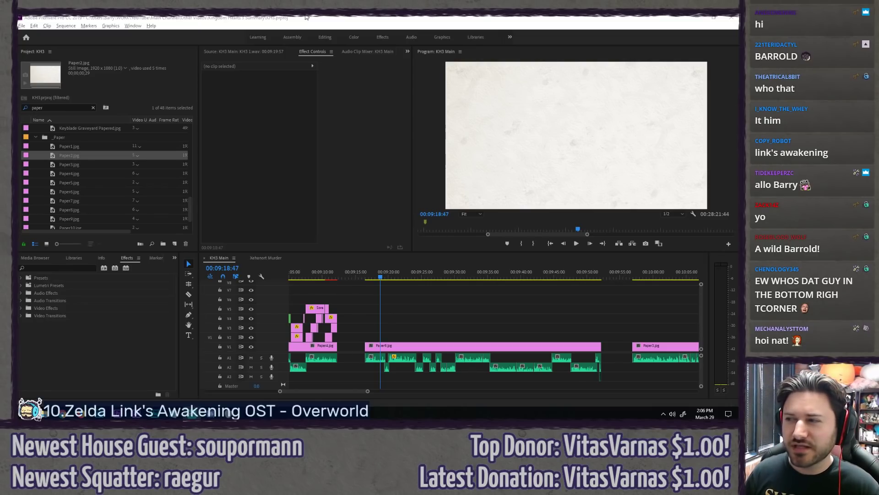
Step: Zoom the KH3 Main timeline out to show the entire sequence at once
{"action": "left_click", "coordinate": [320, 17]}
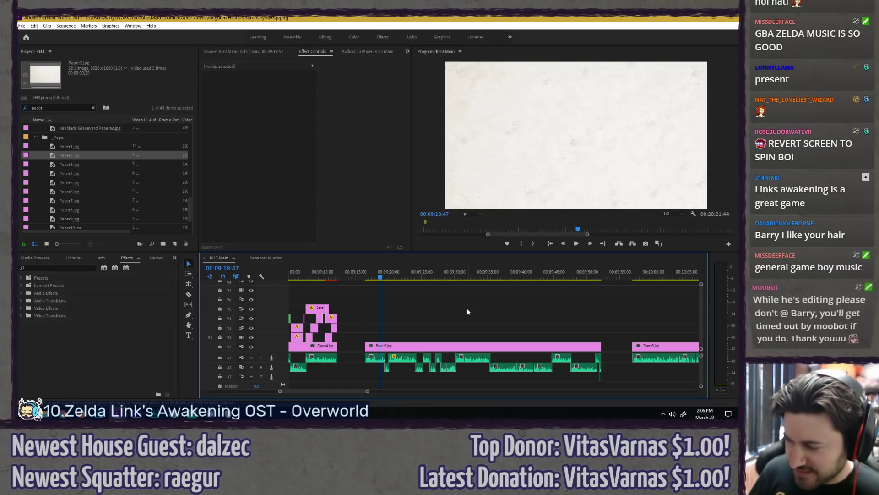
{"action": "key", "text": "backslash"}
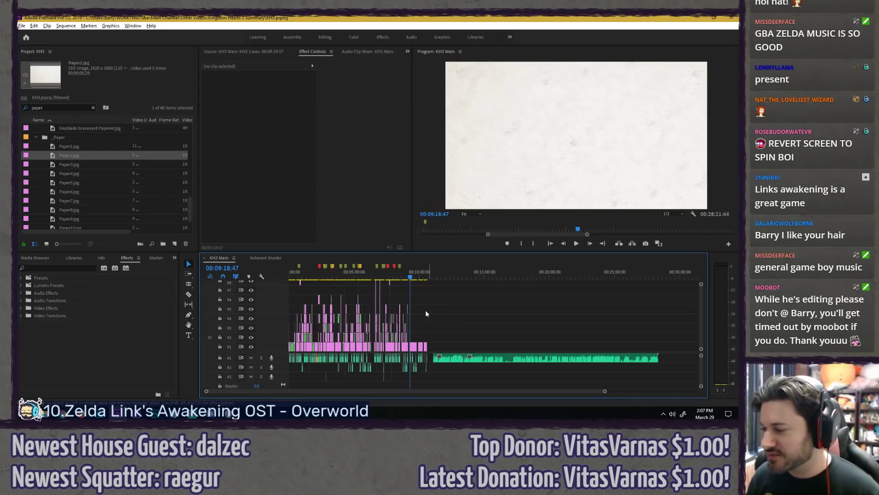
Step: Alt+scroll to zoom the timeline back in to roughly 8:30–11:00 around the playhead
{"action": "scroll", "coordinate": [367, 310], "scroll_direction": "up", "scroll_amount": 7}
{"action": "scroll", "coordinate": [625, 310], "scroll_direction": "down", "scroll_amount": 1}
{"action": "scroll", "coordinate": [637, 312], "scroll_direction": "up", "scroll_amount": 1}
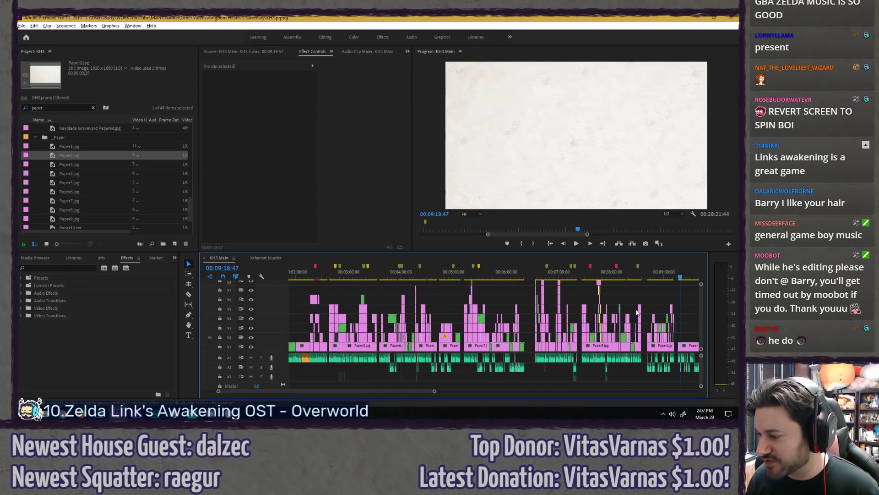
{"action": "scroll", "coordinate": [577, 304], "scroll_direction": "down", "scroll_amount": 3}
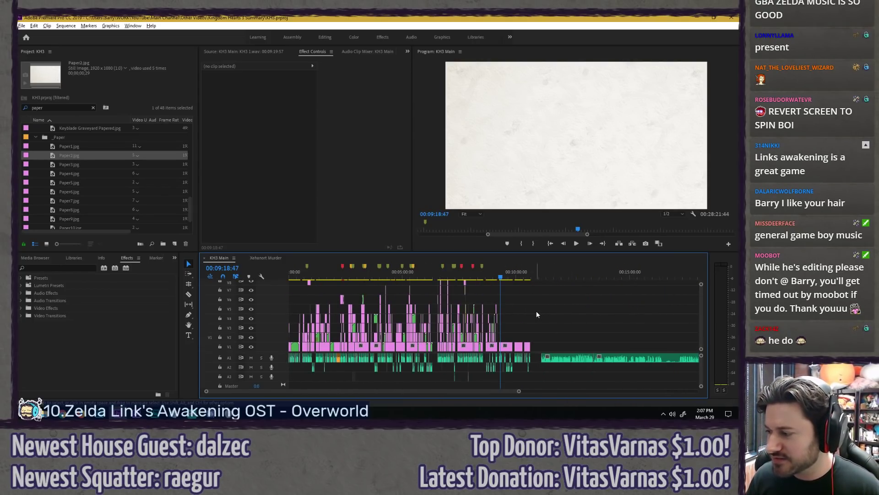
{"action": "scroll", "coordinate": [535, 311], "scroll_direction": "up", "scroll_amount": 6}
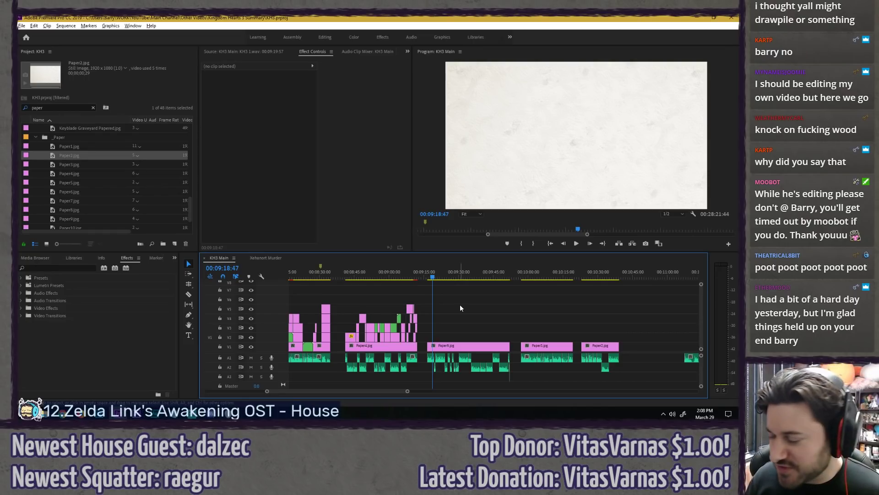
Step: Zoom the timeline around the playhead and jump to the Sora frame near 8:57
{"action": "scroll", "coordinate": [455, 308], "scroll_direction": "up", "scroll_amount": 6}
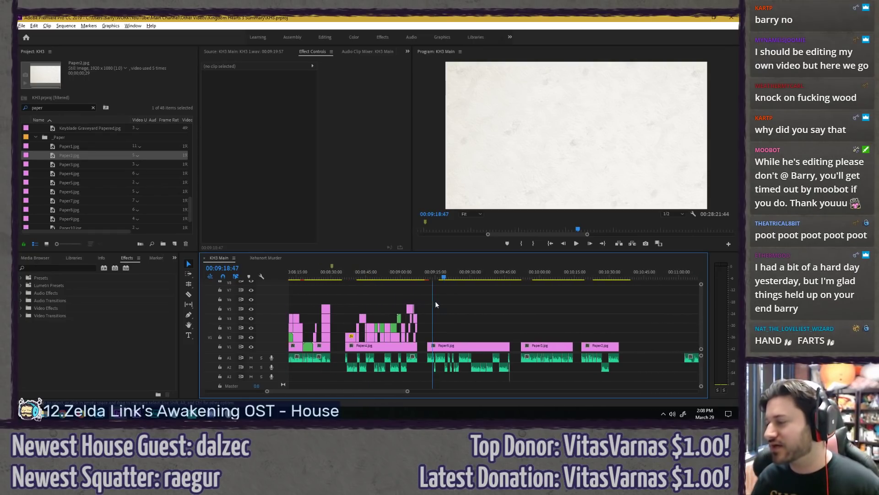
{"action": "key", "text": "equal"}
{"action": "key", "text": "equal"}
{"action": "key", "text": "equal"}
{"action": "key", "text": "equal"}
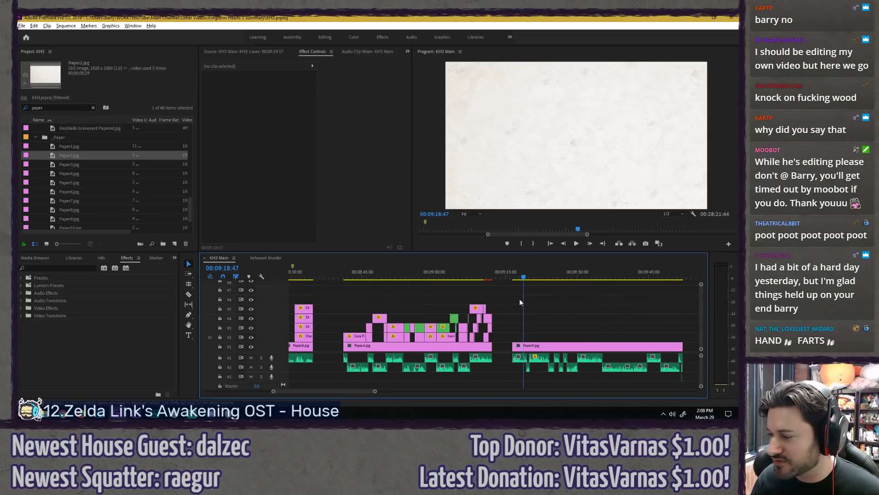
{"action": "key", "text": "minus"}
{"action": "key", "text": "minus"}
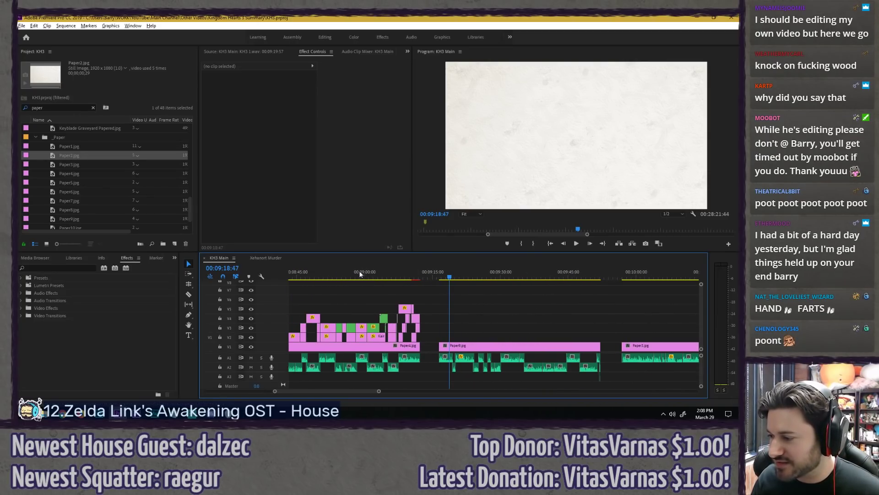
{"action": "left_click", "coordinate": [355, 277]}
{"action": "left_click", "coordinate": [362, 277]}
Step: Move the playhead to 00:08:33:40 showing the bearded character in the armchair
{"action": "scroll", "coordinate": [405, 281], "scroll_direction": "up", "scroll_amount": 4}
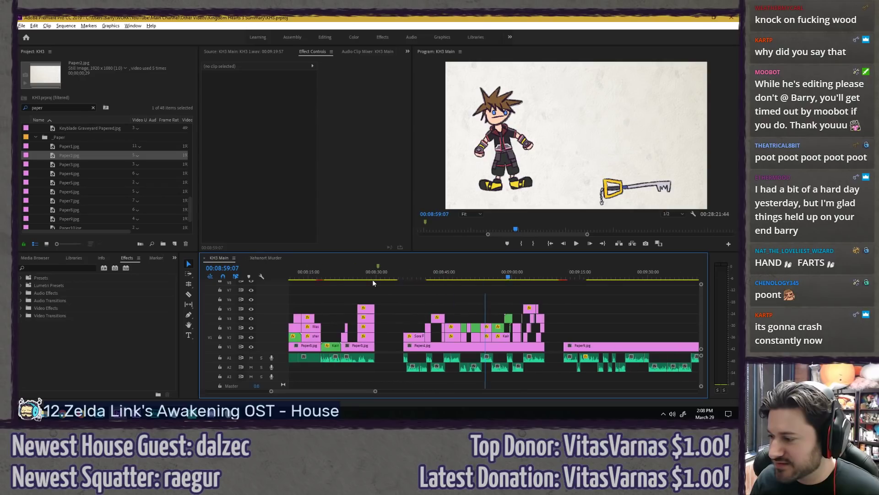
{"action": "left_click", "coordinate": [405, 281]}
{"action": "scroll", "coordinate": [439, 279], "scroll_direction": "down", "scroll_amount": 4}
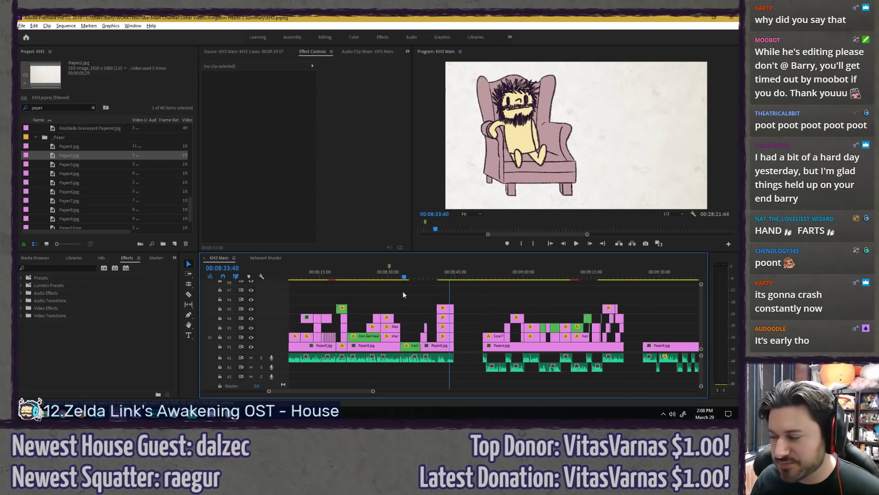
{"action": "scroll", "coordinate": [565, 309], "scroll_direction": "down", "scroll_amount": 4}
{"action": "scroll", "coordinate": [576, 304], "scroll_direction": "up", "scroll_amount": 2}
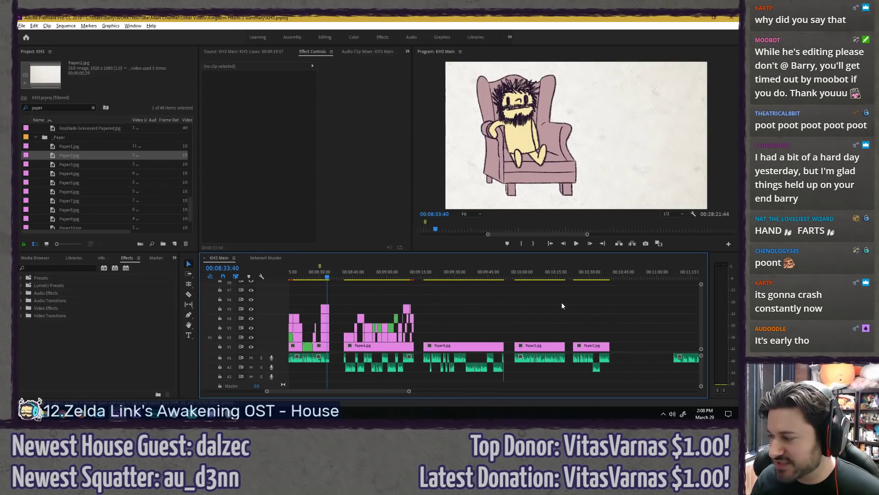
{"action": "scroll", "coordinate": [460, 303], "scroll_direction": "down", "scroll_amount": 1}
{"action": "scroll", "coordinate": [460, 301], "scroll_direction": "down", "scroll_amount": 3}
{"action": "scroll", "coordinate": [454, 298], "scroll_direction": "down", "scroll_amount": 1}
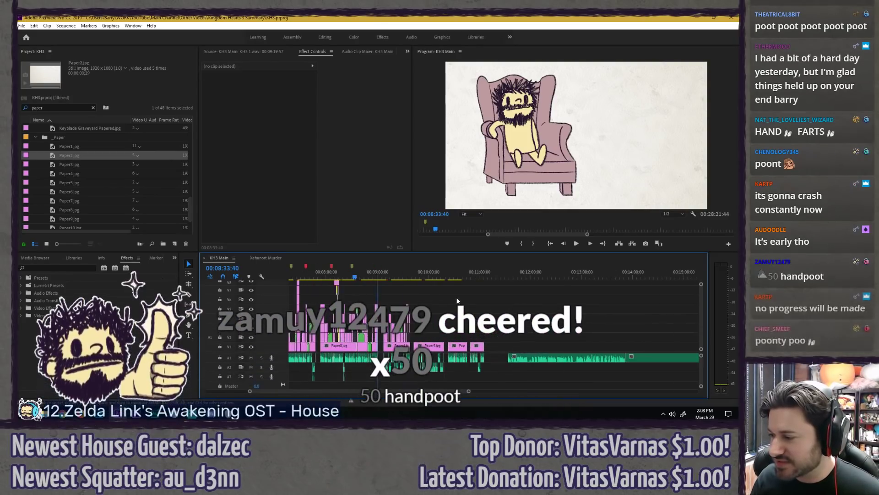
{"action": "scroll", "coordinate": [446, 301], "scroll_direction": "up", "scroll_amount": 3}
{"action": "scroll", "coordinate": [412, 302], "scroll_direction": "up", "scroll_amount": 1, "text": "alt"}
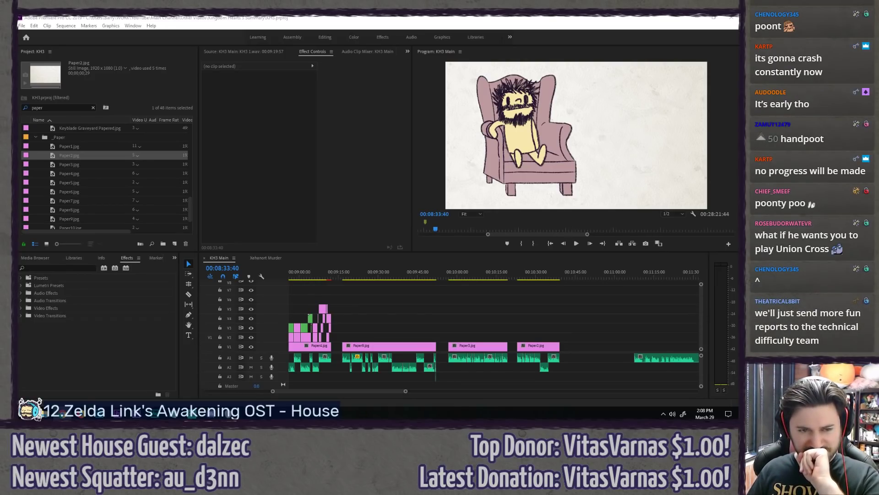
{"action": "left_click", "coordinate": [404, 296]}
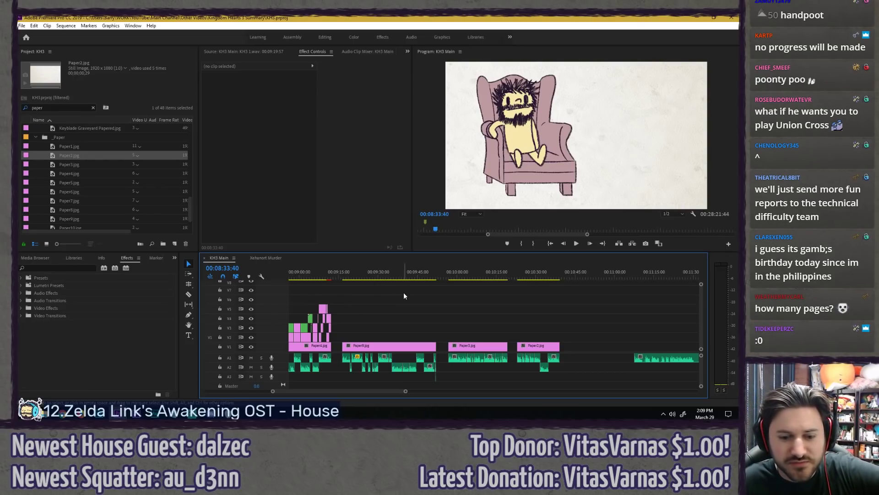
Step: Scroll the timeline back to the start of the sequence at 00:00
{"action": "scroll", "coordinate": [404, 295], "scroll_direction": "up", "scroll_amount": 2}
{"action": "scroll", "coordinate": [404, 295], "scroll_direction": "up", "scroll_amount": 8}
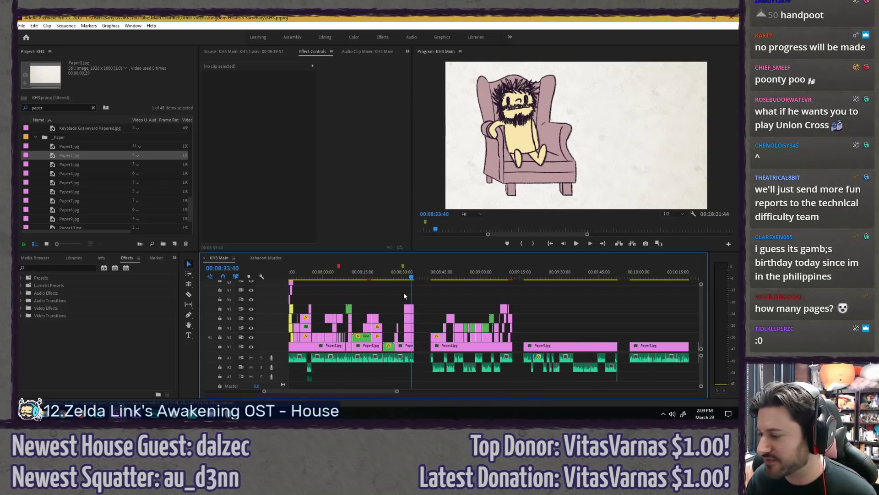
{"action": "scroll", "coordinate": [404, 296], "scroll_direction": "up", "scroll_amount": 5}
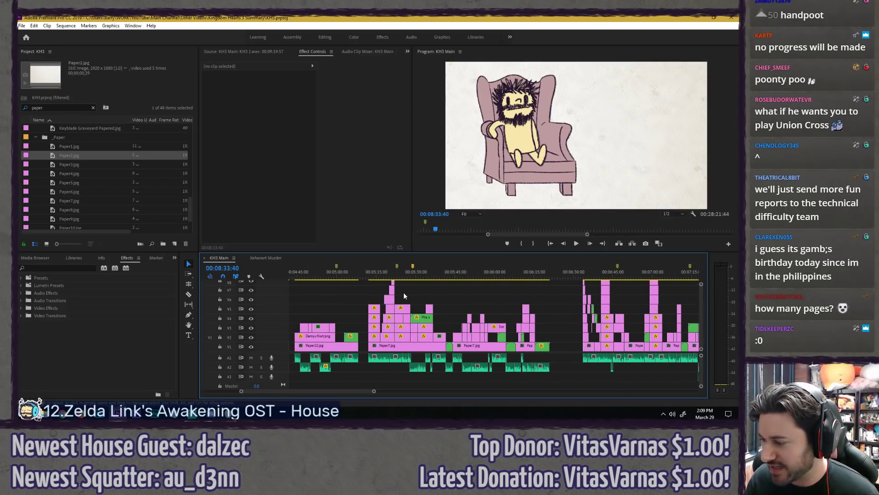
{"action": "scroll", "coordinate": [404, 295], "scroll_direction": "up", "scroll_amount": 2}
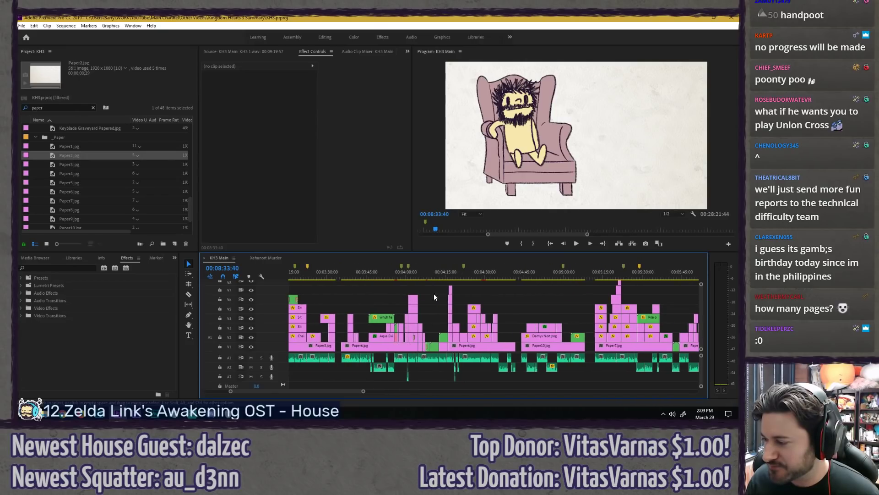
{"action": "scroll", "coordinate": [517, 335], "scroll_direction": "up", "scroll_amount": 1}
{"action": "scroll", "coordinate": [516, 334], "scroll_direction": "up", "scroll_amount": 1}
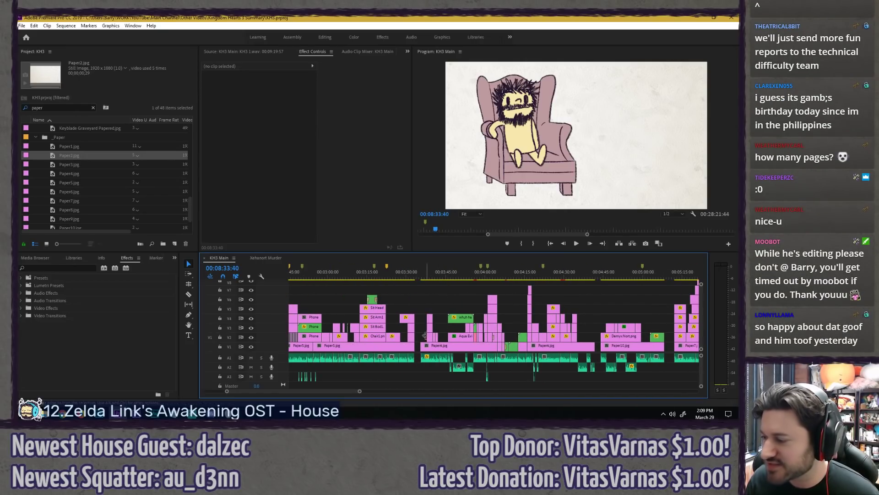
{"action": "scroll", "coordinate": [454, 302], "scroll_direction": "up", "scroll_amount": 4}
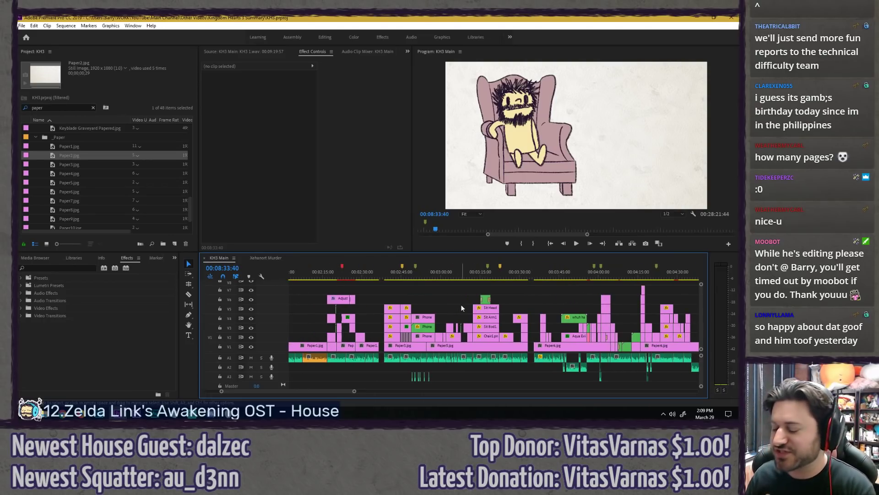
{"action": "scroll", "coordinate": [461, 306], "scroll_direction": "up", "scroll_amount": 4}
{"action": "scroll", "coordinate": [406, 328], "scroll_direction": "up", "scroll_amount": 10}
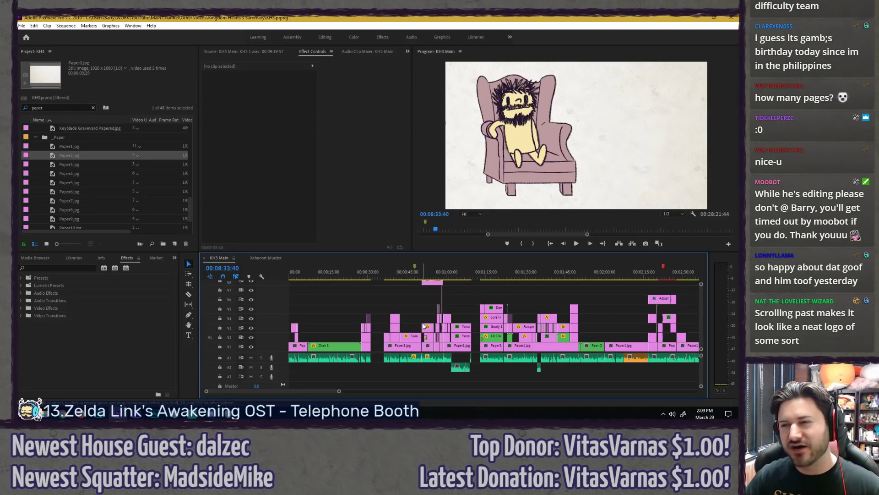
Step: Scroll forward and place the playhead in the blank Paper9 section near 00:09:16:28
{"action": "scroll", "coordinate": [424, 326], "scroll_direction": "down", "scroll_amount": 10}
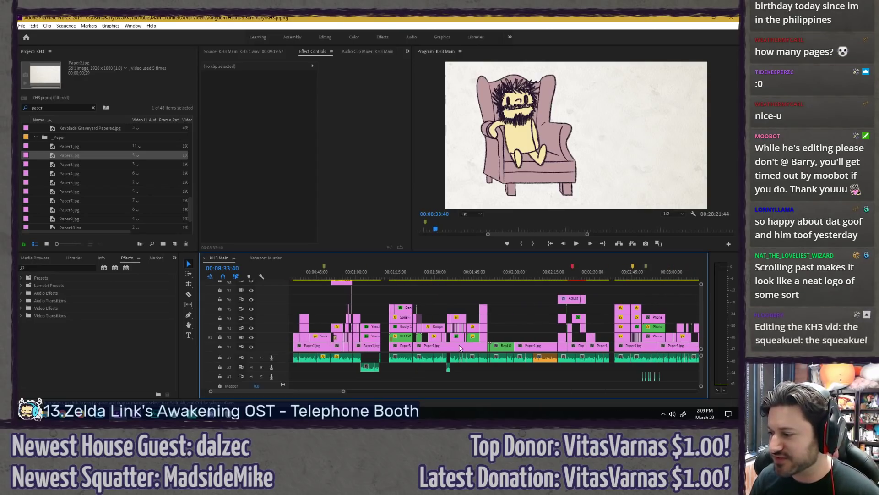
{"action": "scroll", "coordinate": [453, 316], "scroll_direction": "down", "scroll_amount": 6}
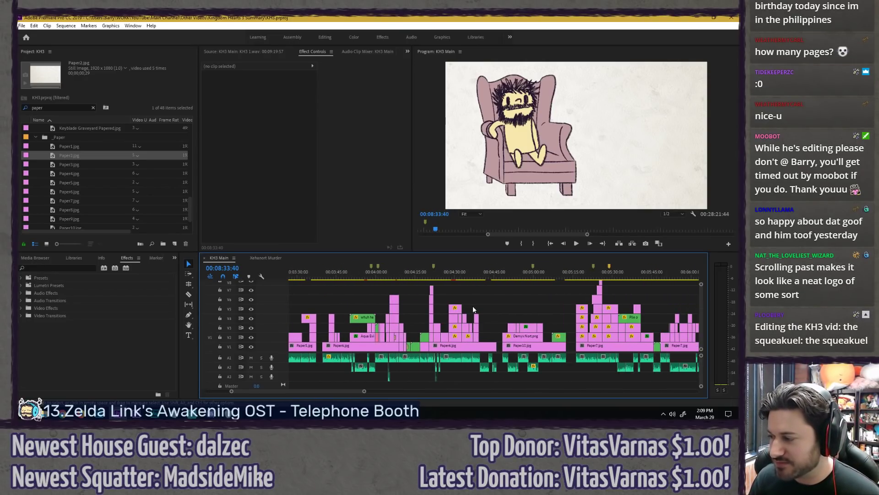
{"action": "scroll", "coordinate": [469, 307], "scroll_direction": "down", "scroll_amount": 10}
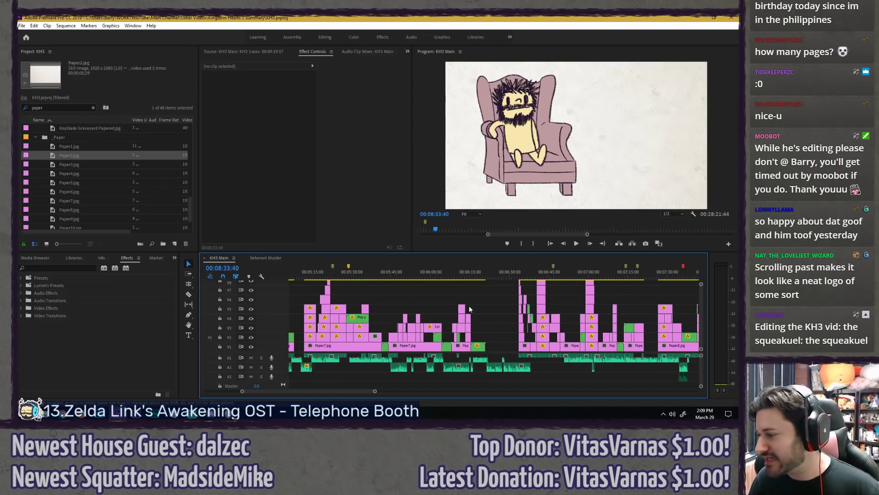
{"action": "scroll", "coordinate": [469, 306], "scroll_direction": "down", "scroll_amount": 6}
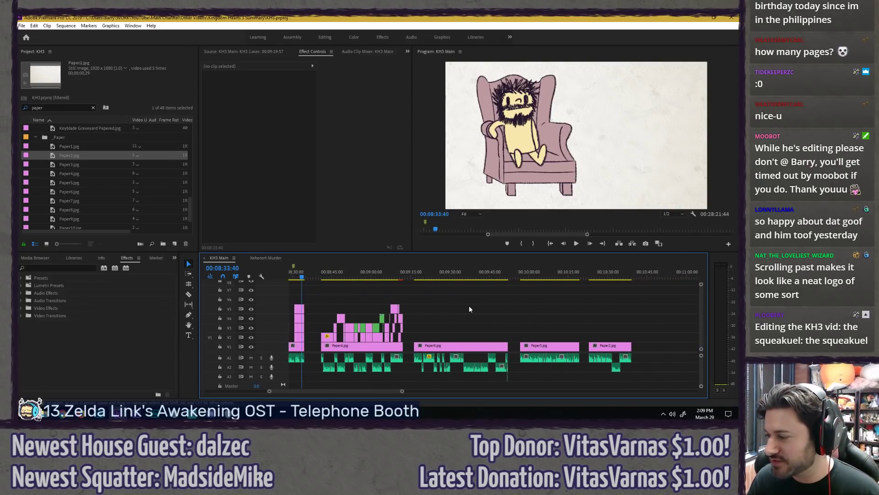
{"action": "scroll", "coordinate": [369, 301], "scroll_direction": "up", "scroll_amount": 2}
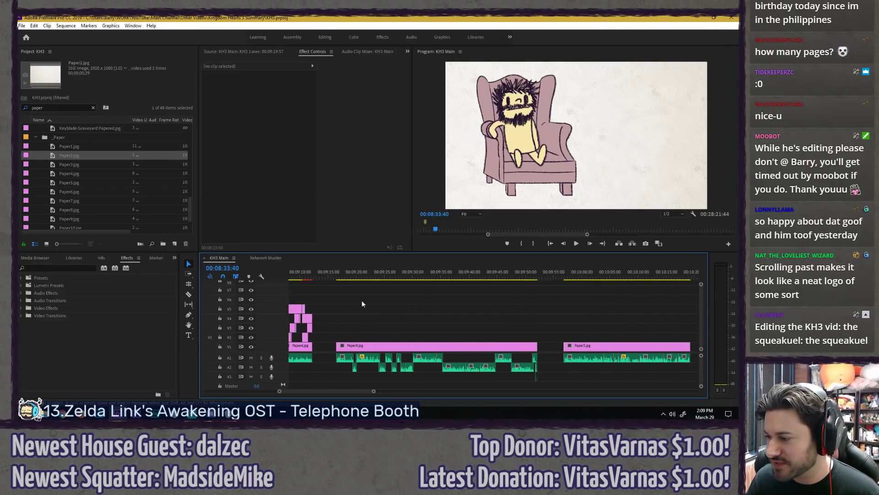
{"action": "left_click", "coordinate": [340, 277]}
{"action": "left_click_drag", "start_coordinate": [342, 278], "coordinate": [338, 289]}
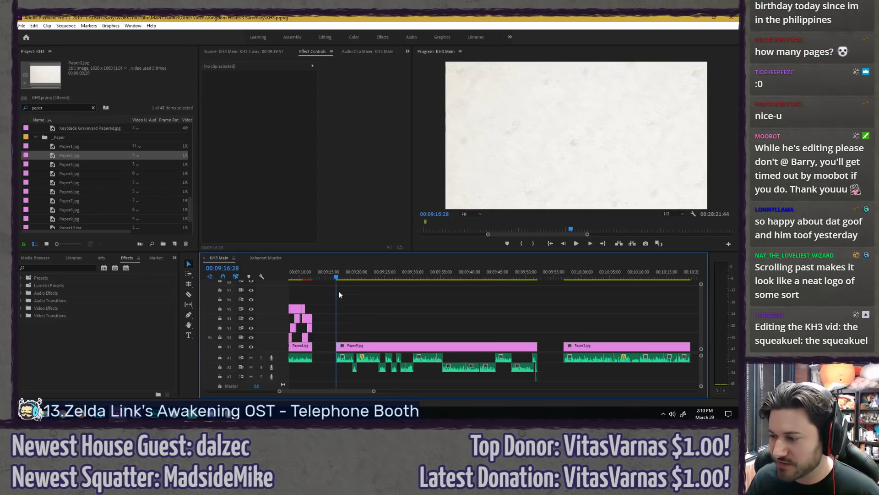
{"action": "scroll", "coordinate": [347, 297], "scroll_direction": "up", "scroll_amount": 3}
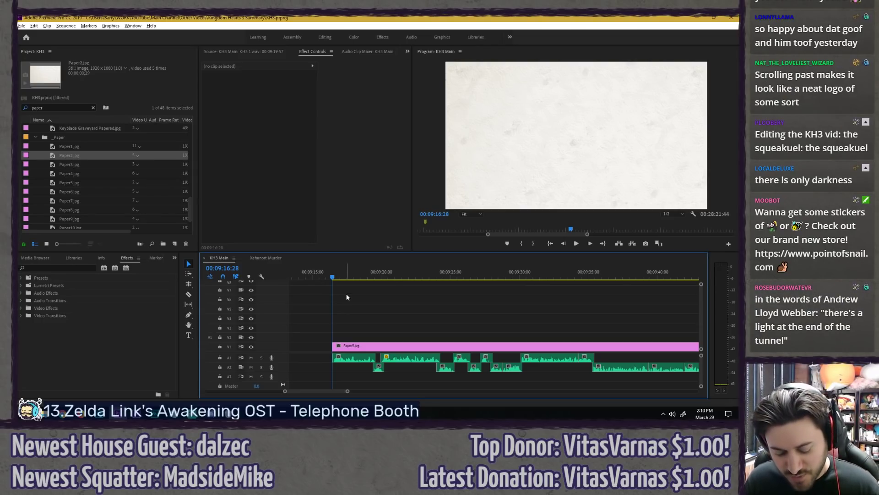
{"action": "key", "text": "minus"}
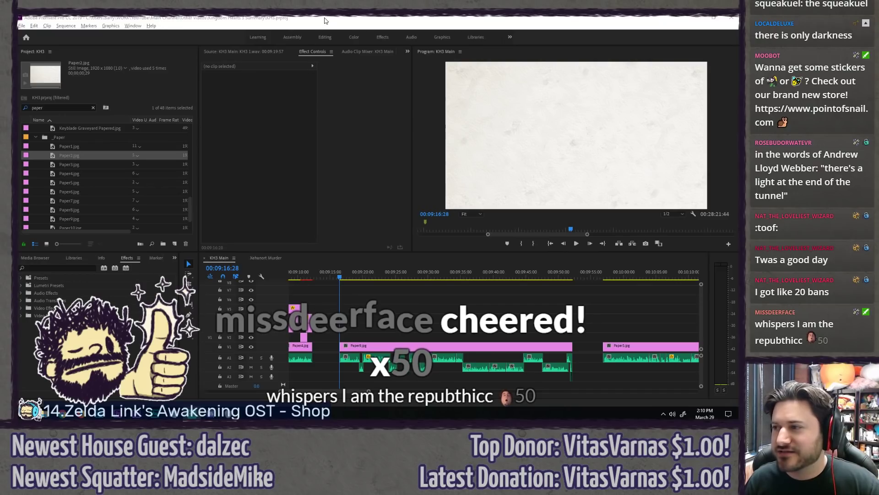
{"action": "left_click", "coordinate": [366, 294]}
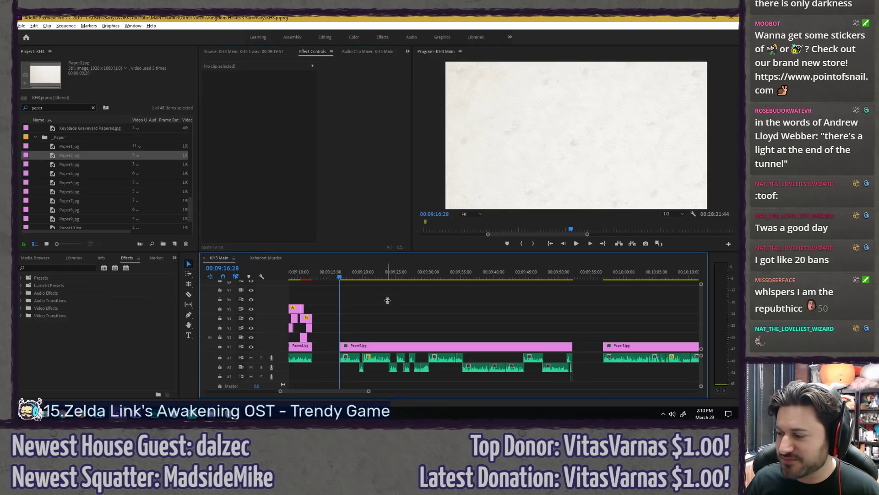
{"action": "left_click", "coordinate": [425, 160]}
{"action": "left_click", "coordinate": [399, 201]}
{"action": "left_click", "coordinate": [378, 297]}
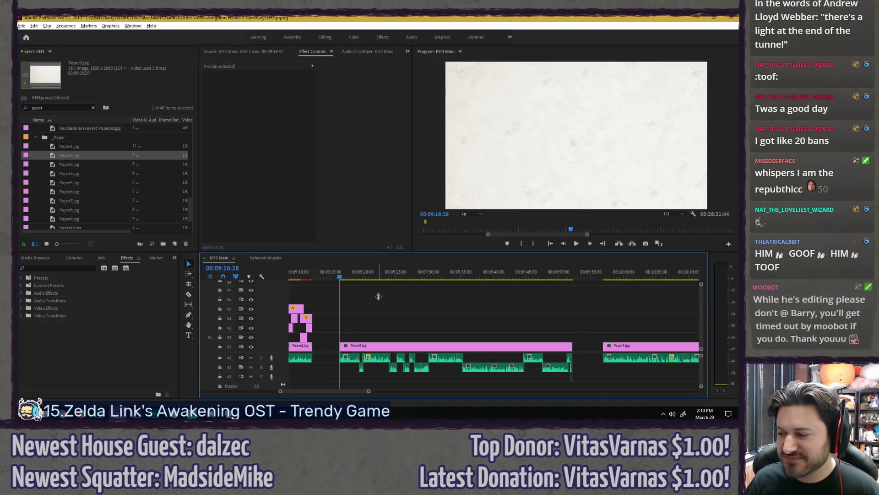
{"action": "scroll", "coordinate": [367, 307], "scroll_direction": "up", "scroll_amount": 3}
{"action": "scroll", "coordinate": [368, 304], "scroll_direction": "up", "scroll_amount": 2}
{"action": "scroll", "coordinate": [377, 302], "scroll_direction": "up", "scroll_amount": 3}
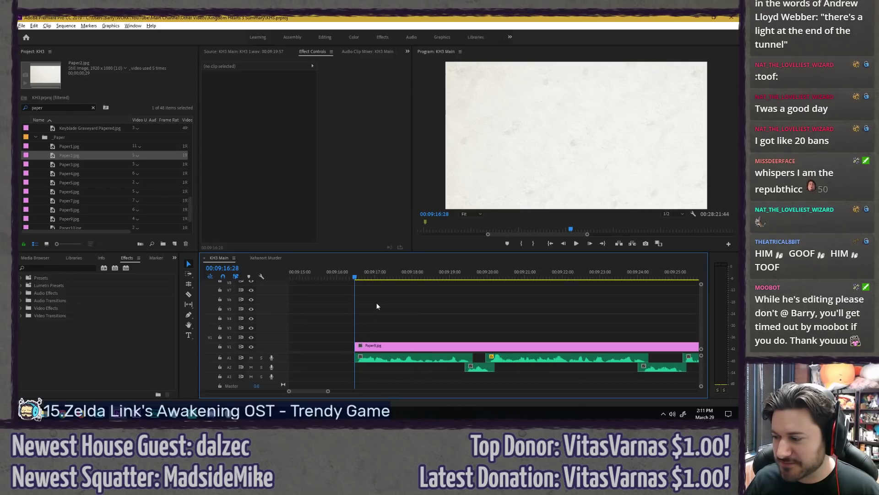
{"action": "scroll", "coordinate": [376, 302], "scroll_direction": "down", "scroll_amount": 3}
{"action": "scroll", "coordinate": [363, 302], "scroll_direction": "up", "scroll_amount": 2}
{"action": "key", "text": "equal"}
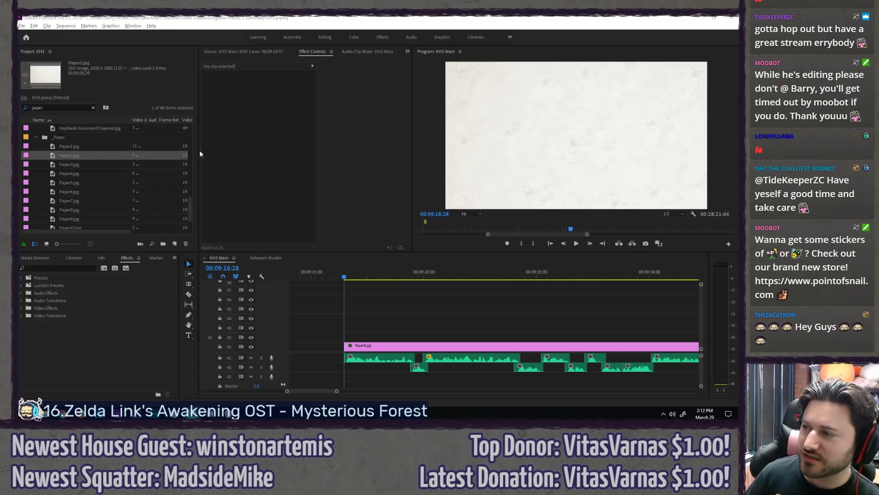
{"action": "left_click", "coordinate": [386, 298]}
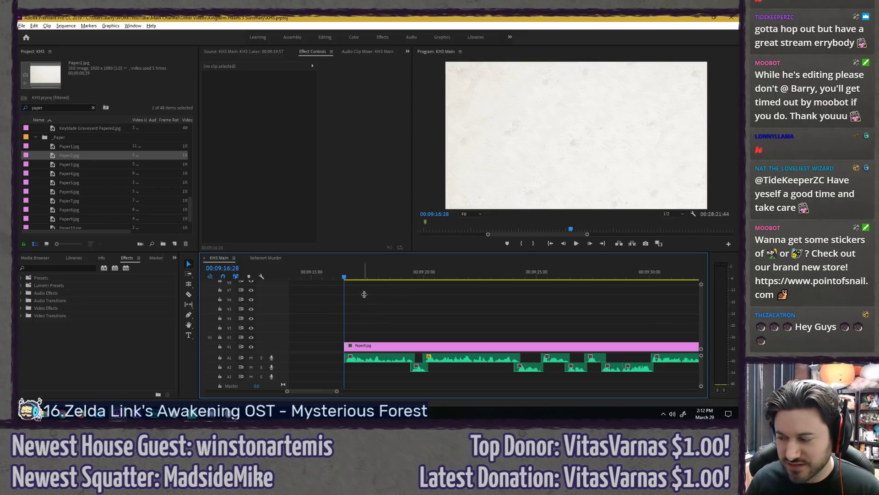
{"action": "scroll", "coordinate": [355, 307], "scroll_direction": "down", "scroll_amount": 1}
{"action": "scroll", "coordinate": [357, 305], "scroll_direction": "down", "scroll_amount": 6}
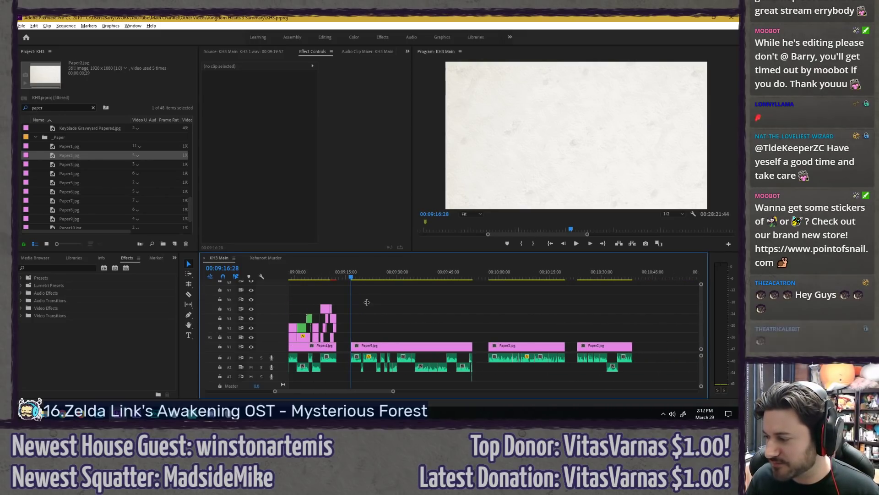
{"action": "scroll", "coordinate": [364, 303], "scroll_direction": "up", "scroll_amount": 4}
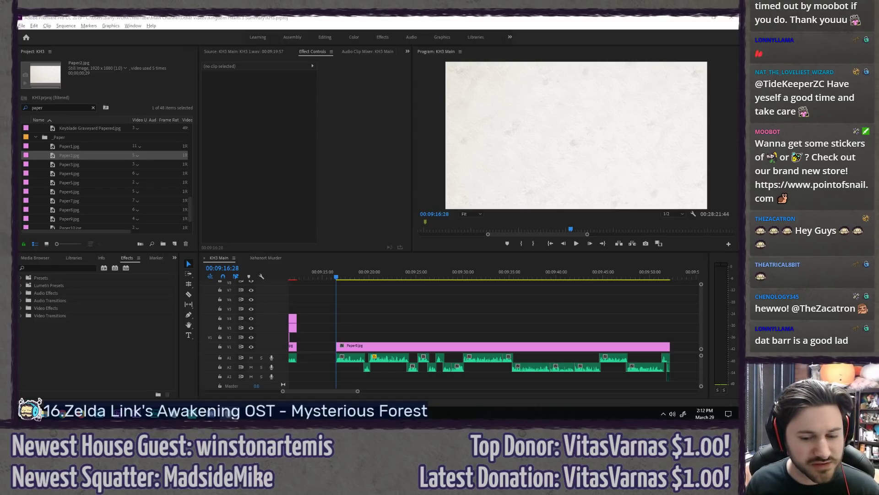
{"action": "left_click", "coordinate": [456, 316]}
{"action": "scroll", "coordinate": [388, 303], "scroll_direction": "up", "scroll_amount": 5}
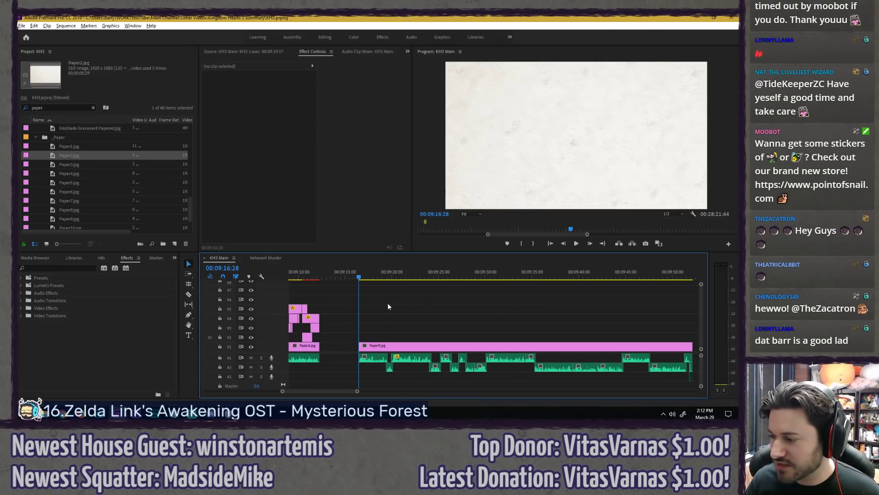
{"action": "left_click", "coordinate": [349, 276]}
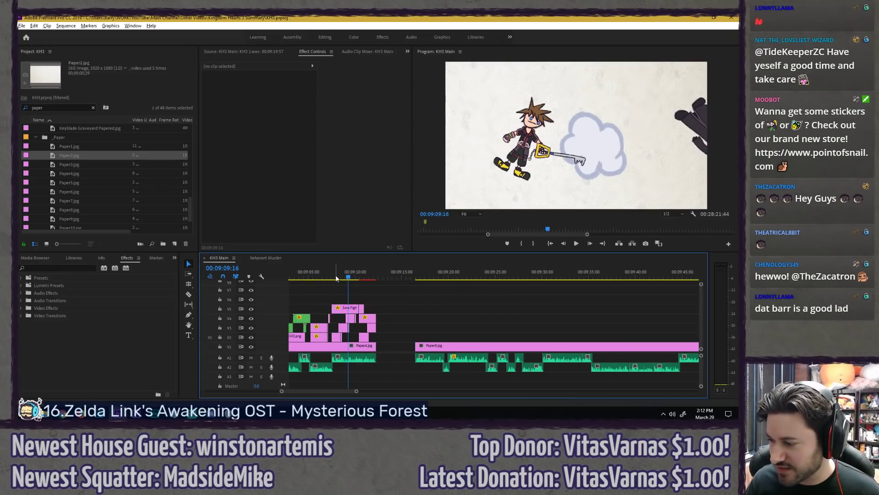
{"action": "left_click_drag", "start_coordinate": [349, 275], "coordinate": [320, 277]}
{"action": "scroll", "coordinate": [322, 278], "scroll_direction": "up", "scroll_amount": 2}
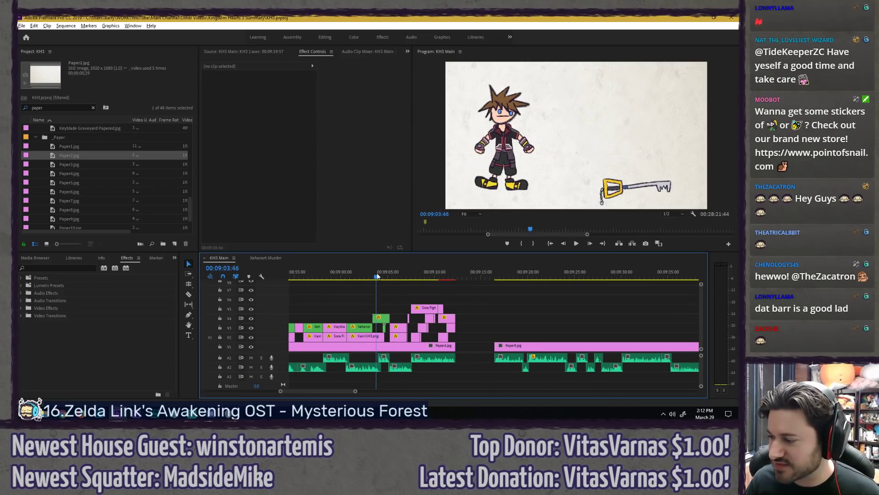
{"action": "left_click", "coordinate": [377, 276]}
{"action": "left_click", "coordinate": [326, 277]}
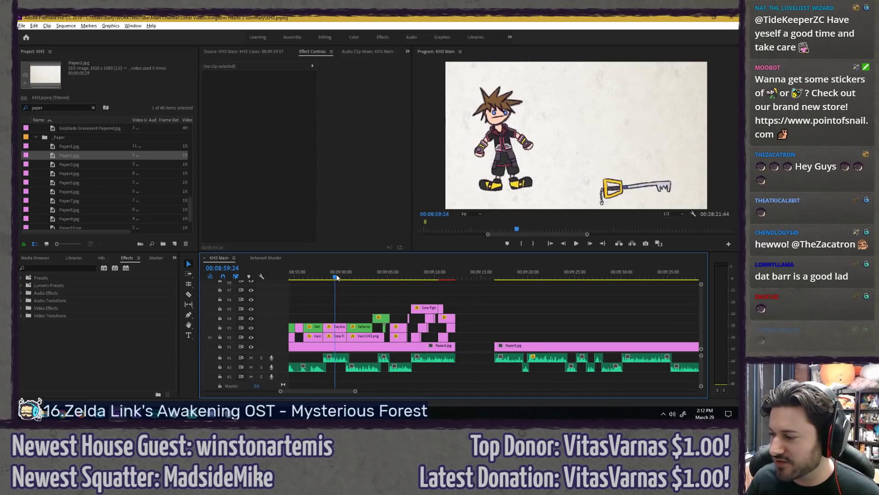
{"action": "left_click_drag", "start_coordinate": [348, 277], "coordinate": [444, 277]}
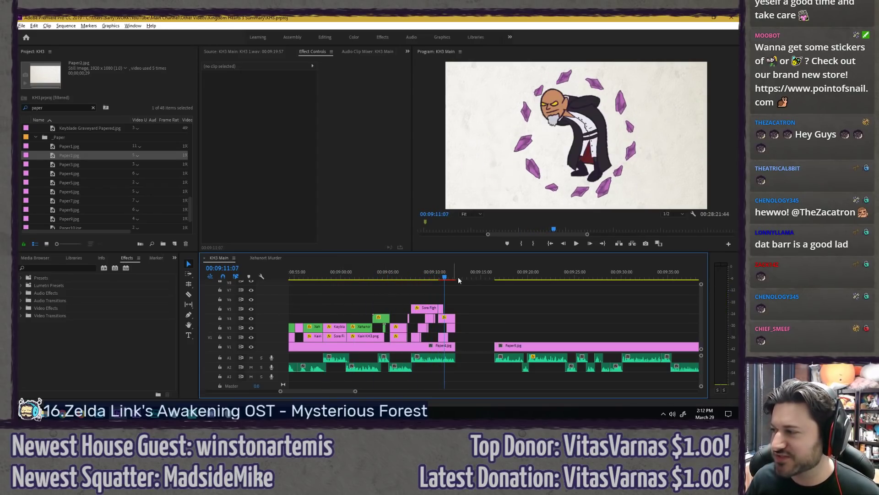
{"action": "key", "text": "space"}
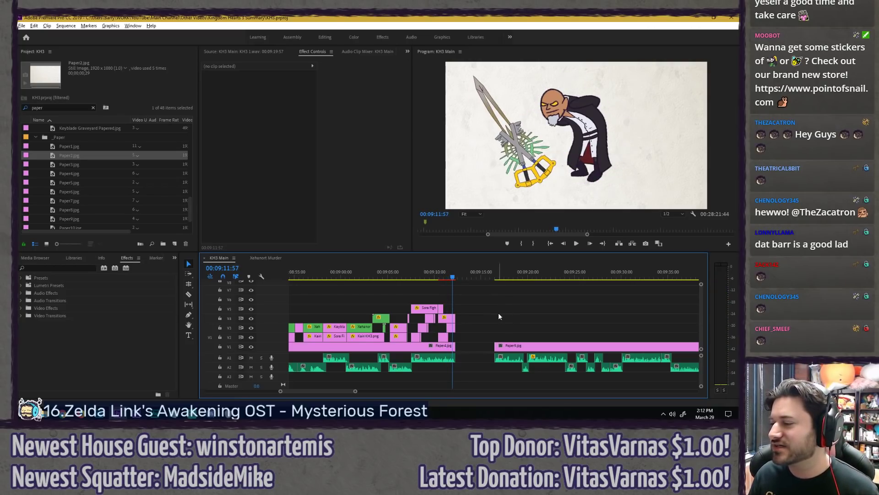
{"action": "left_click", "coordinate": [494, 274]}
{"action": "key", "text": "space"}
{"action": "scroll", "coordinate": [359, 303], "scroll_direction": "down", "scroll_amount": 3}
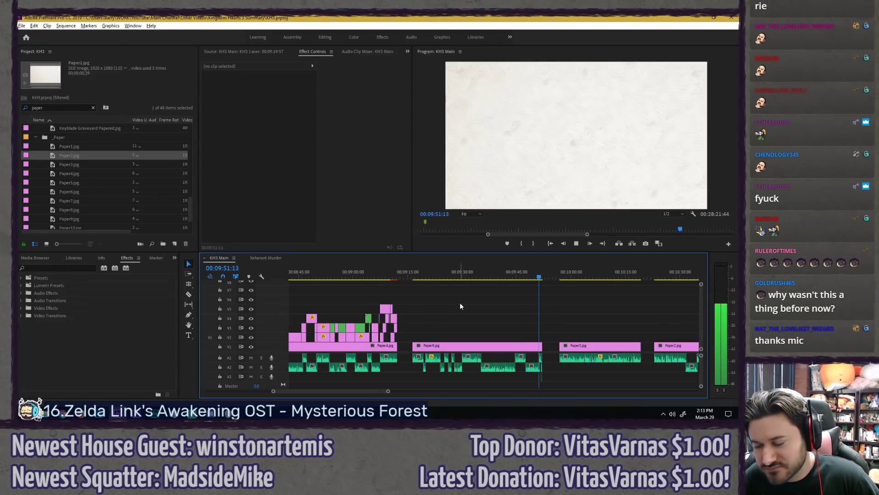
Step: Stop playback, return the playhead to Paper9's start at 00:09:16:28, and zoom in on it
{"action": "key", "text": "space"}
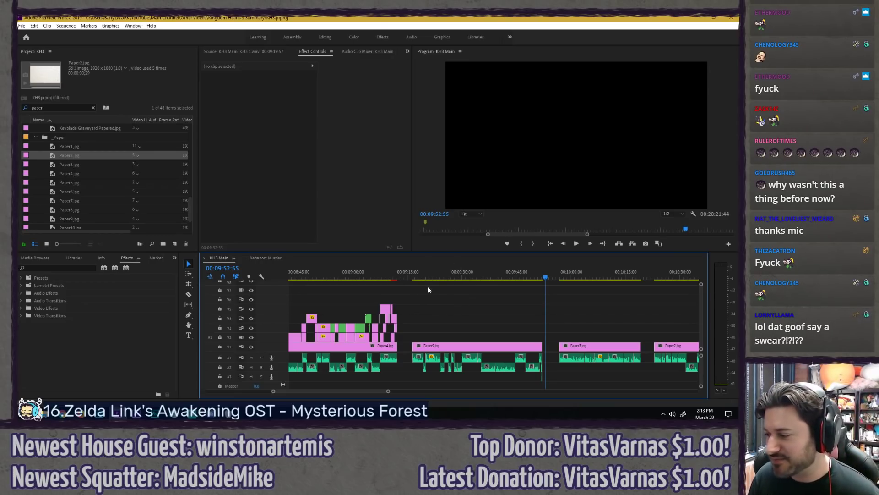
{"action": "scroll", "coordinate": [384, 287], "scroll_direction": "down", "scroll_amount": 4}
{"action": "scroll", "coordinate": [385, 281], "scroll_direction": "up", "scroll_amount": 3}
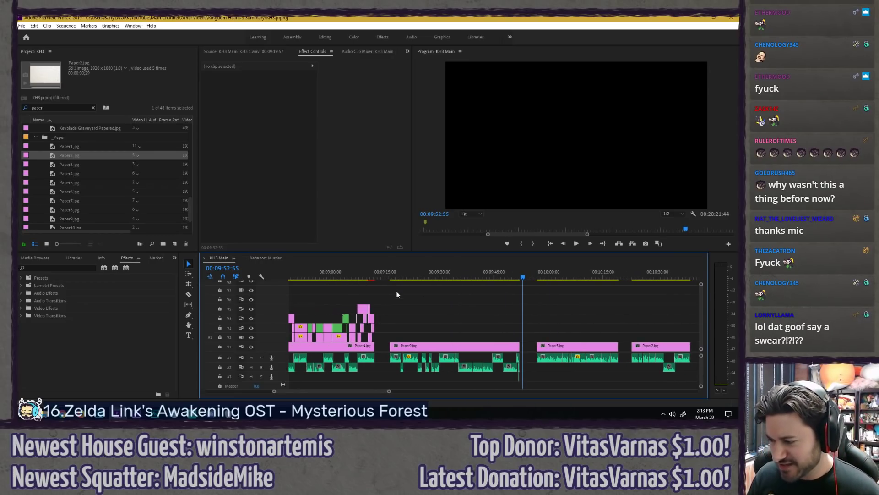
{"action": "left_click", "coordinate": [393, 277]}
{"action": "key", "text": "="}
{"action": "key", "text": "="}
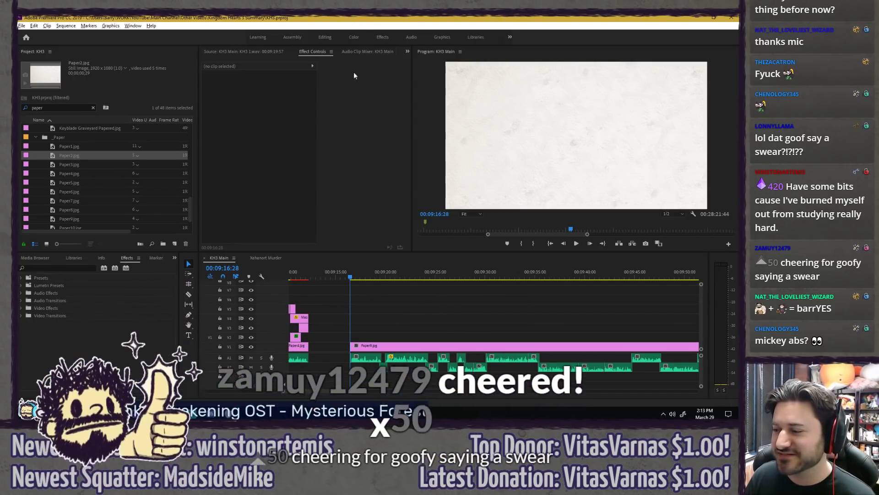
{"action": "scroll", "coordinate": [416, 304], "scroll_direction": "up", "scroll_amount": 2}
{"action": "scroll", "coordinate": [378, 299], "scroll_direction": "up", "scroll_amount": 3}
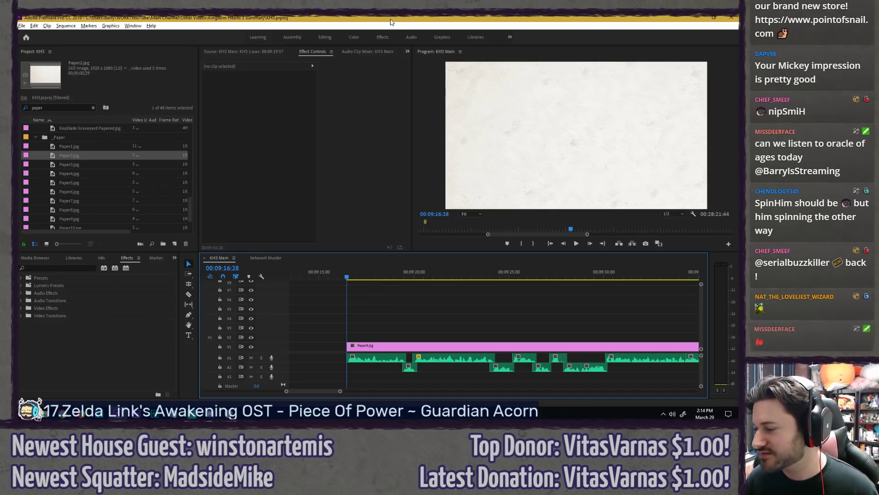
Step: Alt-drag a copy of the Sora Fight Key clip onto V2 above Paper9's start
{"action": "key", "text": "space"}
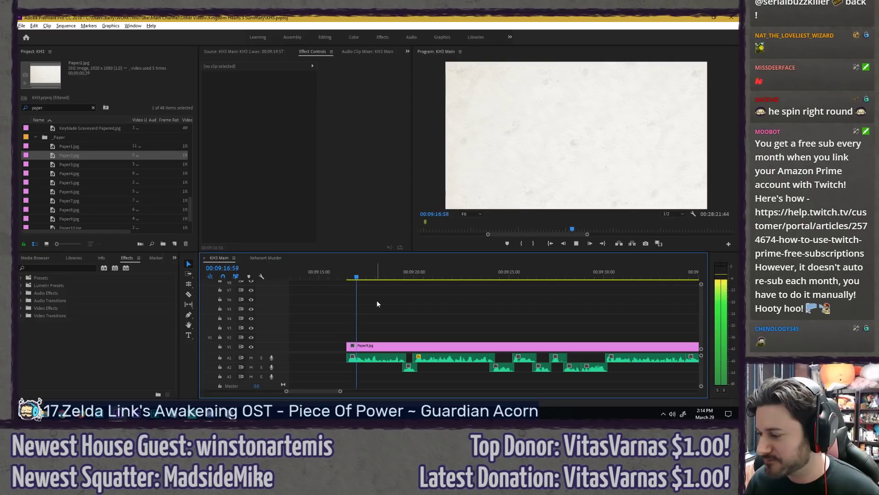
{"action": "key", "text": "minus"}
{"action": "key", "text": "space"}
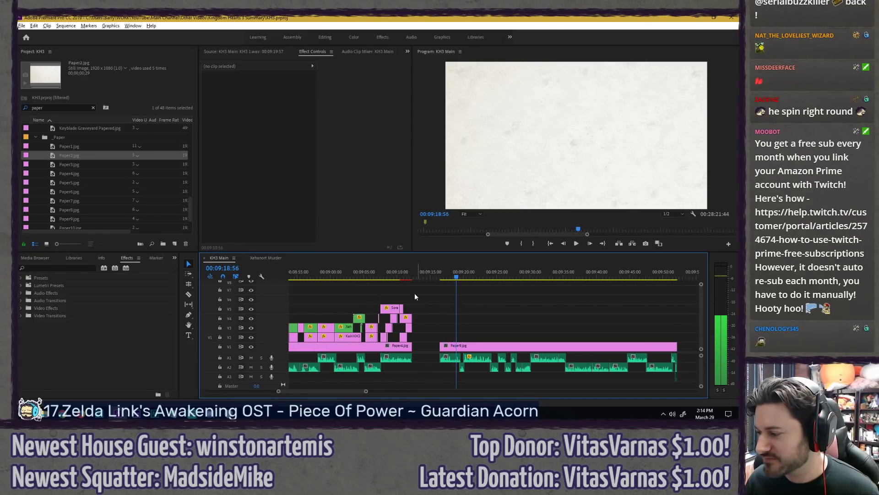
{"action": "scroll", "coordinate": [387, 294], "scroll_direction": "up", "scroll_amount": 4}
{"action": "left_click_drag", "start_coordinate": [378, 277], "coordinate": [392, 277]}
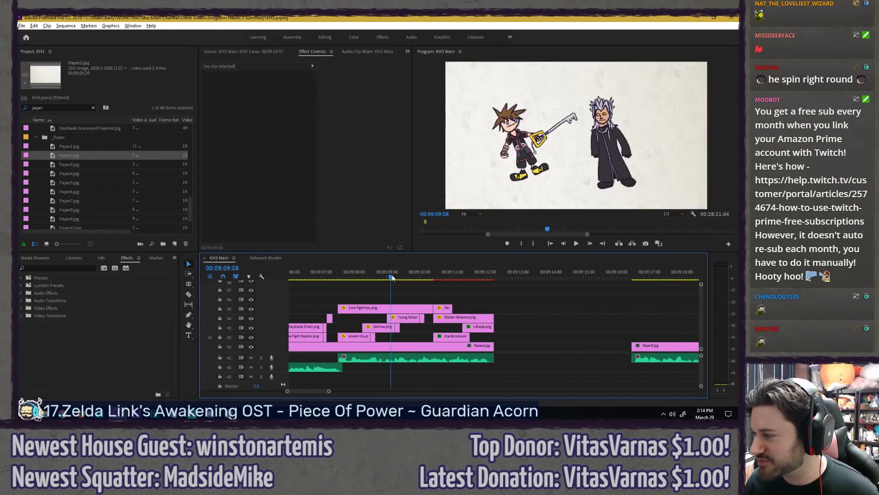
{"action": "key", "text": "minus"}
{"action": "left_click_drag", "start_coordinate": [356, 307], "coordinate": [463, 338]}
{"action": "key", "text": "equal"}
Step: Snap the Sora copy to Paper9's start, remove its rotation keyframes, set Scale 100 and Rotation -6.2
{"action": "left_click_drag", "start_coordinate": [431, 277], "coordinate": [435, 276]}
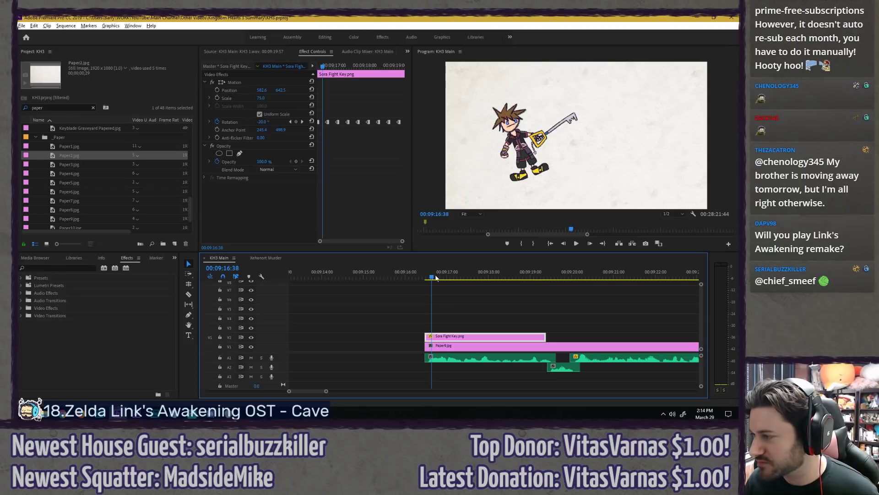
{"action": "left_click", "coordinate": [236, 125]}
{"action": "left_click", "coordinate": [217, 122]}
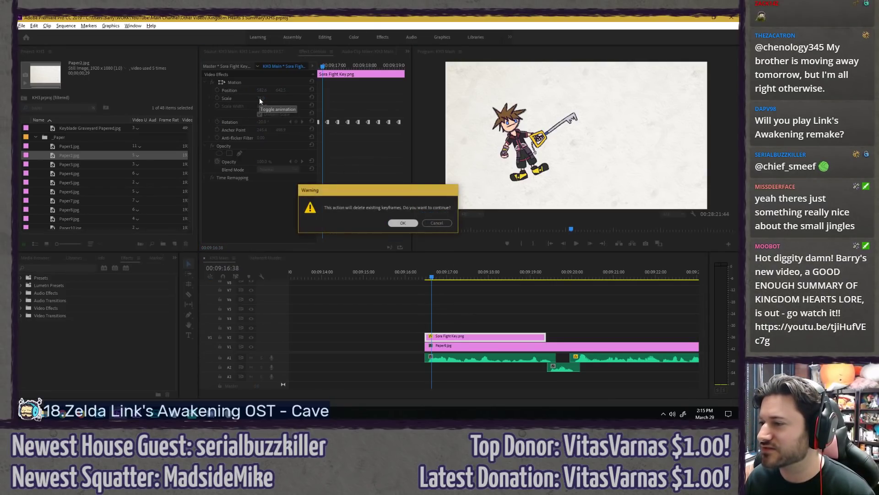
{"action": "key", "text": "Return"}
{"action": "left_click", "coordinate": [261, 98]}
{"action": "type", "text": "100"}
{"action": "key", "text": "Return"}
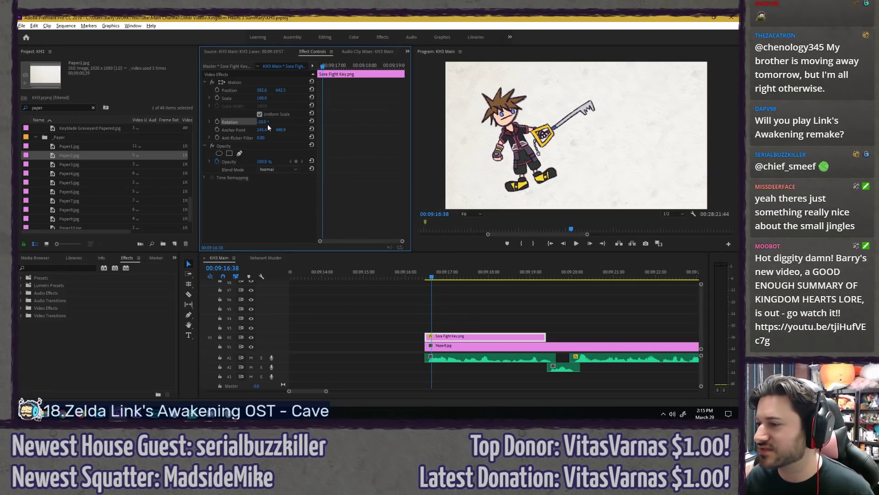
{"action": "left_click_drag", "start_coordinate": [263, 122], "coordinate": [326, 122]}
Step: Play back from the Xehanort shot through the new Sora shot on Paper9, then deselect the clip
{"action": "scroll", "coordinate": [590, 319], "scroll_direction": "down", "scroll_amount": 1}
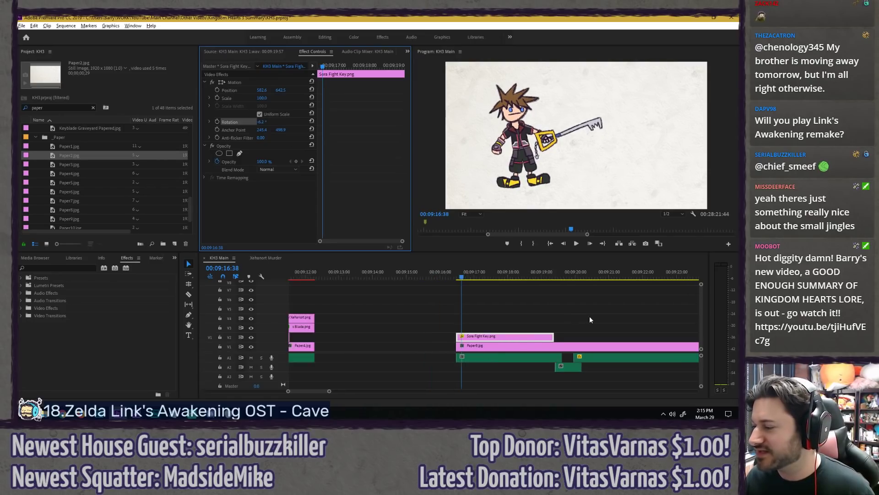
{"action": "scroll", "coordinate": [591, 320], "scroll_direction": "down", "scroll_amount": 2}
{"action": "left_click", "coordinate": [402, 276]}
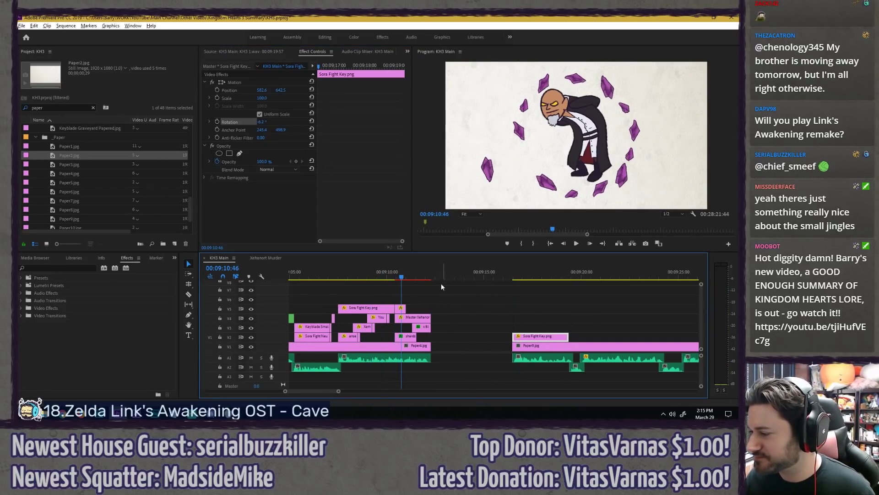
{"action": "key", "text": "space"}
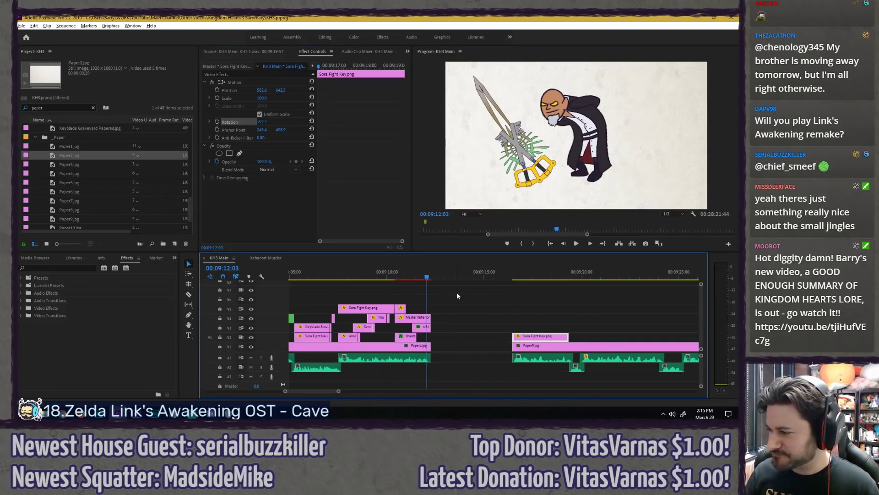
{"action": "scroll", "coordinate": [460, 293], "scroll_direction": "up", "scroll_amount": 2}
{"action": "left_click", "coordinate": [421, 278]}
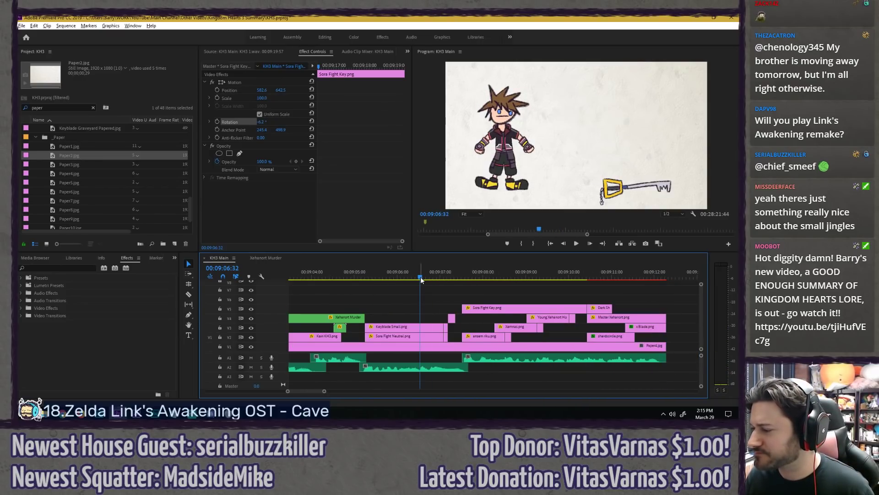
{"action": "scroll", "coordinate": [453, 291], "scroll_direction": "down", "scroll_amount": 2}
{"action": "left_click", "coordinate": [526, 276]}
{"action": "key", "text": "space"}
{"action": "scroll", "coordinate": [595, 312], "scroll_direction": "up", "scroll_amount": 2}
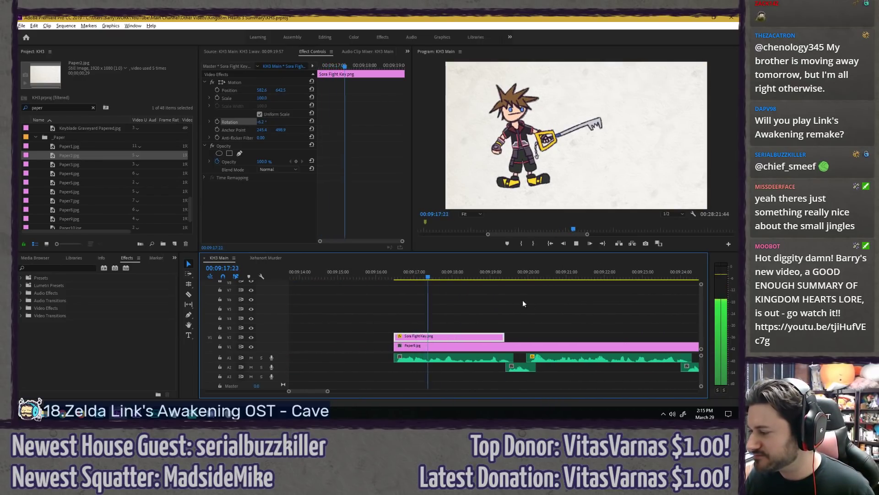
{"action": "left_click", "coordinate": [513, 298]}
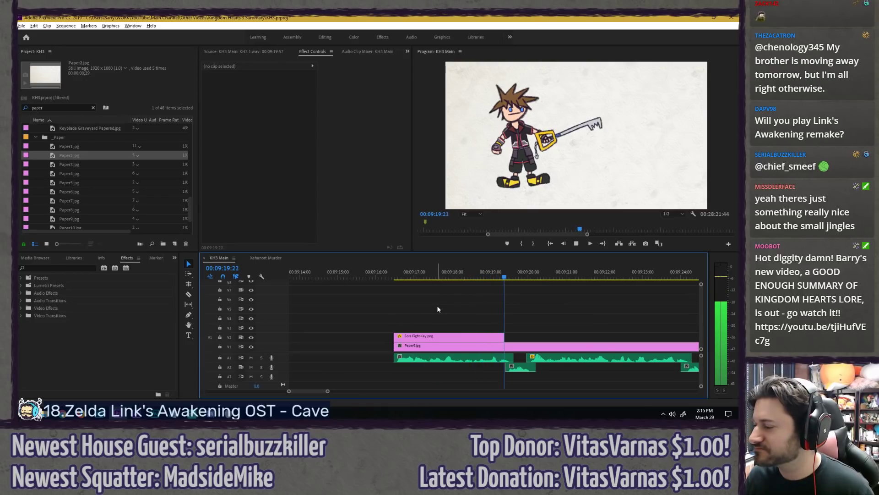
Step: Extend the Sora Fight Key clip's out-point to about 09:19:55 and save the project
{"action": "key", "text": "space"}
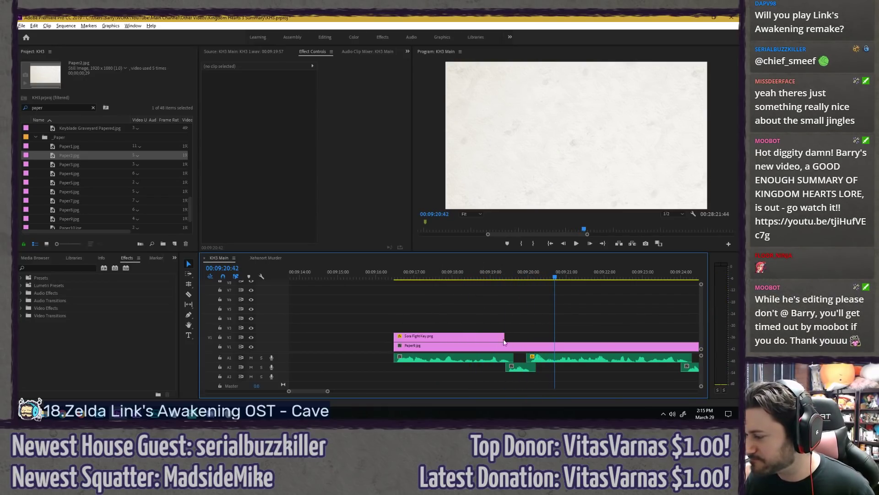
{"action": "left_click_drag", "start_coordinate": [505, 339], "coordinate": [527, 341]}
{"action": "scroll", "coordinate": [433, 311], "scroll_direction": "down", "scroll_amount": 3}
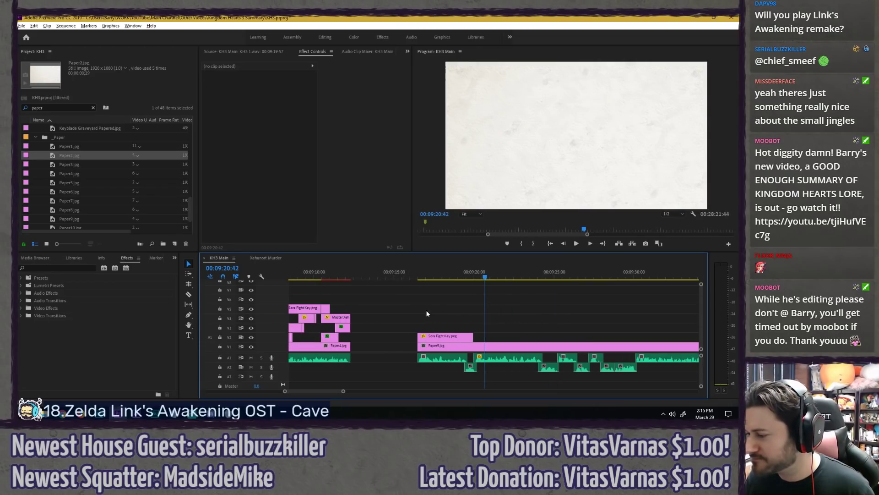
{"action": "key", "text": "a"}
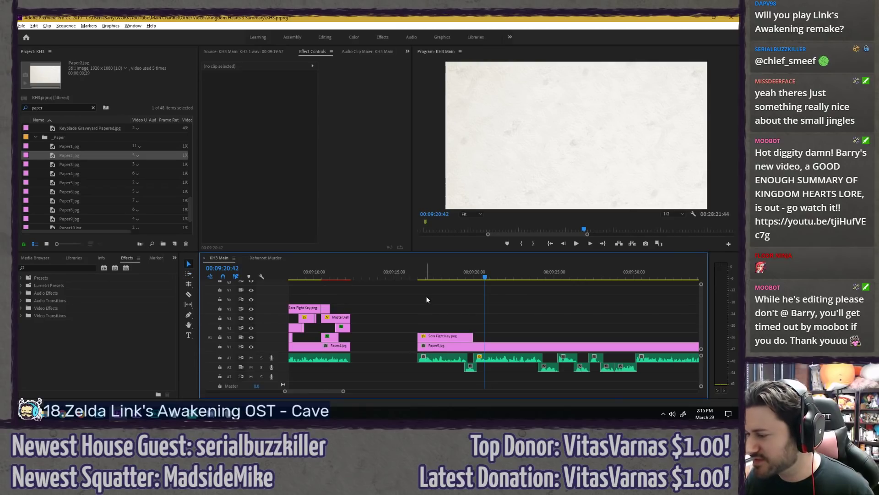
{"action": "key", "text": "equal"}
{"action": "key", "text": "equal"}
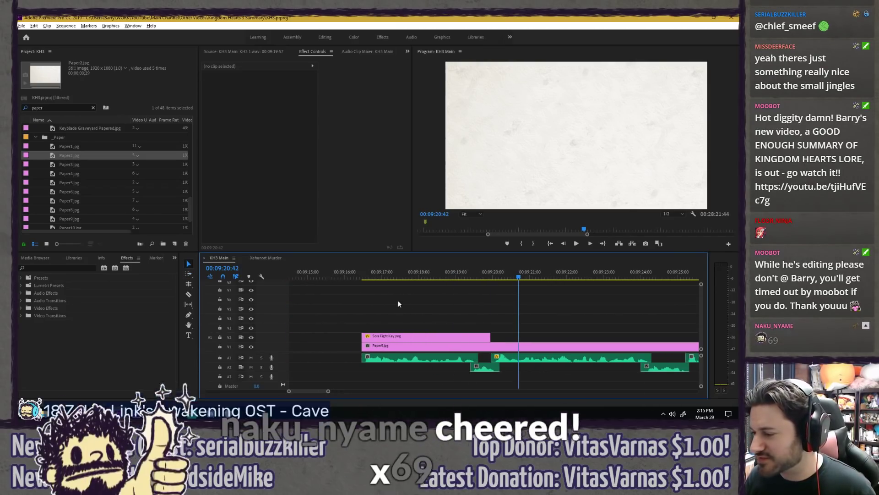
{"action": "key", "text": "ctrl+s"}
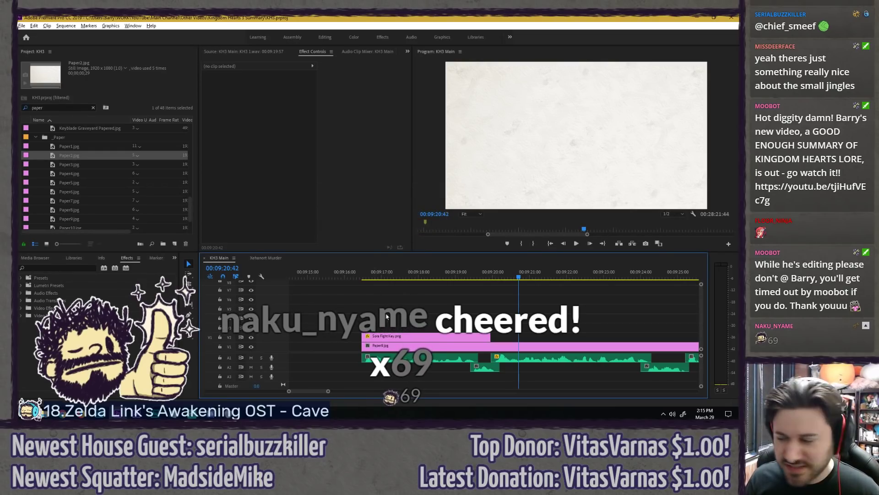
Step: Switch between the Razor and Selection tools and clear the clip selection
{"action": "scroll", "coordinate": [402, 297], "scroll_direction": "down", "scroll_amount": 1}
{"action": "scroll", "coordinate": [363, 339], "scroll_direction": "up", "scroll_amount": 1}
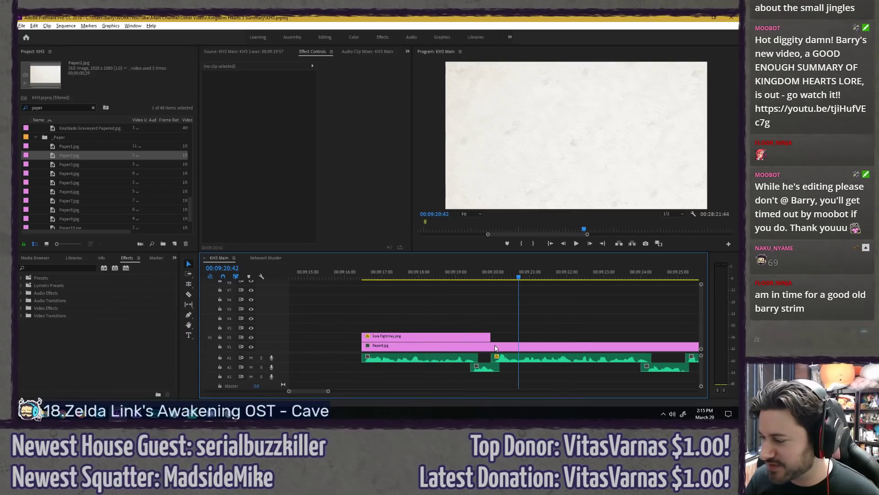
{"action": "key", "text": "c"}
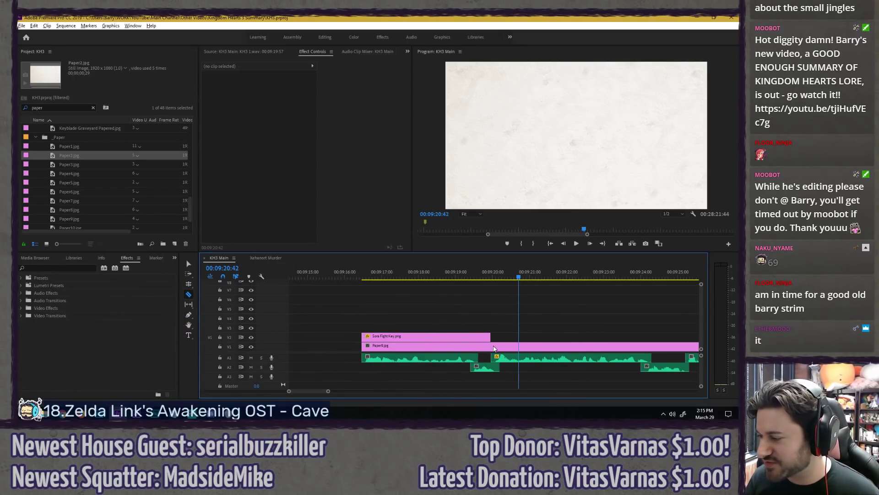
{"action": "key", "text": "v"}
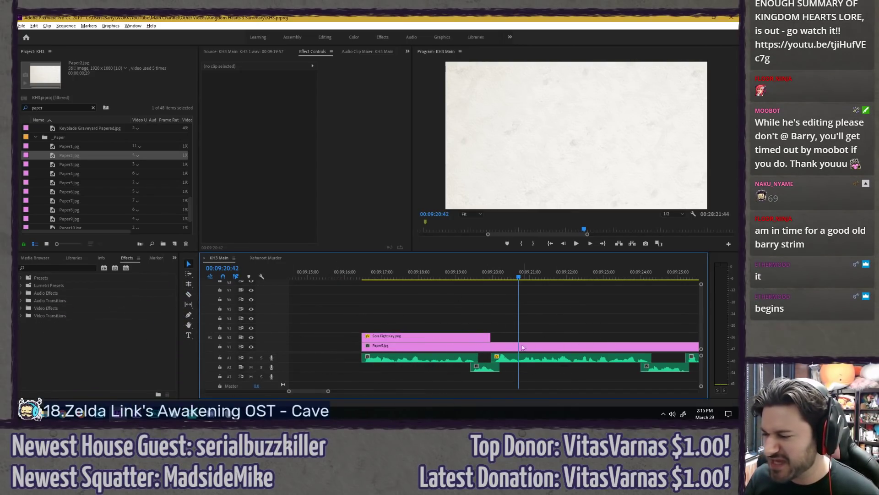
{"action": "left_click_drag", "start_coordinate": [356, 306], "coordinate": [543, 324]}
{"action": "left_click", "coordinate": [426, 337]}
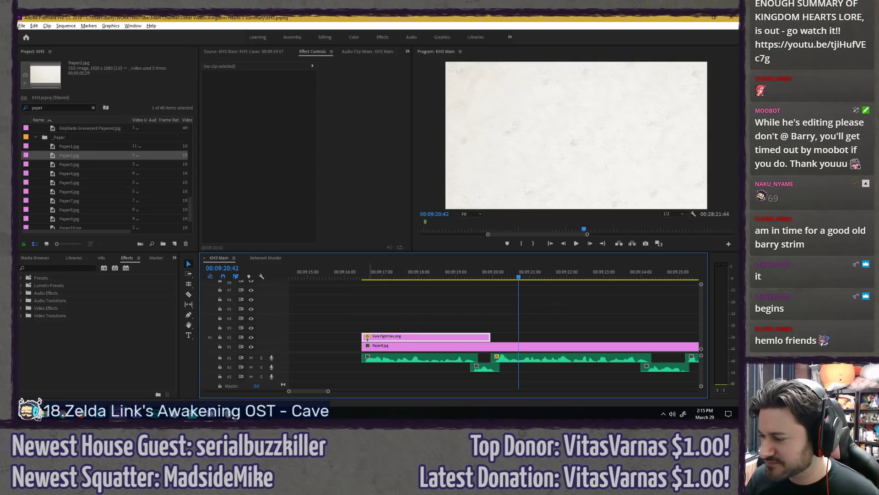
{"action": "left_click", "coordinate": [387, 305]}
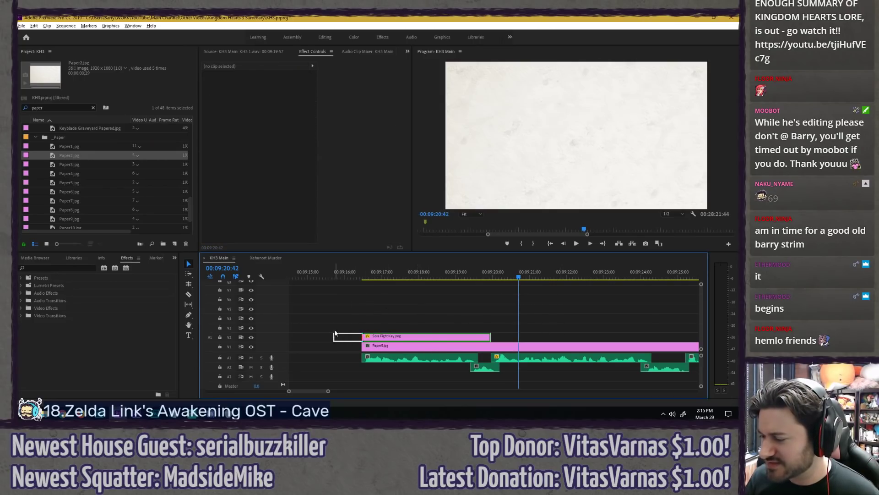
Step: Quit Premiere Pro, relaunch it, and reopen KH3 from the Home screen's recent projects
{"action": "left_click", "coordinate": [731, 17]}
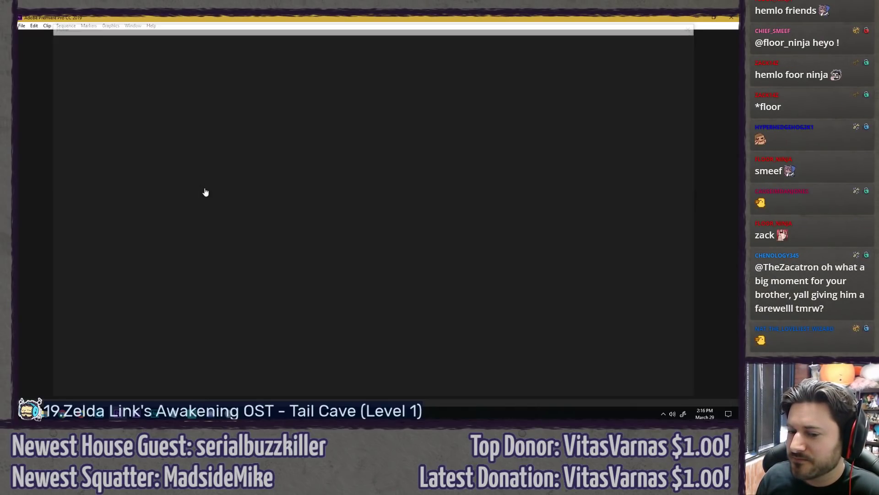
{"action": "left_click", "coordinate": [210, 150]}
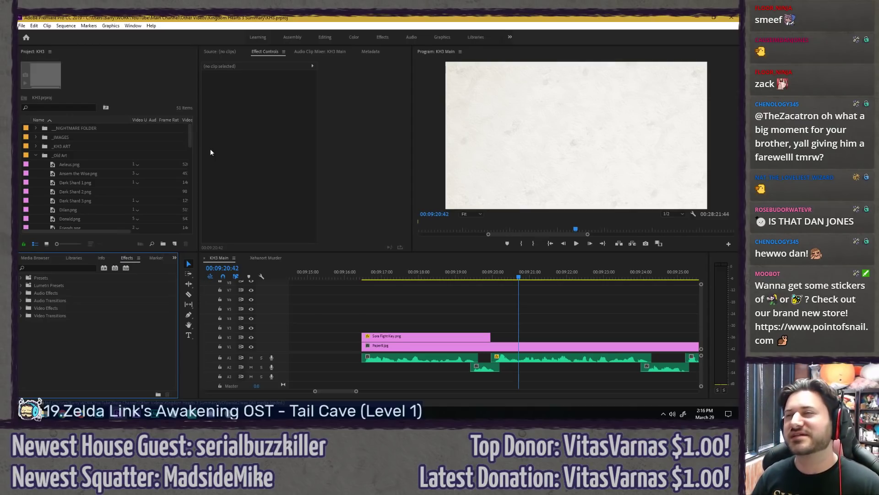
Step: Scroll over the timeline clips and bring the playhead back to 00:09:16:28, showing Sora with his Keyblade
{"action": "left_click", "coordinate": [359, 318]}
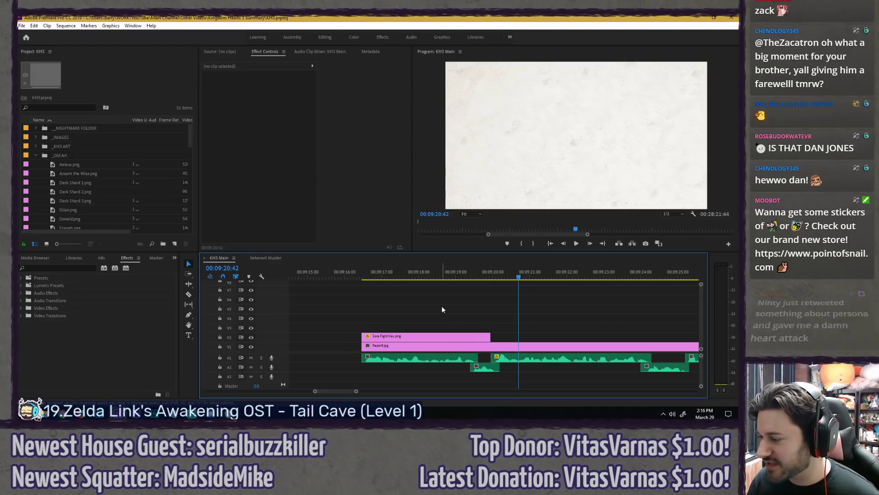
{"action": "scroll", "coordinate": [412, 314], "scroll_direction": "down", "scroll_amount": 2}
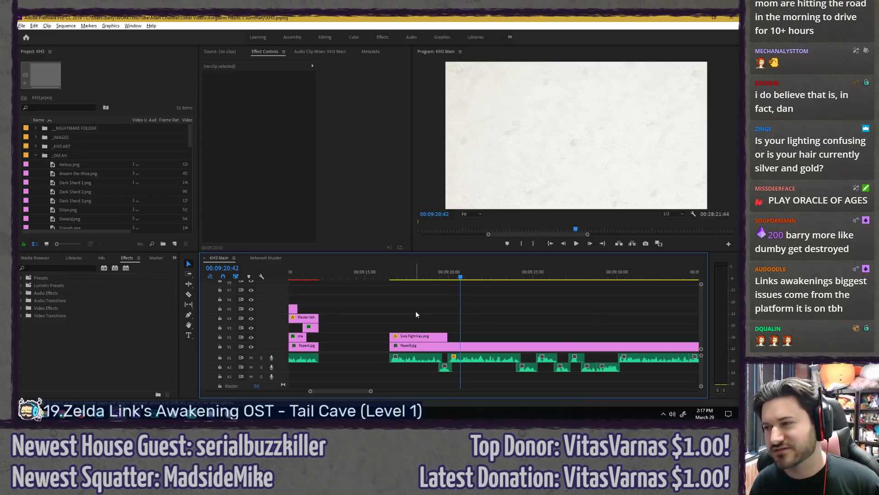
{"action": "scroll", "coordinate": [371, 307], "scroll_direction": "down", "scroll_amount": 1}
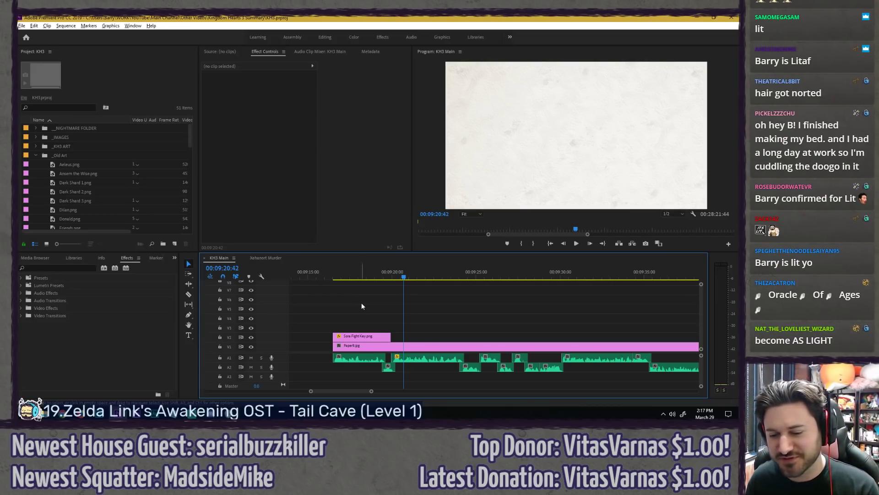
{"action": "scroll", "coordinate": [362, 306], "scroll_direction": "down", "scroll_amount": 1}
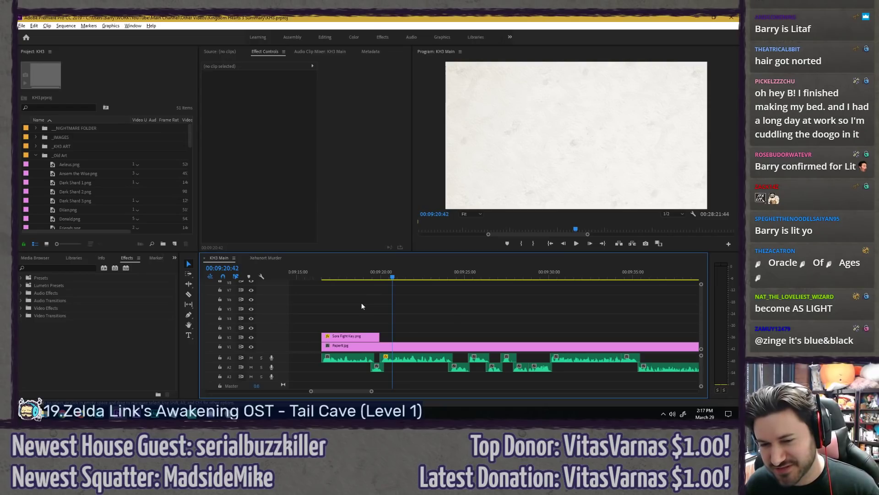
{"action": "scroll", "coordinate": [361, 306], "scroll_direction": "up", "scroll_amount": 1}
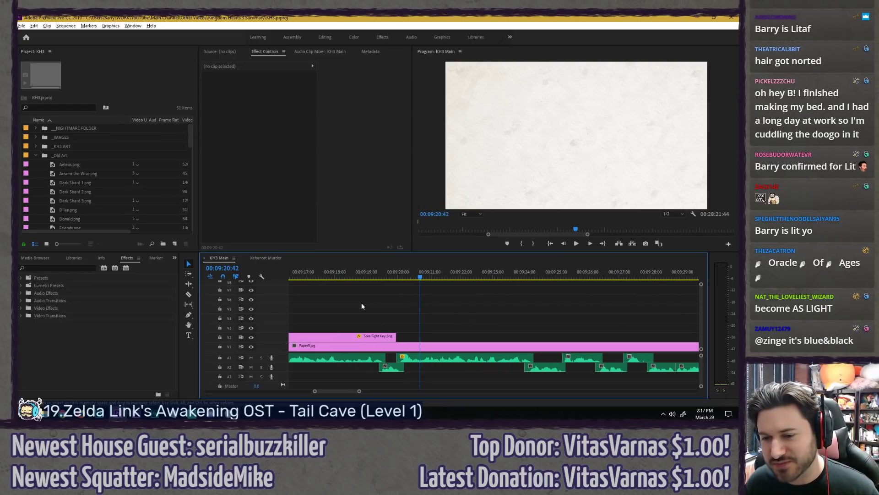
{"action": "scroll", "coordinate": [361, 306], "scroll_direction": "up", "scroll_amount": 1}
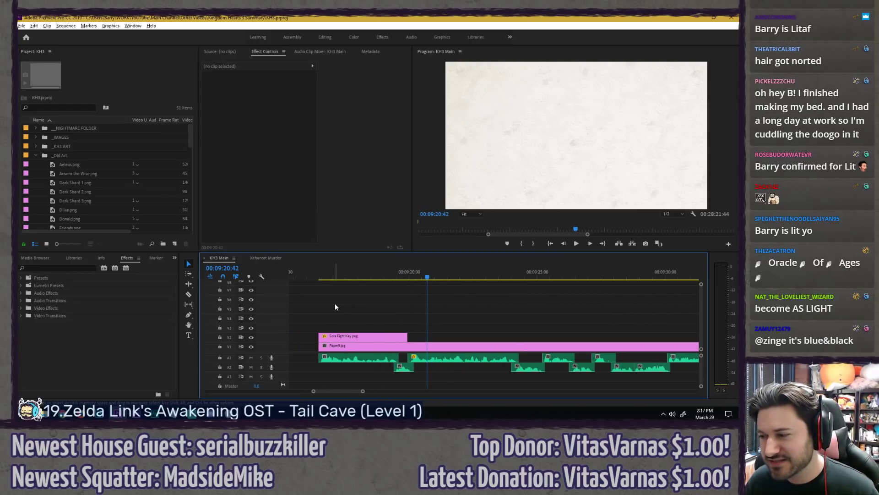
{"action": "scroll", "coordinate": [339, 306], "scroll_direction": "up", "scroll_amount": 1}
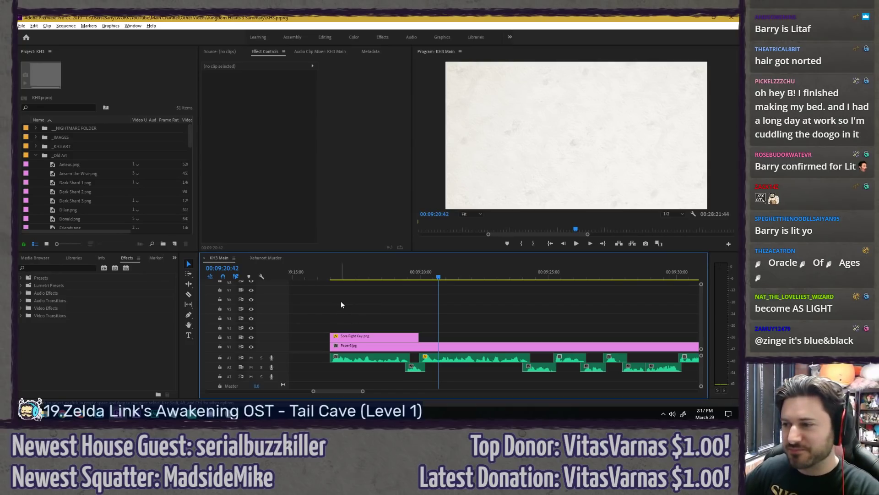
{"action": "scroll", "coordinate": [341, 304], "scroll_direction": "up", "scroll_amount": 4}
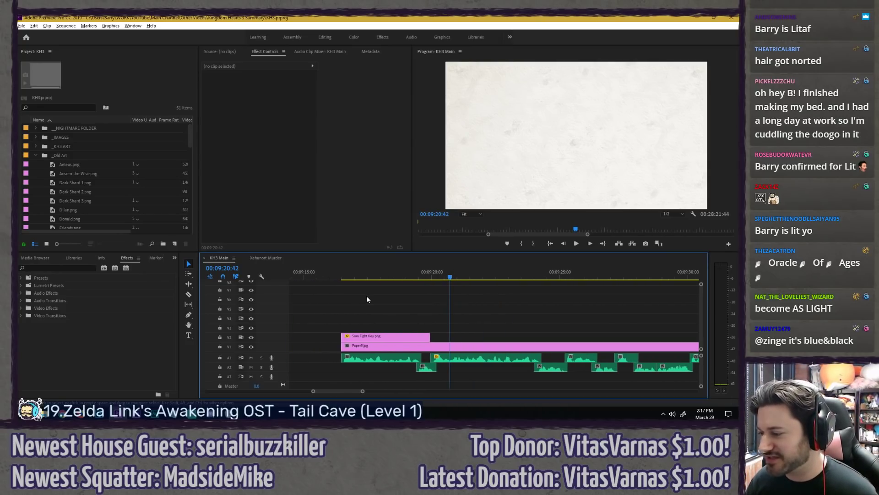
{"action": "scroll", "coordinate": [359, 302], "scroll_direction": "down", "scroll_amount": 3}
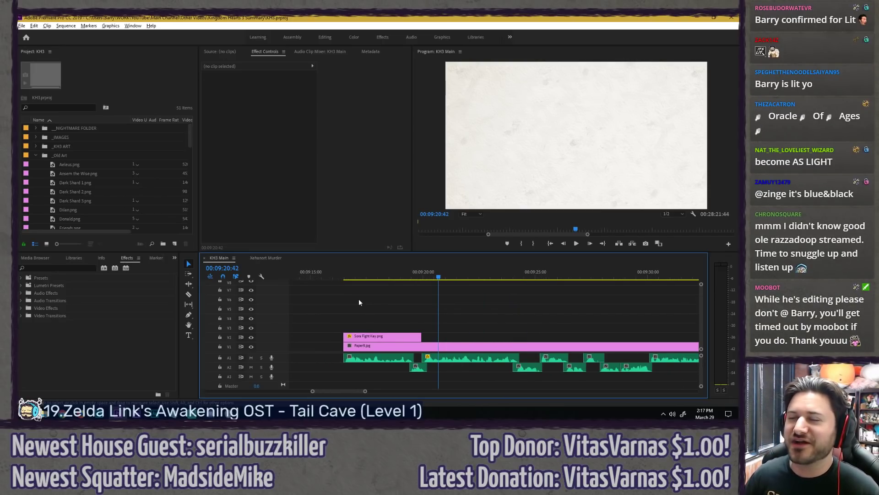
{"action": "scroll", "coordinate": [359, 301], "scroll_direction": "up", "scroll_amount": 1}
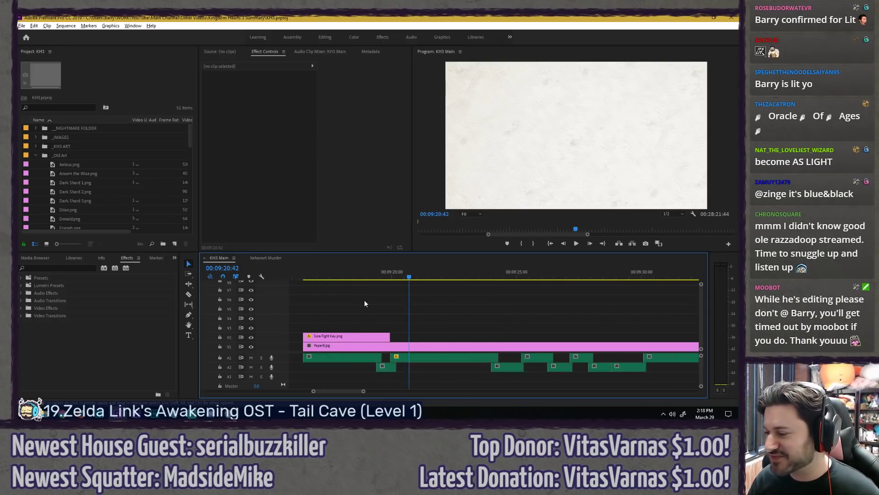
{"action": "scroll", "coordinate": [358, 303], "scroll_direction": "down", "scroll_amount": 2}
{"action": "key", "text": "Up"}
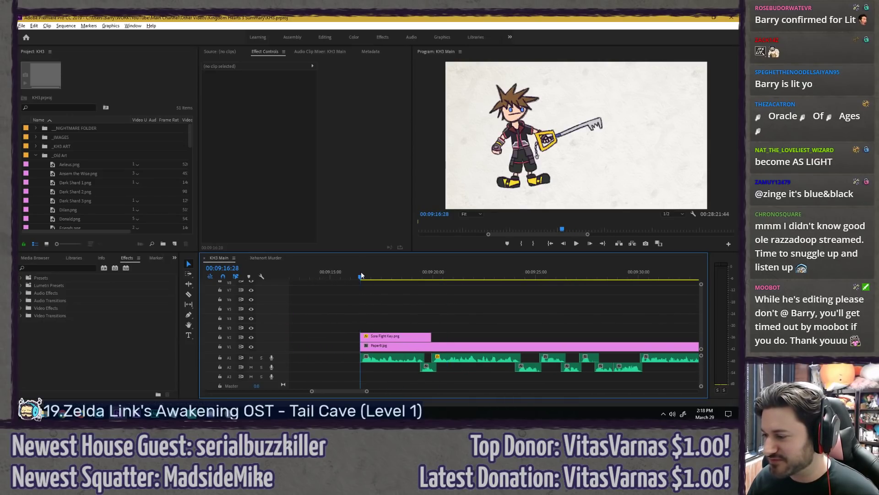
{"action": "scroll", "coordinate": [371, 298], "scroll_direction": "up", "scroll_amount": 3}
{"action": "scroll", "coordinate": [366, 301], "scroll_direction": "down", "scroll_amount": 2}
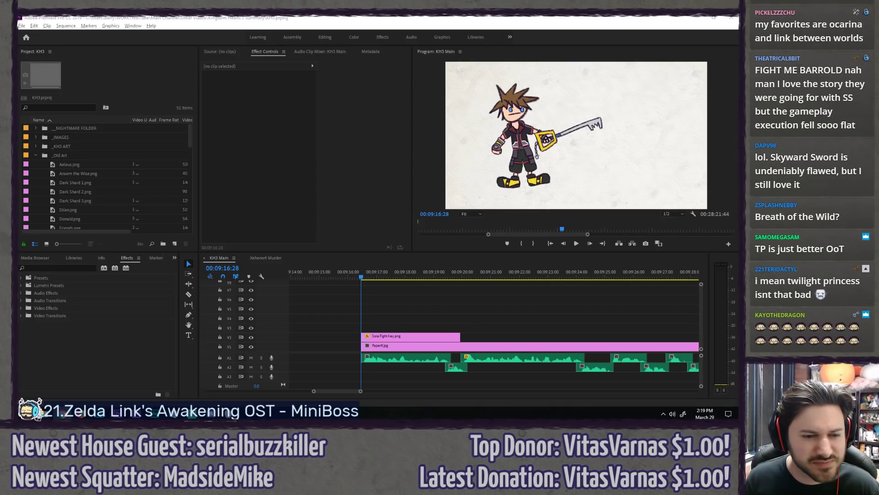
Step: Back in Premiere Pro, jump to the Sora Fight Key clip's start and play the sequence
{"action": "left_click", "coordinate": [360, 17]}
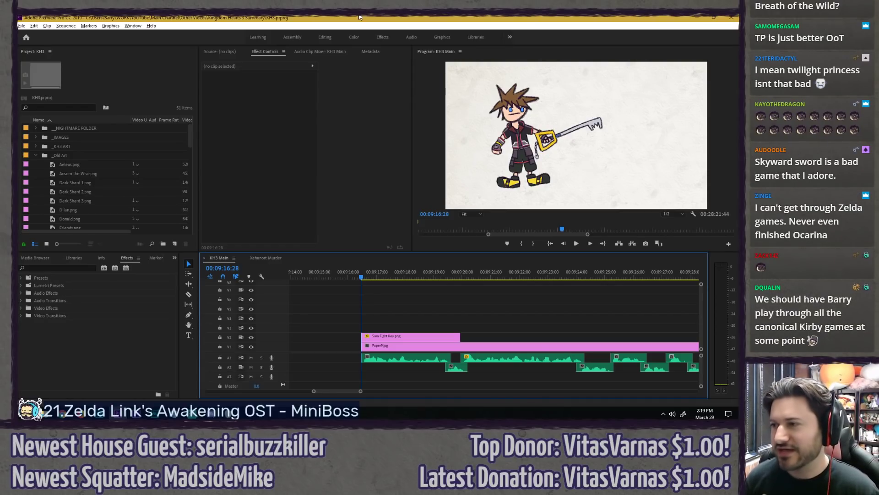
{"action": "scroll", "coordinate": [389, 300], "scroll_direction": "down", "scroll_amount": 1}
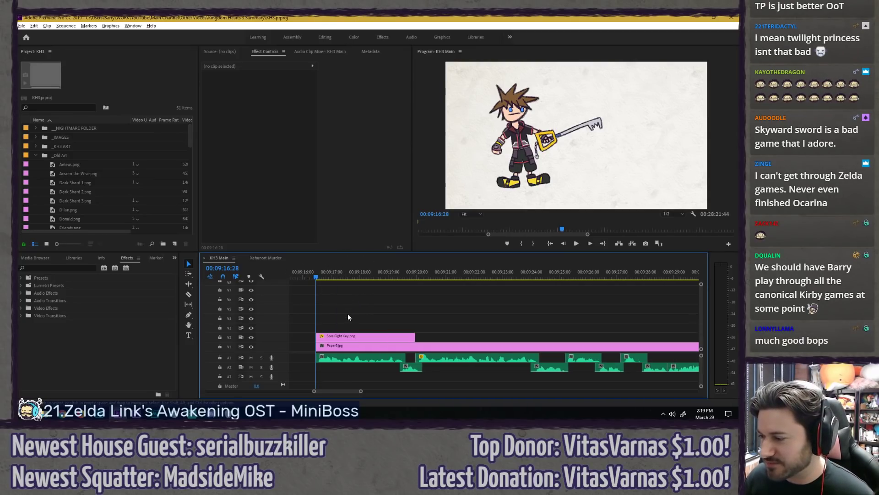
{"action": "scroll", "coordinate": [367, 308], "scroll_direction": "up", "scroll_amount": 1}
{"action": "scroll", "coordinate": [377, 304], "scroll_direction": "up", "scroll_amount": 1}
{"action": "scroll", "coordinate": [356, 299], "scroll_direction": "down", "scroll_amount": 1}
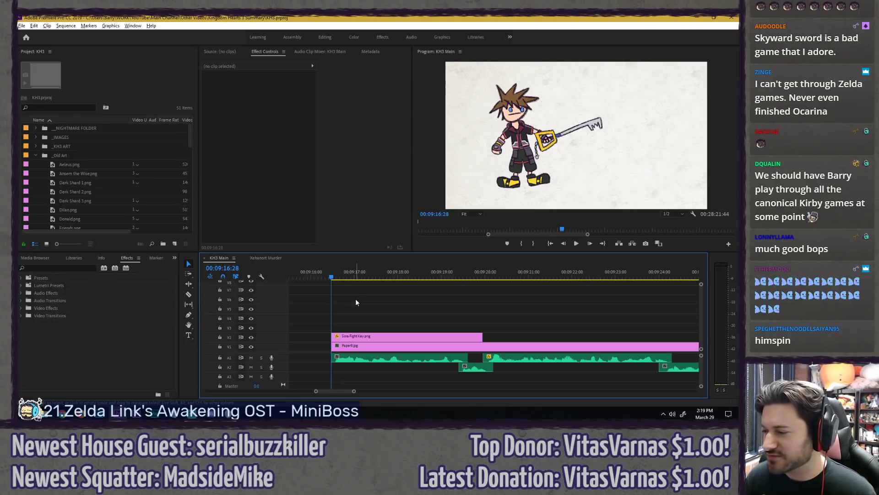
{"action": "key", "text": "space"}
{"action": "key", "text": "space"}
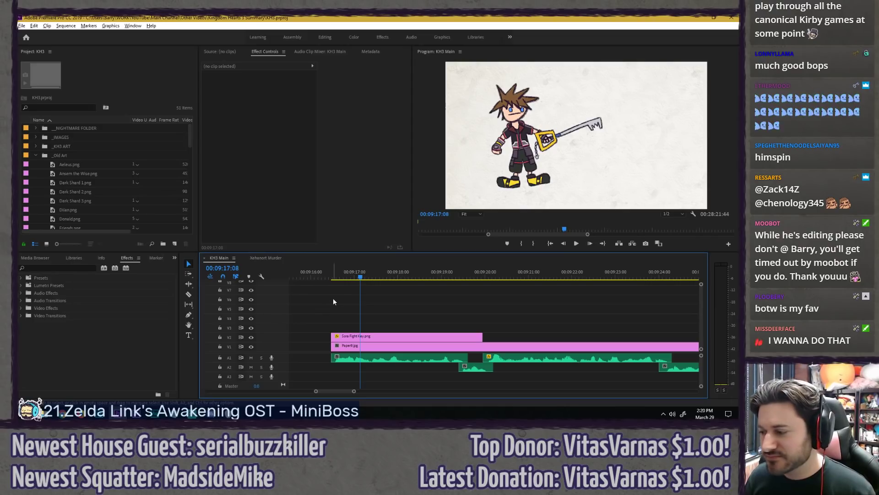
{"action": "left_click", "coordinate": [334, 272]}
{"action": "key", "text": "space"}
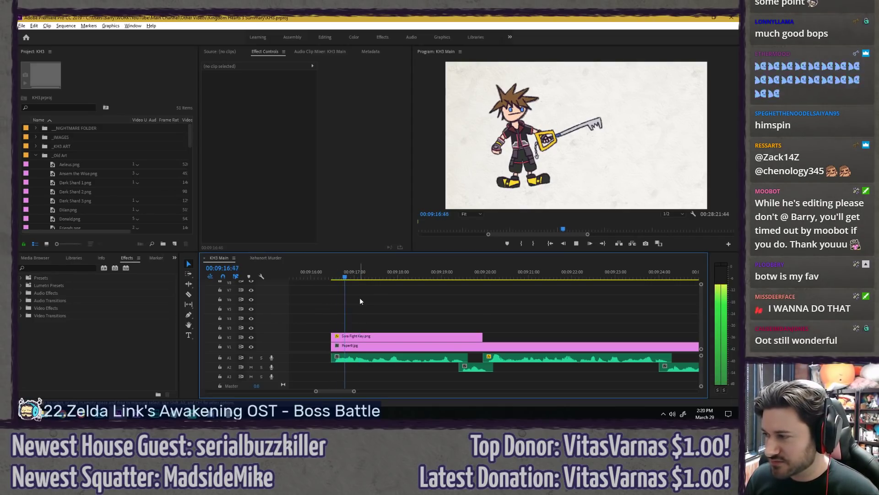
Step: Select the Sora Fight Key clip and set an opening rotation keyframe tilting him to 5.2°
{"action": "left_click", "coordinate": [384, 337]}
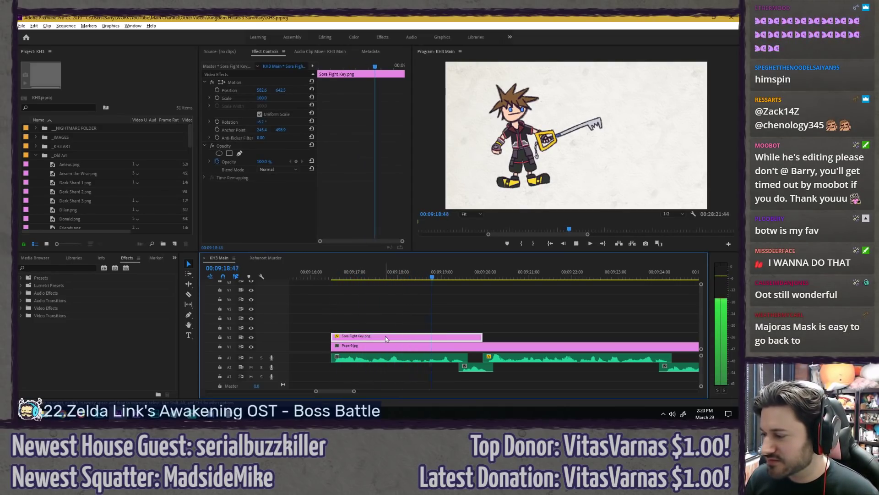
{"action": "left_click", "coordinate": [334, 271]}
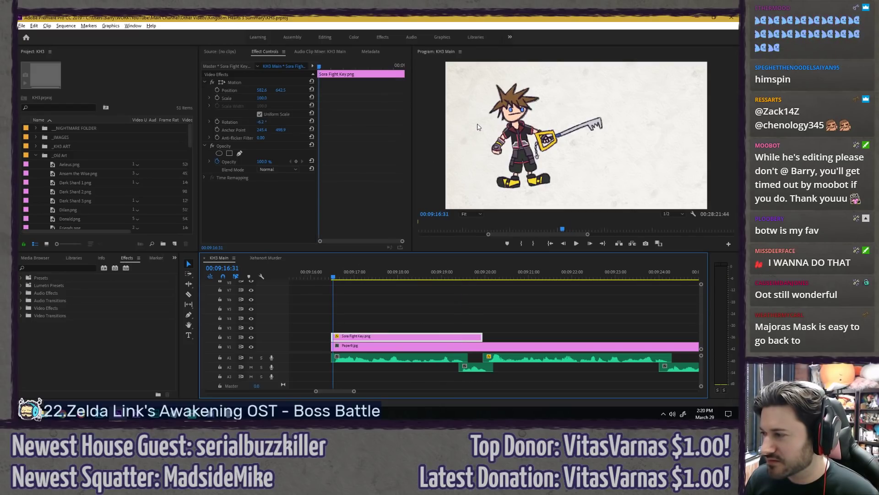
{"action": "left_click", "coordinate": [319, 67]}
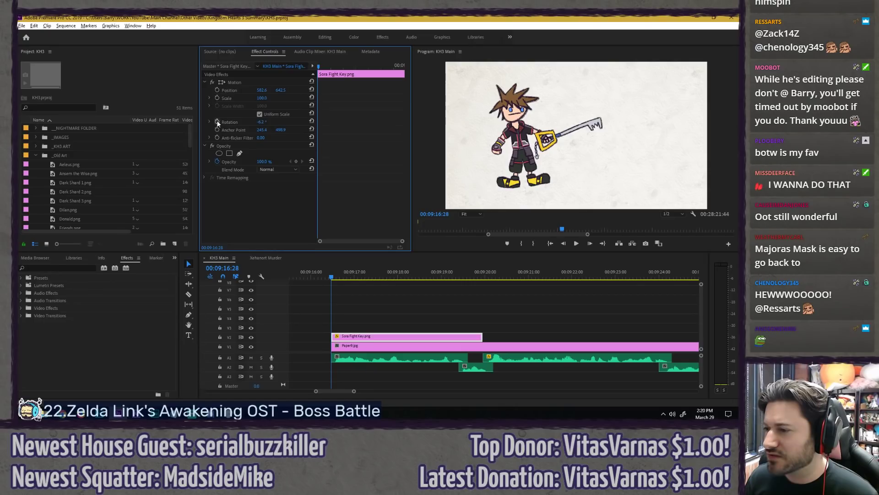
{"action": "key", "text": "Right"}
{"action": "key", "text": "Right"}
{"action": "key", "text": "Right"}
{"action": "key", "text": "Right"}
{"action": "key", "text": "Right"}
{"action": "key", "text": "Right"}
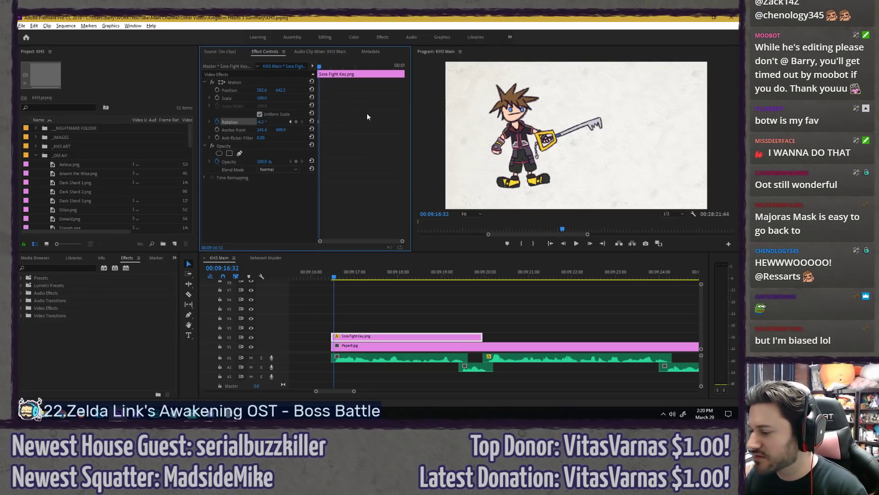
{"action": "key", "text": "Right"}
{"action": "key", "text": "Right"}
{"action": "key", "text": "Right"}
{"action": "key", "text": "Right"}
{"action": "key", "text": "Right"}
{"action": "key", "text": "Right"}
{"action": "key", "text": "Right"}
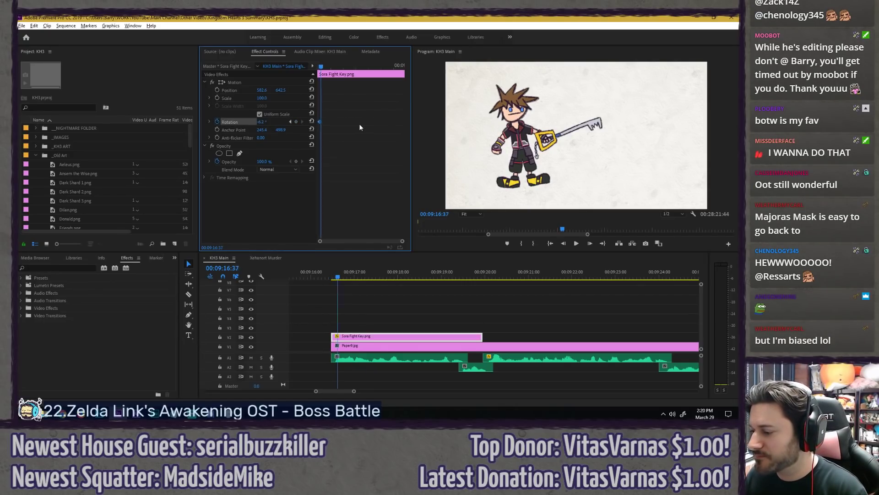
{"action": "mouse_move", "coordinate": [262, 122]}
{"action": "left_mouse_down"}
{"action": "mouse_move", "coordinate": [288, 122]}
{"action": "mouse_move", "coordinate": [278, 123]}
{"action": "left_mouse_up"}
{"action": "left_click", "coordinate": [269, 82]}
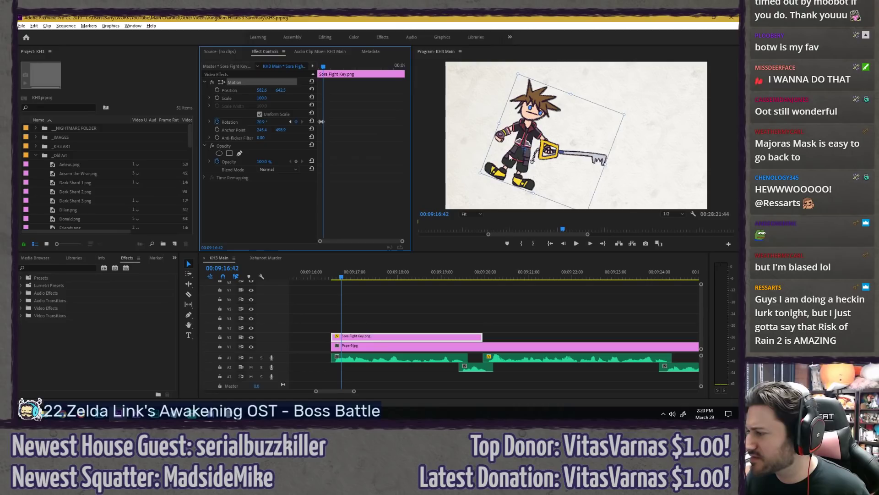
{"action": "key", "text": "Left"}
{"action": "key", "text": "Left"}
{"action": "key", "text": "Left"}
{"action": "key", "text": "Left"}
{"action": "key", "text": "Left"}
{"action": "key", "text": "Left"}
{"action": "key", "text": "Left"}
{"action": "key", "text": "Left"}
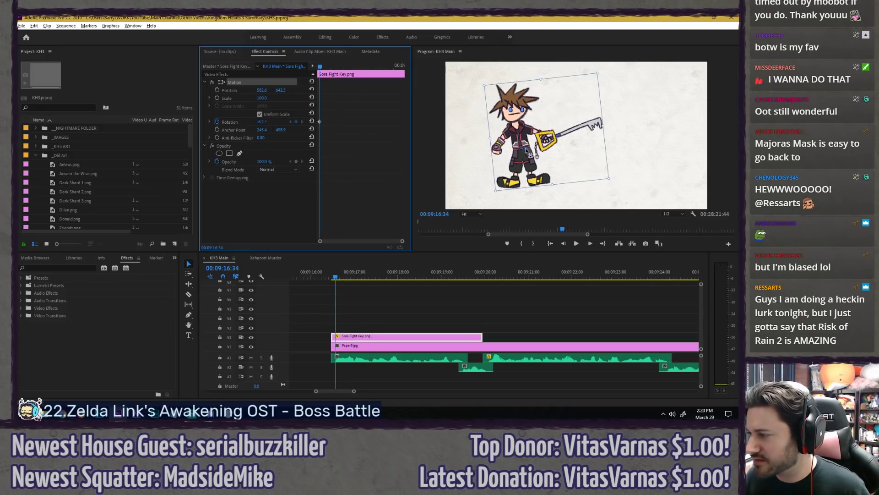
Step: Shift Sora's anchor point slightly left and add a 14.7° rotation keyframe, then play it
{"action": "left_click_drag", "start_coordinate": [527, 151], "coordinate": [524, 153]}
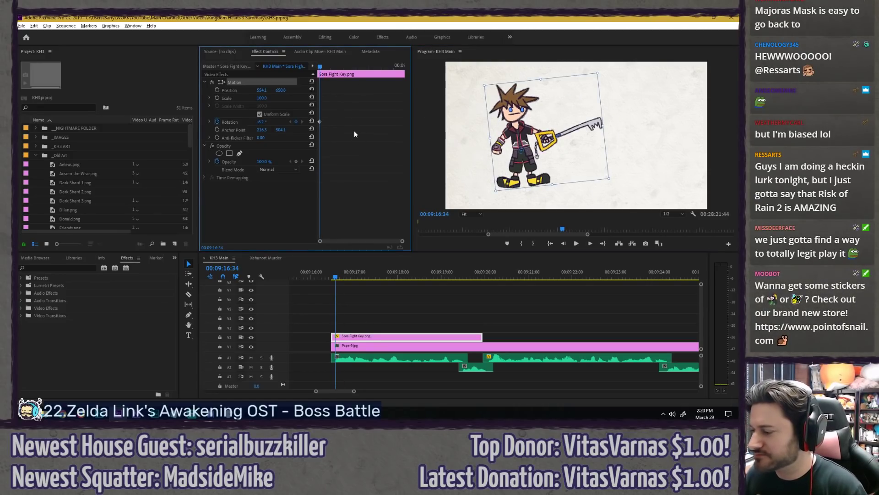
{"action": "key", "text": "Right"}
{"action": "key", "text": "Right"}
{"action": "key", "text": "Right"}
{"action": "key", "text": "Right"}
{"action": "key", "text": "Right"}
{"action": "key", "text": "Right"}
{"action": "key", "text": "Right"}
{"action": "key", "text": "Right"}
{"action": "key", "text": "Right"}
{"action": "left_click_drag", "start_coordinate": [261, 122], "coordinate": [271, 121]}
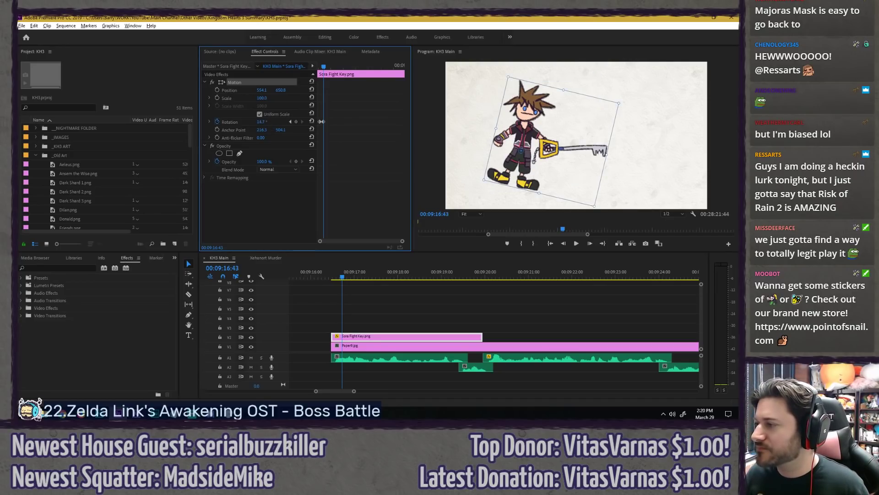
{"action": "left_click_drag", "start_coordinate": [341, 274], "coordinate": [315, 274]}
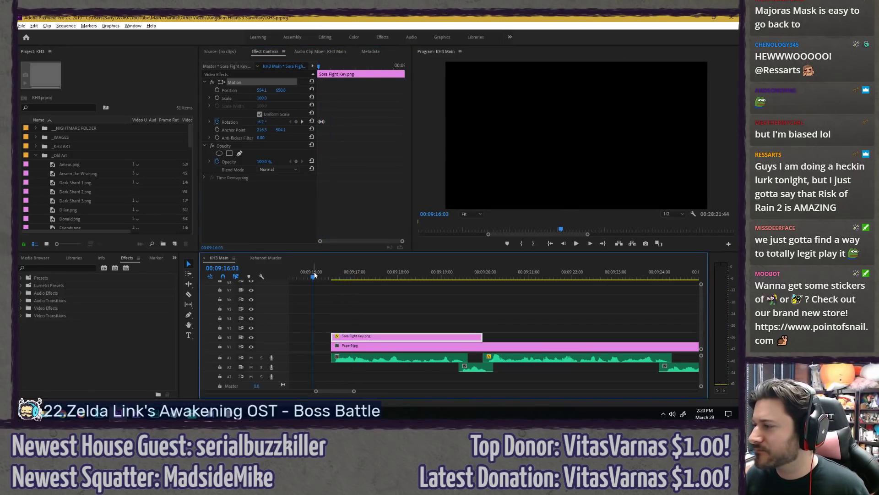
{"action": "key", "text": "space"}
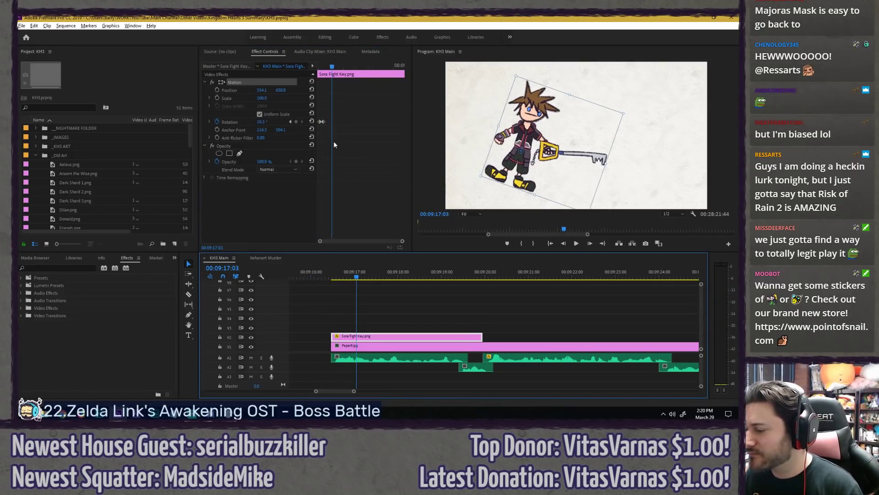
Step: Add a rotation keyframe swinging Sora back to -15.6° and replay the swing
{"action": "left_click", "coordinate": [296, 122]}
{"action": "key", "text": "Right"}
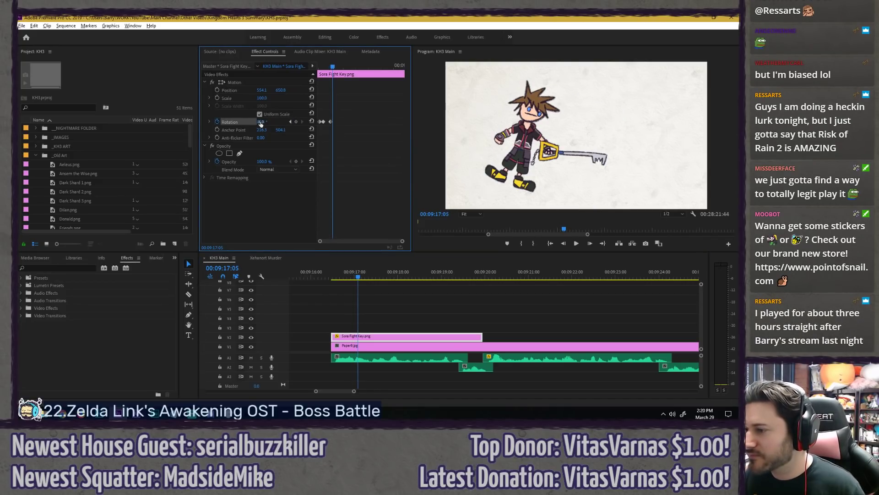
{"action": "left_click_drag", "start_coordinate": [262, 122], "coordinate": [246, 121]}
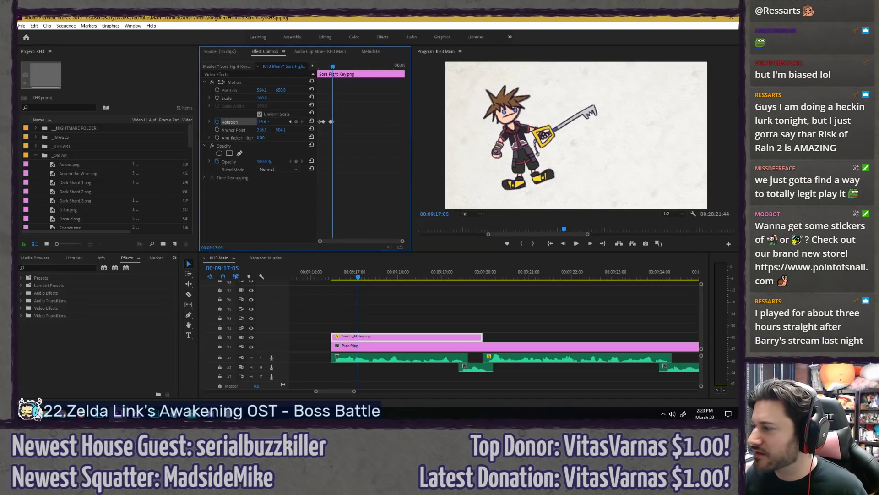
{"action": "left_click", "coordinate": [336, 274]}
{"action": "key", "text": "space"}
{"action": "key", "text": "space"}
Step: Check the rotation keyframe timing, scrub the opening swing frames, and save the project
{"action": "left_click_drag", "start_coordinate": [327, 65], "coordinate": [331, 65]}
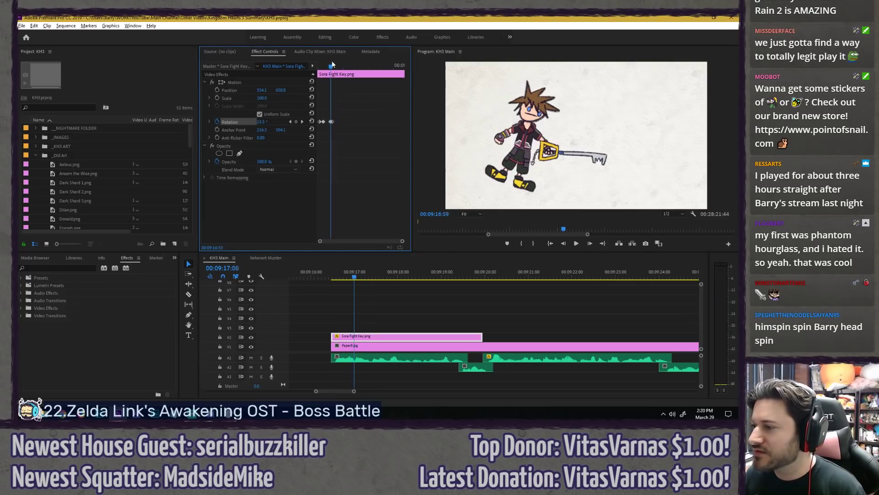
{"action": "key", "text": "Right"}
{"action": "key", "text": "Right"}
{"action": "key", "text": "Right"}
{"action": "key", "text": "Right"}
{"action": "key", "text": "Right"}
{"action": "key", "text": "Right"}
{"action": "key", "text": "Right"}
{"action": "left_click", "coordinate": [333, 122]}
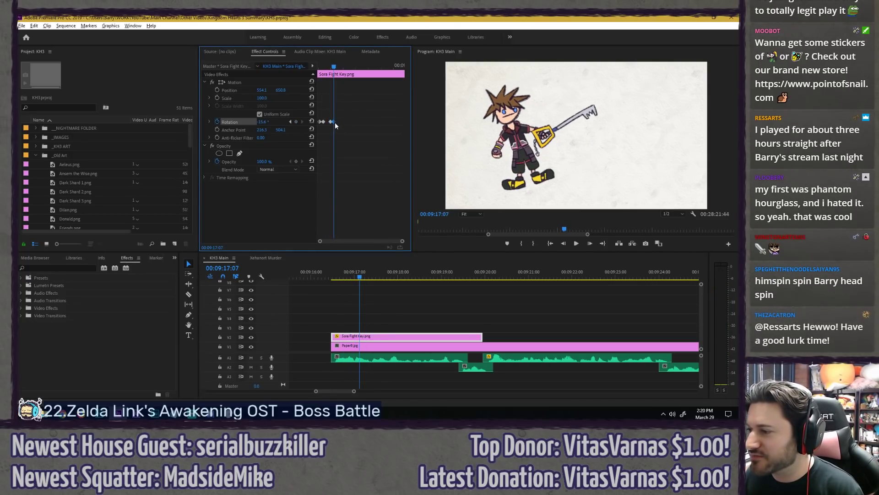
{"action": "left_click", "coordinate": [340, 149]}
{"action": "key", "text": "ctrl+s"}
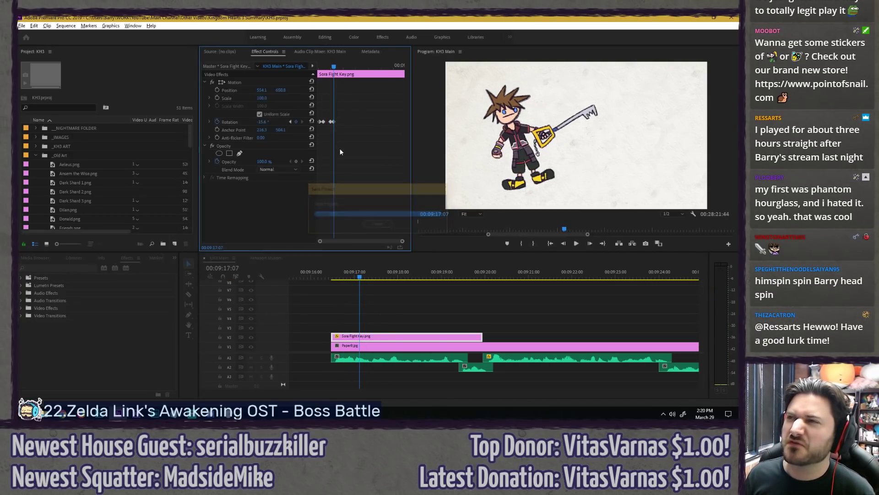
{"action": "left_click", "coordinate": [322, 66]}
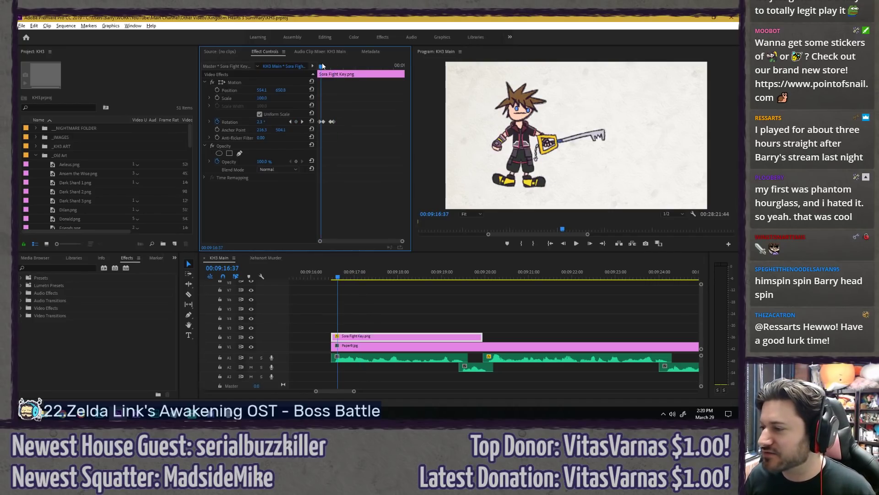
{"action": "key", "text": "Left"}
{"action": "key", "text": "Left"}
{"action": "key", "text": "Left"}
{"action": "left_click_drag", "start_coordinate": [319, 123], "coordinate": [323, 124]}
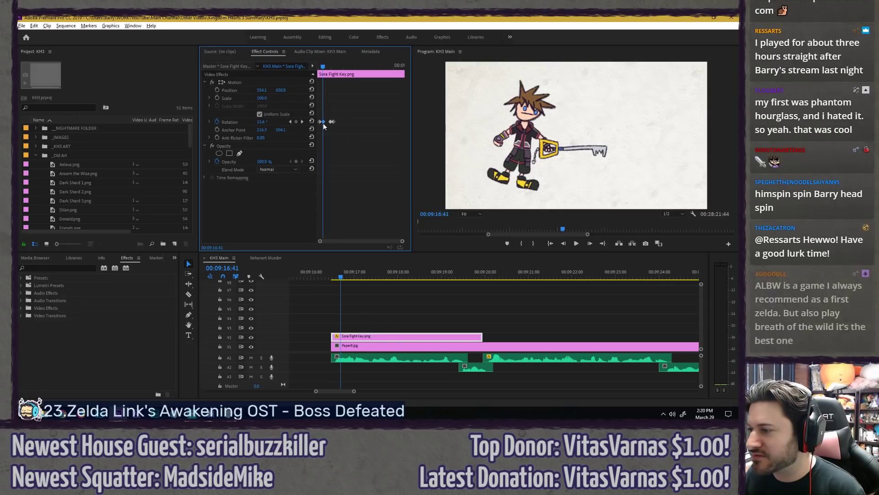
{"action": "key", "text": "ctrl+s"}
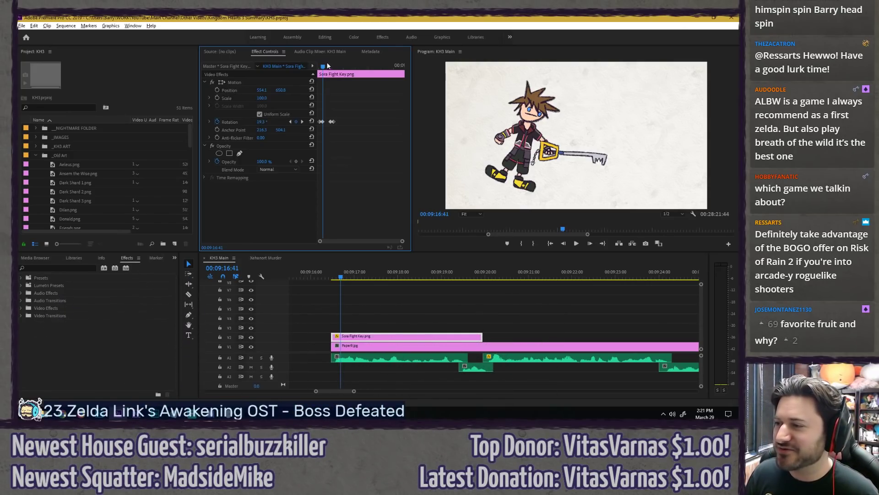
Step: Save the project and replay Sora's rotation animation from the clip start
{"action": "left_click_drag", "start_coordinate": [325, 67], "coordinate": [317, 67]}
{"action": "key", "text": "ctrl+s"}
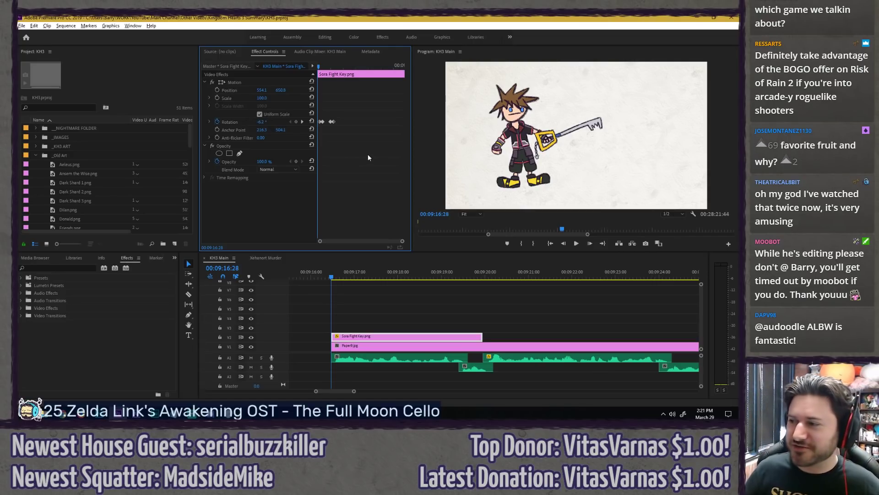
{"action": "key", "text": "space"}
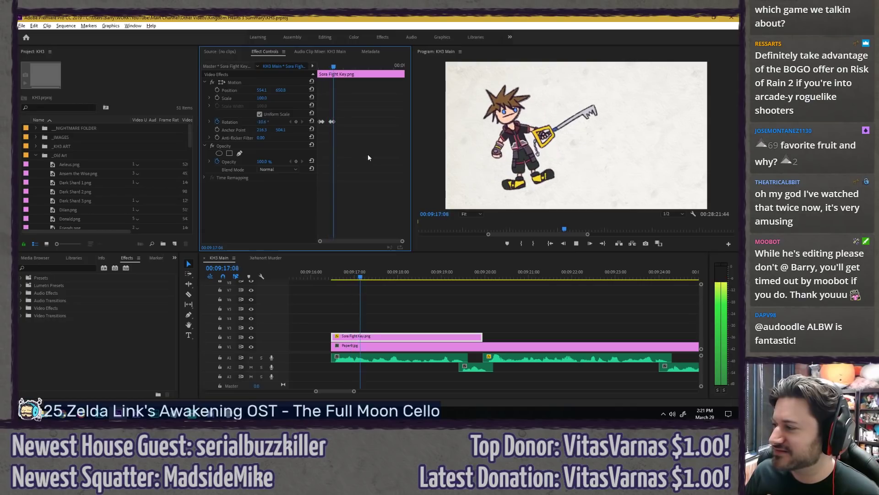
{"action": "key", "text": "space"}
{"action": "key", "text": "space"}
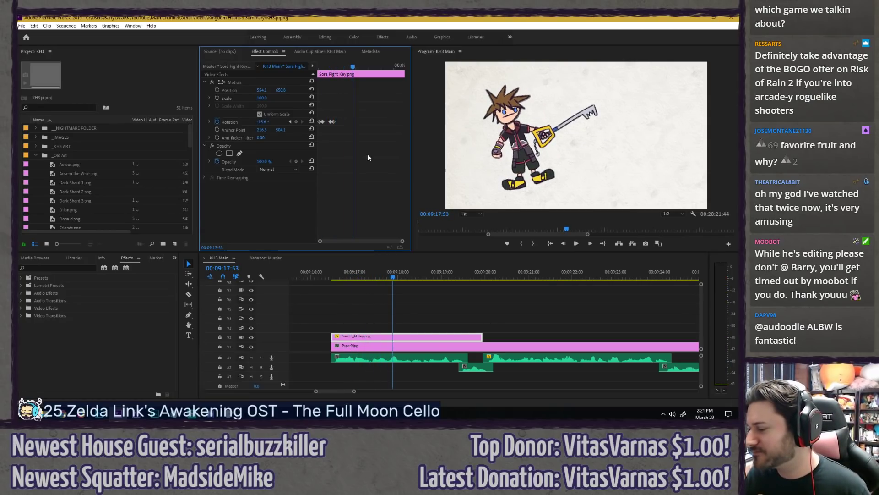
{"action": "key", "text": "space"}
{"action": "left_click", "coordinate": [319, 67]}
{"action": "key", "text": "space"}
{"action": "key", "text": "space"}
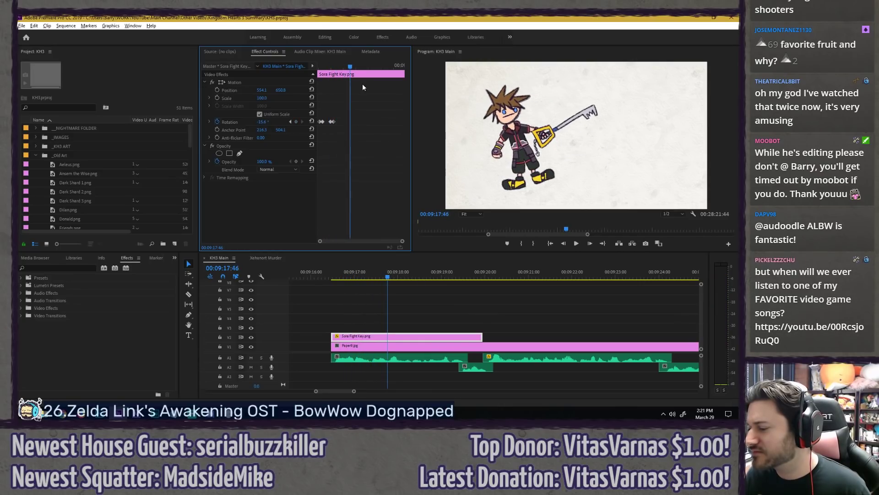
Step: Add a rotation keyframe at 00:09:17:50 and tilt Sora further a few frames later
{"action": "left_click", "coordinate": [296, 122]}
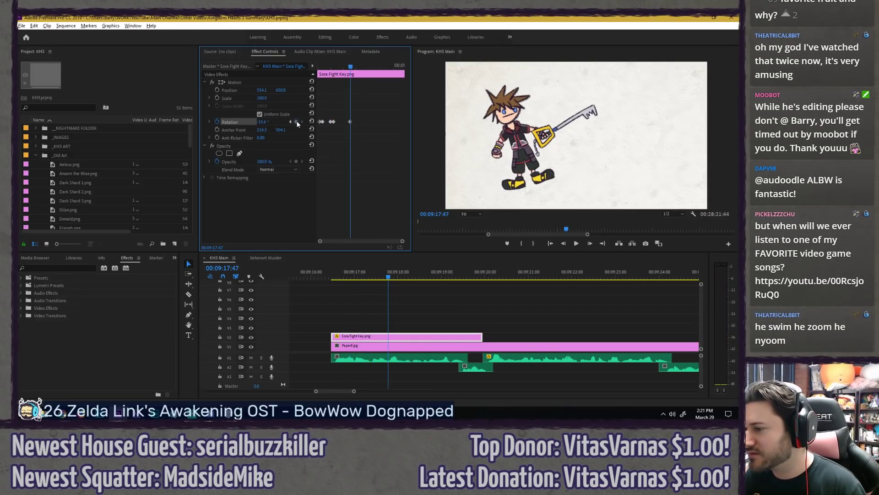
{"action": "key", "text": "Right"}
{"action": "key", "text": "Right"}
{"action": "key", "text": "Right"}
{"action": "left_click_drag", "start_coordinate": [260, 122], "coordinate": [274, 122]}
{"action": "left_click_drag", "start_coordinate": [347, 67], "coordinate": [327, 66]}
{"action": "key", "text": "space"}
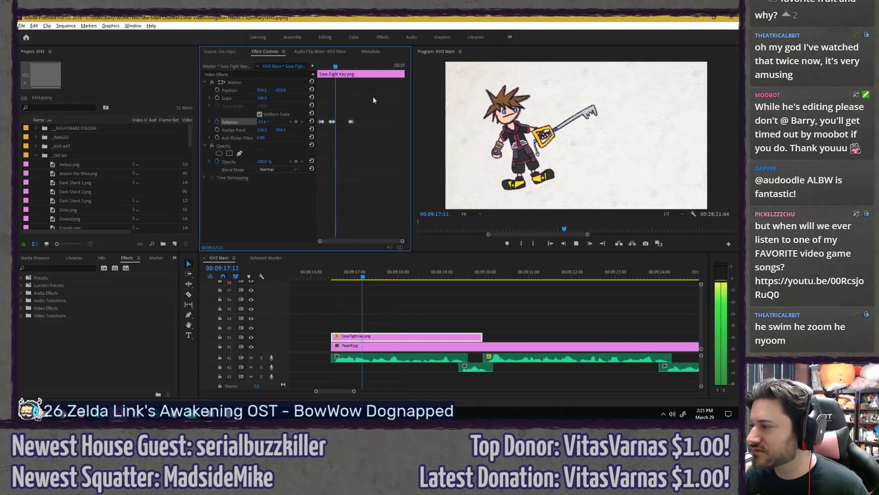
{"action": "key", "text": "space"}
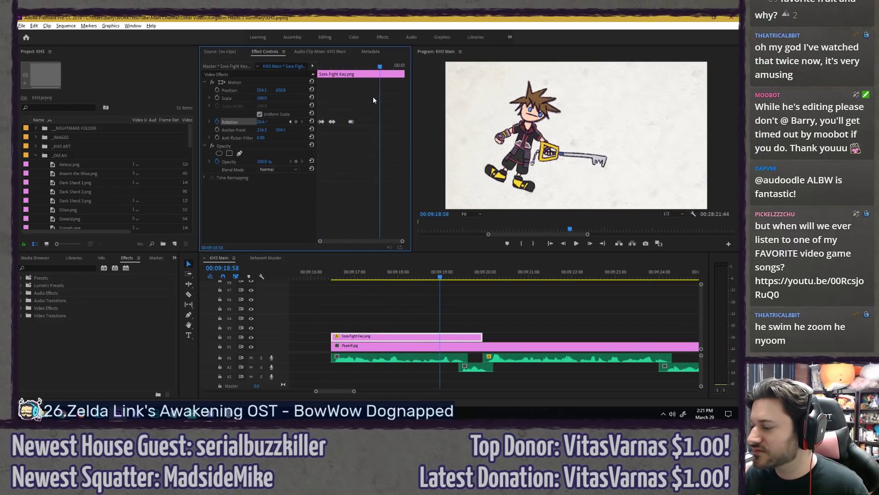
Step: Add a rotation keyframe at 00:09:19:01 and lower the rotation to tilt Sora back again
{"action": "left_click", "coordinate": [297, 122]}
{"action": "key", "text": "Right"}
{"action": "key", "text": "Right"}
{"action": "key", "text": "Right"}
{"action": "key", "text": "Right"}
{"action": "key", "text": "Right"}
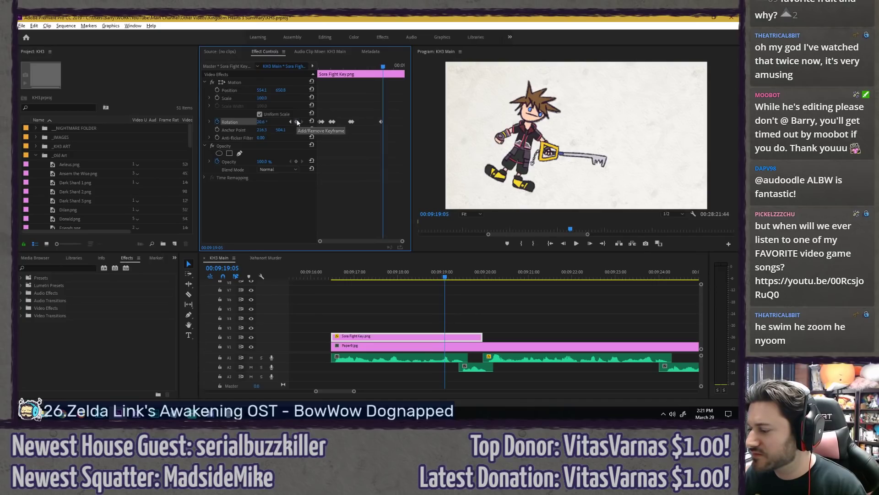
{"action": "left_click_drag", "start_coordinate": [259, 121], "coordinate": [239, 121]}
{"action": "left_click", "coordinate": [374, 65]}
{"action": "key", "text": "space"}
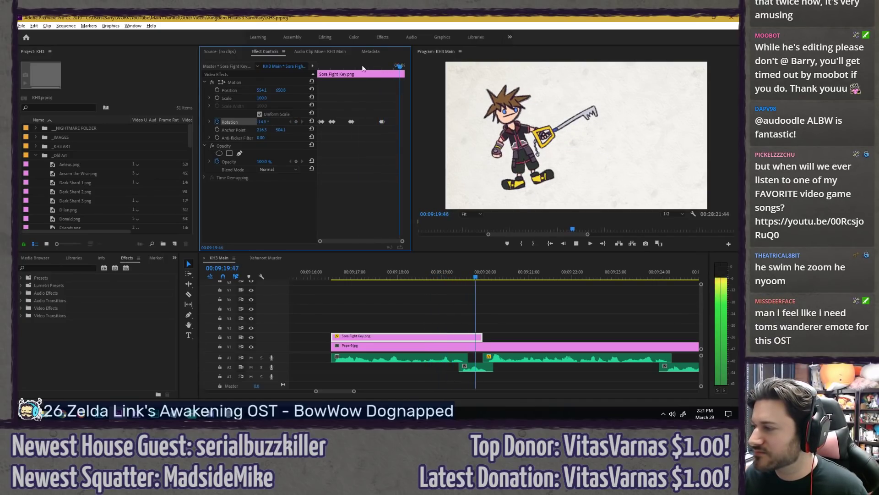
{"action": "key", "text": "space"}
Step: Select the final rotation keyframe, replay the swing, and park the playhead on that keyframe
{"action": "left_click", "coordinate": [382, 68]}
{"action": "left_click", "coordinate": [380, 122]}
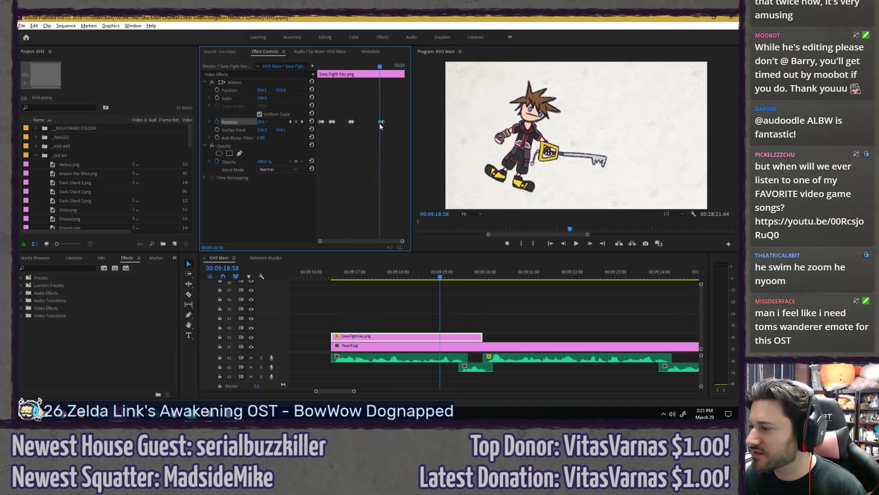
{"action": "key", "text": "Up"}
{"action": "key", "text": "space"}
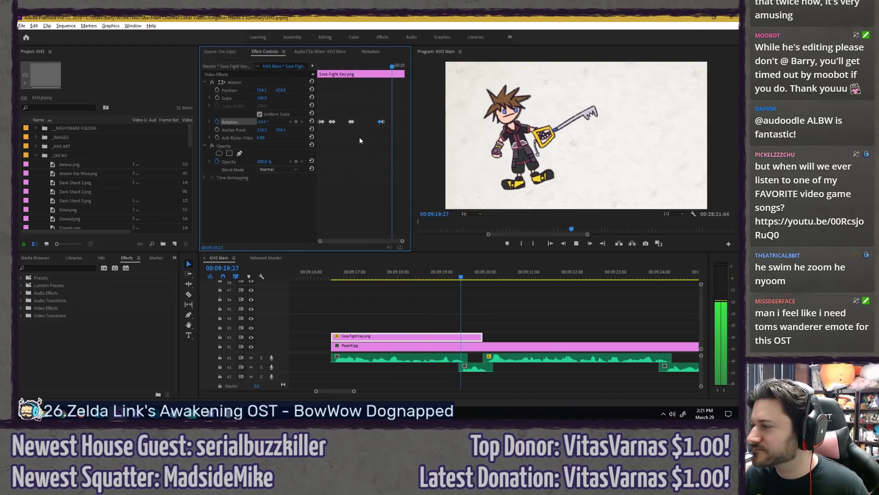
{"action": "key", "text": "space"}
{"action": "left_click_drag", "start_coordinate": [376, 66], "coordinate": [384, 91]}
{"action": "key", "text": "Left"}
{"action": "key", "text": "Left"}
{"action": "key", "text": "Left"}
Step: Ease into the final rotation keyframe, preview the eased swing, and locate the clip's end near 09:20
{"action": "right_click", "coordinate": [381, 122]}
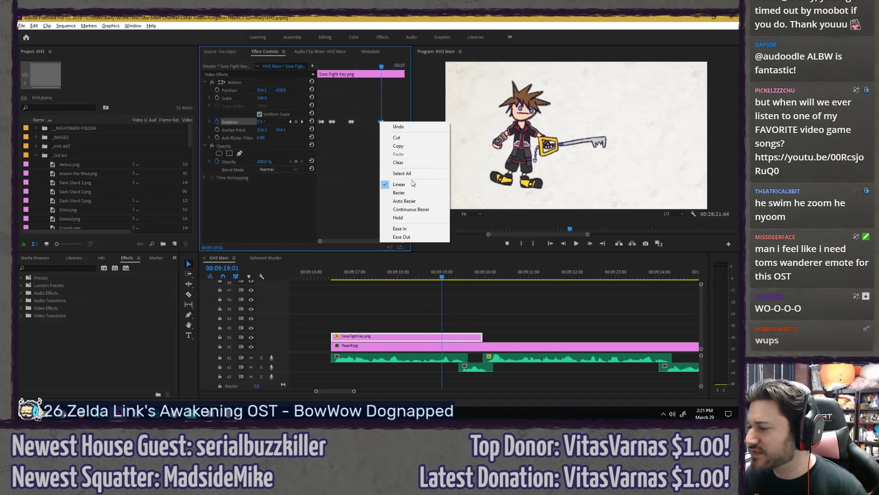
{"action": "left_click", "coordinate": [404, 238]}
{"action": "left_click", "coordinate": [373, 64]}
{"action": "key", "text": "space"}
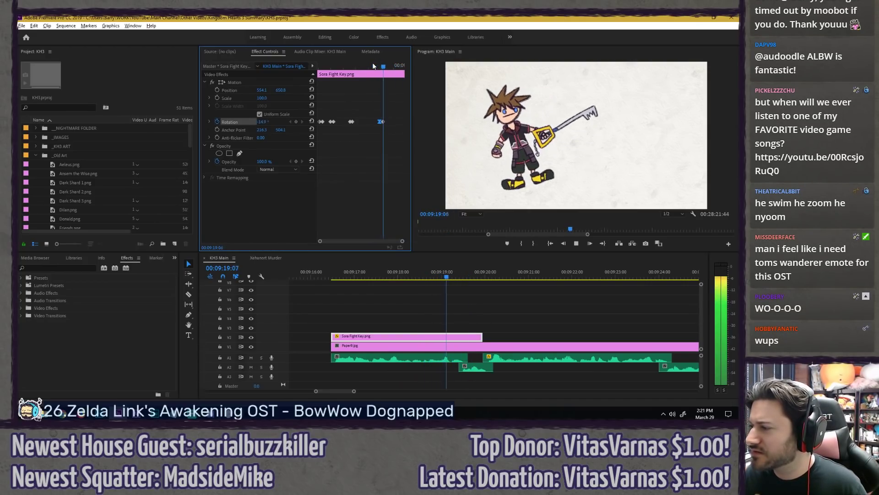
{"action": "left_click_drag", "start_coordinate": [372, 64], "coordinate": [221, 72]}
{"action": "key", "text": "space"}
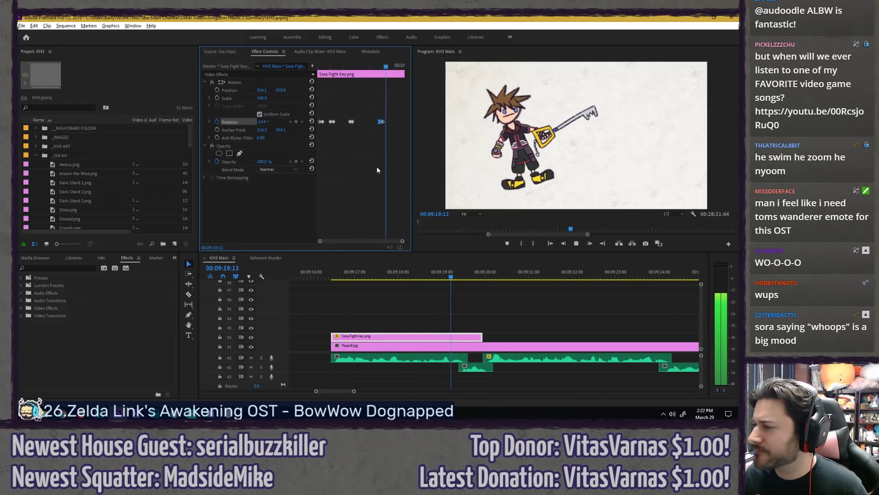
{"action": "left_click_drag", "start_coordinate": [481, 274], "coordinate": [495, 275]}
{"action": "key", "text": "Left"}
Step: Trim the Sora Fight Key clip's end to the playhead and preview its ending
{"action": "left_click_drag", "start_coordinate": [482, 335], "coordinate": [495, 336]}
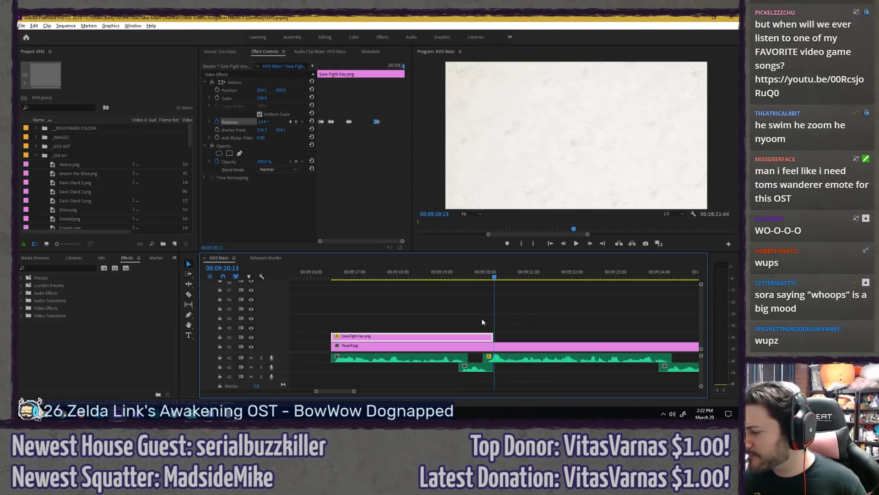
{"action": "left_click", "coordinate": [482, 319]}
{"action": "scroll", "coordinate": [384, 294], "scroll_direction": "down", "scroll_amount": 2}
{"action": "scroll", "coordinate": [428, 298], "scroll_direction": "up", "scroll_amount": 2}
{"action": "key", "text": "minus"}
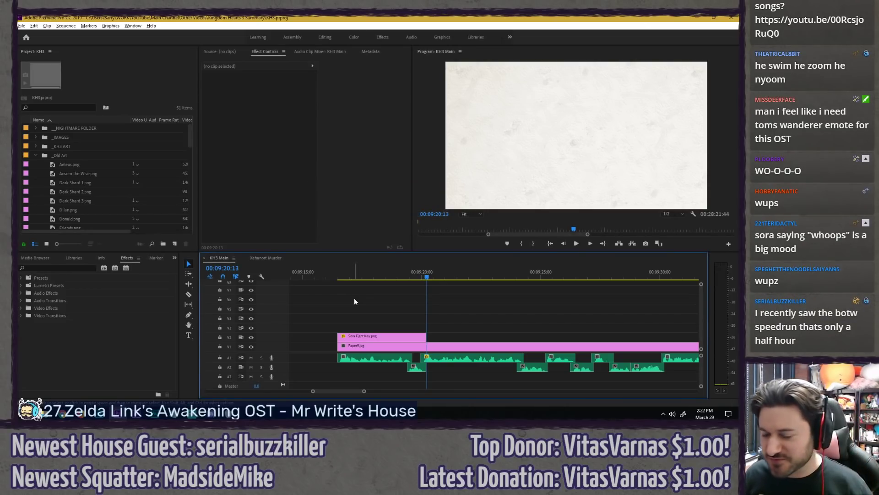
{"action": "scroll", "coordinate": [414, 297], "scroll_direction": "down", "scroll_amount": 2}
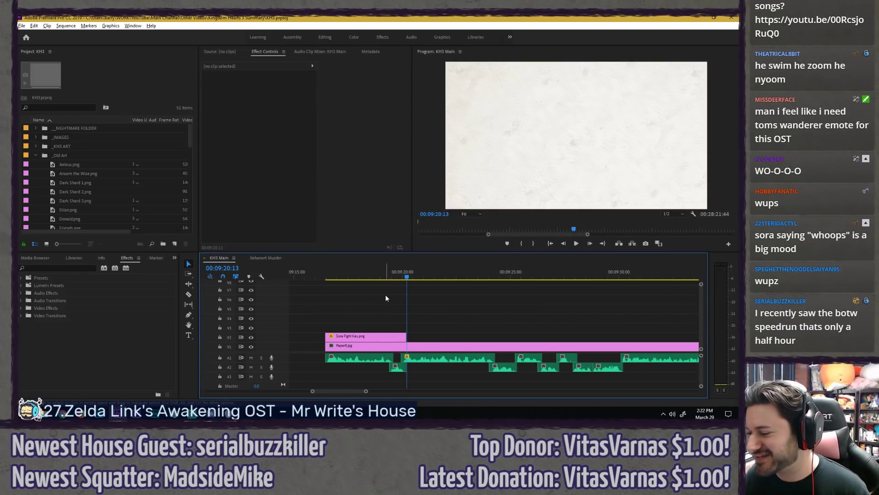
{"action": "left_click", "coordinate": [379, 276]}
{"action": "key", "text": "space"}
{"action": "key", "text": "space"}
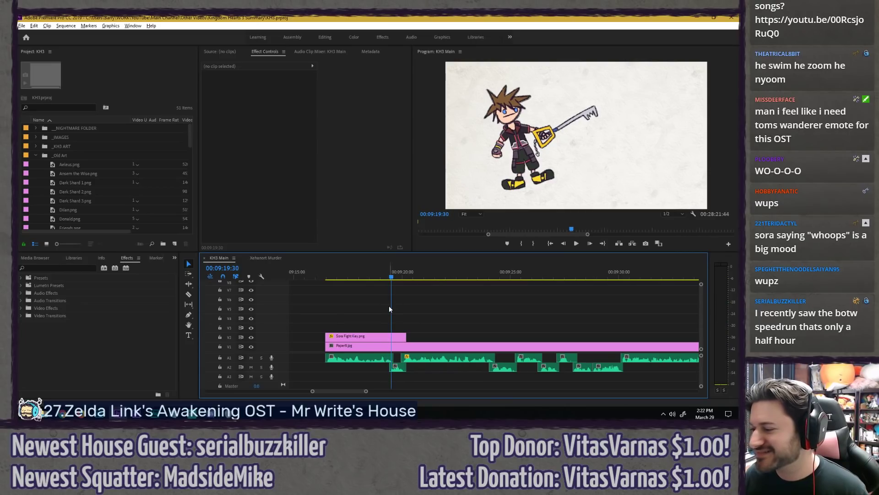
{"action": "scroll", "coordinate": [390, 306], "scroll_direction": "down", "scroll_amount": 1}
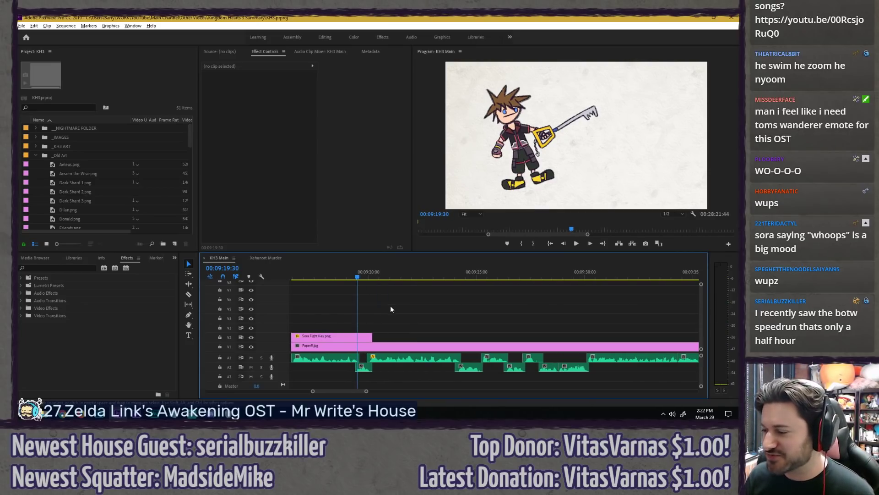
{"action": "scroll", "coordinate": [357, 297], "scroll_direction": "up", "scroll_amount": 3}
{"action": "scroll", "coordinate": [105, 183], "scroll_direction": "down", "scroll_amount": 3}
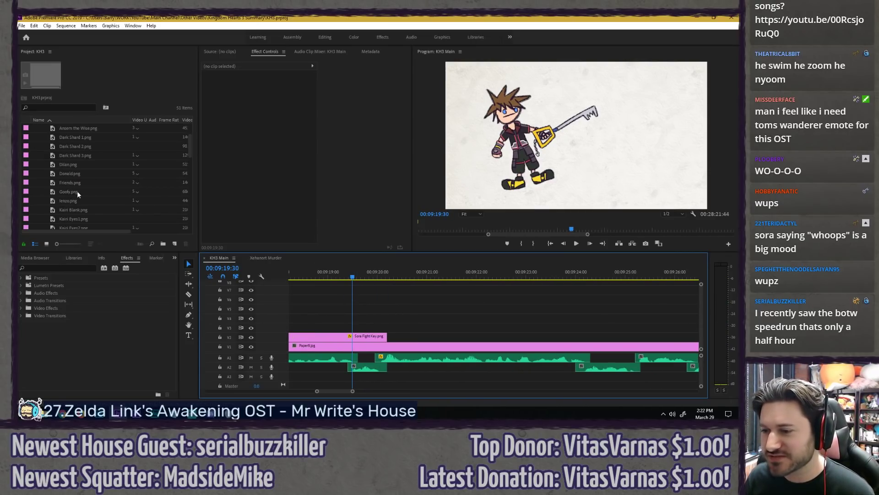
{"action": "scroll", "coordinate": [359, 289], "scroll_direction": "down", "scroll_amount": 3}
{"action": "scroll", "coordinate": [360, 289], "scroll_direction": "up", "scroll_amount": 2}
Step: Paste copies of the Master Xehanort and x Blade clips where the Sora clip ends
{"action": "left_click", "coordinate": [389, 274]}
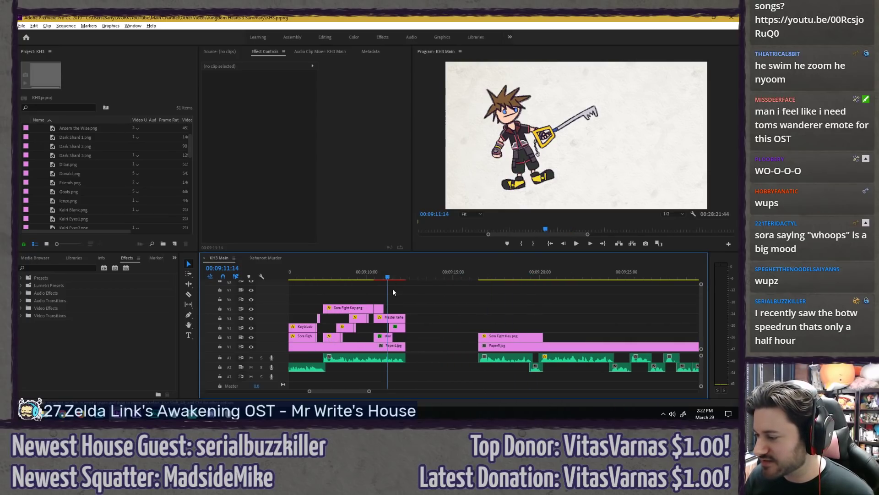
{"action": "scroll", "coordinate": [392, 289], "scroll_direction": "up", "scroll_amount": 4}
{"action": "left_click_drag", "start_coordinate": [396, 299], "coordinate": [423, 327]}
{"action": "scroll", "coordinate": [367, 300], "scroll_direction": "down", "scroll_amount": 3}
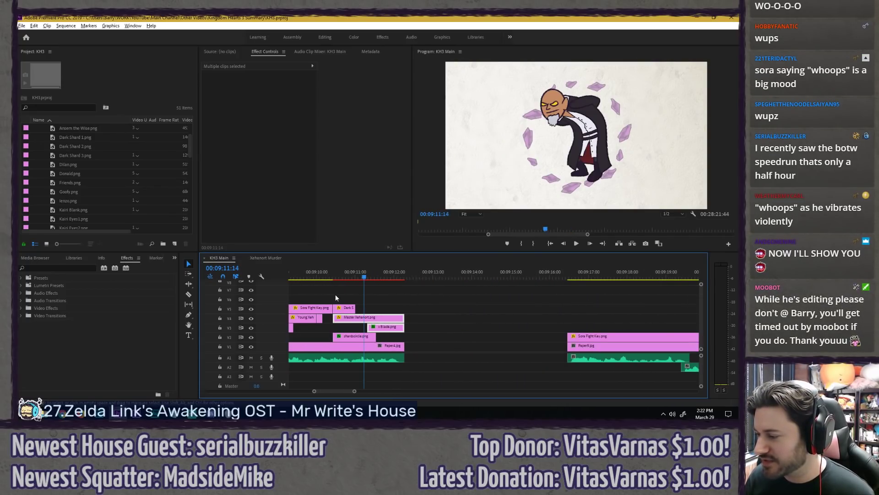
{"action": "left_click", "coordinate": [533, 274]}
{"action": "key", "text": "ctrl+v"}
{"action": "scroll", "coordinate": [504, 301], "scroll_direction": "down", "scroll_amount": 2}
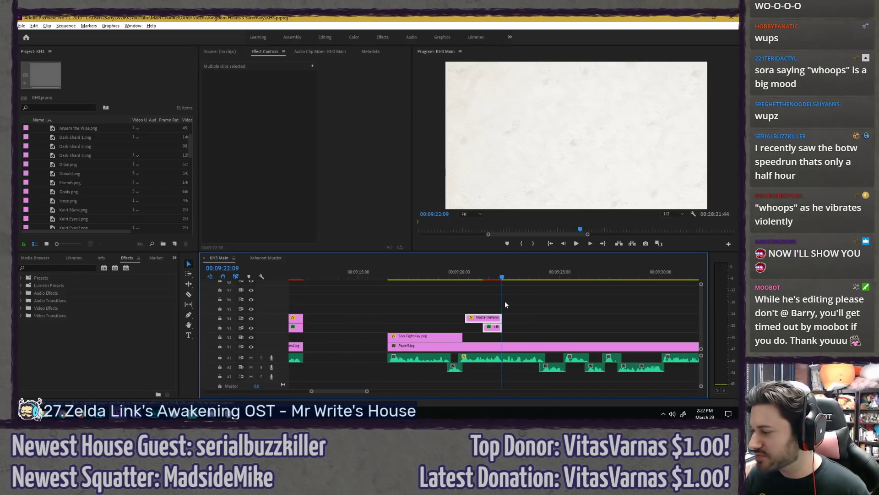
{"action": "scroll", "coordinate": [483, 298], "scroll_direction": "up", "scroll_amount": 3}
{"action": "left_click", "coordinate": [522, 289]}
Step: Delete the pasted blade's Color Balance (HLS) effect and clear its Rotation, Scale and Position keyframes
{"action": "left_click", "coordinate": [513, 277]}
{"action": "left_click", "coordinate": [486, 318]}
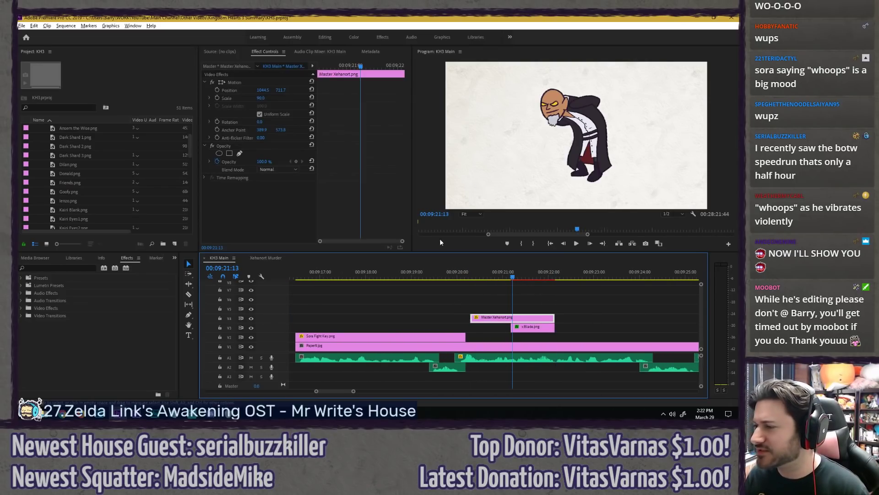
{"action": "left_click", "coordinate": [518, 327]}
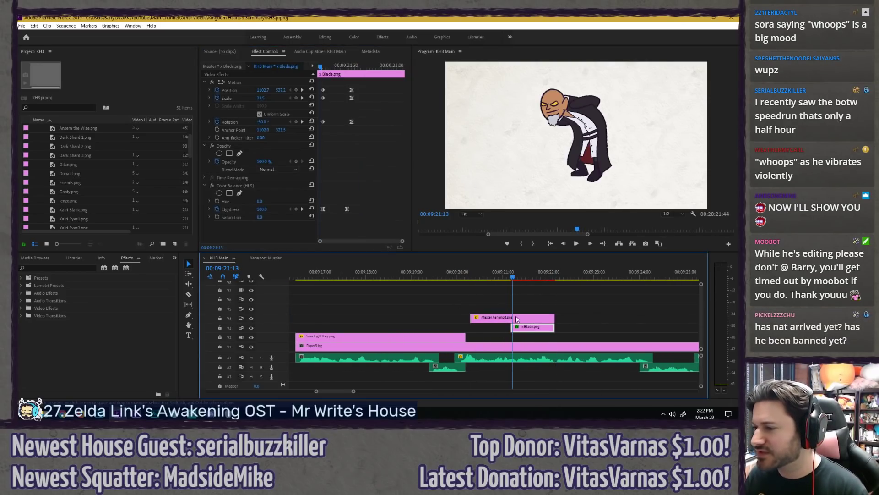
{"action": "left_click", "coordinate": [365, 66]}
{"action": "left_click", "coordinate": [259, 186]}
{"action": "key", "text": "Delete"}
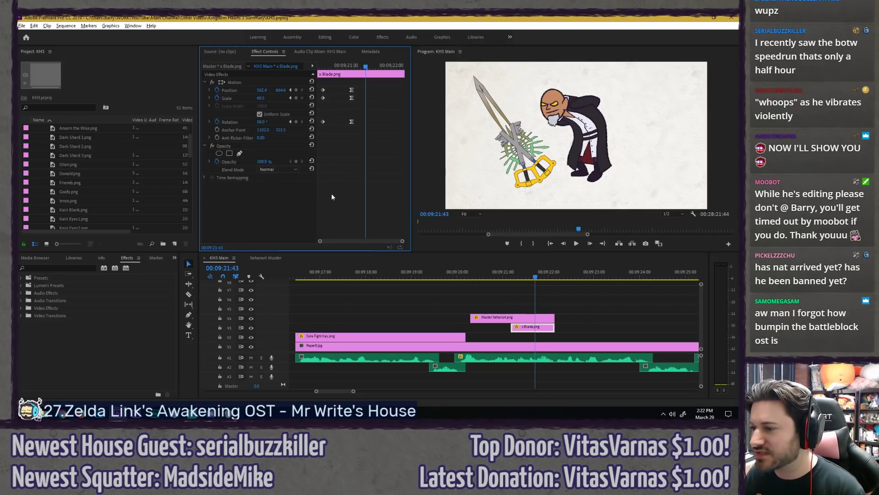
{"action": "left_click", "coordinate": [217, 121]}
{"action": "key", "text": "Return"}
{"action": "left_click", "coordinate": [217, 98]}
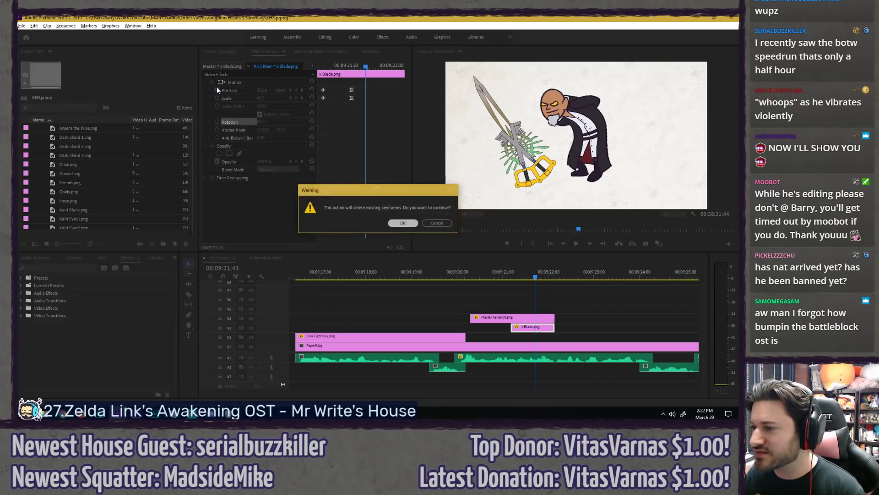
{"action": "key", "text": "Return"}
{"action": "left_click", "coordinate": [218, 89]}
{"action": "key", "text": "Return"}
Step: Extend the x Blade clip's start so it begins together with Master Xehanort
{"action": "left_click", "coordinate": [454, 276]}
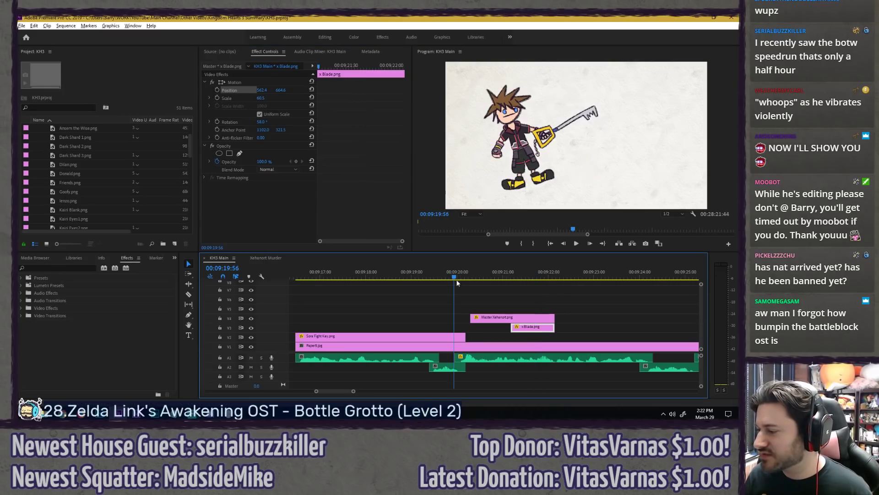
{"action": "scroll", "coordinate": [483, 305], "scroll_direction": "down", "scroll_amount": 2}
{"action": "left_click", "coordinate": [499, 304]}
{"action": "mouse_move", "coordinate": [502, 327]}
{"action": "left_mouse_down"}
{"action": "mouse_move", "coordinate": [475, 327]}
{"action": "mouse_move", "coordinate": [489, 332]}
{"action": "left_mouse_up"}
Step: Search the project media for 'kingdom', then collapse _Old Art and expand the _KH3 ART folder
{"action": "left_click", "coordinate": [493, 290]}
{"action": "left_click", "coordinate": [66, 108]}
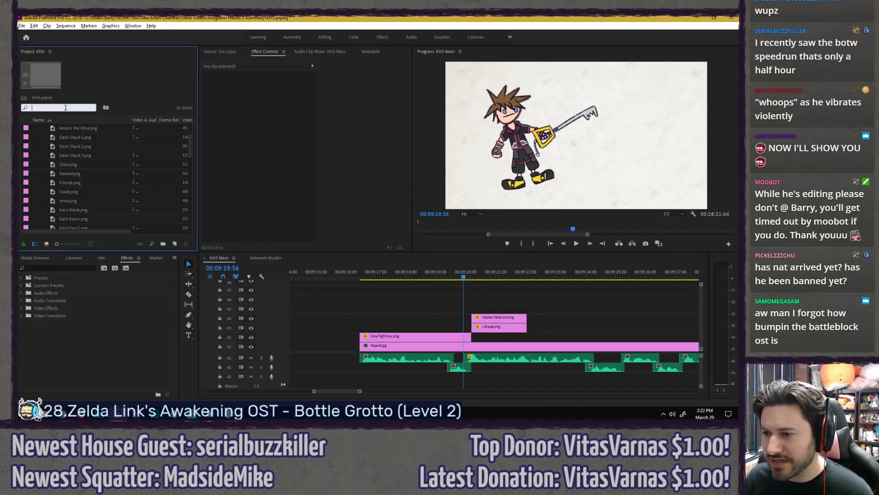
{"action": "type", "text": "kingd"}
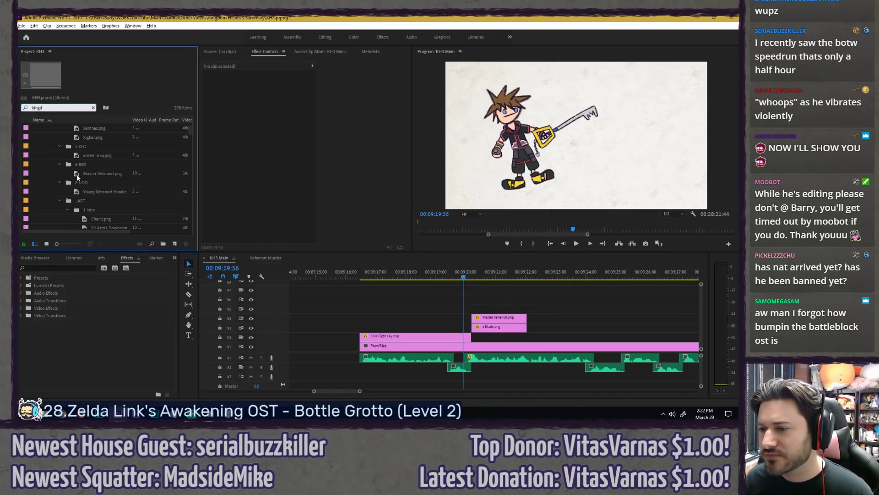
{"action": "type", "text": "om heart"}
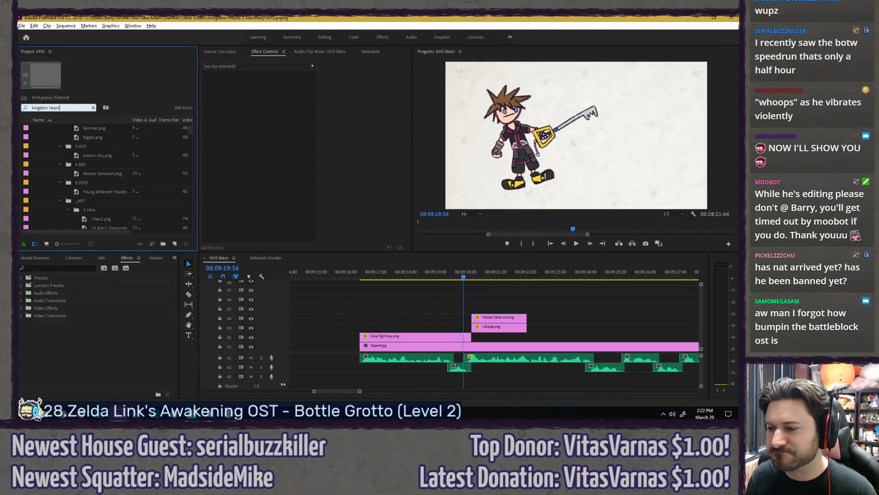
{"action": "key", "text": "BackSpace"}
{"action": "key", "text": "BackSpace"}
{"action": "key", "text": "BackSpace"}
{"action": "key", "text": "BackSpace"}
{"action": "key", "text": "BackSpace"}
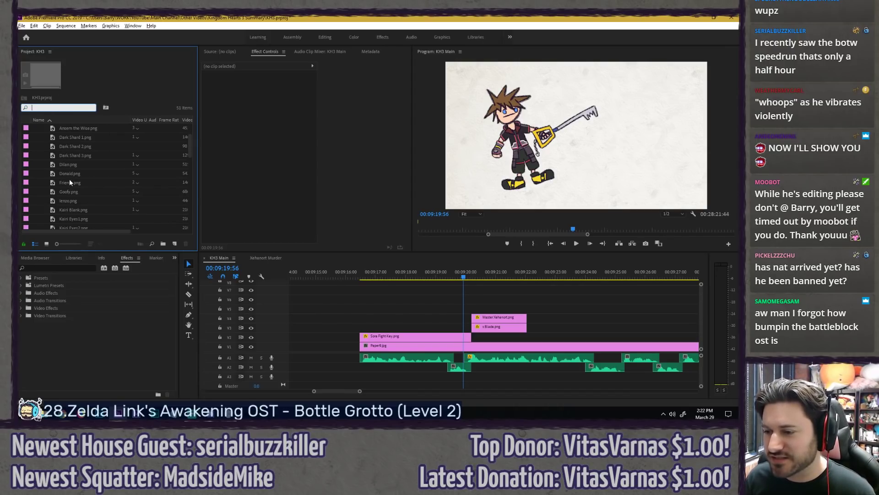
{"action": "scroll", "coordinate": [70, 179], "scroll_direction": "up", "scroll_amount": 2}
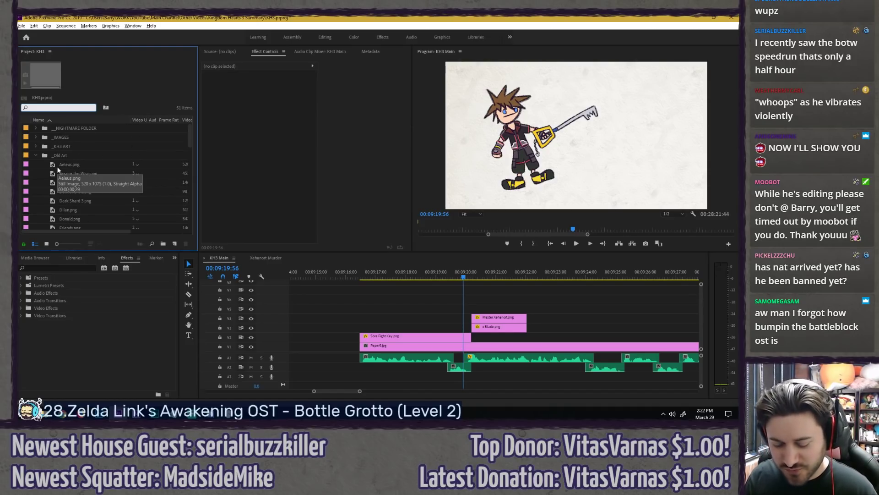
{"action": "type", "text": "cl"}
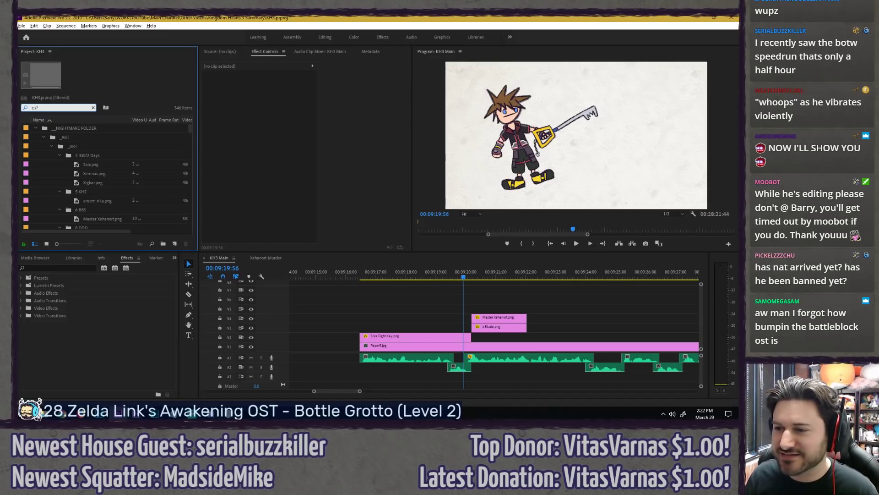
{"action": "scroll", "coordinate": [63, 163], "scroll_direction": "down", "scroll_amount": 10}
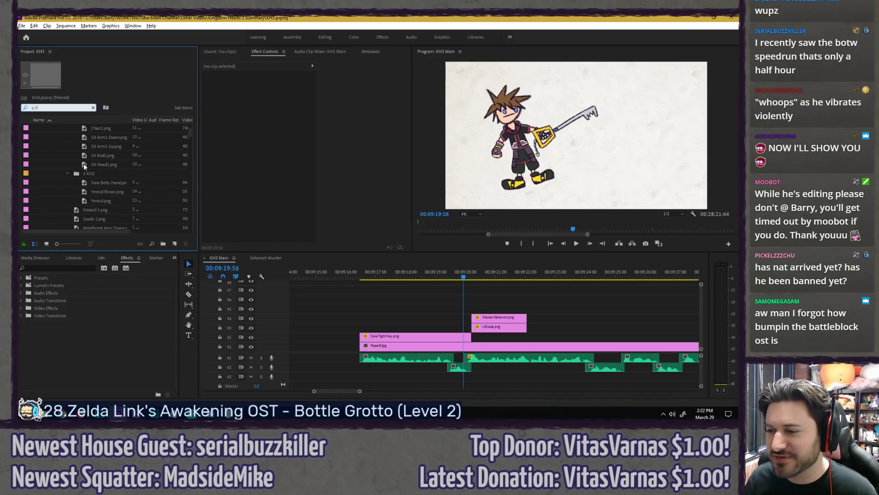
{"action": "scroll", "coordinate": [99, 169], "scroll_direction": "down", "scroll_amount": 5}
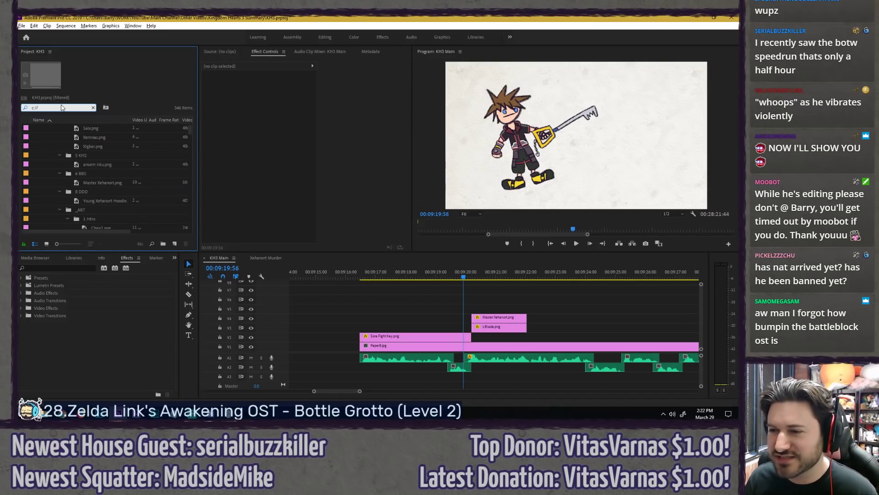
{"action": "double_click", "coordinate": [77, 108]}
{"action": "key", "text": "BackSpace"}
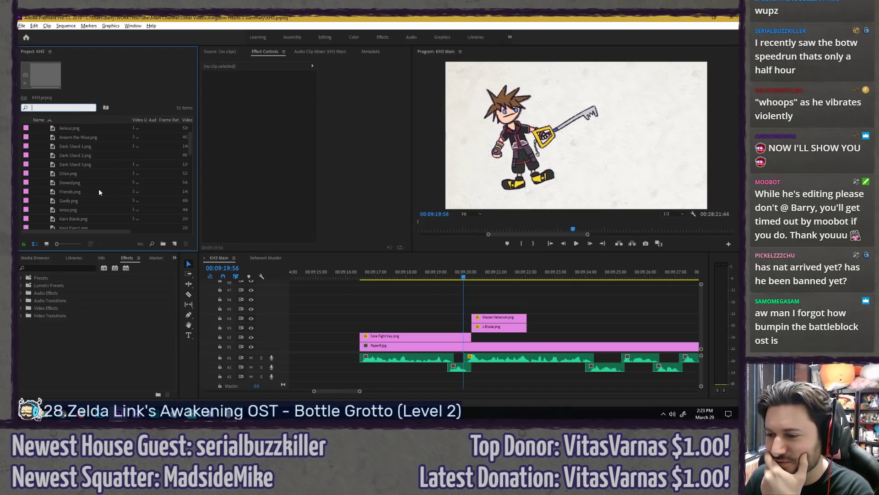
{"action": "scroll", "coordinate": [97, 185], "scroll_direction": "up", "scroll_amount": 2}
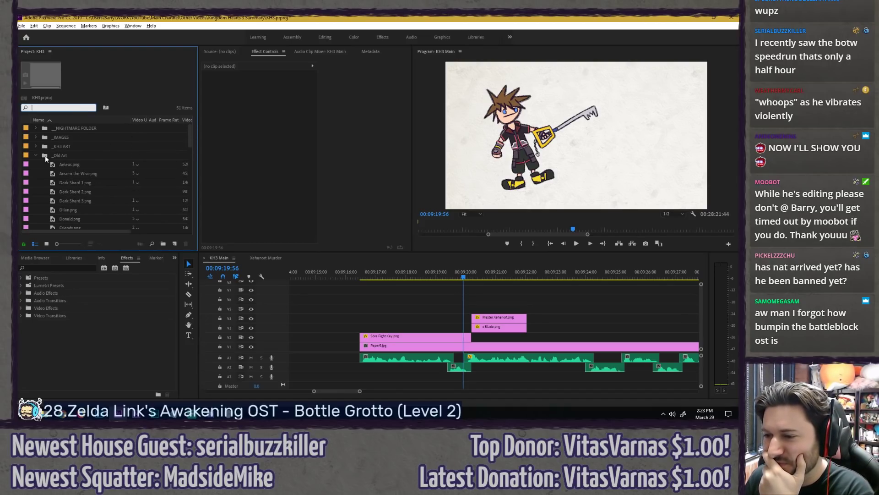
{"action": "left_click", "coordinate": [35, 154]}
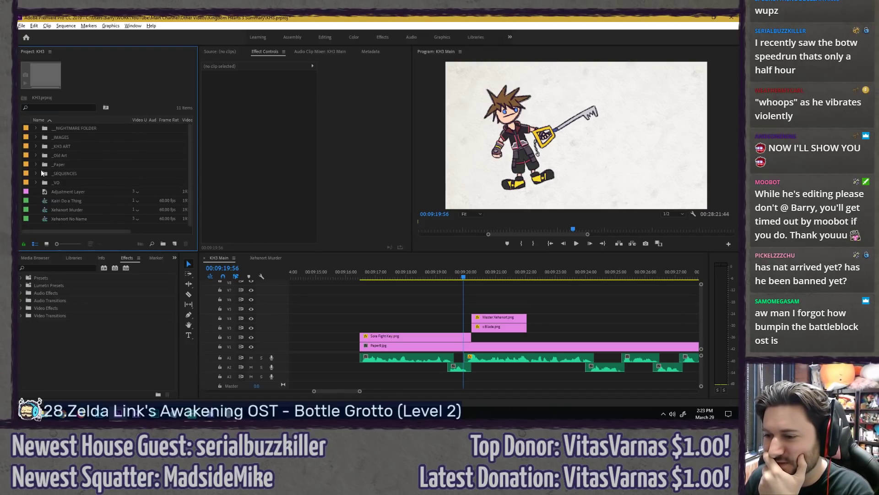
{"action": "left_click", "coordinate": [43, 146]}
{"action": "scroll", "coordinate": [87, 160], "scroll_direction": "down", "scroll_amount": 3}
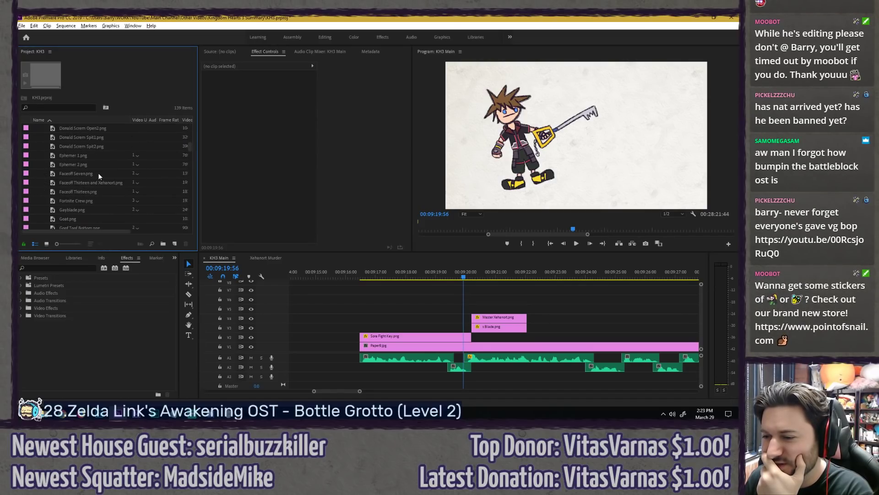
{"action": "scroll", "coordinate": [98, 172], "scroll_direction": "down", "scroll_amount": 5}
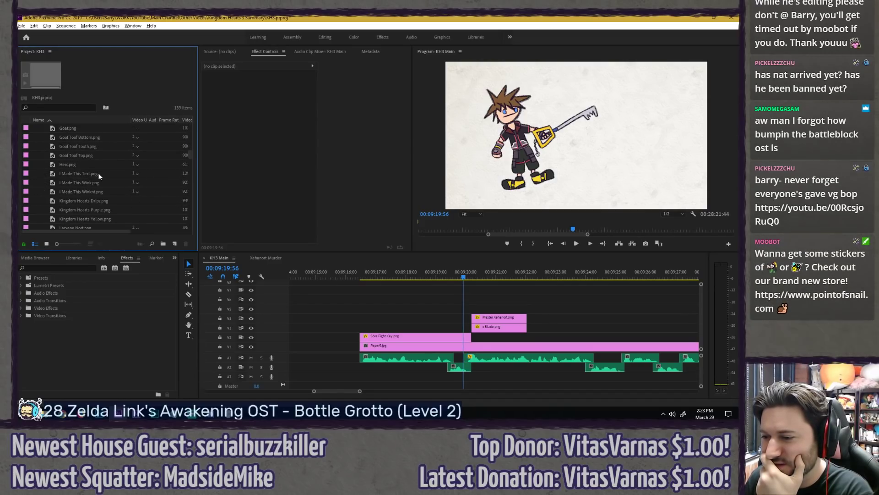
{"action": "scroll", "coordinate": [98, 172], "scroll_direction": "down", "scroll_amount": 1}
Step: Add the Kingdom Hearts Yellow, Purple and Drips PNGs to the timeline around the Xehanort shot
{"action": "left_click_drag", "start_coordinate": [89, 191], "coordinate": [479, 339]}
{"action": "left_click", "coordinate": [484, 273]}
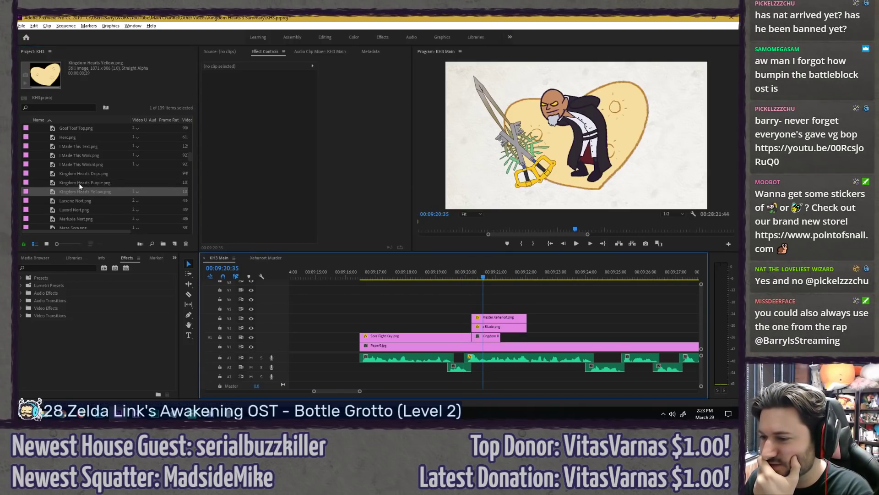
{"action": "left_click_drag", "start_coordinate": [79, 183], "coordinate": [549, 319]}
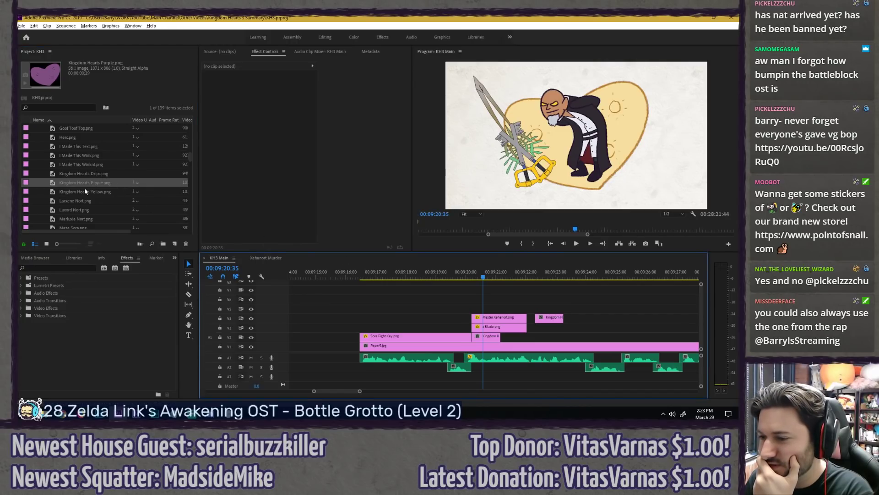
{"action": "left_click_drag", "start_coordinate": [86, 173], "coordinate": [587, 320]}
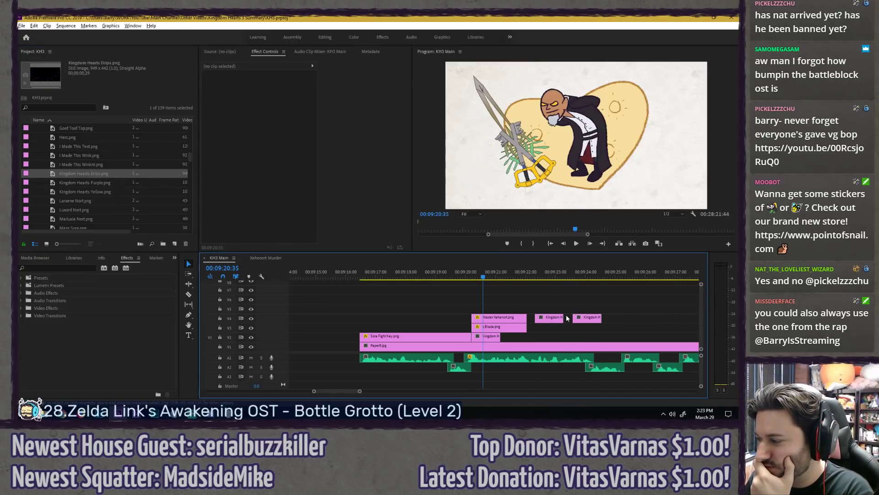
Step: Move the Xehanort and x Blade clips up one track
{"action": "left_click", "coordinate": [479, 276]}
{"action": "left_click_drag", "start_coordinate": [490, 302], "coordinate": [497, 329]}
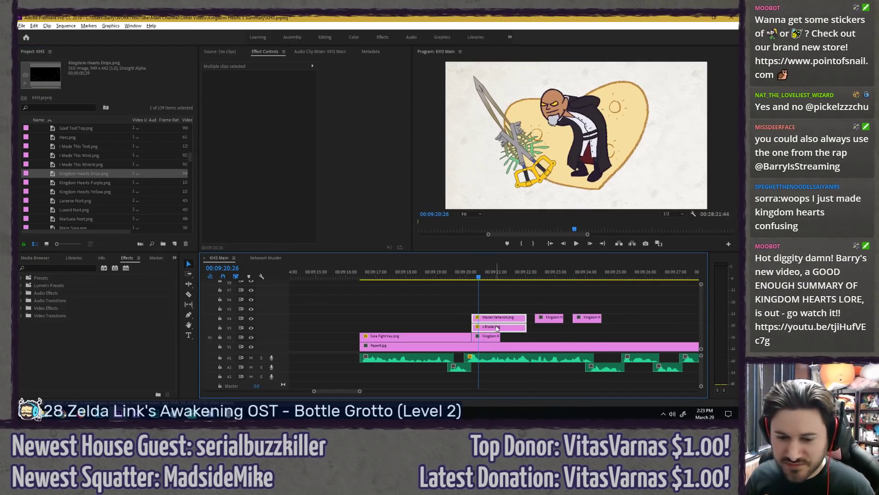
{"action": "key", "text": "alt+Up"}
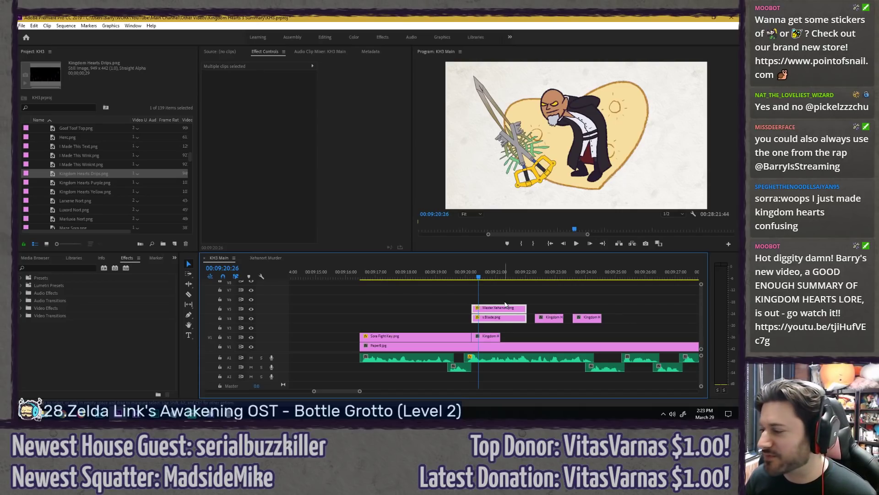
{"action": "left_click", "coordinate": [497, 290]}
Step: Temporarily disable Xehanort and the blade to preview the heart frames, then re-enable them
{"action": "scroll", "coordinate": [450, 292], "scroll_direction": "up", "scroll_amount": 3, "text": "alt"}
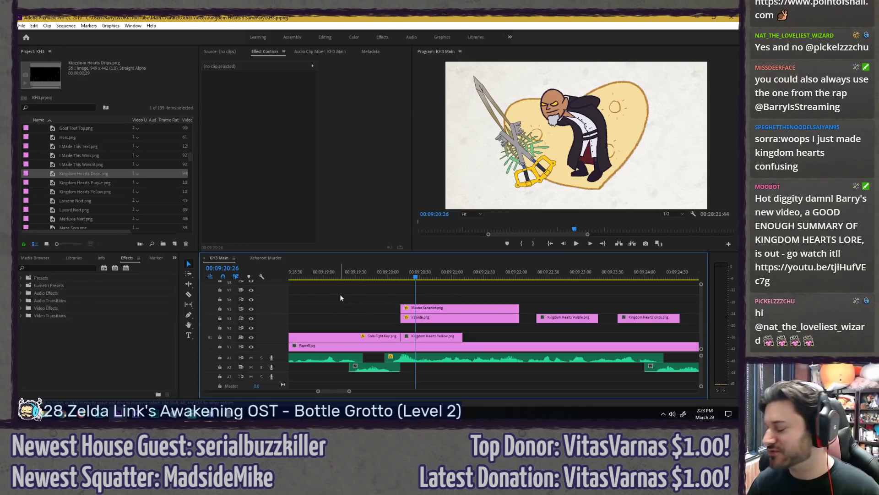
{"action": "left_click_drag", "start_coordinate": [433, 290], "coordinate": [456, 319]}
{"action": "key", "text": "shift+e"}
{"action": "left_click", "coordinate": [454, 300]}
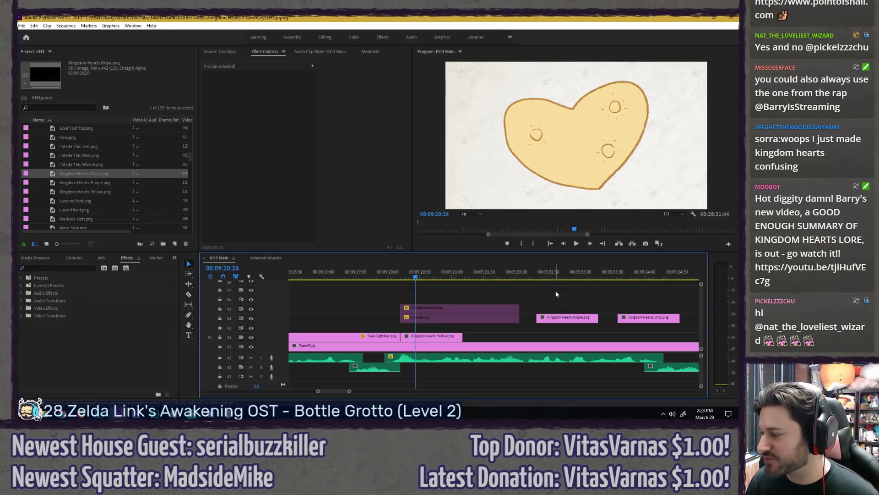
{"action": "left_click", "coordinate": [554, 275]}
{"action": "left_click", "coordinate": [634, 276]}
{"action": "mouse_move", "coordinate": [621, 284]}
{"action": "left_mouse_down"}
{"action": "mouse_move", "coordinate": [549, 276]}
{"action": "mouse_move", "coordinate": [609, 279]}
{"action": "left_mouse_up"}
{"action": "left_click", "coordinate": [430, 278]}
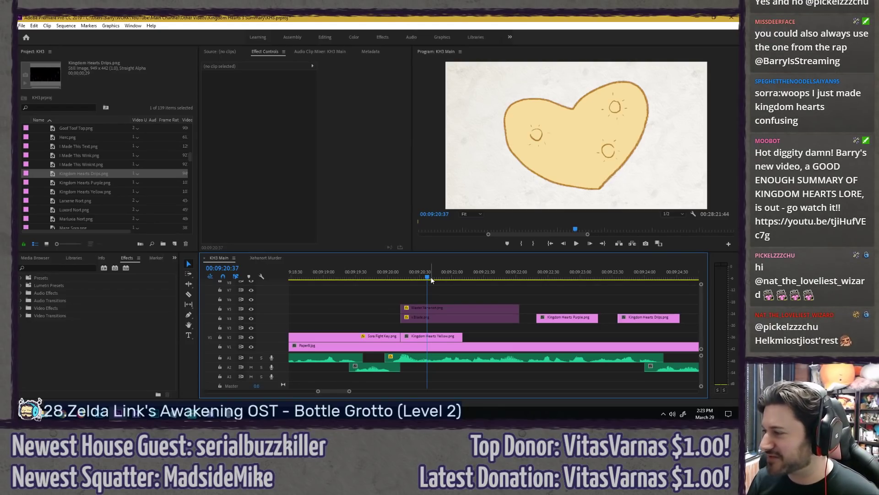
{"action": "left_click_drag", "start_coordinate": [445, 288], "coordinate": [463, 322]}
{"action": "key", "text": "shift+e"}
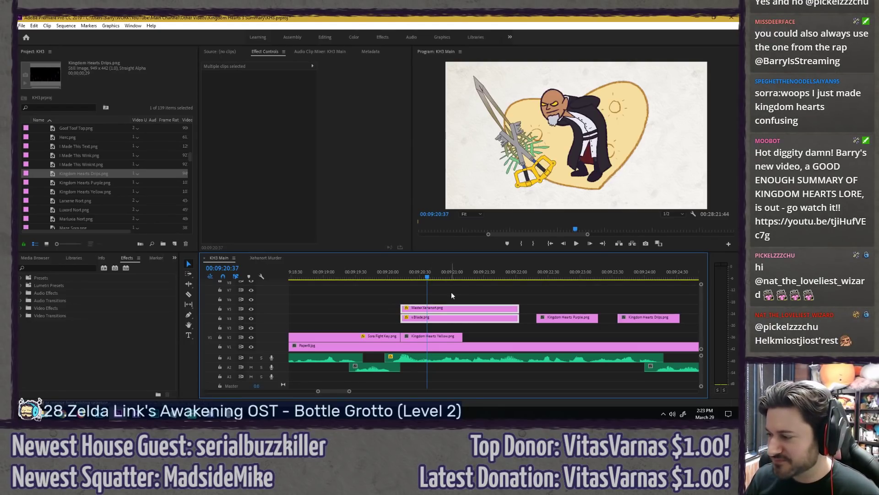
{"action": "left_click", "coordinate": [444, 287]}
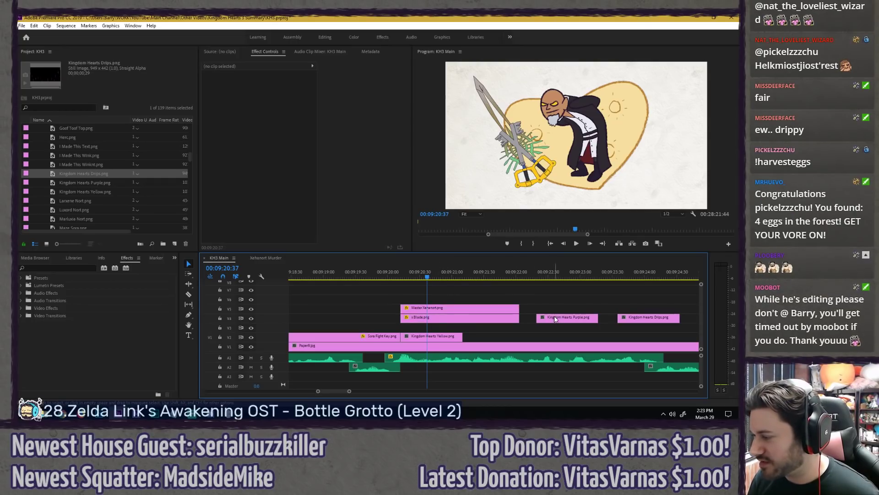
Step: Place the purple heart beside the yellow heart on V2 and shift both clips later
{"action": "left_click_drag", "start_coordinate": [556, 319], "coordinate": [484, 342]}
{"action": "left_click", "coordinate": [447, 287]}
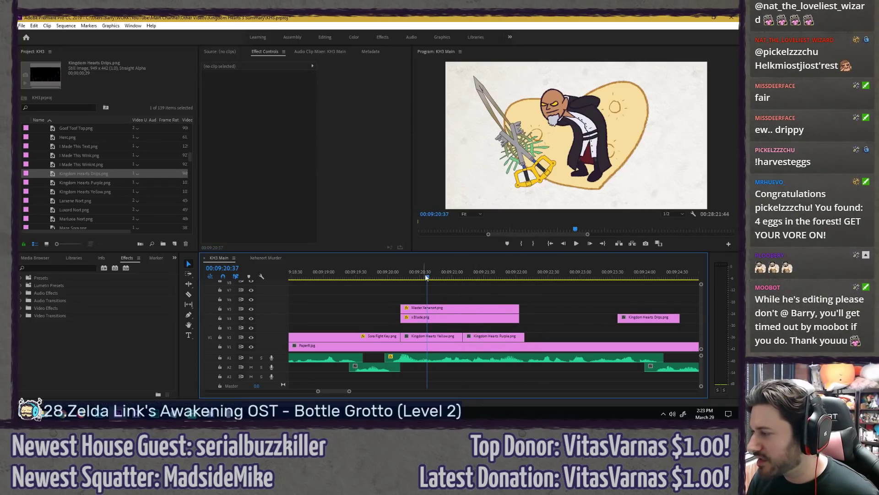
{"action": "key", "text": "space"}
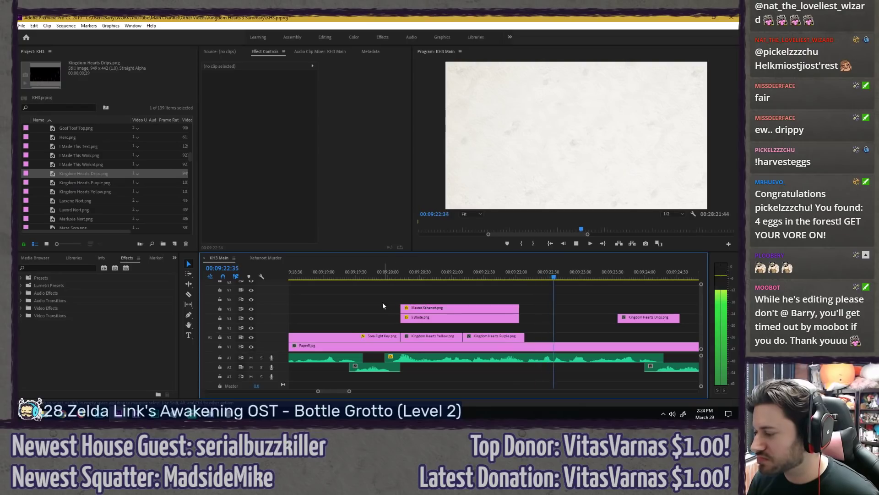
{"action": "key", "text": "minus"}
{"action": "left_click", "coordinate": [468, 275]}
{"action": "left_click_drag", "start_coordinate": [468, 276], "coordinate": [481, 275]}
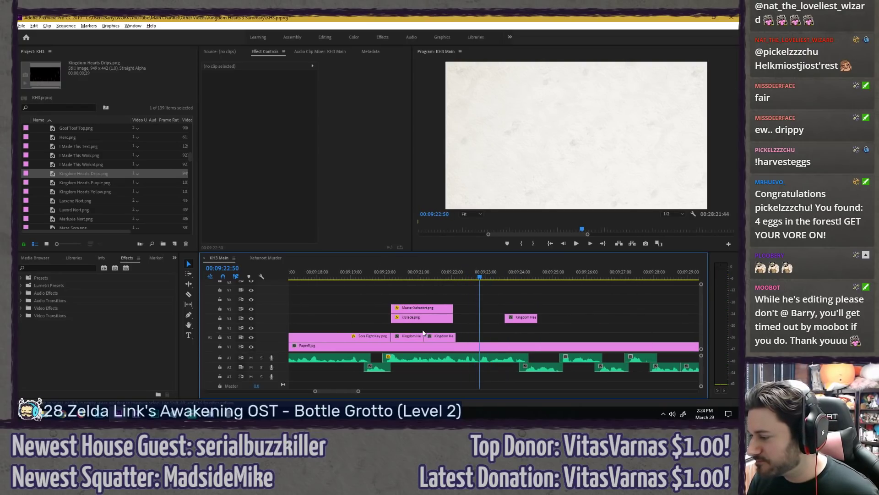
{"action": "left_click_drag", "start_coordinate": [439, 340], "coordinate": [438, 340]}
{"action": "left_click_drag", "start_coordinate": [435, 337], "coordinate": [499, 336]}
{"action": "left_click", "coordinate": [490, 300]}
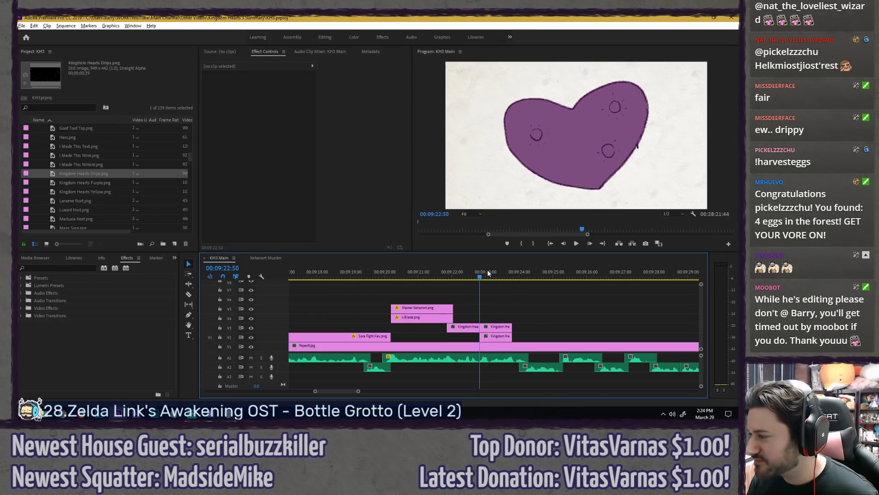
Step: Lengthen the Drips and V3 heart clips and lower the drips' Position Y below the heart
{"action": "left_click_drag", "start_coordinate": [513, 336], "coordinate": [525, 336]}
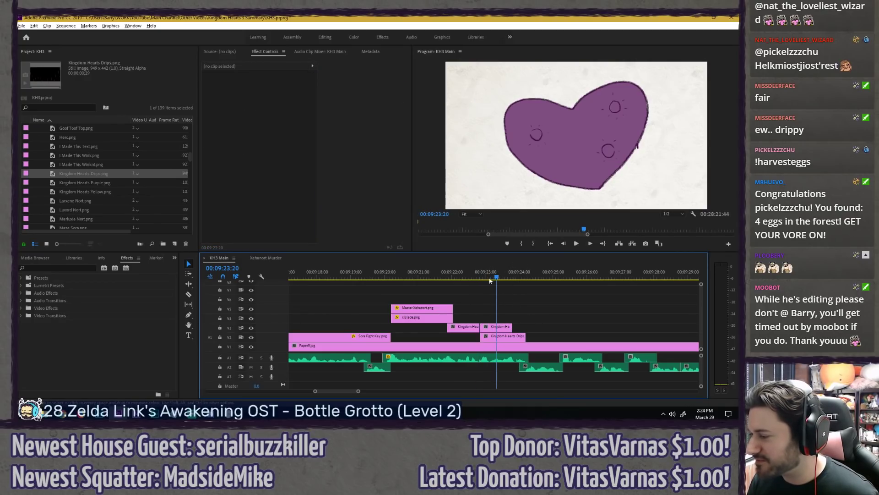
{"action": "left_click", "coordinate": [499, 338]}
{"action": "left_click_drag", "start_coordinate": [283, 92], "coordinate": [381, 91]}
{"action": "left_click_drag", "start_coordinate": [281, 90], "coordinate": [376, 90]}
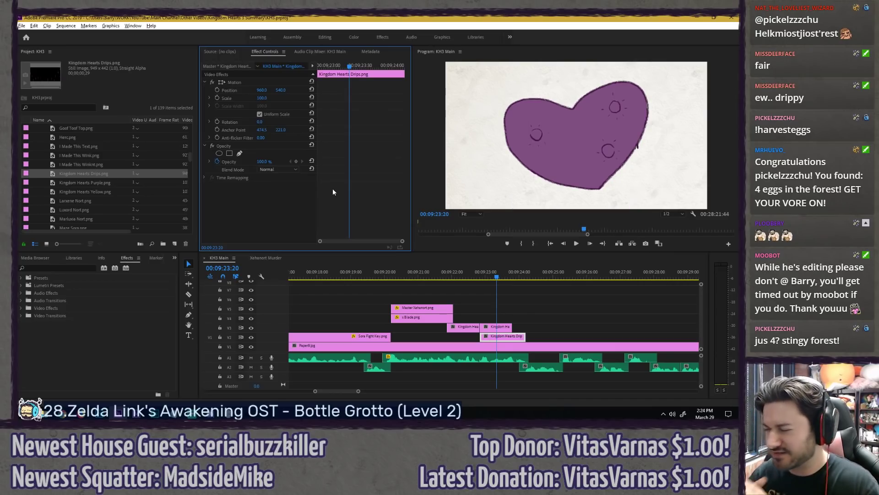
{"action": "left_click", "coordinate": [473, 278]}
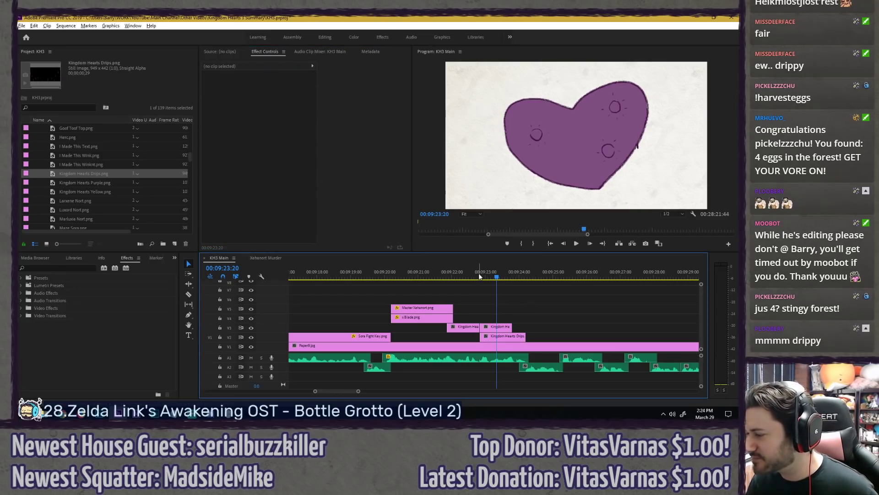
{"action": "key", "text": "space"}
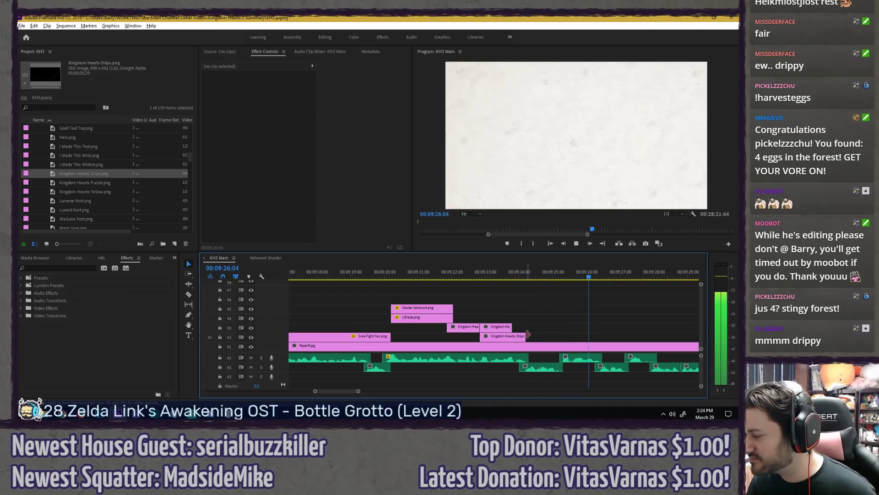
{"action": "left_click_drag", "start_coordinate": [512, 326], "coordinate": [563, 320]}
{"action": "left_click", "coordinate": [388, 272]}
{"action": "key", "text": "space"}
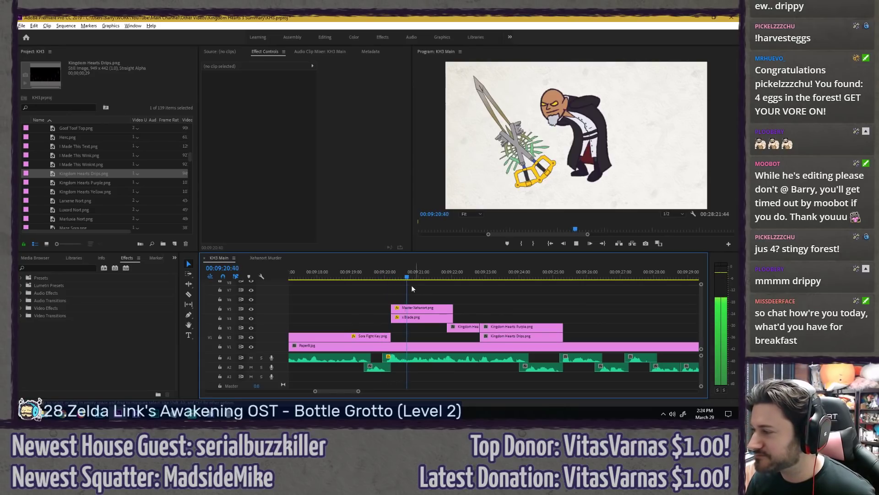
Step: Lower Master Xehanort in the frame and set his Scale to 75
{"action": "key", "text": "space"}
{"action": "left_click", "coordinate": [416, 309]}
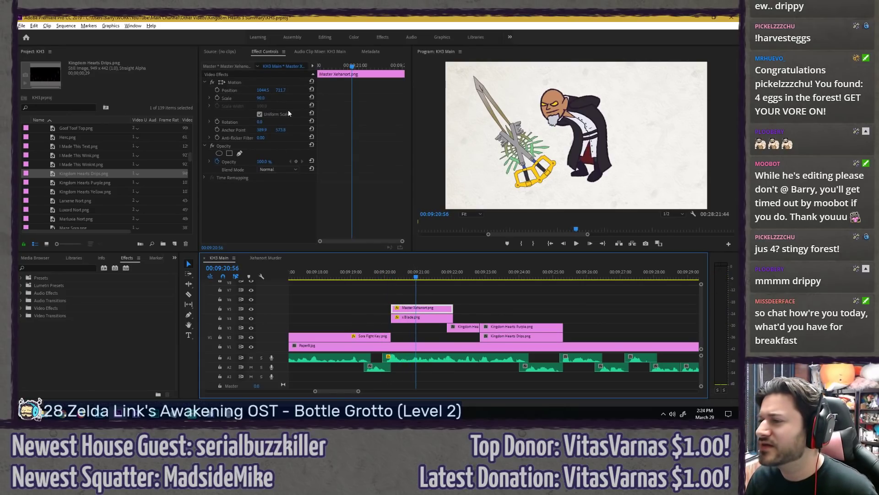
{"action": "left_click", "coordinate": [273, 84]}
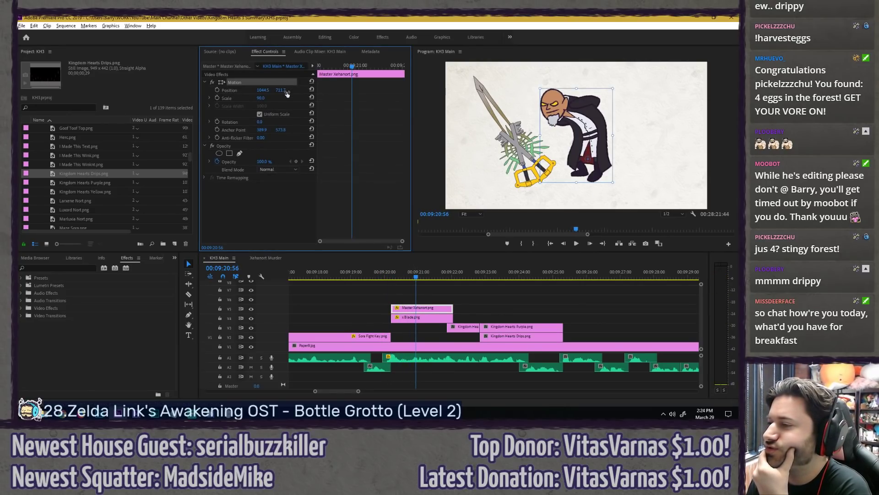
{"action": "left_click_drag", "start_coordinate": [281, 90], "coordinate": [341, 89]}
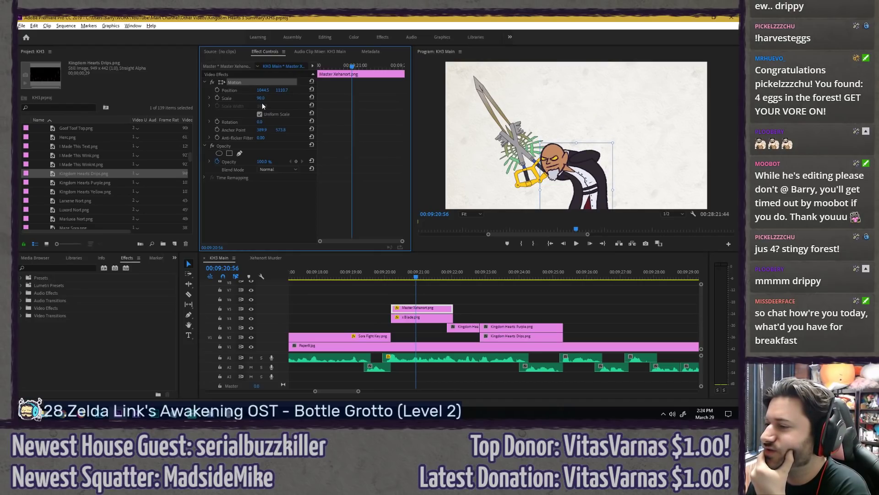
{"action": "type", "text": "75"}
{"action": "key", "text": "Return"}
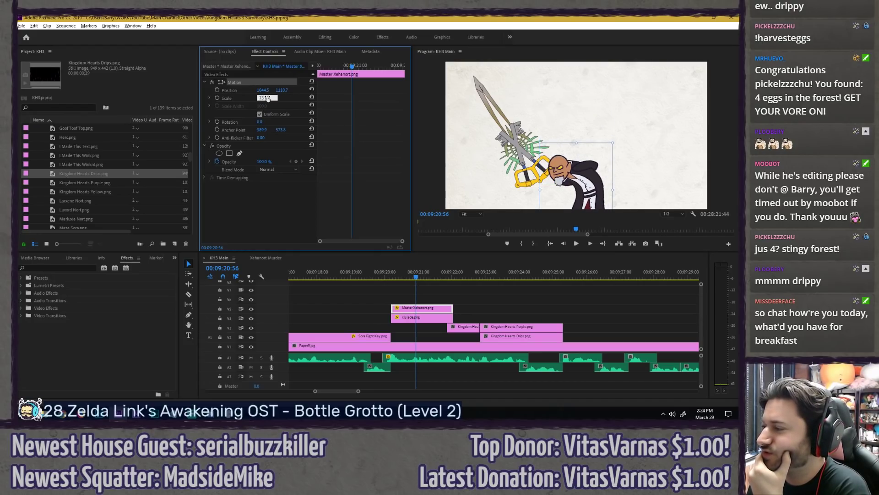
Step: Move the x Blade right and rotate it about 13.6° to point leftward across Xehanort
{"action": "left_click", "coordinate": [422, 320]}
{"action": "left_click", "coordinate": [270, 81]}
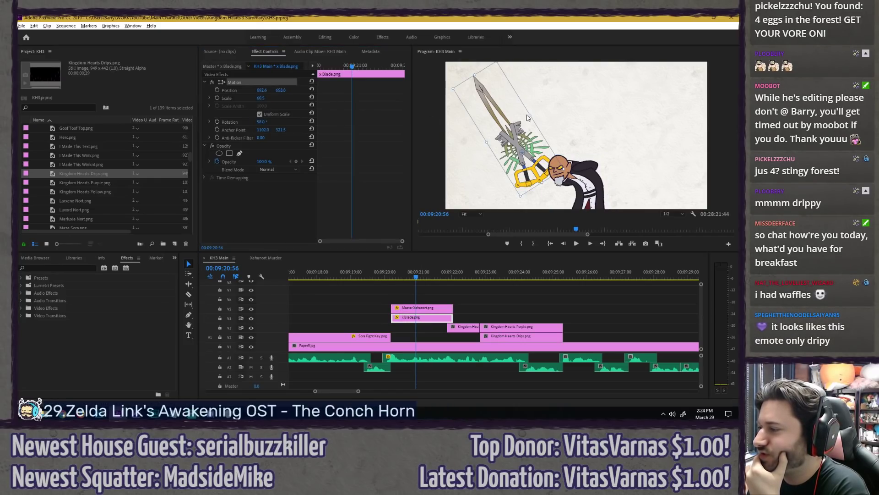
{"action": "left_click_drag", "start_coordinate": [527, 118], "coordinate": [593, 112]}
{"action": "left_click_drag", "start_coordinate": [513, 83], "coordinate": [488, 161]}
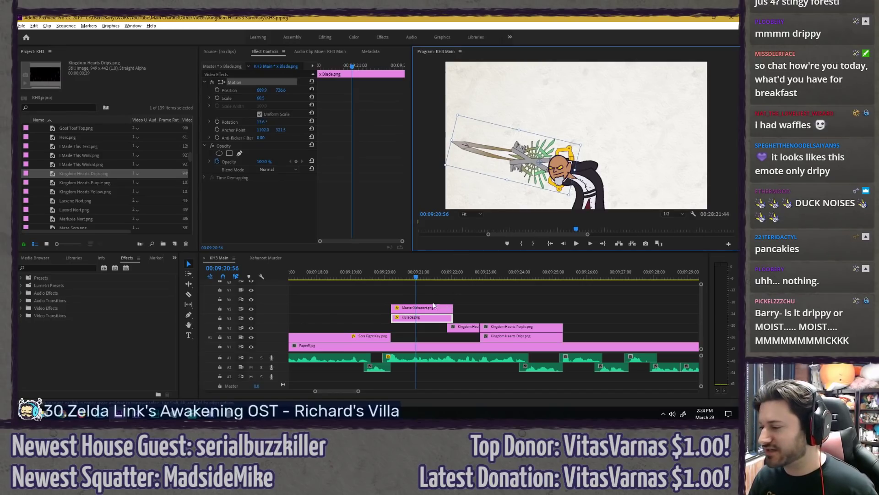
{"action": "left_click", "coordinate": [413, 283]}
{"action": "key", "text": "space"}
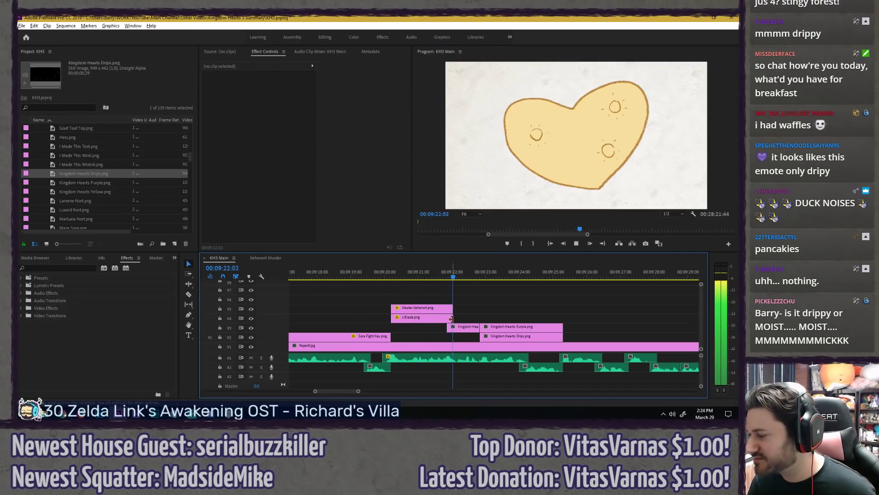
Step: Extend Xehanort and the blade to about 09:25 and set a starting Rotation keyframe at 09:21:17
{"action": "key", "text": "space"}
{"action": "left_click_drag", "start_coordinate": [434, 291], "coordinate": [564, 315]}
{"action": "left_click", "coordinate": [435, 290]}
{"action": "left_click", "coordinate": [415, 277]}
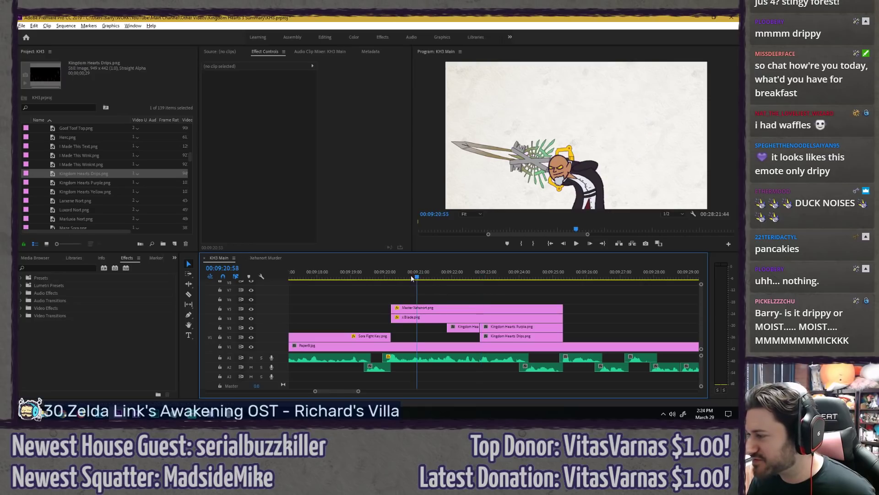
{"action": "left_click", "coordinate": [428, 318]}
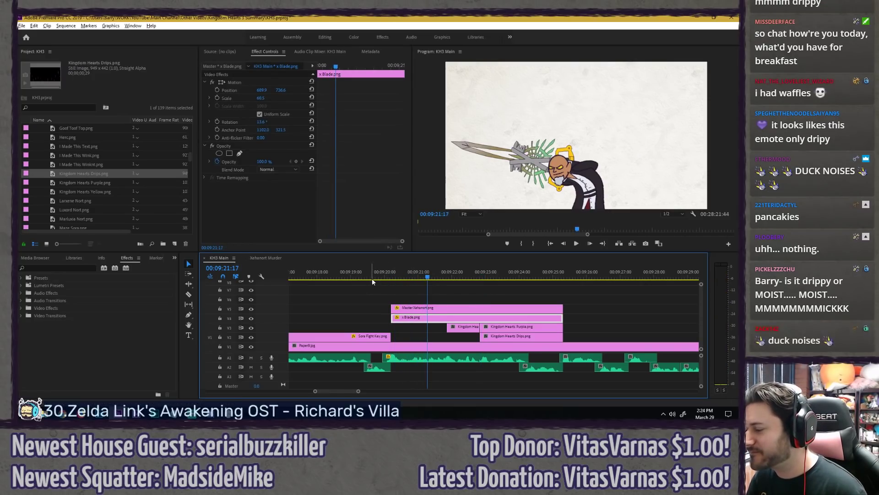
{"action": "key", "text": "Right"}
{"action": "key", "text": "Right"}
{"action": "key", "text": "Right"}
{"action": "key", "text": "Right"}
{"action": "key", "text": "Right"}
{"action": "key", "text": "Right"}
{"action": "key", "text": "Left"}
{"action": "key", "text": "Left"}
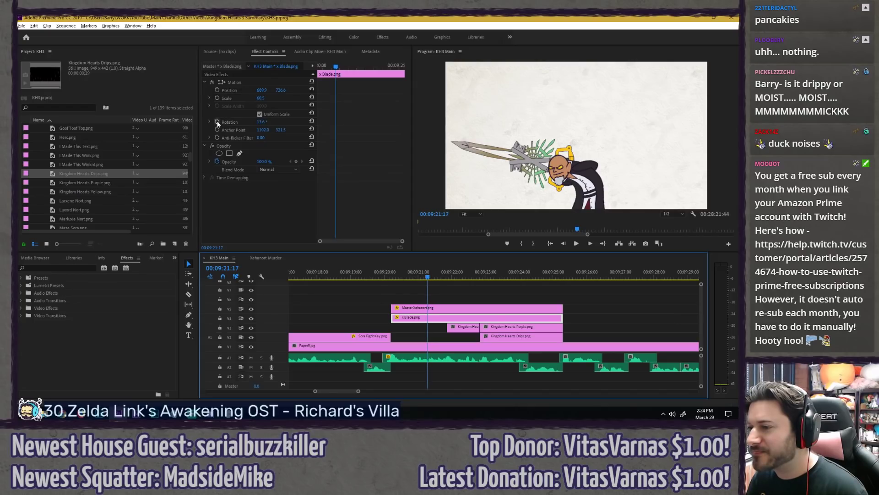
{"action": "left_click", "coordinate": [217, 121]}
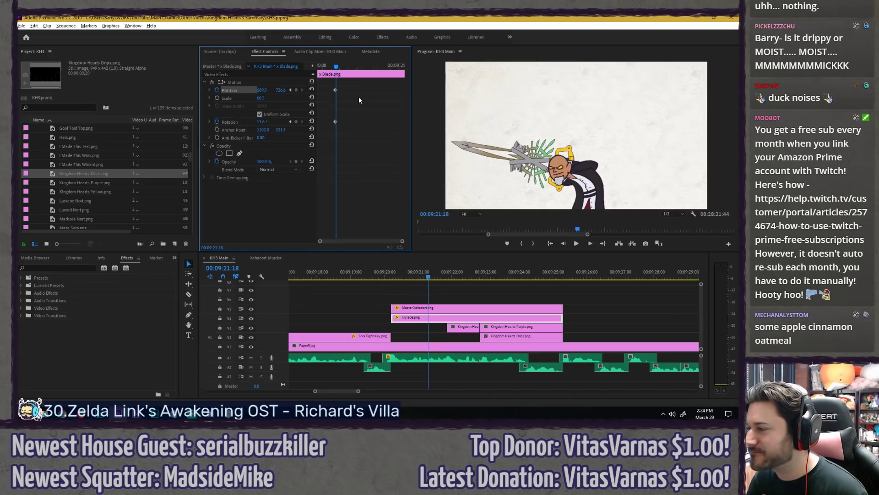
Step: Add an end keyframe at 09:22:19 with the blade's Rotation set to 172.2°
{"action": "key", "text": "space"}
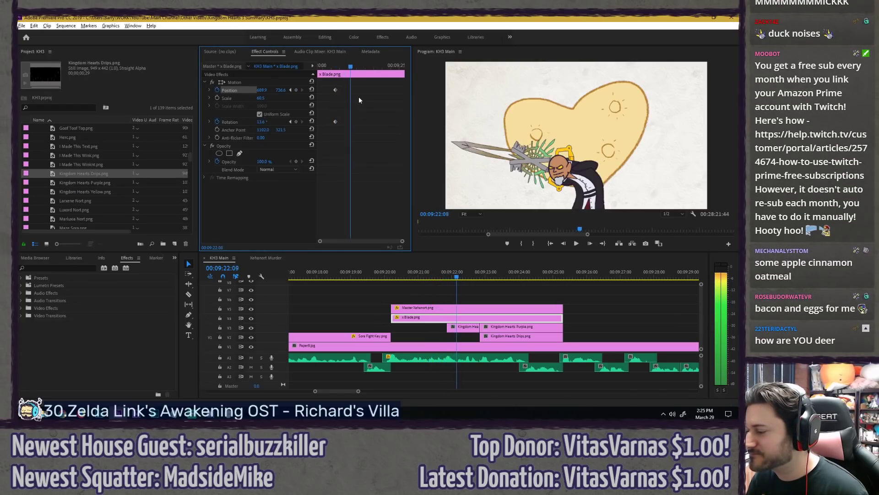
{"action": "key", "text": "space"}
{"action": "left_click_drag", "start_coordinate": [263, 122], "coordinate": [325, 122]}
{"action": "left_click", "coordinate": [337, 67]}
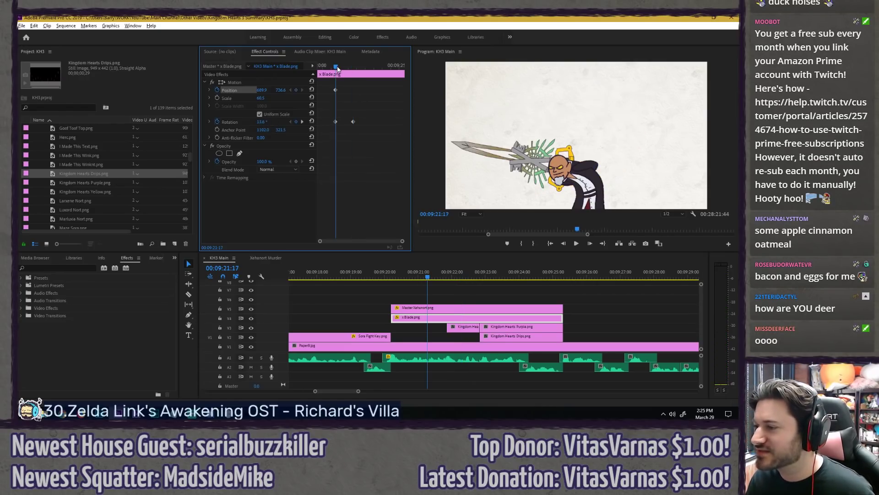
{"action": "left_click_drag", "start_coordinate": [336, 68], "coordinate": [353, 67]}
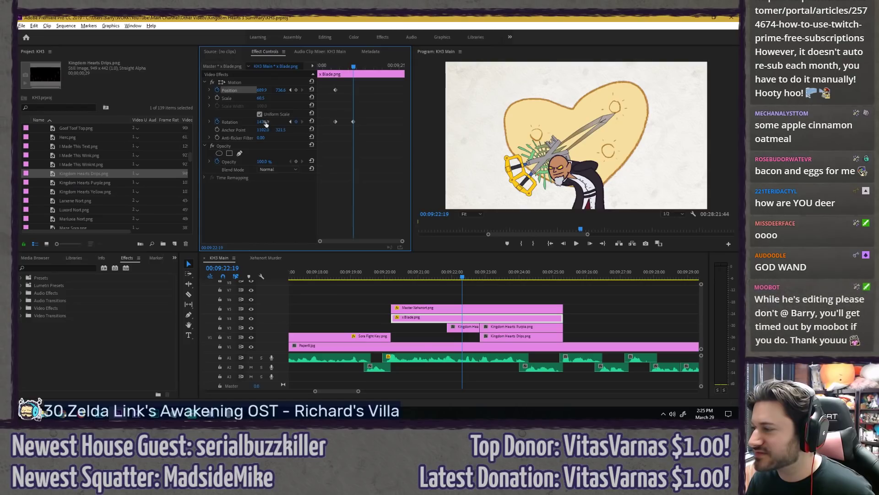
{"action": "left_click_drag", "start_coordinate": [262, 122], "coordinate": [259, 121]}
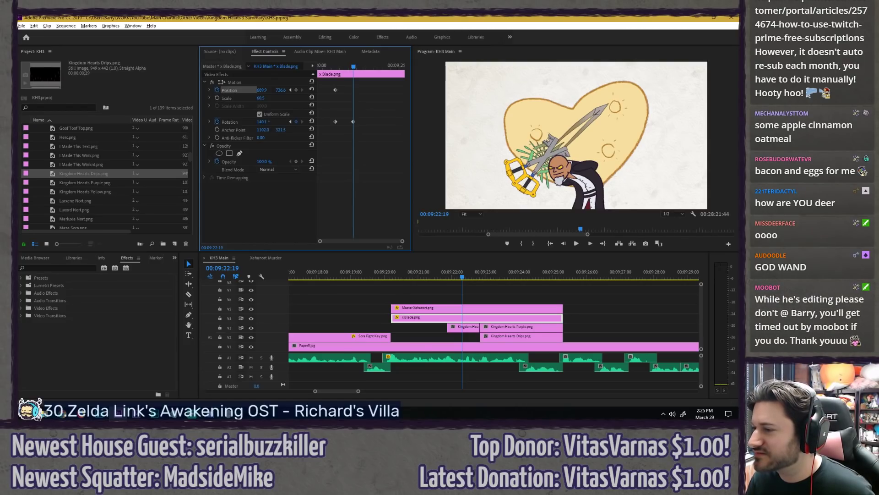
{"action": "left_click_drag", "start_coordinate": [338, 67], "coordinate": [355, 66]}
{"action": "mouse_move", "coordinate": [263, 121]}
{"action": "left_mouse_down"}
{"action": "mouse_move", "coordinate": [280, 116]}
{"action": "mouse_move", "coordinate": [266, 122]}
{"action": "left_mouse_up"}
{"action": "left_click", "coordinate": [335, 68]}
{"action": "left_click", "coordinate": [353, 66]}
{"action": "left_click", "coordinate": [300, 158]}
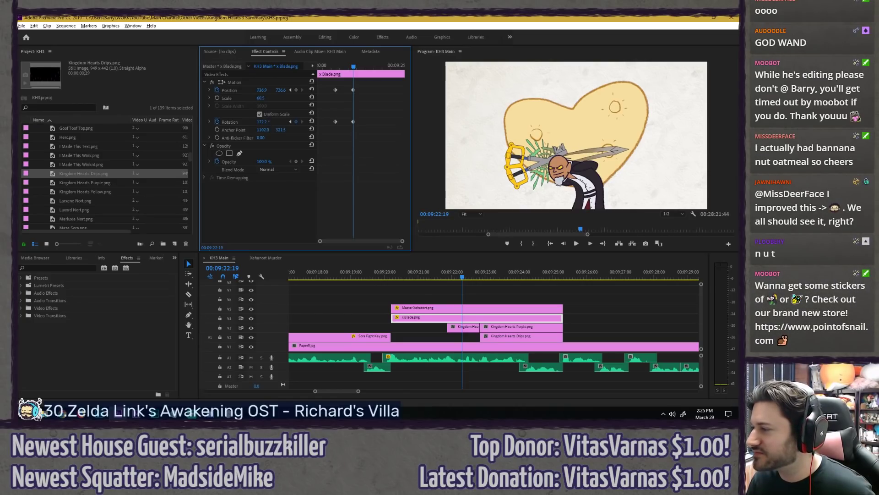
Step: Slide the blade right to Position X 1210.9 at the end and curve its path upward mid-swing
{"action": "left_click_drag", "start_coordinate": [262, 90], "coordinate": [339, 60]}
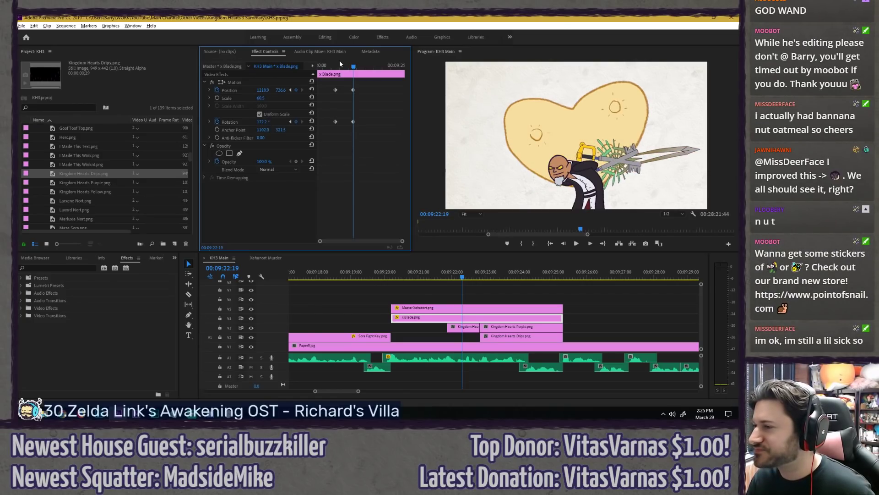
{"action": "left_click", "coordinate": [342, 66]}
{"action": "left_click", "coordinate": [234, 82]}
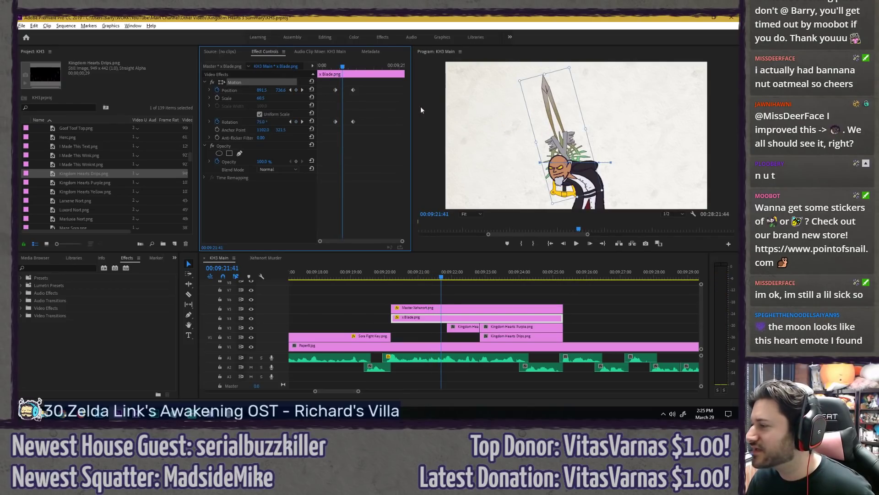
{"action": "key", "text": "grave"}
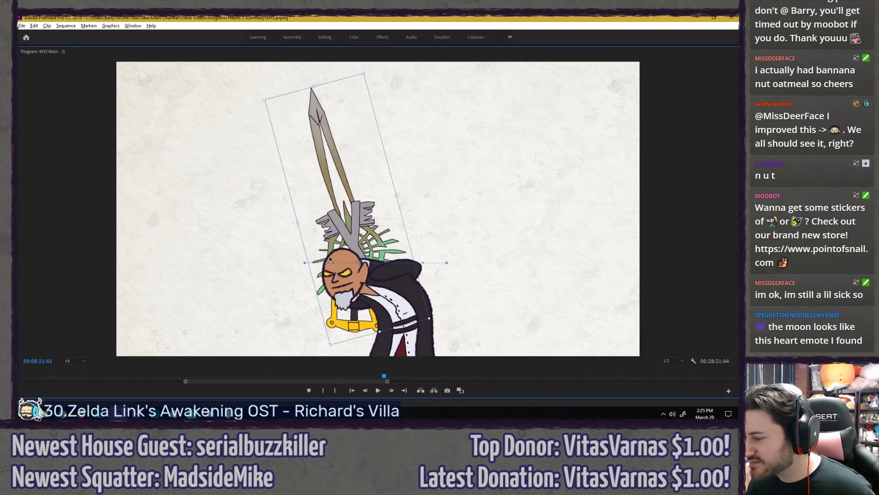
{"action": "left_click_drag", "start_coordinate": [361, 263], "coordinate": [357, 253]}
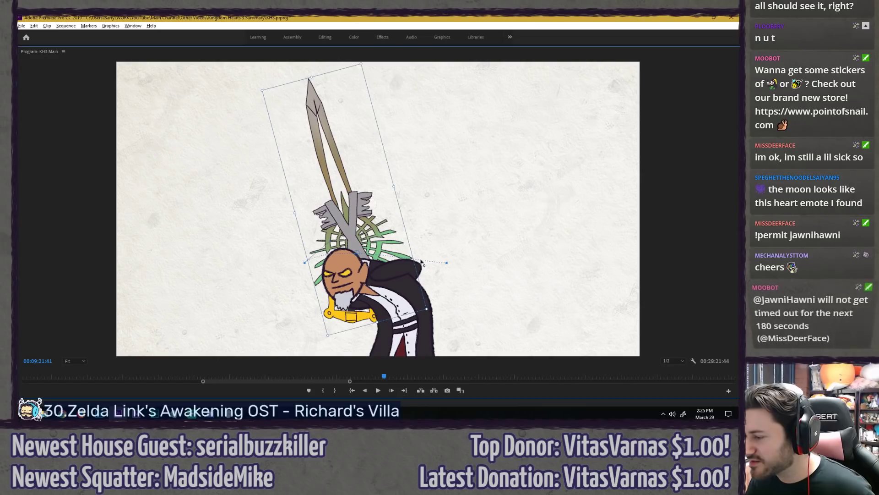
{"action": "left_click_drag", "start_coordinate": [421, 261], "coordinate": [415, 241]}
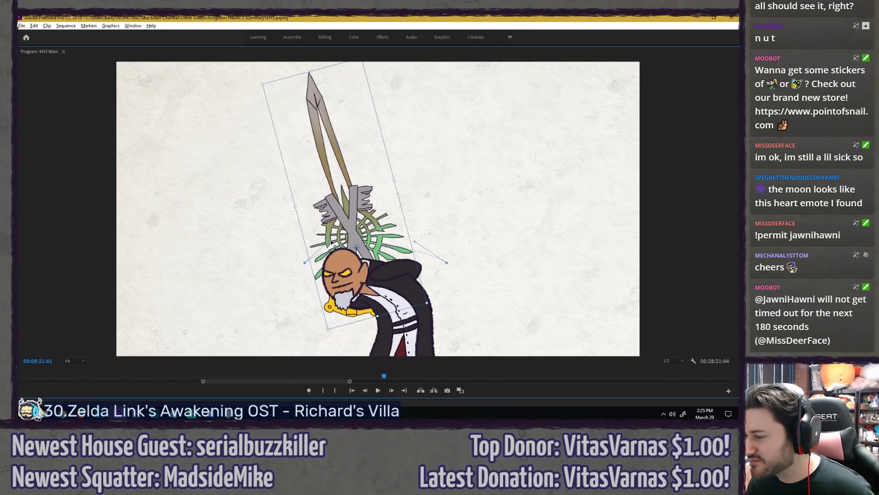
{"action": "left_click_drag", "start_coordinate": [331, 241], "coordinate": [326, 235]}
{"action": "key", "text": "grave"}
{"action": "left_click_drag", "start_coordinate": [338, 66], "coordinate": [333, 70]}
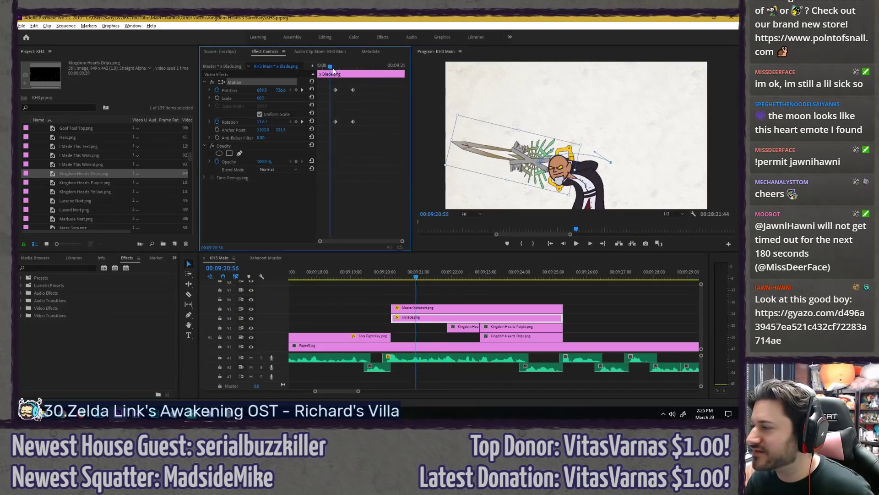
{"action": "key", "text": "space"}
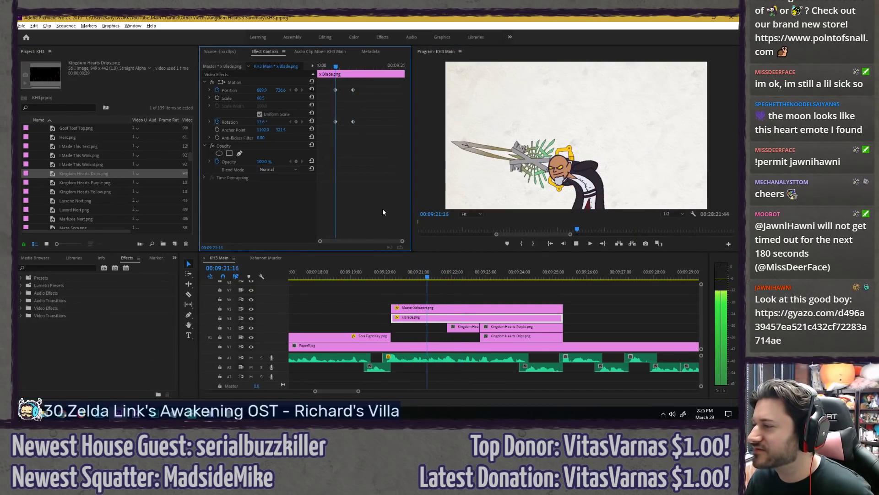
Step: Move the end keyframes five frames earlier and give them Ease In interpolation
{"action": "left_click", "coordinate": [333, 65]}
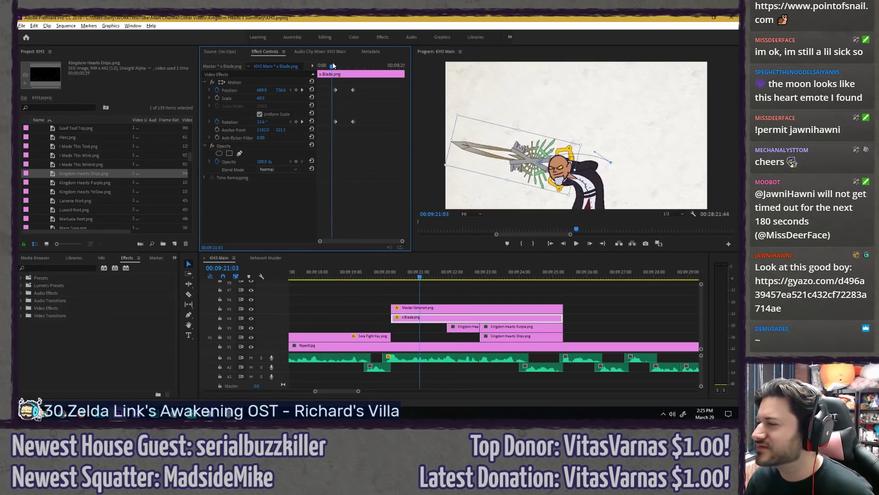
{"action": "key", "text": "space"}
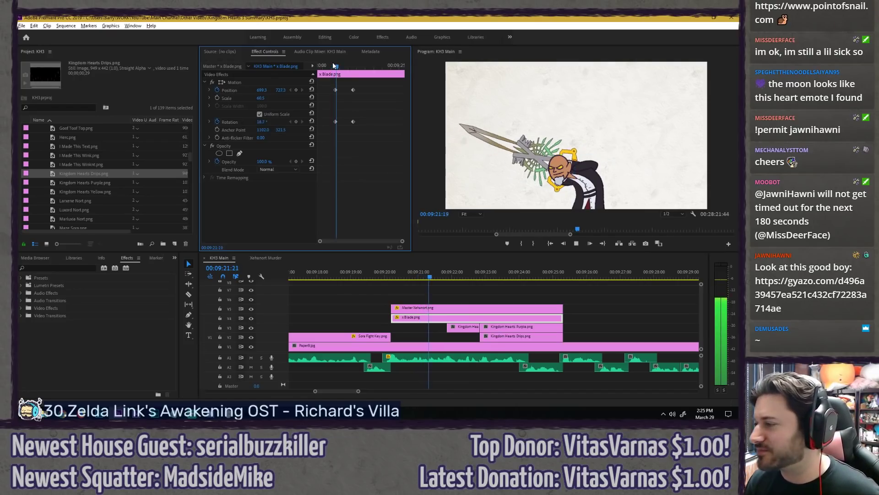
{"action": "key", "text": "space"}
{"action": "key", "text": "Left"}
{"action": "key", "text": "Left"}
{"action": "key", "text": "Left"}
{"action": "key", "text": "Left"}
{"action": "key", "text": "Left"}
{"action": "left_click_drag", "start_coordinate": [346, 82], "coordinate": [351, 122]}
{"action": "right_click", "coordinate": [351, 123]}
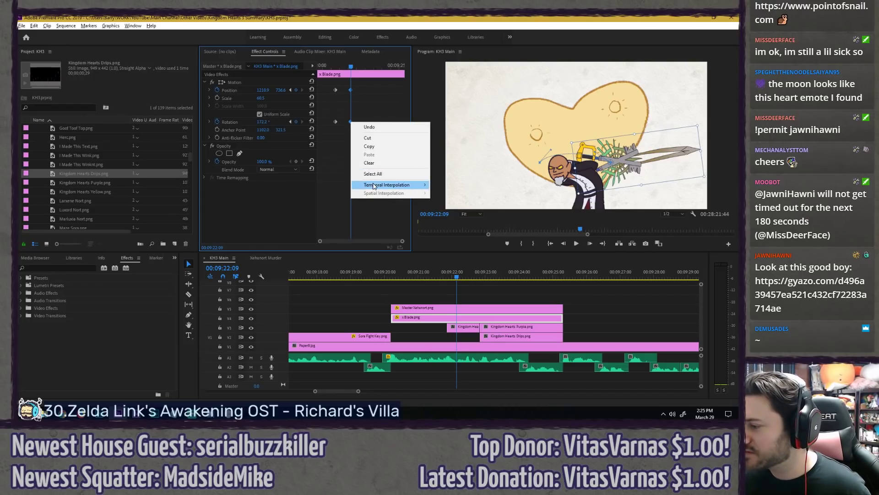
{"action": "mouse_move", "coordinate": [376, 187]}
{"action": "left_click", "coordinate": [458, 234]}
Step: Apply Ease Out to the starting Position and Rotation keyframes
{"action": "left_click_drag", "start_coordinate": [332, 79], "coordinate": [342, 122]}
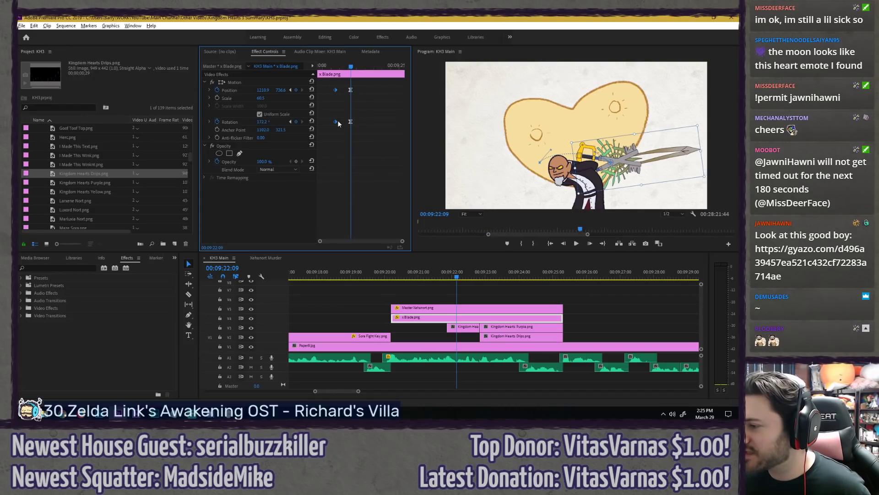
{"action": "right_click", "coordinate": [338, 123]}
{"action": "mouse_move", "coordinate": [377, 183]}
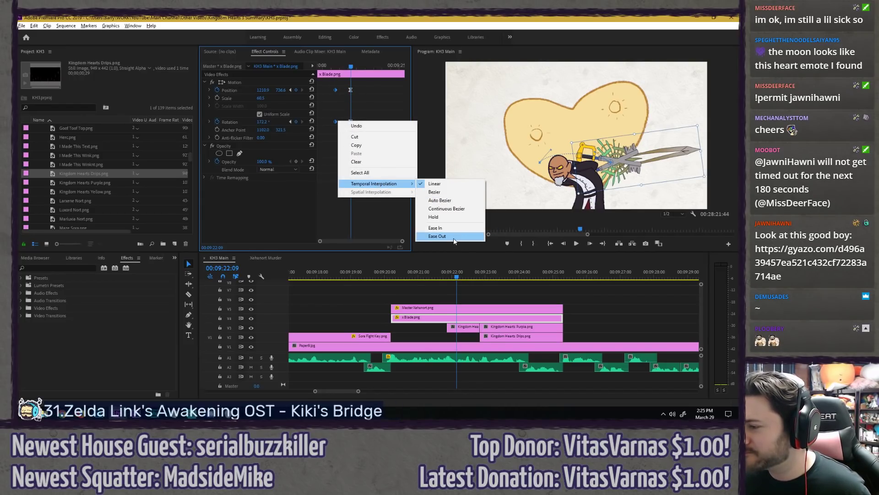
{"action": "left_click", "coordinate": [455, 236]}
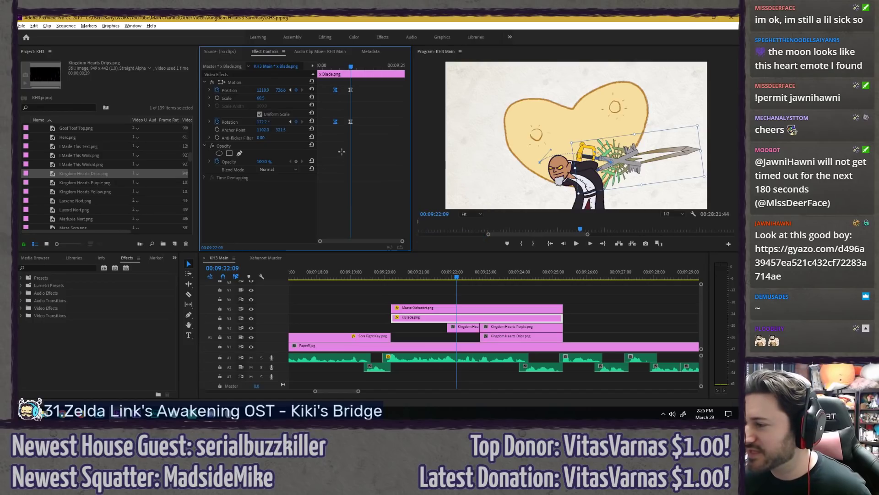
{"action": "left_click", "coordinate": [336, 67]}
{"action": "key", "text": "space"}
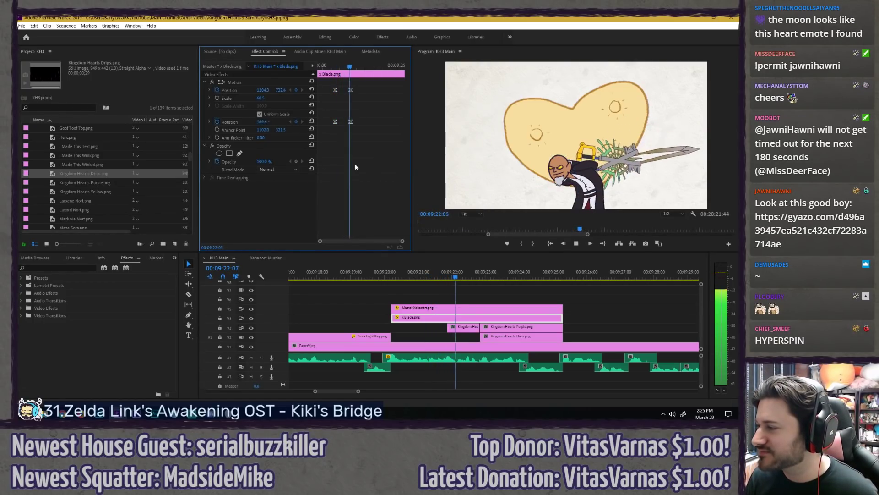
Step: Raise the upright blade above Xehanort's head at mid-swing near 09:21:41
{"action": "left_click", "coordinate": [342, 64]}
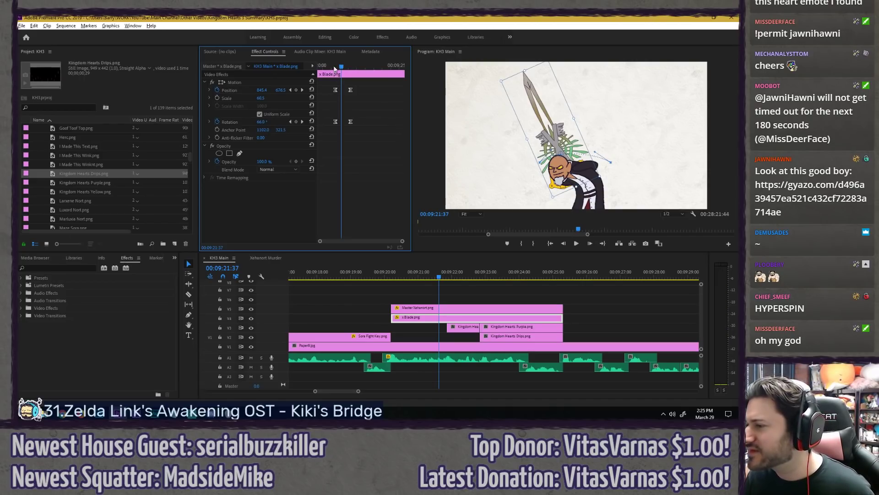
{"action": "left_click_drag", "start_coordinate": [340, 65], "coordinate": [343, 64]}
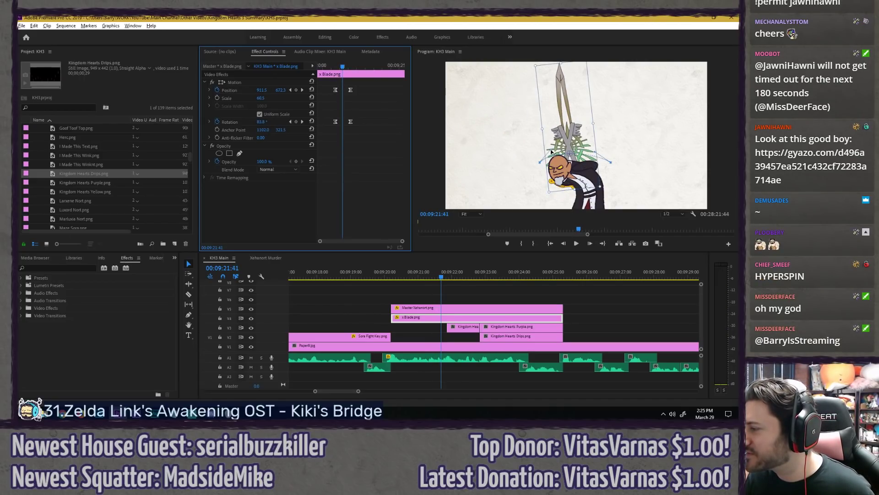
{"action": "left_click_drag", "start_coordinate": [552, 151], "coordinate": [594, 145]}
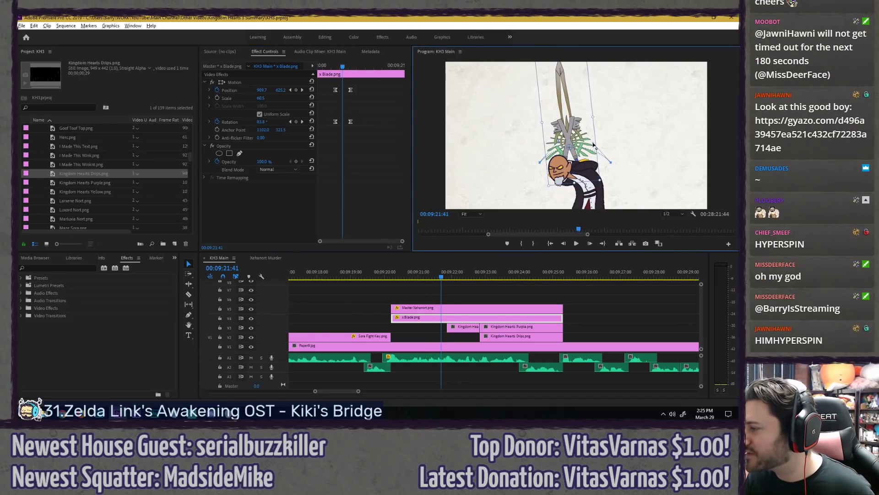
{"action": "key", "text": "space"}
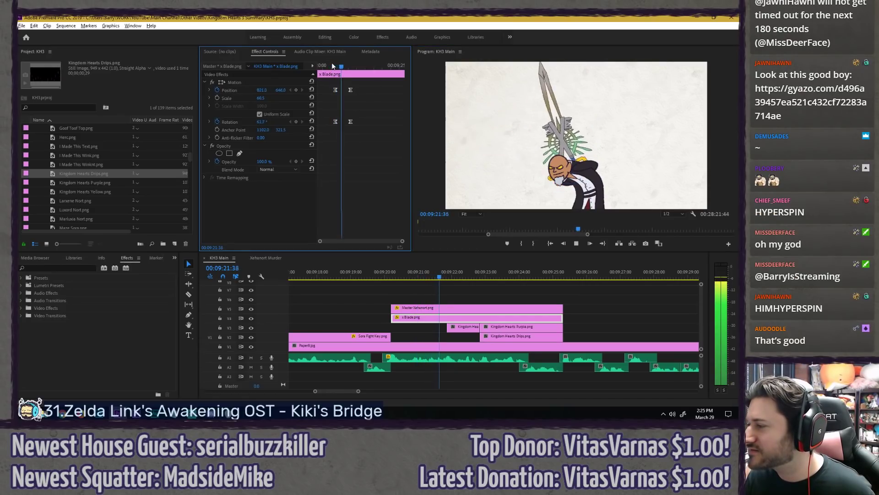
{"action": "left_click_drag", "start_coordinate": [333, 66], "coordinate": [348, 122]}
Step: Shift the swing's end keyframes earlier, replay the swing, and step four frames to its end
{"action": "left_click", "coordinate": [330, 65]}
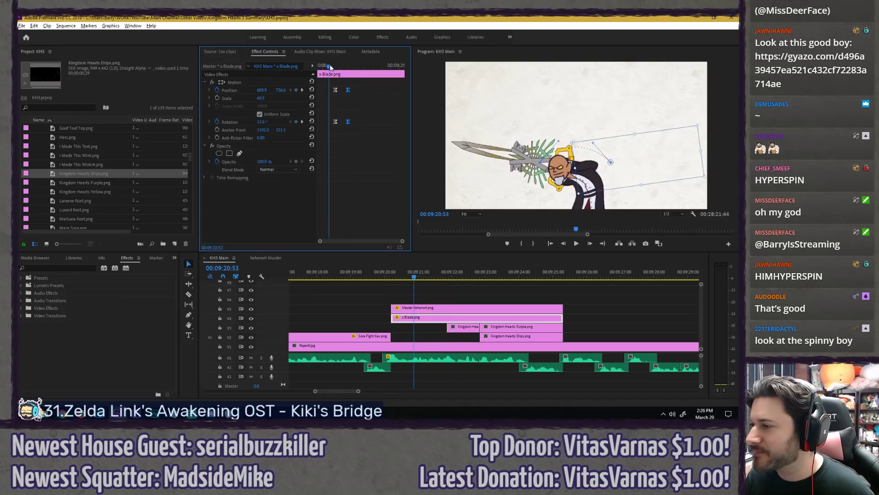
{"action": "key", "text": "space"}
{"action": "left_click_drag", "start_coordinate": [330, 65], "coordinate": [318, 68]}
{"action": "key", "text": "space"}
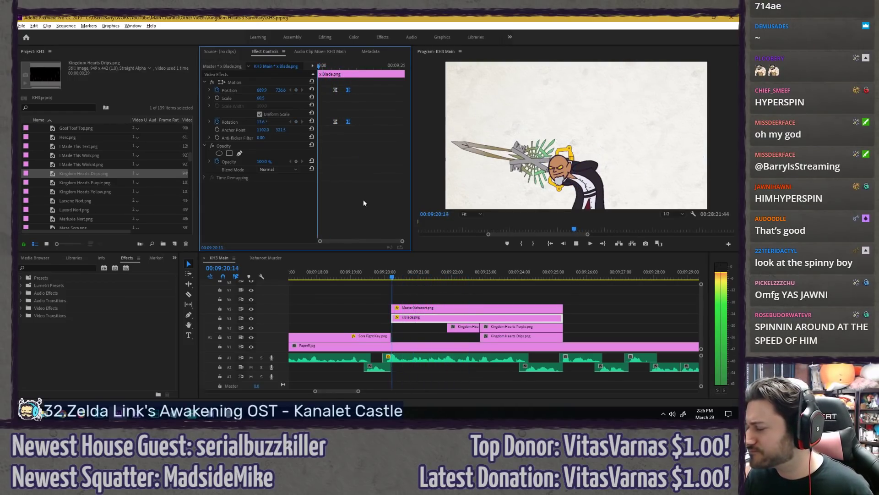
{"action": "key", "text": "space"}
{"action": "key", "text": "Right"}
{"action": "key", "text": "Right"}
{"action": "key", "text": "Right"}
{"action": "key", "text": "Right"}
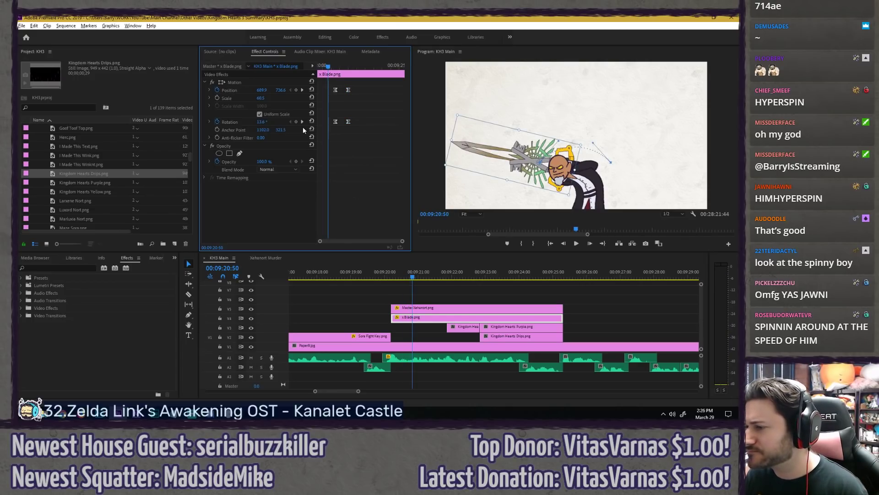
Step: Key the swing's start with the blade upright at -94.4° and lowered toward the bottom right
{"action": "left_click", "coordinate": [296, 90]}
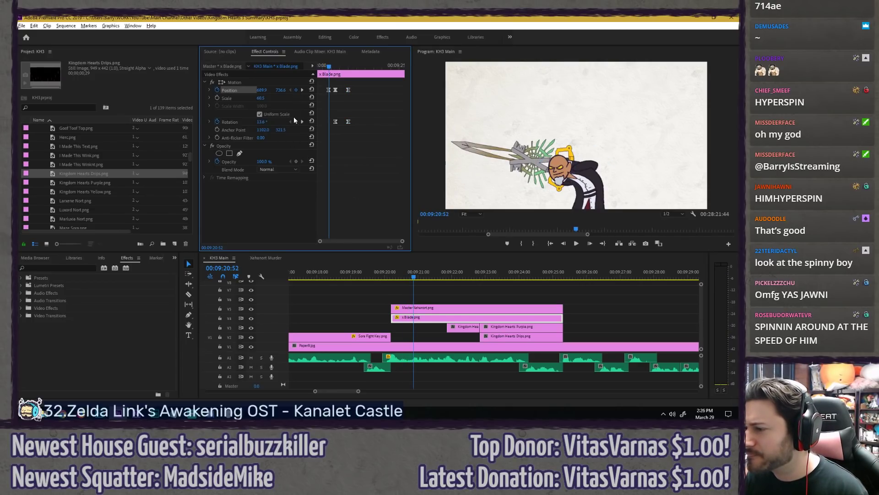
{"action": "key", "text": "Left"}
{"action": "key", "text": "Left"}
{"action": "key", "text": "Left"}
{"action": "key", "text": "Left"}
{"action": "key", "text": "Left"}
{"action": "key", "text": "Left"}
{"action": "key", "text": "Left"}
{"action": "key", "text": "Left"}
{"action": "key", "text": "Left"}
{"action": "key", "text": "Left"}
{"action": "key", "text": "Left"}
{"action": "key", "text": "Left"}
{"action": "key", "text": "Left"}
{"action": "key", "text": "Left"}
{"action": "key", "text": "Left"}
{"action": "key", "text": "Left"}
{"action": "key", "text": "Left"}
{"action": "key", "text": "Left"}
{"action": "key", "text": "Left"}
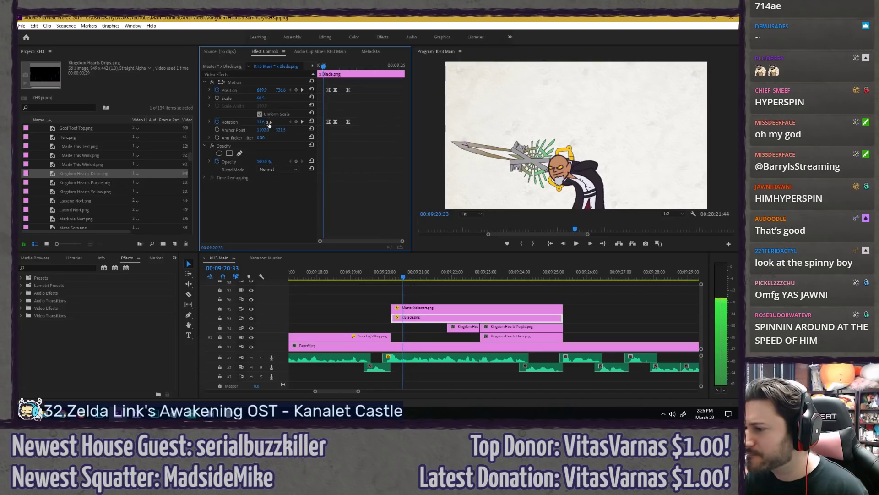
{"action": "left_click_drag", "start_coordinate": [265, 122], "coordinate": [215, 122]}
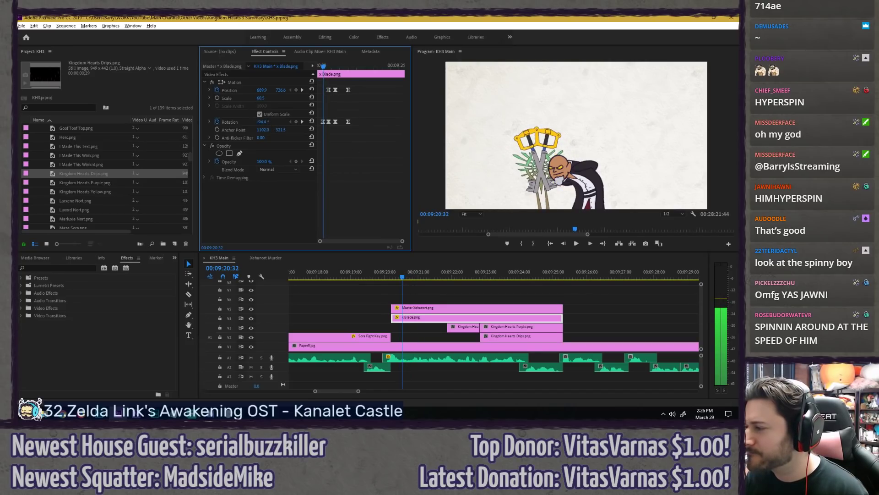
{"action": "left_click", "coordinate": [262, 82]}
{"action": "left_click_drag", "start_coordinate": [507, 172], "coordinate": [551, 203]}
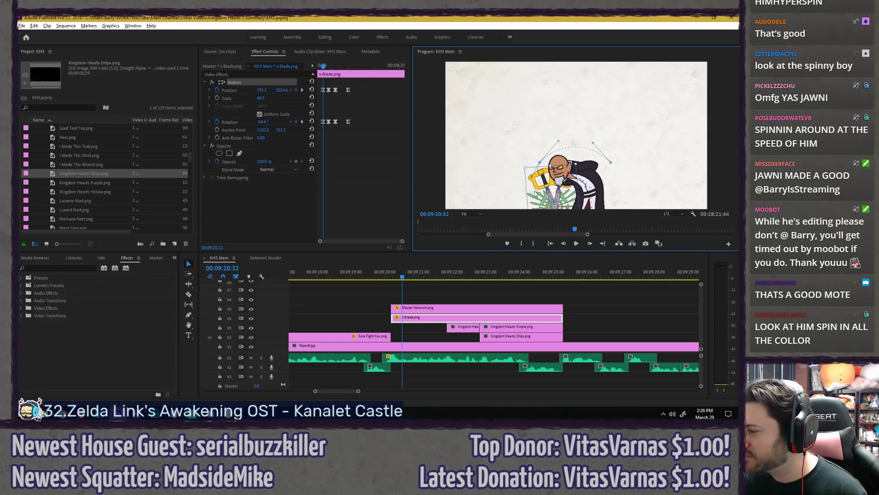
{"action": "left_click_drag", "start_coordinate": [535, 195], "coordinate": [531, 210]}
Step: Play back the new blade swing, then move the playhead to 00:09:21:00
{"action": "left_click", "coordinate": [342, 152]}
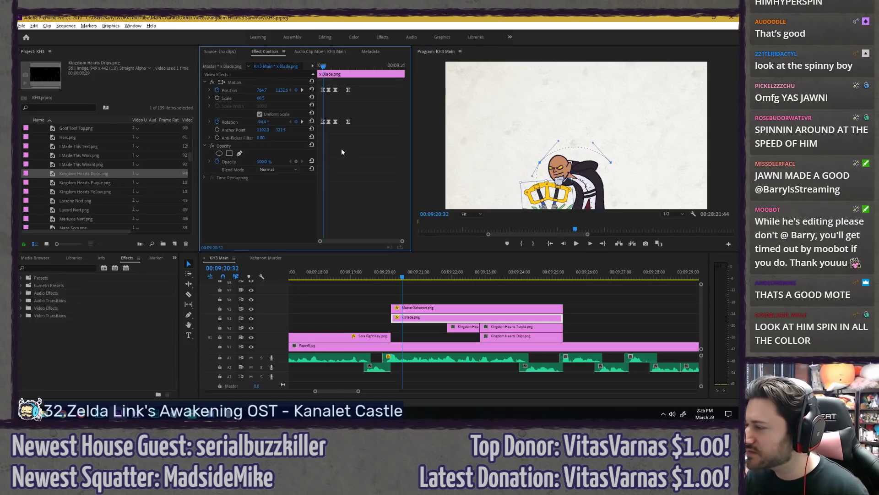
{"action": "key", "text": "space"}
{"action": "left_click", "coordinate": [323, 66]}
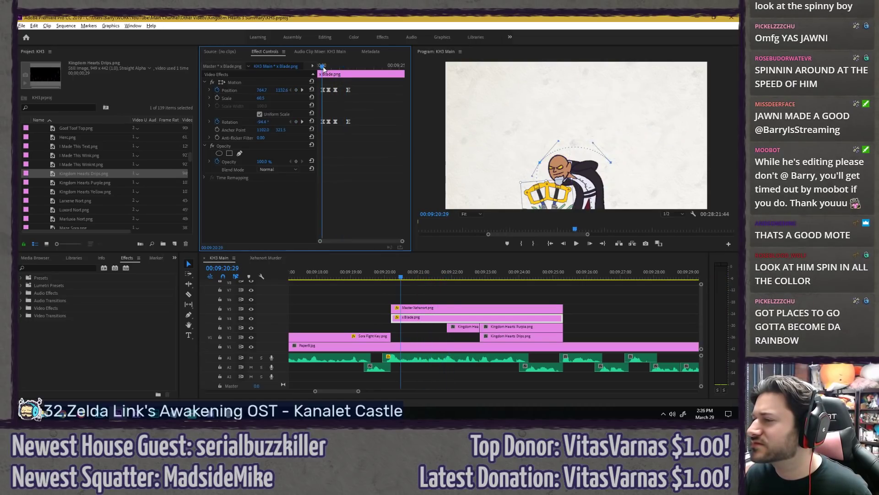
{"action": "key", "text": "Left"}
{"action": "key", "text": "Left"}
{"action": "key", "text": "Left"}
{"action": "key", "text": "Left"}
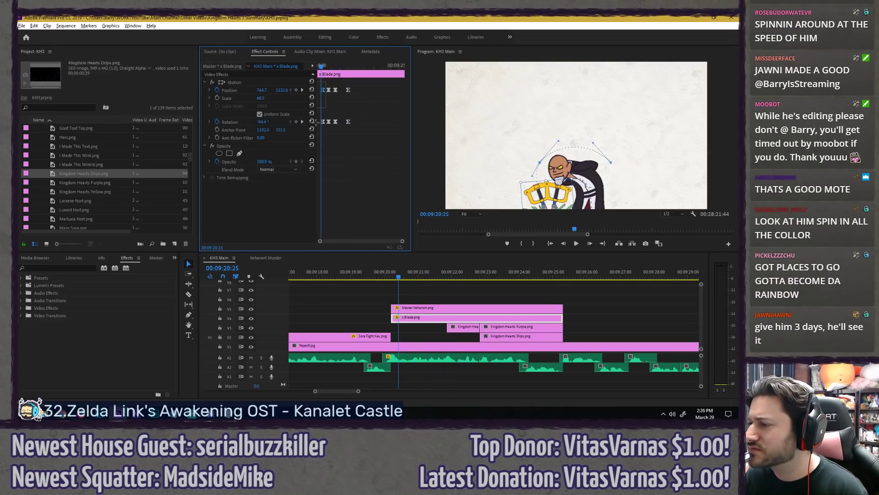
{"action": "key", "text": "space"}
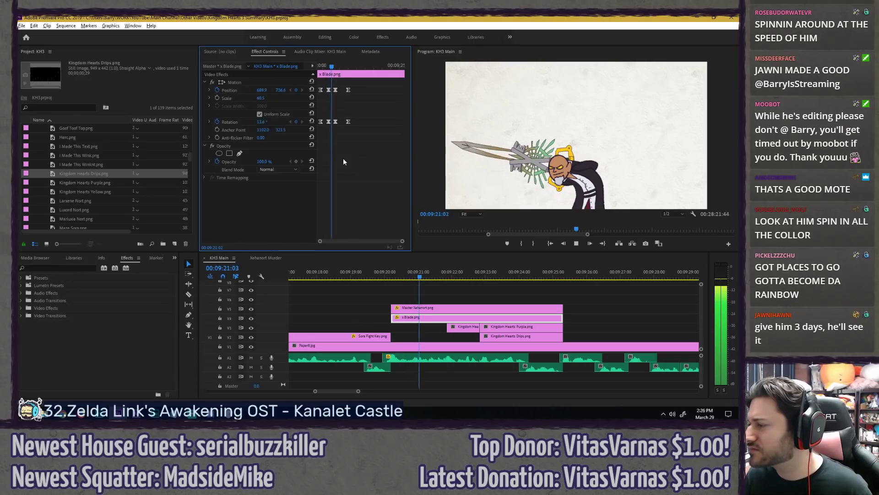
{"action": "left_click", "coordinate": [324, 66]}
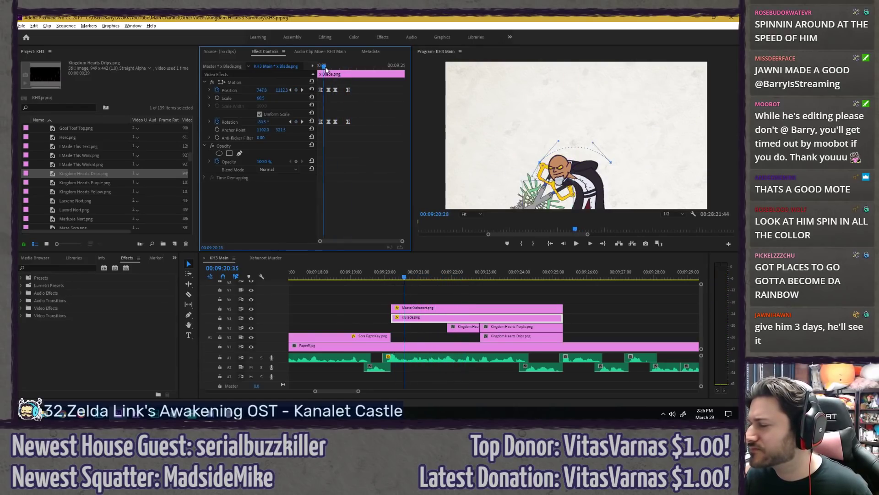
{"action": "left_click_drag", "start_coordinate": [325, 68], "coordinate": [329, 68]}
Step: Add rotation and position keyframes at 00:09:21:00 and turn the blade to 20.4°
{"action": "left_click", "coordinate": [296, 122]}
{"action": "left_click", "coordinate": [296, 90]}
{"action": "left_click_drag", "start_coordinate": [265, 125], "coordinate": [270, 123]}
{"action": "left_click", "coordinate": [271, 81]}
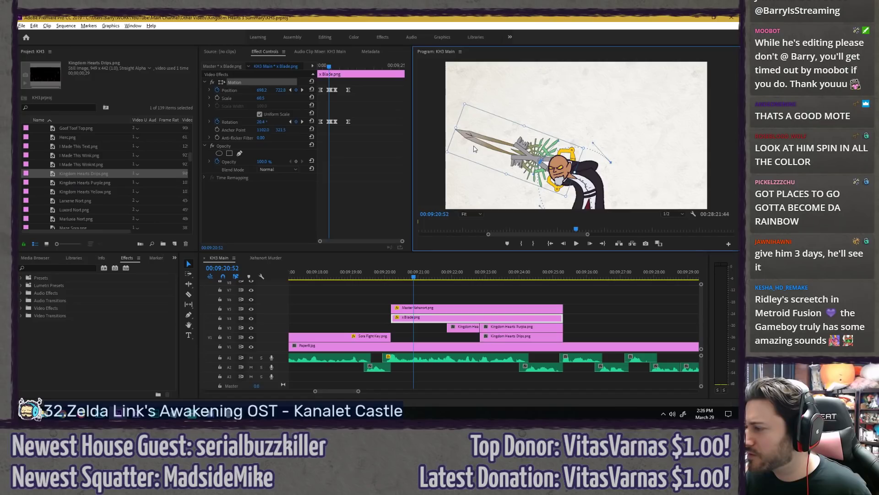
Step: Replay the swing to check it, then return the playhead to 00:09:20:12
{"action": "left_click", "coordinate": [388, 144]}
{"action": "key", "text": "space"}
{"action": "left_click_drag", "start_coordinate": [334, 67], "coordinate": [304, 65]}
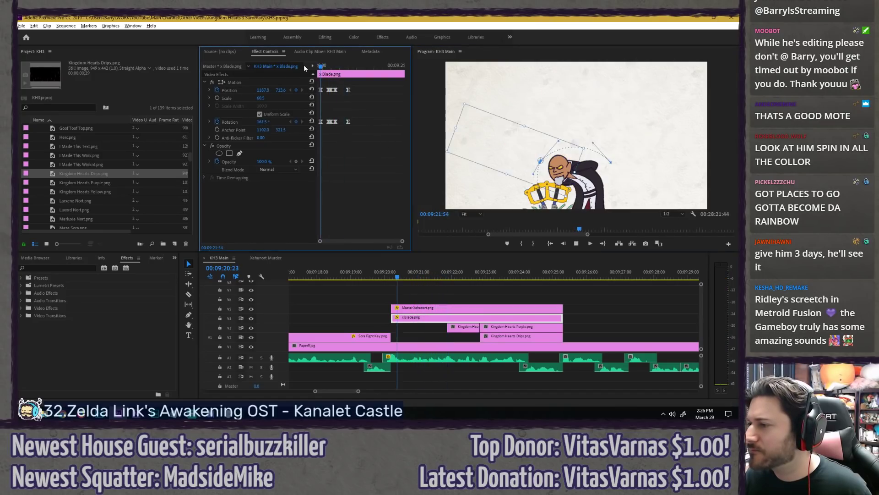
{"action": "key", "text": "space"}
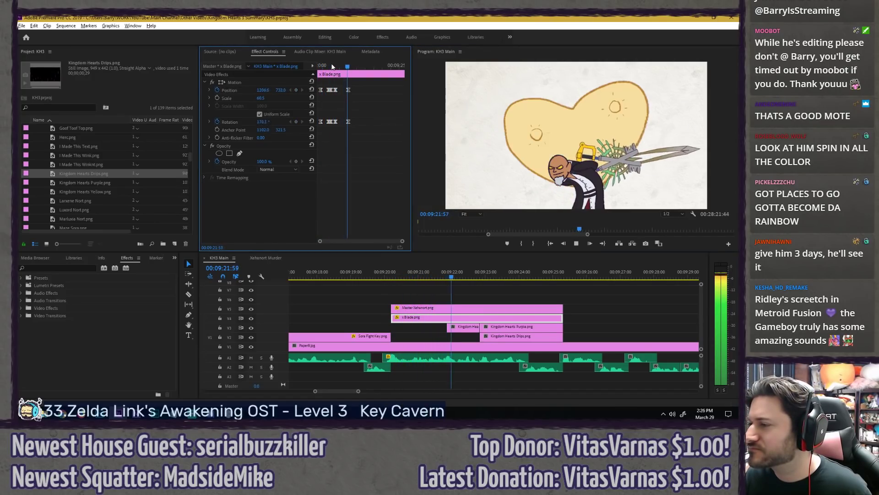
{"action": "left_click", "coordinate": [332, 67]}
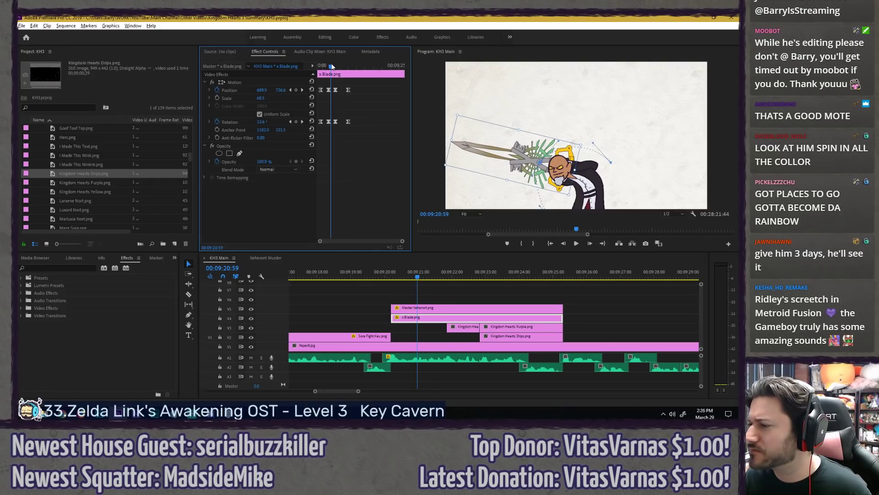
{"action": "left_click_drag", "start_coordinate": [332, 67], "coordinate": [319, 65]}
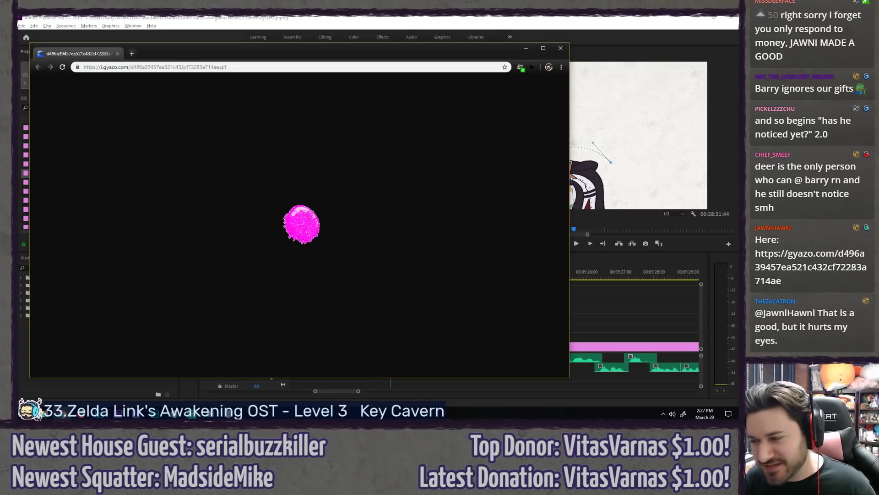
{"action": "key", "text": "super+Up"}
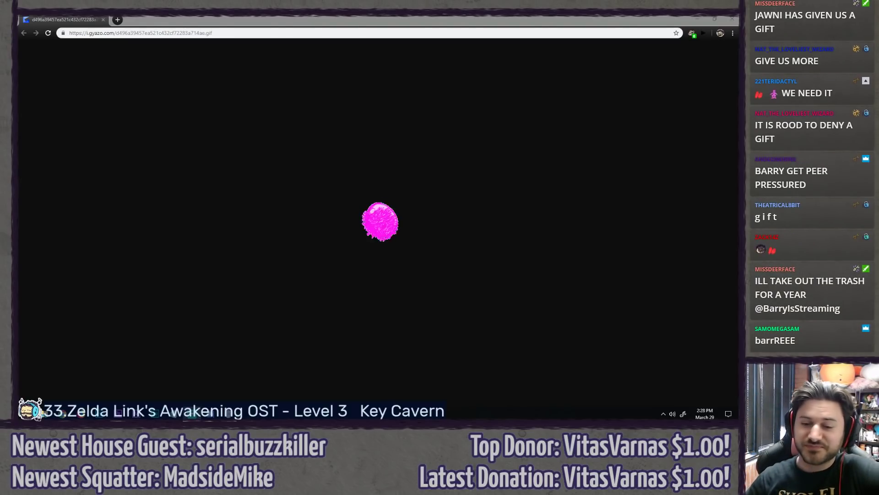
{"action": "left_click", "coordinate": [150, 17]}
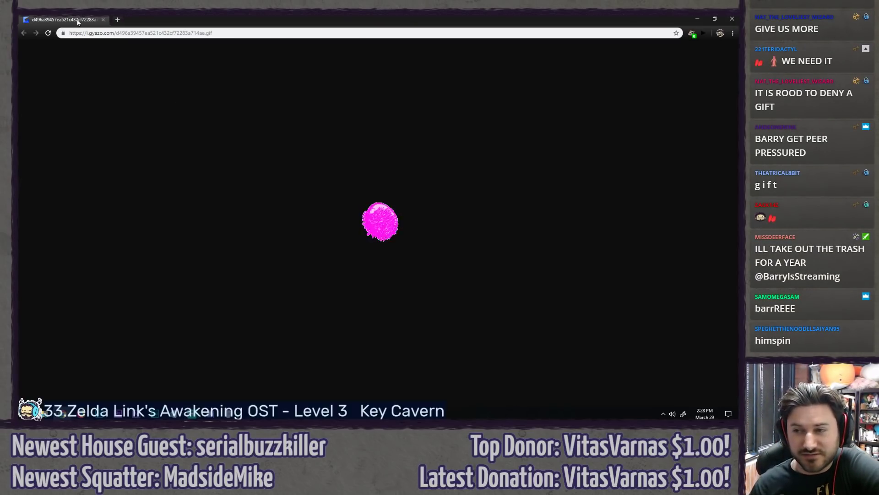
{"action": "left_click", "coordinate": [103, 19]}
{"action": "left_click", "coordinate": [333, 24]}
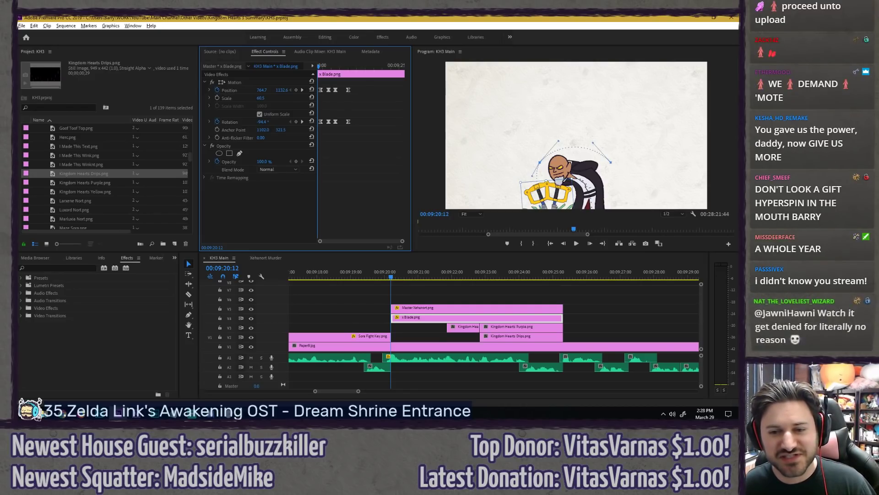
Step: Switch with Alt+Tab to the Chrome window showing the shared Gyazo GIF
{"action": "key", "text": "alt+Tab"}
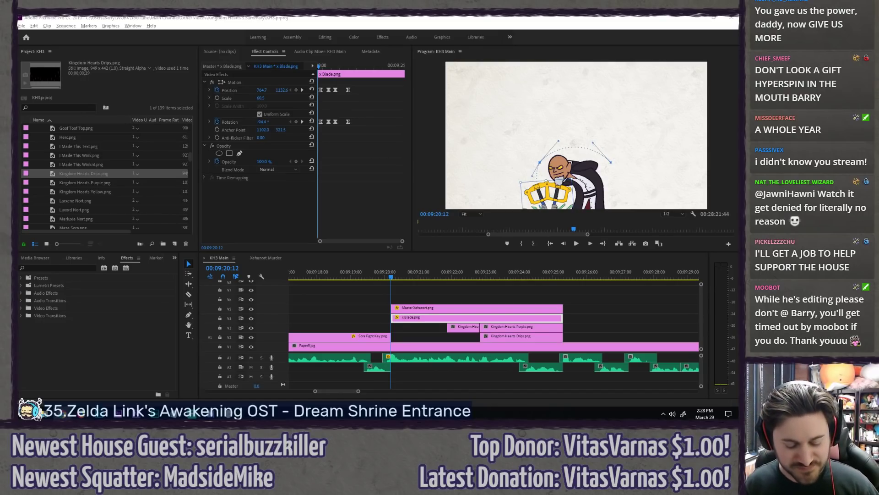
{"action": "key", "text": "alt+Tab"}
{"action": "key", "text": "alt+Tab"}
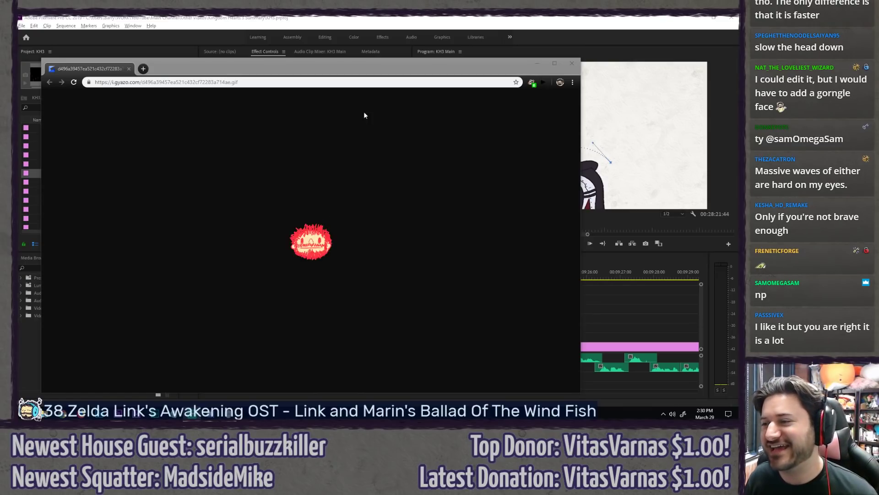
Step: Close the Gyazo GIF tab in Chrome and deselect the Blade clip in the timeline
{"action": "left_click", "coordinate": [264, 68]}
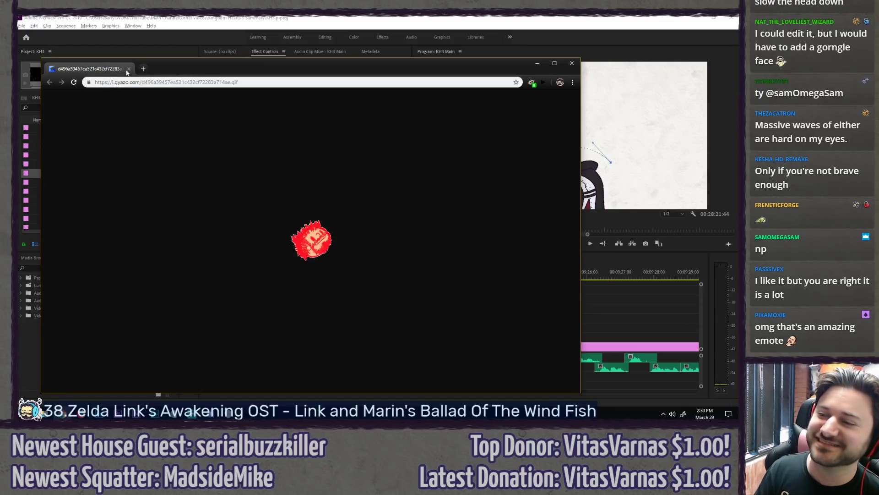
{"action": "left_click", "coordinate": [129, 68]}
{"action": "left_click", "coordinate": [422, 300]}
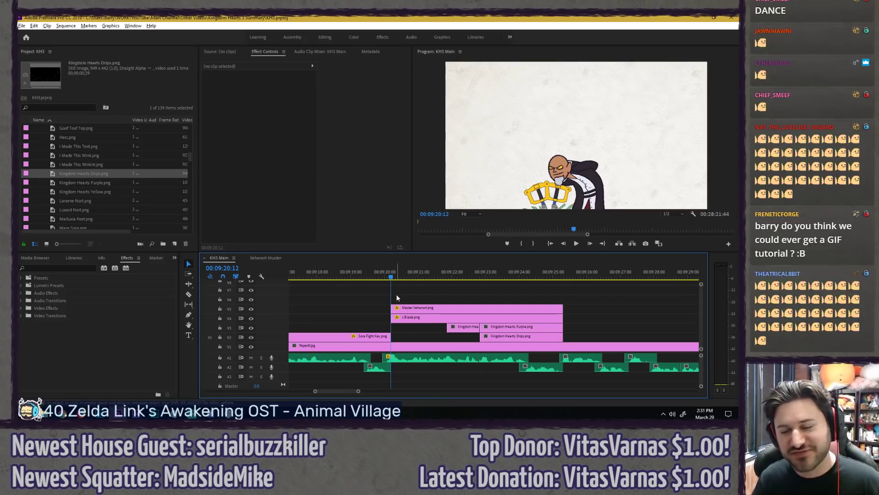
Step: Put the playhead at 00:09:19:30 to preview the drawing of Sora with his Keyblade
{"action": "scroll", "coordinate": [394, 293], "scroll_direction": "down", "scroll_amount": 3}
{"action": "scroll", "coordinate": [353, 287], "scroll_direction": "up", "scroll_amount": 3}
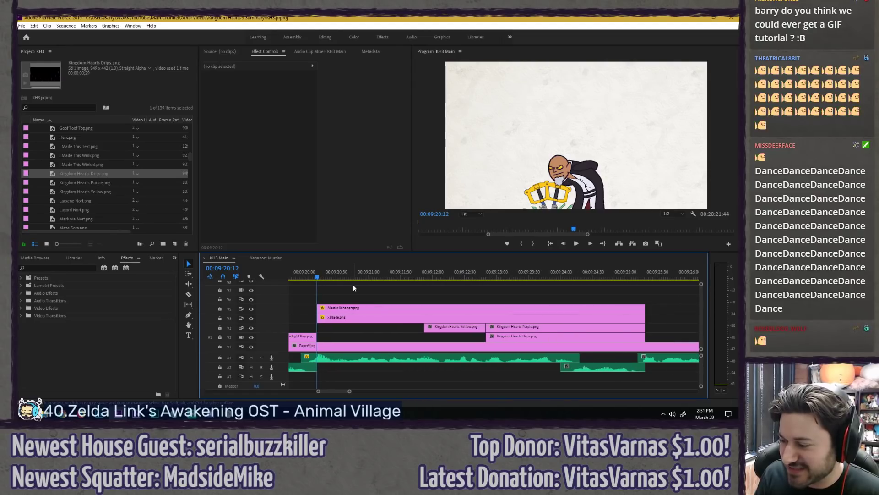
{"action": "left_click", "coordinate": [365, 276]}
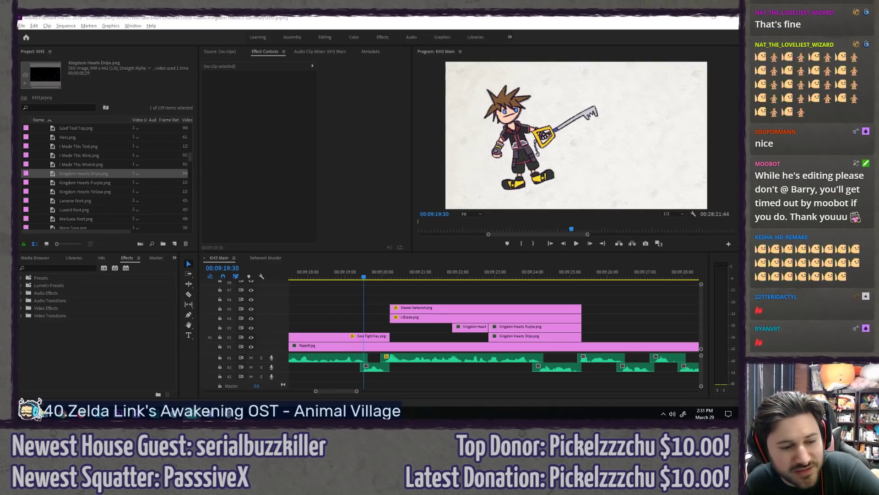
{"action": "left_click", "coordinate": [348, 17]}
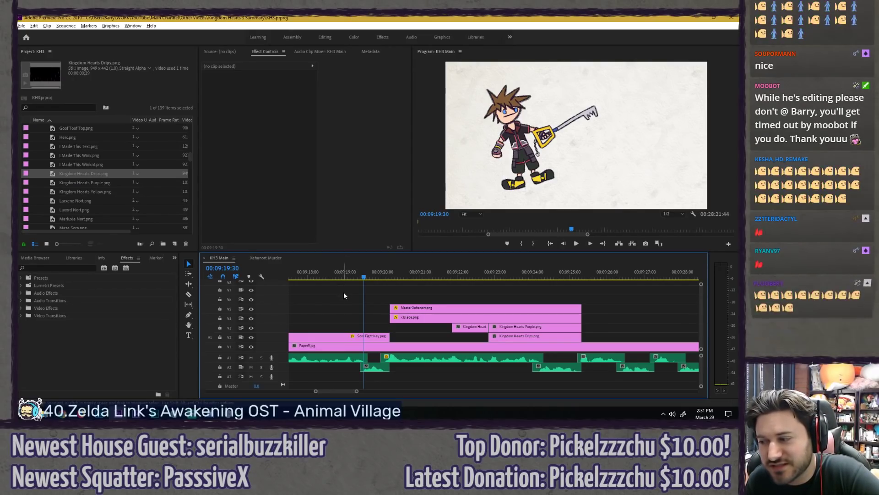
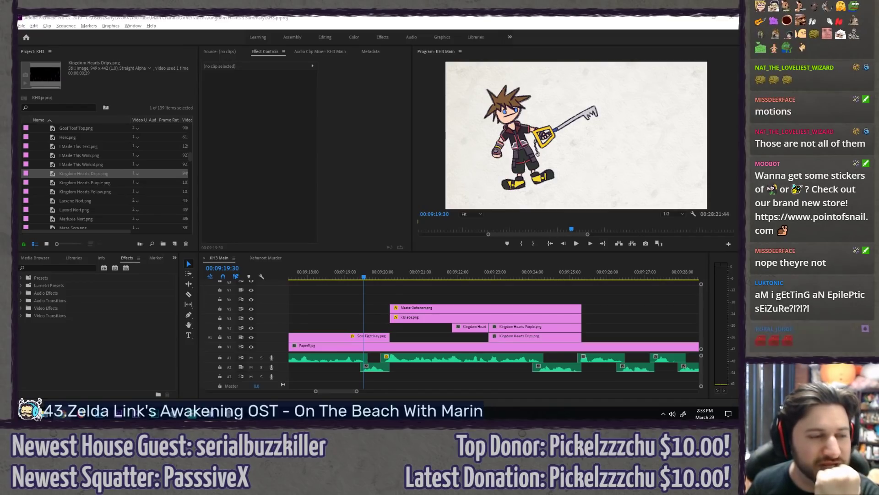
Step: Switch to the Chrome window showing the Twitter-PS.gif cheermote announcement
{"action": "key", "text": "alt+Tab"}
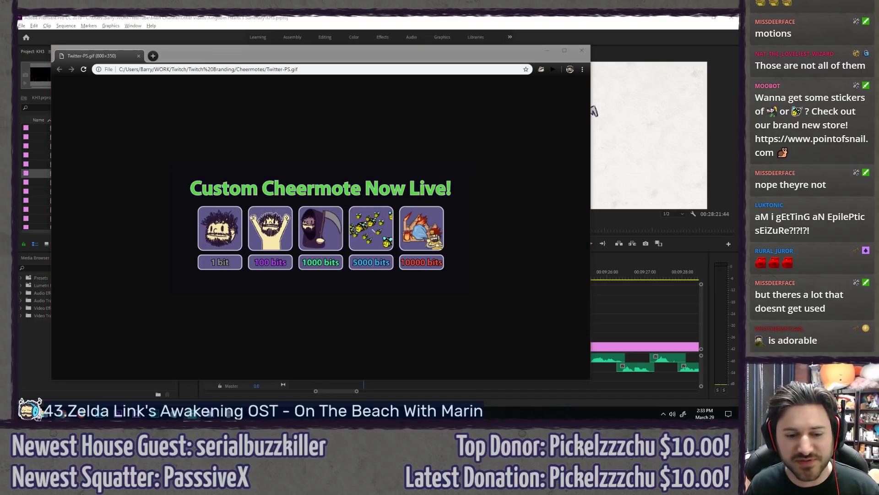
Step: Maximize the Chrome window with Twitter-PS.gif so it fills the screen, and focus it
{"action": "double_click", "coordinate": [204, 54]}
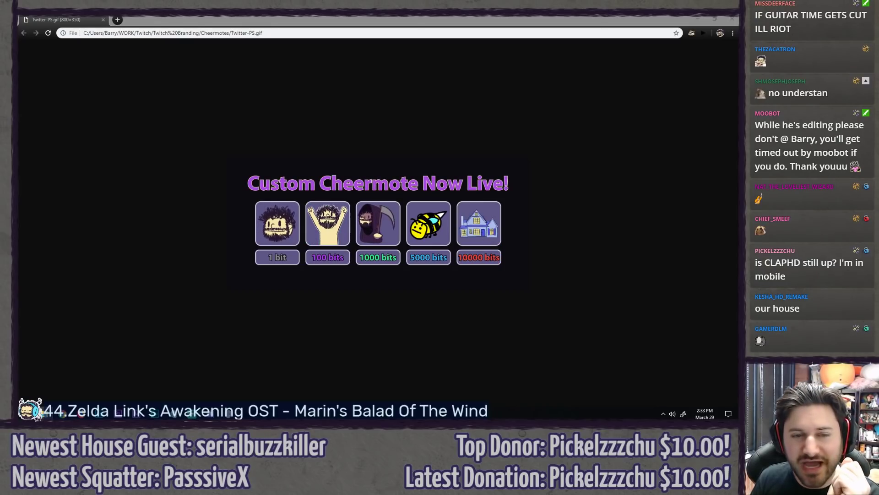
{"action": "left_click", "coordinate": [140, 147]}
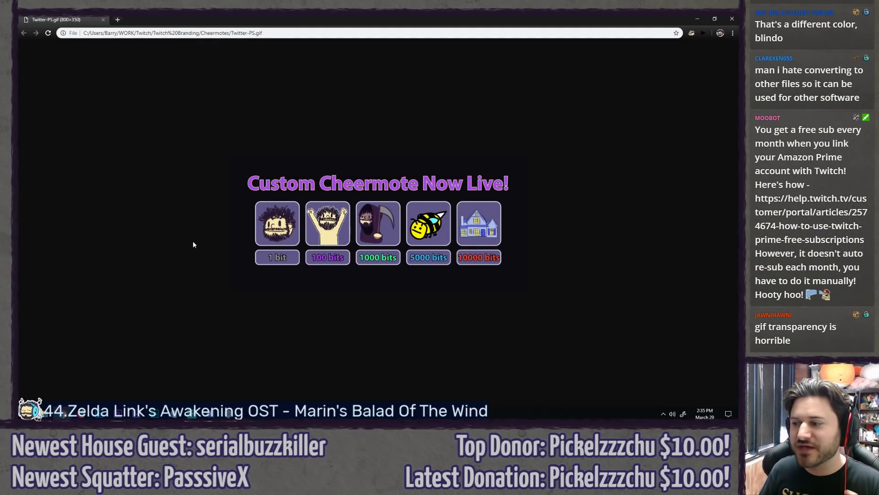
Step: Back in Premiere, maximize the Program monitor and zoom to 400% to inspect the Sora drawing
{"action": "key", "text": "alt+Tab"}
{"action": "key", "text": "grave"}
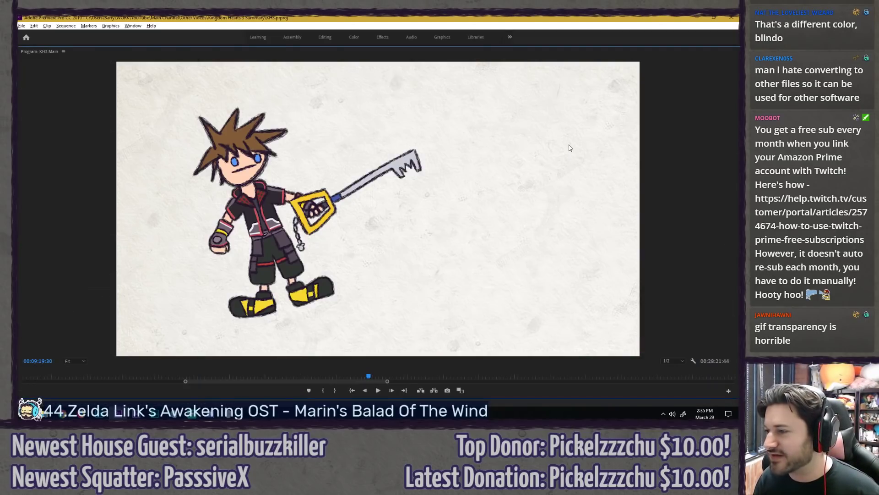
{"action": "left_click", "coordinate": [78, 360]}
{"action": "left_click", "coordinate": [69, 341]}
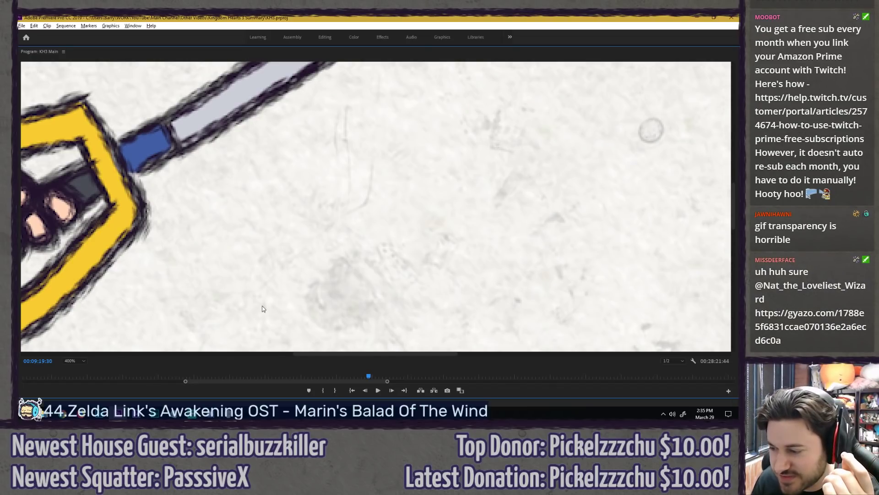
{"action": "left_click_drag", "start_coordinate": [354, 356], "coordinate": [167, 368]}
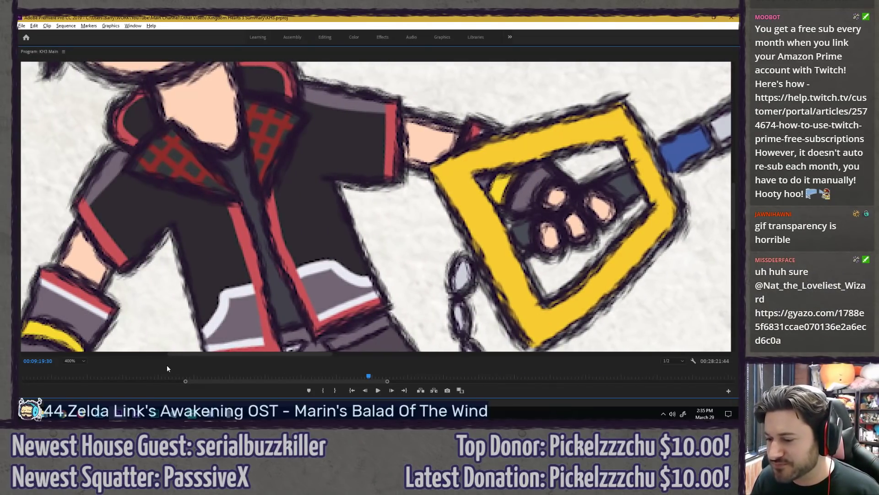
{"action": "left_click", "coordinate": [79, 360]}
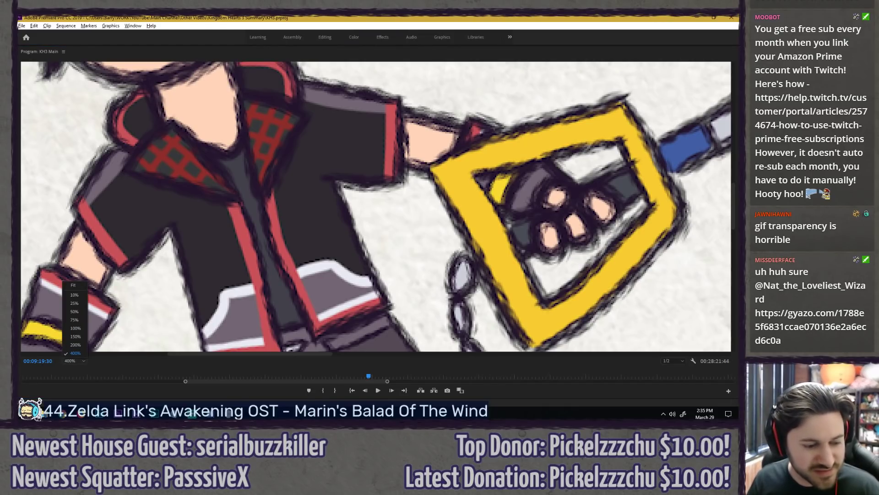
Step: After checking the GIF again, set the preview back to Fit and restore the normal layout
{"action": "key", "text": "alt+Tab"}
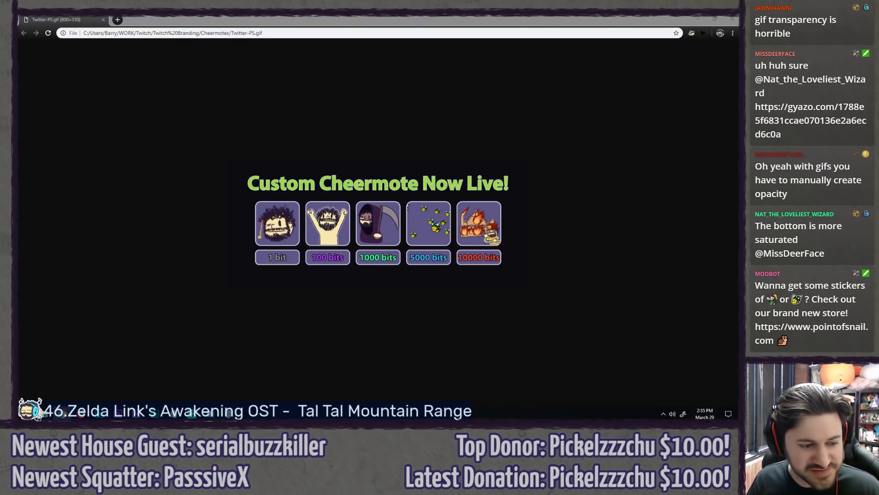
{"action": "key", "text": "alt+Tab"}
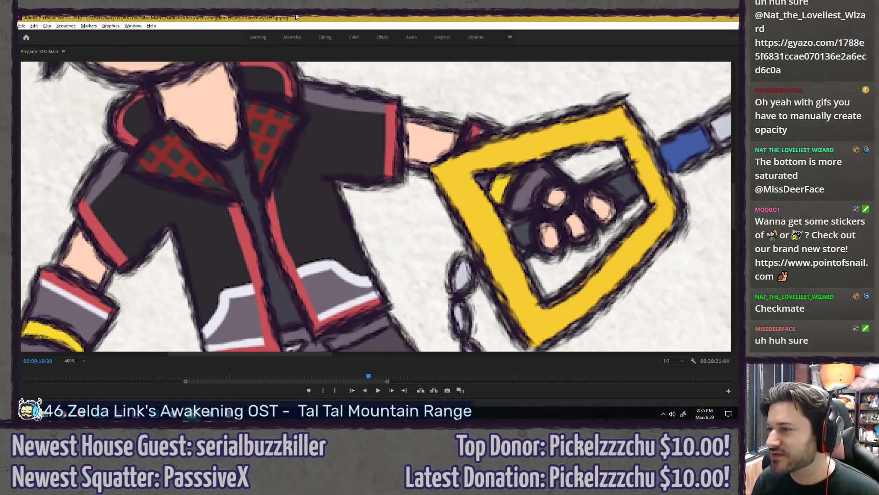
{"action": "left_click", "coordinate": [73, 360]}
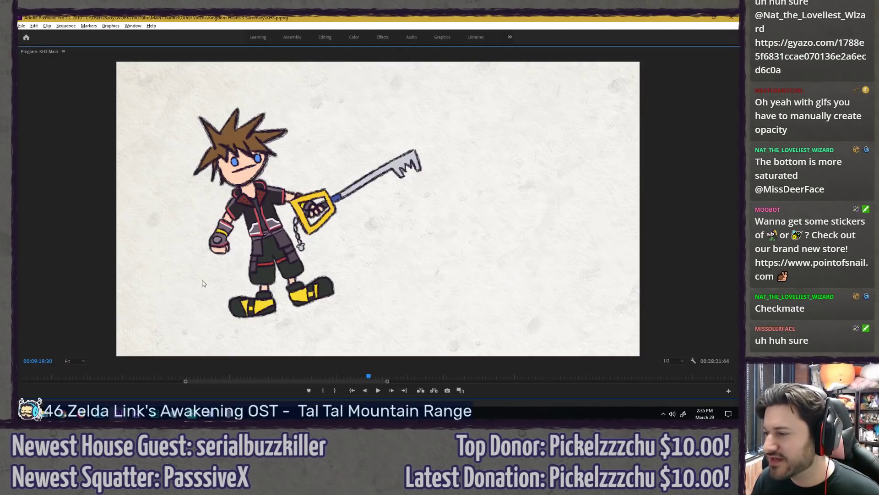
{"action": "left_click", "coordinate": [73, 285]}
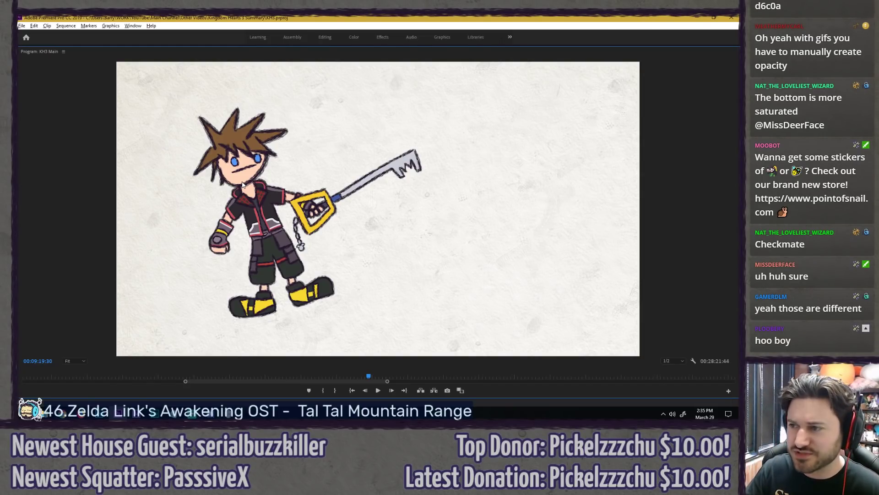
{"action": "key", "text": "grave"}
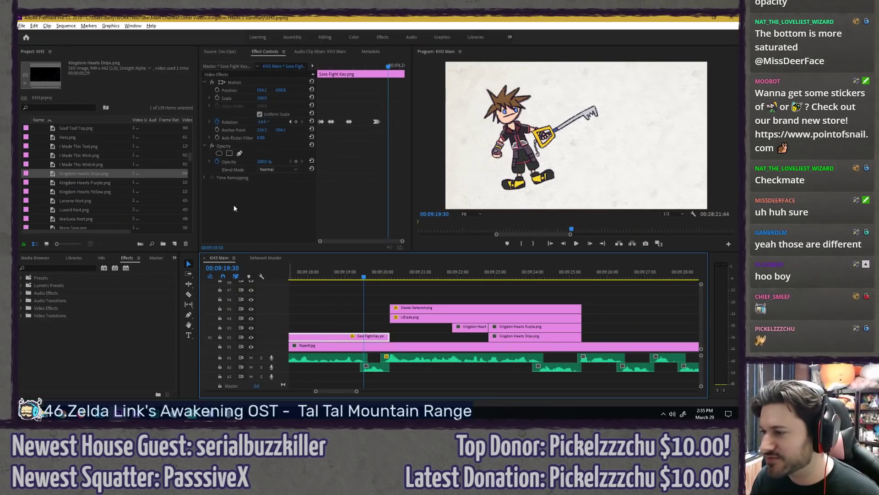
{"action": "left_click", "coordinate": [216, 164]}
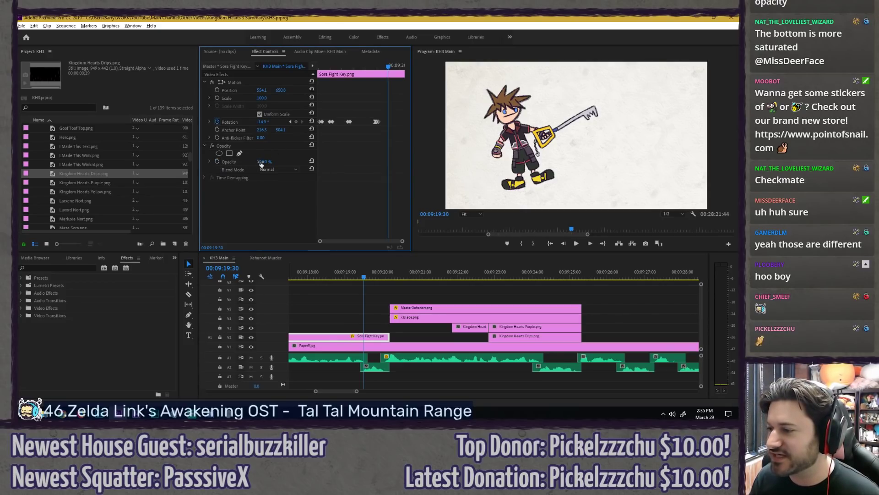
{"action": "left_click", "coordinate": [261, 162]}
{"action": "type", "text": "50"}
{"action": "key", "text": "Return"}
{"action": "key", "text": "grave"}
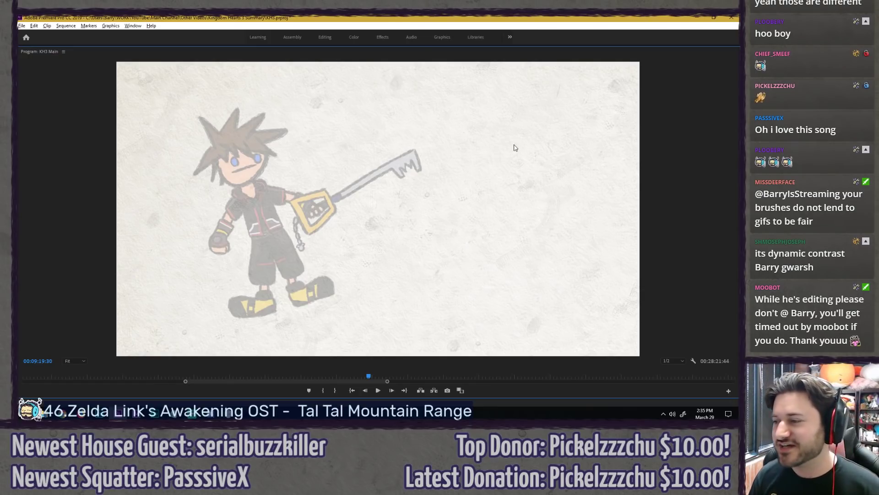
{"action": "key", "text": "ctrl+z"}
{"action": "key", "text": "grave"}
{"action": "left_click", "coordinate": [311, 299]}
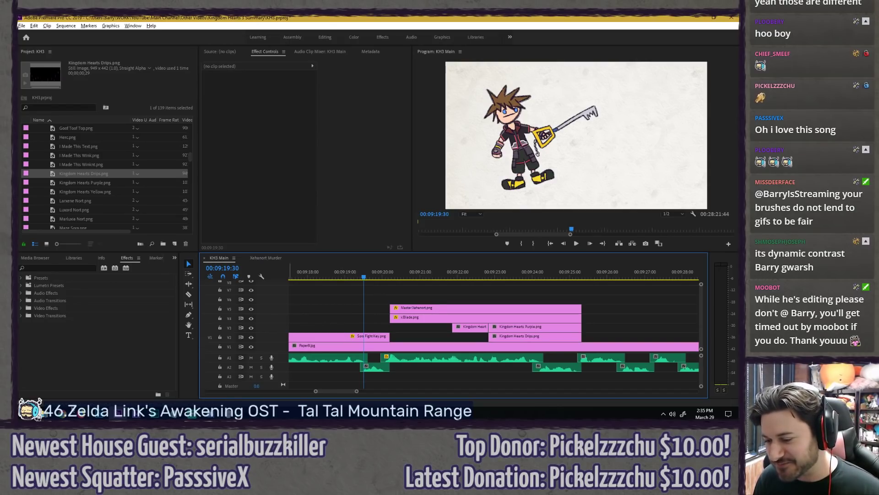
{"action": "left_click", "coordinate": [63, 415]}
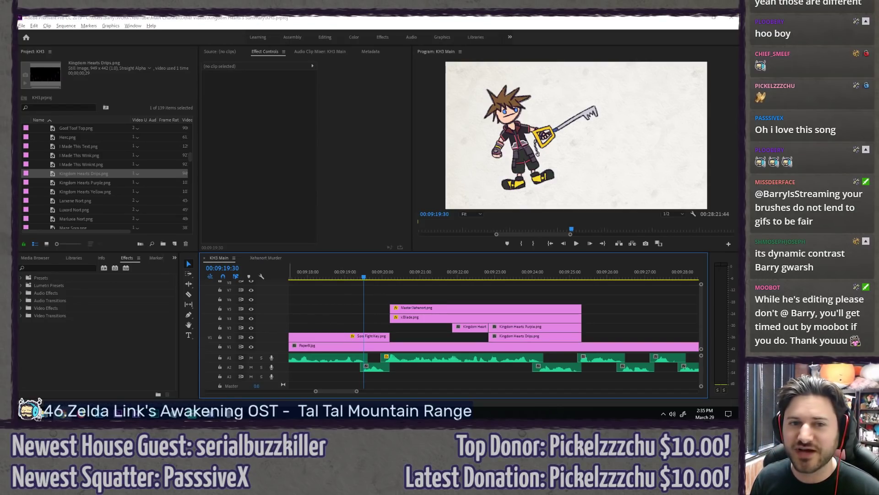
{"action": "left_click", "coordinate": [314, 167]}
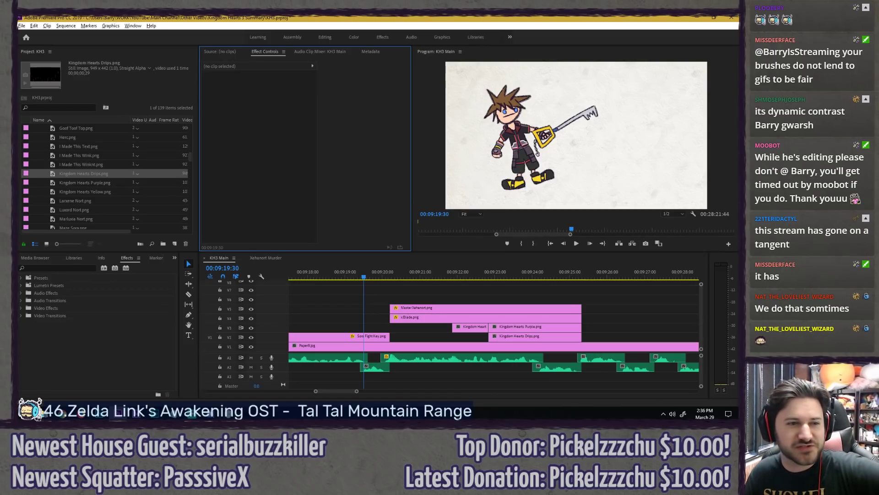
{"action": "key", "text": "alt+Tab"}
{"action": "key", "text": "alt+Tab"}
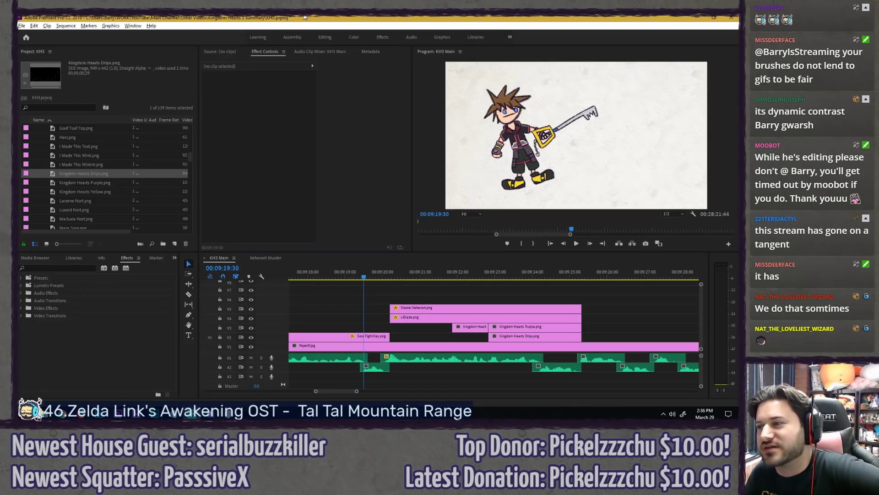
{"action": "left_click", "coordinate": [338, 285]}
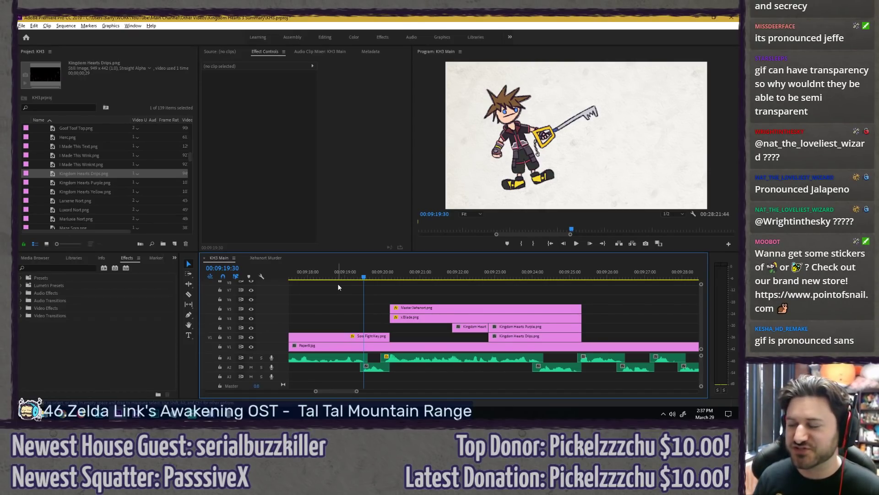
Step: Zoom the timeline and play the sequence from the start of the swing clip
{"action": "scroll", "coordinate": [323, 284], "scroll_direction": "left", "scroll_amount": 3}
{"action": "scroll", "coordinate": [400, 291], "scroll_direction": "left", "scroll_amount": 1}
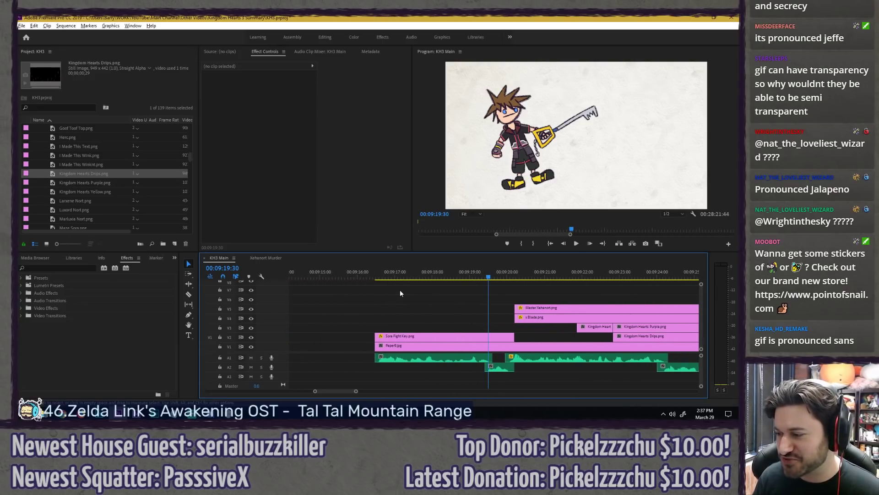
{"action": "scroll", "coordinate": [398, 292], "scroll_direction": "right", "scroll_amount": 1}
{"action": "scroll", "coordinate": [369, 304], "scroll_direction": "left", "scroll_amount": 1}
{"action": "scroll", "coordinate": [399, 300], "scroll_direction": "down", "scroll_amount": 2}
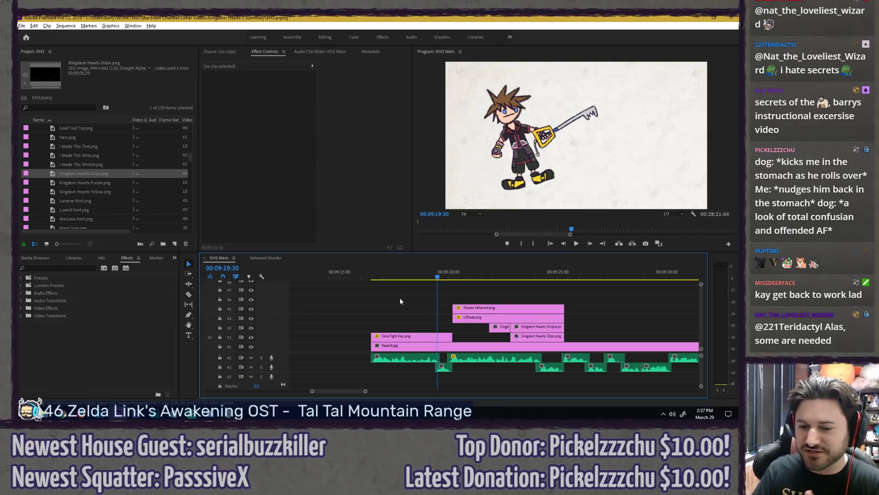
{"action": "scroll", "coordinate": [371, 295], "scroll_direction": "down", "scroll_amount": 1}
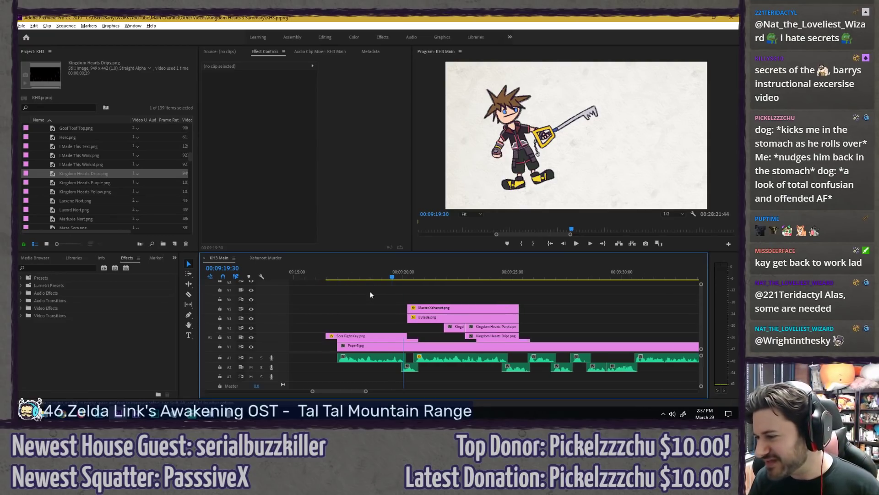
{"action": "scroll", "coordinate": [349, 302], "scroll_direction": "up", "scroll_amount": 2}
{"action": "left_click", "coordinate": [315, 278]}
{"action": "key", "text": "space"}
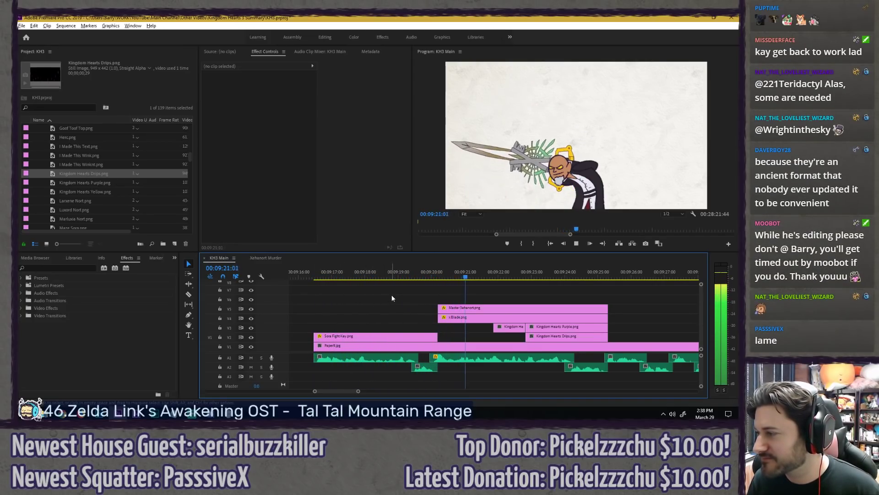
Step: Stop at 00:09:22:55 on the purple heart and select the Master Xehanort clip
{"action": "left_click", "coordinate": [436, 274]}
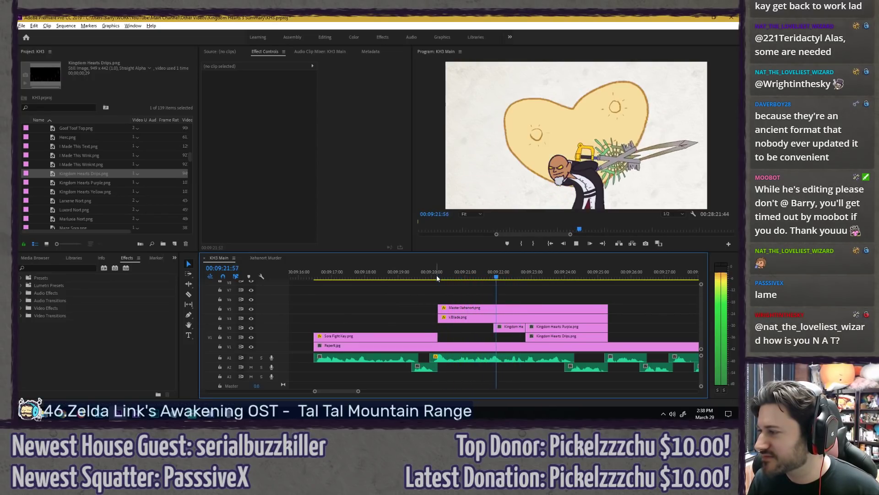
{"action": "key", "text": "space"}
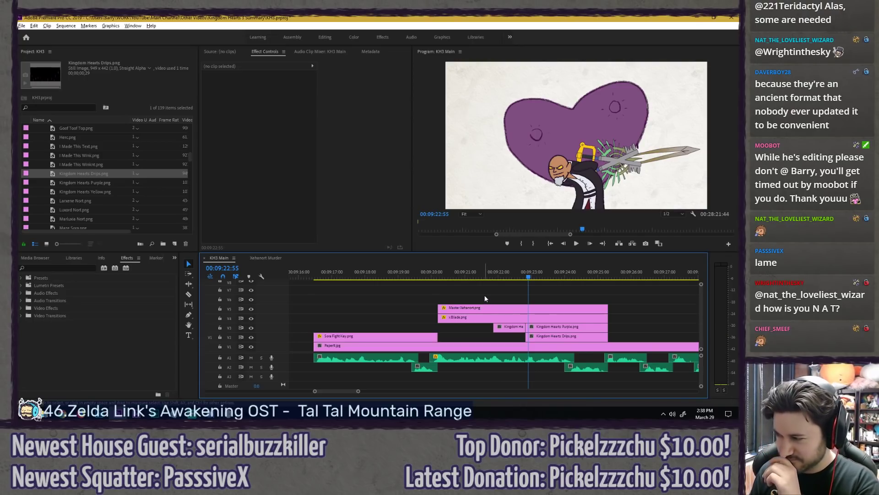
{"action": "left_click", "coordinate": [472, 317]}
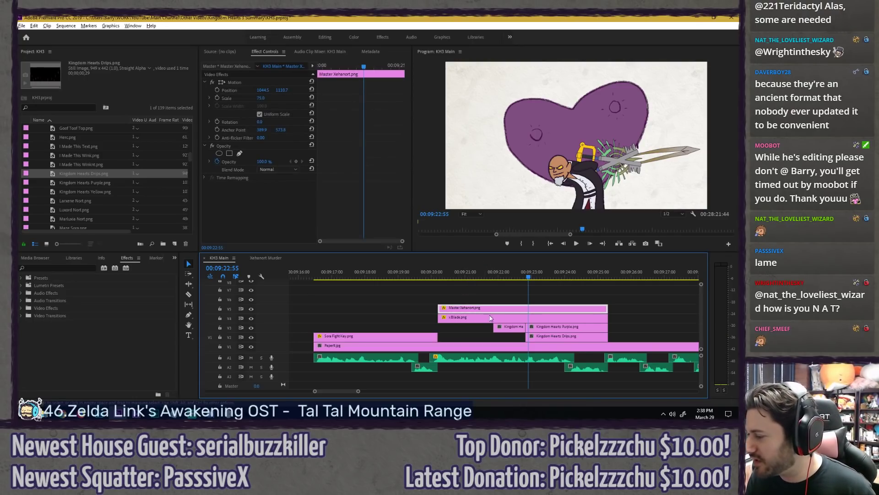
Step: At 00:09:22:28, rotate the keyblade to 264.9° and push it down to the frame's bottom edge
{"action": "left_click", "coordinate": [350, 67]}
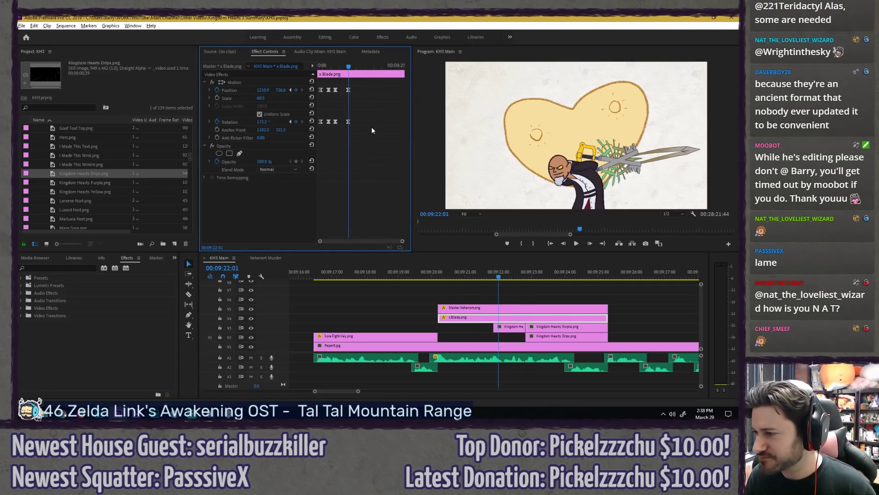
{"action": "key", "text": "Right"}
{"action": "key", "text": "Right"}
{"action": "key", "text": "Right"}
{"action": "key", "text": "Right"}
{"action": "key", "text": "Right"}
{"action": "key", "text": "Right"}
{"action": "key", "text": "Right"}
{"action": "key", "text": "Right"}
{"action": "key", "text": "Right"}
{"action": "key", "text": "Right"}
{"action": "key", "text": "Right"}
{"action": "key", "text": "Right"}
{"action": "key", "text": "Right"}
{"action": "key", "text": "Right"}
{"action": "key", "text": "Right"}
{"action": "key", "text": "Right"}
{"action": "key", "text": "Right"}
{"action": "key", "text": "Right"}
{"action": "key", "text": "Right"}
{"action": "key", "text": "Right"}
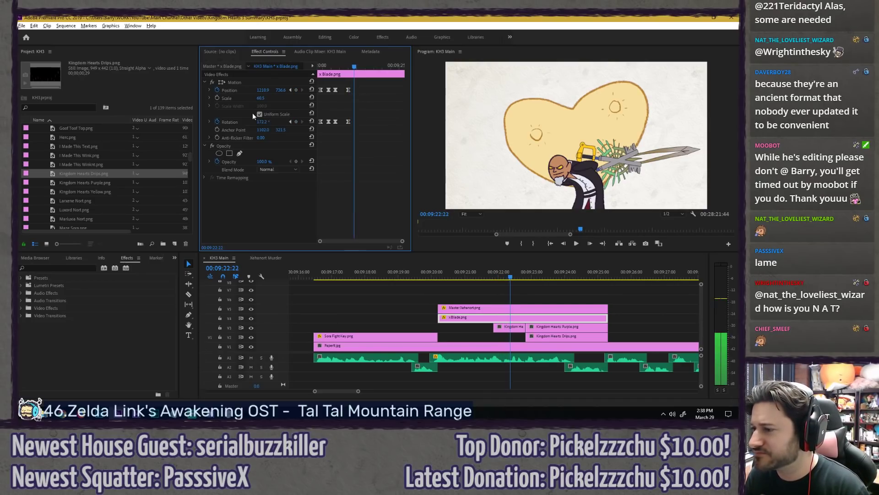
{"action": "key", "text": "Right"}
{"action": "key", "text": "Right"}
{"action": "key", "text": "Right"}
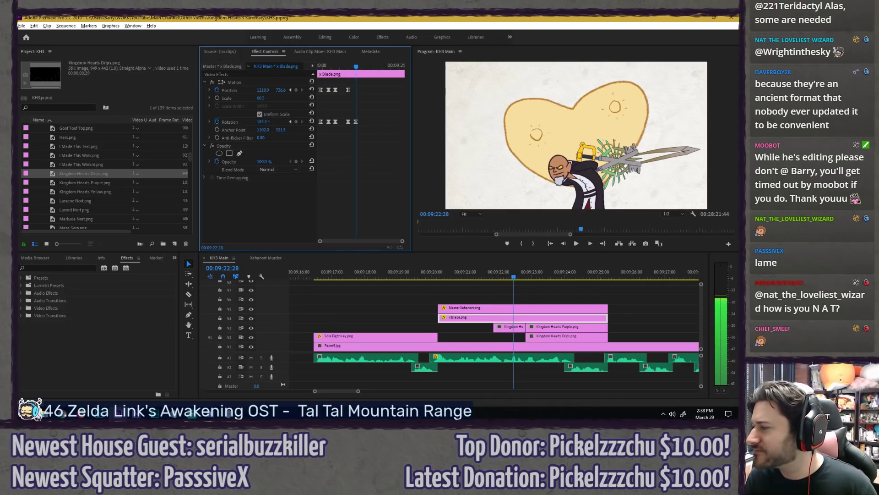
{"action": "left_click_drag", "start_coordinate": [262, 122], "coordinate": [276, 107]}
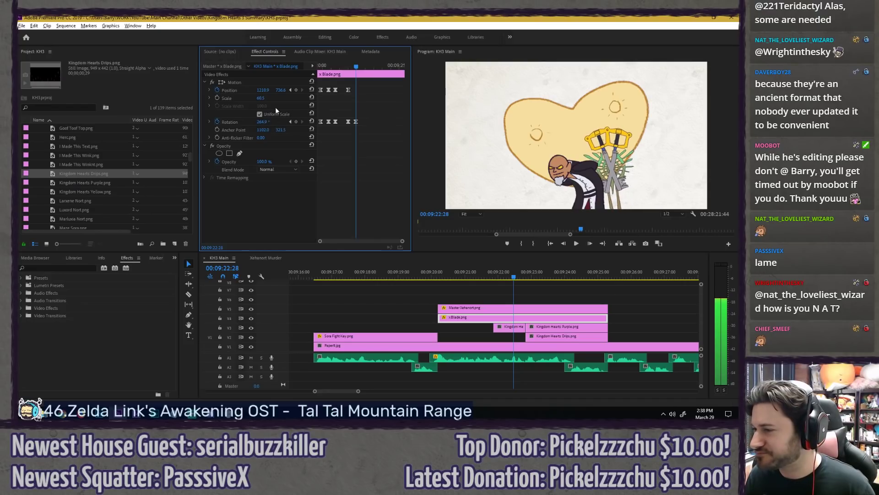
{"action": "left_click", "coordinate": [276, 82]}
{"action": "left_click_drag", "start_coordinate": [616, 134], "coordinate": [615, 167]}
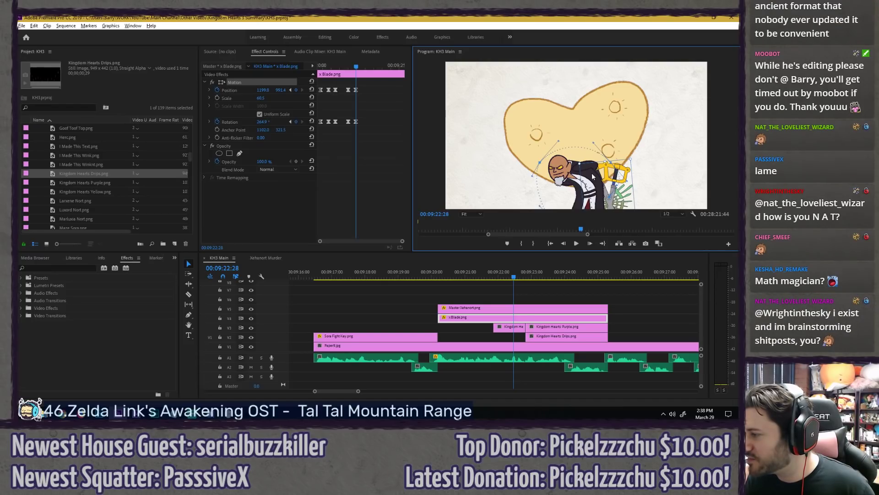
{"action": "left_click_drag", "start_coordinate": [592, 176], "coordinate": [596, 215]}
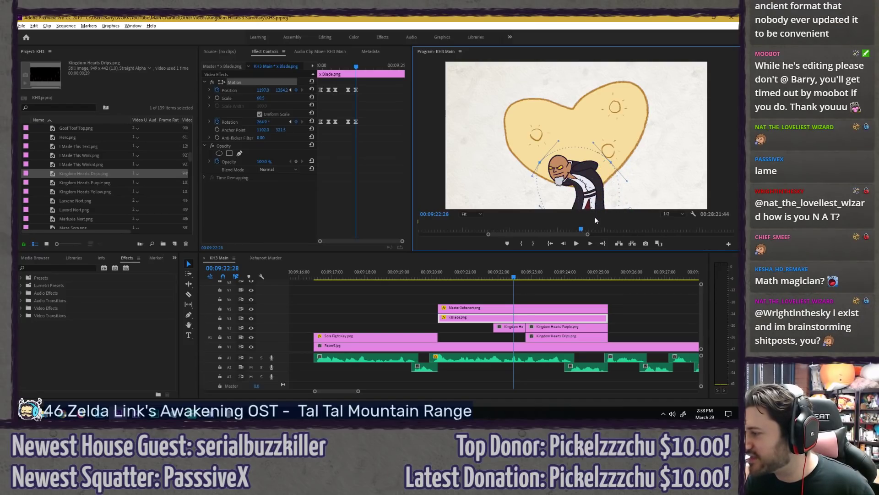
Step: Replay the blade swing and marquee-select its final Position and Rotation keyframes
{"action": "left_click", "coordinate": [341, 65]}
{"action": "key", "text": "space"}
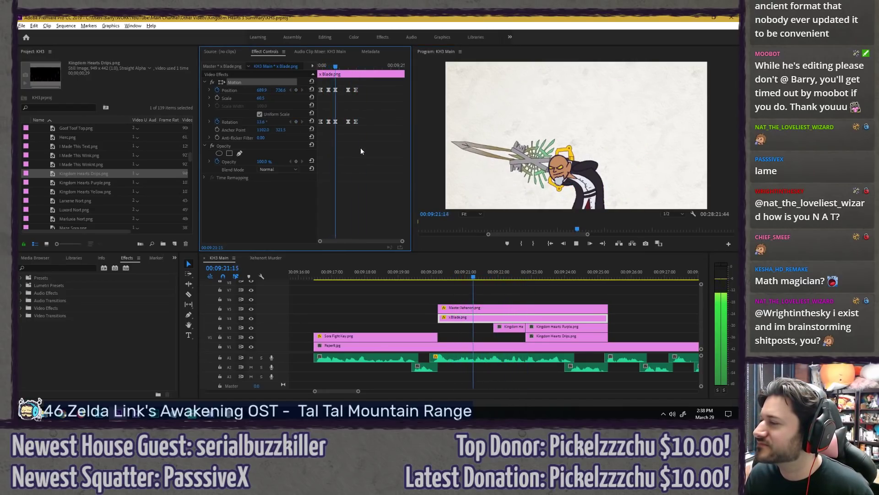
{"action": "key", "text": "space"}
{"action": "left_click", "coordinate": [351, 65]}
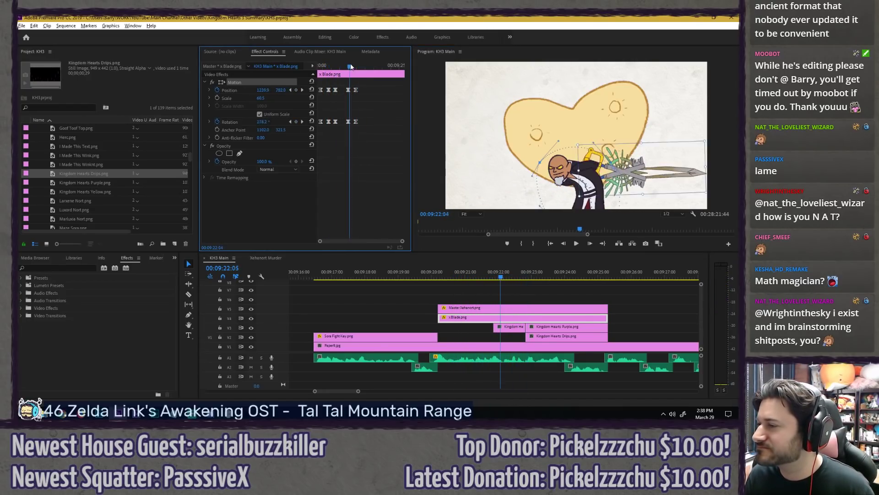
{"action": "left_click_drag", "start_coordinate": [350, 66], "coordinate": [358, 125]}
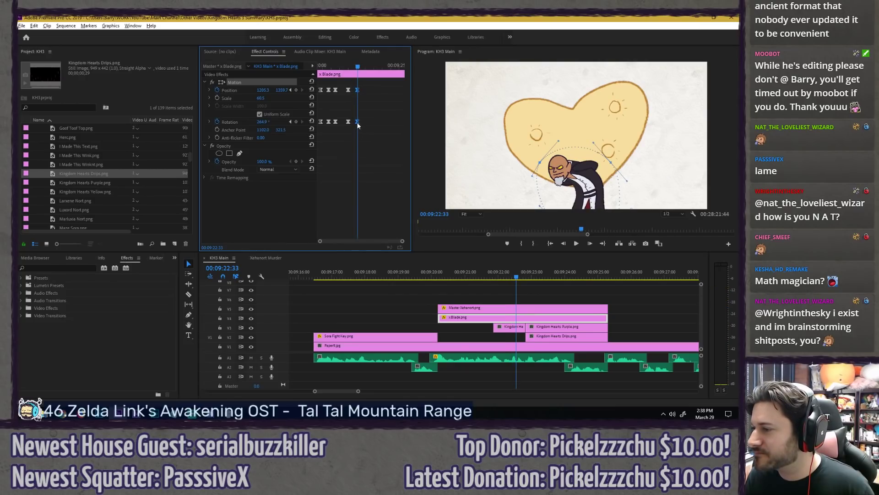
{"action": "key", "text": "space"}
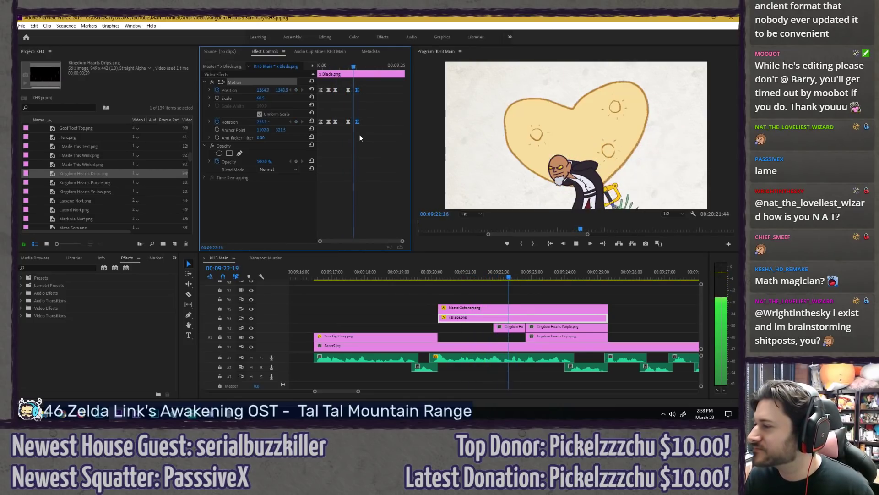
{"action": "left_click", "coordinate": [348, 142]}
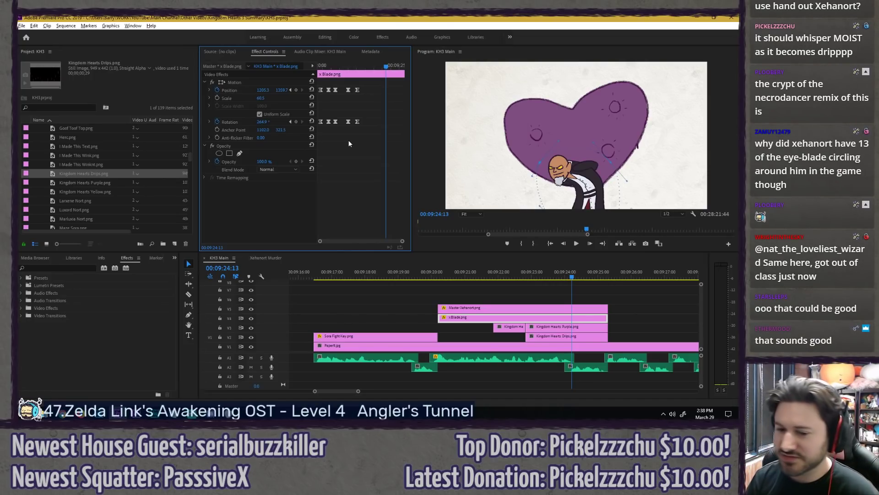
Step: Undo the last keyframe edits, replay the revised swing, and select the yellow heart clip
{"action": "key", "text": "ctrl+z"}
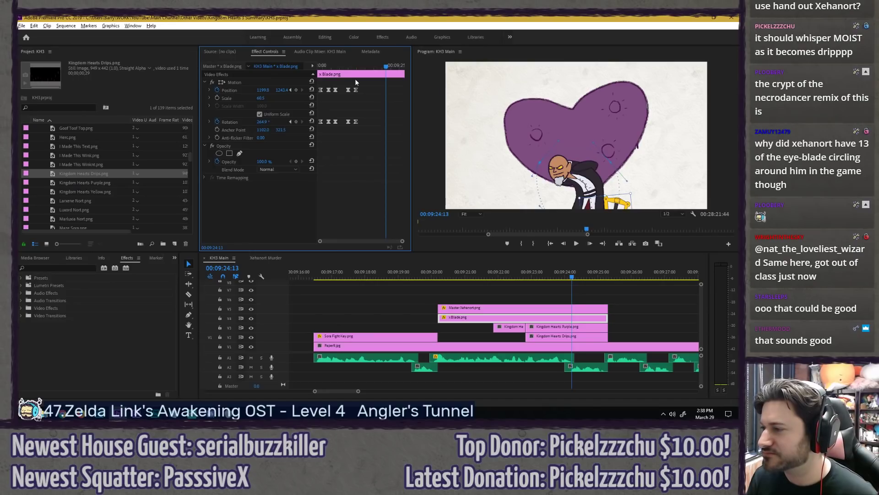
{"action": "key", "text": "ctrl+z"}
{"action": "left_click", "coordinate": [334, 63]}
{"action": "key", "text": "space"}
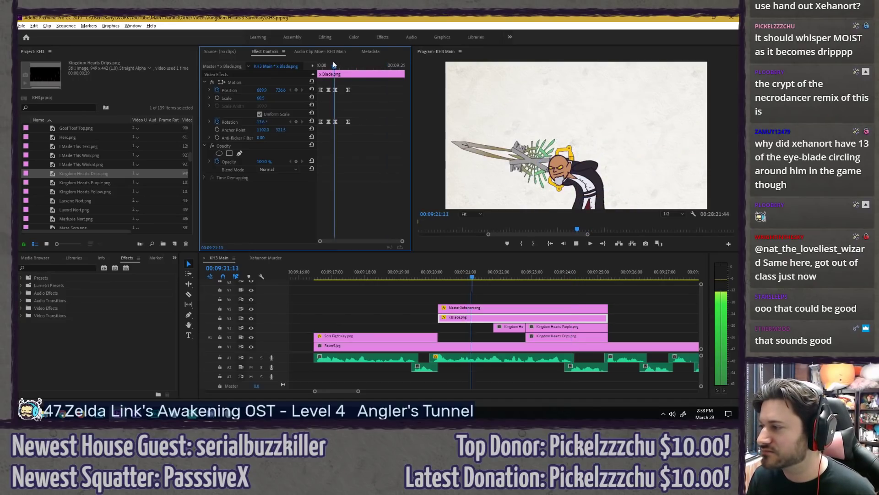
{"action": "key", "text": "space"}
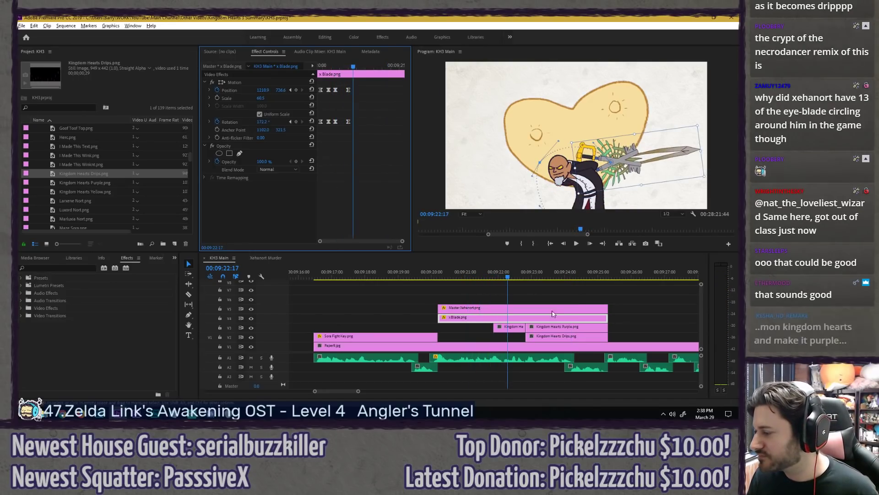
{"action": "left_click", "coordinate": [511, 326]}
{"action": "left_click", "coordinate": [273, 81]}
Step: Move the yellow heart up to Y 430 and replay the swing to check it
{"action": "left_click_drag", "start_coordinate": [283, 90], "coordinate": [233, 91]}
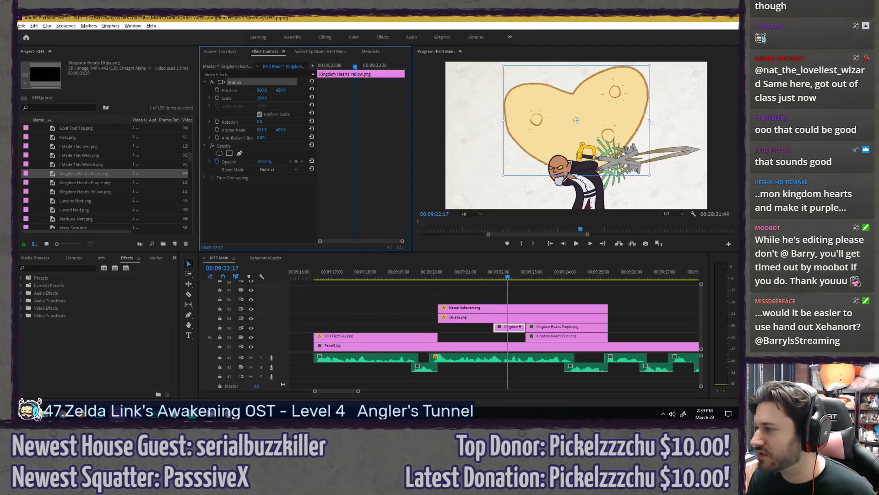
{"action": "left_click", "coordinate": [370, 147]}
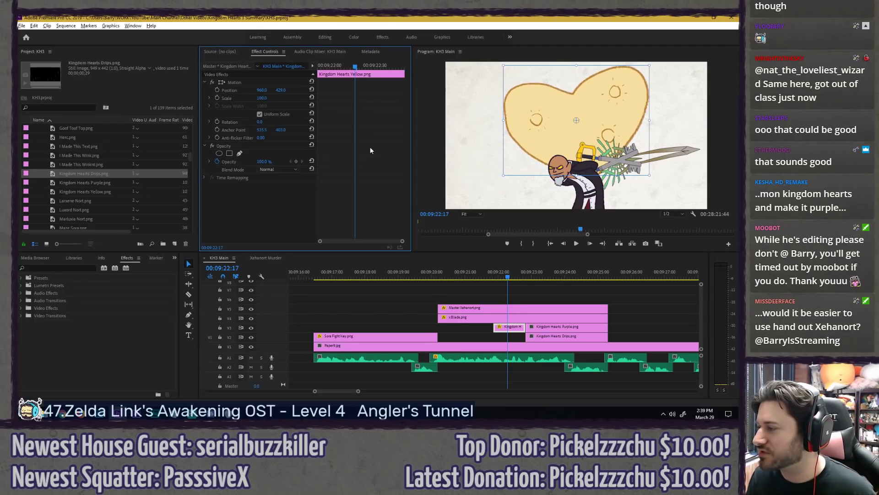
{"action": "left_click", "coordinate": [469, 291]}
{"action": "left_click", "coordinate": [451, 273]}
{"action": "key", "text": "space"}
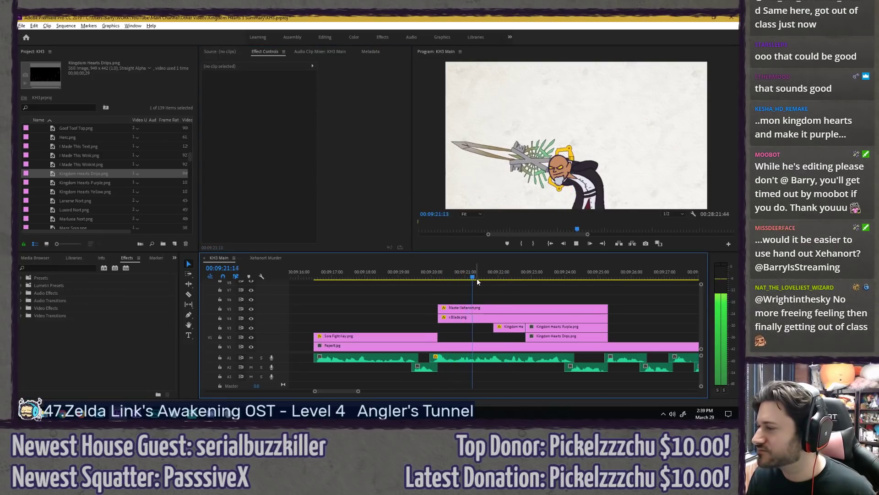
{"action": "key", "text": "space"}
{"action": "left_click", "coordinate": [489, 277]}
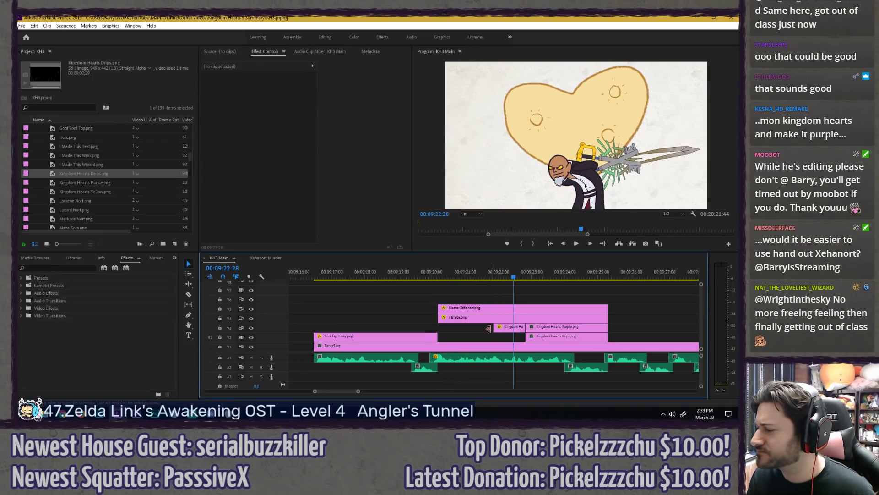
{"action": "key", "text": "space"}
{"action": "key", "text": "space"}
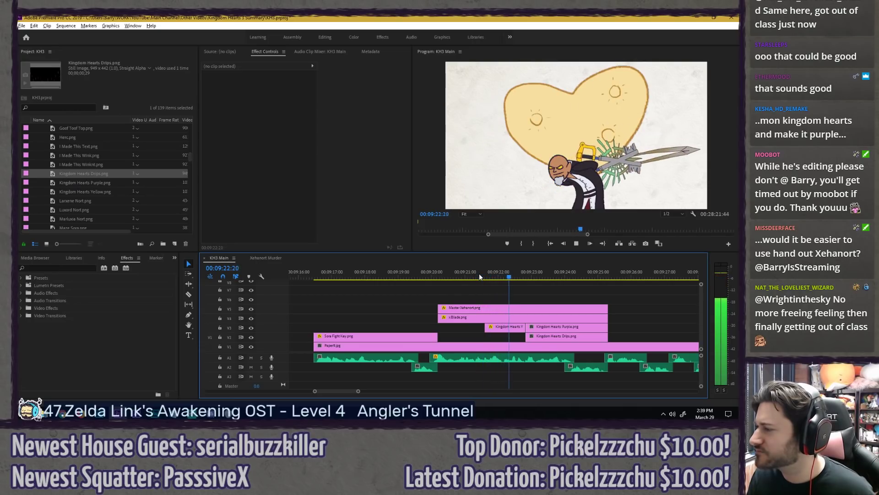
Step: Try the heart at 80% scale and Y 342, then undo the size and position changes
{"action": "mouse_move", "coordinate": [282, 90]}
{"action": "left_mouse_down"}
{"action": "mouse_move", "coordinate": [181, 90]}
{"action": "mouse_move", "coordinate": [285, 97]}
{"action": "left_mouse_up"}
{"action": "left_click", "coordinate": [265, 97]}
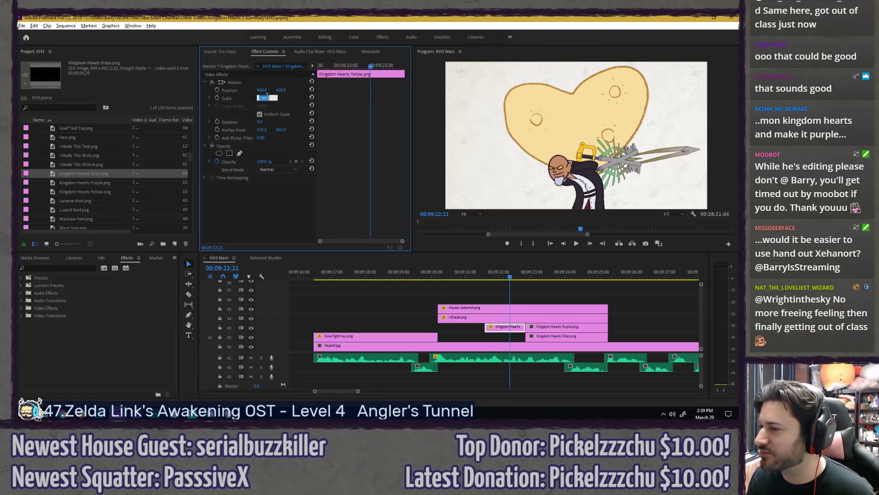
{"action": "type", "text": "80"}
{"action": "key", "text": "Return"}
{"action": "left_click_drag", "start_coordinate": [281, 90], "coordinate": [268, 91]}
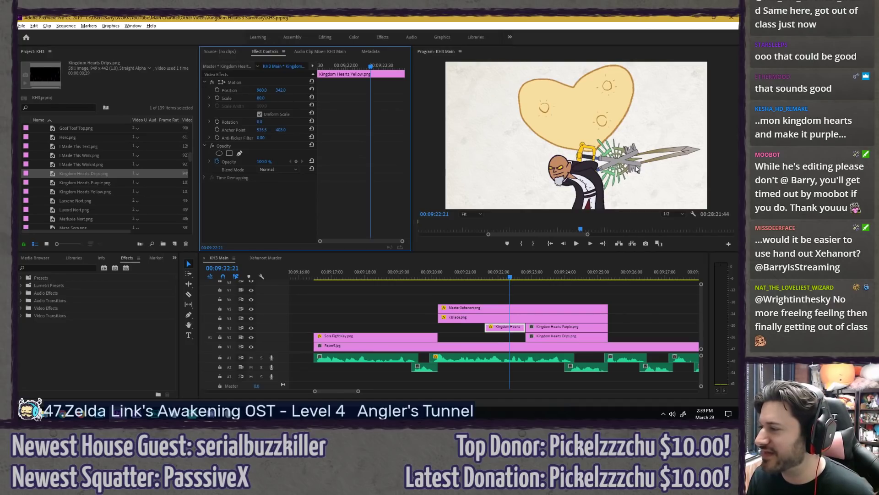
{"action": "left_click", "coordinate": [529, 291]}
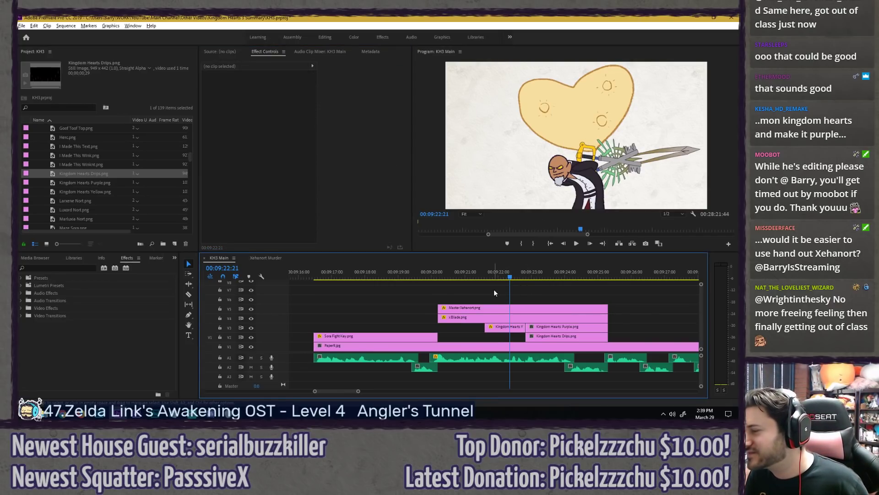
{"action": "key", "text": "ctrl+z"}
{"action": "key", "text": "ctrl+z"}
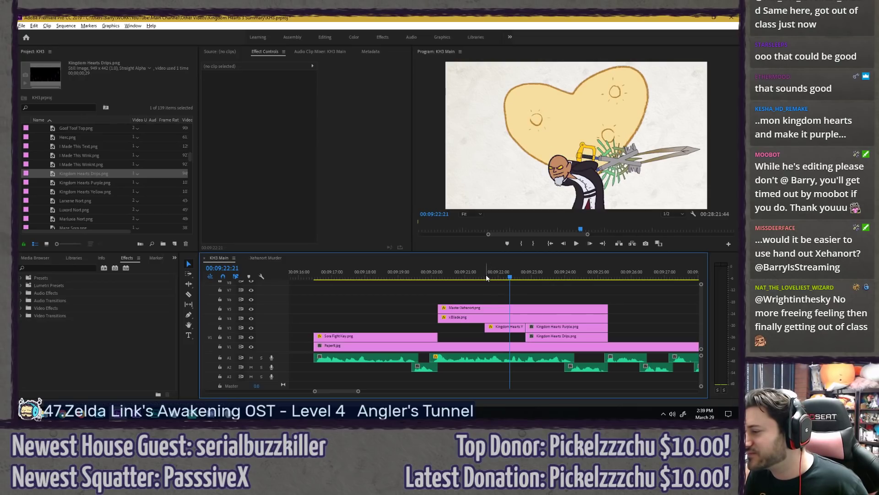
Step: Scale the Master Xehanort clip down to 50%
{"action": "left_click", "coordinate": [484, 311]}
{"action": "left_click", "coordinate": [261, 97]}
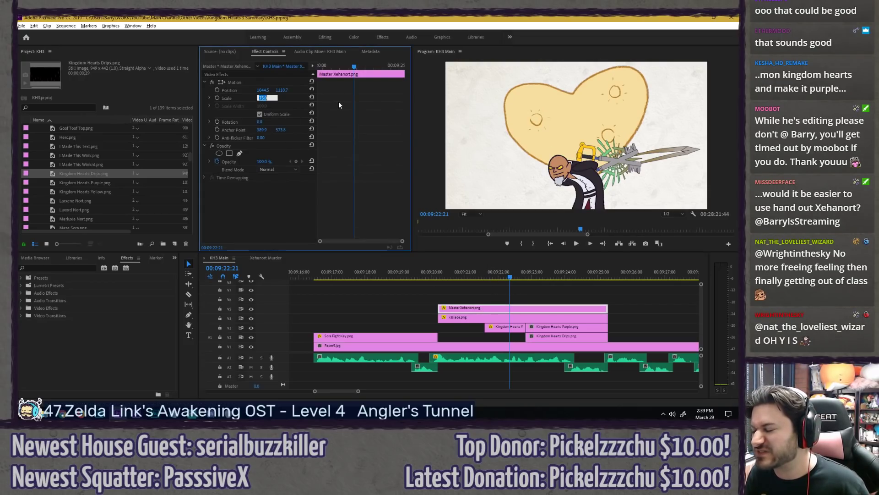
{"action": "type", "text": "50"}
{"action": "key", "text": "Return"}
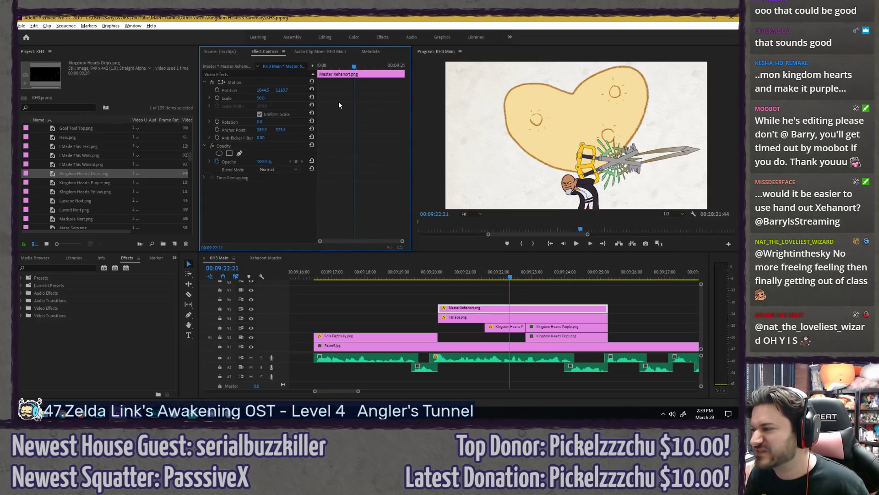
Step: Scale the X-blade to 40%, then to 35% at the swing's start, and scrub through to check
{"action": "left_click", "coordinate": [477, 317]}
{"action": "left_click", "coordinate": [264, 99]}
{"action": "type", "text": "40"}
{"action": "key", "text": "Return"}
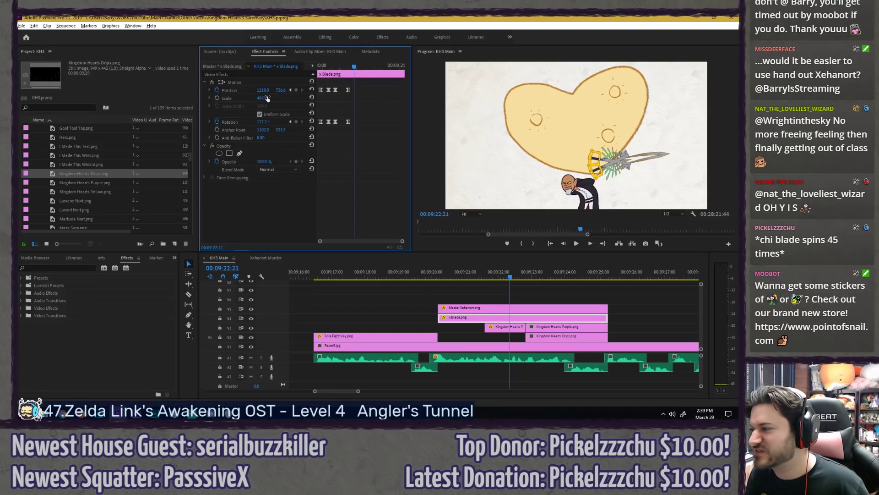
{"action": "left_click_drag", "start_coordinate": [467, 278], "coordinate": [494, 262]}
{"action": "left_click", "coordinate": [260, 98]}
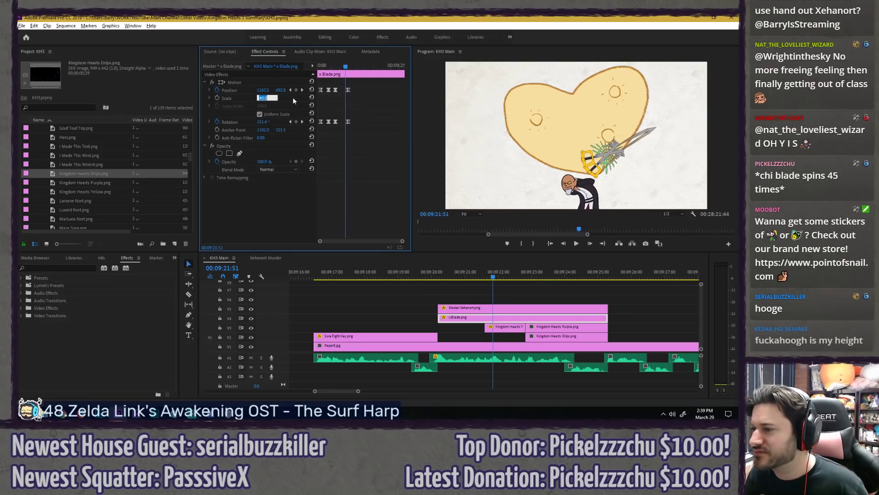
{"action": "type", "text": "35"}
{"action": "key", "text": "Return"}
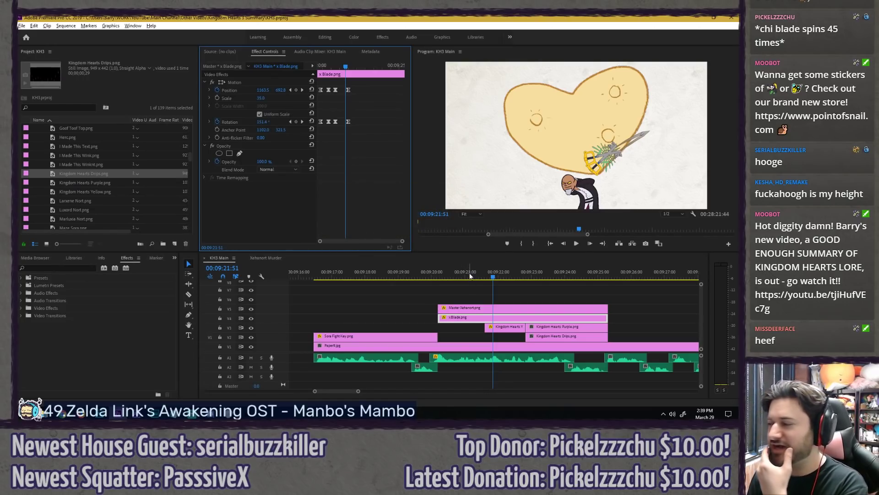
{"action": "mouse_move", "coordinate": [473, 274]}
{"action": "left_mouse_down"}
{"action": "mouse_move", "coordinate": [466, 277]}
{"action": "mouse_move", "coordinate": [488, 279]}
{"action": "left_mouse_up"}
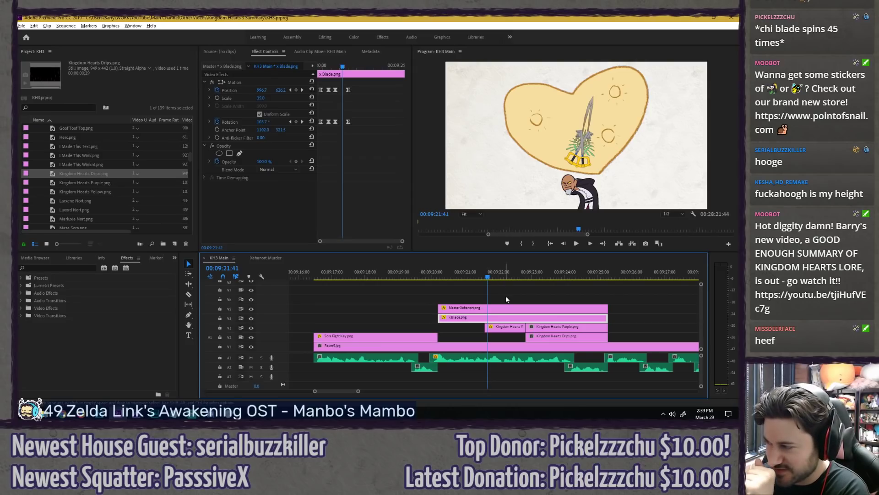
{"action": "scroll", "coordinate": [504, 293], "scroll_direction": "up", "scroll_amount": 4}
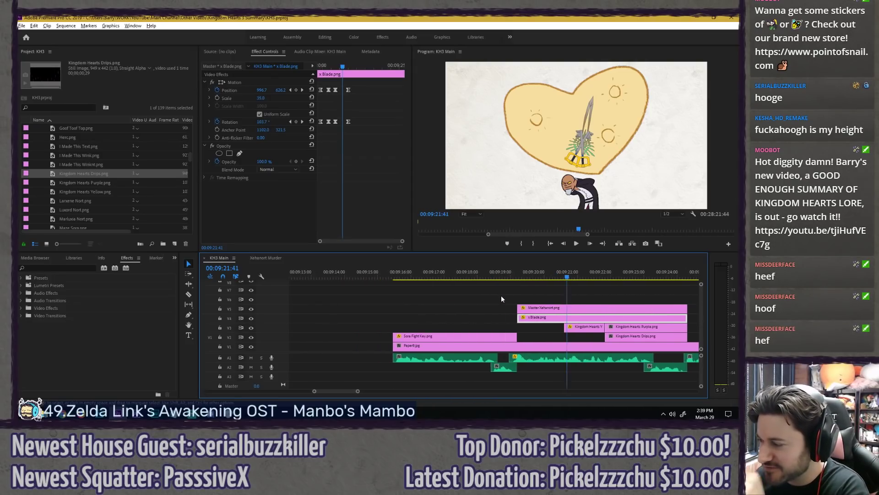
{"action": "key", "text": "space"}
{"action": "key", "text": "minus"}
{"action": "left_click", "coordinate": [408, 278]}
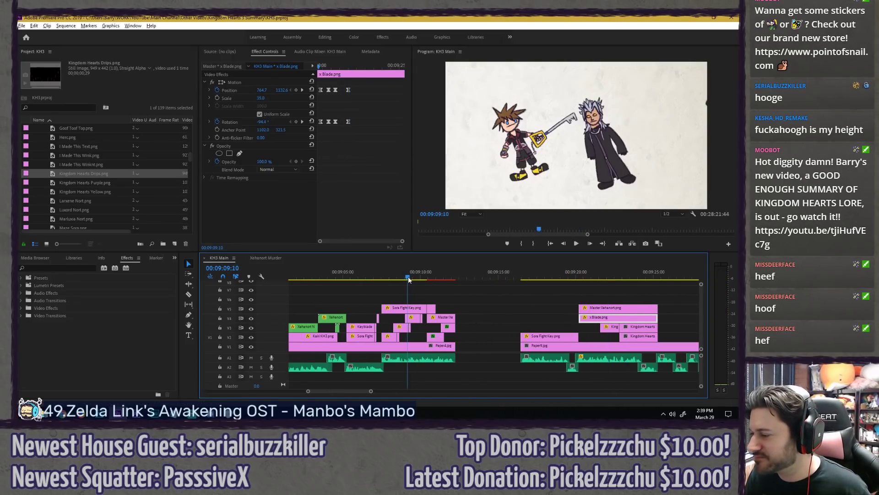
{"action": "left_click_drag", "start_coordinate": [409, 278], "coordinate": [324, 278]}
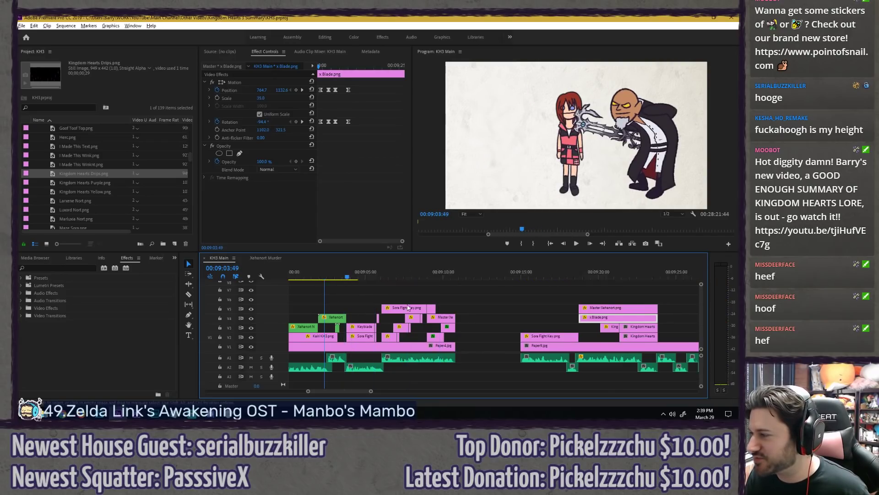
{"action": "scroll", "coordinate": [424, 285], "scroll_direction": "up", "scroll_amount": 3}
{"action": "left_click_drag", "start_coordinate": [404, 278], "coordinate": [391, 278]}
{"action": "left_click", "coordinate": [409, 286]}
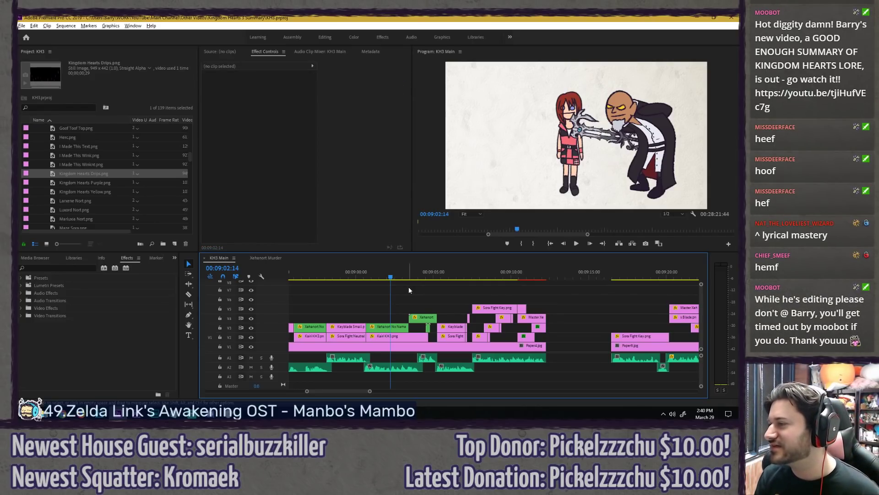
{"action": "left_click", "coordinate": [392, 277]}
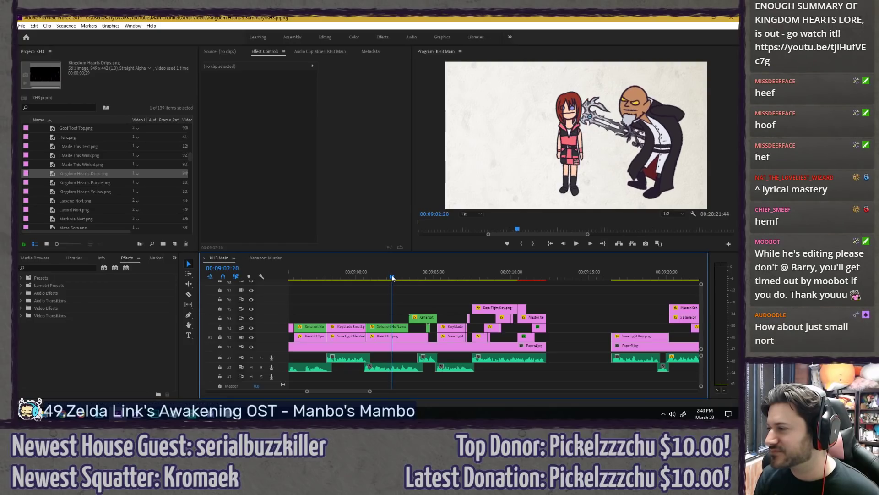
{"action": "mouse_move", "coordinate": [392, 278]}
{"action": "left_mouse_down"}
{"action": "mouse_move", "coordinate": [380, 278]}
{"action": "mouse_move", "coordinate": [395, 278]}
{"action": "left_mouse_up"}
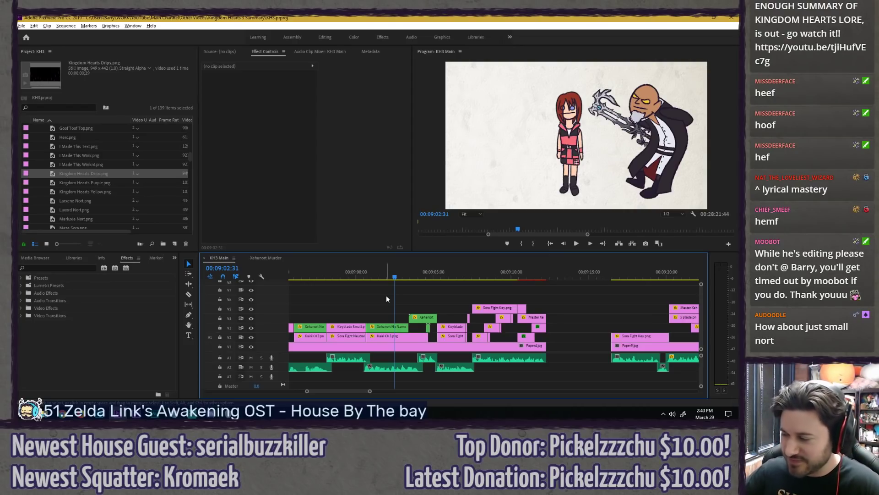
{"action": "key", "text": "space"}
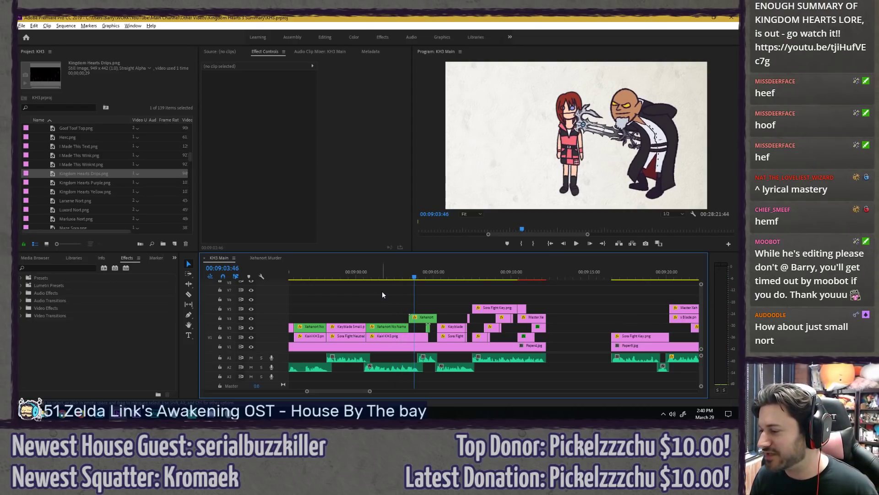
{"action": "key", "text": "space"}
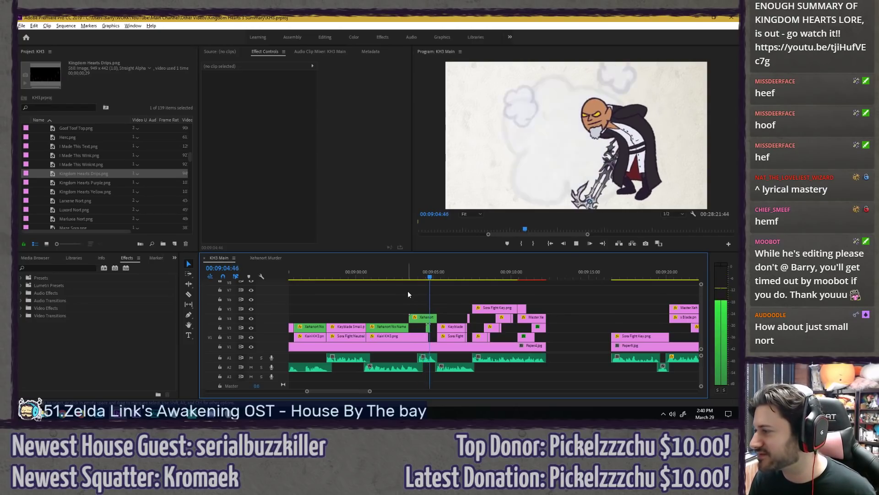
{"action": "key", "text": "space"}
{"action": "scroll", "coordinate": [412, 288], "scroll_direction": "down", "scroll_amount": 2}
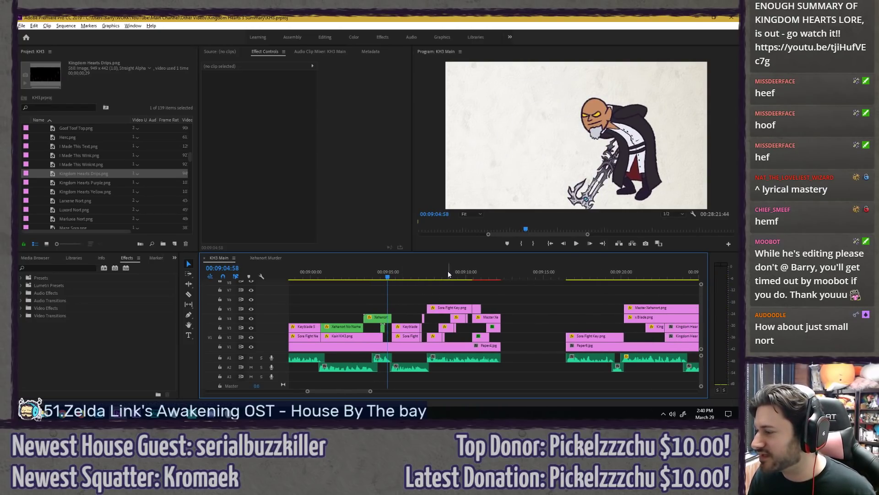
{"action": "left_click_drag", "start_coordinate": [448, 274], "coordinate": [575, 276]}
{"action": "scroll", "coordinate": [518, 290], "scroll_direction": "down", "scroll_amount": 3}
{"action": "scroll", "coordinate": [528, 295], "scroll_direction": "down", "scroll_amount": 1}
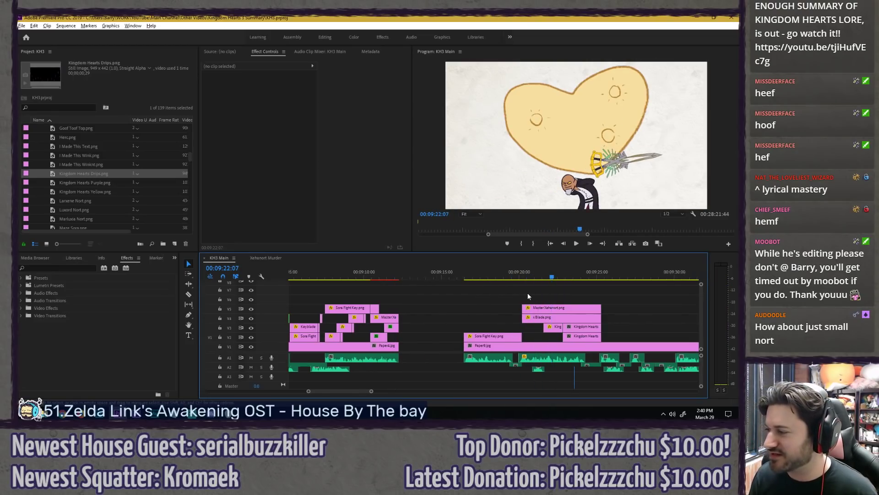
{"action": "scroll", "coordinate": [528, 293], "scroll_direction": "down", "scroll_amount": 2}
{"action": "scroll", "coordinate": [452, 289], "scroll_direction": "down", "scroll_amount": 2}
{"action": "left_click", "coordinate": [414, 276]}
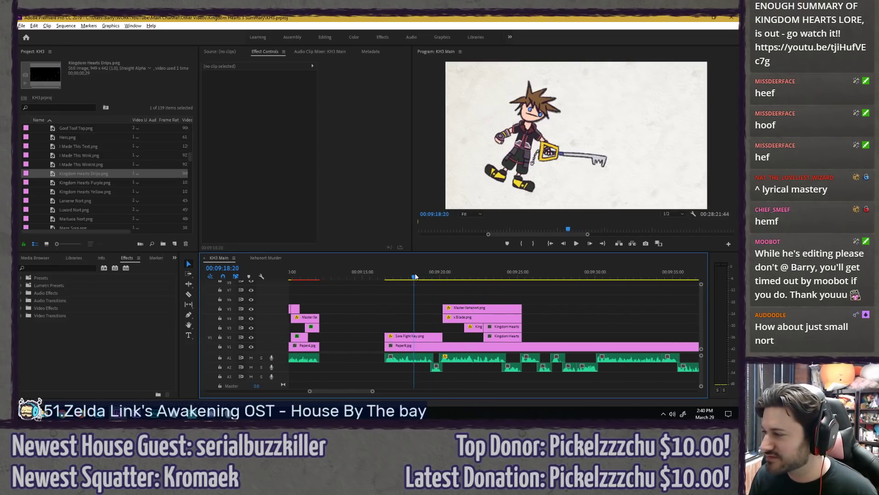
{"action": "key", "text": "space"}
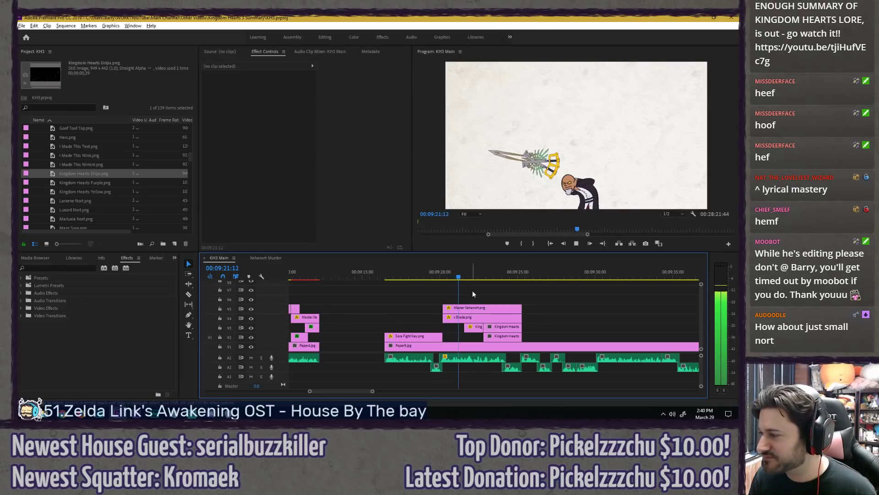
{"action": "key", "text": "space"}
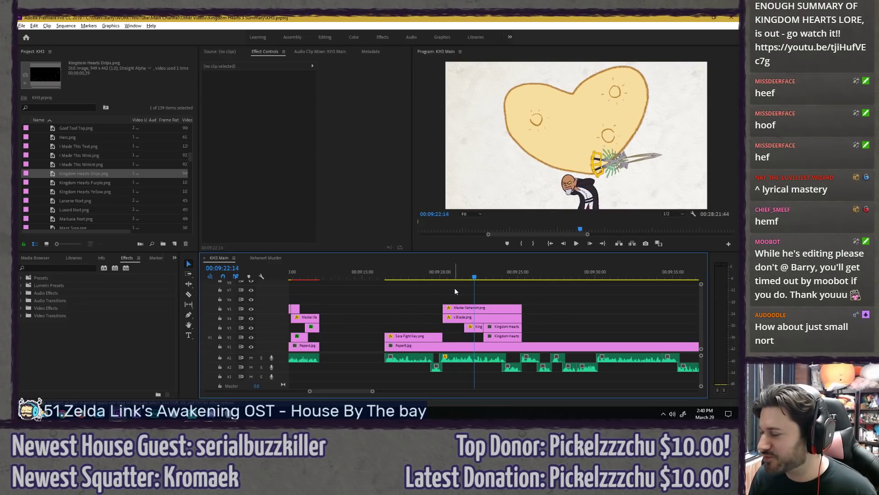
{"action": "scroll", "coordinate": [439, 289], "scroll_direction": "up", "scroll_amount": 2}
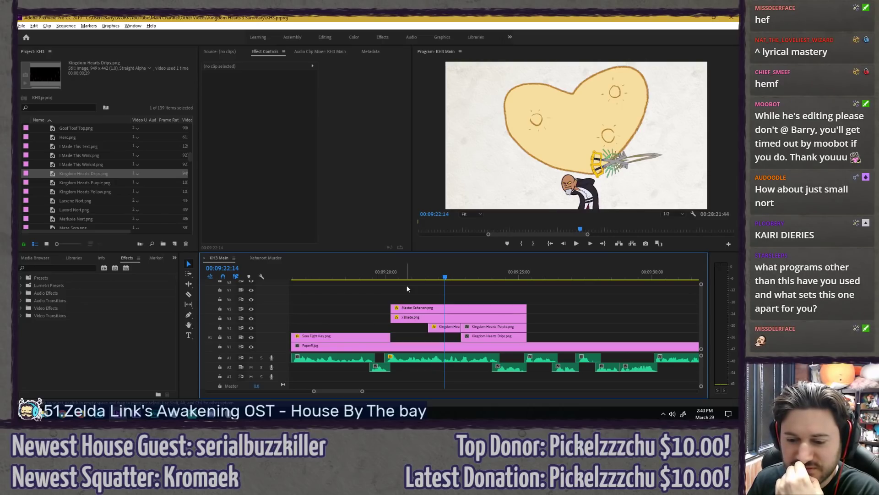
{"action": "scroll", "coordinate": [407, 287], "scroll_direction": "down", "scroll_amount": 1}
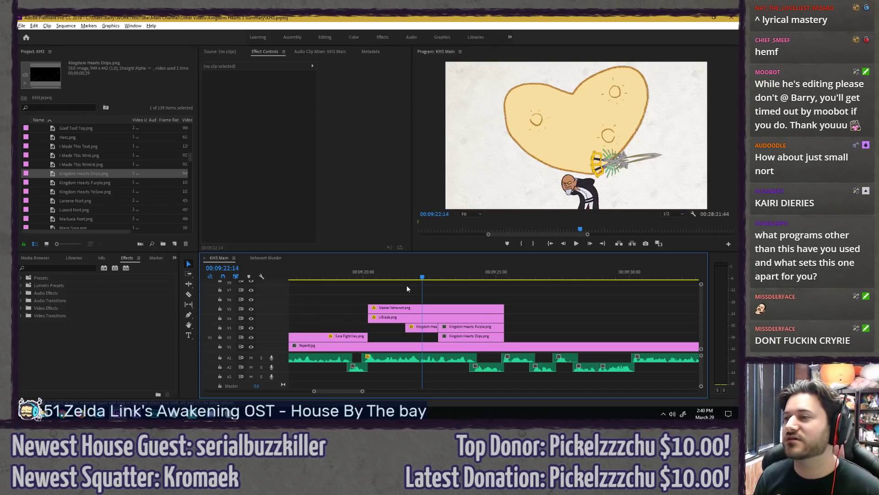
{"action": "scroll", "coordinate": [407, 286], "scroll_direction": "down", "scroll_amount": 2}
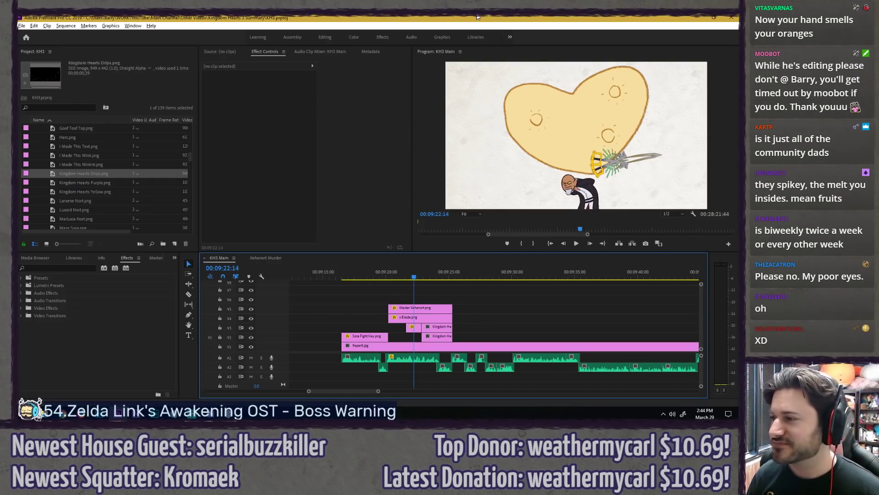
Step: Replay the heart shot and inspect the Kingdom Hearts Yellow and Purple clips
{"action": "key", "text": "space"}
{"action": "key", "text": "space"}
{"action": "left_click", "coordinate": [386, 275]}
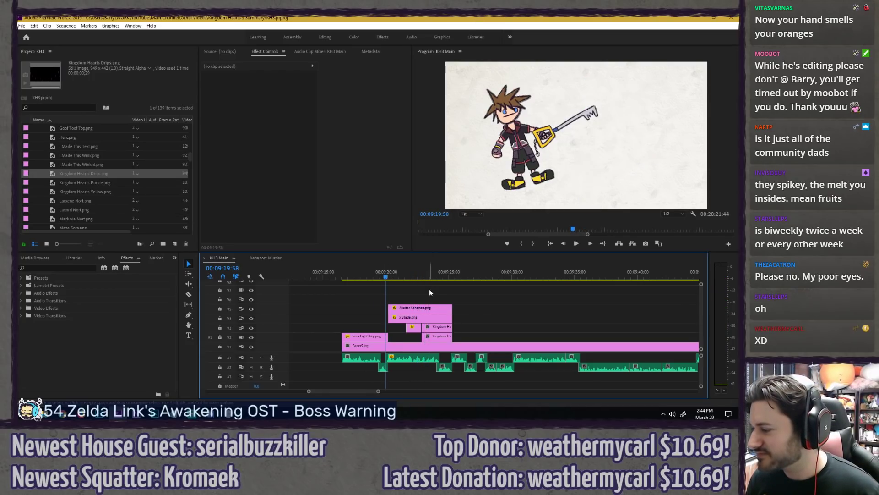
{"action": "scroll", "coordinate": [429, 288], "scroll_direction": "up", "scroll_amount": 2}
{"action": "left_click", "coordinate": [390, 273]}
{"action": "key", "text": "space"}
{"action": "key", "text": "space"}
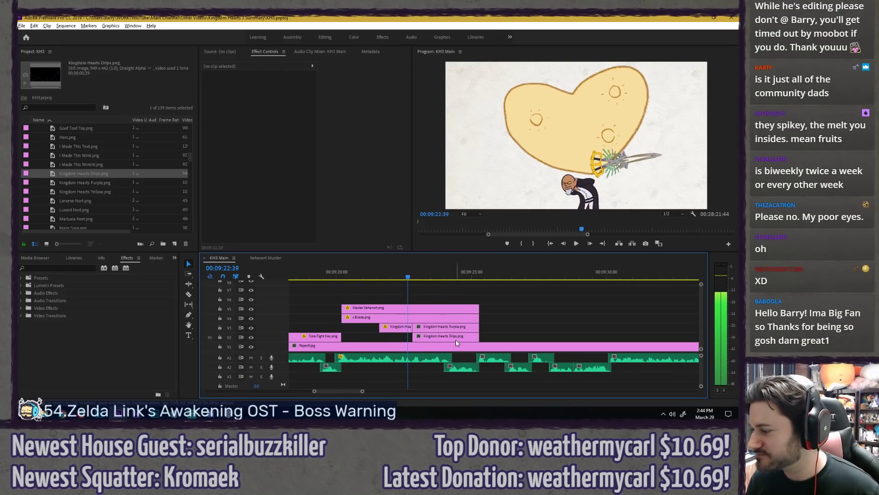
{"action": "left_click", "coordinate": [438, 329]}
{"action": "left_click", "coordinate": [396, 326]}
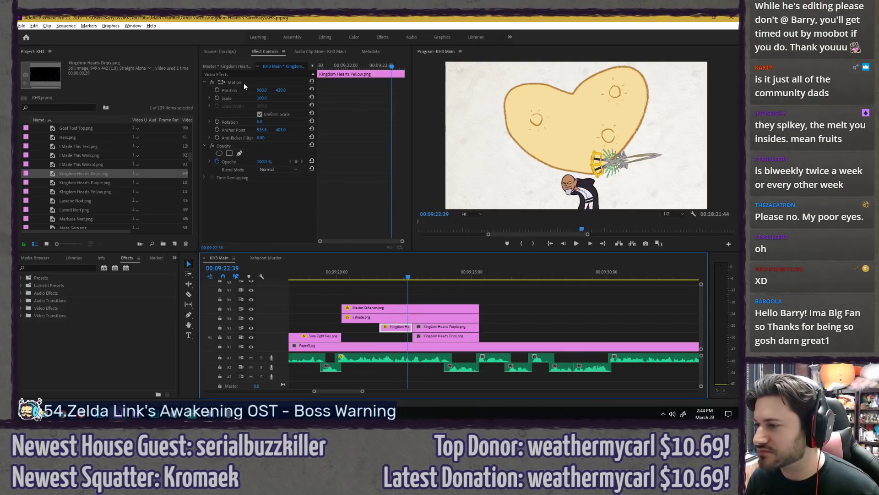
{"action": "left_click", "coordinate": [245, 83]}
{"action": "left_click", "coordinate": [432, 326]}
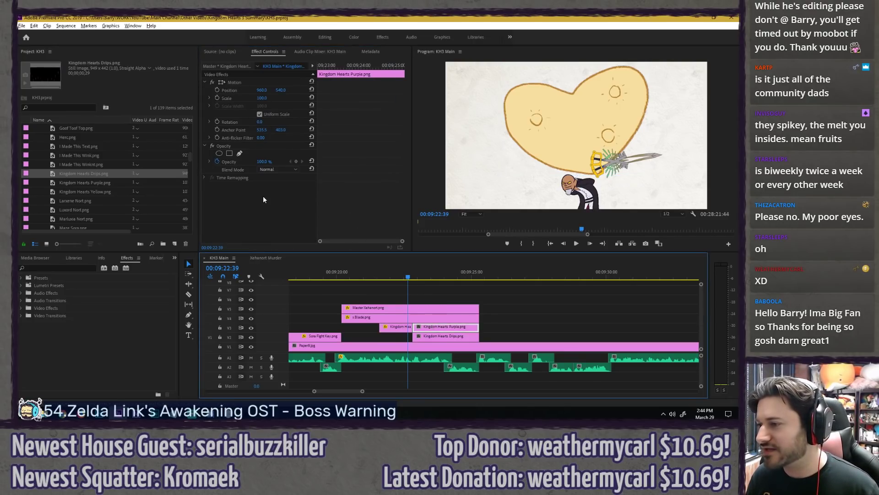
{"action": "key", "text": "space"}
{"action": "key", "text": "space"}
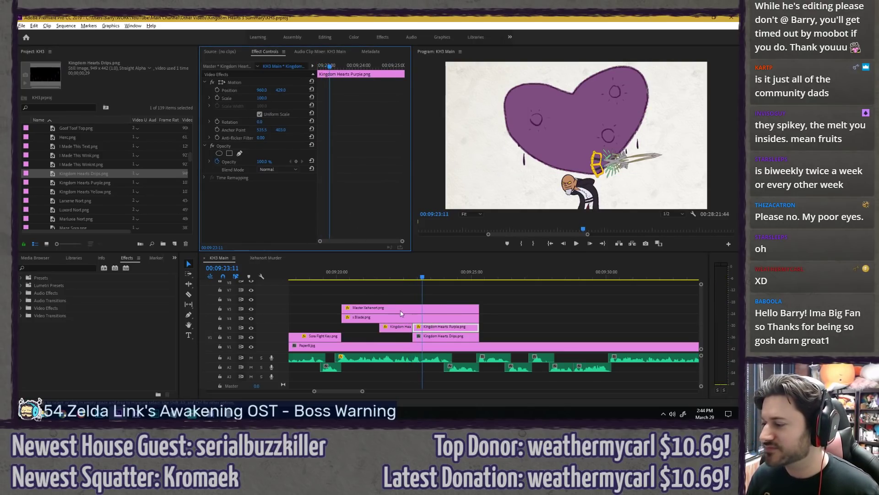
Step: Disable the Kingdom Hearts Drips clip with Shift+E and save the project
{"action": "left_click", "coordinate": [434, 336]}
{"action": "key", "text": "shift+e"}
{"action": "left_click", "coordinate": [437, 302]}
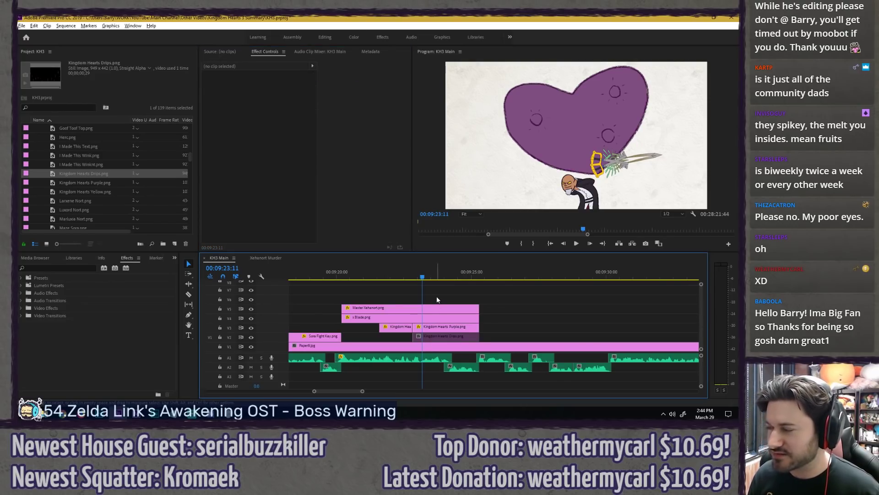
{"action": "key", "text": "ctrl+s"}
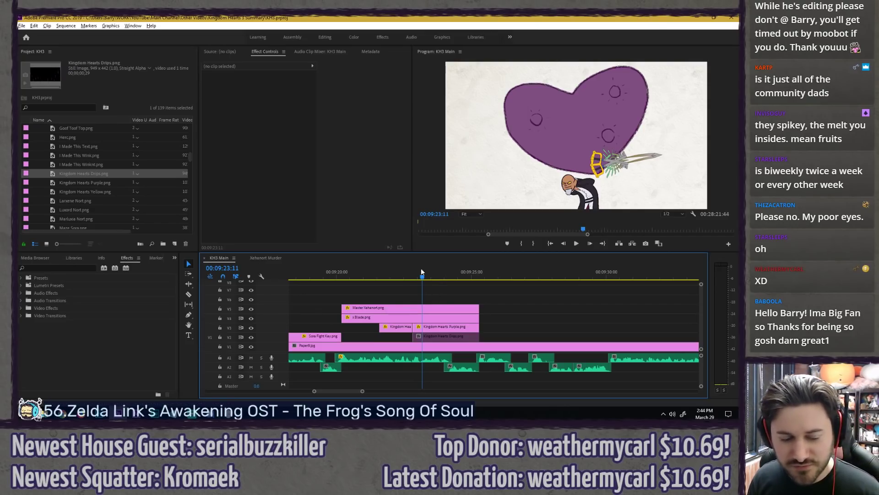
Step: Replay from the Sora shot to check the heart now plays without drips
{"action": "key", "text": "Up"}
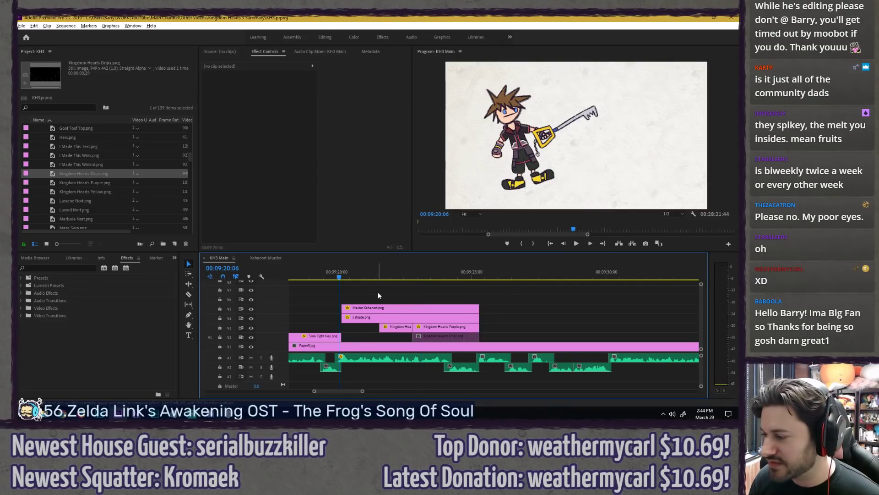
{"action": "key", "text": "space"}
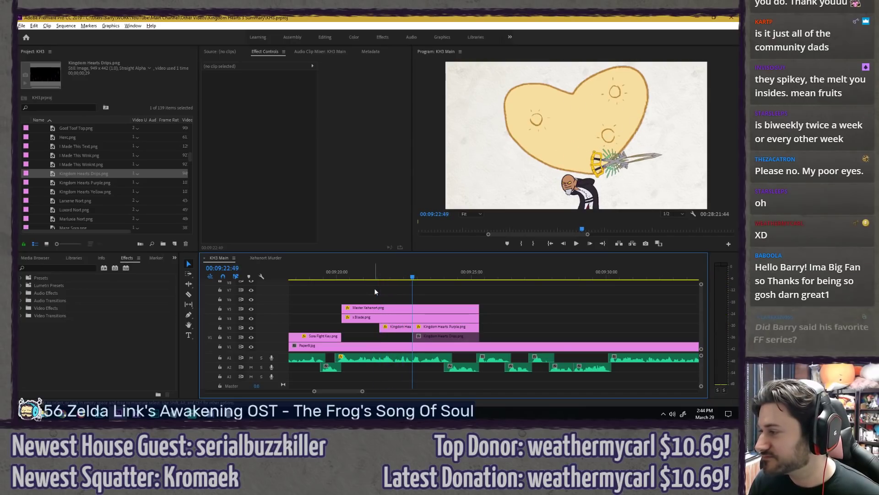
{"action": "scroll", "coordinate": [386, 286], "scroll_direction": "up", "scroll_amount": 2}
{"action": "left_click", "coordinate": [368, 276]}
{"action": "key", "text": "space"}
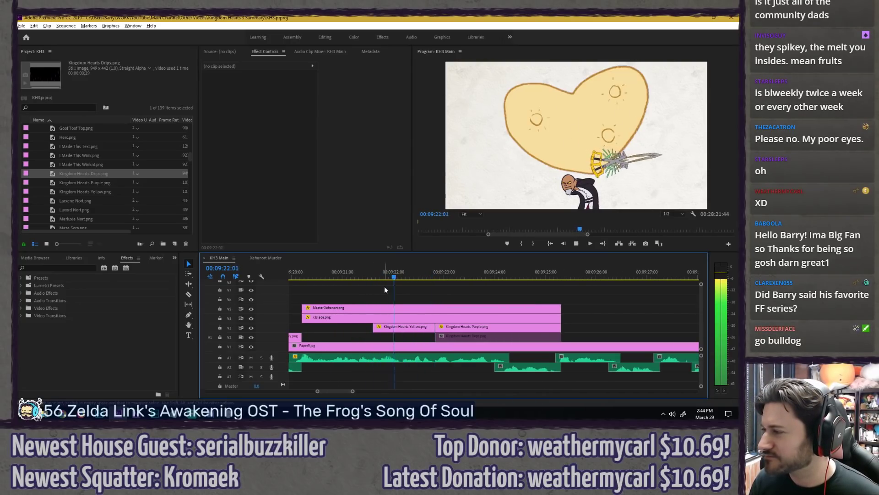
{"action": "key", "text": "space"}
Step: Select the x Blade clip with the playhead back at the yellow heart
{"action": "left_click", "coordinate": [425, 276]}
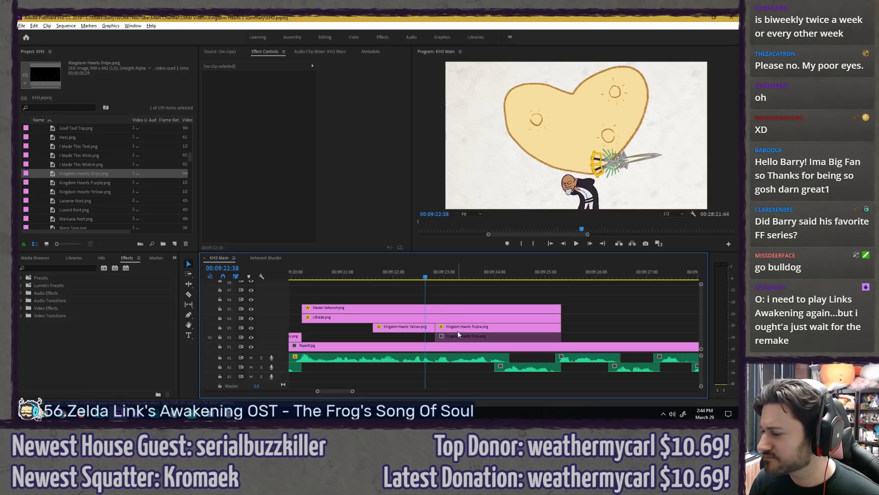
{"action": "left_click", "coordinate": [458, 330]}
{"action": "key", "text": "Down"}
{"action": "left_click", "coordinate": [416, 316]}
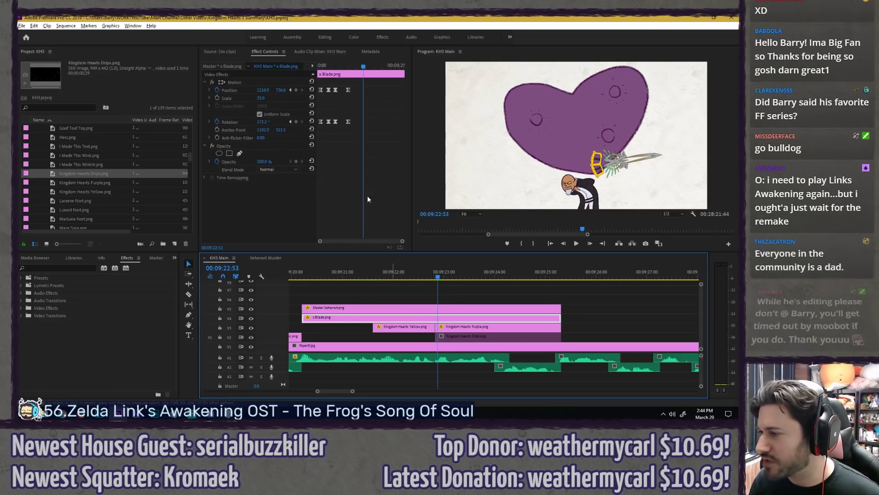
{"action": "left_click", "coordinate": [362, 185]}
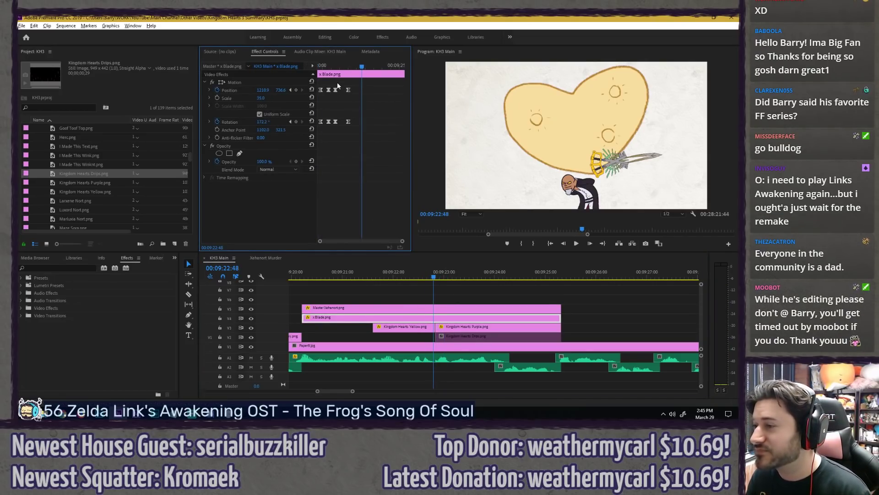
Step: Copy the earlier Position and Rotation swing keyframes and paste them at the purple-heart frame
{"action": "left_click_drag", "start_coordinate": [334, 79], "coordinate": [375, 140]}
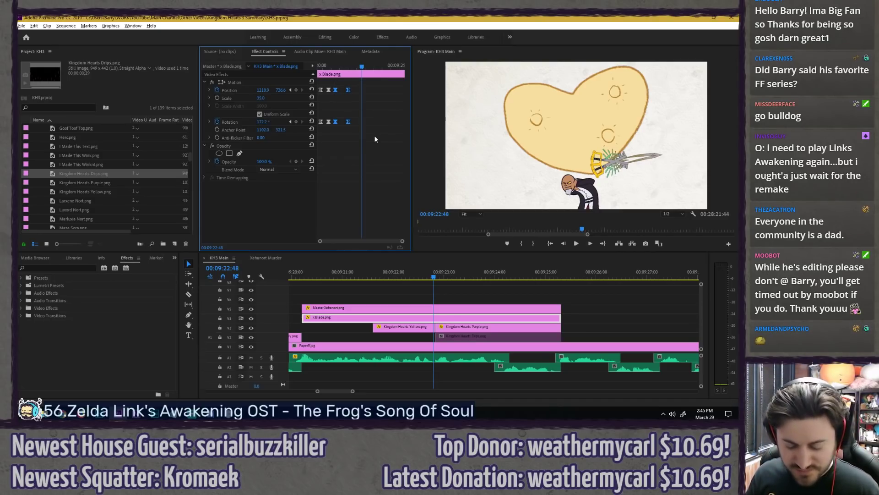
{"action": "left_click_drag", "start_coordinate": [348, 81], "coordinate": [369, 133]}
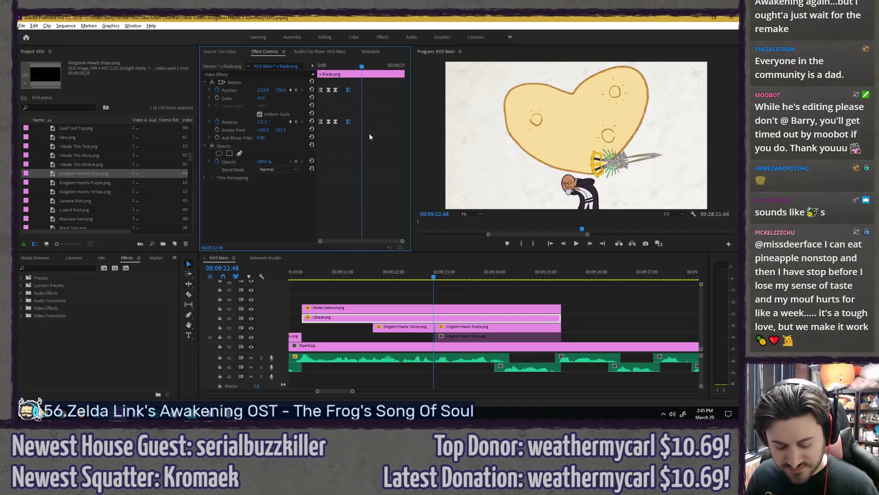
{"action": "left_click", "coordinate": [371, 66]}
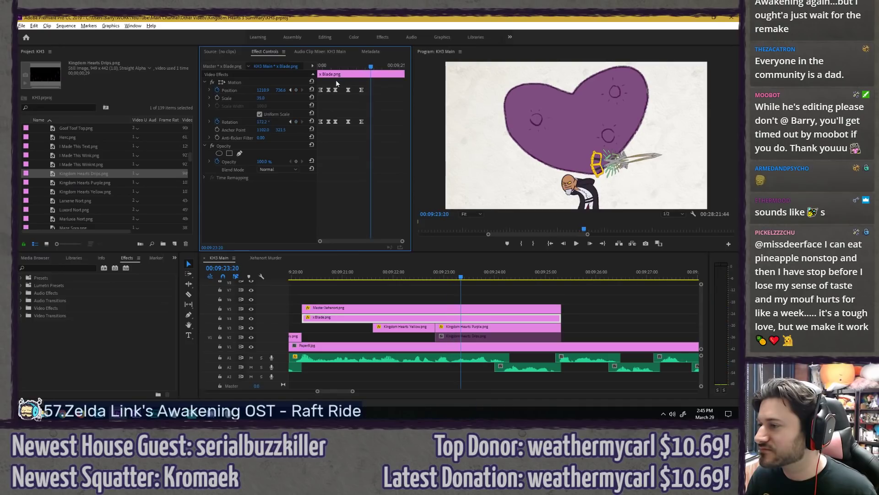
{"action": "left_click_drag", "start_coordinate": [337, 80], "coordinate": [340, 136]}
{"action": "key", "text": "ctrl+c"}
{"action": "key", "text": "ctrl+v"}
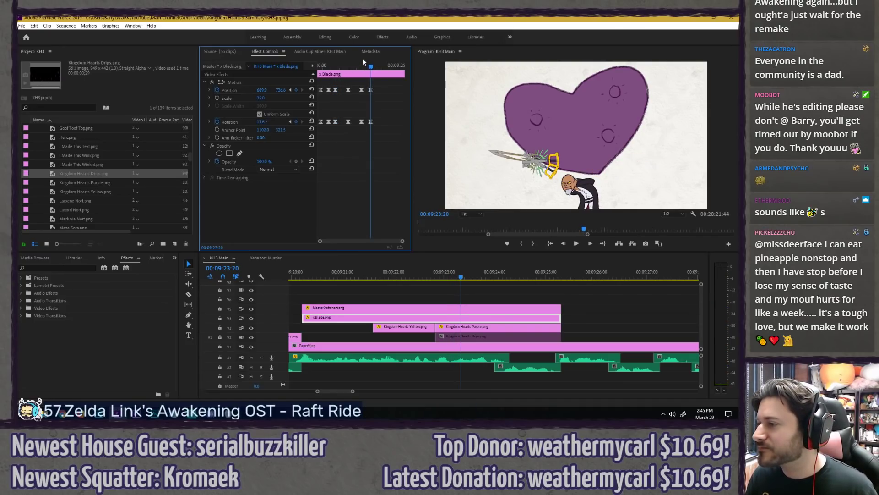
Step: Play back the extended swing and park the playhead on its start keyframe
{"action": "left_click", "coordinate": [351, 60]}
{"action": "key", "text": "space"}
{"action": "left_click", "coordinate": [339, 60]}
{"action": "key", "text": "space"}
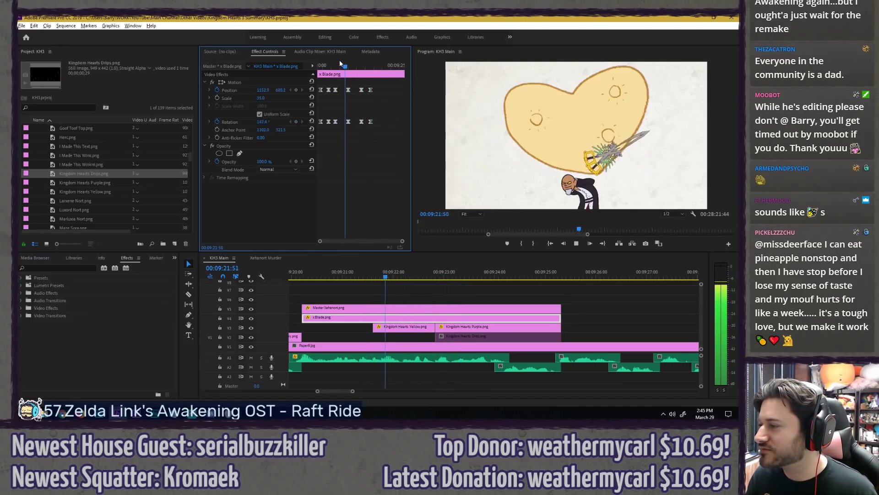
{"action": "key", "text": "space"}
{"action": "left_click_drag", "start_coordinate": [350, 66], "coordinate": [349, 67]}
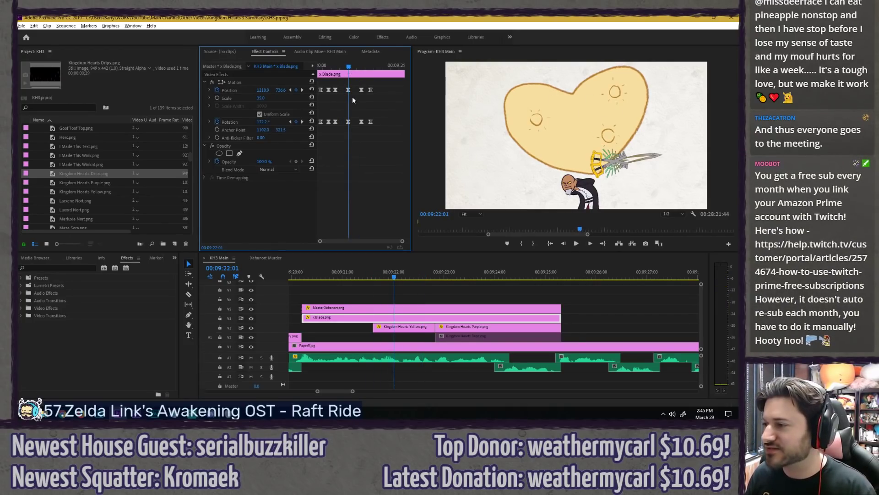
{"action": "key", "text": "Right"}
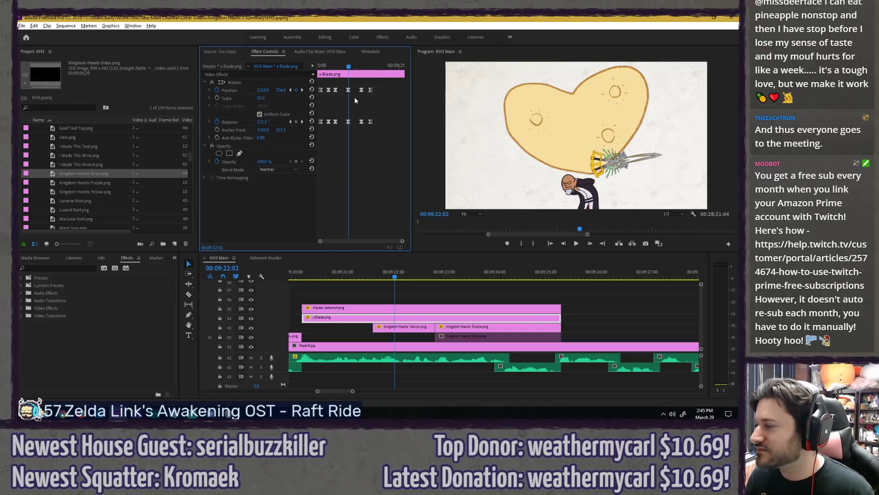
{"action": "key", "text": "space"}
{"action": "key", "text": "space"}
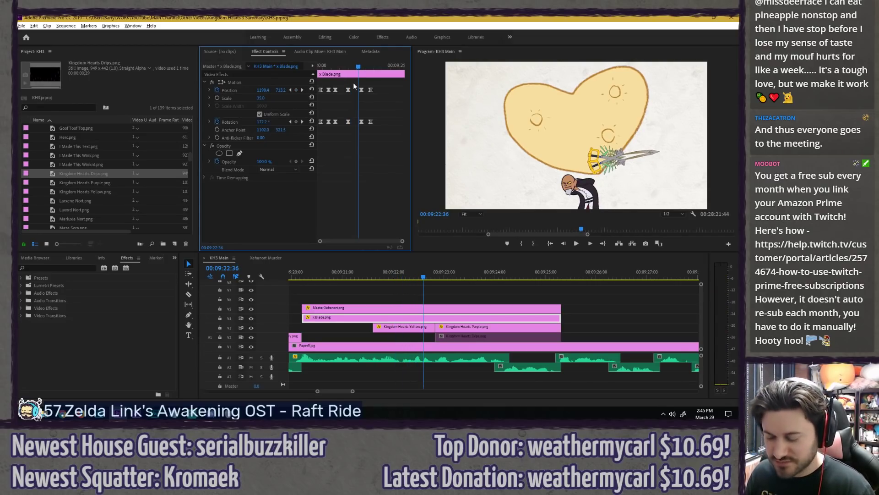
Step: Make the 22:02 swing keyframe a Hold keyframe and check the snapped swing
{"action": "key", "text": "equal"}
{"action": "key", "text": "equal"}
{"action": "key", "text": "equal"}
{"action": "left_click_drag", "start_coordinate": [350, 63], "coordinate": [292, 69]}
{"action": "key", "text": "Left"}
{"action": "key", "text": "Left"}
{"action": "key", "text": "Left"}
{"action": "key", "text": "Left"}
{"action": "key", "text": "Left"}
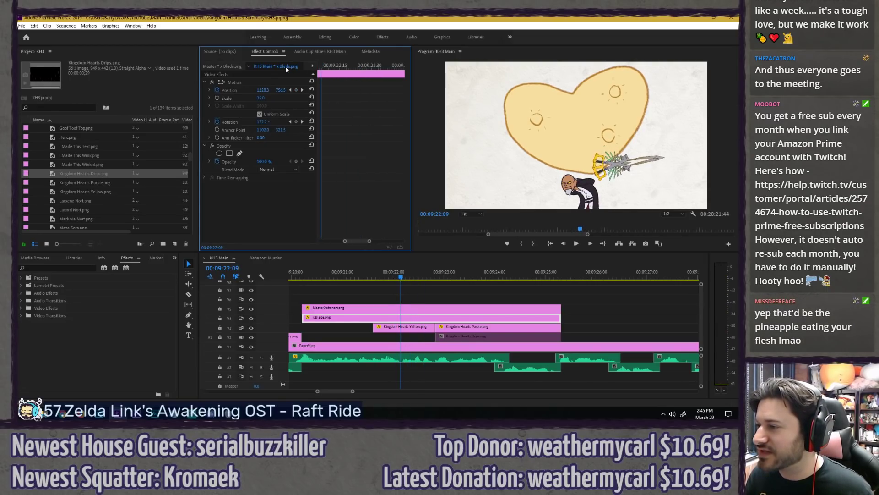
{"action": "right_click", "coordinate": [351, 89]}
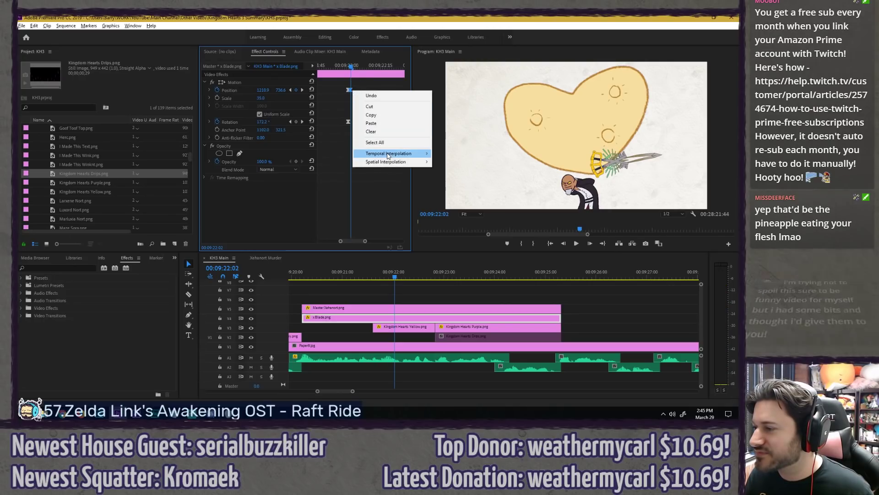
{"action": "mouse_move", "coordinate": [388, 154]}
{"action": "left_click", "coordinate": [454, 187]}
{"action": "key", "text": "space"}
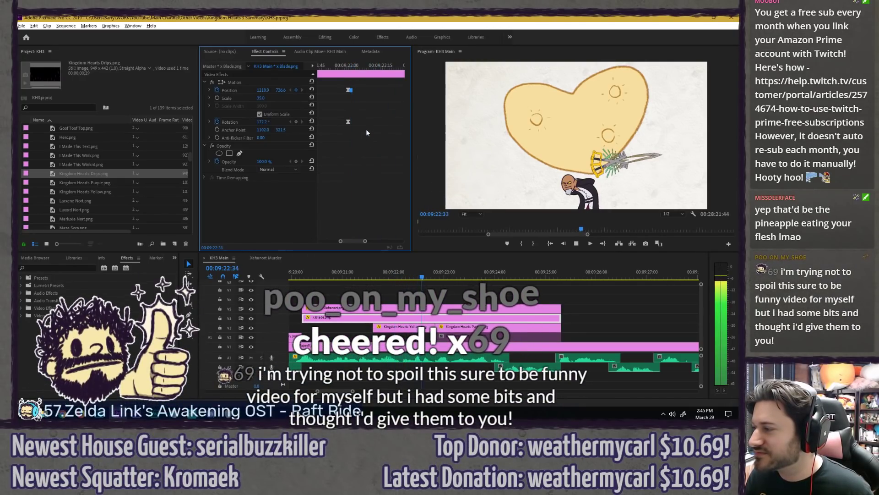
{"action": "key", "text": "space"}
Step: Slide the third swing keyframe pair onto the frame where the heart turns yellow
{"action": "left_click_drag", "start_coordinate": [354, 239], "coordinate": [360, 238]}
{"action": "key", "text": "minus"}
{"action": "key", "text": "minus"}
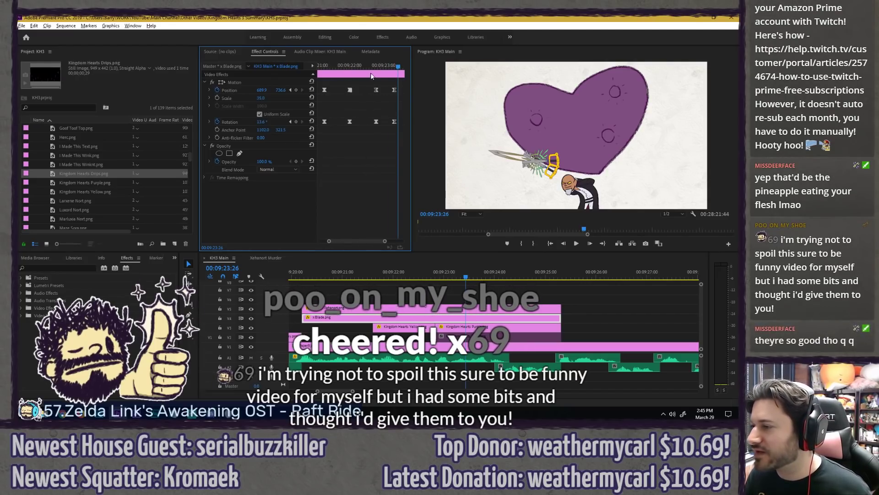
{"action": "left_click", "coordinate": [367, 65]}
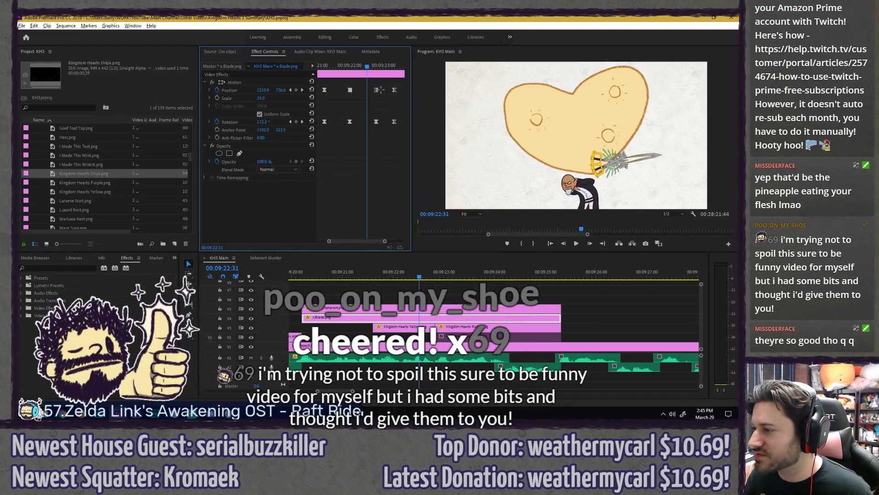
{"action": "left_click_drag", "start_coordinate": [385, 84], "coordinate": [368, 123]}
{"action": "key", "text": "Right"}
{"action": "key", "text": "Right"}
{"action": "key", "text": "Right"}
{"action": "key", "text": "space"}
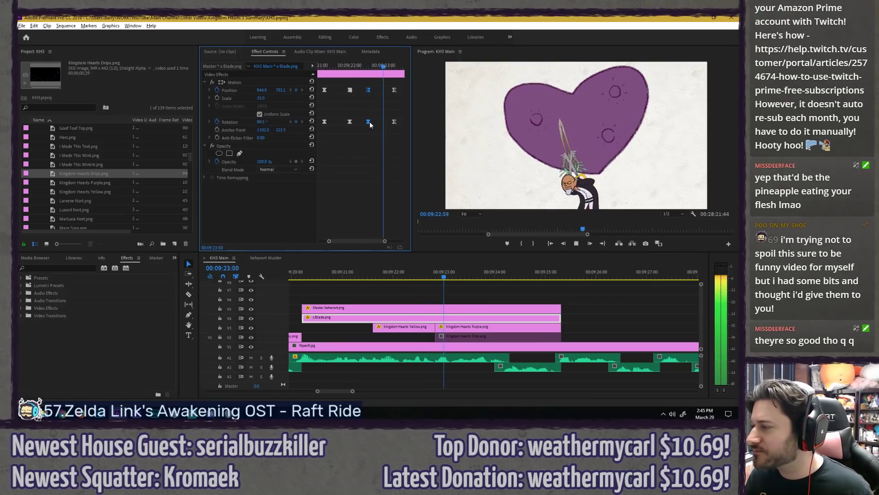
Step: Move the last column of swing keyframes onto 22:30 and replay to check timing
{"action": "left_click_drag", "start_coordinate": [399, 83], "coordinate": [393, 131]}
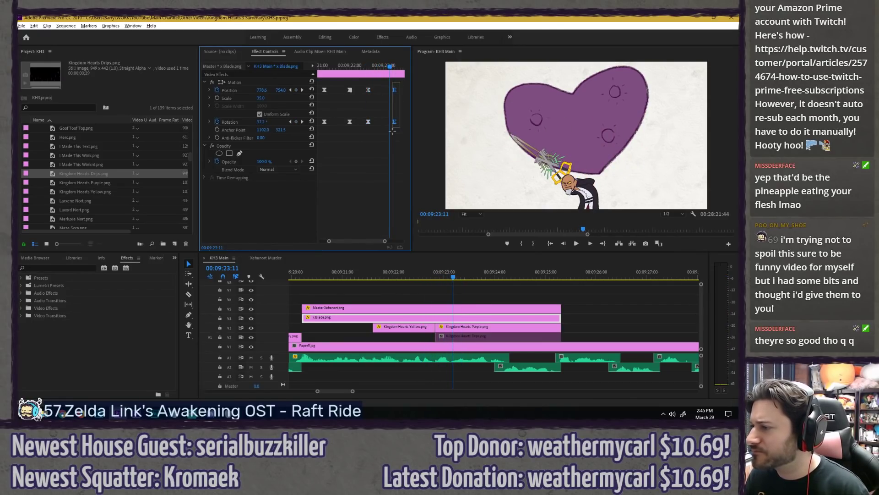
{"action": "left_click_drag", "start_coordinate": [390, 66], "coordinate": [385, 91]}
{"action": "left_click", "coordinate": [323, 66]}
{"action": "key", "text": "space"}
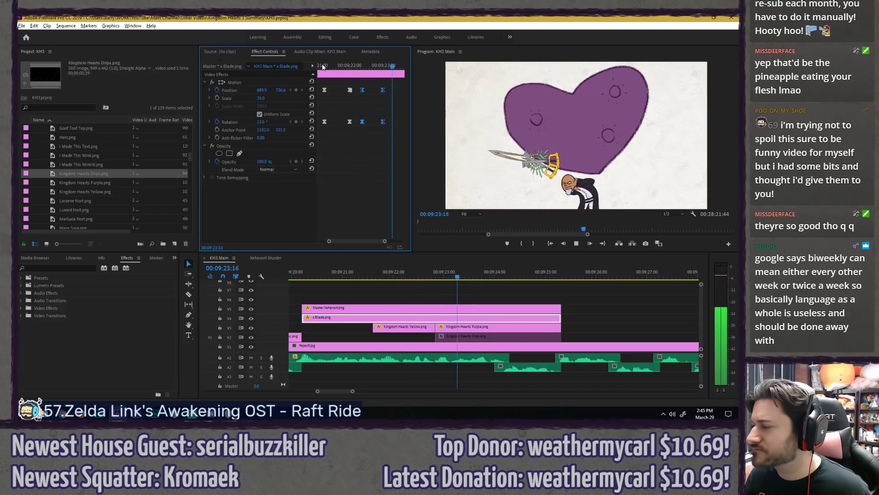
{"action": "left_click", "coordinate": [366, 66]}
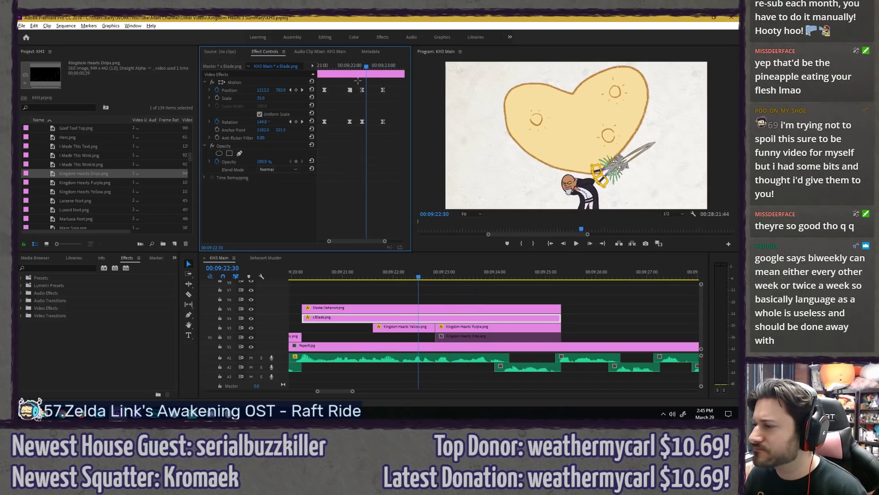
{"action": "left_click_drag", "start_coordinate": [365, 123], "coordinate": [367, 122]}
{"action": "key", "text": "space"}
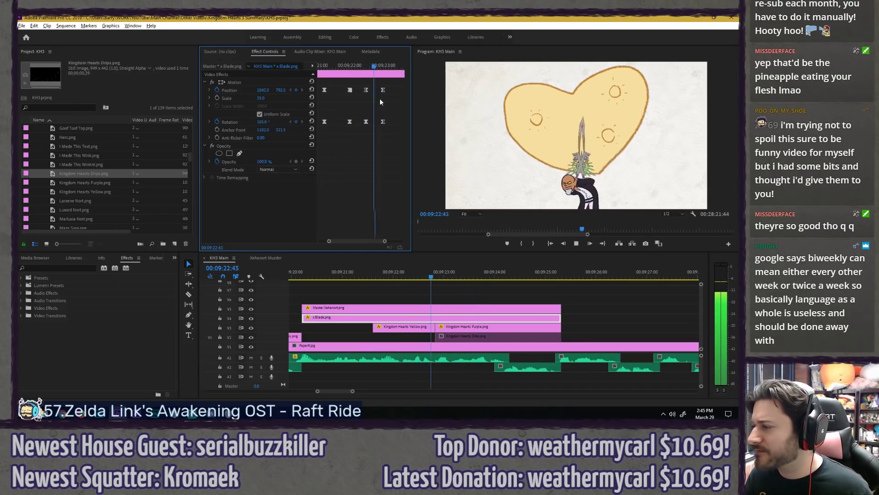
{"action": "key", "text": "space"}
Step: Set the middle and following swing keyframe sets to Ease In
{"action": "left_click_drag", "start_coordinate": [363, 79], "coordinate": [374, 124]}
{"action": "left_click", "coordinate": [369, 66]}
{"action": "right_click", "coordinate": [366, 88]}
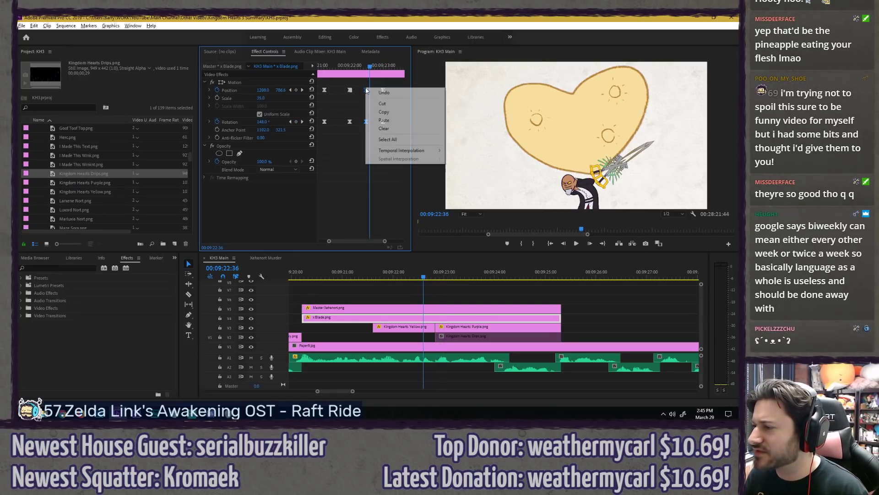
{"action": "mouse_move", "coordinate": [412, 152]}
{"action": "left_click", "coordinate": [460, 195]}
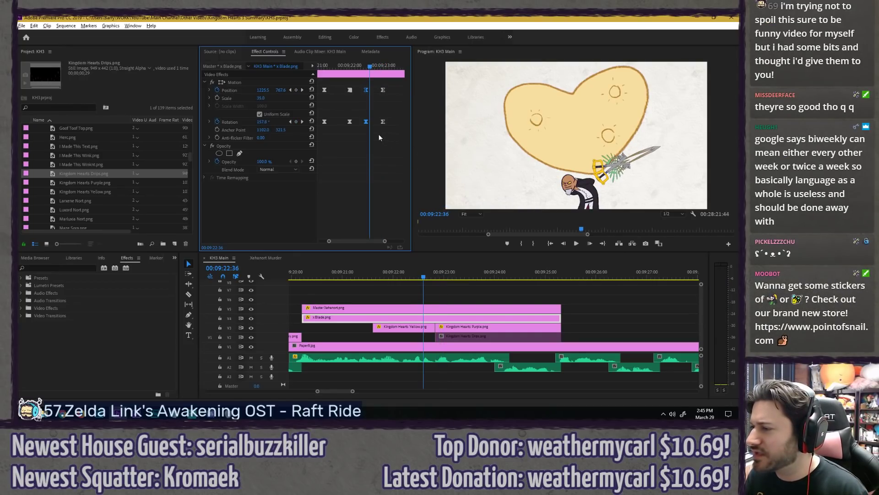
{"action": "left_click_drag", "start_coordinate": [377, 135], "coordinate": [392, 80]}
{"action": "right_click", "coordinate": [383, 90]}
{"action": "mouse_move", "coordinate": [419, 150]}
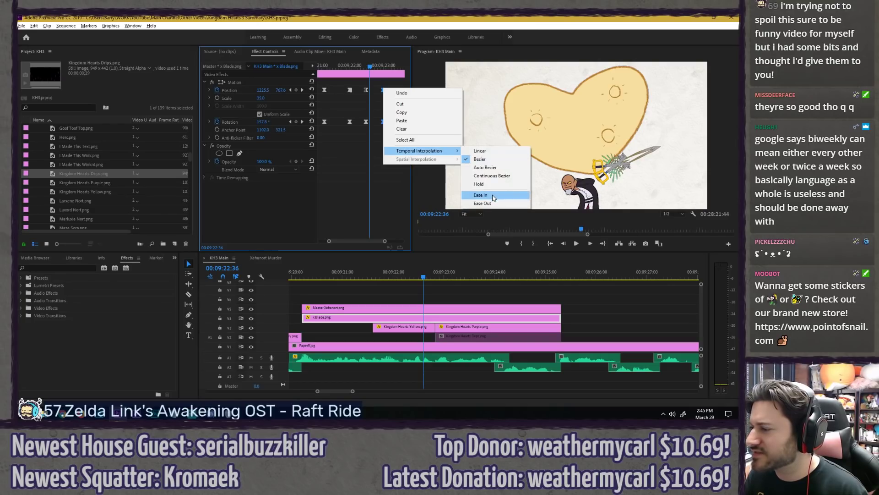
{"action": "left_click", "coordinate": [477, 196]}
Step: Replay the eased swing, show the blade's transform handles at 22:36, and maximize the preview
{"action": "left_click", "coordinate": [344, 65]}
{"action": "key", "text": "space"}
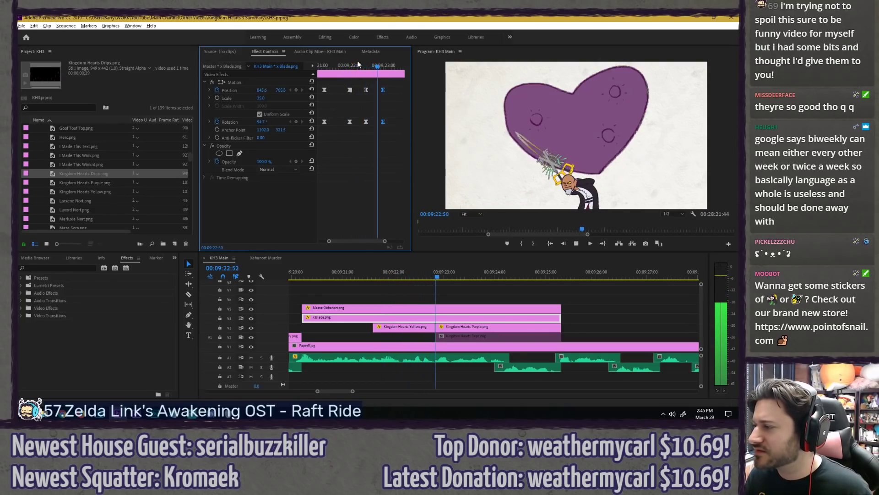
{"action": "left_click_drag", "start_coordinate": [361, 64], "coordinate": [370, 64]}
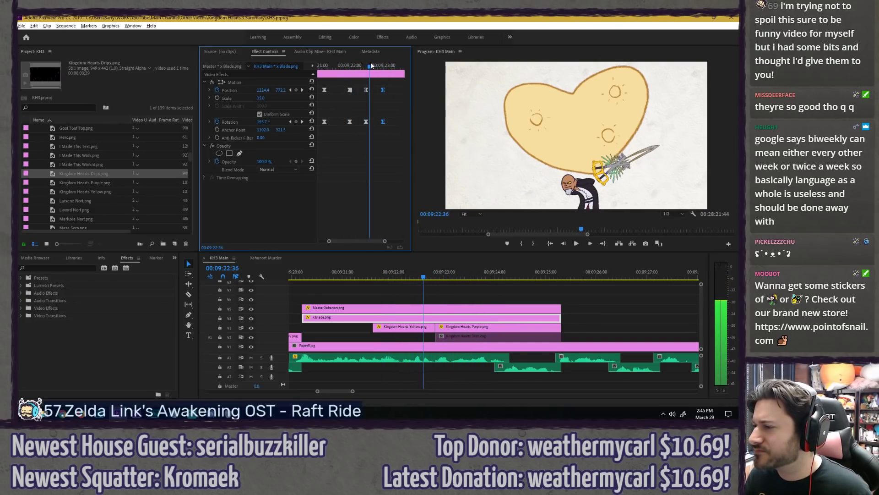
{"action": "left_click", "coordinate": [265, 82]}
{"action": "key", "text": "grave"}
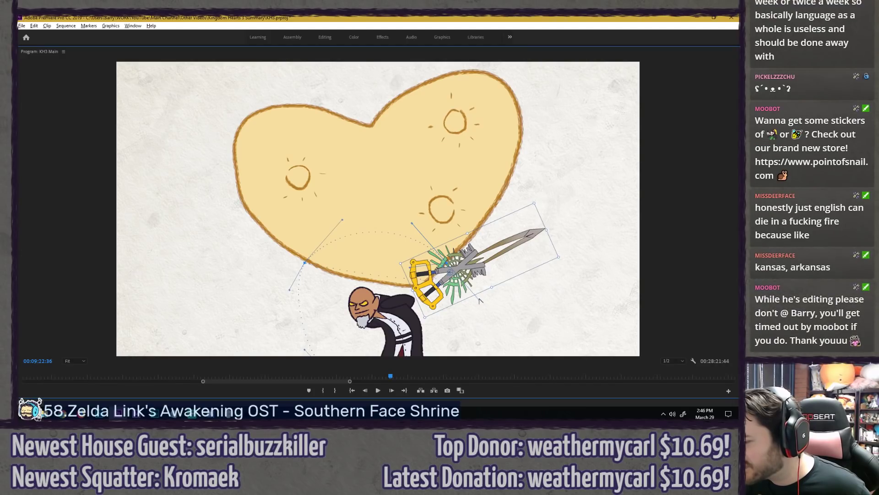
Step: Move the blade up and left and bend the swing path's Bezier curve handles
{"action": "left_click_drag", "start_coordinate": [453, 300], "coordinate": [440, 282]}
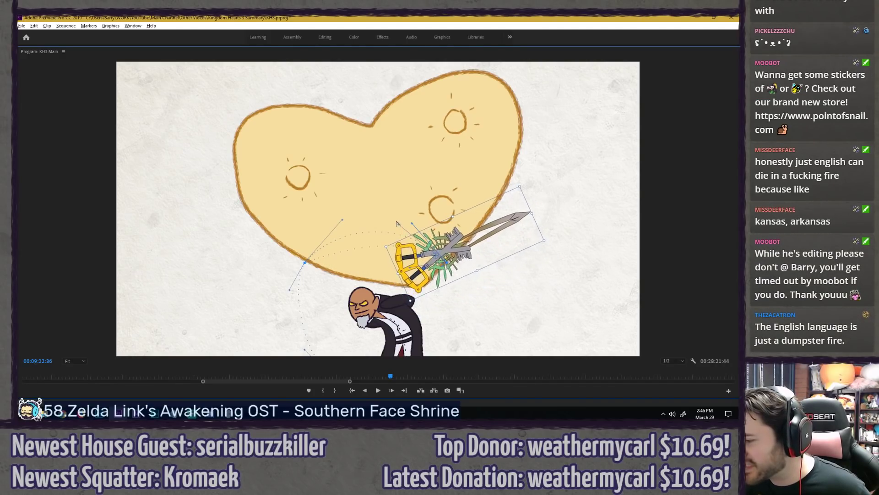
{"action": "mouse_move", "coordinate": [412, 223]}
{"action": "left_mouse_down"}
{"action": "mouse_move", "coordinate": [377, 200]}
{"action": "mouse_move", "coordinate": [412, 224]}
{"action": "left_mouse_up"}
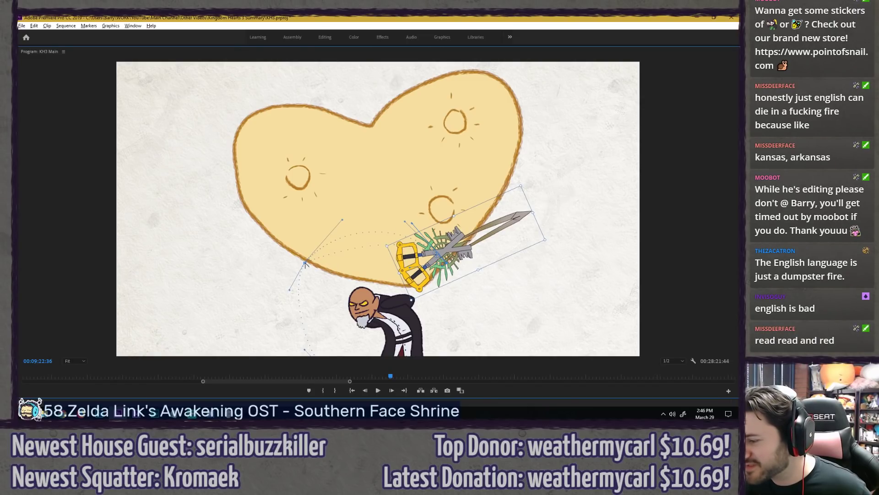
{"action": "left_click_drag", "start_coordinate": [365, 275], "coordinate": [308, 308]}
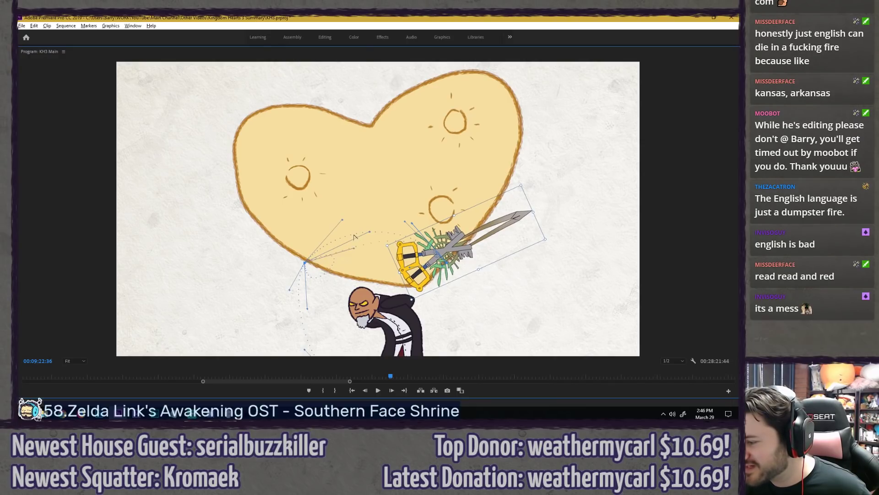
{"action": "left_click_drag", "start_coordinate": [306, 265], "coordinate": [273, 296]}
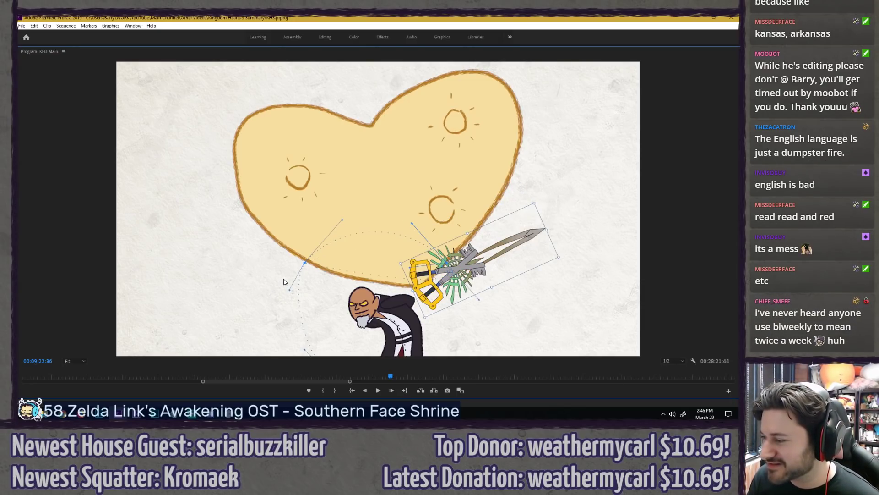
Step: Rotate the blade to point up-right, comparing its angle across neighbouring frames
{"action": "key", "text": "Right"}
{"action": "key", "text": "Right"}
{"action": "key", "text": "Left"}
{"action": "key", "text": "Left"}
{"action": "key", "text": "Left"}
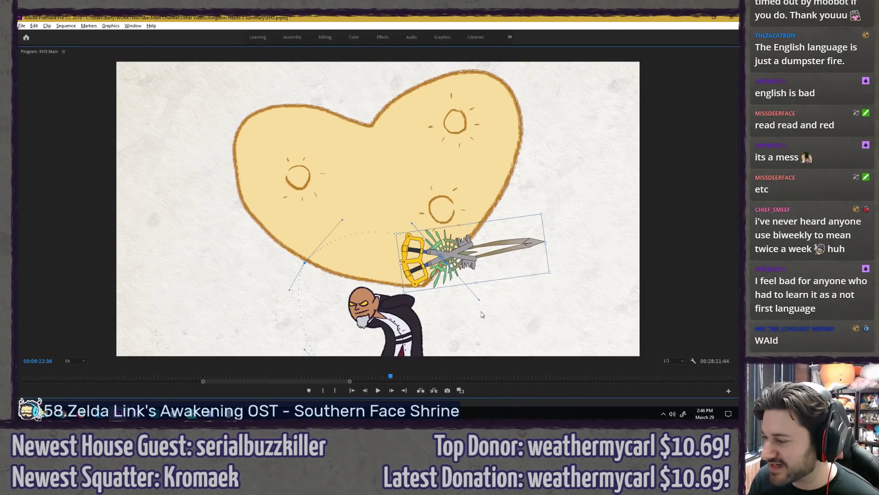
{"action": "left_click_drag", "start_coordinate": [482, 314], "coordinate": [479, 306]}
{"action": "key", "text": "Left"}
{"action": "key", "text": "Left"}
{"action": "key", "text": "Left"}
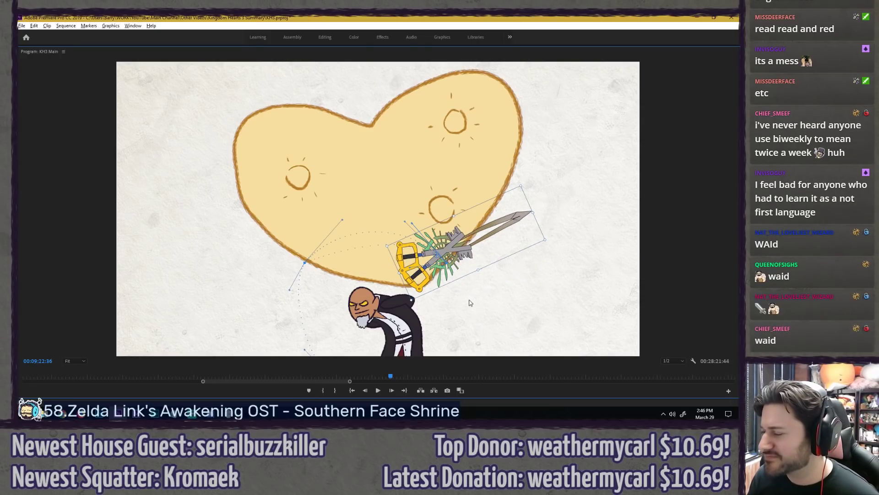
Step: Raise the blade upward into the heart a few frames earlier, then restore the editing layout
{"action": "key", "text": "grave"}
{"action": "mouse_move", "coordinate": [367, 66]}
{"action": "left_mouse_down"}
{"action": "mouse_move", "coordinate": [355, 66]}
{"action": "mouse_move", "coordinate": [375, 67]}
{"action": "left_mouse_up"}
{"action": "key", "text": "grave"}
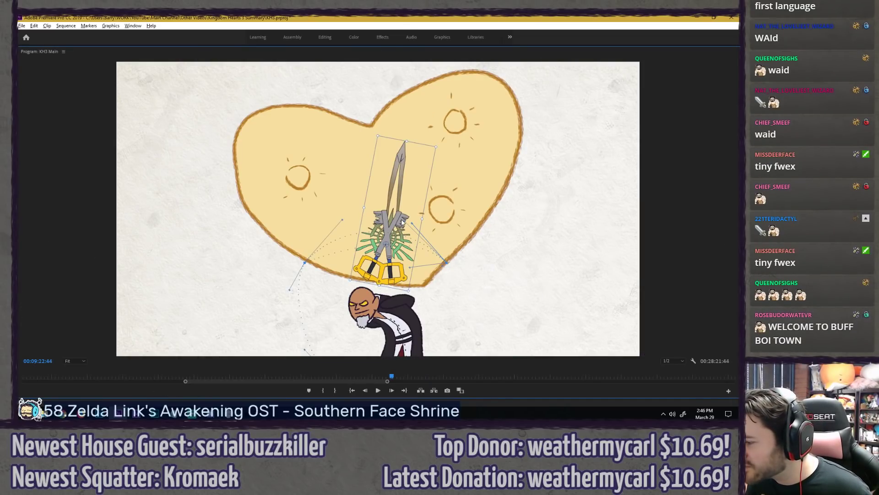
{"action": "left_click_drag", "start_coordinate": [405, 222], "coordinate": [374, 192]}
{"action": "key", "text": "grave"}
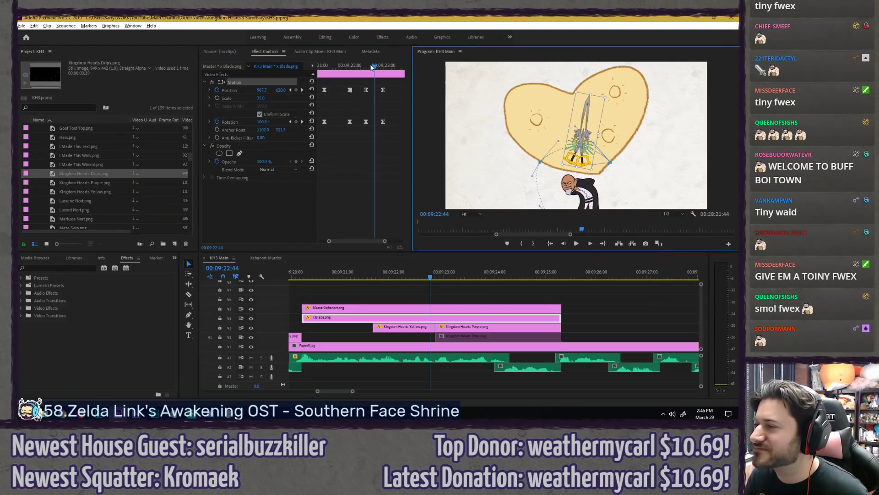
Step: Deselect the blade clip and save the KH3 project with Ctrl+S
{"action": "left_click_drag", "start_coordinate": [372, 67], "coordinate": [332, 68]}
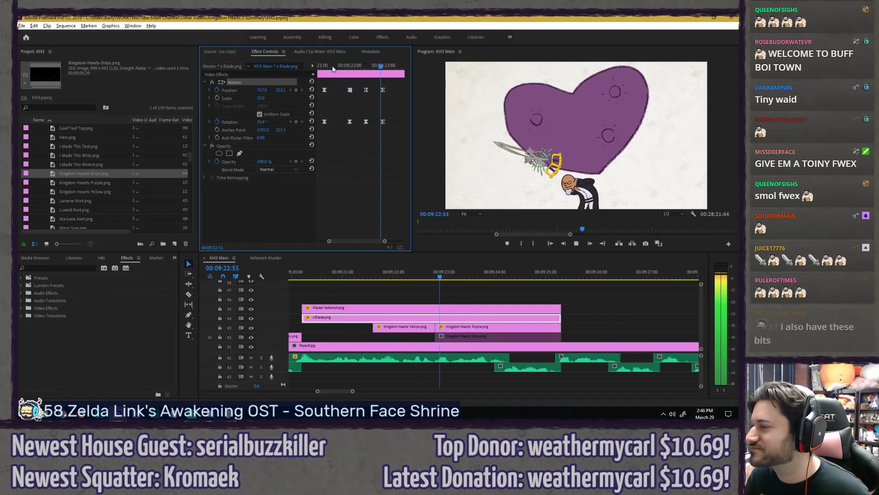
{"action": "left_click", "coordinate": [429, 297]}
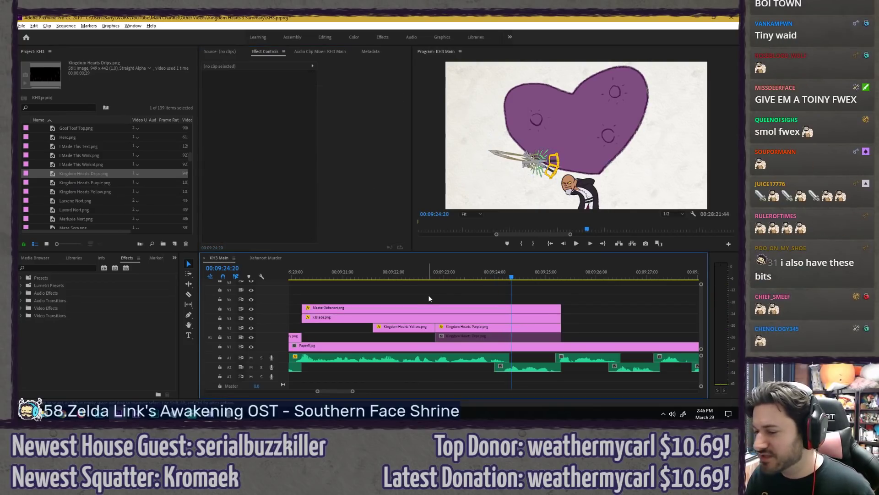
{"action": "key", "text": "ctrl+s"}
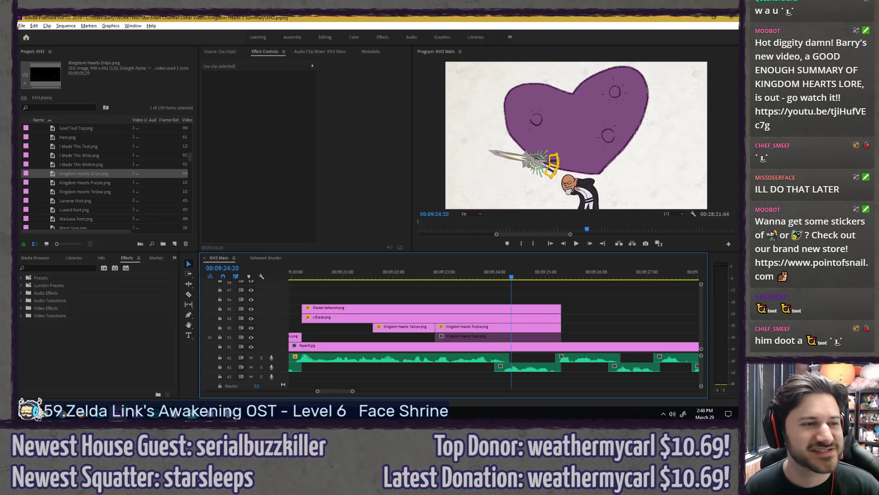
{"action": "key", "text": "alt+Tab"}
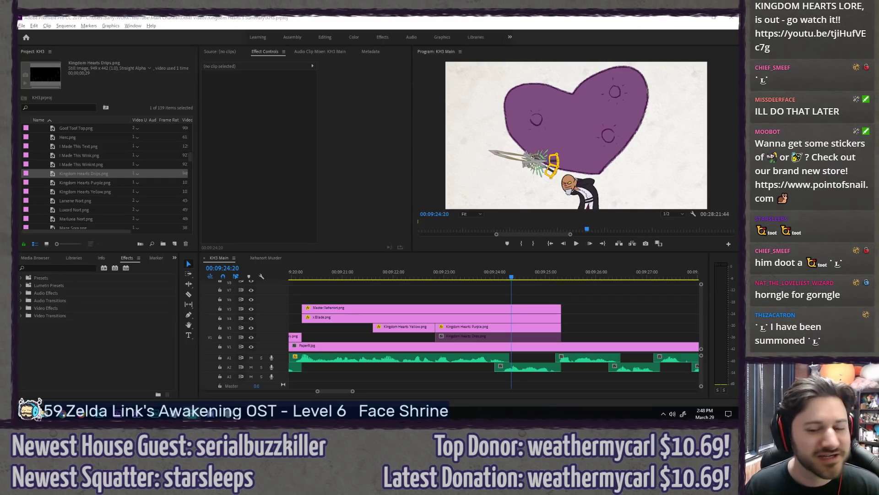
{"action": "left_click", "coordinate": [344, 17]}
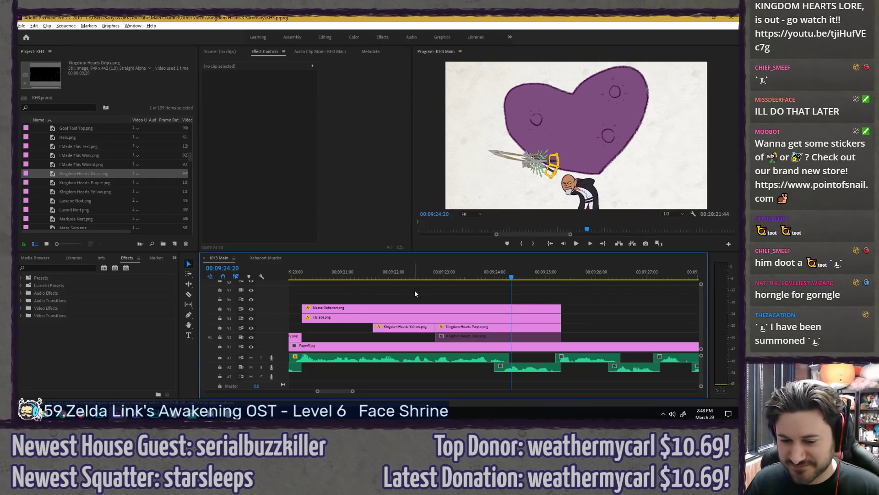
Step: Replay the sequence from 00:09:20:00 to review the swing
{"action": "left_click", "coordinate": [317, 276]}
{"action": "key", "text": "minus"}
{"action": "key", "text": "minus"}
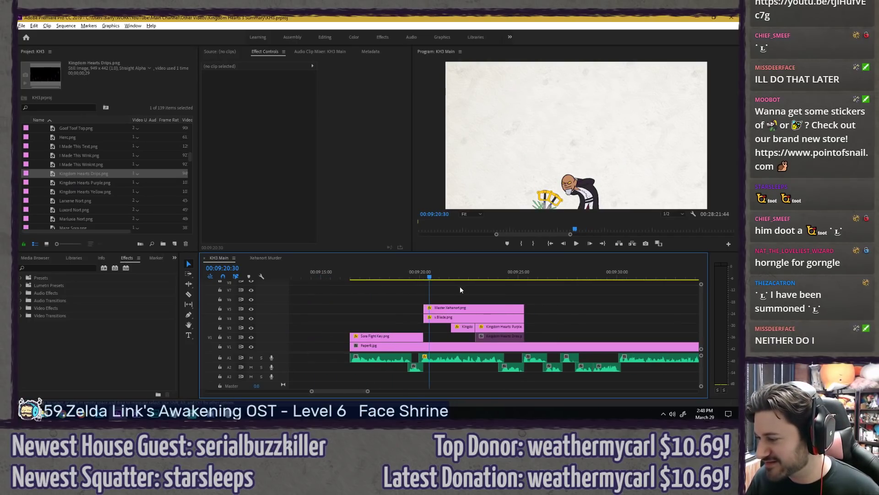
{"action": "left_click", "coordinate": [419, 279]}
{"action": "key", "text": "space"}
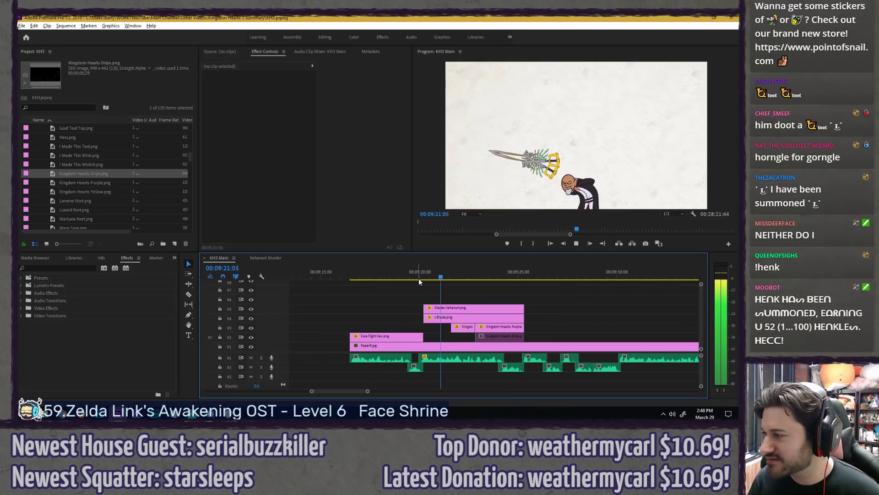
{"action": "left_click", "coordinate": [415, 274]}
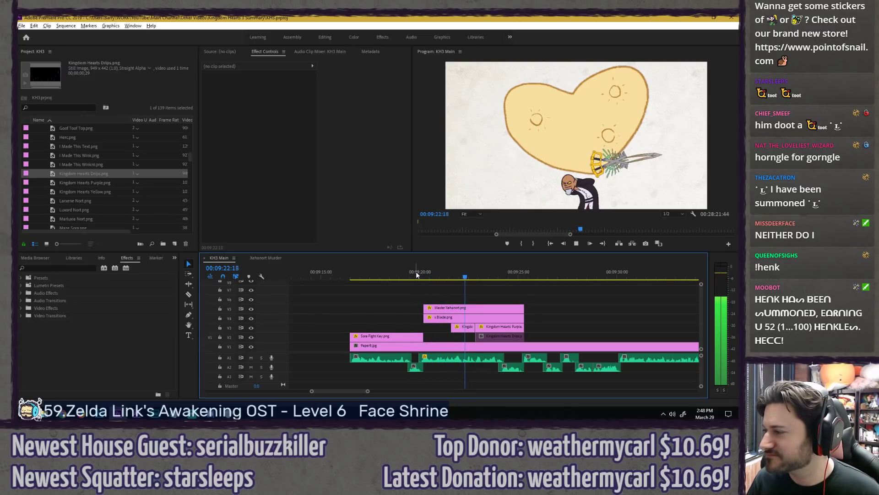
{"action": "key", "text": "space"}
Step: Stop on the cut near 22:50 and bring up the x Blade.png clip's keyframe settings
{"action": "scroll", "coordinate": [482, 297], "scroll_direction": "up", "scroll_amount": 1}
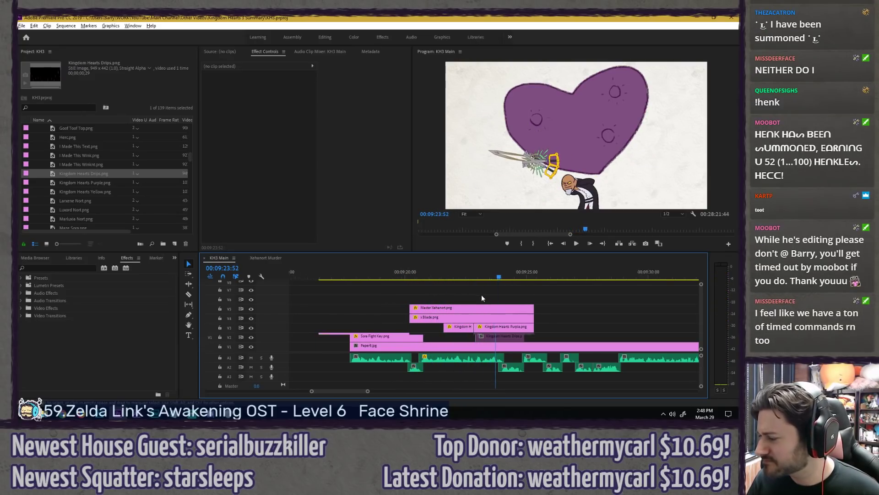
{"action": "scroll", "coordinate": [482, 295], "scroll_direction": "up", "scroll_amount": 2}
{"action": "left_click", "coordinate": [444, 273]}
{"action": "key", "text": "space"}
{"action": "key", "text": "space"}
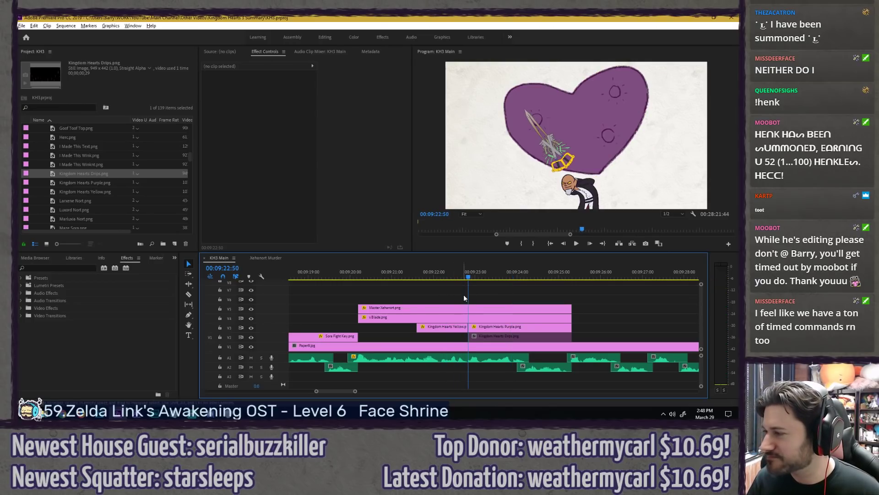
{"action": "left_click", "coordinate": [455, 322]}
{"action": "left_click", "coordinate": [357, 137]}
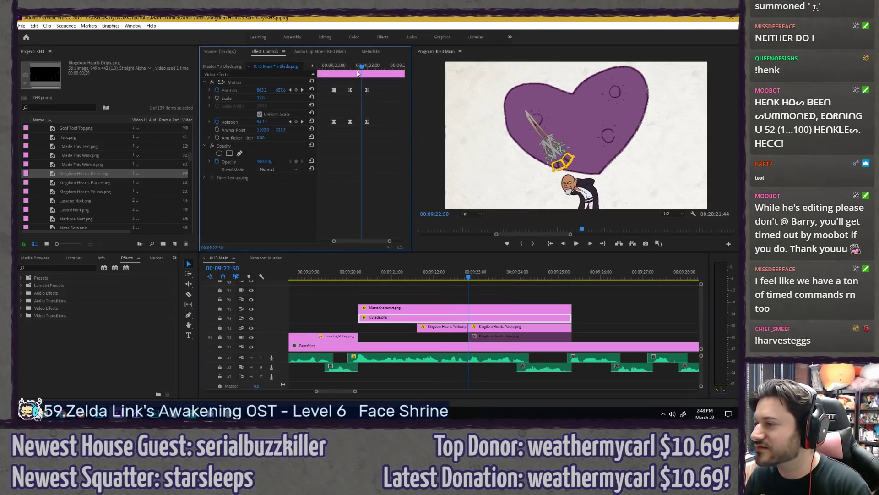
Step: Shift two of the blade's swing keyframes slightly later and preview the timing
{"action": "left_click_drag", "start_coordinate": [358, 73], "coordinate": [353, 122]}
{"action": "left_click", "coordinate": [323, 65]}
{"action": "key", "text": "space"}
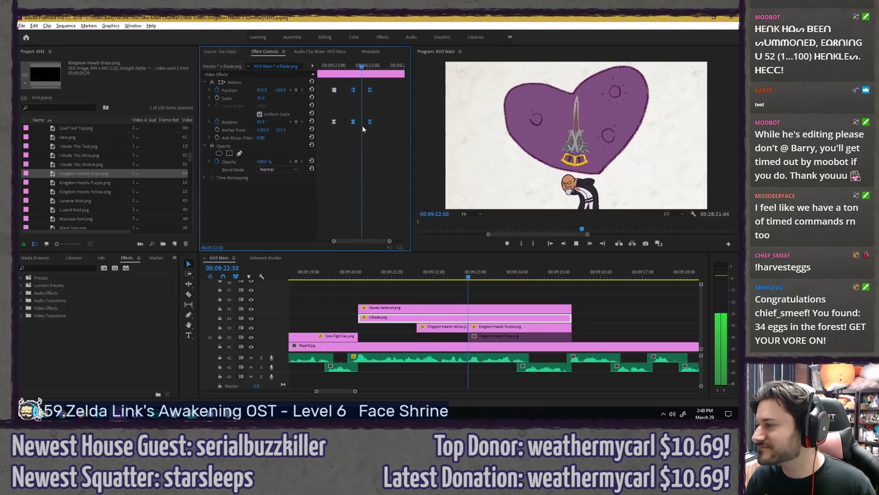
{"action": "key", "text": "space"}
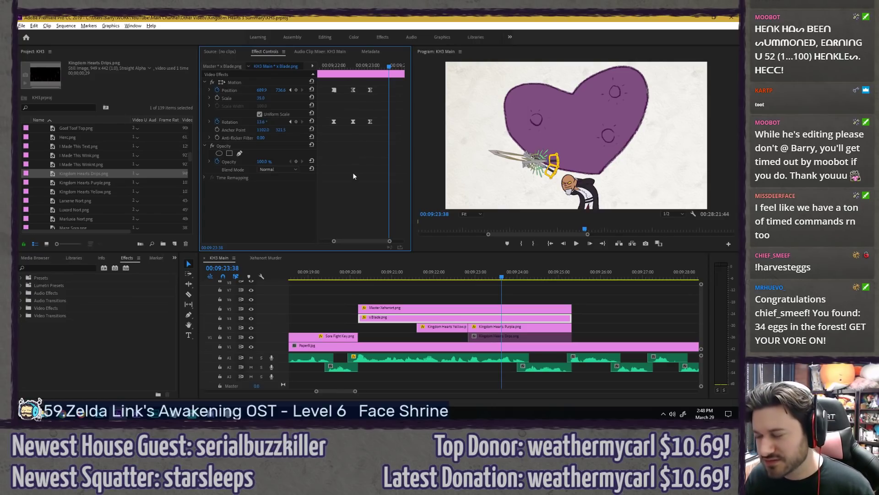
{"action": "mouse_move", "coordinate": [350, 66]}
{"action": "left_mouse_down"}
{"action": "mouse_move", "coordinate": [306, 64]}
{"action": "mouse_move", "coordinate": [357, 66]}
{"action": "left_mouse_up"}
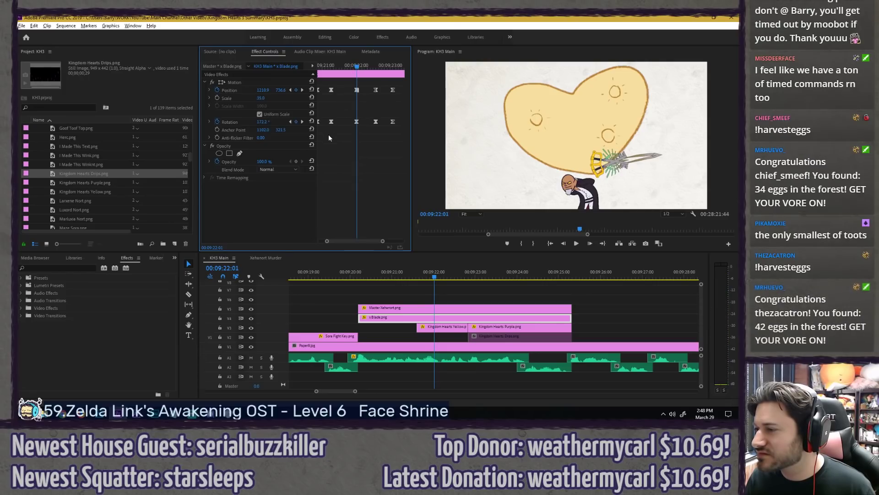
Step: Set the mid-swing Position keyframe's temporal interpolation to Hold
{"action": "left_click_drag", "start_coordinate": [328, 133], "coordinate": [347, 68]}
{"action": "key", "text": "space"}
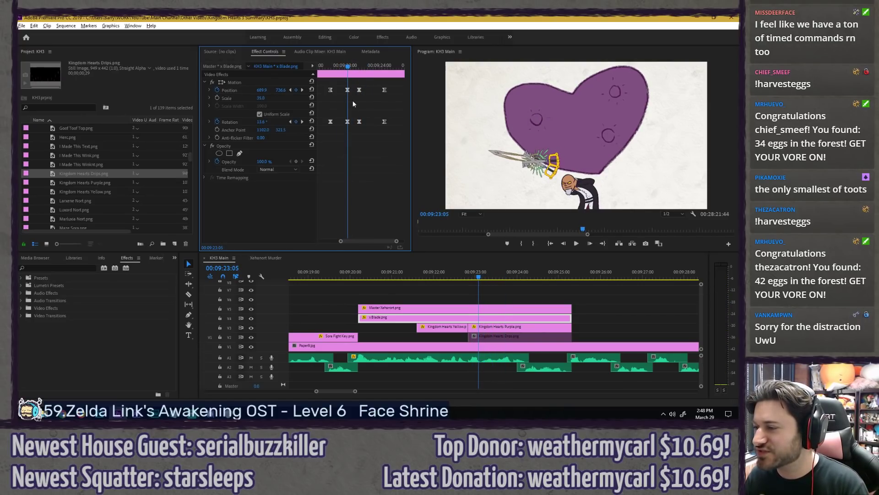
{"action": "key", "text": "="}
{"action": "key", "text": "="}
{"action": "key", "text": "Right"}
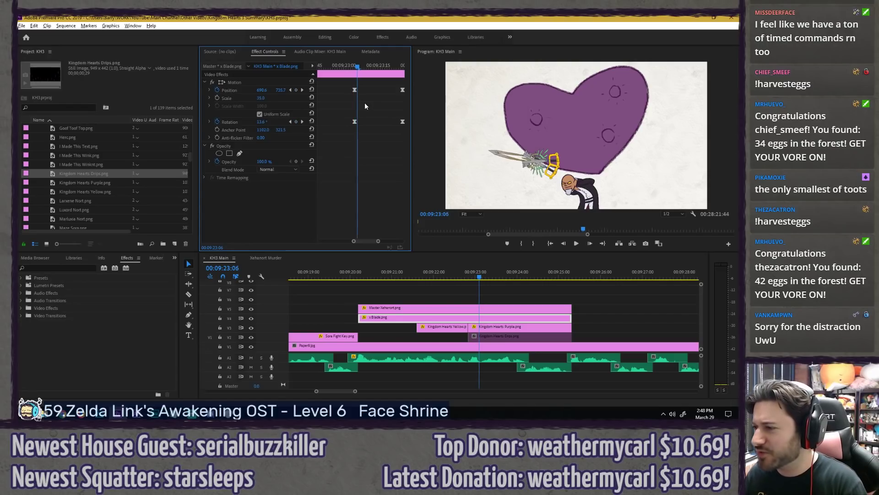
{"action": "right_click", "coordinate": [359, 92]}
{"action": "mouse_move", "coordinate": [412, 158]}
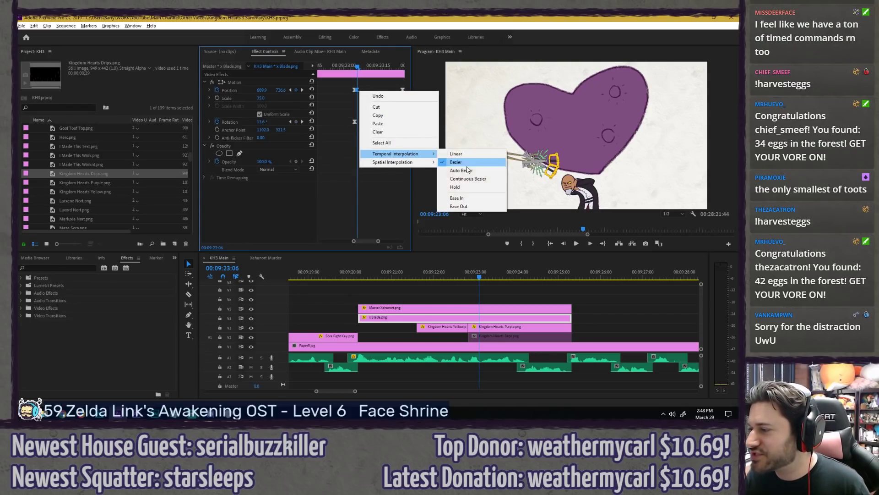
{"action": "left_click", "coordinate": [458, 188]}
{"action": "left_click", "coordinate": [458, 187]}
Step: Replay the swing and nudge the final Position and Rotation keyframes earlier
{"action": "key", "text": "minus"}
{"action": "key", "text": "minus"}
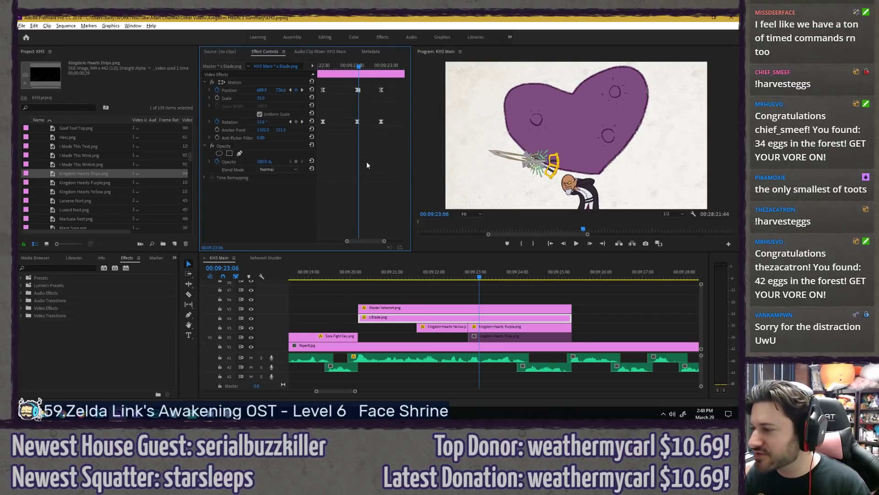
{"action": "left_click", "coordinate": [355, 65]}
{"action": "key", "text": "space"}
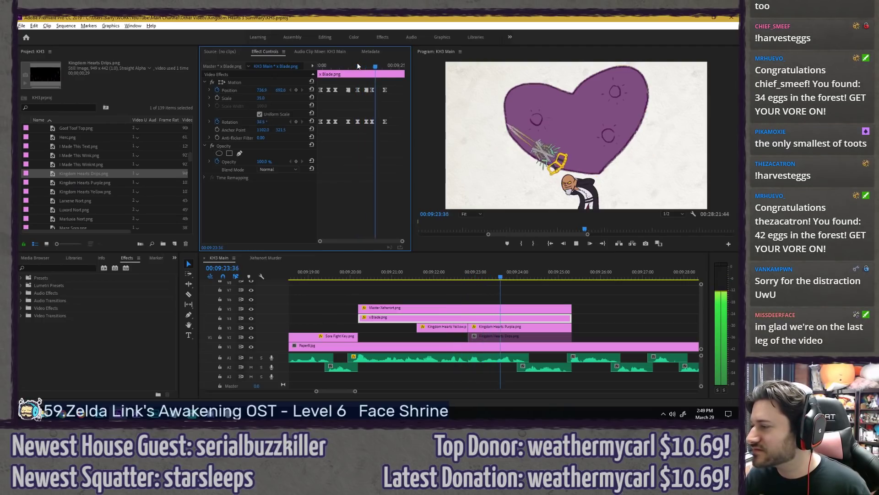
{"action": "key", "text": "space"}
{"action": "left_click_drag", "start_coordinate": [390, 78], "coordinate": [380, 126]}
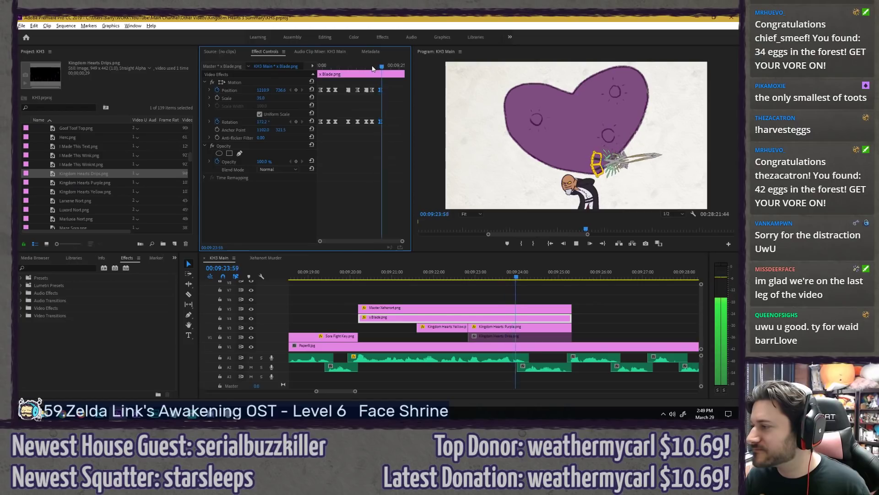
{"action": "left_click", "coordinate": [360, 67]}
{"action": "left_click_drag", "start_coordinate": [360, 68], "coordinate": [384, 121]}
{"action": "key", "text": "Right"}
{"action": "key", "text": "Right"}
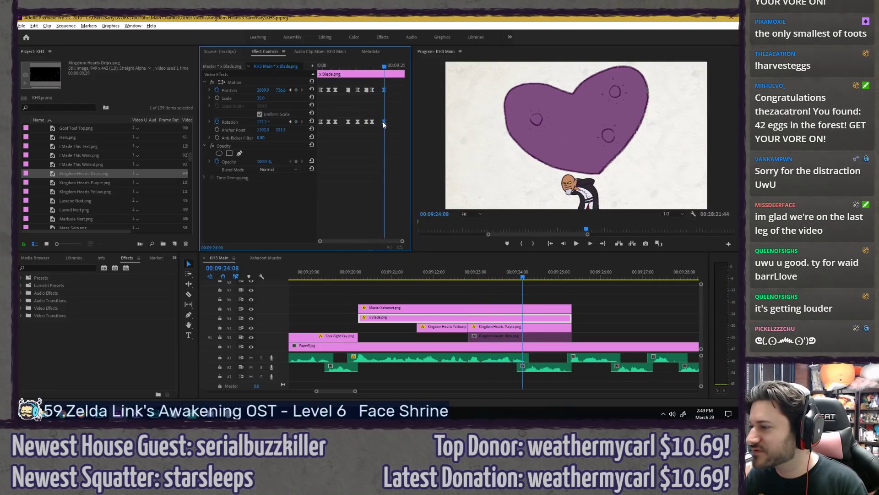
Step: Shift the final keyframes slightly earlier again and replay the swing from 00:09:22:02
{"action": "left_click", "coordinate": [364, 66]}
{"action": "key", "text": "space"}
{"action": "left_click", "coordinate": [364, 66]}
{"action": "key", "text": "space"}
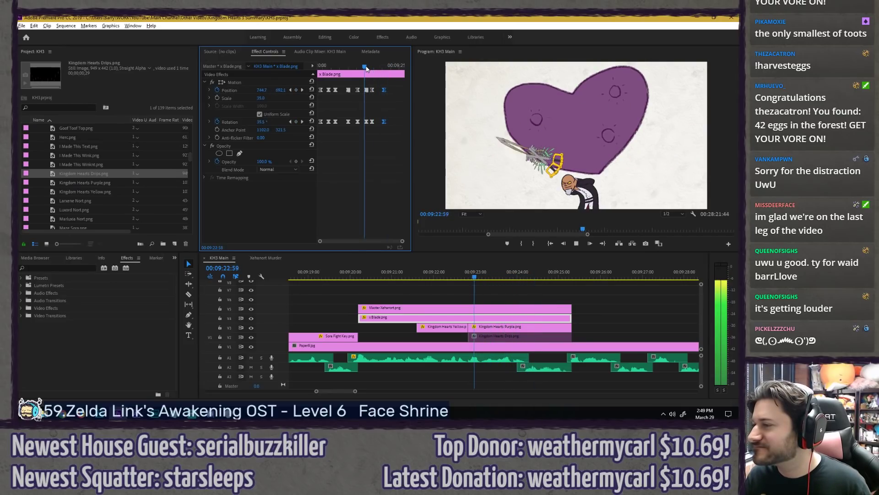
{"action": "key", "text": "space"}
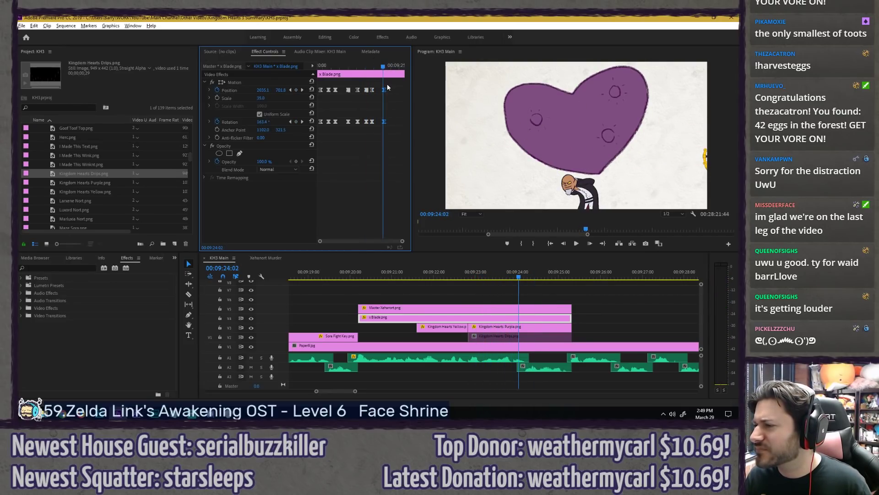
{"action": "left_click_drag", "start_coordinate": [384, 89], "coordinate": [382, 89]}
{"action": "left_click", "coordinate": [372, 65]}
{"action": "key", "text": "space"}
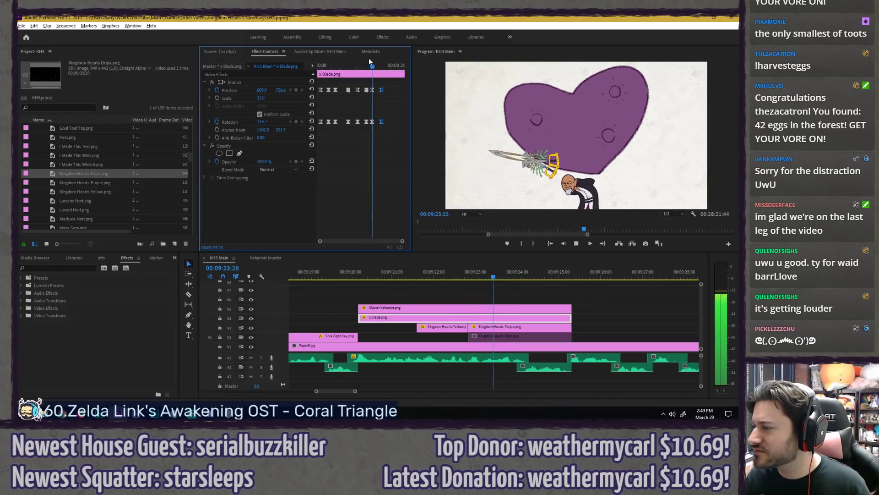
{"action": "left_click", "coordinate": [349, 67]}
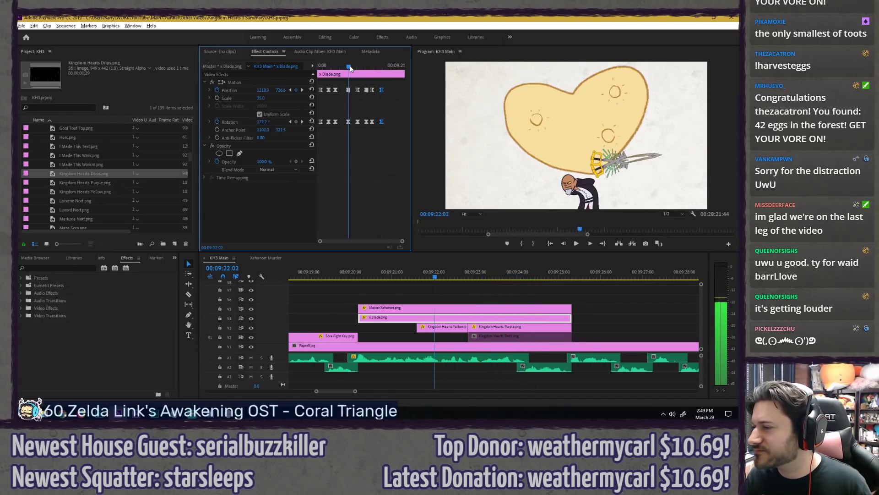
{"action": "key", "text": "space"}
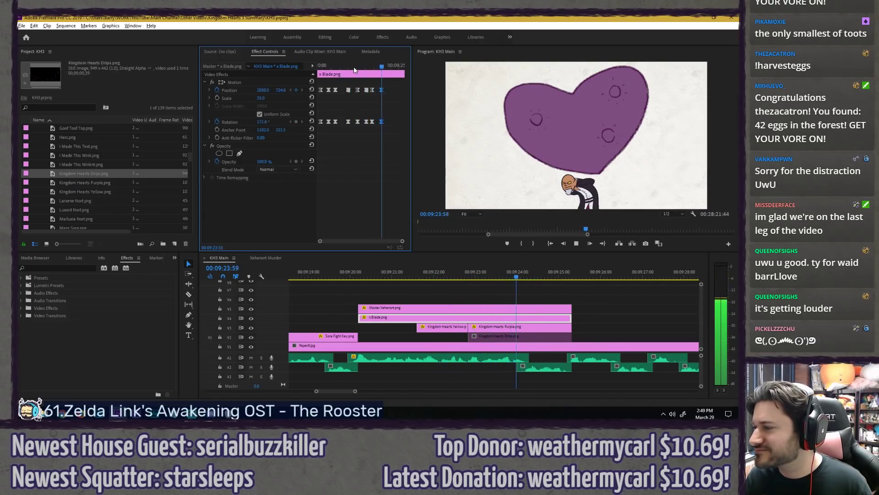
Step: Close the Audio Clip Mixer panel and return to the x Blade.png effect settings
{"action": "left_click", "coordinate": [375, 52]}
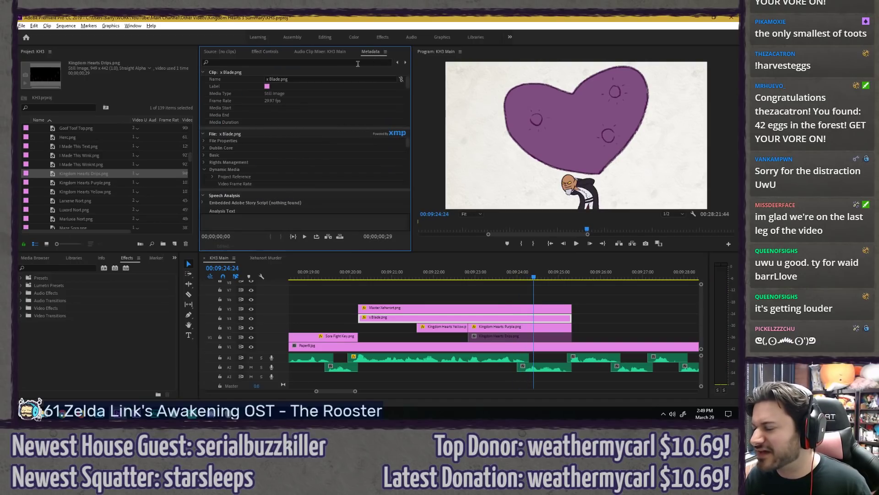
{"action": "left_click", "coordinate": [265, 51]}
{"action": "left_click", "coordinate": [377, 66]}
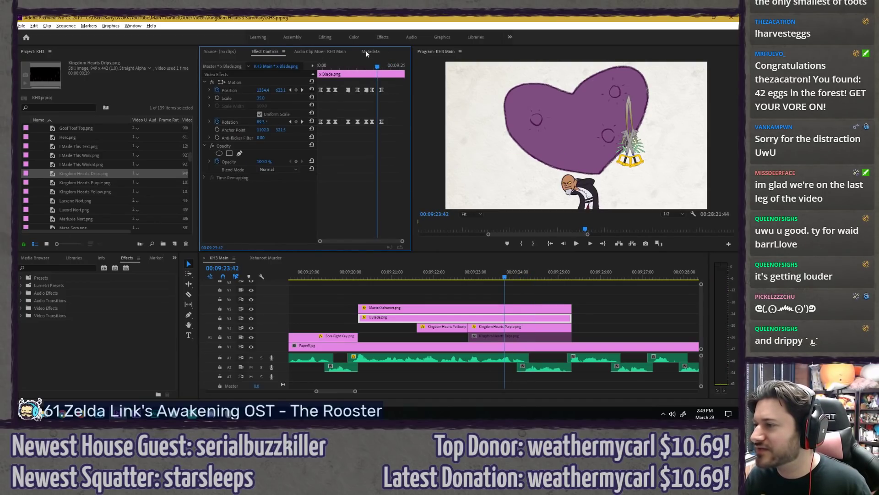
{"action": "left_click", "coordinate": [369, 51]}
{"action": "right_click", "coordinate": [369, 51]}
{"action": "key", "text": "Escape"}
{"action": "left_click", "coordinate": [320, 52]}
{"action": "right_click", "coordinate": [320, 52]}
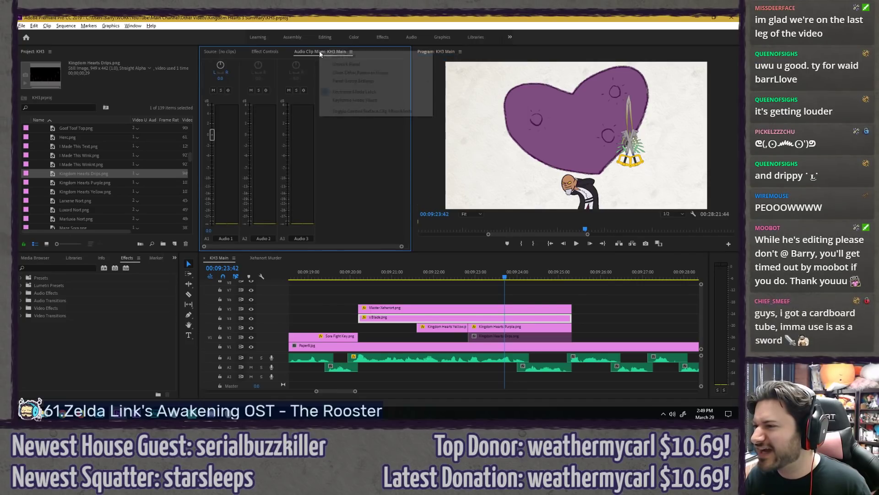
{"action": "left_click", "coordinate": [324, 56]}
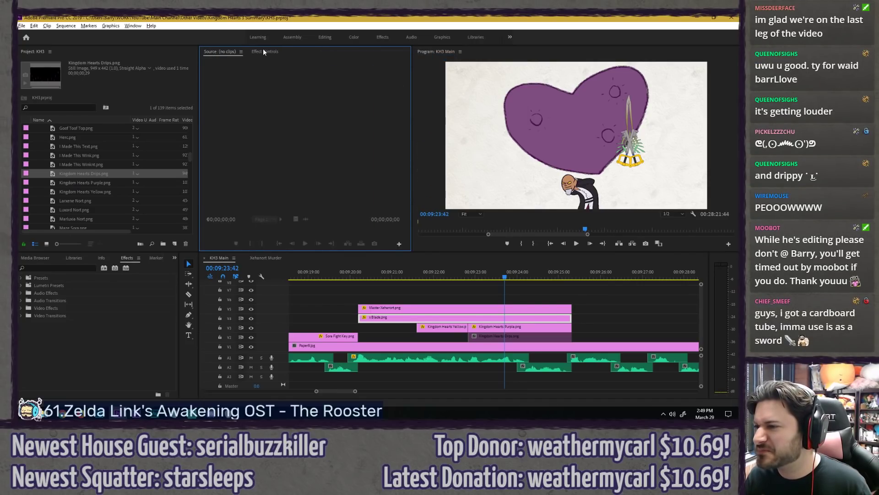
{"action": "left_click", "coordinate": [264, 51]}
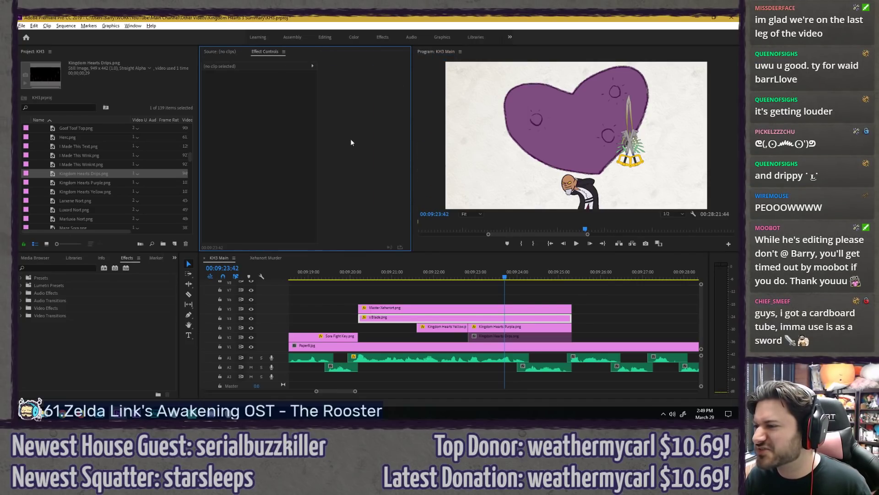
{"action": "left_click", "coordinate": [500, 317]}
Step: Save the project, then raise the sword higher at 00:09:23:45 and replay the swing
{"action": "key", "text": "ctrl+s"}
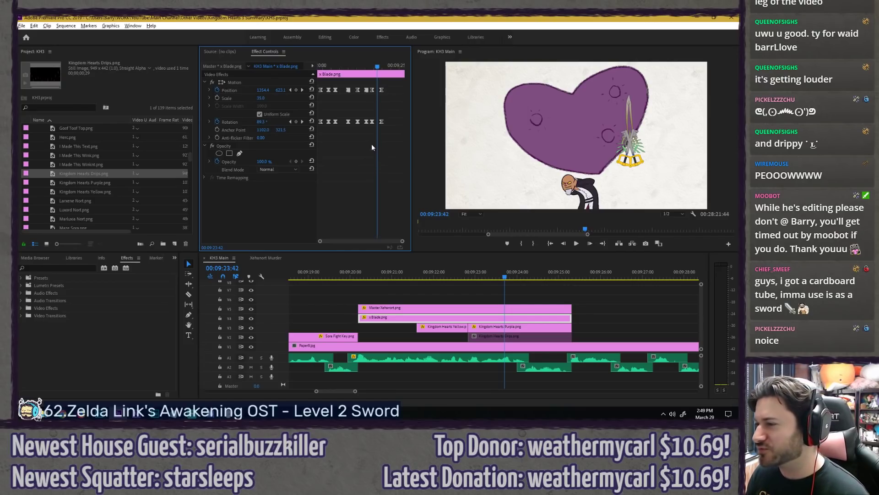
{"action": "key", "text": "Right"}
{"action": "key", "text": "Right"}
{"action": "key", "text": "Right"}
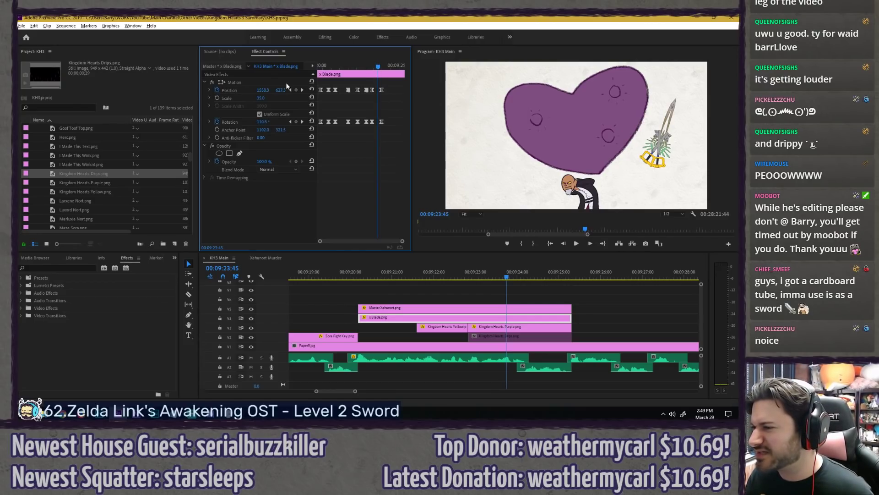
{"action": "left_click", "coordinate": [287, 83]}
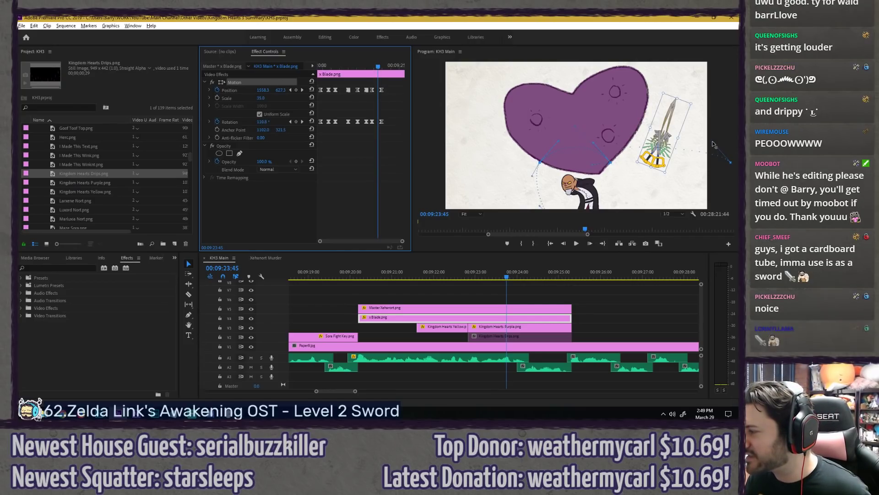
{"action": "left_click_drag", "start_coordinate": [654, 127], "coordinate": [655, 114]}
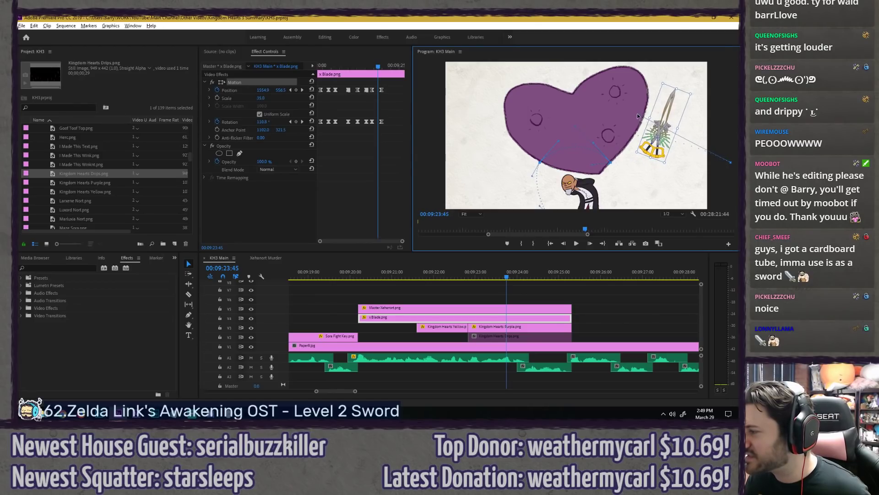
{"action": "left_click", "coordinate": [369, 66]}
{"action": "key", "text": "space"}
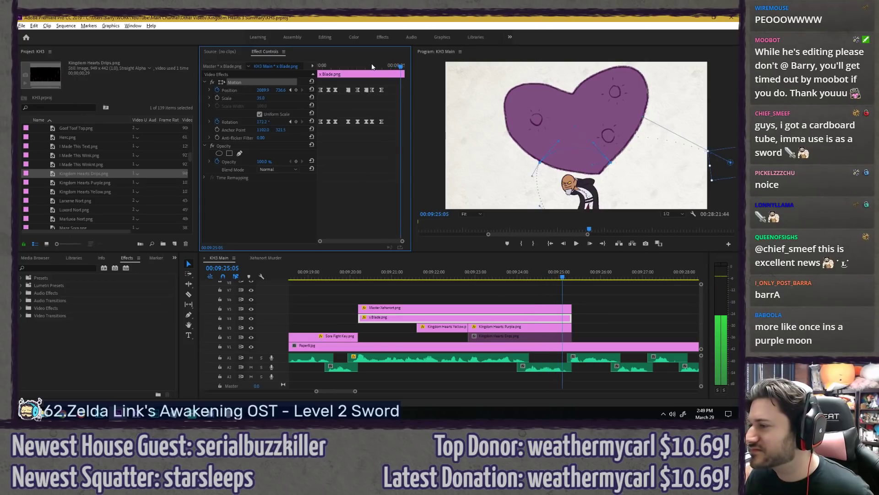
{"action": "key", "text": "space"}
Step: Trim the x Blade.png clip so it ends at 00:09:24:00
{"action": "left_click", "coordinate": [364, 189]}
{"action": "left_click", "coordinate": [382, 66]}
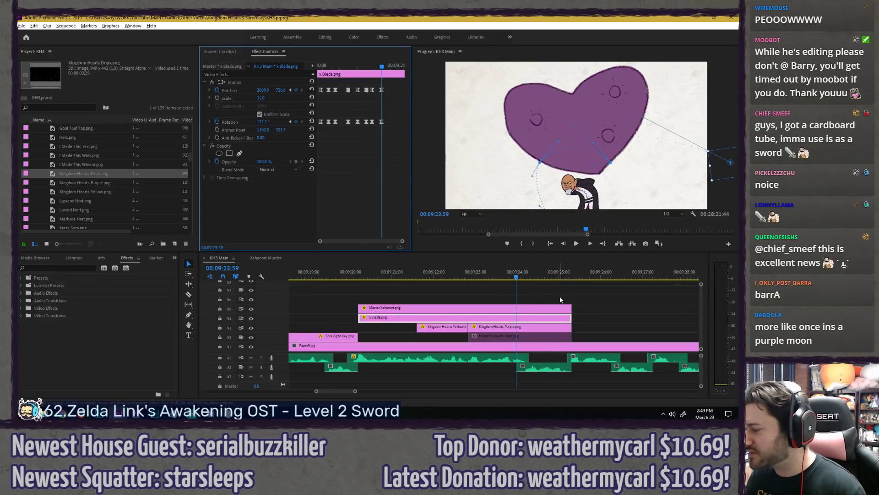
{"action": "left_click_drag", "start_coordinate": [572, 317], "coordinate": [517, 309]}
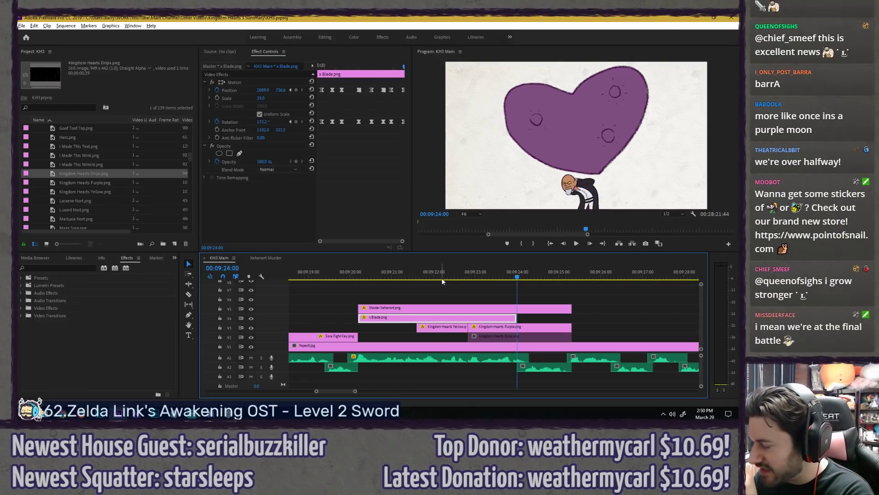
Step: Select the Master Xehanort.png clip and preview it, parking at 00:09:20:12
{"action": "left_click", "coordinate": [421, 293]}
{"action": "left_click", "coordinate": [412, 307]}
{"action": "left_click_drag", "start_coordinate": [329, 65], "coordinate": [253, 67]}
{"action": "key", "text": "space"}
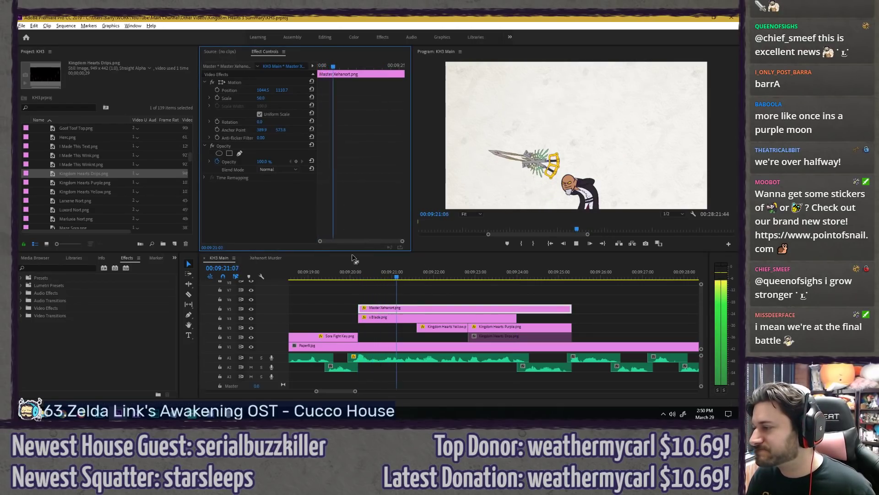
{"action": "left_click", "coordinate": [352, 276]}
{"action": "key", "text": "space"}
{"action": "left_click_drag", "start_coordinate": [352, 276], "coordinate": [359, 278]}
Step: Start keyframing Xehanort's Rotation, tilting him back to 10.8° for the recoil
{"action": "left_click", "coordinate": [364, 192]}
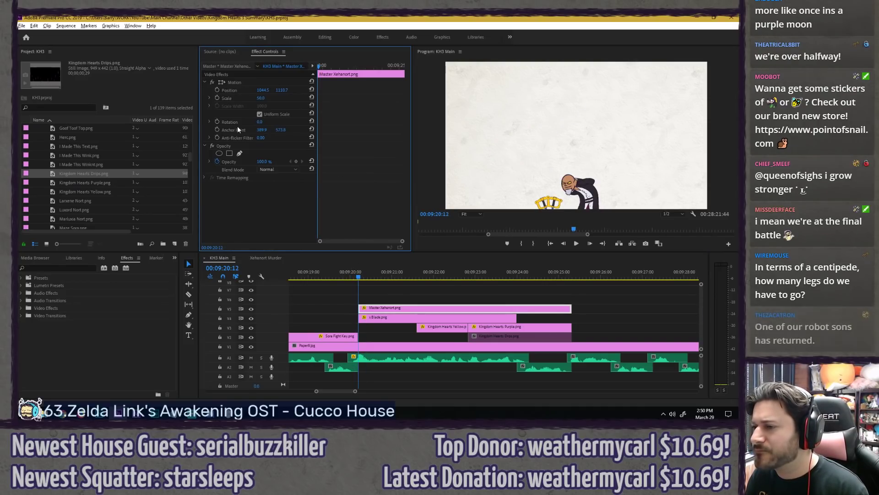
{"action": "left_click", "coordinate": [249, 82]}
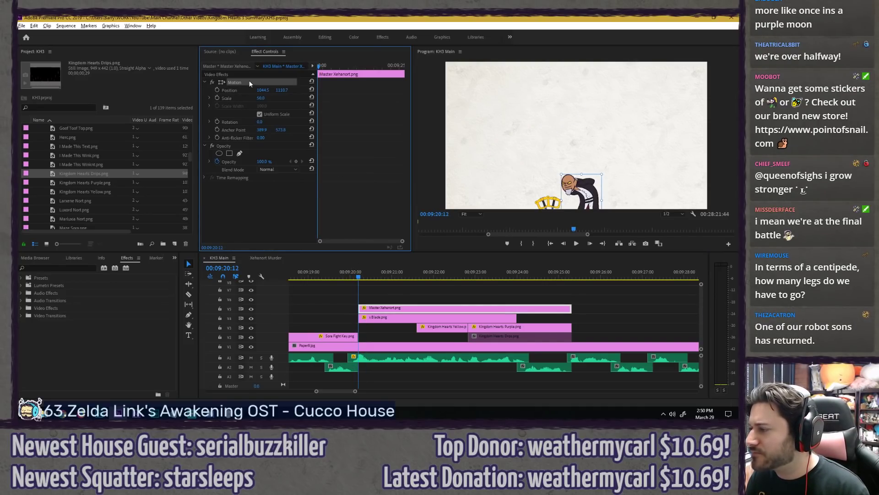
{"action": "left_click", "coordinate": [217, 122]}
{"action": "key", "text": "Right"}
{"action": "key", "text": "Right"}
{"action": "key", "text": "Right"}
{"action": "key", "text": "Right"}
{"action": "key", "text": "Right"}
{"action": "key", "text": "Right"}
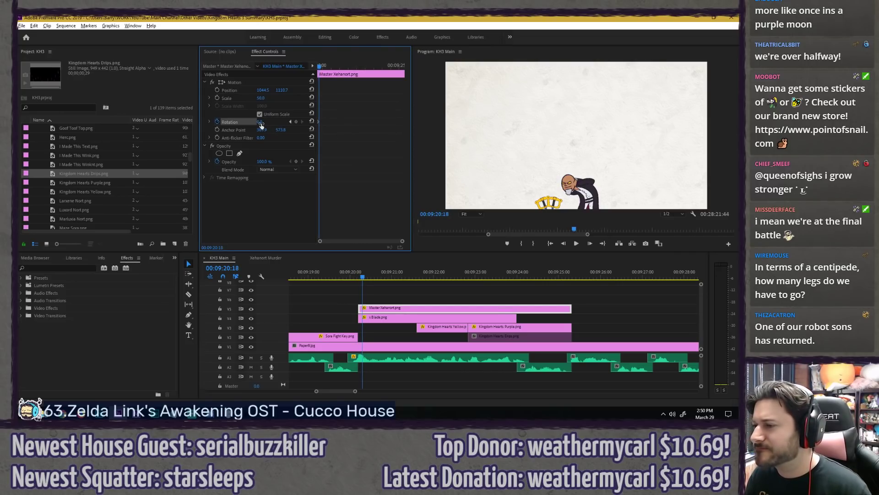
{"action": "left_click_drag", "start_coordinate": [260, 122], "coordinate": [264, 122]}
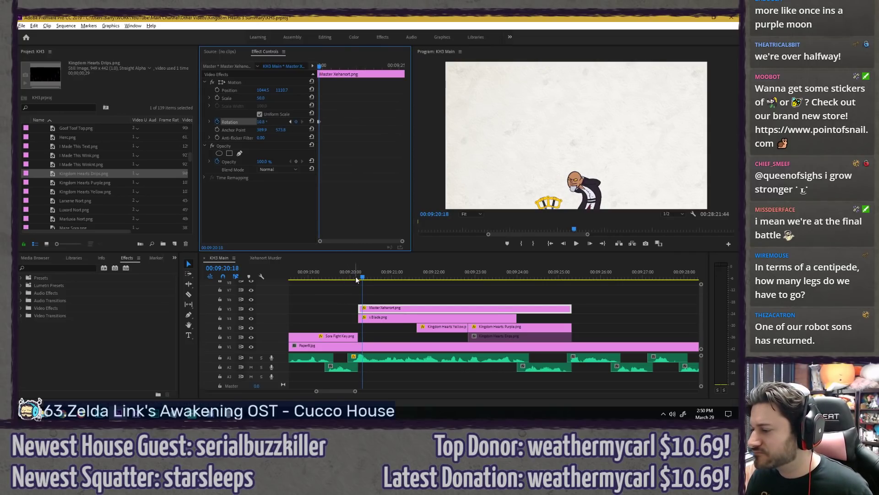
{"action": "key", "text": "space"}
{"action": "key", "text": "space"}
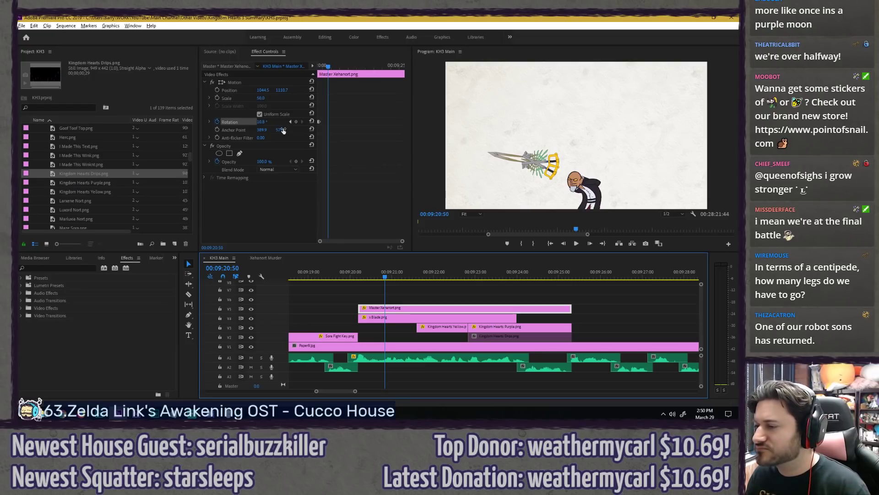
{"action": "left_click", "coordinate": [296, 122]}
Step: Keyframe the swing rotation through -1.7°, -1.9° and 14.4°, then back to 0.2°
{"action": "key", "text": "Right"}
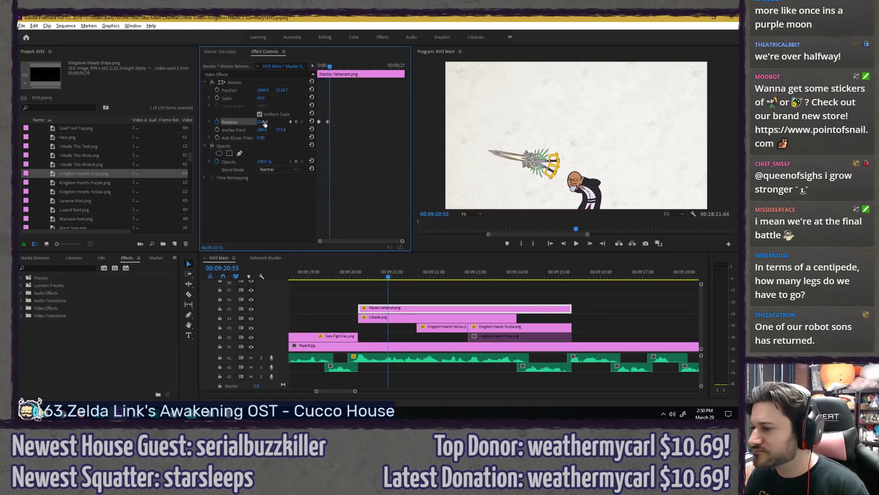
{"action": "left_click_drag", "start_coordinate": [264, 123], "coordinate": [259, 123]}
{"action": "key", "text": "space"}
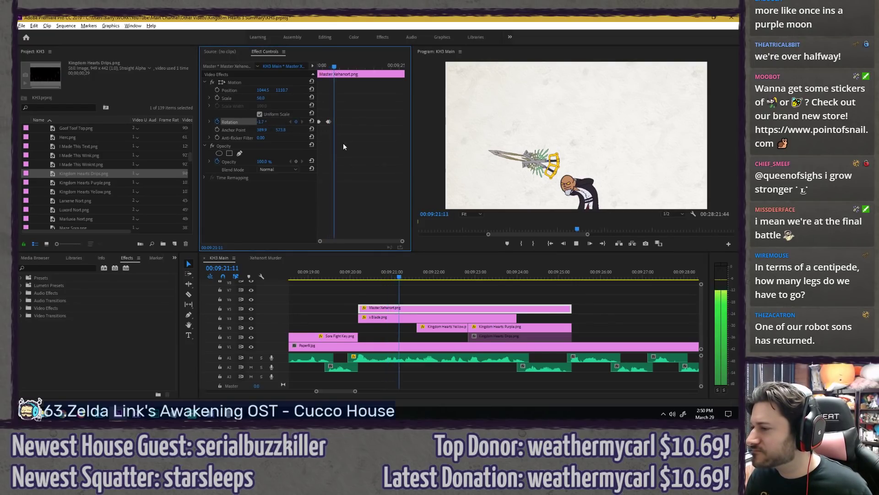
{"action": "key", "text": "space"}
{"action": "key", "text": "Right"}
{"action": "key", "text": "Right"}
{"action": "key", "text": "Right"}
{"action": "key", "text": "Right"}
{"action": "key", "text": "Right"}
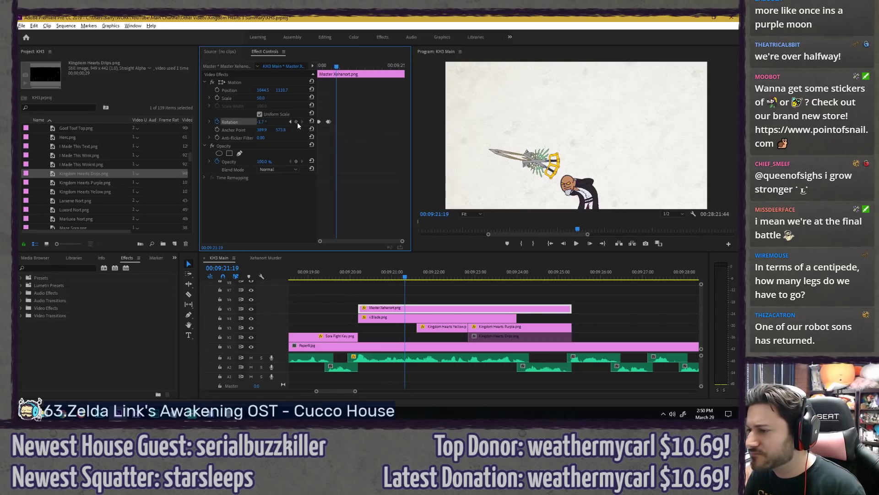
{"action": "left_click_drag", "start_coordinate": [266, 122], "coordinate": [270, 123]}
{"action": "key", "text": "Right"}
{"action": "key", "text": "shift+Right"}
{"action": "key", "text": "shift+Right"}
{"action": "key", "text": "shift+Right"}
{"action": "key", "text": "shift+Right"}
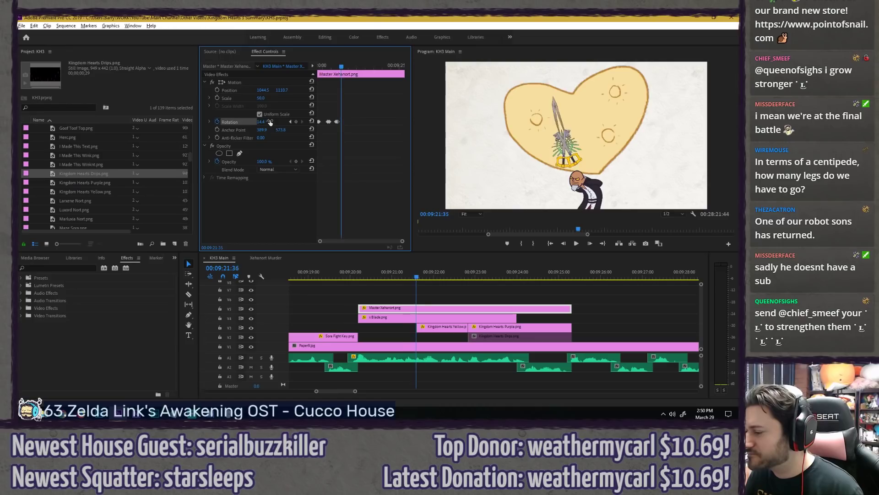
{"action": "key", "text": "Right"}
{"action": "key", "text": "Right"}
{"action": "key", "text": "Right"}
{"action": "key", "text": "Right"}
{"action": "key", "text": "Right"}
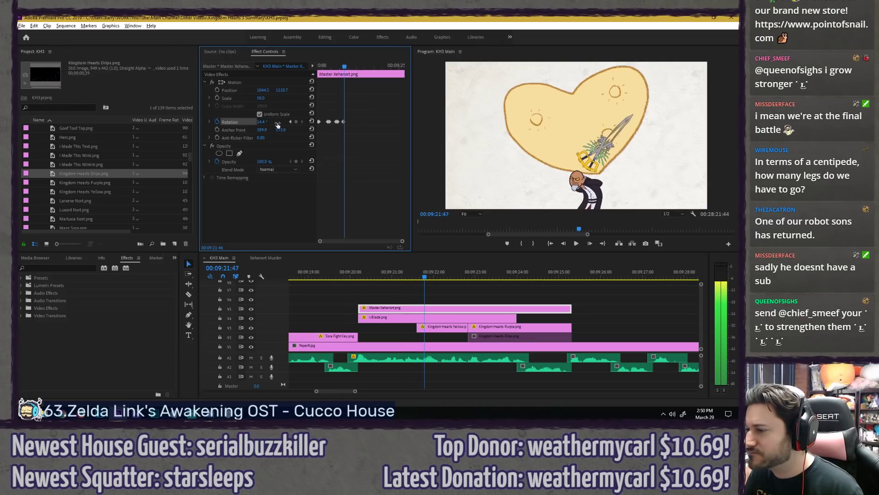
{"action": "left_click_drag", "start_coordinate": [260, 123], "coordinate": [263, 123]}
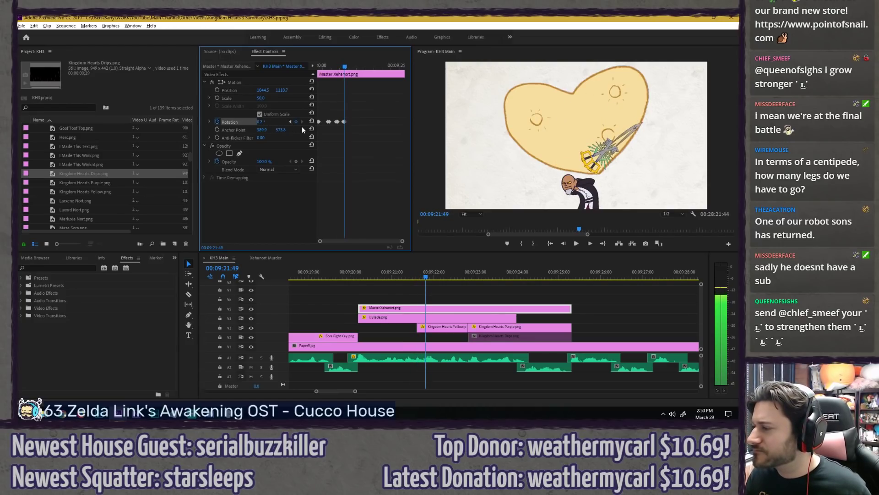
Step: Play back the swing from before it starts to review the rotation
{"action": "left_click", "coordinate": [358, 274]}
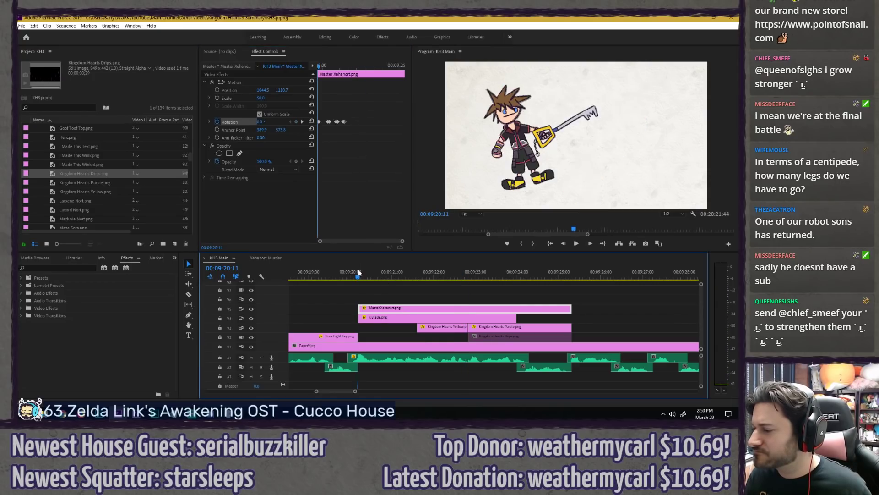
{"action": "key", "text": "space"}
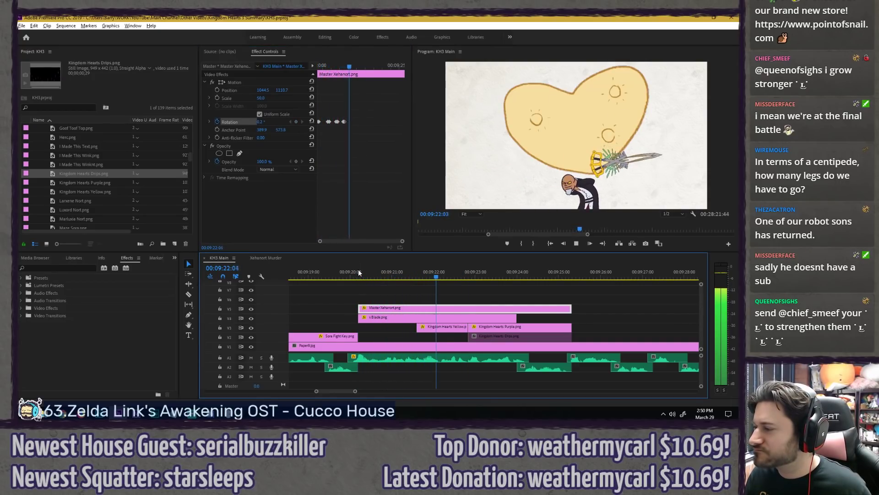
{"action": "key", "text": "space"}
{"action": "left_click_drag", "start_coordinate": [350, 68], "coordinate": [331, 70]}
{"action": "key", "text": "space"}
{"action": "key", "text": "space"}
Step: Retime the first and third rotation keyframes to 00:09:21:18 and 00:09:21:42
{"action": "key", "text": "="}
{"action": "key", "text": "="}
{"action": "key", "text": "Left"}
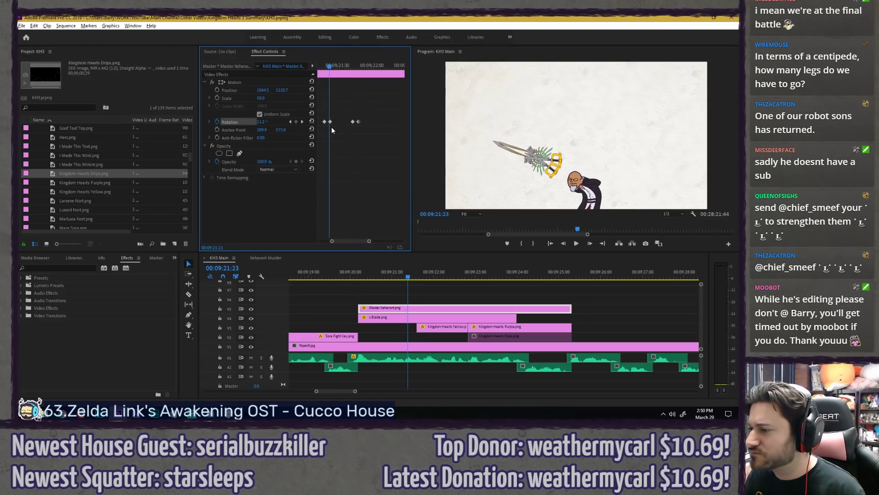
{"action": "key", "text": "Left"}
{"action": "key", "text": "Left"}
{"action": "key", "text": "Left"}
{"action": "key", "text": "Left"}
{"action": "key", "text": "Left"}
{"action": "left_click_drag", "start_coordinate": [324, 122], "coordinate": [323, 121]}
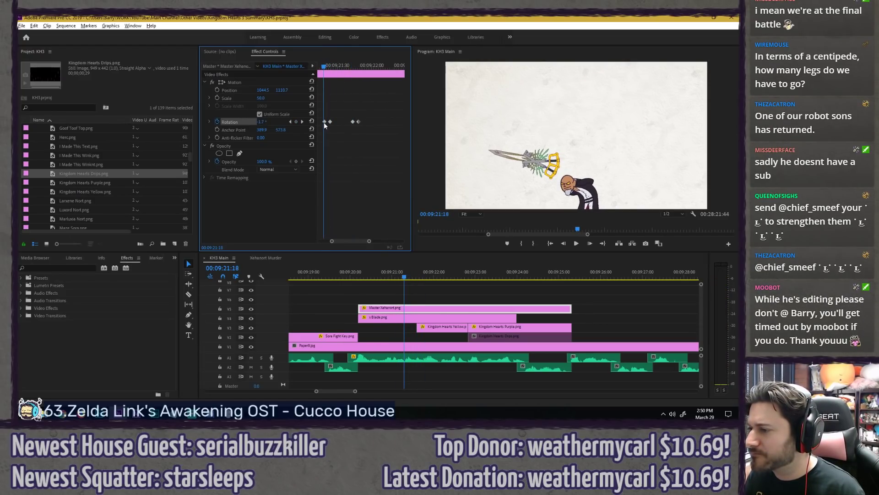
{"action": "left_click", "coordinate": [351, 65]}
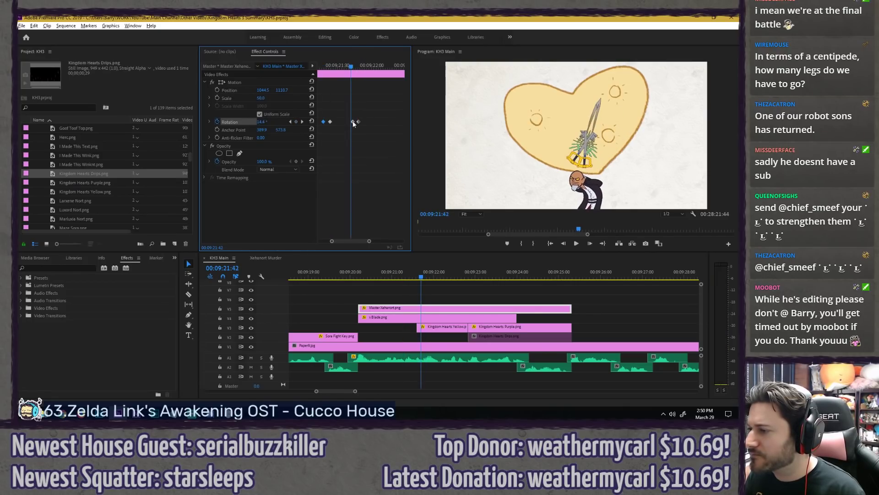
{"action": "left_click_drag", "start_coordinate": [353, 122], "coordinate": [350, 122]}
Step: Replay the retimed swing, shift the fourth keyframe later, and stop at 00:09:21:41
{"action": "left_click", "coordinate": [364, 273]}
{"action": "key", "text": "space"}
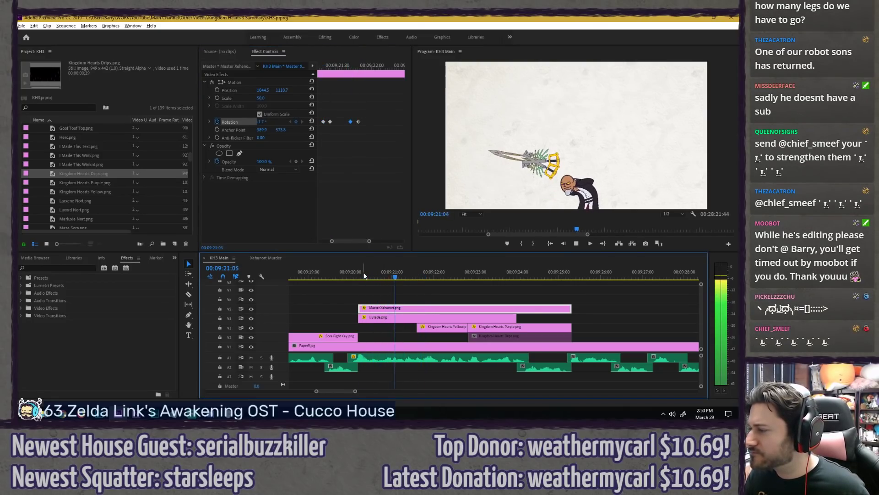
{"action": "key", "text": "space"}
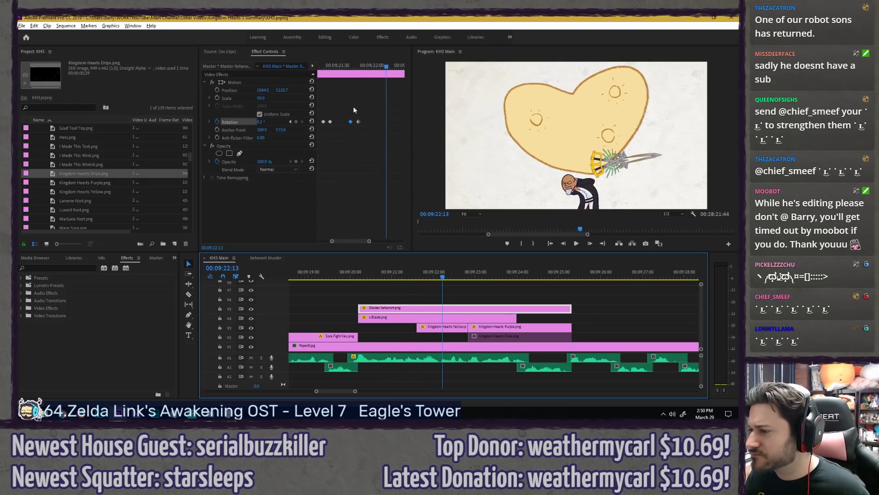
{"action": "left_click_drag", "start_coordinate": [350, 63], "coordinate": [361, 62]}
{"action": "left_click_drag", "start_coordinate": [359, 122], "coordinate": [350, 122]}
{"action": "left_click", "coordinate": [348, 63]}
{"action": "key", "text": "Right"}
{"action": "key", "text": "Right"}
{"action": "key", "text": "Left"}
{"action": "key", "text": "Right"}
{"action": "left_click", "coordinate": [370, 164]}
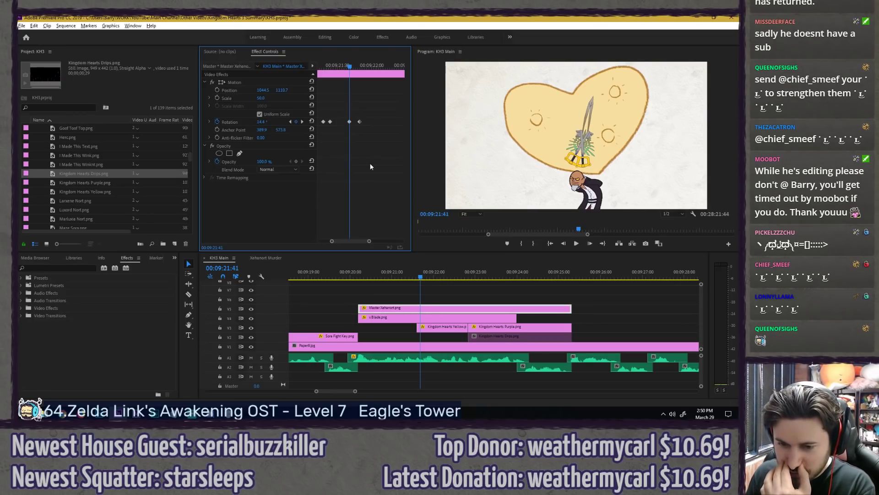
Step: Save the project, then move the first rotation keyframe earlier to 00:09:20:48 and replay
{"action": "key", "text": "ctrl+s"}
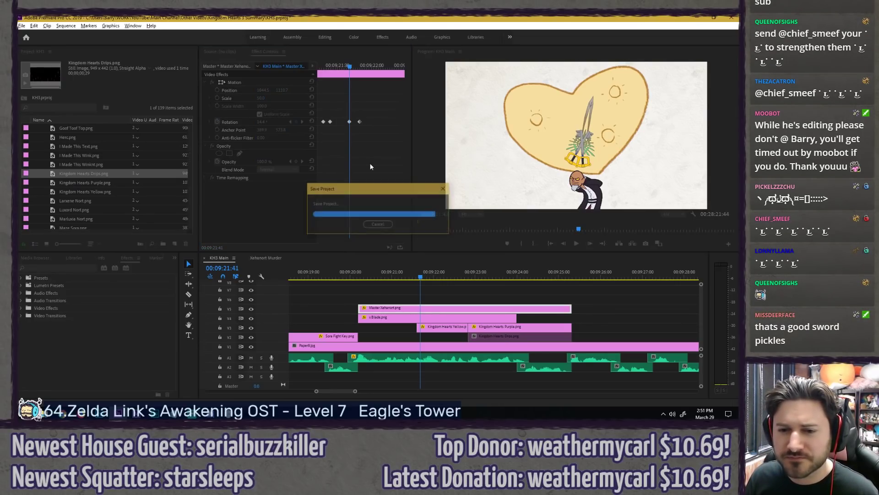
{"action": "left_click_drag", "start_coordinate": [368, 275], "coordinate": [405, 275]}
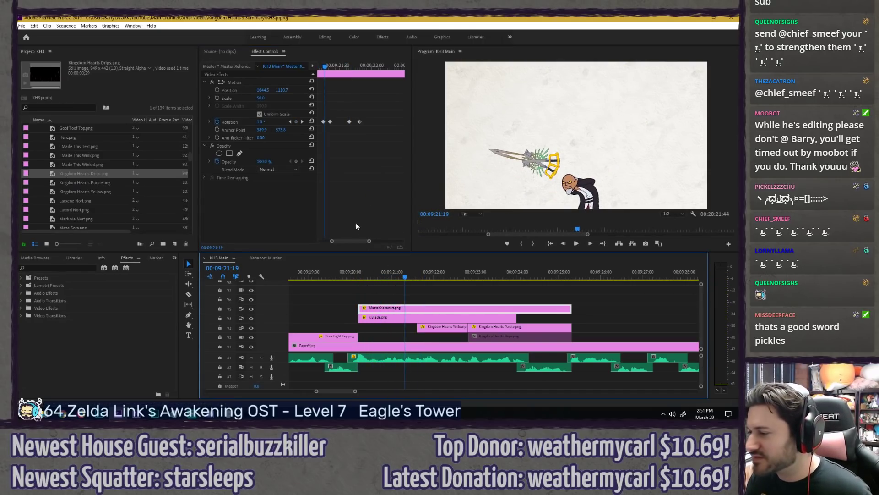
{"action": "left_click_drag", "start_coordinate": [356, 241], "coordinate": [347, 240]}
{"action": "left_click", "coordinate": [347, 67]}
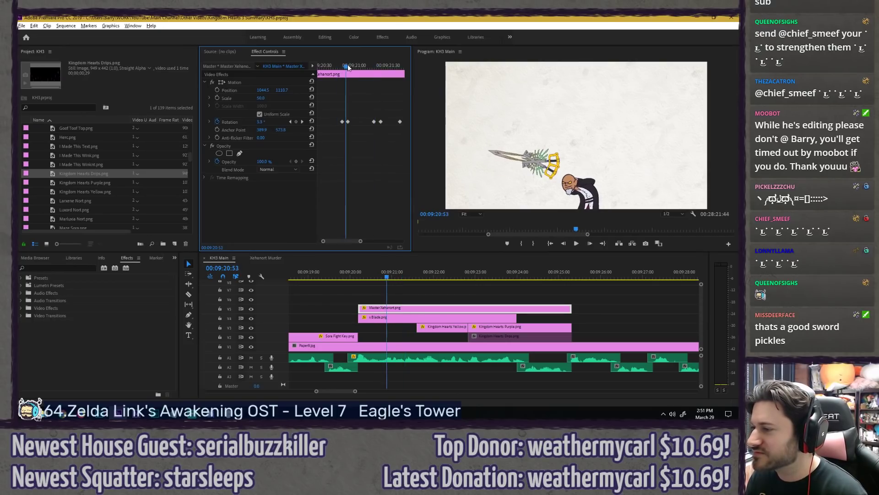
{"action": "key", "text": "Left"}
{"action": "key", "text": "Left"}
{"action": "key", "text": "Left"}
{"action": "key", "text": "Left"}
{"action": "key", "text": "Left"}
{"action": "key", "text": "Left"}
{"action": "left_click_drag", "start_coordinate": [342, 121], "coordinate": [340, 122]}
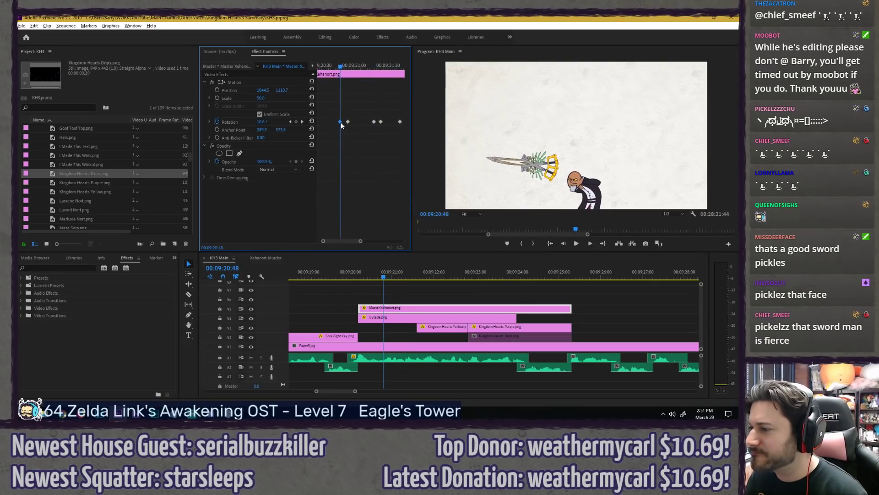
{"action": "left_click", "coordinate": [364, 267]}
{"action": "key", "text": "space"}
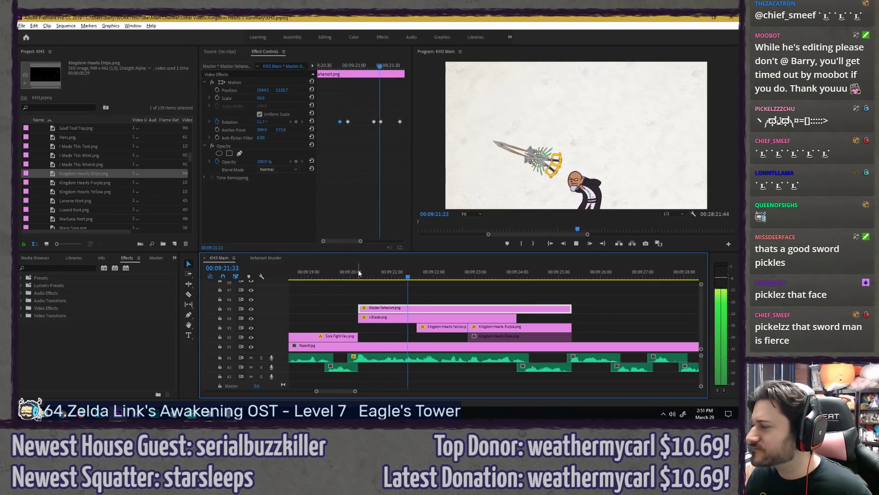
{"action": "key", "text": "space"}
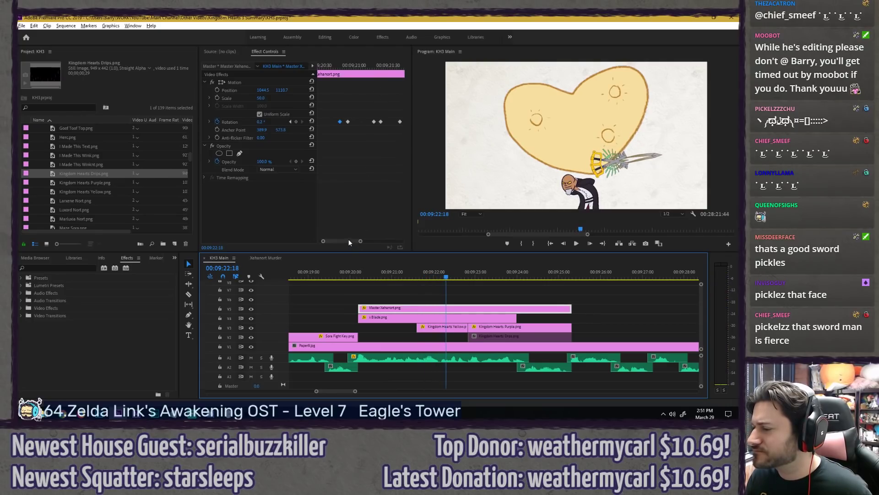
Step: Replay the swing and check the 14.4° rotation at 00:09:21:41
{"action": "left_click_drag", "start_coordinate": [348, 241], "coordinate": [355, 240]}
{"action": "left_click", "coordinate": [371, 67]}
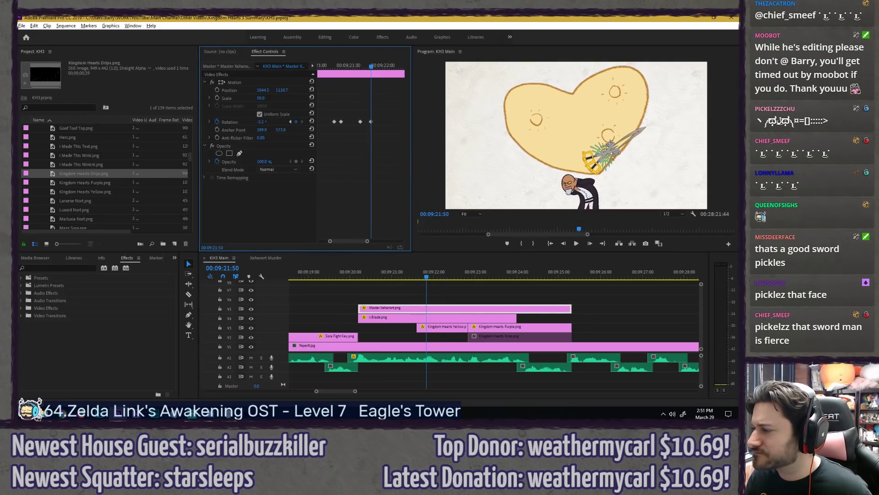
{"action": "left_click", "coordinate": [357, 274]}
{"action": "key", "text": "space"}
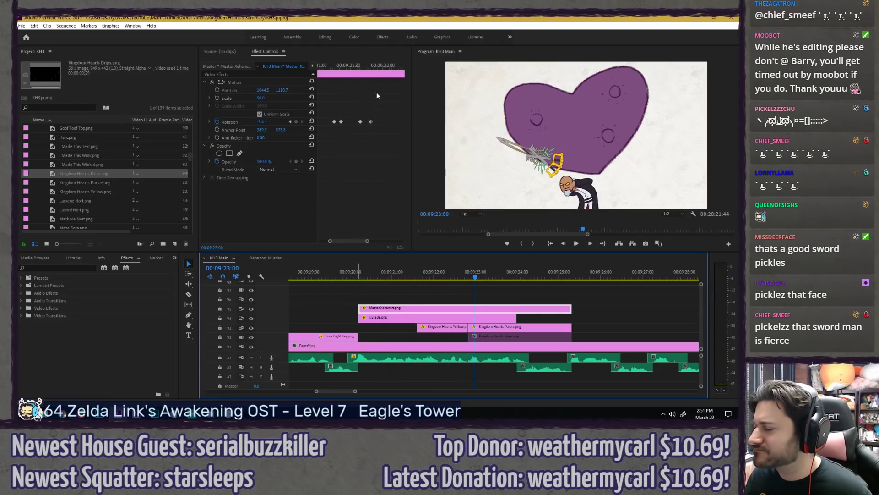
{"action": "left_click", "coordinate": [326, 65]}
{"action": "left_click_drag", "start_coordinate": [326, 64], "coordinate": [365, 68]}
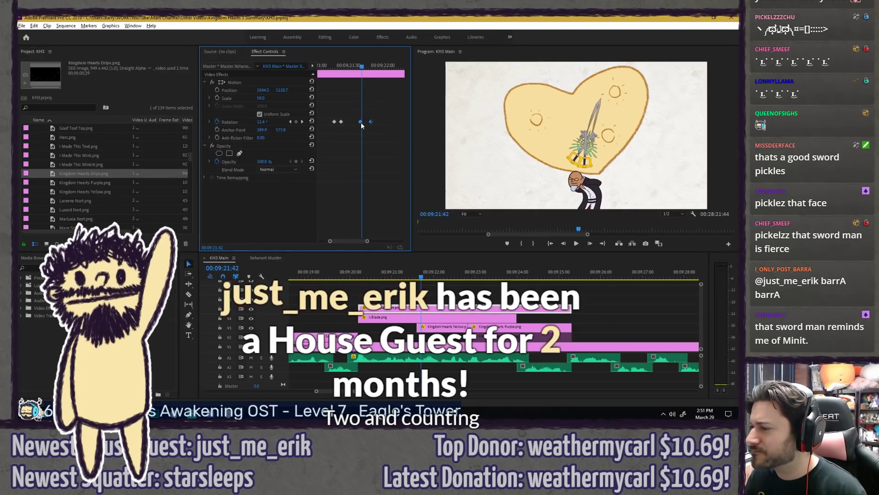
{"action": "left_click", "coordinate": [403, 274]}
{"action": "key", "text": "space"}
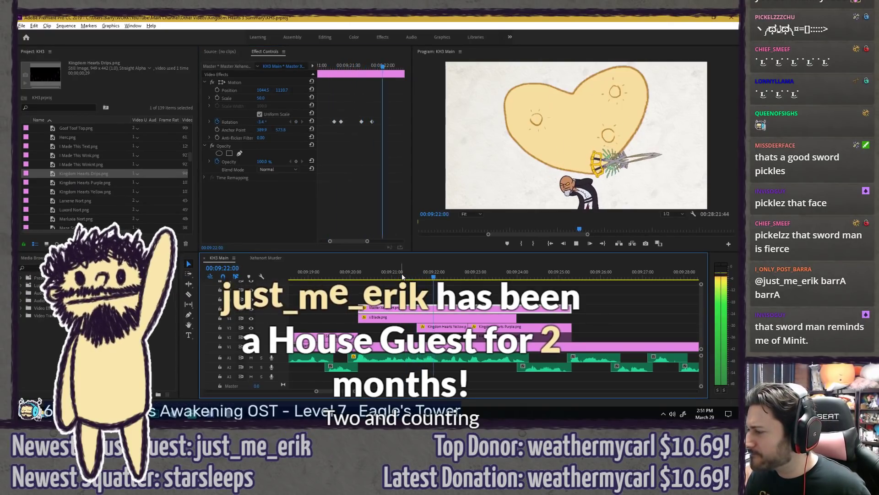
Step: Add another rotation keyframe after the strike and move to 00:09:22:55
{"action": "left_click", "coordinate": [363, 175]}
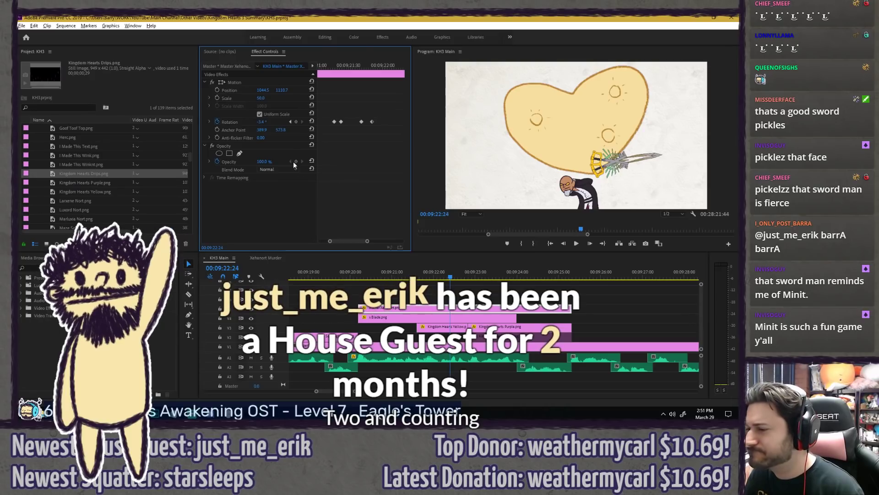
{"action": "left_click", "coordinate": [296, 121]}
{"action": "key", "text": "Right"}
{"action": "key", "text": "Right"}
{"action": "key", "text": "Right"}
{"action": "key", "text": "Right"}
{"action": "key", "text": "Right"}
{"action": "key", "text": "Right"}
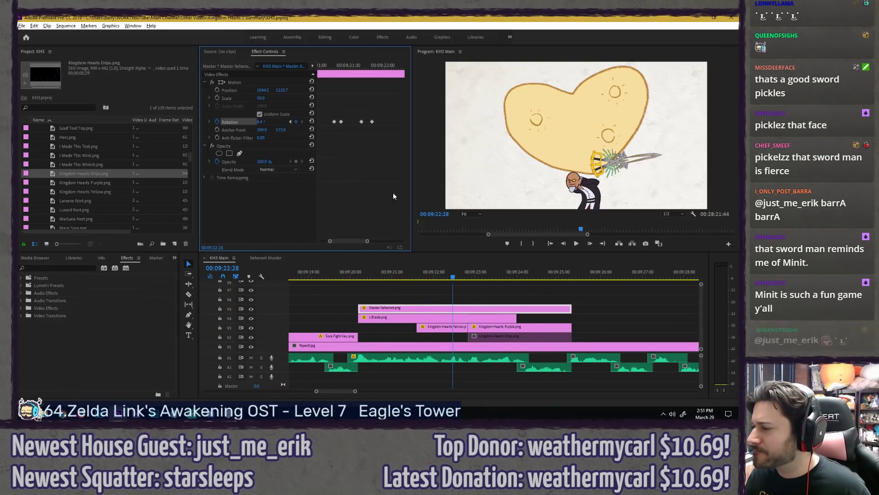
{"action": "left_click", "coordinate": [358, 65]}
{"action": "key", "text": "space"}
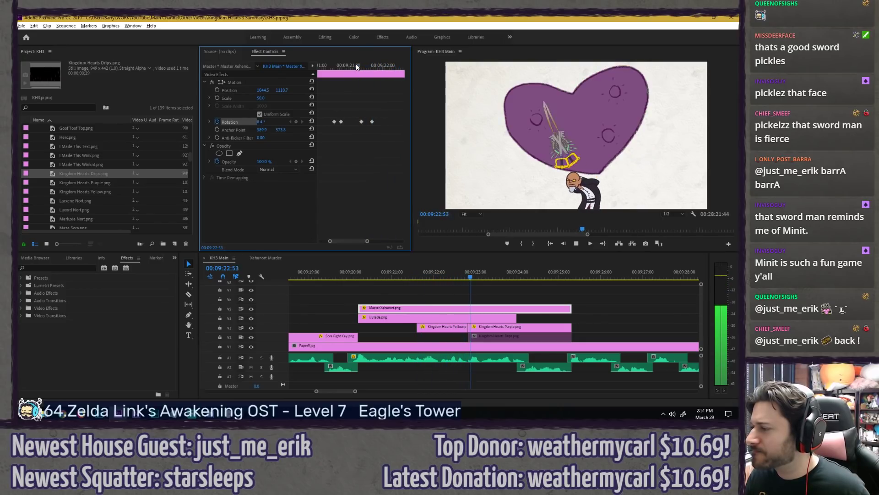
{"action": "left_click_drag", "start_coordinate": [453, 272], "coordinate": [467, 272]}
{"action": "left_click", "coordinate": [296, 122]}
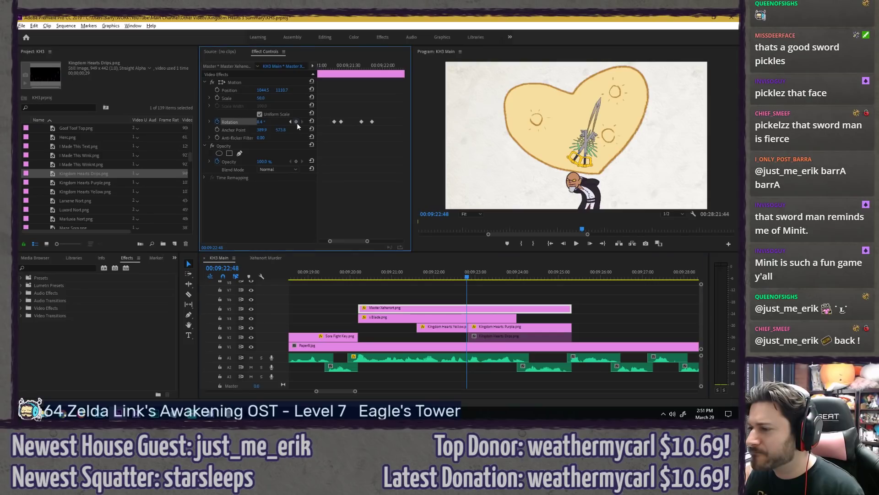
{"action": "key", "text": "Right"}
{"action": "key", "text": "Right"}
{"action": "key", "text": "Right"}
{"action": "key", "text": "Right"}
{"action": "key", "text": "Right"}
{"action": "key", "text": "Right"}
{"action": "key", "text": "Right"}
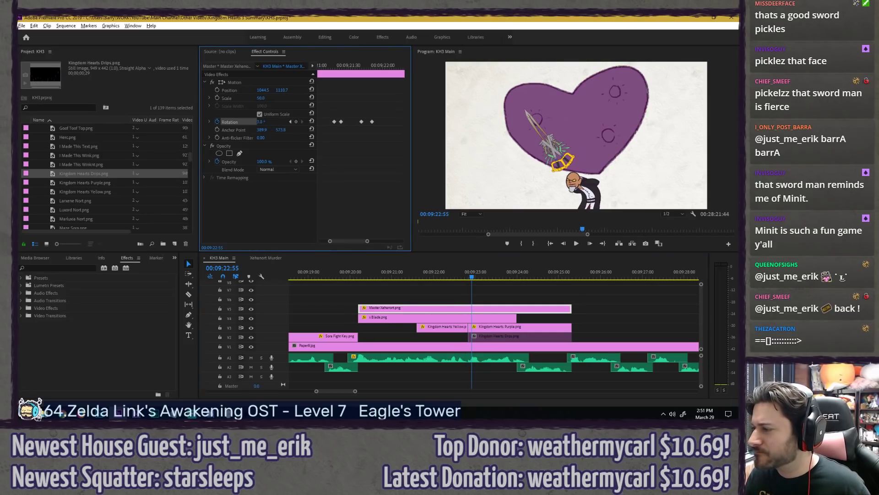
Step: Tilt Xehanort back to -10.9° at the strike frame and replay to check the hit
{"action": "left_click_drag", "start_coordinate": [358, 241], "coordinate": [372, 240]}
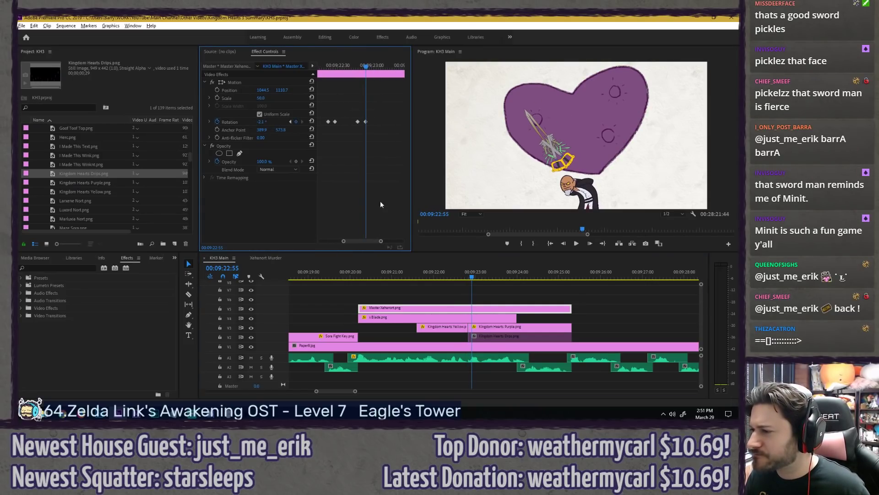
{"action": "left_click_drag", "start_coordinate": [363, 65], "coordinate": [352, 64]}
{"action": "key", "text": "space"}
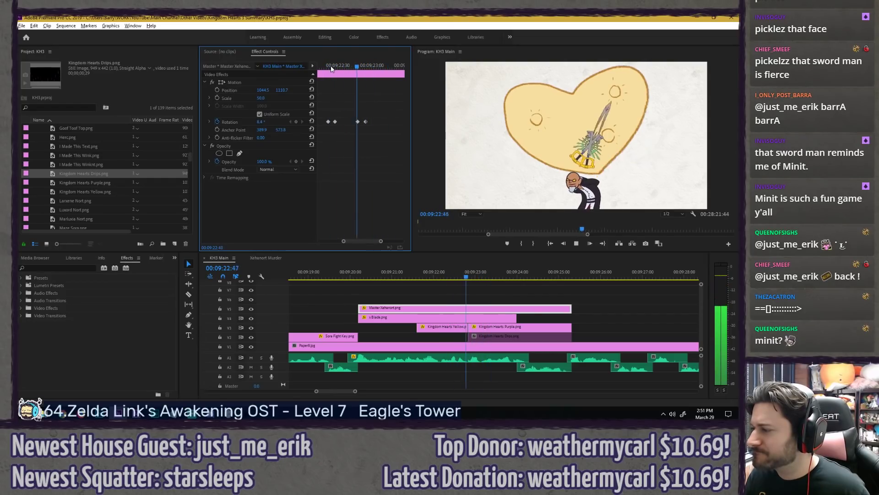
{"action": "left_click", "coordinate": [369, 66]}
{"action": "left_click_drag", "start_coordinate": [262, 123], "coordinate": [257, 122]}
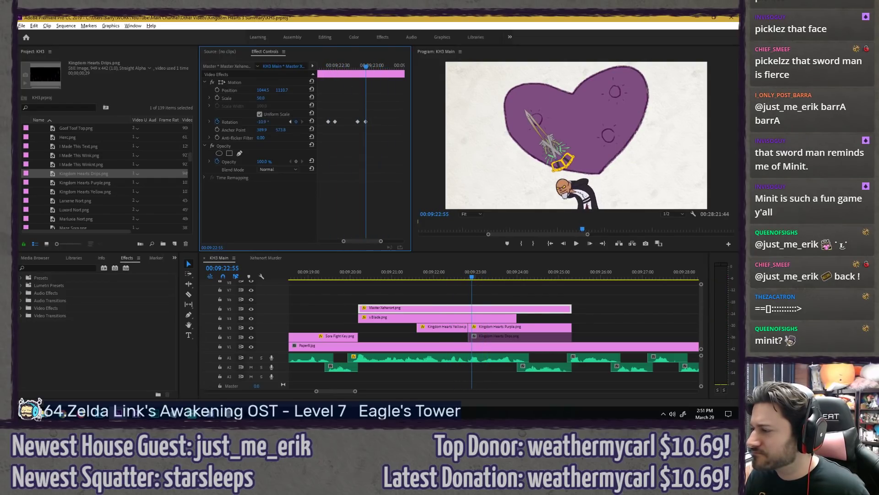
{"action": "left_click", "coordinate": [352, 61]}
{"action": "key", "text": "space"}
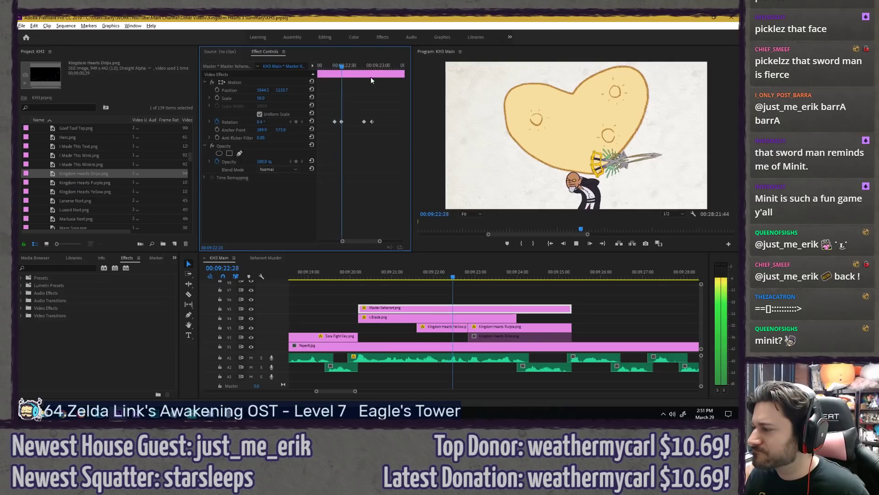
{"action": "key", "text": "space"}
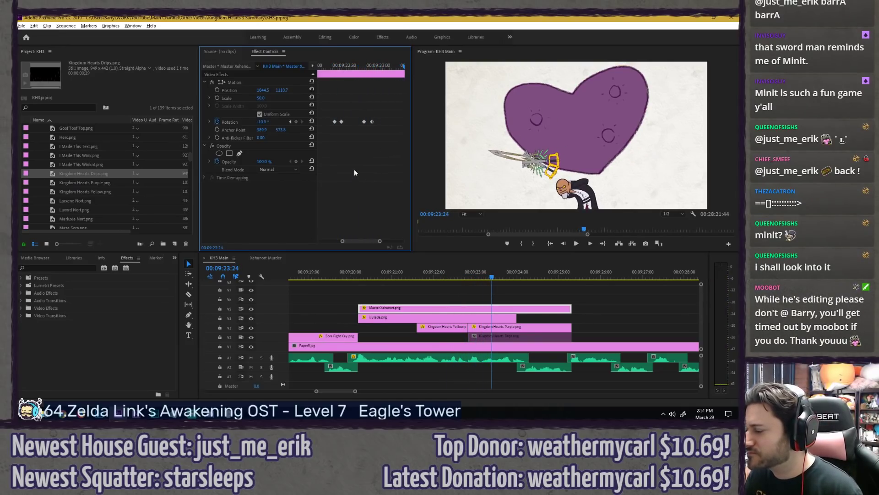
{"action": "key", "text": "Right"}
{"action": "key", "text": "Right"}
{"action": "key", "text": "Right"}
{"action": "key", "text": "Right"}
{"action": "key", "text": "Right"}
{"action": "key", "text": "Right"}
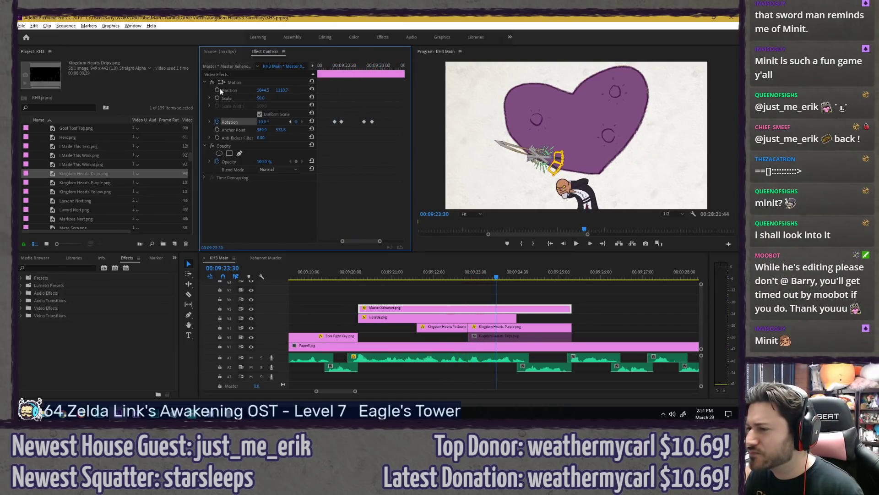
{"action": "left_click_drag", "start_coordinate": [369, 241], "coordinate": [371, 243]}
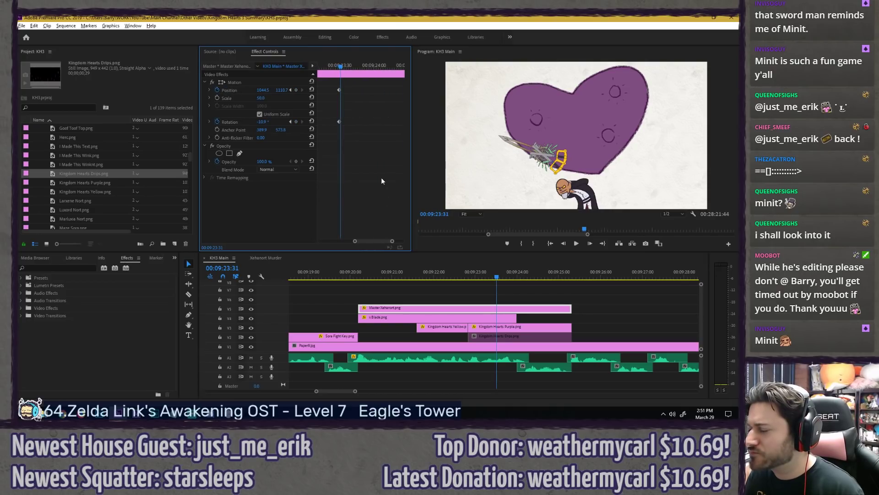
Step: Keyframe Xehanort at 35.6° rotation and push him toward the lower-right edge
{"action": "key", "text": "Right"}
{"action": "key", "text": "Right"}
{"action": "key", "text": "Right"}
{"action": "key", "text": "Right"}
{"action": "key", "text": "Right"}
{"action": "key", "text": "Right"}
{"action": "key", "text": "Right"}
{"action": "key", "text": "Right"}
{"action": "key", "text": "Right"}
{"action": "key", "text": "Right"}
{"action": "key", "text": "Right"}
{"action": "key", "text": "Right"}
{"action": "key", "text": "Right"}
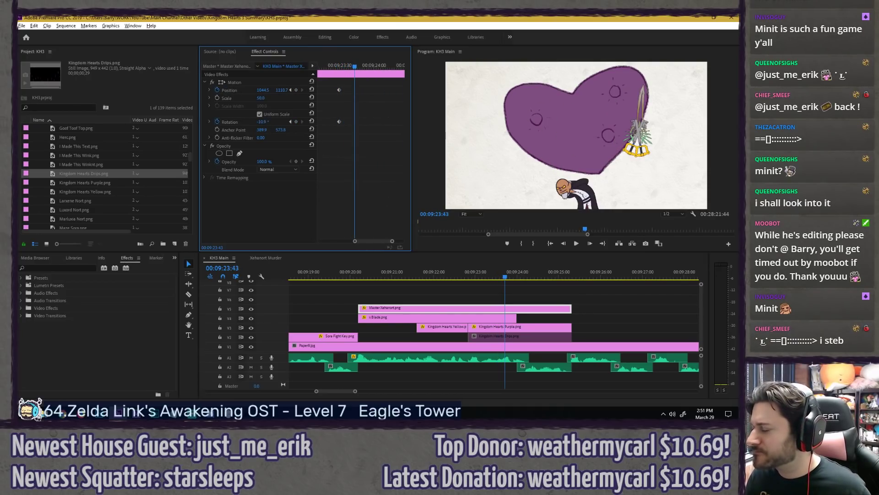
{"action": "left_click_drag", "start_coordinate": [261, 122], "coordinate": [282, 121]}
{"action": "left_click_drag", "start_coordinate": [262, 92], "coordinate": [284, 92]}
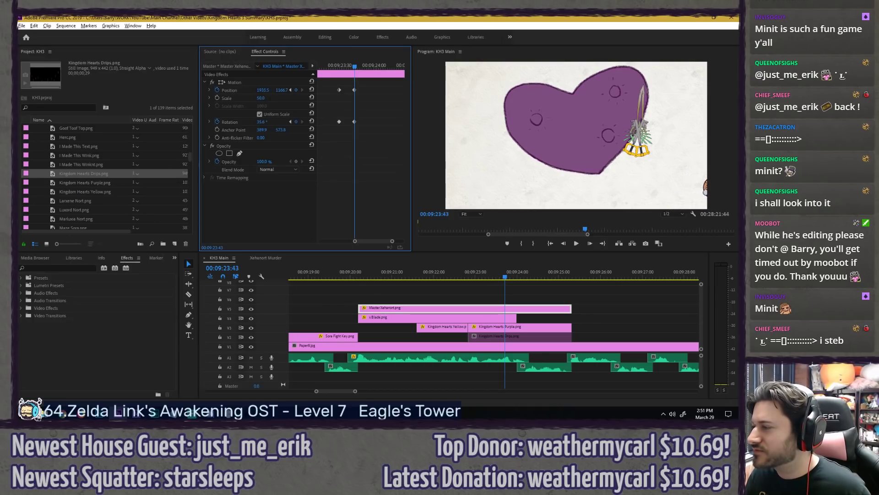
{"action": "mouse_move", "coordinate": [353, 66]}
{"action": "left_mouse_down"}
{"action": "mouse_move", "coordinate": [338, 66]}
{"action": "mouse_move", "coordinate": [364, 66]}
{"action": "mouse_move", "coordinate": [339, 67]}
{"action": "mouse_move", "coordinate": [352, 58]}
{"action": "mouse_move", "coordinate": [359, 78]}
{"action": "mouse_move", "coordinate": [334, 68]}
{"action": "mouse_move", "coordinate": [361, 68]}
{"action": "mouse_move", "coordinate": [344, 69]}
{"action": "left_mouse_up"}
Step: Apply Ease temporal interpolation to the new Position and Rotation keyframes
{"action": "left_click", "coordinate": [355, 122]}
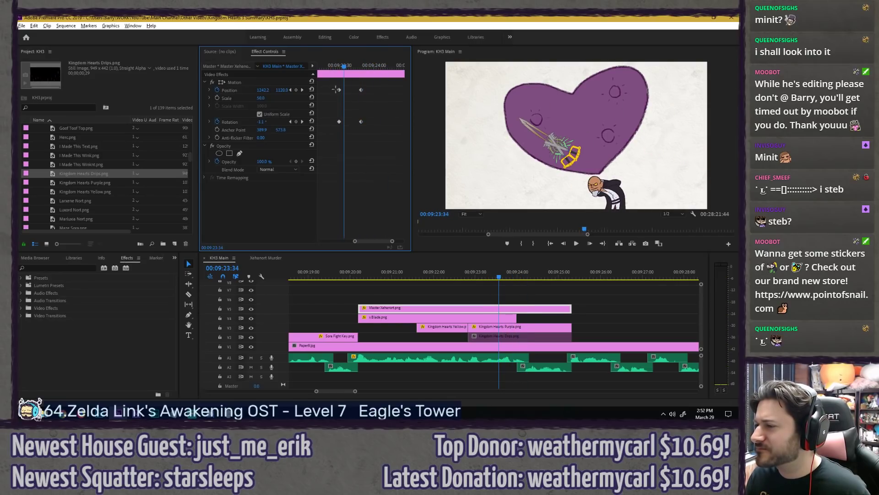
{"action": "right_click", "coordinate": [339, 123]}
{"action": "mouse_move", "coordinate": [391, 185]}
{"action": "left_click", "coordinate": [435, 227]}
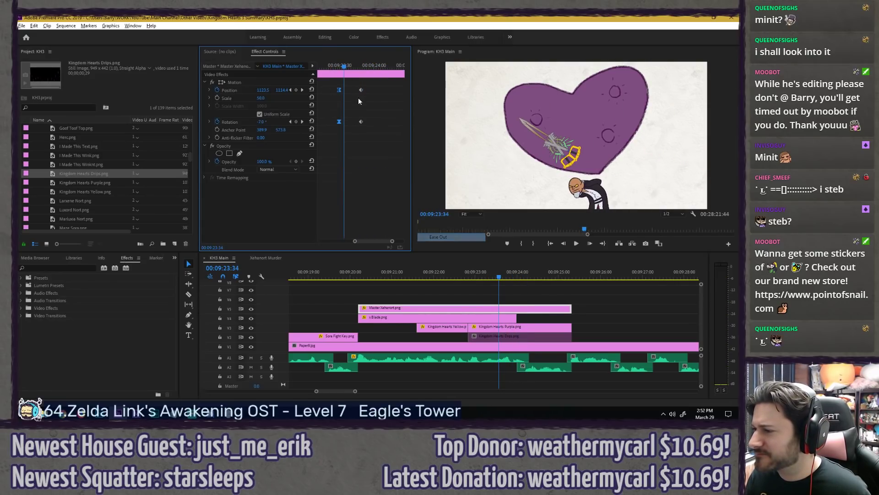
{"action": "key", "text": "space"}
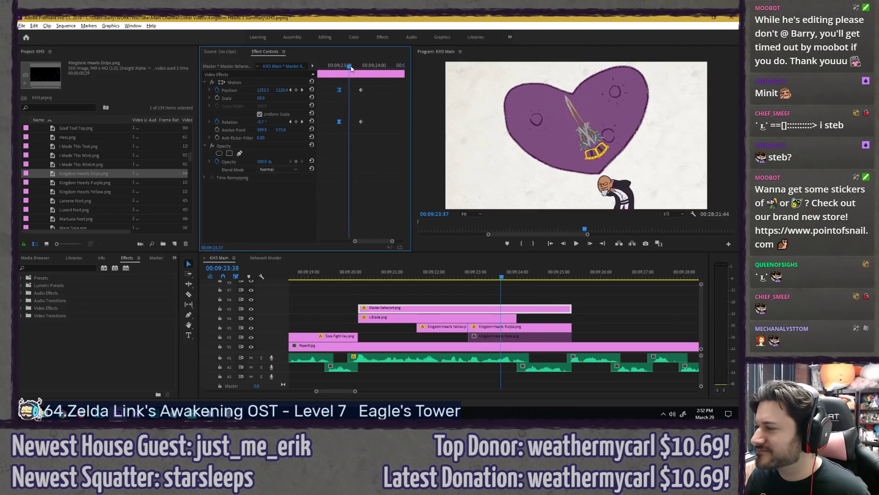
{"action": "left_click", "coordinate": [373, 66]}
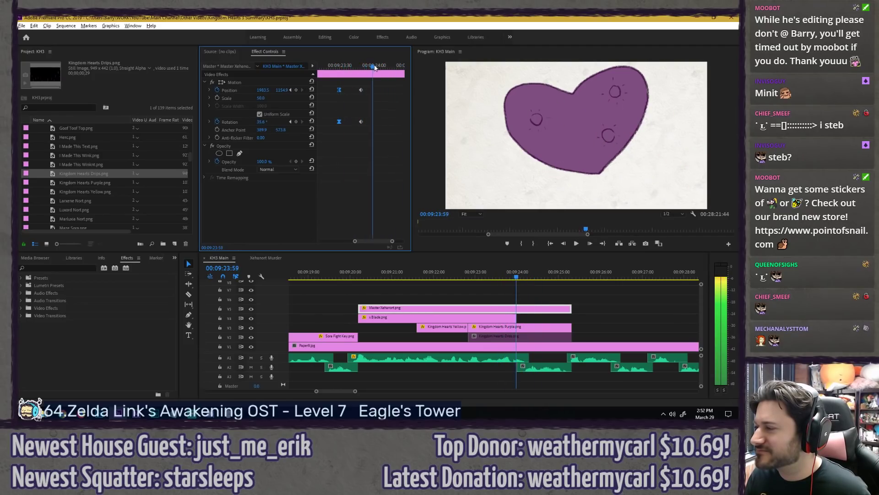
Step: Review the eased knock-off from about 00:09:20 and shrink the Program monitor view
{"action": "left_click", "coordinate": [356, 278]}
{"action": "key", "text": "space"}
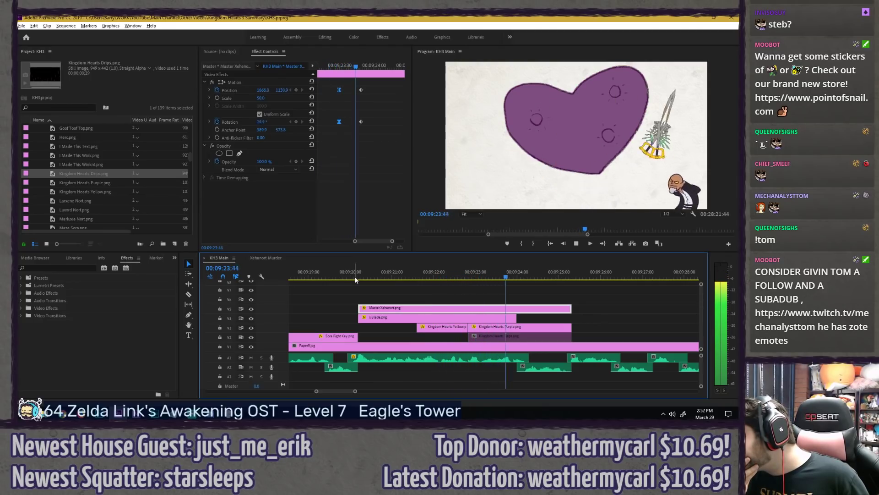
{"action": "key", "text": "space"}
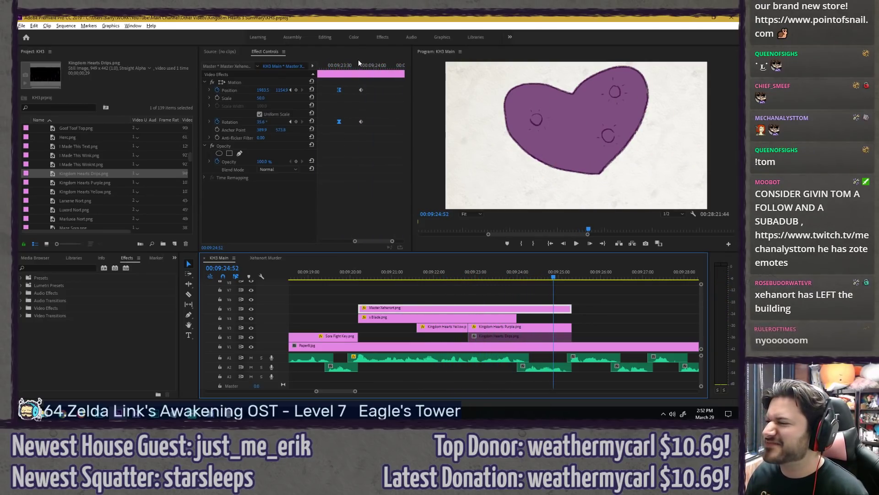
{"action": "left_click_drag", "start_coordinate": [369, 67], "coordinate": [374, 66]}
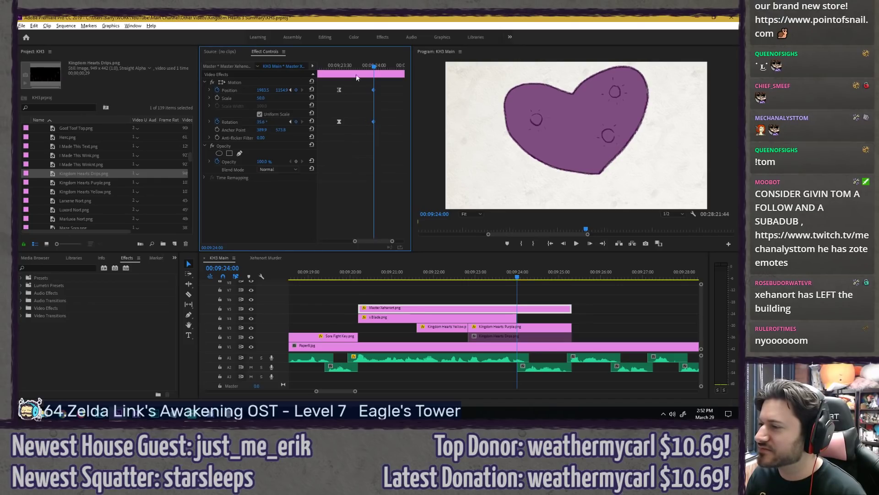
{"action": "key", "text": "space"}
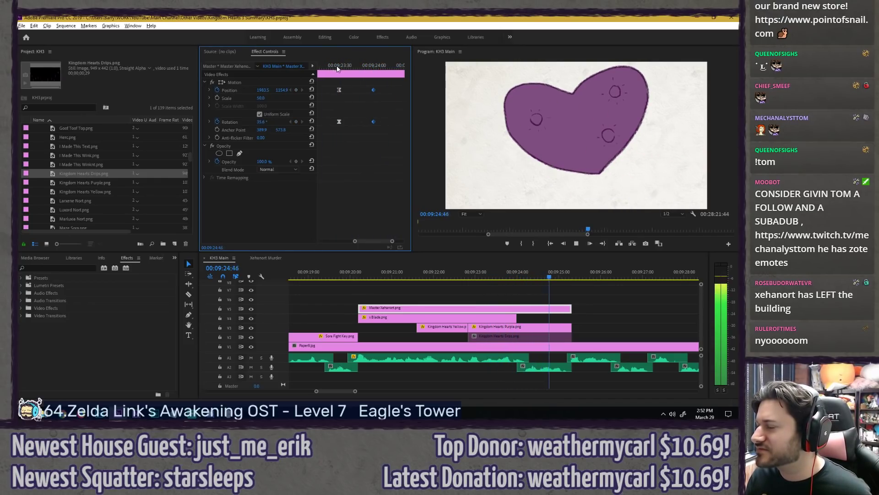
{"action": "left_click", "coordinate": [374, 67]}
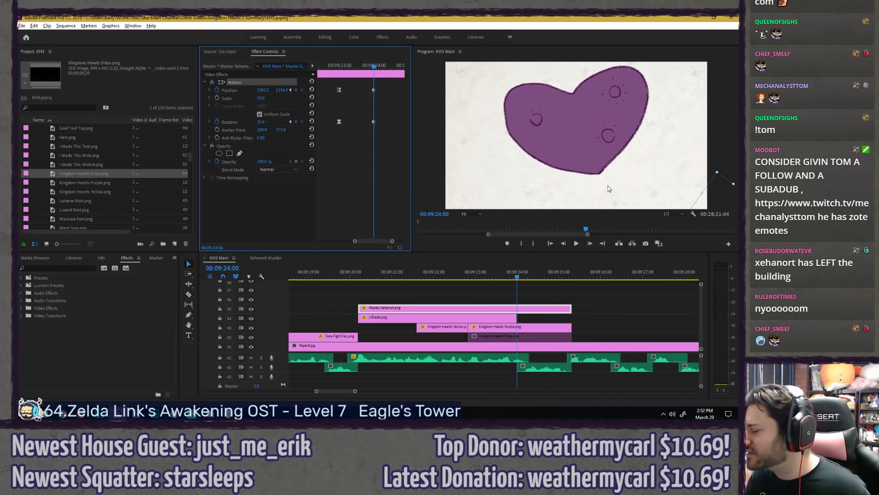
{"action": "left_click", "coordinate": [476, 214]}
Step: Set the Program monitor to 25% and select Xehanort's transform box at 00:09:24:00
{"action": "left_click", "coordinate": [472, 242]}
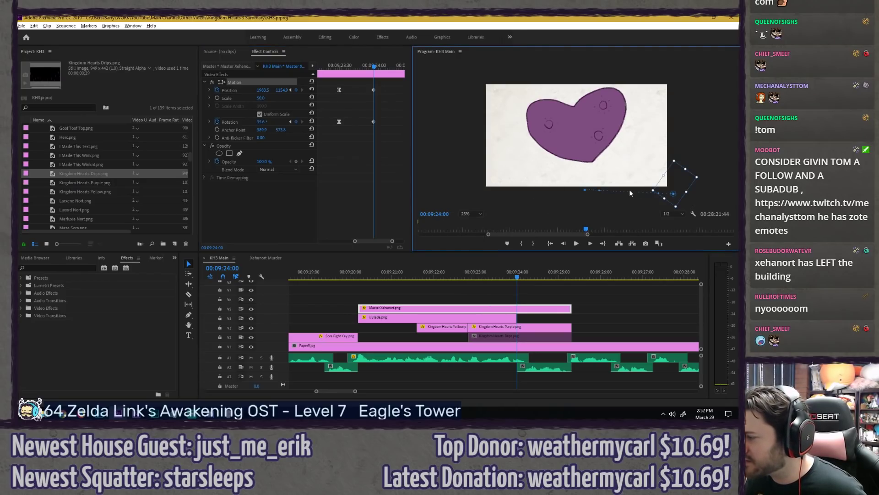
{"action": "left_click", "coordinate": [340, 67]}
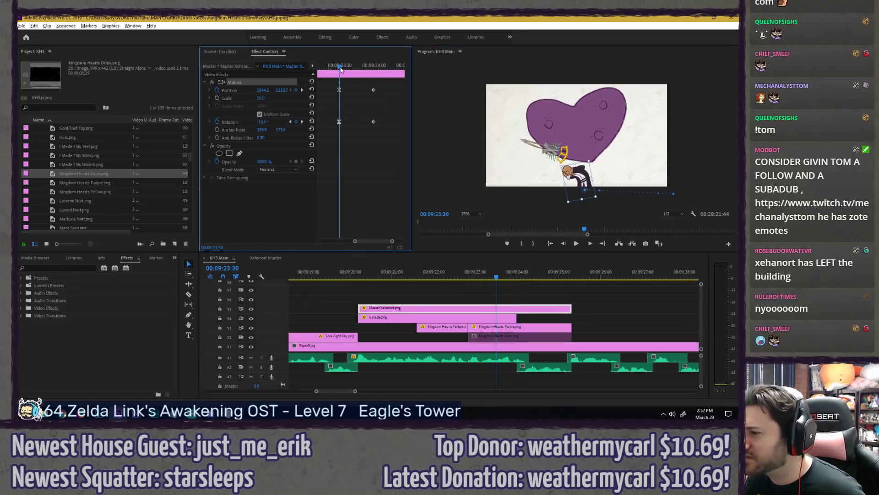
{"action": "left_click_drag", "start_coordinate": [340, 68], "coordinate": [367, 68]}
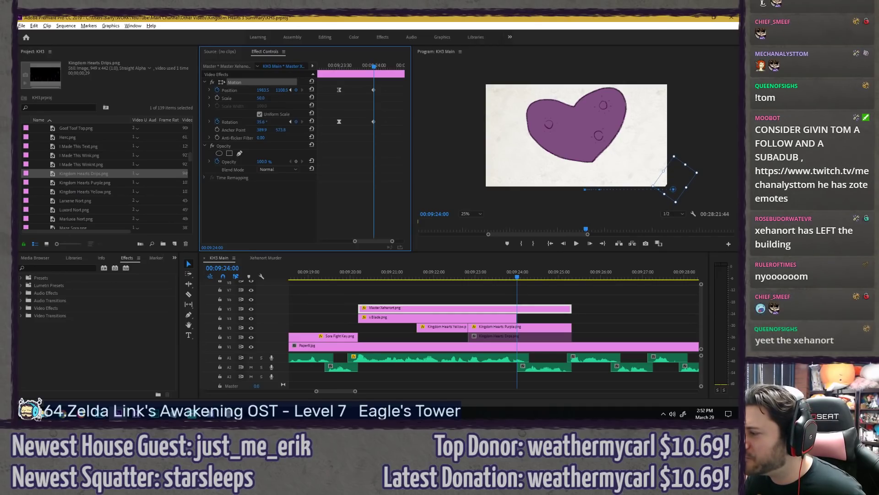
{"action": "left_click", "coordinate": [660, 191]}
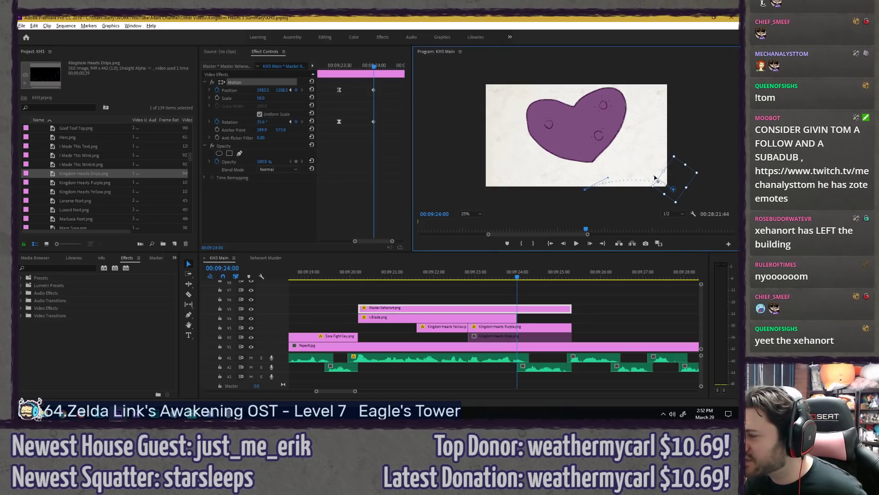
Step: Replay the spin and nudge Xehanort's end position further right off-screen
{"action": "left_click", "coordinate": [323, 68]}
{"action": "key", "text": "space"}
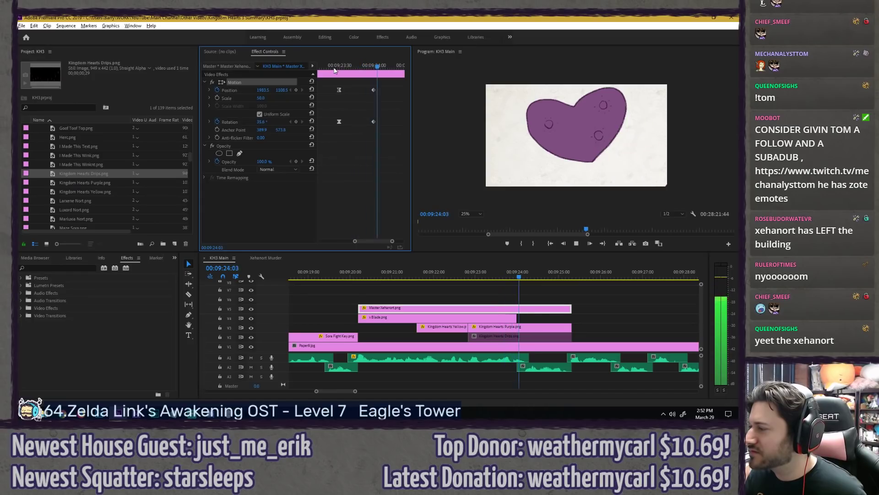
{"action": "left_click", "coordinate": [334, 68]}
{"action": "key", "text": "space"}
{"action": "left_click_drag", "start_coordinate": [334, 68], "coordinate": [374, 68]}
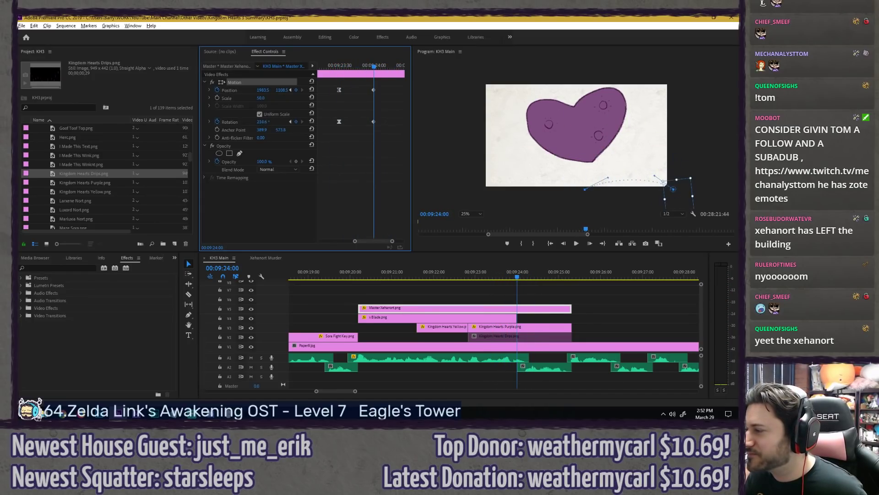
{"action": "key", "text": "space"}
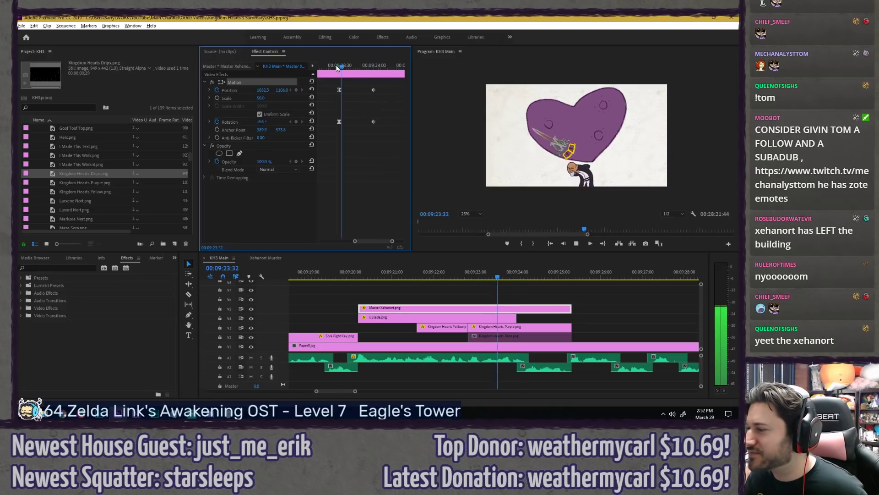
{"action": "key", "text": "space"}
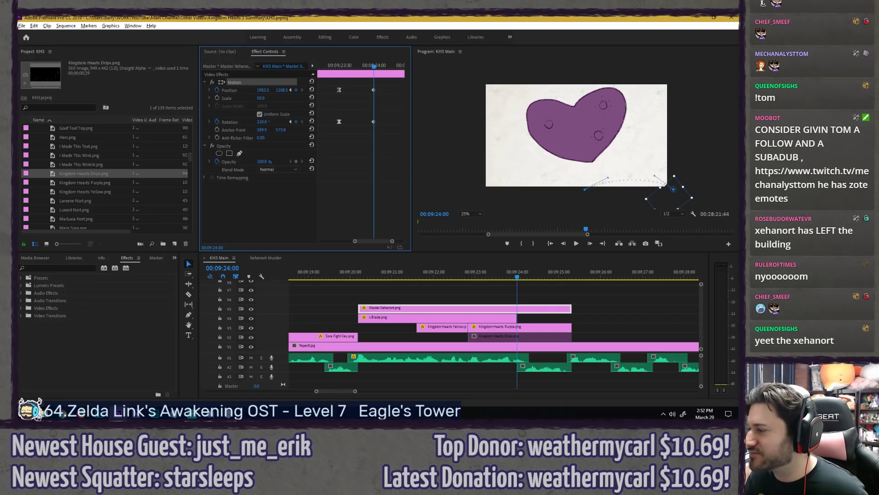
{"action": "left_click_drag", "start_coordinate": [336, 65], "coordinate": [374, 66]}
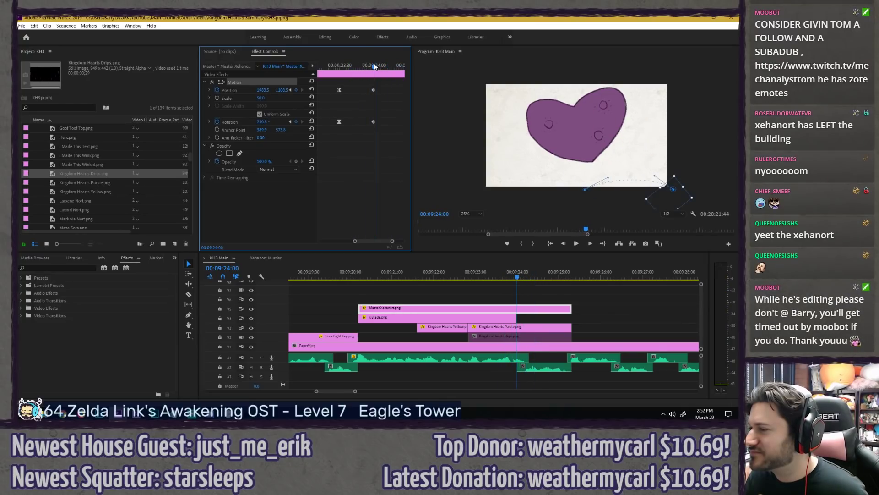
{"action": "left_click_drag", "start_coordinate": [673, 205], "coordinate": [675, 204]}
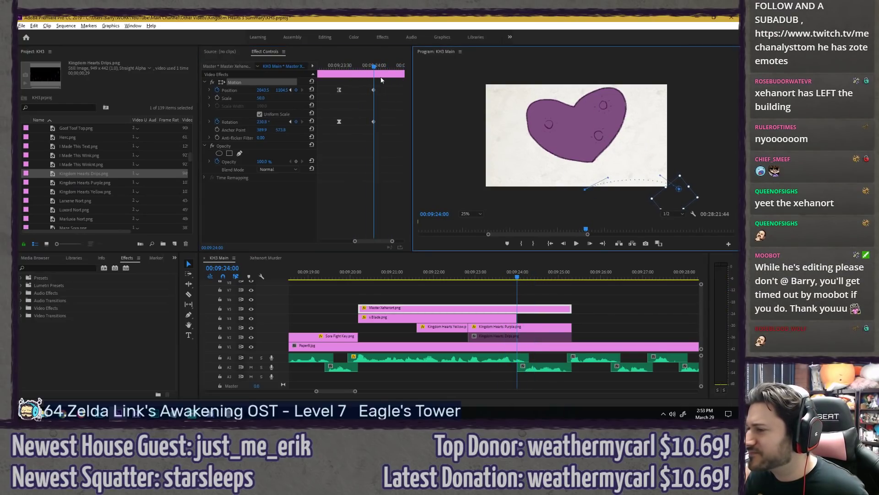
{"action": "left_click", "coordinate": [326, 67]}
Step: Play the knock-off animation in the maximized Program monitor
{"action": "left_click", "coordinate": [467, 216]}
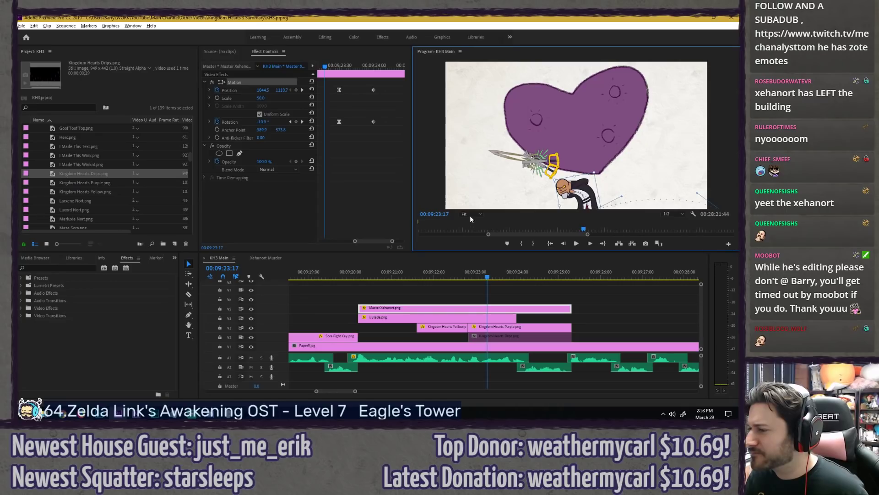
{"action": "key", "text": "grave"}
{"action": "key", "text": "space"}
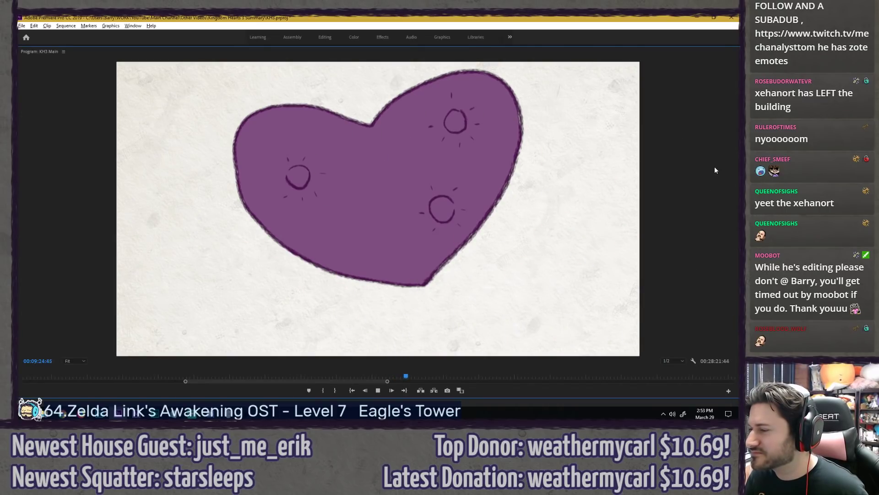
{"action": "key", "text": "grave"}
Step: Save the project, replay the sequence maximized, and park at 00:09:22:15
{"action": "left_click", "coordinate": [360, 278]}
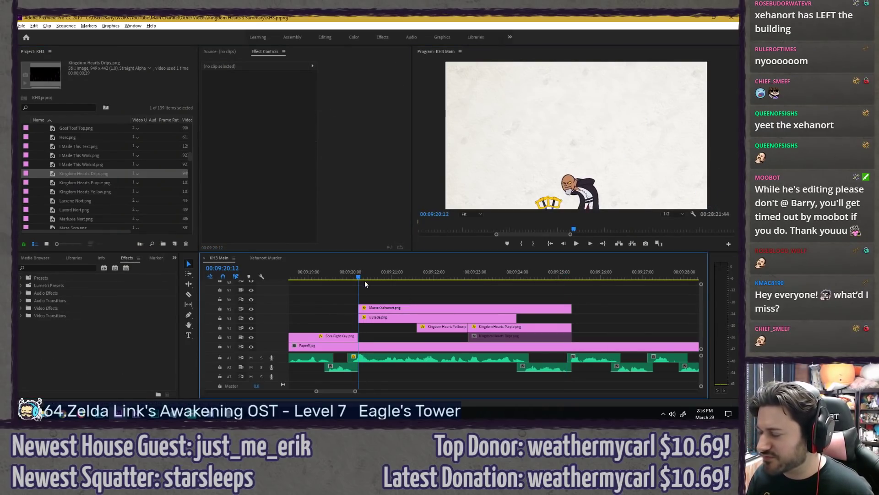
{"action": "key", "text": "ctrl+s"}
{"action": "key", "text": "grave"}
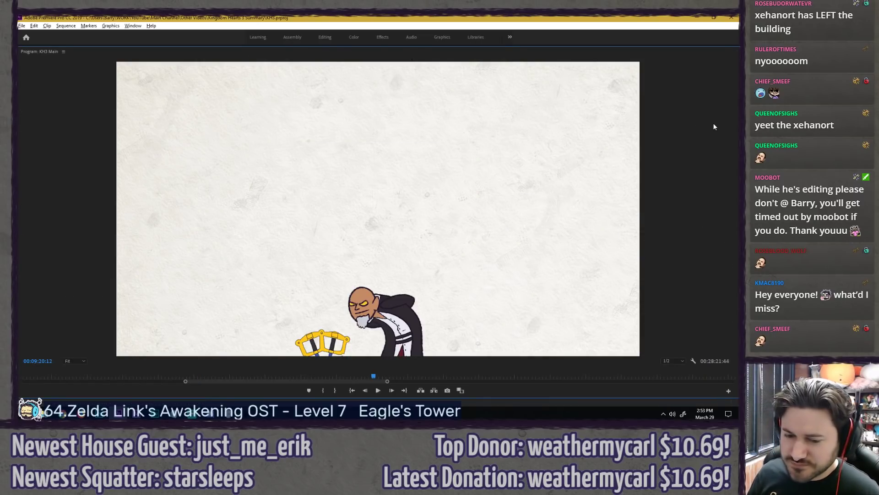
{"action": "key", "text": "space"}
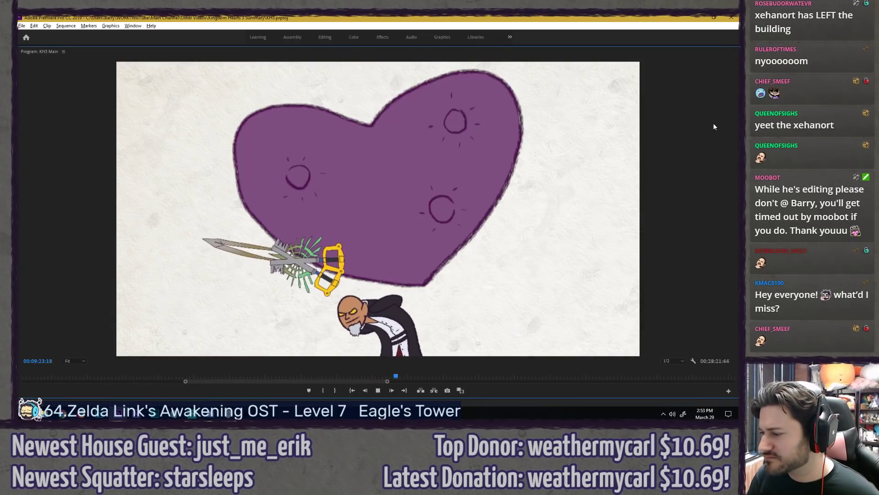
{"action": "key", "text": "space"}
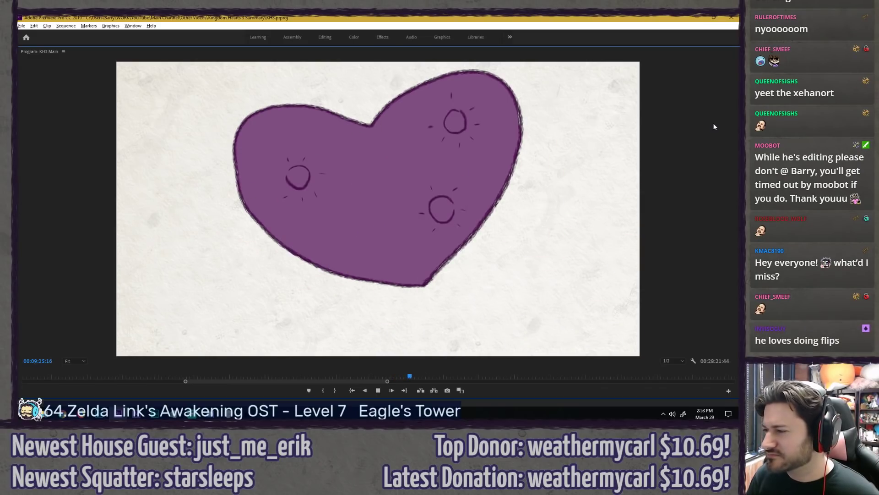
{"action": "key", "text": "grave"}
{"action": "left_click_drag", "start_coordinate": [460, 274], "coordinate": [444, 274]}
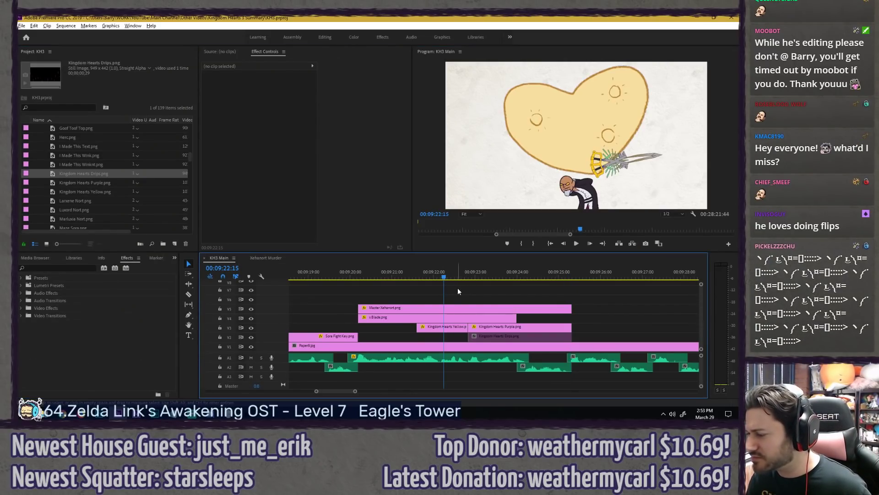
Step: Apply the default Cross Dissolve to the Kingdom Hearts Yellow clip and trim its start slightly earlier
{"action": "left_click", "coordinate": [21, 315]}
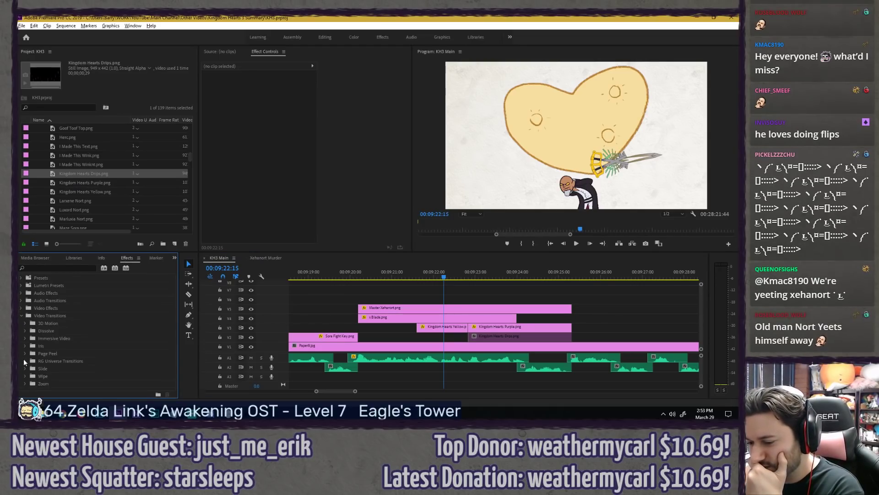
{"action": "left_click", "coordinate": [431, 296]}
{"action": "left_click", "coordinate": [460, 275]}
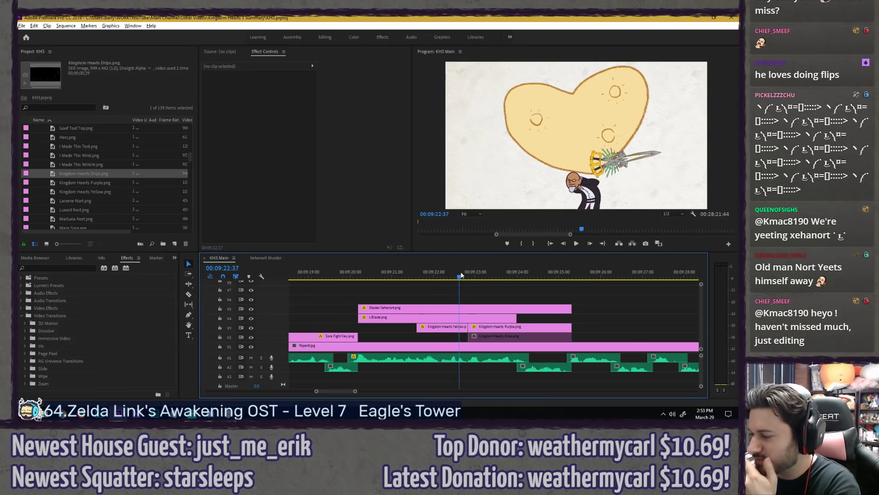
{"action": "left_click_drag", "start_coordinate": [462, 275], "coordinate": [408, 275]}
{"action": "scroll", "coordinate": [427, 290], "scroll_direction": "up", "scroll_amount": 3}
{"action": "left_click", "coordinate": [426, 326]}
{"action": "left_click", "coordinate": [359, 104]}
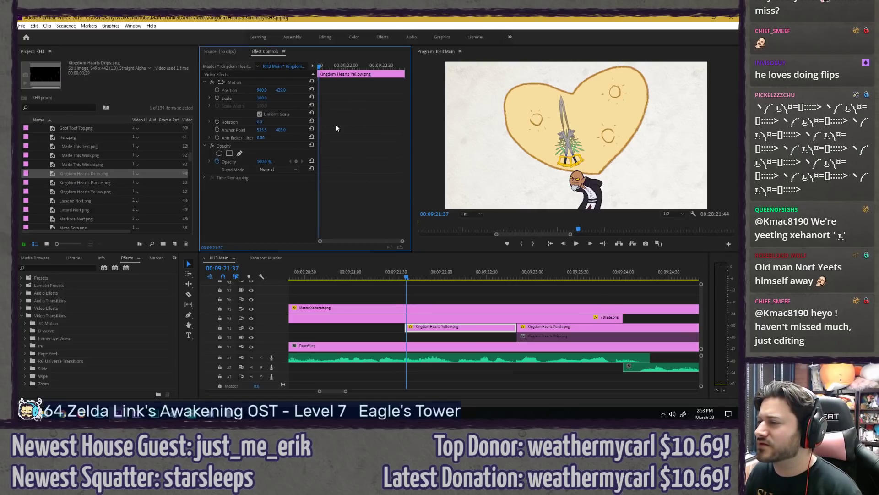
{"action": "left_click", "coordinate": [421, 330]}
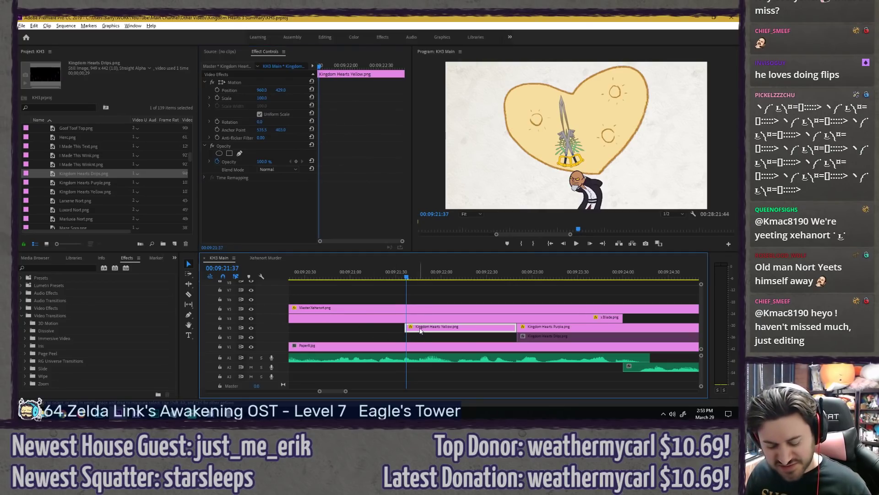
{"action": "key", "text": "ctrl+d"}
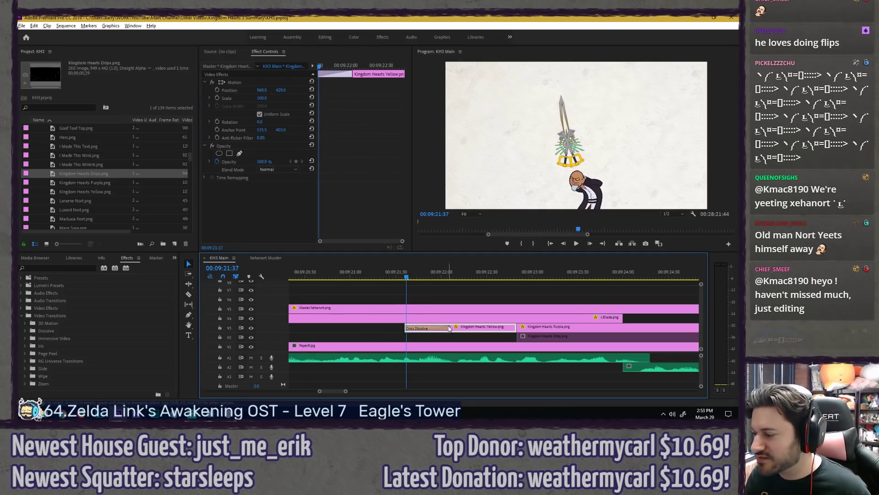
{"action": "key", "text": "Left"}
{"action": "key", "text": "Left"}
{"action": "key", "text": "Left"}
{"action": "key", "text": "Left"}
{"action": "key", "text": "Left"}
{"action": "key", "text": "Right"}
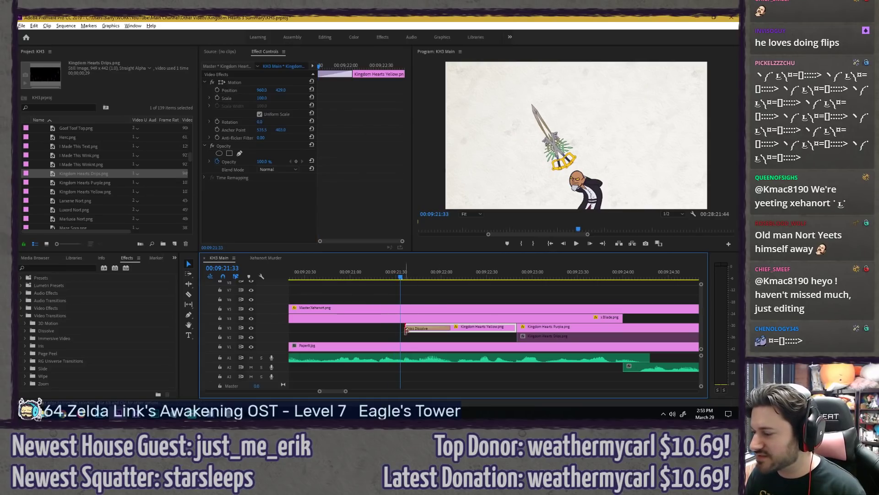
{"action": "left_click_drag", "start_coordinate": [406, 328], "coordinate": [400, 328]}
{"action": "key", "text": "Right"}
{"action": "key", "text": "Right"}
{"action": "key", "text": "Right"}
{"action": "key", "text": "Right"}
{"action": "key", "text": "Right"}
{"action": "key", "text": "Right"}
{"action": "key", "text": "Right"}
{"action": "key", "text": "Right"}
{"action": "key", "text": "Right"}
{"action": "key", "text": "Right"}
{"action": "key", "text": "Right"}
{"action": "key", "text": "Right"}
{"action": "key", "text": "Right"}
{"action": "key", "text": "Right"}
{"action": "key", "text": "Right"}
{"action": "key", "text": "Right"}
{"action": "key", "text": "Right"}
{"action": "key", "text": "Right"}
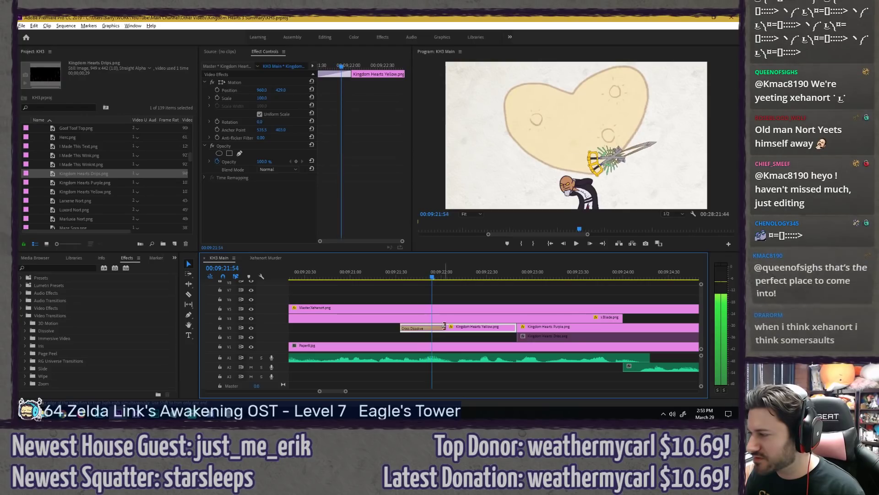
Step: Shorten and preview the Cross Dissolve, then delete it and save the project
{"action": "left_click_drag", "start_coordinate": [445, 326], "coordinate": [435, 326]}
{"action": "left_click", "coordinate": [386, 271]}
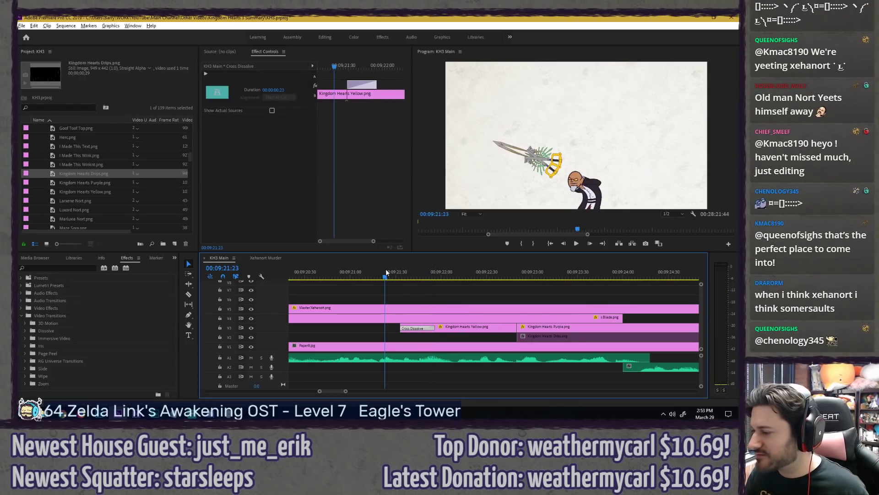
{"action": "key", "text": "space"}
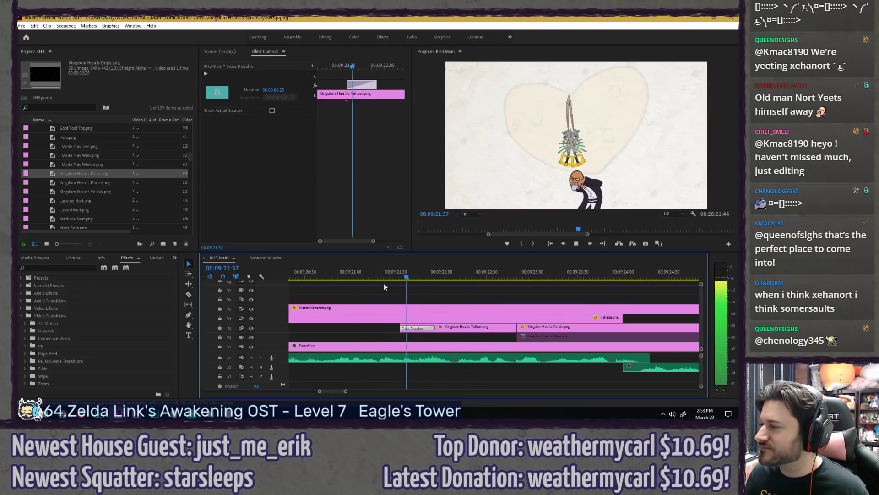
{"action": "key", "text": "space"}
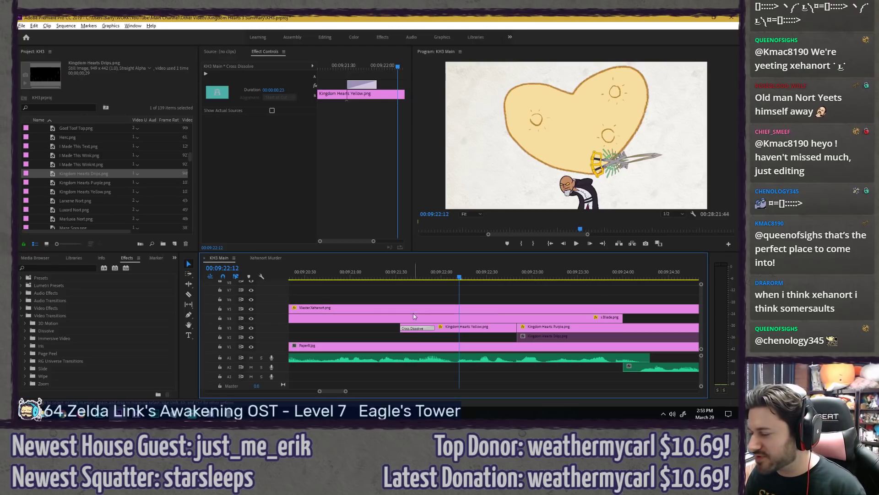
{"action": "key", "text": "Delete"}
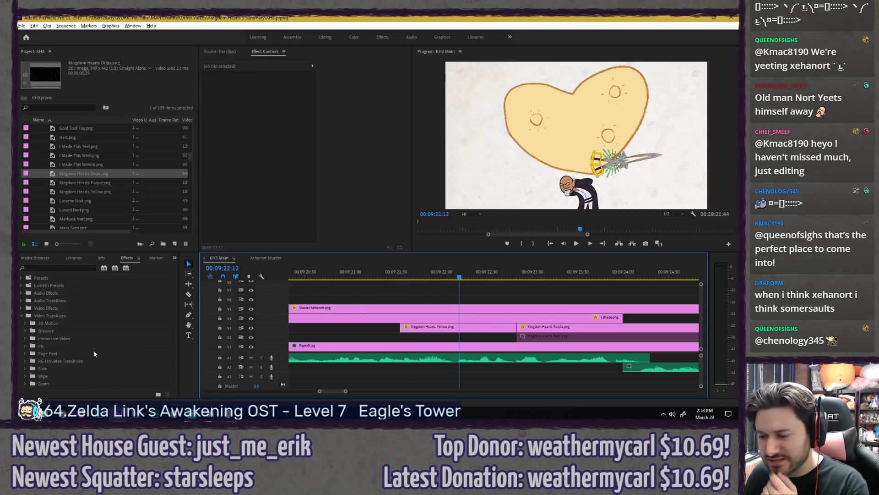
{"action": "key", "text": "ctrl+s"}
Step: Try uni.Color Stripe from RG Universe Transitions on the heart clip's start, then delete it
{"action": "left_click", "coordinate": [26, 361]}
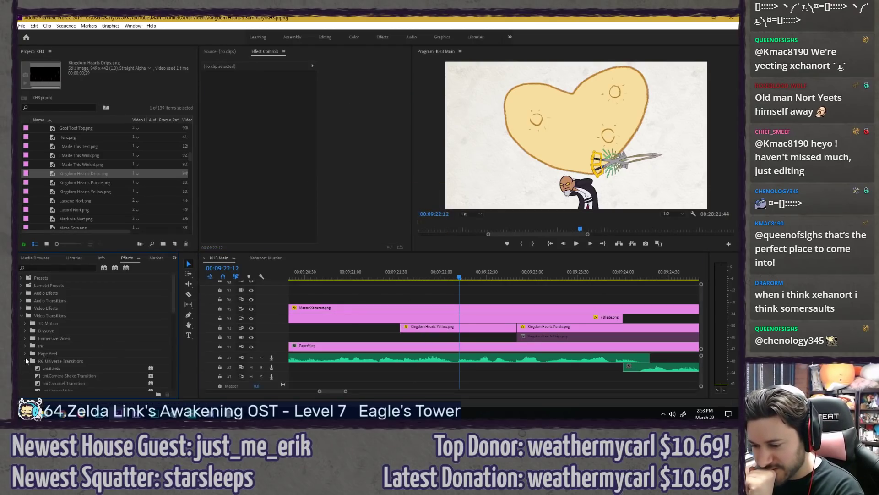
{"action": "scroll", "coordinate": [26, 357], "scroll_direction": "down", "scroll_amount": 3}
{"action": "scroll", "coordinate": [67, 345], "scroll_direction": "down", "scroll_amount": 1}
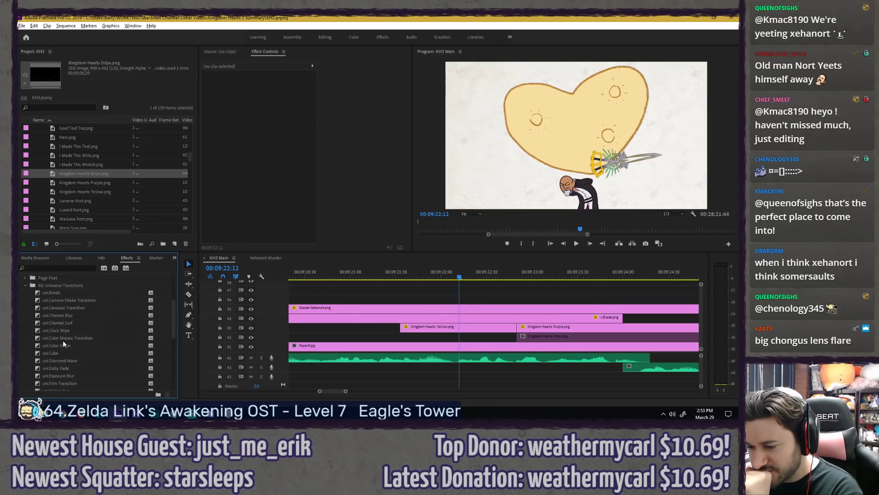
{"action": "left_click", "coordinate": [63, 345]}
{"action": "left_click_drag", "start_coordinate": [399, 330], "coordinate": [401, 327]}
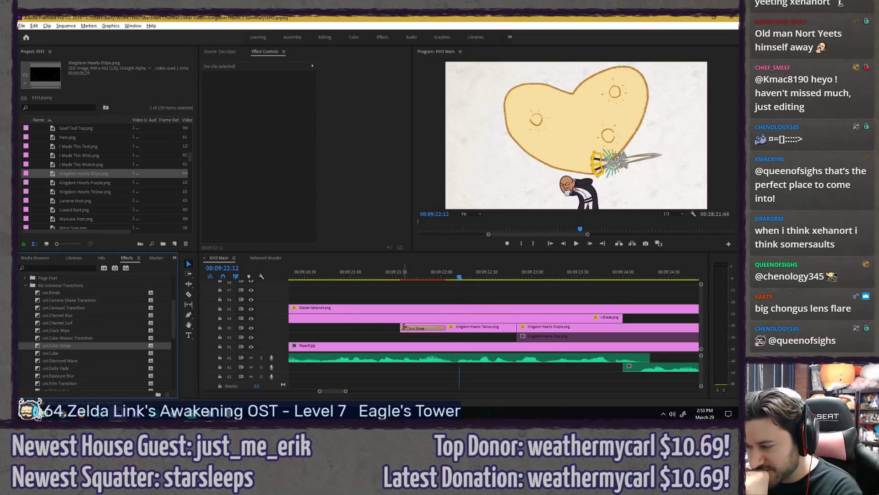
{"action": "left_click", "coordinate": [404, 275]}
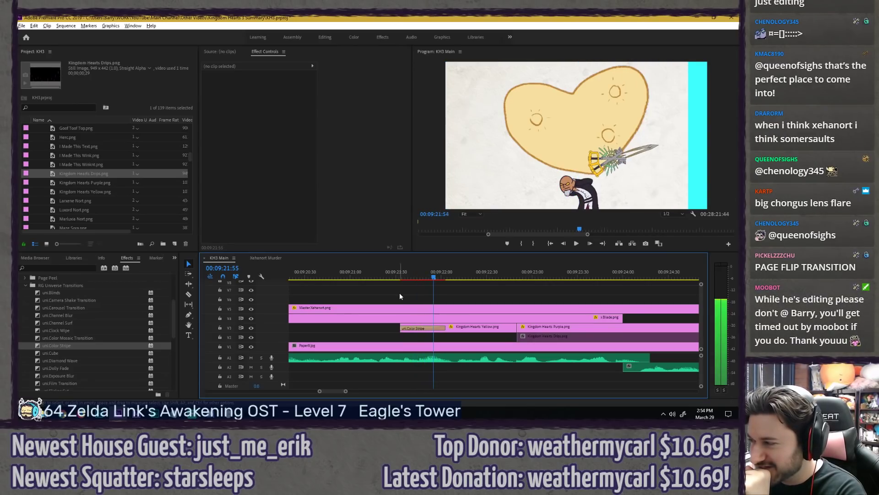
{"action": "left_click", "coordinate": [418, 329]}
{"action": "key", "text": "Delete"}
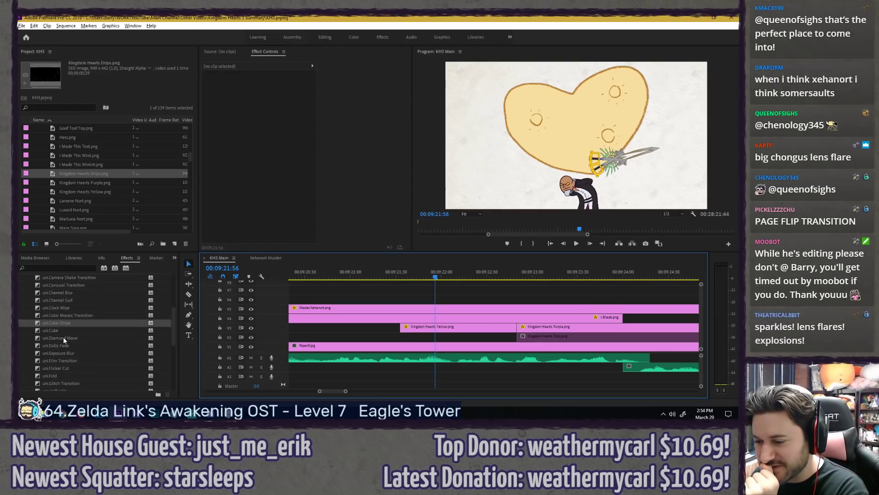
Step: Try uni.Rubix Cube on the heart clip's start, preview it, then delete it
{"action": "scroll", "coordinate": [61, 334], "scroll_direction": "down", "scroll_amount": 3}
{"action": "scroll", "coordinate": [60, 338], "scroll_direction": "down", "scroll_amount": 2}
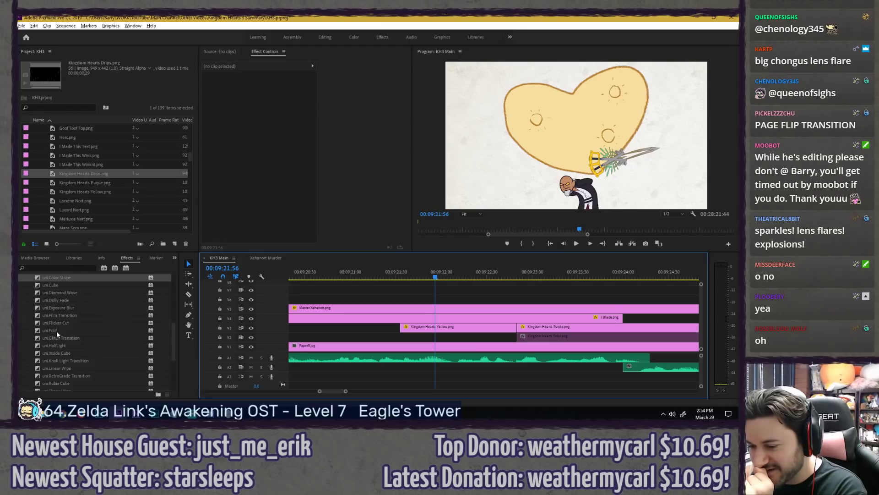
{"action": "scroll", "coordinate": [56, 330], "scroll_direction": "down", "scroll_amount": 2}
{"action": "left_click", "coordinate": [57, 353]}
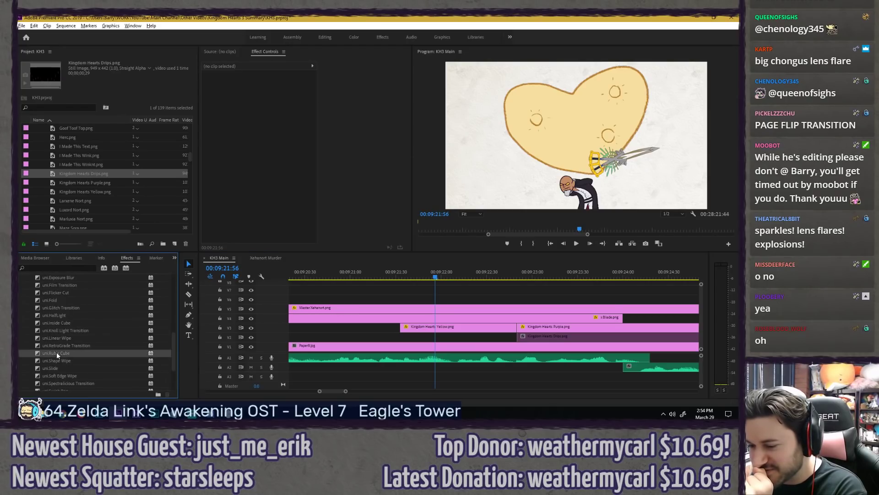
{"action": "left_click_drag", "start_coordinate": [57, 352], "coordinate": [415, 328]}
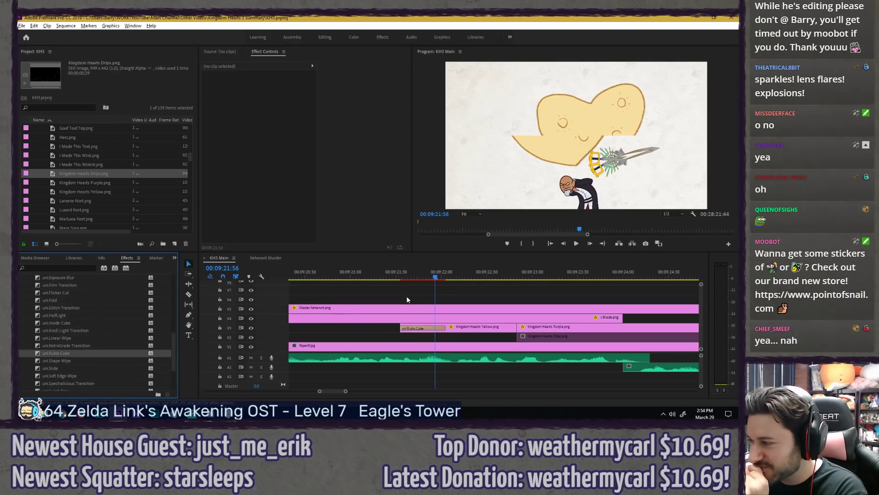
{"action": "mouse_move", "coordinate": [403, 271]}
{"action": "left_mouse_down"}
{"action": "mouse_move", "coordinate": [442, 268]}
{"action": "mouse_move", "coordinate": [420, 268]}
{"action": "left_mouse_up"}
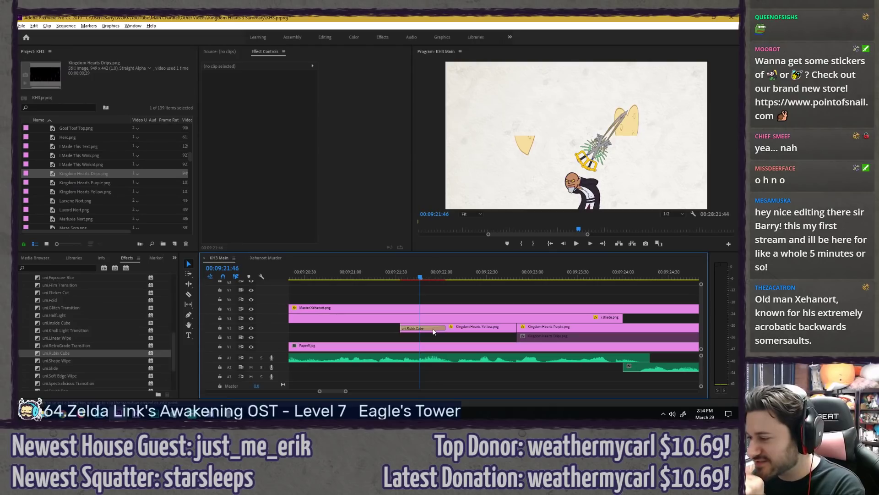
{"action": "left_click", "coordinate": [434, 330]}
{"action": "key", "text": "Delete"}
Step: Apply uni.VHS Transition to the heart clip's start and preview it
{"action": "scroll", "coordinate": [67, 342], "scroll_direction": "down", "scroll_amount": 2}
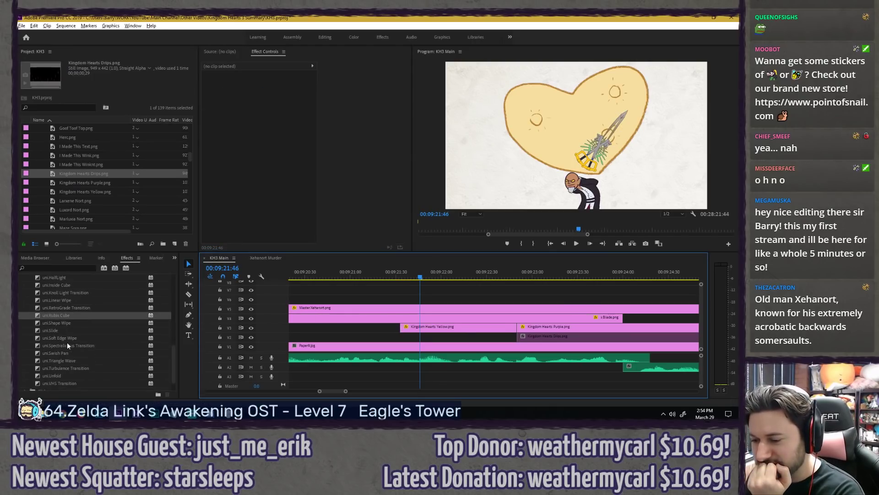
{"action": "scroll", "coordinate": [64, 333], "scroll_direction": "down", "scroll_amount": 2}
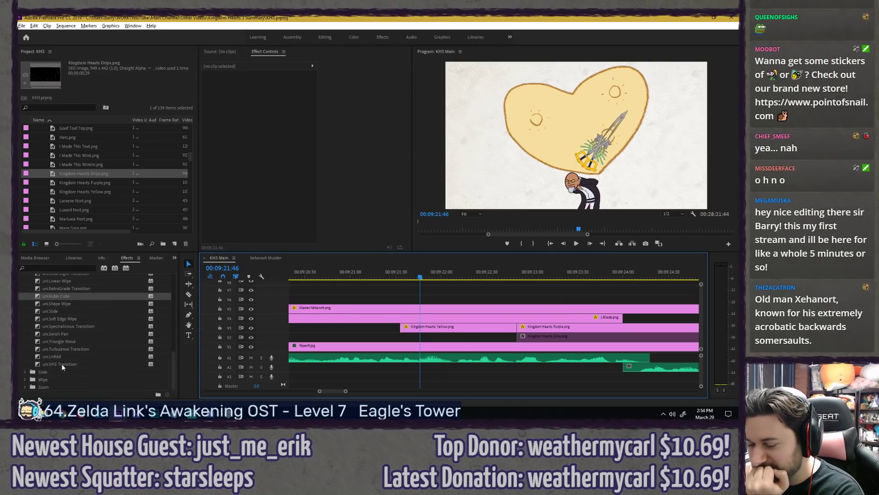
{"action": "left_click_drag", "start_coordinate": [61, 364], "coordinate": [405, 332]}
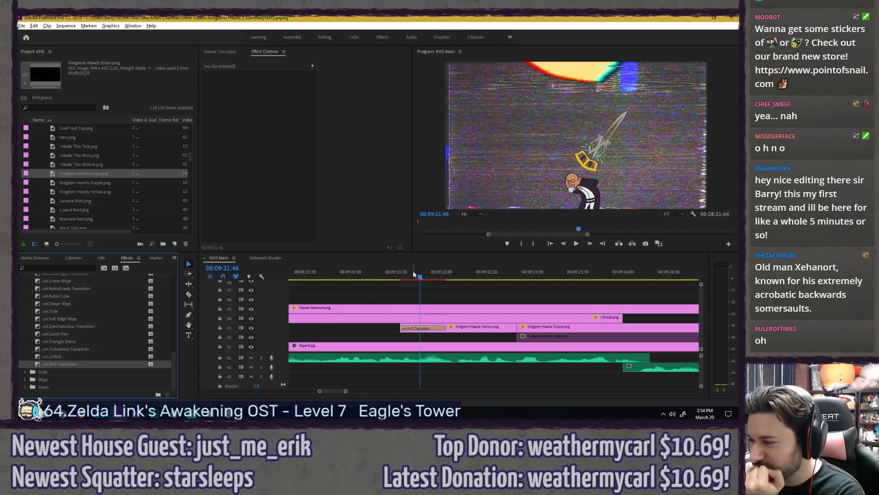
{"action": "left_click_drag", "start_coordinate": [391, 277], "coordinate": [453, 259]}
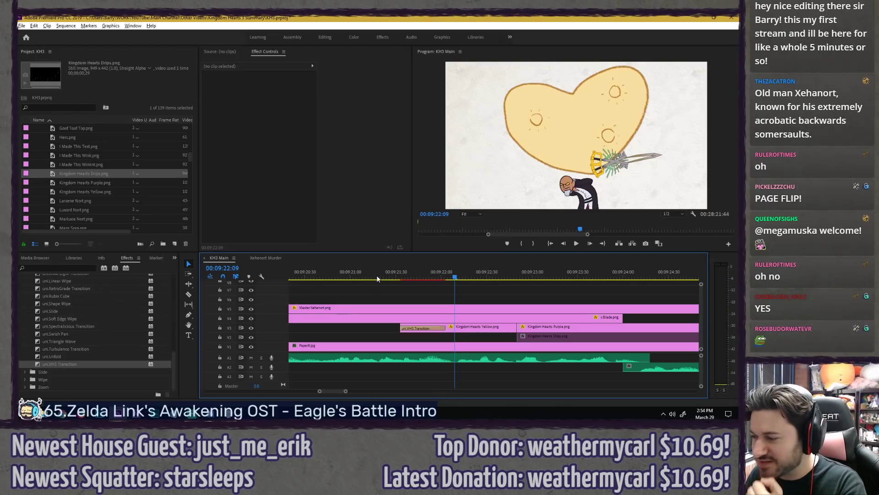
{"action": "left_click", "coordinate": [347, 278]}
{"action": "key", "text": "space"}
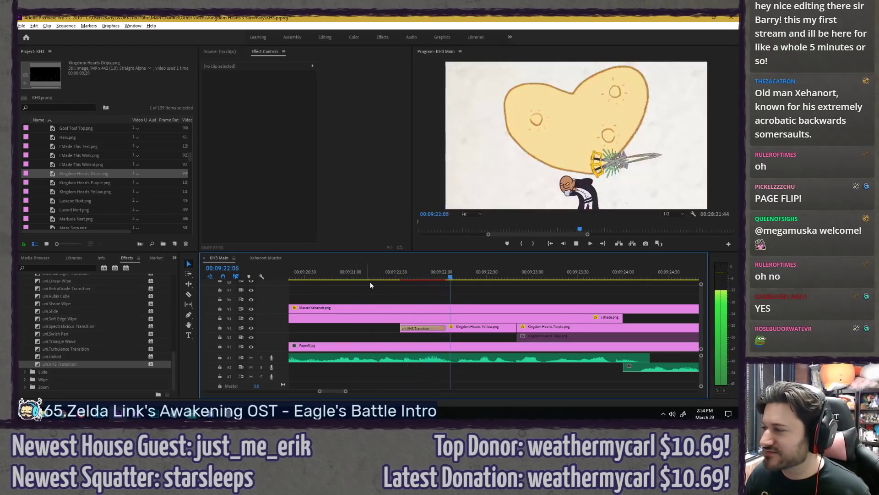
{"action": "key", "text": "space"}
Step: Remove the VHS transition and apply Color Balance (HLS) with Lightness 100 to the heart
{"action": "left_click", "coordinate": [418, 328]}
{"action": "key", "text": "Delete"}
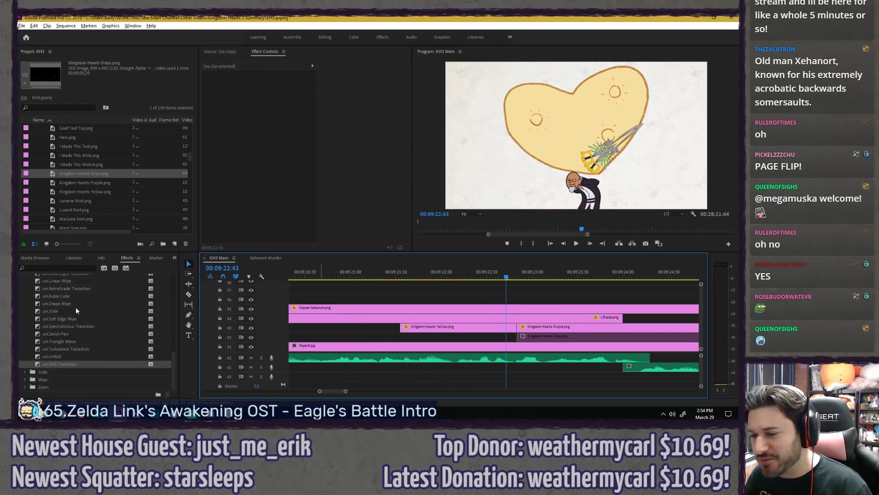
{"action": "scroll", "coordinate": [76, 307], "scroll_direction": "up", "scroll_amount": 10}
{"action": "left_click", "coordinate": [26, 341]}
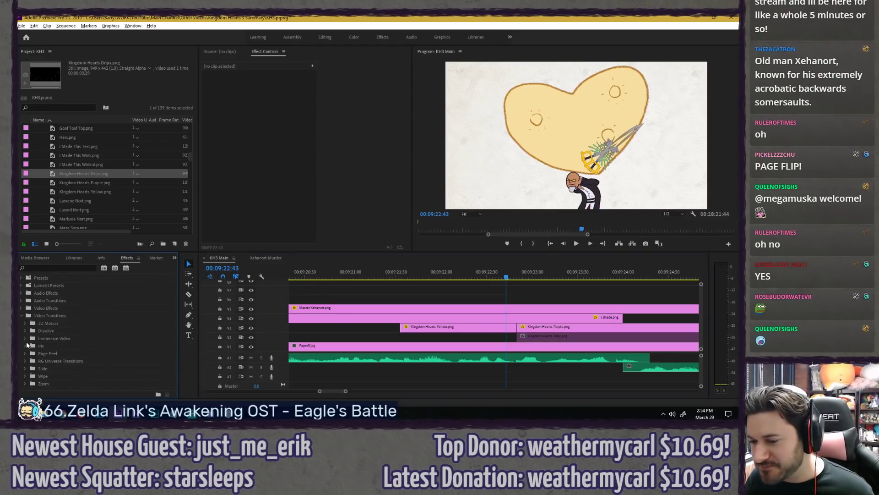
{"action": "left_click", "coordinate": [21, 315]}
{"action": "left_click", "coordinate": [47, 269]}
{"action": "type", "text": "hls"}
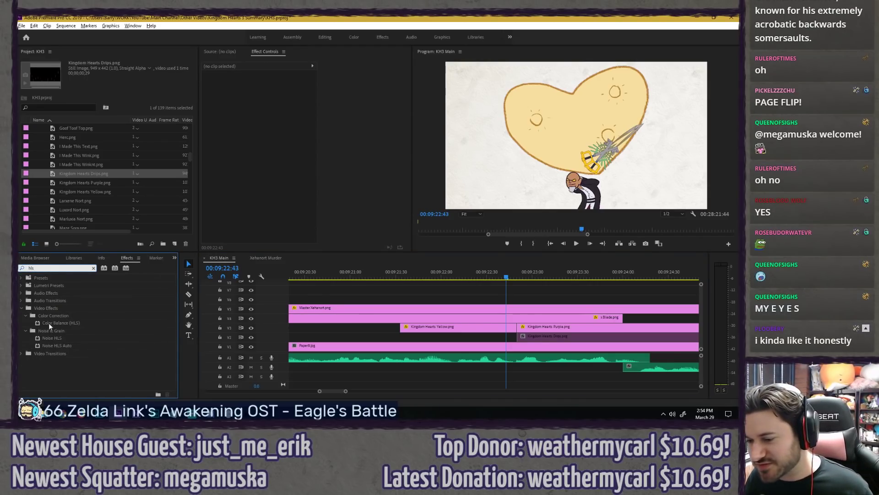
{"action": "left_click_drag", "start_coordinate": [48, 322], "coordinate": [429, 328]}
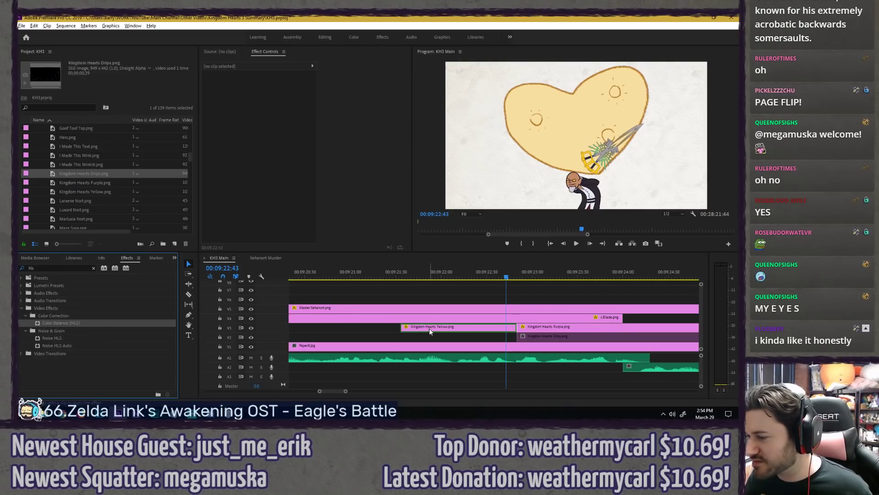
{"action": "left_click_drag", "start_coordinate": [261, 209], "coordinate": [285, 226]}
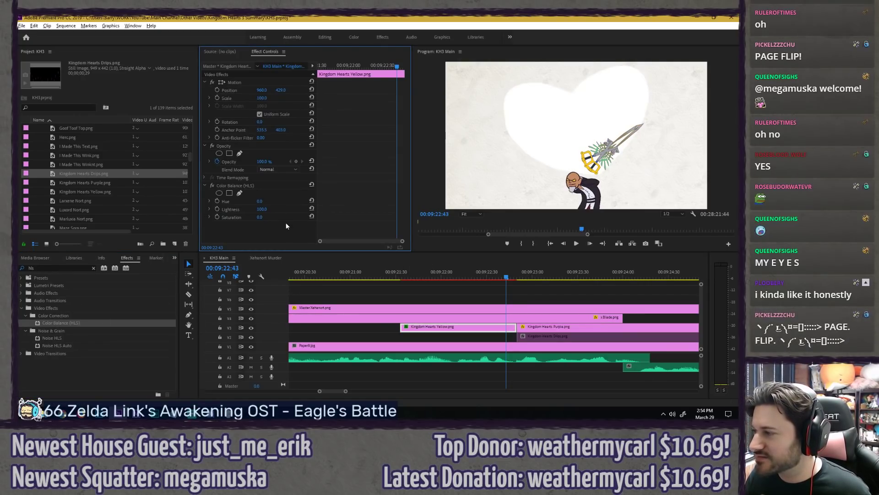
Step: Keyframe the heart's opacity from 0% at its first frame up to 100%
{"action": "left_click_drag", "start_coordinate": [397, 272], "coordinate": [404, 273]}
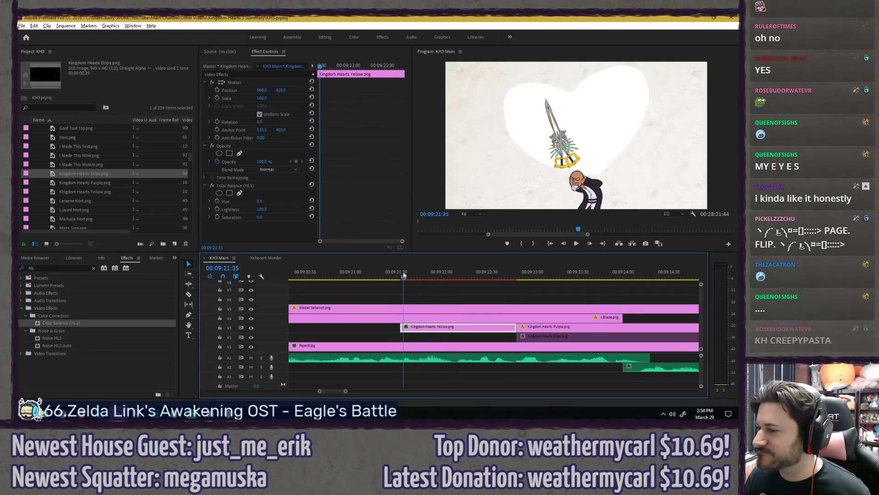
{"action": "left_click_drag", "start_coordinate": [321, 66], "coordinate": [271, 86]}
{"action": "left_click_drag", "start_coordinate": [263, 161], "coordinate": [252, 161]}
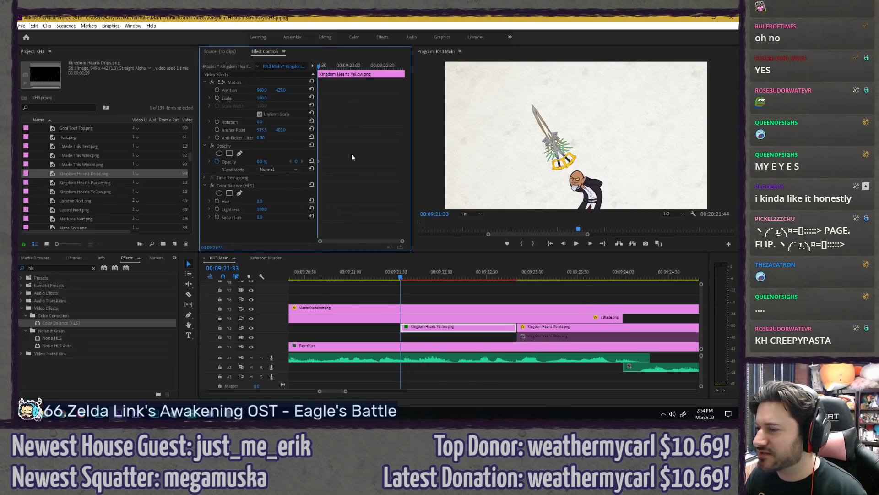
{"action": "key", "text": "space"}
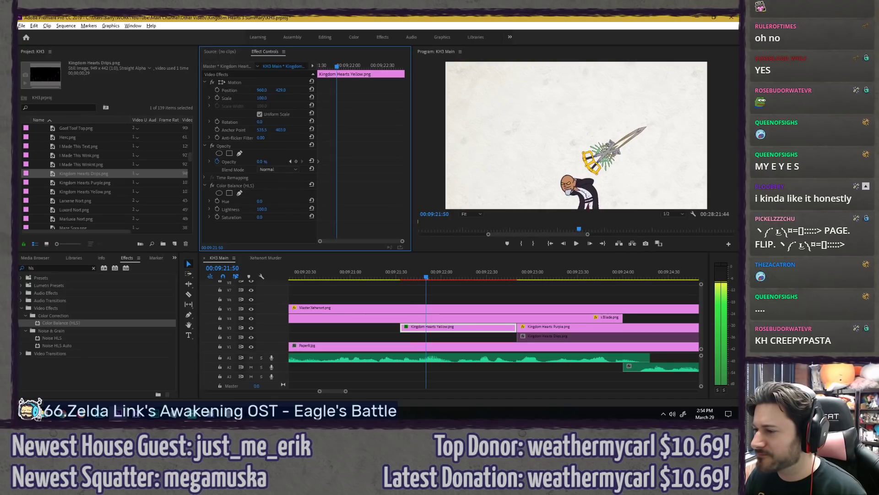
{"action": "left_click", "coordinate": [265, 161]}
{"action": "type", "text": "100"}
{"action": "key", "text": "Return"}
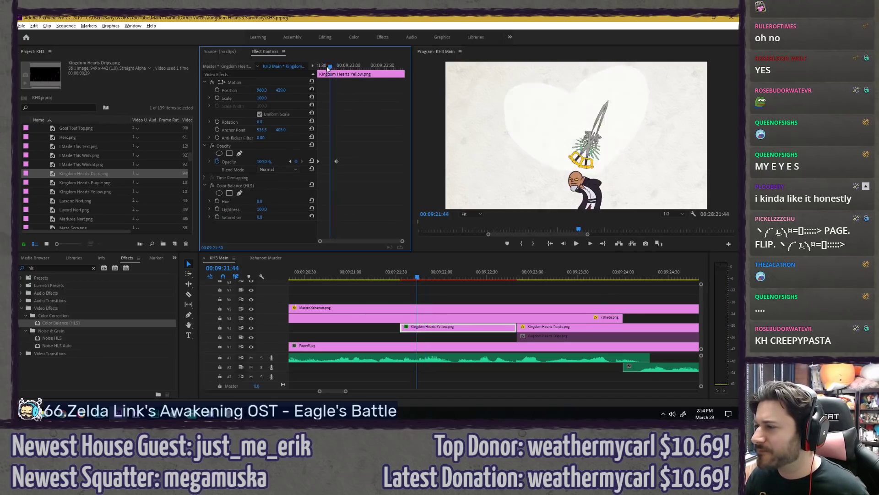
Step: Ease in the 100% opacity keyframe and nudge it slightly earlier
{"action": "left_click_drag", "start_coordinate": [327, 67], "coordinate": [328, 67]}
{"action": "right_click", "coordinate": [337, 161]}
{"action": "left_click", "coordinate": [355, 267]}
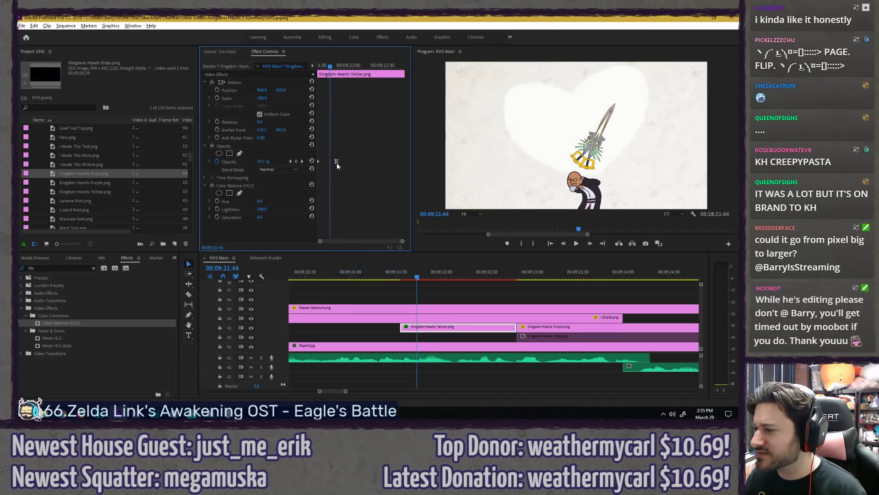
{"action": "left_click_drag", "start_coordinate": [336, 161], "coordinate": [333, 161]}
{"action": "left_click_drag", "start_coordinate": [388, 277], "coordinate": [414, 268]}
{"action": "left_click", "coordinate": [361, 160]}
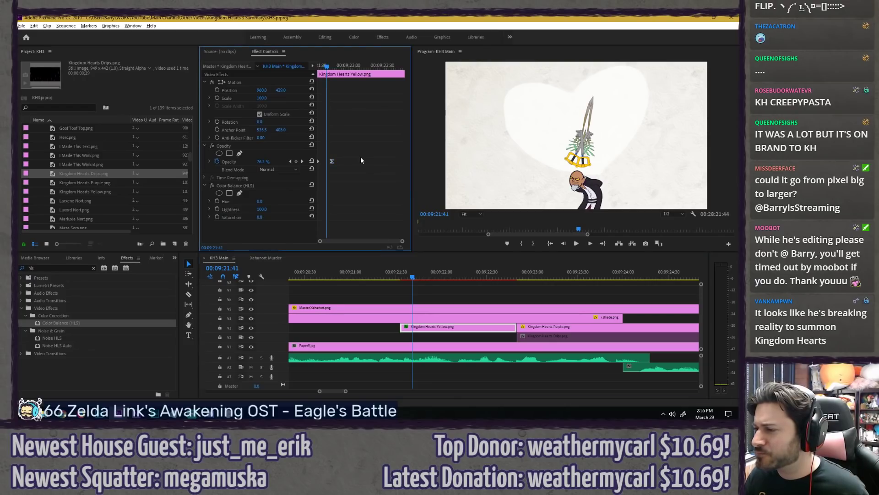
Step: Start a Lightness keyframe at 100 just after the fade-in finishes
{"action": "left_click_drag", "start_coordinate": [326, 66], "coordinate": [331, 65]}
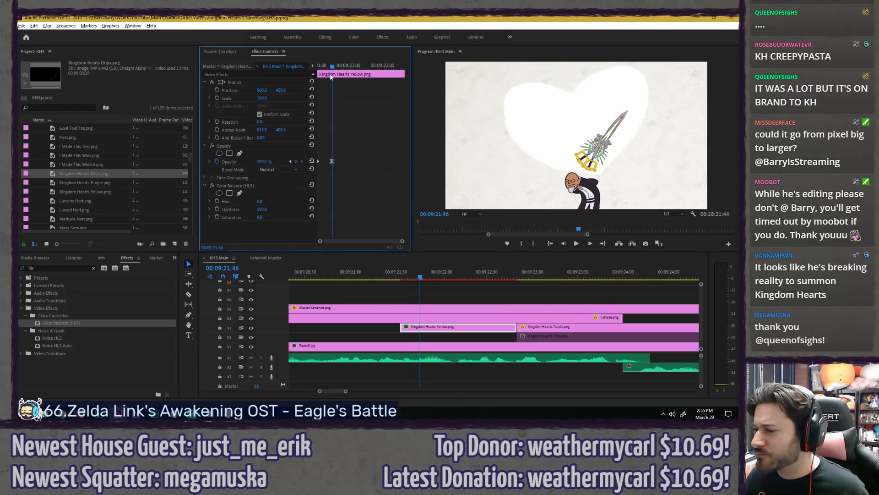
{"action": "left_click", "coordinate": [217, 209]}
{"action": "key", "text": "Right"}
{"action": "key", "text": "Right"}
{"action": "key", "text": "Right"}
{"action": "key", "text": "Right"}
{"action": "key", "text": "Right"}
{"action": "key", "text": "Right"}
{"action": "key", "text": "Right"}
{"action": "key", "text": "Right"}
{"action": "key", "text": "Right"}
{"action": "key", "text": "Right"}
{"action": "key", "text": "Right"}
{"action": "key", "text": "Right"}
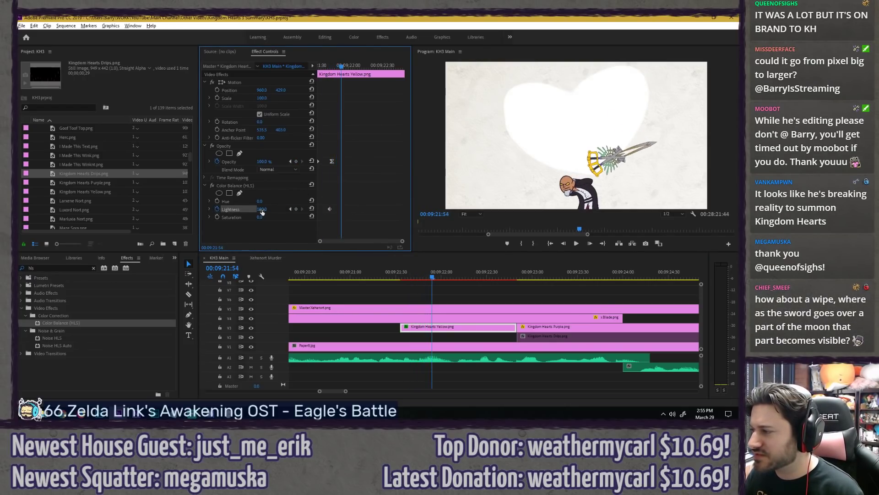
Step: Keyframe Lightness 0 at 21:59 and preview the white-to-yellow change full screen
{"action": "key", "text": "Right"}
{"action": "key", "text": "Right"}
{"action": "left_click", "coordinate": [266, 209]}
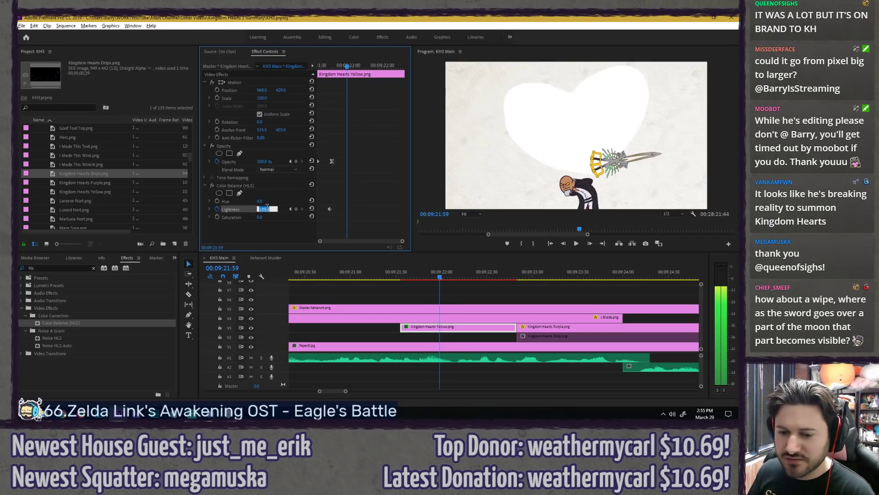
{"action": "key", "text": "Return"}
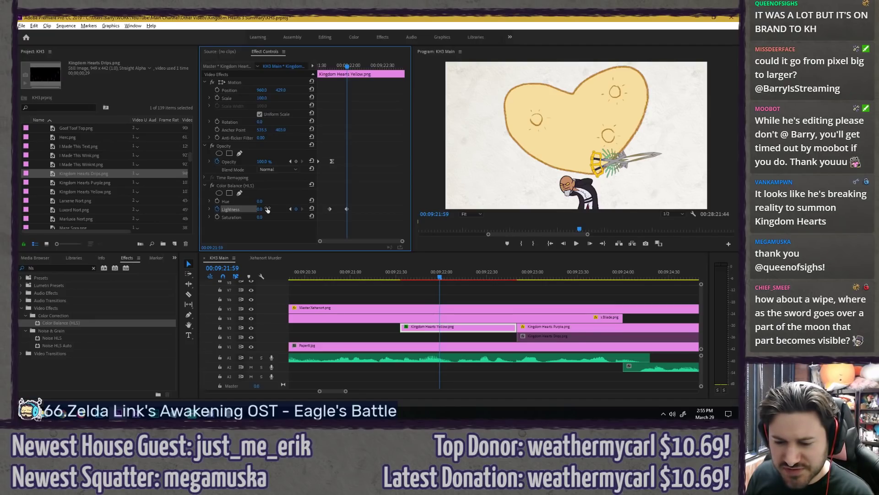
{"action": "left_click_drag", "start_coordinate": [440, 280], "coordinate": [409, 277]}
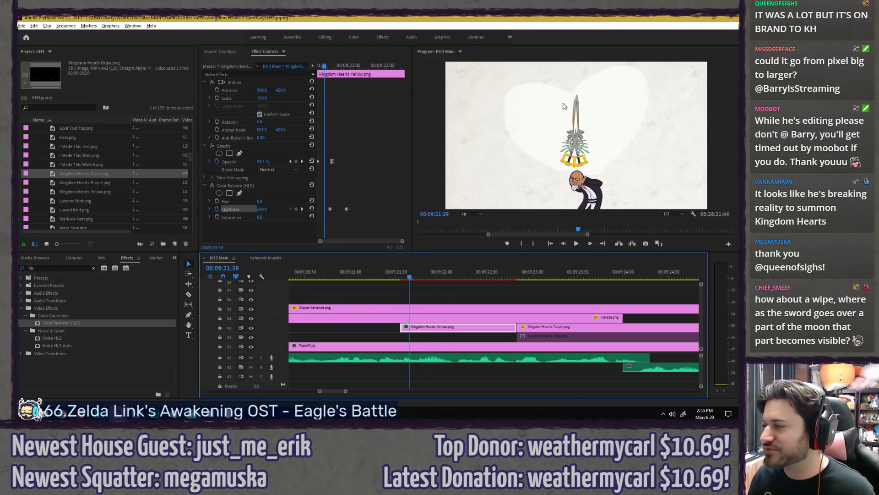
{"action": "key", "text": "grave"}
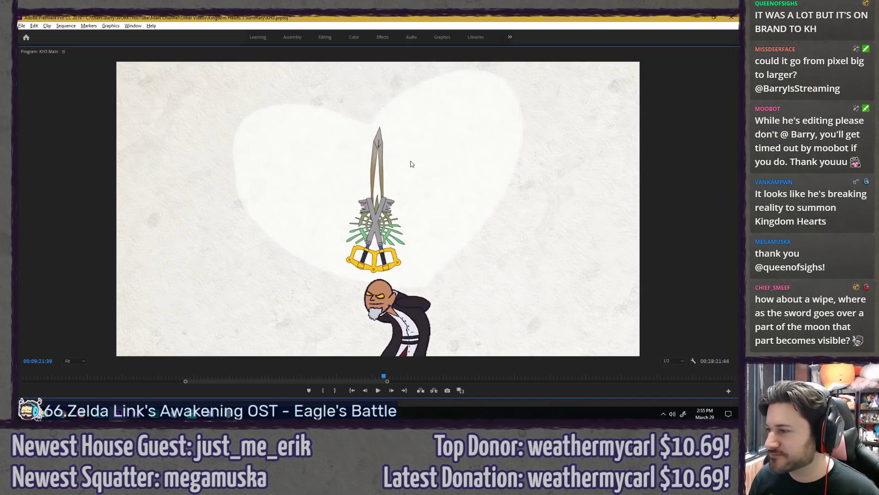
{"action": "key", "text": "grave"}
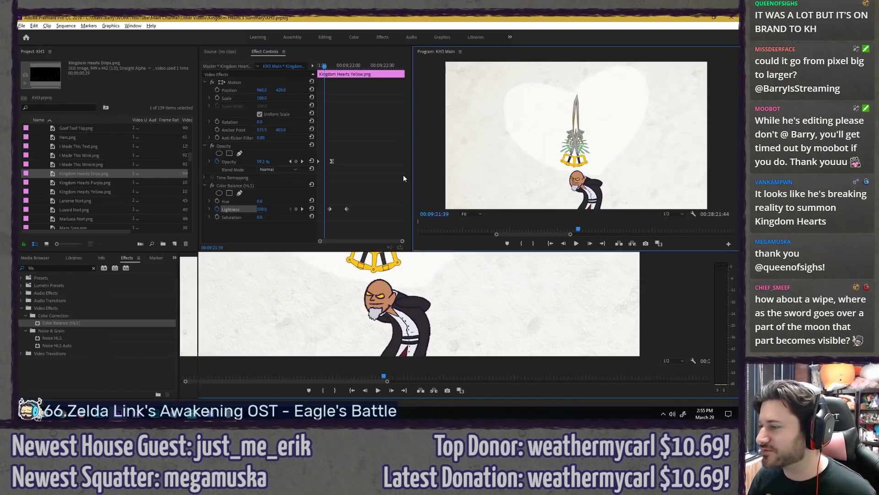
{"action": "key", "text": "space"}
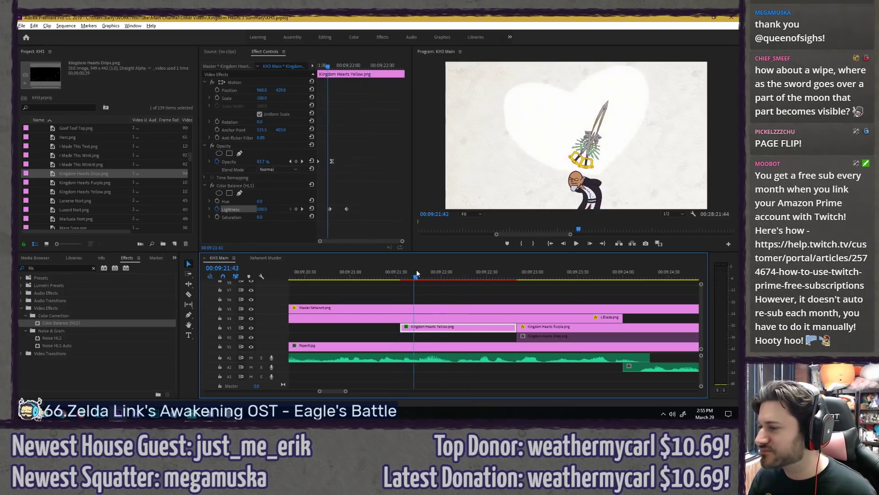
{"action": "key", "text": "space"}
Step: Move the second Lightness keyframe later to 22:09
{"action": "key", "text": "Right"}
{"action": "key", "text": "Right"}
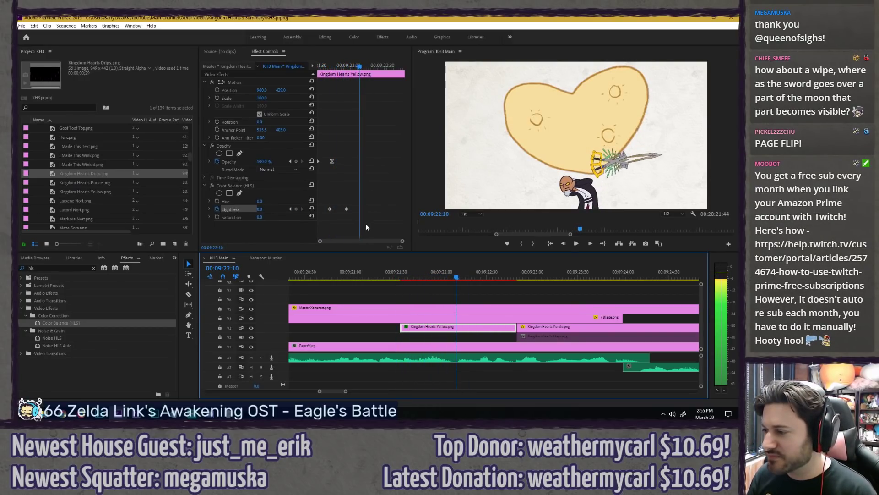
{"action": "left_click_drag", "start_coordinate": [346, 209], "coordinate": [358, 209]}
{"action": "key", "text": "Left"}
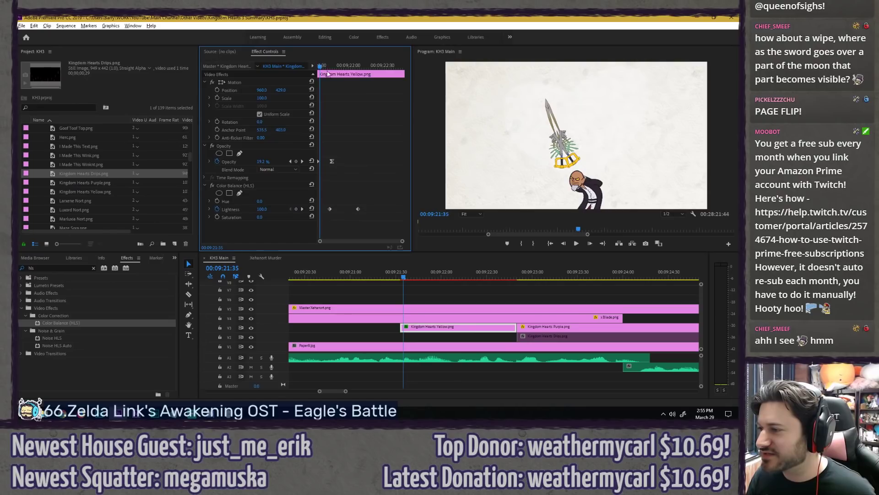
Step: Ease in the second Lightness keyframe and play back the colour change
{"action": "right_click", "coordinate": [358, 209]}
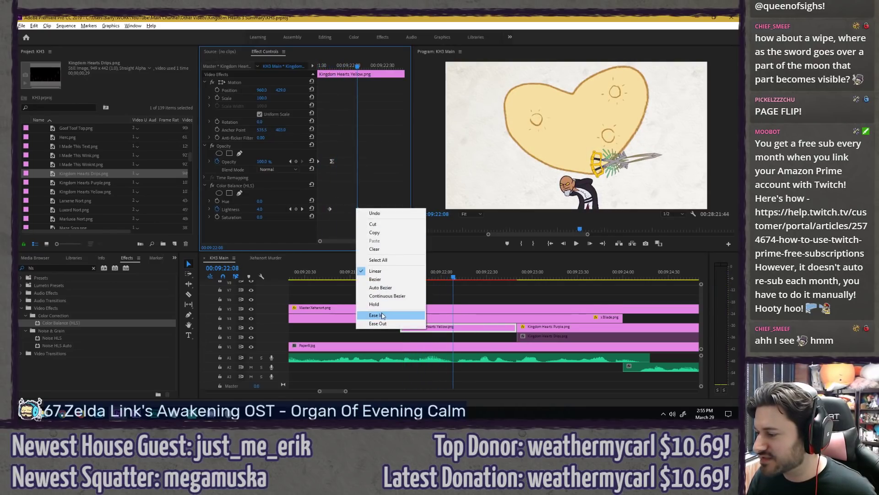
{"action": "left_click", "coordinate": [376, 315]}
{"action": "left_click", "coordinate": [331, 66]}
{"action": "key", "text": "space"}
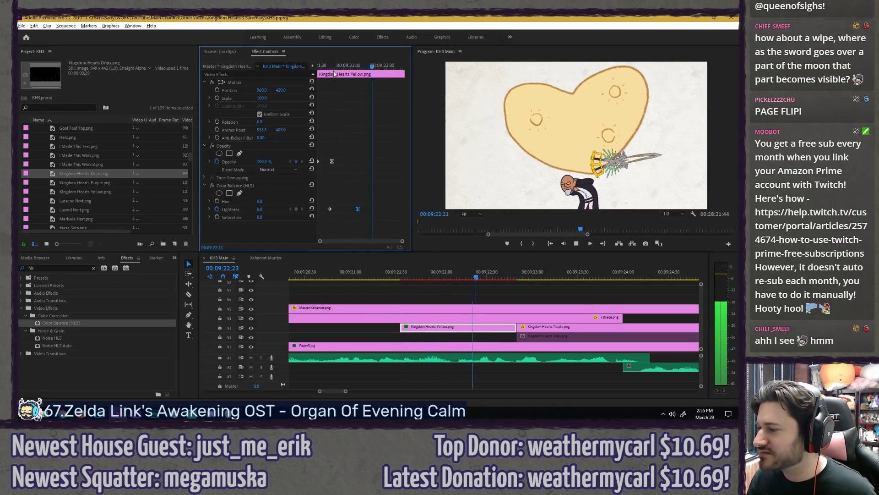
{"action": "key", "text": "space"}
Step: Ease the first Lightness keyframe and replay from before the sword swing
{"action": "right_click", "coordinate": [329, 209]}
{"action": "left_click", "coordinate": [366, 327]}
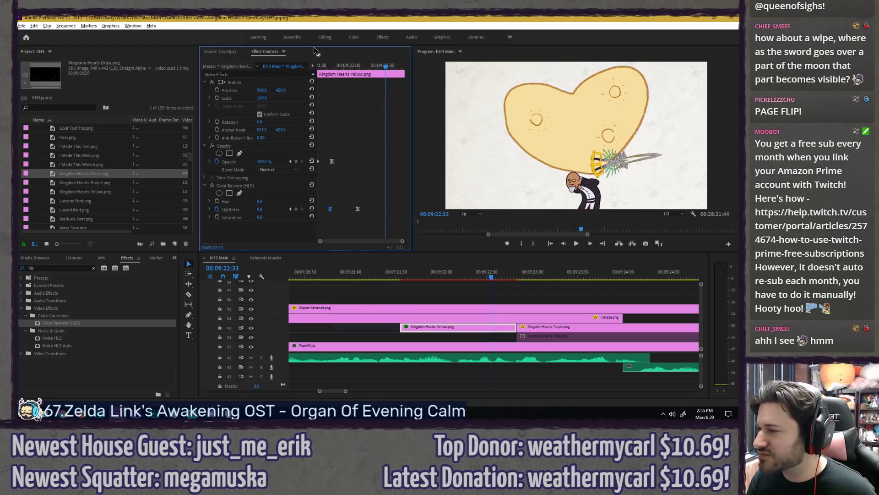
{"action": "left_click", "coordinate": [331, 67]}
{"action": "key", "text": "space"}
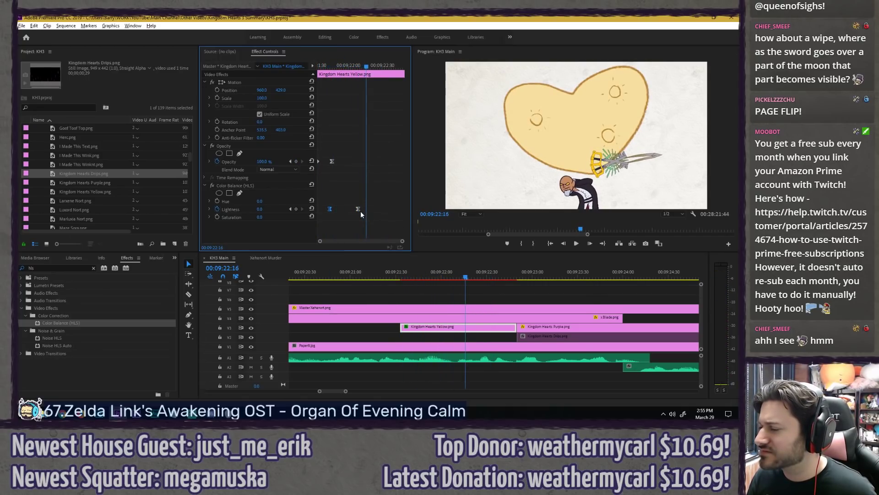
{"action": "key", "text": "space"}
{"action": "left_click", "coordinate": [391, 278]}
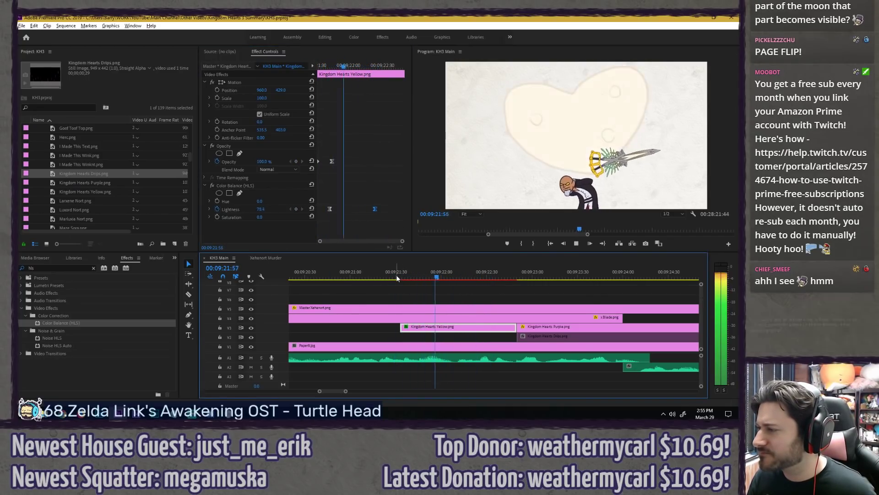
{"action": "key", "text": "space"}
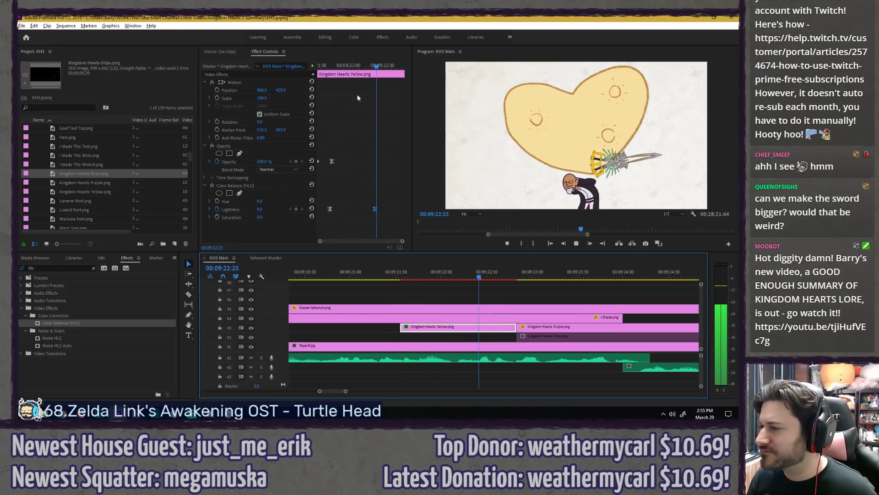
{"action": "left_click", "coordinate": [367, 102]}
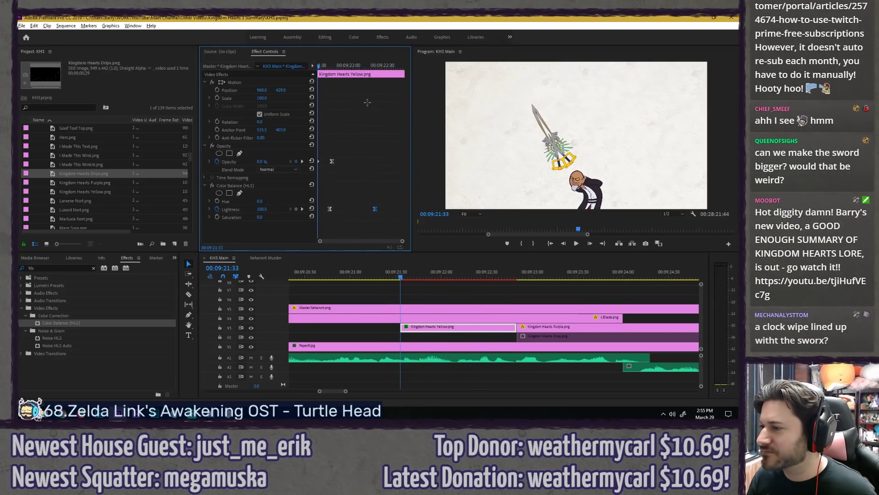
Step: Keyframe the heart's Scale at 50 at 21:33 and 100 at 22:00
{"action": "left_click", "coordinate": [218, 98]}
{"action": "key", "text": "space"}
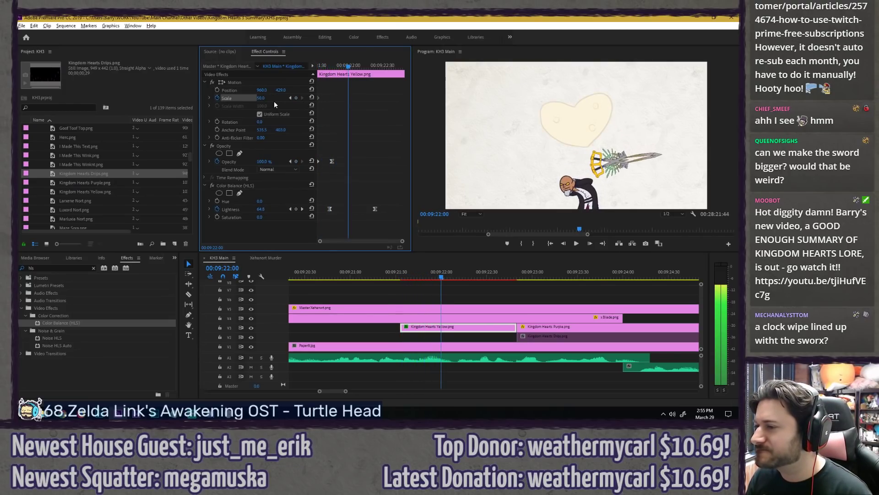
{"action": "left_click", "coordinate": [262, 98]}
{"action": "type", "text": "100"}
{"action": "key", "text": "Return"}
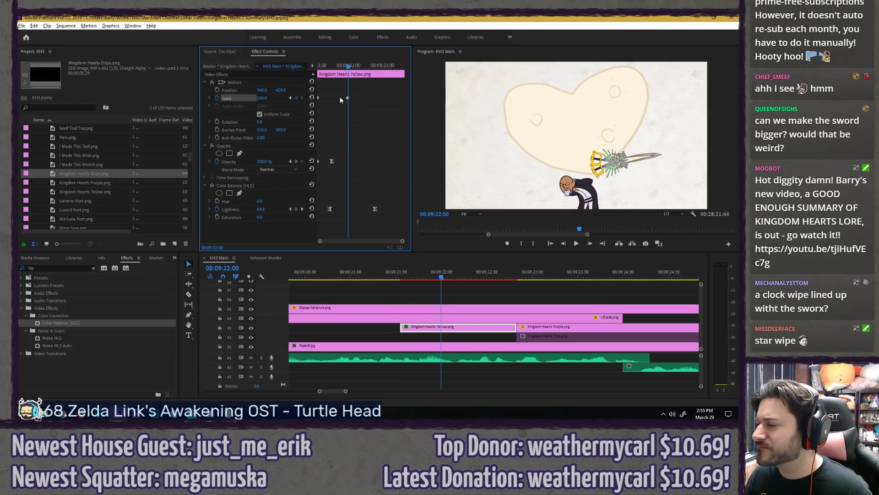
Step: Ease in the Scale 100 keyframe, preview the growing heart, and save the project
{"action": "right_click", "coordinate": [344, 98]}
{"action": "left_click", "coordinate": [367, 204]}
{"action": "left_click", "coordinate": [383, 273]}
{"action": "key", "text": "space"}
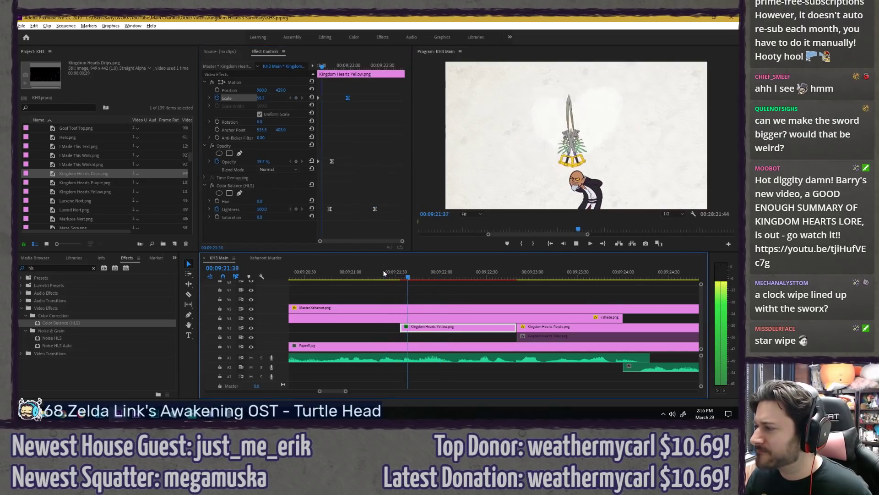
{"action": "left_click", "coordinate": [389, 274]}
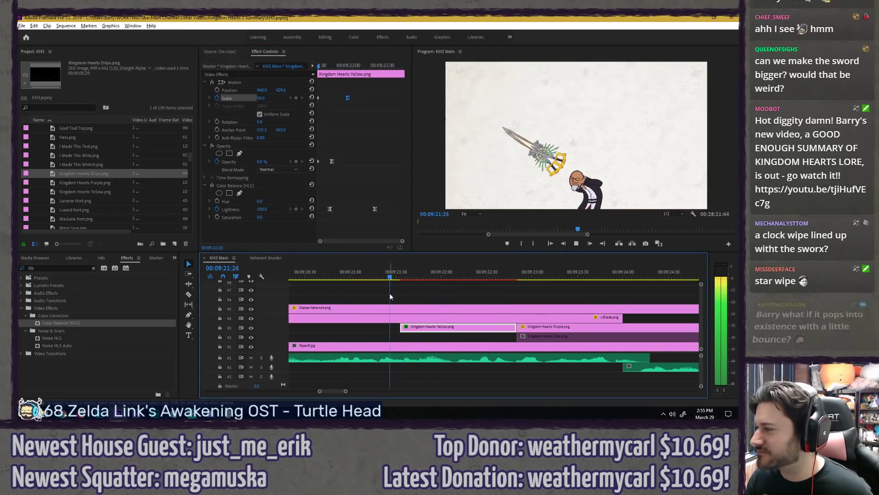
{"action": "key", "text": "space"}
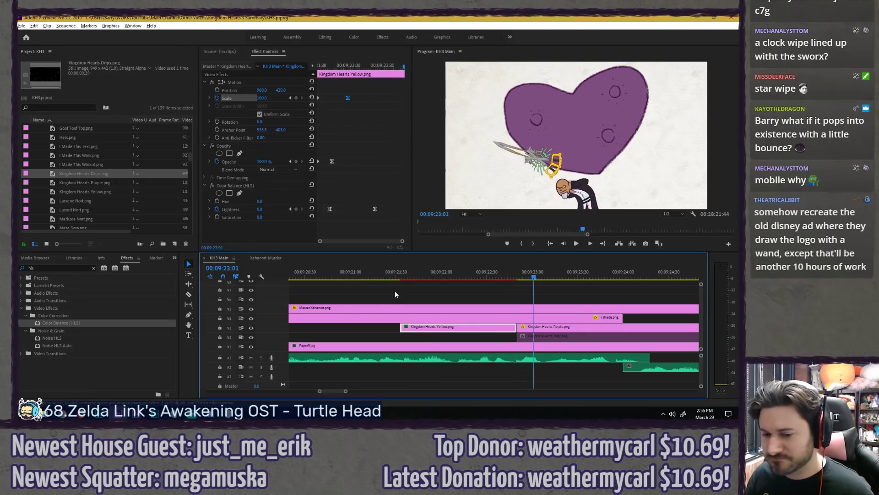
{"action": "scroll", "coordinate": [395, 292], "scroll_direction": "down", "scroll_amount": 2}
{"action": "key", "text": "ctrl+s"}
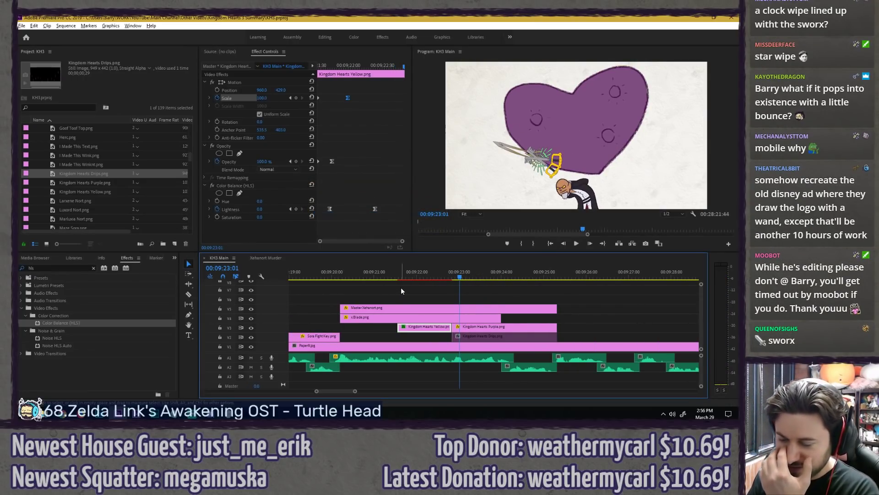
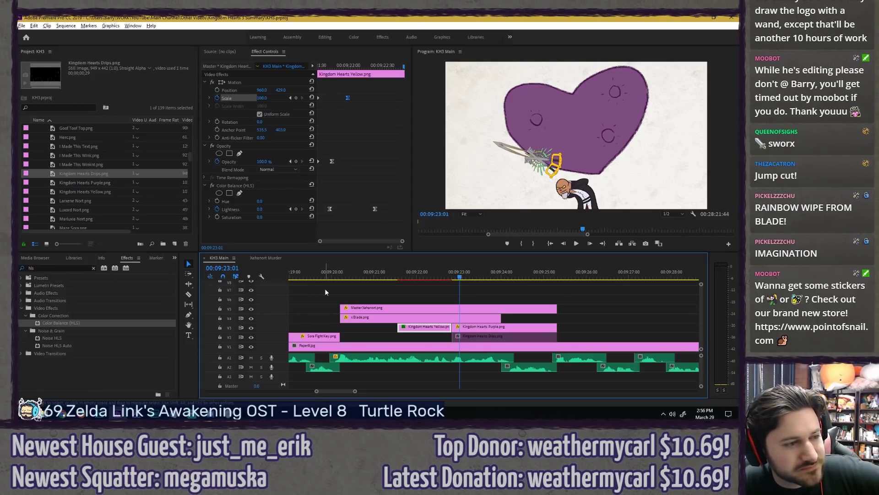
Step: Save the KH3 project and play the sequence from just before the sword appears
{"action": "left_click", "coordinate": [356, 278]}
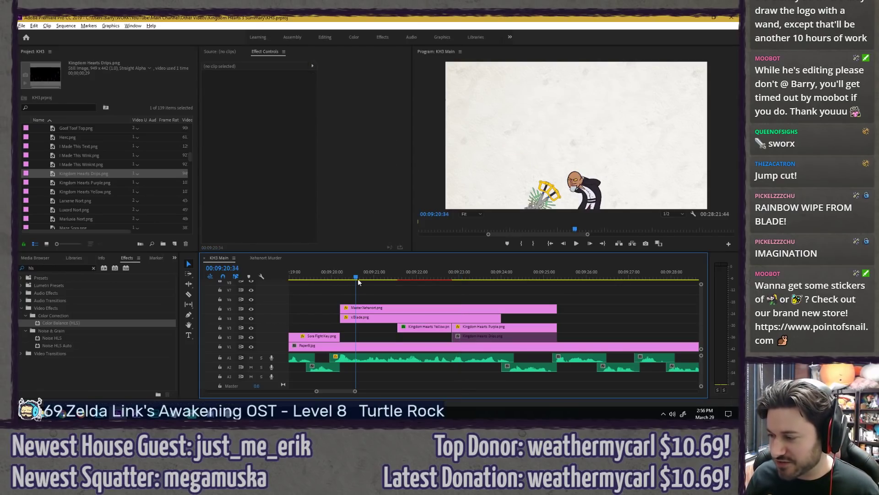
{"action": "key", "text": "ctrl+s"}
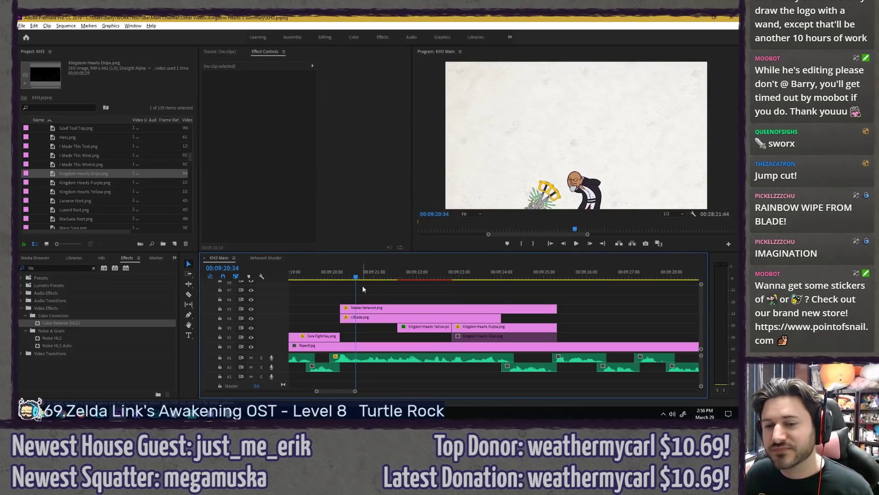
{"action": "key", "text": "space"}
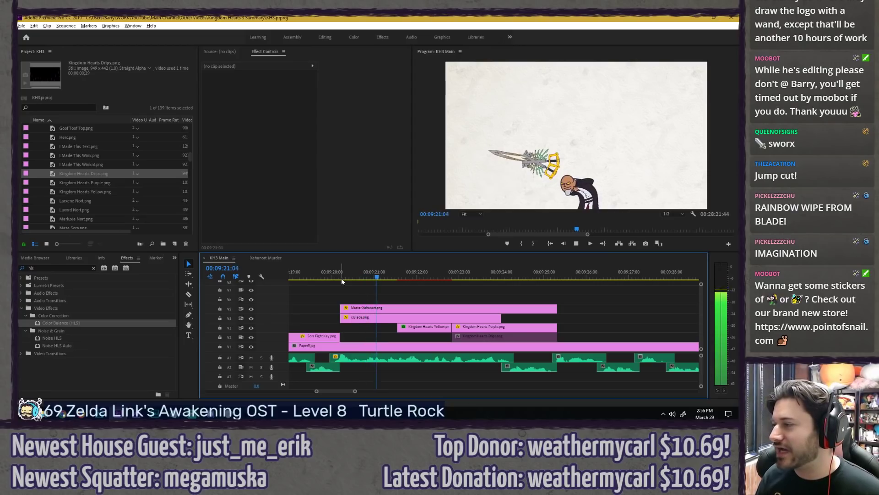
{"action": "key", "text": "space"}
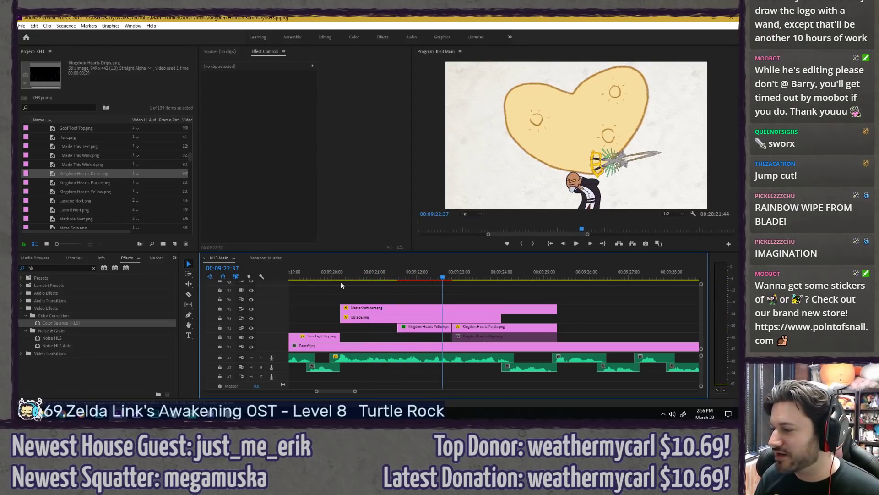
Step: Replay the sequence from the Sora shot, then zoom the timeline in on the heart clips
{"action": "key", "text": "minus"}
{"action": "left_click", "coordinate": [368, 277]}
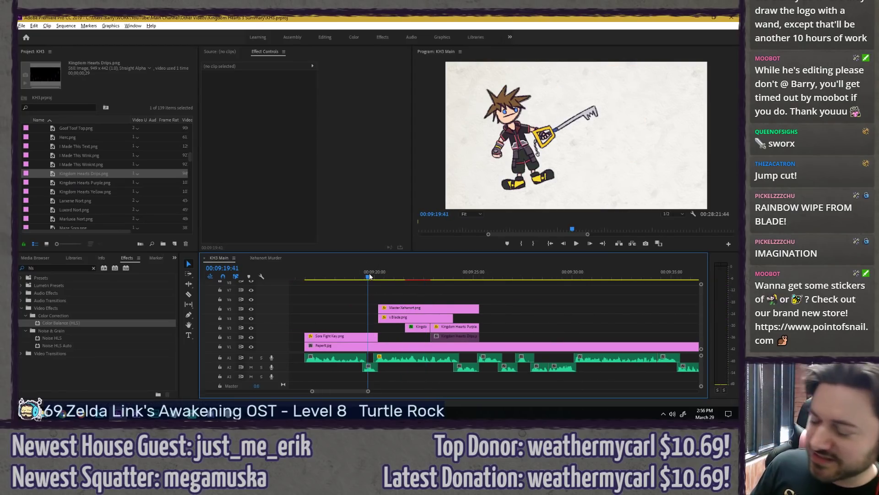
{"action": "key", "text": "space"}
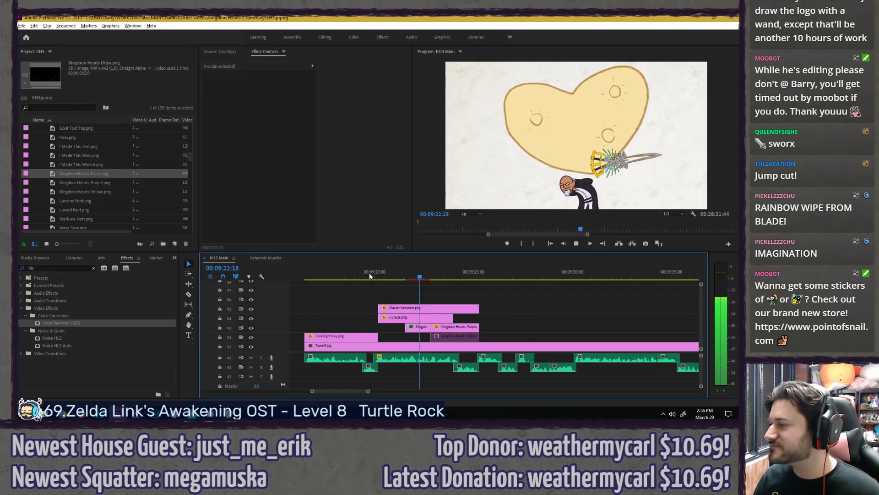
{"action": "key", "text": "space"}
{"action": "key", "text": "="}
{"action": "key", "text": "="}
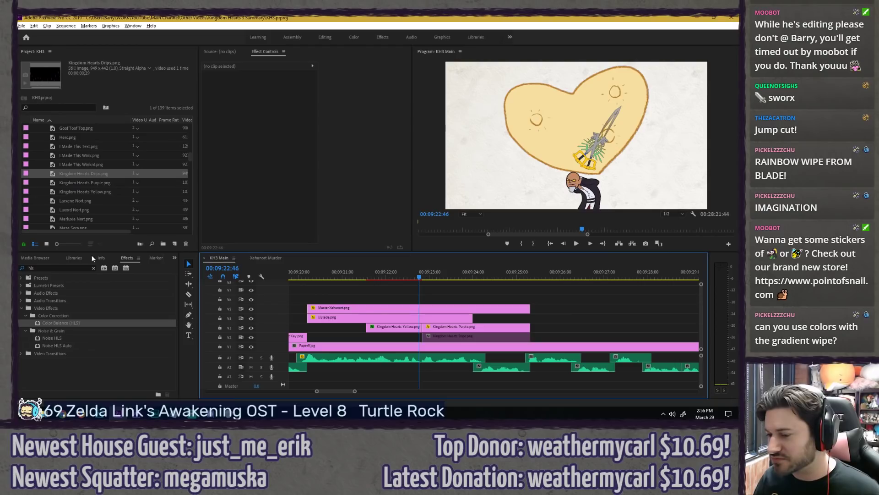
Step: Apply default transitions to the Yellow and Purple heart clips, undo them, and replay the heart change
{"action": "left_click", "coordinate": [416, 326]}
{"action": "left_click", "coordinate": [432, 326], "text": "shift"}
{"action": "key", "text": "ctrl+d"}
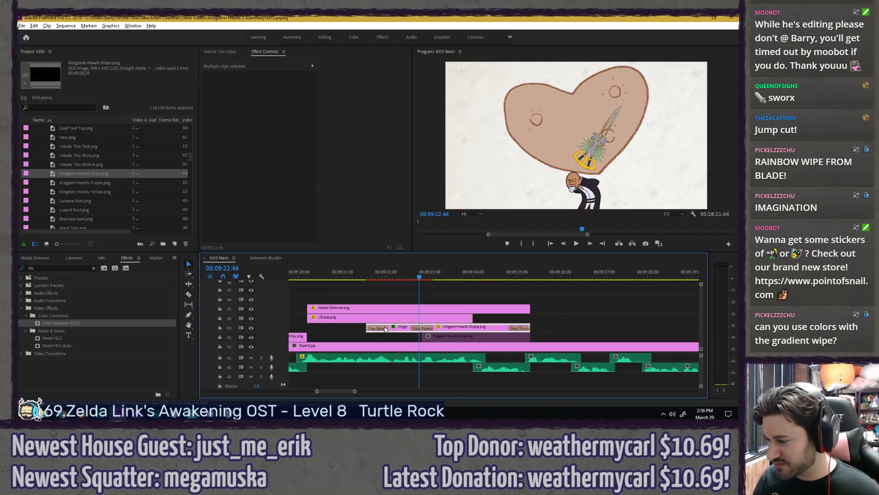
{"action": "key", "text": "ctrl+z"}
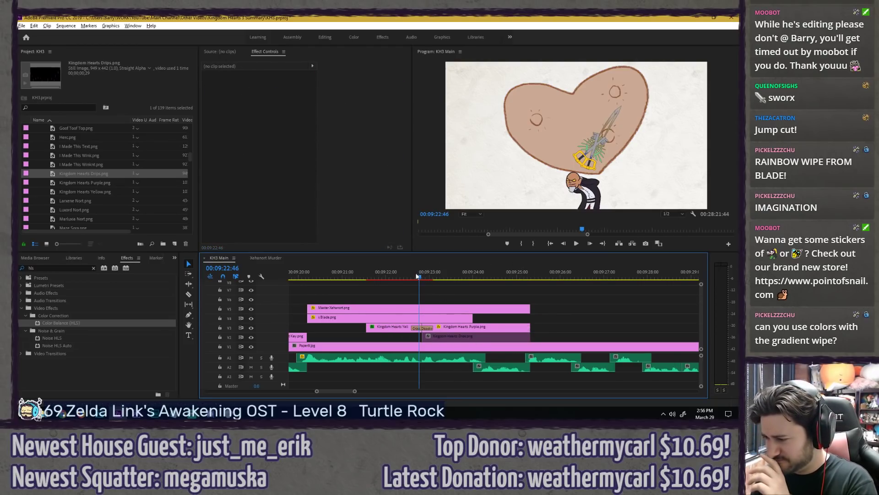
{"action": "left_click", "coordinate": [407, 275]}
{"action": "key", "text": "space"}
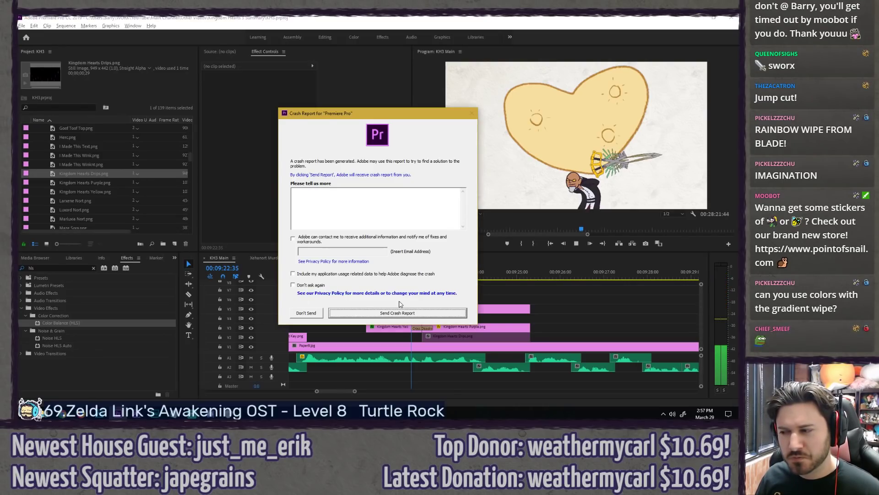
Step: Paste song lyrics into the crash report's description box and send the report
{"action": "left_click", "coordinate": [339, 208]}
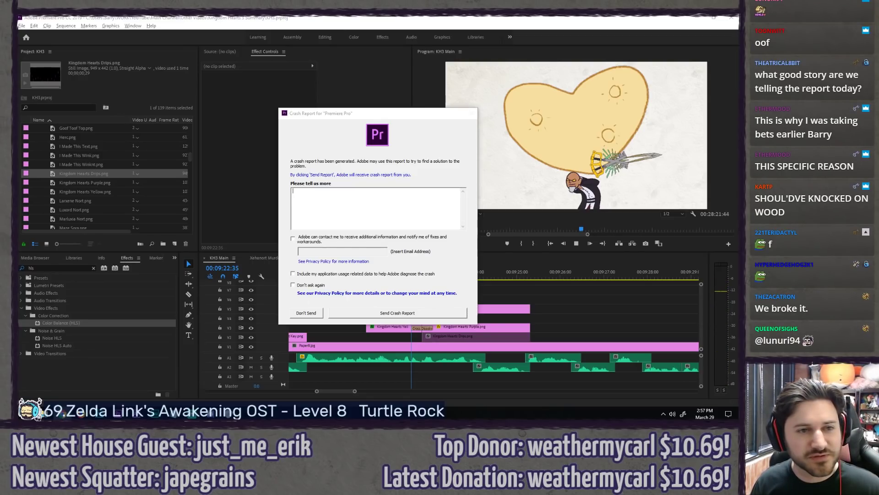
{"action": "left_click", "coordinate": [342, 218]}
{"action": "key", "text": "ctrl+v"}
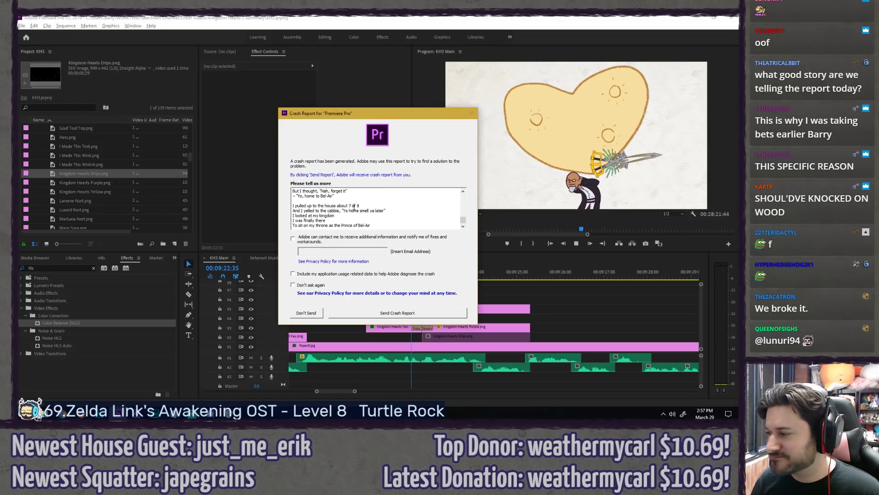
{"action": "scroll", "coordinate": [354, 207], "scroll_direction": "up", "scroll_amount": 5}
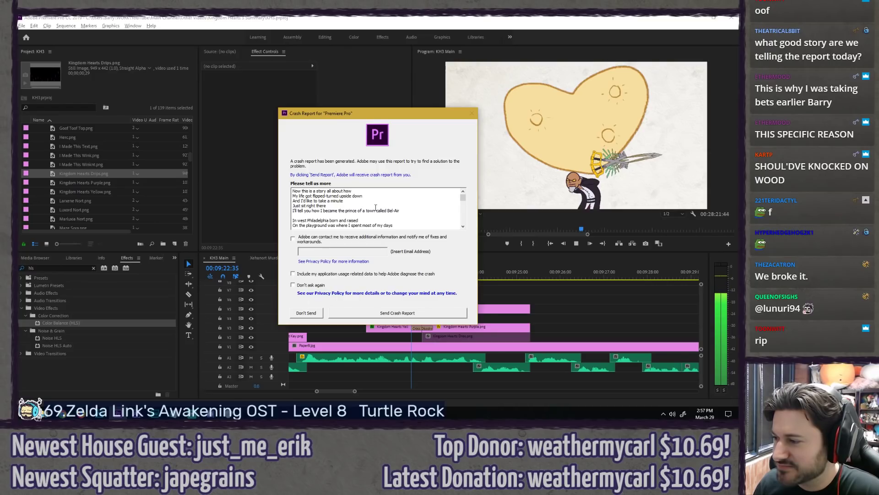
{"action": "scroll", "coordinate": [375, 208], "scroll_direction": "down", "scroll_amount": 7}
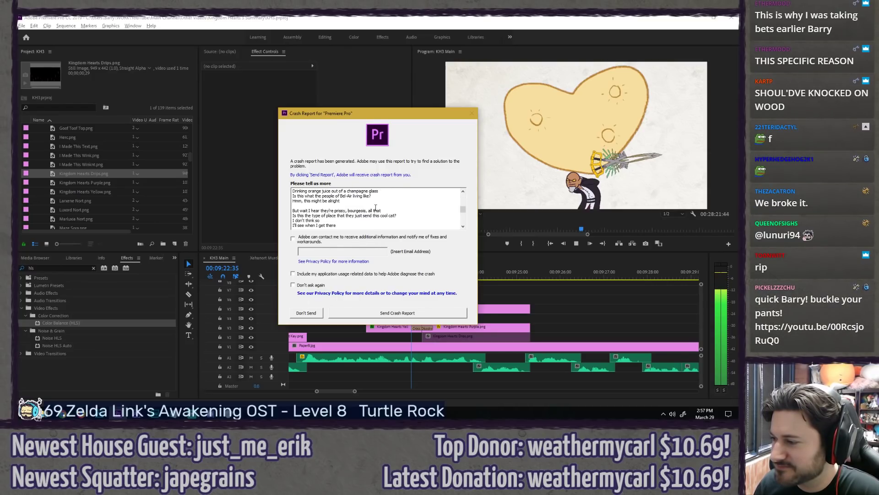
{"action": "scroll", "coordinate": [375, 207], "scroll_direction": "down", "scroll_amount": 3}
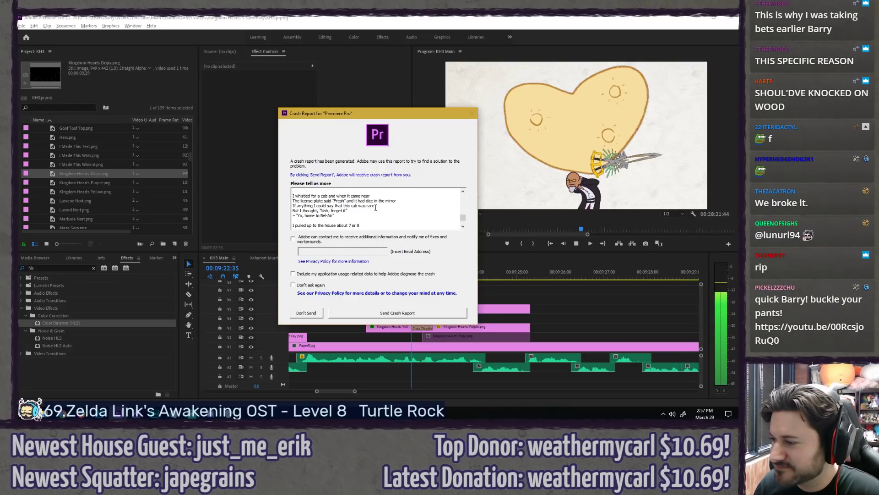
{"action": "left_click", "coordinate": [390, 313]}
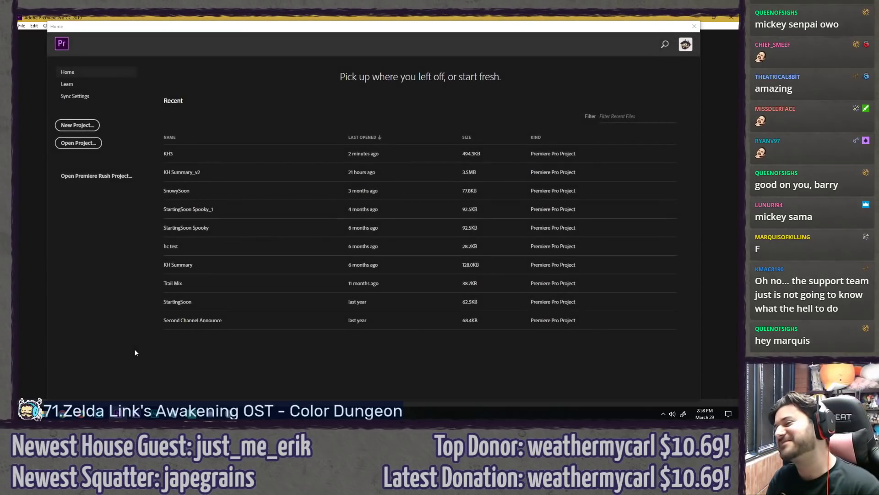
Step: Reopen KH3 from the Recent list and play through the yellow-to-purple heart change
{"action": "left_click", "coordinate": [212, 155]}
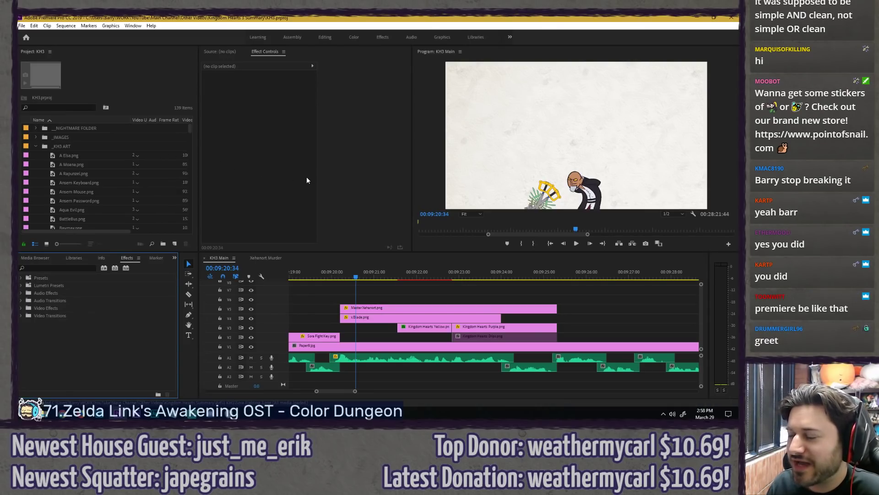
{"action": "left_click", "coordinate": [364, 285]}
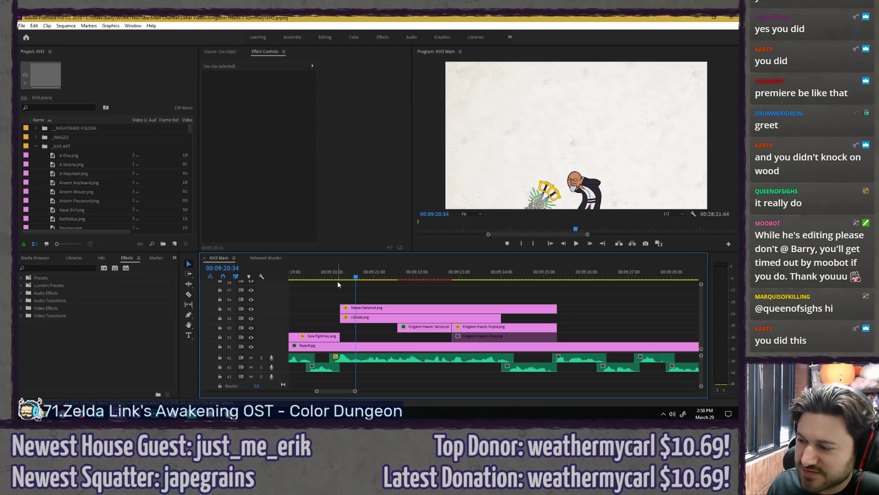
{"action": "scroll", "coordinate": [333, 282], "scroll_direction": "down", "scroll_amount": 2}
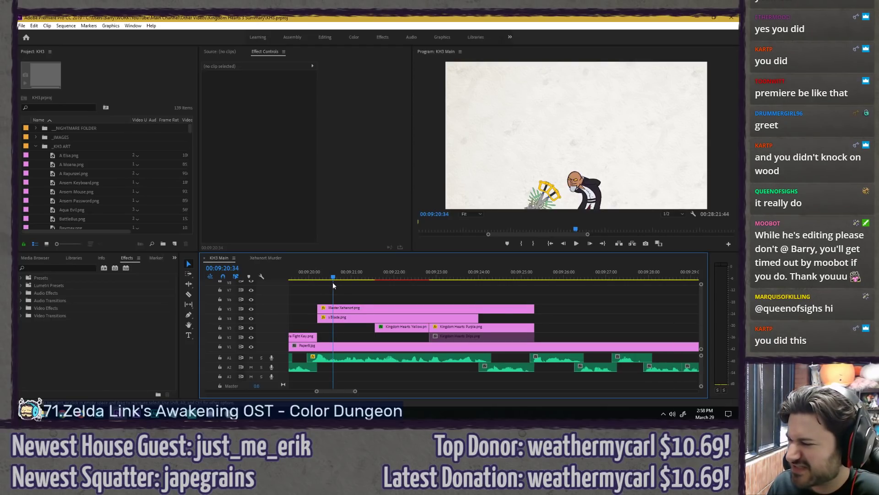
{"action": "scroll", "coordinate": [329, 282], "scroll_direction": "down", "scroll_amount": 2, "text": "alt"}
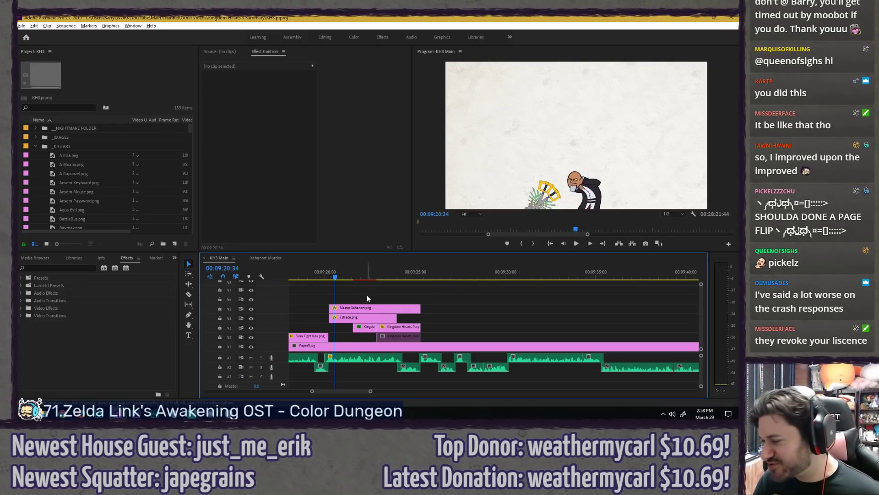
{"action": "key", "text": "space"}
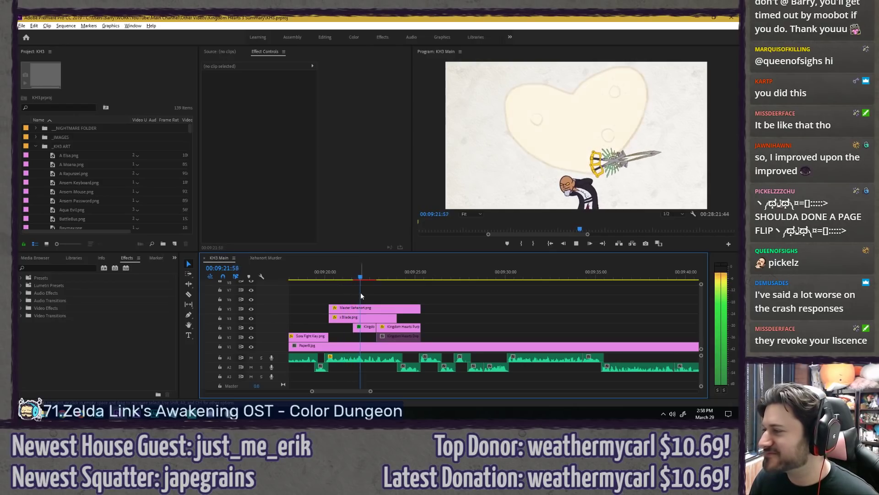
{"action": "key", "text": "equal"}
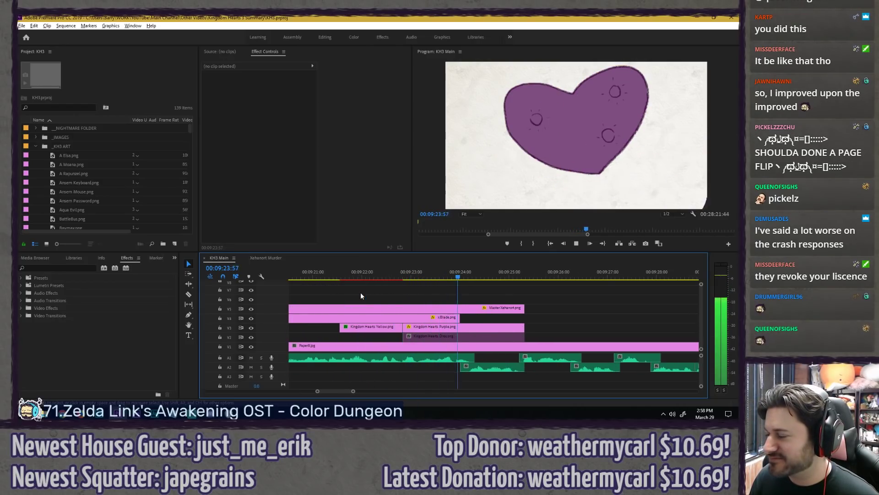
{"action": "key", "text": "space"}
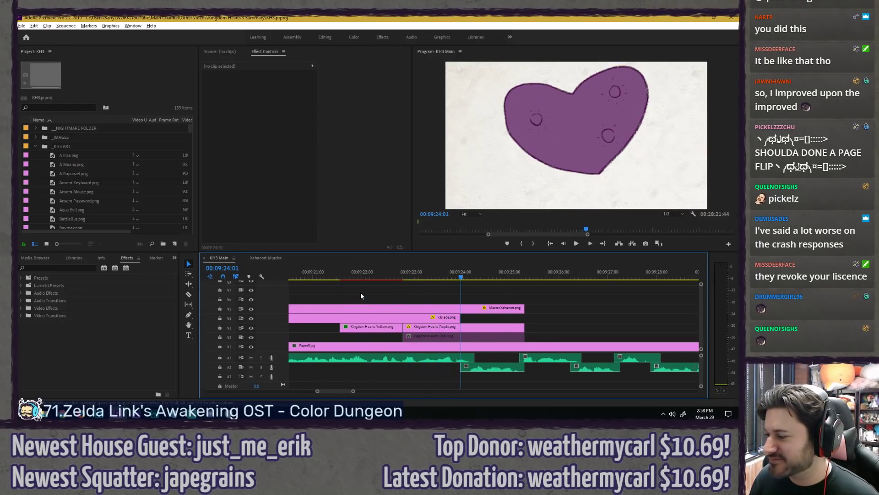
Step: Place a Cross Dissolve between the Yellow and Purple heart clips on V3 and preview it
{"action": "left_click", "coordinate": [77, 268]}
{"action": "type", "text": "cr"}
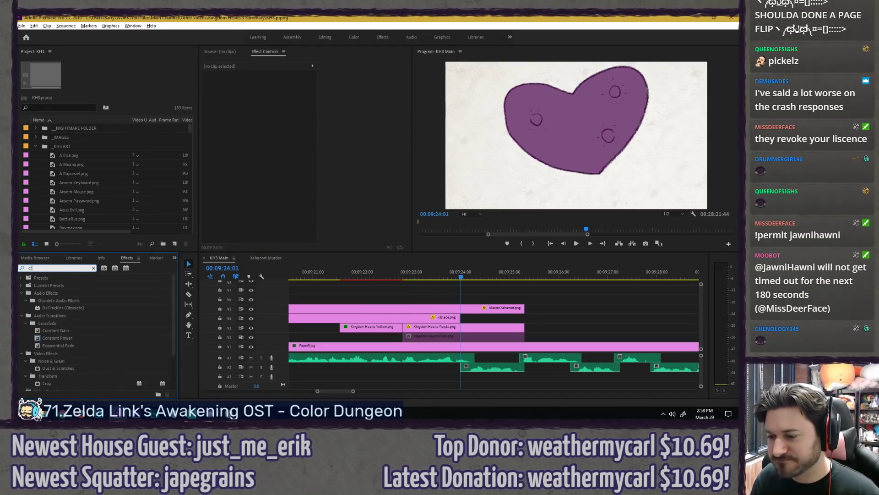
{"action": "type", "text": "oss"}
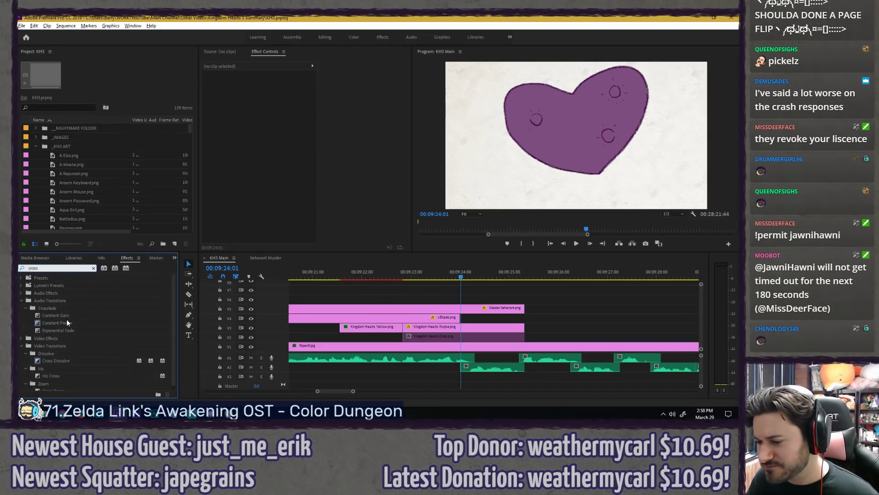
{"action": "scroll", "coordinate": [67, 324], "scroll_direction": "down", "scroll_amount": 1}
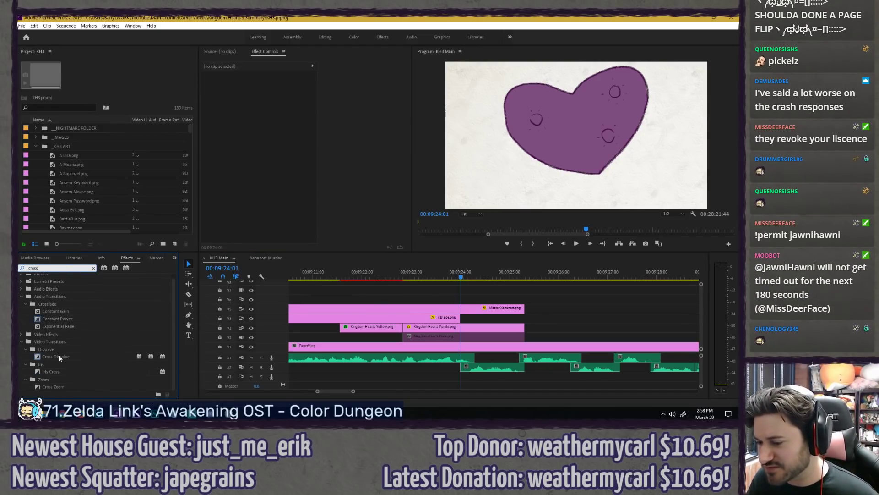
{"action": "left_click_drag", "start_coordinate": [59, 357], "coordinate": [391, 328]}
{"action": "left_click", "coordinate": [365, 275]}
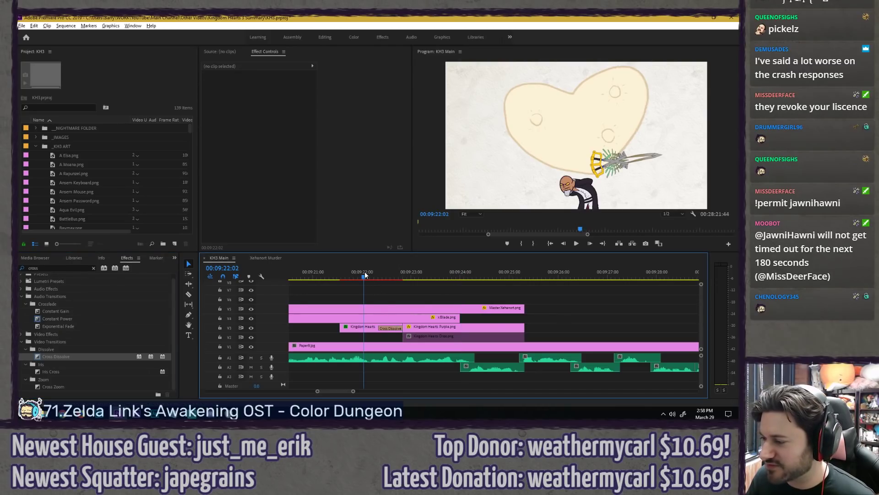
{"action": "key", "text": "space"}
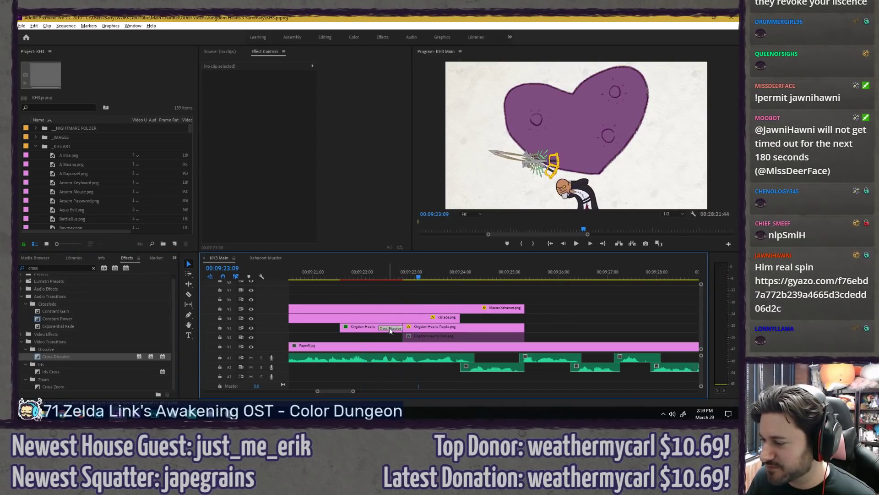
Step: Lengthen the Cross Dissolve to end at the playhead and replay it
{"action": "left_click_drag", "start_coordinate": [390, 329], "coordinate": [406, 329]}
{"action": "left_click", "coordinate": [381, 271]}
{"action": "key", "text": "space"}
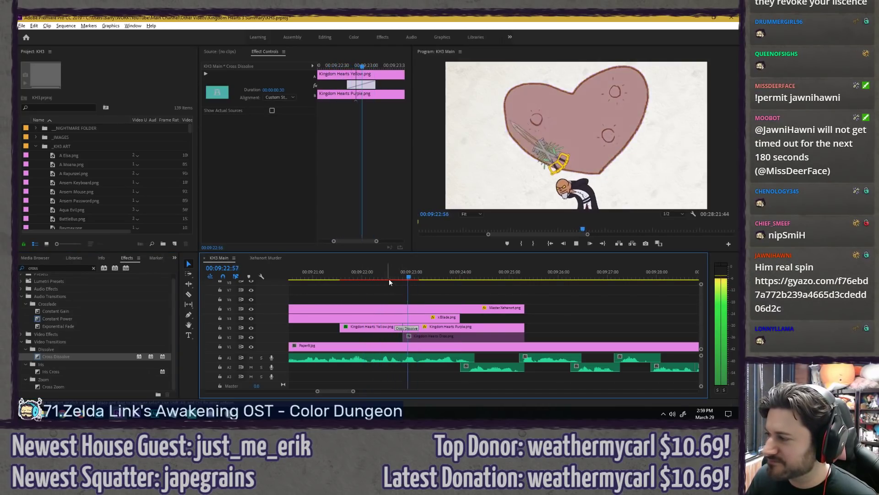
{"action": "key", "text": "space"}
{"action": "scroll", "coordinate": [403, 287], "scroll_direction": "up", "scroll_amount": 3}
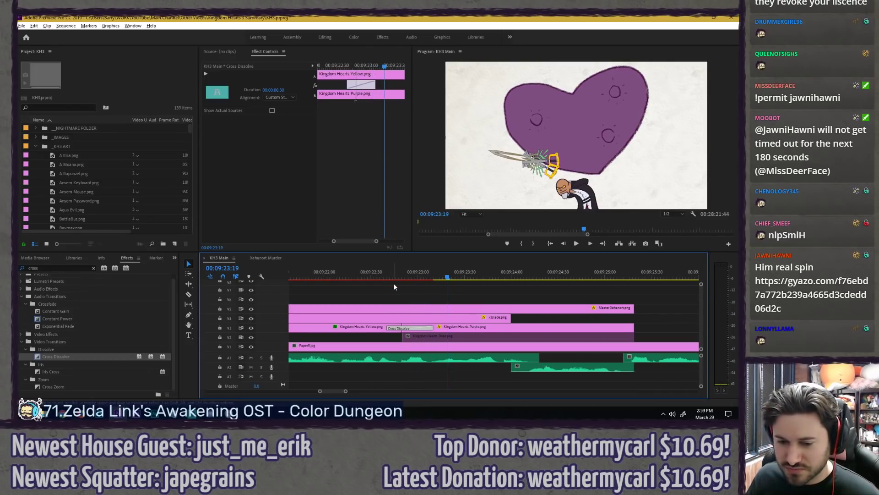
{"action": "left_click", "coordinate": [394, 283]}
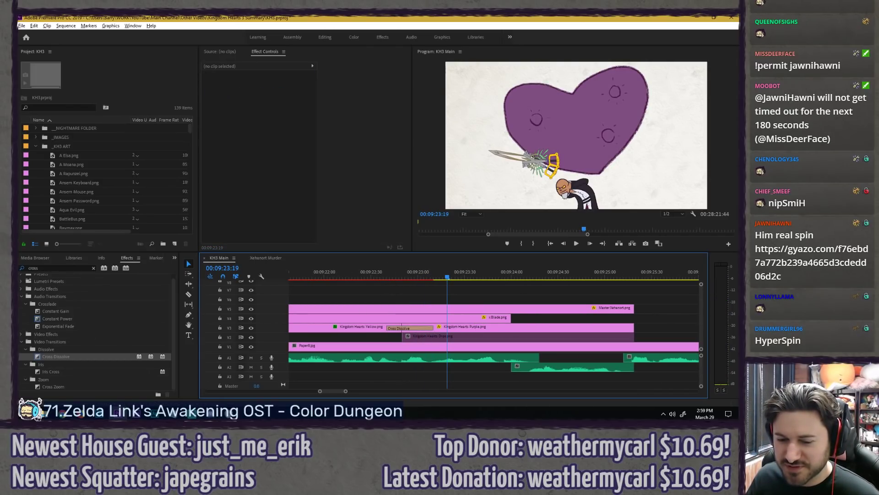
Step: Switch to Chrome and close the Gyazo GIF preview window
{"action": "key", "text": "alt+Tab"}
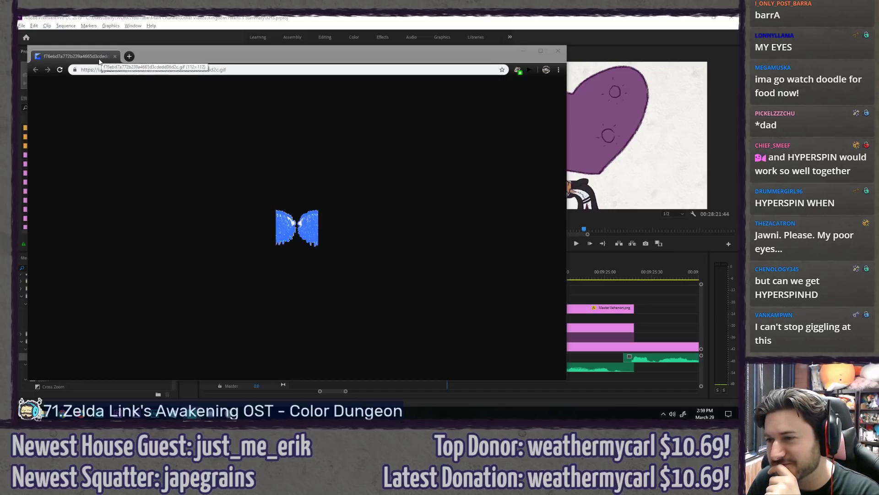
{"action": "left_click", "coordinate": [114, 56]}
Step: Extend the Cross Dissolve's start, trim its end shorter, and preview the result
{"action": "left_click", "coordinate": [416, 295]}
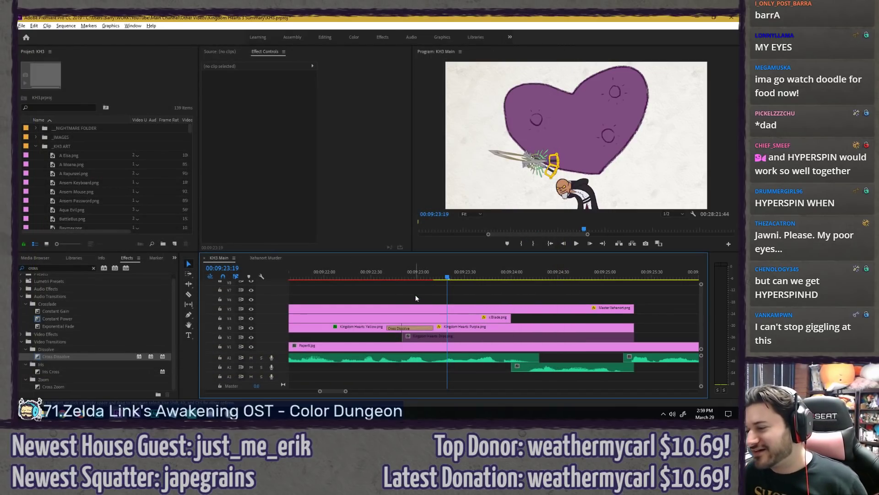
{"action": "left_click_drag", "start_coordinate": [384, 275], "coordinate": [392, 276]}
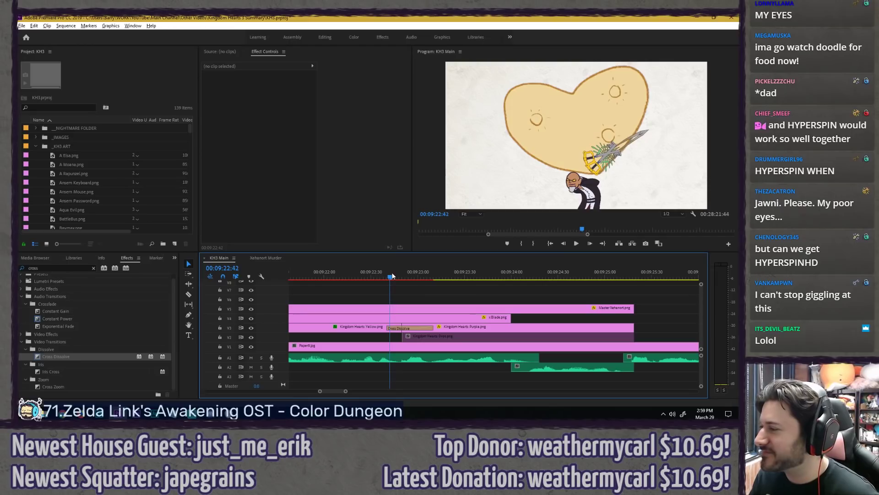
{"action": "left_click_drag", "start_coordinate": [388, 328], "coordinate": [394, 328]}
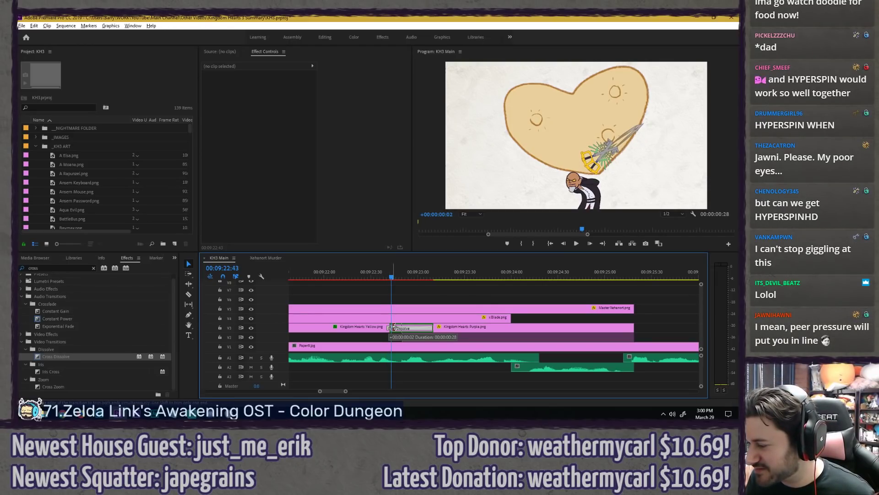
{"action": "left_click_drag", "start_coordinate": [392, 277], "coordinate": [421, 276]}
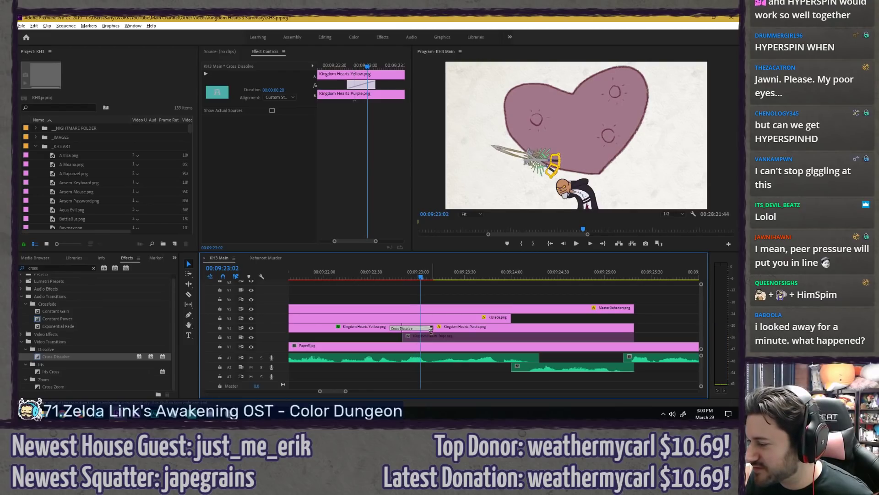
{"action": "left_click_drag", "start_coordinate": [433, 328], "coordinate": [416, 328]}
{"action": "key", "text": "space"}
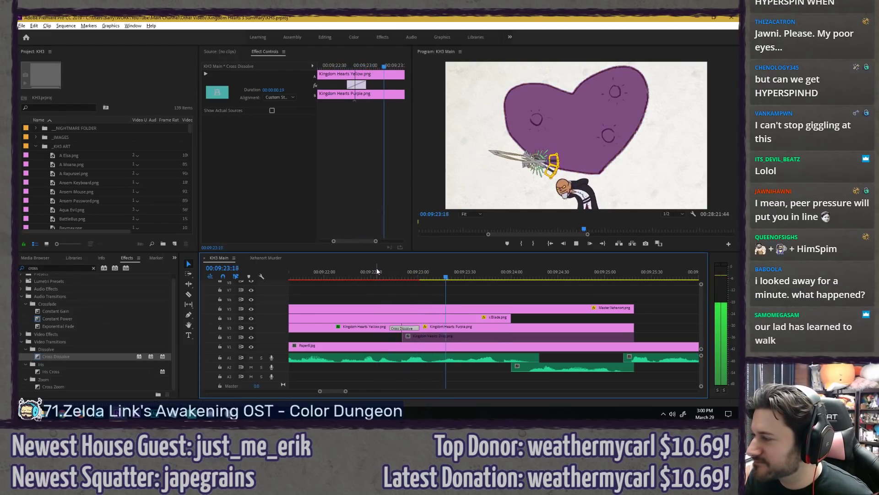
{"action": "left_click", "coordinate": [380, 274]}
{"action": "key", "text": "space"}
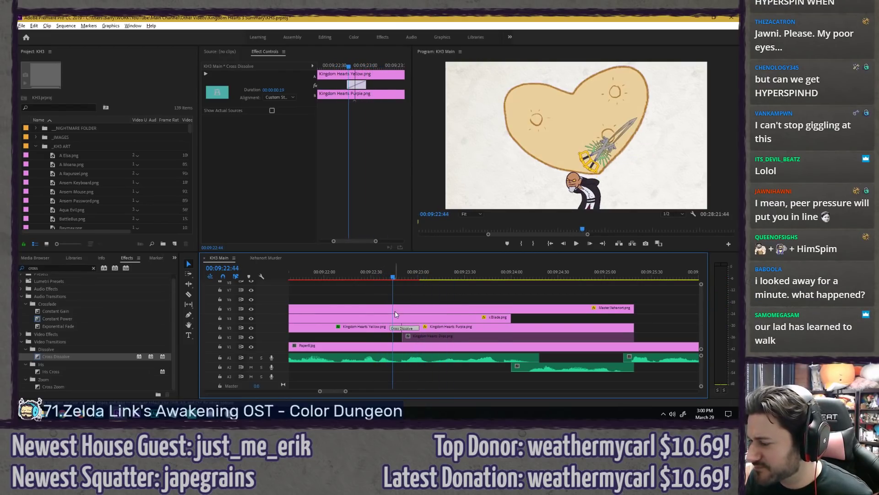
Step: Shorten the dissolve further, add back a few frames, and preview the adjusted transition
{"action": "left_click_drag", "start_coordinate": [414, 329], "coordinate": [408, 329]}
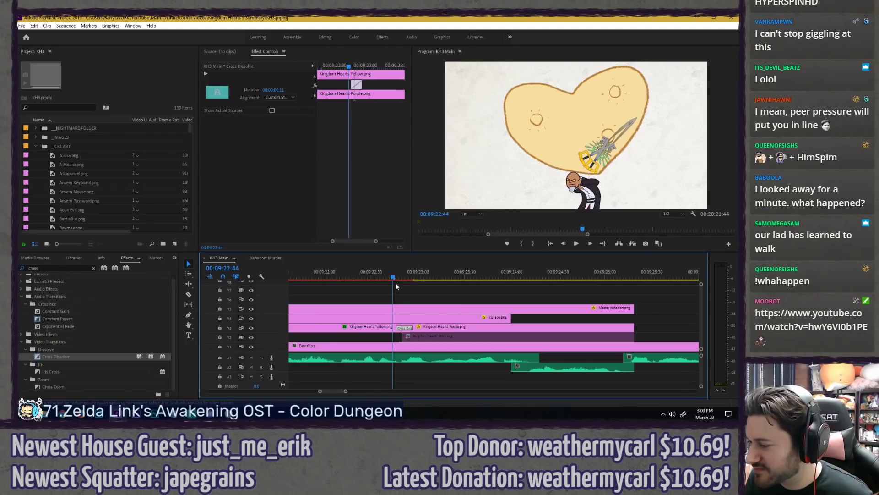
{"action": "key", "text": "space"}
{"action": "left_click", "coordinate": [379, 272]}
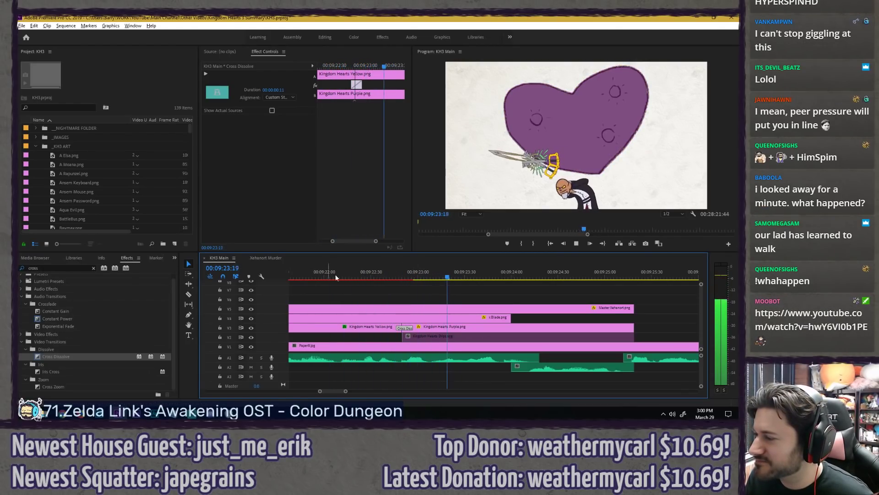
{"action": "left_click", "coordinate": [395, 272]}
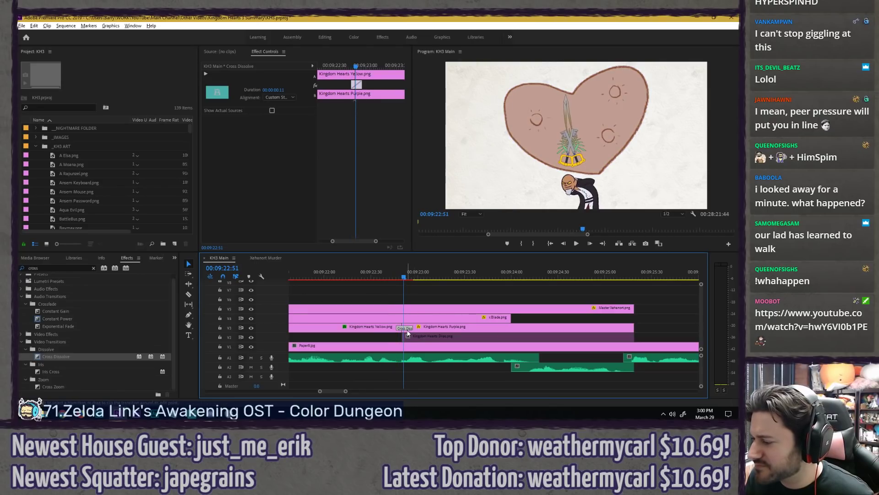
{"action": "left_click_drag", "start_coordinate": [409, 329], "coordinate": [412, 329]}
{"action": "key", "text": "space"}
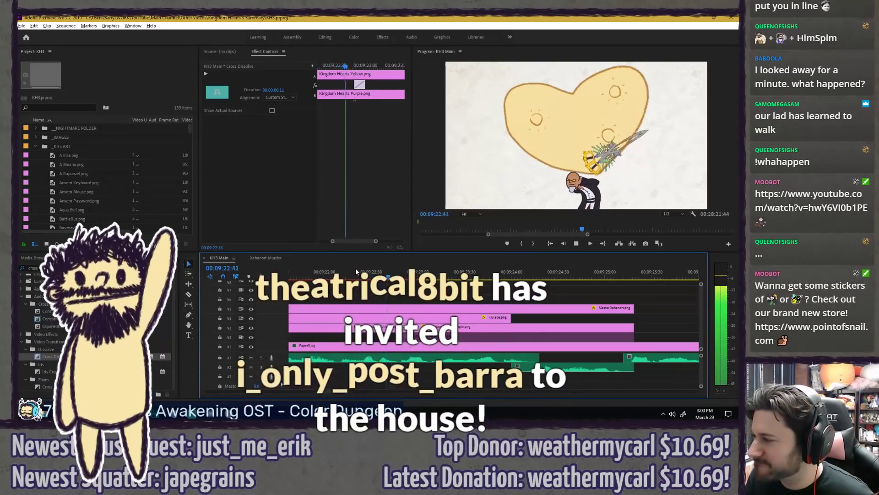
{"action": "left_click", "coordinate": [315, 270]}
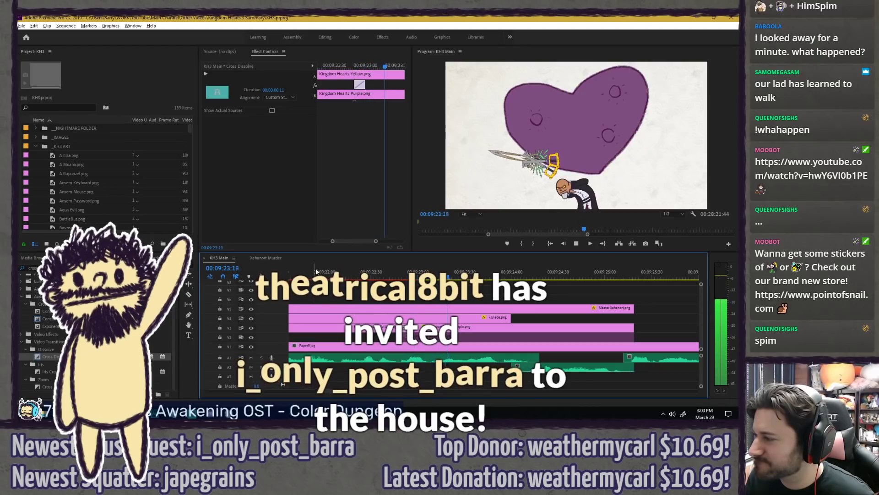
{"action": "key", "text": "space"}
Step: Play on into the purple heart scene and save the project
{"action": "left_click", "coordinate": [385, 292]}
{"action": "scroll", "coordinate": [382, 292], "scroll_direction": "down", "scroll_amount": 3}
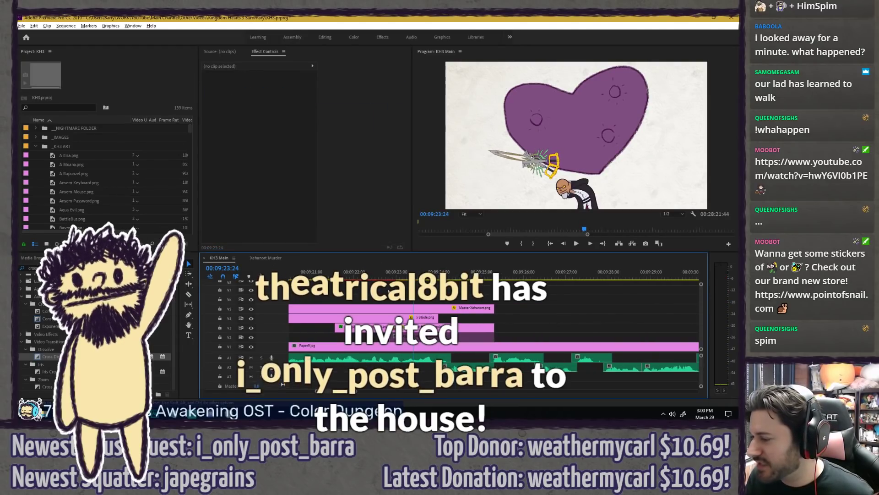
{"action": "key", "text": "space"}
{"action": "key", "text": "space"}
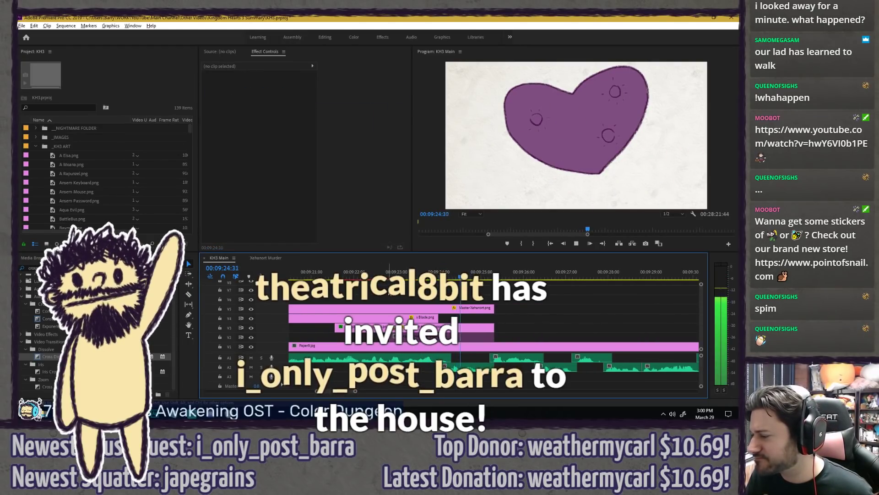
{"action": "key", "text": "ctrl+s"}
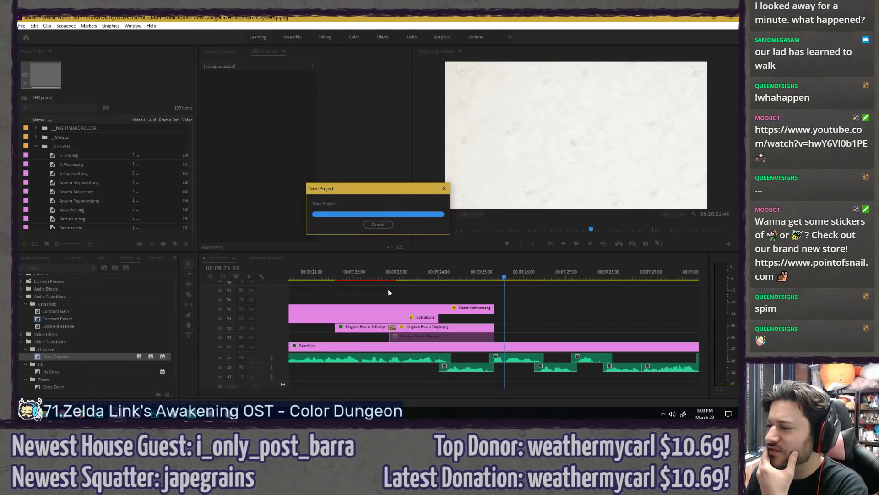
Step: Keyframe the Drips clip's Position Y from 210 to 1354 about a second later
{"action": "left_click", "coordinate": [417, 337]}
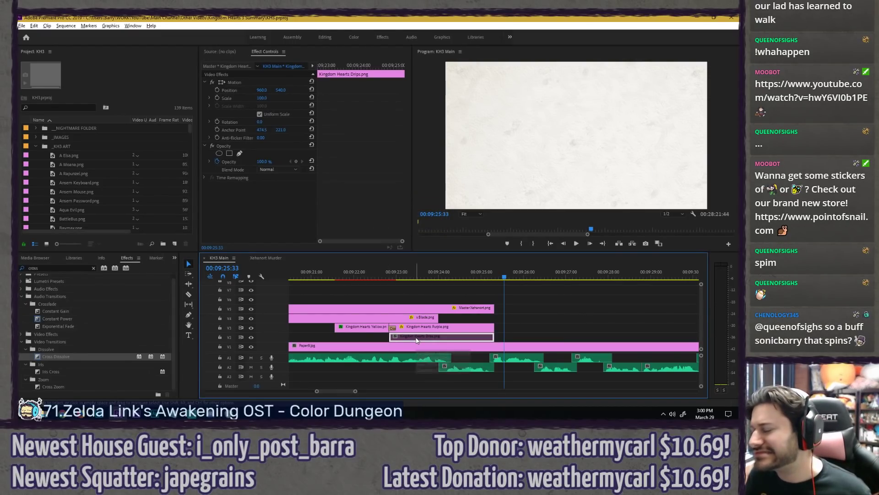
{"action": "left_click_drag", "start_coordinate": [394, 275], "coordinate": [423, 273]}
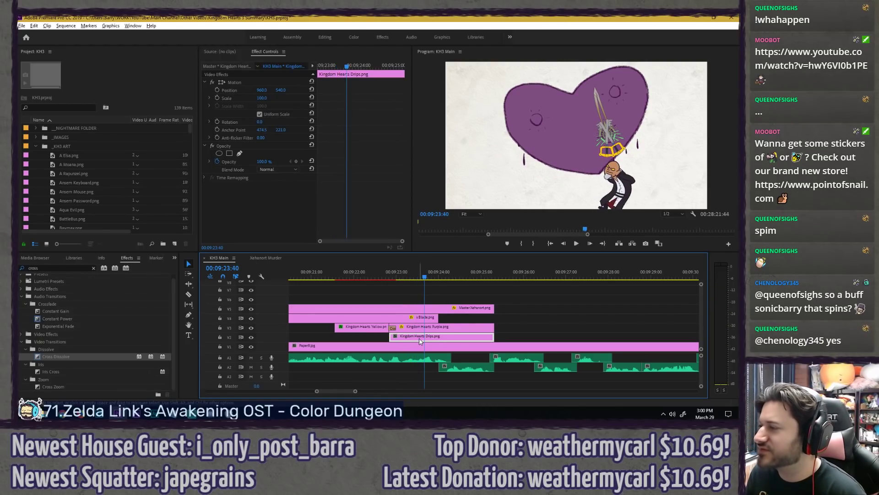
{"action": "key", "text": "Left"}
{"action": "key", "text": "Left"}
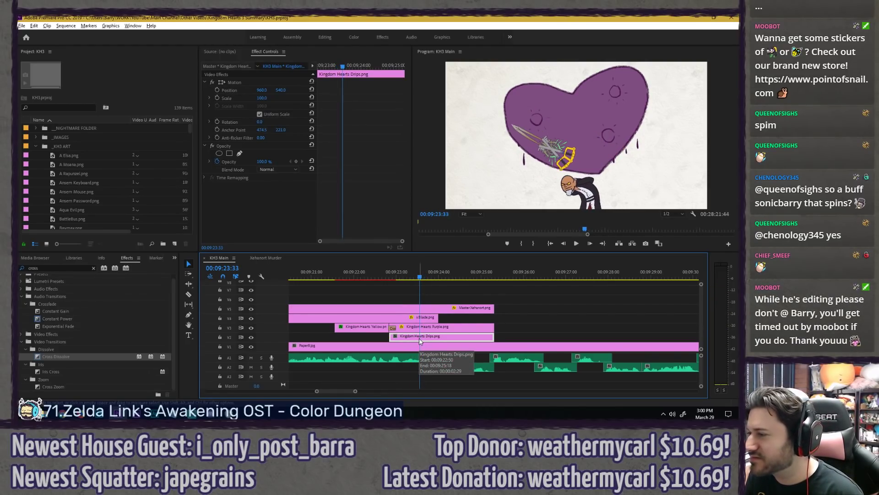
{"action": "left_click", "coordinate": [281, 83]}
{"action": "left_click_drag", "start_coordinate": [282, 91], "coordinate": [212, 79]}
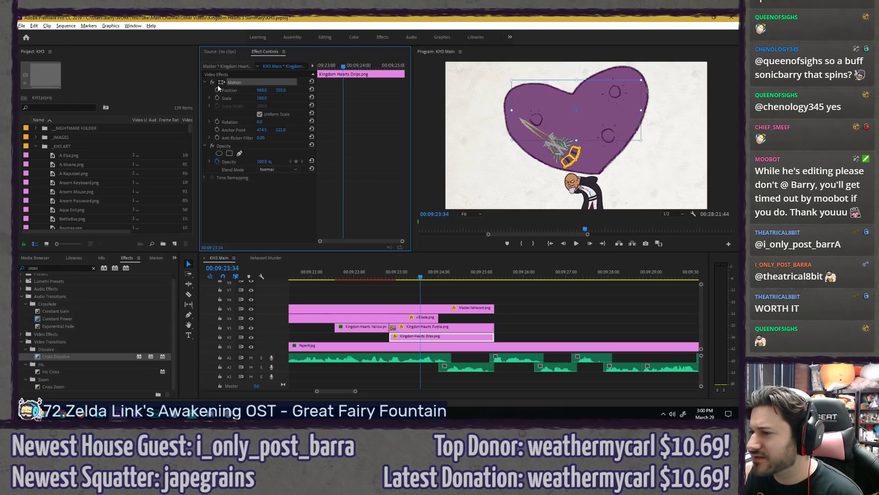
{"action": "left_click", "coordinate": [217, 90]}
{"action": "left_click_drag", "start_coordinate": [343, 67], "coordinate": [372, 67]}
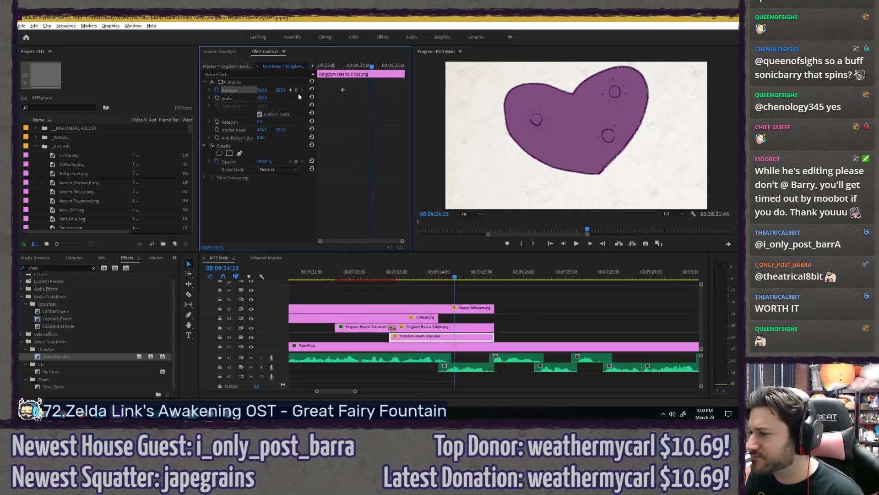
{"action": "left_click_drag", "start_coordinate": [280, 90], "coordinate": [293, 90]}
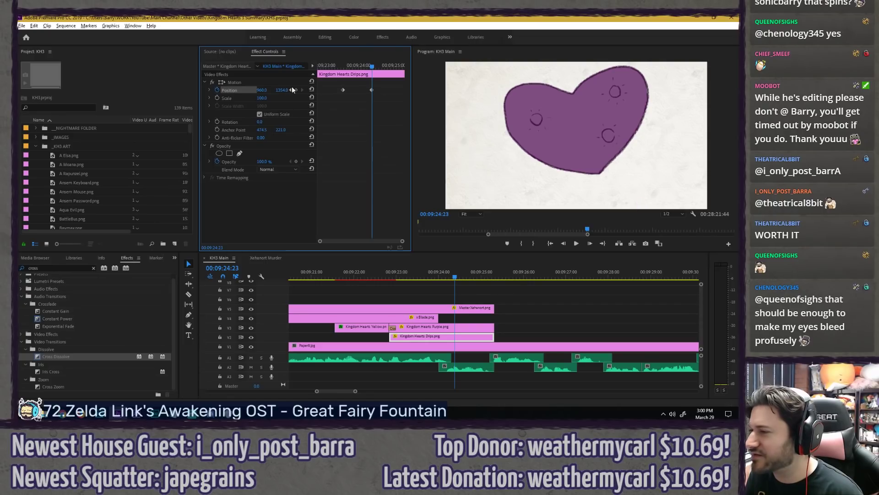
Step: Preview the falling drips several times, then delete the Kingdom Hearts Drips clip
{"action": "left_click", "coordinate": [338, 65]}
{"action": "key", "text": "space"}
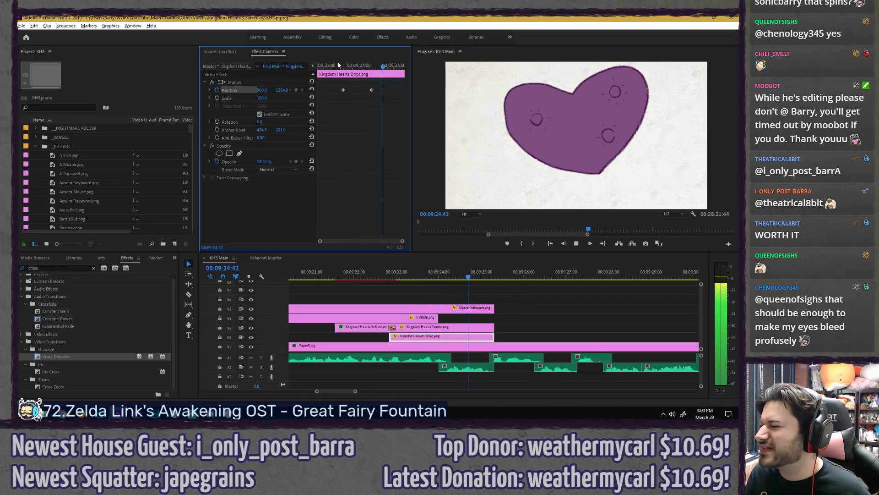
{"action": "left_click", "coordinate": [338, 65]}
{"action": "key", "text": "space"}
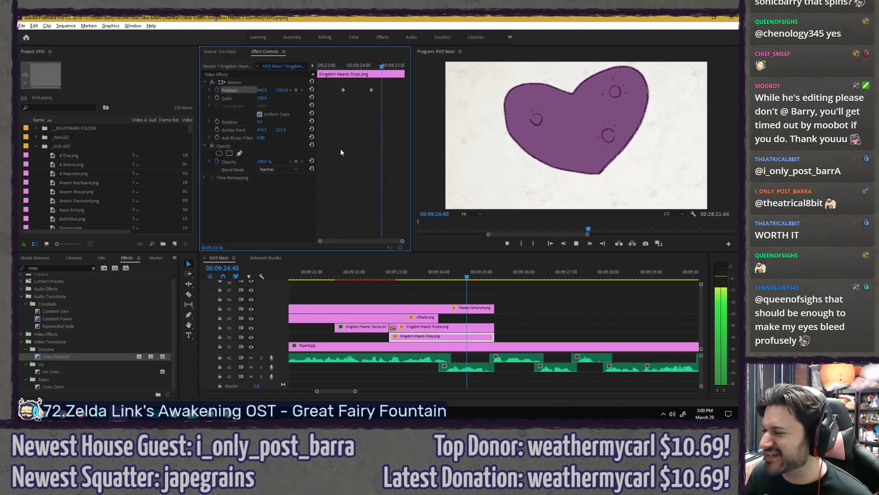
{"action": "key", "text": "space"}
{"action": "left_click", "coordinate": [340, 64]}
{"action": "key", "text": "space"}
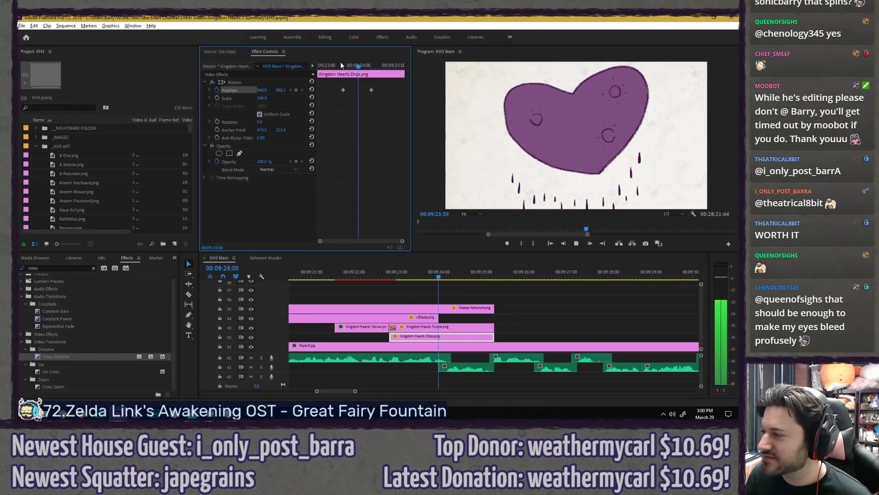
{"action": "key", "text": "space"}
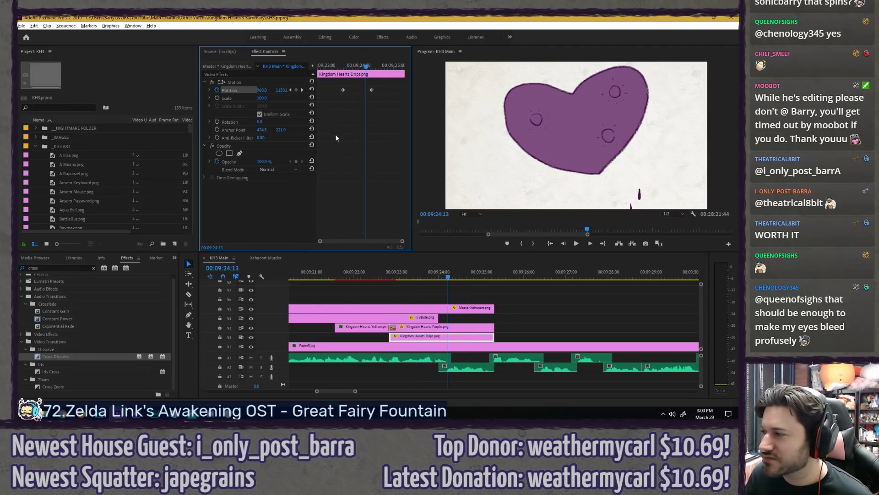
{"action": "left_click", "coordinate": [341, 65]}
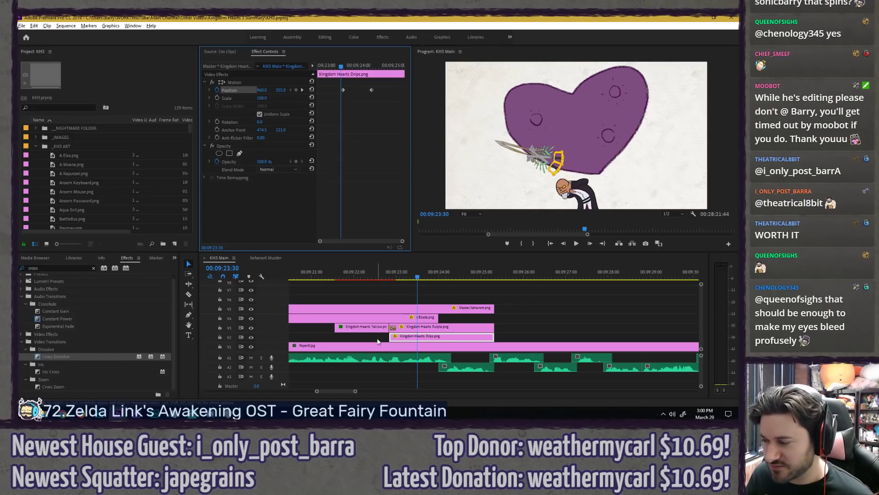
{"action": "left_click", "coordinate": [439, 338]}
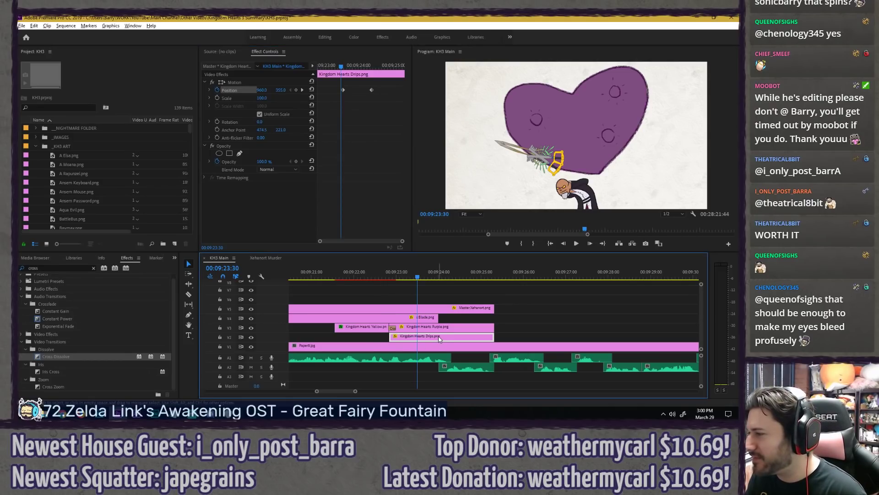
{"action": "key", "text": "Delete"}
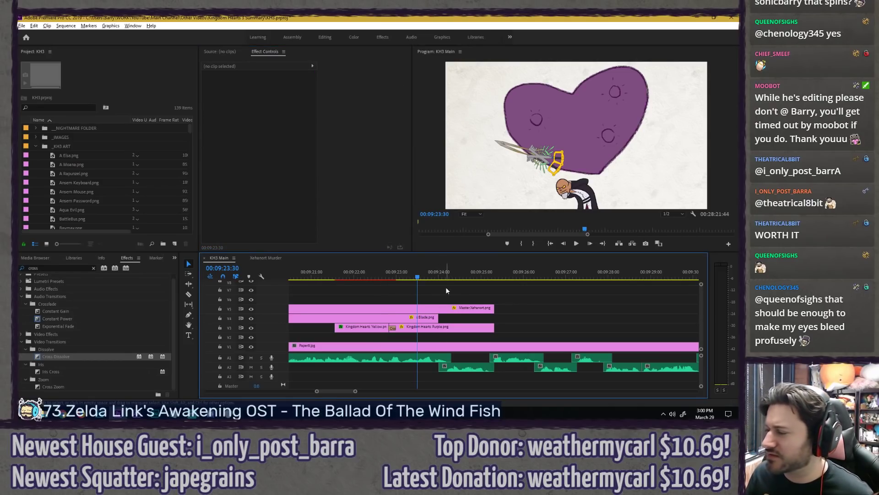
Step: On the plain purple heart frame, save and start a frame export named 'Purple and Drippy'
{"action": "left_click", "coordinate": [455, 272]}
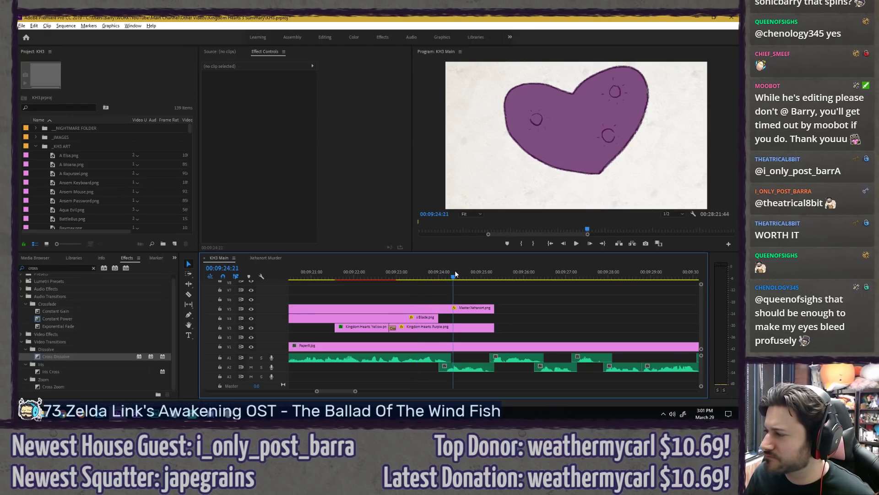
{"action": "key", "text": "ctrl+s"}
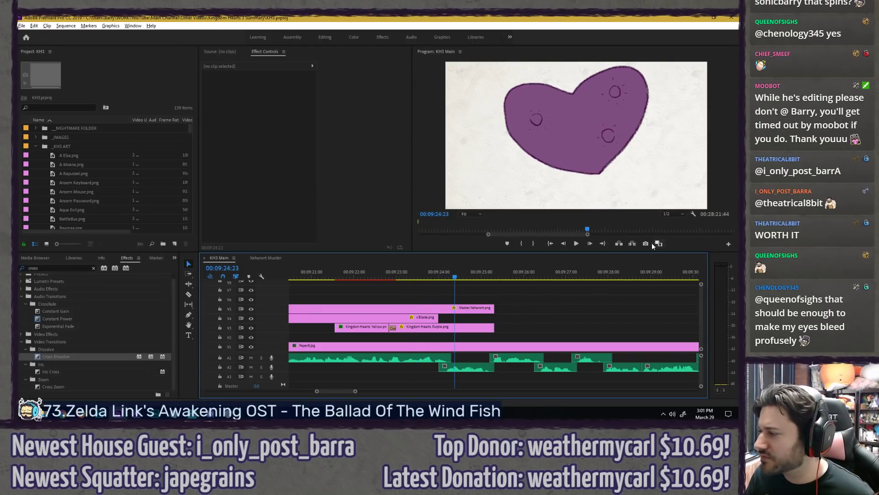
{"action": "key", "text": "ctrl+shift+e"}
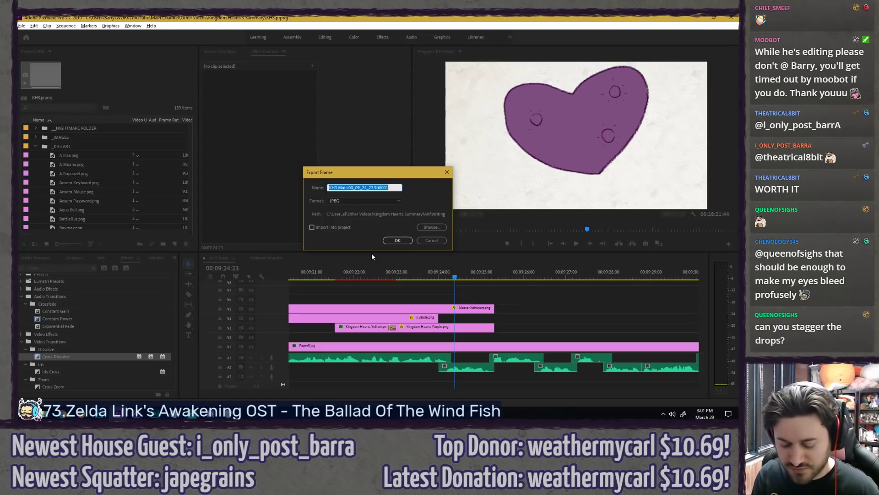
{"action": "type", "text": "Purple and Drippy"}
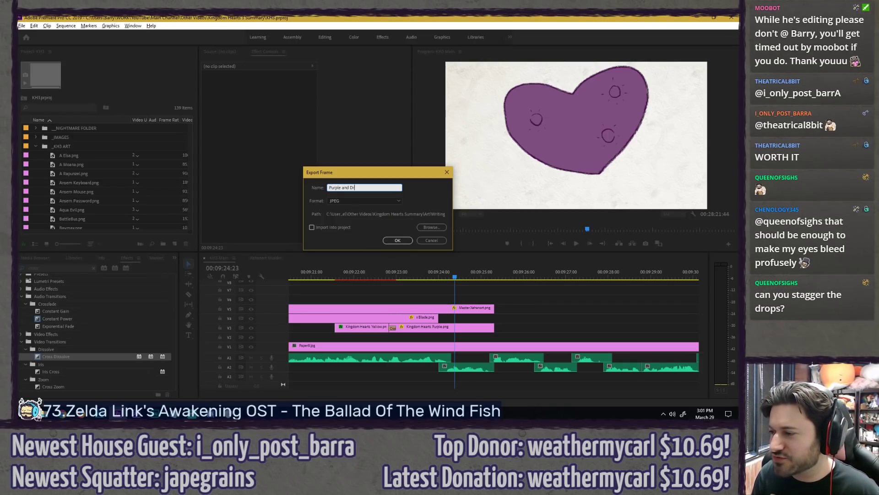
Step: Set the export folder to Kingdom Hearts 3 Summary\Art and export the frame
{"action": "left_click", "coordinate": [421, 227]}
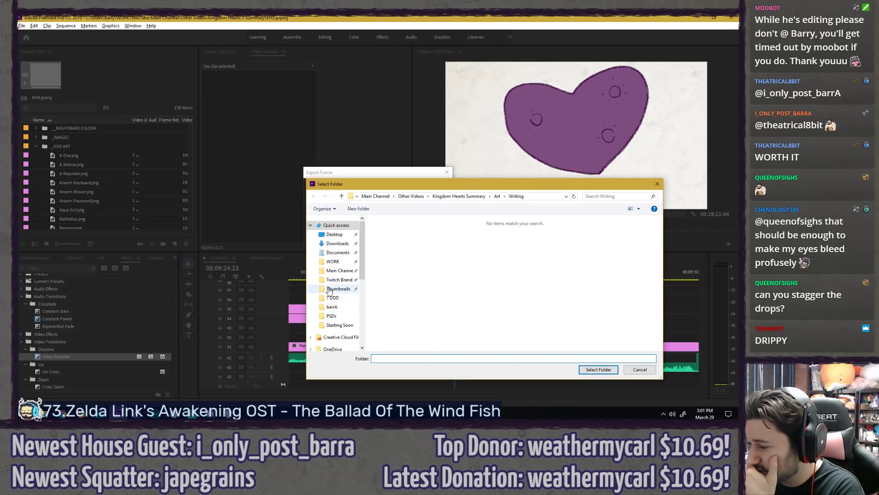
{"action": "left_click", "coordinate": [411, 196]}
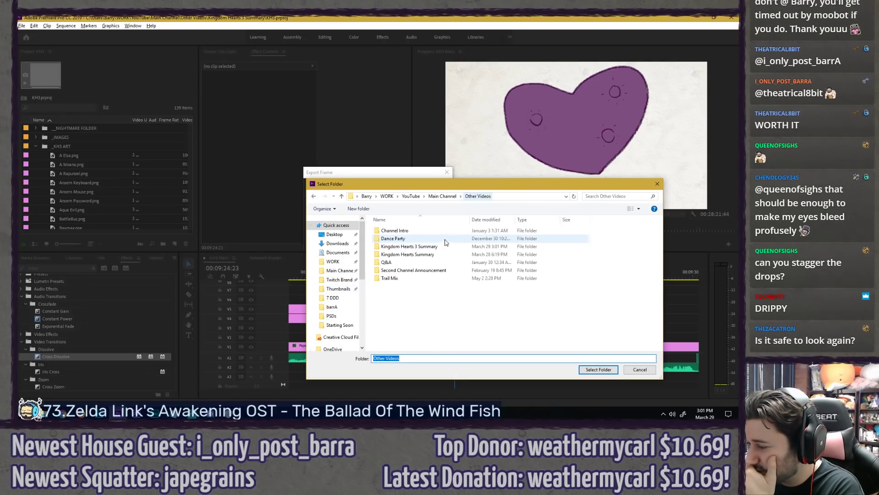
{"action": "double_click", "coordinate": [412, 247]}
{"action": "double_click", "coordinate": [396, 264]}
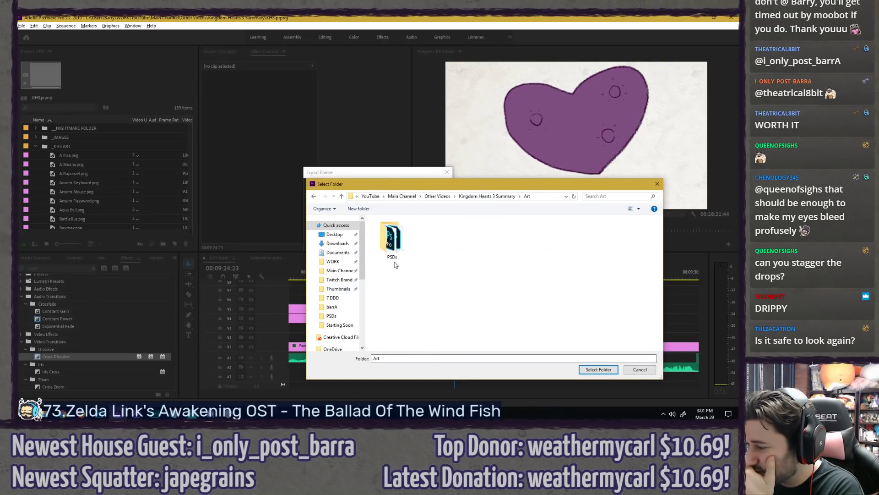
{"action": "left_click", "coordinate": [314, 196]}
{"action": "left_click", "coordinate": [596, 370]}
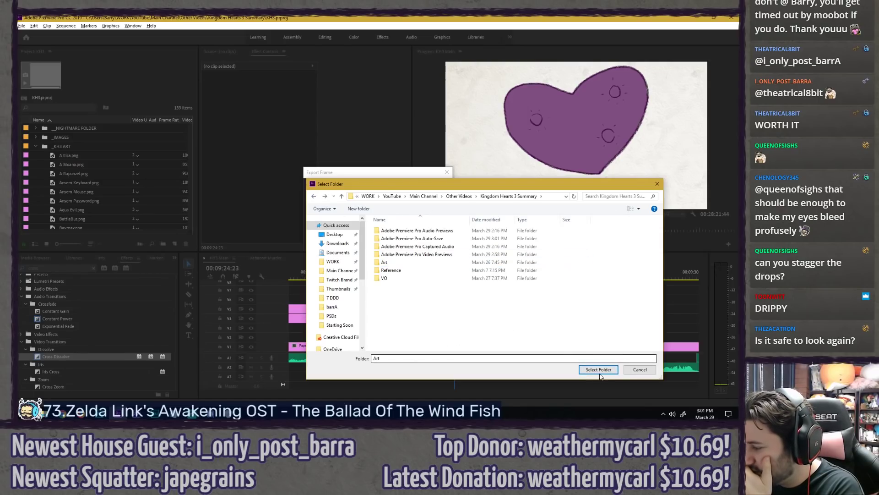
{"action": "left_click", "coordinate": [397, 240]}
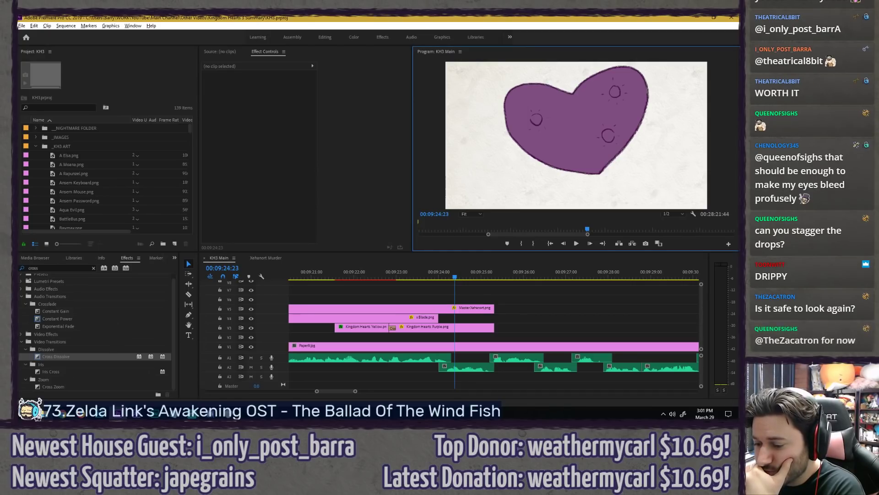
{"action": "left_click", "coordinate": [49, 413]}
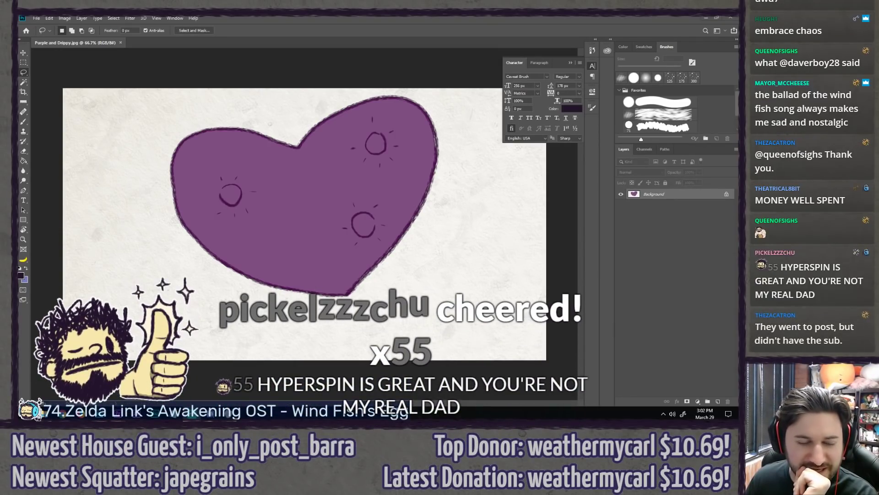
Step: Collapse the floating Character panel in Photoshop
{"action": "left_click", "coordinate": [571, 63]}
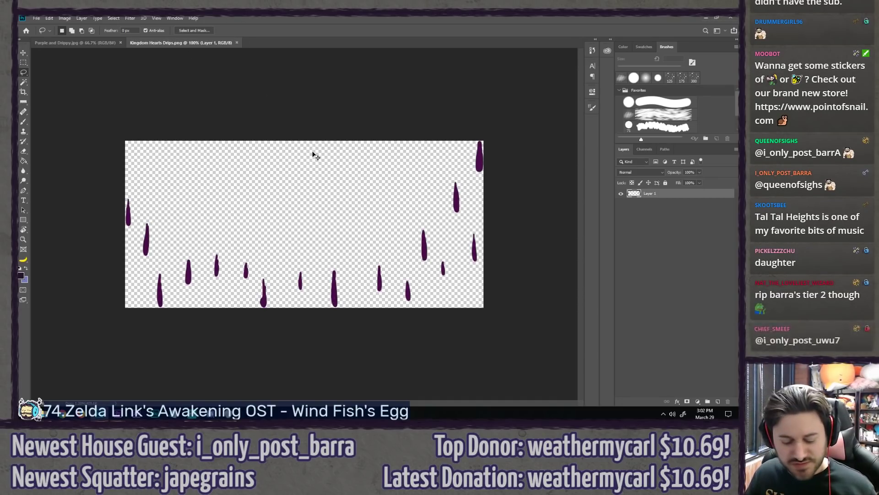
Step: Paste the copied purple drips into the heart image as Layer 1 and move them down below the heart
{"action": "key", "text": "ctrl+w"}
{"action": "key", "text": "ctrl+v"}
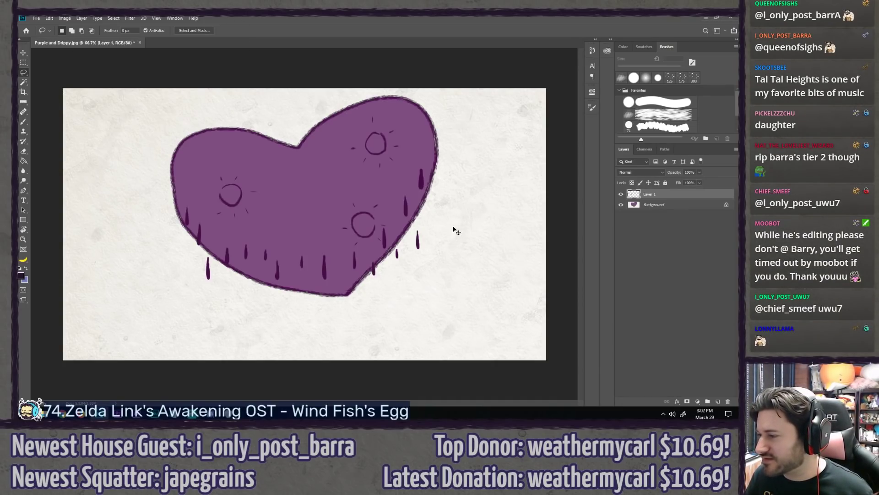
{"action": "key", "text": "v"}
{"action": "left_click_drag", "start_coordinate": [351, 261], "coordinate": [356, 329]}
Step: Lasso individual drips on the left and raise them toward the heart
{"action": "key", "text": "l"}
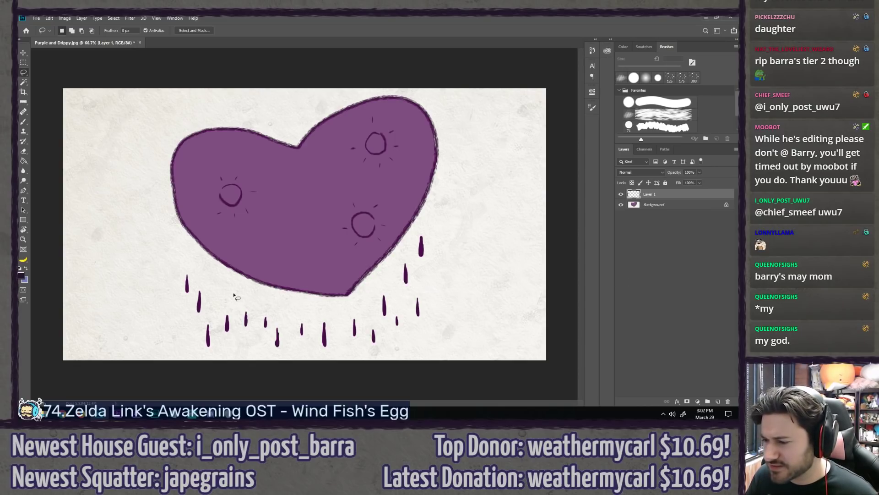
{"action": "mouse_move", "coordinate": [223, 300]}
{"action": "left_mouse_down"}
{"action": "mouse_move", "coordinate": [227, 343]}
{"action": "mouse_move", "coordinate": [239, 313]}
{"action": "mouse_move", "coordinate": [227, 319]}
{"action": "mouse_move", "coordinate": [270, 344]}
{"action": "mouse_move", "coordinate": [282, 332]}
{"action": "mouse_move", "coordinate": [280, 347]}
{"action": "mouse_move", "coordinate": [281, 312]}
{"action": "mouse_move", "coordinate": [261, 337]}
{"action": "mouse_move", "coordinate": [266, 314]}
{"action": "mouse_move", "coordinate": [271, 330]}
{"action": "mouse_move", "coordinate": [260, 309]}
{"action": "left_mouse_up"}
{"action": "key", "text": "v"}
{"action": "key", "text": "l"}
{"action": "key", "text": "v"}
{"action": "key", "text": "l"}
{"action": "key", "text": "v"}
{"action": "key", "text": "l"}
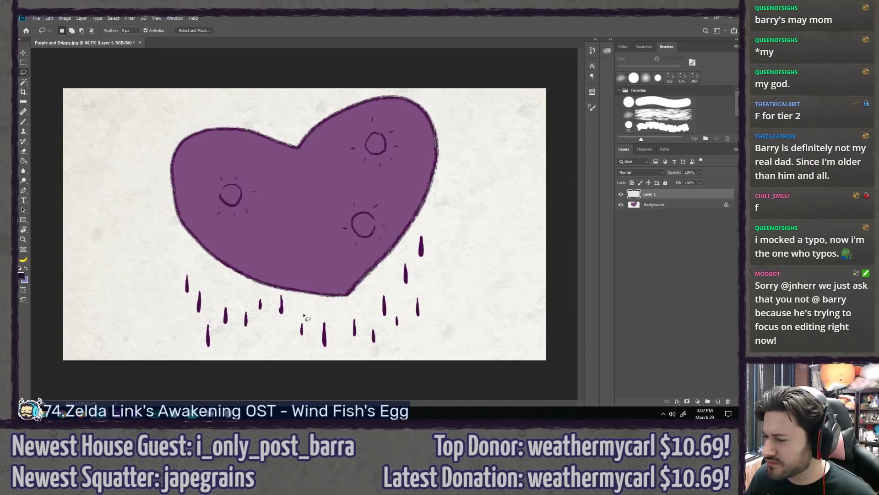
{"action": "mouse_move", "coordinate": [216, 322]}
{"action": "left_mouse_down"}
{"action": "mouse_move", "coordinate": [200, 328]}
{"action": "mouse_move", "coordinate": [215, 362]}
{"action": "mouse_move", "coordinate": [214, 274]}
{"action": "left_mouse_up"}
{"action": "key", "text": "v"}
{"action": "key", "text": "ctrl+d"}
Step: Lift the low right-side drips up and left, closer to the heart's edge
{"action": "key", "text": "l"}
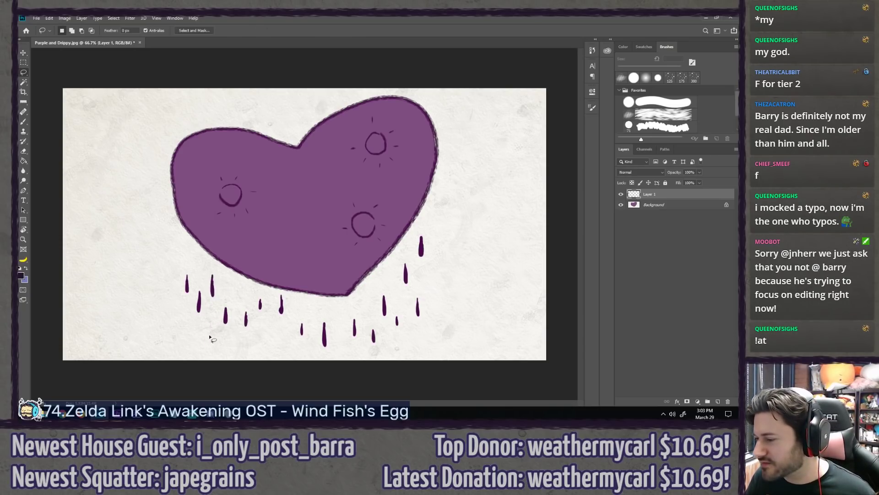
{"action": "mouse_move", "coordinate": [375, 324]}
{"action": "left_mouse_down"}
{"action": "mouse_move", "coordinate": [366, 353]}
{"action": "mouse_move", "coordinate": [381, 337]}
{"action": "mouse_move", "coordinate": [367, 309]}
{"action": "left_mouse_up"}
{"action": "key", "text": "v"}
{"action": "key", "text": "ctrl+d"}
{"action": "key", "text": "l"}
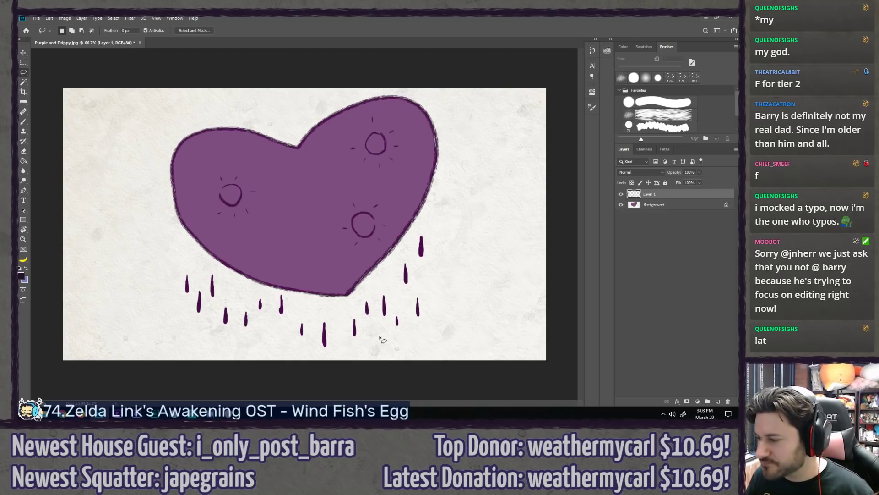
{"action": "mouse_move", "coordinate": [425, 294]}
{"action": "left_mouse_down"}
{"action": "mouse_move", "coordinate": [424, 337]}
{"action": "mouse_move", "coordinate": [425, 295]}
{"action": "mouse_move", "coordinate": [391, 276]}
{"action": "left_mouse_up"}
{"action": "key", "text": "v"}
{"action": "key", "text": "ctrl+d"}
{"action": "key", "text": "l"}
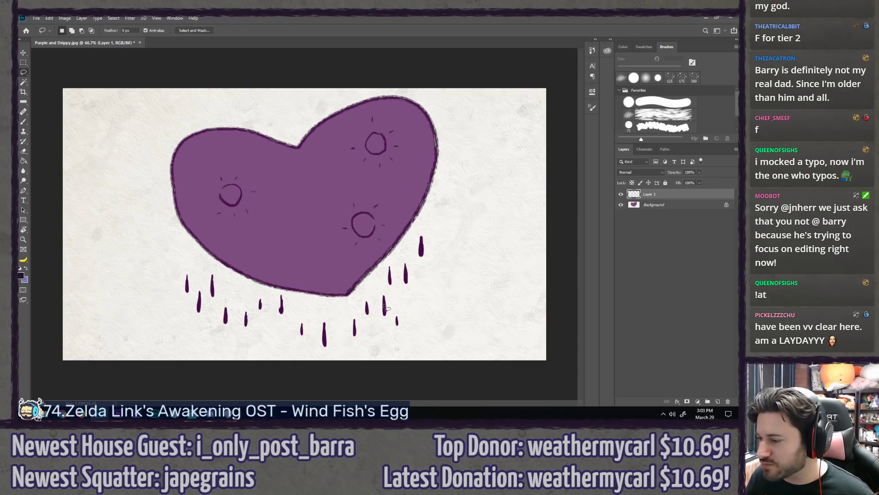
{"action": "mouse_move", "coordinate": [396, 255]}
{"action": "left_mouse_down"}
{"action": "mouse_move", "coordinate": [385, 293]}
{"action": "mouse_move", "coordinate": [398, 259]}
{"action": "mouse_move", "coordinate": [385, 265]}
{"action": "left_mouse_up"}
{"action": "key", "text": "v"}
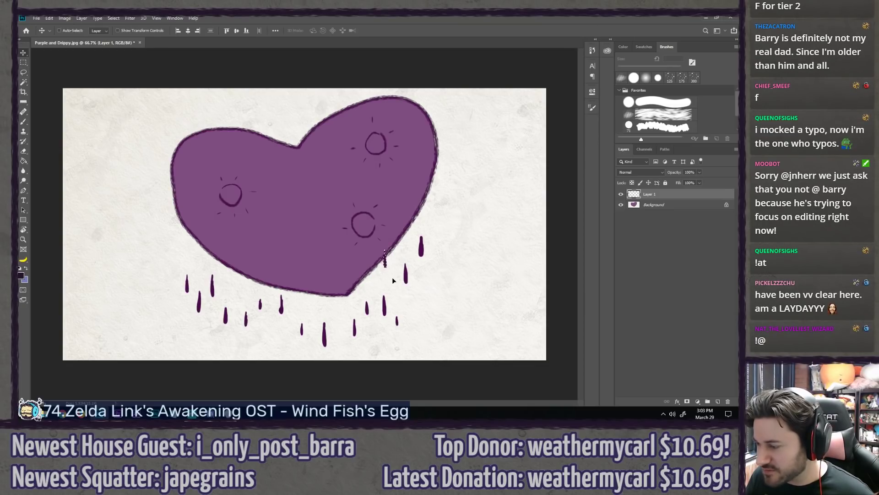
{"action": "key", "text": "ctrl+d"}
Step: Convert the heart Background into Layer 0, lower its opacity, and reselect the drips layer
{"action": "key", "text": "l"}
{"action": "left_click", "coordinate": [655, 205]}
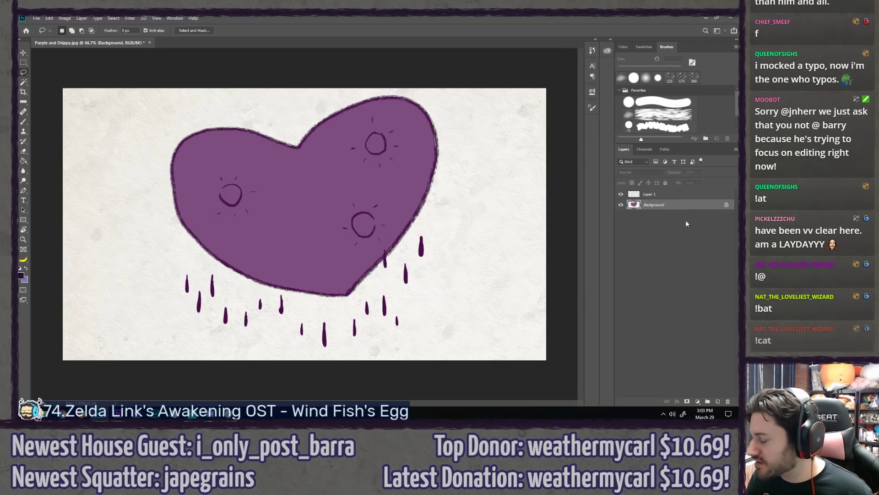
{"action": "double_click", "coordinate": [692, 205]}
{"action": "key", "text": "Return"}
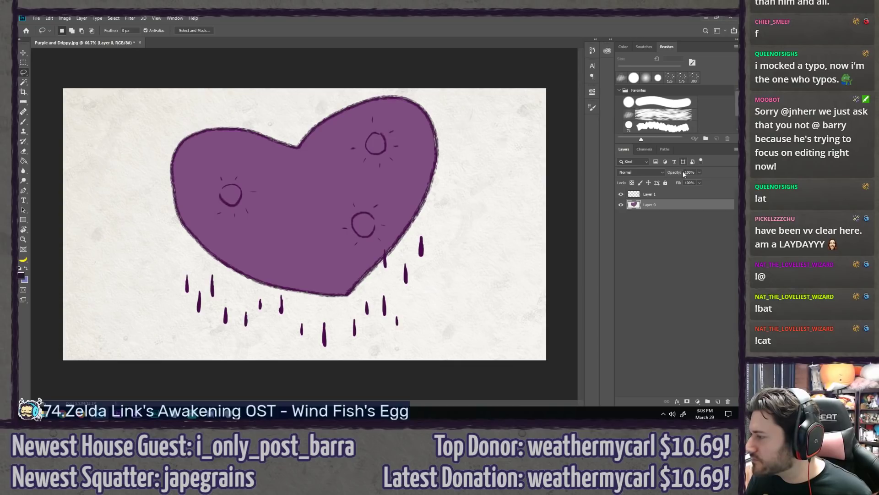
{"action": "left_click_drag", "start_coordinate": [671, 173], "coordinate": [659, 174]}
{"action": "left_click", "coordinate": [672, 195]}
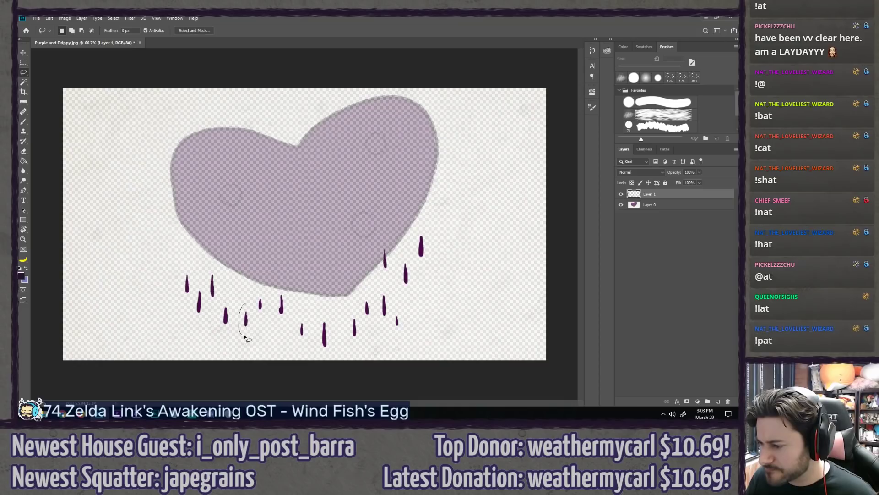
Step: Reposition more drips on Layer 1, then duplicate it as Layer 1 copy
{"action": "mouse_move", "coordinate": [242, 305]}
{"action": "left_mouse_down"}
{"action": "mouse_move", "coordinate": [256, 313]}
{"action": "mouse_move", "coordinate": [245, 286]}
{"action": "mouse_move", "coordinate": [224, 306]}
{"action": "mouse_move", "coordinate": [205, 298]}
{"action": "mouse_move", "coordinate": [213, 269]}
{"action": "mouse_move", "coordinate": [201, 326]}
{"action": "mouse_move", "coordinate": [205, 288]}
{"action": "mouse_move", "coordinate": [195, 241]}
{"action": "left_mouse_up"}
{"action": "key", "text": "v"}
{"action": "key", "text": "l"}
{"action": "key", "text": "v"}
{"action": "key", "text": "ctrl+d"}
{"action": "key", "text": "l"}
{"action": "key", "text": "v"}
{"action": "key", "text": "ctrl+d"}
{"action": "key", "text": "l"}
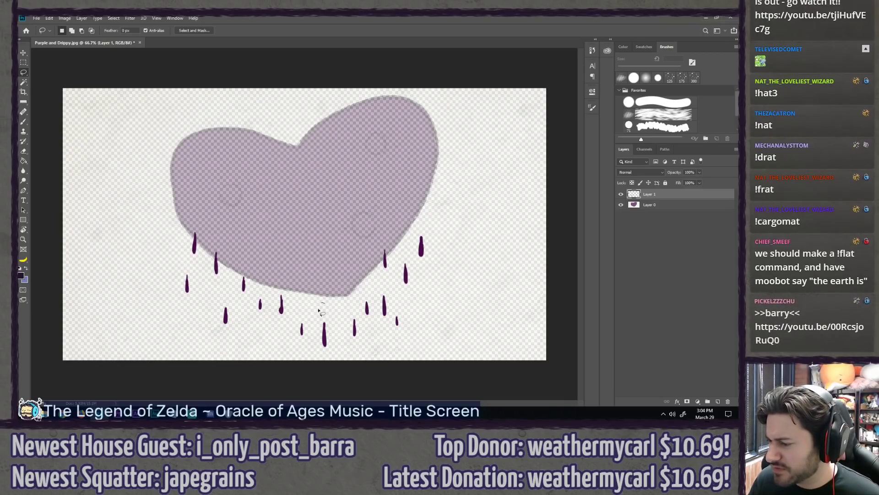
{"action": "left_click_drag", "start_coordinate": [326, 359], "coordinate": [344, 277]}
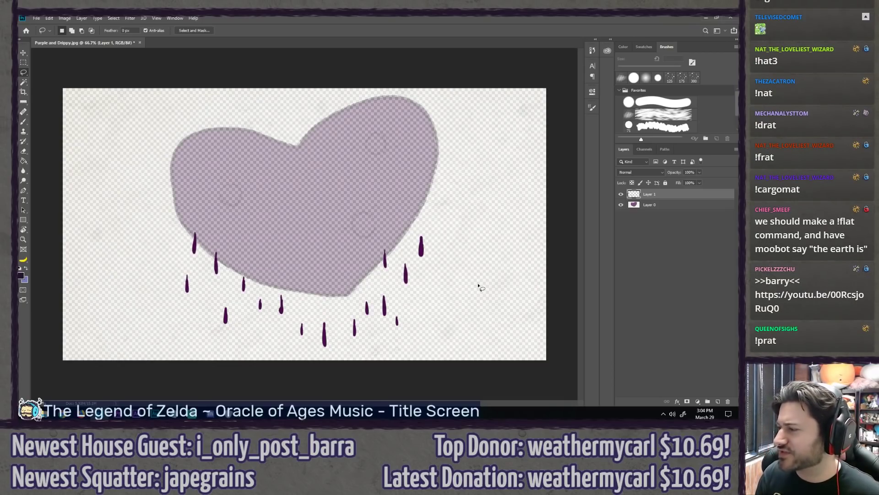
{"action": "key", "text": "ctrl+j"}
Step: Move the copied drips up onto the heart, flip them horizontally, and raise them slightly
{"action": "key", "text": "v"}
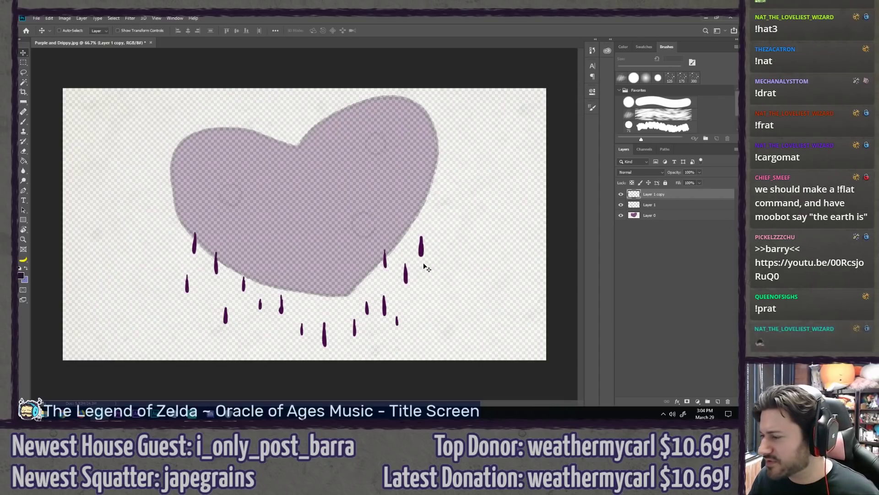
{"action": "left_click_drag", "start_coordinate": [425, 266], "coordinate": [397, 195]}
{"action": "key", "text": "ctrl+t"}
{"action": "right_click", "coordinate": [397, 195]}
{"action": "left_click", "coordinate": [433, 285]}
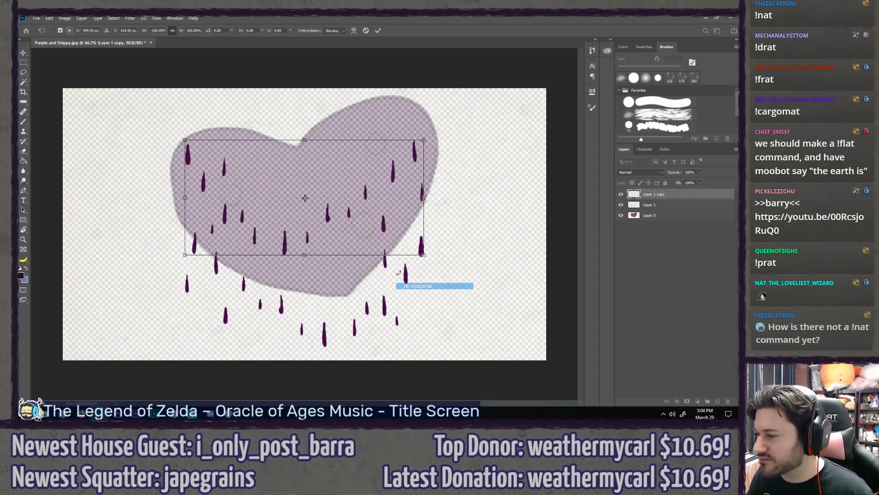
{"action": "key", "text": "Return"}
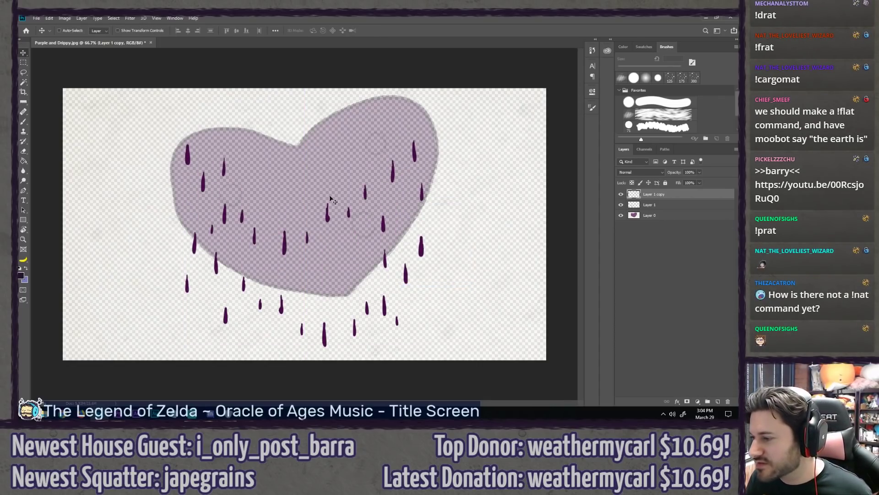
{"action": "mouse_move", "coordinate": [332, 200]}
{"action": "left_mouse_down"}
{"action": "mouse_move", "coordinate": [337, 172]}
{"action": "mouse_move", "coordinate": [348, 298]}
{"action": "mouse_move", "coordinate": [365, 272]}
{"action": "left_mouse_up"}
Step: Lasso small and top-left drips and move them down onto the heart
{"action": "key", "text": "l"}
{"action": "key", "text": "v"}
{"action": "key", "text": "l"}
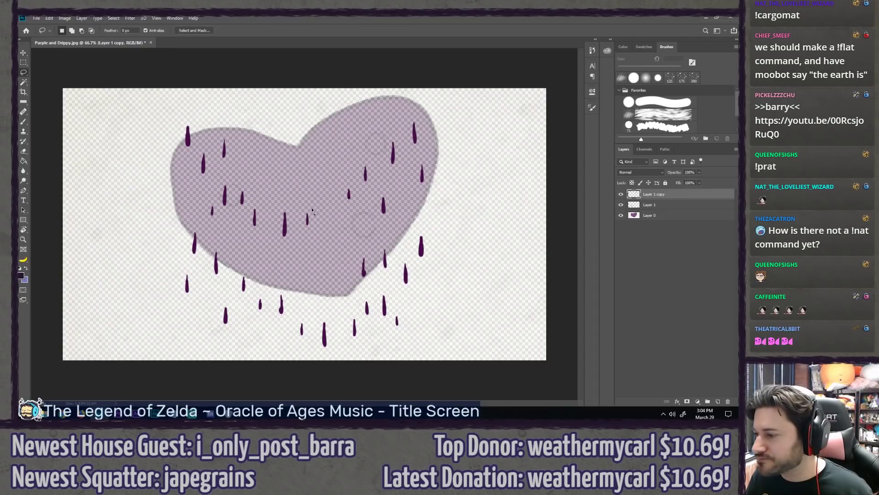
{"action": "mouse_move", "coordinate": [314, 208]}
{"action": "left_mouse_down"}
{"action": "mouse_move", "coordinate": [310, 243]}
{"action": "mouse_move", "coordinate": [315, 208]}
{"action": "mouse_move", "coordinate": [270, 263]}
{"action": "left_mouse_up"}
{"action": "key", "text": "v"}
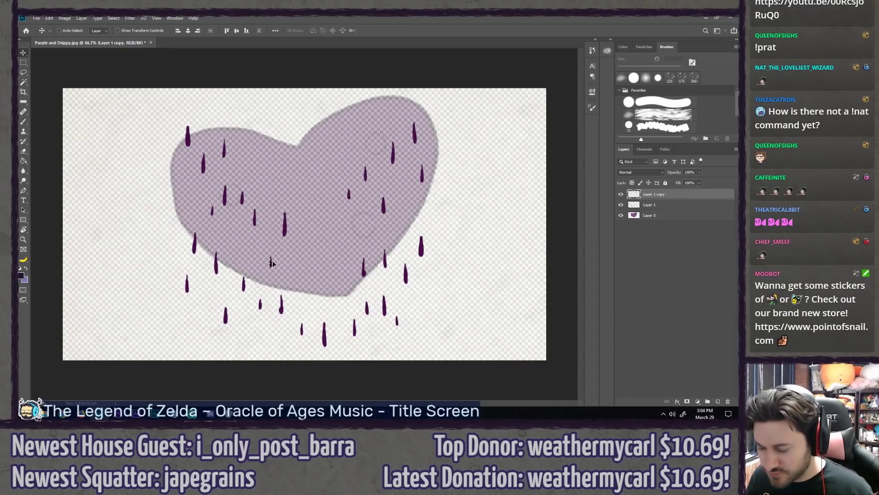
{"action": "key", "text": "l"}
{"action": "mouse_move", "coordinate": [285, 199]}
{"action": "left_mouse_down"}
{"action": "mouse_move", "coordinate": [274, 225]}
{"action": "mouse_move", "coordinate": [299, 237]}
{"action": "mouse_move", "coordinate": [351, 197]}
{"action": "mouse_move", "coordinate": [346, 233]}
{"action": "left_mouse_up"}
{"action": "key", "text": "v"}
{"action": "key", "text": "l"}
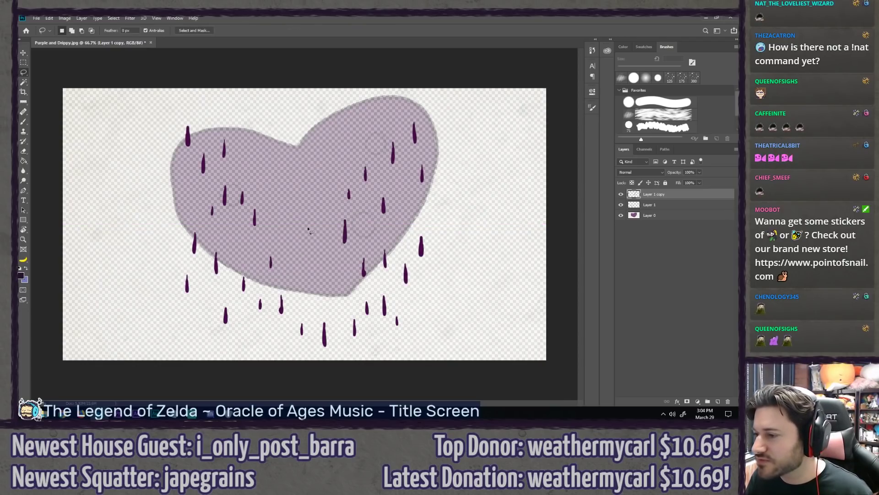
{"action": "mouse_move", "coordinate": [195, 117]}
{"action": "left_mouse_down"}
{"action": "mouse_move", "coordinate": [168, 146]}
{"action": "mouse_move", "coordinate": [197, 152]}
{"action": "mouse_move", "coordinate": [315, 294]}
{"action": "left_mouse_up"}
{"action": "key", "text": "v"}
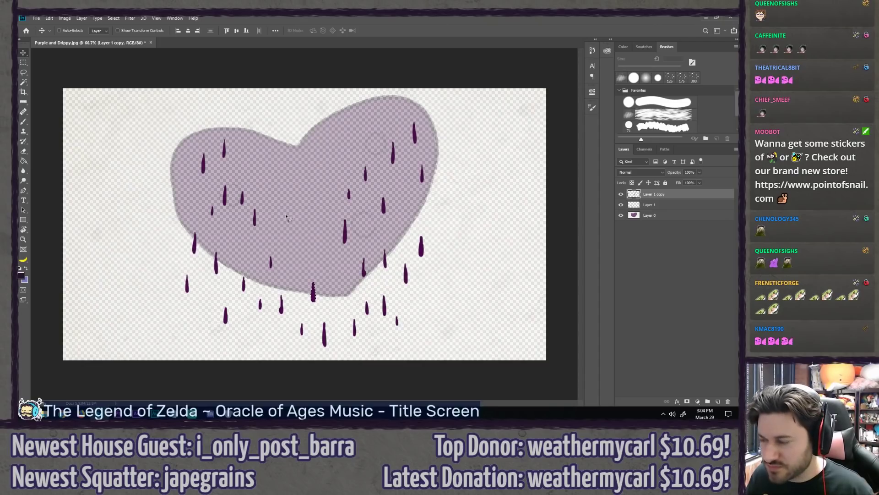
{"action": "key", "text": "l"}
{"action": "key", "text": "v"}
{"action": "mouse_move", "coordinate": [225, 146]}
{"action": "left_mouse_down"}
{"action": "mouse_move", "coordinate": [268, 162]}
{"action": "mouse_move", "coordinate": [298, 262]}
{"action": "left_mouse_up"}
{"action": "key", "text": "l"}
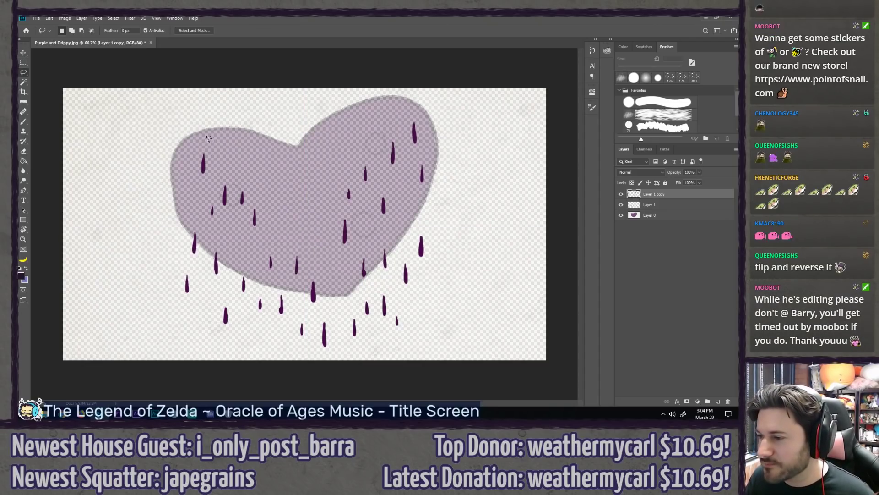
{"action": "mouse_move", "coordinate": [202, 148]}
{"action": "left_mouse_down"}
{"action": "mouse_move", "coordinate": [190, 169]}
{"action": "mouse_move", "coordinate": [201, 151]}
{"action": "mouse_move", "coordinate": [247, 235]}
{"action": "mouse_move", "coordinate": [255, 226]}
{"action": "mouse_move", "coordinate": [360, 280]}
{"action": "mouse_move", "coordinate": [342, 296]}
{"action": "left_mouse_up"}
{"action": "key", "text": "v"}
Step: Reposition the right-side, upper-right and top-right drips lower onto the heart
{"action": "key", "text": "l"}
{"action": "key", "text": "v"}
{"action": "key", "text": "l"}
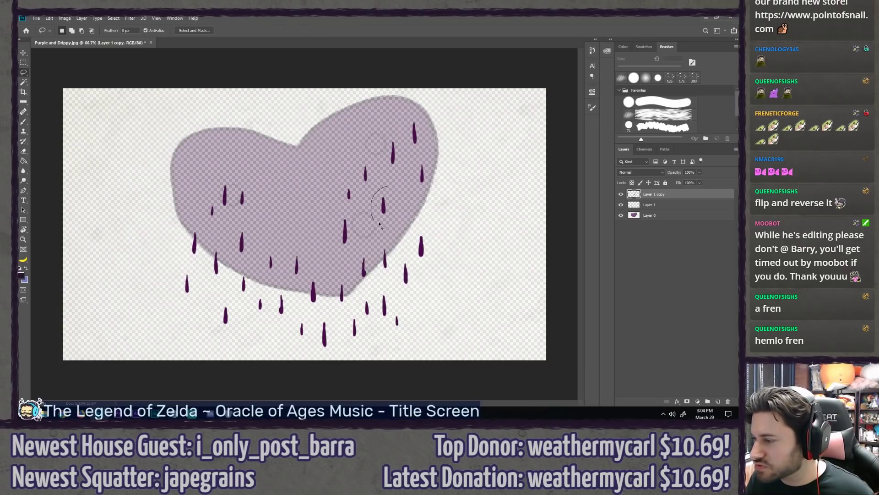
{"action": "key", "text": "v"}
{"action": "left_click_drag", "start_coordinate": [386, 196], "coordinate": [333, 266]}
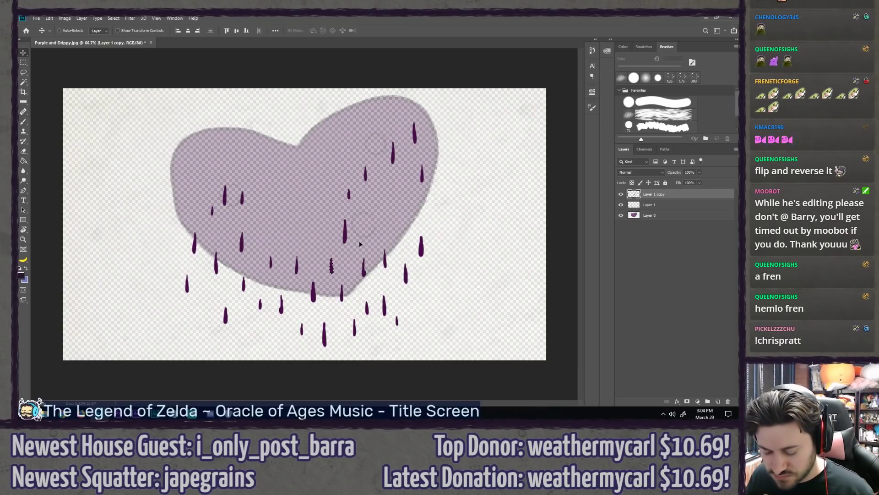
{"action": "key", "text": "l"}
{"action": "key", "text": "ctrl+d"}
{"action": "left_click_drag", "start_coordinate": [445, 167], "coordinate": [423, 155]}
{"action": "key", "text": "v"}
{"action": "mouse_move", "coordinate": [421, 180]}
{"action": "left_mouse_down"}
{"action": "mouse_move", "coordinate": [424, 200]}
{"action": "mouse_move", "coordinate": [404, 236]}
{"action": "left_mouse_up"}
{"action": "key", "text": "l"}
{"action": "left_click", "coordinate": [419, 134]}
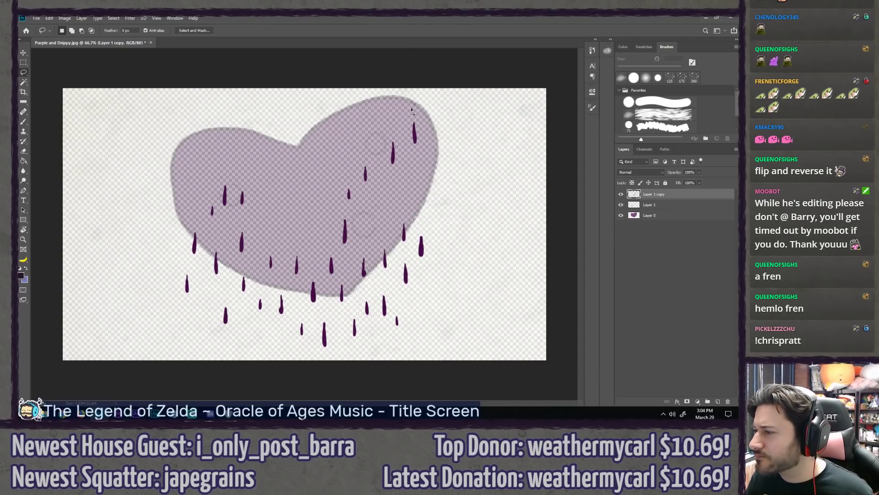
{"action": "mouse_move", "coordinate": [412, 110]}
{"action": "left_mouse_down"}
{"action": "mouse_move", "coordinate": [406, 158]}
{"action": "mouse_move", "coordinate": [414, 110]}
{"action": "mouse_move", "coordinate": [425, 195]}
{"action": "left_mouse_up"}
{"action": "key", "text": "v"}
{"action": "key", "text": "l"}
{"action": "left_click", "coordinate": [399, 167]}
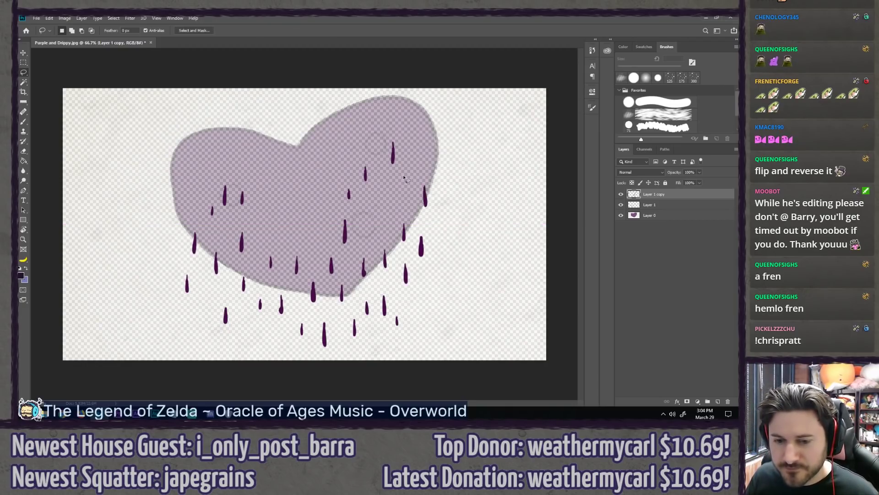
{"action": "left_click_drag", "start_coordinate": [396, 179], "coordinate": [396, 121]}
{"action": "key", "text": "v"}
{"action": "mouse_move", "coordinate": [393, 154]}
{"action": "left_mouse_down"}
{"action": "mouse_move", "coordinate": [383, 218]}
{"action": "mouse_move", "coordinate": [363, 198]}
{"action": "mouse_move", "coordinate": [367, 234]}
{"action": "left_mouse_up"}
{"action": "key", "text": "l"}
{"action": "left_click", "coordinate": [395, 155]}
Step: Shift two drips down and left onto the heart's left side
{"action": "key", "text": "v"}
{"action": "key", "text": "l"}
{"action": "left_click", "coordinate": [375, 169]}
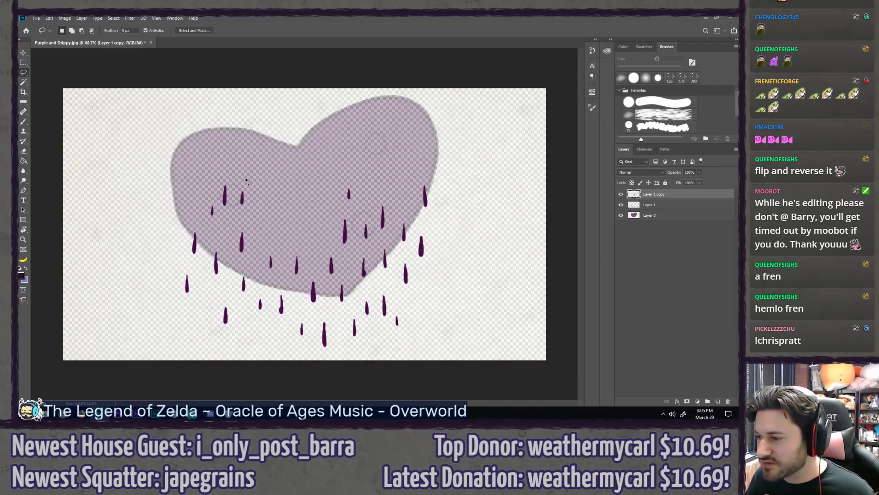
{"action": "key", "text": "v"}
{"action": "mouse_move", "coordinate": [247, 214]}
{"action": "left_mouse_down"}
{"action": "mouse_move", "coordinate": [246, 180]}
{"action": "mouse_move", "coordinate": [231, 217]}
{"action": "left_mouse_up"}
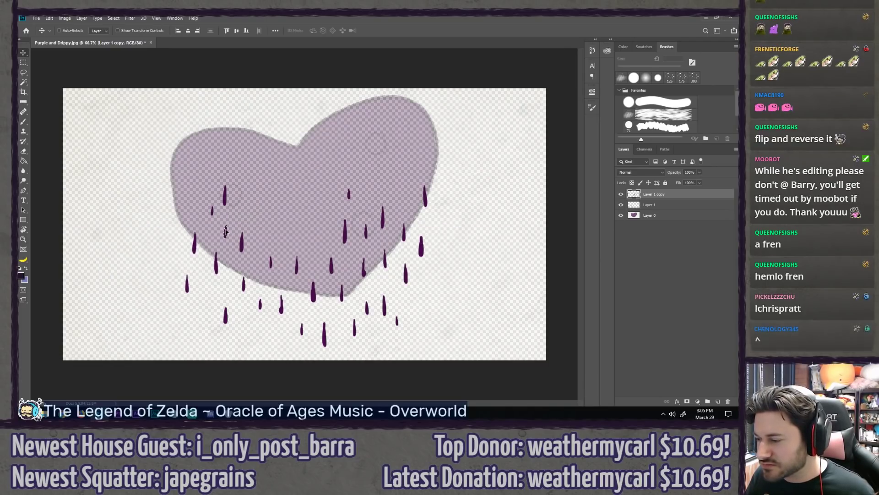
{"action": "key", "text": "l"}
{"action": "left_click", "coordinate": [251, 191]}
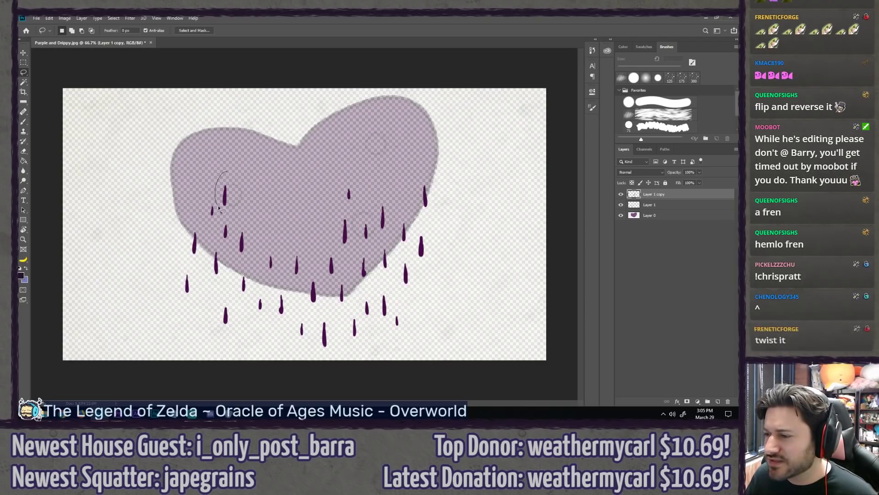
{"action": "key", "text": "v"}
{"action": "left_click_drag", "start_coordinate": [225, 196], "coordinate": [188, 197]}
{"action": "key", "text": "l"}
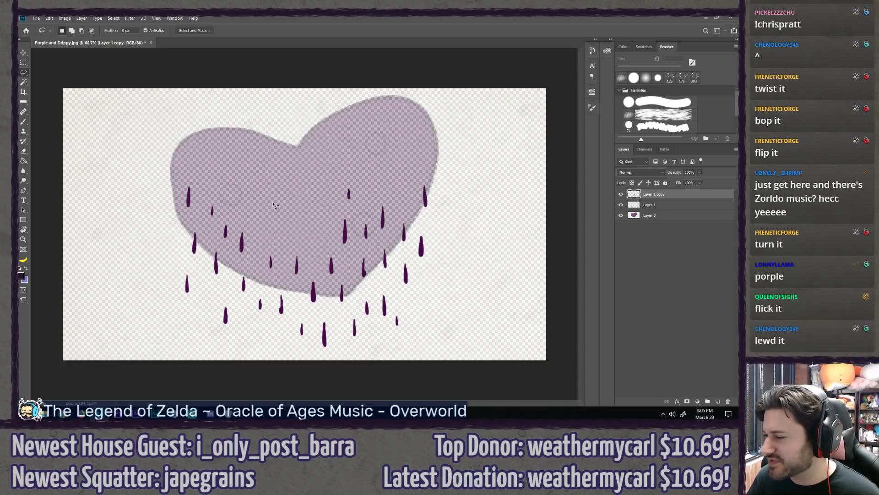
Step: Duplicate Layer 1 and move the new drip copy up and left over the heart
{"action": "left_click", "coordinate": [665, 207]}
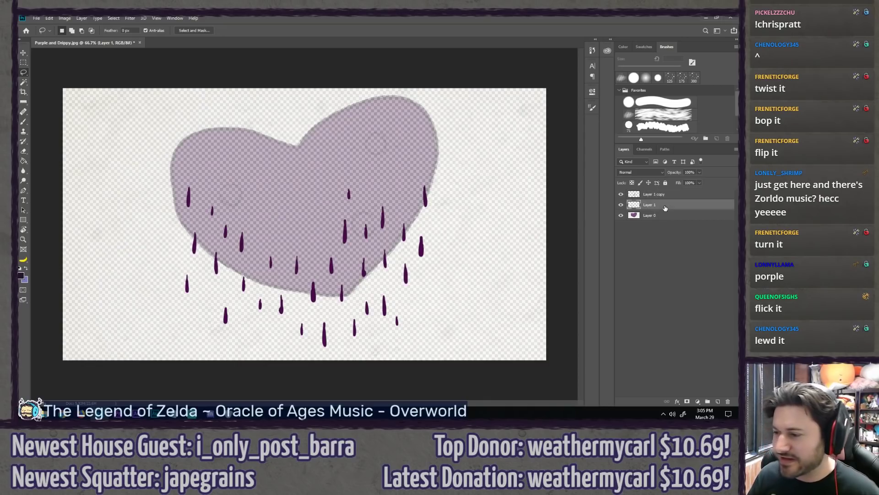
{"action": "key", "text": "ctrl+j"}
{"action": "key", "text": "v"}
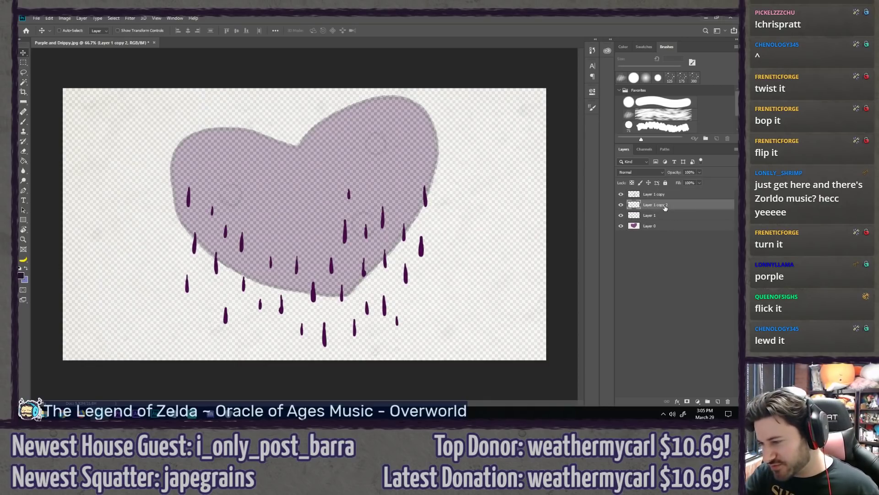
{"action": "left_click_drag", "start_coordinate": [351, 258], "coordinate": [327, 126]}
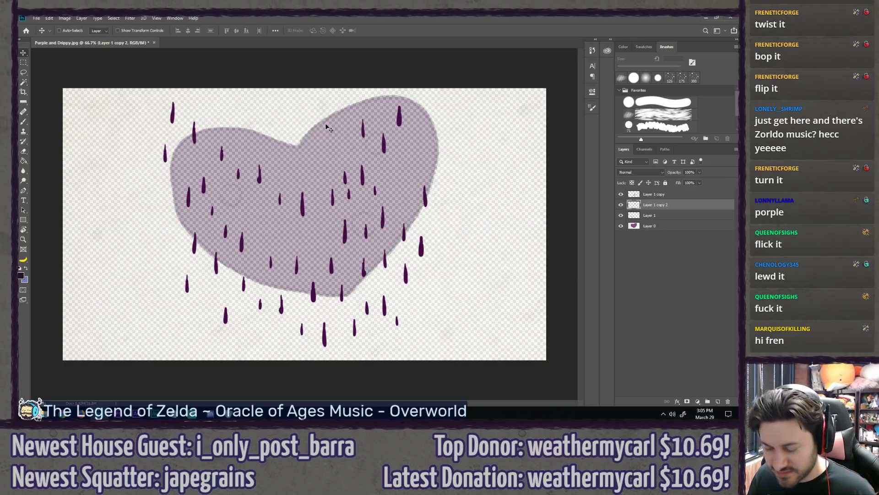
Step: Pull the new copy's top drips down inside the heart and shift a small drip left
{"action": "key", "text": "l"}
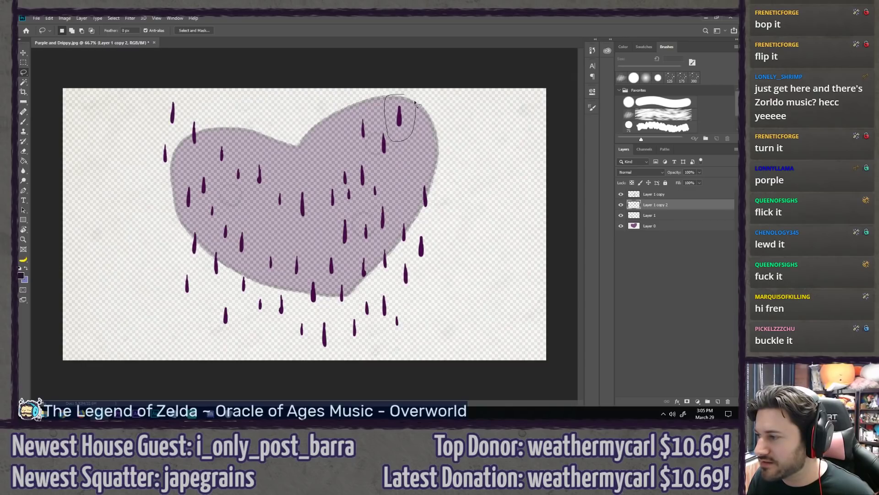
{"action": "key", "text": "v"}
{"action": "mouse_move", "coordinate": [403, 117]}
{"action": "left_mouse_down"}
{"action": "mouse_move", "coordinate": [400, 190]}
{"action": "mouse_move", "coordinate": [323, 236]}
{"action": "mouse_move", "coordinate": [282, 234]}
{"action": "left_mouse_up"}
{"action": "key", "text": "l"}
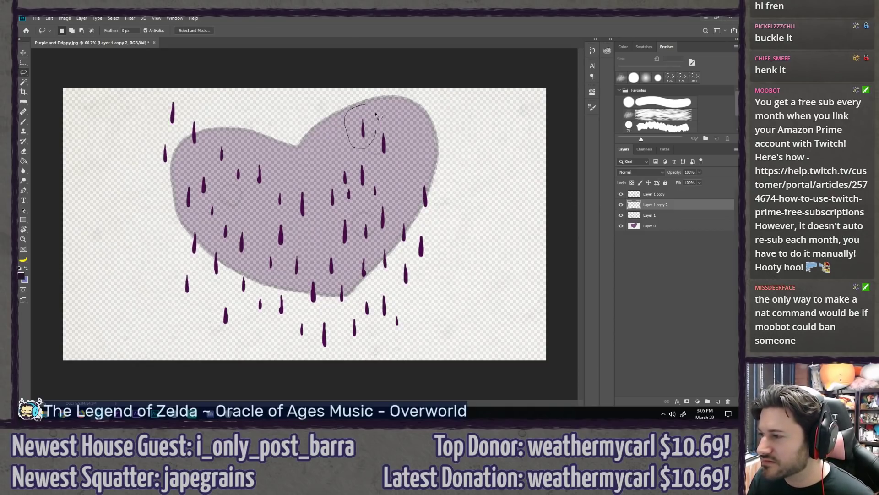
{"action": "key", "text": "v"}
{"action": "mouse_move", "coordinate": [375, 114]}
{"action": "left_mouse_down"}
{"action": "mouse_move", "coordinate": [396, 172]}
{"action": "mouse_move", "coordinate": [383, 198]}
{"action": "mouse_move", "coordinate": [375, 182]}
{"action": "mouse_move", "coordinate": [321, 185]}
{"action": "mouse_move", "coordinate": [320, 240]}
{"action": "left_mouse_up"}
{"action": "key", "text": "l"}
{"action": "key", "text": "v"}
{"action": "key", "text": "l"}
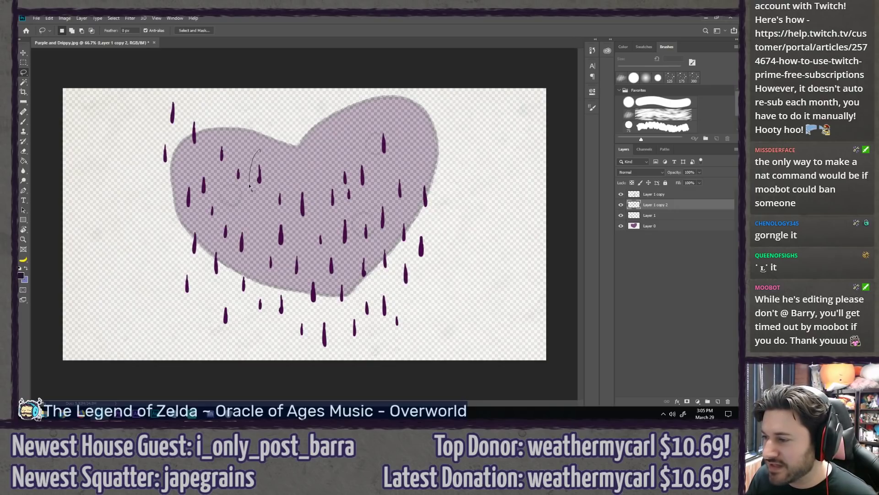
{"action": "key", "text": "v"}
{"action": "left_click_drag", "start_coordinate": [267, 159], "coordinate": [254, 211]}
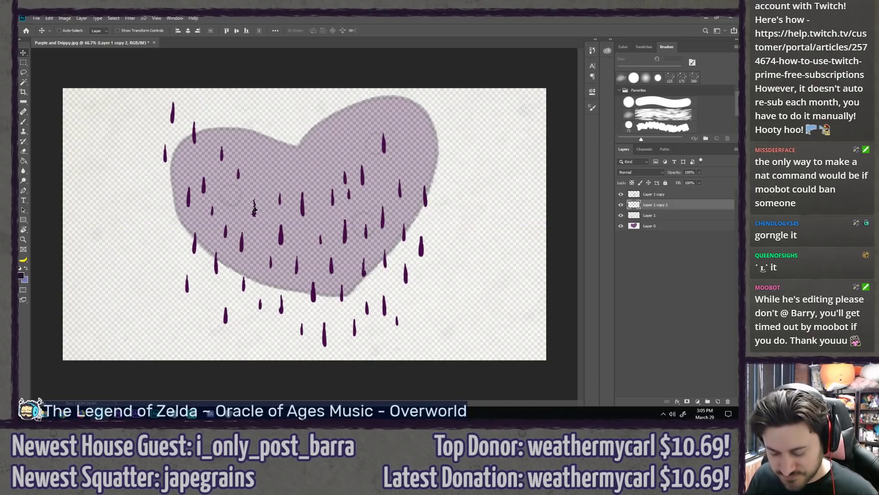
{"action": "key", "text": "l"}
{"action": "mouse_move", "coordinate": [237, 164]}
{"action": "left_mouse_down"}
{"action": "mouse_move", "coordinate": [243, 182]}
{"action": "mouse_move", "coordinate": [237, 165]}
{"action": "mouse_move", "coordinate": [224, 208]}
{"action": "mouse_move", "coordinate": [231, 177]}
{"action": "mouse_move", "coordinate": [212, 146]}
{"action": "mouse_move", "coordinate": [228, 154]}
{"action": "mouse_move", "coordinate": [182, 181]}
{"action": "left_mouse_up"}
{"action": "key", "text": "v"}
{"action": "key", "text": "l"}
Step: Place the top-left drip into the heart and fine-tune a small drip and a right-side drip
{"action": "key", "text": "v"}
{"action": "key", "text": "ctrl+d"}
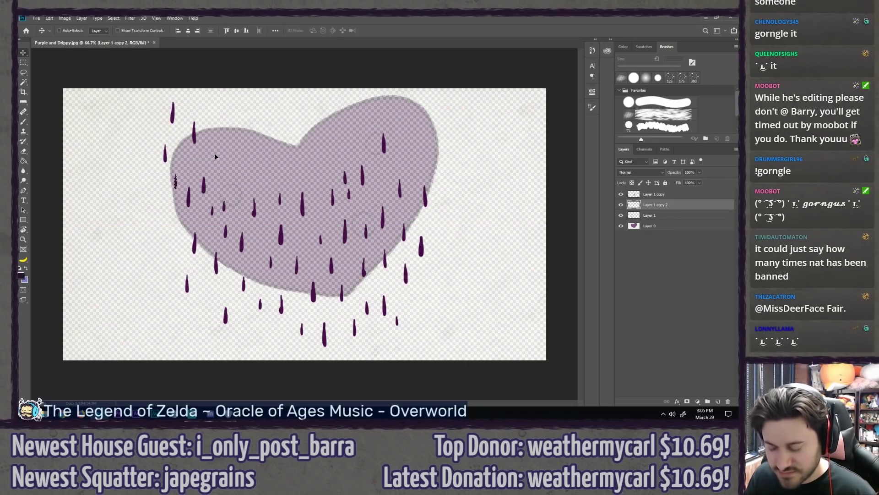
{"action": "key", "text": "l"}
{"action": "mouse_move", "coordinate": [202, 112]}
{"action": "left_mouse_down"}
{"action": "mouse_move", "coordinate": [177, 158]}
{"action": "mouse_move", "coordinate": [238, 165]}
{"action": "mouse_move", "coordinate": [240, 185]}
{"action": "left_mouse_up"}
{"action": "key", "text": "v"}
{"action": "key", "text": "ctrl+d"}
{"action": "key", "text": "l"}
{"action": "mouse_move", "coordinate": [192, 110]}
{"action": "left_mouse_down"}
{"action": "mouse_move", "coordinate": [158, 99]}
{"action": "mouse_move", "coordinate": [315, 165]}
{"action": "left_mouse_up"}
{"action": "key", "text": "v"}
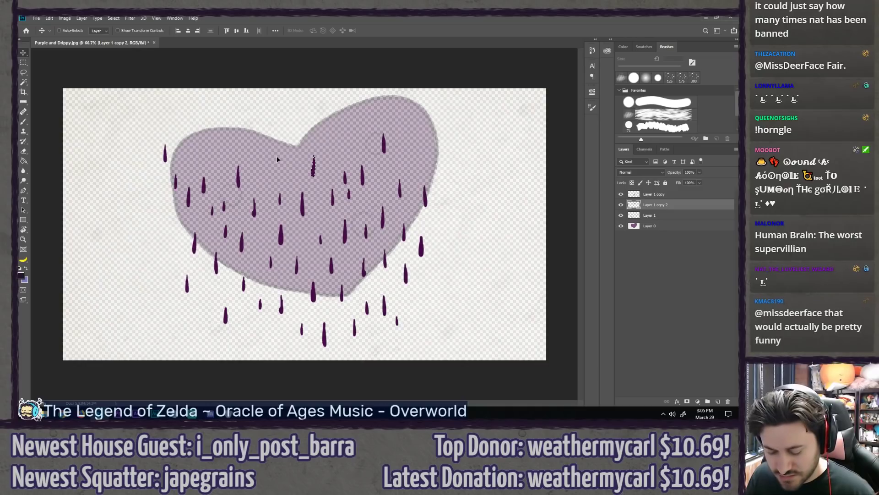
{"action": "key", "text": "ctrl+d"}
{"action": "key", "text": "l"}
{"action": "key", "text": "v"}
{"action": "mouse_move", "coordinate": [178, 156]}
{"action": "left_mouse_down"}
{"action": "mouse_move", "coordinate": [170, 136]}
{"action": "mouse_move", "coordinate": [186, 146]}
{"action": "left_mouse_up"}
{"action": "key", "text": "ctrl+d"}
{"action": "key", "text": "l"}
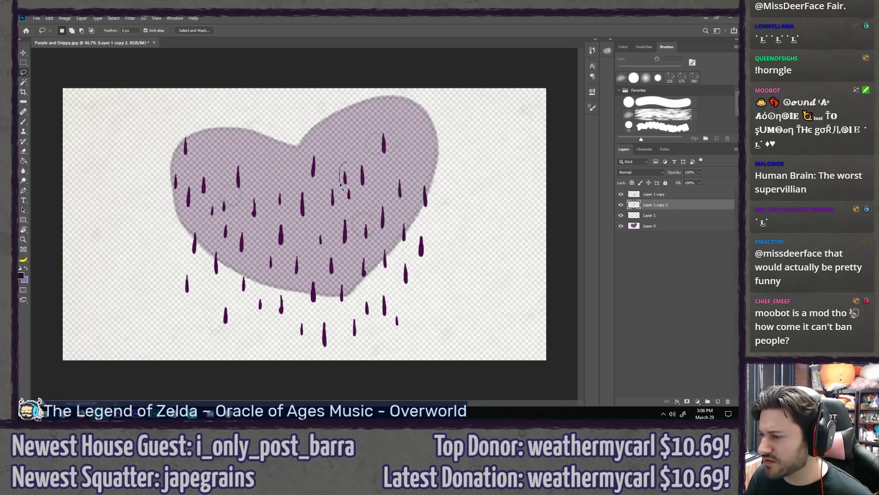
{"action": "key", "text": "v"}
{"action": "left_click_drag", "start_coordinate": [350, 186], "coordinate": [393, 197]}
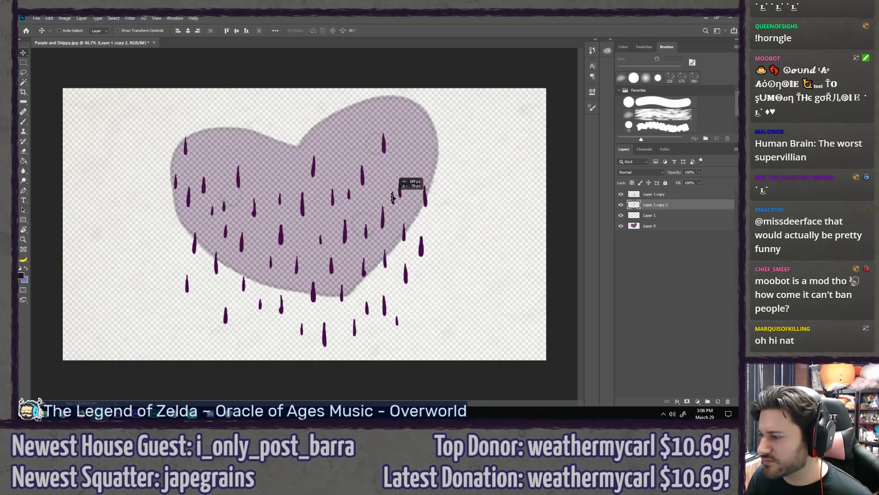
{"action": "key", "text": "l"}
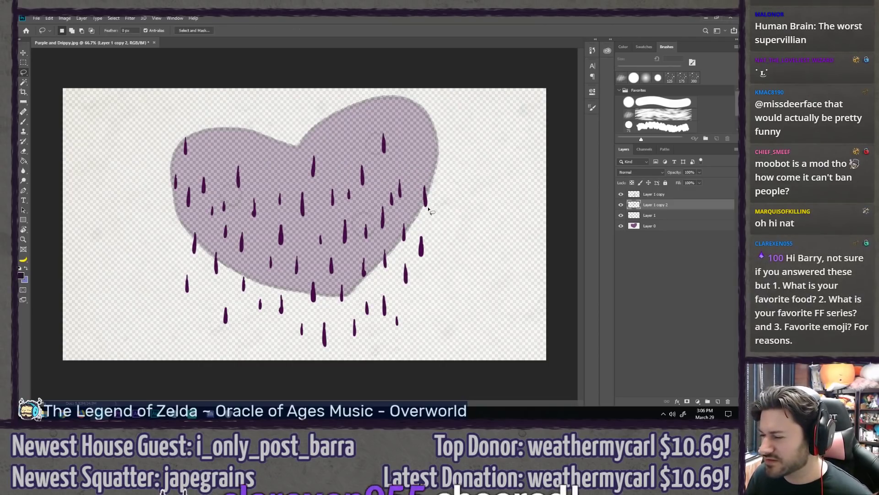
Step: Select the three drip layers from Layer 1 copy down to Layer 1 and duplicate them
{"action": "scroll", "coordinate": [431, 206], "scroll_direction": "down", "scroll_amount": 3}
{"action": "scroll", "coordinate": [431, 206], "scroll_direction": "down", "scroll_amount": 1}
{"action": "scroll", "coordinate": [430, 206], "scroll_direction": "up", "scroll_amount": 4}
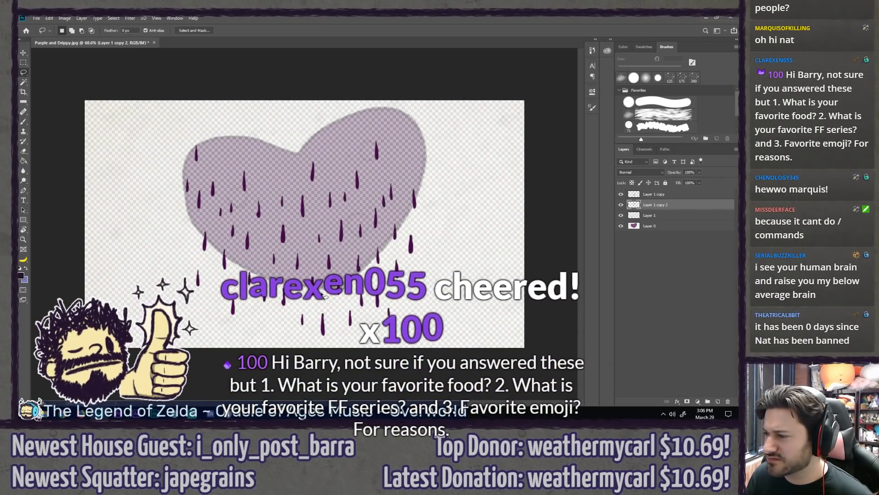
{"action": "left_click", "coordinate": [660, 195]}
{"action": "left_click", "coordinate": [649, 215], "text": "shift"}
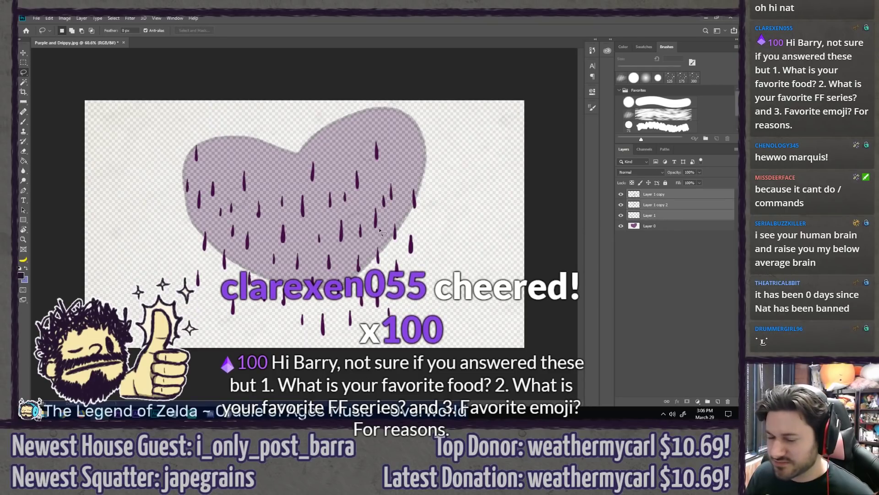
{"action": "key", "text": "ctrl+j"}
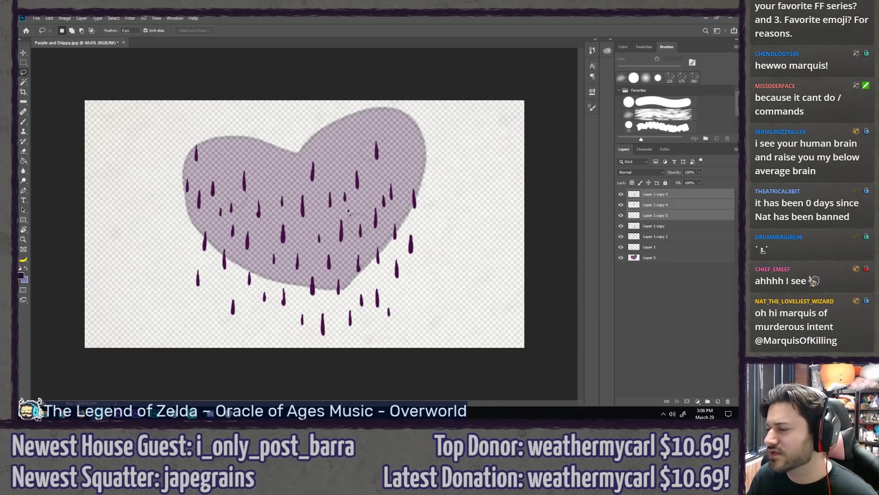
Step: Move the duplicated drip layers above the heart's top and flip them horizontally
{"action": "scroll", "coordinate": [336, 230], "scroll_direction": "down", "scroll_amount": 3}
{"action": "key", "text": "v"}
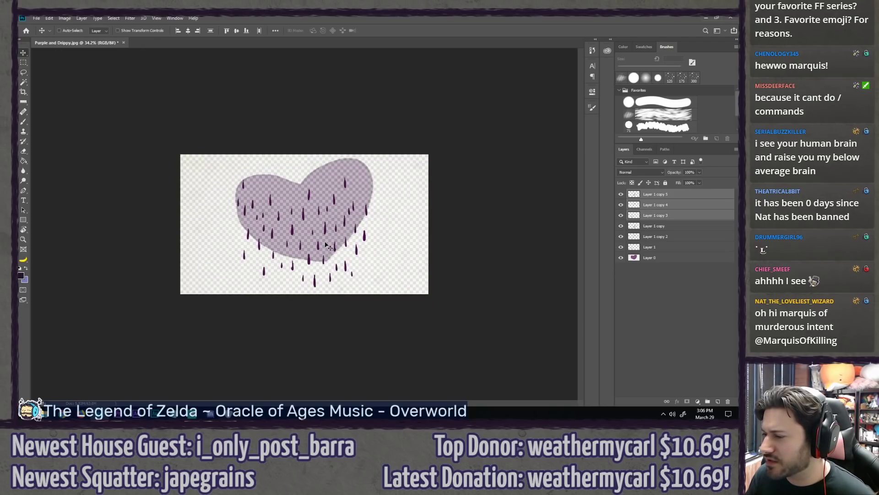
{"action": "left_click_drag", "start_coordinate": [328, 256], "coordinate": [325, 137]}
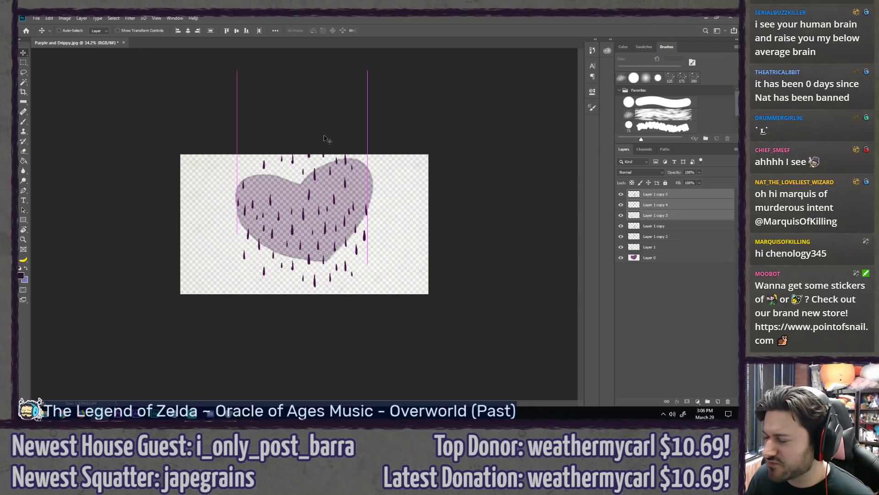
{"action": "left_click_drag", "start_coordinate": [324, 139], "coordinate": [324, 139]}
{"action": "key", "text": "ctrl+t"}
{"action": "right_click", "coordinate": [325, 170]}
{"action": "left_click", "coordinate": [348, 264]}
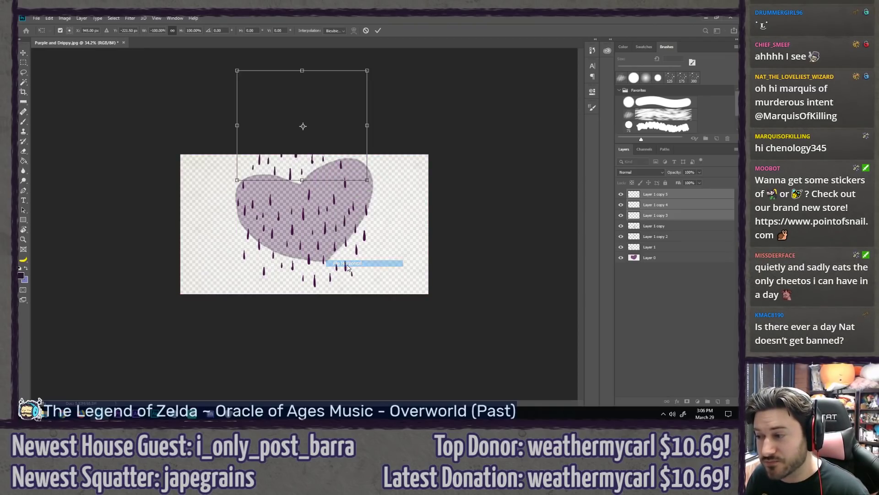
{"action": "key", "text": "Return"}
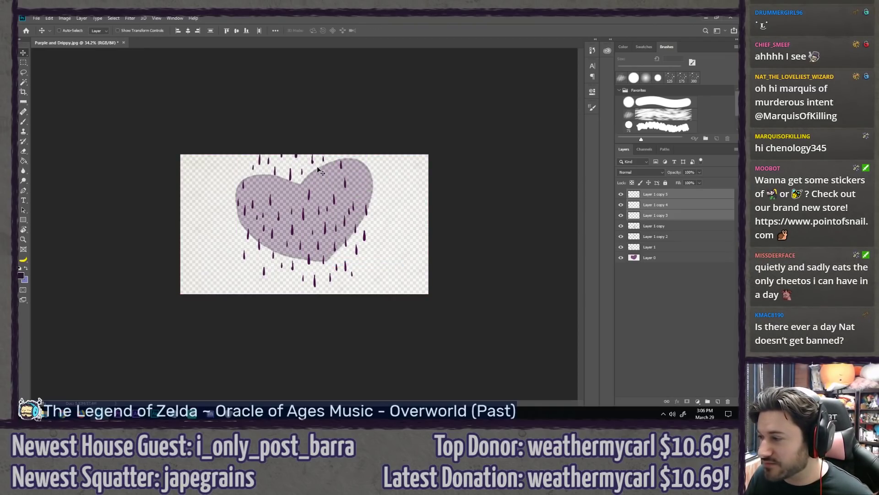
{"action": "mouse_move", "coordinate": [320, 169]}
{"action": "left_mouse_down"}
{"action": "mouse_move", "coordinate": [319, 238]}
{"action": "mouse_move", "coordinate": [320, 175]}
{"action": "left_mouse_up"}
Step: On Layer 1 copy 3, move an upper drip down and to the right
{"action": "key", "text": "l"}
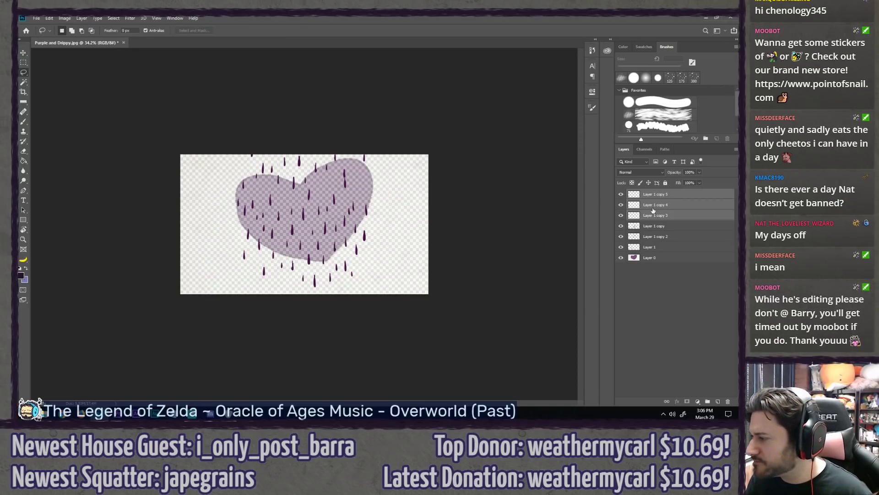
{"action": "left_click", "coordinate": [683, 217]}
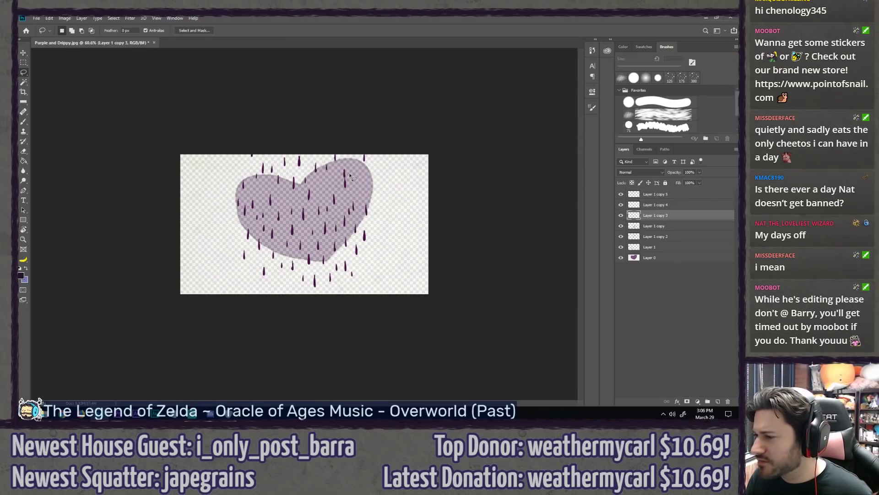
{"action": "scroll", "coordinate": [319, 183], "scroll_direction": "up", "scroll_amount": 5}
{"action": "left_click_drag", "start_coordinate": [428, 86], "coordinate": [404, 61]}
{"action": "left_click_drag", "start_coordinate": [398, 88], "coordinate": [443, 144]}
{"action": "key", "text": "ctrl+d"}
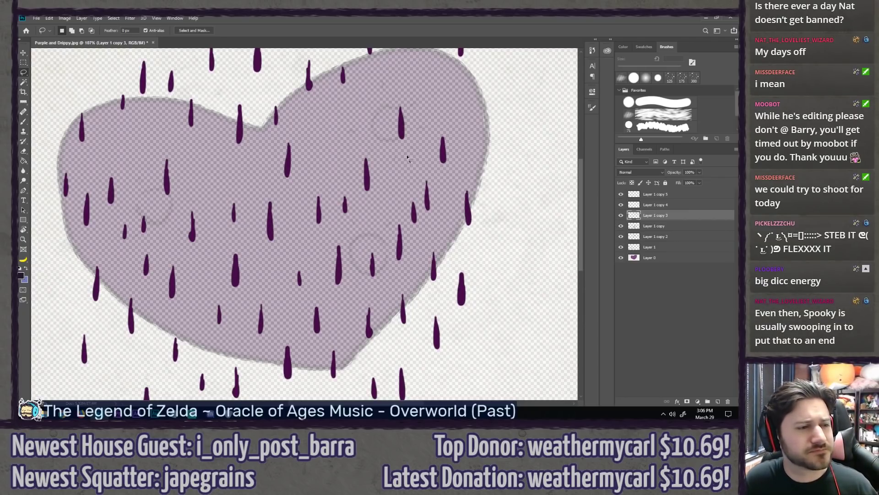
Step: Nudge several drips near the heart's top-left edge lower and into place
{"action": "scroll", "coordinate": [331, 138], "scroll_direction": "down", "scroll_amount": 2}
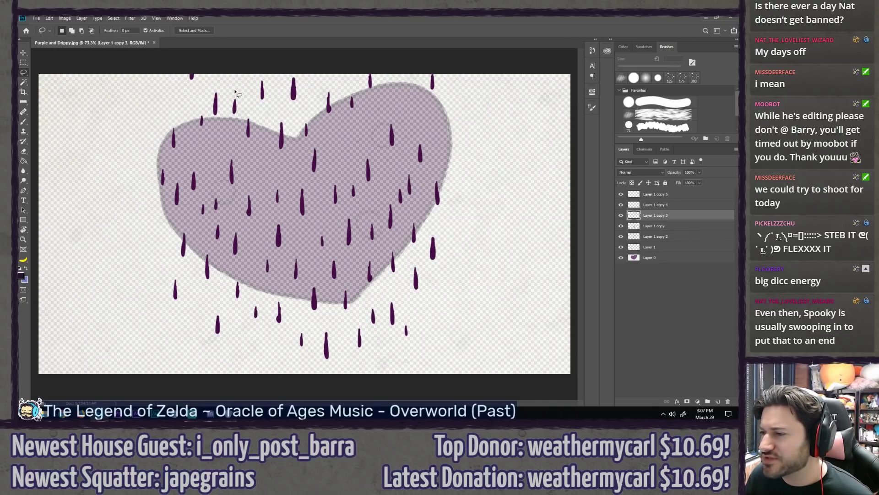
{"action": "key", "text": "v"}
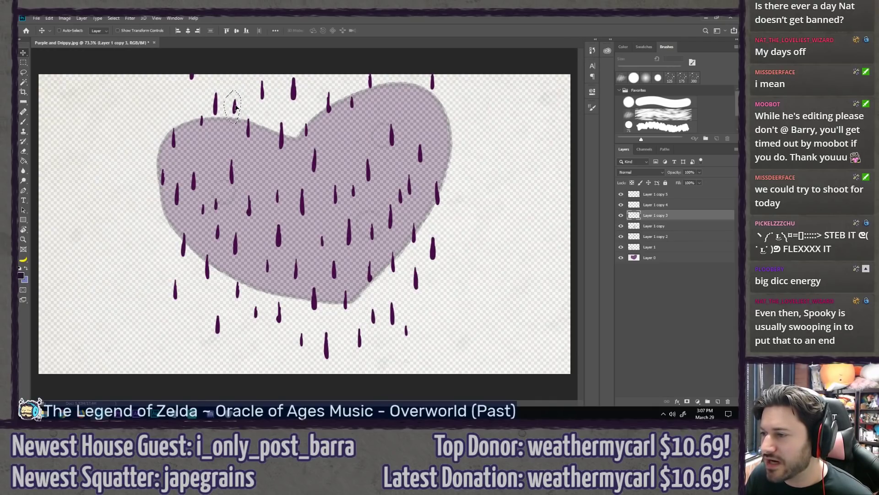
{"action": "left_click_drag", "start_coordinate": [236, 108], "coordinate": [265, 174]}
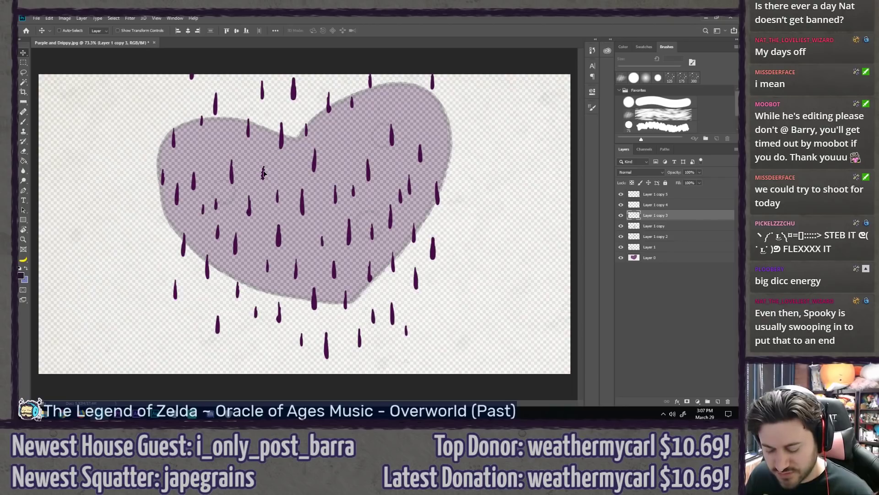
{"action": "key", "text": "l"}
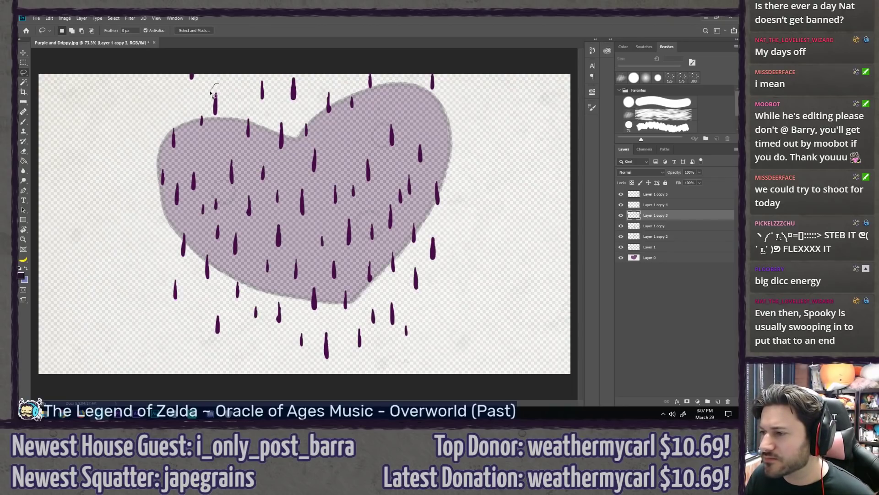
{"action": "key", "text": "v"}
{"action": "left_click_drag", "start_coordinate": [218, 108], "coordinate": [219, 147]}
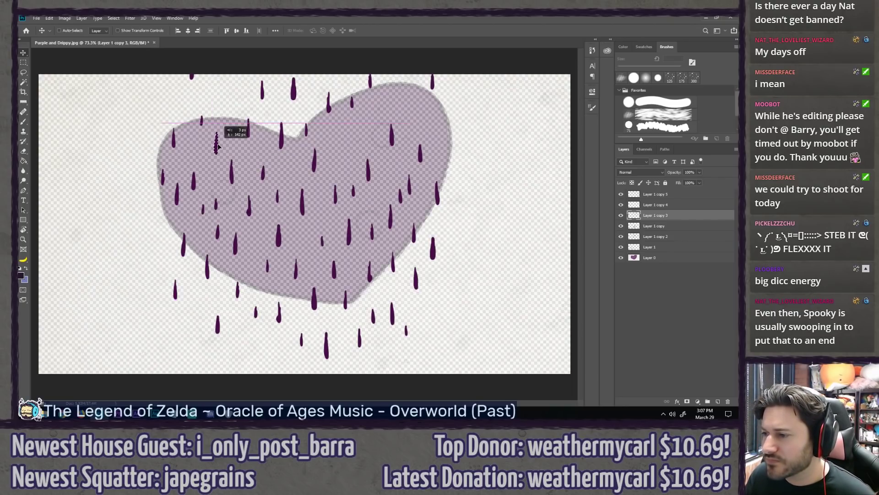
{"action": "key", "text": "l"}
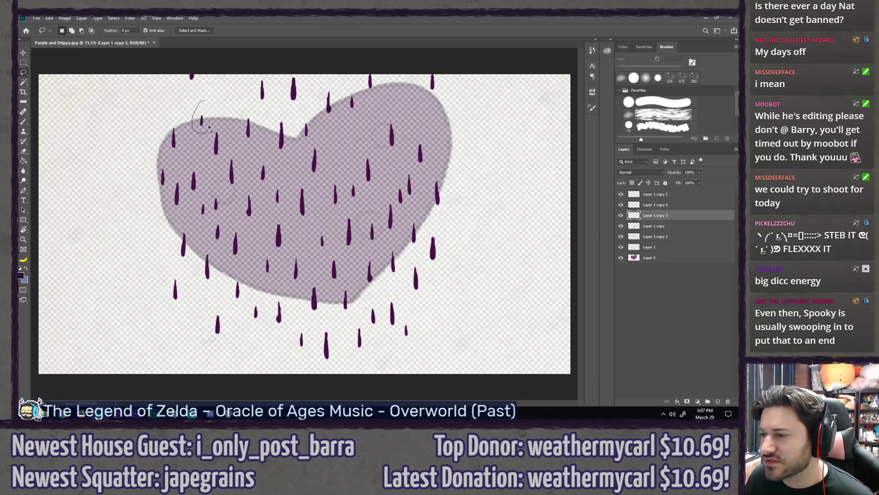
{"action": "left_click_drag", "start_coordinate": [204, 121], "coordinate": [199, 120]}
{"action": "key", "text": "ctrl+d"}
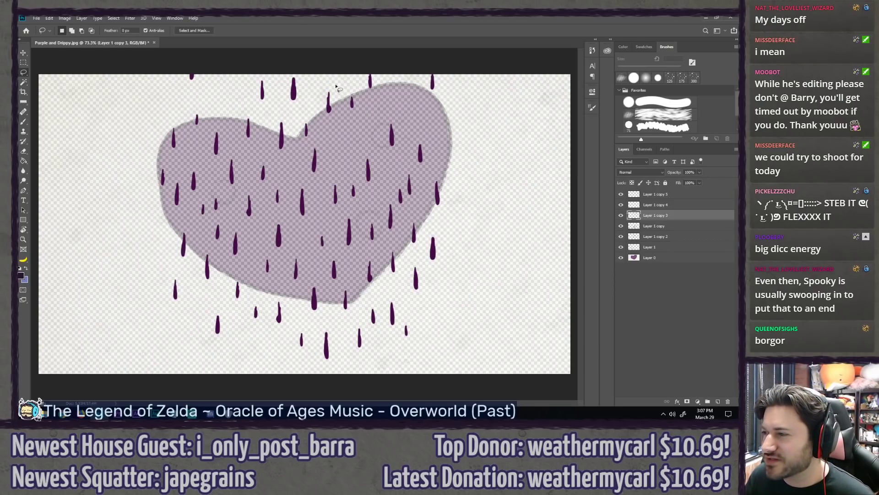
{"action": "key", "text": "v"}
{"action": "mouse_move", "coordinate": [335, 109]}
{"action": "left_mouse_down"}
{"action": "mouse_move", "coordinate": [339, 143]}
{"action": "mouse_move", "coordinate": [299, 100]}
{"action": "left_mouse_up"}
{"action": "key", "text": "ctrl+d"}
Step: Crop the canvas taller to add empty transparent space above the heart
{"action": "key", "text": "l"}
{"action": "scroll", "coordinate": [266, 173], "scroll_direction": "down", "scroll_amount": 5}
{"action": "key", "text": "c"}
{"action": "key", "text": "Return"}
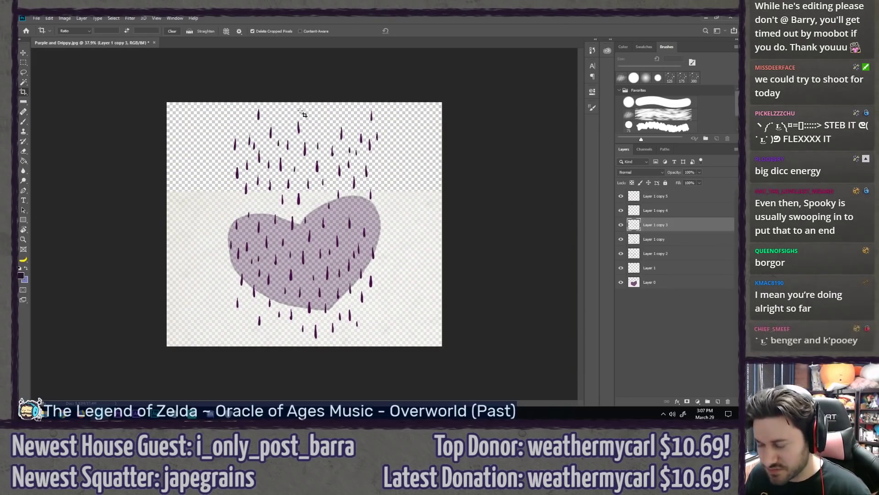
{"action": "key", "text": "l"}
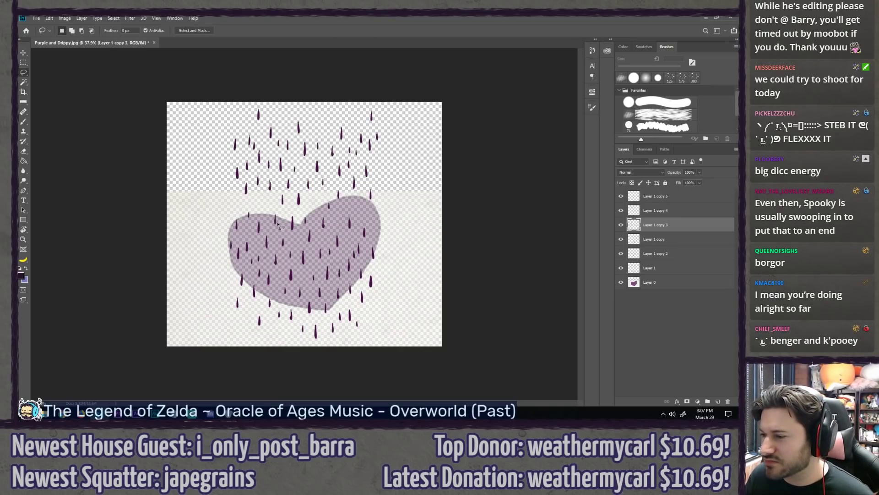
{"action": "scroll", "coordinate": [262, 207], "scroll_direction": "up", "scroll_amount": 3}
{"action": "scroll", "coordinate": [264, 192], "scroll_direction": "down", "scroll_amount": 2}
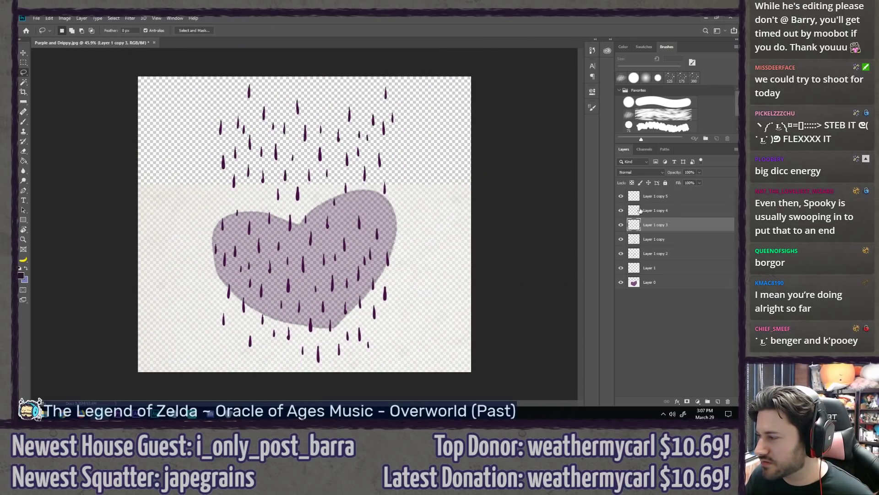
Step: Nudge the drops on Layer 1 copy 5 and copy 4 slightly lower
{"action": "left_click", "coordinate": [681, 199]}
{"action": "left_click", "coordinate": [665, 209], "text": "shift"}
{"action": "key", "text": "v"}
{"action": "key", "text": "shift+Down"}
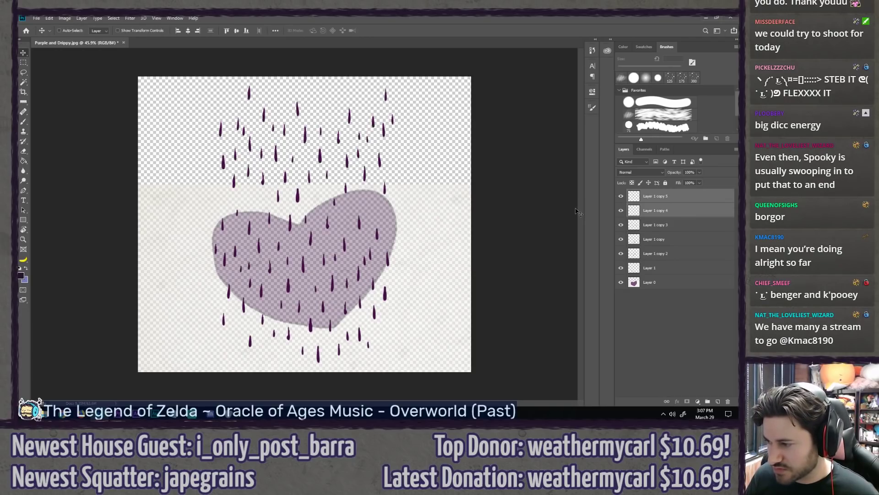
{"action": "key", "text": "shift+Down"}
{"action": "key", "text": "shift+Down"}
{"action": "key", "text": "shift+Down"}
{"action": "key", "text": "shift+Down"}
{"action": "key", "text": "shift+Down"}
{"action": "key", "text": "shift+Up"}
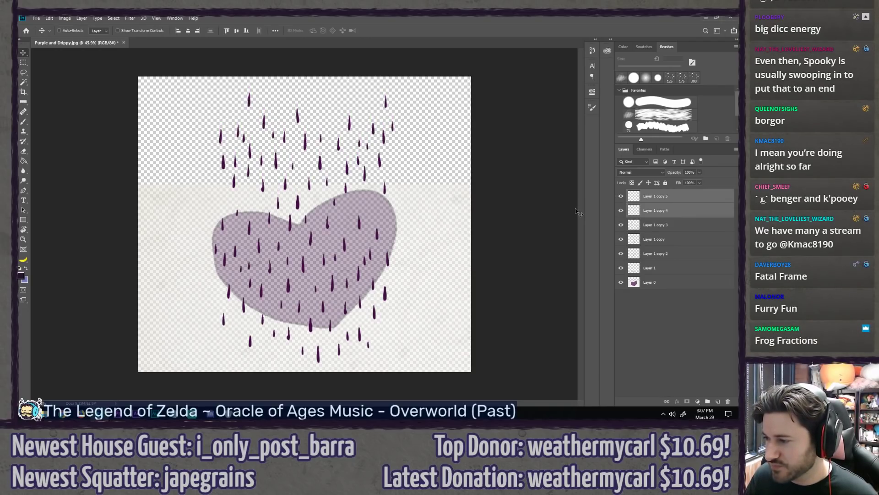
{"action": "key", "text": "shift+Up"}
{"action": "key", "text": "shift+Down"}
{"action": "key", "text": "l"}
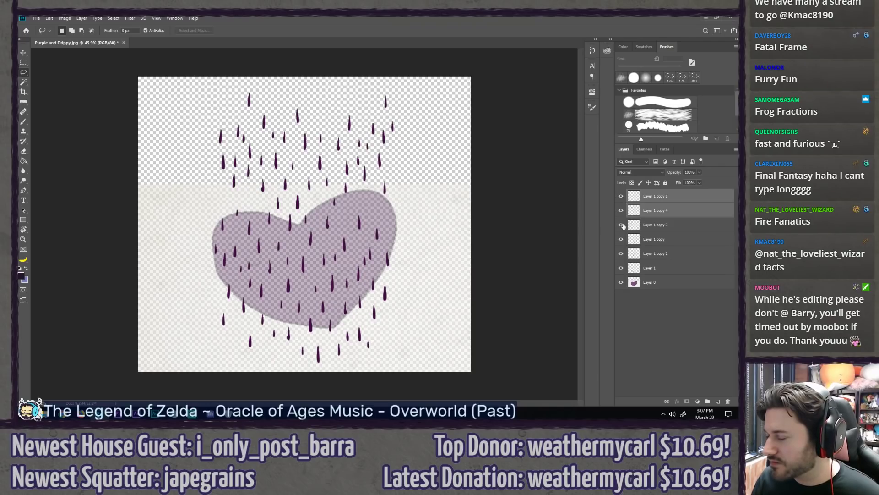
Step: On Layer 1 copy 3, move a lassoed drop down onto the heart
{"action": "left_click", "coordinate": [663, 225]}
{"action": "scroll", "coordinate": [233, 177], "scroll_direction": "up", "scroll_amount": 2}
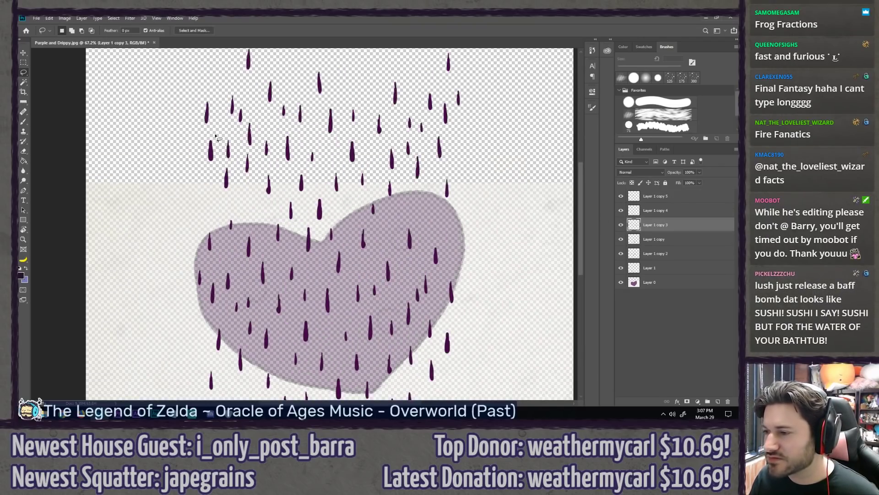
{"action": "key", "text": "v"}
{"action": "mouse_move", "coordinate": [215, 170]}
{"action": "left_mouse_down"}
{"action": "mouse_move", "coordinate": [224, 146]}
{"action": "mouse_move", "coordinate": [214, 209]}
{"action": "left_mouse_up"}
{"action": "key", "text": "l"}
{"action": "key", "text": "ctrl+d"}
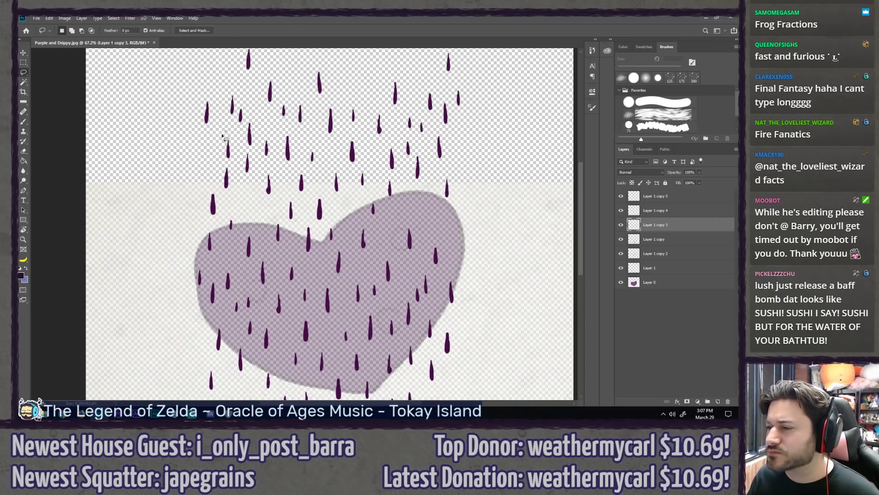
{"action": "key", "text": "v"}
{"action": "left_click_drag", "start_coordinate": [231, 143], "coordinate": [221, 146]}
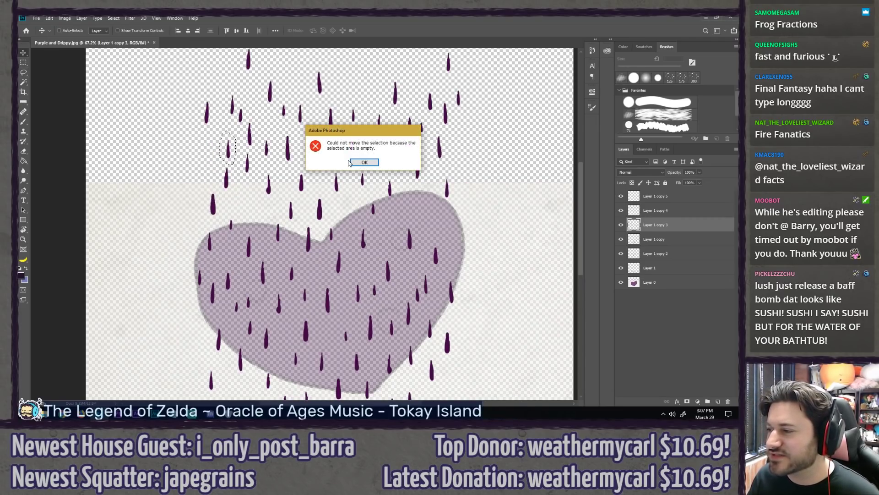
{"action": "left_click", "coordinate": [363, 162]}
Step: On Layer 1 copy 5, shift a lassoed drop left and down
{"action": "left_click", "coordinate": [639, 214]}
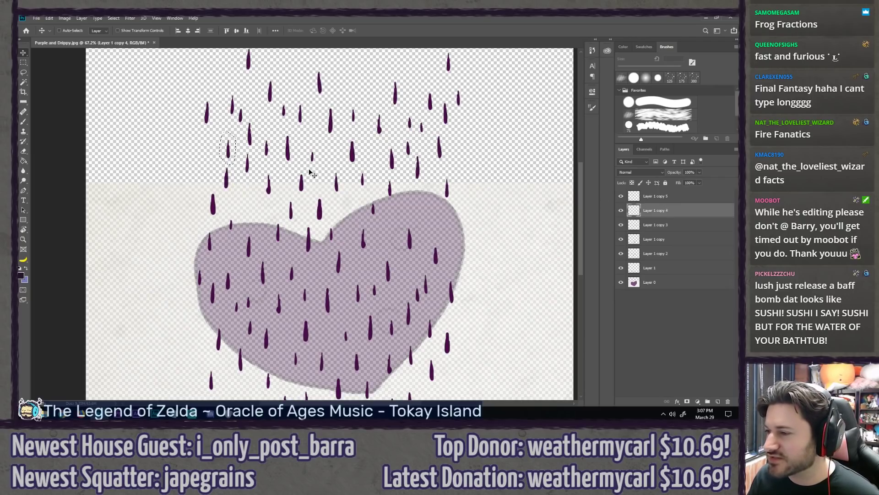
{"action": "left_click", "coordinate": [227, 158]}
{"action": "key", "text": "Return"}
{"action": "left_click", "coordinate": [617, 197]}
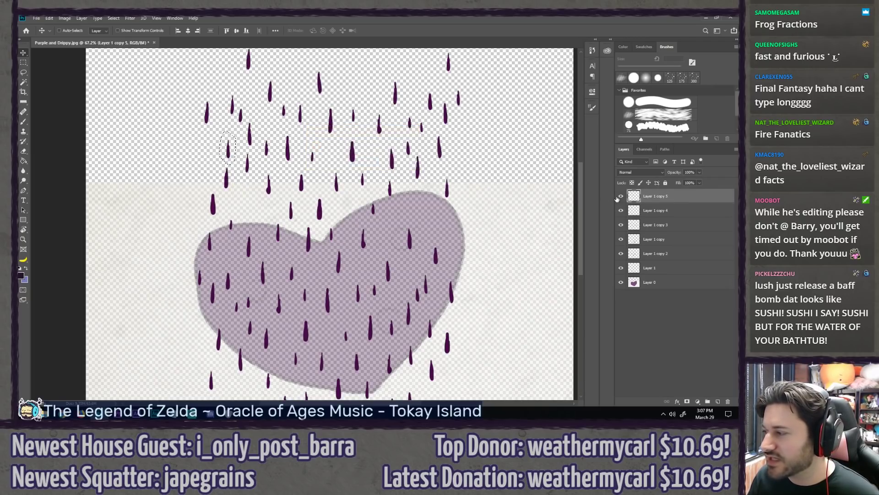
{"action": "left_click_drag", "start_coordinate": [228, 147], "coordinate": [217, 151]}
{"action": "key", "text": "l"}
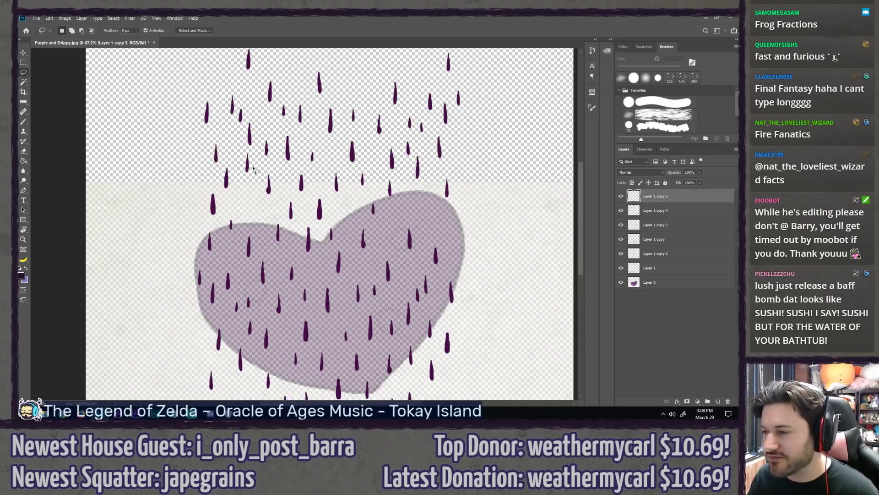
Step: Toggle Layer 1 copy 4 and copy 3 visibility to see which drops each holds
{"action": "left_click", "coordinate": [626, 226]}
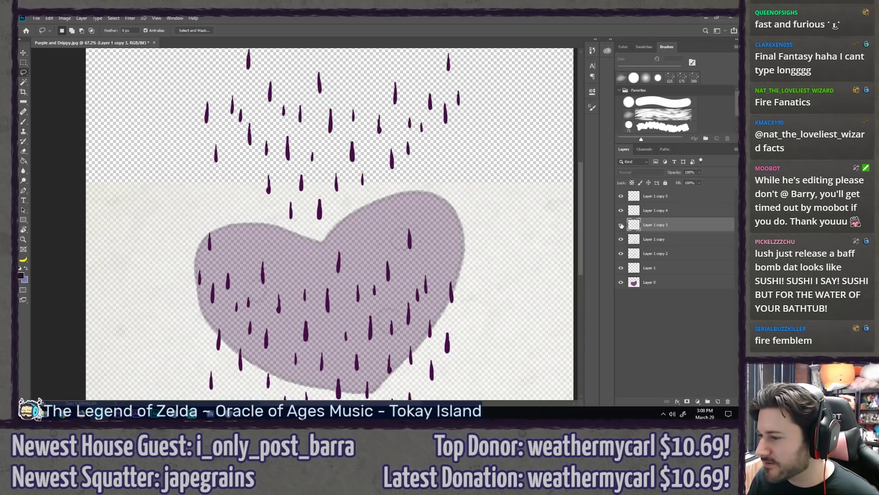
{"action": "left_click", "coordinate": [621, 210]}
{"action": "left_click", "coordinate": [621, 210]}
{"action": "left_click", "coordinate": [621, 224]}
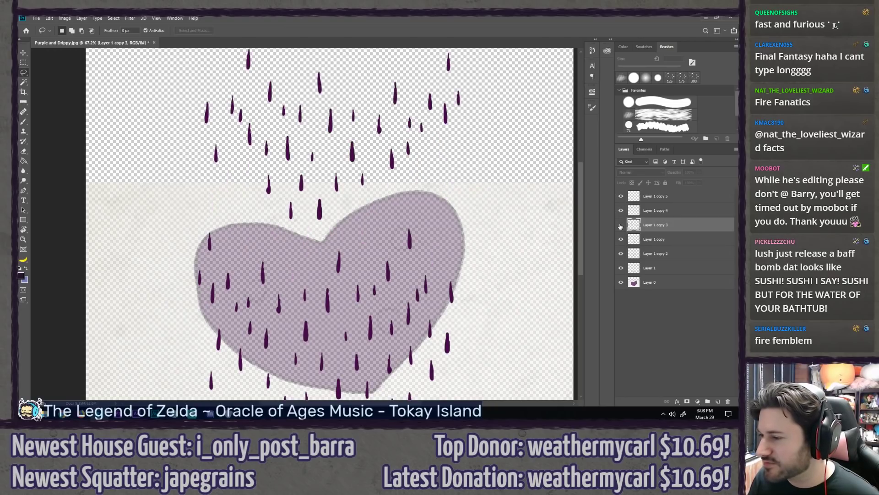
{"action": "left_click", "coordinate": [621, 224]}
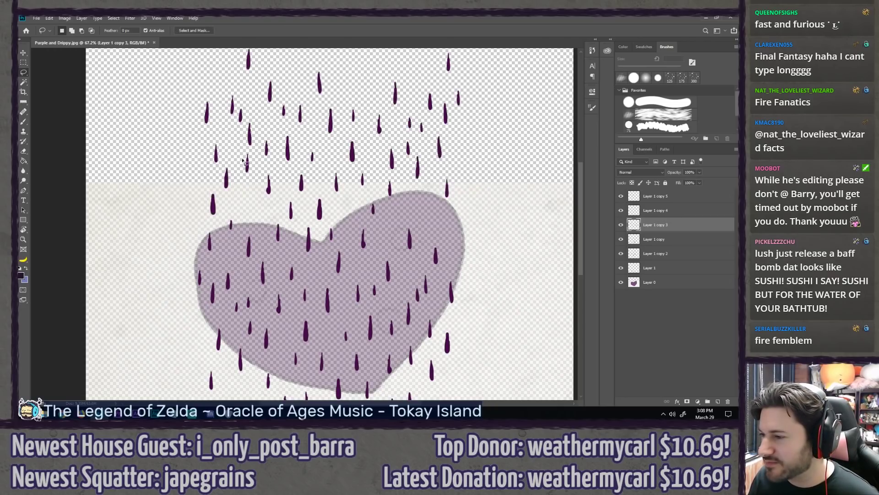
Step: Lasso another drop on Layer 1 copy 3 and move it lower
{"action": "mouse_move", "coordinate": [252, 176]}
{"action": "left_mouse_down"}
{"action": "mouse_move", "coordinate": [252, 151]}
{"action": "mouse_move", "coordinate": [252, 204]}
{"action": "left_mouse_up"}
{"action": "key", "text": "ctrl+d"}
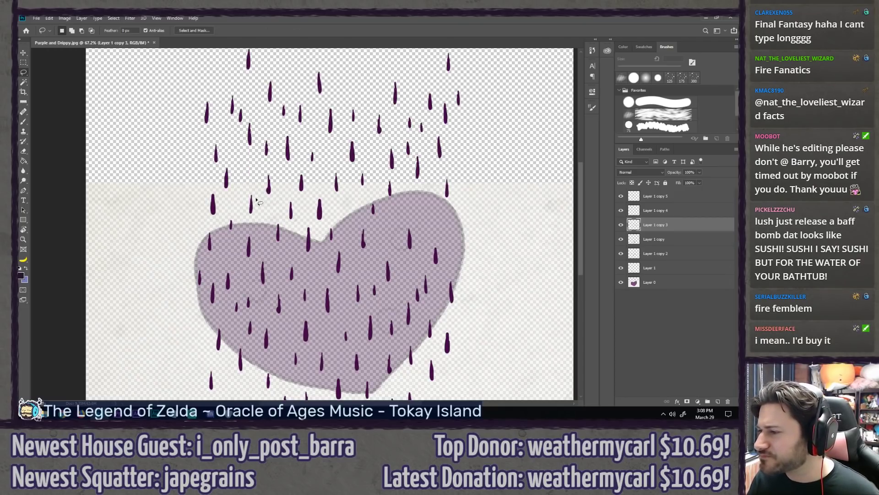
{"action": "scroll", "coordinate": [331, 225], "scroll_direction": "down", "scroll_amount": 2}
{"action": "scroll", "coordinate": [363, 238], "scroll_direction": "up", "scroll_amount": 2}
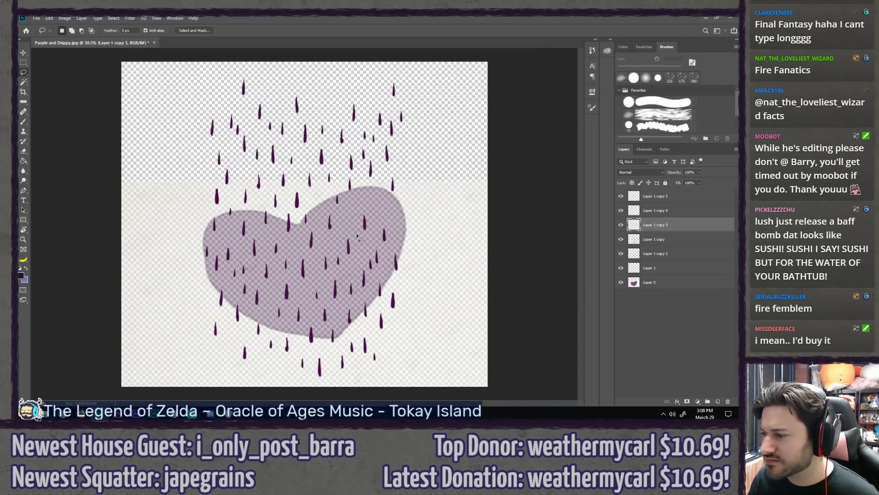
{"action": "scroll", "coordinate": [357, 236], "scroll_direction": "down", "scroll_amount": 1}
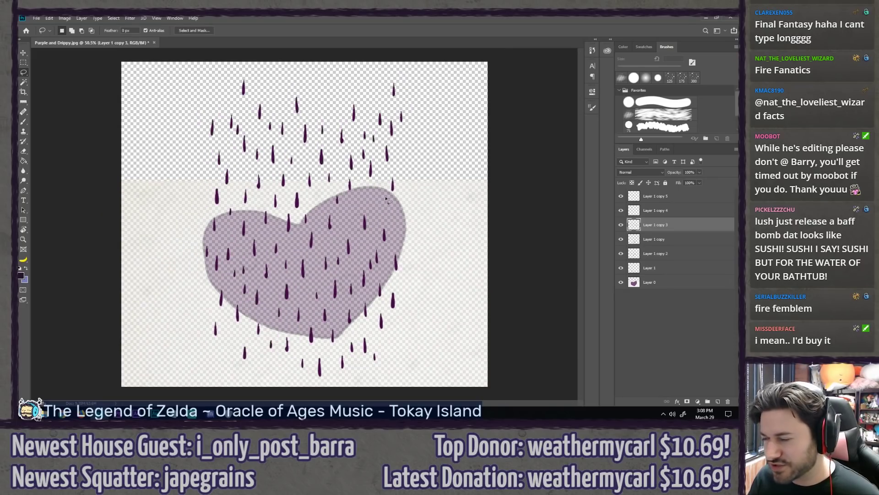
{"action": "scroll", "coordinate": [387, 202], "scroll_direction": "up", "scroll_amount": 3}
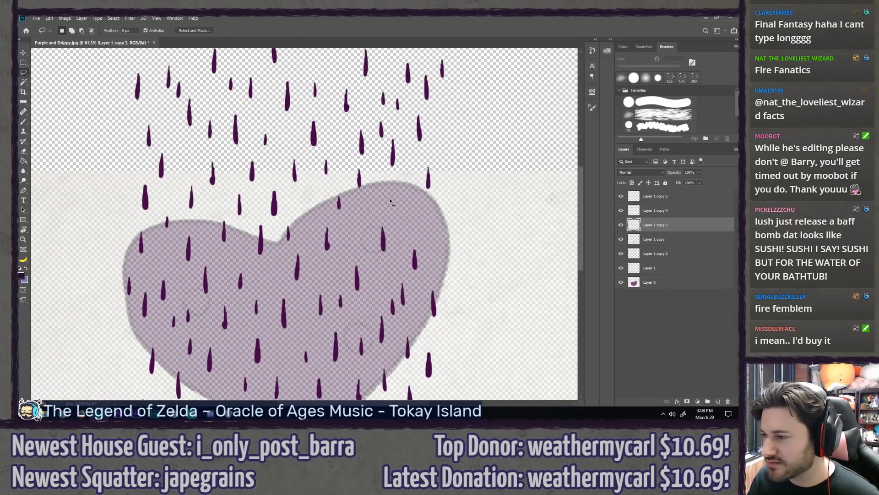
{"action": "scroll", "coordinate": [361, 195], "scroll_direction": "down", "scroll_amount": 3}
Step: Duplicate Layer 1 into a new drop layer at the top of the stack
{"action": "left_click", "coordinate": [677, 268]}
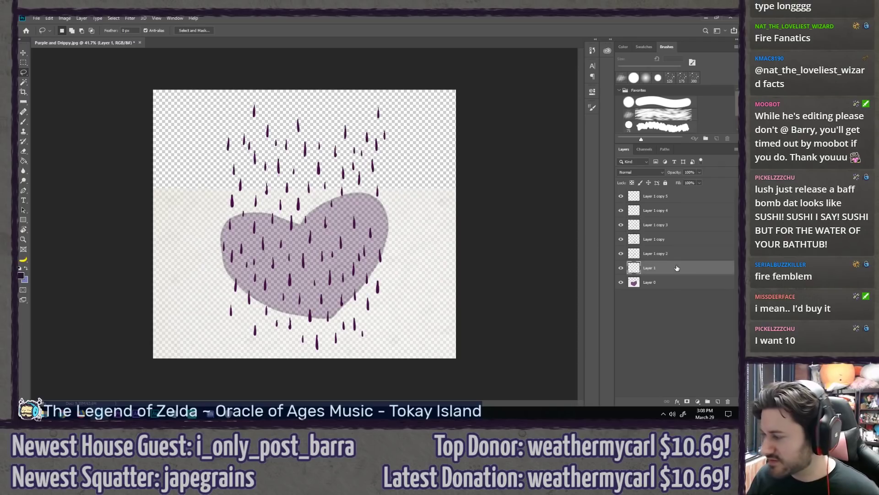
{"action": "key", "text": "ctrl+j"}
{"action": "key", "text": "v"}
{"action": "left_click_drag", "start_coordinate": [677, 268], "coordinate": [681, 197]}
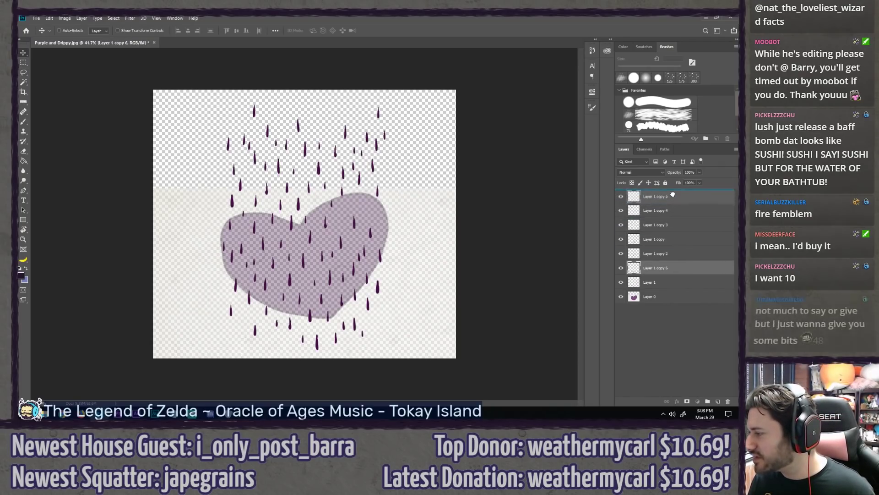
Step: Fade the older drop layers to 61% opacity and shift the new copy's dark drops upward
{"action": "left_click", "coordinate": [681, 212]}
{"action": "left_click", "coordinate": [681, 282], "text": "shift"}
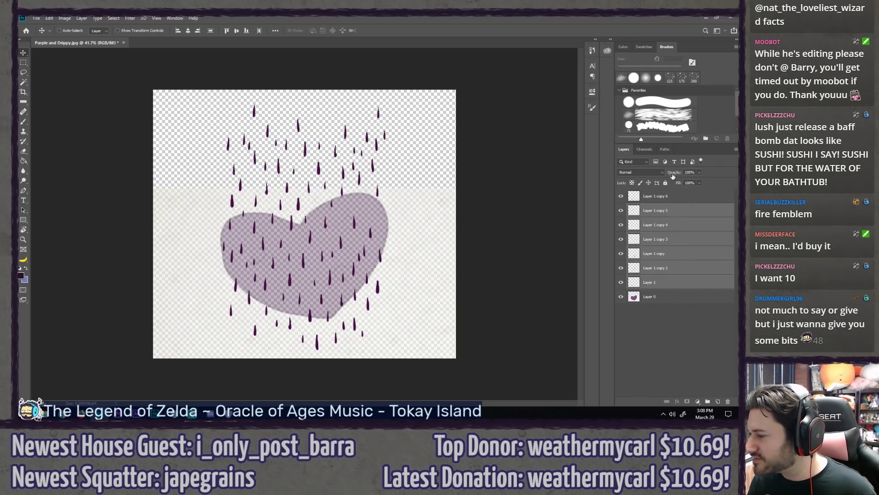
{"action": "left_click_drag", "start_coordinate": [671, 174], "coordinate": [657, 172]}
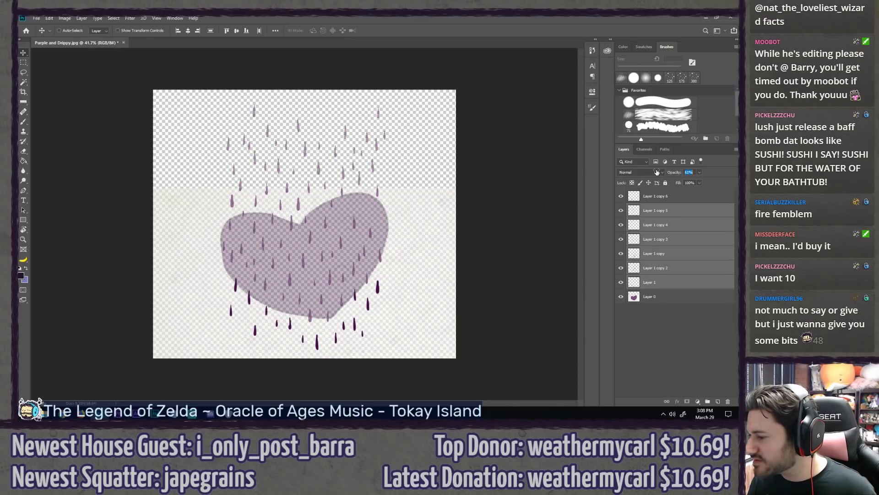
{"action": "left_click", "coordinate": [693, 199]}
{"action": "mouse_move", "coordinate": [370, 311]}
{"action": "left_mouse_down"}
{"action": "mouse_move", "coordinate": [379, 260]}
{"action": "mouse_move", "coordinate": [304, 146]}
{"action": "left_mouse_up"}
Step: Move the first three dark drops from the sky down to the heart's edge
{"action": "key", "text": "l"}
{"action": "scroll", "coordinate": [320, 125], "scroll_direction": "up", "scroll_amount": 2}
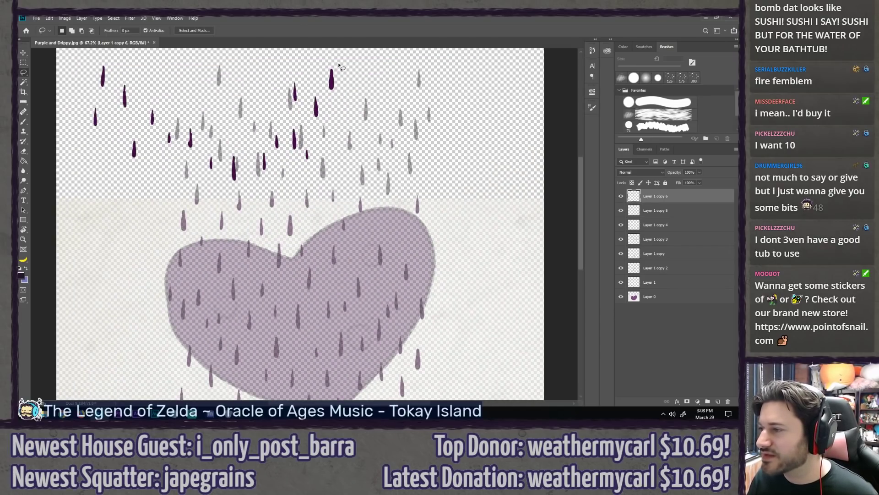
{"action": "key", "text": "v"}
{"action": "left_click_drag", "start_coordinate": [331, 81], "coordinate": [422, 251]}
{"action": "key", "text": "l"}
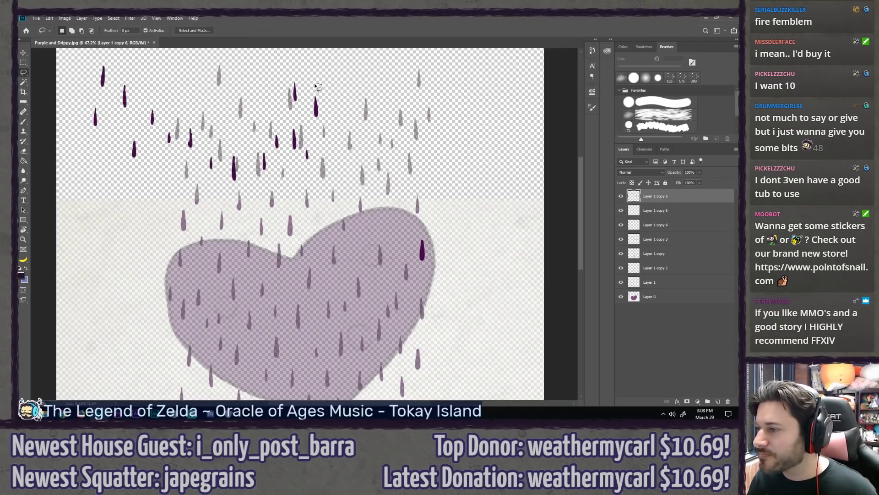
{"action": "mouse_move", "coordinate": [312, 129]}
{"action": "left_mouse_down"}
{"action": "mouse_move", "coordinate": [321, 85]}
{"action": "mouse_move", "coordinate": [396, 219]}
{"action": "left_mouse_up"}
{"action": "key", "text": "v"}
{"action": "key", "text": "l"}
{"action": "mouse_move", "coordinate": [297, 79]}
{"action": "left_mouse_down"}
{"action": "mouse_move", "coordinate": [291, 103]}
{"action": "mouse_move", "coordinate": [303, 88]}
{"action": "mouse_move", "coordinate": [363, 223]}
{"action": "mouse_move", "coordinate": [379, 229]}
{"action": "left_mouse_up"}
{"action": "key", "text": "v"}
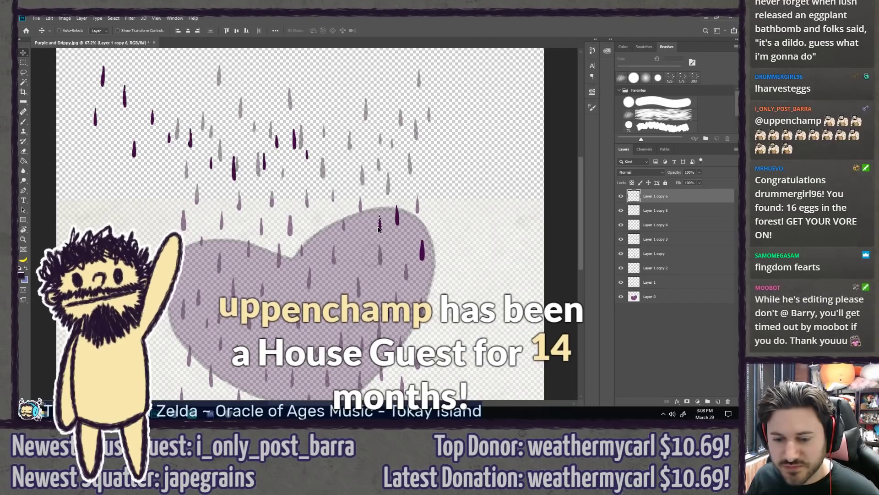
{"action": "key", "text": "ctrl+d"}
Step: Move two more dark drops from above down onto the heart
{"action": "key", "text": "l"}
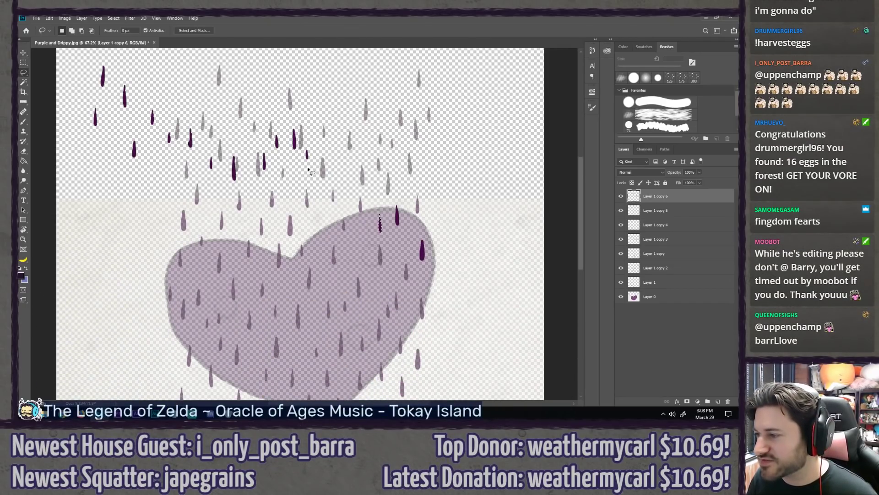
{"action": "key", "text": "v"}
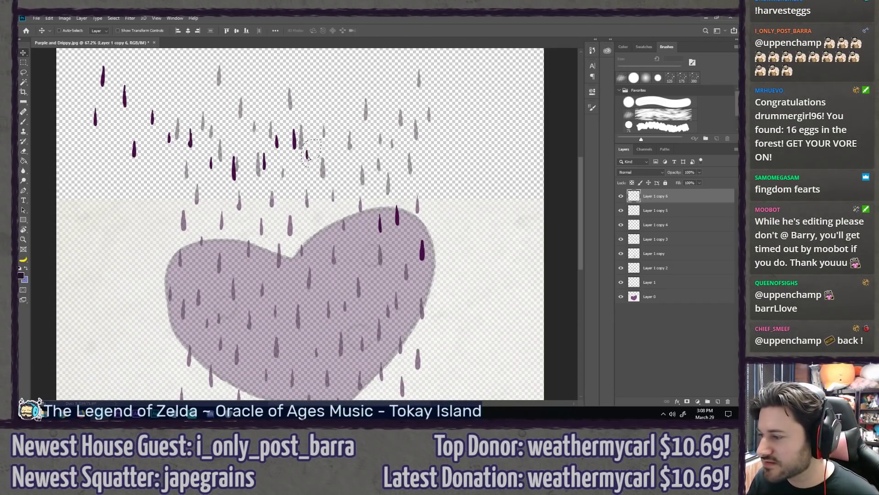
{"action": "mouse_move", "coordinate": [307, 156]}
{"action": "left_mouse_down"}
{"action": "mouse_move", "coordinate": [415, 229]}
{"action": "mouse_move", "coordinate": [386, 249]}
{"action": "left_mouse_up"}
{"action": "key", "text": "ctrl+d"}
{"action": "key", "text": "l"}
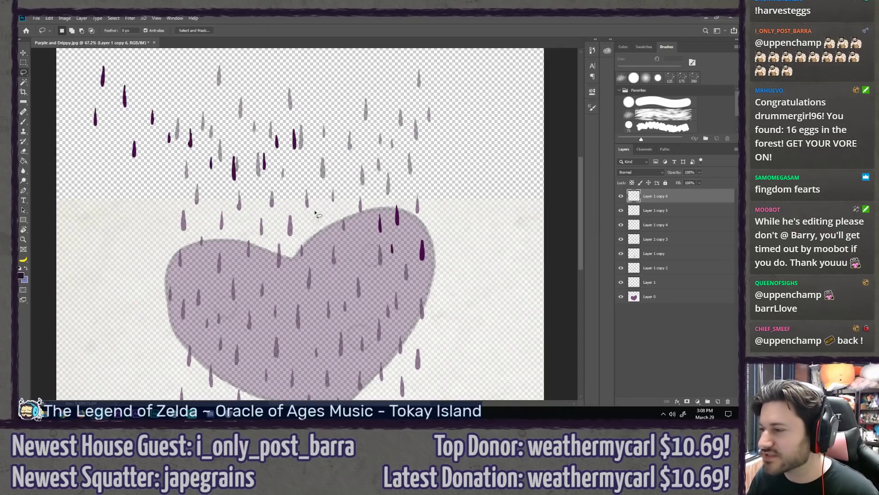
{"action": "mouse_move", "coordinate": [293, 118]}
{"action": "left_mouse_down"}
{"action": "mouse_move", "coordinate": [289, 158]}
{"action": "mouse_move", "coordinate": [302, 117]}
{"action": "mouse_move", "coordinate": [324, 189]}
{"action": "mouse_move", "coordinate": [367, 264]}
{"action": "mouse_move", "coordinate": [367, 241]}
{"action": "left_mouse_up"}
{"action": "key", "text": "v"}
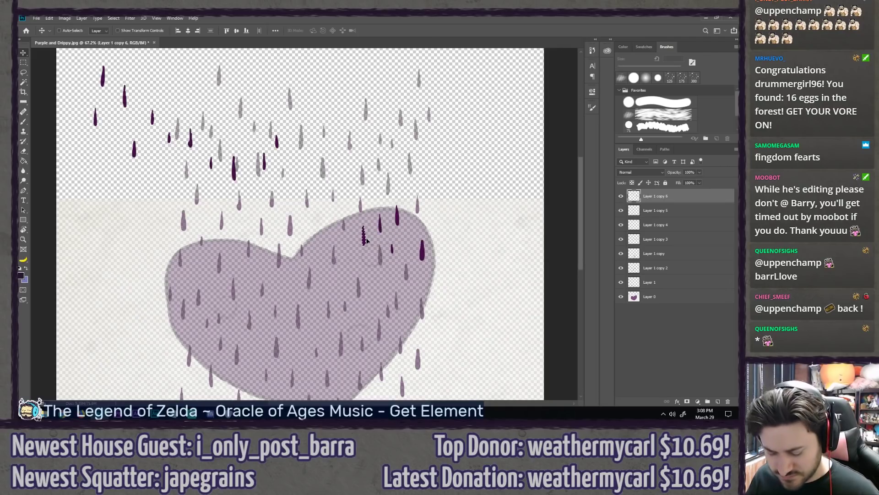
{"action": "key", "text": "l"}
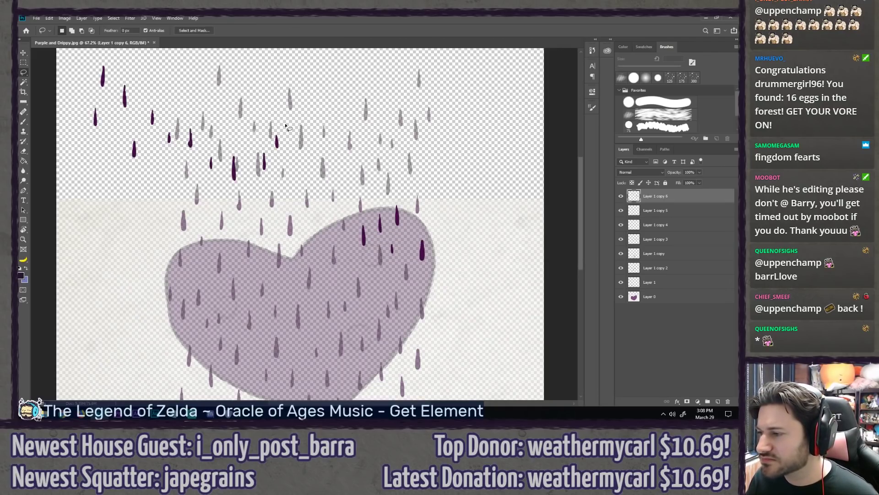
{"action": "key", "text": "v"}
{"action": "mouse_move", "coordinate": [277, 142]}
{"action": "left_mouse_down"}
{"action": "mouse_move", "coordinate": [298, 143]}
{"action": "mouse_move", "coordinate": [349, 262]}
{"action": "left_mouse_up"}
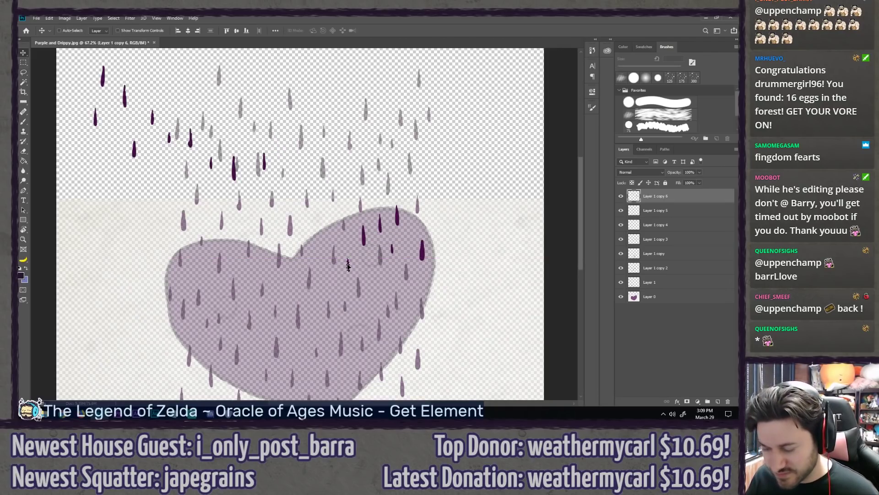
Step: Move two further dark drops onto the heart and select a small drop
{"action": "key", "text": "l"}
{"action": "key", "text": "v"}
{"action": "mouse_move", "coordinate": [285, 153]}
{"action": "left_mouse_down"}
{"action": "mouse_move", "coordinate": [263, 136]}
{"action": "mouse_move", "coordinate": [334, 255]}
{"action": "mouse_move", "coordinate": [327, 222]}
{"action": "left_mouse_up"}
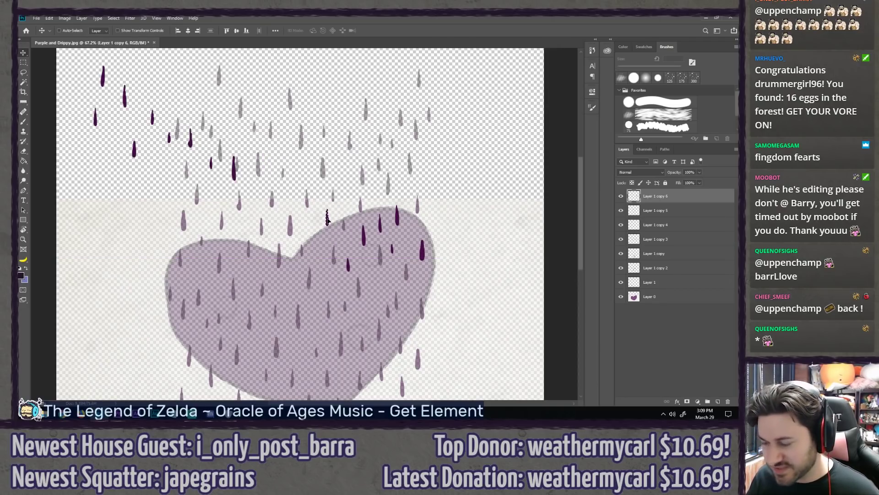
{"action": "key", "text": "l"}
{"action": "key", "text": "v"}
{"action": "left_click_drag", "start_coordinate": [230, 194], "coordinate": [322, 270]}
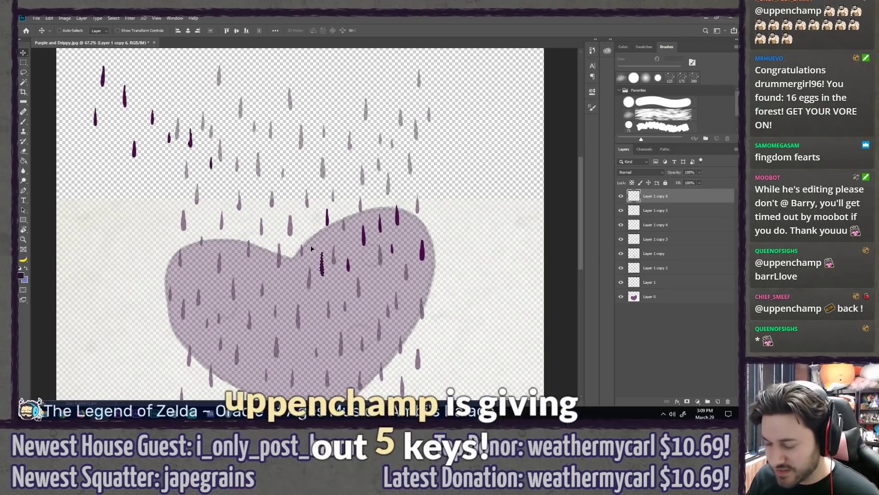
{"action": "key", "text": "l"}
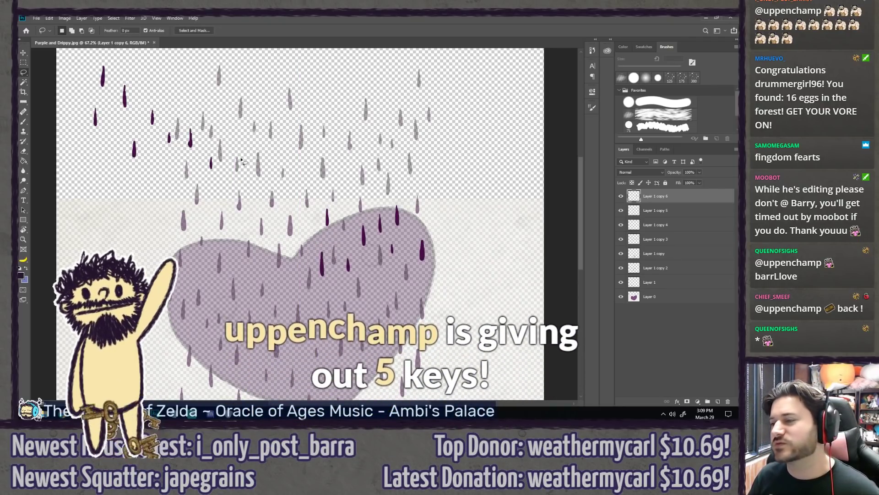
{"action": "mouse_move", "coordinate": [218, 143]}
{"action": "left_mouse_down"}
{"action": "mouse_move", "coordinate": [316, 300]}
{"action": "mouse_move", "coordinate": [290, 290]}
{"action": "left_mouse_up"}
{"action": "key", "text": "v"}
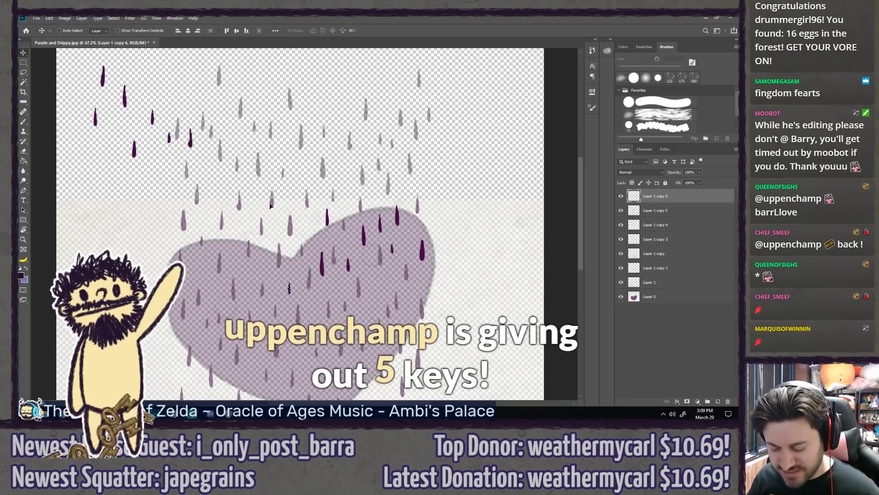
Step: Move the first upper-left dark drops down and right onto the heart
{"action": "key", "text": "l"}
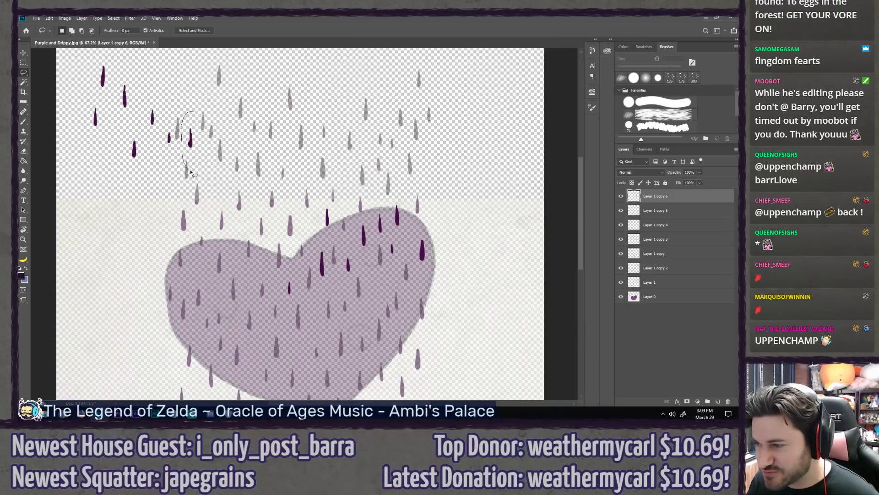
{"action": "key", "text": "v"}
{"action": "mouse_move", "coordinate": [187, 115]}
{"action": "left_mouse_down"}
{"action": "mouse_move", "coordinate": [238, 239]}
{"action": "mouse_move", "coordinate": [324, 280]}
{"action": "mouse_move", "coordinate": [403, 290]}
{"action": "mouse_move", "coordinate": [372, 300]}
{"action": "left_mouse_up"}
{"action": "key", "text": "l"}
{"action": "key", "text": "ctrl+d"}
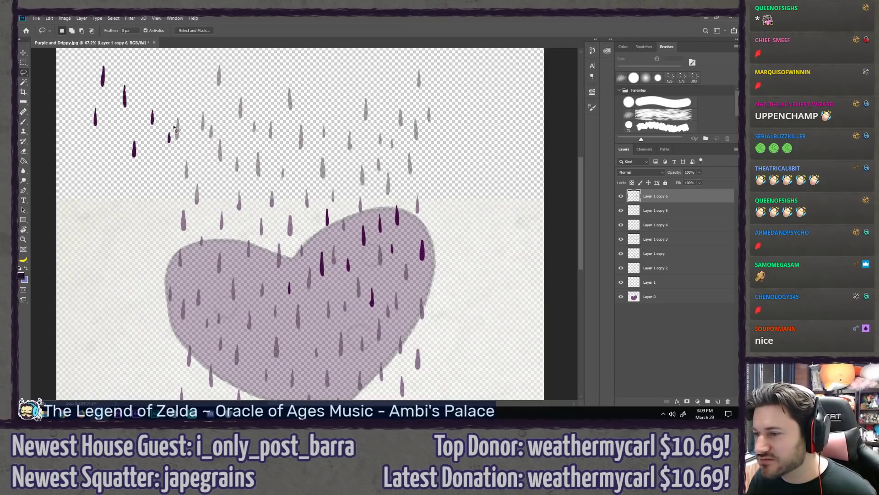
{"action": "key", "text": "v"}
{"action": "mouse_move", "coordinate": [160, 152]}
{"action": "left_mouse_down"}
{"action": "mouse_move", "coordinate": [176, 146]}
{"action": "mouse_move", "coordinate": [233, 166]}
{"action": "mouse_move", "coordinate": [228, 186]}
{"action": "left_mouse_up"}
{"action": "key", "text": "l"}
{"action": "mouse_move", "coordinate": [152, 101]}
{"action": "left_mouse_down"}
{"action": "mouse_move", "coordinate": [172, 108]}
{"action": "mouse_move", "coordinate": [158, 101]}
{"action": "mouse_move", "coordinate": [208, 275]}
{"action": "left_mouse_up"}
{"action": "key", "text": "v"}
Step: Move the remaining upper-left drops, including the top-left one, down toward the heart
{"action": "key", "text": "l"}
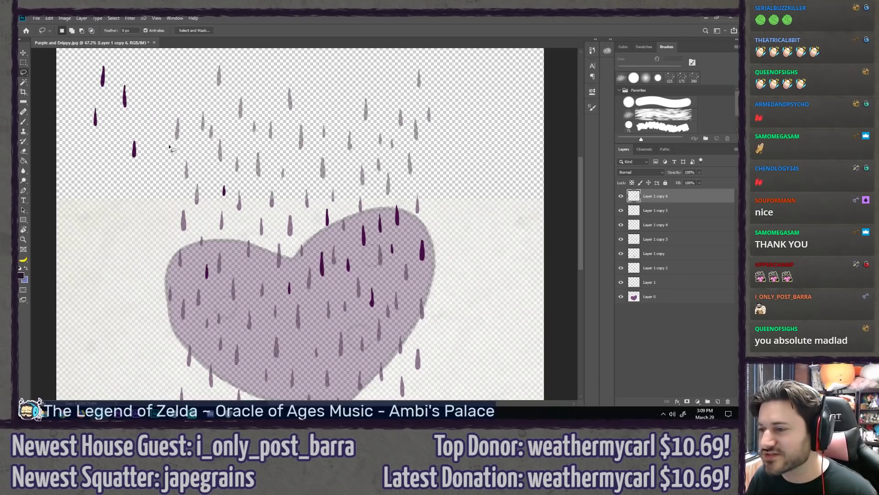
{"action": "mouse_move", "coordinate": [133, 130]}
{"action": "left_mouse_down"}
{"action": "mouse_move", "coordinate": [118, 177]}
{"action": "mouse_move", "coordinate": [137, 131]}
{"action": "mouse_move", "coordinate": [197, 183]}
{"action": "mouse_move", "coordinate": [261, 265]}
{"action": "mouse_move", "coordinate": [233, 239]}
{"action": "left_mouse_up"}
{"action": "key", "text": "v"}
{"action": "key", "text": "l"}
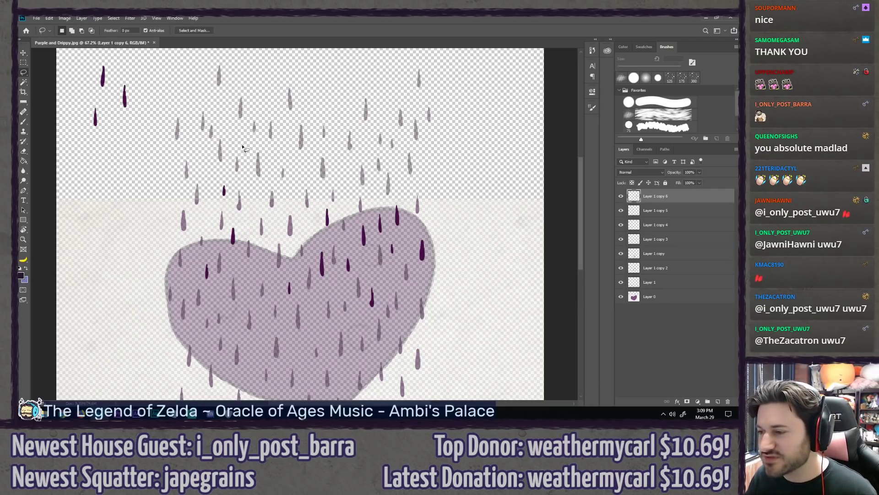
{"action": "mouse_move", "coordinate": [145, 83]}
{"action": "left_mouse_down"}
{"action": "mouse_move", "coordinate": [114, 94]}
{"action": "mouse_move", "coordinate": [143, 85]}
{"action": "mouse_move", "coordinate": [296, 206]}
{"action": "mouse_move", "coordinate": [300, 193]}
{"action": "left_mouse_up"}
{"action": "key", "text": "v"}
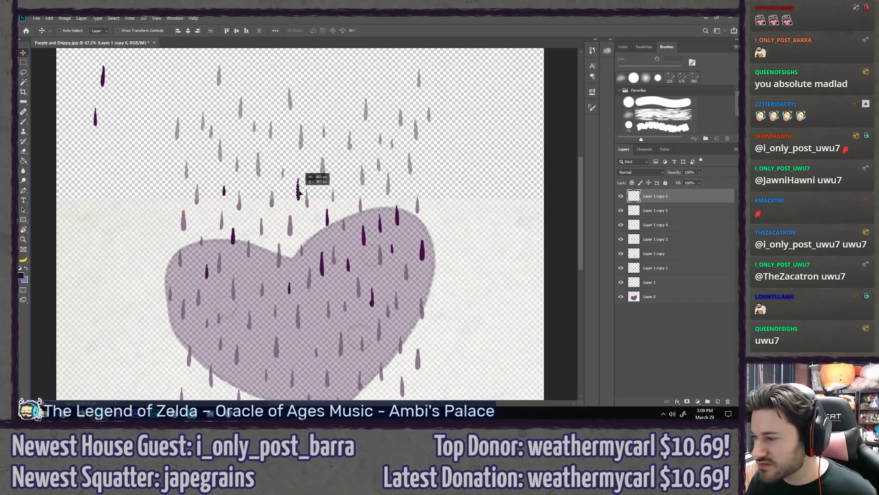
{"action": "key", "text": "l"}
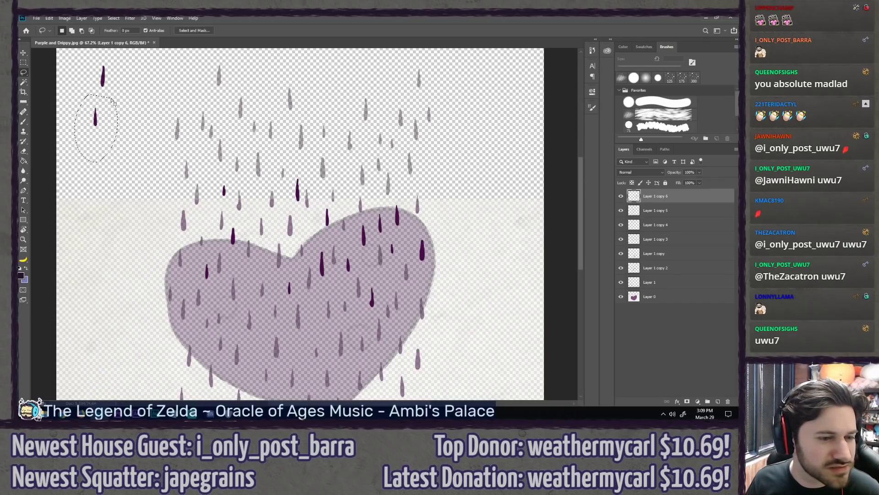
{"action": "key", "text": "v"}
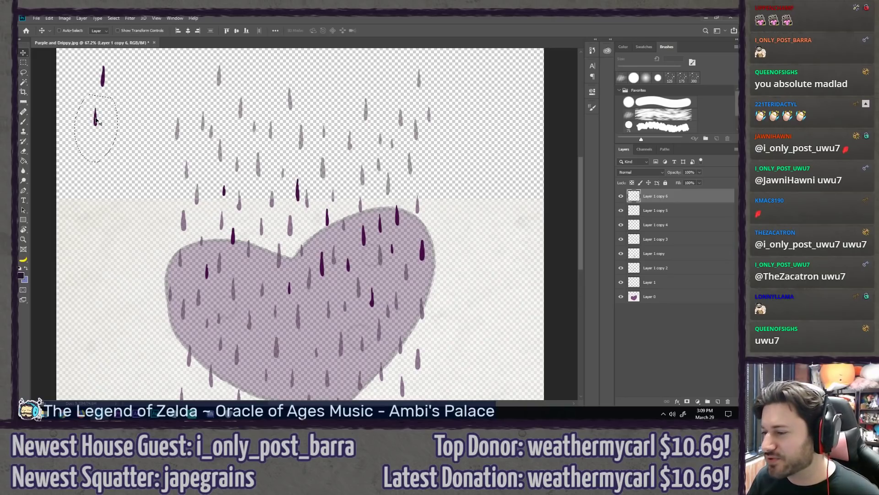
{"action": "mouse_move", "coordinate": [96, 120]}
{"action": "left_mouse_down"}
{"action": "mouse_move", "coordinate": [197, 223]}
{"action": "mouse_move", "coordinate": [190, 206]}
{"action": "mouse_move", "coordinate": [367, 231]}
{"action": "mouse_move", "coordinate": [330, 235]}
{"action": "mouse_move", "coordinate": [336, 181]}
{"action": "mouse_move", "coordinate": [352, 187]}
{"action": "mouse_move", "coordinate": [342, 180]}
{"action": "left_mouse_up"}
{"action": "key", "text": "ctrl+d"}
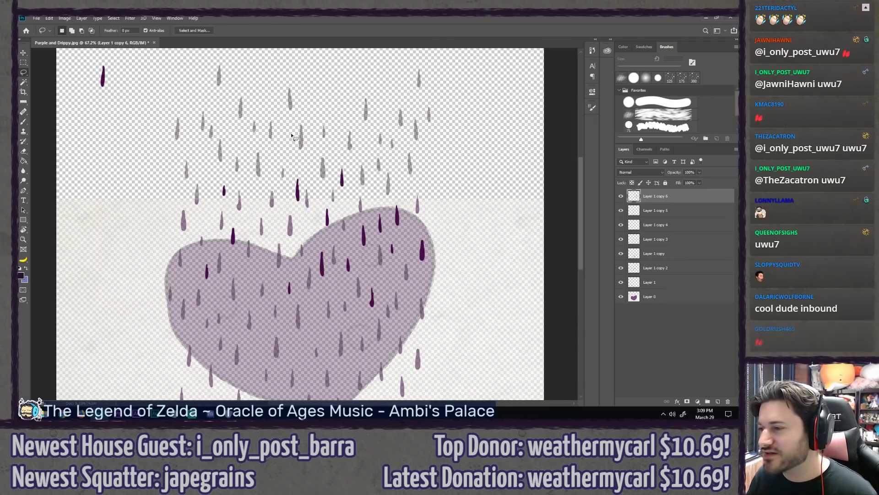
{"action": "key", "text": "l"}
{"action": "mouse_move", "coordinate": [105, 60]}
{"action": "left_mouse_down"}
{"action": "mouse_move", "coordinate": [172, 173]}
{"action": "mouse_move", "coordinate": [175, 208]}
{"action": "mouse_move", "coordinate": [200, 162]}
{"action": "mouse_move", "coordinate": [211, 170]}
{"action": "mouse_move", "coordinate": [206, 164]}
{"action": "left_mouse_up"}
{"action": "key", "text": "v"}
Step: Set Layer 1 copy 5 through Layer 1 back to 100% opacity
{"action": "key", "text": "l"}
{"action": "scroll", "coordinate": [148, 303], "scroll_direction": "down", "scroll_amount": 4}
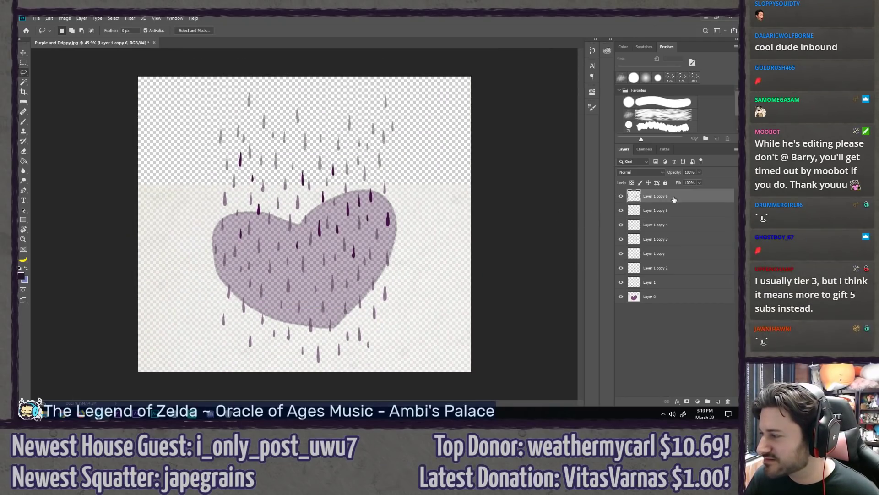
{"action": "left_click_drag", "start_coordinate": [672, 197], "coordinate": [679, 215]}
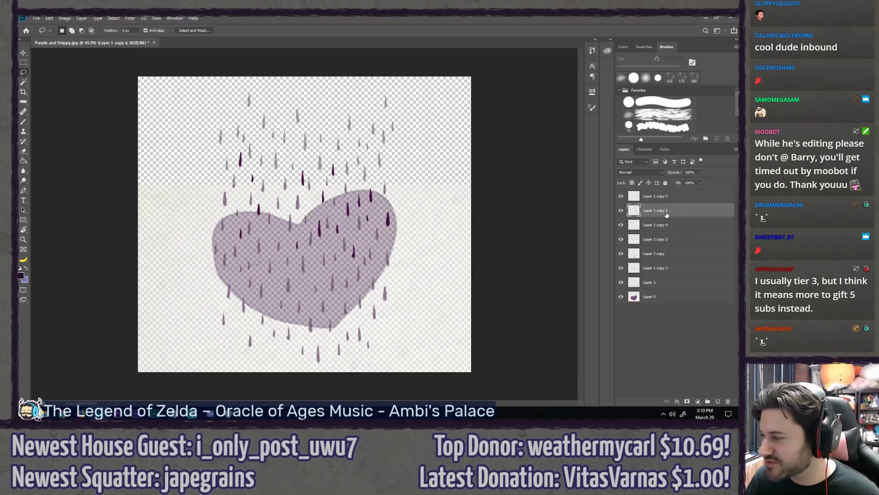
{"action": "key", "text": "ctrl+z"}
{"action": "left_click", "coordinate": [683, 211]}
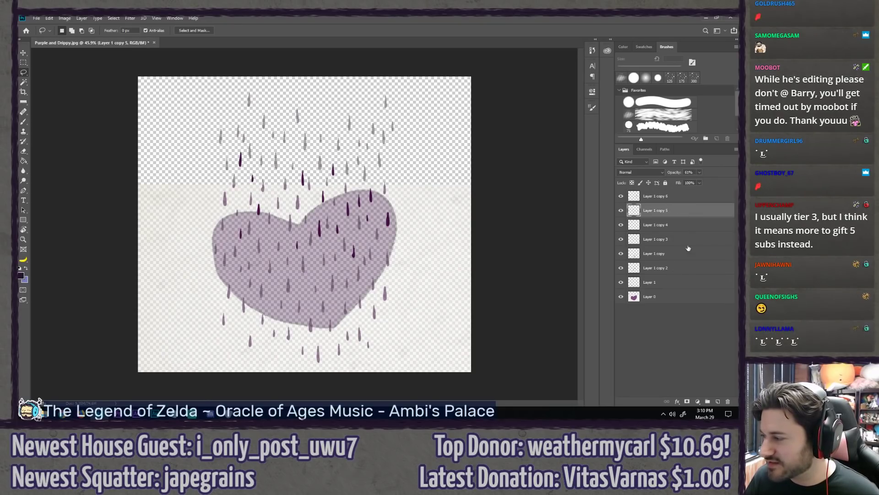
{"action": "left_click", "coordinate": [678, 281], "text": "shift"}
{"action": "key", "text": "Return"}
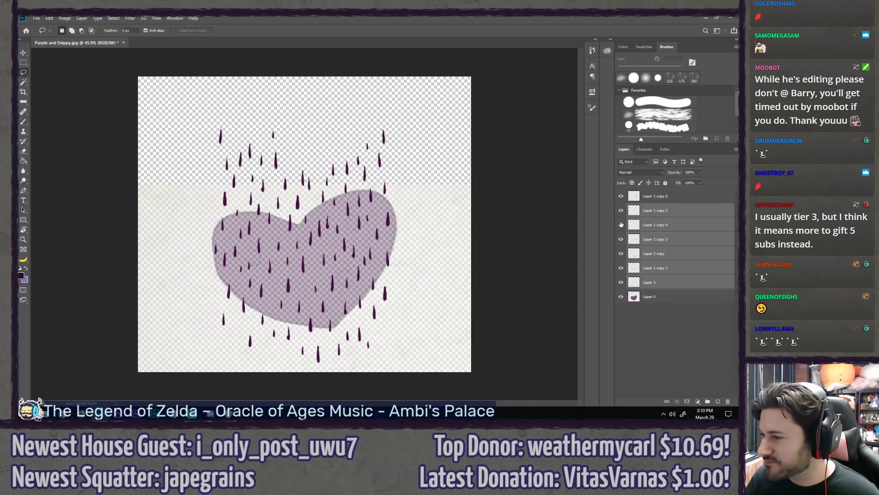
Step: On Layer 1 copy 4, move a drip near the top down about 139 px
{"action": "left_click", "coordinate": [655, 224]}
{"action": "scroll", "coordinate": [414, 119], "scroll_direction": "up", "scroll_amount": 3}
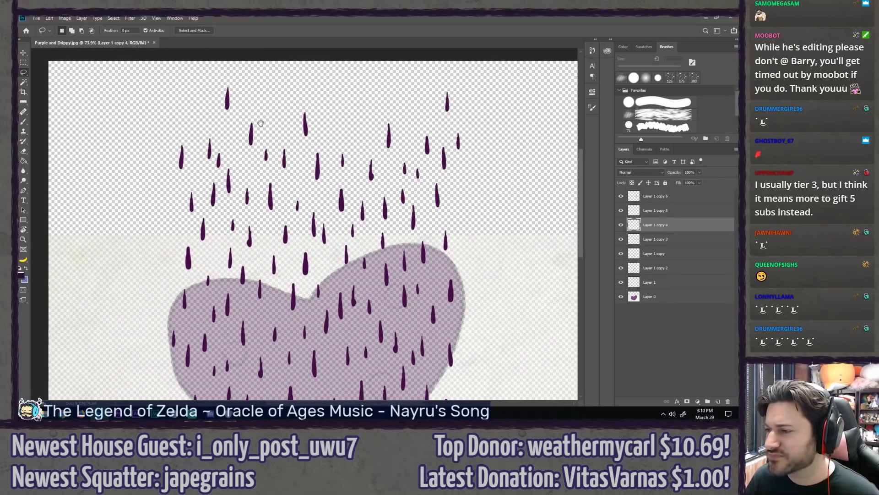
{"action": "left_click_drag", "start_coordinate": [233, 129], "coordinate": [234, 130]}
{"action": "key", "text": "v"}
{"action": "left_click_drag", "start_coordinate": [225, 98], "coordinate": [235, 142]}
{"action": "key", "text": "l"}
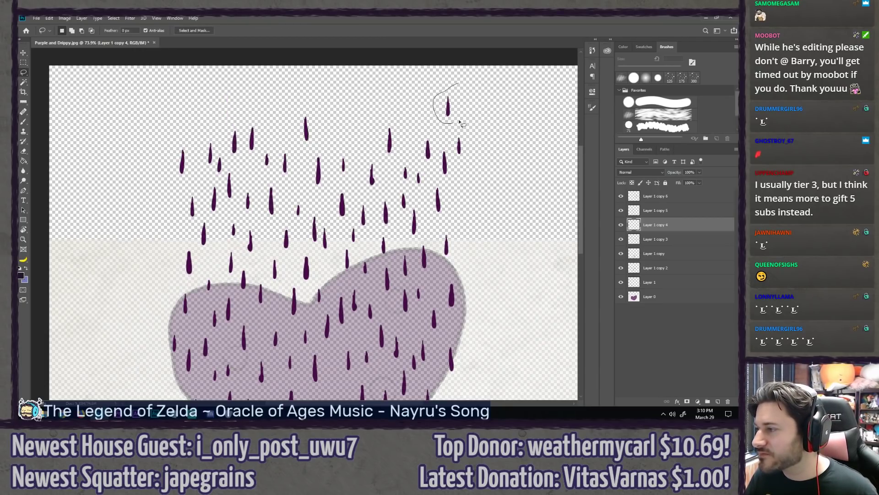
Step: Move the top-right drip down and left, and another drip lower among the others
{"action": "key", "text": "v"}
{"action": "left_click_drag", "start_coordinate": [460, 122], "coordinate": [337, 274]}
{"action": "key", "text": "l"}
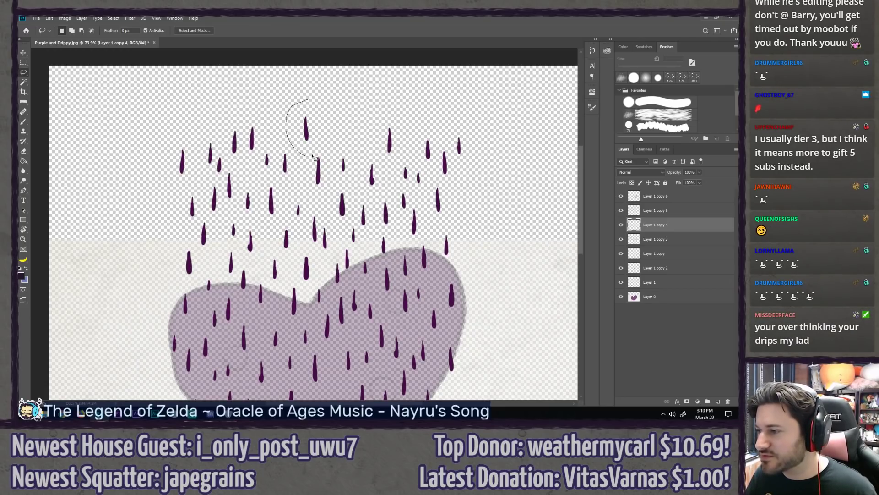
{"action": "key", "text": "v"}
{"action": "mouse_move", "coordinate": [312, 157]}
{"action": "left_mouse_down"}
{"action": "mouse_move", "coordinate": [305, 151]}
{"action": "mouse_move", "coordinate": [302, 158]}
{"action": "left_mouse_up"}
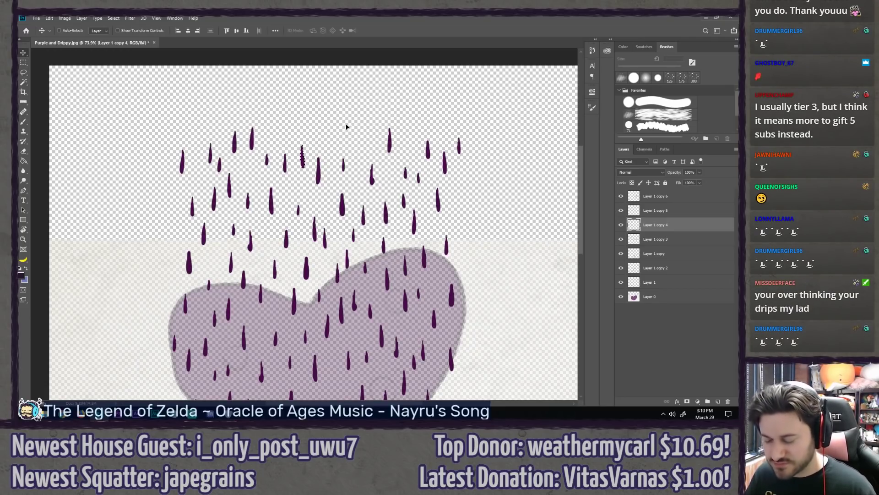
{"action": "key", "text": "l"}
{"action": "scroll", "coordinate": [303, 131], "scroll_direction": "down", "scroll_amount": 3}
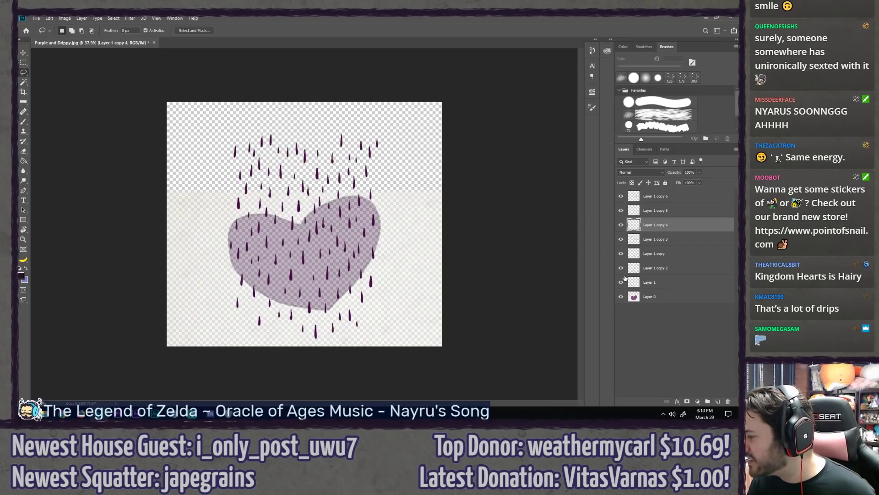
Step: Delete the heart and background layer and trim the canvas tight around the drips
{"action": "left_click", "coordinate": [621, 297]}
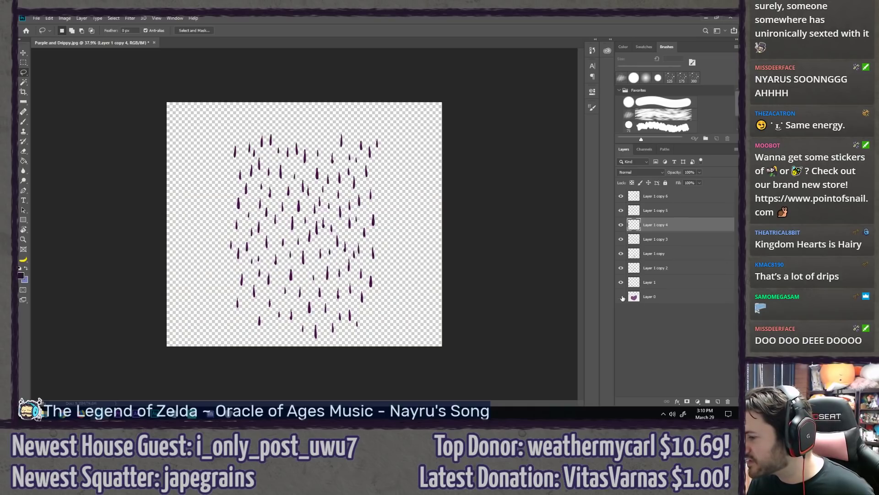
{"action": "left_click", "coordinate": [675, 297]}
{"action": "key", "text": "Delete"}
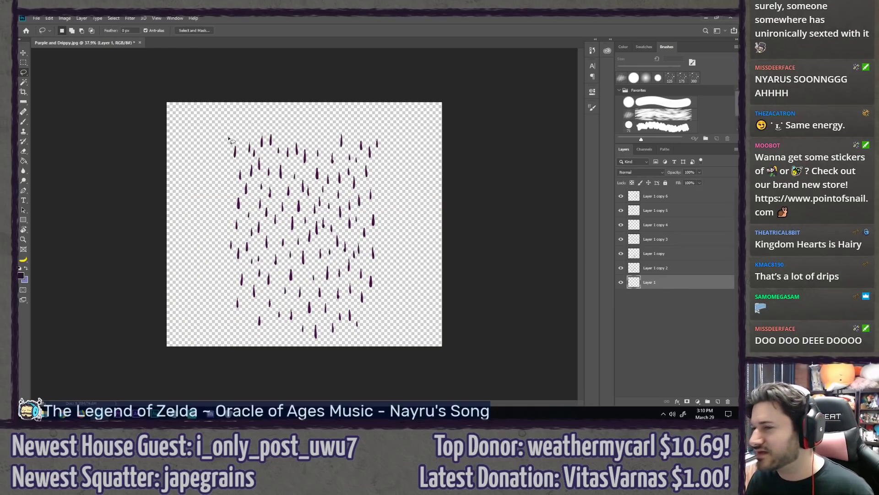
{"action": "left_click", "coordinate": [83, 18]}
{"action": "mouse_move", "coordinate": [61, 17]}
{"action": "left_click", "coordinate": [70, 105]}
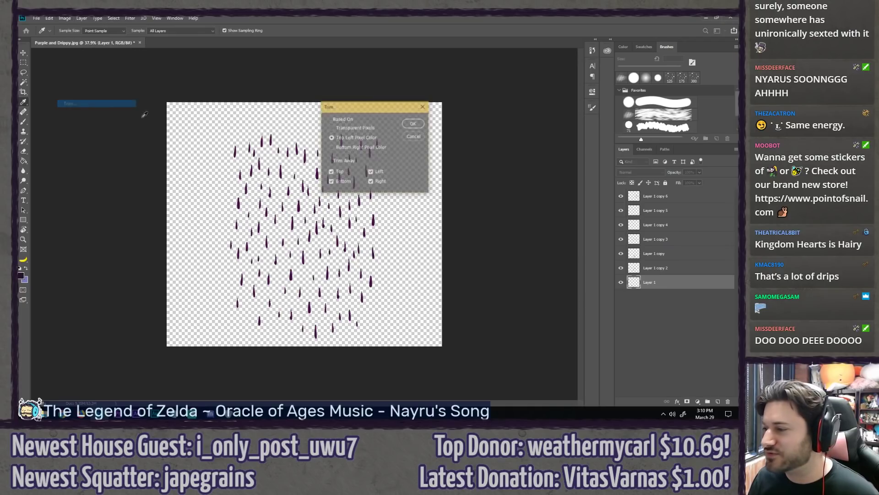
{"action": "left_click", "coordinate": [415, 123]}
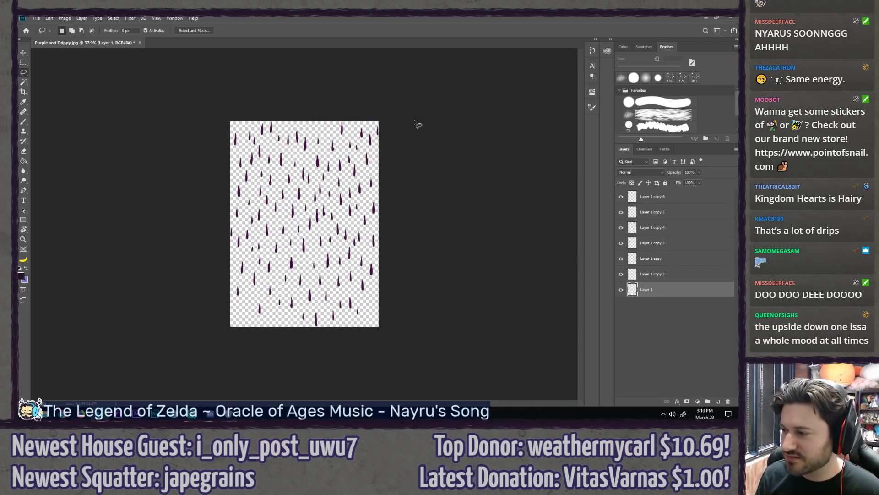
Step: Save the drips as the PNG 'Drips for Days' in the Art folder, then return to Premiere
{"action": "key", "text": "ctrl+shift+s"}
{"action": "type", "text": "Drips for Days"}
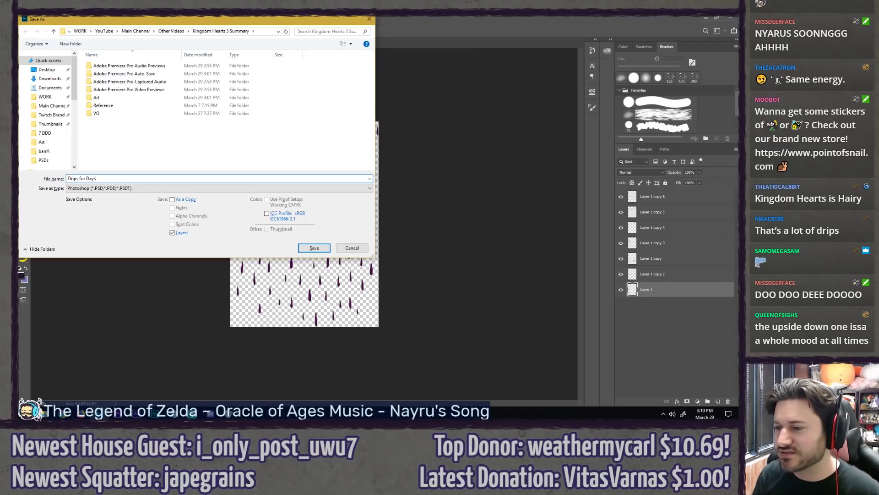
{"action": "key", "text": "Tab"}
{"action": "key", "text": "s"}
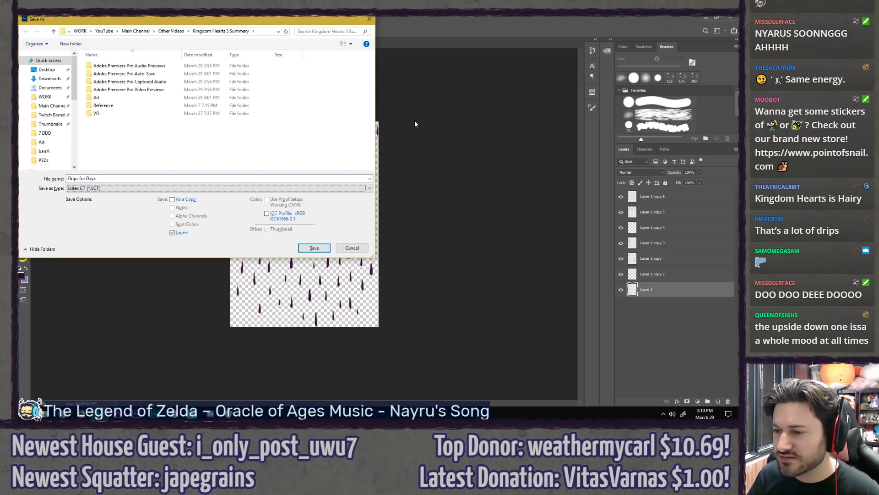
{"action": "key", "text": "Up"}
{"action": "key", "text": "Up"}
{"action": "key", "text": "Return"}
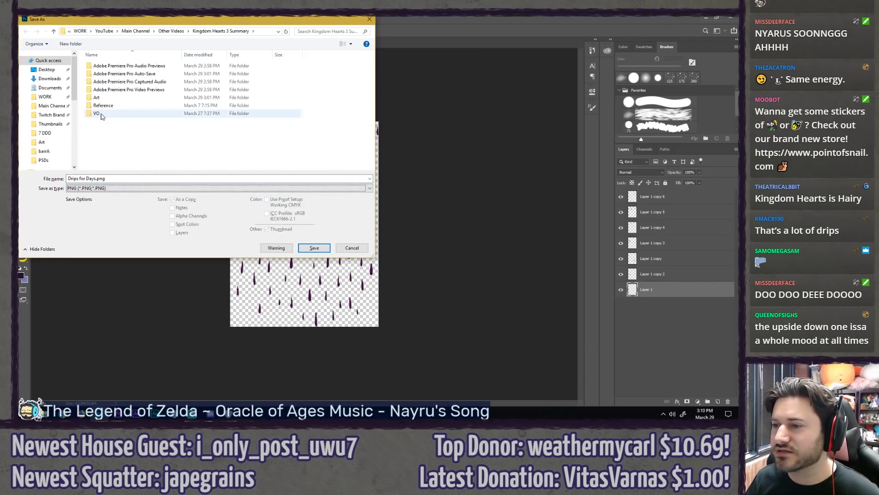
{"action": "double_click", "coordinate": [97, 98]}
{"action": "left_click", "coordinate": [305, 249]}
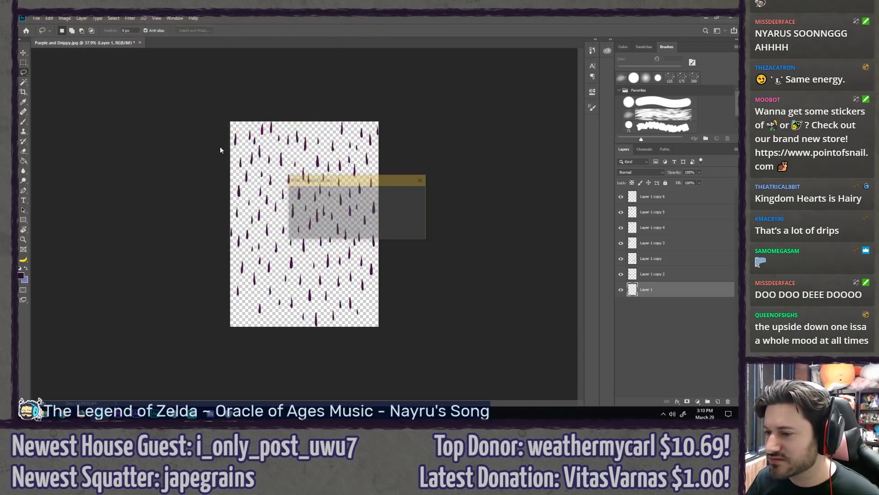
{"action": "left_click", "coordinate": [402, 193]}
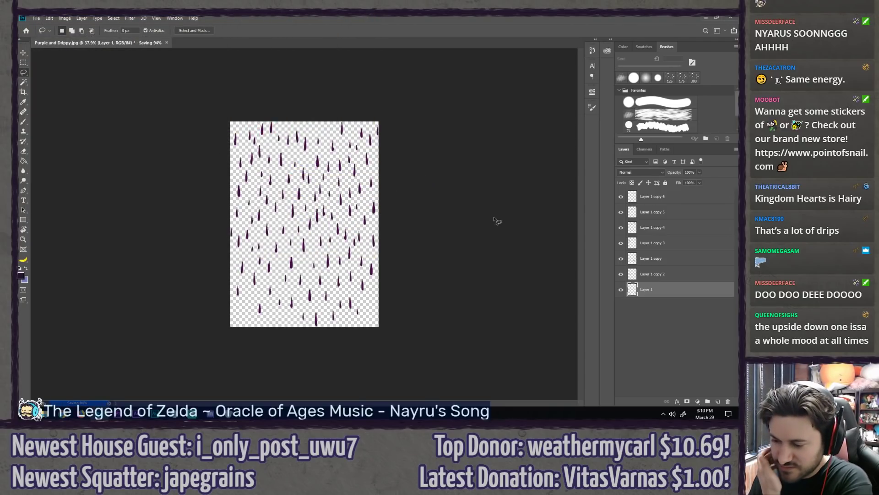
{"action": "left_click", "coordinate": [704, 17]}
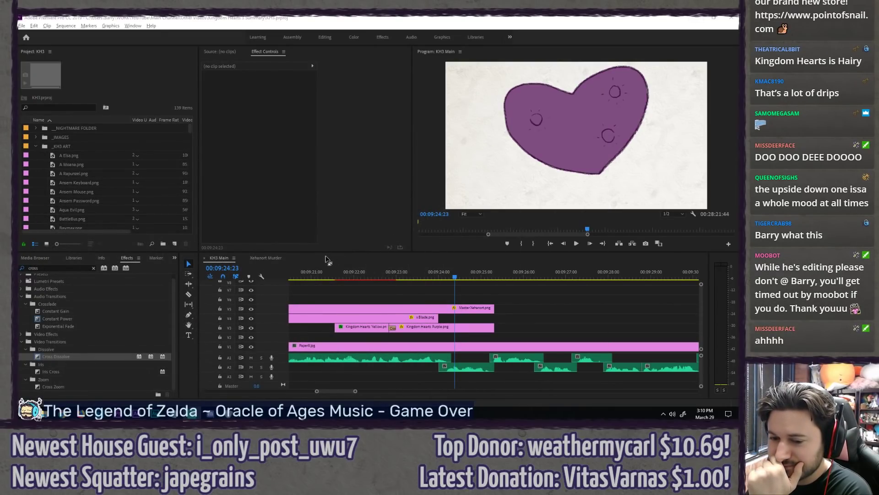
Step: Import Kingdom Hearts Drips for Days.png from Explorer into the _KH3 ART bin
{"action": "left_click", "coordinate": [399, 298]}
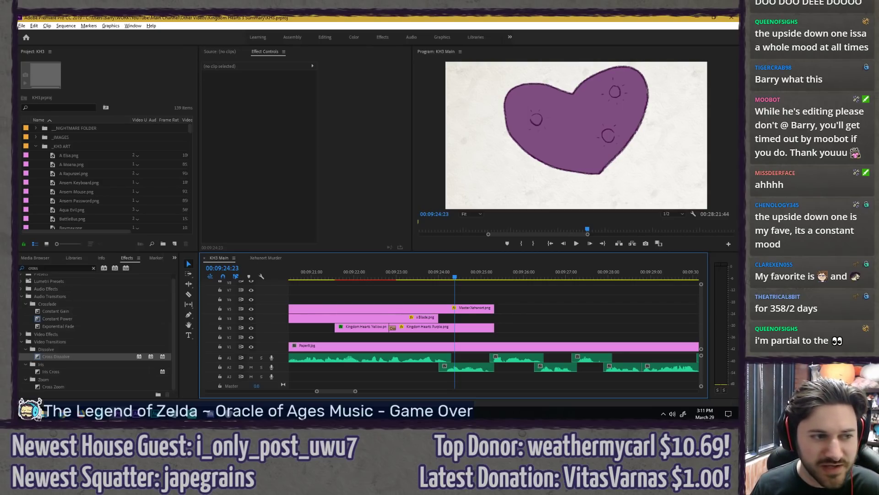
{"action": "key", "text": "alt+Tab"}
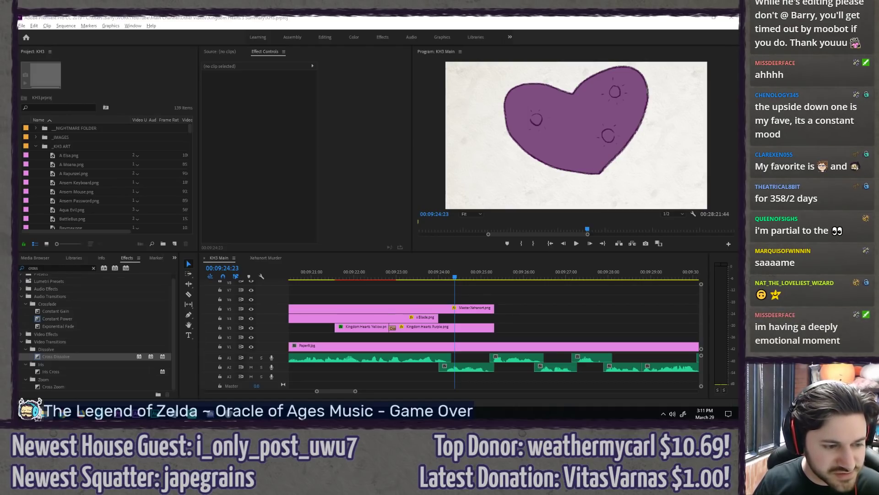
{"action": "left_click_drag", "start_coordinate": [61, 173], "coordinate": [61, 149]}
{"action": "scroll", "coordinate": [74, 197], "scroll_direction": "down", "scroll_amount": 2}
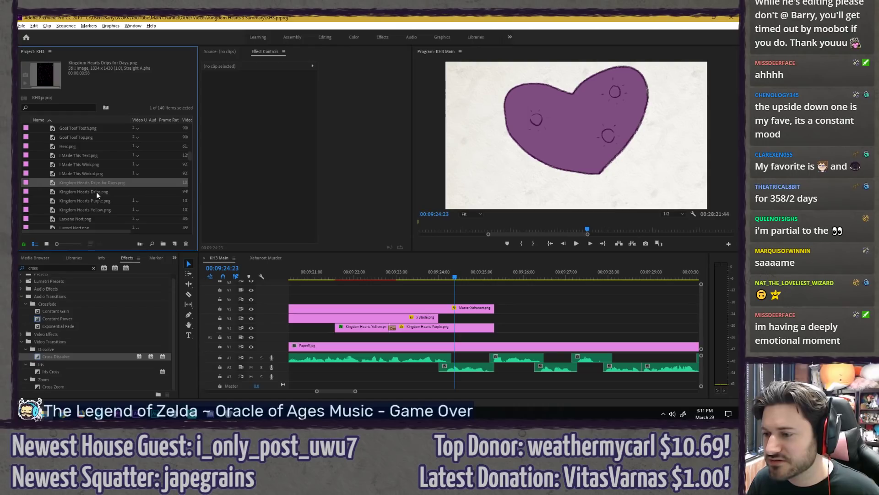
Step: Place the drips image on track V2 under the heart clip and play it back
{"action": "left_click", "coordinate": [403, 286]}
{"action": "left_click_drag", "start_coordinate": [67, 182], "coordinate": [407, 333]}
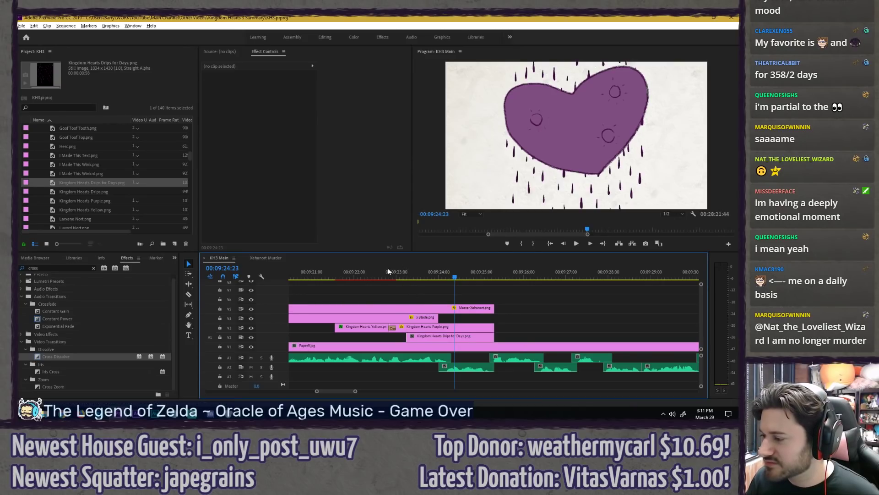
{"action": "left_click", "coordinate": [377, 272]}
{"action": "key", "text": "space"}
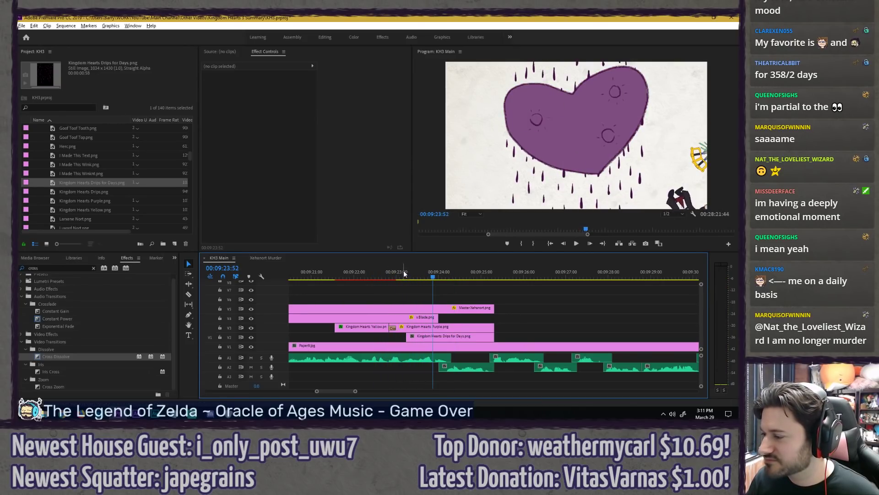
Step: Trim the drips clip to start at the playhead and keyframe its Position at Y -43, above the frame
{"action": "left_click_drag", "start_coordinate": [405, 272], "coordinate": [420, 271]}
{"action": "left_click", "coordinate": [434, 337]}
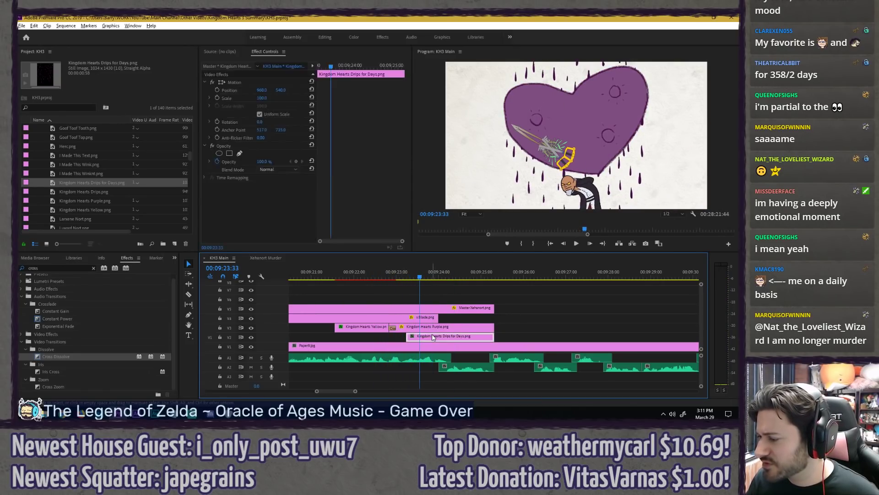
{"action": "left_click_drag", "start_coordinate": [407, 337], "coordinate": [420, 337]}
{"action": "left_click", "coordinate": [274, 82]}
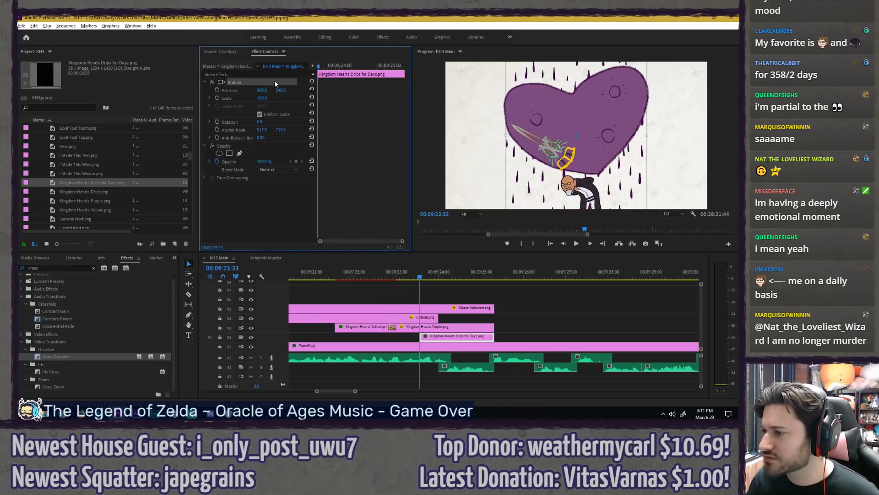
{"action": "left_click_drag", "start_coordinate": [280, 90], "coordinate": [139, 90]}
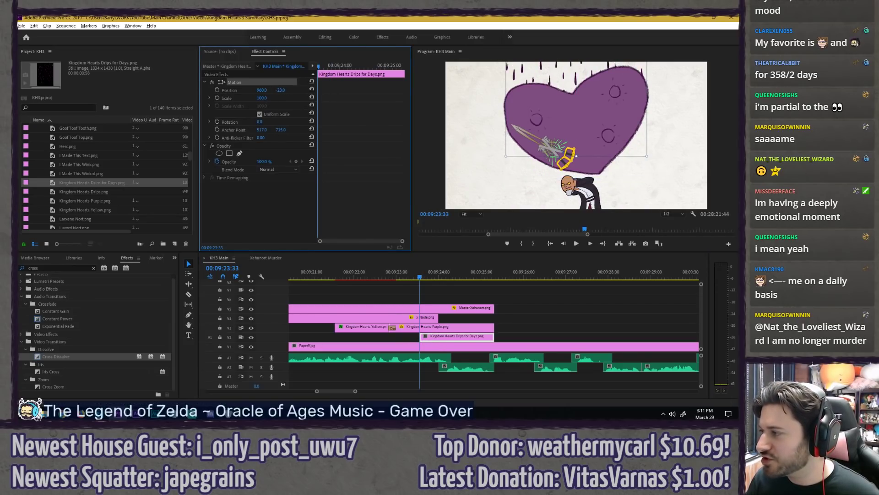
{"action": "left_click_drag", "start_coordinate": [281, 90], "coordinate": [181, 90]}
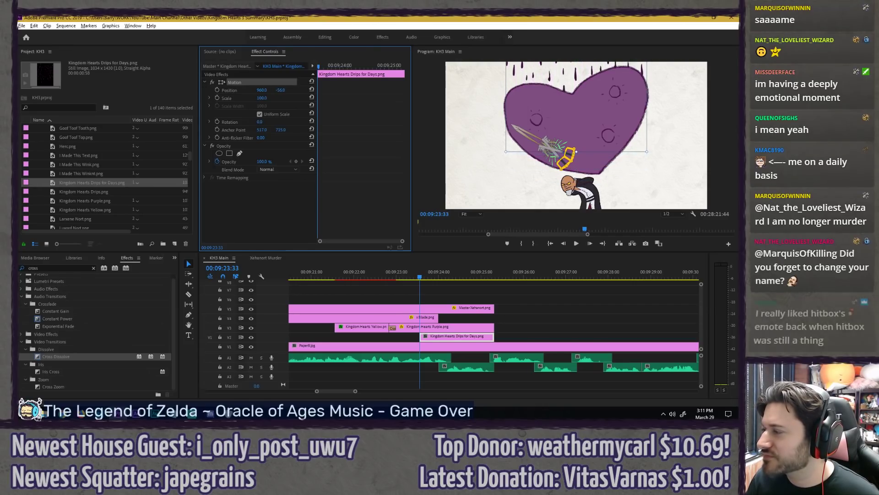
{"action": "left_click", "coordinate": [217, 89]}
Step: Keyframe the drips' end Position at about Y 1100, below the heart, and preview the fall
{"action": "left_click_drag", "start_coordinate": [365, 67], "coordinate": [540, 68]}
{"action": "key", "text": "Left"}
{"action": "left_click", "coordinate": [284, 90]}
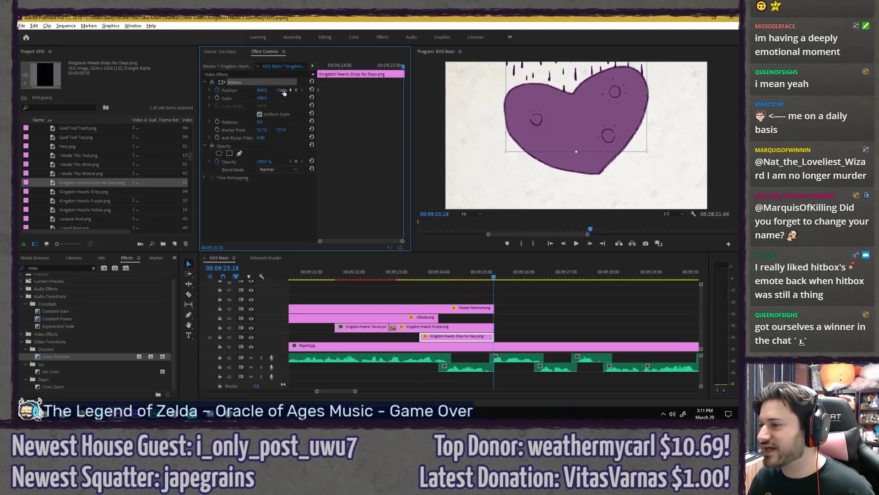
{"action": "left_click_drag", "start_coordinate": [284, 90], "coordinate": [658, 90]}
{"action": "left_click", "coordinate": [427, 280]}
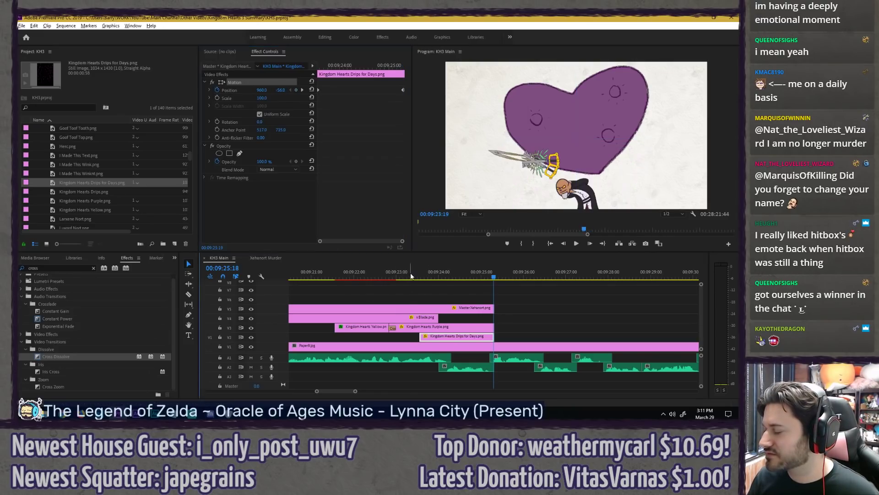
{"action": "key", "text": "space"}
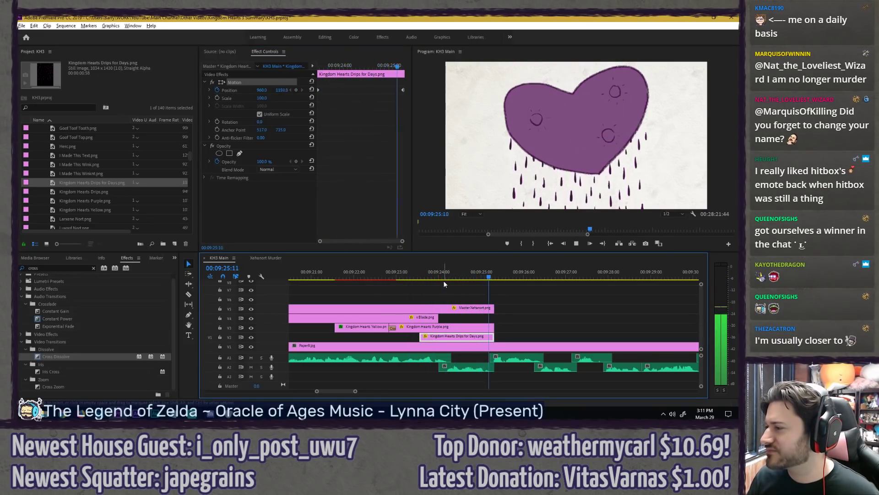
{"action": "left_click", "coordinate": [413, 278]}
{"action": "key", "text": "space"}
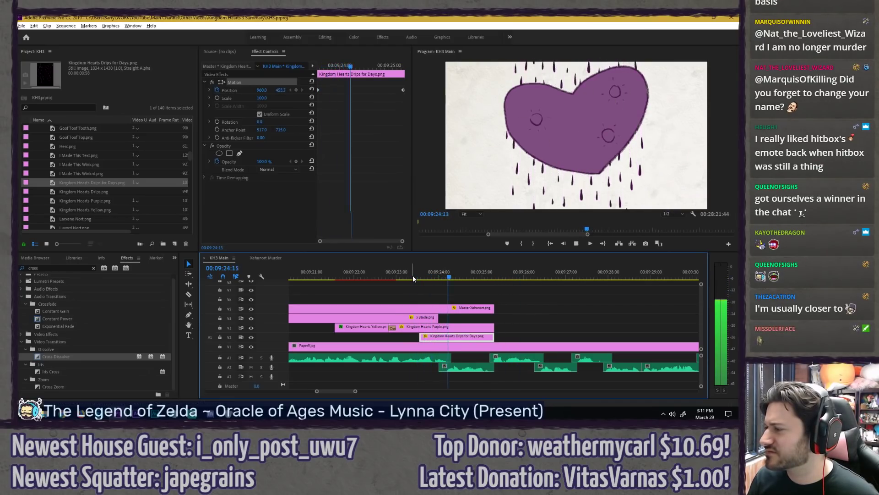
{"action": "left_click", "coordinate": [397, 279]}
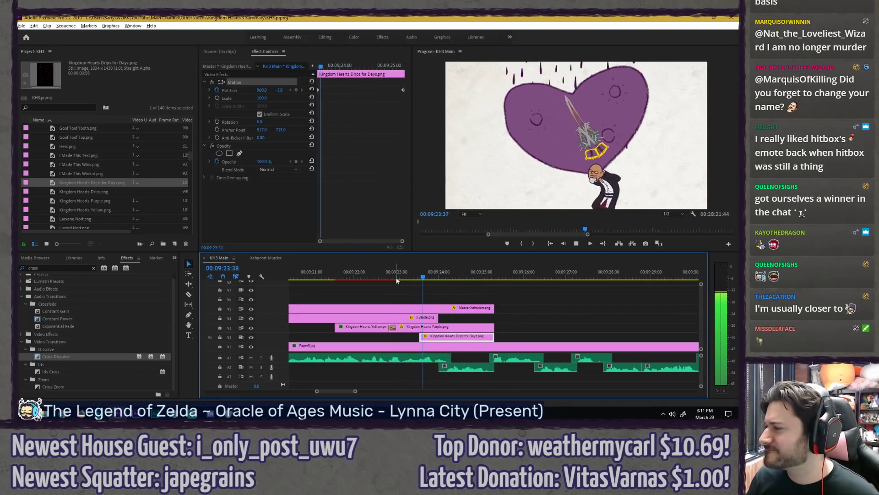
Step: Raise the ending Position keyframe slightly and replay the revised drip animation
{"action": "left_click", "coordinate": [302, 90]}
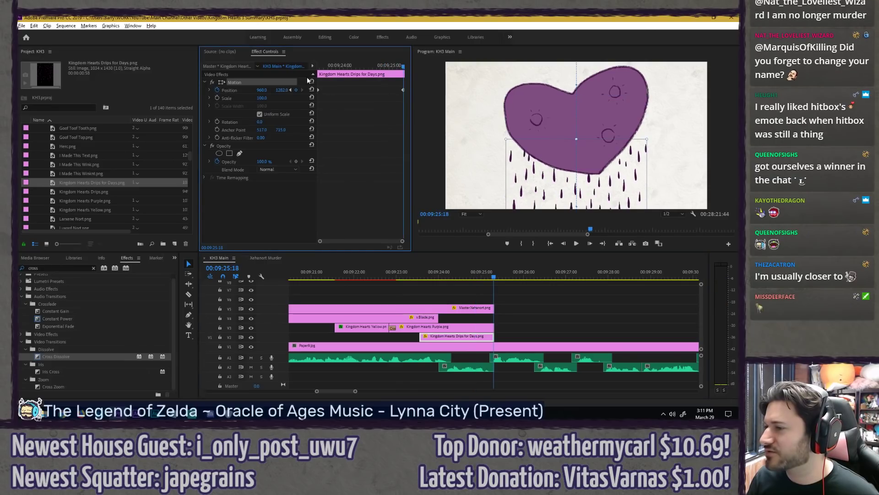
{"action": "left_click_drag", "start_coordinate": [279, 90], "coordinate": [243, 91]}
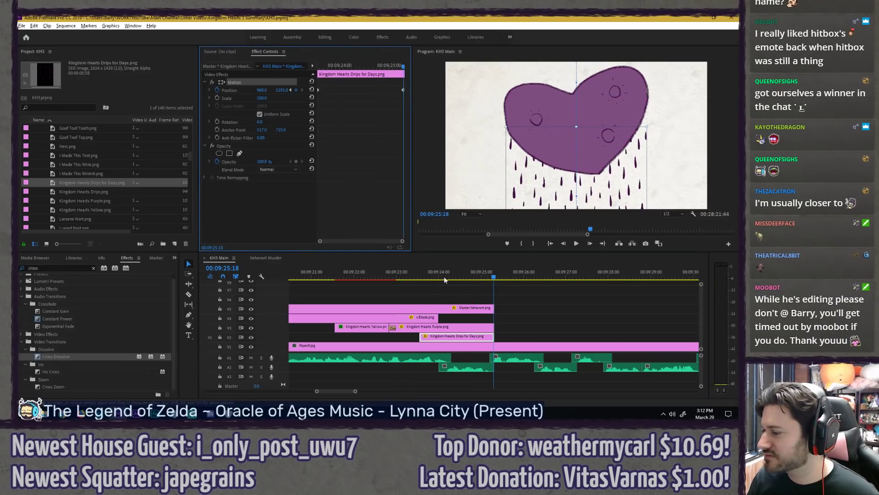
{"action": "left_click", "coordinate": [418, 275]}
{"action": "key", "text": "space"}
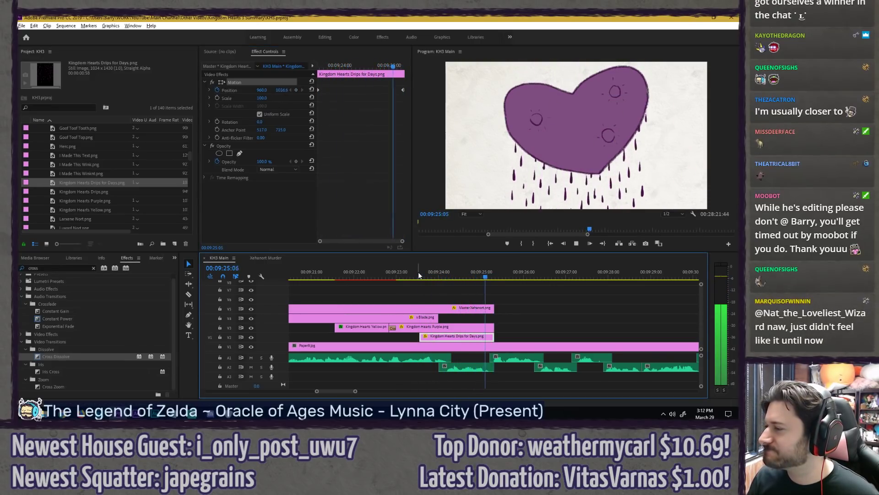
{"action": "key", "text": "space"}
{"action": "left_click", "coordinate": [400, 67]}
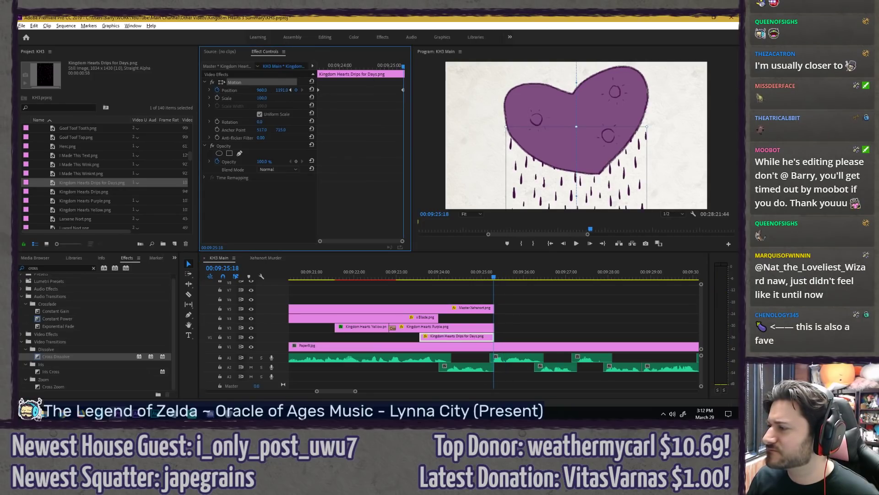
{"action": "left_click", "coordinate": [417, 275]}
{"action": "key", "text": "space"}
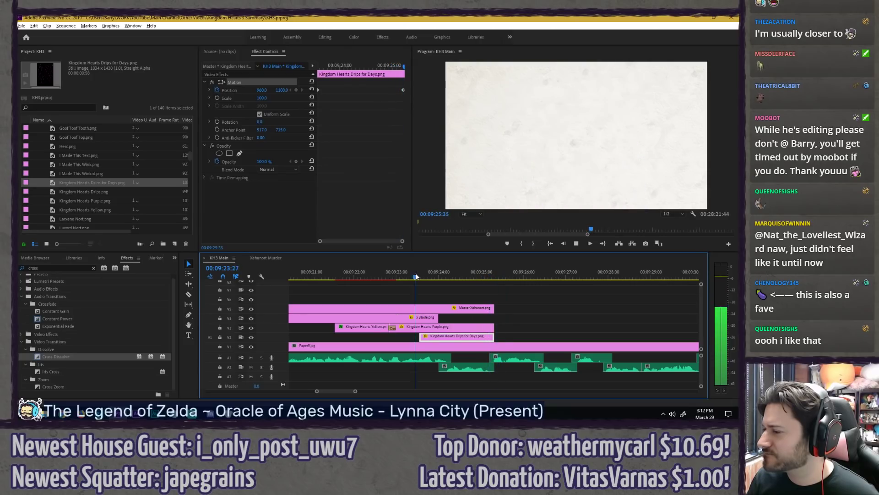
{"action": "left_click", "coordinate": [385, 275]}
{"action": "key", "text": "space"}
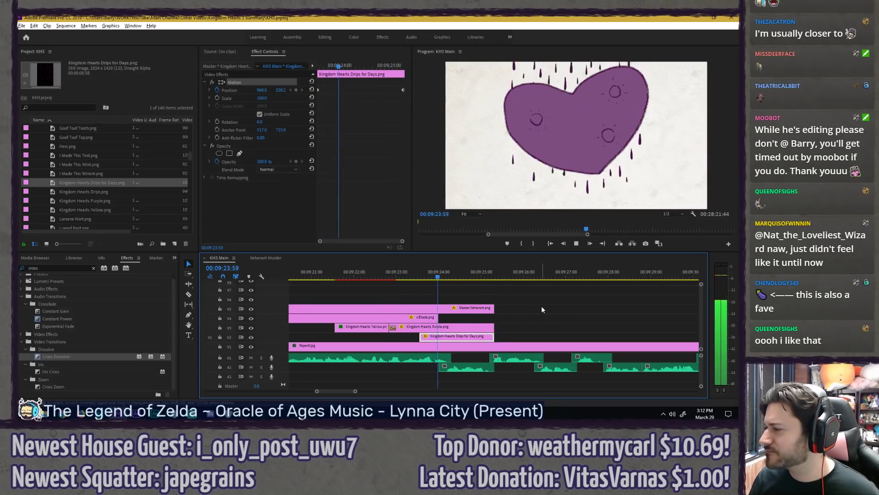
{"action": "left_click", "coordinate": [532, 313]}
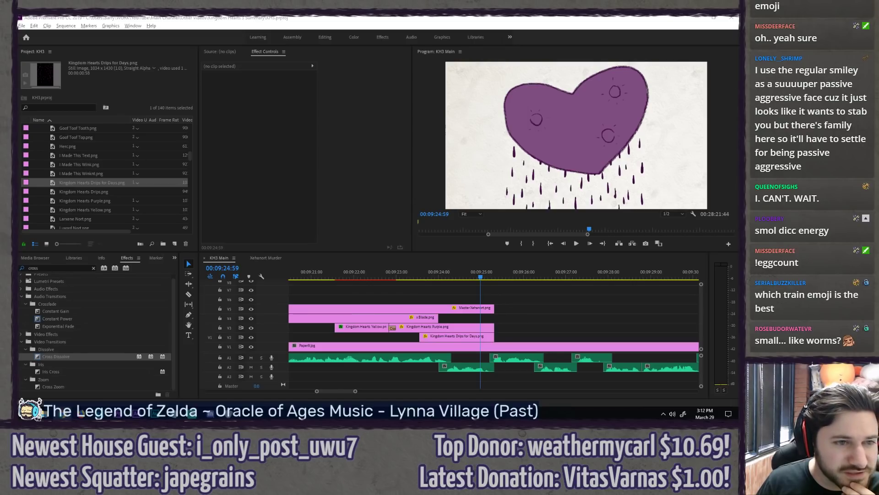
Step: Maximize and scroll through the Emojipedia article on 2019's 230 new emojis, then return to Premiere Pro
{"action": "key", "text": "alt+Tab"}
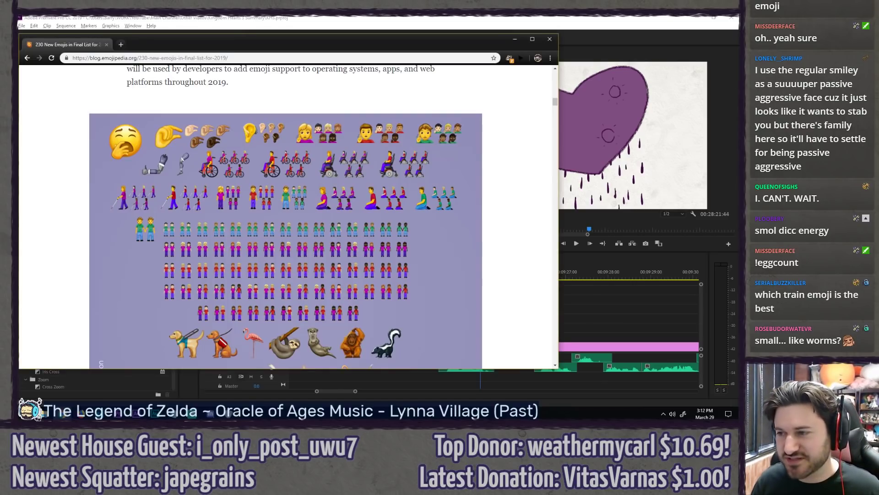
{"action": "double_click", "coordinate": [161, 39]}
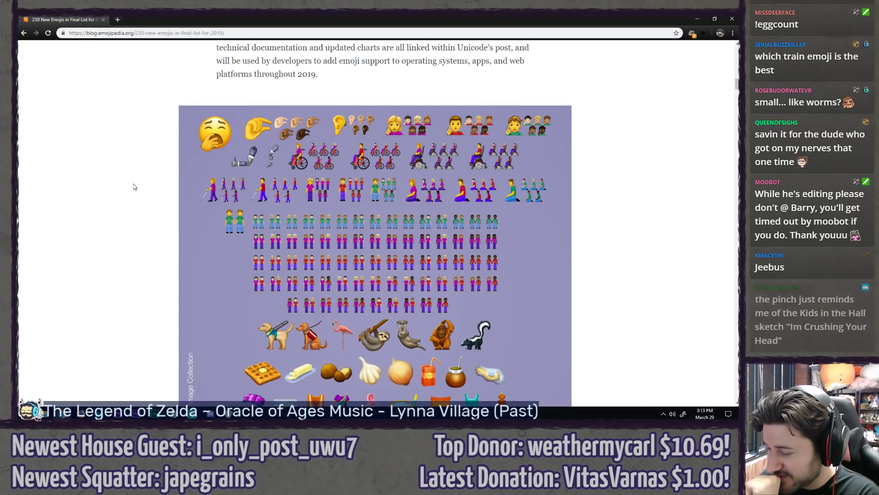
{"action": "scroll", "coordinate": [134, 186], "scroll_direction": "down", "scroll_amount": 2}
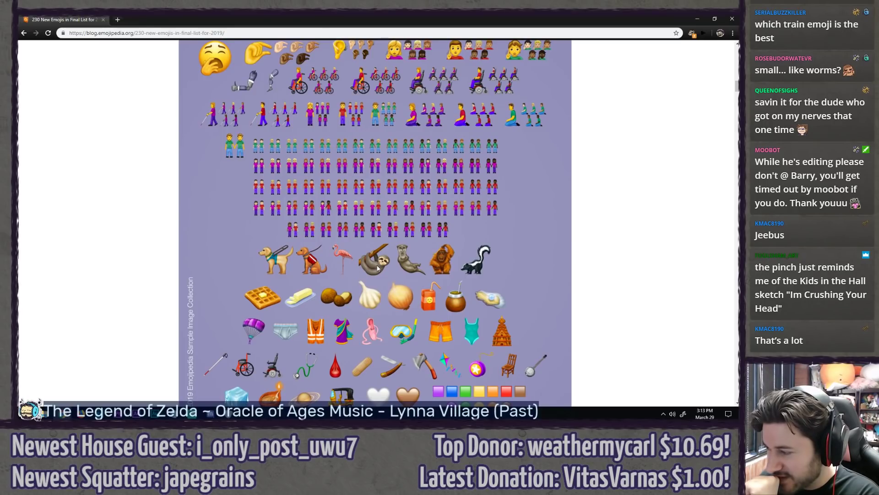
{"action": "scroll", "coordinate": [470, 265], "scroll_direction": "down", "scroll_amount": 1}
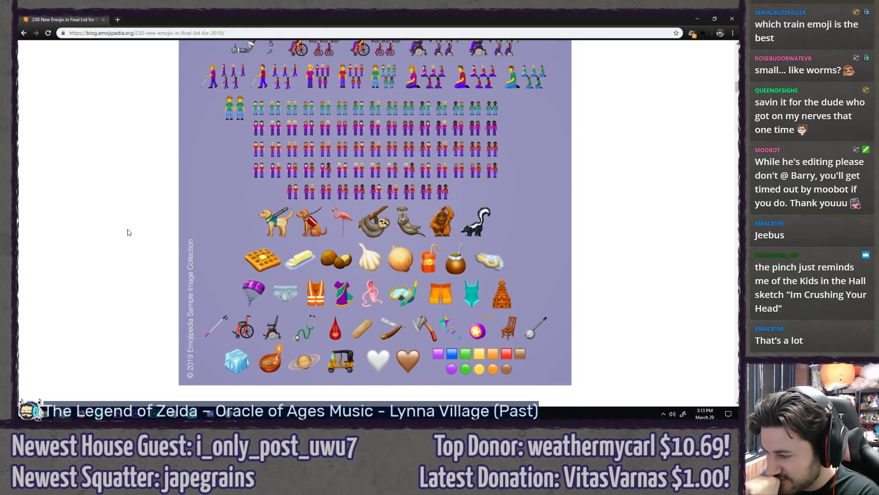
{"action": "scroll", "coordinate": [128, 232], "scroll_direction": "down", "scroll_amount": 1}
{"action": "scroll", "coordinate": [128, 232], "scroll_direction": "up", "scroll_amount": 1}
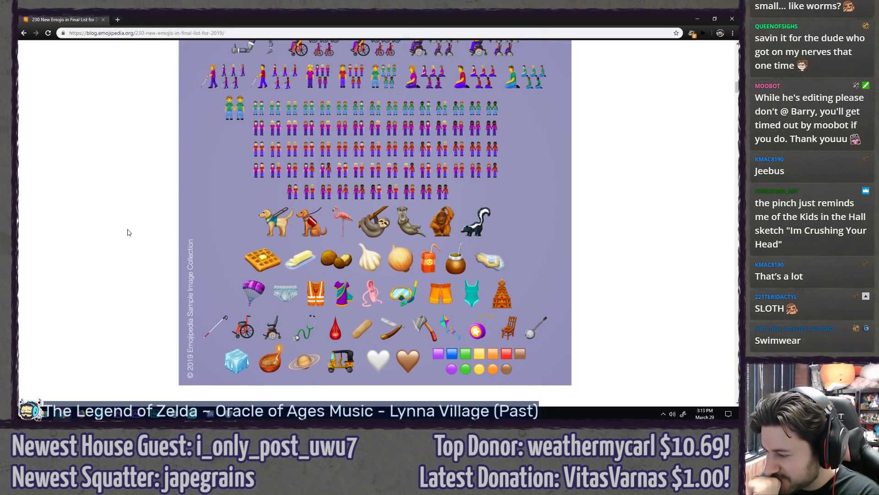
{"action": "scroll", "coordinate": [128, 232], "scroll_direction": "down", "scroll_amount": 1}
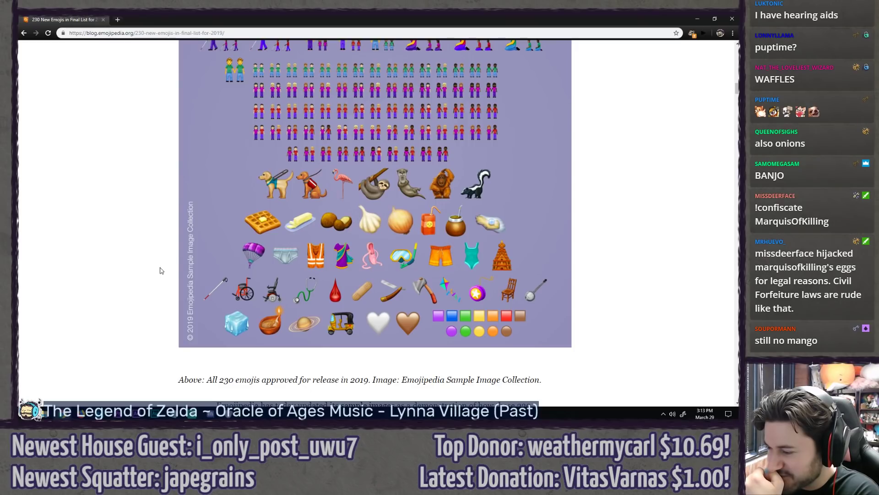
{"action": "scroll", "coordinate": [139, 269], "scroll_direction": "down", "scroll_amount": 4}
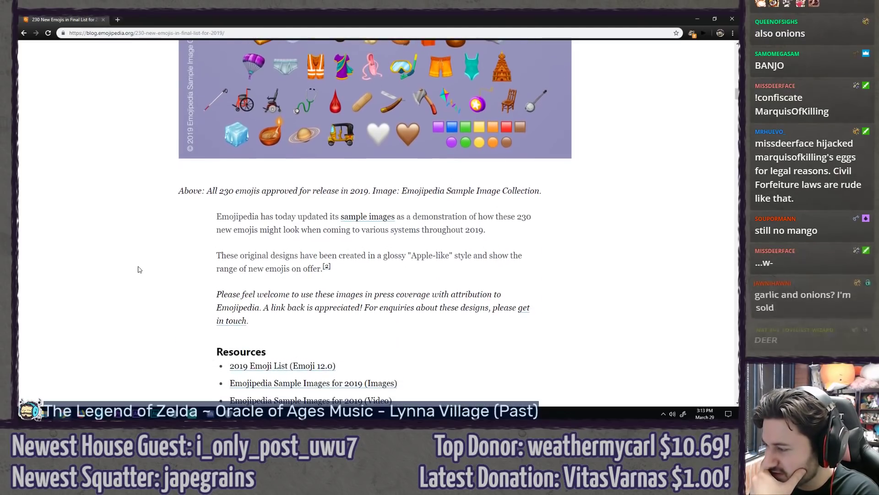
{"action": "scroll", "coordinate": [138, 269], "scroll_direction": "up", "scroll_amount": 7}
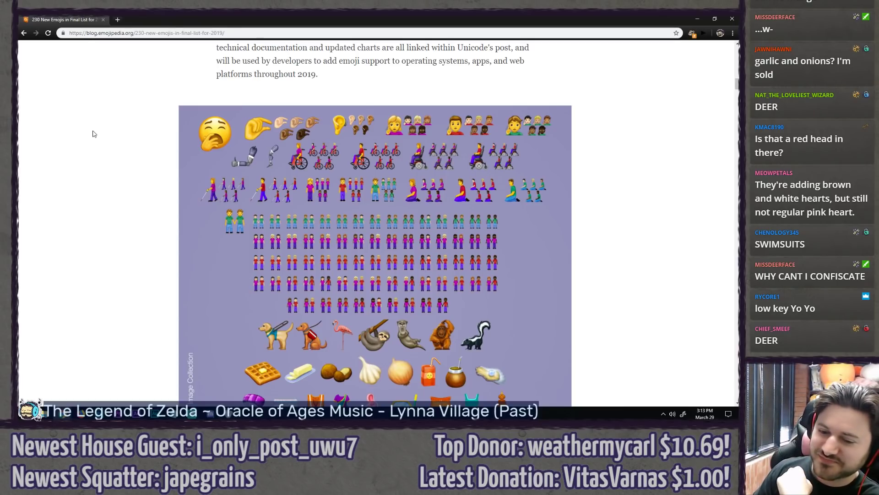
{"action": "key", "text": "alt+Tab"}
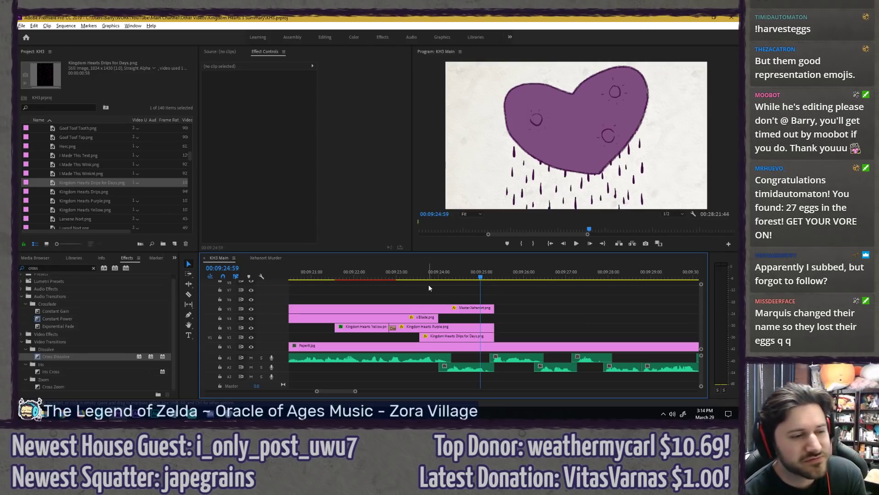
Step: Save the project, replay the heart scene, and load the Drips for Days clip's Motion settings
{"action": "key", "text": "ctrl+s"}
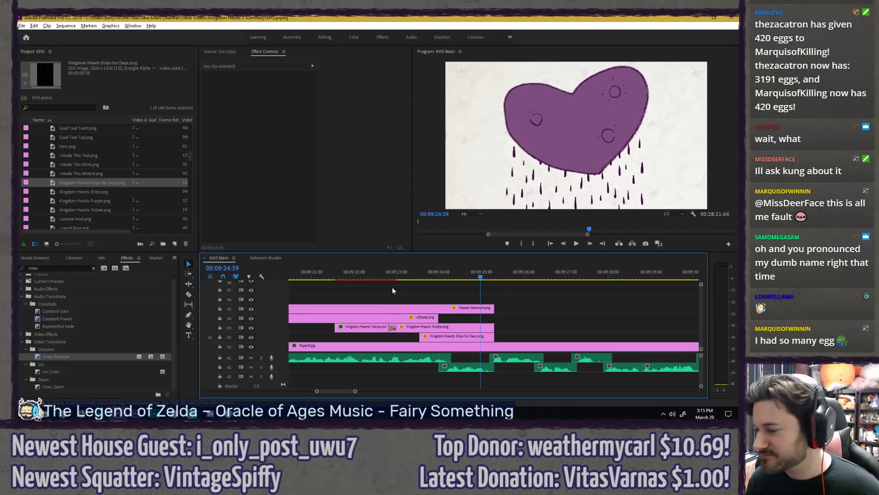
{"action": "left_click", "coordinate": [356, 276]}
{"action": "key", "text": "space"}
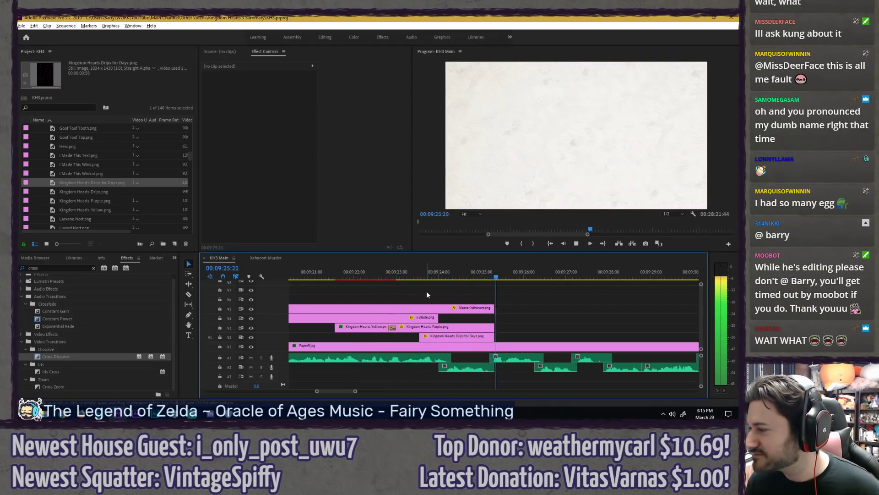
{"action": "key", "text": "space"}
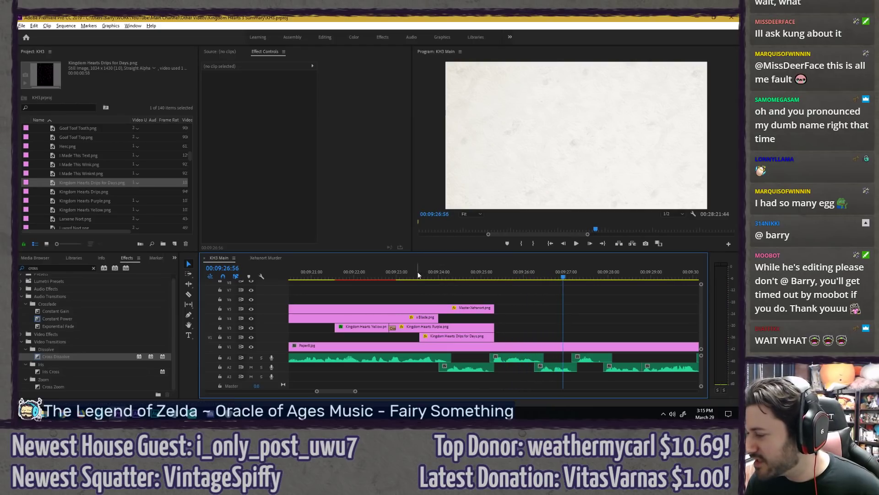
{"action": "left_click", "coordinate": [422, 273]}
{"action": "left_click", "coordinate": [444, 339]}
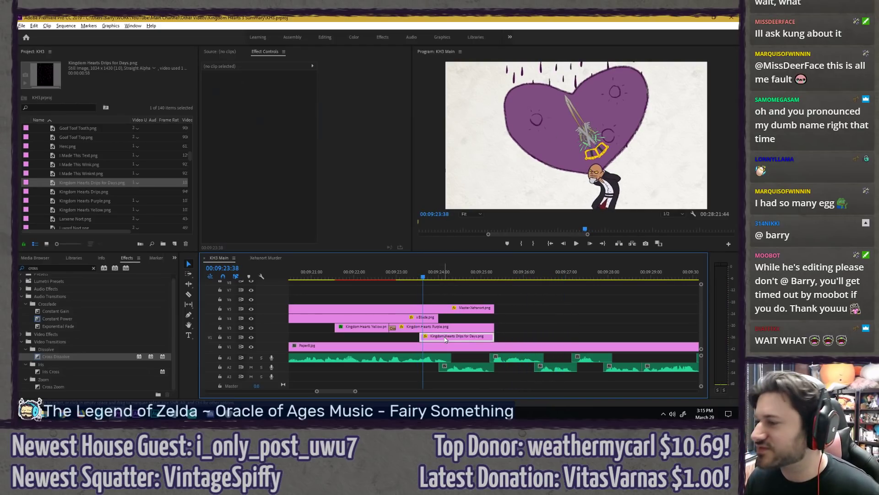
{"action": "left_click", "coordinate": [353, 167]}
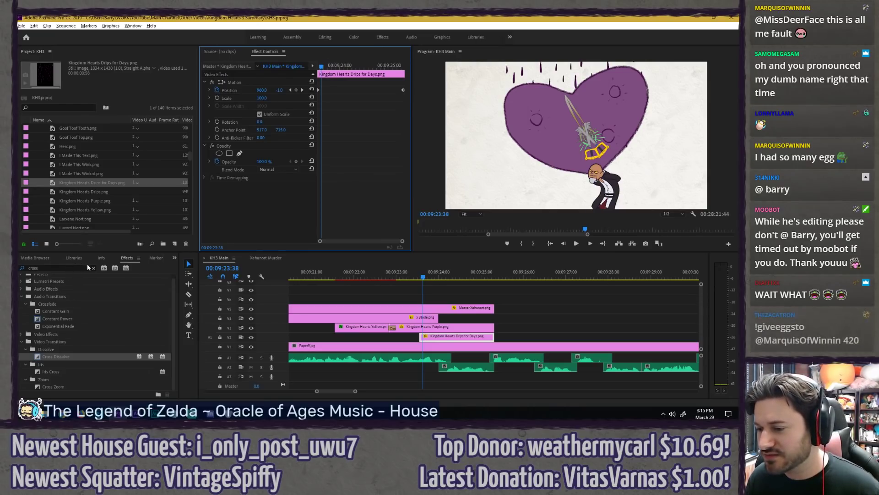
Step: Apply the Crop effect to the drips clip and crop away the drips below the heart
{"action": "left_click", "coordinate": [68, 268]}
{"action": "key", "text": "BackSpace"}
{"action": "key", "text": "BackSpace"}
{"action": "type", "text": "p"}
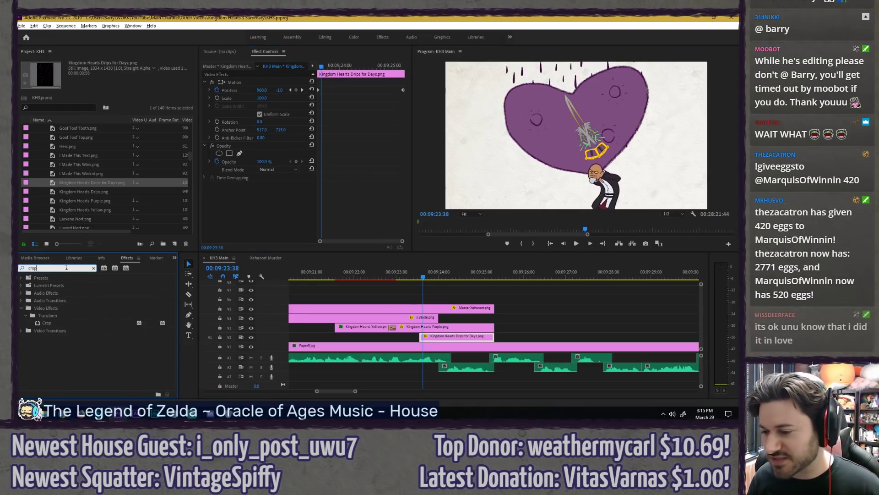
{"action": "left_click_drag", "start_coordinate": [43, 324], "coordinate": [348, 197]}
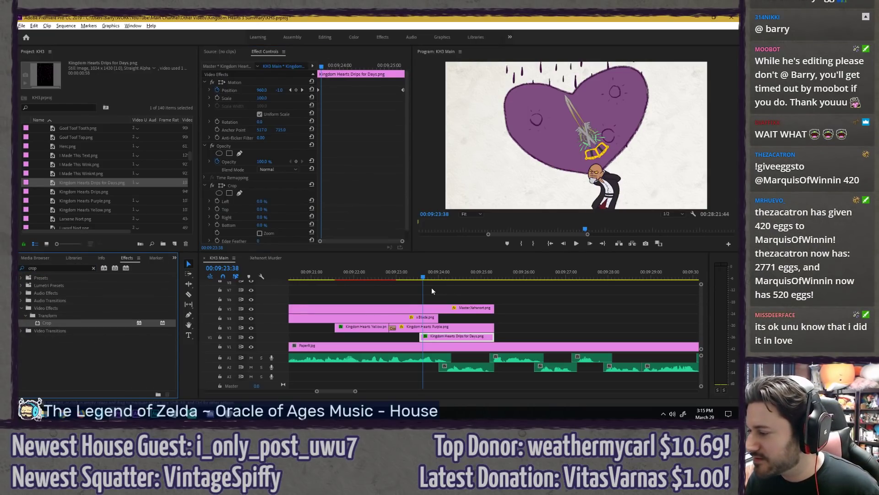
{"action": "left_click", "coordinate": [426, 277]}
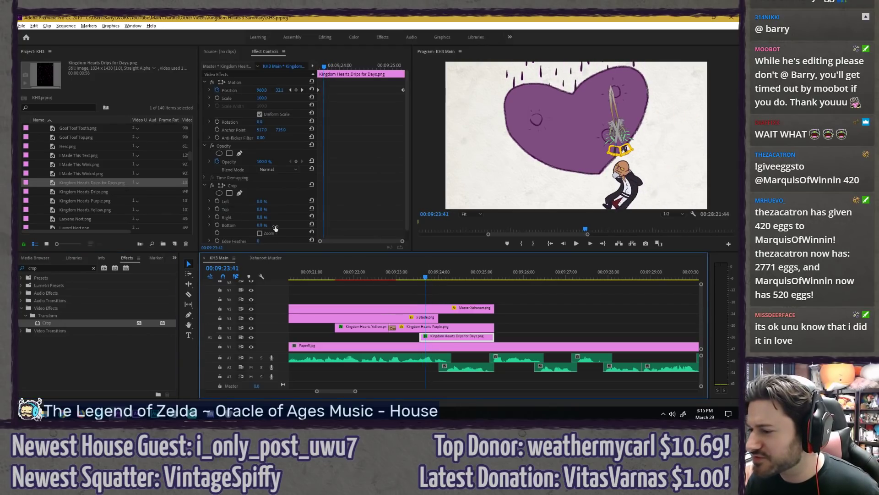
{"action": "left_click", "coordinate": [249, 185]}
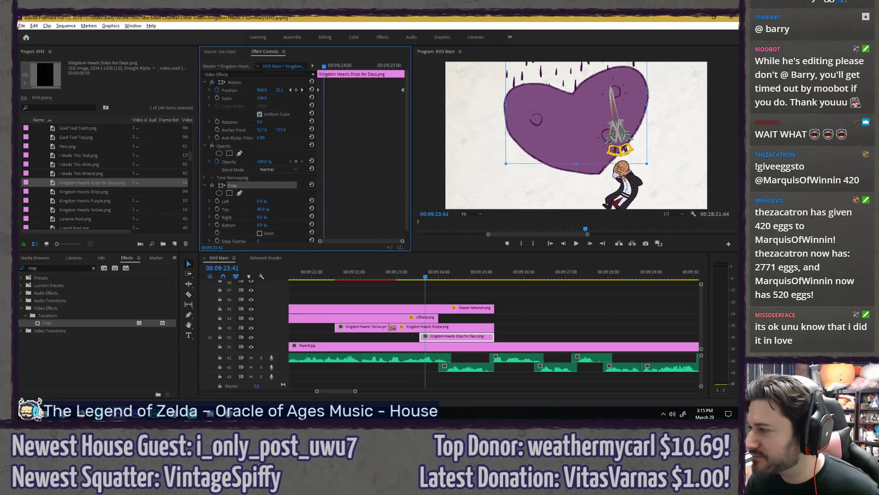
{"action": "mouse_move", "coordinate": [263, 209]}
{"action": "left_mouse_down"}
{"action": "mouse_move", "coordinate": [274, 208]}
{"action": "mouse_move", "coordinate": [267, 209]}
{"action": "left_mouse_up"}
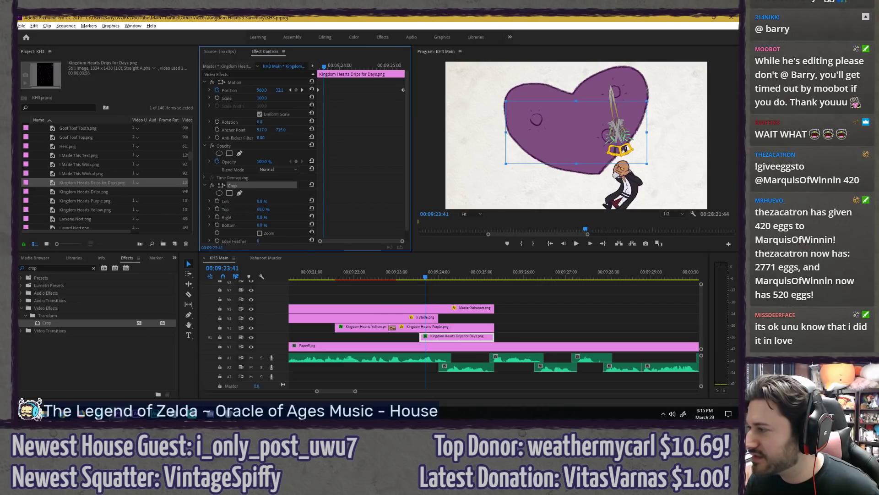
Step: Keyframe Crop Top from the clip's first frame down to 0% once the heart has fallen
{"action": "left_click", "coordinate": [334, 97]}
{"action": "key", "text": "Up"}
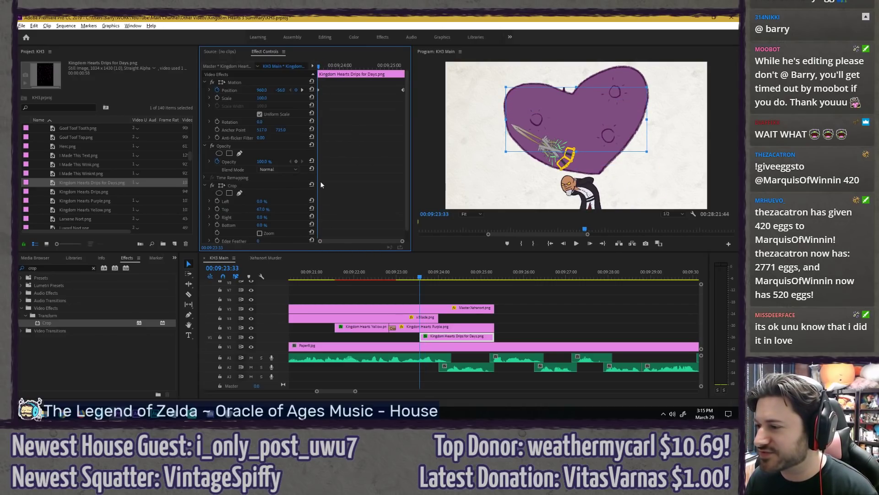
{"action": "left_click", "coordinate": [218, 207]}
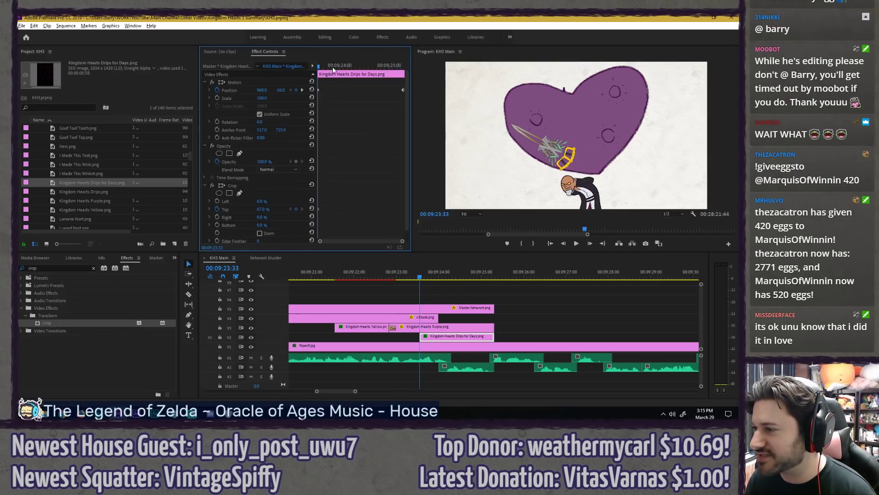
{"action": "left_click_drag", "start_coordinate": [340, 67], "coordinate": [403, 66]}
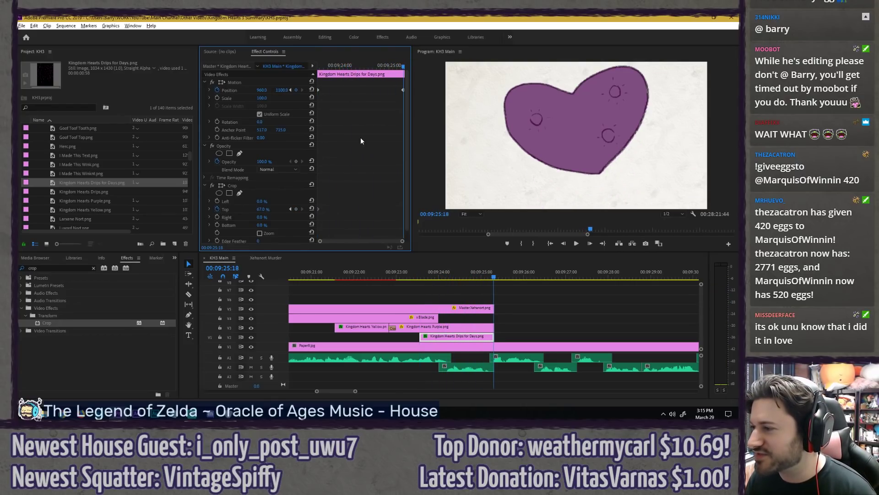
{"action": "left_click", "coordinate": [250, 182]}
{"action": "left_click_drag", "start_coordinate": [259, 209], "coordinate": [228, 209]}
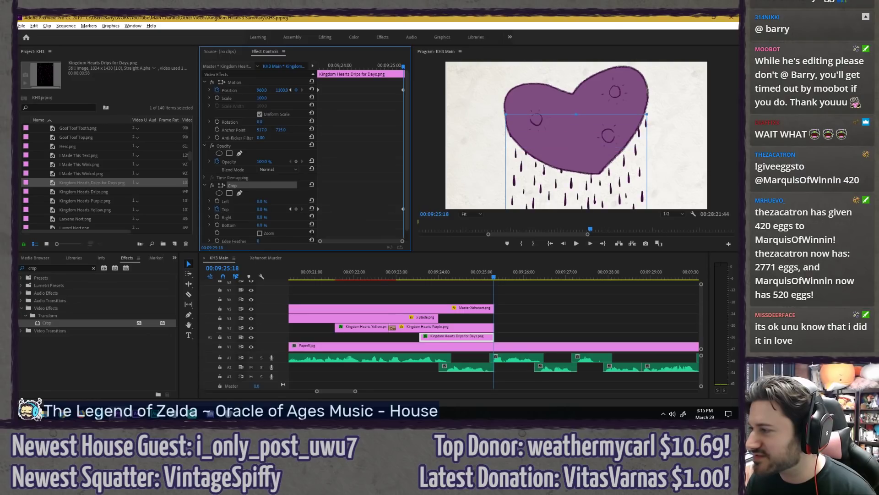
Step: Increase the starting crop to hide more drips and preview the animation full-size
{"action": "left_click", "coordinate": [343, 182]}
{"action": "left_click_drag", "start_coordinate": [403, 67], "coordinate": [314, 80]}
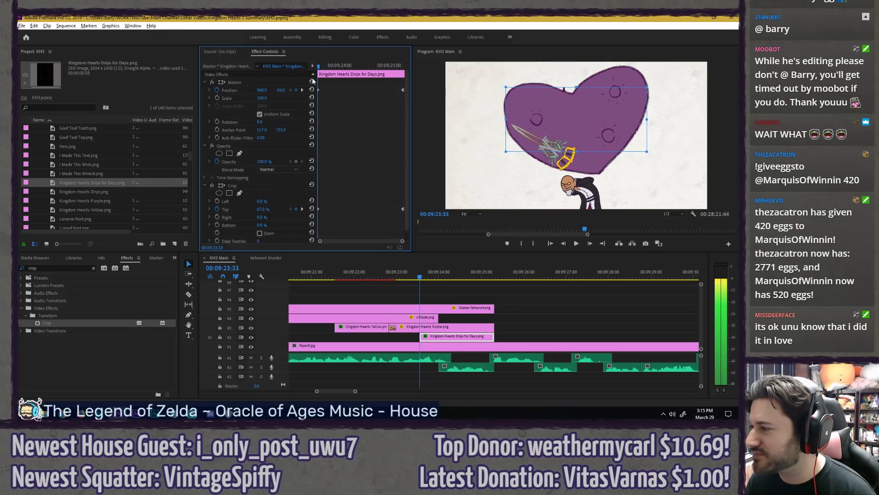
{"action": "left_click_drag", "start_coordinate": [263, 210], "coordinate": [300, 210]}
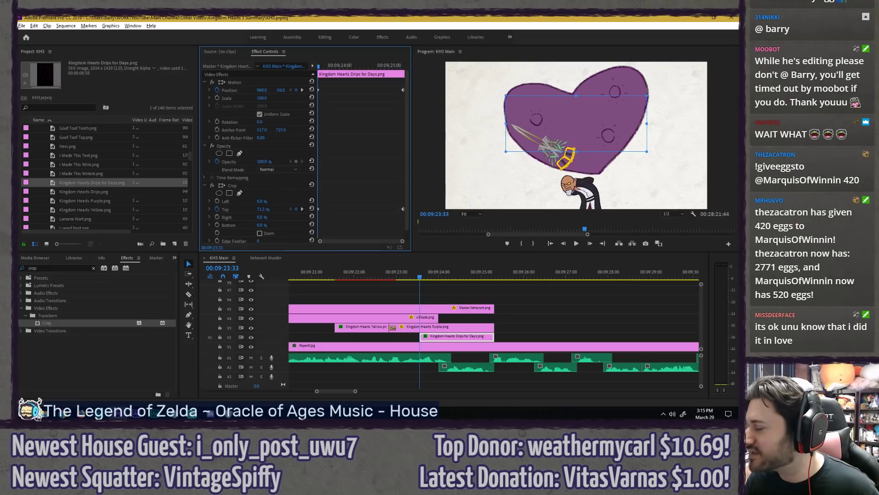
{"action": "key", "text": "space"}
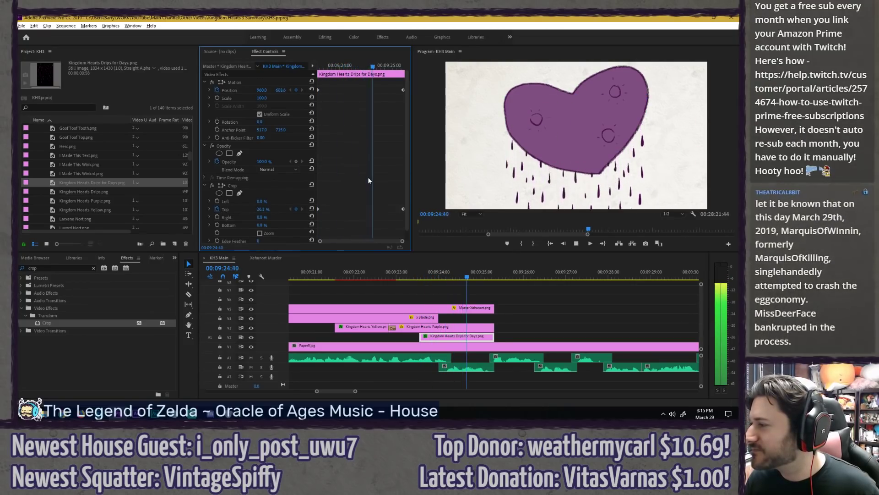
{"action": "key", "text": "space"}
{"action": "left_click", "coordinate": [411, 277]}
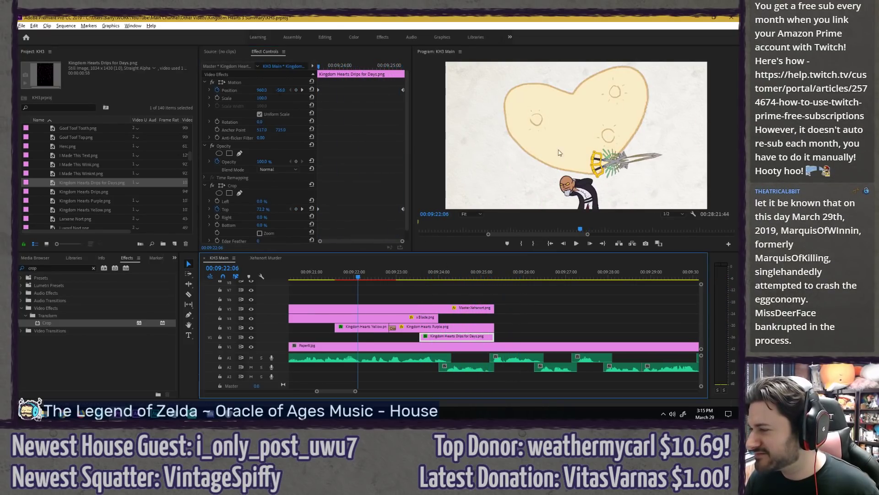
{"action": "key", "text": "grave"}
{"action": "key", "text": "space"}
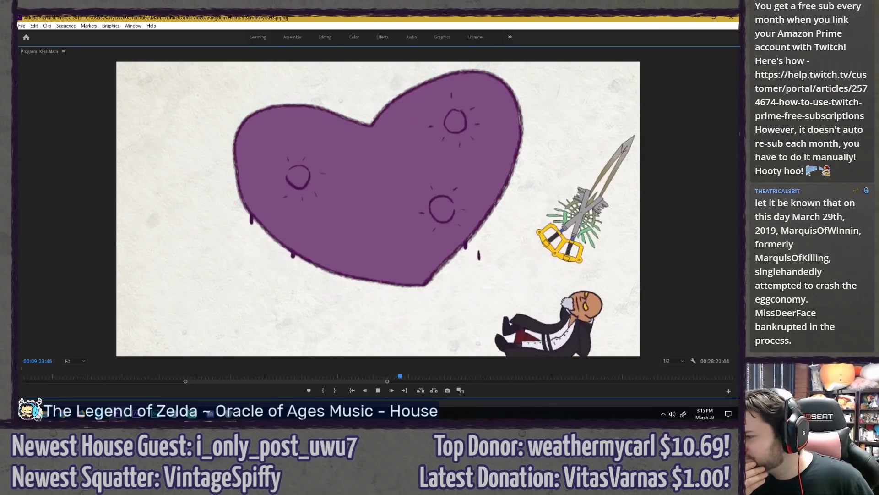
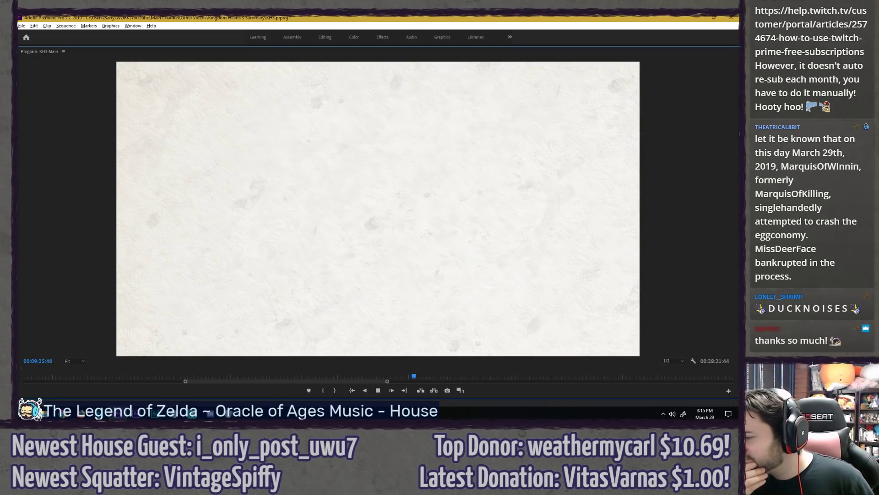
Step: Un-maximize the Program Monitor so the Project, Effect Controls and Timeline panels show again
{"action": "key", "text": "grave"}
{"action": "scroll", "coordinate": [433, 285], "scroll_direction": "down", "scroll_amount": 3}
{"action": "scroll", "coordinate": [435, 294], "scroll_direction": "up", "scroll_amount": 2}
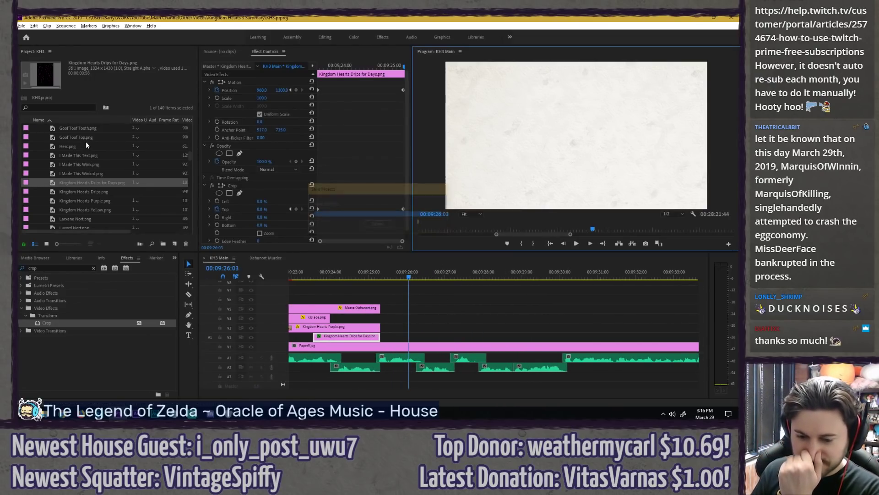
Step: Preview the Donald Screm images (Eyes, Hair, Head, Open, Spit) in the Project panel
{"action": "left_click", "coordinate": [63, 107]}
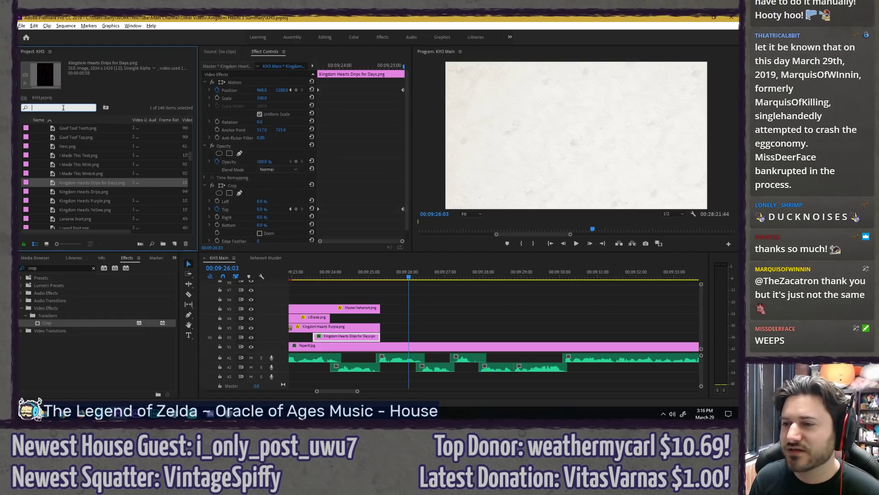
{"action": "scroll", "coordinate": [70, 165], "scroll_direction": "up", "scroll_amount": 5}
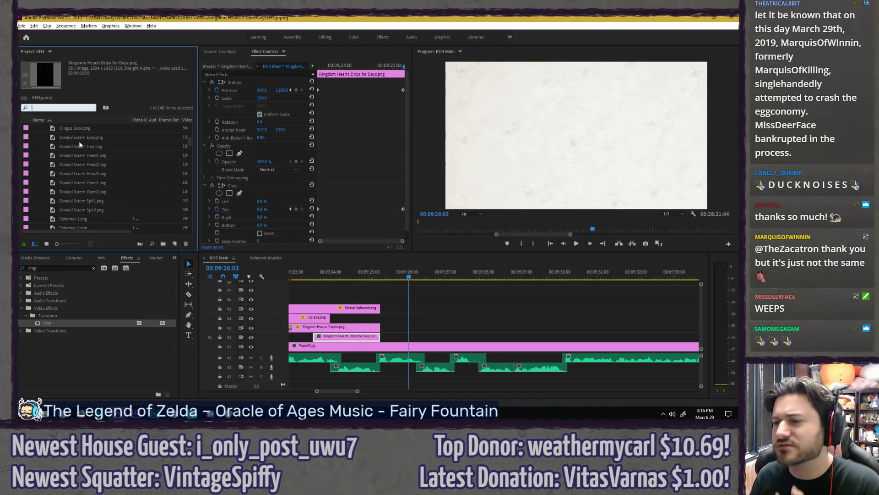
{"action": "left_click", "coordinate": [78, 139]}
{"action": "left_click", "coordinate": [79, 147]}
{"action": "left_click", "coordinate": [79, 156]}
{"action": "left_click", "coordinate": [79, 164]}
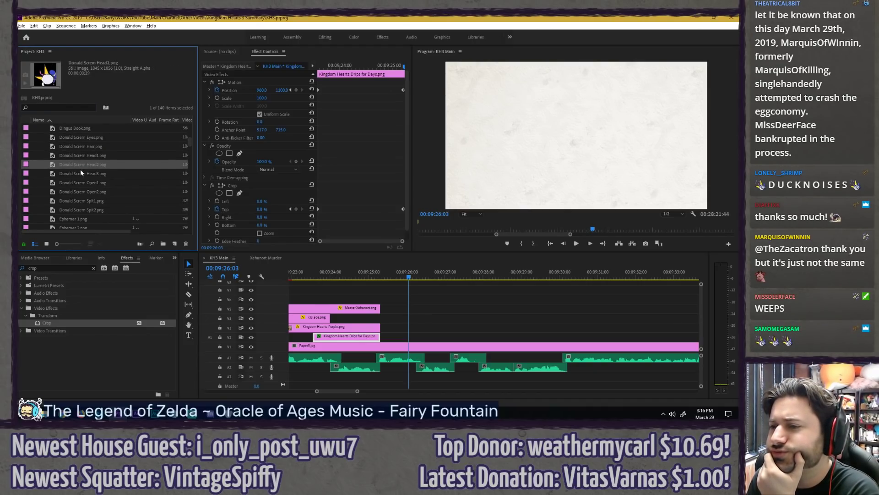
{"action": "left_click", "coordinate": [81, 182]}
{"action": "left_click", "coordinate": [80, 191]}
{"action": "left_click", "coordinate": [80, 200]}
{"action": "left_click", "coordinate": [80, 210]}
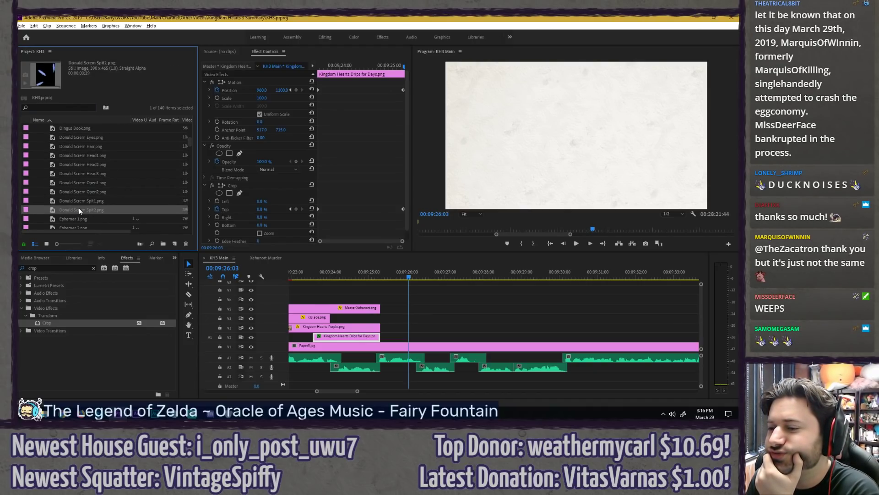
{"action": "left_click", "coordinate": [78, 199]}
{"action": "left_click", "coordinate": [75, 136]}
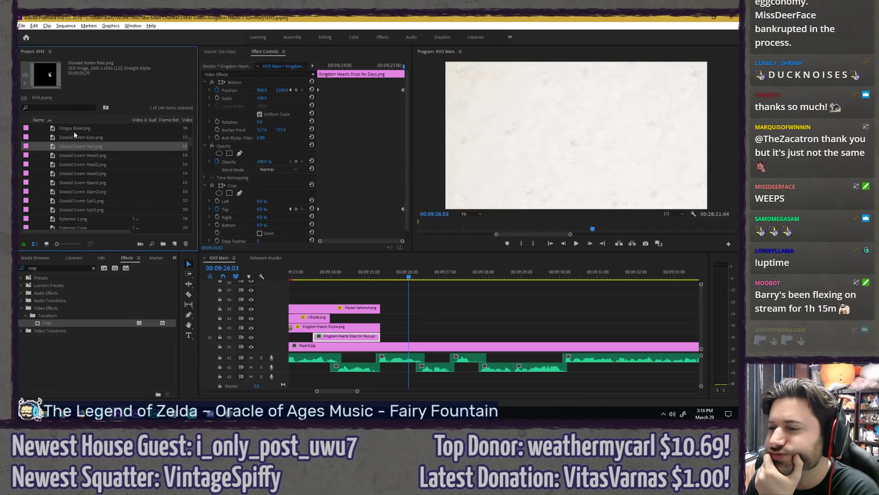
{"action": "left_click", "coordinate": [73, 130]}
{"action": "left_click", "coordinate": [75, 208]}
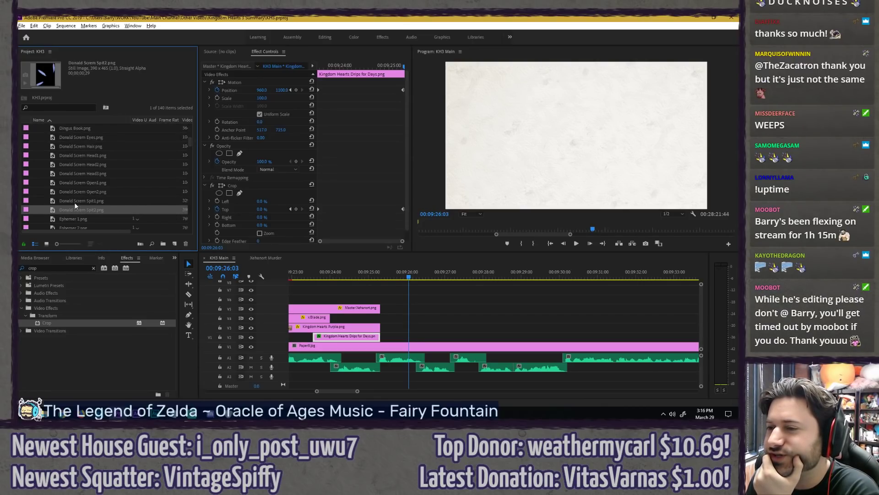
{"action": "key", "text": "Up"}
{"action": "key", "text": "Up"}
{"action": "key", "text": "Up"}
{"action": "key", "text": "Up"}
{"action": "key", "text": "Up"}
{"action": "key", "text": "Up"}
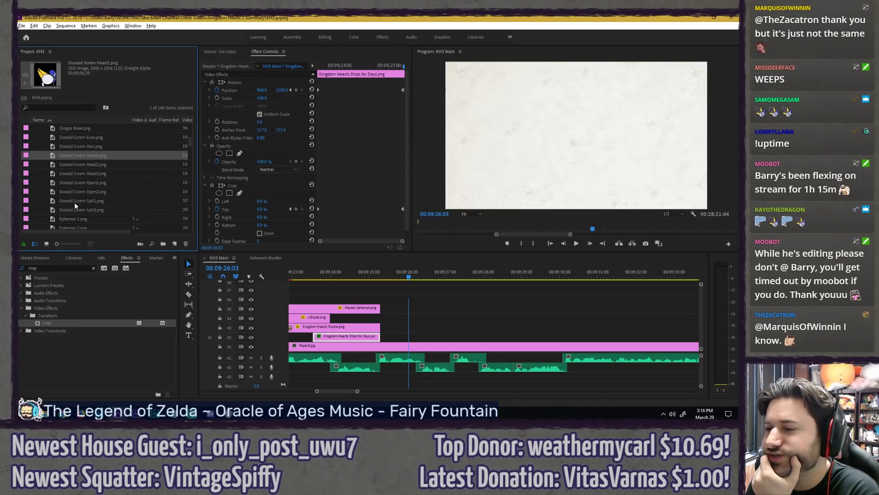
Step: Stack Head1 on V2, Eyes on V3 and Hair on V4 after the Drips clip
{"action": "left_click_drag", "start_coordinate": [66, 156], "coordinate": [384, 337]}
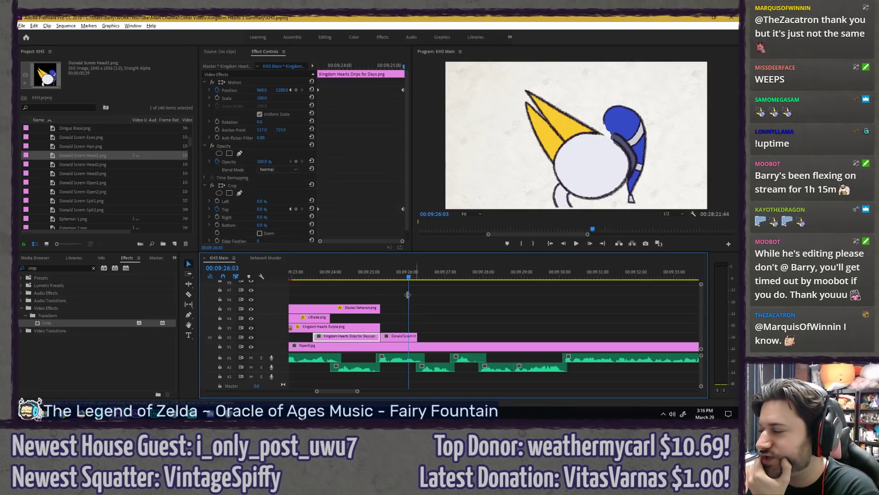
{"action": "left_click", "coordinate": [80, 146]}
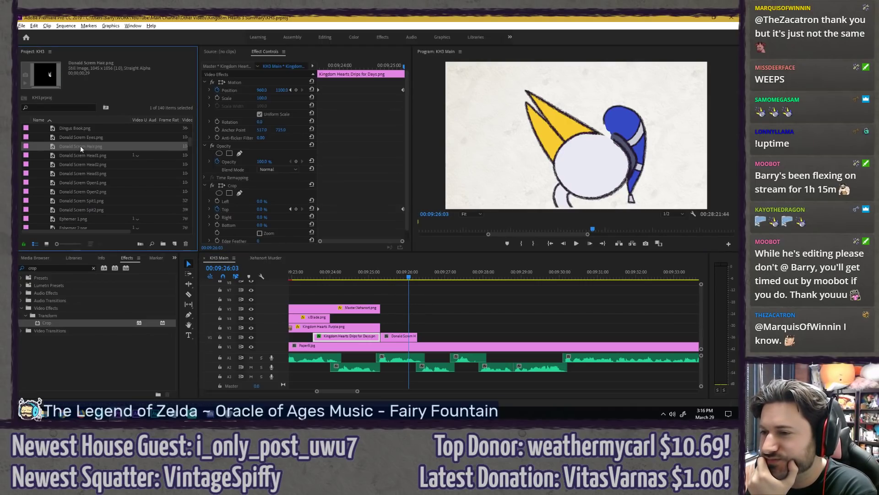
{"action": "left_click_drag", "start_coordinate": [405, 280], "coordinate": [395, 327]}
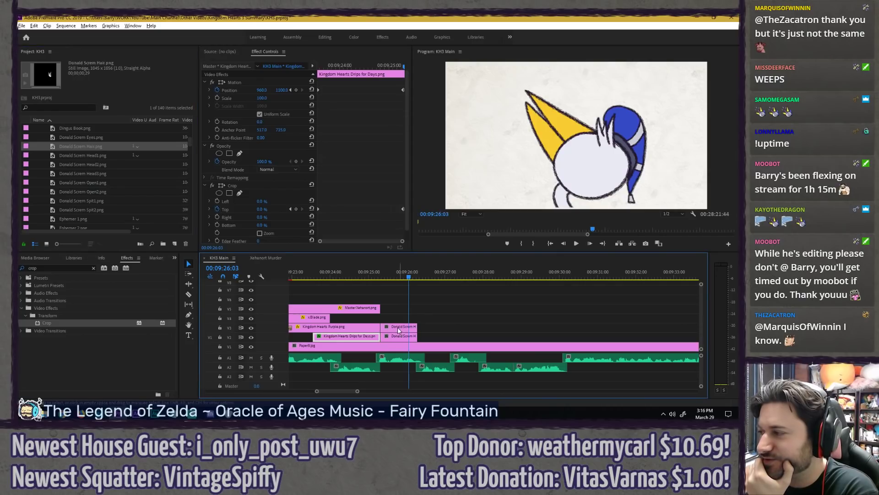
{"action": "left_click_drag", "start_coordinate": [82, 138], "coordinate": [405, 318]}
{"action": "left_click_drag", "start_coordinate": [458, 325], "coordinate": [404, 326]}
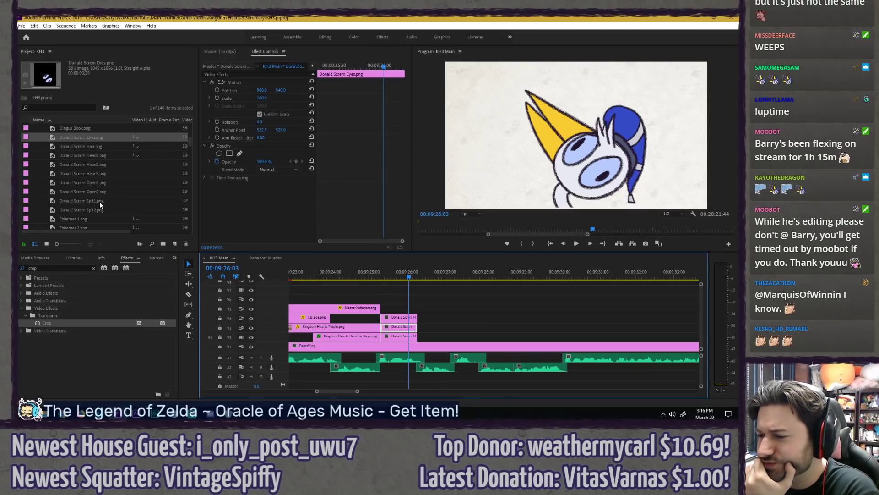
Step: Play back the new Donald section and return the playhead to 00:09:25:24
{"action": "left_click", "coordinate": [394, 287]}
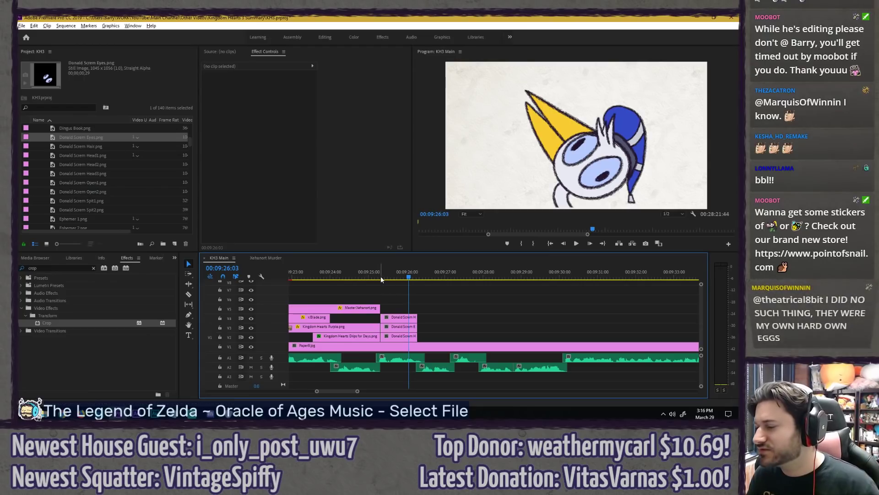
{"action": "left_click", "coordinate": [381, 279]}
{"action": "key", "text": "space"}
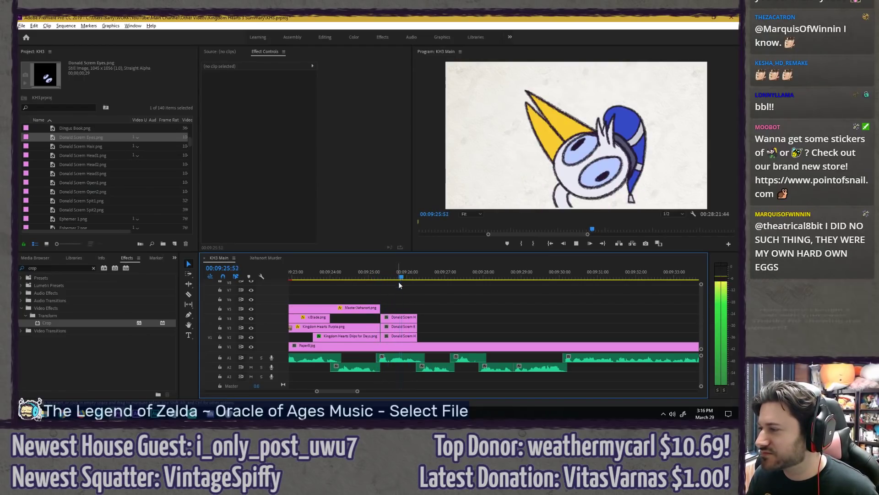
{"action": "left_click_drag", "start_coordinate": [381, 278], "coordinate": [384, 276]}
{"action": "scroll", "coordinate": [400, 296], "scroll_direction": "up", "scroll_amount": 2}
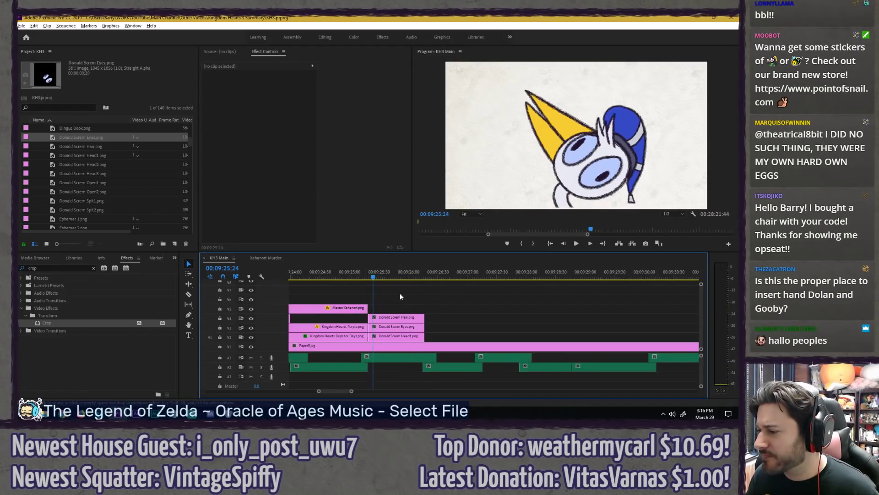
{"action": "scroll", "coordinate": [400, 297], "scroll_direction": "up", "scroll_amount": 1}
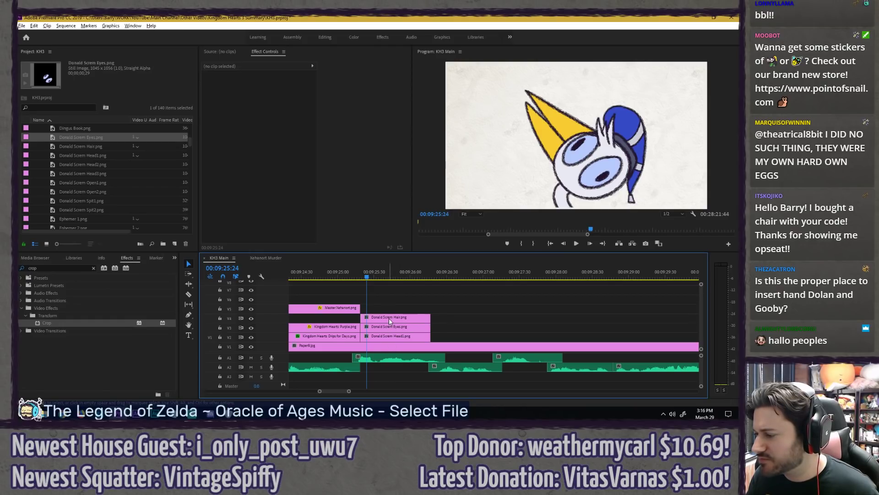
Step: Set the Head1 clip's Position Y to 550 and check the frame full-size
{"action": "left_click", "coordinate": [389, 336]}
{"action": "left_click", "coordinate": [284, 90]}
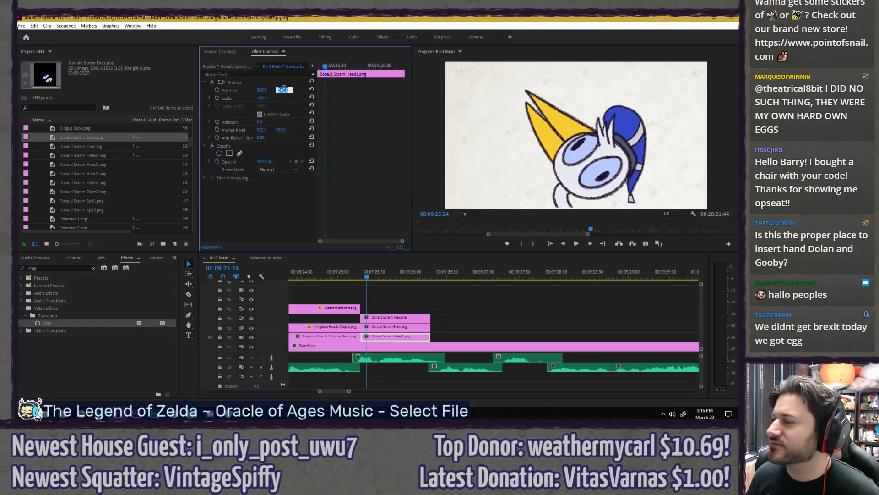
{"action": "type", "text": "550"}
{"action": "key", "text": "Return"}
{"action": "left_click", "coordinate": [284, 88]}
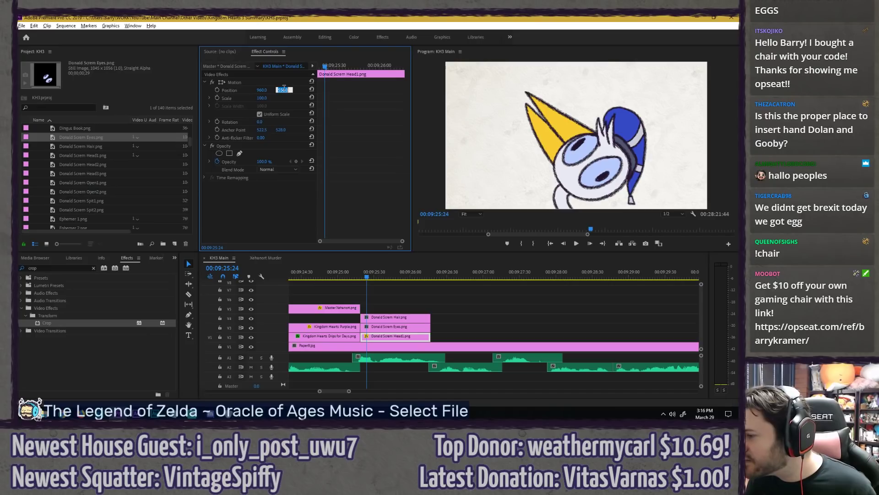
{"action": "key", "text": "grave"}
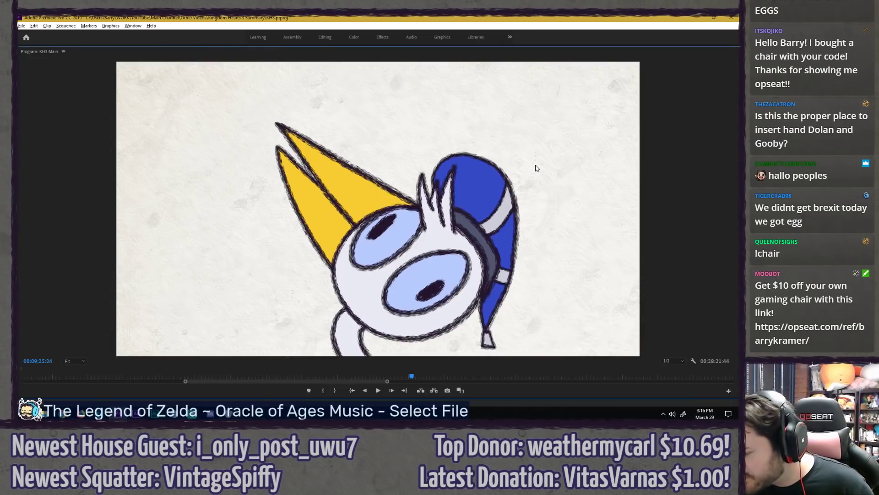
{"action": "key", "text": "Left"}
{"action": "key", "text": "Right"}
{"action": "key", "text": "grave"}
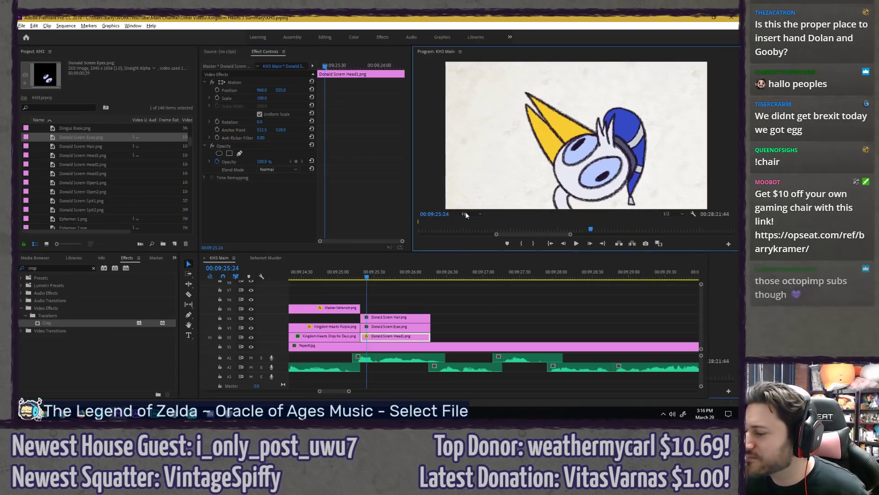
{"action": "left_click", "coordinate": [260, 85]}
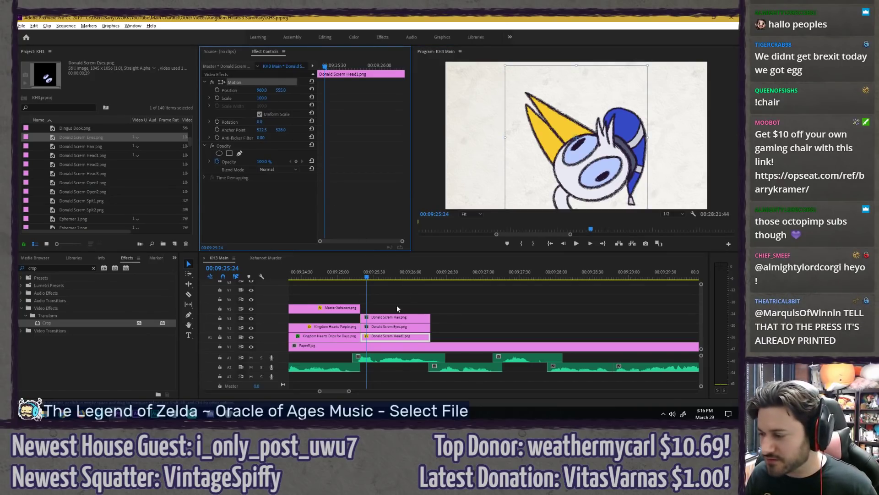
Step: Inspect the Eyes and Hair clips' settings in Effect Controls
{"action": "left_click", "coordinate": [387, 327]}
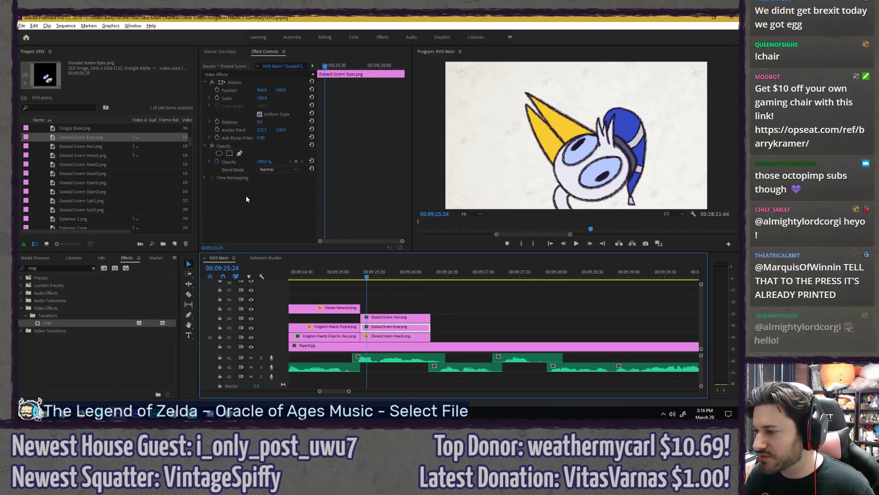
{"action": "left_click", "coordinate": [401, 317]}
{"action": "left_click", "coordinate": [393, 292]}
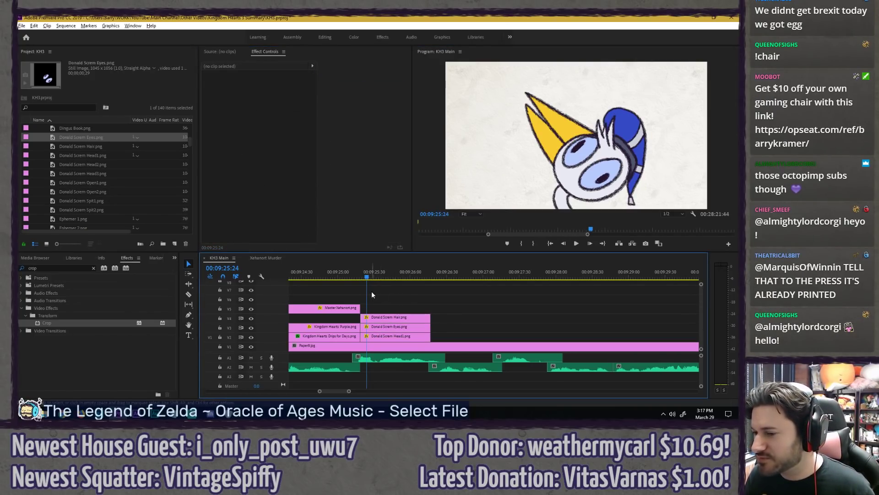
{"action": "scroll", "coordinate": [372, 291], "scroll_direction": "down", "scroll_amount": 2}
{"action": "scroll", "coordinate": [383, 293], "scroll_direction": "up", "scroll_amount": 1}
{"action": "scroll", "coordinate": [382, 296], "scroll_direction": "up", "scroll_amount": 1}
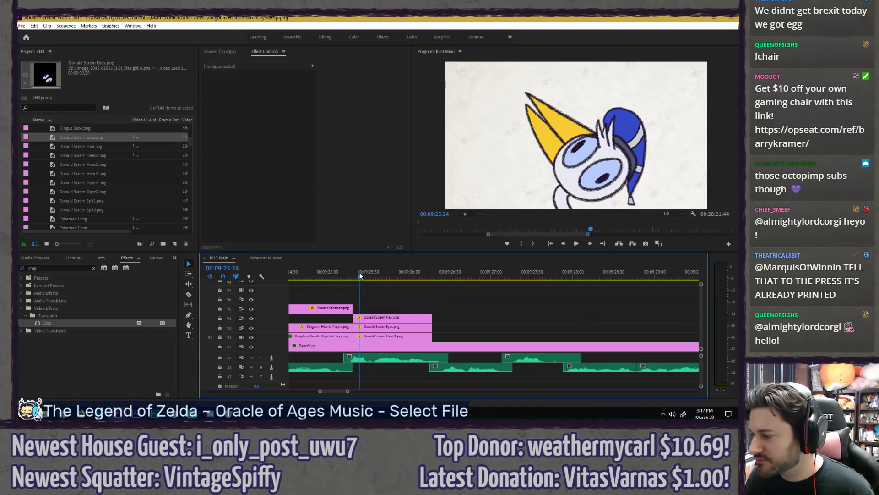
Step: Razor the Hair, Eyes and Head1 clips at 00:09:25:21 and 00:09:25:36
{"action": "left_click_drag", "start_coordinate": [360, 276], "coordinate": [365, 276]}
{"action": "key", "text": "c"}
{"action": "left_click", "coordinate": [366, 317]}
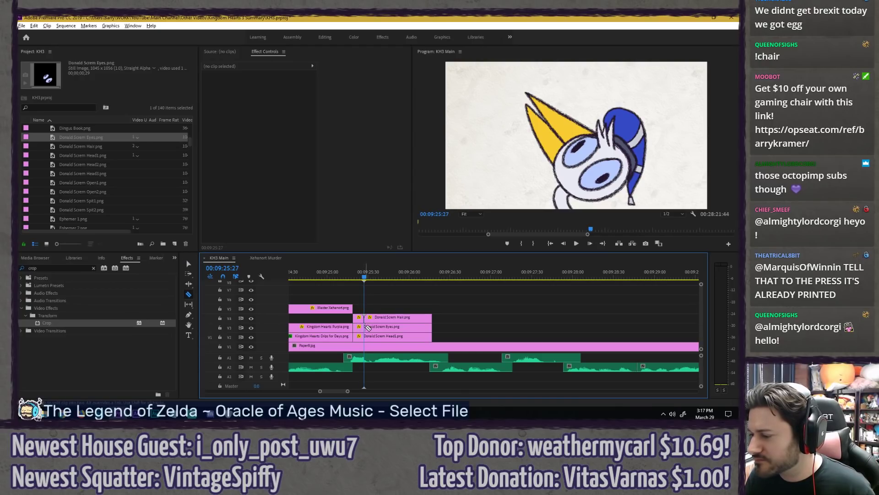
{"action": "left_click", "coordinate": [367, 326]}
{"action": "left_click", "coordinate": [366, 336]}
{"action": "key", "text": "v"}
{"action": "left_click_drag", "start_coordinate": [367, 274], "coordinate": [376, 277]}
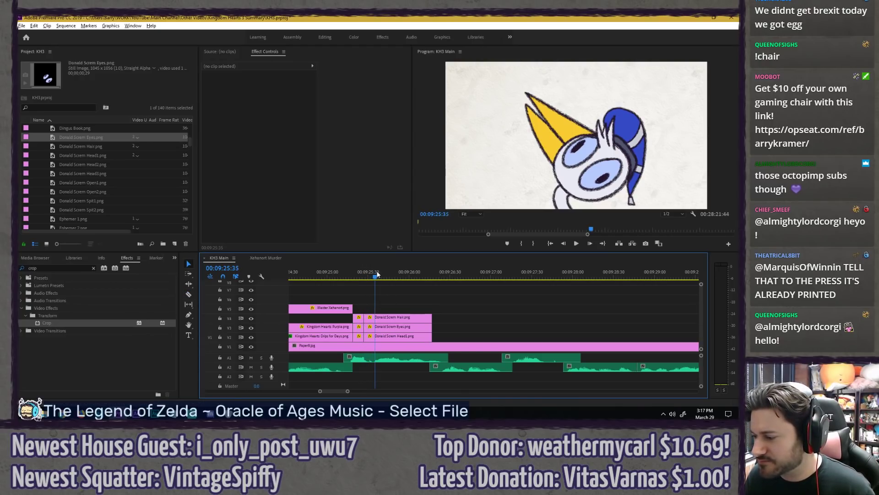
{"action": "key", "text": "c"}
{"action": "left_click", "coordinate": [376, 317]}
{"action": "left_click", "coordinate": [377, 327]}
{"action": "left_click", "coordinate": [377, 335]}
{"action": "left_click", "coordinate": [377, 335]}
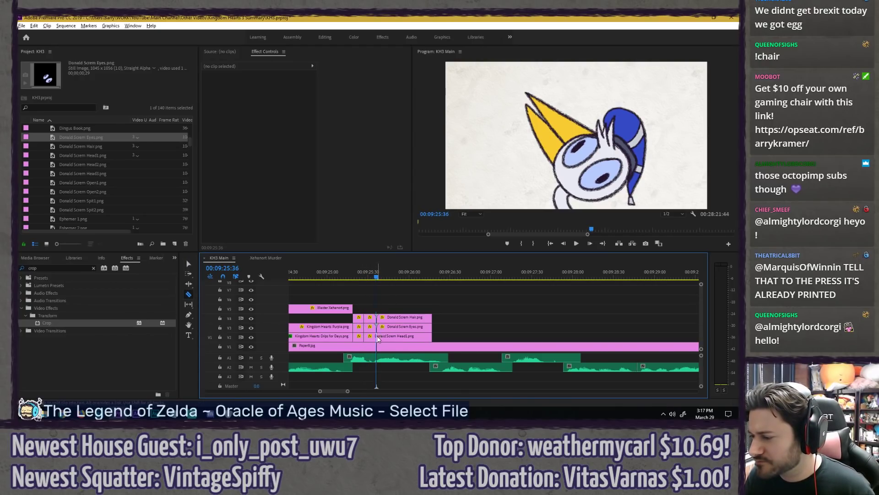
{"action": "key", "text": "v"}
Step: Remove the leftover tails of the three Donald clips
{"action": "left_click_drag", "start_coordinate": [423, 328], "coordinate": [389, 326]}
{"action": "key", "text": "="}
{"action": "key", "text": "="}
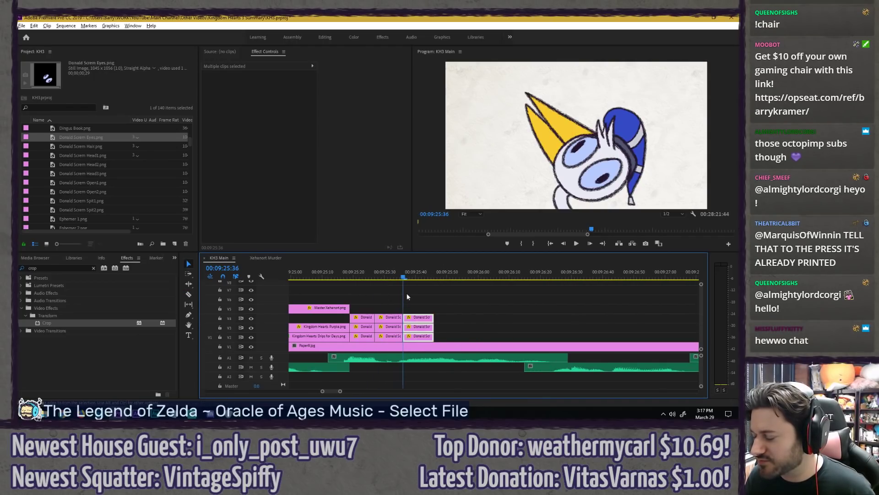
{"action": "left_click", "coordinate": [434, 297]}
{"action": "left_click", "coordinate": [385, 273]}
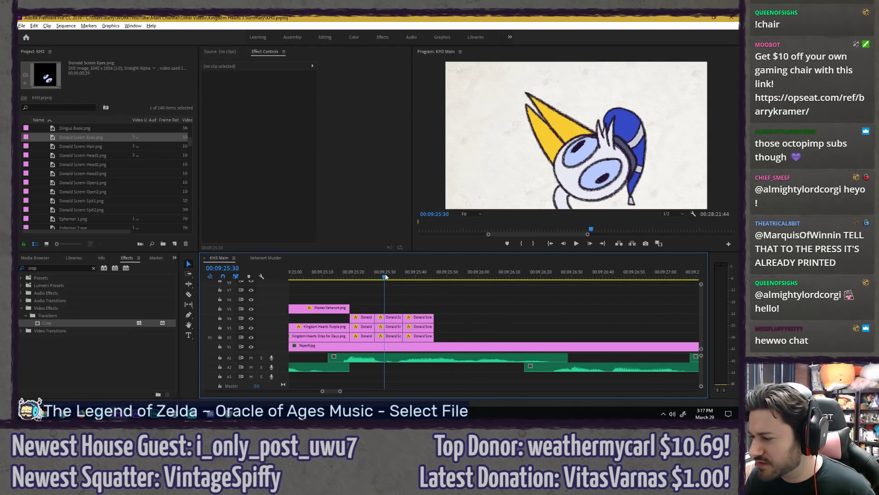
Step: Replace the middle V2 head clip with Head2 and the third with Head3
{"action": "left_click", "coordinate": [84, 184]}
{"action": "scroll", "coordinate": [377, 336], "scroll_direction": "up", "scroll_amount": 3}
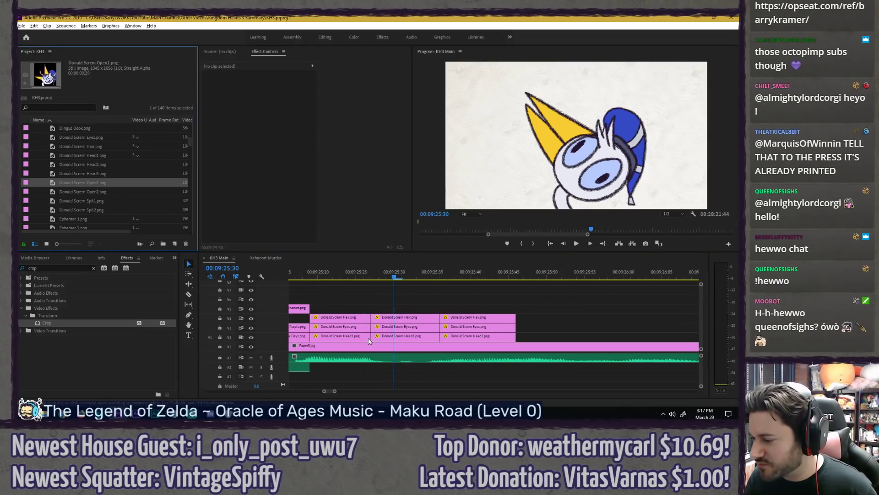
{"action": "left_click", "coordinate": [95, 164]}
{"action": "left_click", "coordinate": [401, 338]}
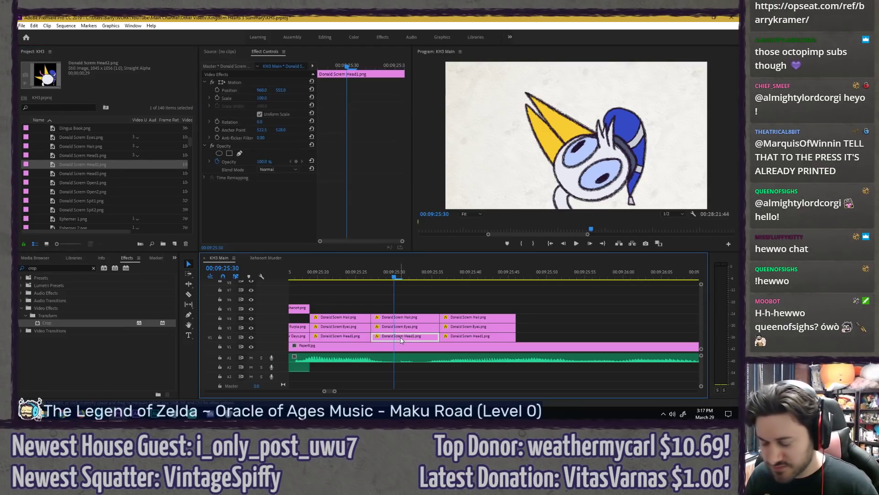
{"action": "key", "text": "alt+r"}
{"action": "left_click", "coordinate": [458, 273]}
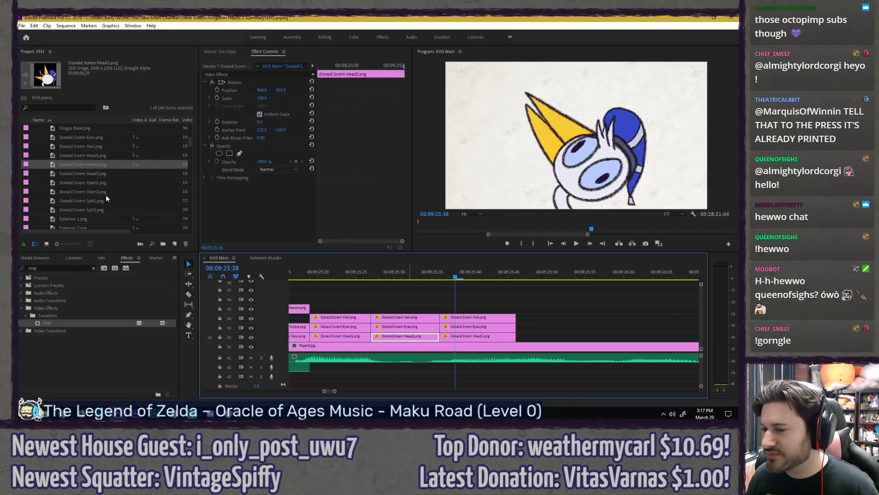
{"action": "left_click", "coordinate": [75, 173]}
{"action": "left_click", "coordinate": [467, 338]}
{"action": "key", "text": "alt+r"}
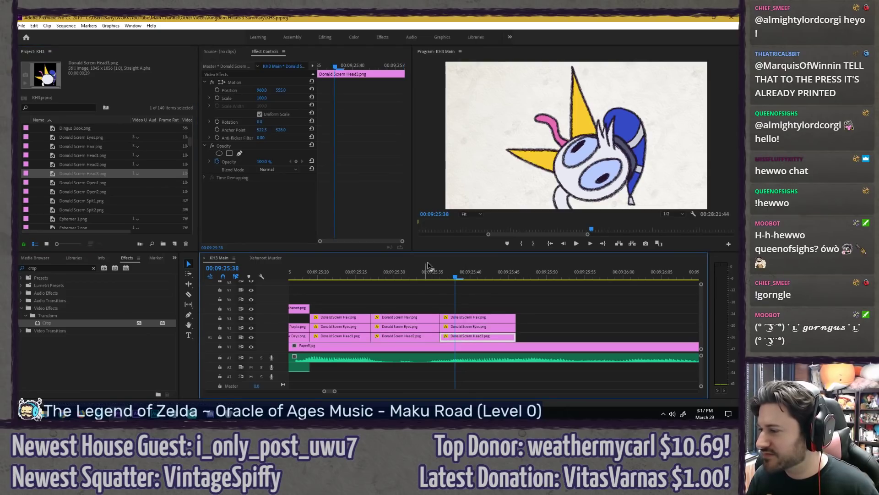
Step: Scrub through the scream loop to preview the swapped head frames
{"action": "left_click", "coordinate": [430, 275]}
{"action": "mouse_move", "coordinate": [428, 277]}
{"action": "left_mouse_down"}
{"action": "mouse_move", "coordinate": [447, 277]}
{"action": "mouse_move", "coordinate": [369, 277]}
{"action": "mouse_move", "coordinate": [426, 278]}
{"action": "left_mouse_up"}
{"action": "left_click", "coordinate": [340, 271]}
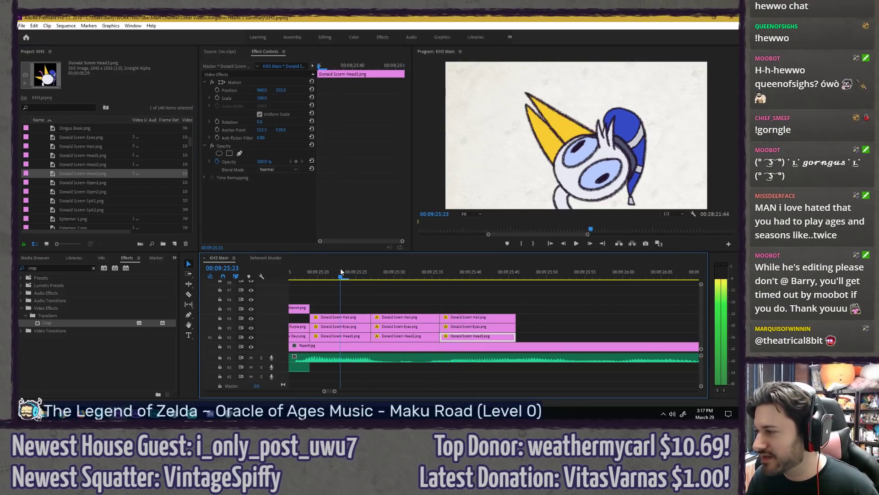
{"action": "mouse_move", "coordinate": [341, 271]}
{"action": "left_mouse_down"}
{"action": "mouse_move", "coordinate": [381, 272]}
{"action": "mouse_move", "coordinate": [347, 275]}
{"action": "left_mouse_up"}
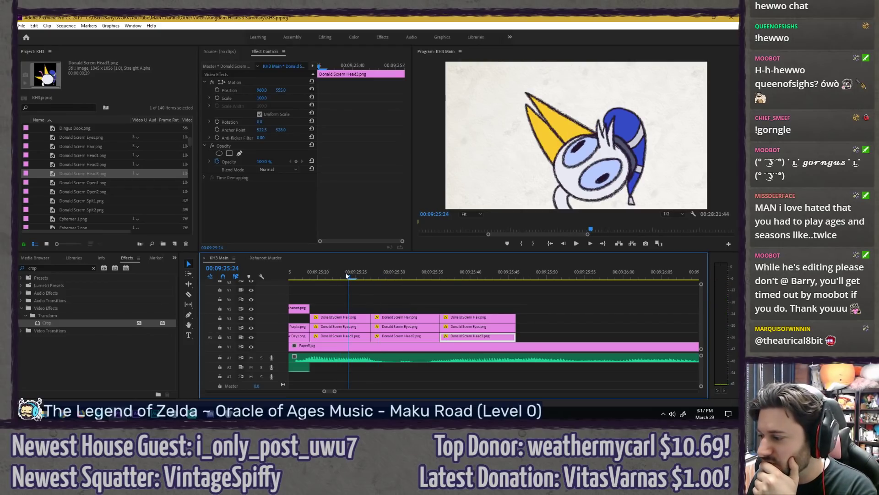
{"action": "key", "text": "Right"}
{"action": "key", "text": "Right"}
{"action": "key", "text": "Right"}
{"action": "key", "text": "Right"}
{"action": "key", "text": "Right"}
{"action": "key", "text": "Right"}
Step: Place Spit1 on V5 at 09:25:30 and trim it where the head clip ends
{"action": "left_click_drag", "start_coordinate": [79, 203], "coordinate": [381, 310]}
{"action": "key", "text": "minus"}
{"action": "key", "text": "minus"}
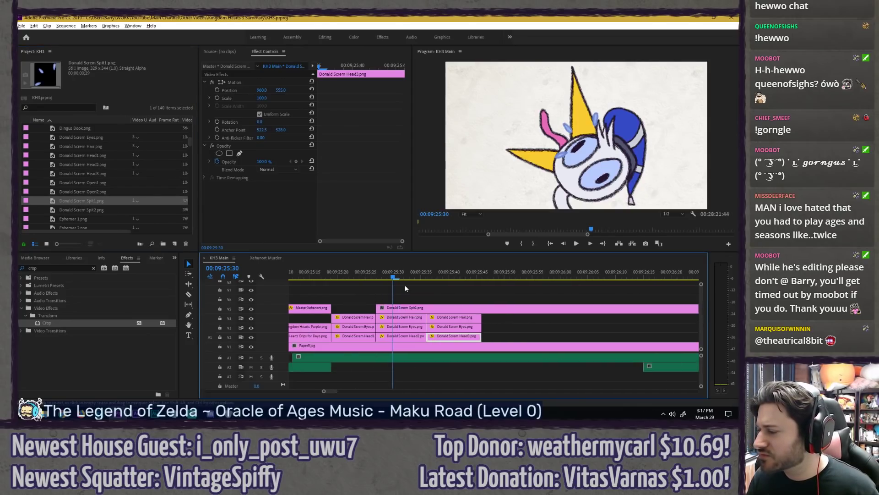
{"action": "key", "text": "c"}
{"action": "left_click", "coordinate": [424, 308]}
{"action": "key", "text": "v"}
{"action": "left_click", "coordinate": [424, 307]}
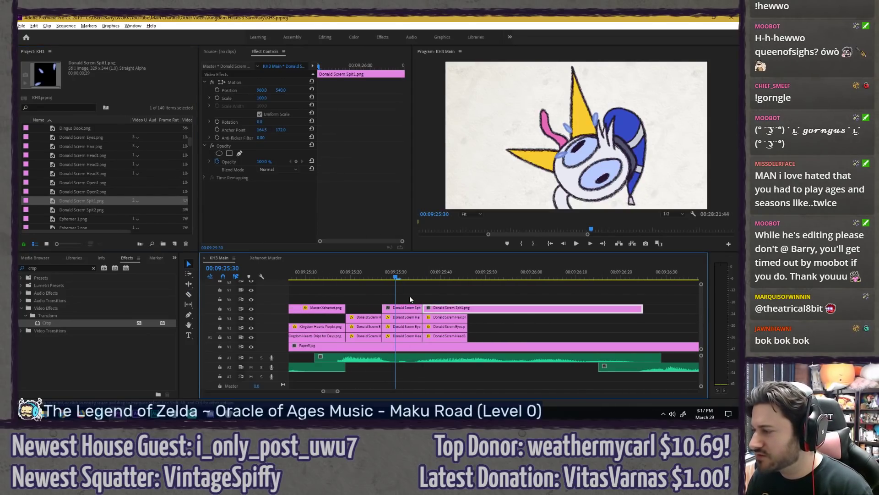
{"action": "key", "text": "Delete"}
{"action": "key", "text": "equal"}
Step: Move the Spit1 drops up-left beside Donald's head
{"action": "left_click", "coordinate": [410, 311]}
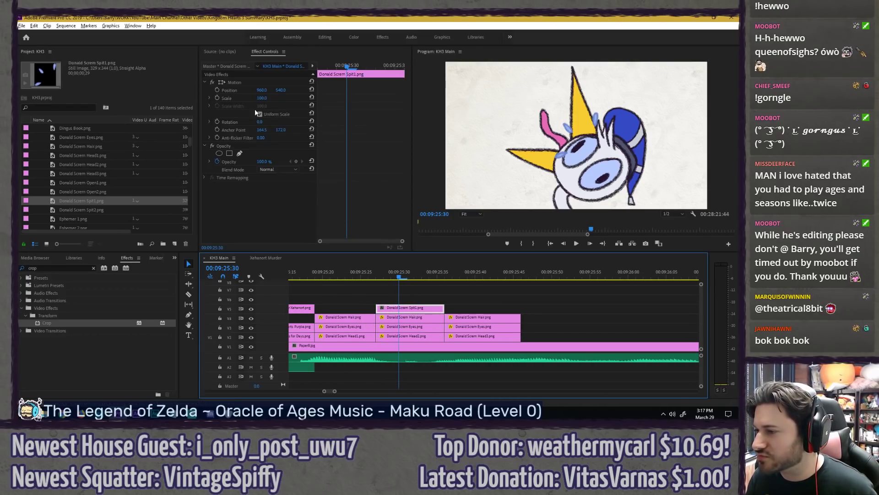
{"action": "left_click", "coordinate": [267, 83]}
{"action": "left_click_drag", "start_coordinate": [576, 150], "coordinate": [538, 121]}
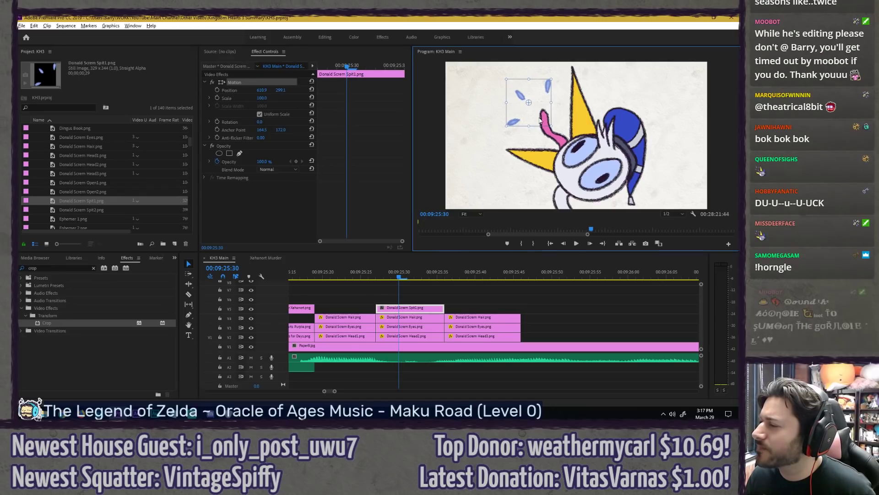
{"action": "left_click", "coordinate": [407, 282]}
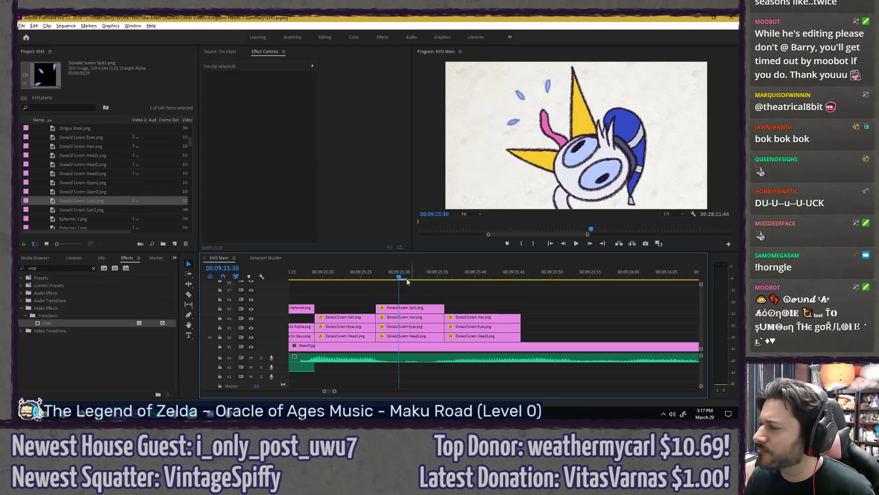
Step: Add Spit2 on V5 after Spit1 at 09:25:36 and shift its drops slightly left
{"action": "left_click", "coordinate": [446, 274]}
{"action": "mouse_move", "coordinate": [72, 210]}
{"action": "left_mouse_down"}
{"action": "mouse_move", "coordinate": [467, 291]}
{"action": "mouse_move", "coordinate": [469, 304]}
{"action": "left_mouse_up"}
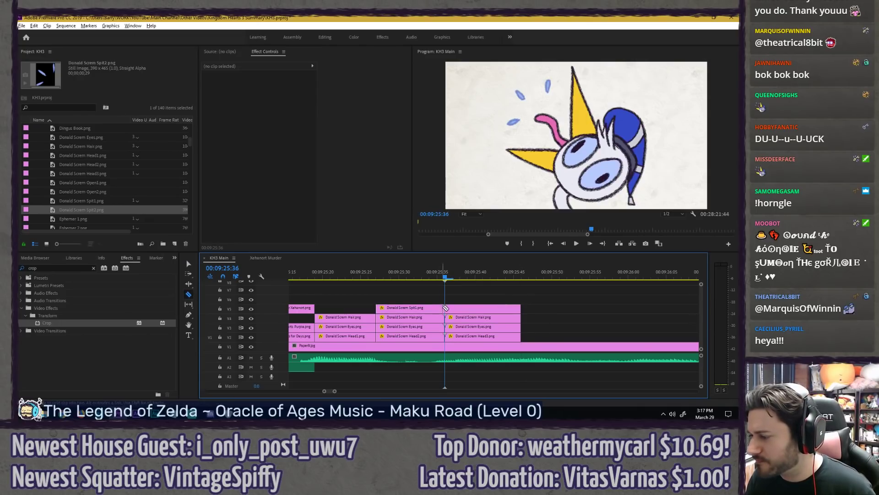
{"action": "left_click", "coordinate": [459, 309]}
{"action": "key", "text": "ctrl+r"}
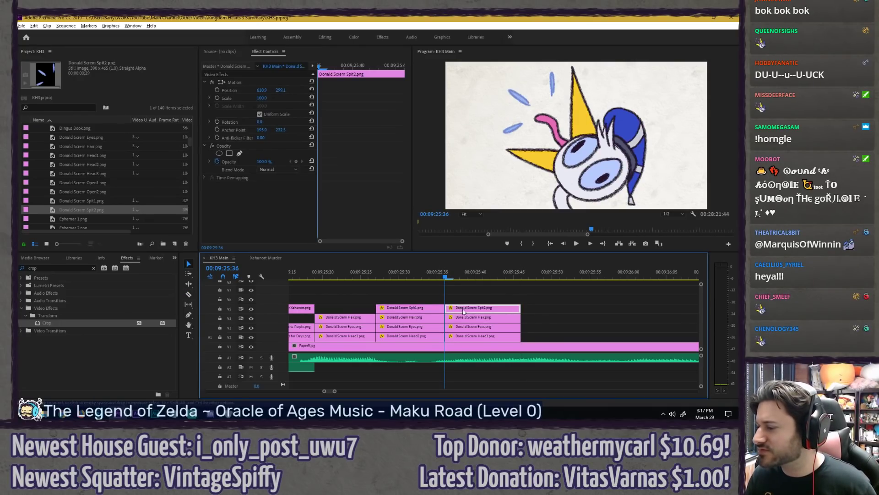
{"action": "left_click", "coordinate": [261, 84]}
{"action": "left_click_drag", "start_coordinate": [538, 126], "coordinate": [530, 124]}
{"action": "left_click", "coordinate": [468, 291]}
Step: Compare frames 35 and 36, then move the Spit2 drops further up and left
{"action": "key", "text": "Left"}
{"action": "key", "text": "Right"}
{"action": "key", "text": "Left"}
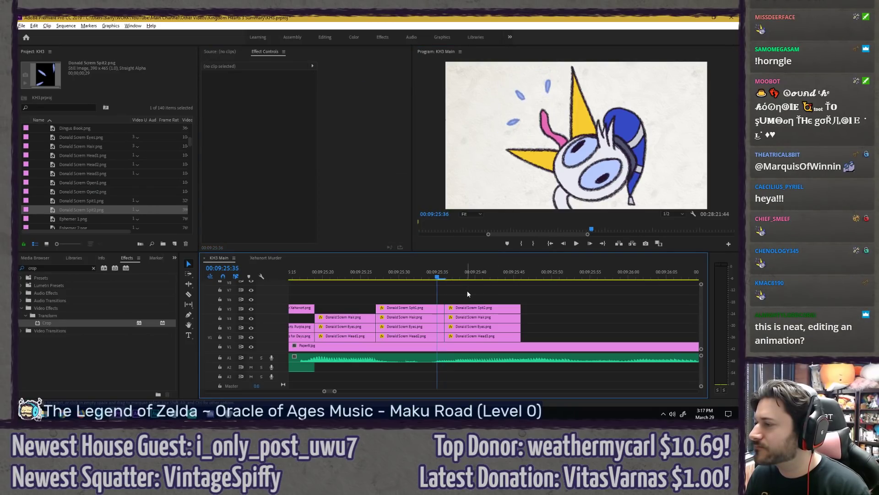
{"action": "key", "text": "Right"}
{"action": "left_click", "coordinate": [470, 309]}
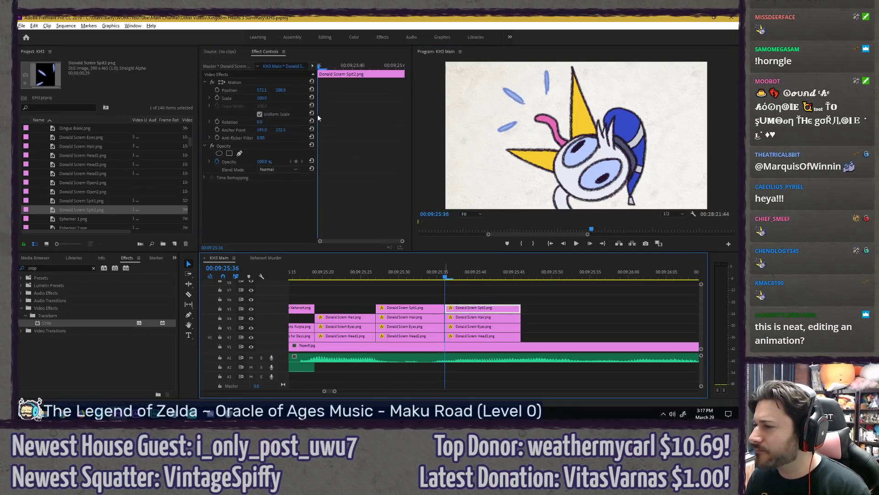
{"action": "left_click", "coordinate": [284, 83]}
{"action": "left_click_drag", "start_coordinate": [510, 121], "coordinate": [508, 116]}
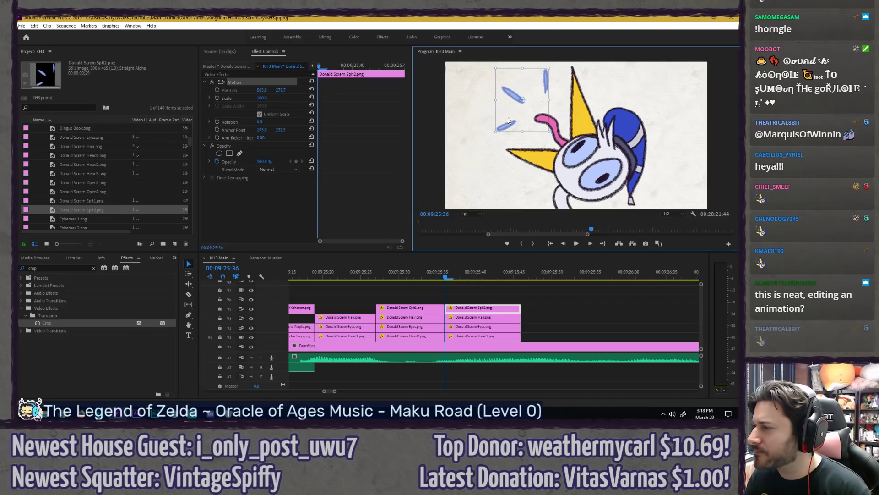
{"action": "left_click", "coordinate": [463, 300]}
Step: Recheck the Spit1-to-Spit2 transition and shift the Spit2 drops further left
{"action": "key", "text": "Left"}
{"action": "key", "text": "Right"}
{"action": "key", "text": "Left"}
{"action": "key", "text": "Right"}
{"action": "left_click_drag", "start_coordinate": [432, 277], "coordinate": [460, 276]}
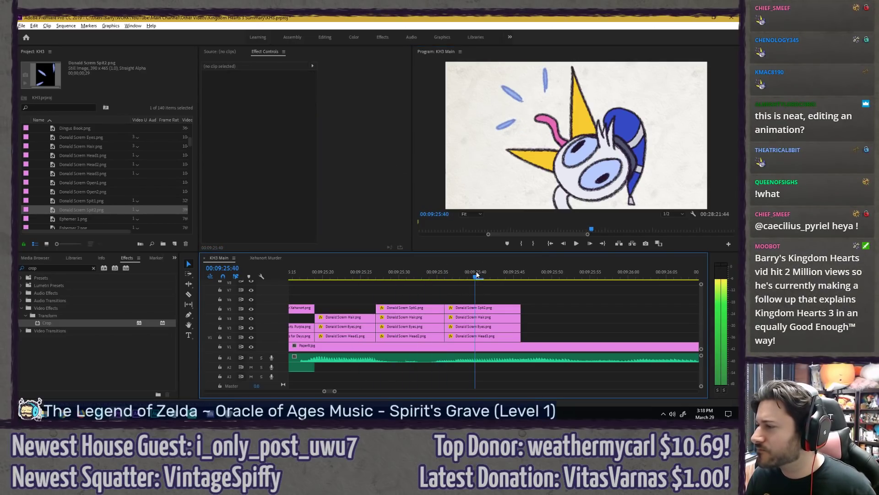
{"action": "left_click", "coordinate": [466, 307]}
{"action": "left_click", "coordinate": [264, 86]}
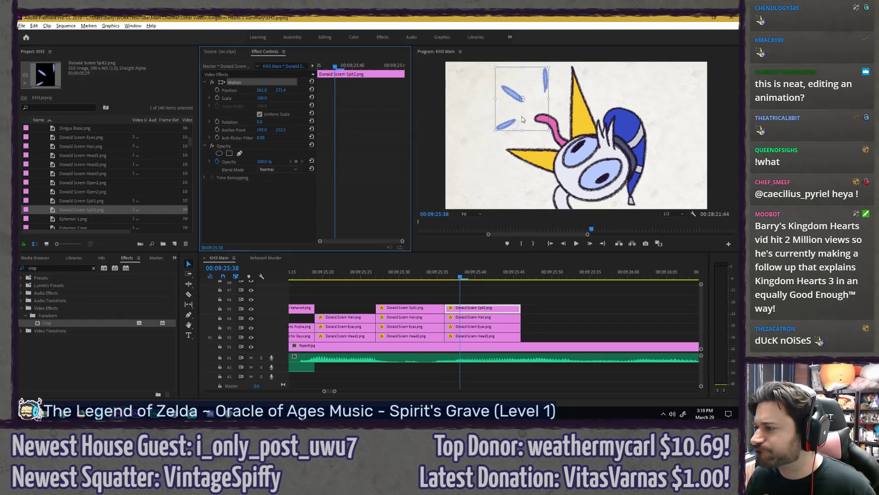
{"action": "left_click_drag", "start_coordinate": [523, 120], "coordinate": [519, 118]}
{"action": "left_click", "coordinate": [436, 290]}
Step: Nudge the Spit2 drops up-left and play the scream animation to review
{"action": "mouse_move", "coordinate": [430, 275]}
{"action": "left_mouse_down"}
{"action": "mouse_move", "coordinate": [453, 276]}
{"action": "mouse_move", "coordinate": [438, 277]}
{"action": "mouse_move", "coordinate": [446, 277]}
{"action": "left_mouse_up"}
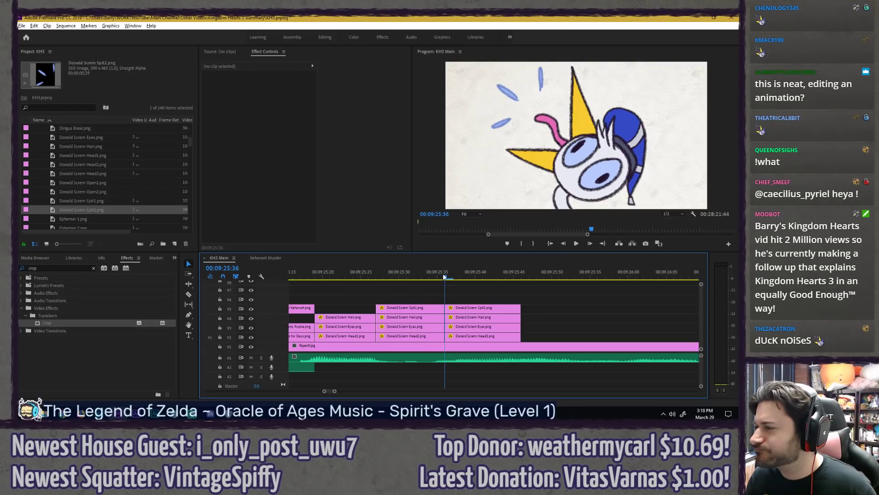
{"action": "left_click", "coordinate": [473, 309]}
{"action": "left_click", "coordinate": [259, 84]}
{"action": "left_click_drag", "start_coordinate": [509, 93], "coordinate": [507, 92]}
{"action": "left_click", "coordinate": [429, 276]}
{"action": "left_click_drag", "start_coordinate": [430, 276], "coordinate": [363, 275]}
{"action": "key", "text": "space"}
{"action": "left_click", "coordinate": [438, 276]}
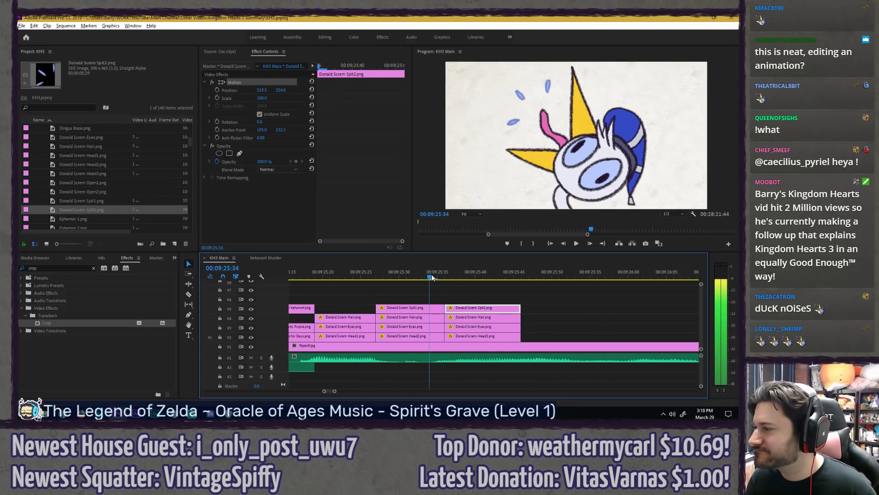
{"action": "left_click_drag", "start_coordinate": [443, 276], "coordinate": [453, 276]}
{"action": "left_click", "coordinate": [466, 295]}
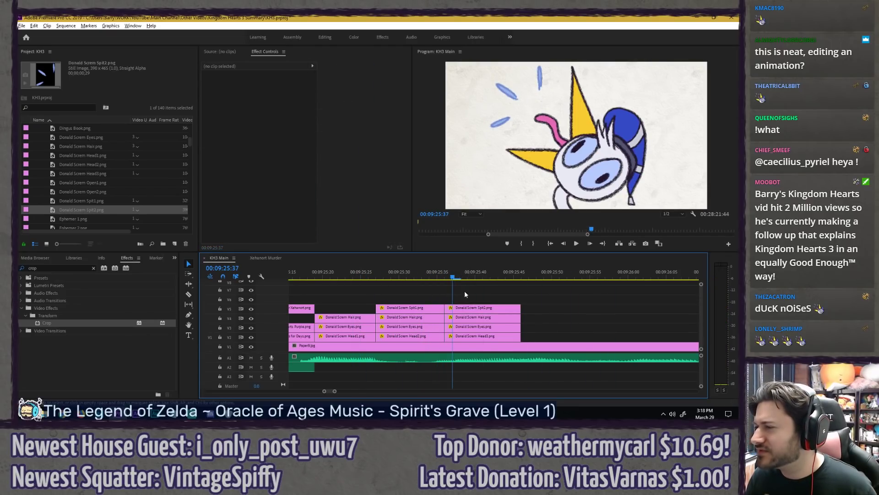
{"action": "left_click_drag", "start_coordinate": [376, 277], "coordinate": [454, 269]}
Step: Fine-tune Spit2 to position 547.2, 271.4 and move it to V6 one frame earlier
{"action": "left_click", "coordinate": [463, 307]}
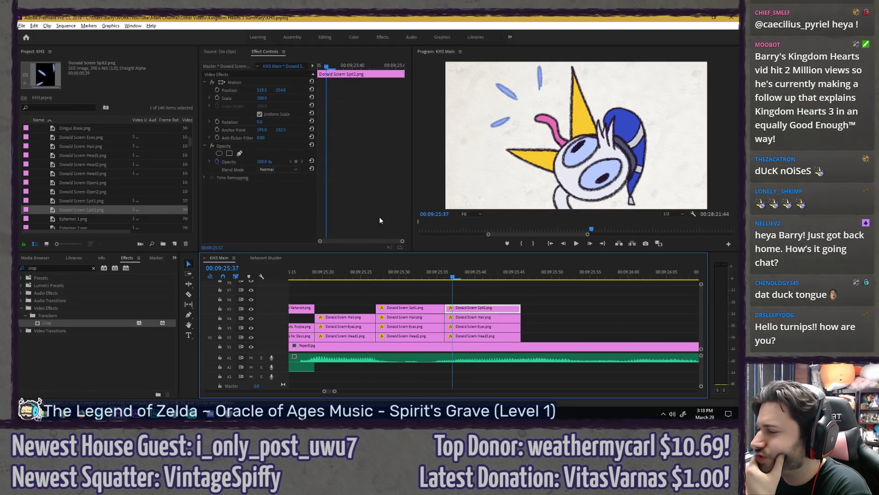
{"action": "left_click", "coordinate": [266, 83]}
{"action": "left_click_drag", "start_coordinate": [509, 118], "coordinate": [511, 120]}
{"action": "left_click", "coordinate": [441, 282]}
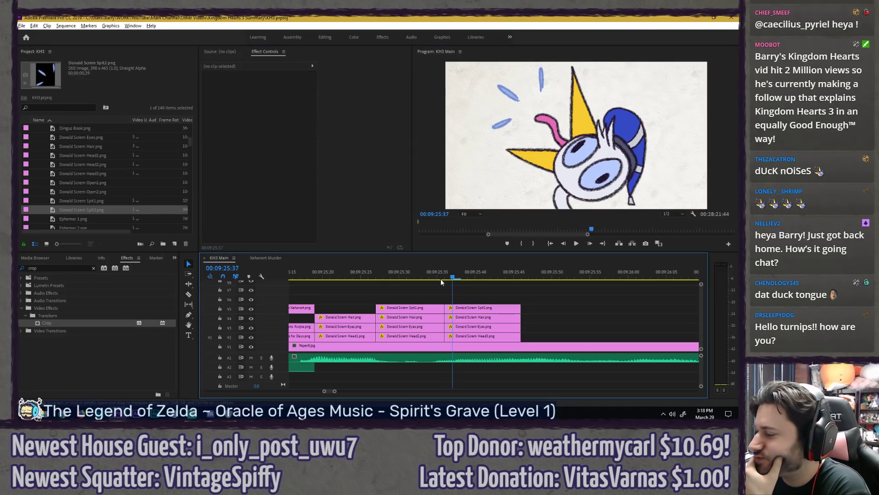
{"action": "left_click_drag", "start_coordinate": [436, 280], "coordinate": [443, 277]}
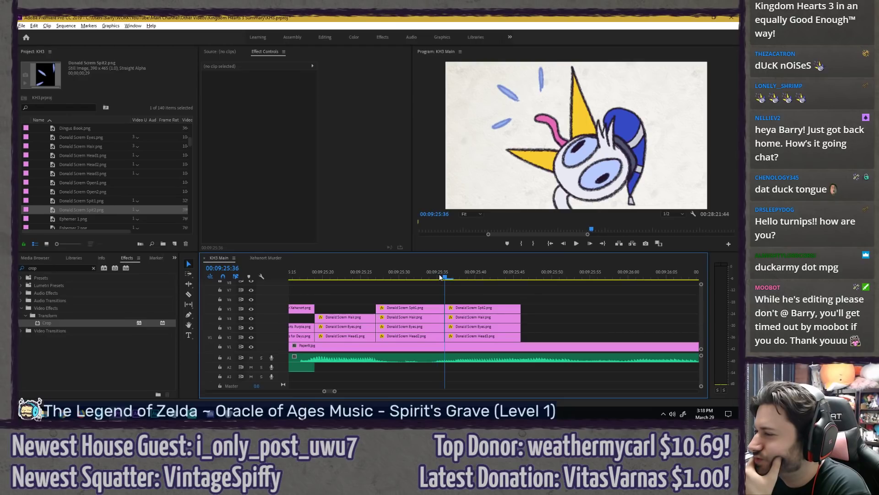
{"action": "left_click", "coordinate": [457, 308]}
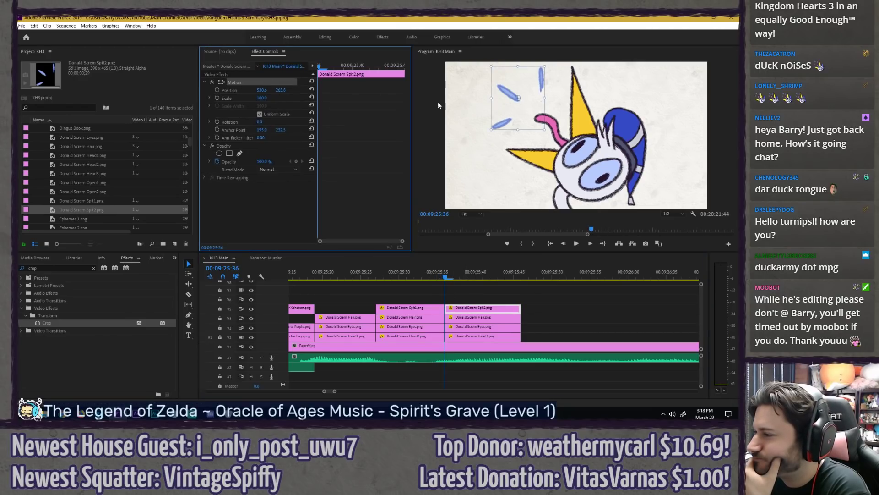
{"action": "left_click_drag", "start_coordinate": [517, 114], "coordinate": [520, 115]}
{"action": "left_click_drag", "start_coordinate": [458, 308], "coordinate": [457, 299]}
{"action": "left_click", "coordinate": [438, 278]}
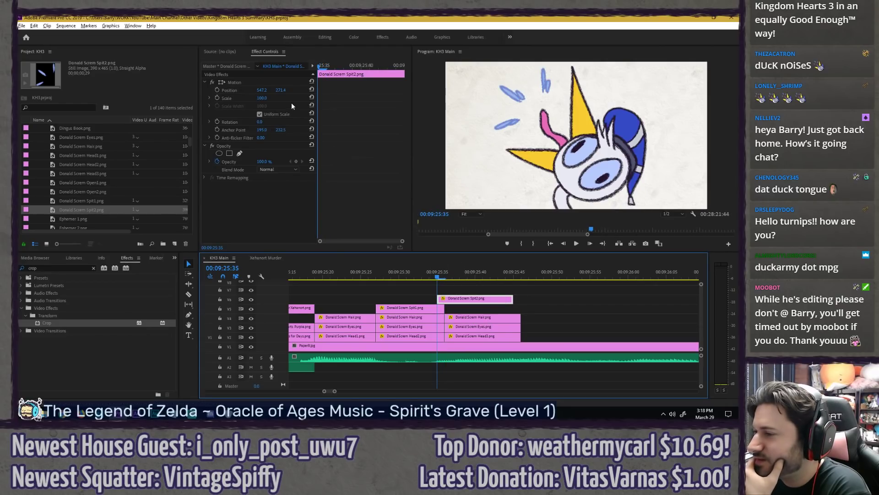
Step: Nudge the Spit2 drops' position in the Program monitor and make the clip start one frame later
{"action": "left_click", "coordinate": [280, 83]}
{"action": "left_click_drag", "start_coordinate": [517, 118], "coordinate": [521, 115]}
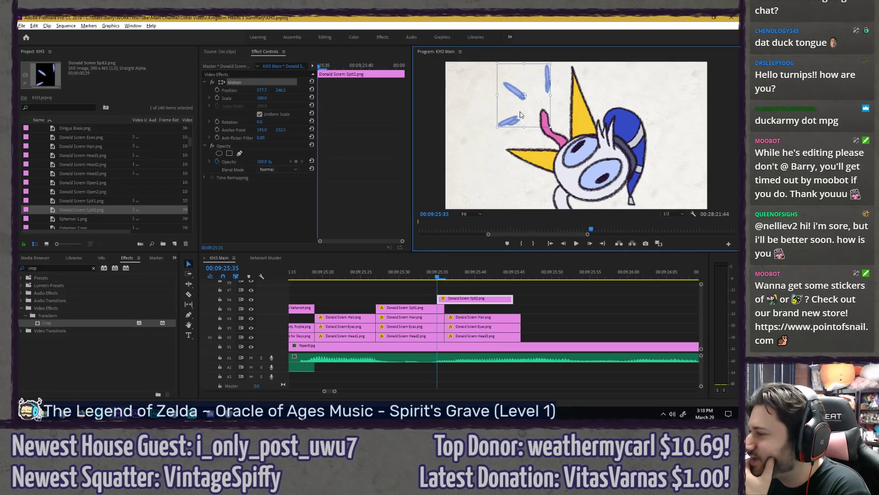
{"action": "left_click_drag", "start_coordinate": [520, 115], "coordinate": [519, 115]}
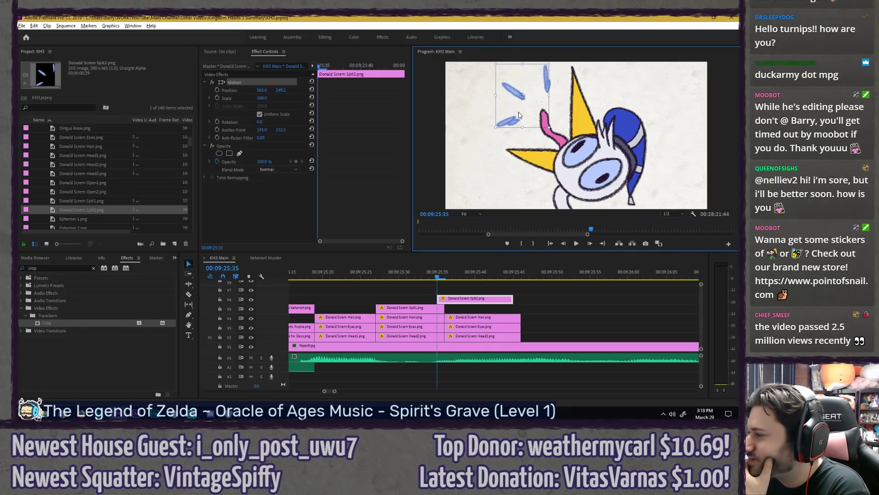
{"action": "left_click_drag", "start_coordinate": [518, 115], "coordinate": [519, 115]}
{"action": "left_click", "coordinate": [474, 285]}
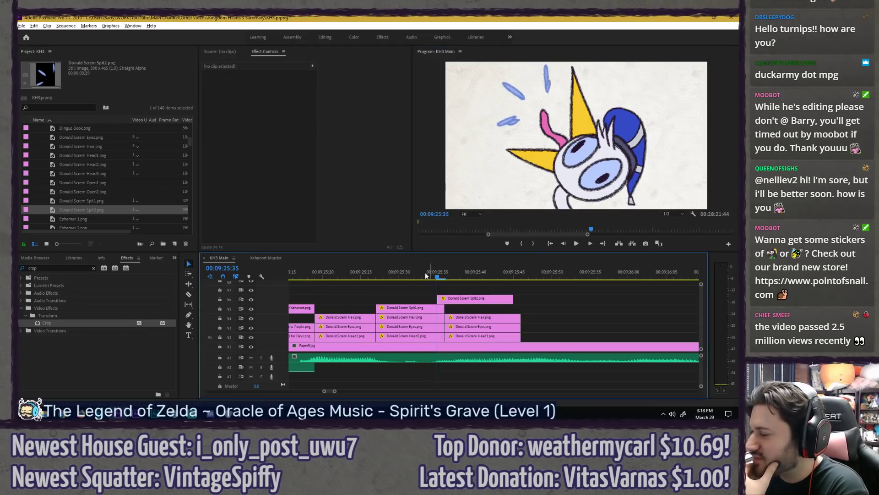
{"action": "left_click_drag", "start_coordinate": [442, 300], "coordinate": [446, 300]}
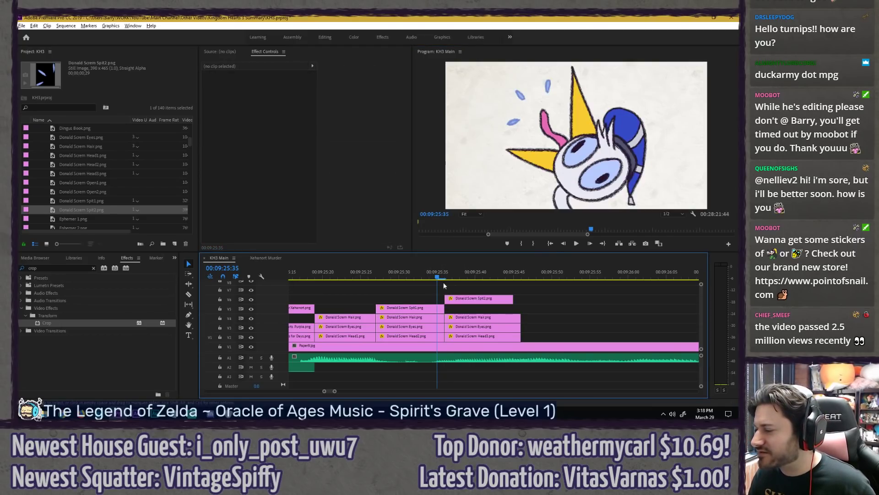
Step: Play back the Donald scream, then zoom out and box-select the stacked Donald scream clips
{"action": "left_click", "coordinate": [377, 275]}
{"action": "key", "text": "space"}
{"action": "left_click", "coordinate": [375, 276]}
{"action": "left_click", "coordinate": [295, 274]}
{"action": "key", "text": "space"}
{"action": "key", "text": "space"}
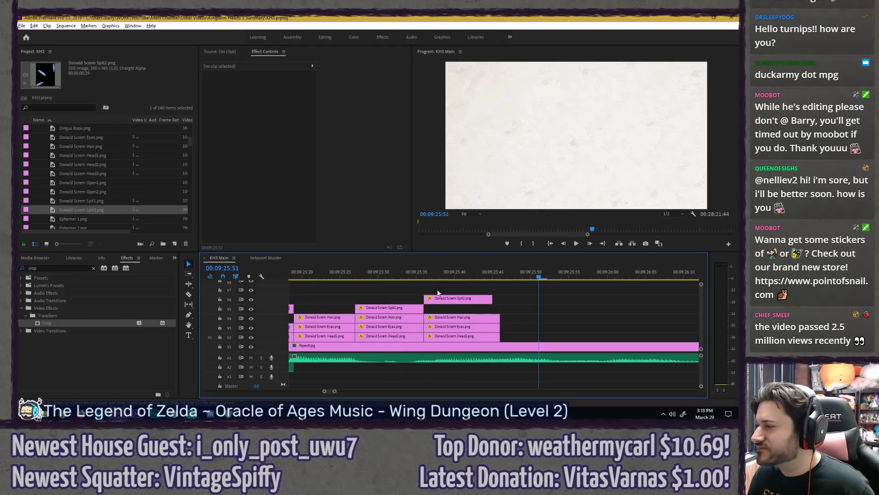
{"action": "key", "text": "minus"}
{"action": "key", "text": "minus"}
{"action": "left_click_drag", "start_coordinate": [466, 298], "coordinate": [526, 341]}
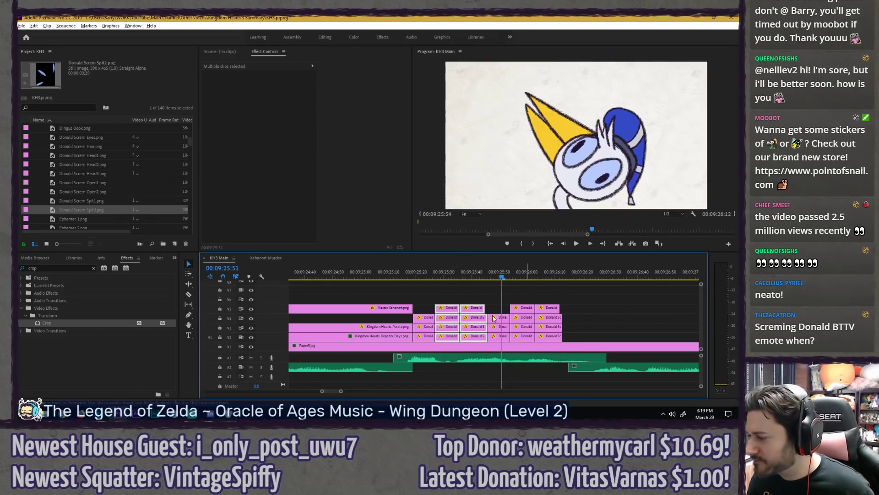
Step: Repeat the Donald scream clips after the originals and play back the lengthened loop
{"action": "left_click", "coordinate": [417, 276]}
{"action": "key", "text": "space"}
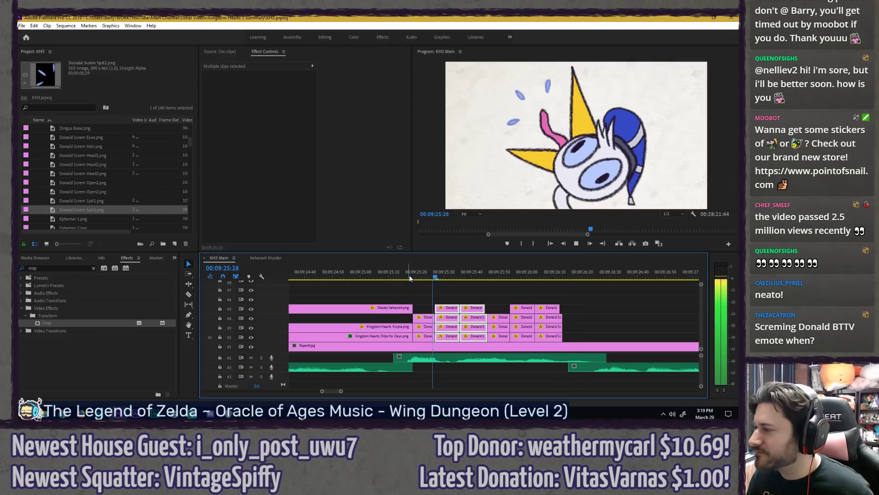
{"action": "left_click", "coordinate": [409, 277]}
{"action": "key", "text": "space"}
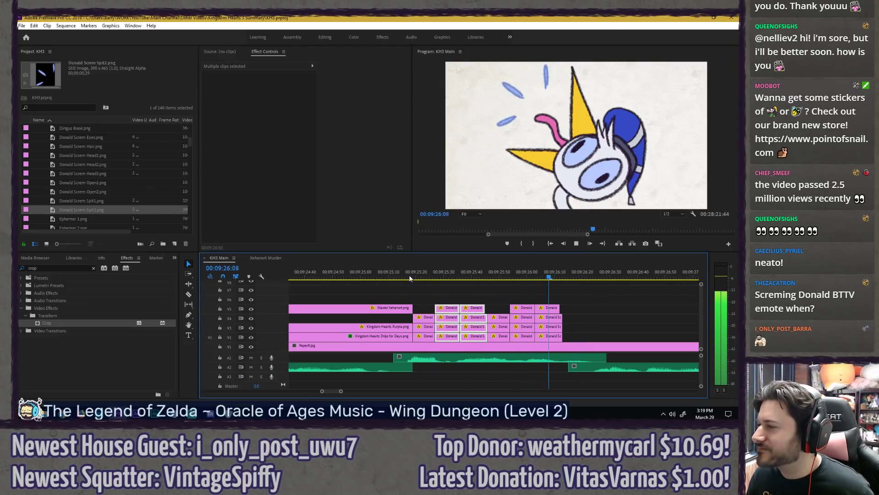
{"action": "key", "text": "ctrl+z"}
{"action": "key", "text": "ctrl+z"}
{"action": "scroll", "coordinate": [447, 293], "scroll_direction": "up", "scroll_amount": 3}
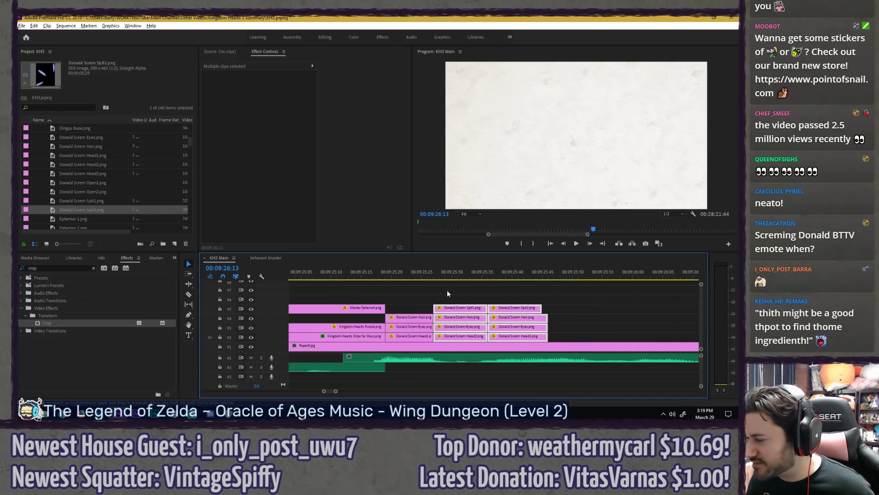
Step: Deselect the clips, save the KH3 project, and scrub back to a Donald frame
{"action": "left_click", "coordinate": [468, 289]}
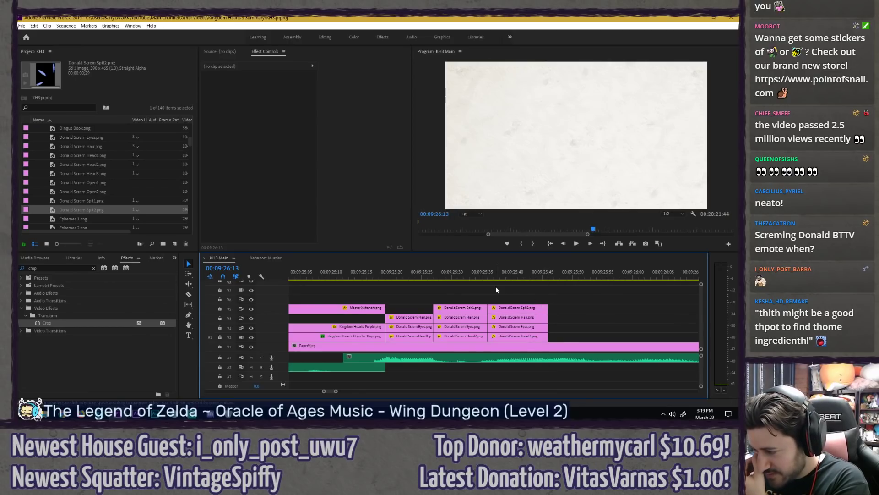
{"action": "key", "text": "ctrl+s"}
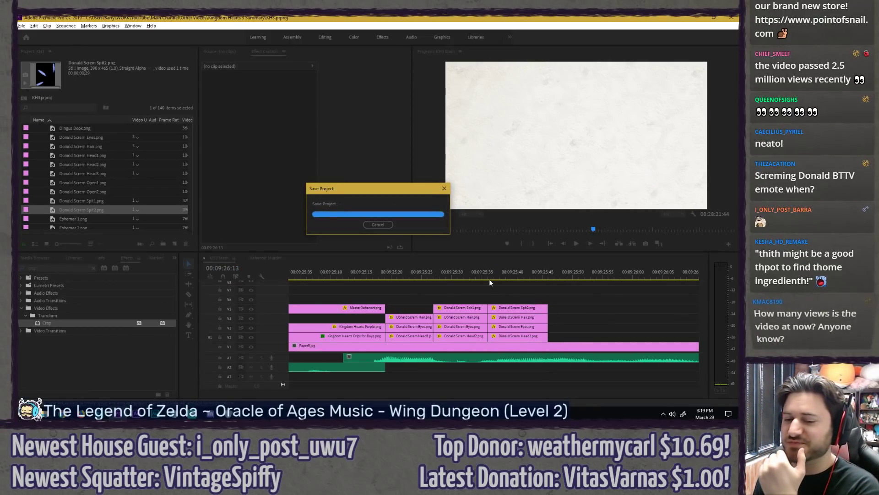
{"action": "left_click_drag", "start_coordinate": [421, 276], "coordinate": [481, 280]}
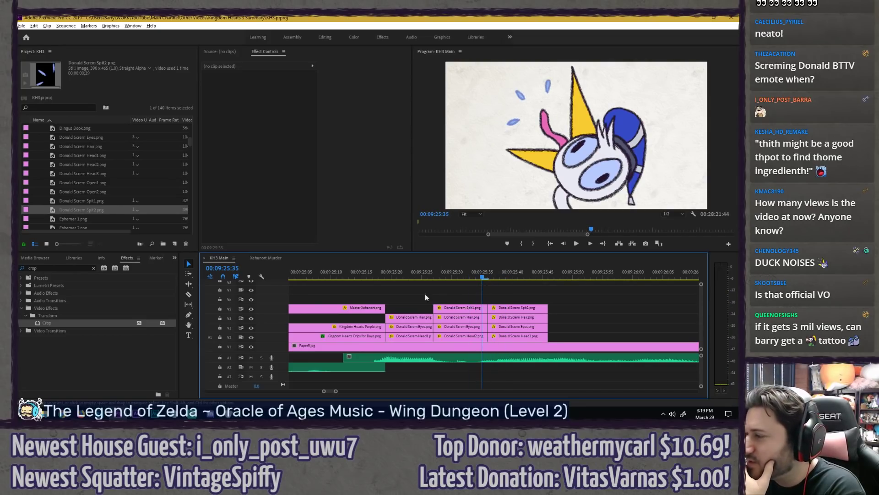
Step: In Photoshop, close Purple and Drippy.jpg without saving, leaving KH3 Art2.psd open
{"action": "left_click", "coordinate": [47, 414]}
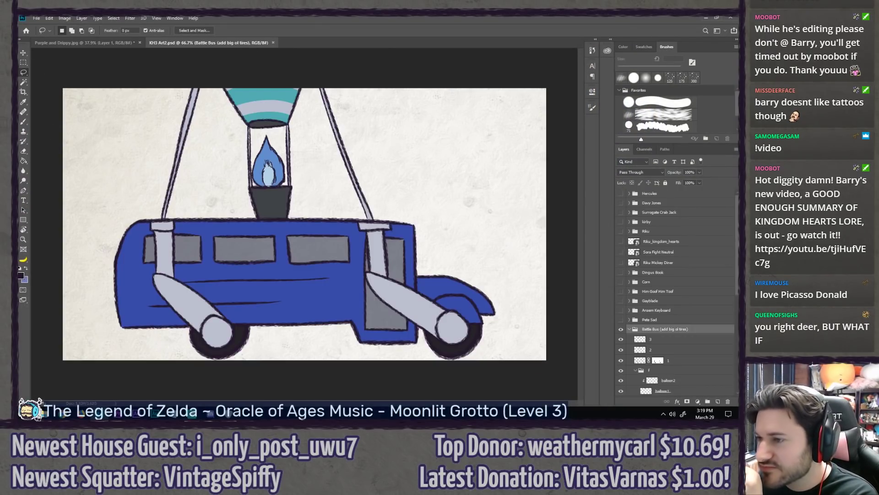
{"action": "left_click", "coordinate": [140, 43]}
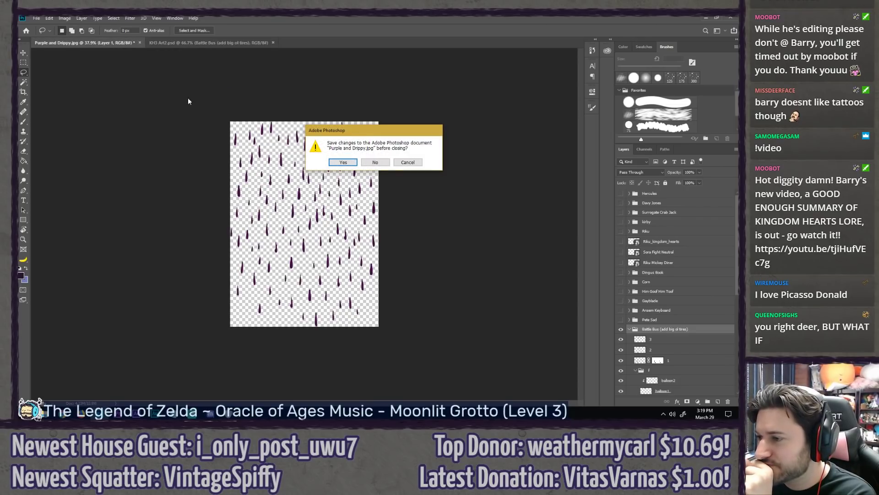
{"action": "left_click", "coordinate": [375, 162]}
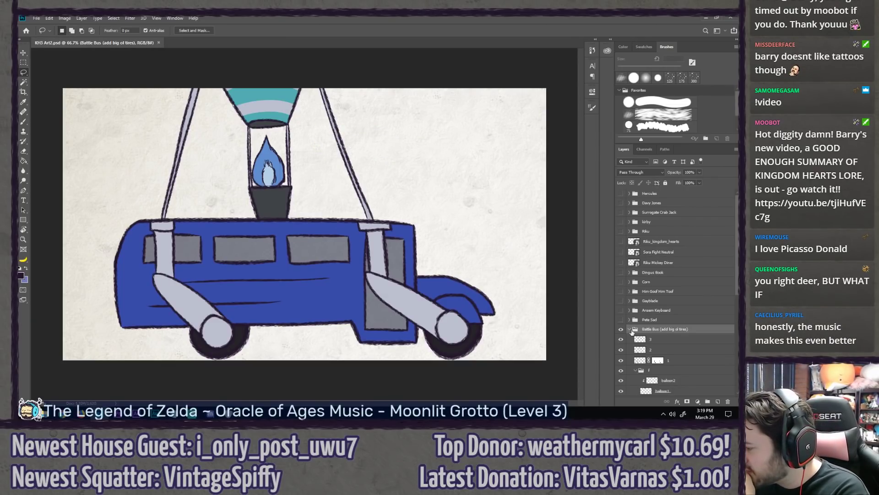
Step: Hide and collapse the Battle Bus group, then show the Donald Scream group and its spit 2 layer
{"action": "left_click", "coordinate": [621, 328]}
{"action": "left_click", "coordinate": [629, 328]}
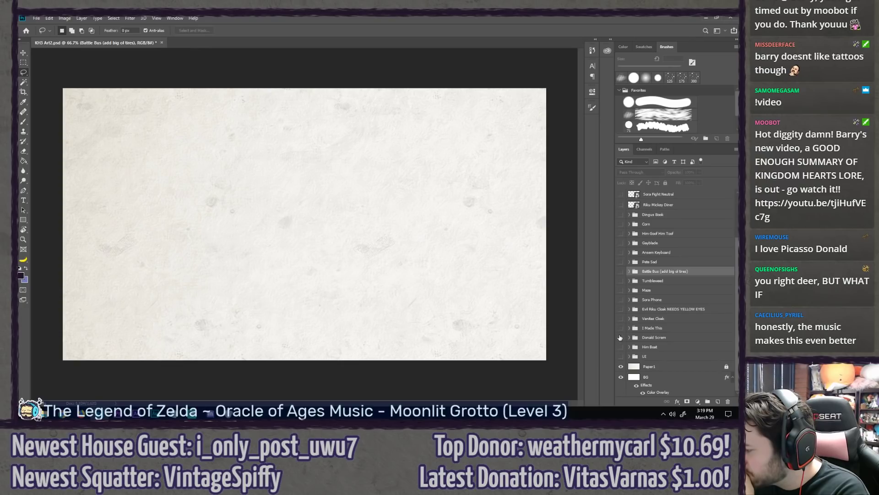
{"action": "left_click", "coordinate": [621, 337]}
{"action": "left_click", "coordinate": [629, 338]}
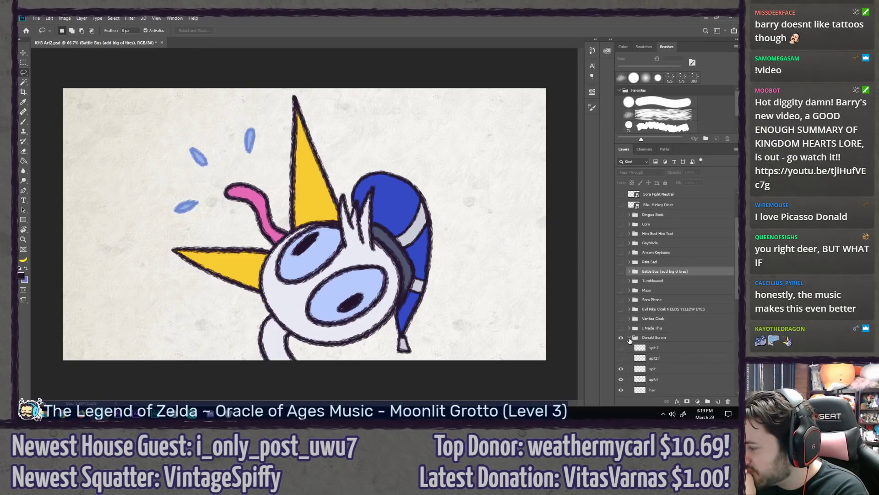
{"action": "scroll", "coordinate": [621, 366], "scroll_direction": "down", "scroll_amount": 1}
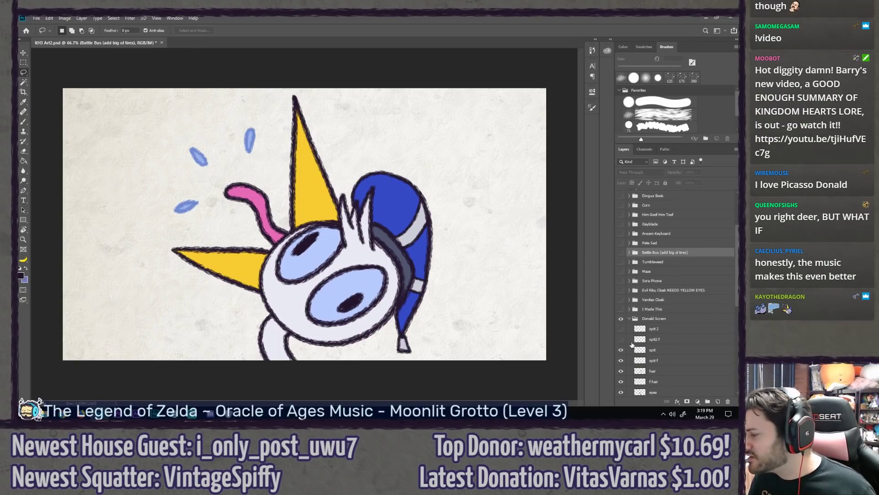
{"action": "left_click", "coordinate": [621, 331]}
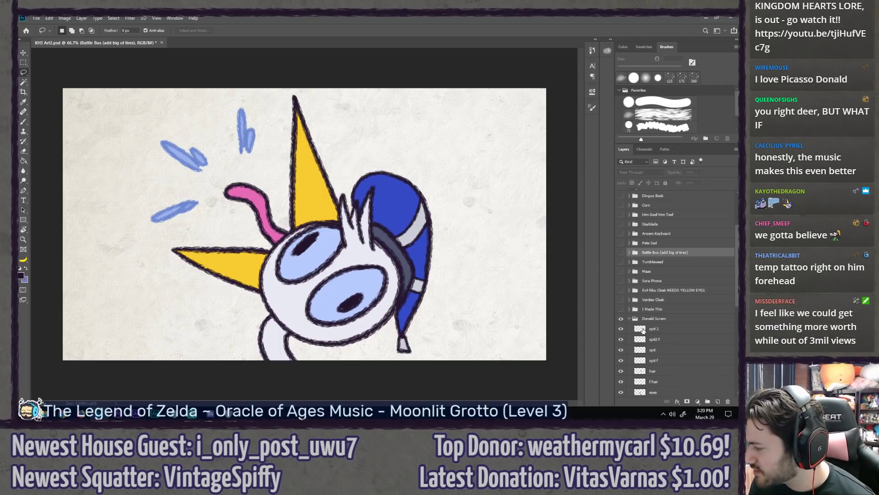
Step: Hide the original spit 2 and spit2 f layers in favour of their copies
{"action": "left_click", "coordinate": [667, 330]}
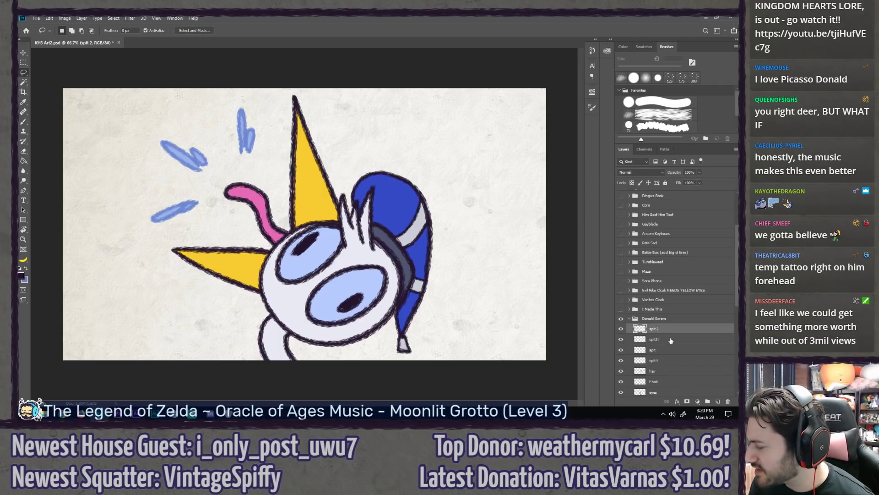
{"action": "left_click", "coordinate": [671, 340], "text": "shift"}
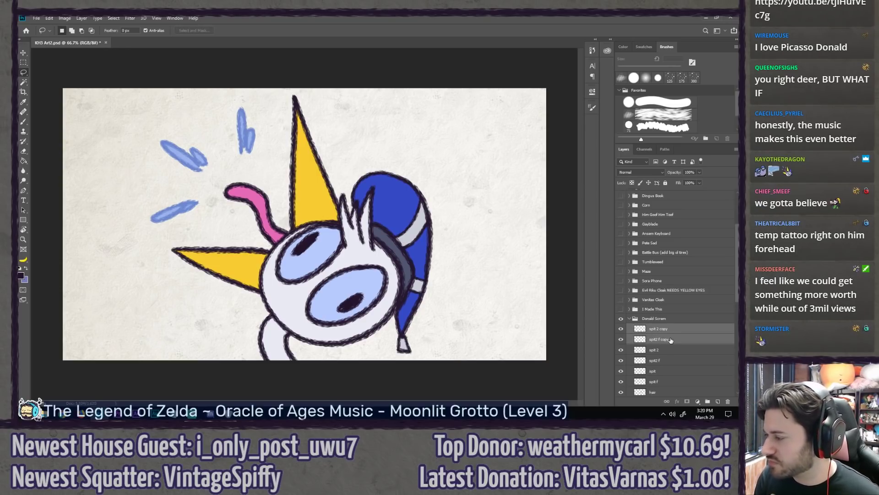
{"action": "left_click_drag", "start_coordinate": [622, 350], "coordinate": [624, 362]}
{"action": "left_click", "coordinate": [689, 332]}
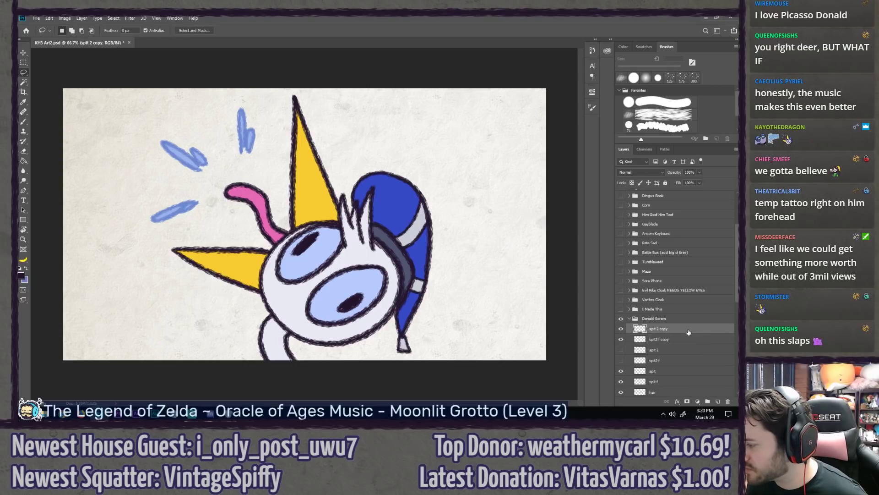
Step: Turn on the spit layer at lower opacity and hide the spit f layer
{"action": "left_click", "coordinate": [621, 371]}
{"action": "left_click", "coordinate": [659, 371]}
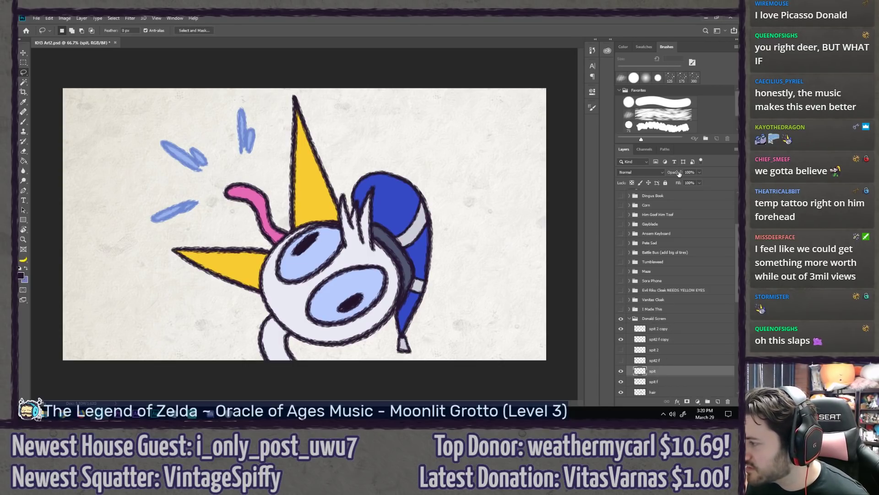
{"action": "left_click_drag", "start_coordinate": [679, 173], "coordinate": [665, 172]}
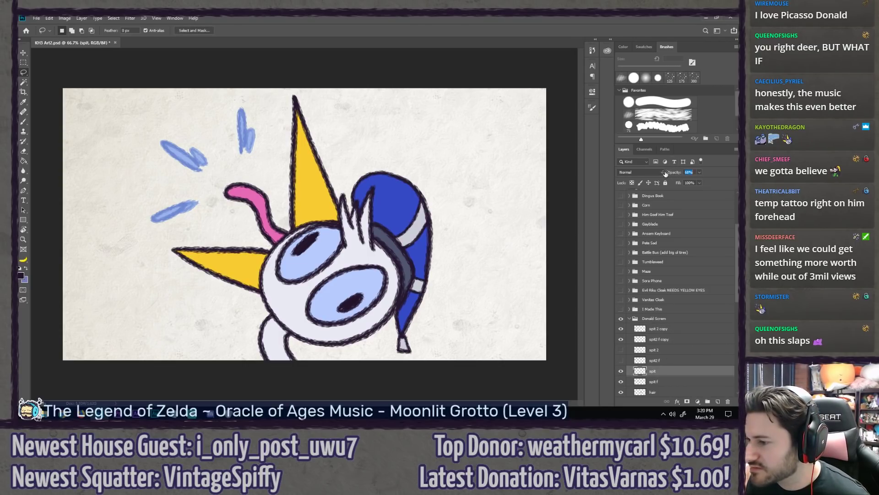
{"action": "left_click", "coordinate": [621, 382]}
Step: Merge the spit2 f copy and spit 2 copy layers into one layer
{"action": "left_click", "coordinate": [673, 339]}
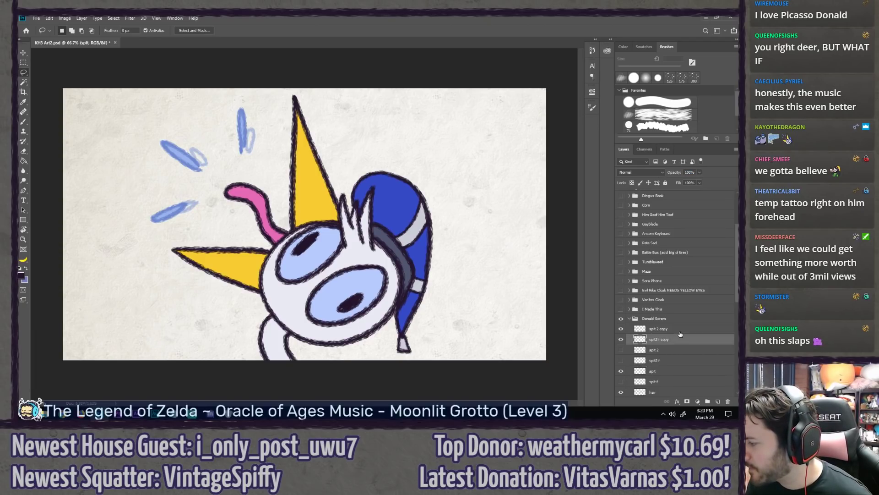
{"action": "left_click", "coordinate": [679, 329], "text": "shift"}
{"action": "right_click", "coordinate": [683, 328]}
{"action": "left_click", "coordinate": [657, 232]}
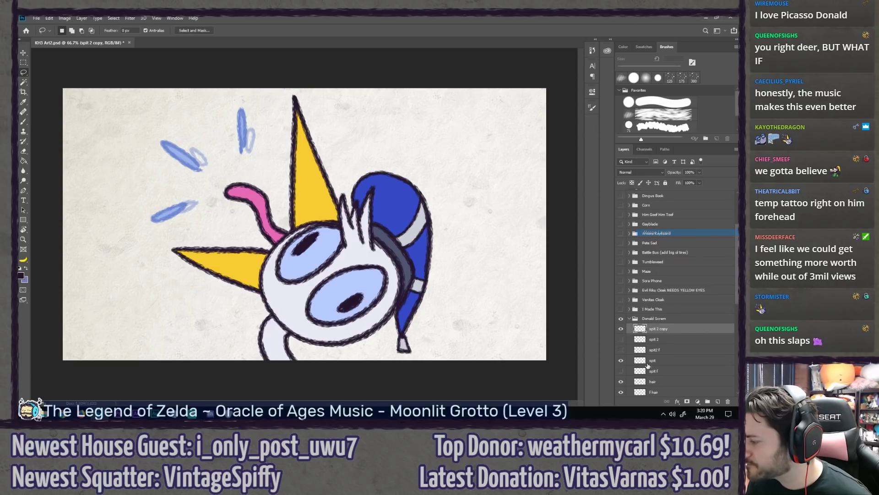
Step: Lasso and move the lower-left, upper-left and upper-middle blue spit strokes outward
{"action": "mouse_move", "coordinate": [201, 188]}
{"action": "left_mouse_down"}
{"action": "mouse_move", "coordinate": [122, 216]}
{"action": "mouse_move", "coordinate": [202, 189]}
{"action": "mouse_move", "coordinate": [173, 215]}
{"action": "left_mouse_up"}
{"action": "key", "text": "v"}
{"action": "key", "text": "ctrl+d"}
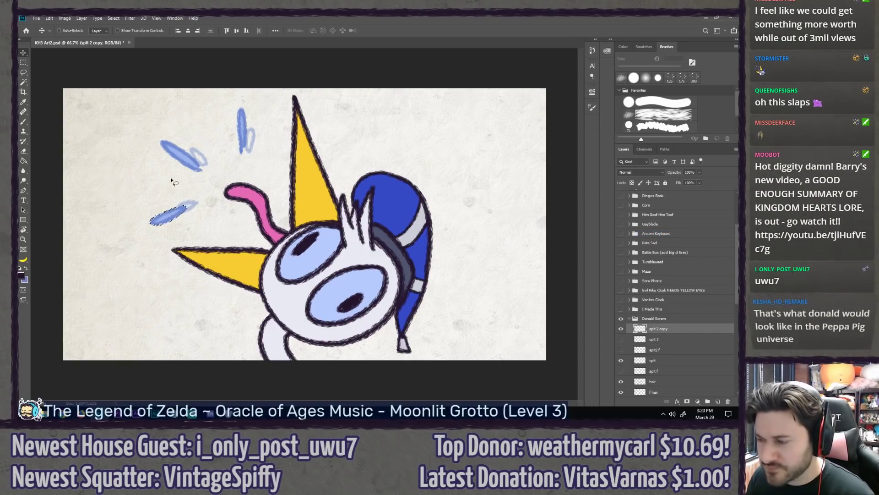
{"action": "key", "text": "l"}
{"action": "mouse_move", "coordinate": [211, 136]}
{"action": "left_mouse_down"}
{"action": "mouse_move", "coordinate": [191, 158]}
{"action": "mouse_move", "coordinate": [261, 158]}
{"action": "mouse_move", "coordinate": [247, 127]}
{"action": "left_mouse_up"}
{"action": "key", "text": "v"}
{"action": "key", "text": "ctrl+d"}
{"action": "key", "text": "l"}
{"action": "key", "text": "v"}
{"action": "key", "text": "ctrl+d"}
{"action": "key", "text": "l"}
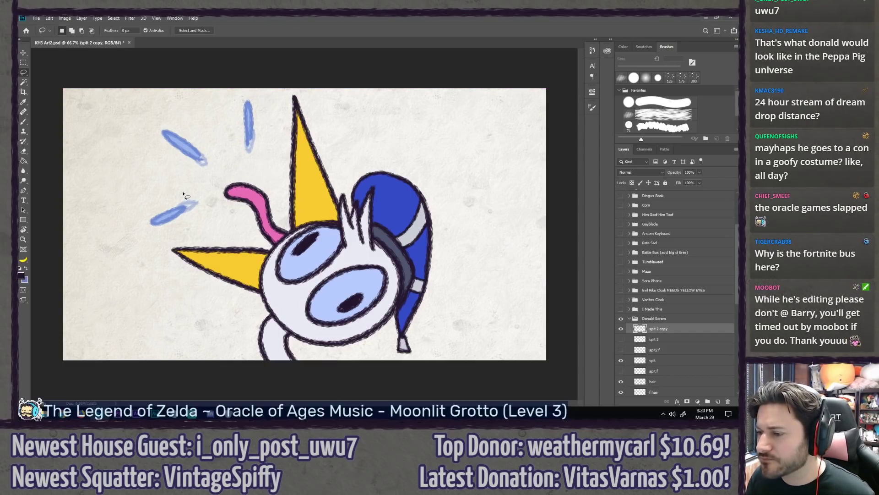
Step: Reposition the upper-left, vertical and lower-left blue spit strokes again with Lasso and Move
{"action": "mouse_move", "coordinate": [205, 185]}
{"action": "left_mouse_down"}
{"action": "mouse_move", "coordinate": [226, 138]}
{"action": "mouse_move", "coordinate": [209, 181]}
{"action": "mouse_move", "coordinate": [187, 148]}
{"action": "mouse_move", "coordinate": [240, 92]}
{"action": "mouse_move", "coordinate": [264, 155]}
{"action": "mouse_move", "coordinate": [235, 155]}
{"action": "mouse_move", "coordinate": [251, 126]}
{"action": "left_mouse_up"}
{"action": "key", "text": "v"}
{"action": "key", "text": "l"}
{"action": "key", "text": "v"}
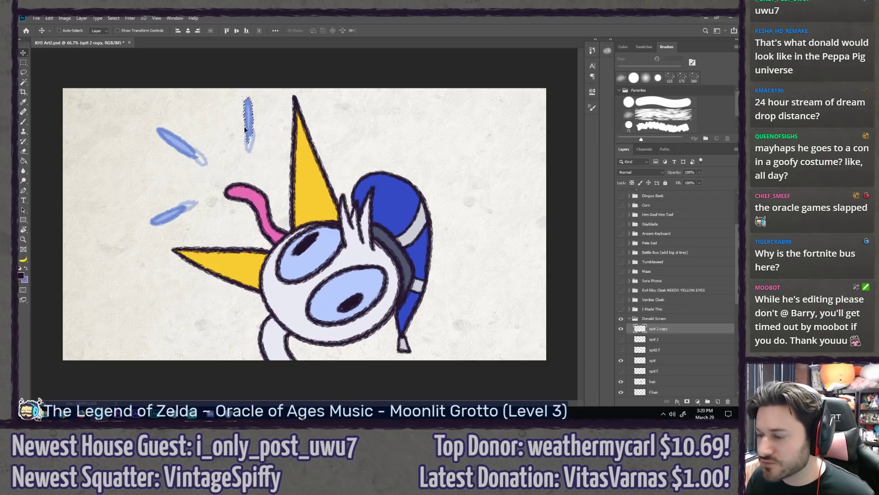
{"action": "key", "text": "ctrl+d"}
{"action": "key", "text": "l"}
{"action": "mouse_move", "coordinate": [157, 196]}
{"action": "left_mouse_down"}
{"action": "mouse_move", "coordinate": [204, 208]}
{"action": "mouse_move", "coordinate": [156, 196]}
{"action": "mouse_move", "coordinate": [175, 216]}
{"action": "left_mouse_up"}
{"action": "key", "text": "v"}
{"action": "key", "text": "ctrl+d"}
{"action": "key", "text": "l"}
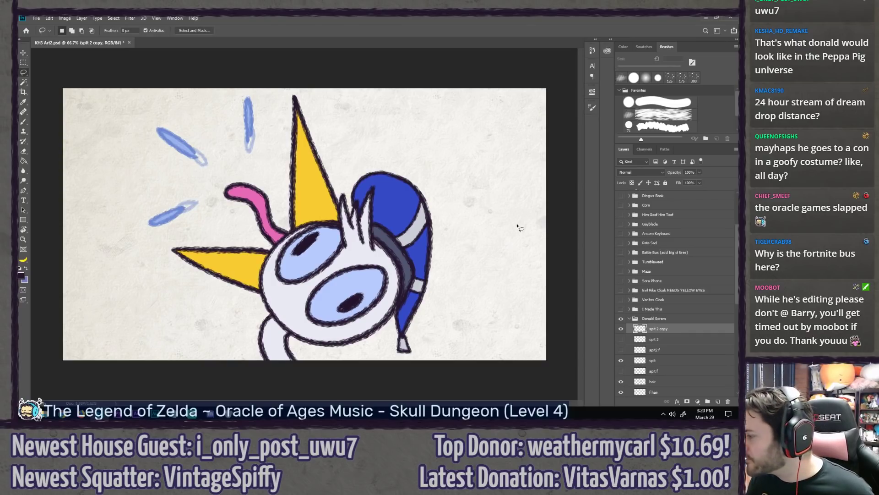
Step: Hide the new strokes, show spit f, and fade spit 2 copy to 0% opacity
{"action": "left_click", "coordinate": [621, 339]}
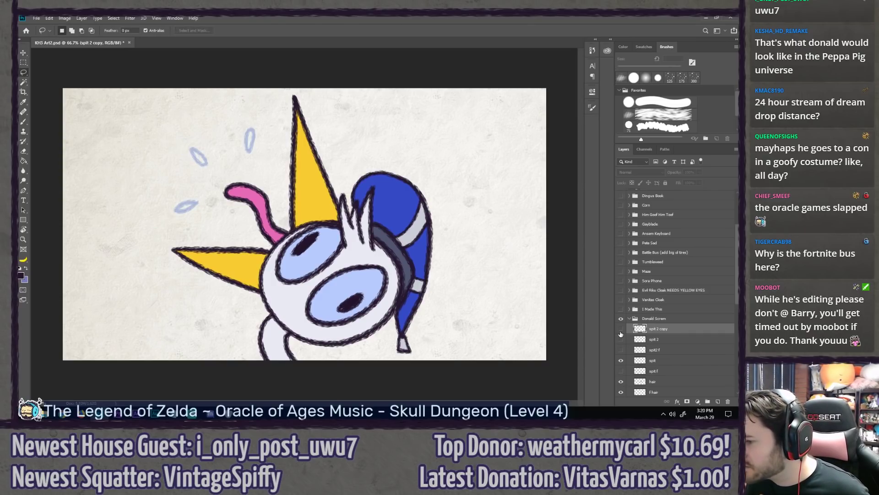
{"action": "left_click", "coordinate": [621, 371]}
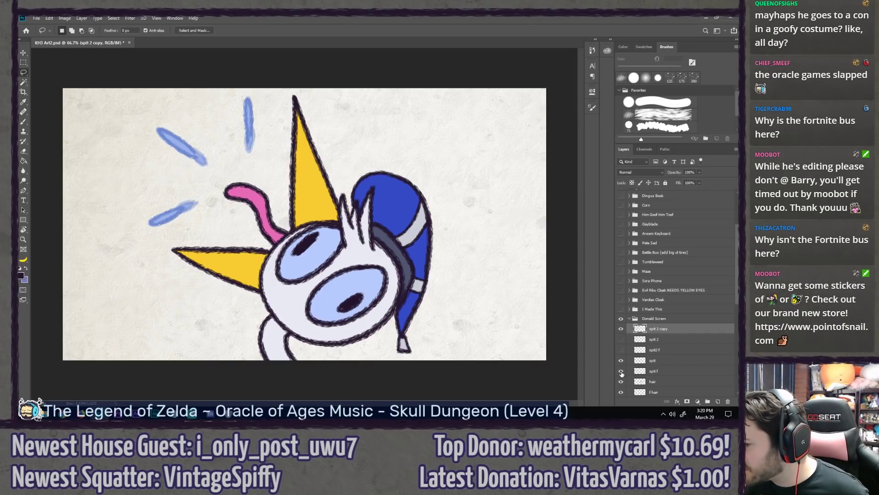
{"action": "left_click", "coordinate": [660, 360]}
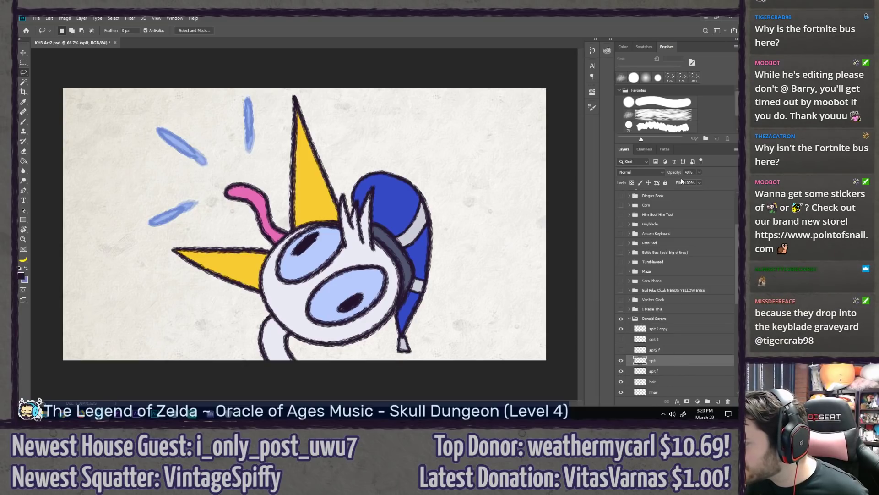
{"action": "left_click", "coordinate": [659, 329]}
{"action": "mouse_move", "coordinate": [680, 173]}
{"action": "left_mouse_down"}
{"action": "mouse_move", "coordinate": [651, 174]}
{"action": "mouse_move", "coordinate": [698, 172]}
{"action": "left_mouse_up"}
{"action": "left_click", "coordinate": [668, 361]}
{"action": "left_click", "coordinate": [668, 371], "text": "shift"}
{"action": "left_click", "coordinate": [678, 330]}
Step: Undo and redo the opacity change repeatedly to compare the small and large spit strokes
{"action": "key", "text": "ctrl+z"}
{"action": "key", "text": "ctrl+z"}
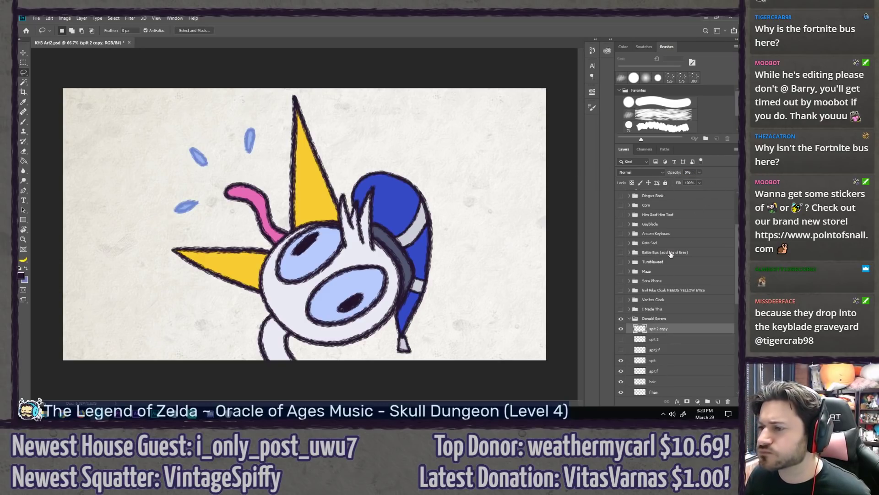
{"action": "key", "text": "ctrl+shift+z"}
{"action": "key", "text": "ctrl+shift+z"}
{"action": "key", "text": "ctrl+z"}
{"action": "key", "text": "ctrl+shift+z"}
{"action": "key", "text": "ctrl+z"}
{"action": "key", "text": "ctrl+shift+z"}
{"action": "key", "text": "ctrl+z"}
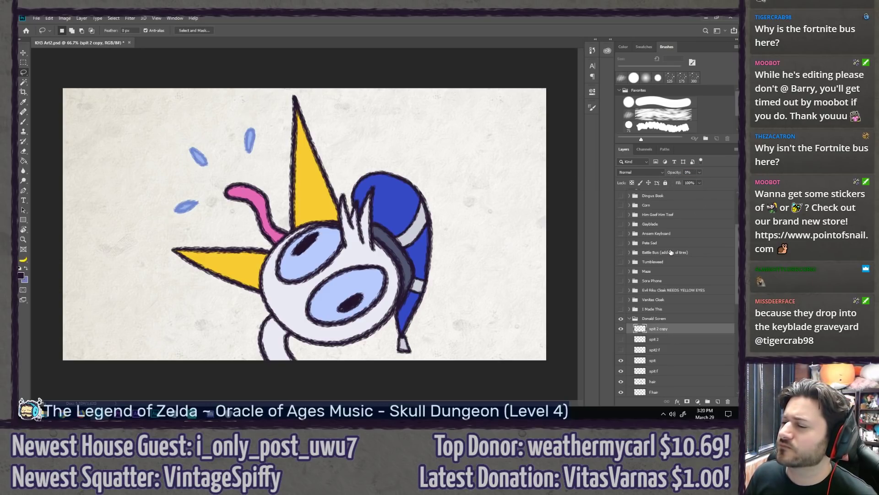
{"action": "key", "text": "ctrl+shift+z"}
{"action": "key", "text": "ctrl+z"}
{"action": "key", "text": "ctrl+shift+z"}
{"action": "key", "text": "ctrl+z"}
{"action": "key", "text": "ctrl+shift+z"}
{"action": "key", "text": "ctrl+z"}
{"action": "key", "text": "ctrl+shift+z"}
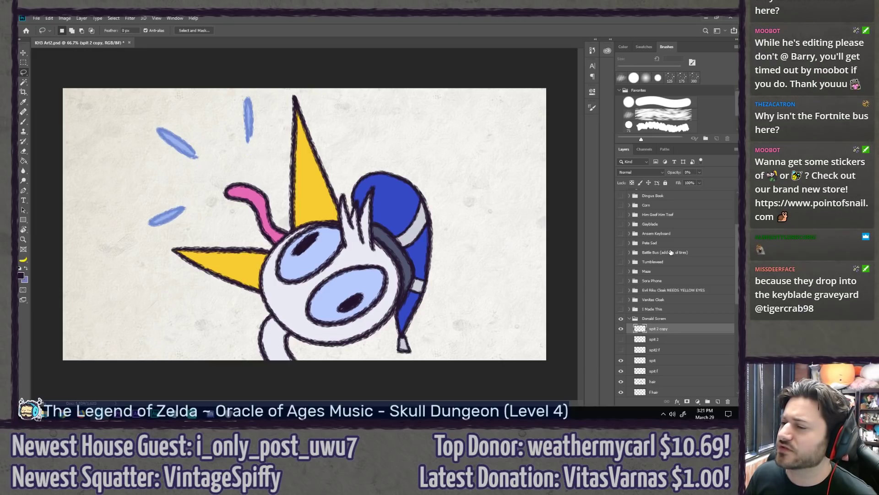
{"action": "key", "text": "ctrl+z"}
{"action": "key", "text": "ctrl+shift+z"}
{"action": "key", "text": "ctrl+z"}
{"action": "key", "text": "ctrl+shift+z"}
{"action": "key", "text": "ctrl+z"}
{"action": "key", "text": "ctrl+shift+z"}
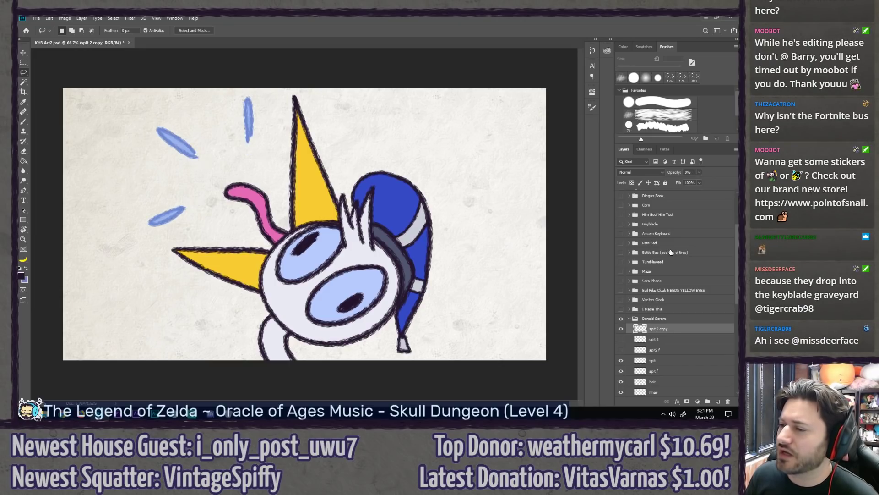
{"action": "key", "text": "ctrl+z"}
{"action": "key", "text": "ctrl+shift+z"}
Step: Set both the spit and spit f layers back to 100% opacity
{"action": "key", "text": "0"}
{"action": "key", "text": "0"}
{"action": "key", "text": "0"}
{"action": "key", "text": "0"}
{"action": "key", "text": "0"}
{"action": "key", "text": "0"}
{"action": "key", "text": "0"}
{"action": "key", "text": "0"}
{"action": "key", "text": "0"}
{"action": "key", "text": "0"}
{"action": "key", "text": "0"}
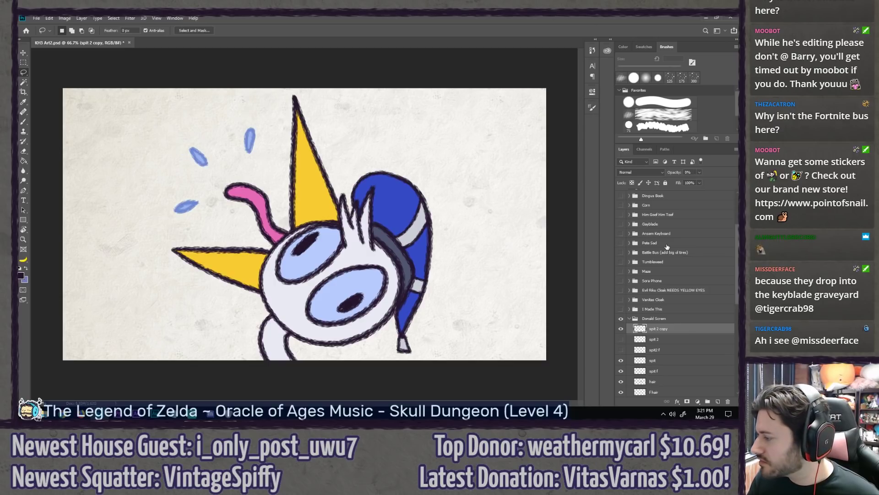
{"action": "key", "text": "0"}
{"action": "left_click", "coordinate": [672, 362]}
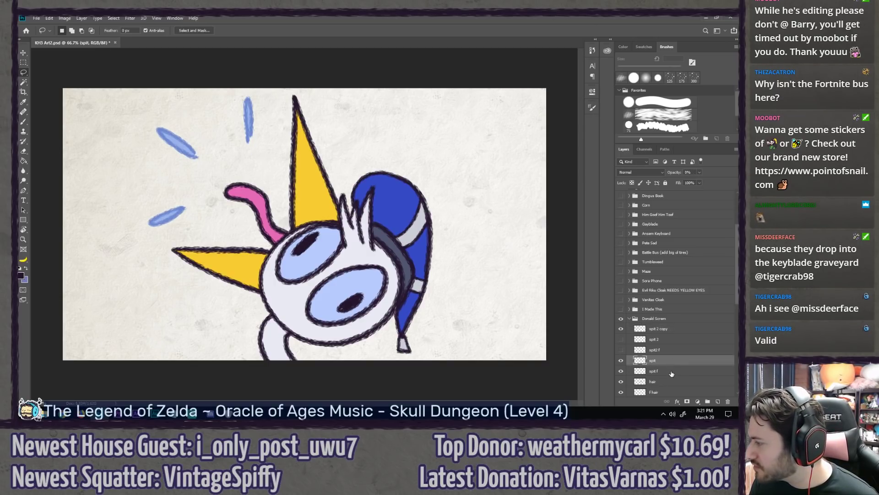
{"action": "left_click", "coordinate": [672, 372], "text": "shift"}
{"action": "key", "text": "0"}
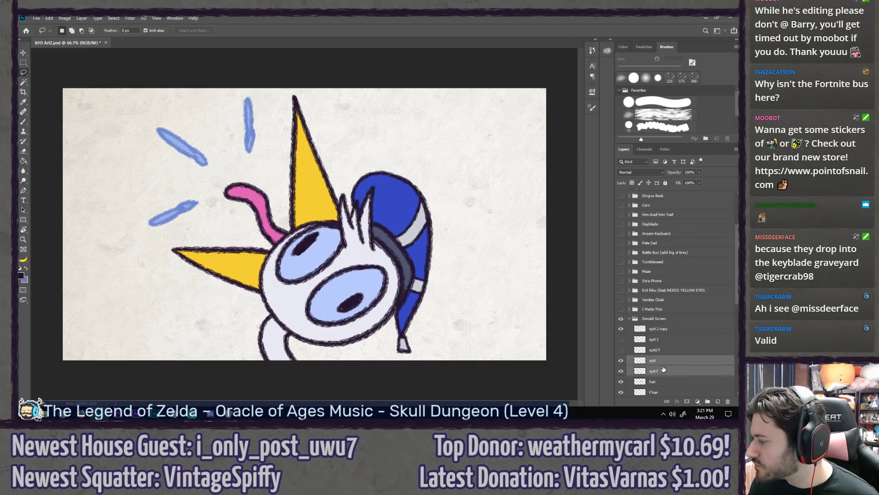
{"action": "scroll", "coordinate": [657, 376], "scroll_direction": "down", "scroll_amount": 6}
{"action": "scroll", "coordinate": [656, 316], "scroll_direction": "up", "scroll_amount": 5}
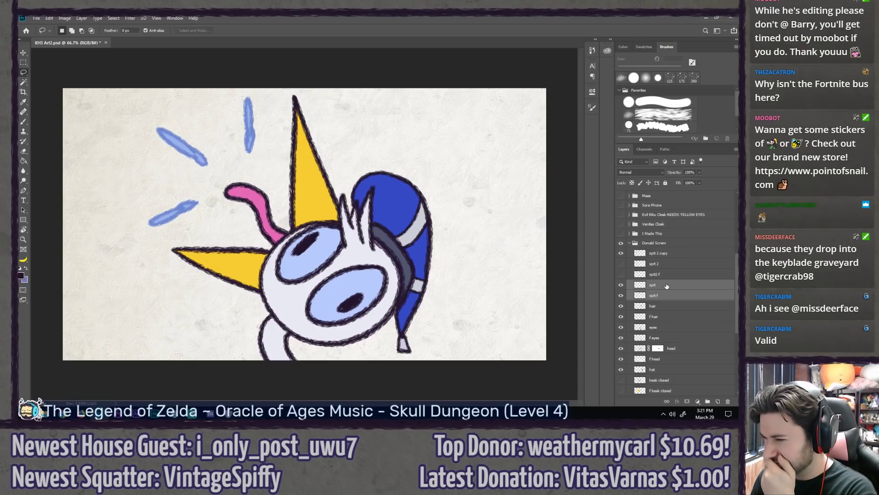
{"action": "scroll", "coordinate": [674, 205], "scroll_direction": "up", "scroll_amount": 10}
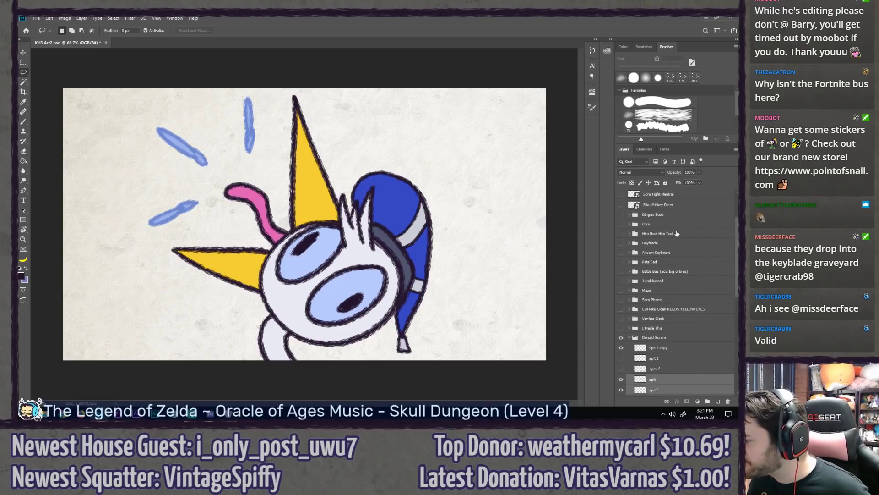
{"action": "left_click", "coordinate": [674, 194]}
{"action": "scroll", "coordinate": [673, 292], "scroll_direction": "down", "scroll_amount": 3}
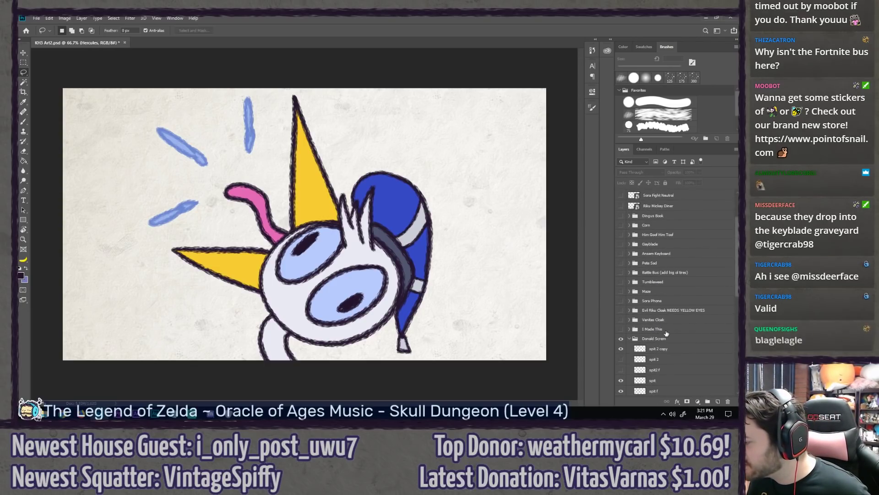
Step: Delete all the character groups above the Donald Screm group
{"action": "left_click", "coordinate": [670, 331], "text": "shift"}
{"action": "key", "text": "Delete"}
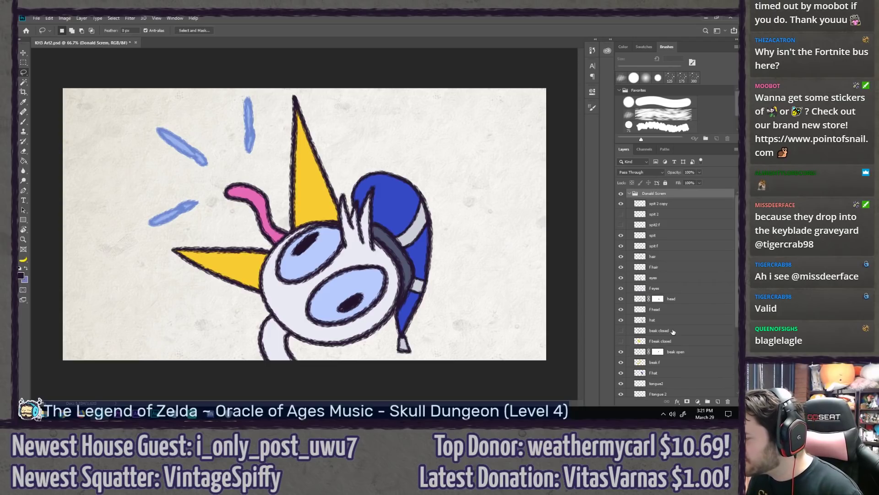
{"action": "left_click", "coordinate": [629, 194]}
{"action": "left_click", "coordinate": [666, 205]}
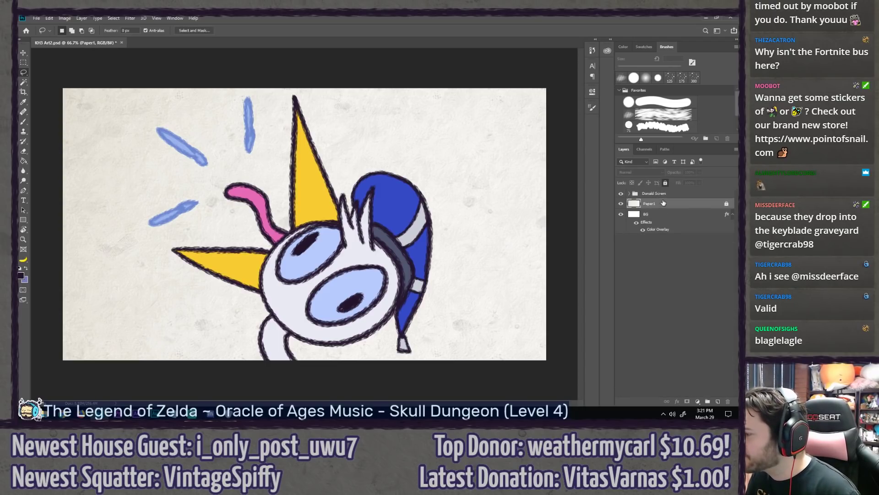
{"action": "left_click", "coordinate": [629, 194]}
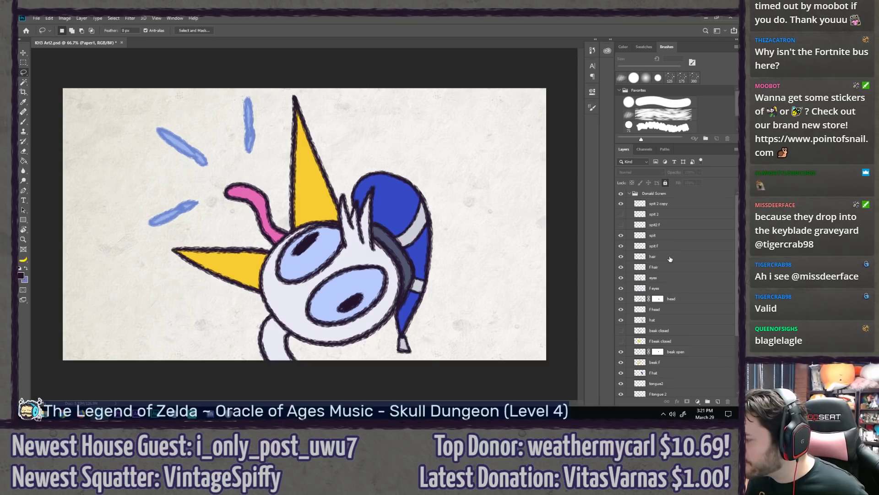
Step: Delete Donald's hair through neck f layers and hide the Paper1 and BG backgrounds
{"action": "left_click", "coordinate": [670, 258]}
{"action": "scroll", "coordinate": [667, 303], "scroll_direction": "down", "scroll_amount": 5}
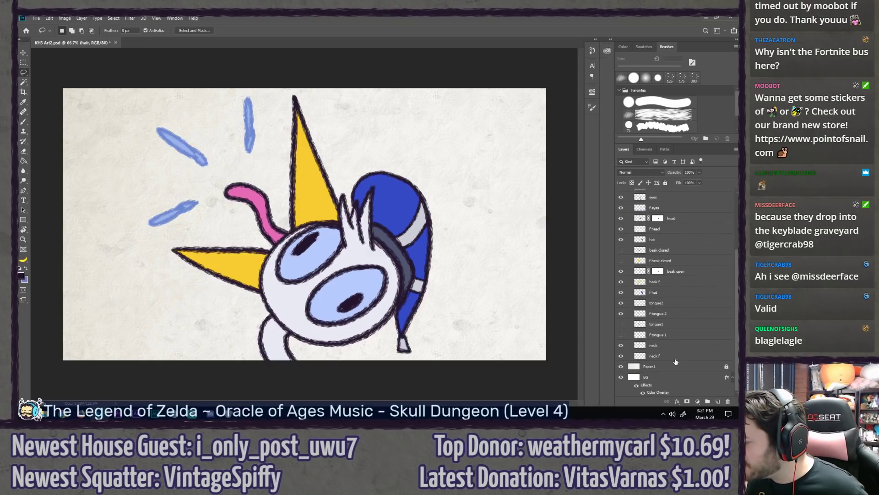
{"action": "left_click", "coordinate": [671, 356], "text": "shift"}
{"action": "key", "text": "Delete"}
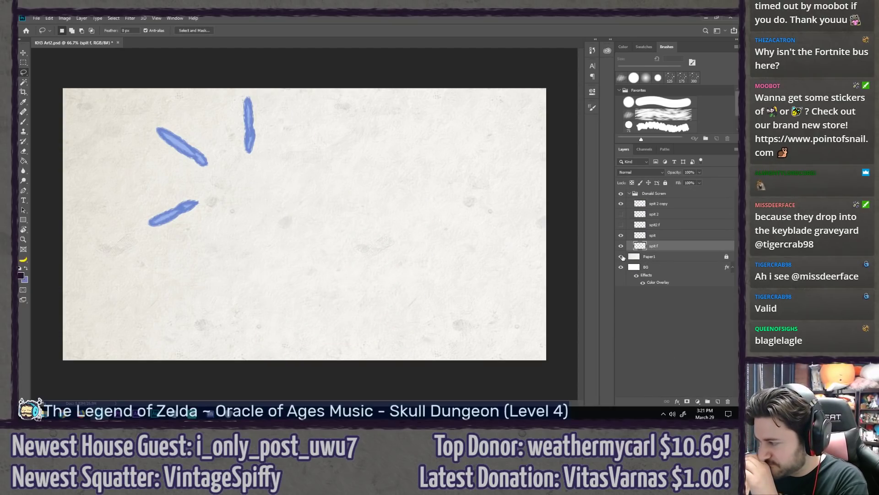
{"action": "left_click", "coordinate": [670, 259]}
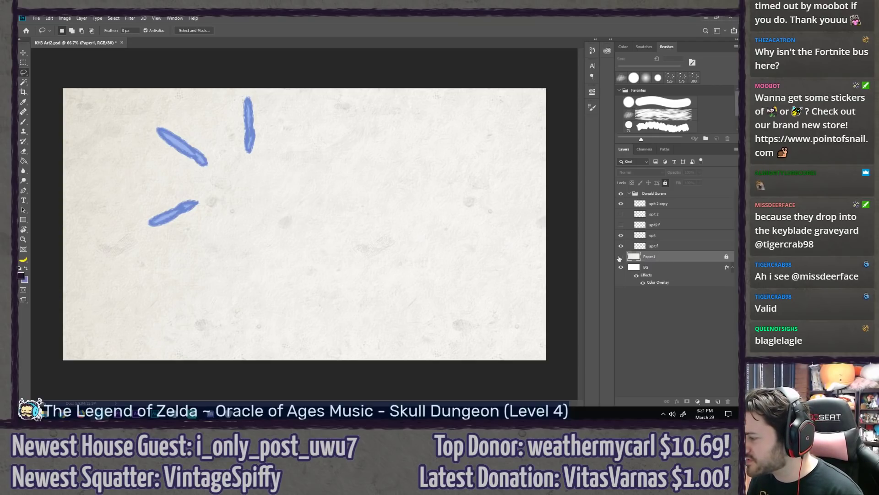
{"action": "left_click_drag", "start_coordinate": [620, 258], "coordinate": [621, 267]}
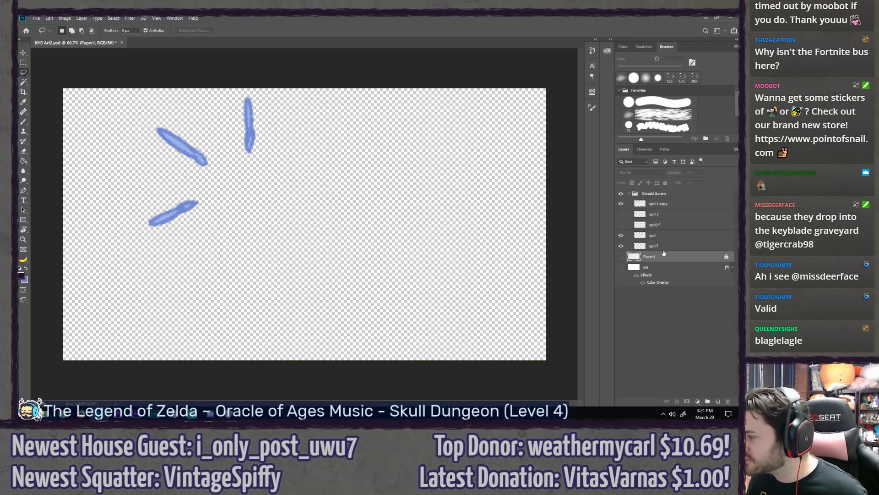
{"action": "left_click", "coordinate": [68, 18]}
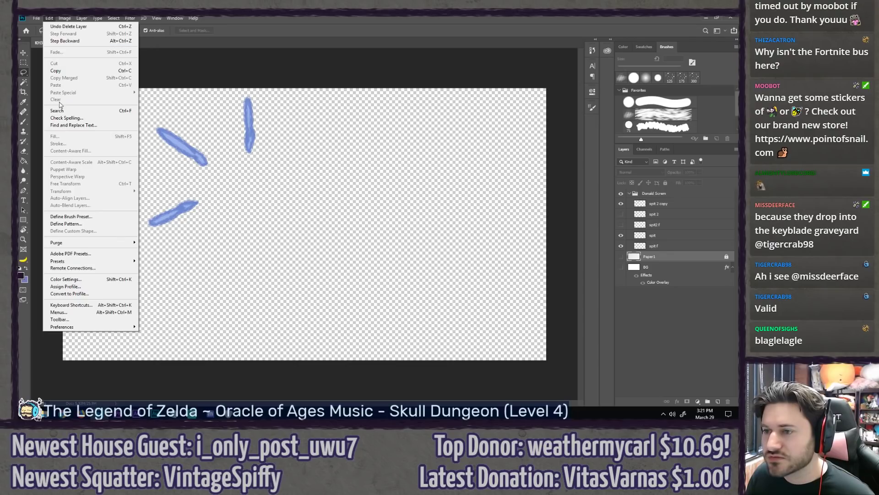
Step: Trim the canvas around the spit strokes and hide the larger spit 2 copy strokes
{"action": "mouse_move", "coordinate": [65, 18]}
{"action": "left_click", "coordinate": [77, 102]}
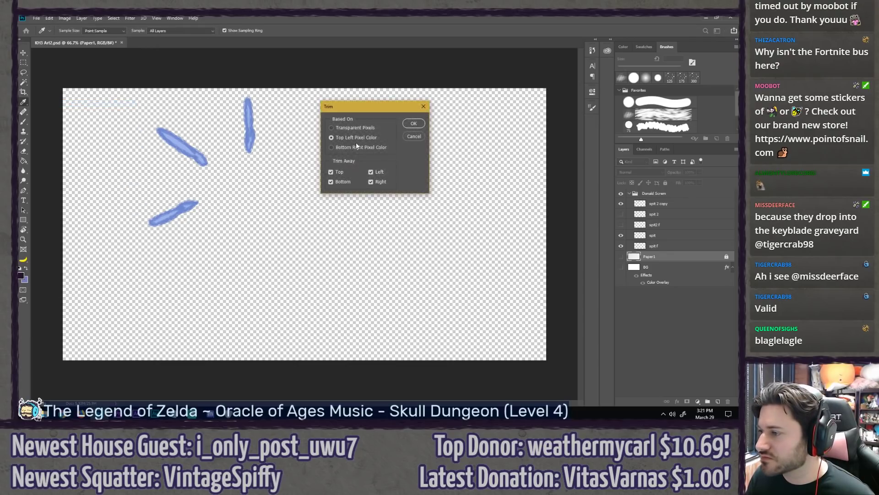
{"action": "key", "text": "l"}
{"action": "left_click", "coordinate": [410, 125]}
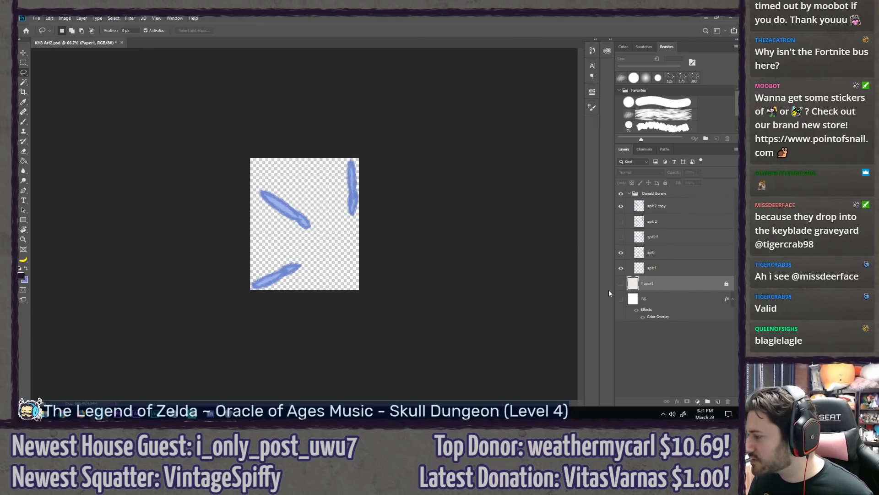
{"action": "left_click", "coordinate": [621, 206]}
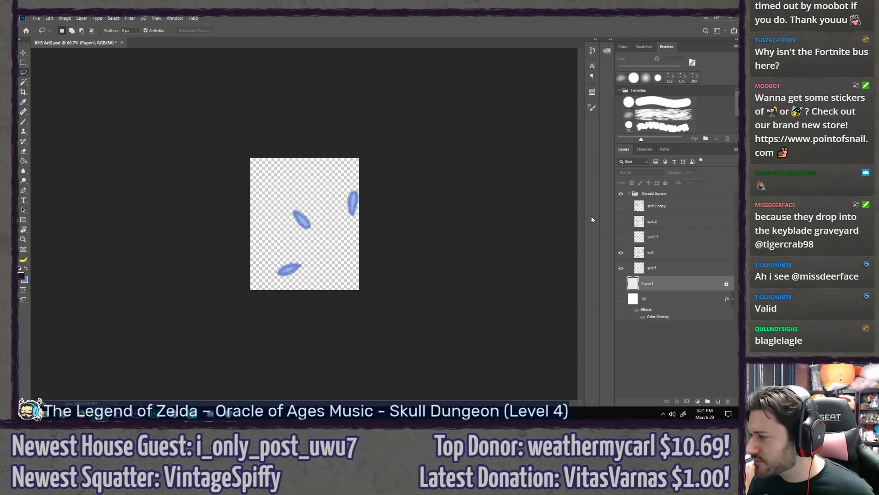
Step: Save the smaller strokes as the PNG 'Donald Screm Ptooey1.png'
{"action": "key", "text": "ctrl+shift+s"}
{"action": "type", "text": "D"}
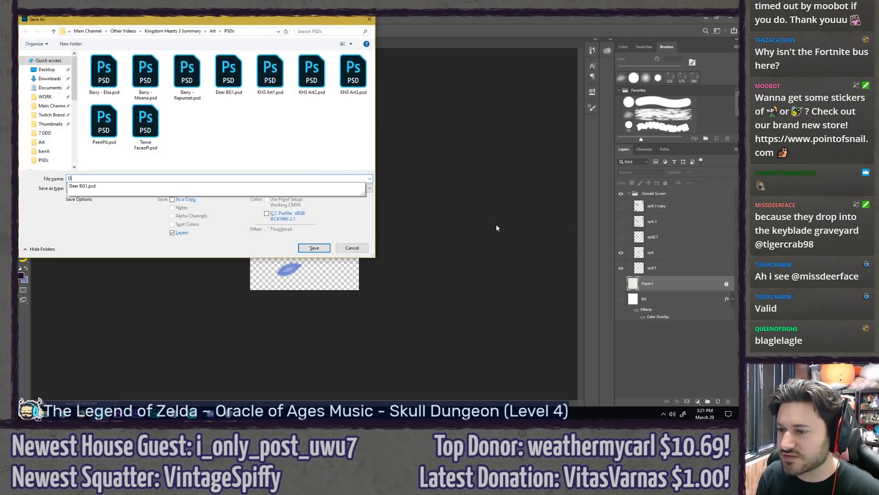
{"action": "type", "text": "onald"}
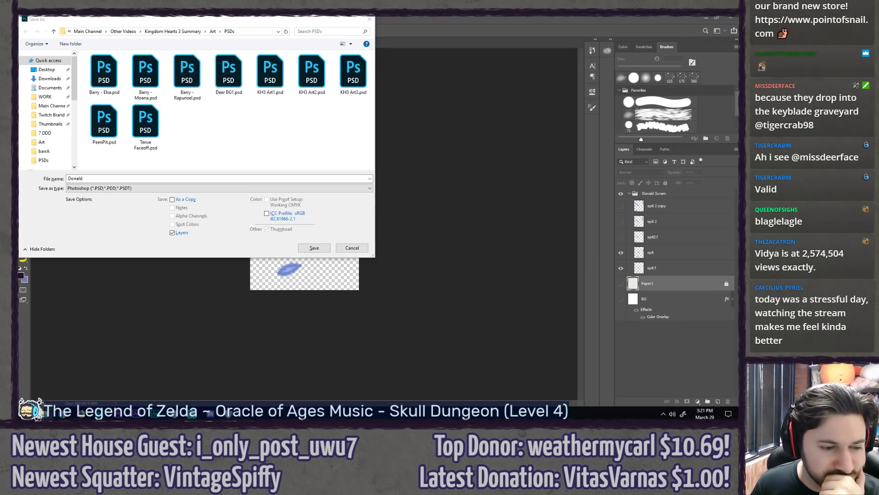
{"action": "left_click", "coordinate": [92, 177]}
{"action": "left_click", "coordinate": [92, 176]}
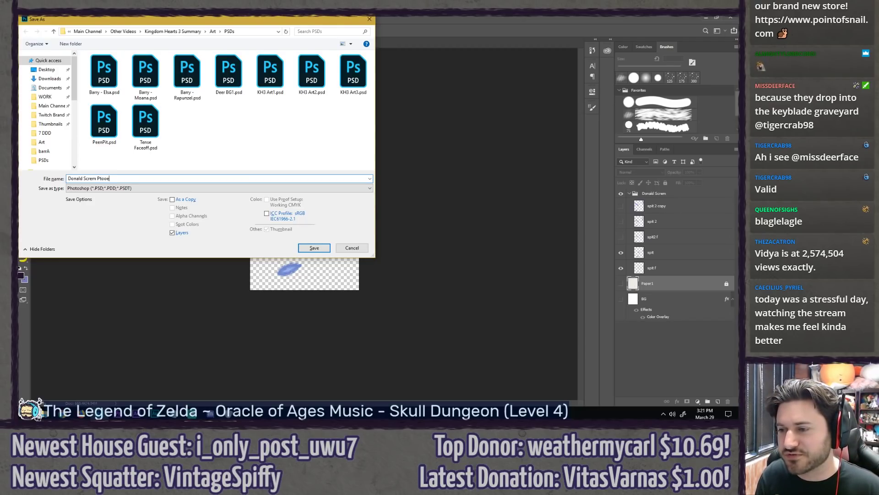
{"action": "key", "text": "Tab"}
{"action": "key", "text": "s"}
{"action": "key", "text": "Down"}
{"action": "key", "text": "Up"}
{"action": "key", "text": "Up"}
{"action": "key", "text": "Return"}
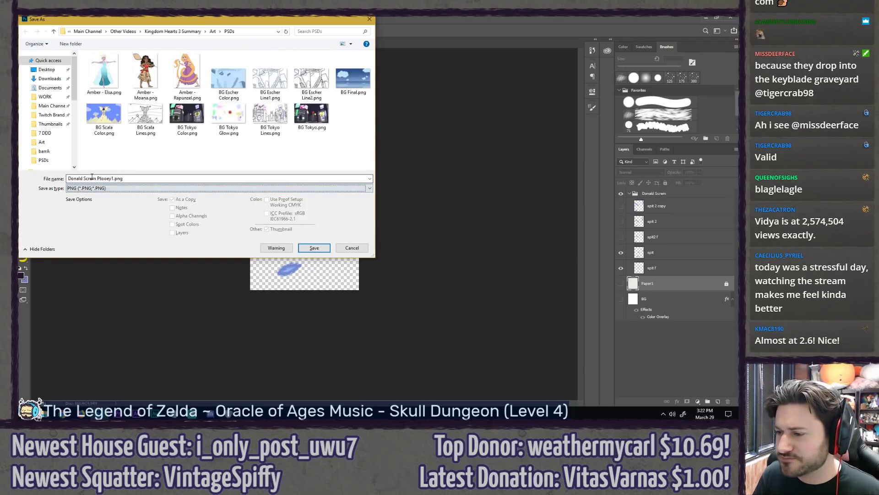
{"action": "key", "text": "Return"}
{"action": "key", "text": "Return"}
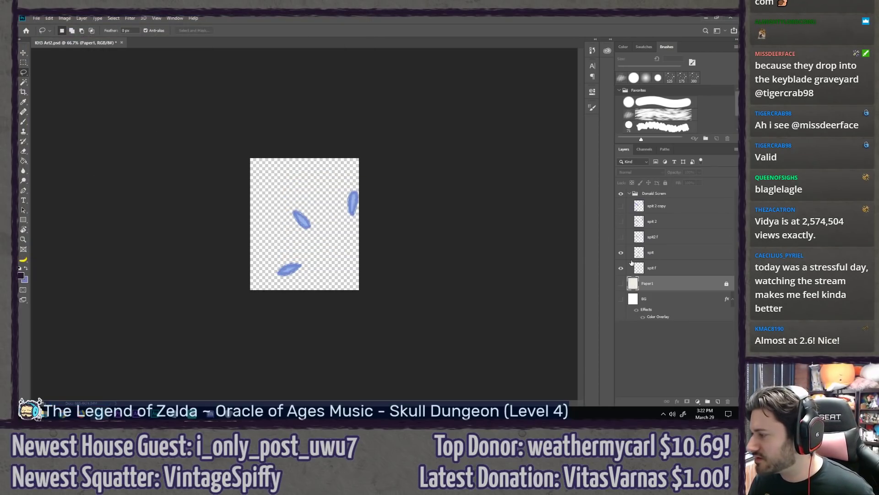
Step: Show only the spit 2 copy strokes, save as PNG 'Donald Screm Ptooey2', then close without saving
{"action": "left_click", "coordinate": [621, 268]}
{"action": "left_click", "coordinate": [621, 206]}
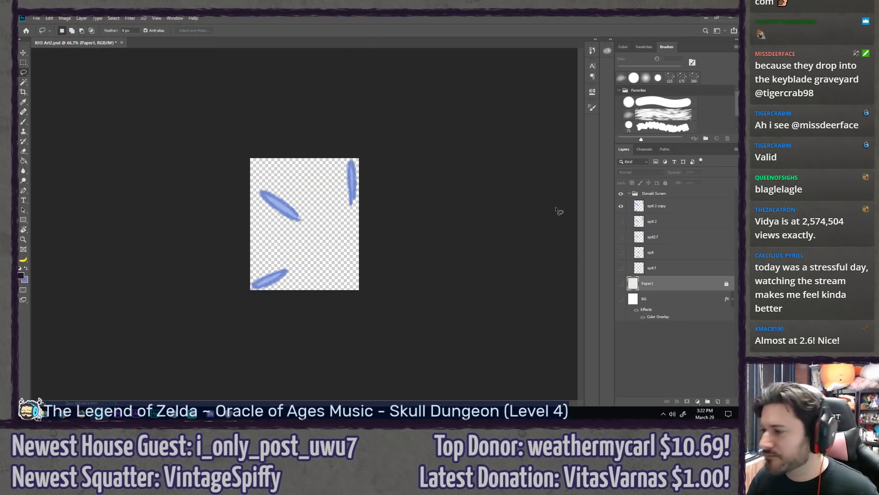
{"action": "key", "text": "ctrl+shift+s"}
{"action": "type", "text": "Donald Sc"}
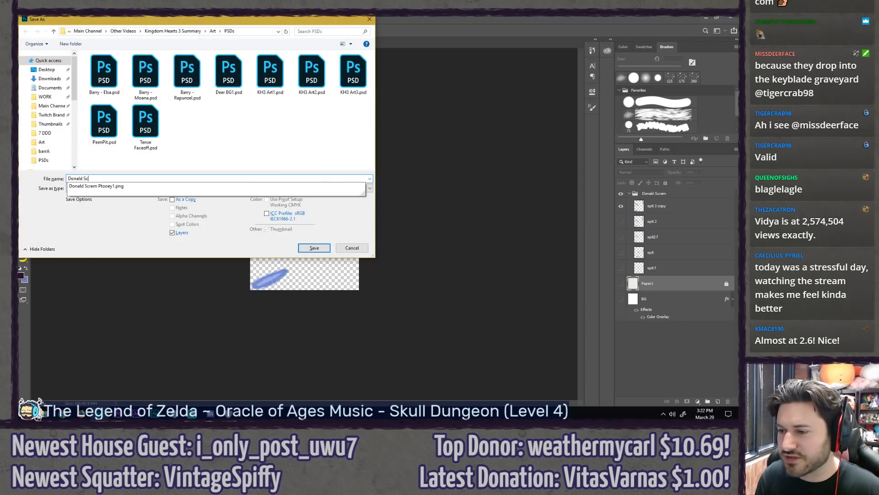
{"action": "type", "text": "rem Ptooey2w"}
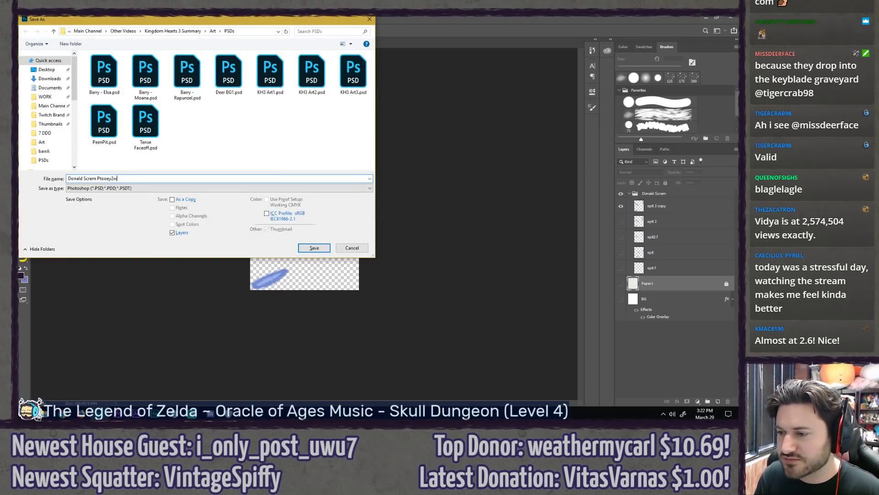
{"action": "key", "text": "Tab"}
{"action": "key", "text": "Down"}
{"action": "key", "text": "Down"}
{"action": "key", "text": "Down"}
{"action": "key", "text": "Down"}
{"action": "key", "text": "Down"}
{"action": "key", "text": "Down"}
{"action": "key", "text": "Down"}
{"action": "key", "text": "Down"}
{"action": "key", "text": "Down"}
{"action": "key", "text": "Down"}
{"action": "key", "text": "Down"}
{"action": "key", "text": "Down"}
{"action": "key", "text": "Down"}
{"action": "key", "text": "Down"}
{"action": "key", "text": "Down"}
{"action": "key", "text": "Down"}
{"action": "key", "text": "Down"}
{"action": "key", "text": "Down"}
{"action": "key", "text": "Up"}
{"action": "key", "text": "Return"}
{"action": "key", "text": "Return"}
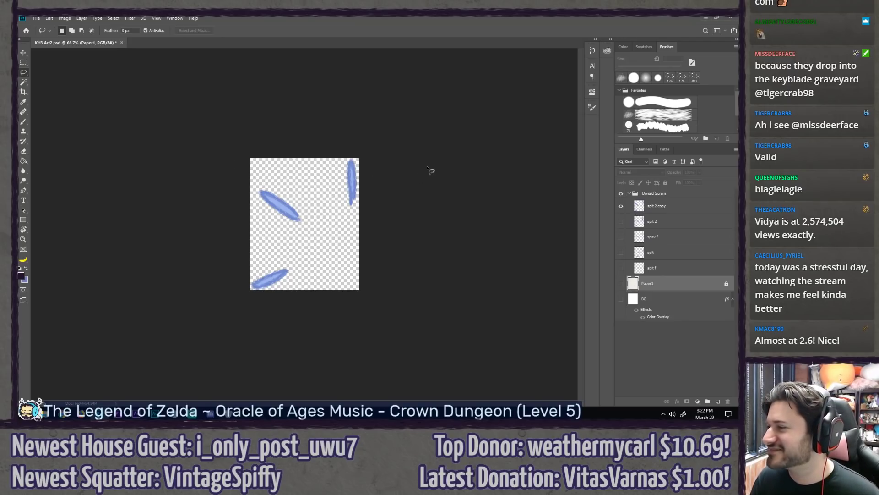
{"action": "key", "text": "ctrl+w"}
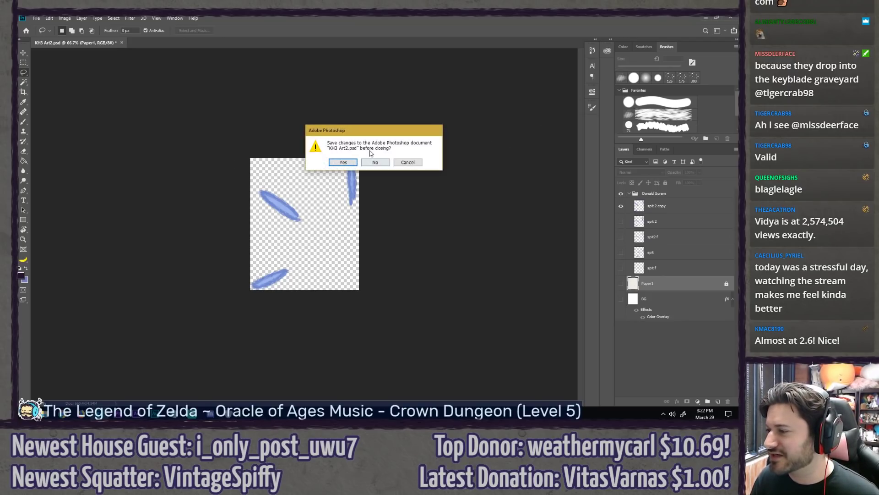
{"action": "left_click", "coordinate": [376, 161]}
Step: Back in Premiere Pro, import the two new Ptooey PNGs into the _KH3 ART bin
{"action": "left_click", "coordinate": [706, 18]}
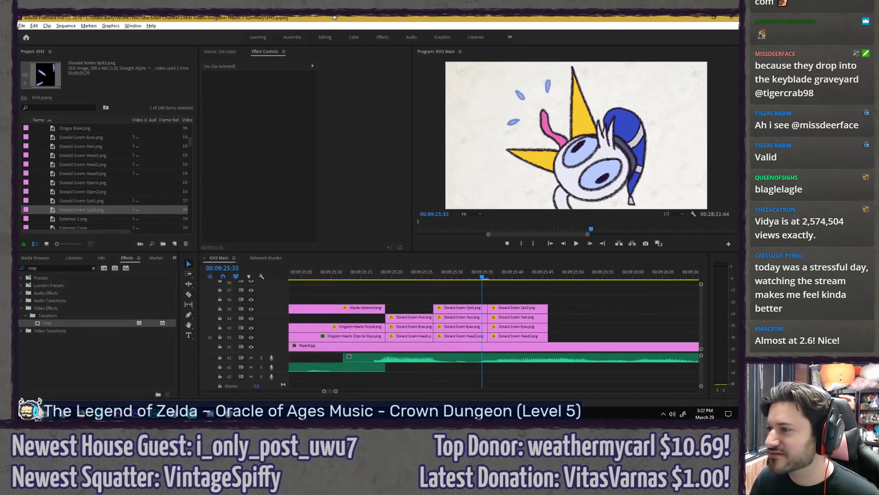
{"action": "scroll", "coordinate": [91, 184], "scroll_direction": "up", "scroll_amount": 15}
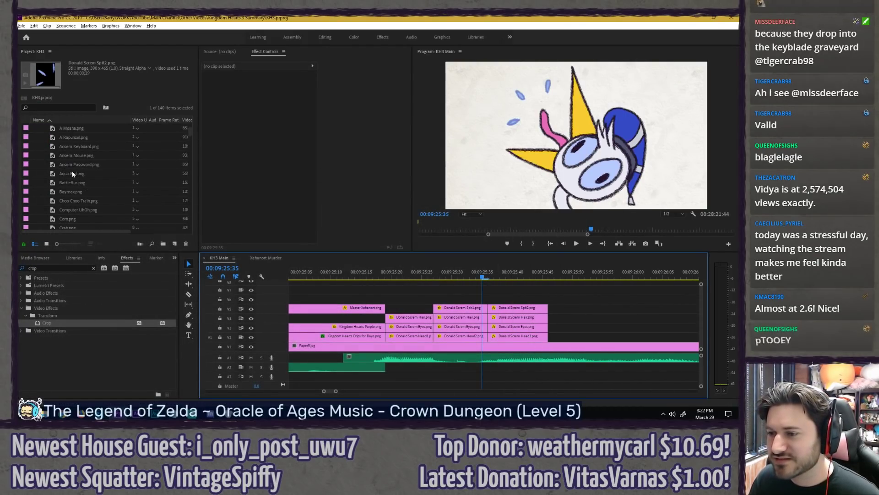
{"action": "left_click", "coordinate": [67, 147]}
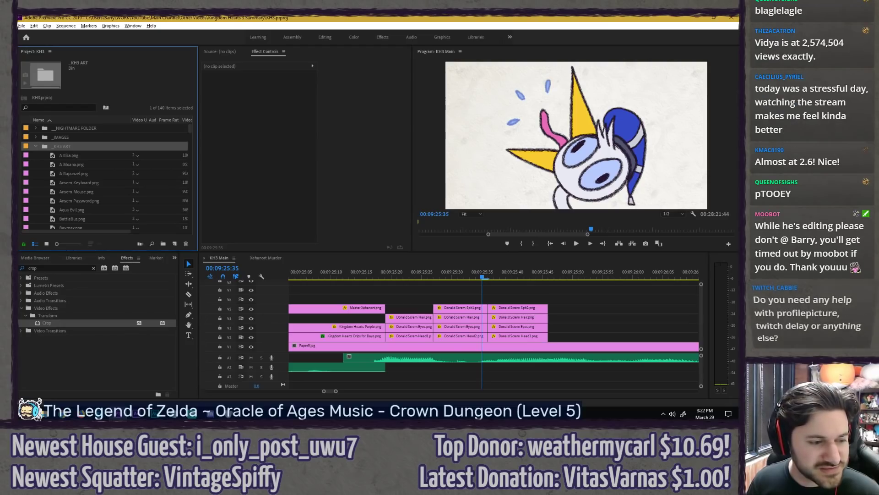
{"action": "left_click_drag", "start_coordinate": [19, 169], "coordinate": [55, 137]}
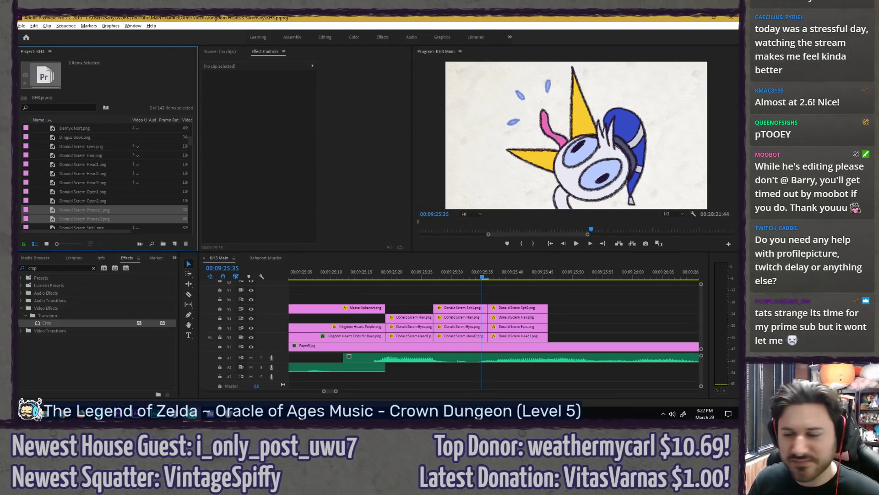
Step: Replace the Spit1 clip on V5 with the Ptooey1 image
{"action": "left_click", "coordinate": [441, 289]}
{"action": "left_click", "coordinate": [450, 306]}
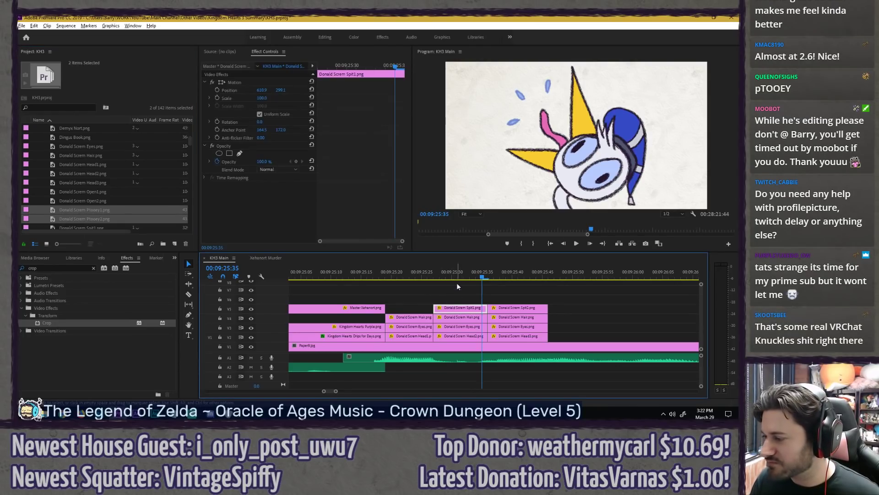
{"action": "key", "text": "shift+Left"}
{"action": "left_click_drag", "start_coordinate": [84, 210], "coordinate": [474, 310]}
Step: Replace the Spit2 clip with the Ptooey2 image and play back the spit animation
{"action": "left_click", "coordinate": [507, 274]}
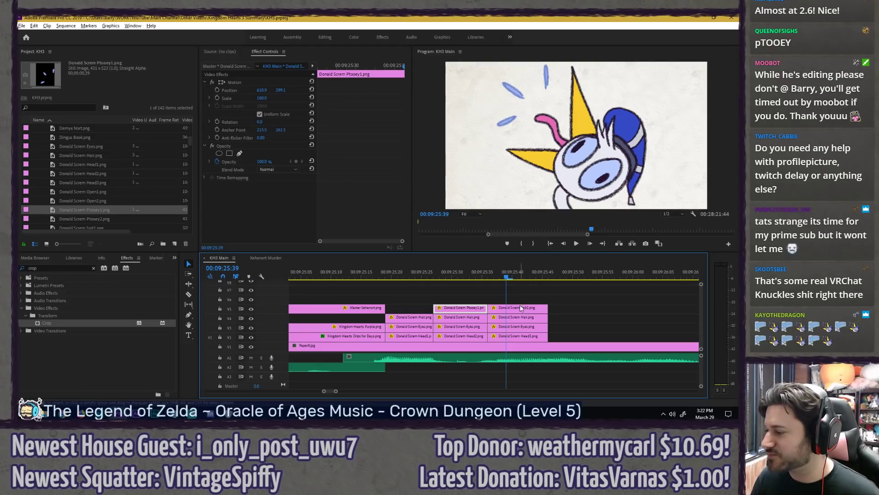
{"action": "left_click", "coordinate": [521, 308]}
{"action": "left_click_drag", "start_coordinate": [90, 219], "coordinate": [512, 311]}
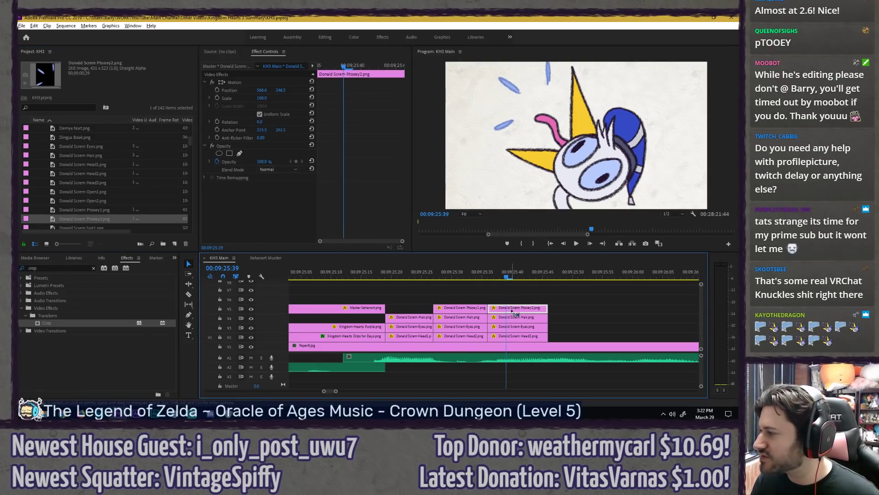
{"action": "left_click_drag", "start_coordinate": [486, 277], "coordinate": [480, 278]}
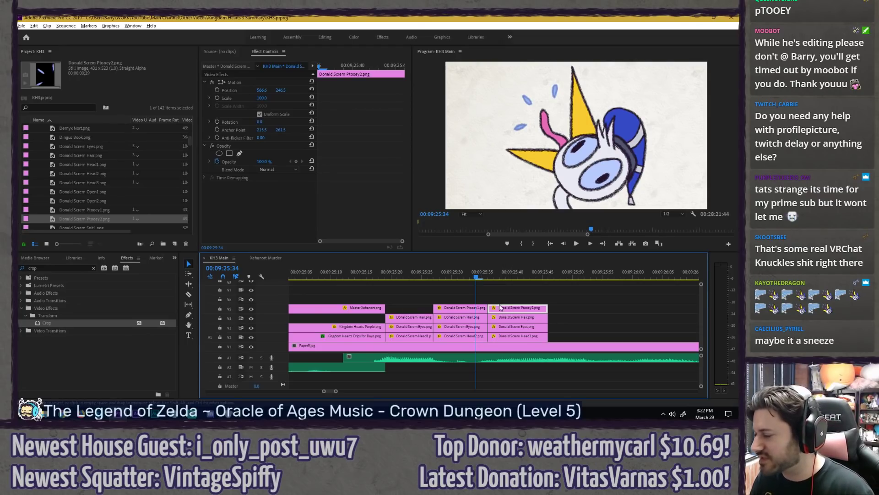
{"action": "key", "text": "ctrl+z"}
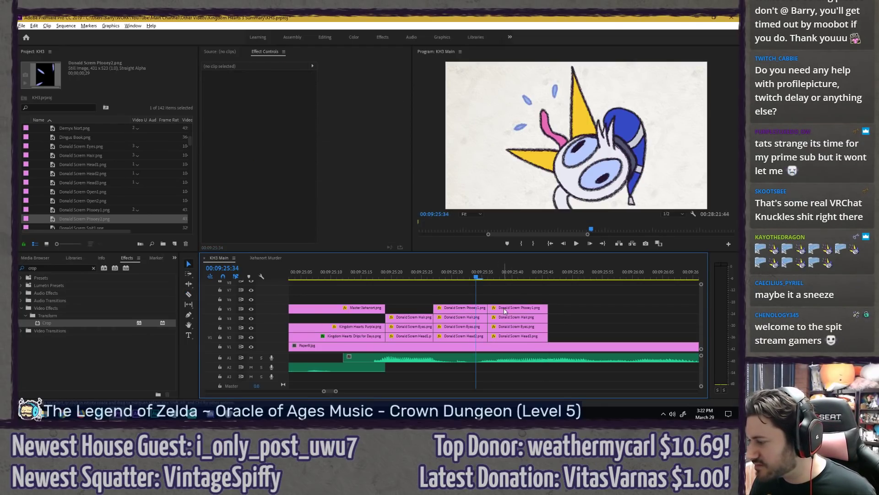
{"action": "left_click", "coordinate": [506, 311]}
{"action": "key", "text": "space"}
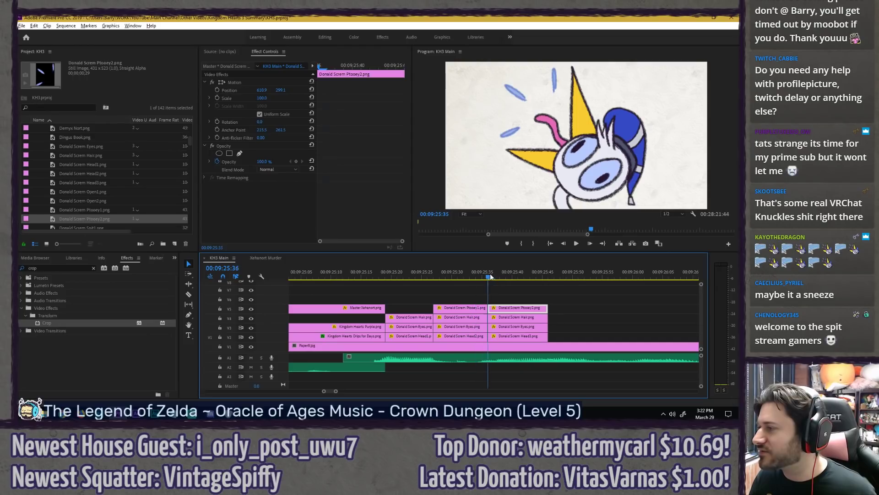
{"action": "left_click_drag", "start_coordinate": [448, 275], "coordinate": [508, 260]}
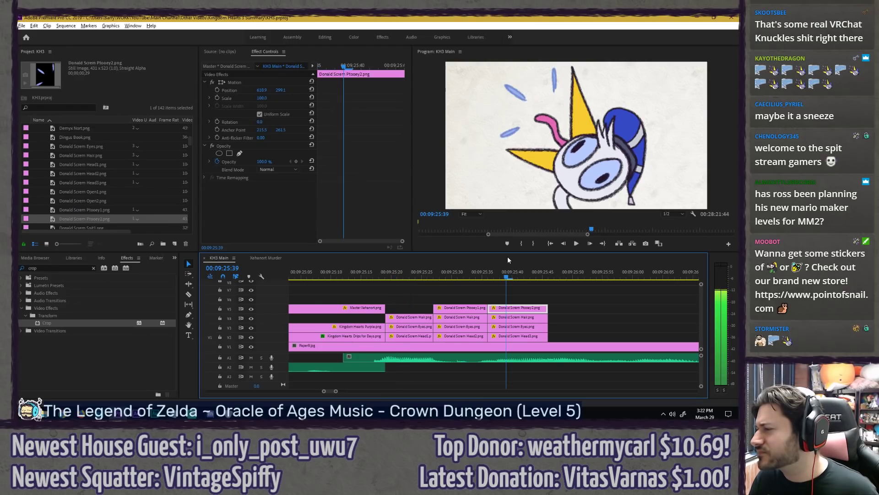
Step: Delete the Open1, Open2, Spit1 and Spit2 images from the project, then review the scream
{"action": "left_click", "coordinate": [92, 191]}
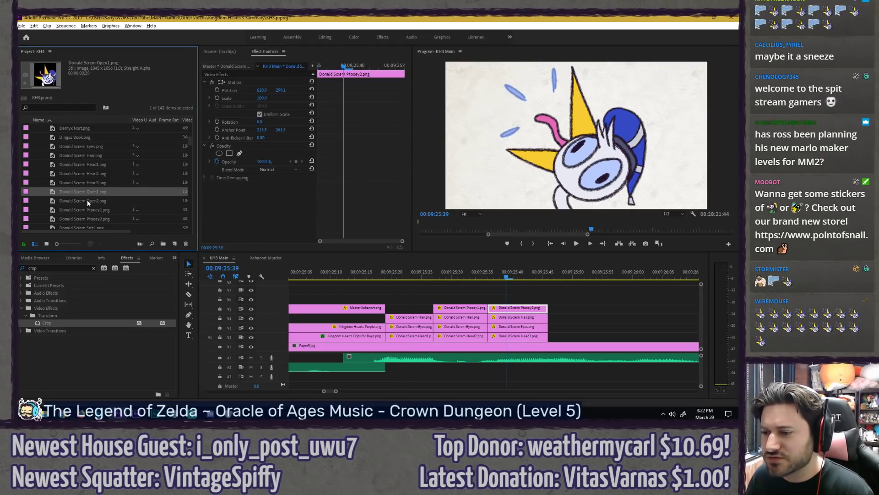
{"action": "key", "text": "Delete"}
{"action": "left_click", "coordinate": [83, 193]}
{"action": "key", "text": "Delete"}
{"action": "left_click", "coordinate": [82, 209]}
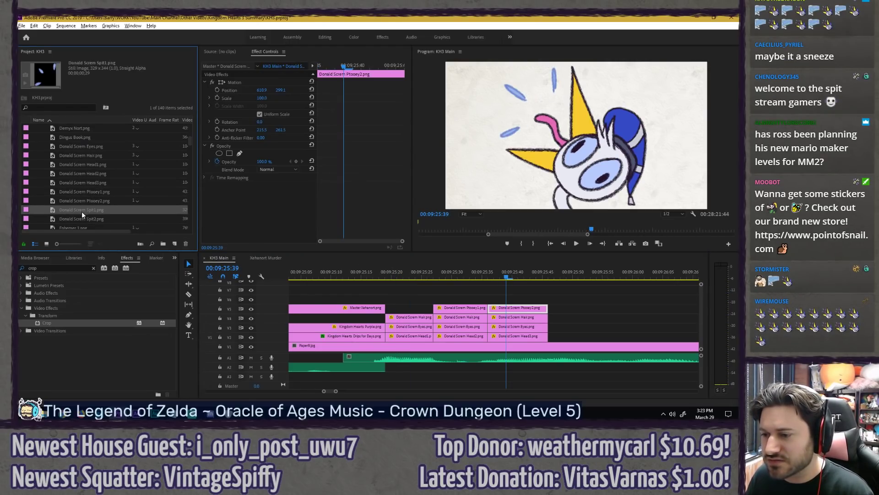
{"action": "key", "text": "Delete"}
{"action": "left_click", "coordinate": [87, 210]}
{"action": "key", "text": "Delete"}
{"action": "left_click", "coordinate": [437, 289]}
{"action": "mouse_move", "coordinate": [412, 274]}
{"action": "left_mouse_down"}
{"action": "mouse_move", "coordinate": [362, 274]}
{"action": "mouse_move", "coordinate": [617, 274]}
{"action": "mouse_move", "coordinate": [397, 274]}
{"action": "left_mouse_up"}
Step: Move the Donald Scream Eyes clip's anchor point onto the face in the Program monitor
{"action": "left_click", "coordinate": [415, 326]}
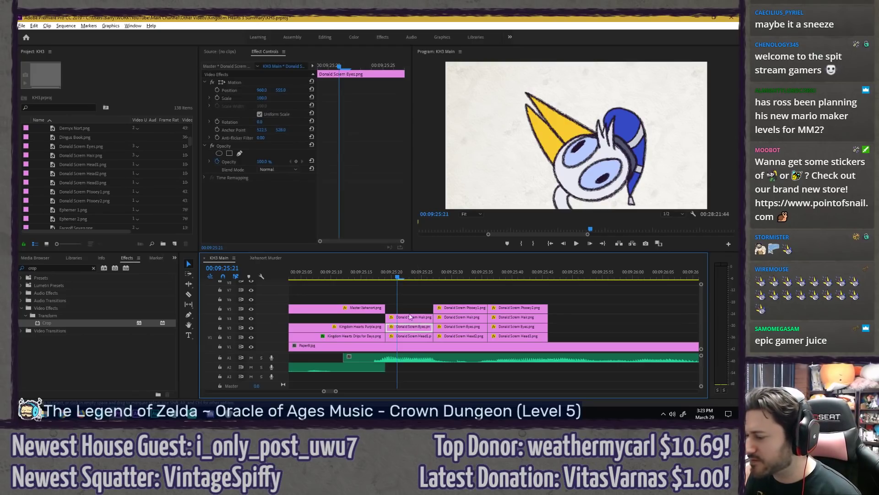
{"action": "left_click", "coordinate": [266, 97]}
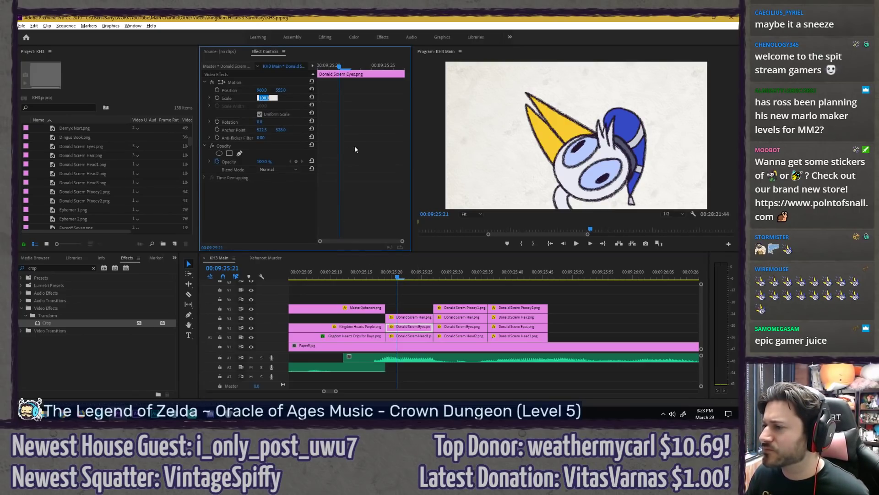
{"action": "left_click", "coordinate": [289, 84]}
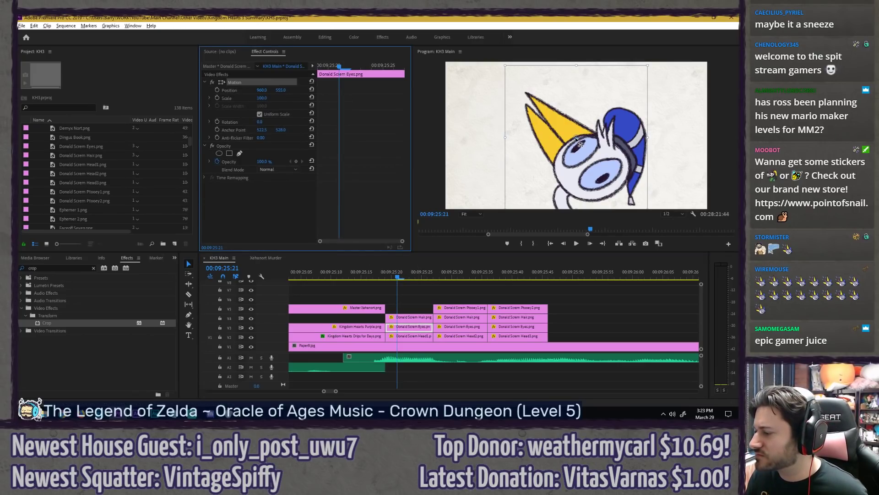
{"action": "left_click_drag", "start_coordinate": [575, 138], "coordinate": [578, 142]}
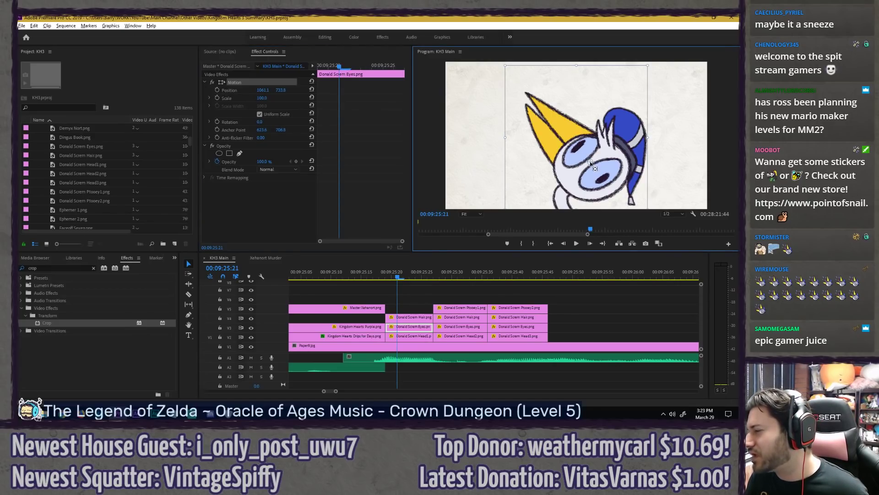
Step: Delete the second and third Eyes clips and extend the first to 00:09:25:46
{"action": "left_click", "coordinate": [472, 292]}
{"action": "left_click", "coordinate": [463, 327]}
{"action": "key", "text": "Delete"}
{"action": "left_click", "coordinate": [510, 329]}
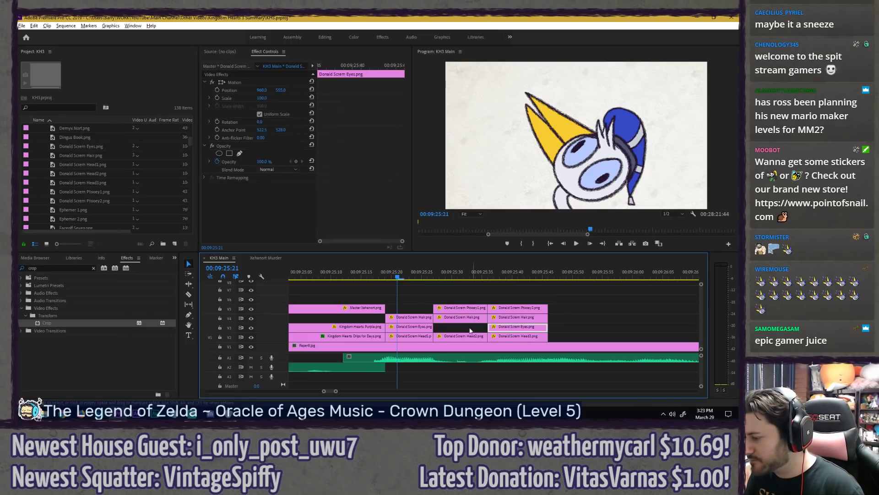
{"action": "key", "text": "Delete"}
{"action": "left_click_drag", "start_coordinate": [433, 327], "coordinate": [548, 328]}
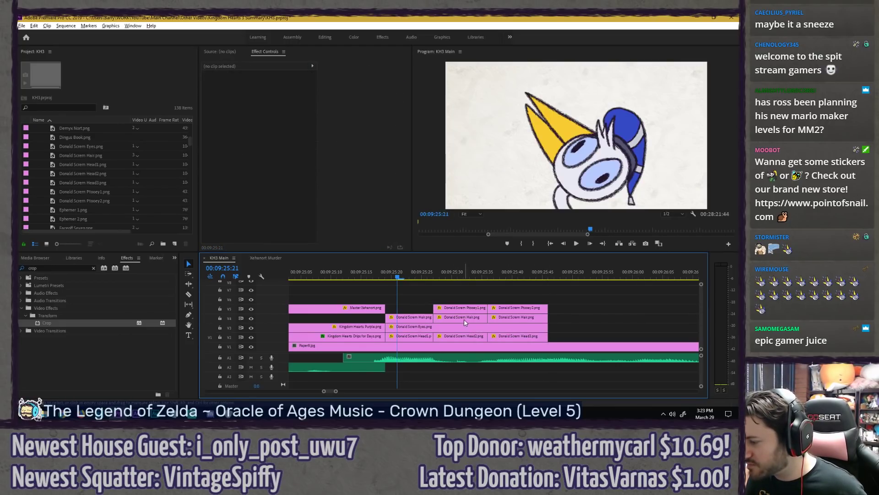
Step: Delete the second and third Hair clips and extend the remaining Hair clip to match
{"action": "left_click", "coordinate": [463, 320]}
{"action": "key", "text": "Delete"}
{"action": "left_click", "coordinate": [517, 320]}
{"action": "key", "text": "Delete"}
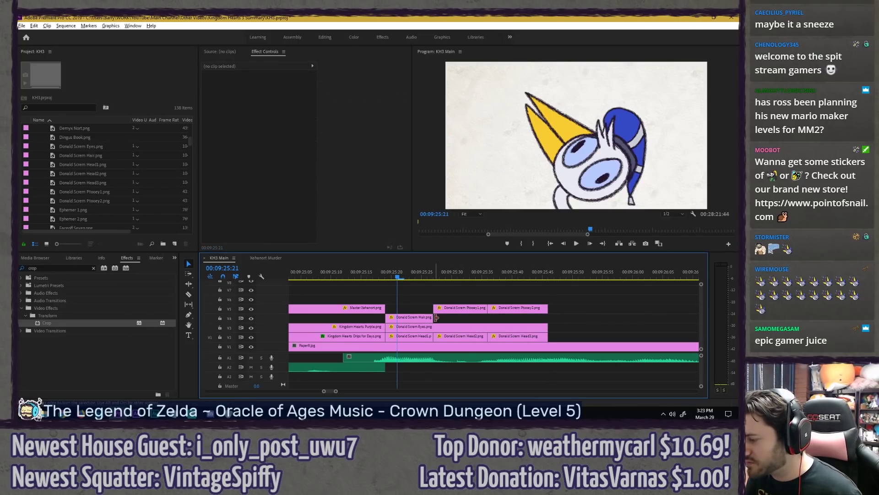
{"action": "left_click_drag", "start_coordinate": [436, 317], "coordinate": [548, 317]}
{"action": "left_click", "coordinate": [463, 327]}
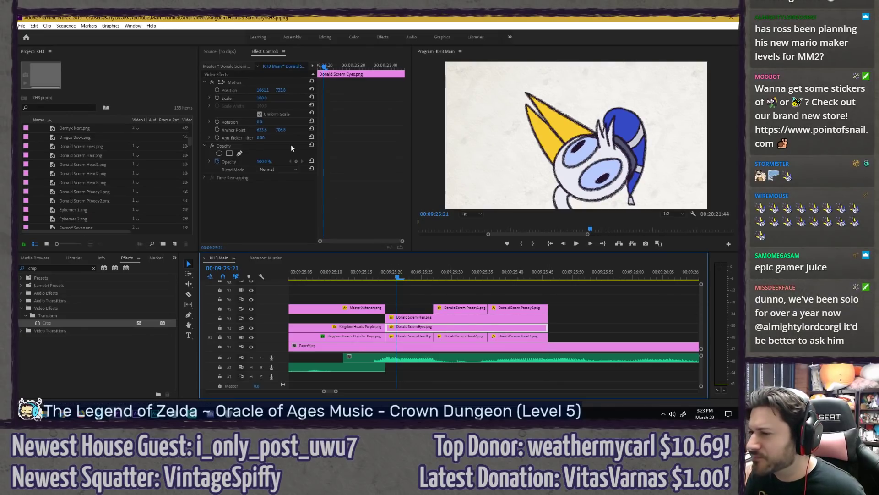
Step: At the Eyes clip start, set Scale to 90 and turn on Scale keyframing
{"action": "left_click", "coordinate": [329, 78]}
{"action": "key", "text": "Left"}
{"action": "key", "text": "Left"}
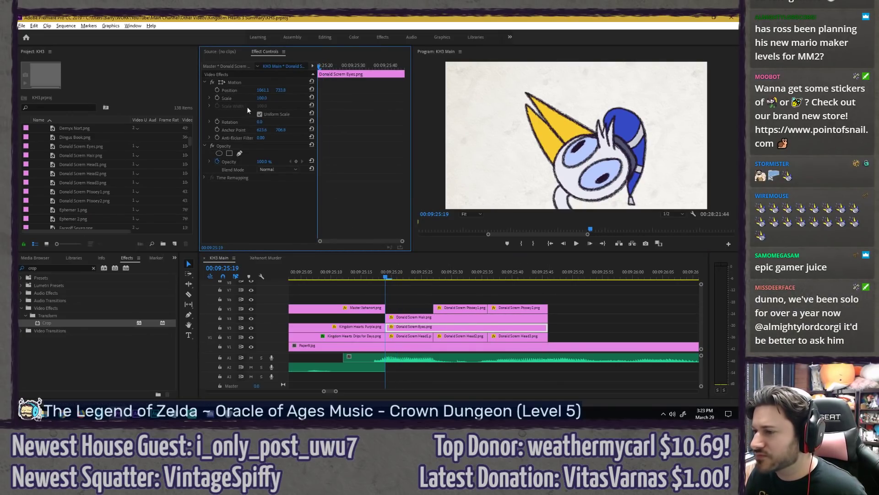
{"action": "left_click", "coordinate": [266, 96]}
{"action": "key", "text": "Return"}
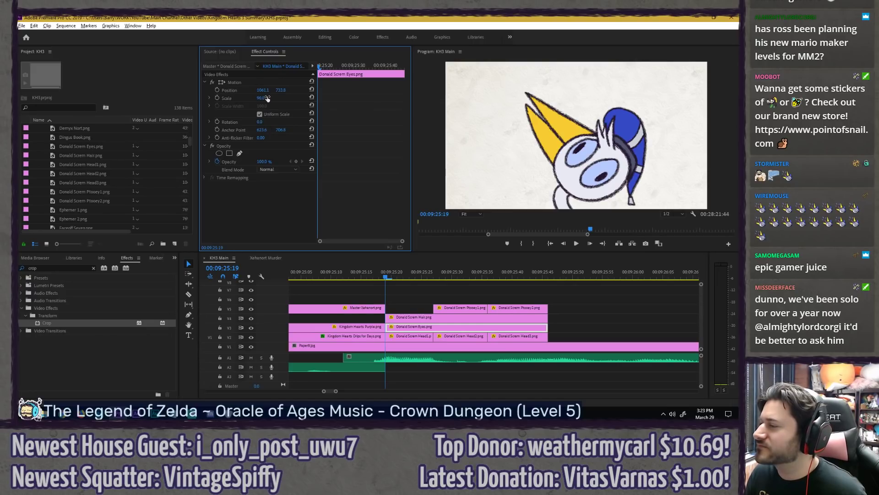
{"action": "left_click", "coordinate": [218, 97]}
{"action": "right_click", "coordinate": [320, 98]}
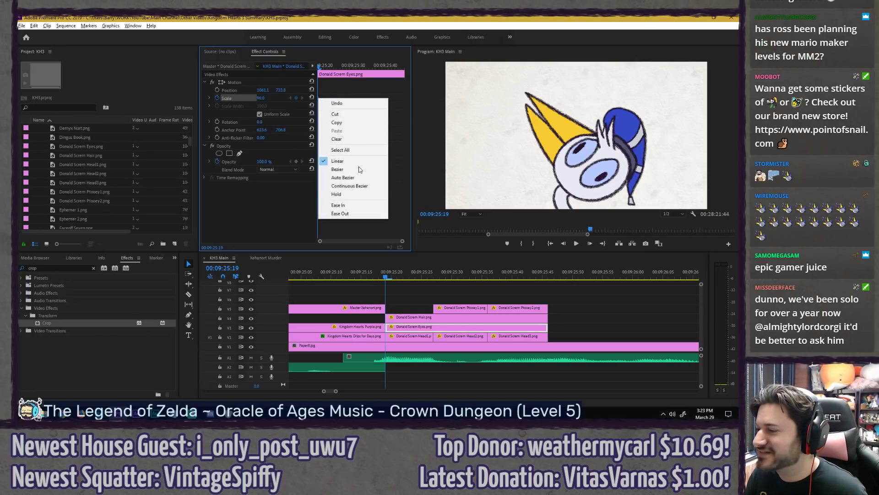
{"action": "left_click", "coordinate": [359, 168]}
Step: Add Scale keyframes of 102 at 09:25:27 and 100 at 09:25:36, then preview
{"action": "left_click", "coordinate": [434, 274]}
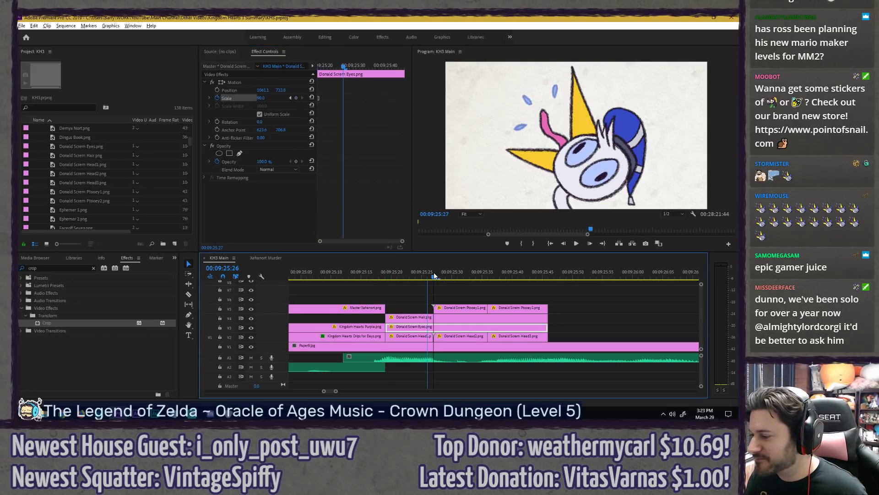
{"action": "left_click", "coordinate": [265, 98]}
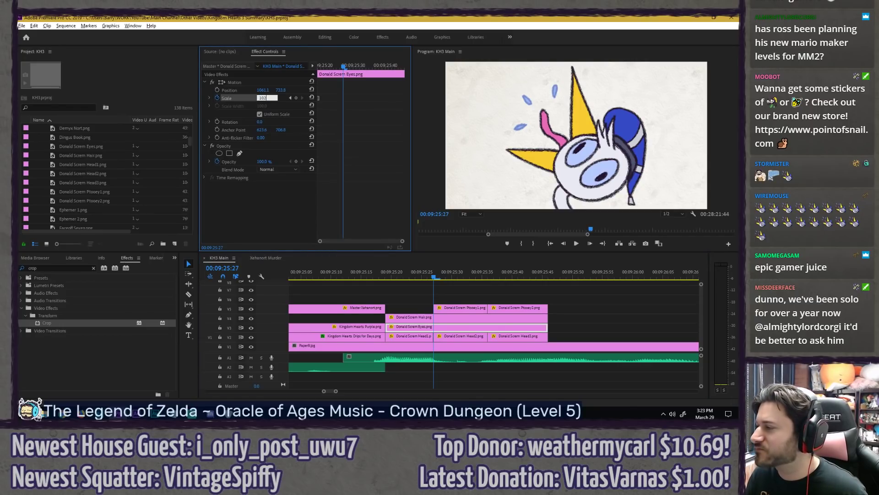
{"action": "key", "text": "Return"}
{"action": "left_click", "coordinate": [487, 273]}
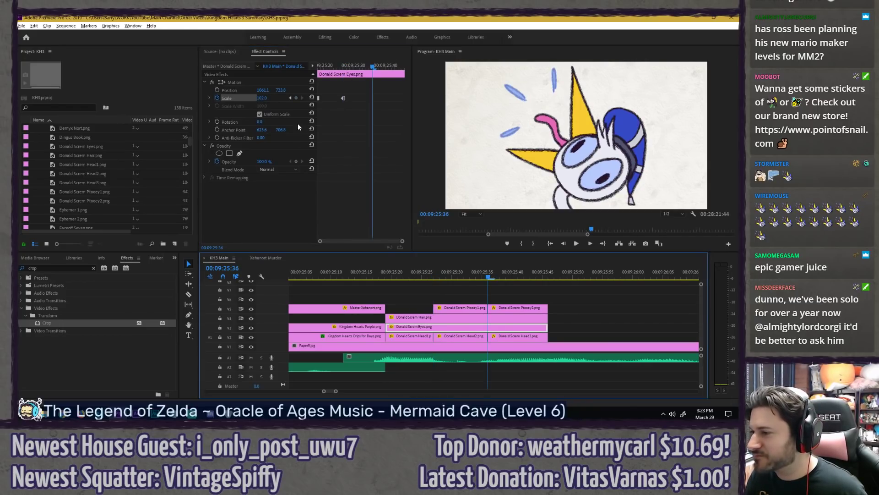
{"action": "left_click", "coordinate": [266, 97]}
{"action": "type", "text": "100"}
{"action": "key", "text": "Return"}
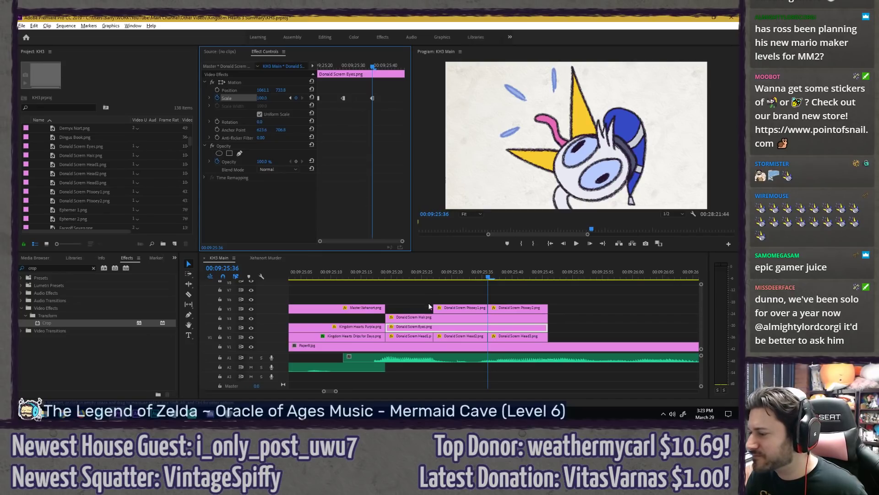
{"action": "left_click", "coordinate": [380, 276]}
{"action": "key", "text": "space"}
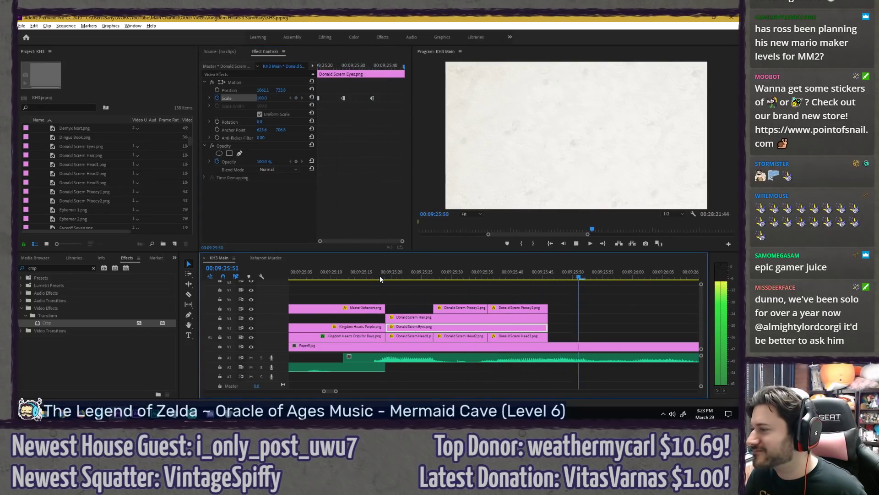
{"action": "key", "text": "space"}
Step: Trial-duplicate the Donald clips to loop the scream, play it, then undo the copy
{"action": "left_click_drag", "start_coordinate": [395, 289], "coordinate": [548, 341]}
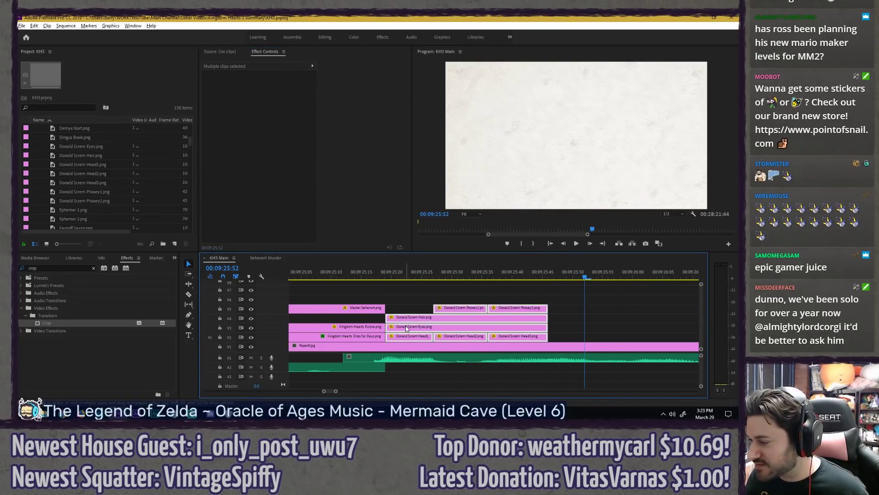
{"action": "left_click_drag", "start_coordinate": [407, 328], "coordinate": [576, 331]}
{"action": "key", "text": "minus"}
{"action": "key", "text": "minus"}
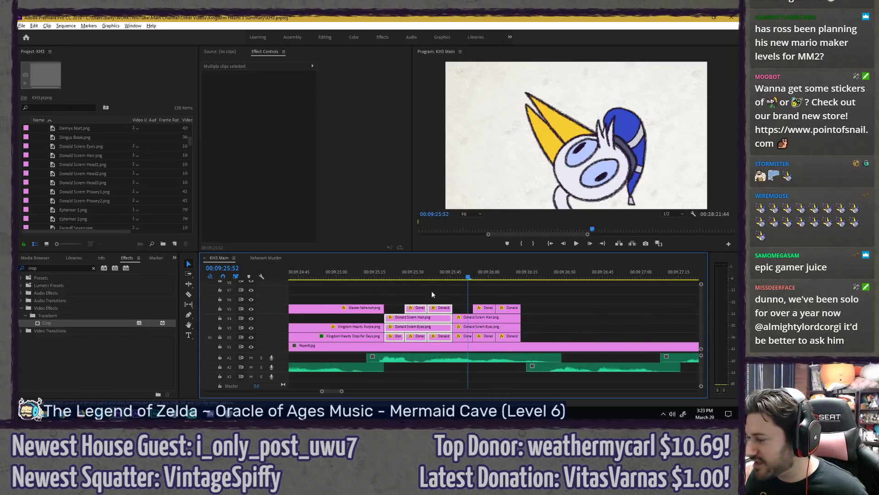
{"action": "left_click", "coordinate": [386, 276]}
{"action": "key", "text": "space"}
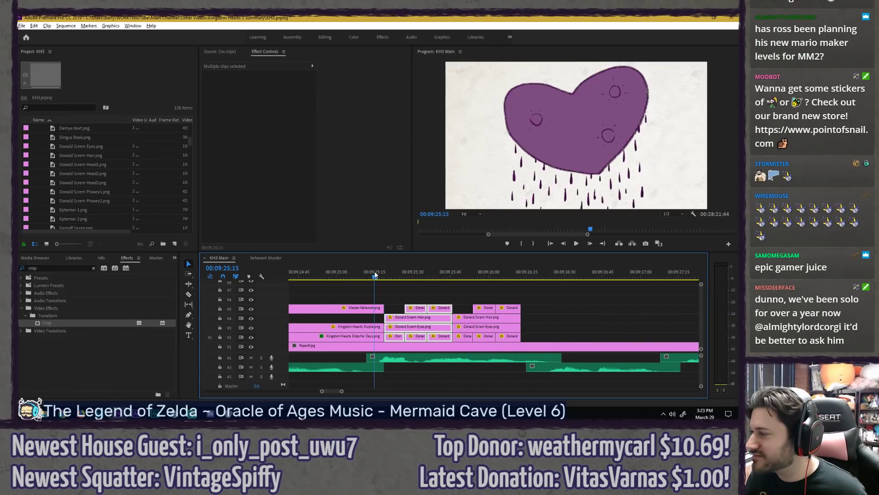
{"action": "key", "text": "space"}
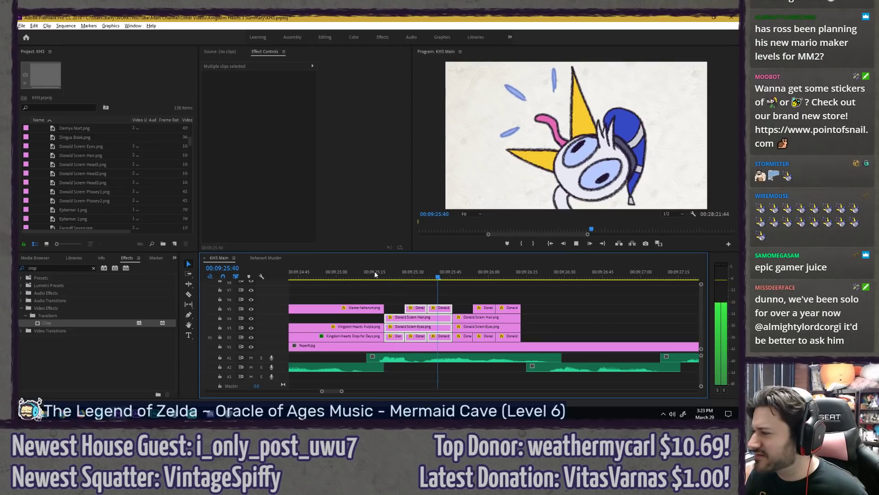
{"action": "key", "text": "equal"}
{"action": "key", "text": "equal"}
{"action": "key", "text": "ctrl+z"}
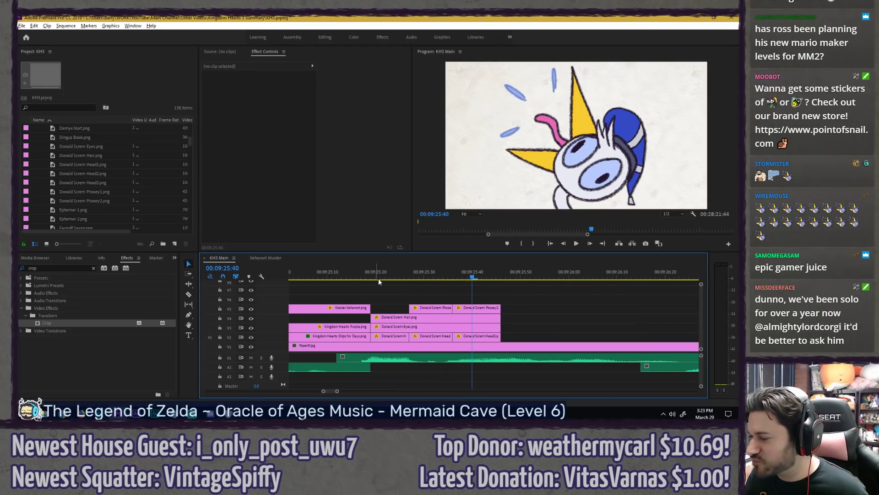
Step: Make the Eyes clip's three Scale keyframes Linear
{"action": "left_click", "coordinate": [384, 327]}
{"action": "left_click", "coordinate": [324, 67]}
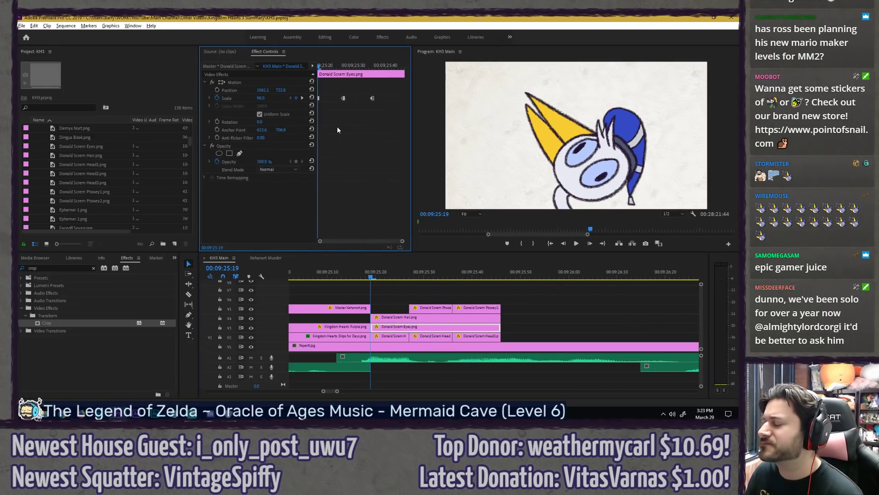
{"action": "left_click_drag", "start_coordinate": [312, 84], "coordinate": [313, 84]}
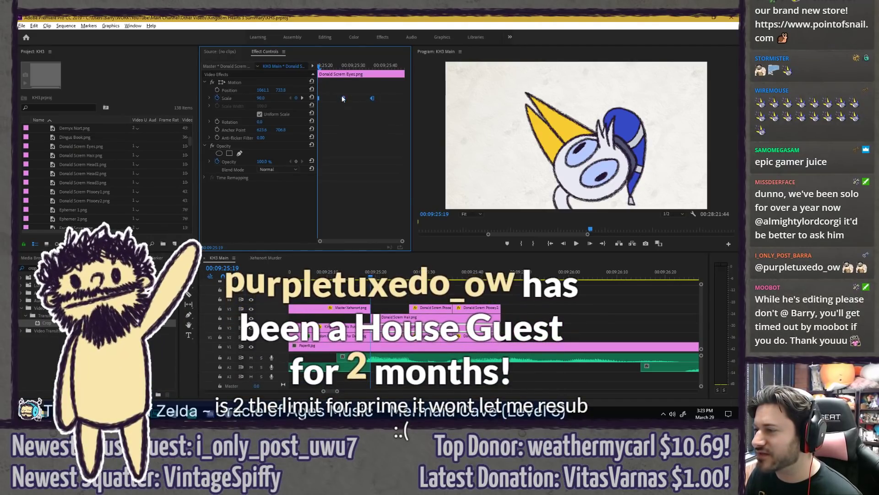
{"action": "right_click", "coordinate": [341, 96]}
{"action": "left_click", "coordinate": [376, 160]}
{"action": "left_click", "coordinate": [333, 106]}
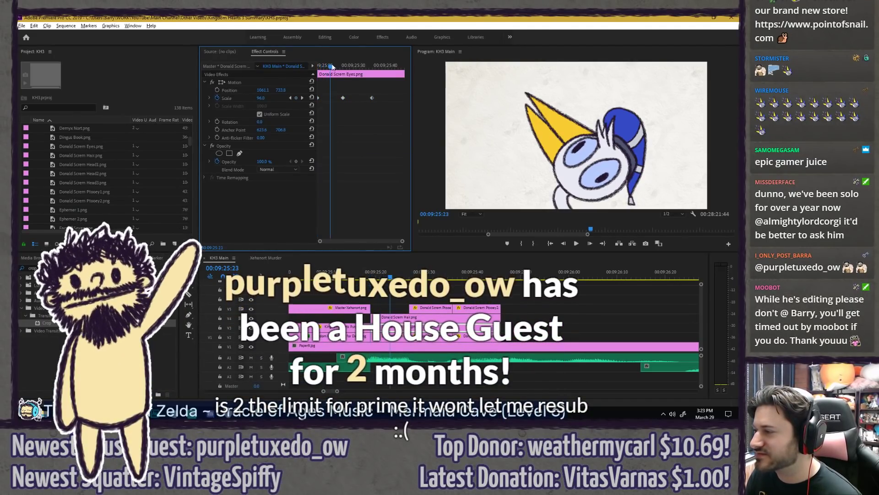
Step: Set Scale to 100, then one frame later add an eased Scale keyframe of 95
{"action": "left_click", "coordinate": [265, 97]}
{"action": "type", "text": "100"}
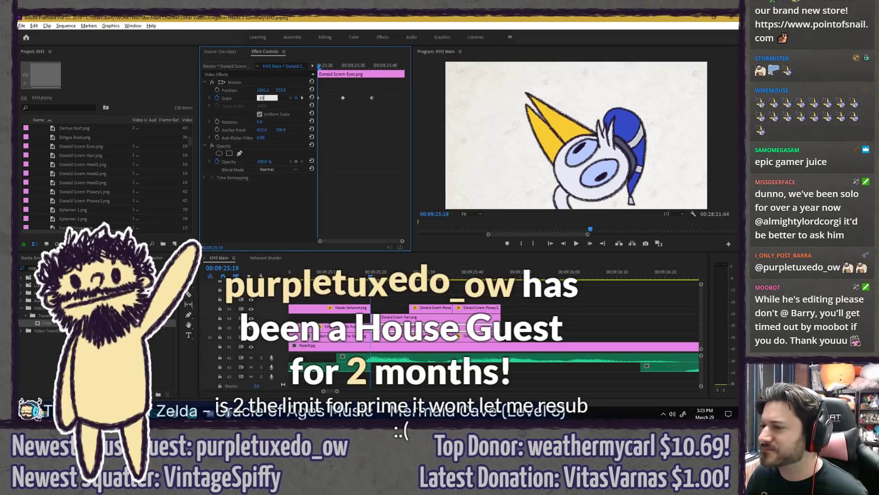
{"action": "key", "text": "Return"}
{"action": "key", "text": "Right"}
{"action": "key", "text": "Right"}
{"action": "key", "text": "Right"}
{"action": "key", "text": "Right"}
{"action": "key", "text": "Right"}
{"action": "key", "text": "Right"}
{"action": "key", "text": "Right"}
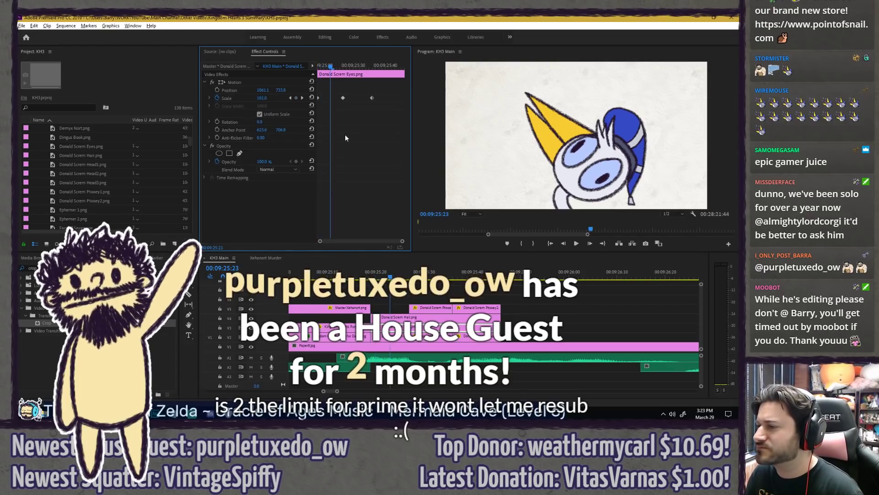
{"action": "left_click", "coordinate": [263, 98]}
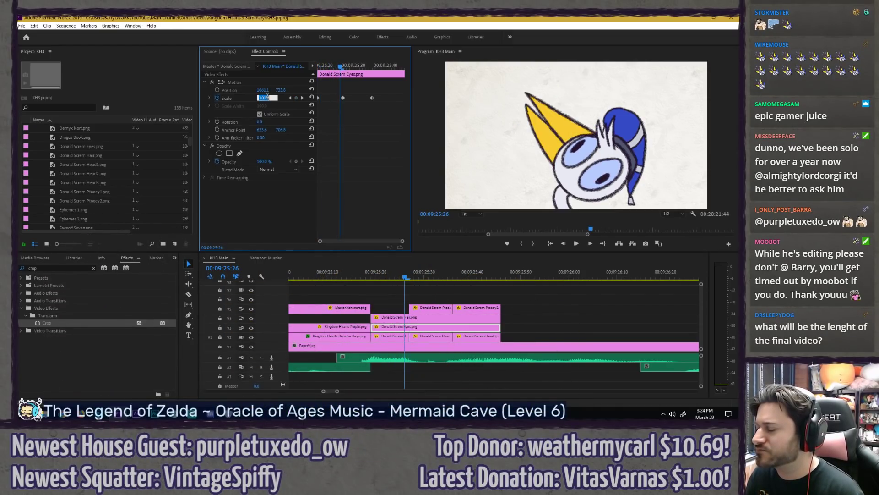
{"action": "type", "text": "95"}
{"action": "key", "text": "Return"}
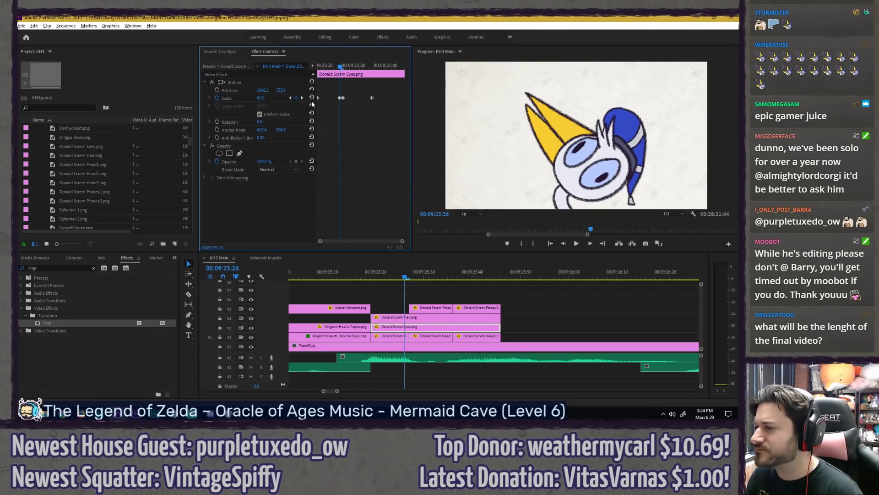
{"action": "right_click", "coordinate": [340, 98]}
{"action": "left_click", "coordinate": [369, 206]}
Step: Step through and play back the eye scale pulse from 09:25:21
{"action": "key", "text": "Right"}
{"action": "key", "text": "Right"}
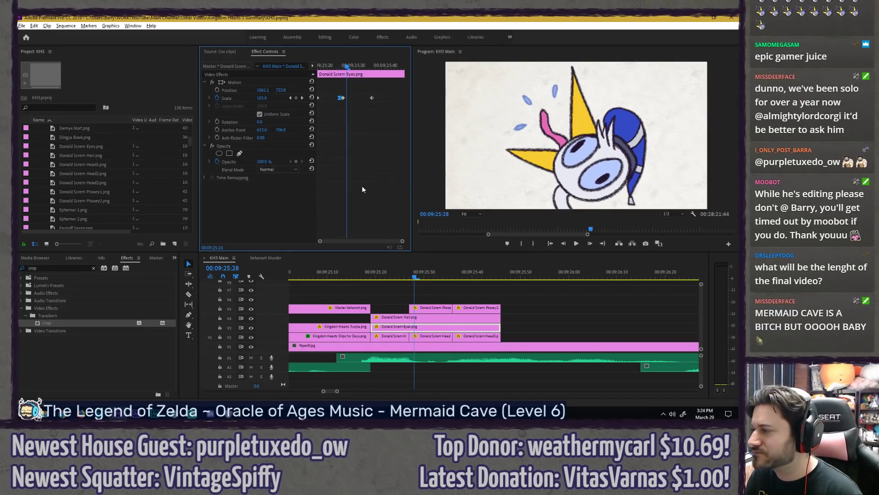
{"action": "key", "text": "Right"}
{"action": "key", "text": "Right"}
{"action": "key", "text": "Right"}
{"action": "key", "text": "Right"}
{"action": "key", "text": "Right"}
{"action": "key", "text": "Right"}
{"action": "key", "text": "Right"}
{"action": "key", "text": "Right"}
{"action": "key", "text": "Right"}
{"action": "key", "text": "Right"}
{"action": "key", "text": "Right"}
{"action": "key", "text": "Right"}
{"action": "key", "text": "Right"}
{"action": "key", "text": "Right"}
{"action": "key", "text": "Right"}
{"action": "key", "text": "Right"}
{"action": "left_click", "coordinate": [382, 271]}
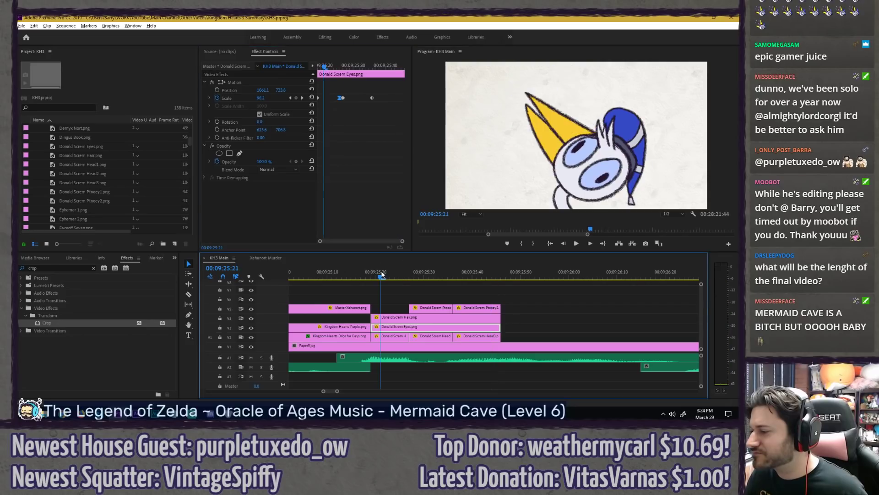
{"action": "key", "text": "space"}
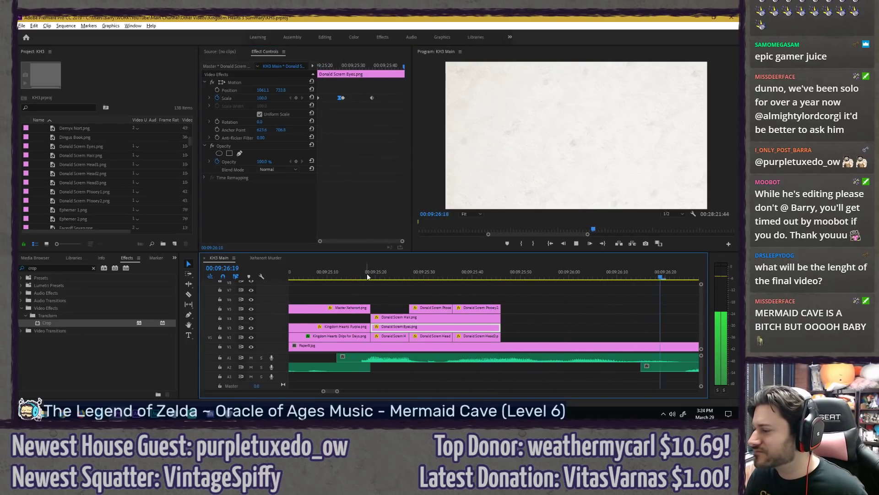
{"action": "key", "text": "space"}
{"action": "key", "text": "minus"}
{"action": "key", "text": "minus"}
{"action": "scroll", "coordinate": [372, 294], "scroll_direction": "up", "scroll_amount": 3}
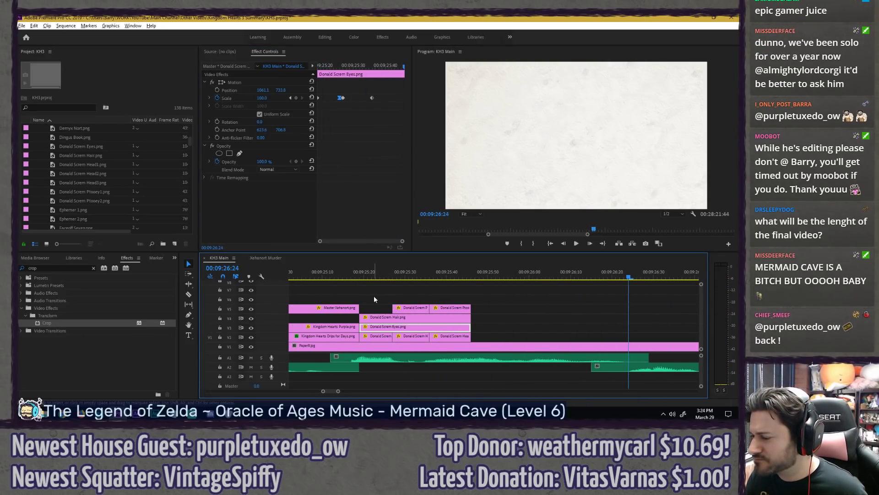
Step: Alt-drag a copy of the seven Donald clips on V2–V5 to about 09:25:50 and play it
{"action": "left_click_drag", "start_coordinate": [373, 298], "coordinate": [470, 337]}
{"action": "left_click_drag", "start_coordinate": [374, 330], "coordinate": [485, 330]}
{"action": "left_click", "coordinate": [462, 278]}
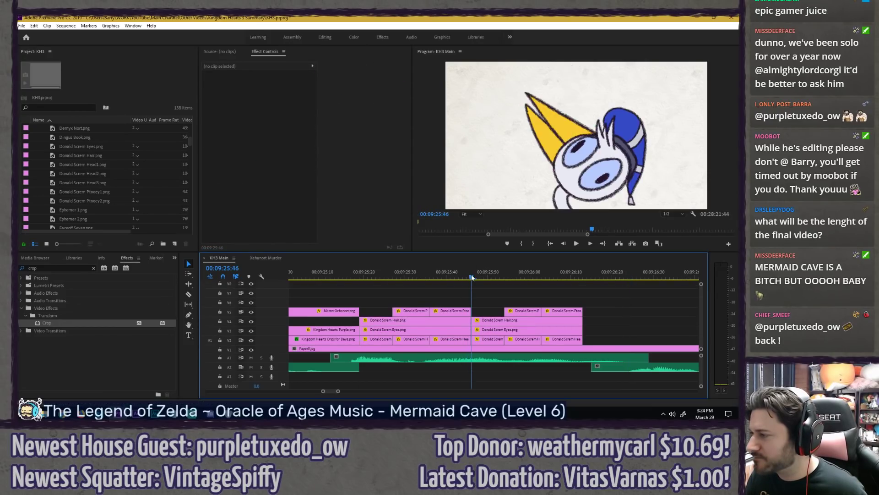
{"action": "left_click", "coordinate": [376, 276]}
{"action": "key", "text": "space"}
{"action": "left_click_drag", "start_coordinate": [375, 276], "coordinate": [356, 277]}
Step: Save the project and play back the sequence
{"action": "key", "text": "ctrl+s"}
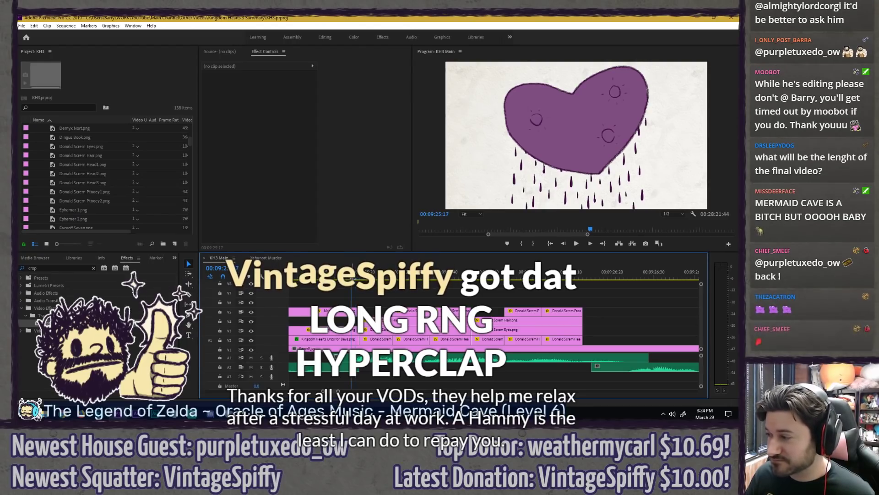
{"action": "key", "text": "space"}
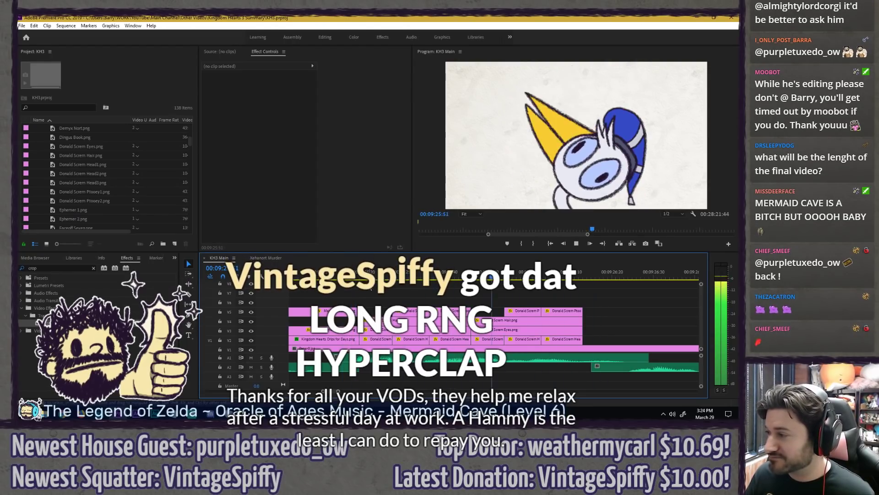
{"action": "key", "text": "space"}
Step: Delete the duplicate Eyes clip, then extend the first Eyes clip to 09:26:12 and Hair clip 25 frames
{"action": "left_click", "coordinate": [497, 330]}
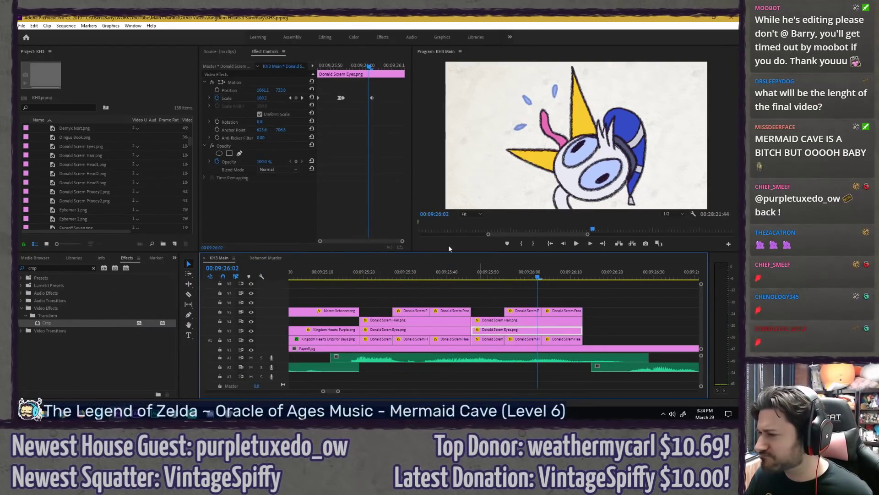
{"action": "left_click_drag", "start_coordinate": [389, 106], "coordinate": [291, 86]}
{"action": "key", "text": "Delete"}
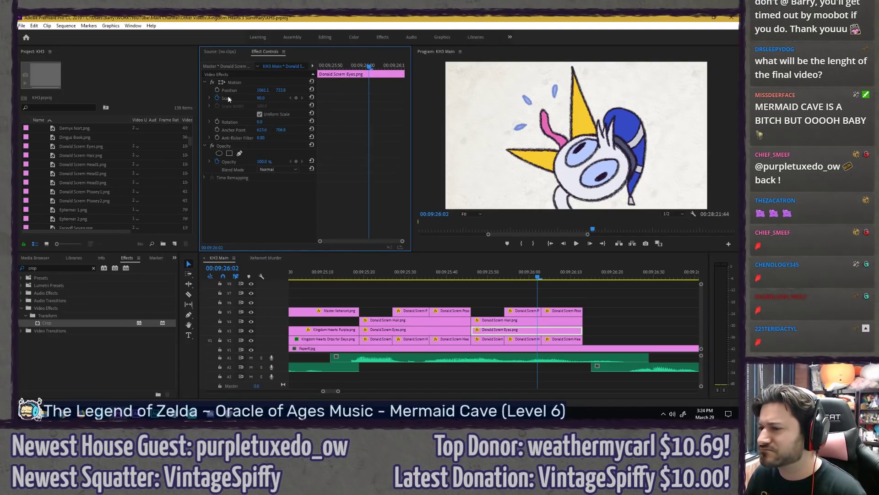
{"action": "key", "text": "Return"}
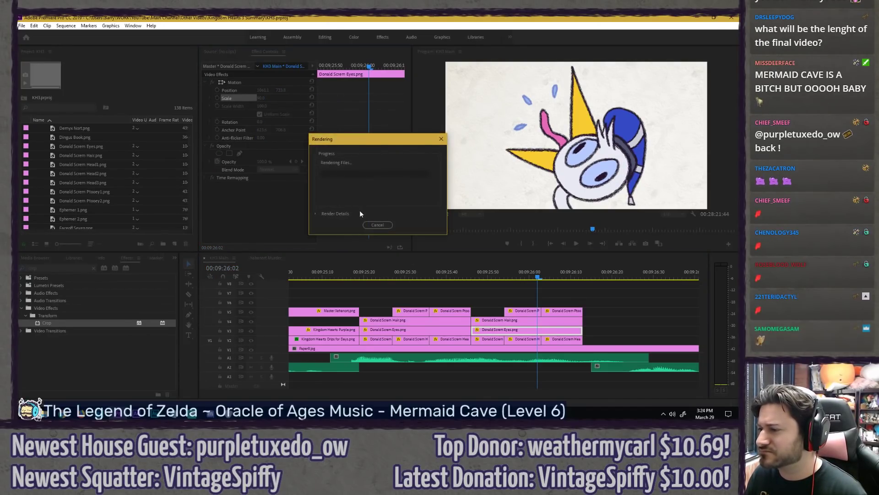
{"action": "left_click", "coordinate": [378, 225]}
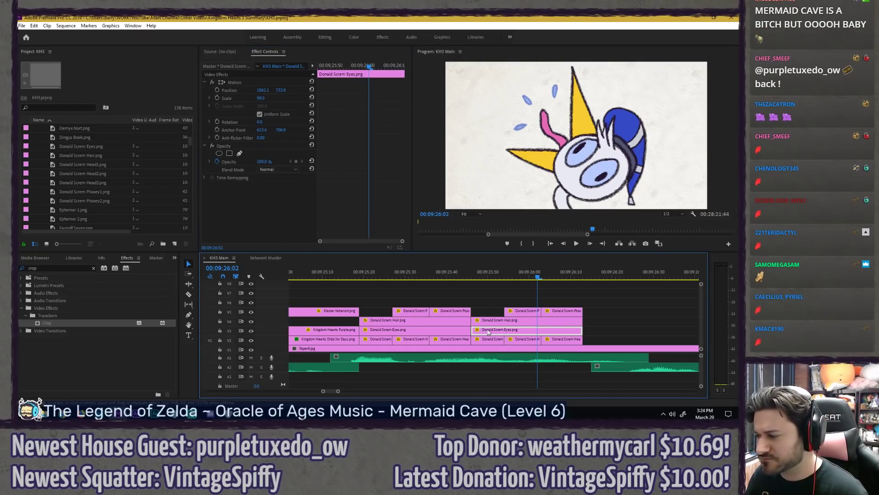
{"action": "key", "text": "Delete"}
{"action": "left_click_drag", "start_coordinate": [470, 329], "coordinate": [584, 325]}
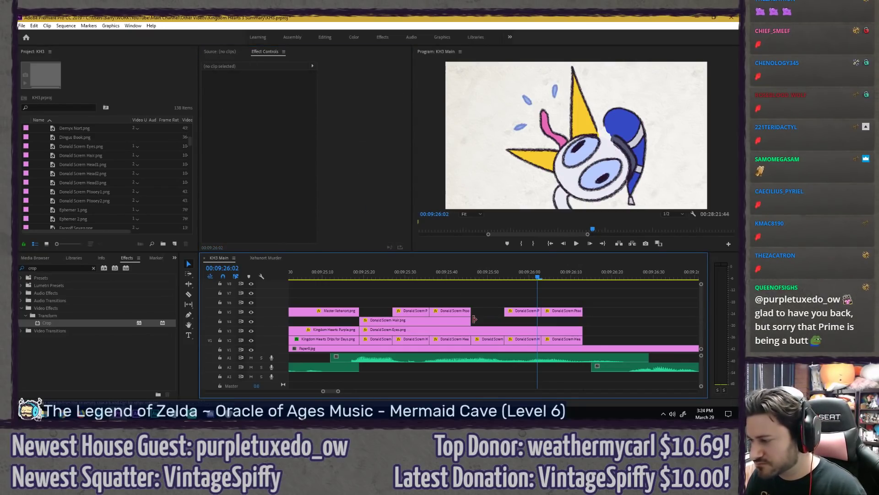
{"action": "left_click_drag", "start_coordinate": [471, 321], "coordinate": [582, 320]}
Step: Play back and zoom around the extended Donald clips, then save the project
{"action": "key", "text": "space"}
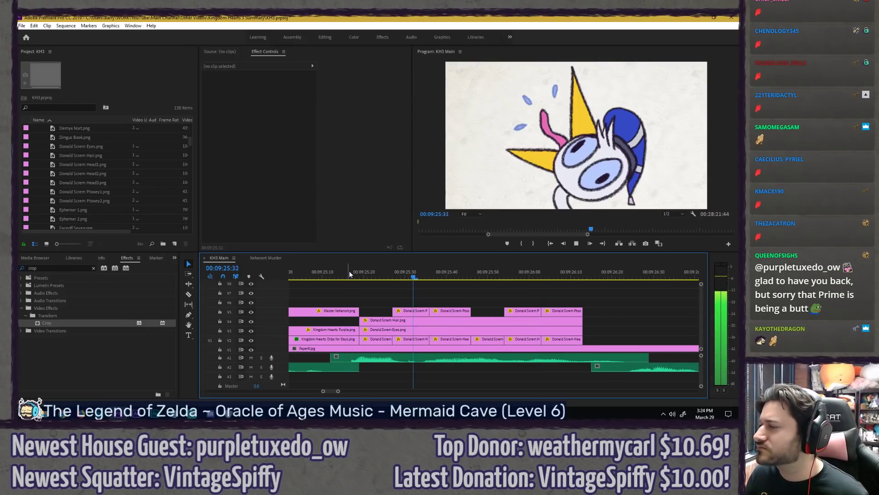
{"action": "key", "text": "space"}
{"action": "scroll", "coordinate": [350, 285], "scroll_direction": "down", "scroll_amount": 2}
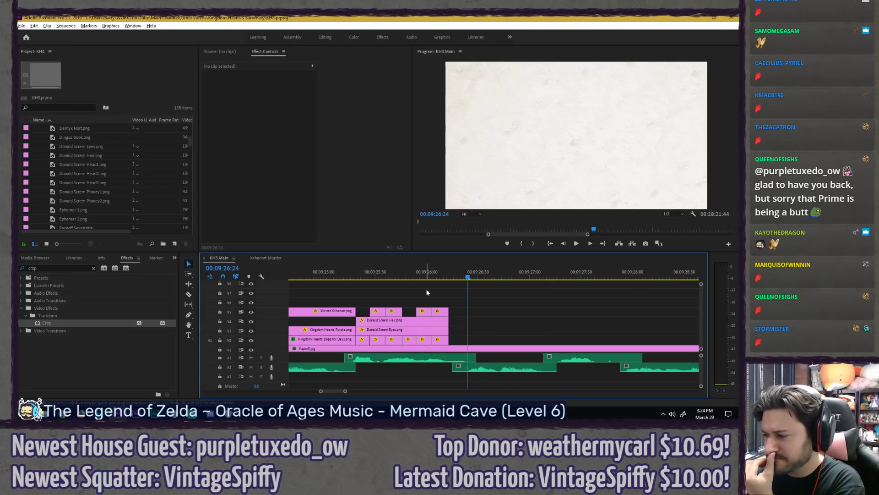
{"action": "key", "text": "equal"}
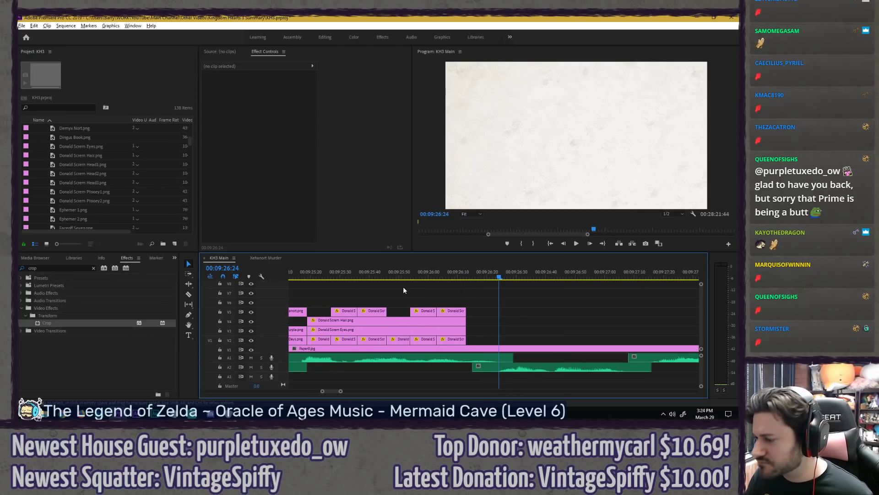
{"action": "key", "text": "equal"}
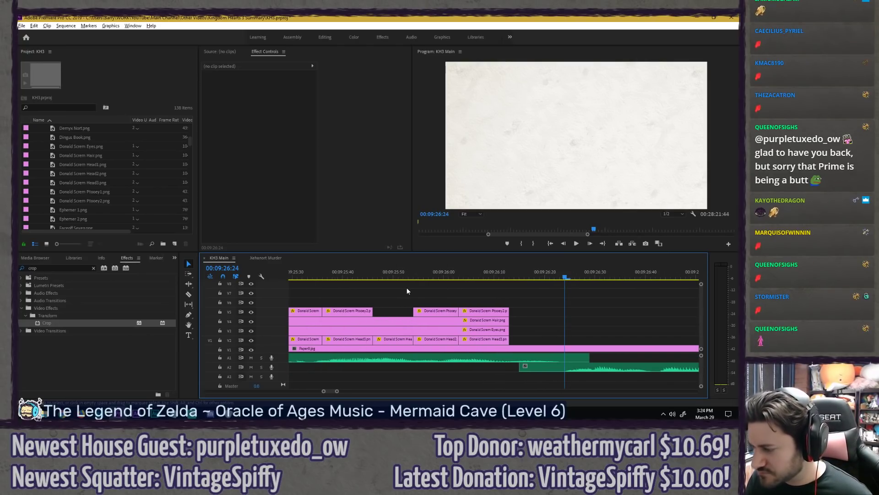
{"action": "key", "text": "minus"}
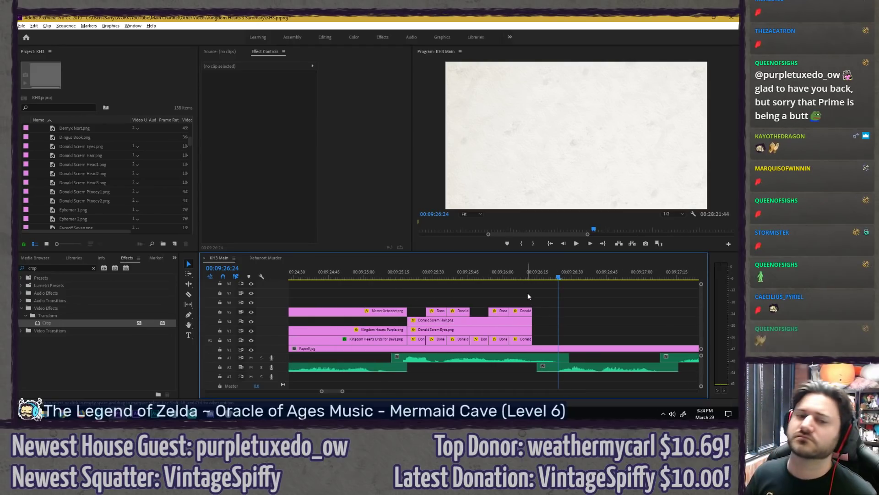
{"action": "key", "text": "ctrl+s"}
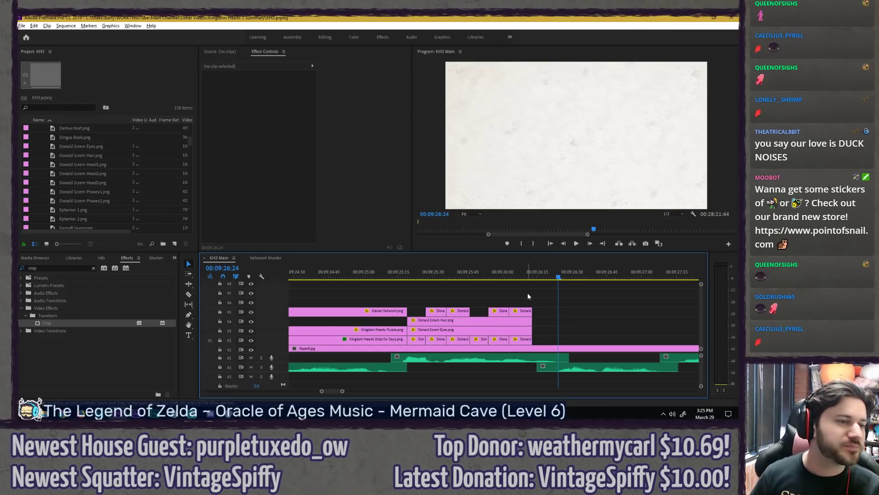
Step: Return focus to Premiere Pro and save the KH3 project again
{"action": "key", "text": "alt+Tab"}
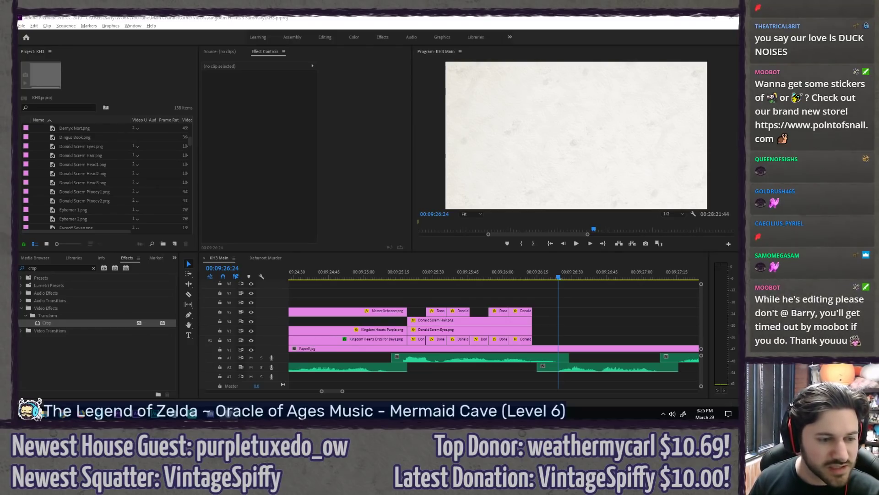
{"action": "left_click", "coordinate": [368, 17]}
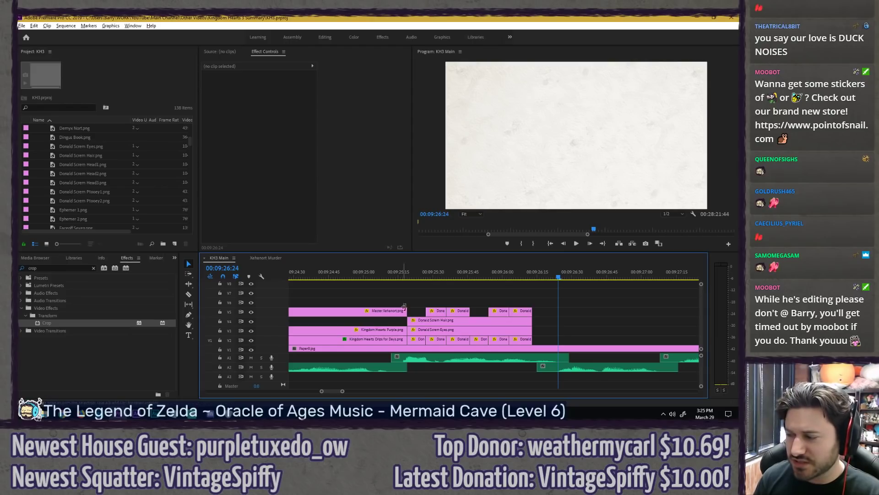
{"action": "key", "text": "ctrl+s"}
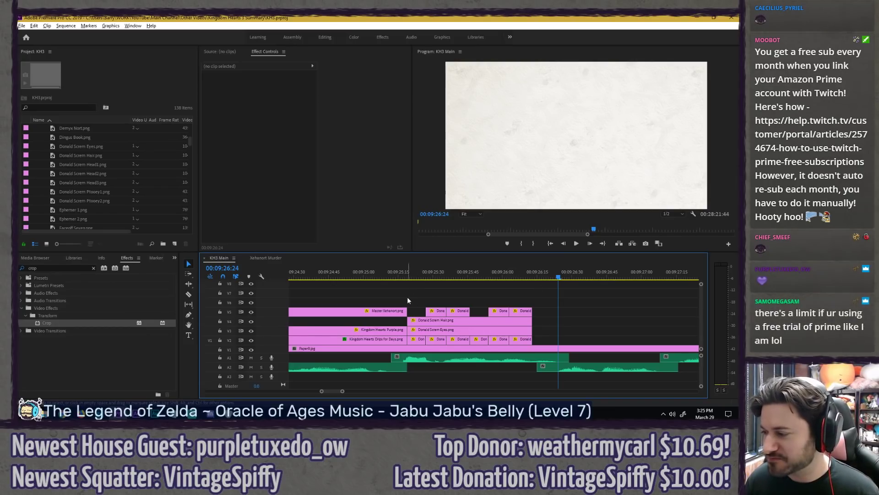
Step: Play back the Donald scream section starting from around 09:25:16
{"action": "left_click", "coordinate": [400, 275]}
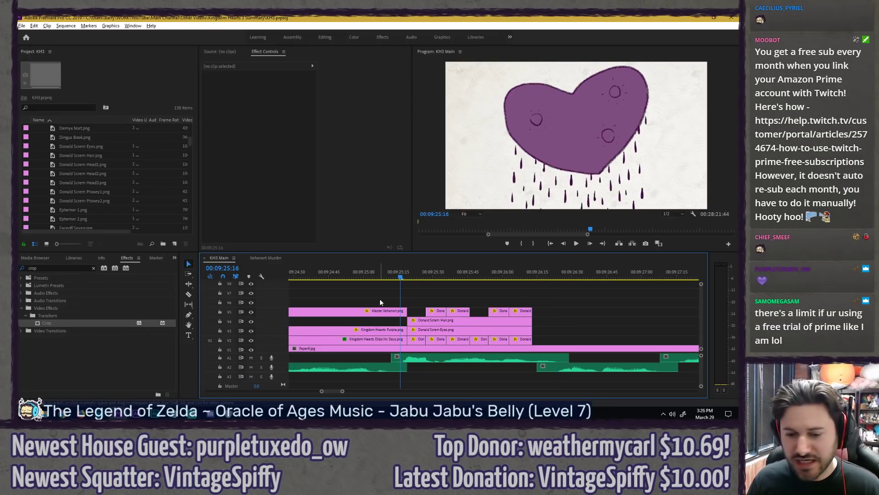
{"action": "scroll", "coordinate": [367, 293], "scroll_direction": "down", "scroll_amount": 3}
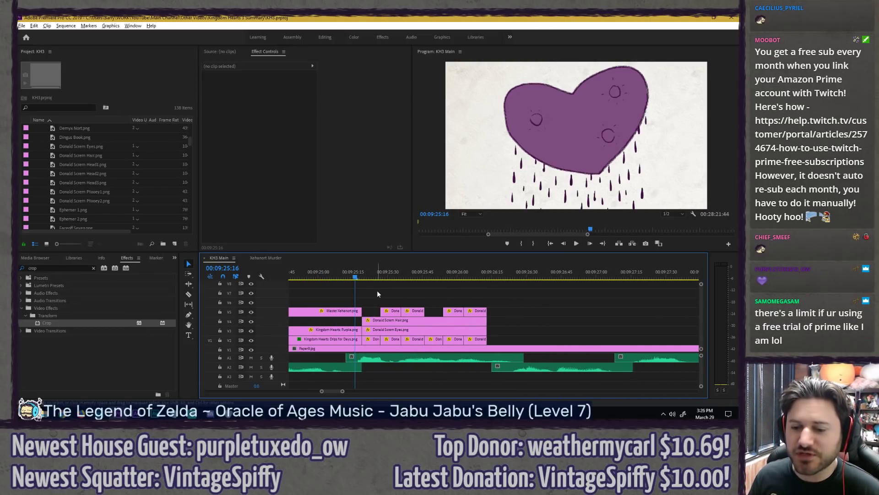
{"action": "scroll", "coordinate": [377, 292], "scroll_direction": "down", "scroll_amount": 2, "text": "alt"}
{"action": "scroll", "coordinate": [356, 294], "scroll_direction": "up", "scroll_amount": 3, "text": "alt"}
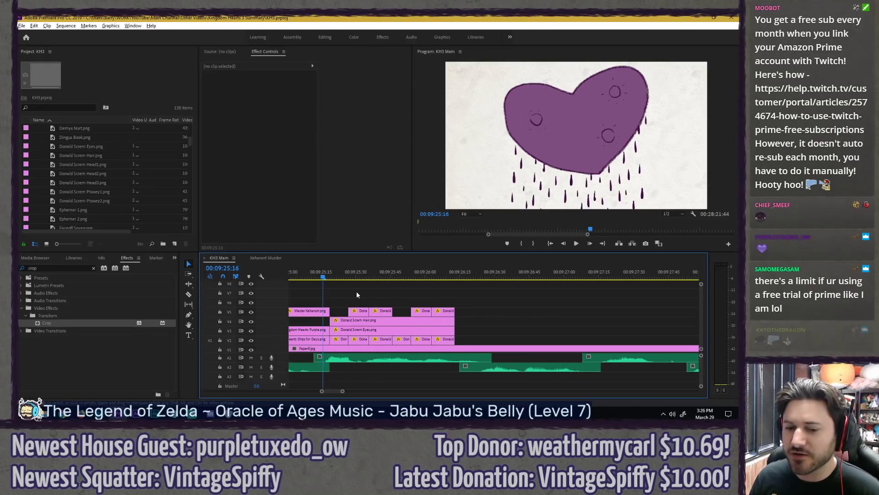
{"action": "key", "text": "space"}
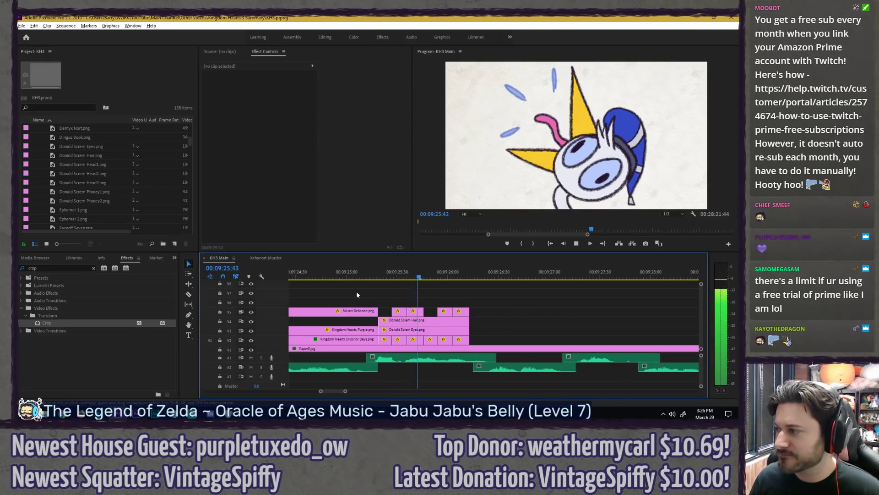
{"action": "left_click_drag", "start_coordinate": [359, 274], "coordinate": [380, 271]}
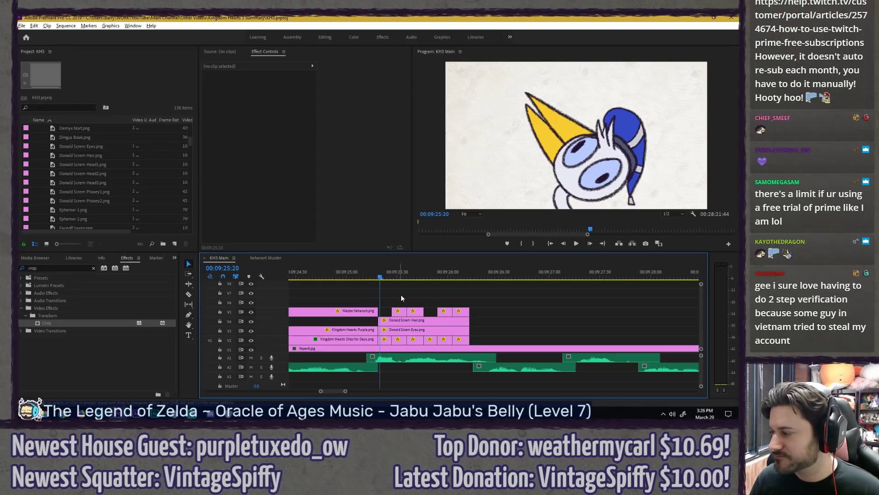
{"action": "left_click", "coordinate": [350, 271]}
{"action": "key", "text": "space"}
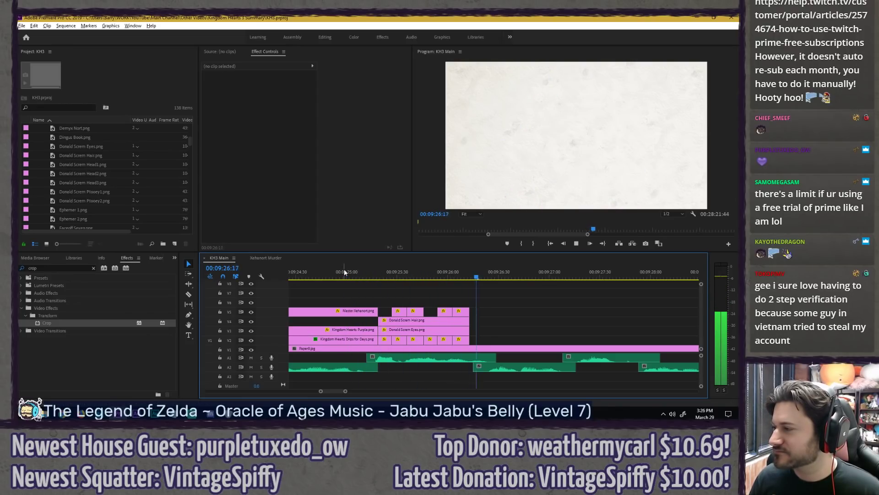
{"action": "key", "text": "space"}
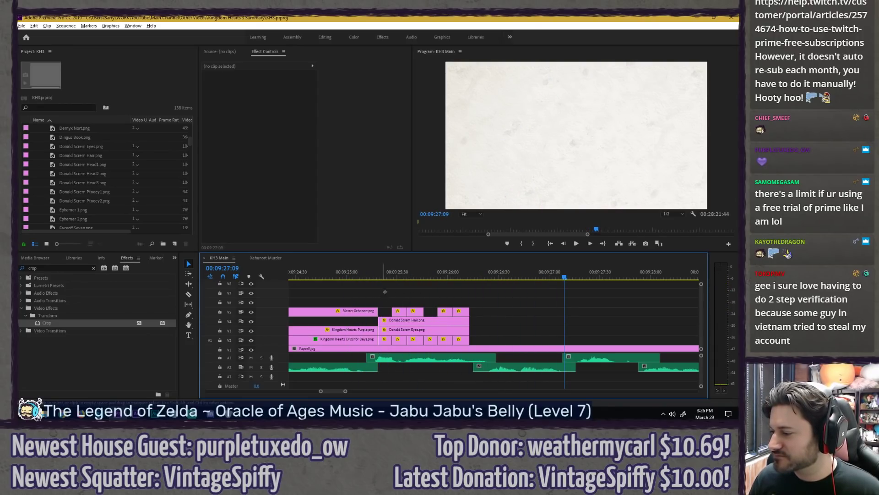
Step: Alt-drag a copy of the V2–V5 Donald clips to about 09:26:14
{"action": "left_click_drag", "start_coordinate": [385, 292], "coordinate": [485, 344]}
{"action": "left_click_drag", "start_coordinate": [398, 334], "coordinate": [487, 333]}
{"action": "scroll", "coordinate": [486, 333], "scroll_direction": "up", "scroll_amount": 3}
{"action": "scroll", "coordinate": [485, 333], "scroll_direction": "up", "scroll_amount": 2}
Step: Try closing the one-frame gap and nudging the copied group left, undoing both attempts
{"action": "left_click", "coordinate": [398, 332]}
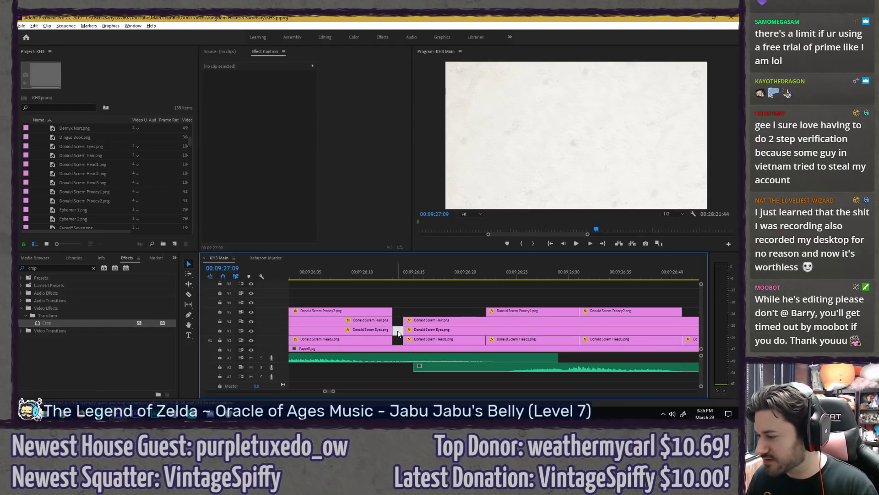
{"action": "key", "text": "Delete"}
{"action": "key", "text": "ctrl+z"}
{"action": "scroll", "coordinate": [402, 317], "scroll_direction": "down", "scroll_amount": 3}
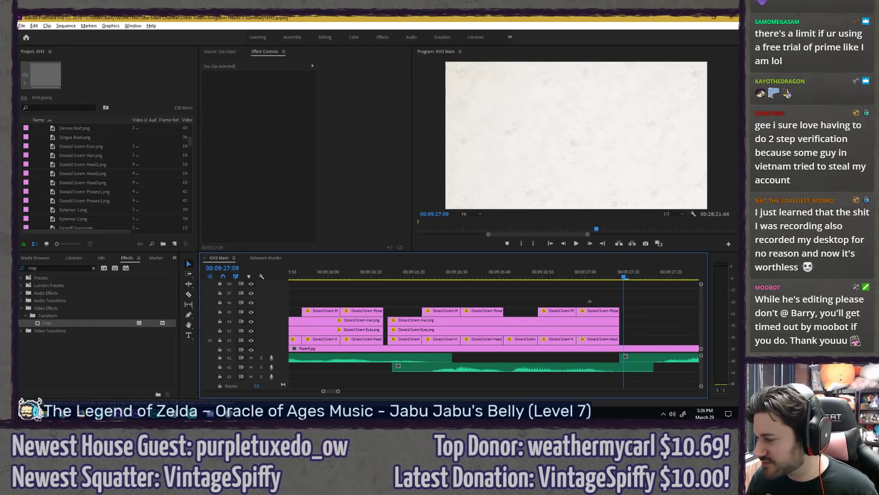
{"action": "left_click_drag", "start_coordinate": [643, 300], "coordinate": [397, 343]}
{"action": "key", "text": "alt+Left"}
{"action": "key", "text": "alt+Left"}
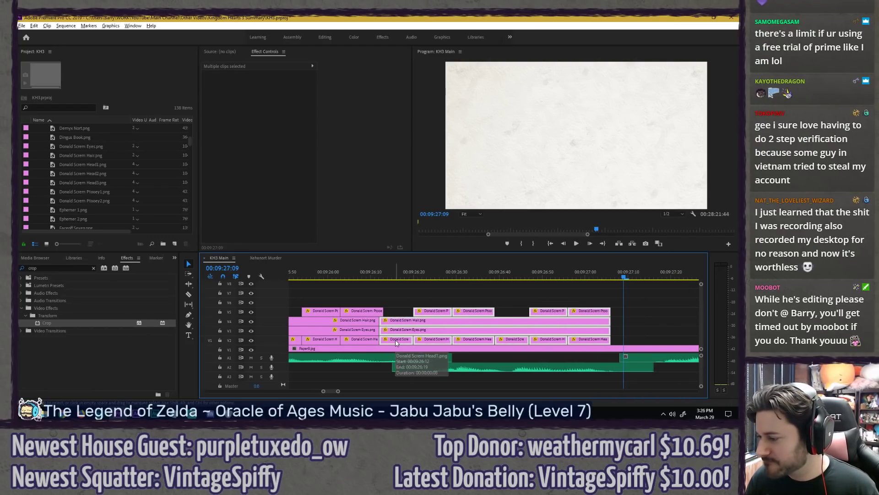
{"action": "key", "text": "ctrl+z"}
Step: Preview the Donald scream loop from its start
{"action": "scroll", "coordinate": [519, 320], "scroll_direction": "down", "scroll_amount": 3}
{"action": "left_click", "coordinate": [394, 280]}
{"action": "key", "text": "space"}
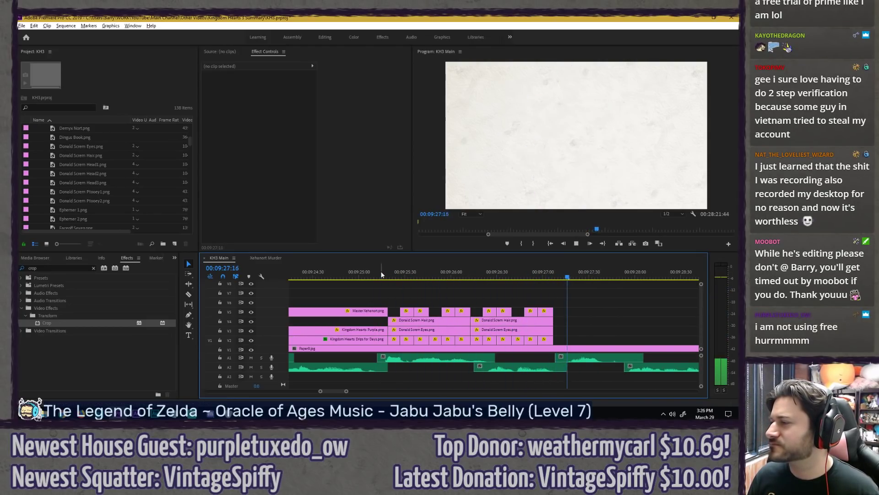
{"action": "left_click", "coordinate": [381, 274]}
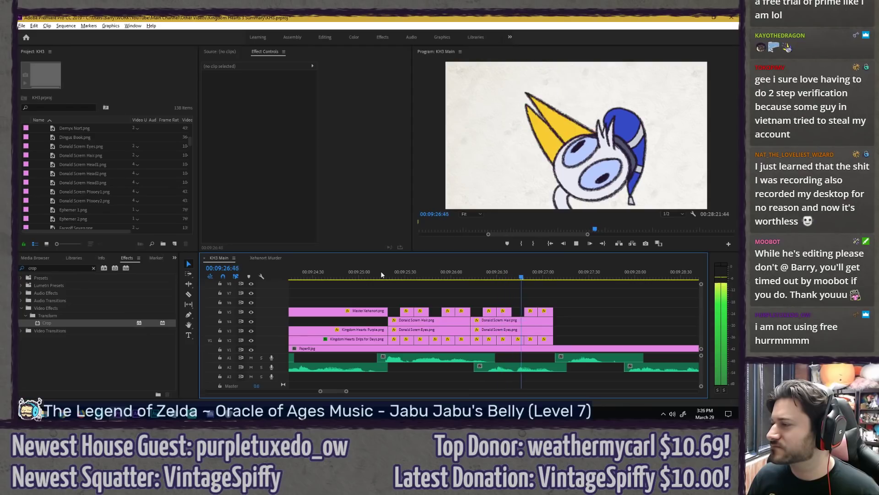
{"action": "key", "text": "space"}
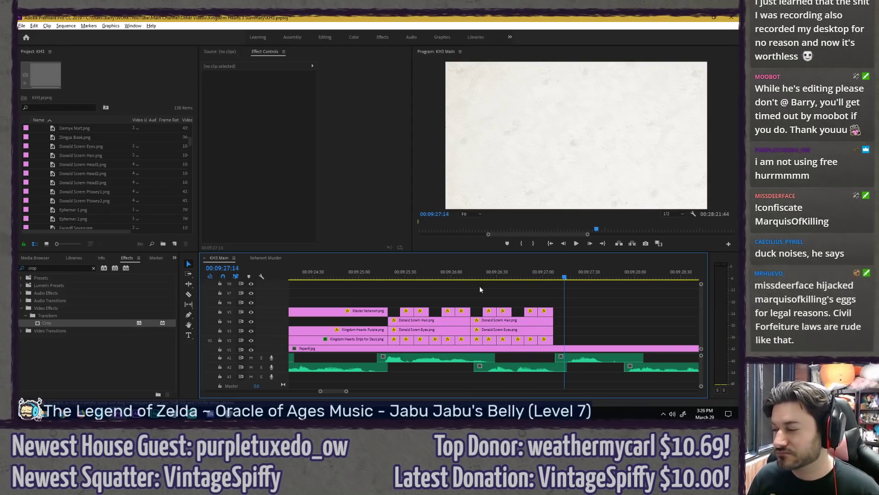
Step: Select the newest copy of the Donald clips and shift it one frame earlier
{"action": "left_click_drag", "start_coordinate": [477, 295], "coordinate": [572, 340]}
{"action": "left_click", "coordinate": [546, 293]}
{"action": "left_click_drag", "start_coordinate": [473, 295], "coordinate": [564, 335]}
{"action": "left_click_drag", "start_coordinate": [659, 289], "coordinate": [561, 346]}
{"action": "key", "text": "alt+Left"}
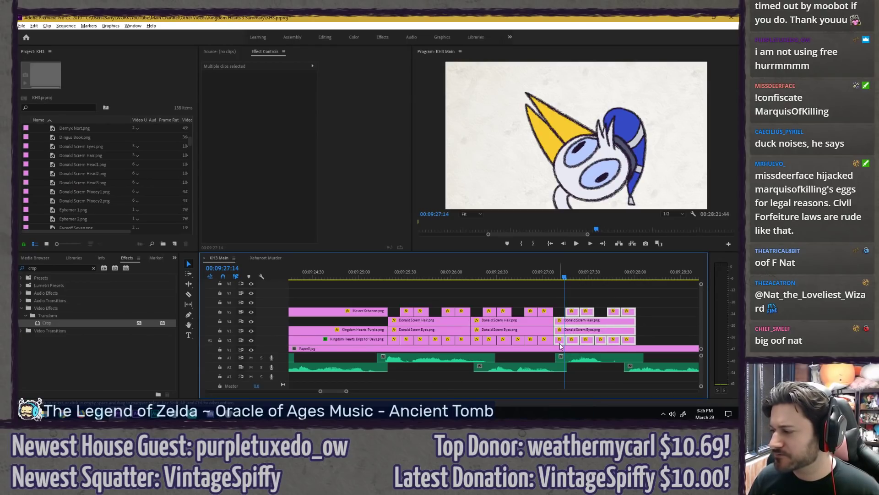
Step: Deselect the copies and play back the extended Donald scream loop
{"action": "left_click", "coordinate": [552, 284]}
{"action": "left_click", "coordinate": [376, 278]}
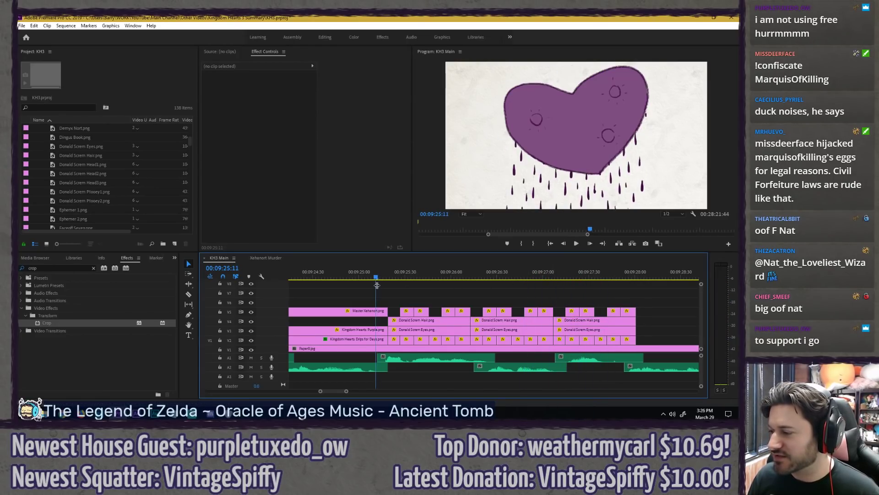
{"action": "key", "text": "space"}
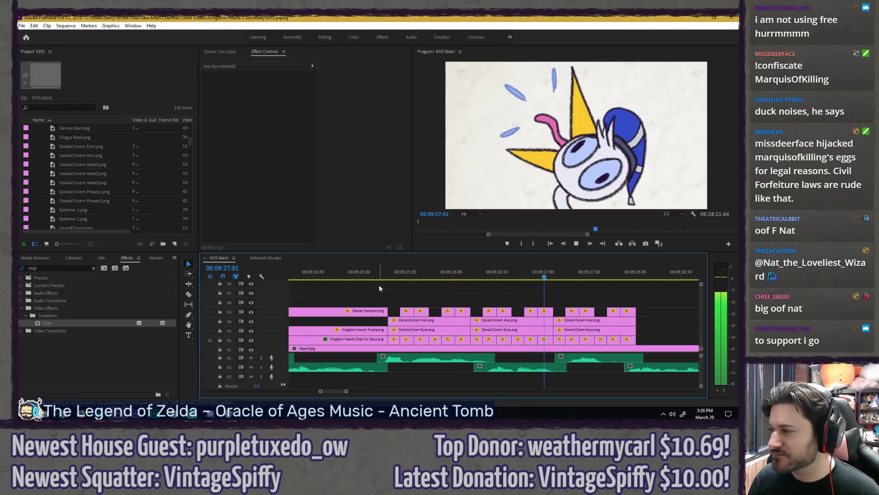
{"action": "left_click", "coordinate": [389, 276]}
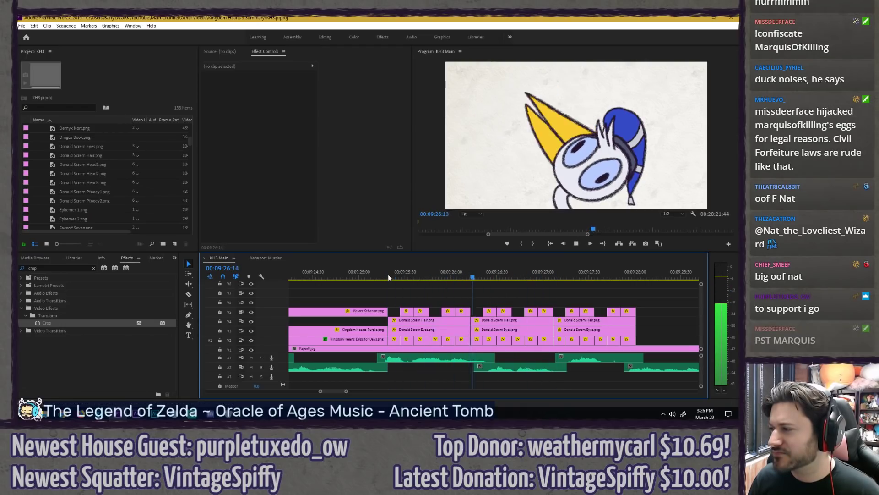
{"action": "key", "text": "space"}
Step: Delete the last Donald repeat and the second Hair clip, extending the first Hair clip across both repeats
{"action": "left_click", "coordinate": [487, 331]}
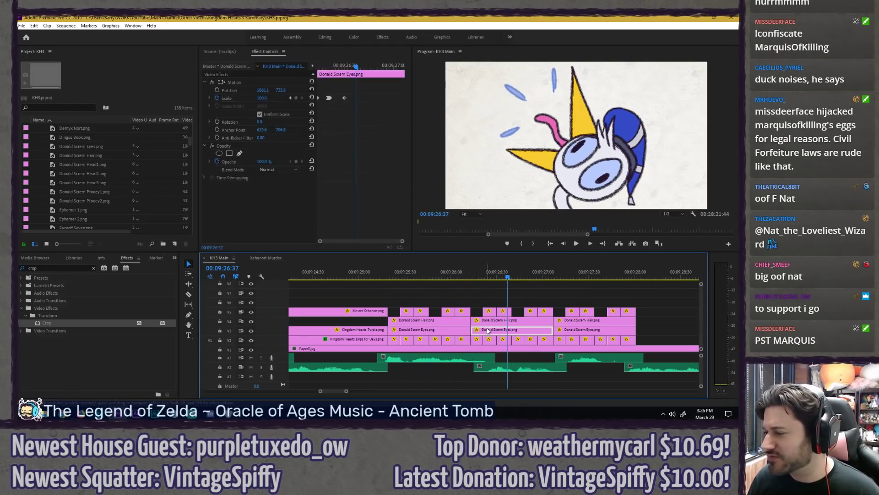
{"action": "key", "text": "Up"}
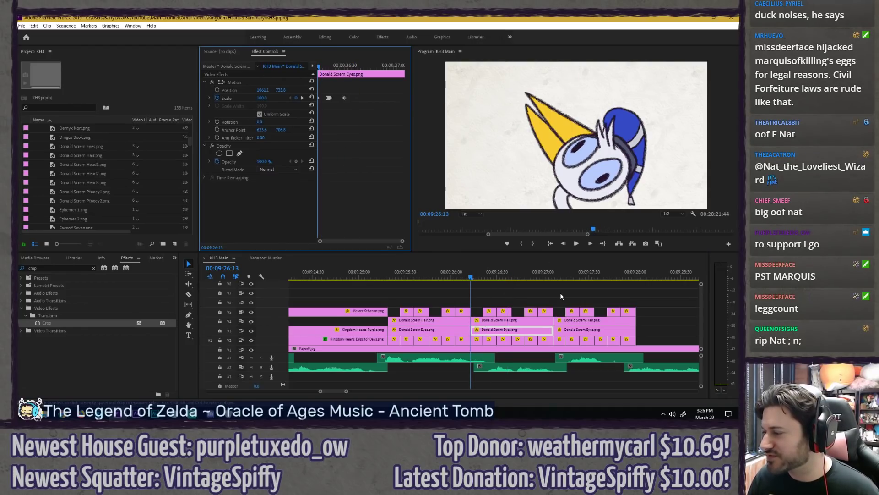
{"action": "left_click_drag", "start_coordinate": [560, 303], "coordinate": [657, 339]}
{"action": "key", "text": "Delete"}
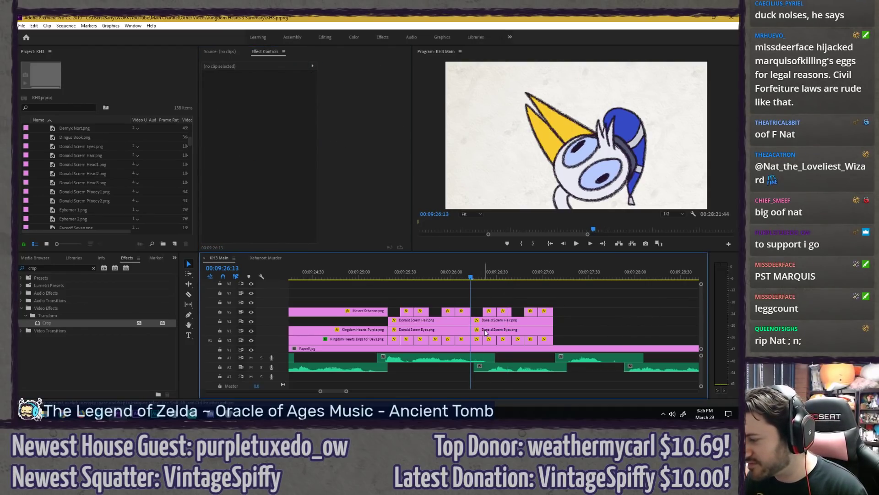
{"action": "left_click", "coordinate": [486, 330]}
{"action": "key", "text": "Delete"}
{"action": "key", "text": "ctrl+z"}
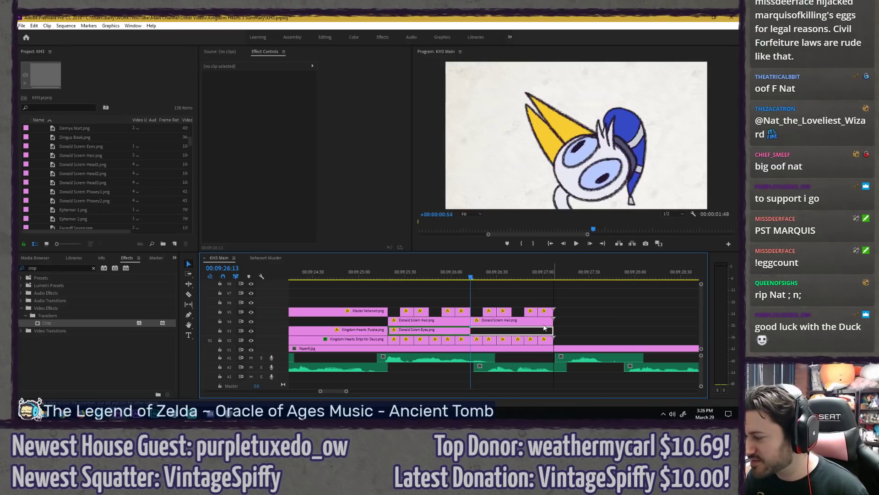
{"action": "left_click", "coordinate": [488, 321]}
{"action": "key", "text": "Delete"}
{"action": "left_click_drag", "start_coordinate": [470, 321], "coordinate": [554, 321]}
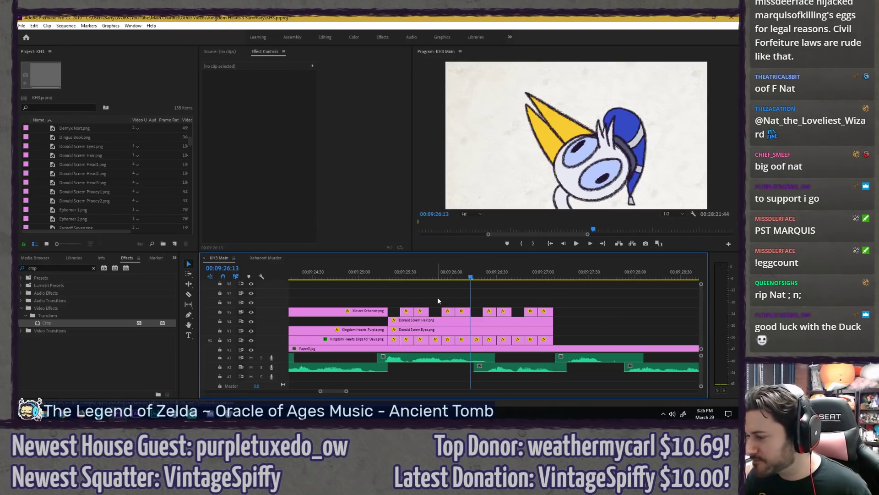
Step: Review the two-scream loop, then search the project media for 'goof'
{"action": "left_click", "coordinate": [381, 276]}
{"action": "key", "text": "space"}
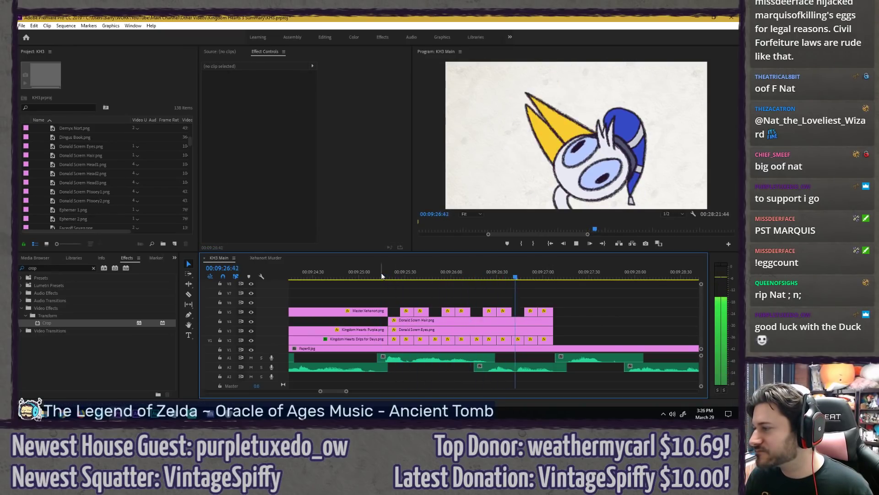
{"action": "left_click", "coordinate": [382, 277]}
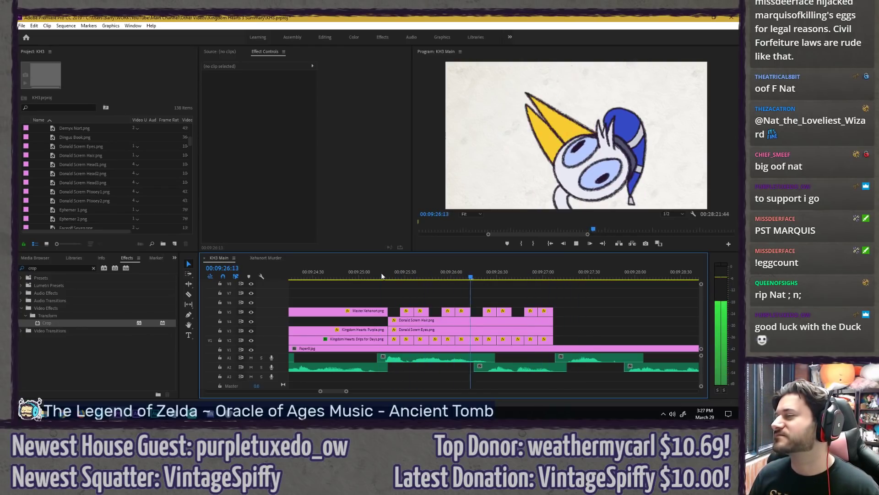
{"action": "left_click", "coordinate": [381, 277]}
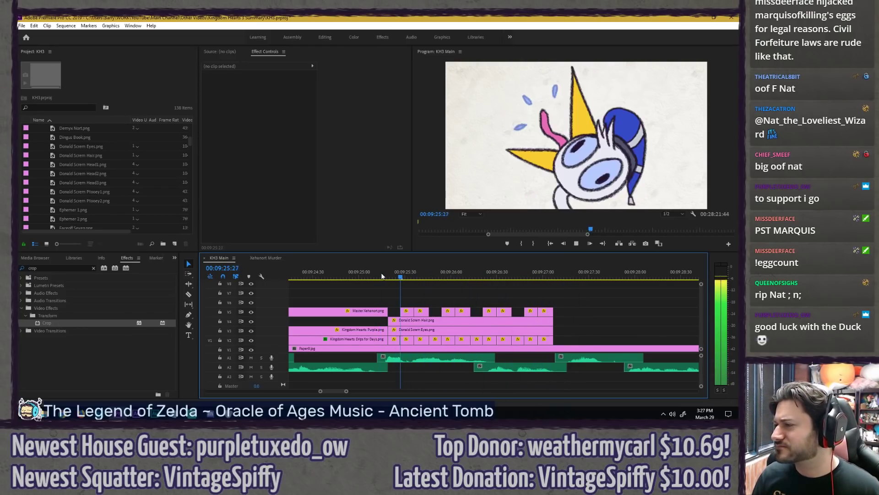
{"action": "key", "text": "space"}
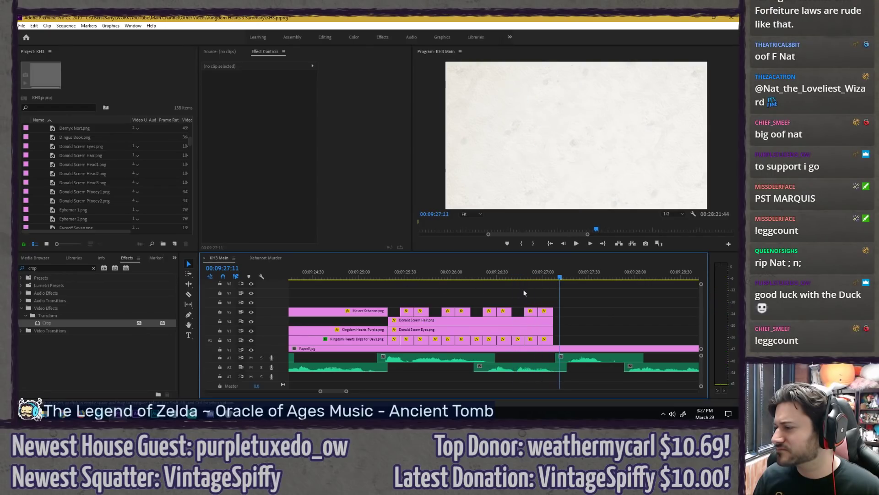
{"action": "key", "text": "Left"}
{"action": "key", "text": "Left"}
{"action": "key", "text": "Left"}
{"action": "key", "text": "Left"}
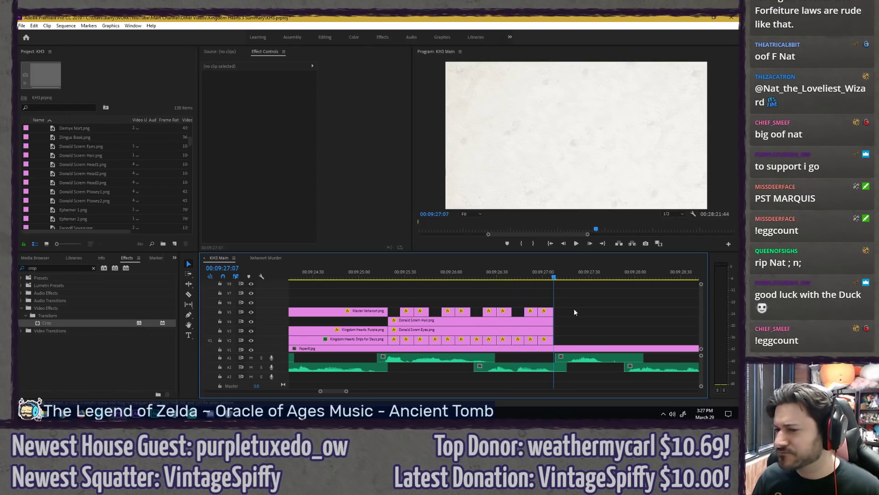
{"action": "left_click", "coordinate": [54, 106]}
{"action": "type", "text": "goof"}
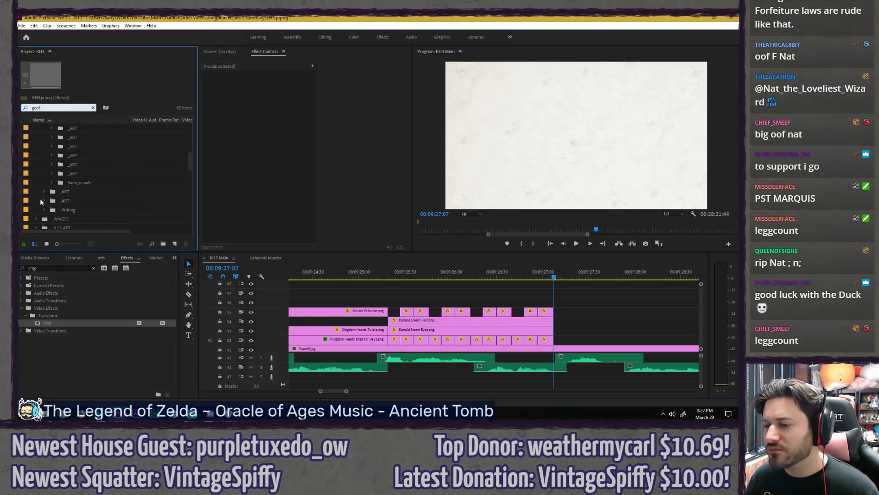
Step: Place Goofy 1.png on V2 right after the Donald loop, starting at the playhead
{"action": "scroll", "coordinate": [68, 189], "scroll_direction": "down", "scroll_amount": 5}
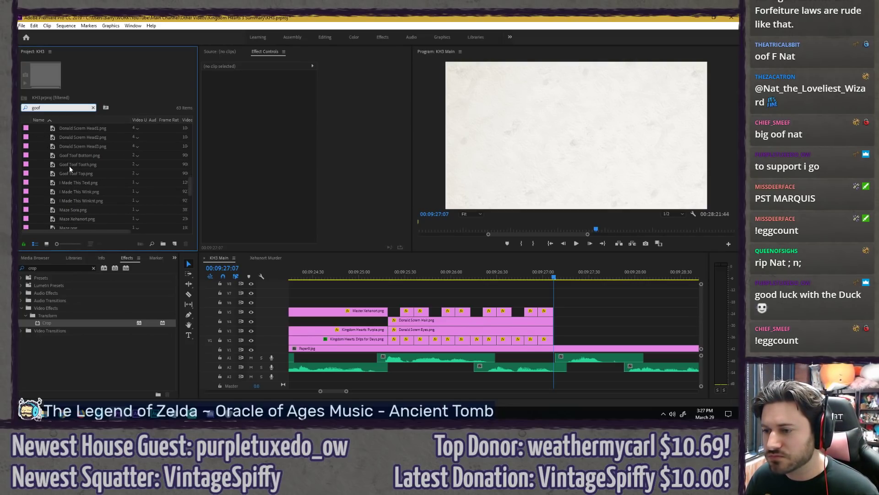
{"action": "scroll", "coordinate": [101, 187], "scroll_direction": "up", "scroll_amount": 8}
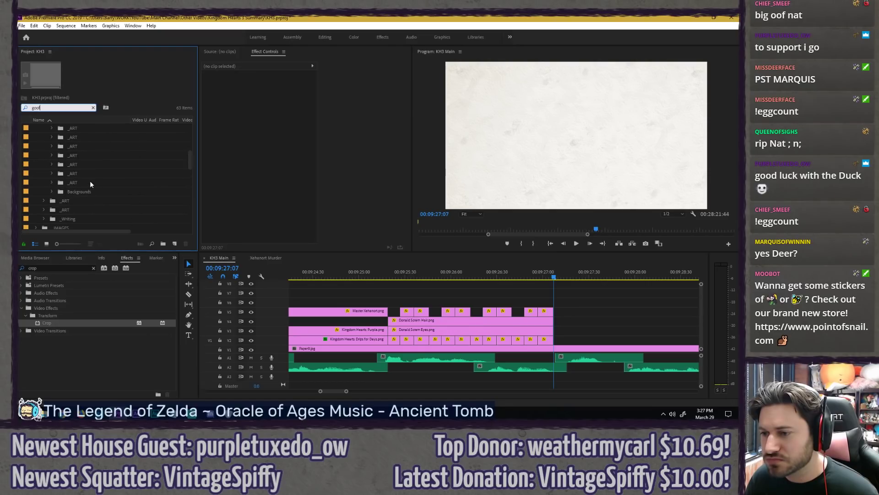
{"action": "left_click_drag", "start_coordinate": [98, 183], "coordinate": [573, 340]}
{"action": "scroll", "coordinate": [595, 328], "scroll_direction": "up", "scroll_amount": 3, "text": "alt"}
{"action": "left_click", "coordinate": [544, 340]}
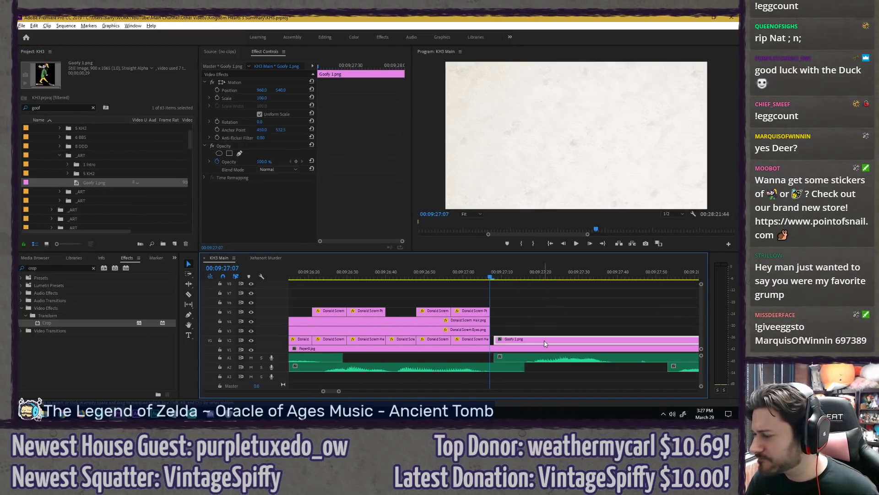
{"action": "key", "text": "alt+Left"}
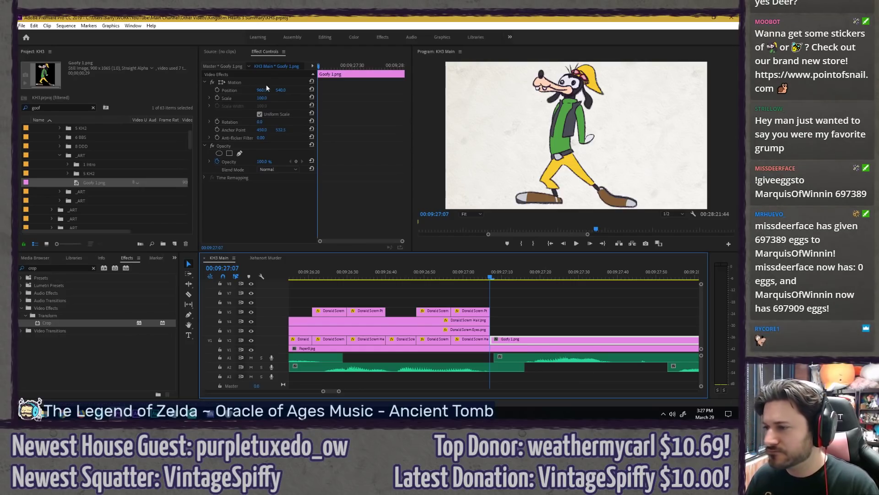
Step: Scale Goofy to 300 and reposition him so his face fills the frame, then preview
{"action": "left_click", "coordinate": [262, 98]}
{"action": "type", "text": "300"}
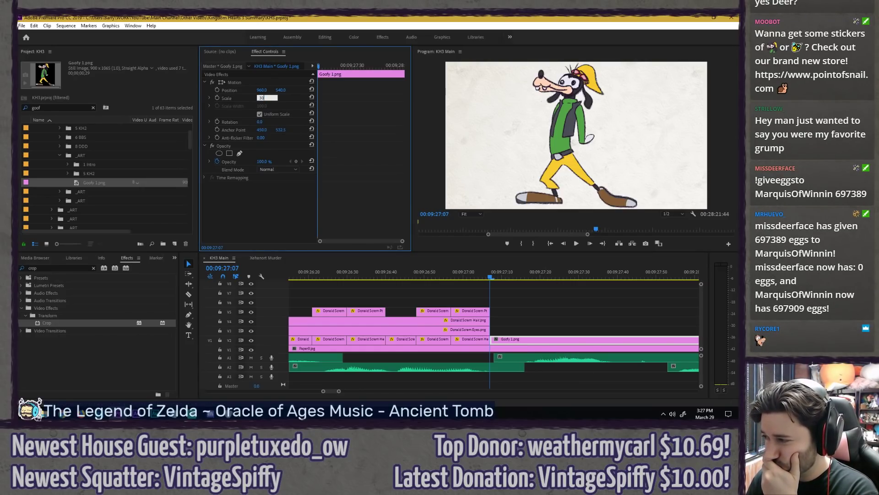
{"action": "key", "text": "Return"}
{"action": "left_click", "coordinate": [263, 84]}
{"action": "left_click_drag", "start_coordinate": [517, 116], "coordinate": [550, 175]}
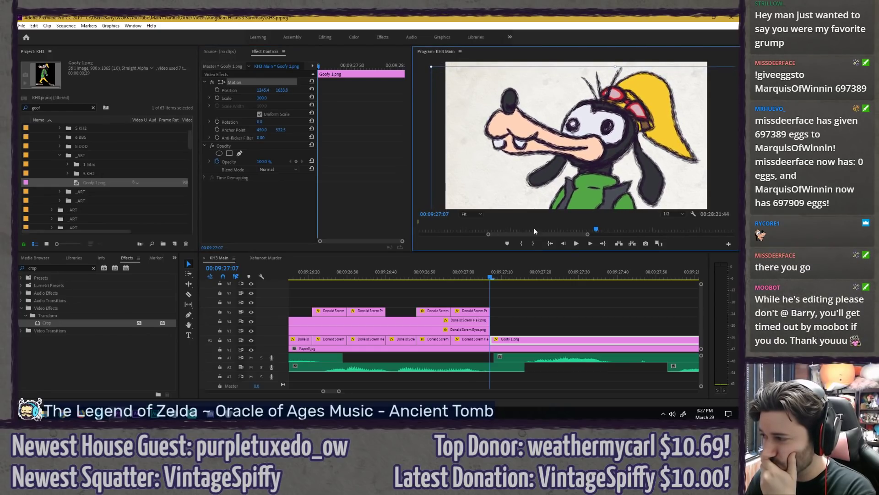
{"action": "left_click", "coordinate": [516, 299]}
{"action": "left_click", "coordinate": [472, 274]}
{"action": "key", "text": "space"}
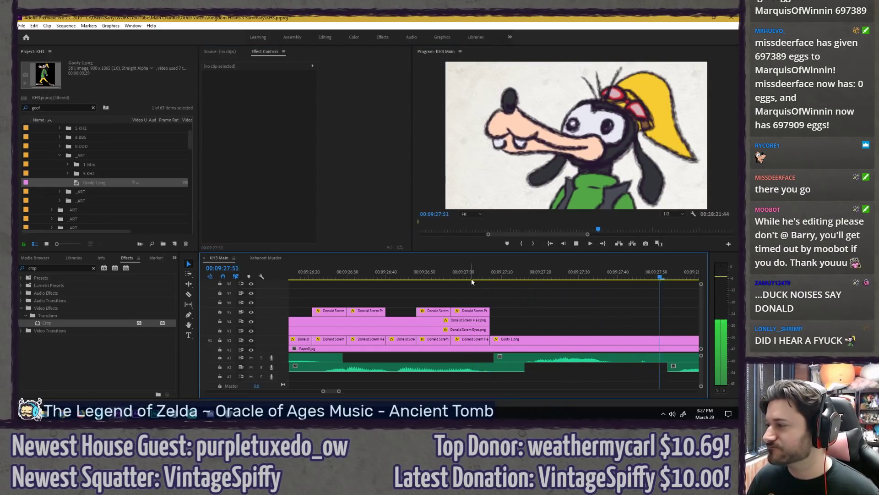
Step: Extend the Goofy 1.png clip's end and play back into the close-up
{"action": "key", "text": "minus"}
{"action": "key", "text": "minus"}
{"action": "key", "text": "minus"}
{"action": "key", "text": "space"}
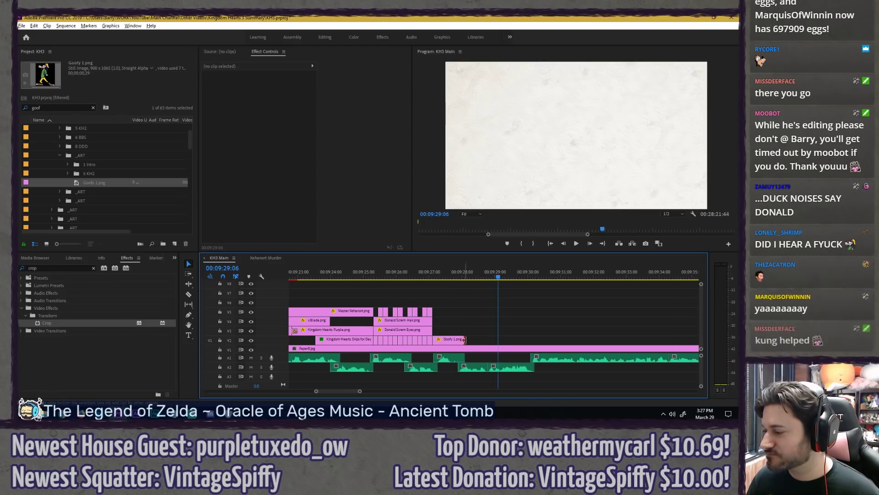
{"action": "left_click_drag", "start_coordinate": [464, 339], "coordinate": [492, 339]}
{"action": "left_click", "coordinate": [409, 275]}
{"action": "key", "text": "space"}
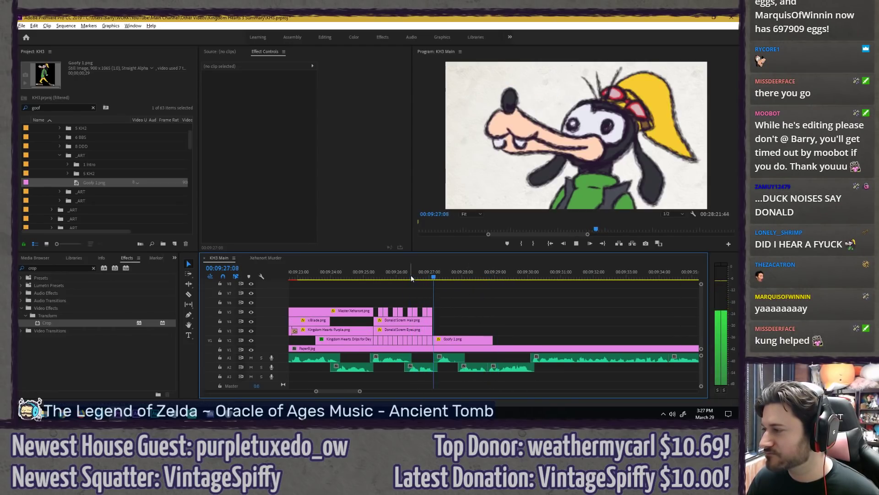
{"action": "key", "text": "space"}
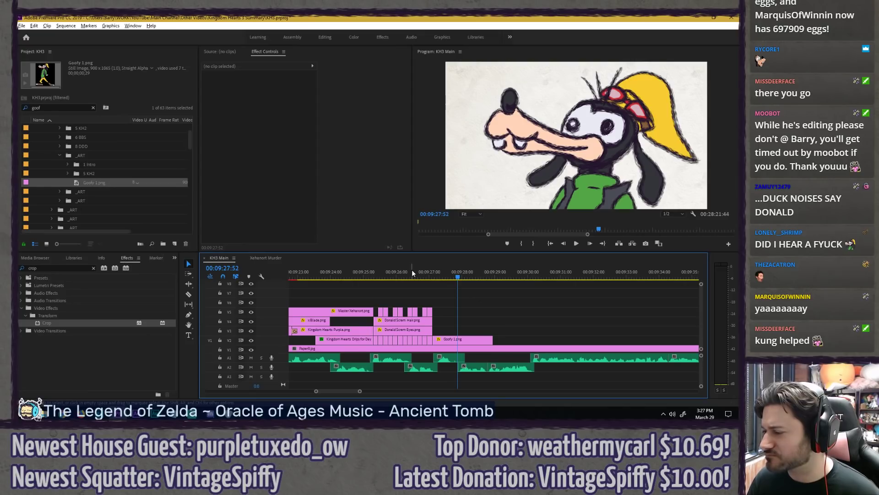
Step: Switch playback to full resolution and replay from the purple heart shot
{"action": "left_click", "coordinate": [356, 277]}
{"action": "left_click", "coordinate": [673, 214]}
{"action": "left_click", "coordinate": [671, 222]}
{"action": "left_click", "coordinate": [457, 308]}
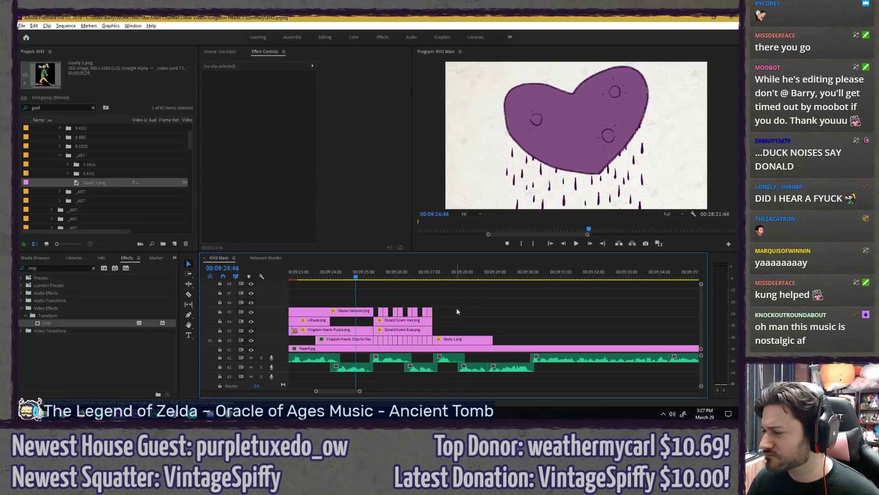
{"action": "key", "text": "space"}
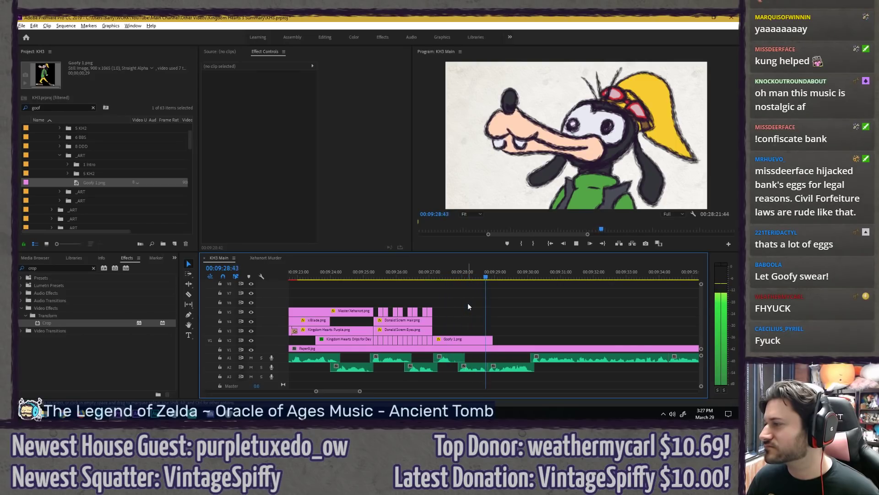
{"action": "key", "text": "space"}
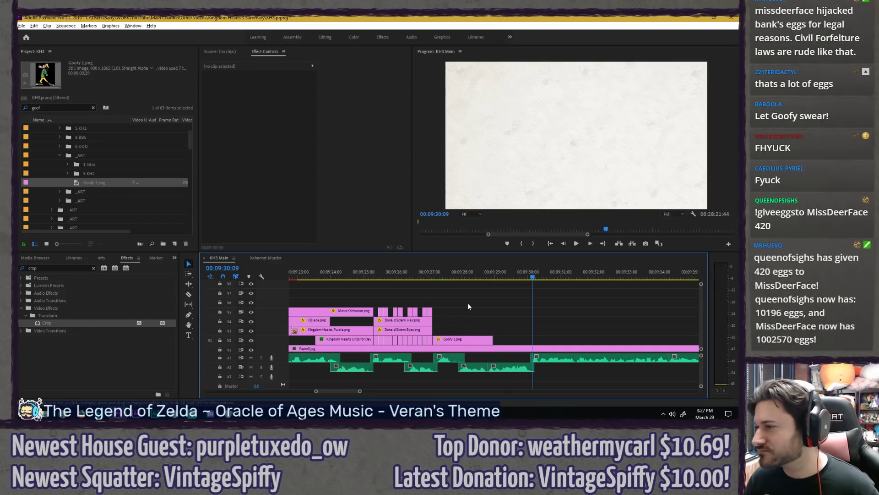
Step: Replay the Donald-to-Goofy transition, zooming in and parking the playhead at 09:27:20
{"action": "left_click", "coordinate": [389, 272]}
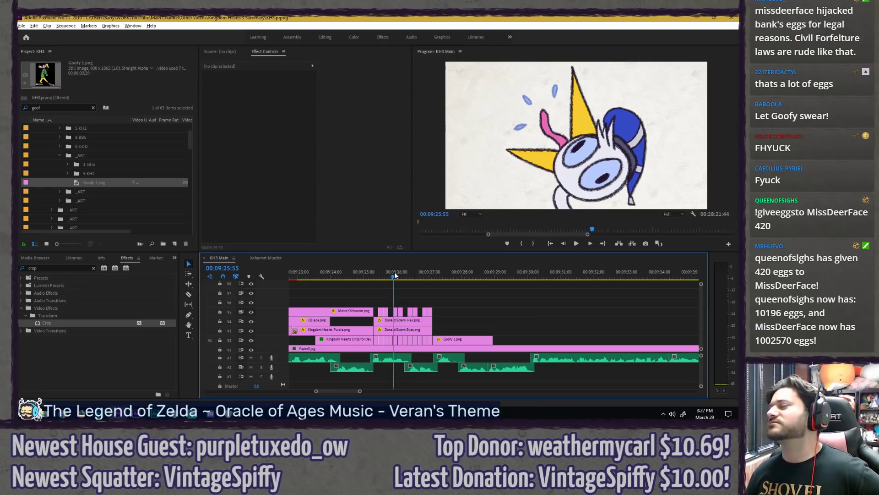
{"action": "key", "text": "space"}
{"action": "left_click_drag", "start_coordinate": [371, 273], "coordinate": [330, 278]}
{"action": "scroll", "coordinate": [498, 300], "scroll_direction": "down", "scroll_amount": 3}
{"action": "key", "text": "space"}
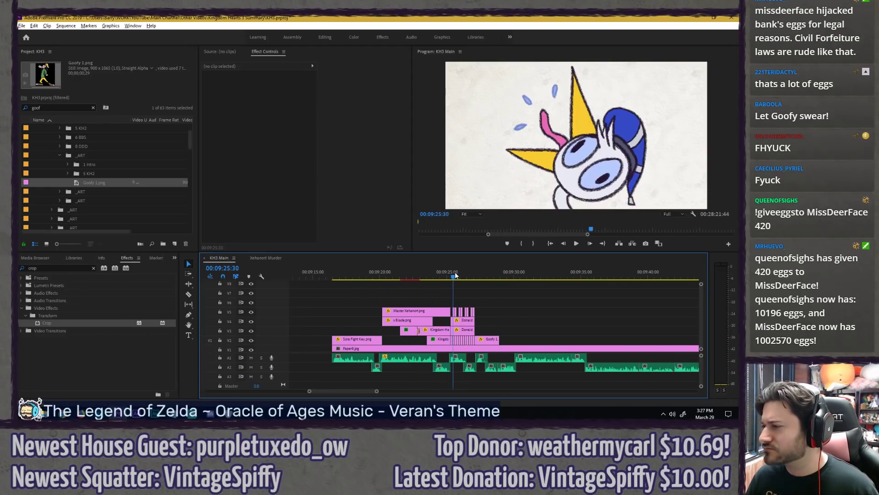
{"action": "key", "text": "space"}
{"action": "key", "text": "equal"}
{"action": "key", "text": "equal"}
{"action": "key", "text": "equal"}
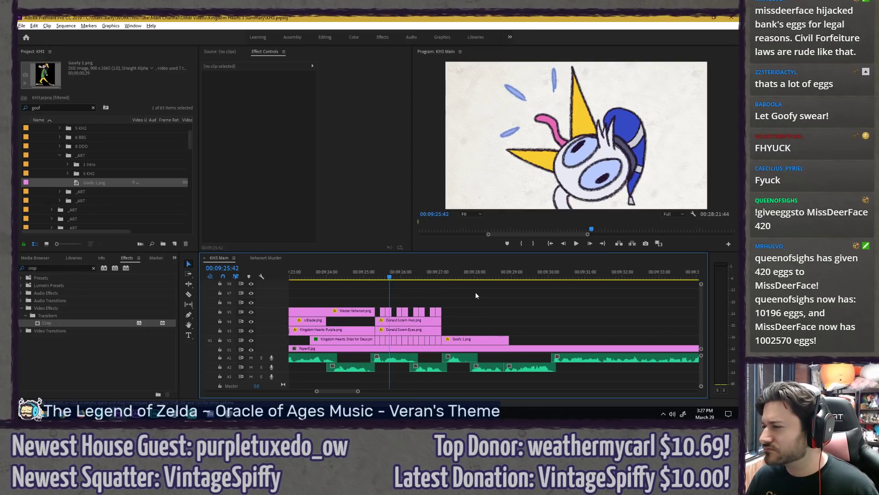
{"action": "key", "text": "space"}
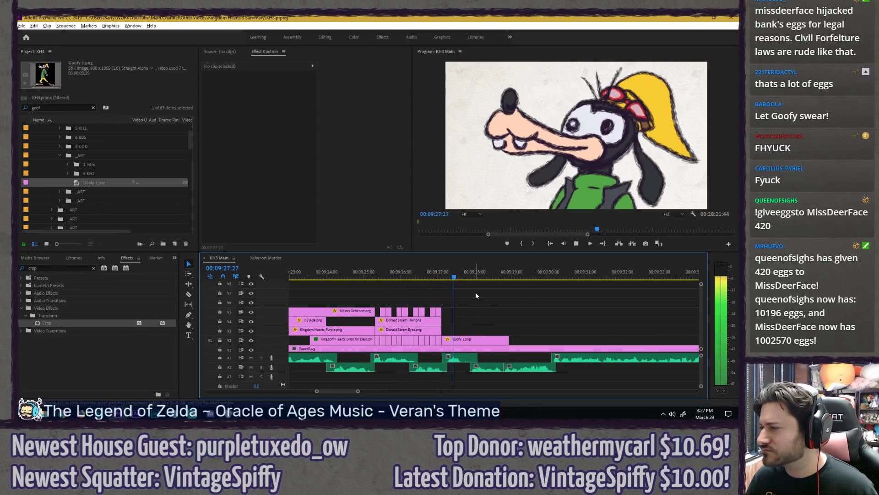
{"action": "key", "text": "space"}
{"action": "key", "text": "equal"}
{"action": "key", "text": "equal"}
{"action": "left_click_drag", "start_coordinate": [415, 274], "coordinate": [431, 273]}
Step: Trim the Goofy clip's start to the playhead, check it, then undo the trim
{"action": "left_click_drag", "start_coordinate": [413, 341], "coordinate": [432, 340]}
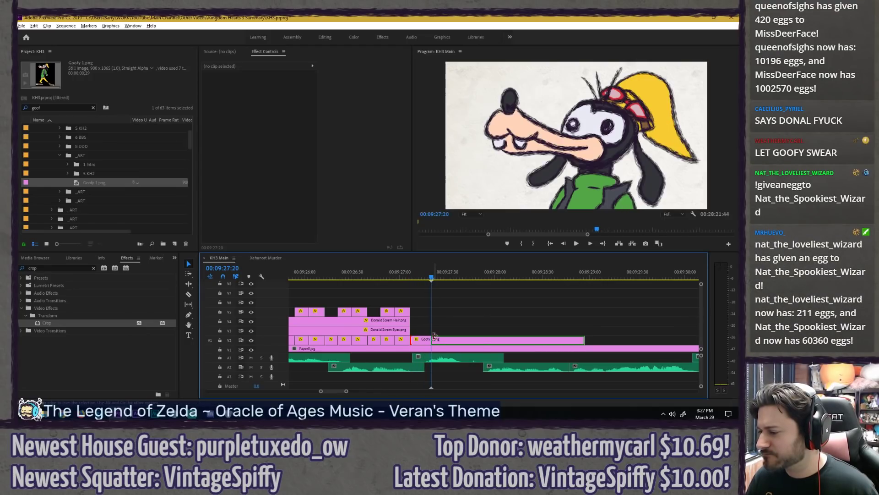
{"action": "left_click", "coordinate": [387, 277]}
{"action": "key", "text": "space"}
{"action": "key", "text": "space"}
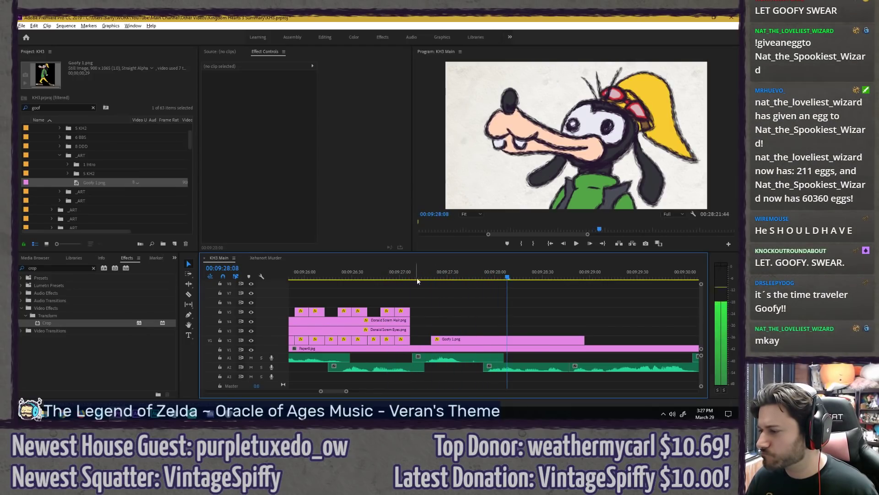
{"action": "key", "text": "ctrl+z"}
{"action": "left_click_drag", "start_coordinate": [418, 274], "coordinate": [416, 274]}
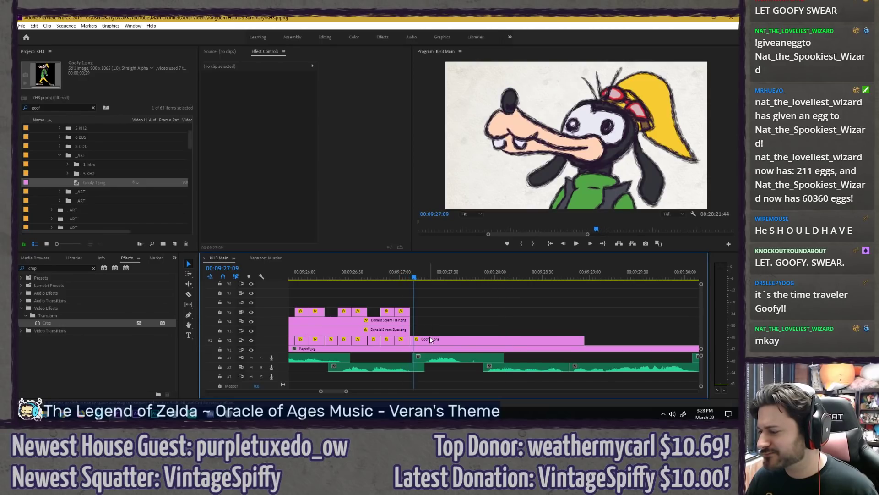
Step: Keyframe Goofy's Position to start below frame and slide up, with Ease In interpolation
{"action": "left_click", "coordinate": [430, 340]}
{"action": "key", "text": "Right"}
{"action": "key", "text": "Right"}
{"action": "key", "text": "Right"}
{"action": "key", "text": "Right"}
{"action": "key", "text": "Right"}
{"action": "key", "text": "Right"}
{"action": "key", "text": "Right"}
{"action": "key", "text": "Right"}
{"action": "key", "text": "Right"}
{"action": "key", "text": "Right"}
{"action": "key", "text": "Right"}
{"action": "key", "text": "Right"}
{"action": "key", "text": "Right"}
{"action": "key", "text": "Right"}
{"action": "key", "text": "Right"}
{"action": "key", "text": "Right"}
{"action": "key", "text": "Right"}
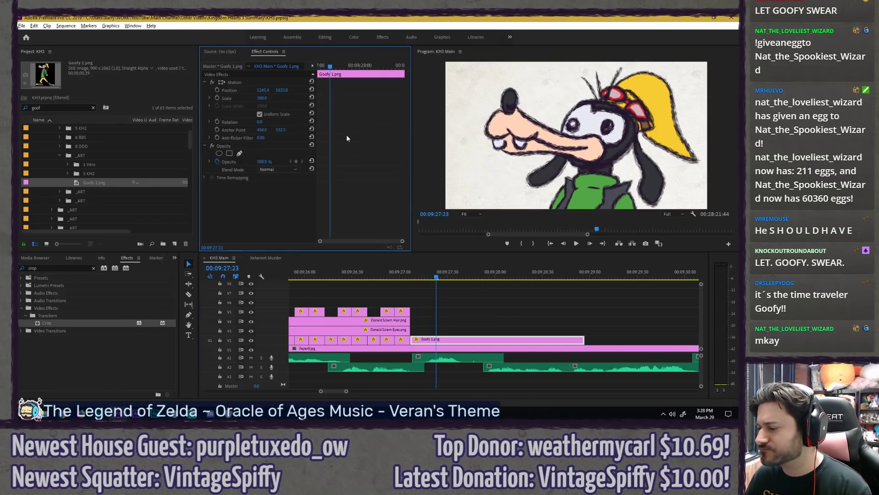
{"action": "left_click", "coordinate": [217, 90]}
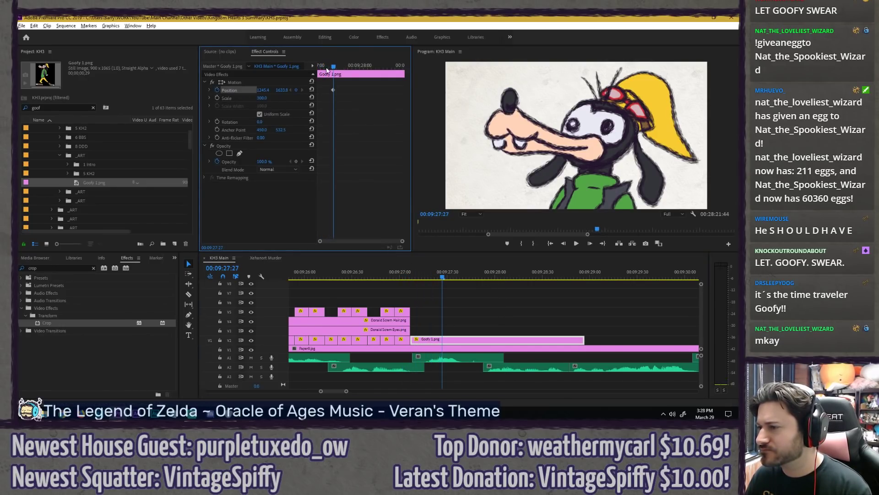
{"action": "key", "text": "Up"}
{"action": "left_click", "coordinate": [274, 81]}
{"action": "left_click_drag", "start_coordinate": [619, 68], "coordinate": [621, 213]}
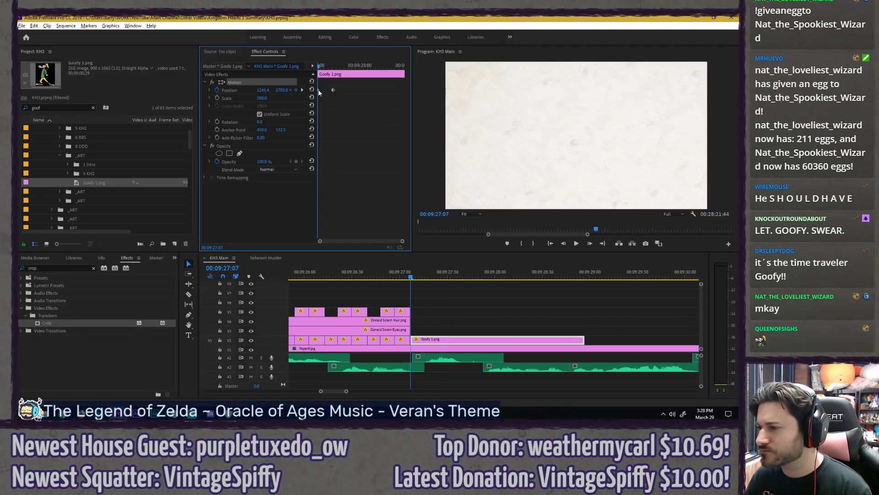
{"action": "right_click", "coordinate": [319, 90]}
{"action": "mouse_move", "coordinate": [362, 153]}
{"action": "left_click", "coordinate": [431, 197]}
Step: Play back the Donald scream into Goofy's slide-in to review the animation
{"action": "key", "text": "space"}
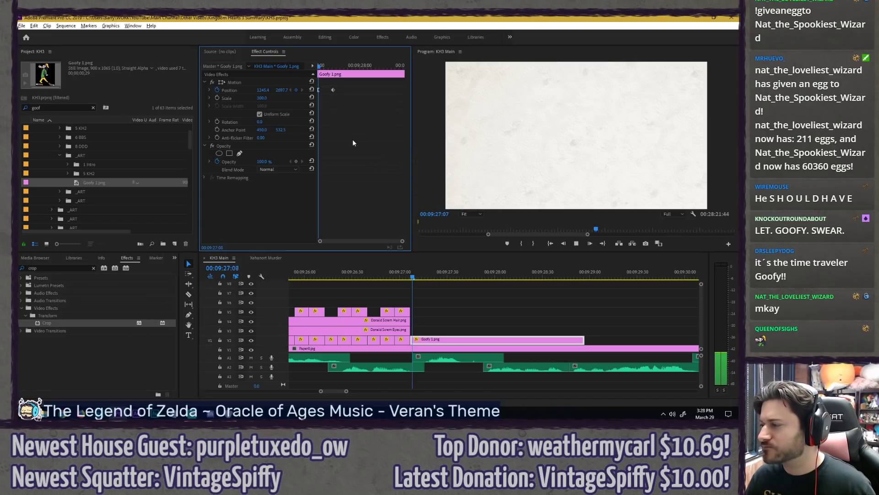
{"action": "key", "text": "space"}
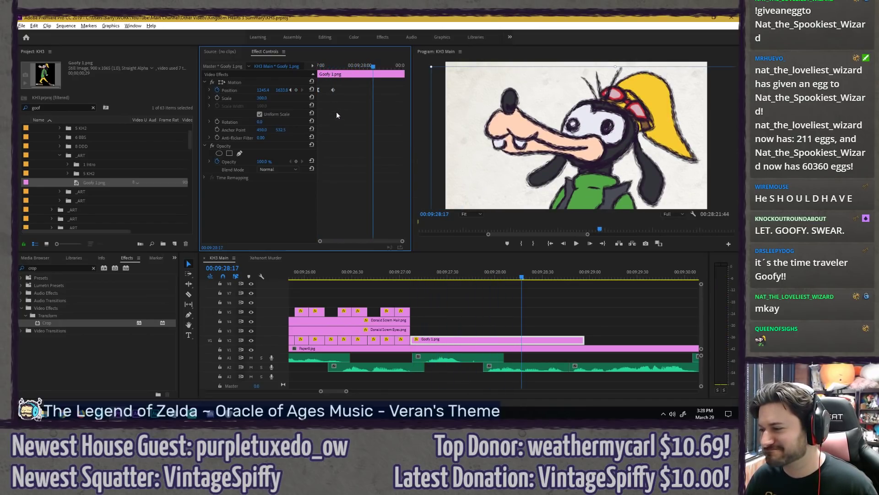
{"action": "left_click", "coordinate": [393, 275]}
{"action": "key", "text": "space"}
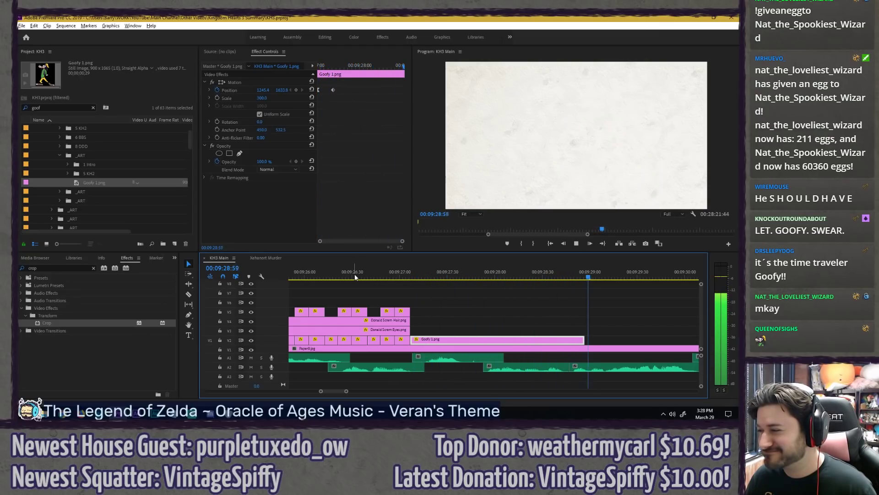
{"action": "key", "text": "space"}
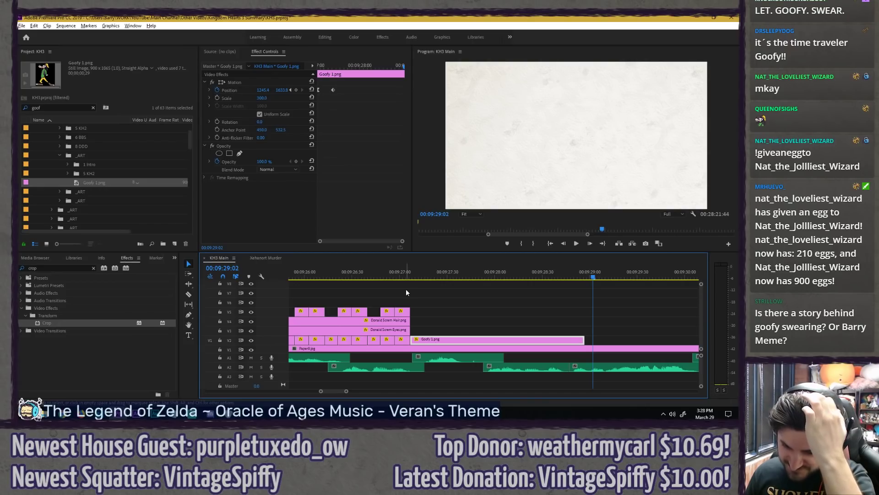
{"action": "left_click", "coordinate": [424, 285]}
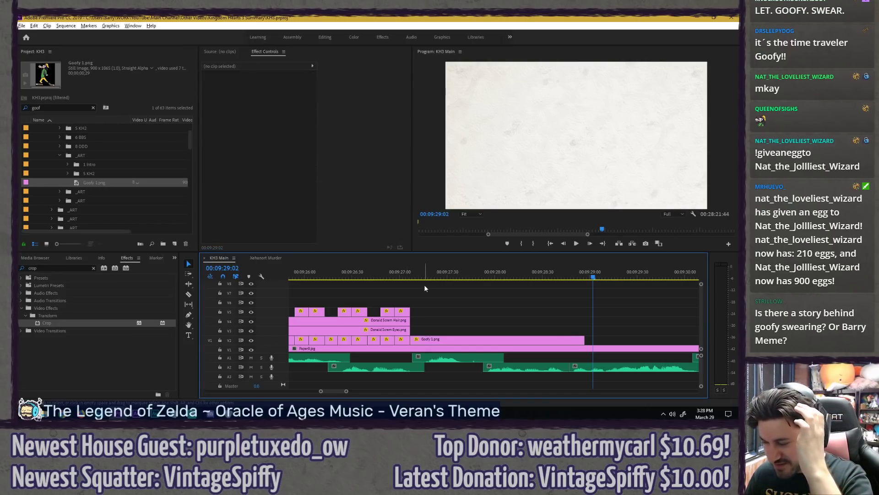
{"action": "left_click", "coordinate": [365, 278]}
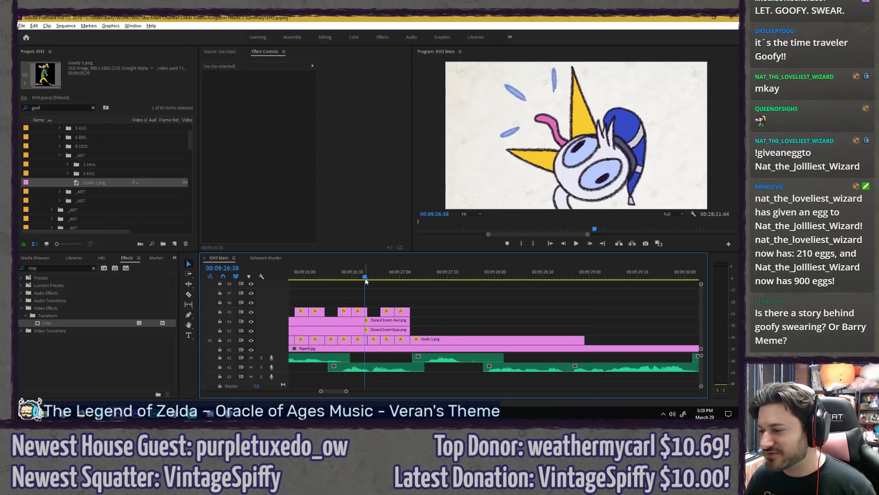
{"action": "key", "text": "space"}
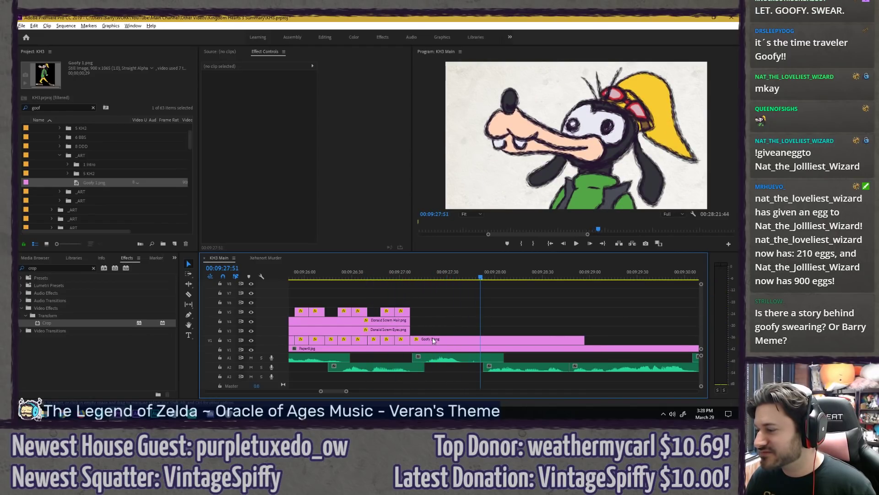
{"action": "key", "text": "space"}
{"action": "key", "text": "ctrl+s"}
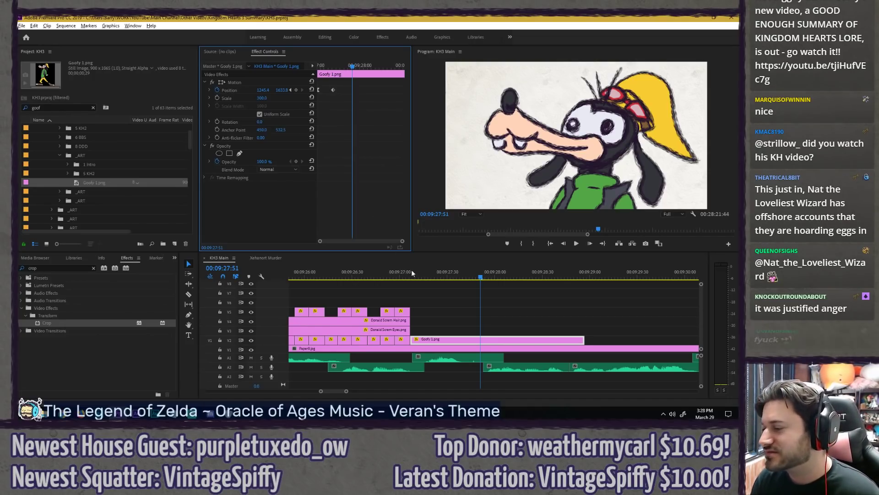
{"action": "left_click", "coordinate": [443, 297]}
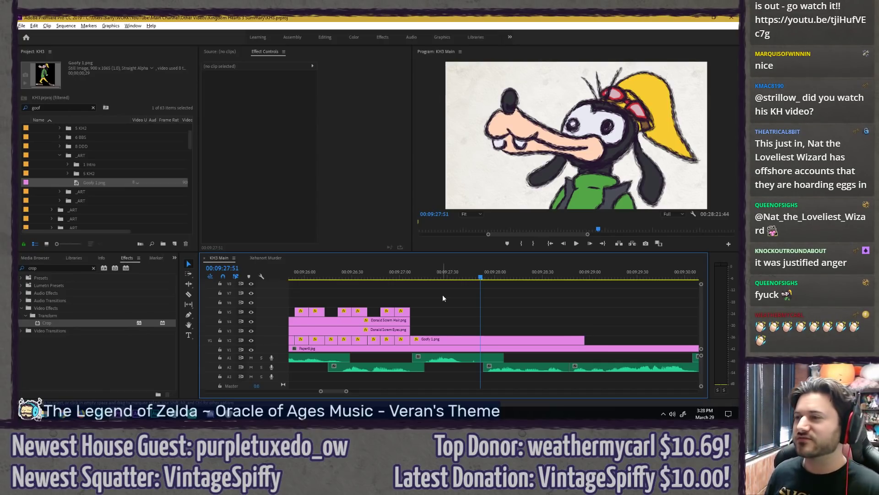
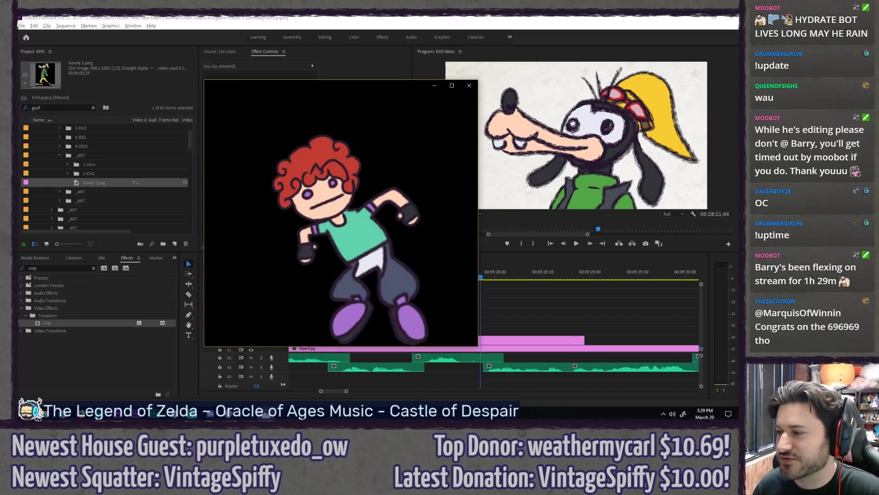
Step: Flip between the Spike 1.png and Spike 3.png drawings in Photos, then close the viewer
{"action": "left_click_drag", "start_coordinate": [303, 86], "coordinate": [355, 77]}
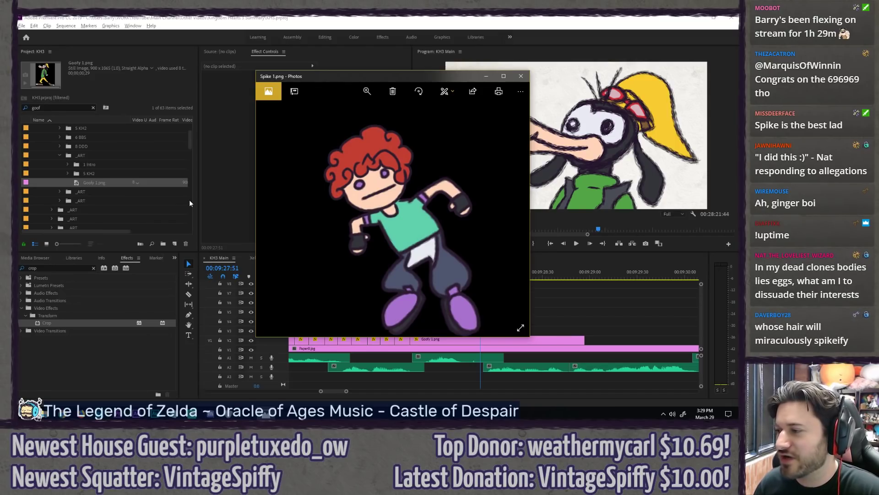
{"action": "key", "text": "Right"}
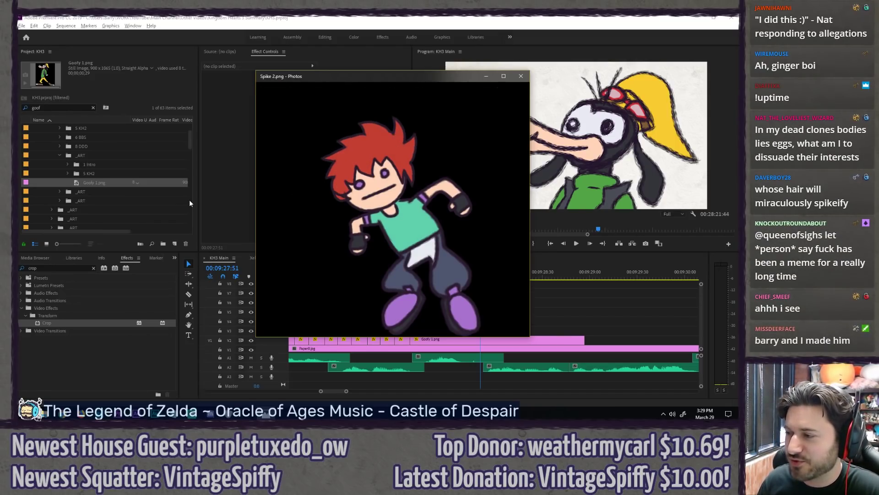
{"action": "key", "text": "Right"}
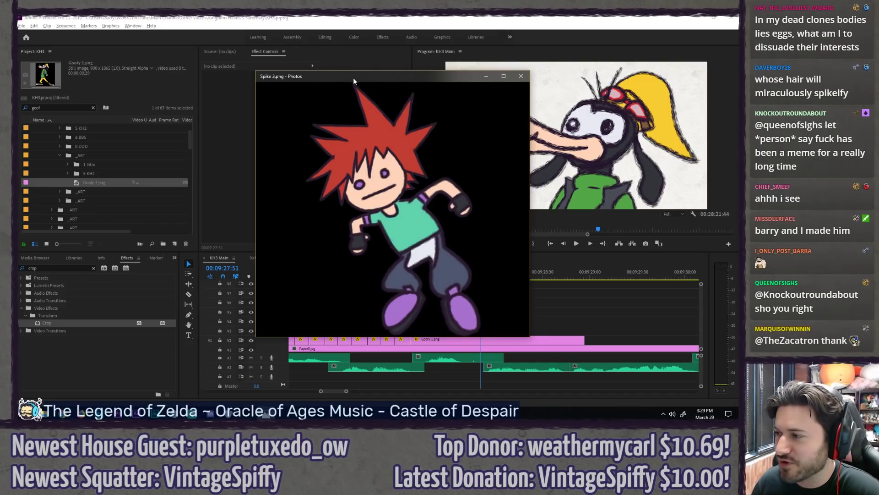
{"action": "left_click_drag", "start_coordinate": [353, 78], "coordinate": [340, 76]}
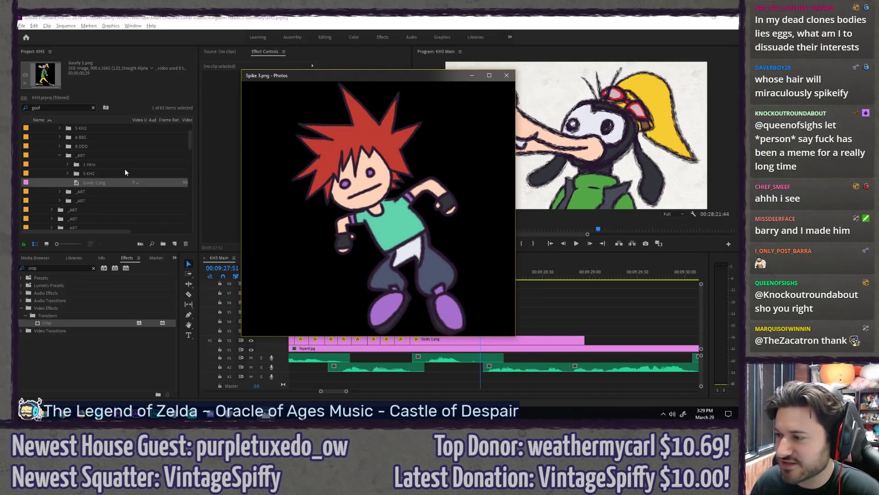
{"action": "key", "text": "Left"}
{"action": "key", "text": "Left"}
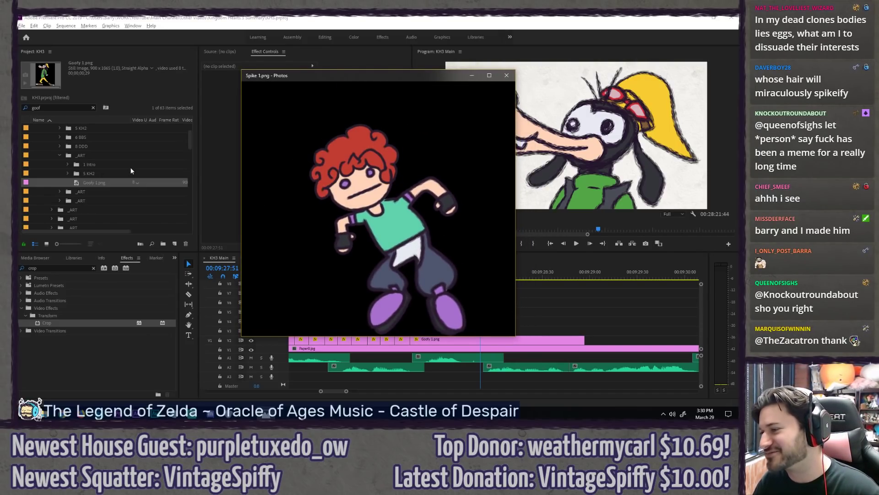
{"action": "left_click", "coordinate": [507, 79]}
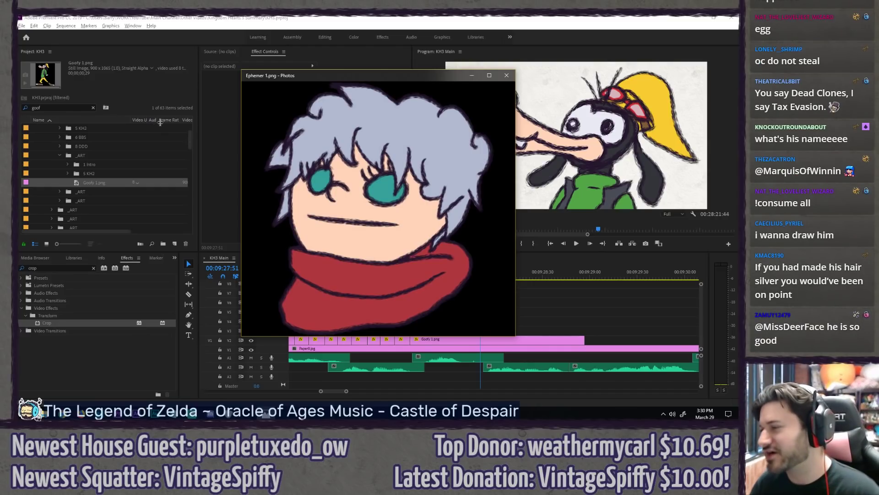
Step: Close the image viewer, put the playhead at 09:27:00 and save the project
{"action": "left_click", "coordinate": [507, 76]}
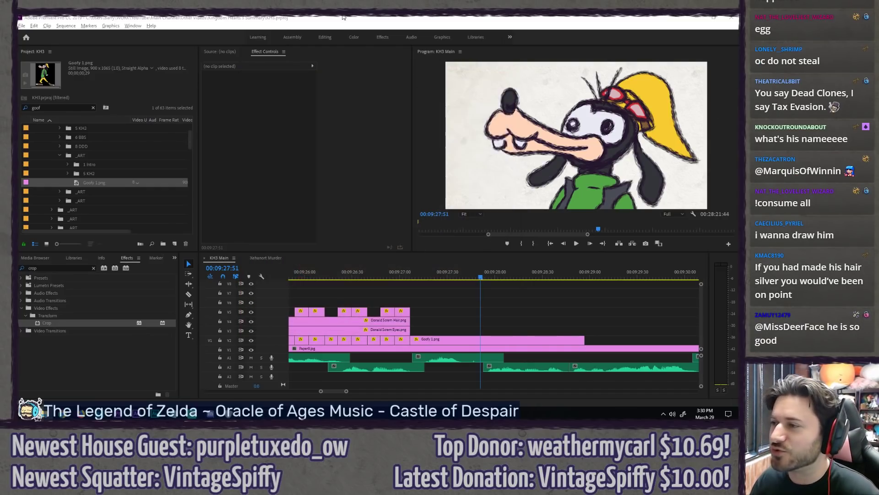
{"action": "left_click", "coordinate": [401, 272]}
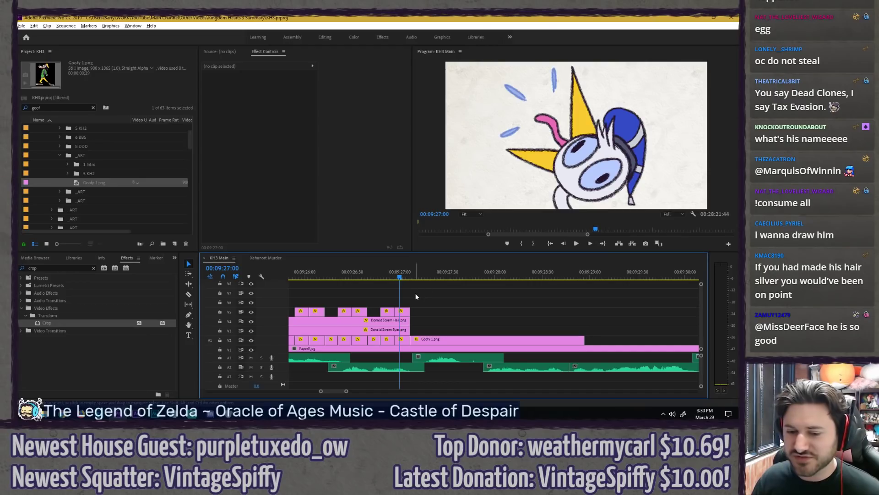
{"action": "key", "text": "ctrl+s"}
{"action": "key", "text": "alt+Tab"}
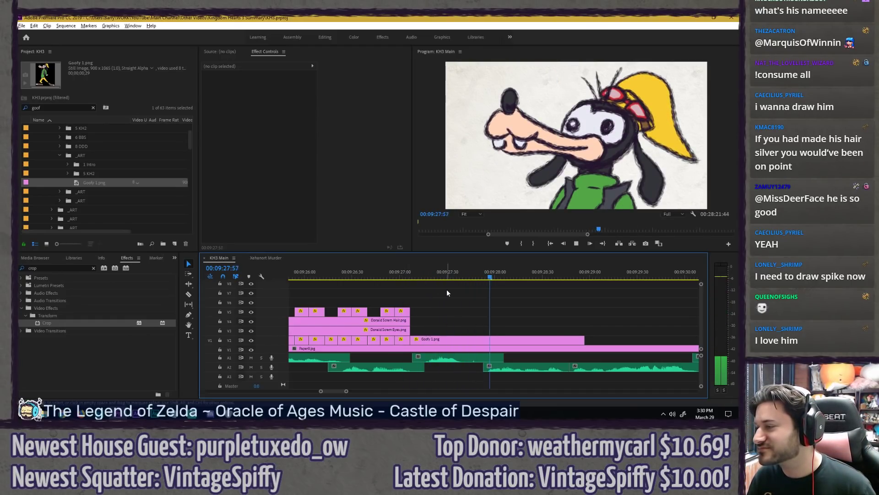
Step: Add a Position keyframe to the Goofy 1.png clip at 09:27:31
{"action": "left_click", "coordinate": [429, 341]}
{"action": "left_click_drag", "start_coordinate": [374, 66], "coordinate": [333, 65]}
{"action": "key", "text": "Right"}
{"action": "key", "text": "Right"}
{"action": "key", "text": "Right"}
{"action": "key", "text": "Right"}
{"action": "left_click", "coordinate": [296, 90]}
Step: Raise Goofy by lowering Position Y, change the keyframes' spatial interpolation, and preview
{"action": "left_click_drag", "start_coordinate": [281, 93], "coordinate": [266, 93]}
{"action": "key", "text": "Right"}
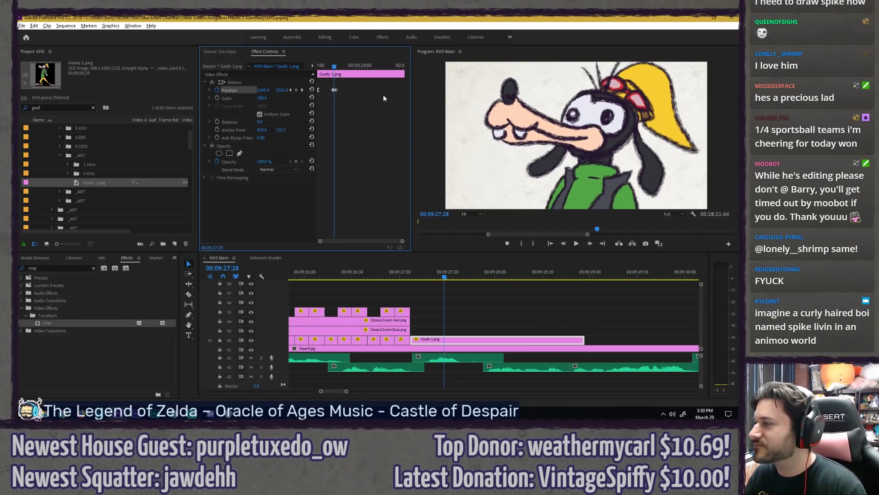
{"action": "key", "text": "="}
{"action": "left_click_drag", "start_coordinate": [356, 241], "coordinate": [348, 240]}
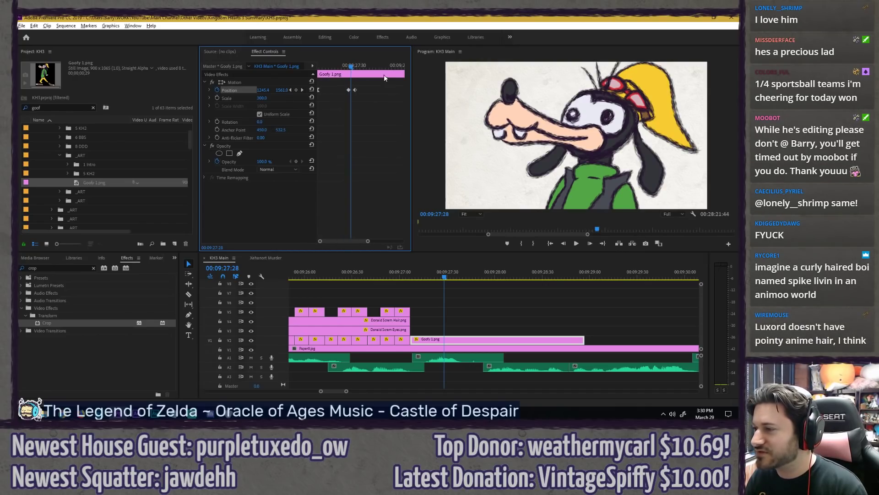
{"action": "right_click", "coordinate": [349, 91]}
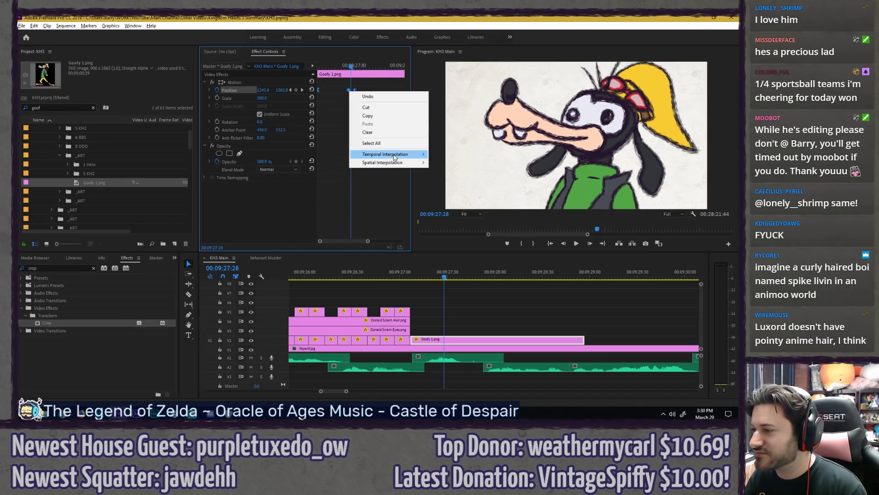
{"action": "mouse_move", "coordinate": [393, 162]}
{"action": "left_click", "coordinate": [457, 163]}
{"action": "key", "text": "space"}
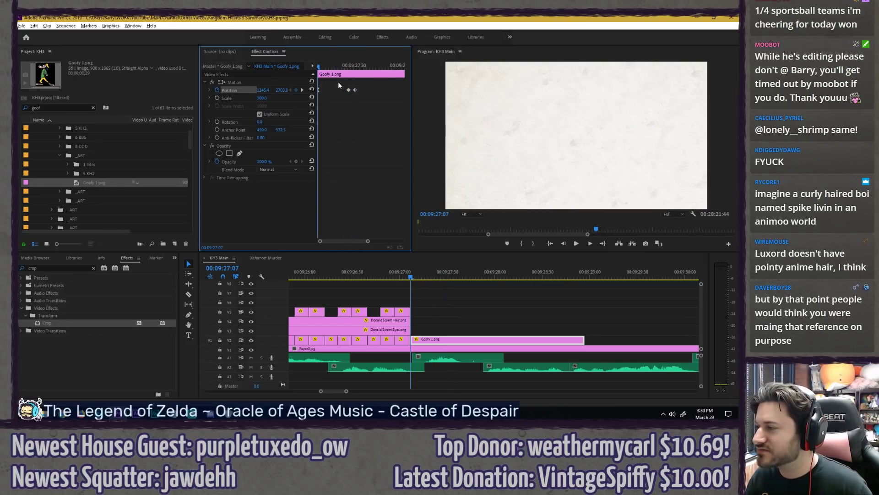
{"action": "key", "text": "space"}
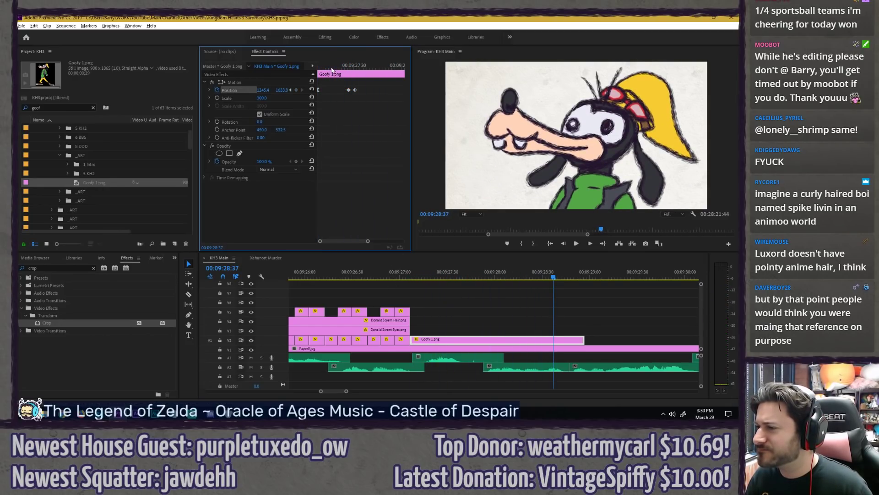
Step: Play the lead-in, then lower Goofy's Position Y further at the 09:27:24 keyframe
{"action": "mouse_move", "coordinate": [329, 68]}
{"action": "left_mouse_down"}
{"action": "mouse_move", "coordinate": [342, 67]}
{"action": "mouse_move", "coordinate": [343, 93]}
{"action": "mouse_move", "coordinate": [346, 66]}
{"action": "left_mouse_up"}
{"action": "key", "text": "Right"}
{"action": "key", "text": "Right"}
{"action": "left_click", "coordinate": [396, 270]}
{"action": "key", "text": "space"}
{"action": "key", "text": "Right"}
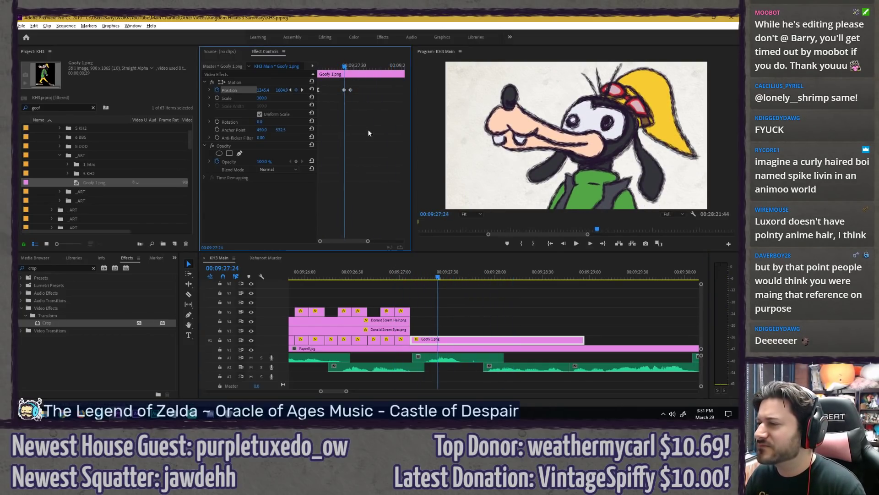
{"action": "left_click_drag", "start_coordinate": [283, 90], "coordinate": [273, 91]}
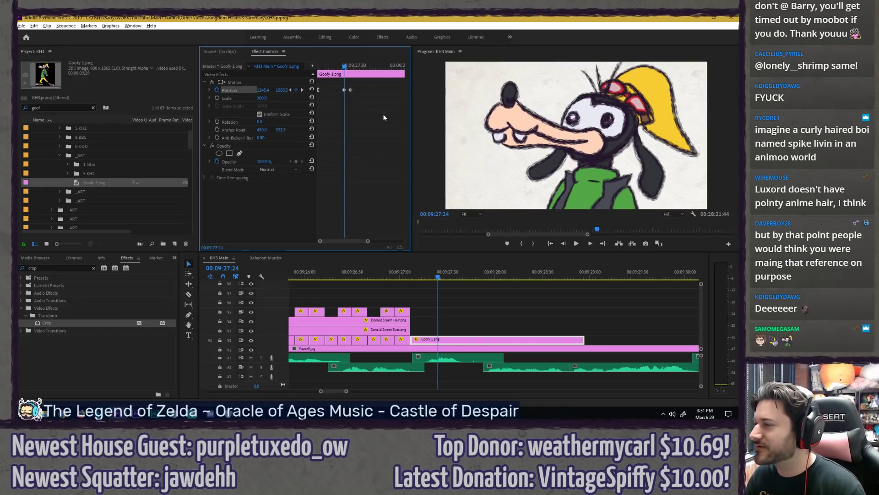
{"action": "key", "text": "Right"}
Step: Set Goofy's Position keyframes to Ease In and Ease Out, then replay the bounce
{"action": "right_click", "coordinate": [352, 89]}
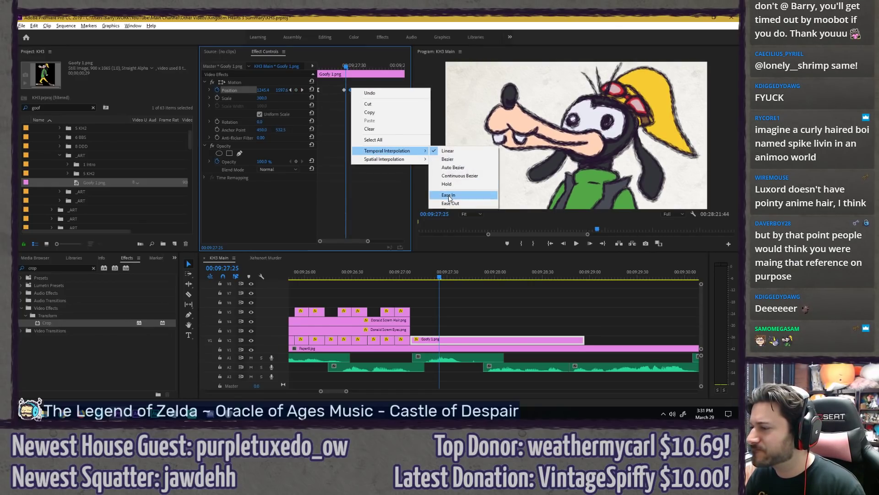
{"action": "left_click", "coordinate": [458, 195]}
{"action": "right_click", "coordinate": [342, 90]}
{"action": "mouse_move", "coordinate": [400, 151]}
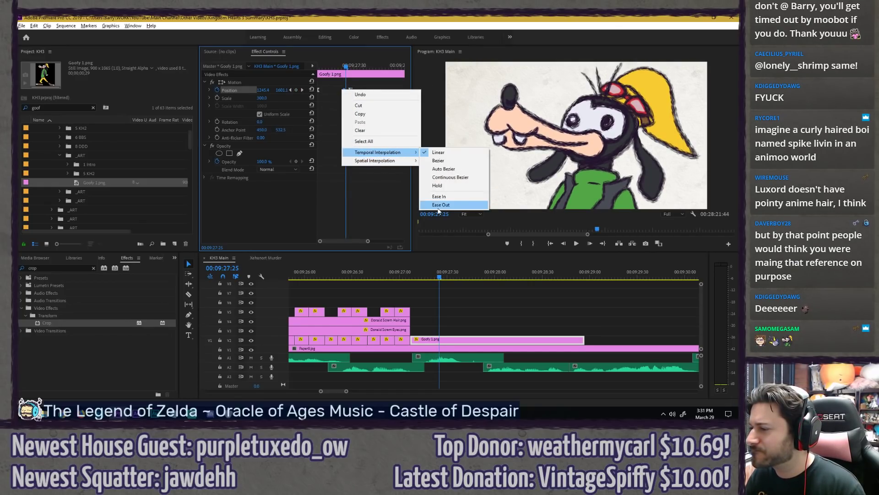
{"action": "left_click", "coordinate": [449, 204]}
{"action": "left_click_drag", "start_coordinate": [346, 67], "coordinate": [272, 63]}
{"action": "key", "text": "space"}
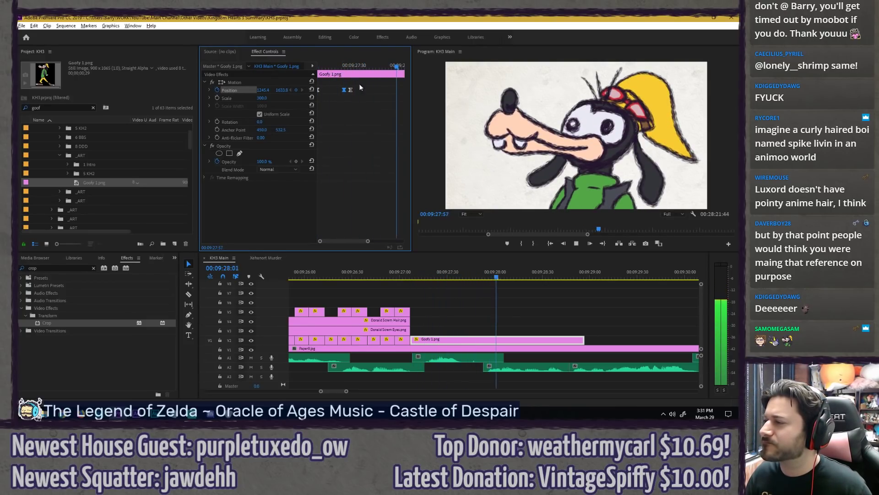
Step: Review the keyframes at 09:27:24 and 09:27:30, then replay from the Donald shots
{"action": "left_click_drag", "start_coordinate": [334, 63], "coordinate": [344, 60]}
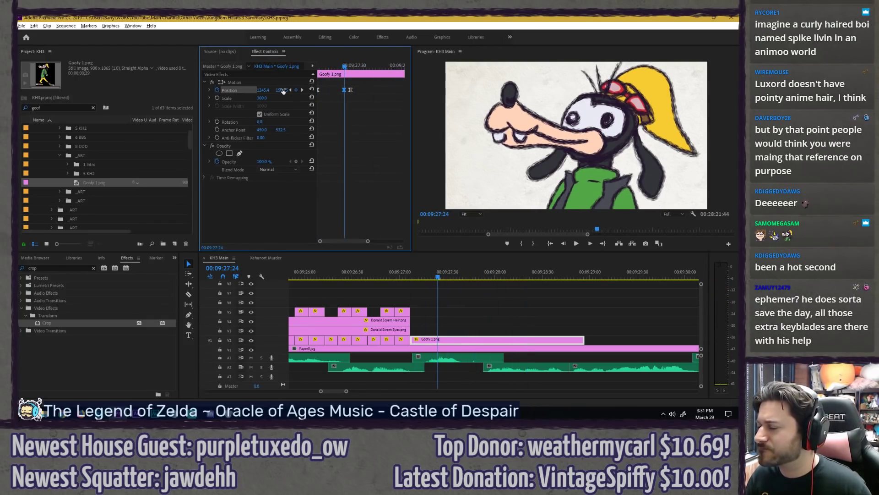
{"action": "key", "text": "Right"}
{"action": "key", "text": "Right"}
{"action": "key", "text": "Right"}
{"action": "key", "text": "Right"}
{"action": "key", "text": "Right"}
{"action": "key", "text": "Right"}
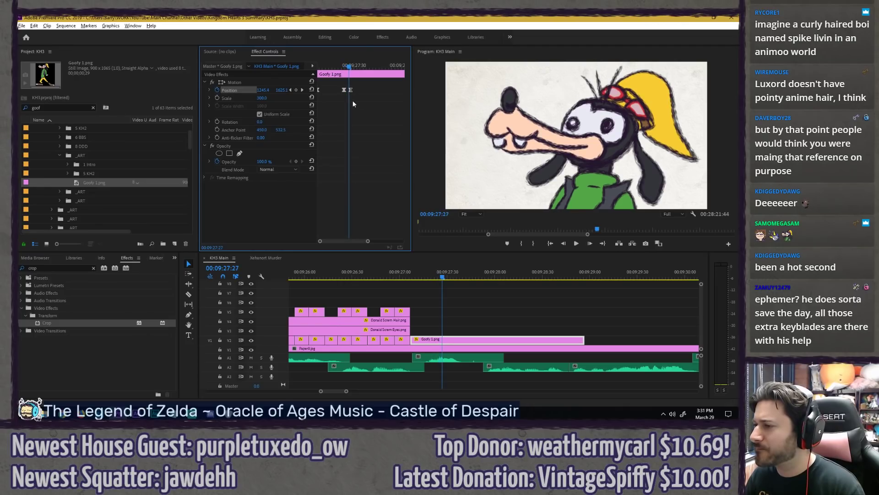
{"action": "left_click", "coordinate": [352, 90]}
{"action": "left_click", "coordinate": [407, 267]}
{"action": "key", "text": "space"}
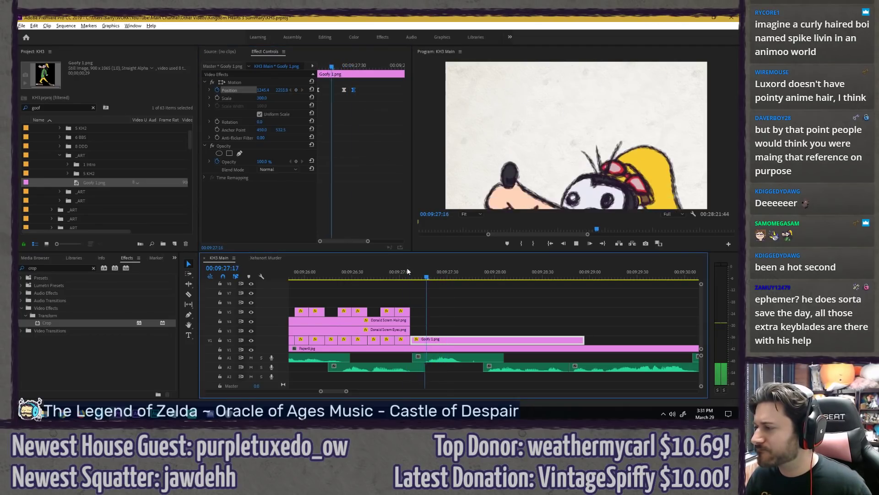
{"action": "left_click_drag", "start_coordinate": [410, 272], "coordinate": [278, 261]}
{"action": "key", "text": "space"}
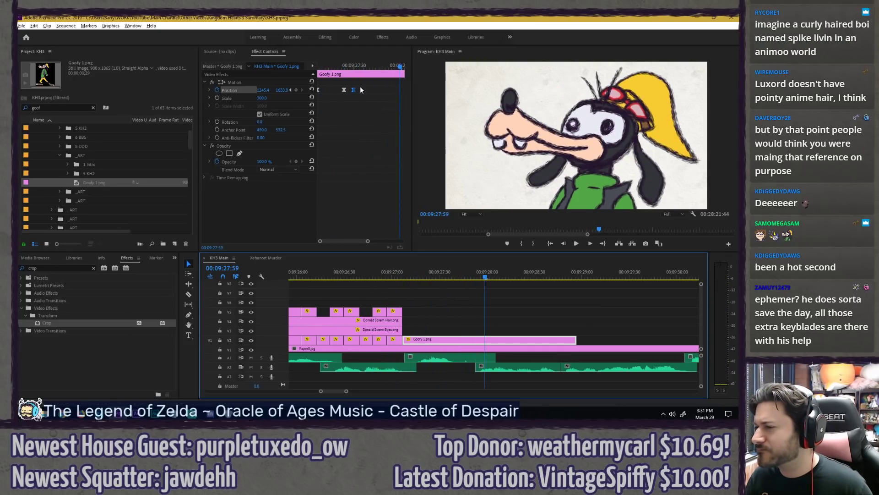
Step: Move a Position keyframe onto 09:27:28 and lower Goofy slightly by raising Position Y
{"action": "left_click", "coordinate": [342, 63]}
{"action": "left_click_drag", "start_coordinate": [342, 61], "coordinate": [352, 59]}
{"action": "left_click_drag", "start_coordinate": [354, 91], "coordinate": [351, 91]}
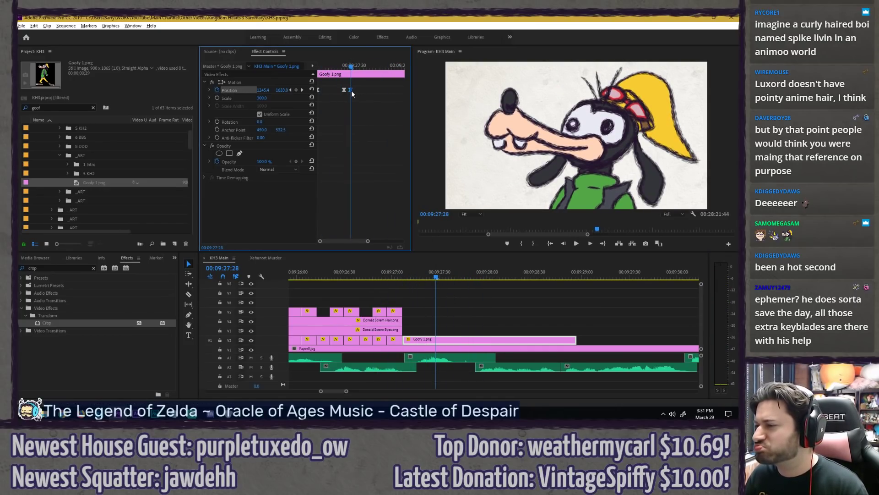
{"action": "left_click", "coordinate": [398, 272]}
{"action": "key", "text": "space"}
{"action": "key", "text": "space"}
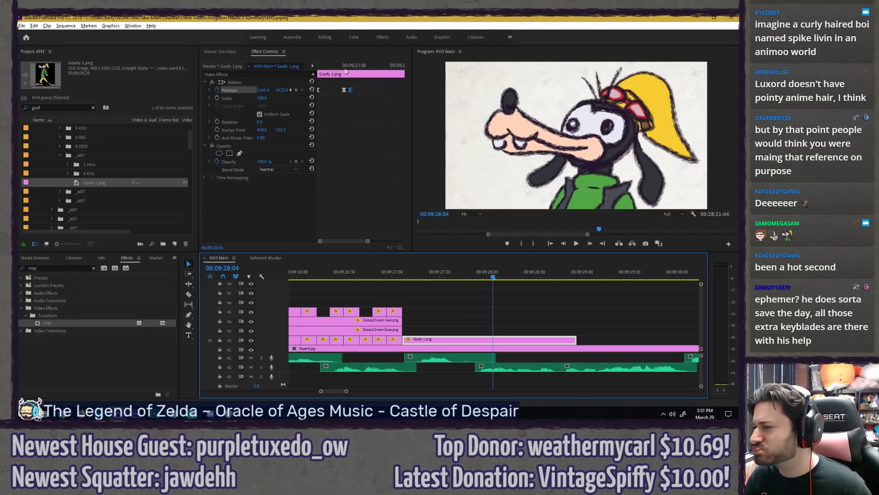
{"action": "left_click", "coordinate": [345, 68]}
{"action": "left_click_drag", "start_coordinate": [282, 91], "coordinate": [292, 90]}
{"action": "key", "text": "space"}
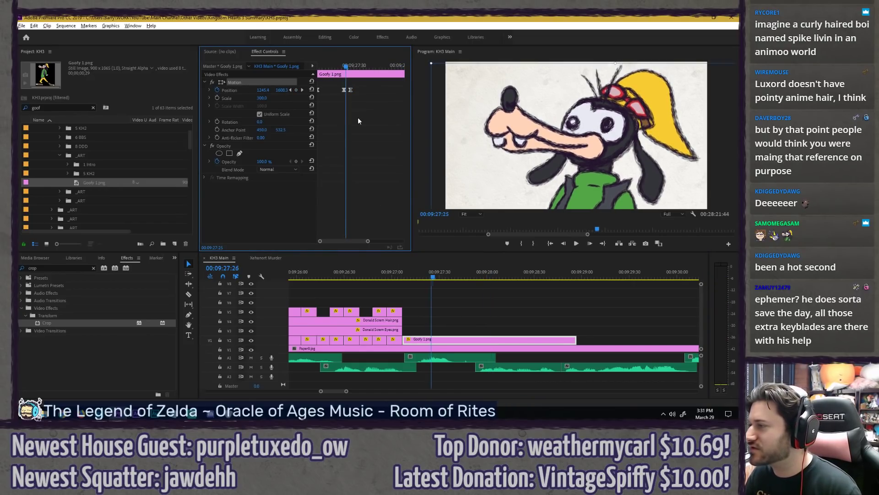
Step: Review from about 09:24:44, save, and zoom into the timeline near 09:25:36
{"action": "key", "text": "space"}
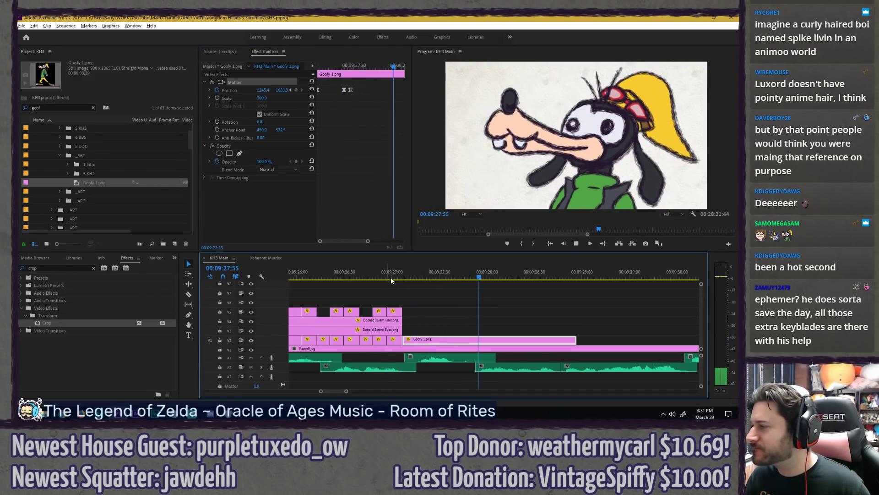
{"action": "scroll", "coordinate": [480, 283], "scroll_direction": "down", "scroll_amount": 3}
{"action": "left_click", "coordinate": [439, 276]}
{"action": "key", "text": "space"}
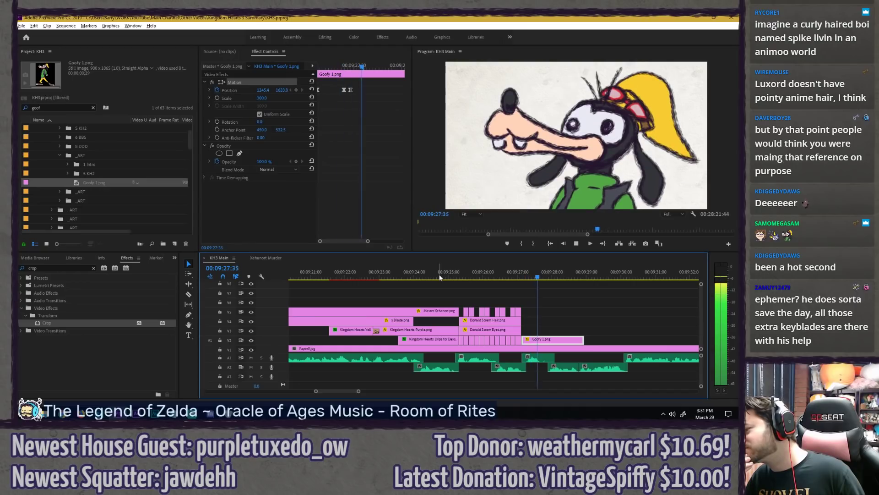
{"action": "key", "text": "space"}
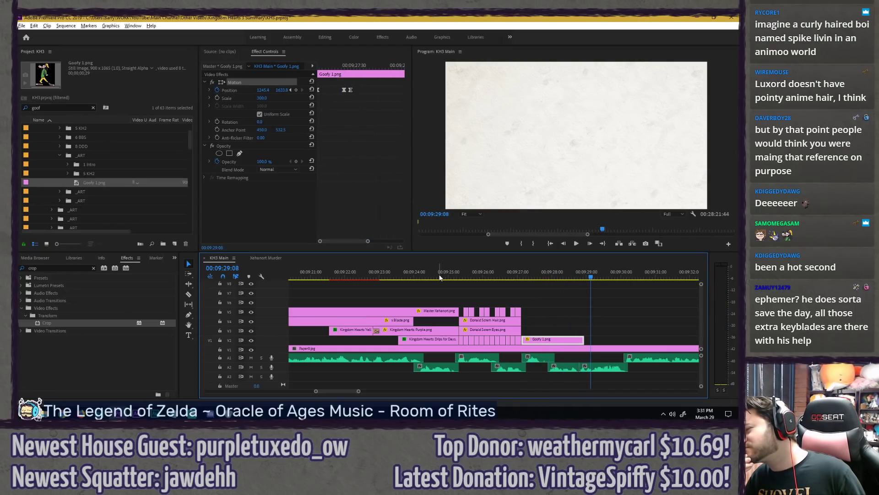
{"action": "key", "text": "ctrl+s"}
{"action": "left_click", "coordinate": [468, 277]}
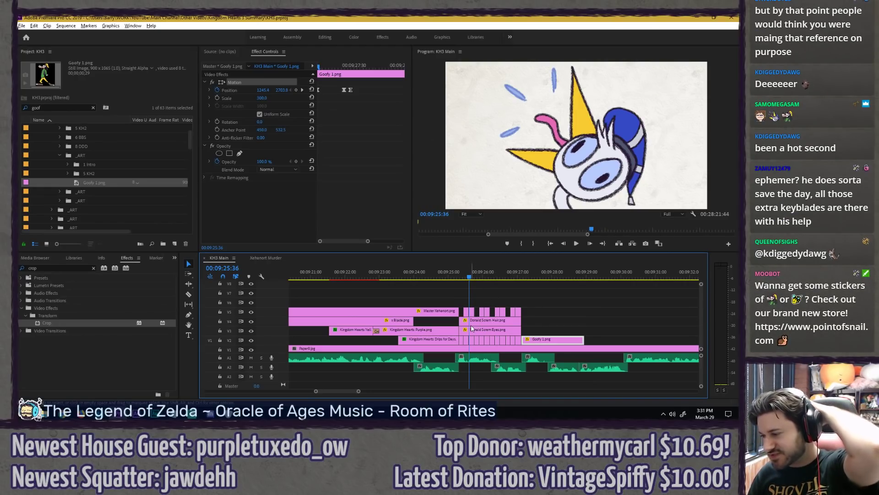
{"action": "scroll", "coordinate": [481, 304], "scroll_direction": "up", "scroll_amount": 3}
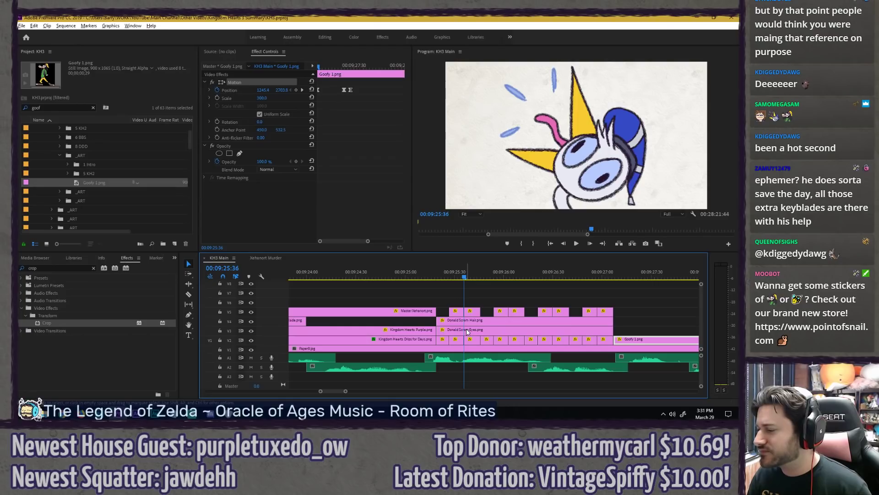
{"action": "scroll", "coordinate": [454, 282], "scroll_direction": "up", "scroll_amount": 2}
Step: At 9:25:31, set the Donald scream head layer's Position X to 1220
{"action": "left_click", "coordinate": [456, 278]}
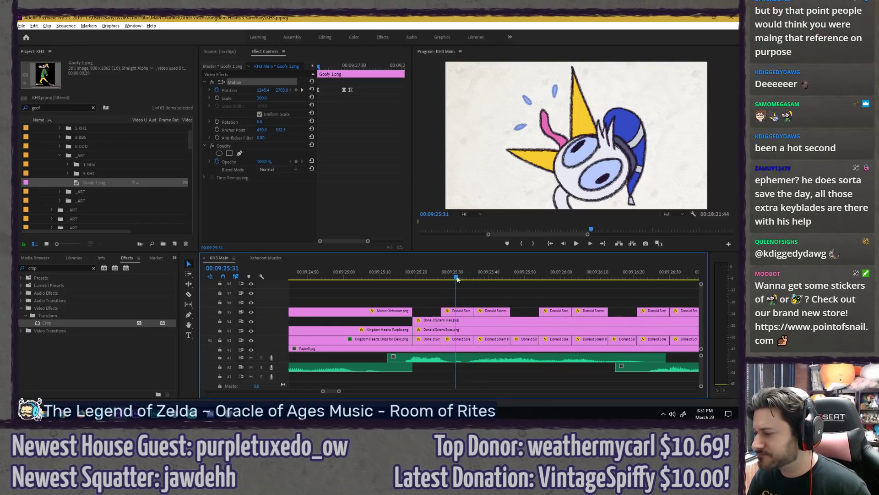
{"action": "left_click", "coordinate": [460, 331]}
{"action": "left_click", "coordinate": [461, 339]}
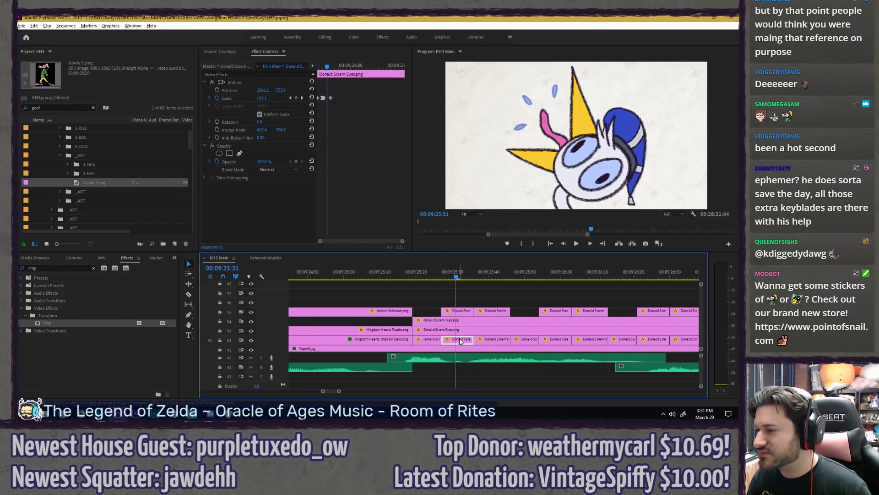
{"action": "left_click_drag", "start_coordinate": [260, 90], "coordinate": [366, 91]}
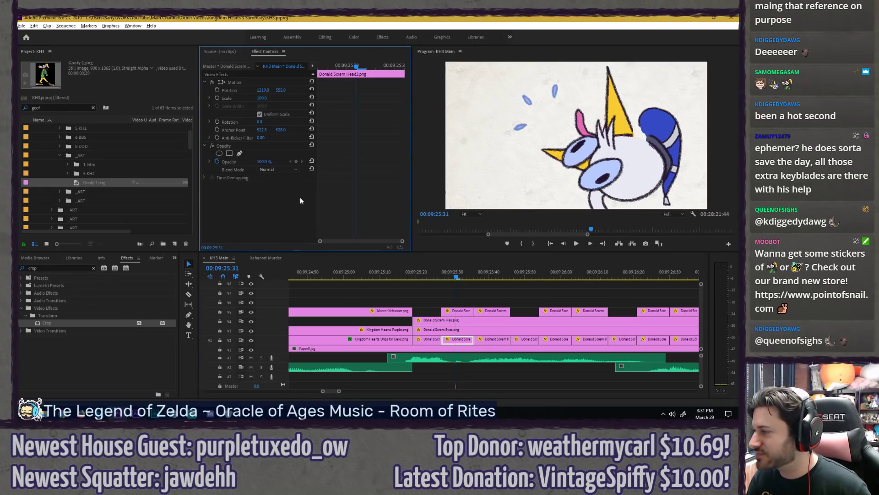
{"action": "left_click", "coordinate": [265, 89]}
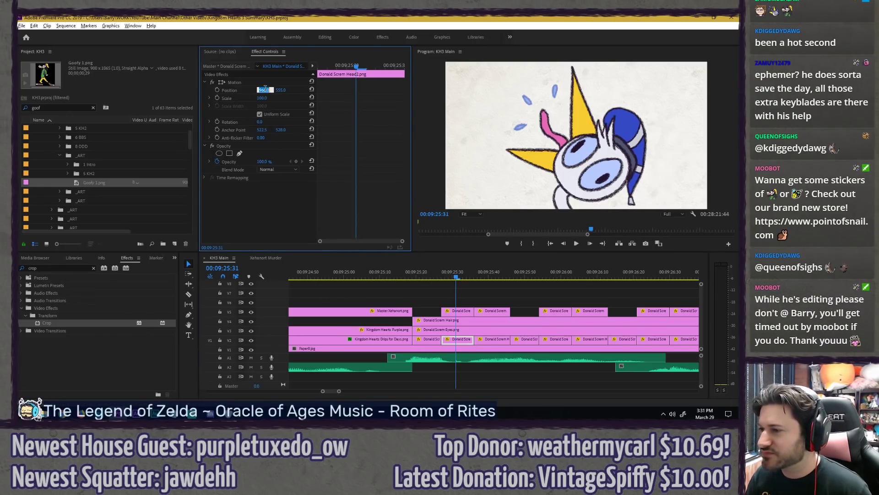
{"action": "type", "text": "1220"}
{"action": "key", "text": "Return"}
Step: Set the eyes layer's Position X to 1220; try 1220 on the hair, then undo it
{"action": "left_click", "coordinate": [455, 329]}
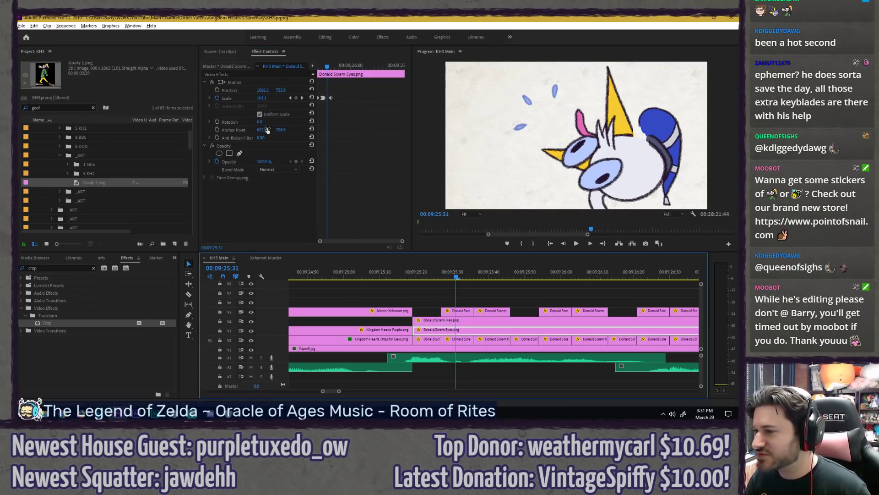
{"action": "left_click", "coordinate": [265, 90]}
{"action": "type", "text": "1220"}
{"action": "key", "text": "Return"}
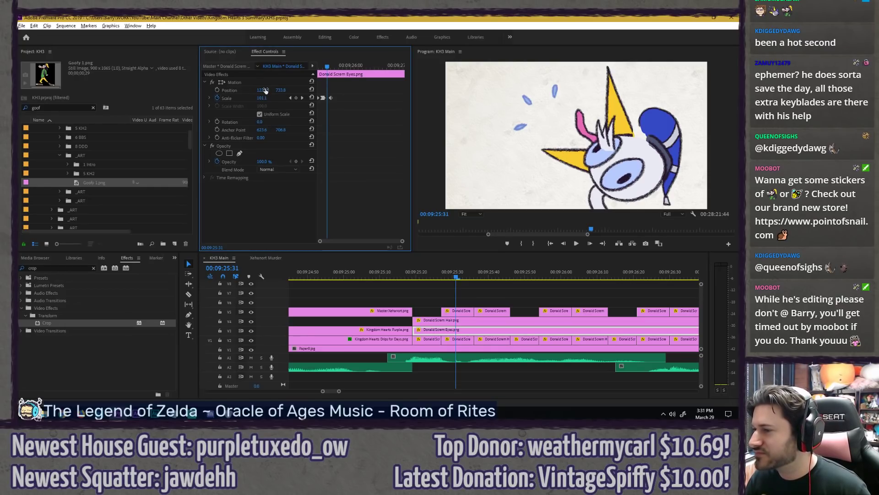
{"action": "left_click_drag", "start_coordinate": [265, 90], "coordinate": [308, 90]}
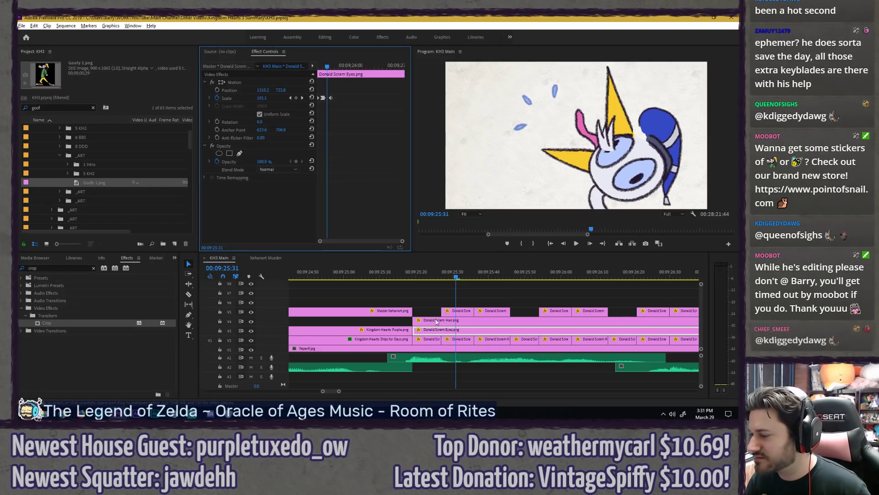
{"action": "left_click", "coordinate": [455, 320]}
{"action": "left_click", "coordinate": [265, 90]}
{"action": "type", "text": "1220"}
{"action": "key", "text": "Return"}
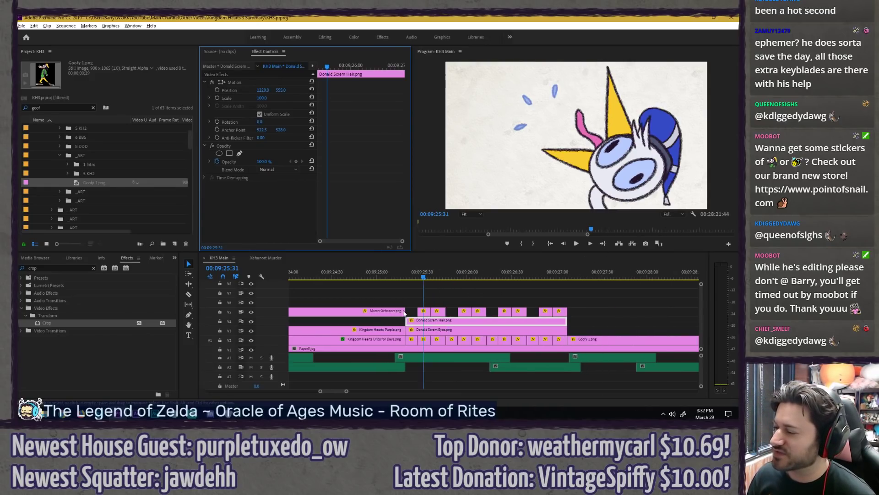
{"action": "scroll", "coordinate": [450, 294], "scroll_direction": "down", "scroll_amount": 3, "text": "alt"}
{"action": "key", "text": "ctrl+z"}
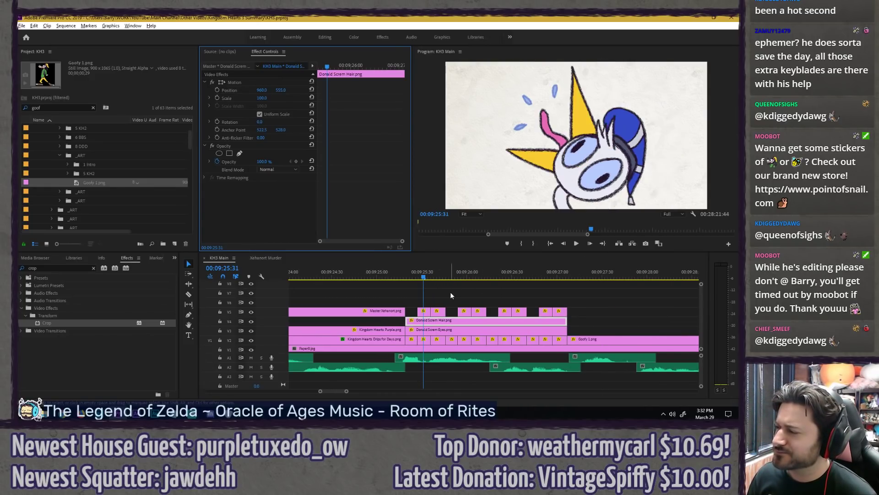
Step: Play the sequence from 9:24:51 to check alignment and save the project
{"action": "key", "text": "space"}
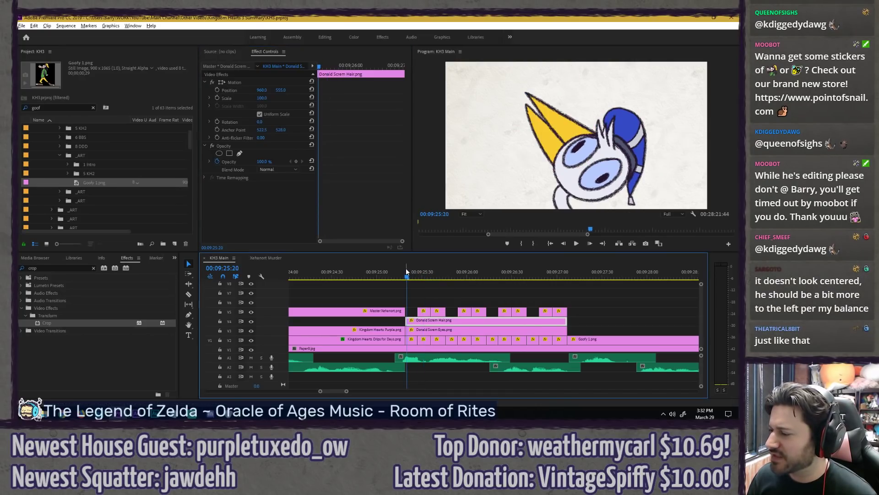
{"action": "left_click", "coordinate": [364, 275]}
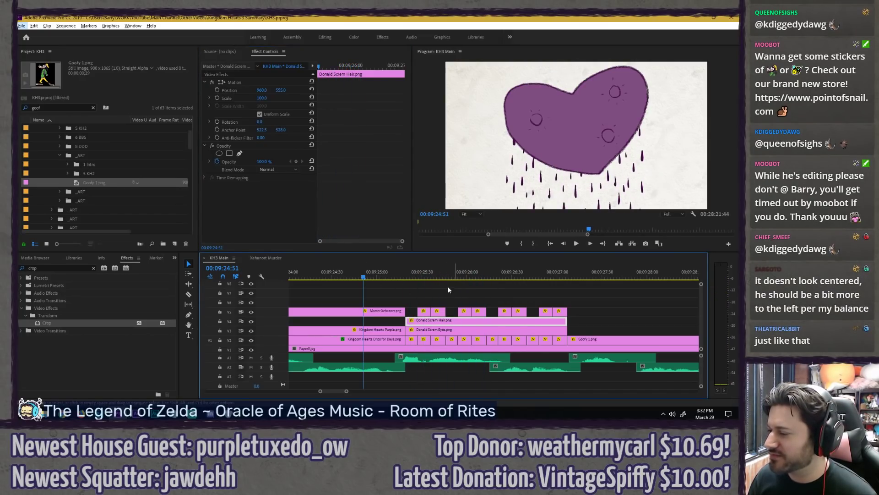
{"action": "left_click", "coordinate": [426, 289]}
{"action": "scroll", "coordinate": [426, 289], "scroll_direction": "down", "scroll_amount": 1, "text": "alt"}
{"action": "scroll", "coordinate": [426, 286], "scroll_direction": "down", "scroll_amount": 2, "text": "alt"}
{"action": "key", "text": "space"}
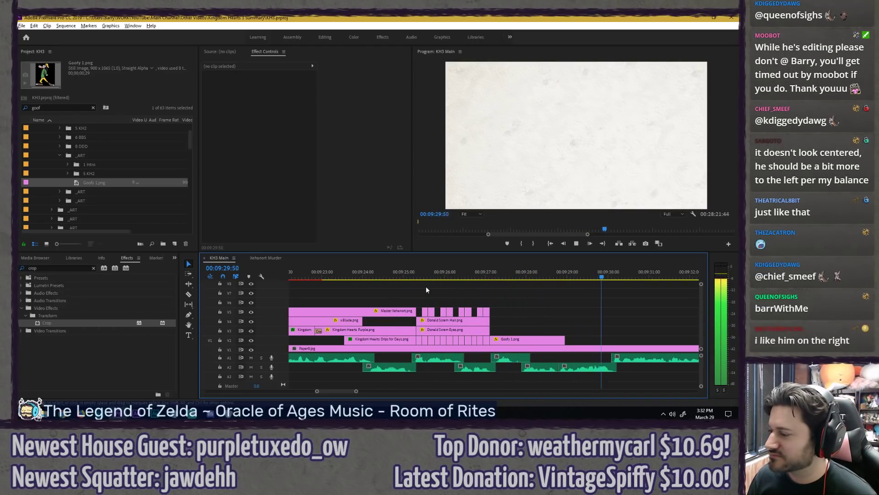
{"action": "key", "text": "space"}
{"action": "key", "text": "ctrl+s"}
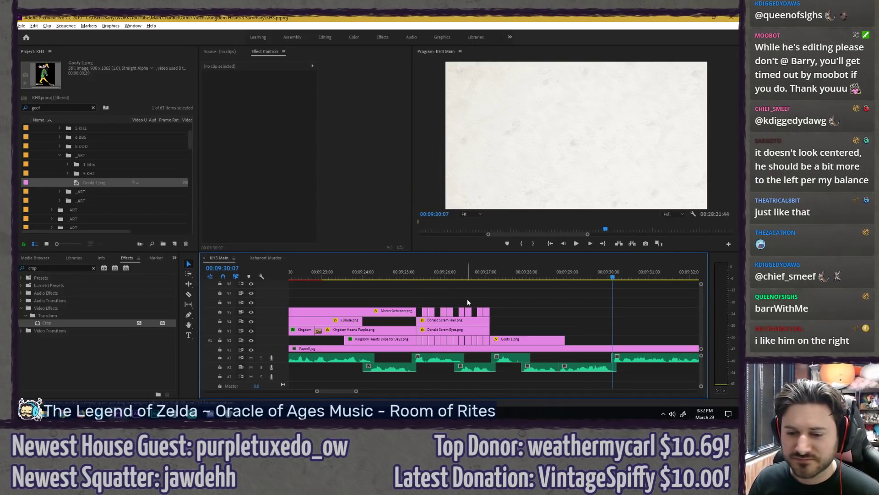
Step: At 9:25:42, select all the Donald scream clips on V2–V5
{"action": "scroll", "coordinate": [435, 298], "scroll_direction": "up", "scroll_amount": 4, "text": "alt"}
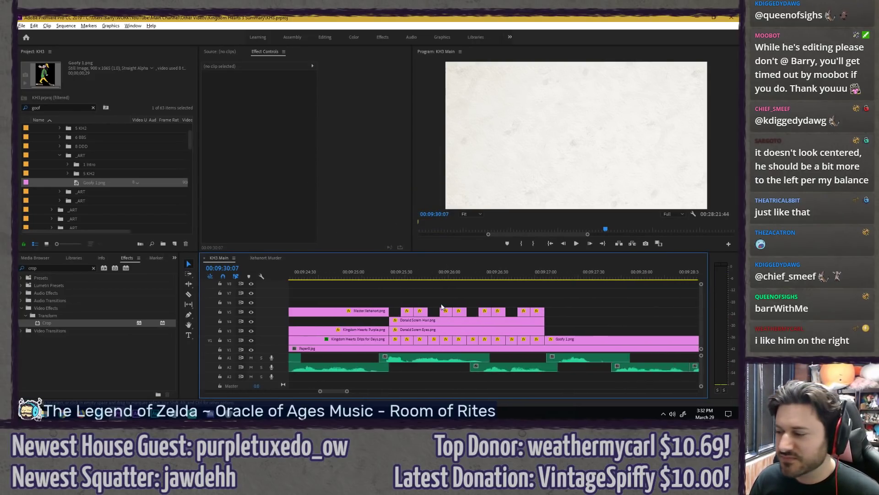
{"action": "left_click", "coordinate": [426, 276]}
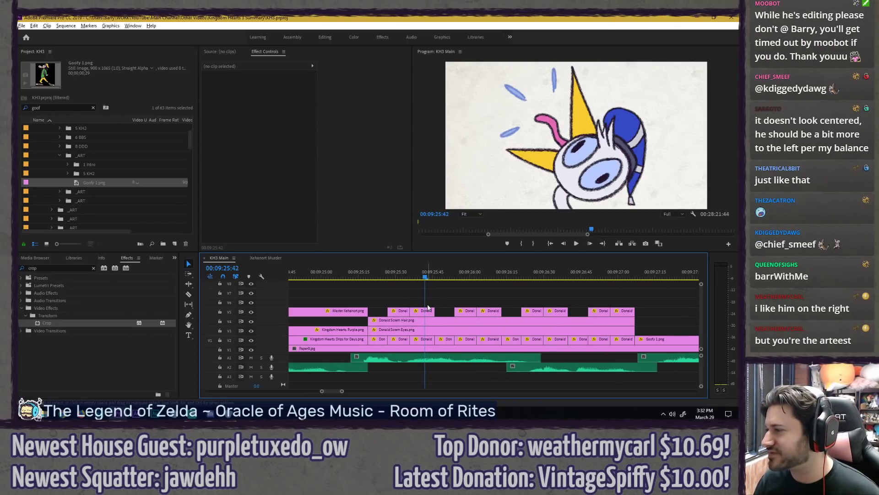
{"action": "left_click_drag", "start_coordinate": [372, 287], "coordinate": [622, 334]}
Step: Nest the selected Donald scream clips into a sequence named DUCK NOISES
{"action": "right_click", "coordinate": [622, 334]}
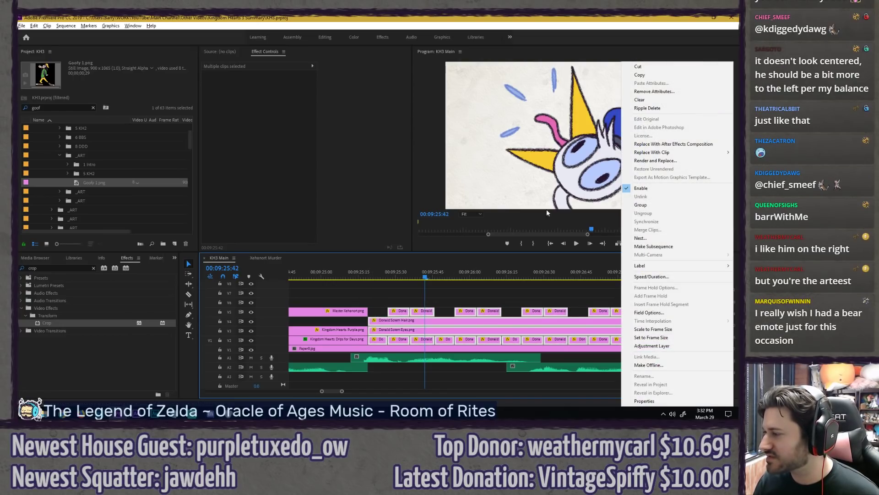
{"action": "left_click", "coordinate": [644, 239]}
{"action": "type", "text": "DUCK NOIS"}
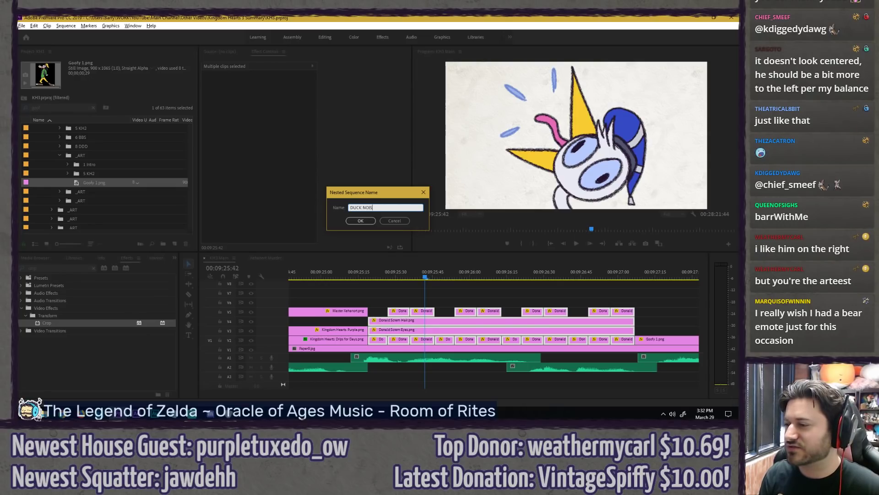
{"action": "type", "text": "ES"}
{"action": "key", "text": "Return"}
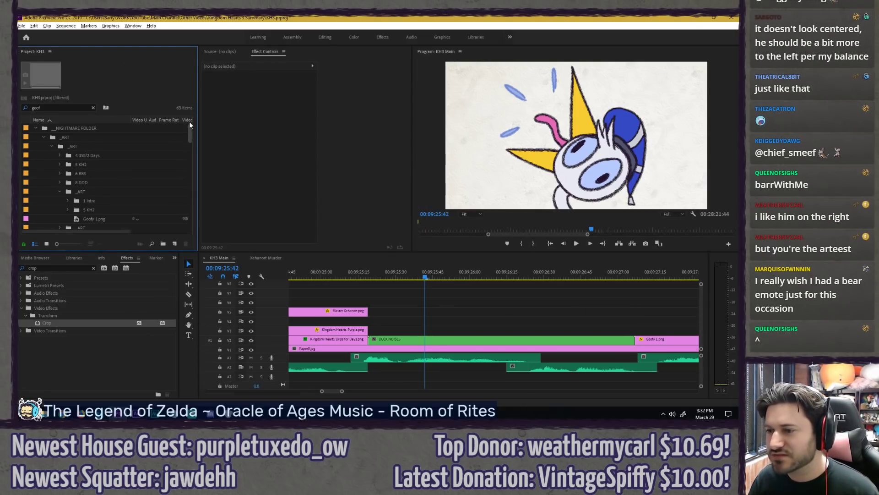
Step: Tidy the Project panel: collapse bins, clear the goof filter, delete the four loose sequences
{"action": "left_click", "coordinate": [36, 128]}
{"action": "left_click", "coordinate": [36, 144]}
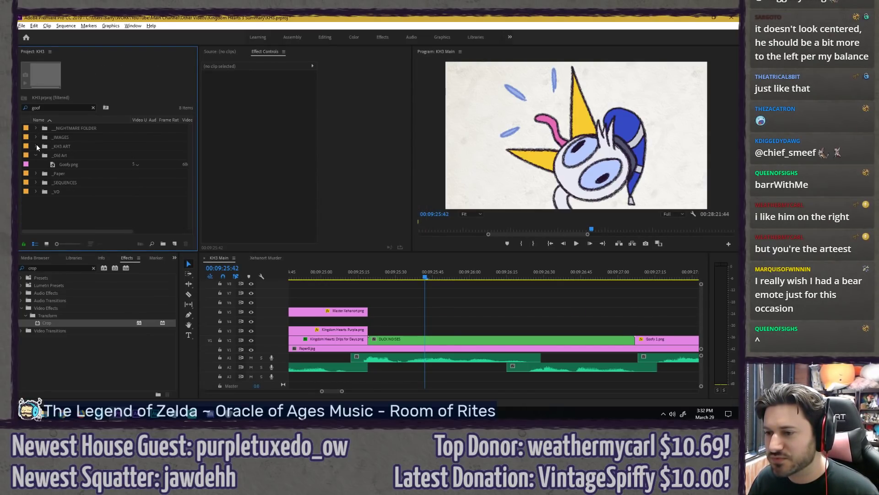
{"action": "left_click", "coordinate": [94, 106]}
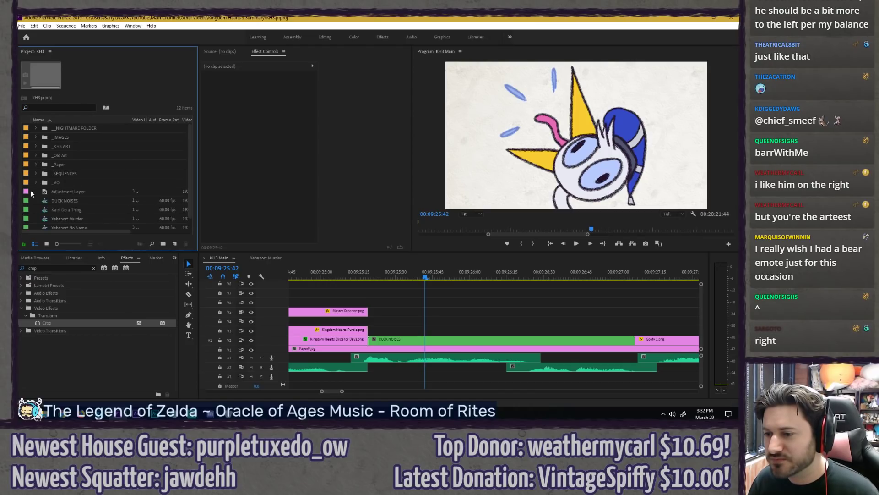
{"action": "scroll", "coordinate": [31, 191], "scroll_direction": "down", "scroll_amount": 1}
{"action": "left_click", "coordinate": [55, 191]}
{"action": "left_click", "coordinate": [65, 219], "text": "shift"}
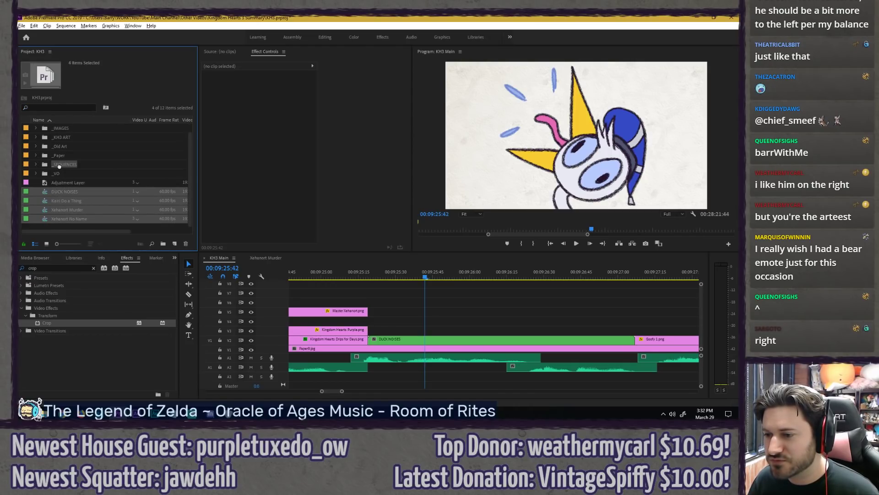
{"action": "key", "text": "Delete"}
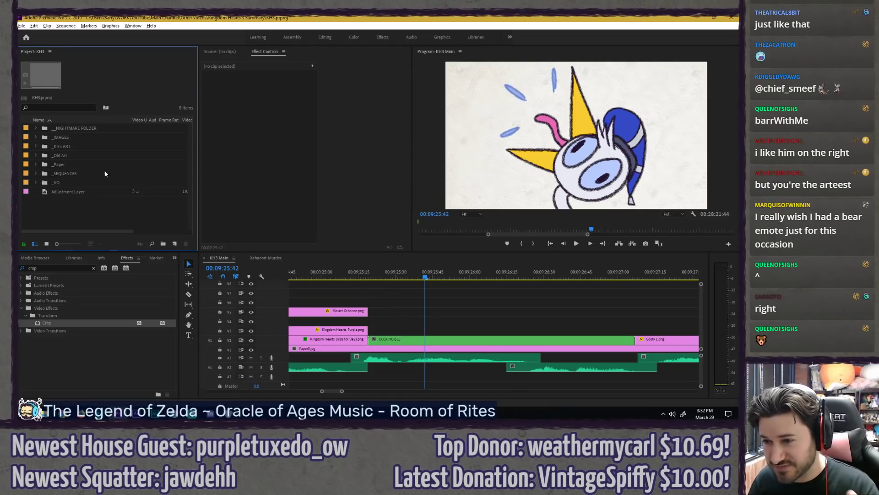
{"action": "left_click", "coordinate": [27, 130]}
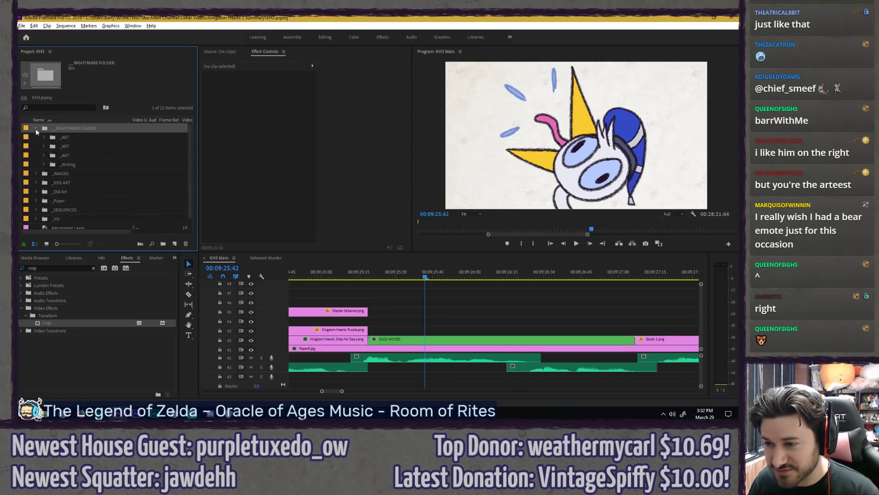
Step: Shift the DUCK NOISES nest right to Position X 1276 and play back
{"action": "left_click", "coordinate": [421, 342]}
{"action": "left_click", "coordinate": [257, 83]}
{"action": "left_click_drag", "start_coordinate": [262, 90], "coordinate": [406, 91]}
{"action": "left_click", "coordinate": [448, 283]}
{"action": "key", "text": "space"}
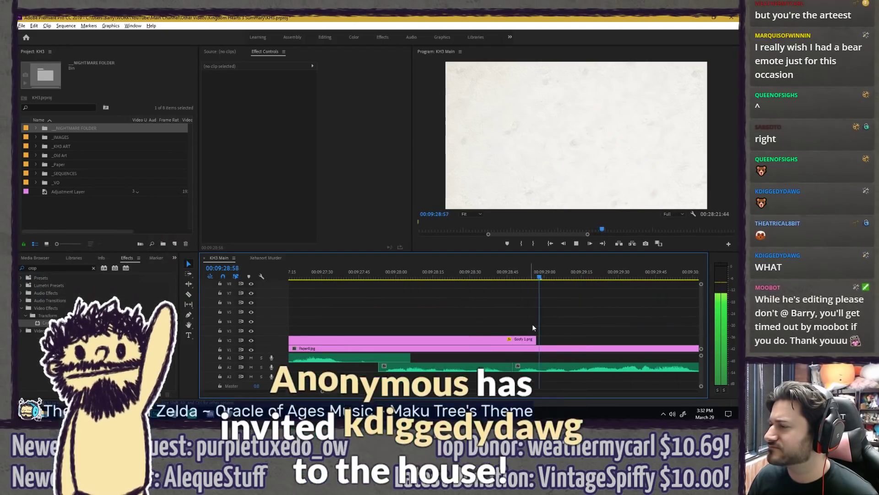
Step: Adjust the DUCK NOISES nest's horizontal position, undoing to 1276, then shifting slightly left
{"action": "scroll", "coordinate": [562, 326], "scroll_direction": "down", "scroll_amount": 6}
{"action": "left_click", "coordinate": [488, 275]}
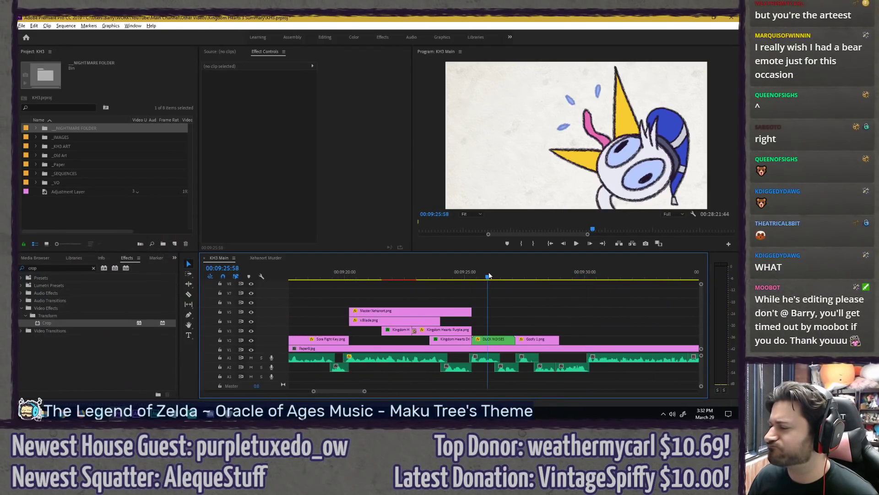
{"action": "left_click", "coordinate": [497, 340]}
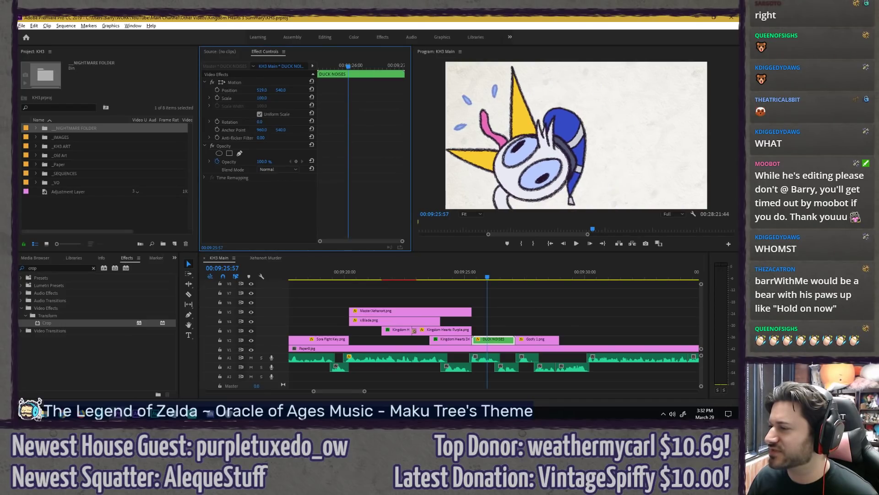
{"action": "left_click_drag", "start_coordinate": [261, 90], "coordinate": [318, 90]}
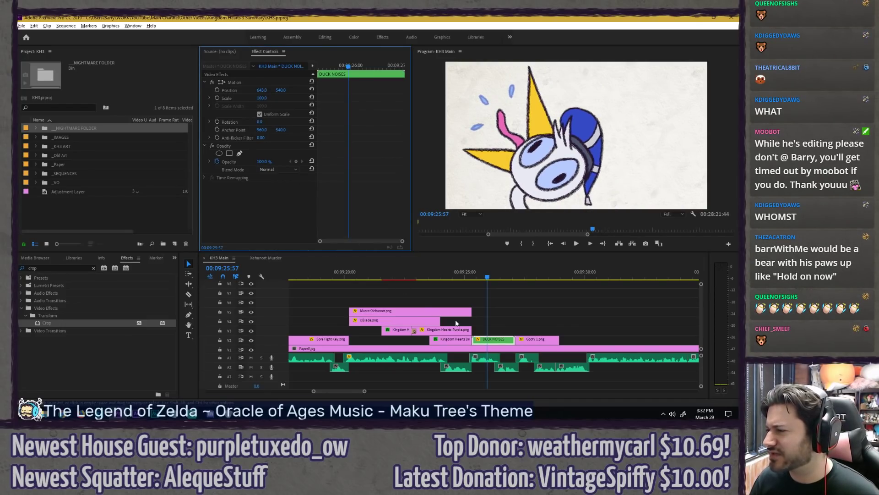
{"action": "key", "text": "ctrl+z"}
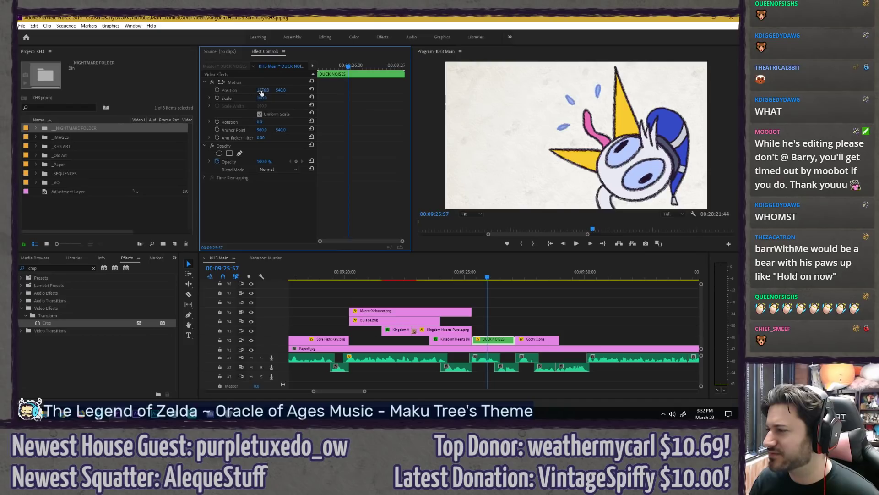
{"action": "left_click_drag", "start_coordinate": [262, 91], "coordinate": [239, 91]}
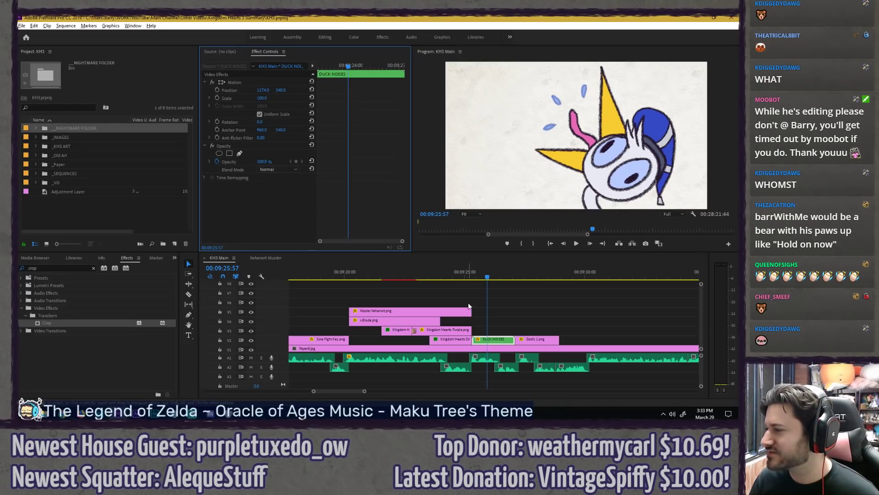
Step: Play from about 9:25:00 and stop on the Donald frame at 09:25:52
{"action": "left_click", "coordinate": [467, 278]}
{"action": "key", "text": "space"}
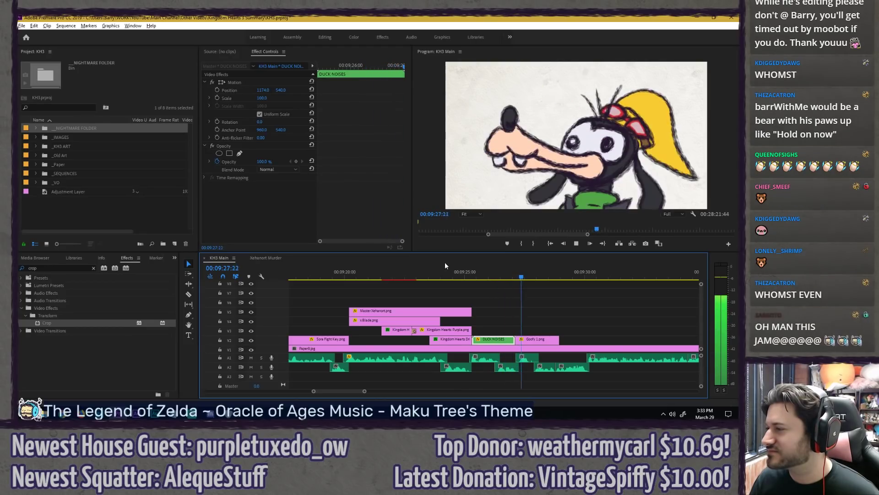
{"action": "key", "text": "space"}
{"action": "left_click", "coordinate": [485, 276]}
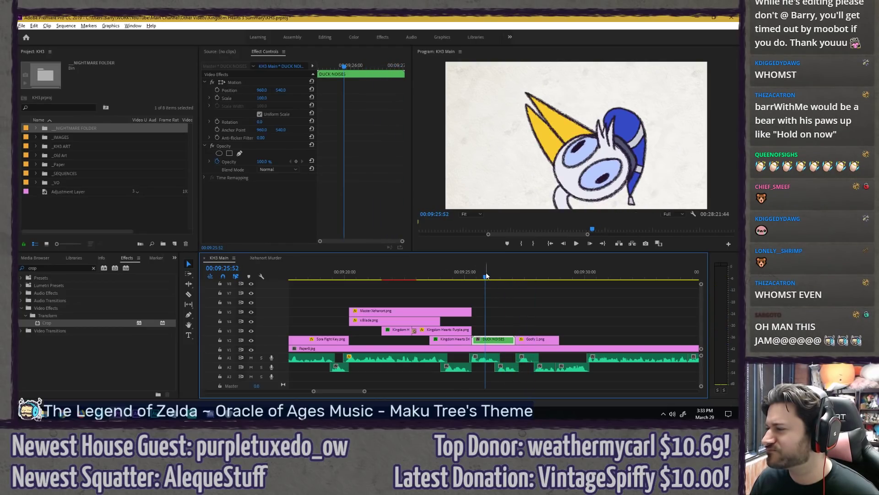
{"action": "left_click", "coordinate": [525, 314]}
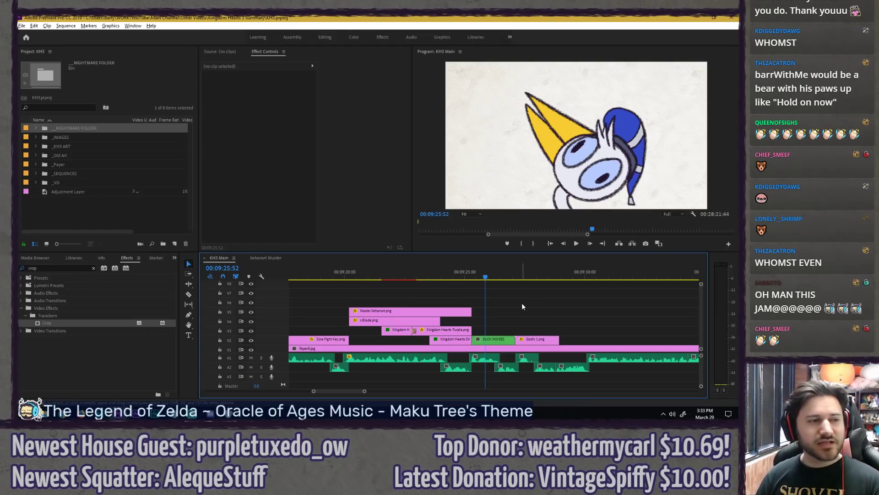
Step: Save the KH3 project with Ctrl+S
{"action": "key", "text": "ctrl+s"}
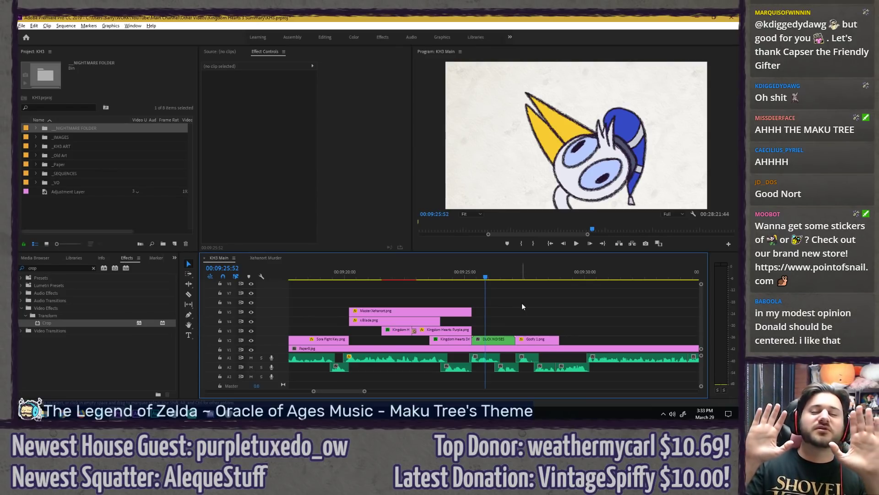
Step: Preview the heart, Donald and Goofy section to check the DUCK NOISES shot
{"action": "left_click", "coordinate": [460, 271]}
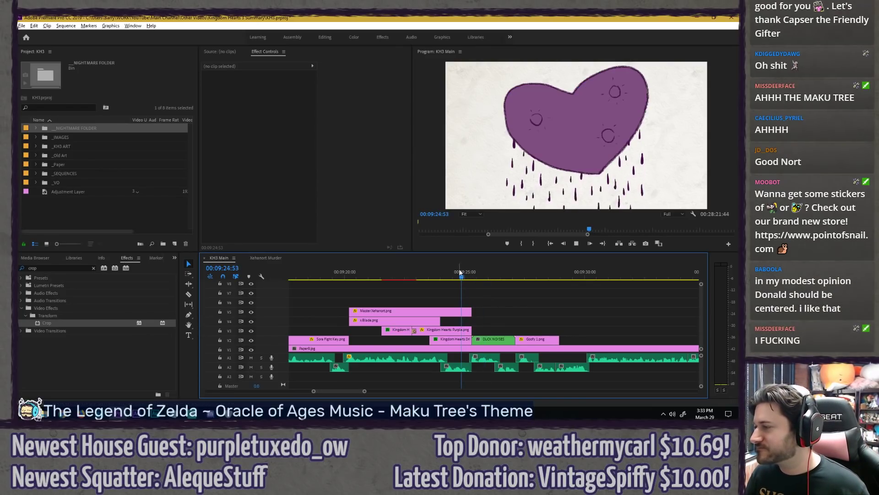
{"action": "key", "text": "space"}
{"action": "key", "text": "space"}
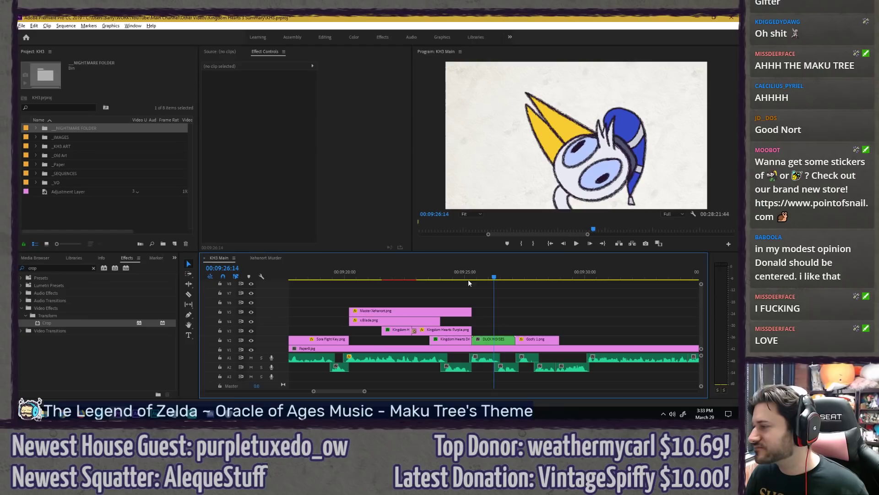
{"action": "left_click", "coordinate": [494, 339]}
{"action": "left_click", "coordinate": [334, 156]}
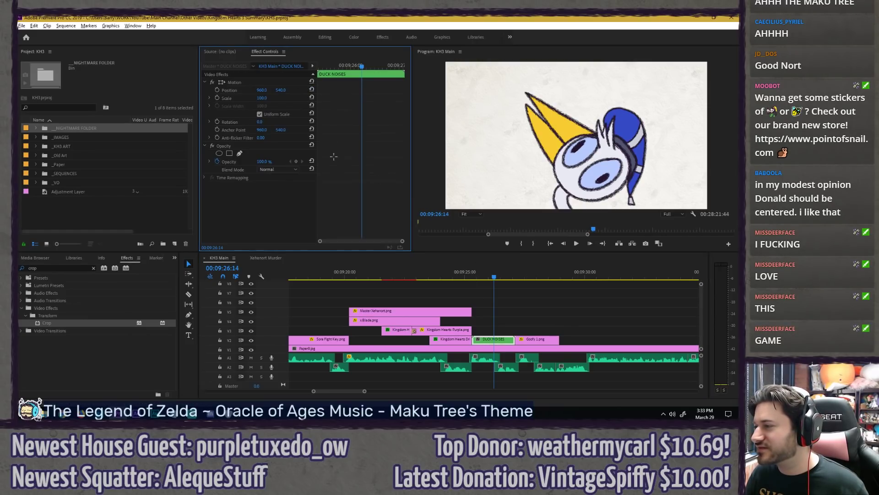
{"action": "left_click", "coordinate": [488, 315]}
{"action": "key", "text": "space"}
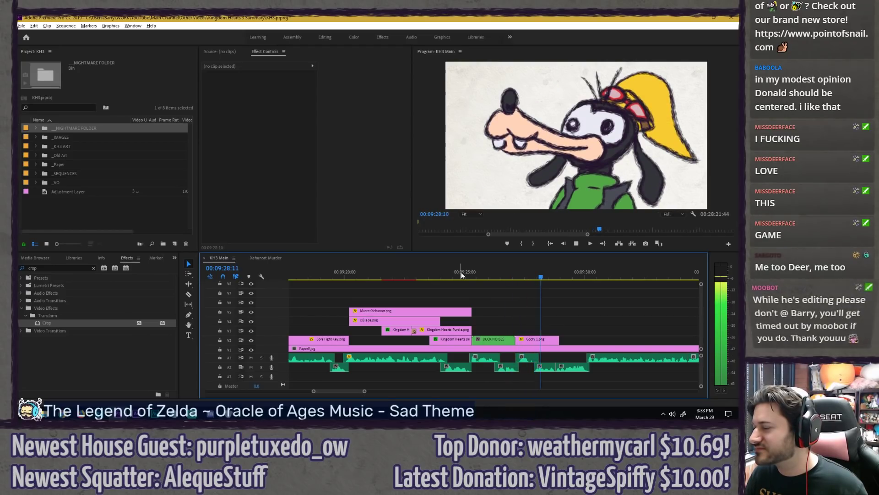
{"action": "key", "text": "space"}
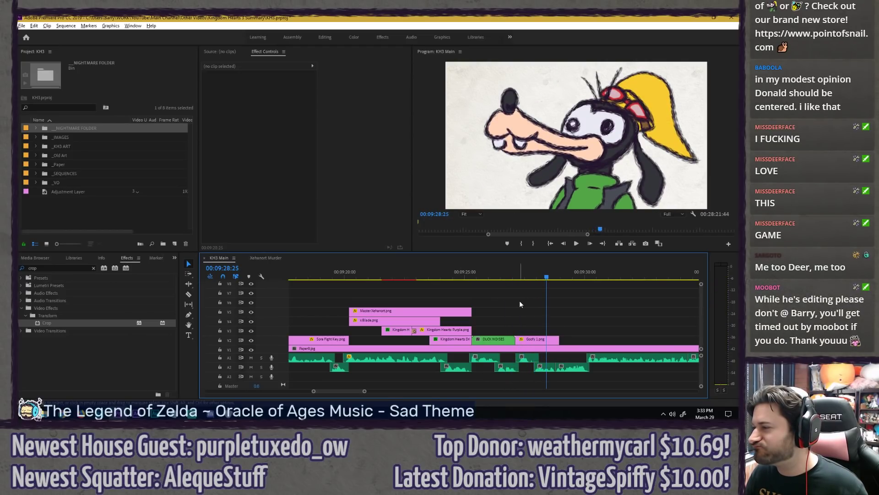
{"action": "left_click", "coordinate": [490, 275]}
Step: Nudge the DUCK NOISES clip's Position X from 960 to 1000 and preview it in context
{"action": "left_click", "coordinate": [492, 339]}
{"action": "left_click_drag", "start_coordinate": [262, 91], "coordinate": [265, 91]}
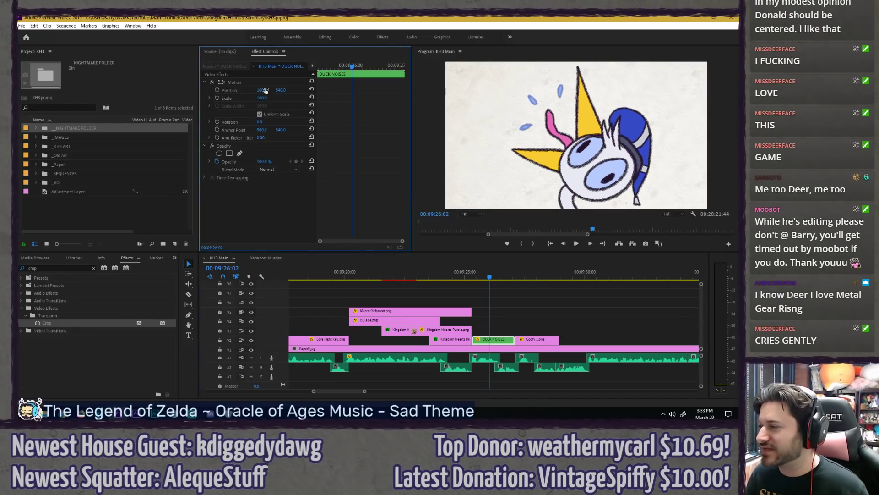
{"action": "left_click", "coordinate": [460, 274]}
{"action": "key", "text": "space"}
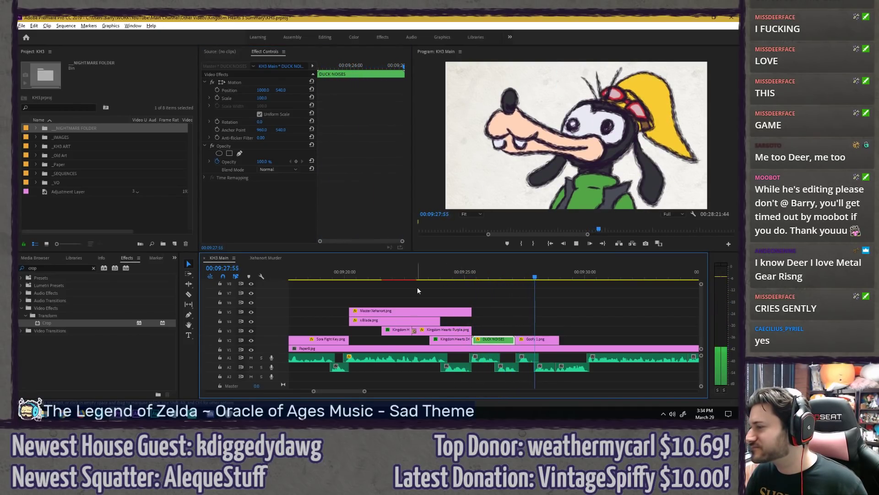
{"action": "key", "text": "space"}
Step: Compare the Donald and Goofy frames at 09:26:00, save the project, and replay from the heart shot
{"action": "left_click", "coordinate": [500, 274]}
{"action": "left_click", "coordinate": [536, 276]}
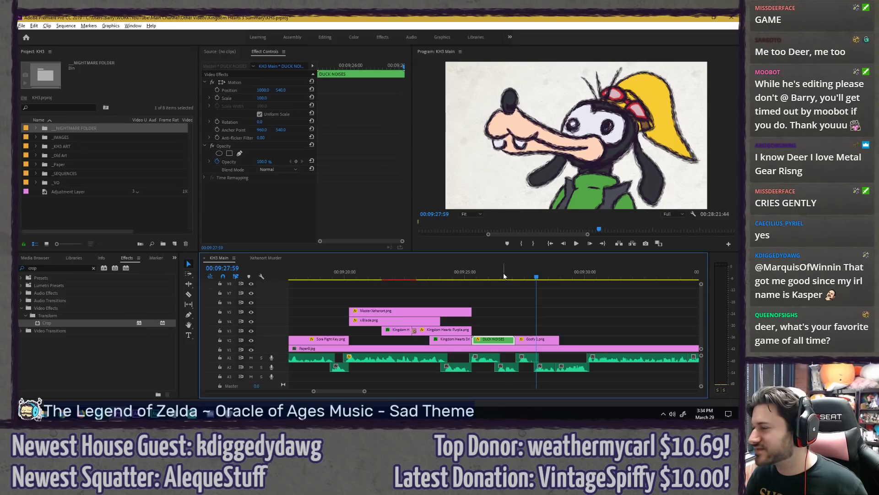
{"action": "left_click", "coordinate": [503, 276]}
{"action": "left_click", "coordinate": [541, 278]}
{"action": "left_click", "coordinate": [491, 275]}
{"action": "left_click", "coordinate": [531, 274]}
{"action": "left_click", "coordinate": [489, 276]}
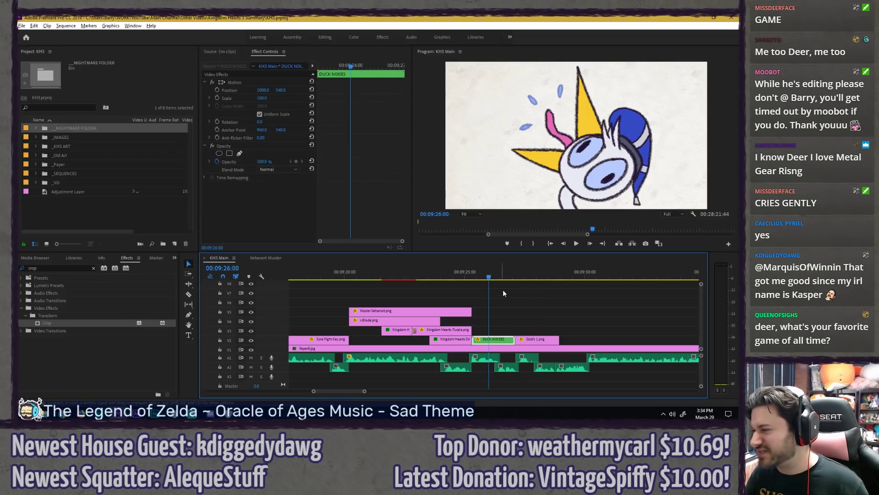
{"action": "key", "text": "ctrl+s"}
{"action": "left_click", "coordinate": [462, 275]}
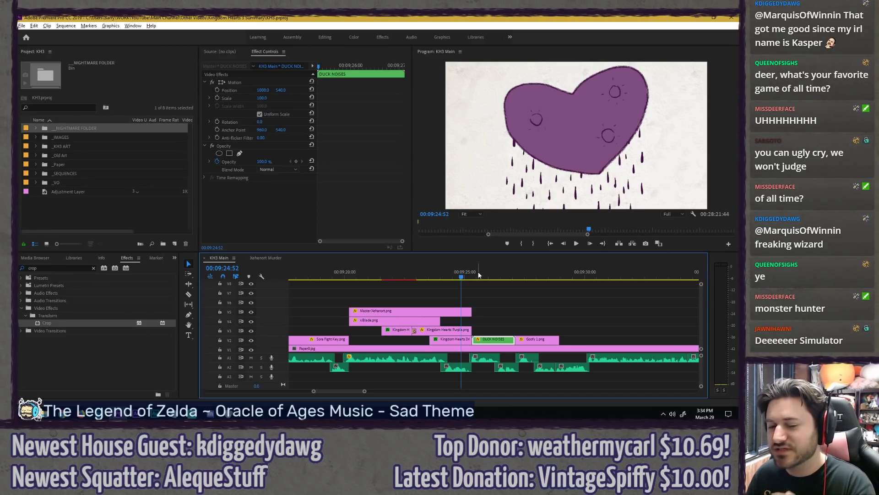
{"action": "left_click", "coordinate": [491, 293]}
{"action": "key", "text": "space"}
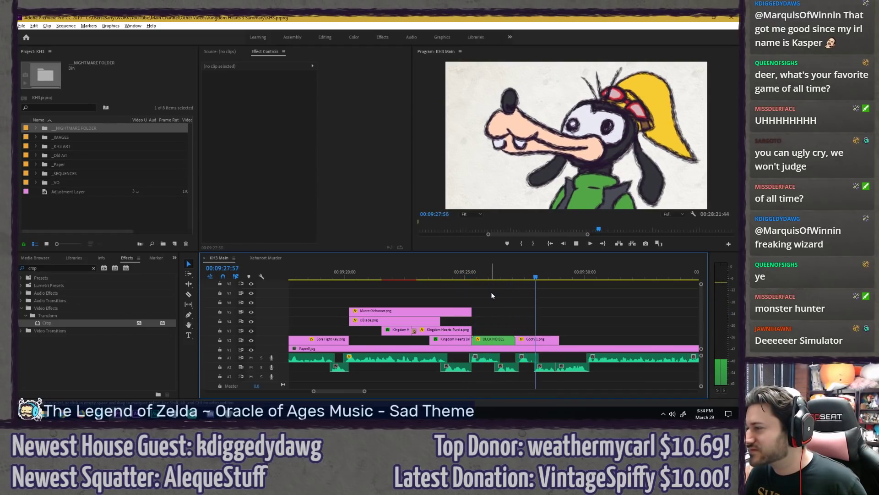
Step: Copy the four armchair-man layers and paste them right after the Goofy 1 clip
{"action": "scroll", "coordinate": [545, 301], "scroll_direction": "down", "scroll_amount": 4}
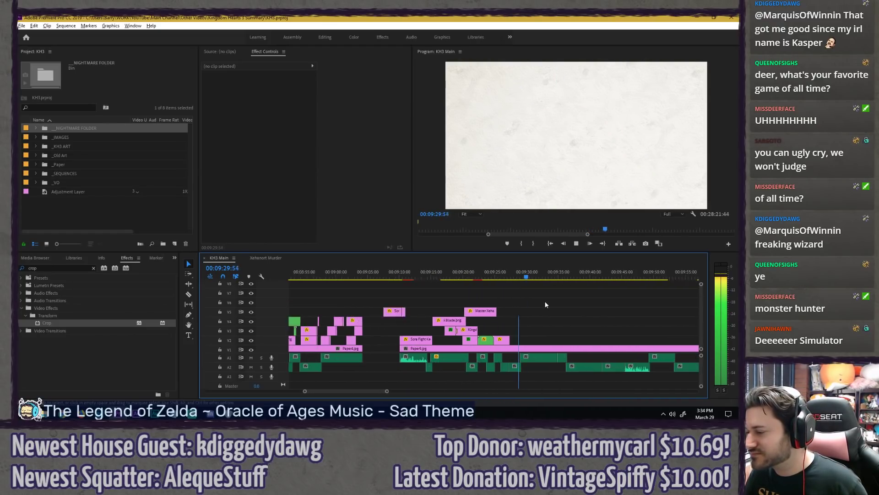
{"action": "key", "text": "space"}
{"action": "scroll", "coordinate": [397, 302], "scroll_direction": "up", "scroll_amount": 5}
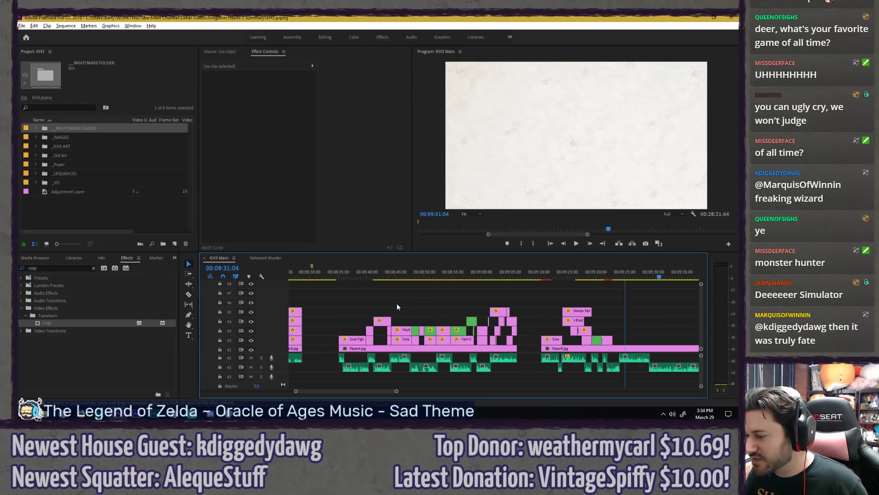
{"action": "left_click", "coordinate": [411, 277]}
{"action": "left_click_drag", "start_coordinate": [431, 303], "coordinate": [396, 340]}
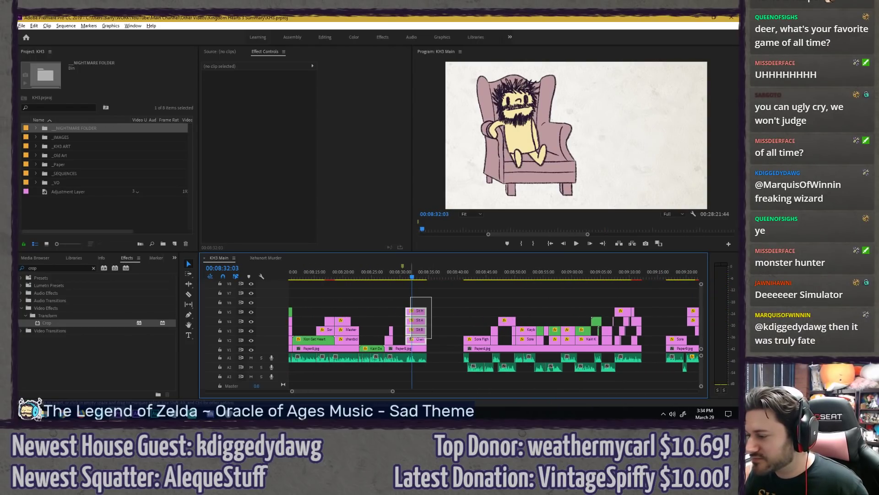
{"action": "scroll", "coordinate": [537, 324], "scroll_direction": "down", "scroll_amount": 4}
{"action": "scroll", "coordinate": [537, 325], "scroll_direction": "up", "scroll_amount": 4}
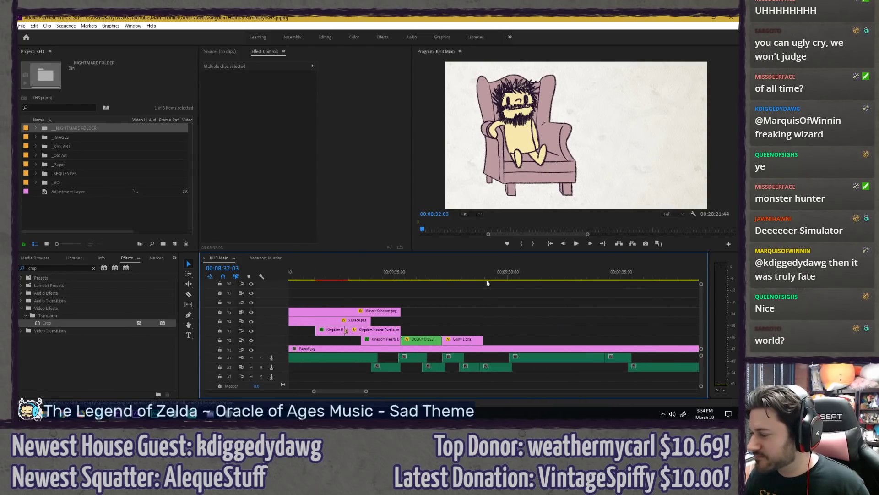
{"action": "left_click", "coordinate": [484, 278]}
{"action": "key", "text": "ctrl+v"}
{"action": "left_click", "coordinate": [484, 277]}
Step: Preview the pasted shot and clear the Sit Head1 clip's old Rotation keyframes
{"action": "left_click", "coordinate": [513, 287]}
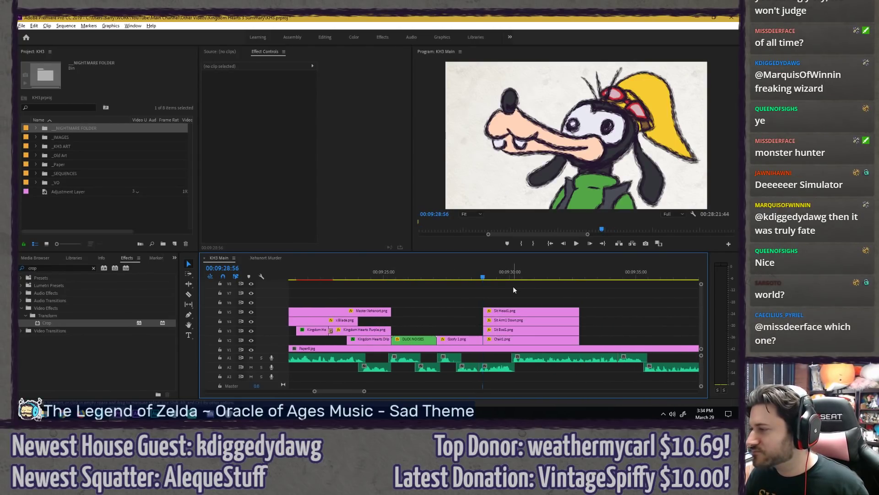
{"action": "key", "text": "space"}
{"action": "scroll", "coordinate": [531, 298], "scroll_direction": "up", "scroll_amount": 2}
{"action": "left_click", "coordinate": [532, 312]}
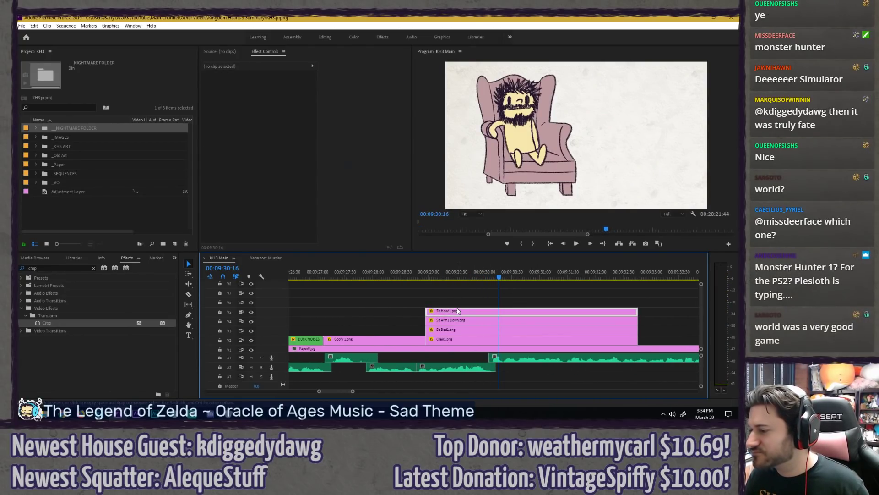
{"action": "left_click", "coordinate": [217, 122]}
Step: Confirm removing the old keyframes and add a starting Rotation keyframe at the head clip's start
{"action": "key", "text": "Return"}
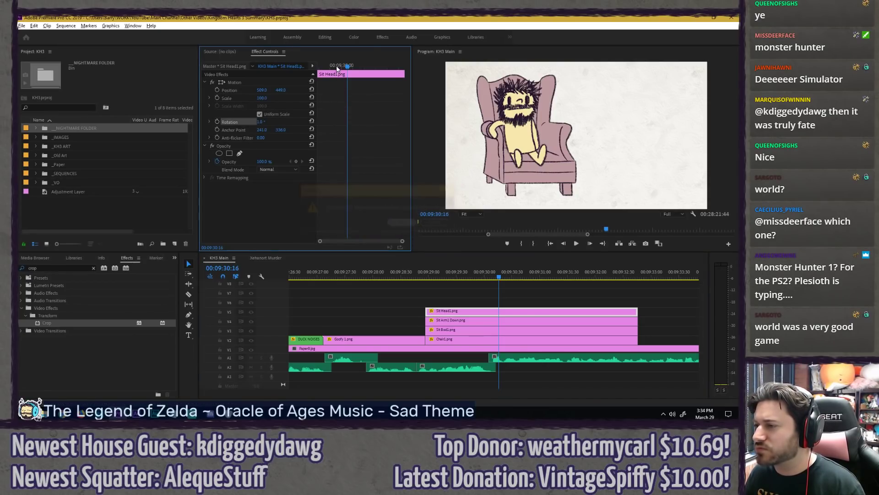
{"action": "left_click", "coordinate": [401, 275]}
{"action": "key", "text": "space"}
{"action": "key", "text": "space"}
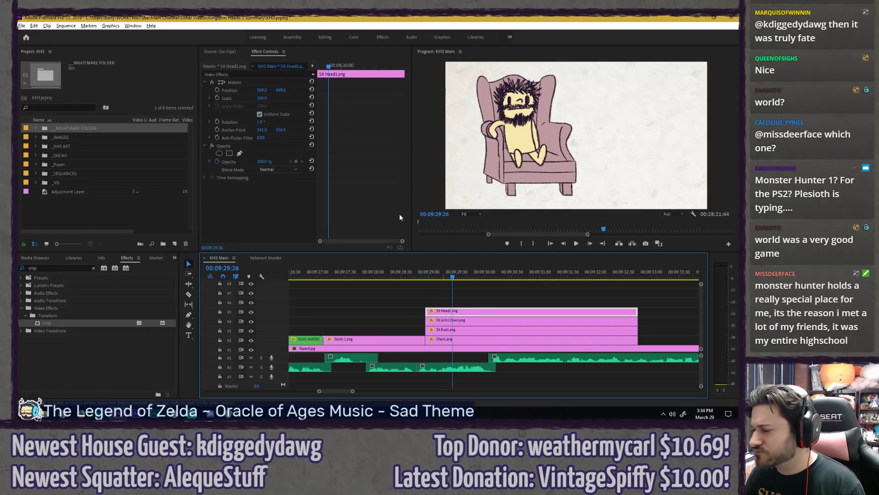
{"action": "left_click", "coordinate": [377, 170]}
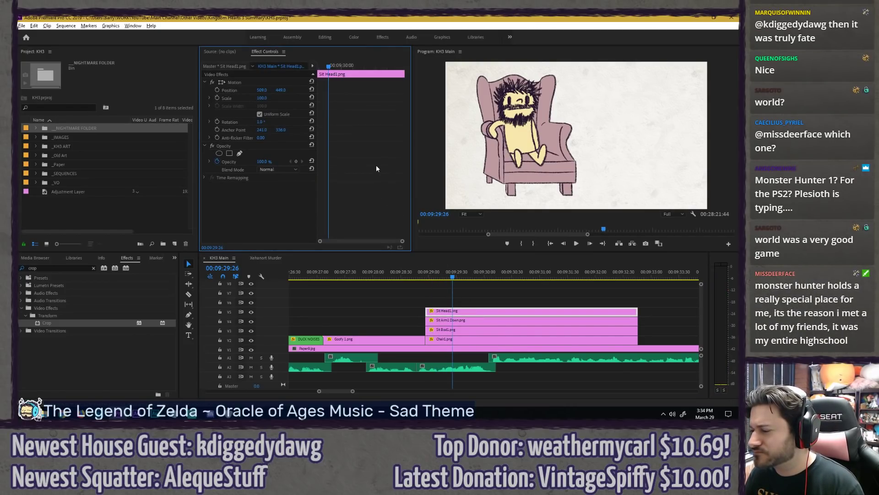
{"action": "key", "text": "Right"}
{"action": "left_click_drag", "start_coordinate": [329, 66], "coordinate": [254, 65]}
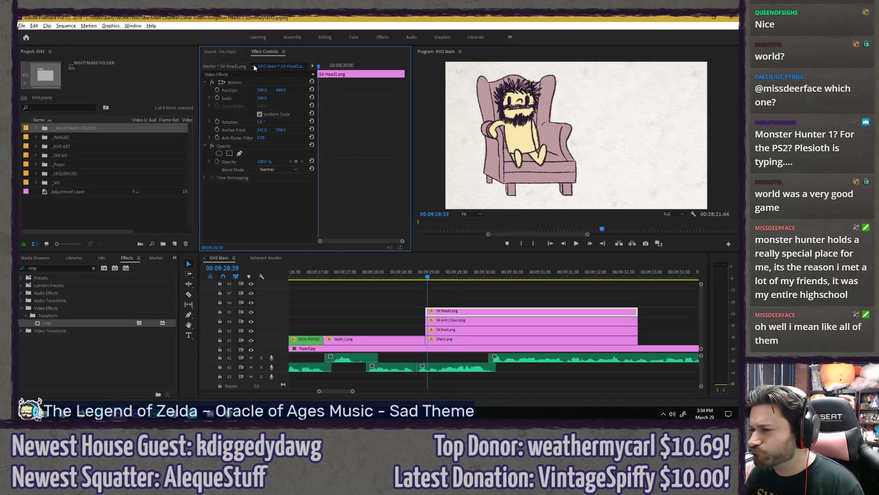
{"action": "right_click", "coordinate": [318, 121]}
{"action": "left_click", "coordinate": [355, 216]}
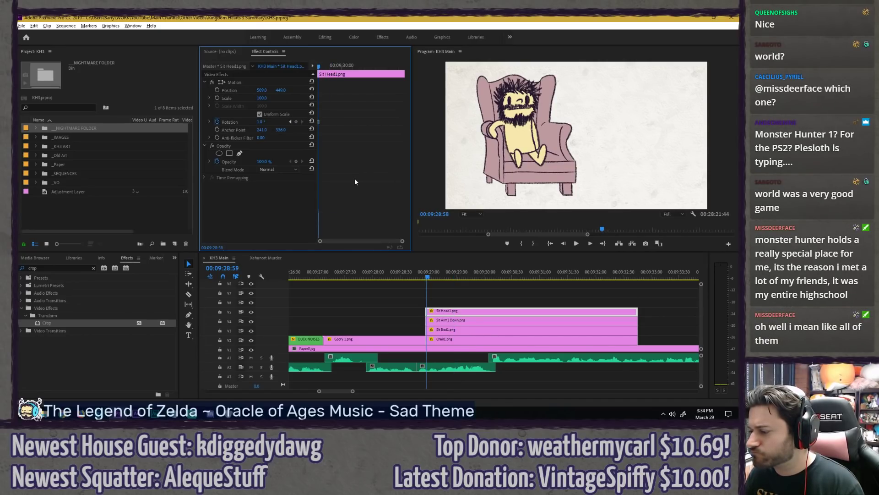
Step: Tilt the head to -9.5° Rotation further into the clip and preview the animation
{"action": "key", "text": "space"}
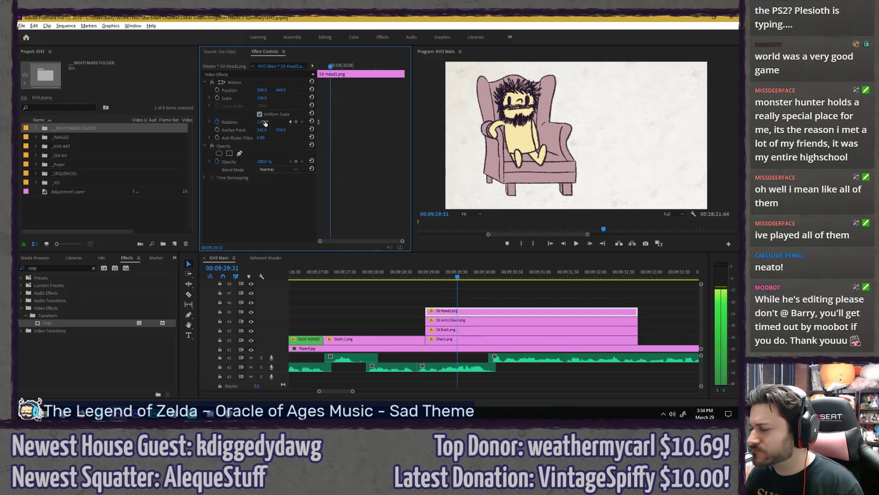
{"action": "left_click_drag", "start_coordinate": [264, 122], "coordinate": [268, 122]}
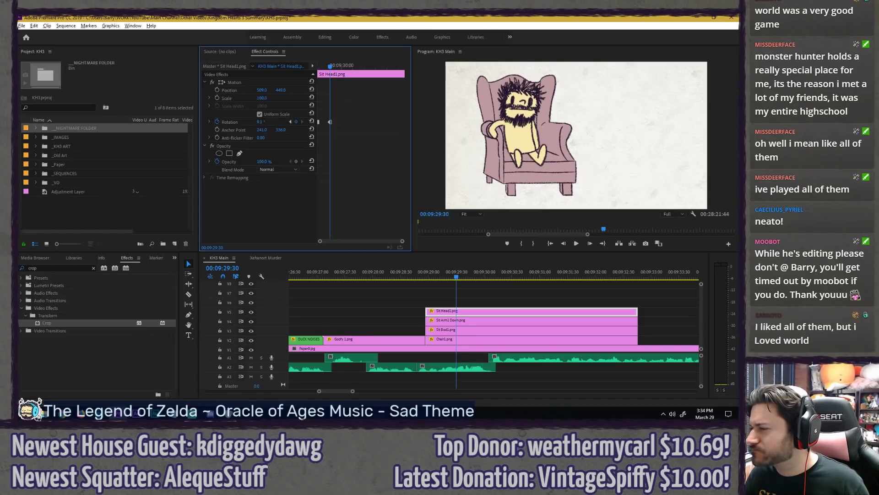
{"action": "key", "text": "space"}
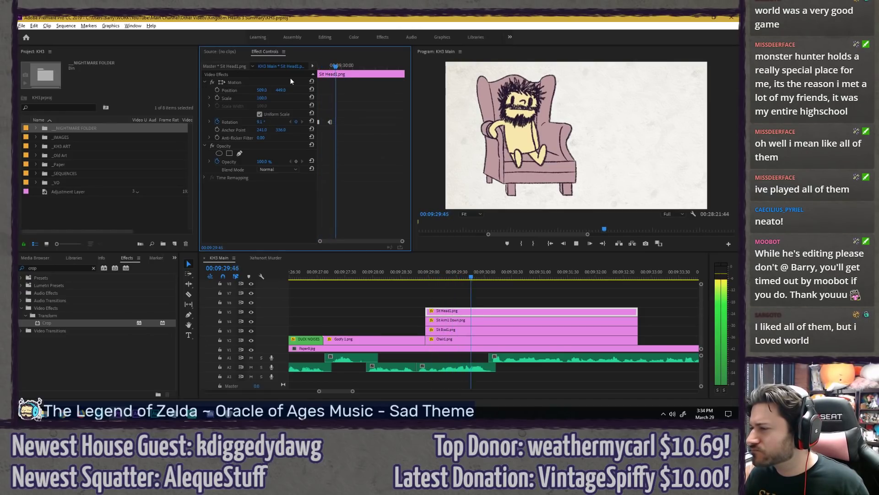
Step: Trim the four stacked armchair clips to end at the playhead around 09:30:14
{"action": "left_click", "coordinate": [496, 273]}
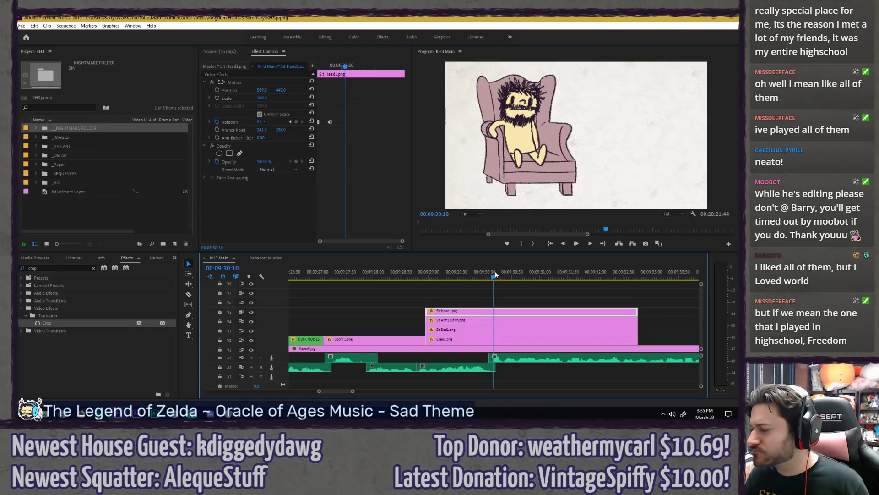
{"action": "left_click_drag", "start_coordinate": [663, 302], "coordinate": [496, 321]}
{"action": "key", "text": "Right"}
{"action": "key", "text": "Right"}
{"action": "left_click", "coordinate": [472, 296]}
Step: Move the Sit Arm1 Down anchor point toward the shoulder, keeping its Rotation at 0
{"action": "scroll", "coordinate": [437, 313], "scroll_direction": "up", "scroll_amount": 2}
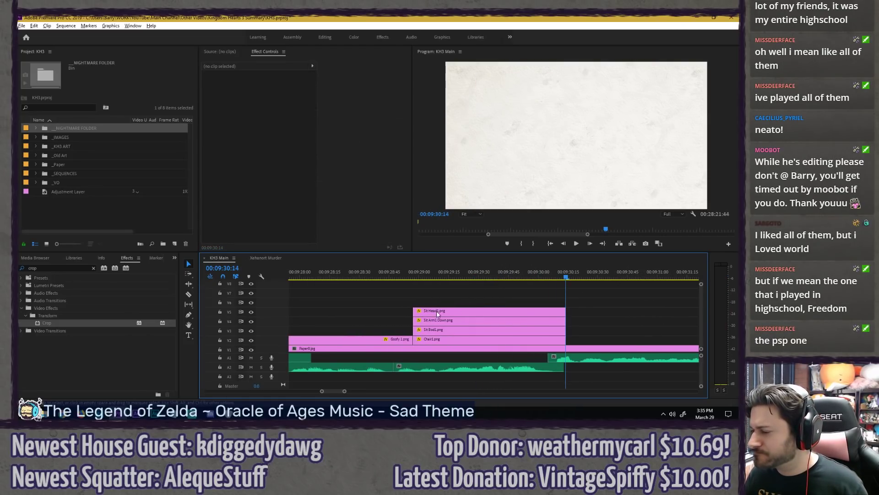
{"action": "left_click", "coordinate": [442, 320]}
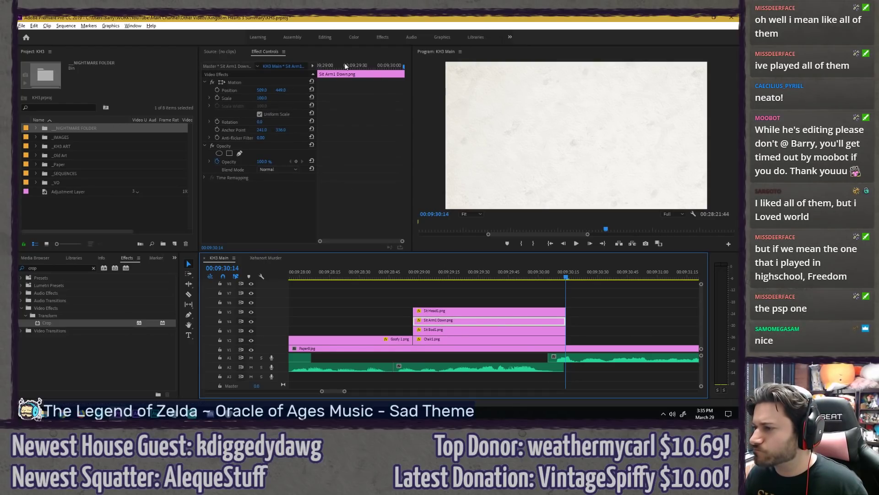
{"action": "left_click_drag", "start_coordinate": [346, 65], "coordinate": [279, 69]}
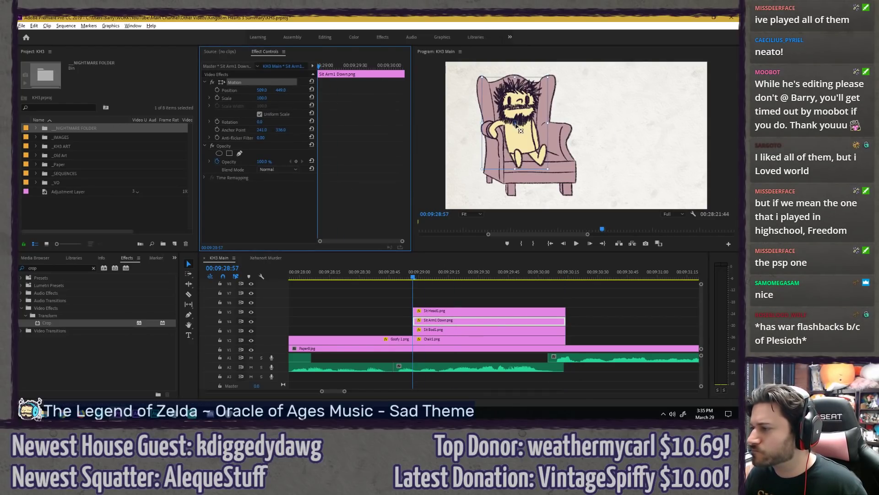
{"action": "left_click_drag", "start_coordinate": [521, 131], "coordinate": [510, 129]}
{"action": "left_click_drag", "start_coordinate": [260, 122], "coordinate": [239, 121]}
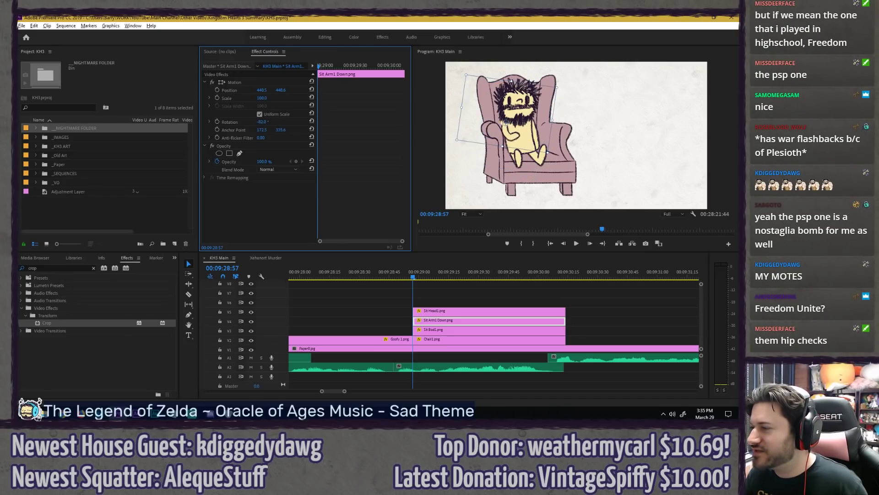
{"action": "type", "text": "0"}
{"action": "key", "text": "Return"}
Step: Preview the chair scene, then select the four stacked character clips
{"action": "left_click", "coordinate": [453, 300]}
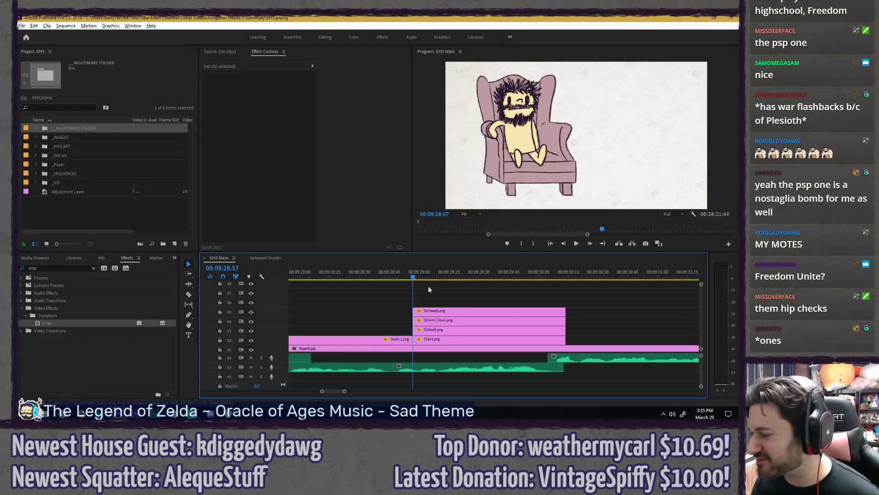
{"action": "key", "text": "space"}
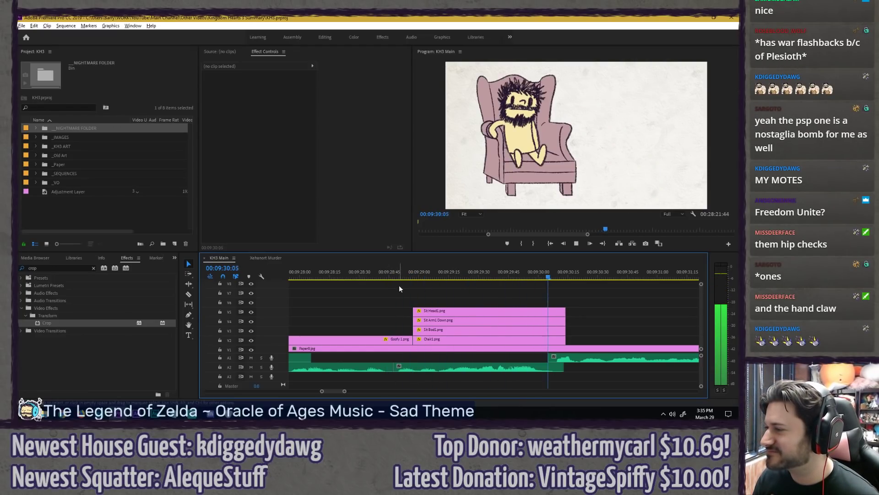
{"action": "key", "text": "space"}
{"action": "left_click_drag", "start_coordinate": [434, 292], "coordinate": [469, 342]}
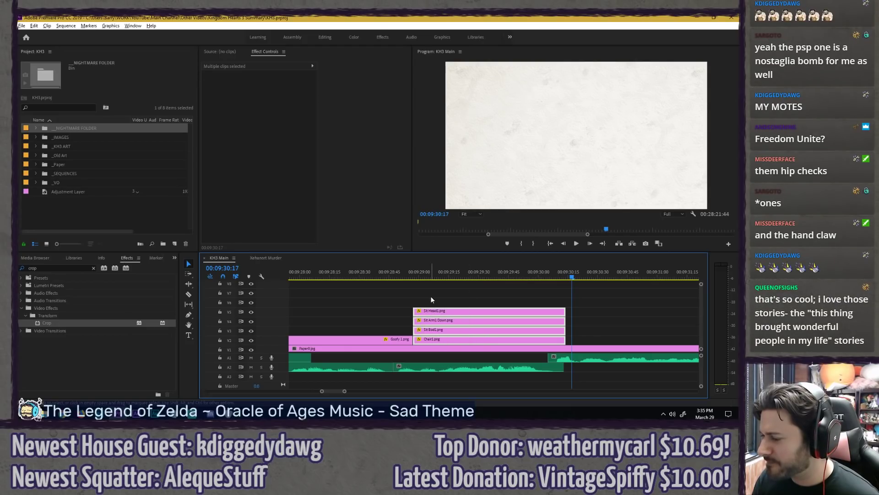
Step: Razor Paper9 at the character's start and nest it with the four layers as 'He Should Have'
{"action": "left_click", "coordinate": [431, 299]}
{"action": "key", "text": "c"}
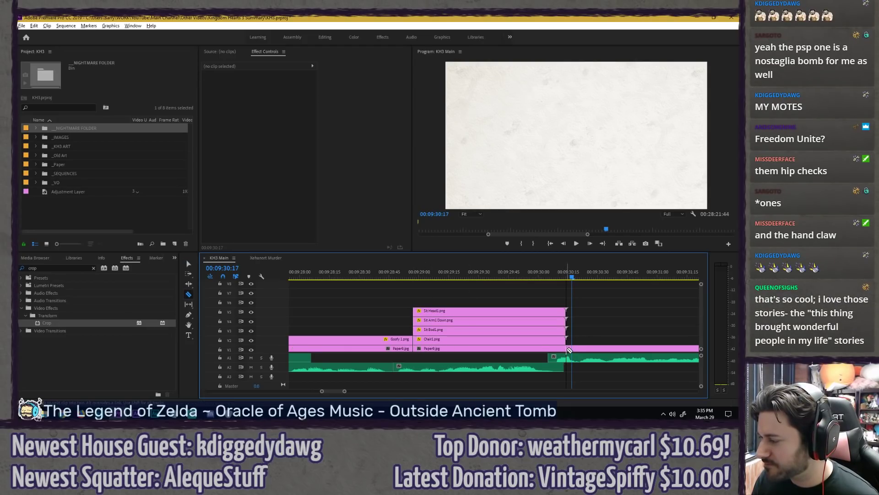
{"action": "left_click_drag", "start_coordinate": [448, 295], "coordinate": [453, 326]}
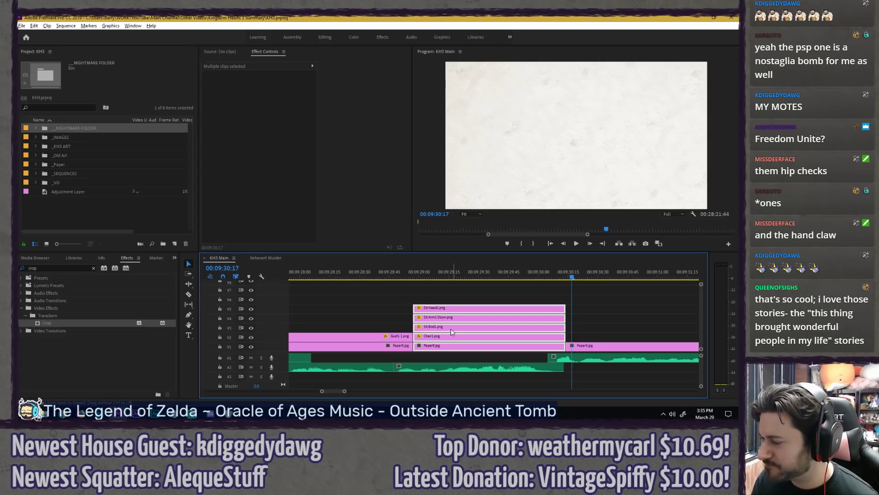
{"action": "right_click", "coordinate": [453, 326]}
{"action": "left_click", "coordinate": [455, 238]}
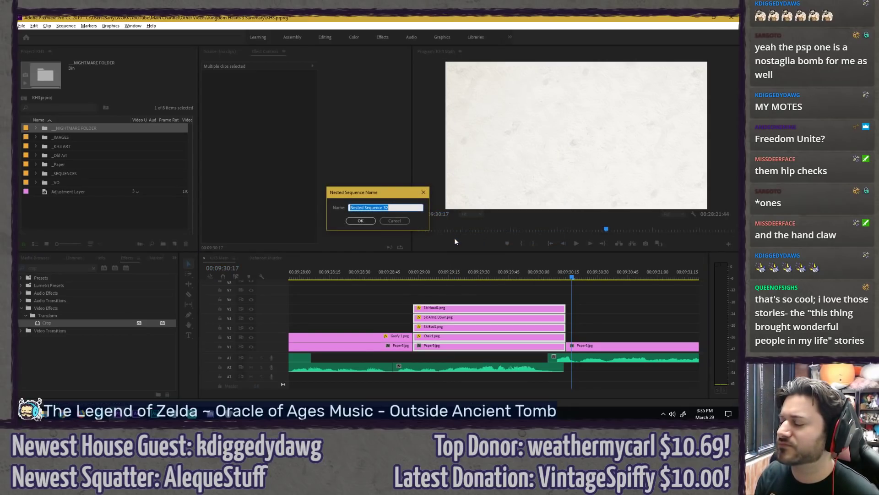
{"action": "type", "text": "He Should Hav"}
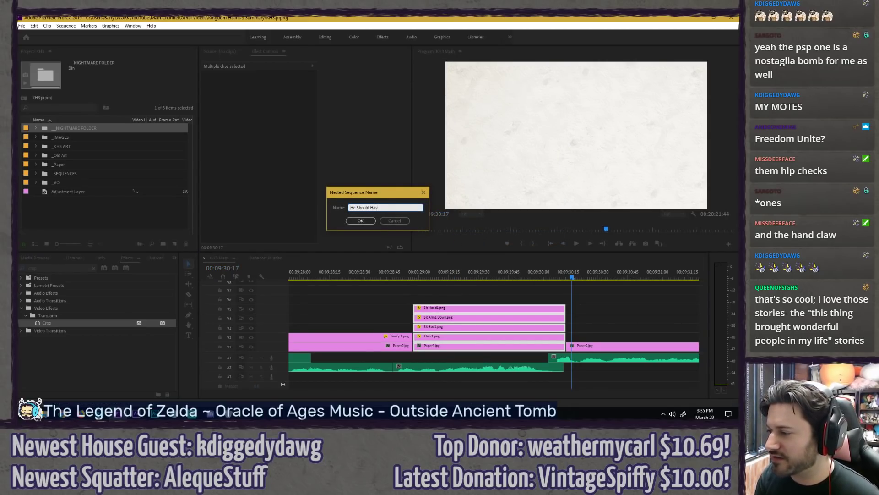
{"action": "type", "text": "e"}
{"action": "key", "text": "Return"}
{"action": "left_click", "coordinate": [453, 275]}
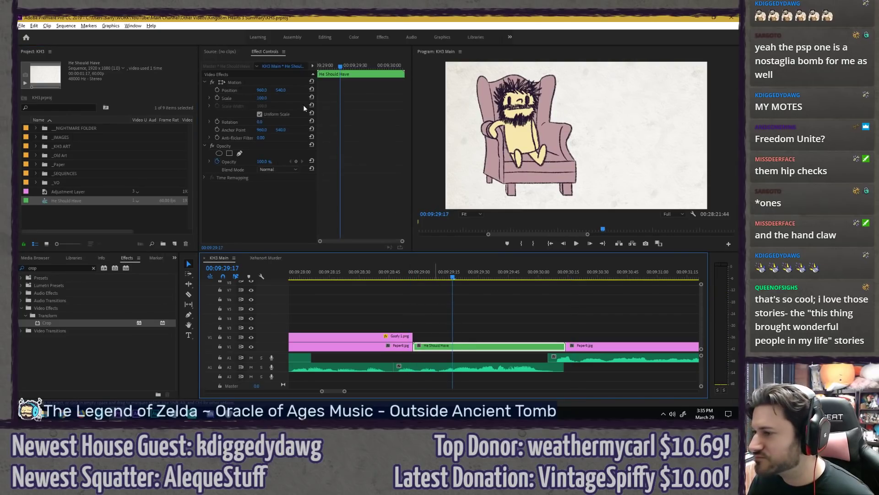
Step: Enable Position and Scale keyframes and ripple-trim the end of the He Should Have clip
{"action": "left_click", "coordinate": [217, 90]}
{"action": "left_click", "coordinate": [218, 98]}
{"action": "left_click_drag", "start_coordinate": [340, 65], "coordinate": [404, 65]}
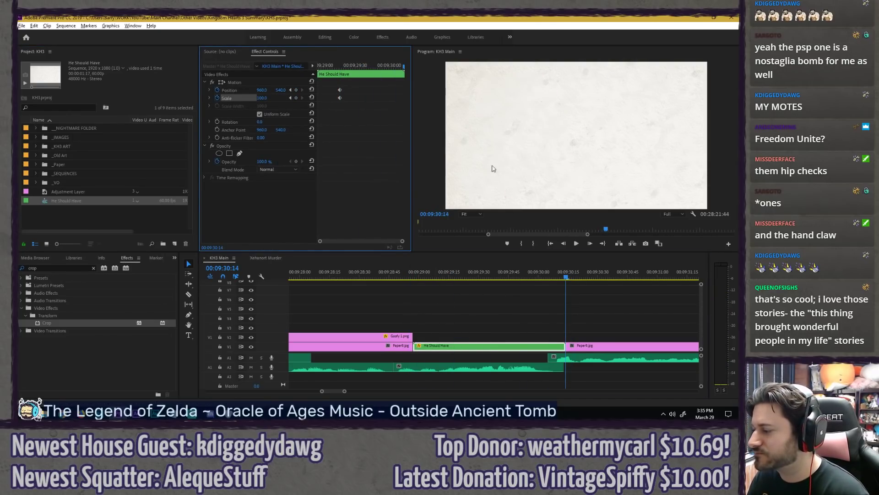
{"action": "left_click", "coordinate": [556, 274]}
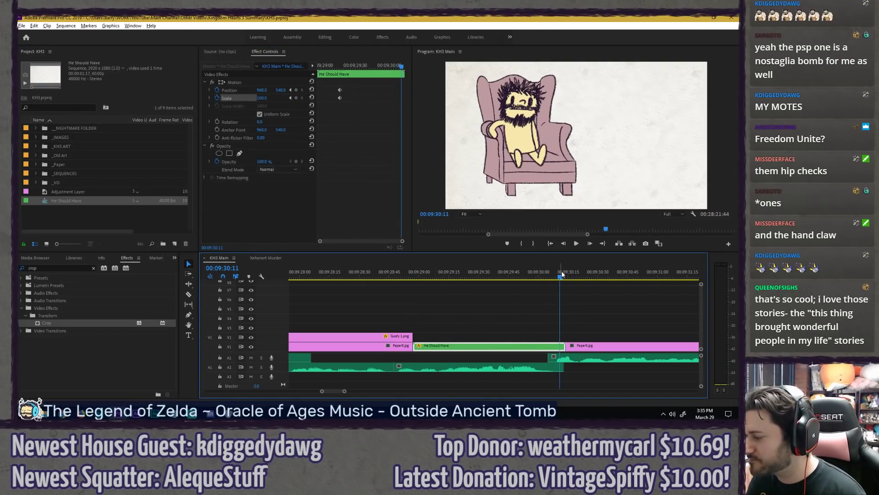
{"action": "left_click", "coordinate": [569, 320]}
{"action": "key", "text": "b"}
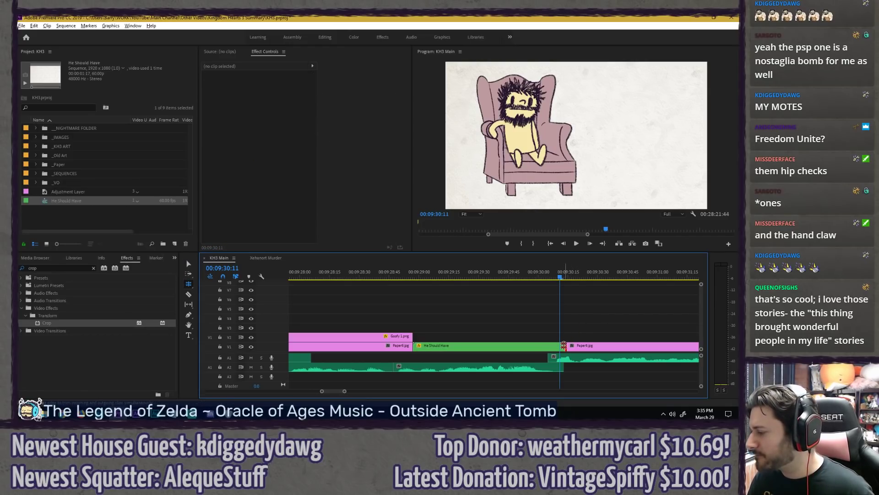
{"action": "left_click_drag", "start_coordinate": [565, 344], "coordinate": [558, 344]}
{"action": "key", "text": "v"}
Step: At 09:30:02, enlarge the clip to about 436 scale and frame the bearded face
{"action": "left_click", "coordinate": [543, 277]}
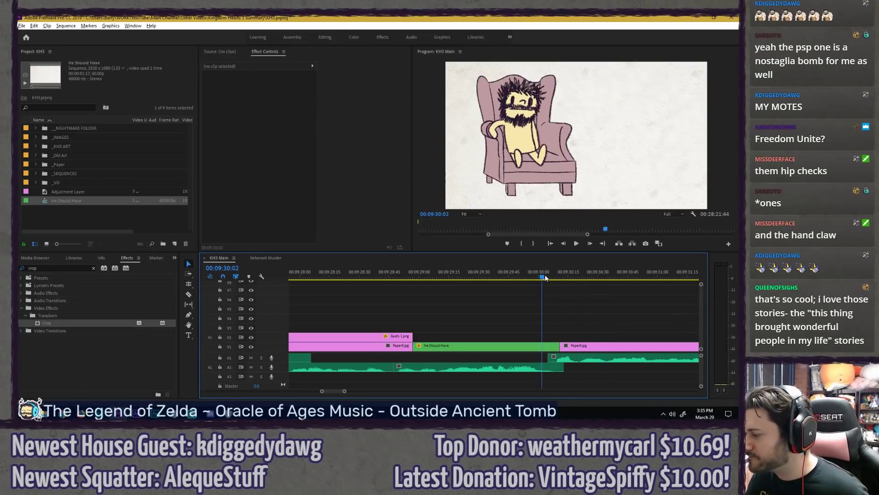
{"action": "key", "text": "Right"}
{"action": "key", "text": "Left"}
{"action": "left_click", "coordinate": [533, 346]}
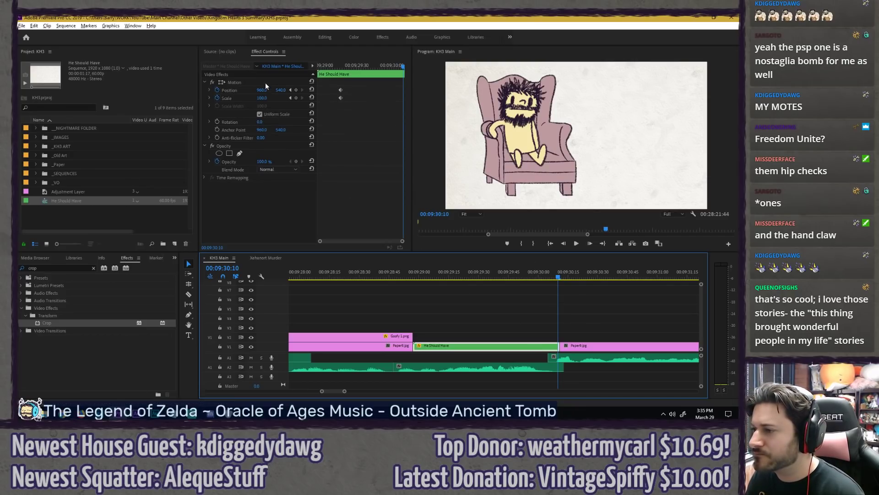
{"action": "left_click", "coordinate": [265, 84]}
{"action": "left_click_drag", "start_coordinate": [262, 98], "coordinate": [399, 99]}
{"action": "left_click_drag", "start_coordinate": [504, 139], "coordinate": [624, 201]}
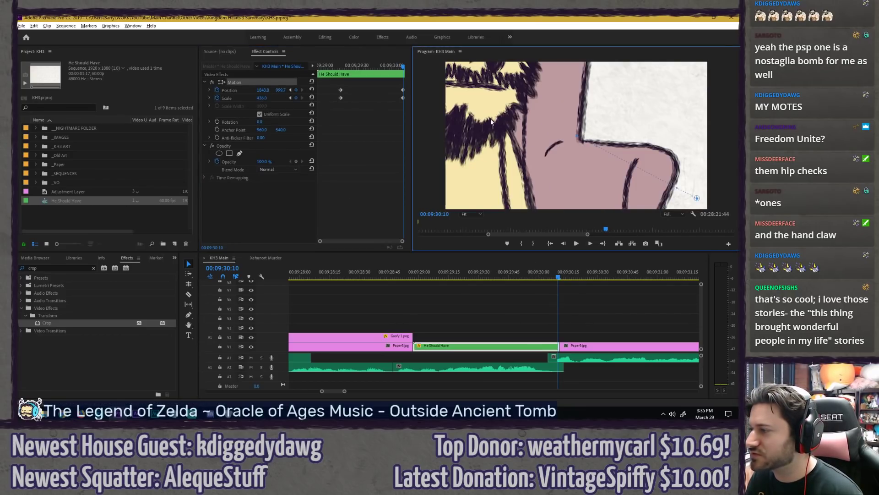
{"action": "left_click_drag", "start_coordinate": [490, 118], "coordinate": [604, 186]}
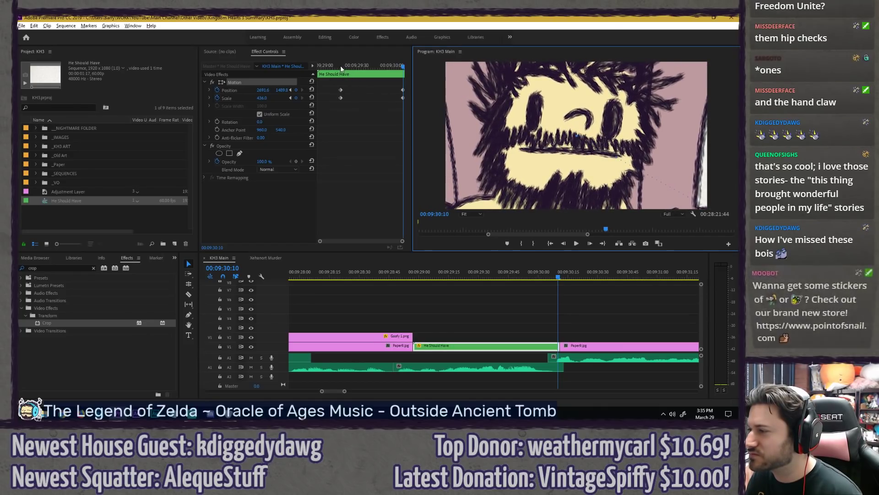
Step: Set the starting Position and Scale keyframes to Ease Out and preview the zoom
{"action": "left_click_drag", "start_coordinate": [340, 65], "coordinate": [346, 103]}
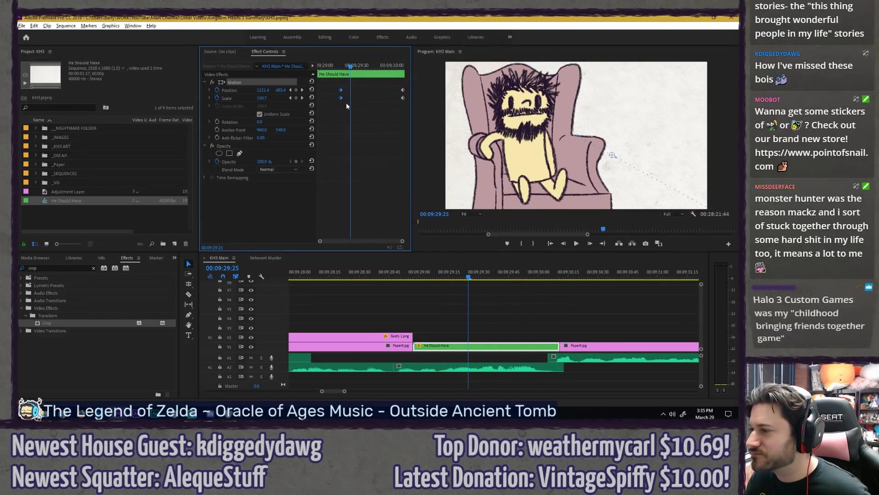
{"action": "right_click", "coordinate": [342, 98]}
{"action": "mouse_move", "coordinate": [396, 164]}
{"action": "left_click", "coordinate": [441, 214]}
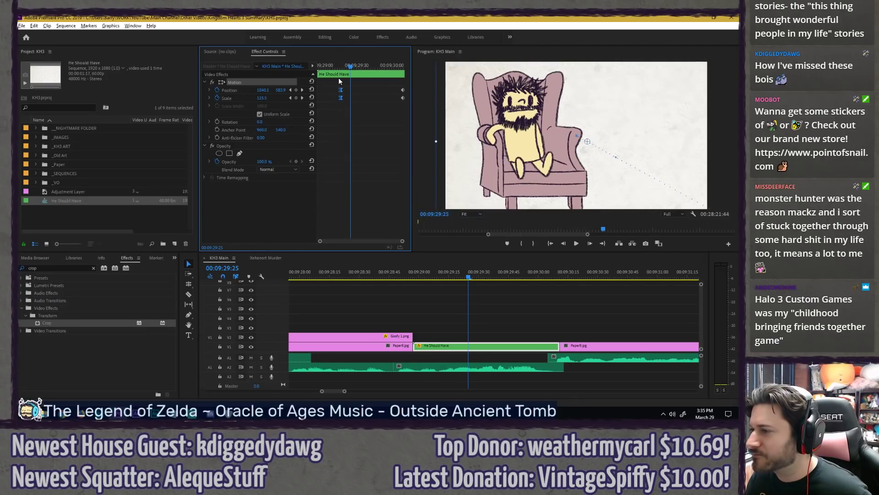
{"action": "left_click", "coordinate": [334, 67]}
{"action": "key", "text": "space"}
Step: Set the ending Scale to 800, recentre on the face, replay, and select the end keyframes
{"action": "left_click", "coordinate": [404, 67]}
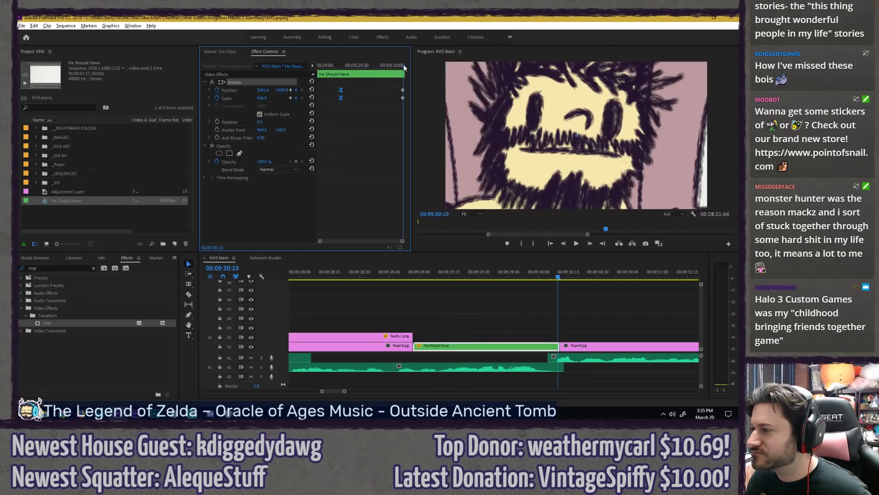
{"action": "type", "text": "800"}
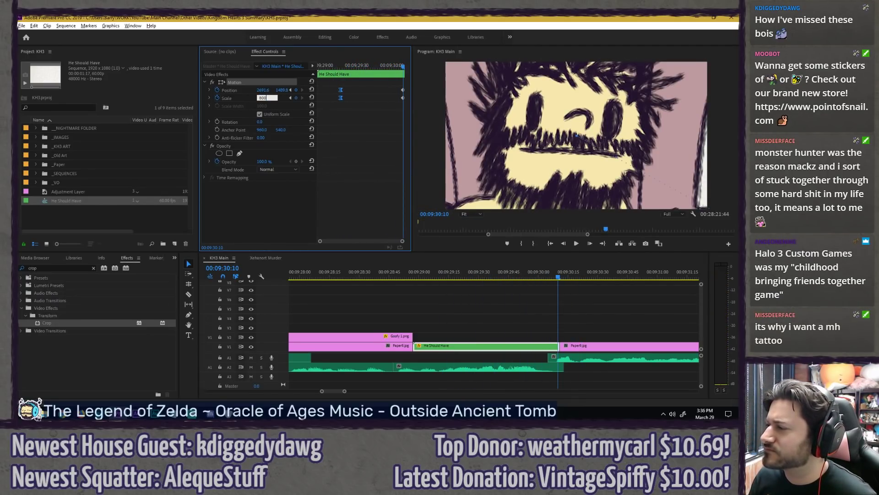
{"action": "key", "text": "Return"}
{"action": "left_click_drag", "start_coordinate": [492, 136], "coordinate": [570, 183]}
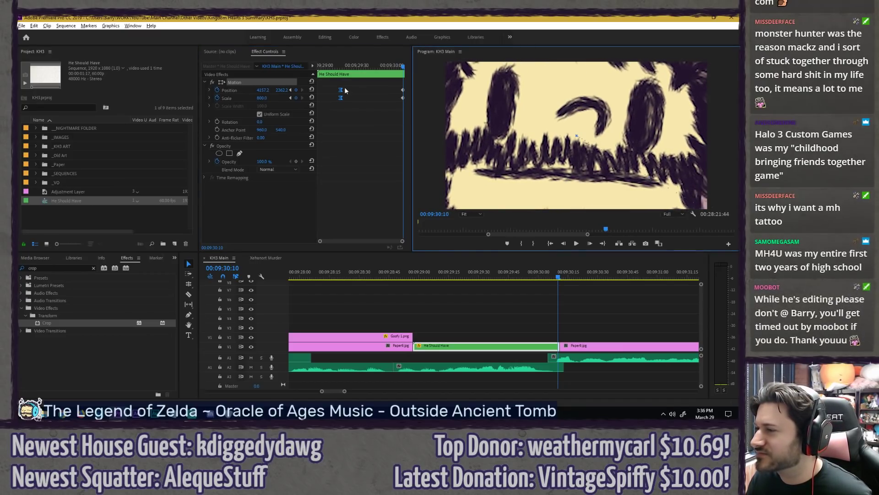
{"action": "left_click", "coordinate": [337, 64]}
{"action": "key", "text": "space"}
{"action": "left_click_drag", "start_coordinate": [336, 64], "coordinate": [204, 67]}
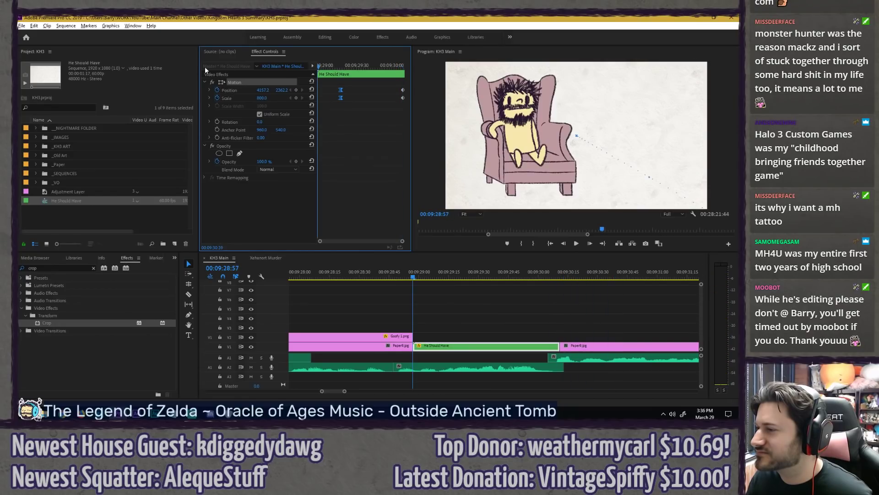
{"action": "key", "text": "space"}
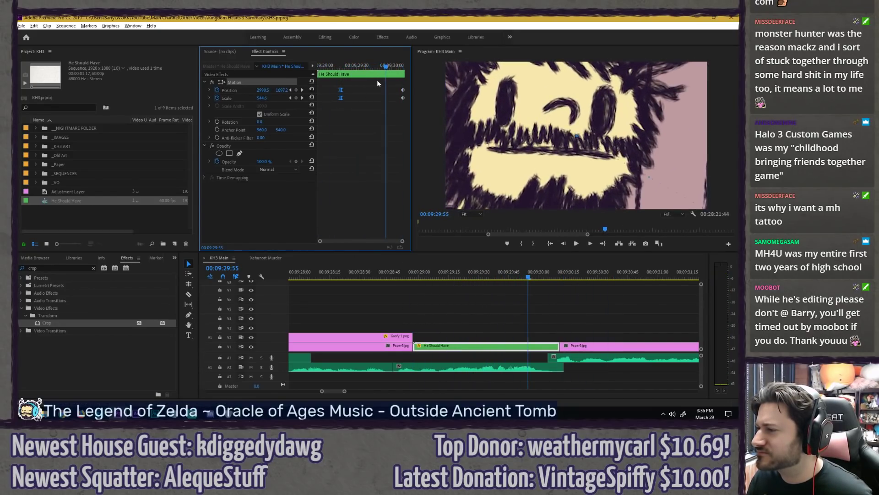
{"action": "left_click_drag", "start_coordinate": [379, 79], "coordinate": [414, 106]}
Step: Set the ending keyframes to Ease In and preview the zoom
{"action": "right_click", "coordinate": [403, 98]}
{"action": "mouse_move", "coordinate": [468, 161]}
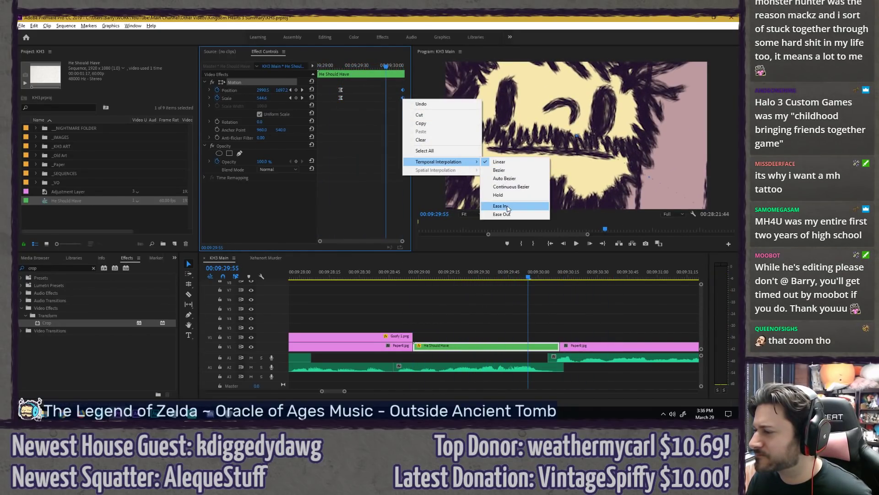
{"action": "left_click", "coordinate": [507, 206]}
{"action": "left_click", "coordinate": [331, 63]}
{"action": "key", "text": "space"}
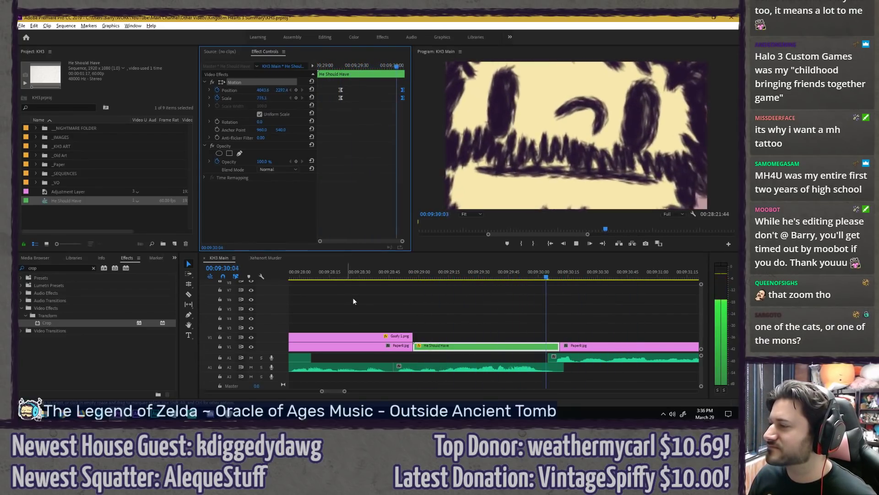
Step: Raise the final Scale to 1200, recentre on the face, and replay the sequence
{"action": "left_click", "coordinate": [403, 65]}
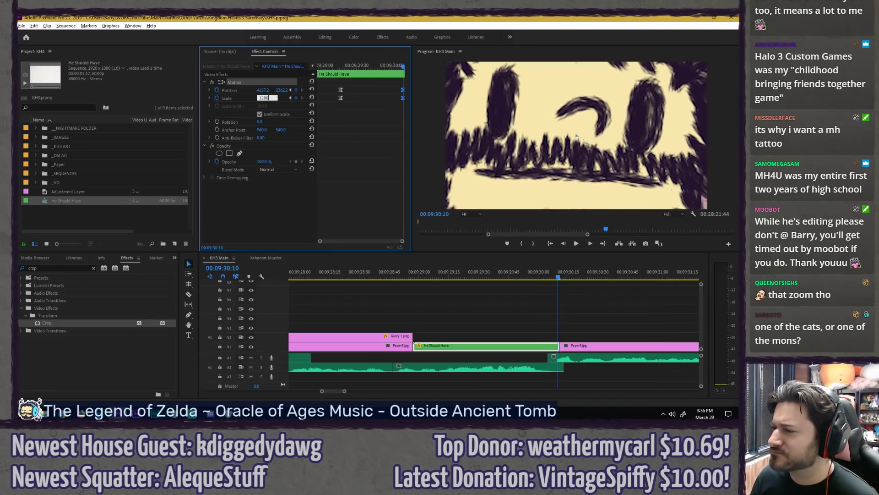
{"action": "key", "text": "Return"}
{"action": "left_click_drag", "start_coordinate": [480, 126], "coordinate": [521, 177]}
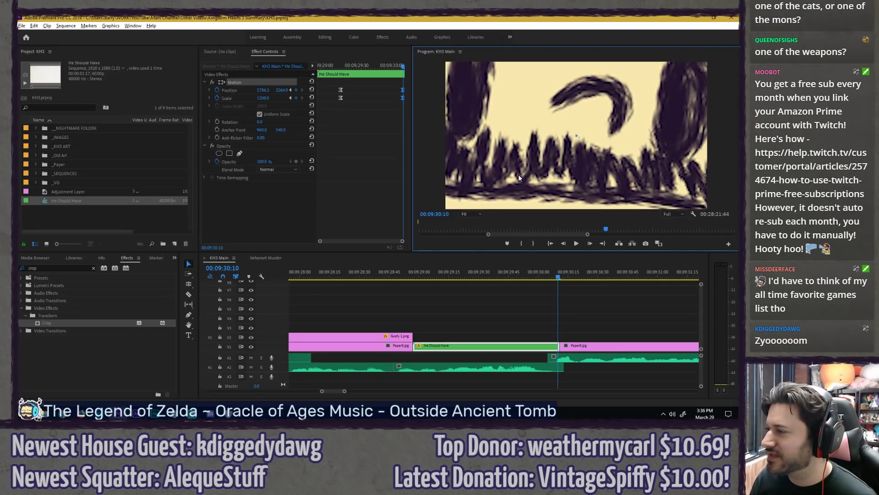
{"action": "left_click", "coordinate": [523, 313]}
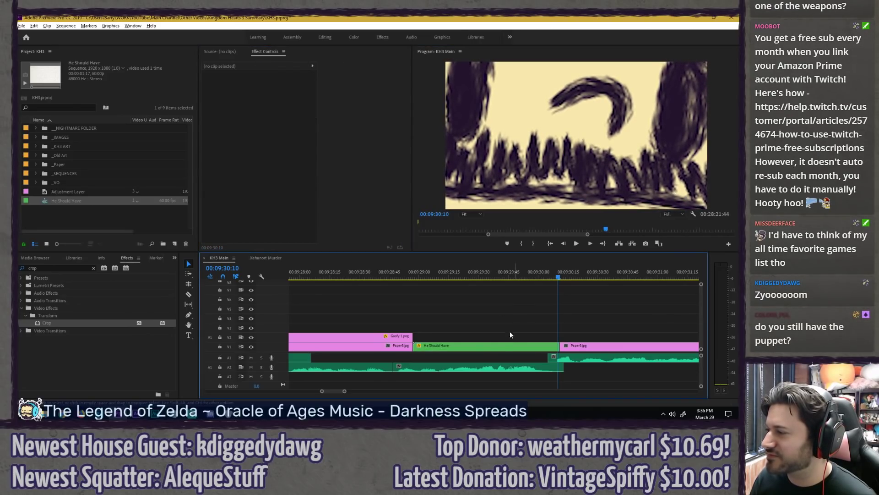
{"action": "left_click", "coordinate": [320, 274]}
{"action": "key", "text": "space"}
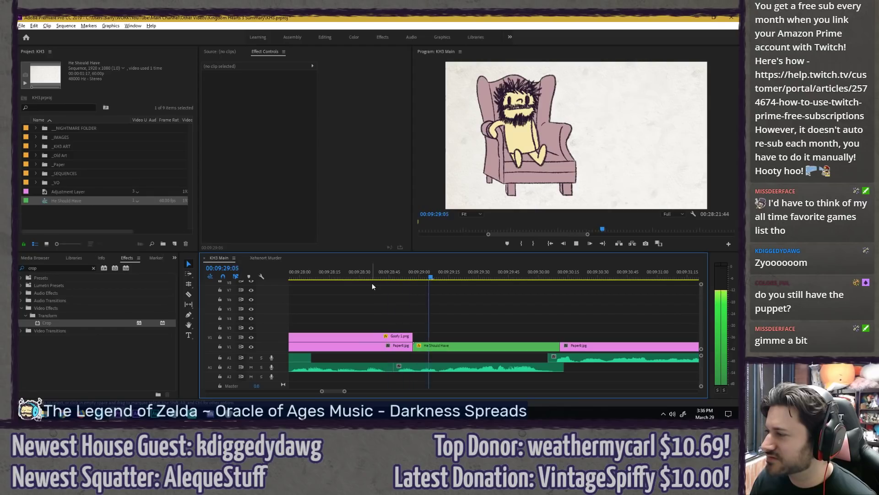
{"action": "left_click", "coordinate": [430, 275]}
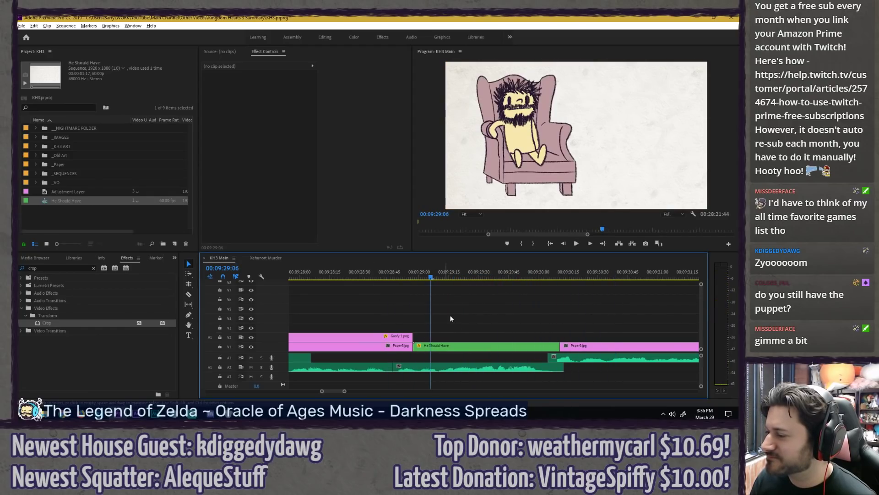
Step: Undo the 1200 scale, recentre the frame on the man's face, and shift the end keyframes to 00:09:29:26
{"action": "left_click", "coordinate": [455, 348]}
{"action": "left_click", "coordinate": [403, 65]}
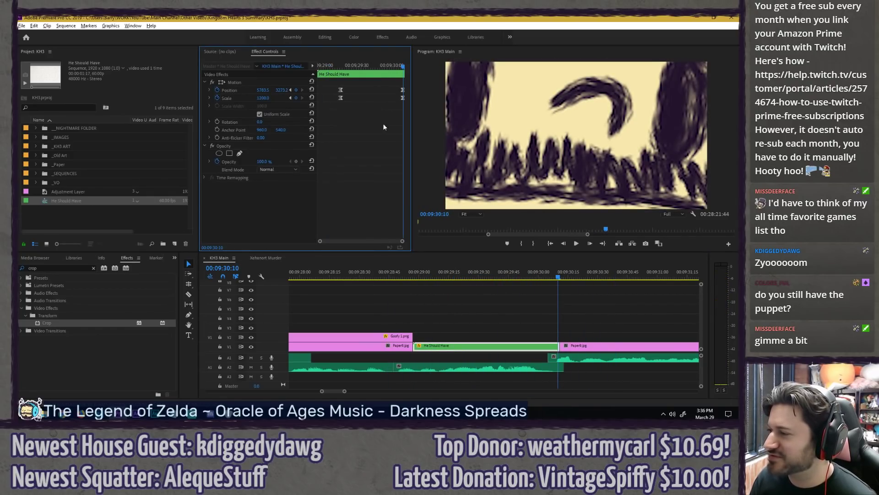
{"action": "key", "text": "ctrl+z"}
{"action": "key", "text": "ctrl+z"}
{"action": "key", "text": "ctrl+z"}
{"action": "key", "text": "ctrl+z"}
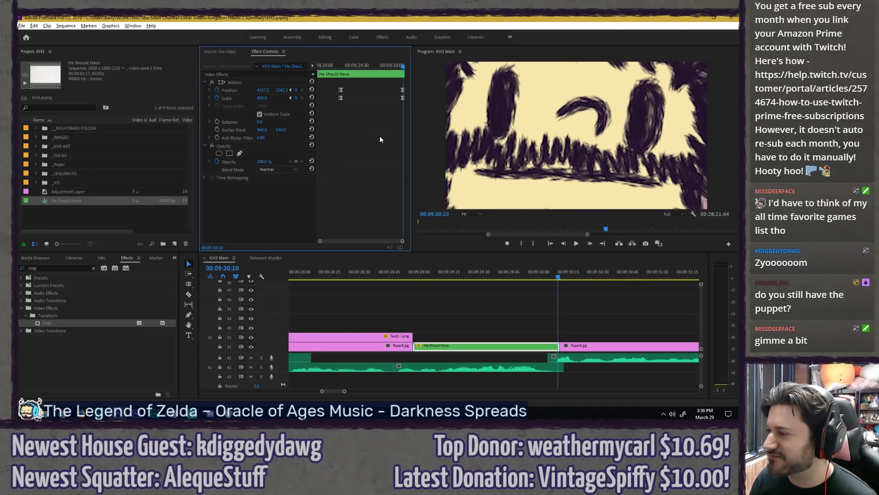
{"action": "left_click", "coordinate": [265, 80]}
{"action": "left_click_drag", "start_coordinate": [544, 138], "coordinate": [543, 144]}
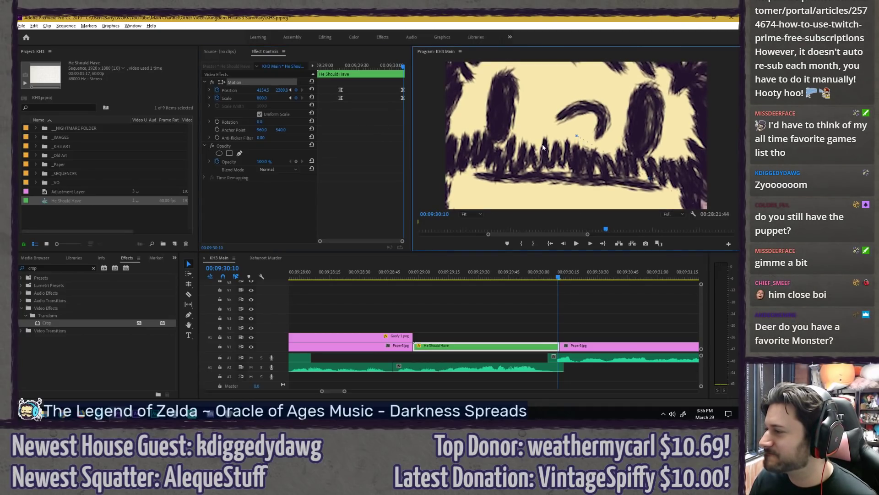
{"action": "left_click", "coordinate": [332, 65]}
{"action": "key", "text": "space"}
{"action": "left_click_drag", "start_coordinate": [331, 65], "coordinate": [405, 103]}
{"action": "key", "text": "space"}
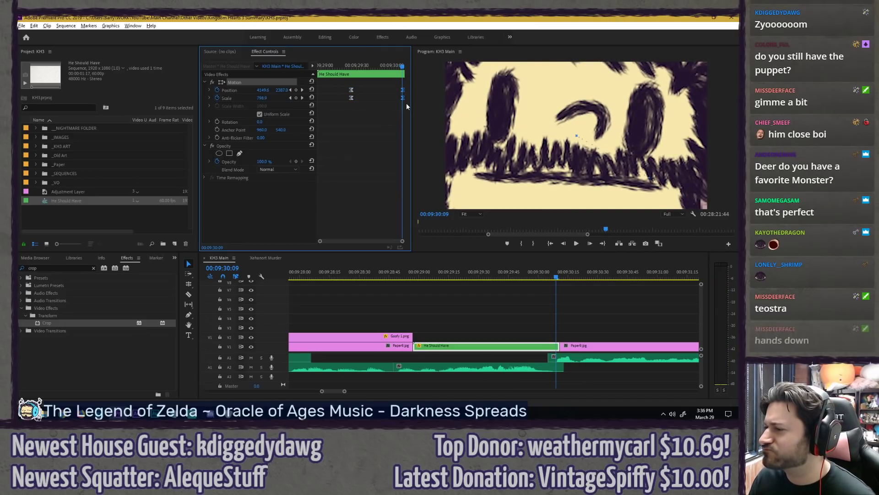
Step: Make the end keyframes Linear, preview the zoom, and park the playhead at 00:09:30:22
{"action": "right_click", "coordinate": [402, 99]}
{"action": "mouse_move", "coordinate": [464, 162]}
{"action": "left_click", "coordinate": [496, 162]}
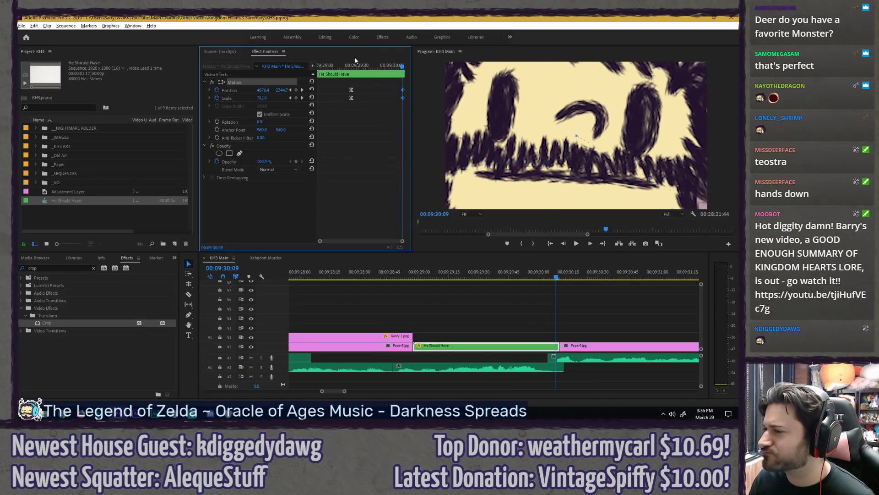
{"action": "left_click", "coordinate": [325, 64]}
{"action": "key", "text": "space"}
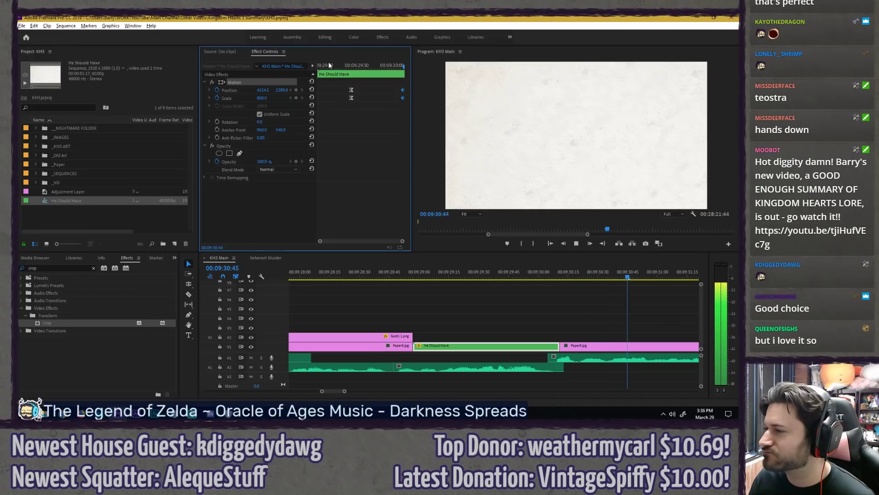
{"action": "left_click", "coordinate": [382, 274]}
{"action": "scroll", "coordinate": [560, 290], "scroll_direction": "down", "scroll_amount": 5}
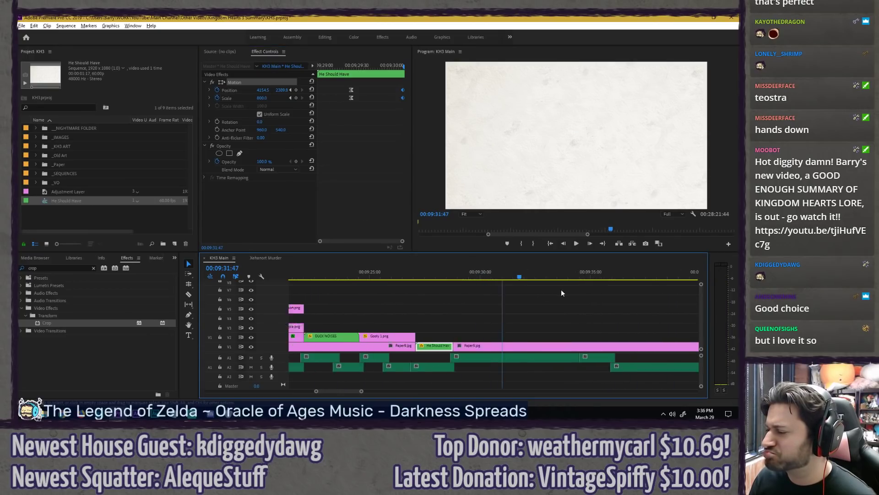
{"action": "left_click", "coordinate": [493, 290]}
{"action": "left_click", "coordinate": [496, 275]}
Step: Save, search 'mickey', and drop Mickey 3.png onto V2 after He Should Have
{"action": "key", "text": "ctrl+s"}
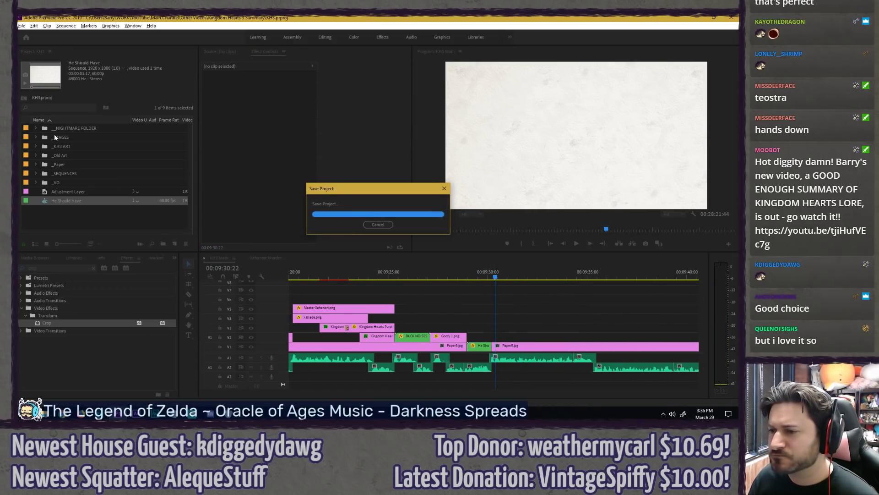
{"action": "left_click", "coordinate": [56, 107]}
{"action": "type", "text": "mickey"}
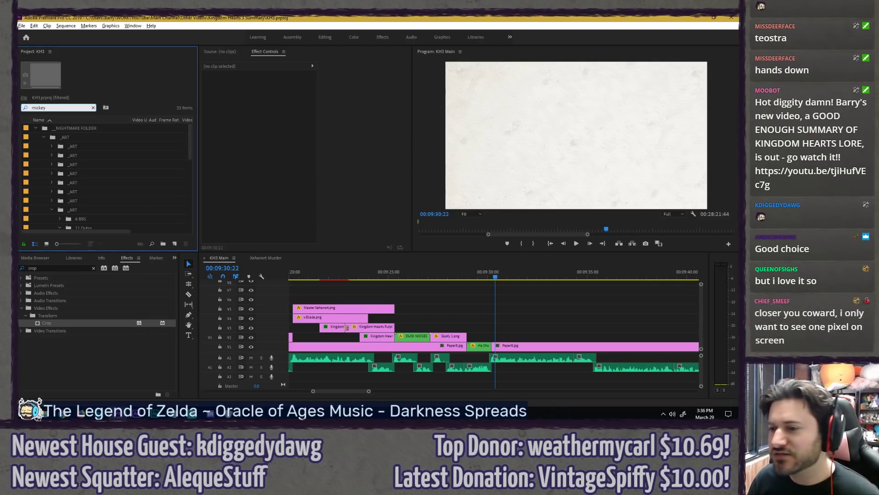
{"action": "scroll", "coordinate": [98, 168], "scroll_direction": "down", "scroll_amount": 2}
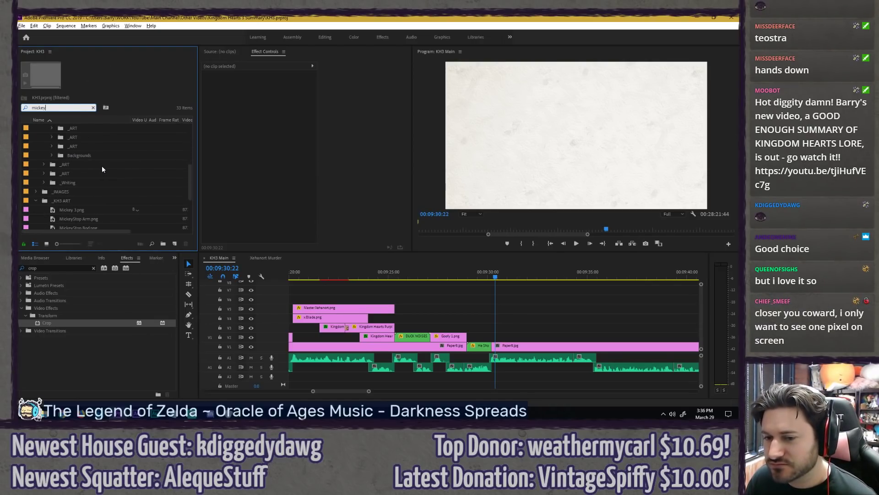
{"action": "scroll", "coordinate": [87, 172], "scroll_direction": "down", "scroll_amount": 2}
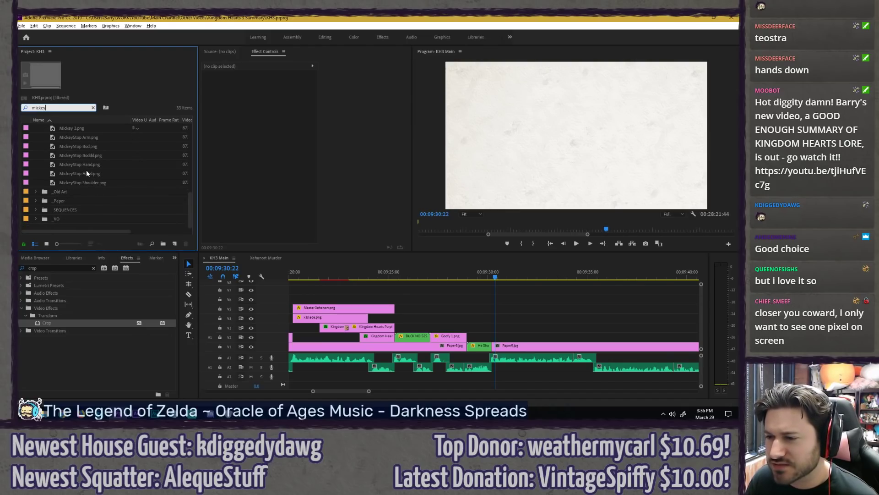
{"action": "scroll", "coordinate": [86, 170], "scroll_direction": "up", "scroll_amount": 1}
{"action": "left_click_drag", "start_coordinate": [75, 148], "coordinate": [498, 340]}
Step: Preview the cut into Mickey full-screen, playing from 00:09:23:49
{"action": "key", "text": "="}
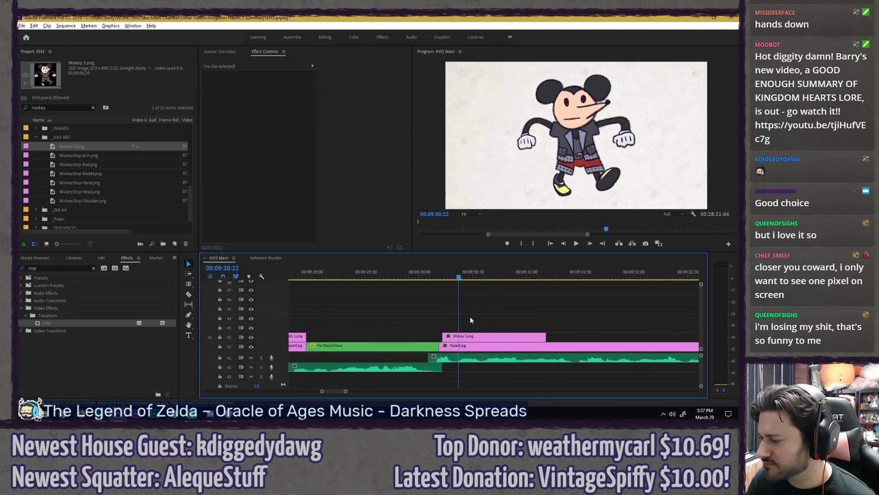
{"action": "key", "text": "-"}
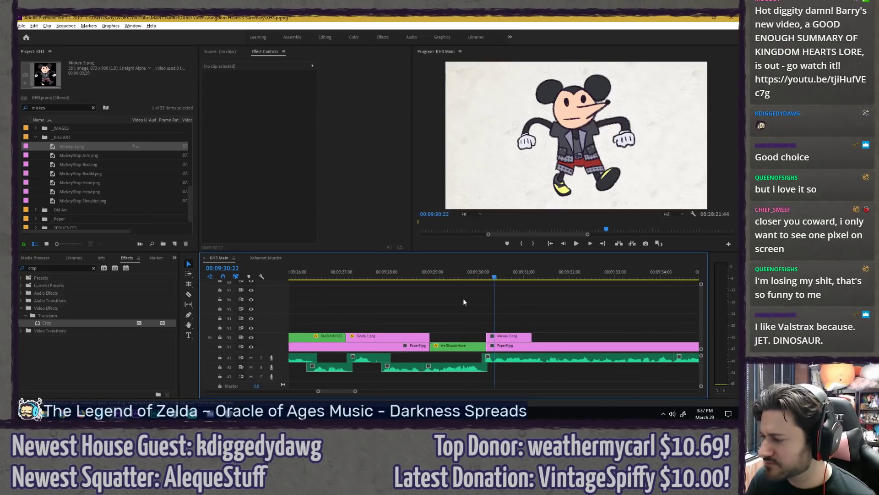
{"action": "left_click_drag", "start_coordinate": [494, 274], "coordinate": [476, 275]}
{"action": "key", "text": "space"}
{"action": "key", "text": "space"}
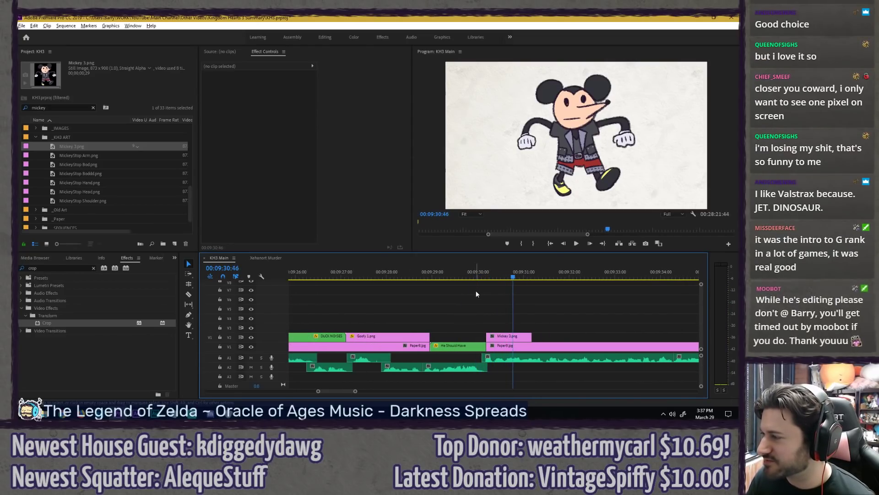
{"action": "left_click_drag", "start_coordinate": [408, 275], "coordinate": [375, 276]}
{"action": "key", "text": "-"}
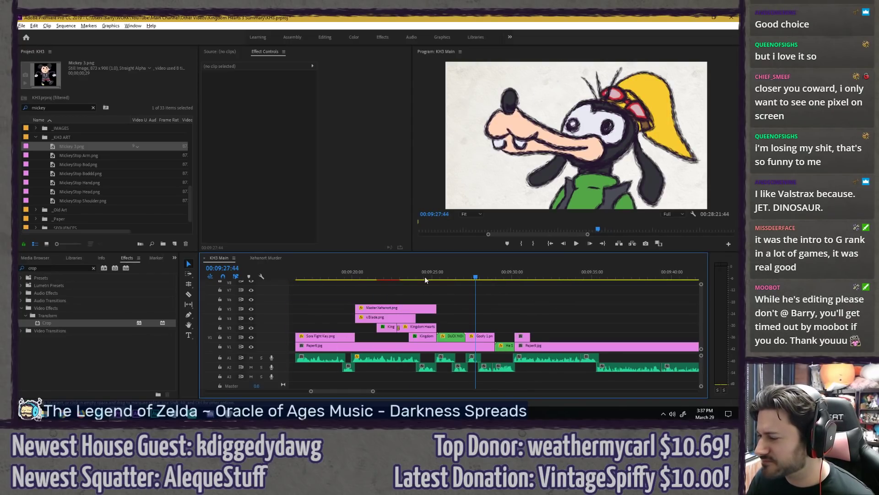
{"action": "left_click", "coordinate": [413, 275]}
{"action": "key", "text": "grave"}
{"action": "key", "text": "space"}
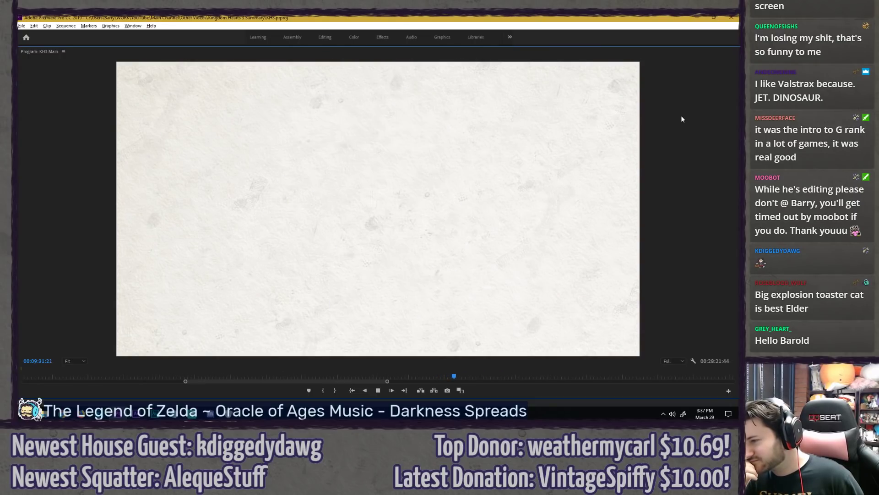
{"action": "key", "text": "space"}
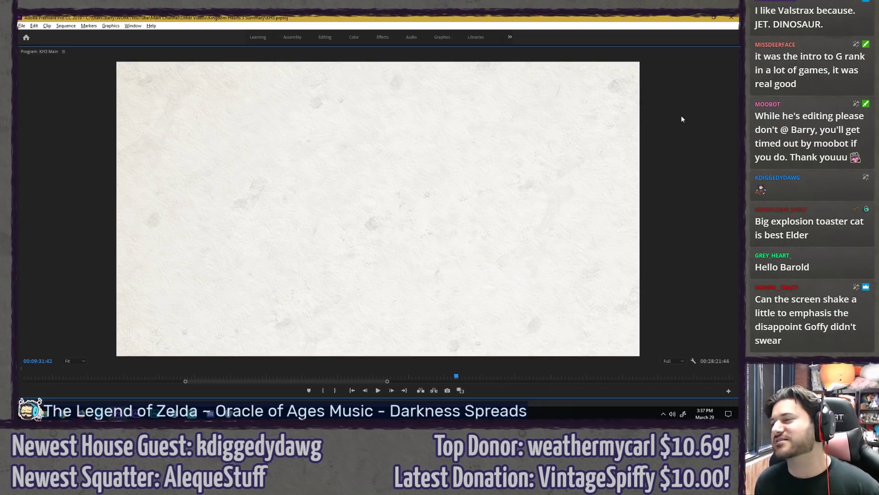
{"action": "key", "text": "grave"}
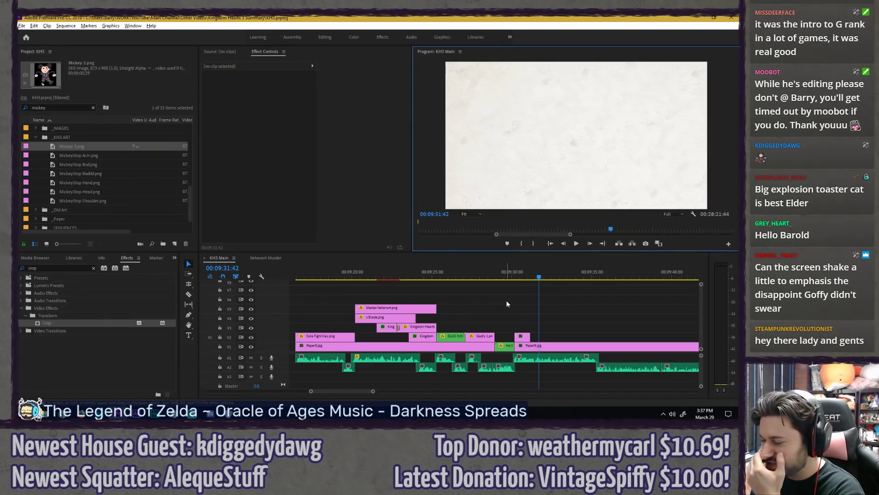
Step: Replay the zoom and cut to Mickey from around 09:29:30
{"action": "left_click", "coordinate": [504, 294]}
{"action": "scroll", "coordinate": [505, 300], "scroll_direction": "up", "scroll_amount": 5}
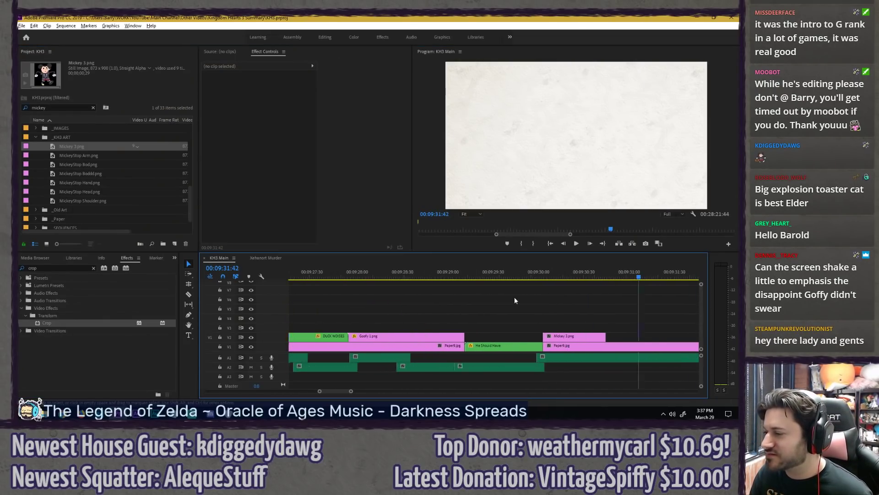
{"action": "left_click", "coordinate": [480, 273]}
{"action": "key", "text": "space"}
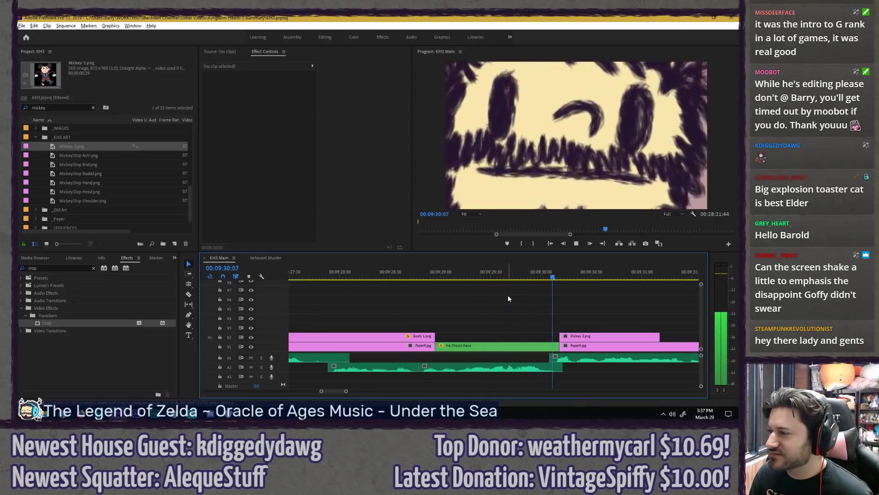
{"action": "key", "text": "space"}
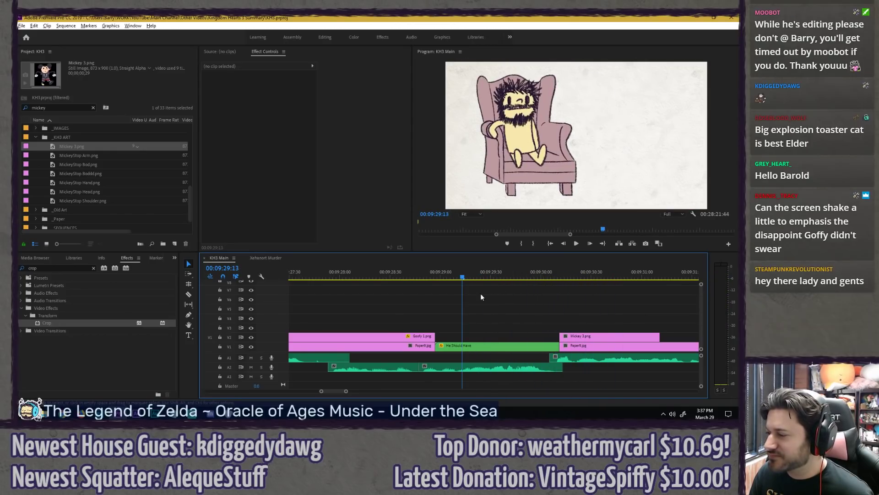
Step: Apply uni.Camera Shake to the He Should Have clip, save, and play to check it
{"action": "left_click", "coordinate": [93, 267]}
{"action": "type", "text": "shake"}
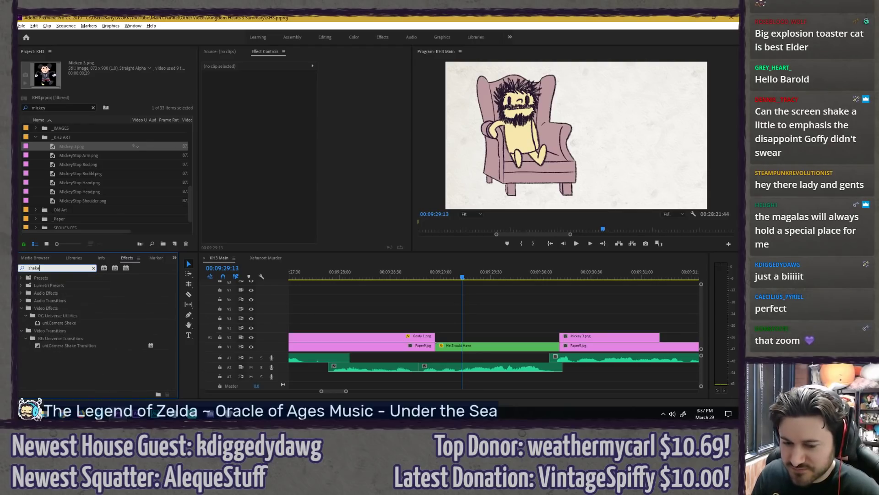
{"action": "left_click_drag", "start_coordinate": [60, 323], "coordinate": [484, 351]}
{"action": "left_click_drag", "start_coordinate": [43, 320], "coordinate": [480, 348]}
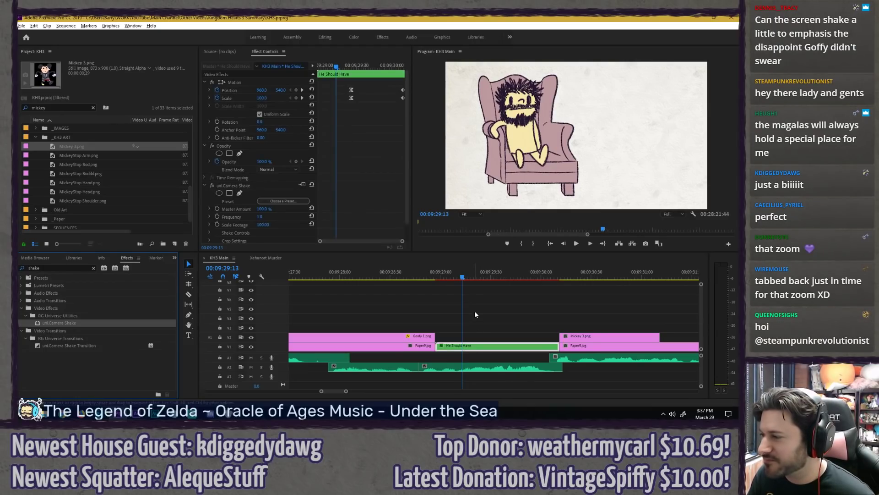
{"action": "key", "text": "ctrl+s"}
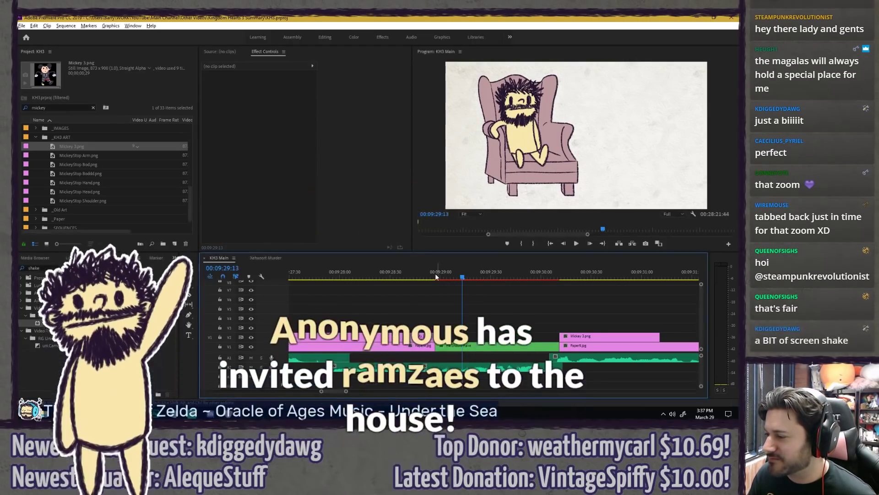
{"action": "left_click", "coordinate": [425, 277]}
{"action": "key", "text": "space"}
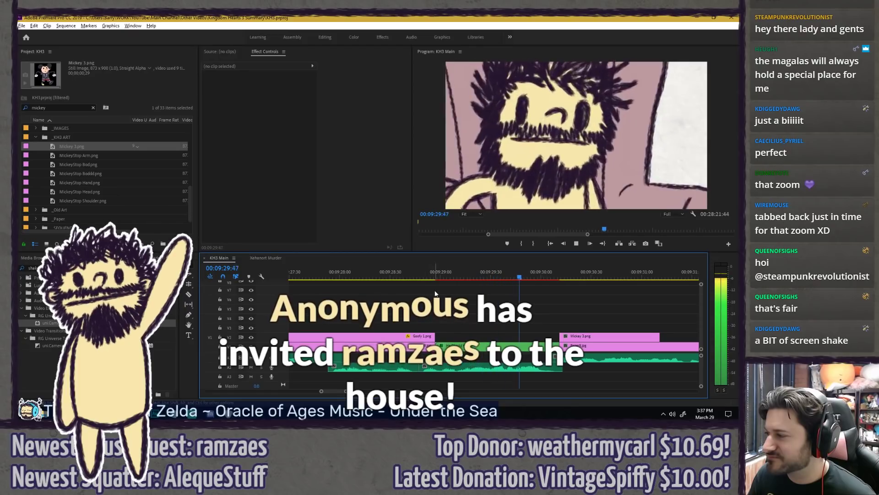
{"action": "key", "text": "space"}
Step: Set the shake's Master Amount to 0% at 00:09:29:47 and review playback
{"action": "left_click", "coordinate": [479, 339]}
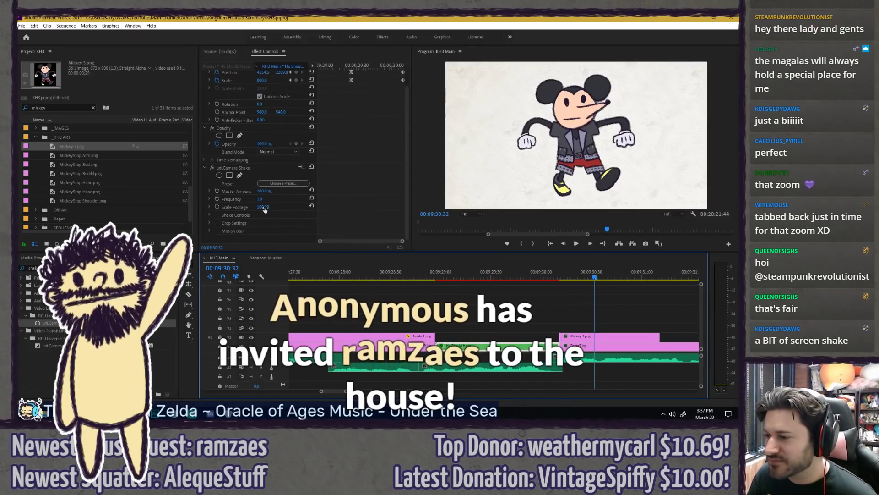
{"action": "left_click", "coordinate": [376, 65]}
{"action": "left_click_drag", "start_coordinate": [376, 66], "coordinate": [375, 65]}
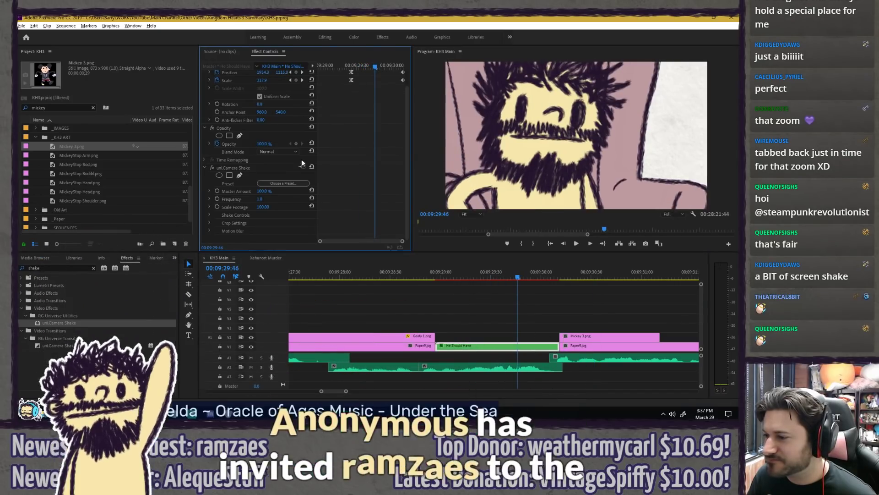
{"action": "left_click", "coordinate": [262, 191]}
{"action": "type", "text": "0"}
{"action": "key", "text": "Return"}
{"action": "left_click", "coordinate": [428, 273]}
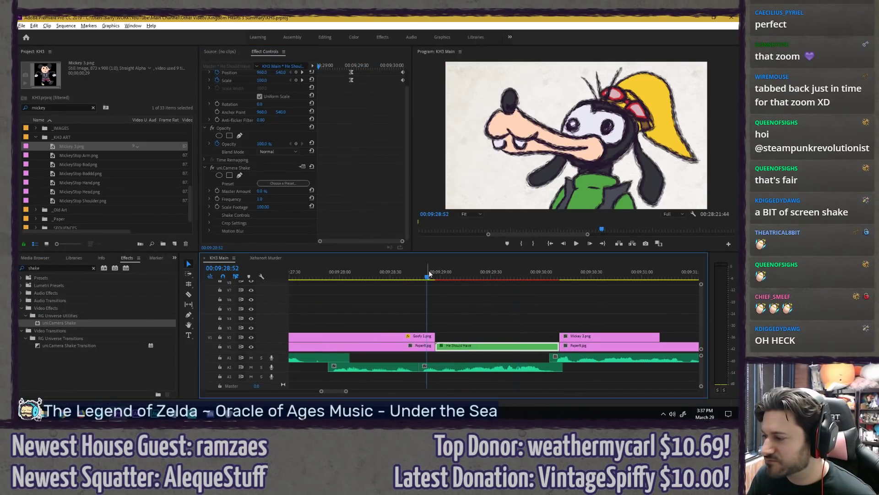
{"action": "key", "text": "space"}
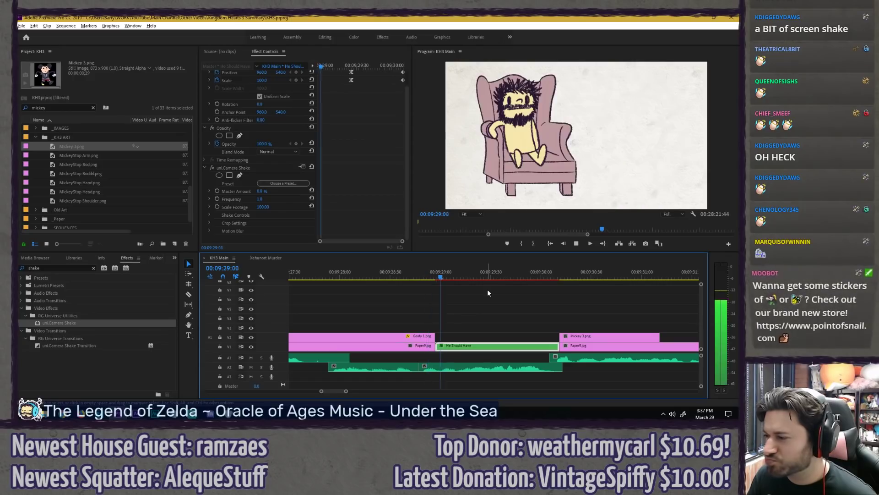
Step: Keyframe Master Amount ramping up to 200% and preview the growing shake
{"action": "left_click_drag", "start_coordinate": [353, 65], "coordinate": [404, 64]}
{"action": "left_click", "coordinate": [217, 191]}
{"action": "left_click_drag", "start_coordinate": [263, 191], "coordinate": [315, 198]}
{"action": "left_click", "coordinate": [344, 64]}
{"action": "key", "text": "space"}
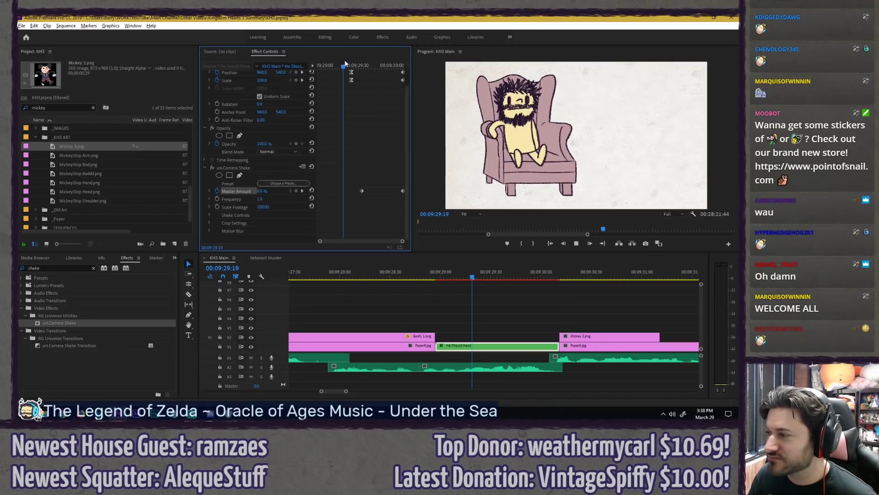
{"action": "key", "text": "space"}
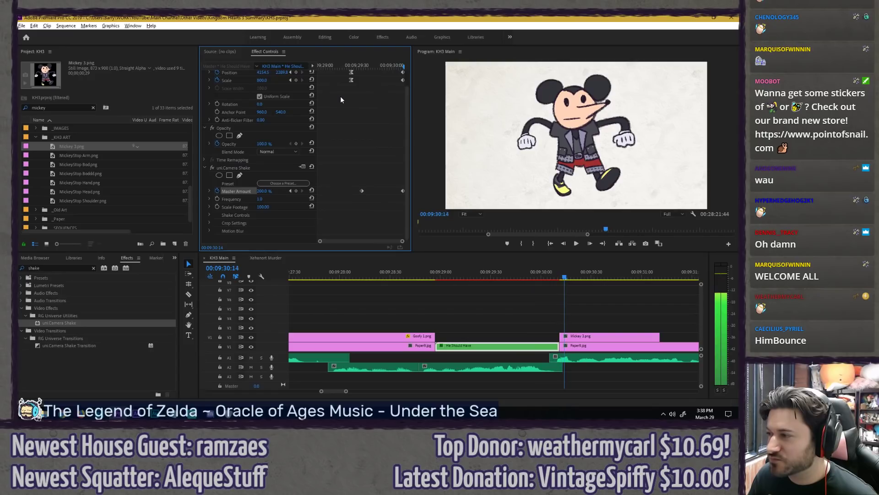
{"action": "left_click_drag", "start_coordinate": [375, 66], "coordinate": [384, 67]}
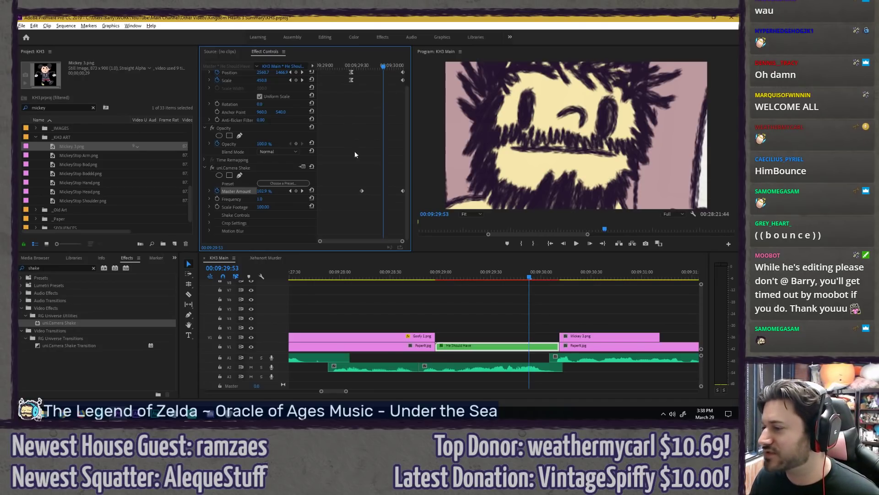
Step: Expand the shake settings, drop preview to quarter resolution, and nudge complexity and rotation
{"action": "left_click", "coordinate": [209, 214]}
{"action": "scroll", "coordinate": [208, 213], "scroll_direction": "down", "scroll_amount": 2}
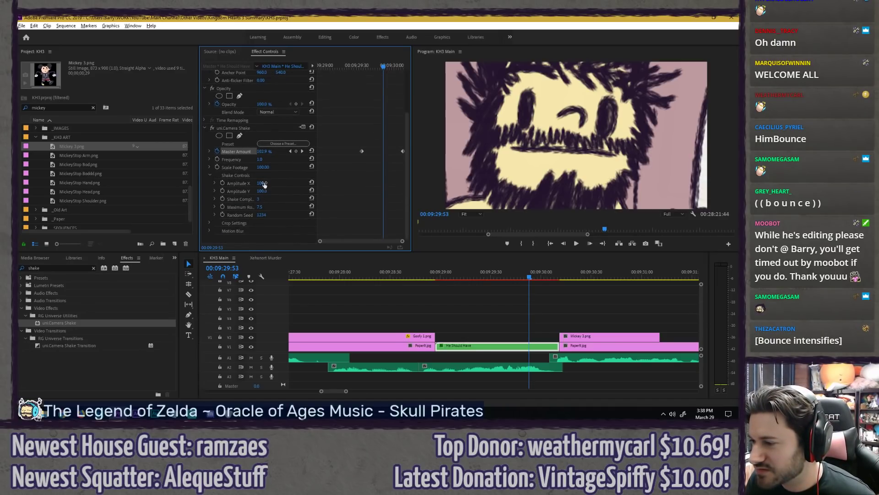
{"action": "mouse_move", "coordinate": [259, 200]}
{"action": "left_mouse_down"}
{"action": "mouse_move", "coordinate": [268, 199]}
{"action": "mouse_move", "coordinate": [248, 201]}
{"action": "mouse_move", "coordinate": [268, 200]}
{"action": "left_mouse_up"}
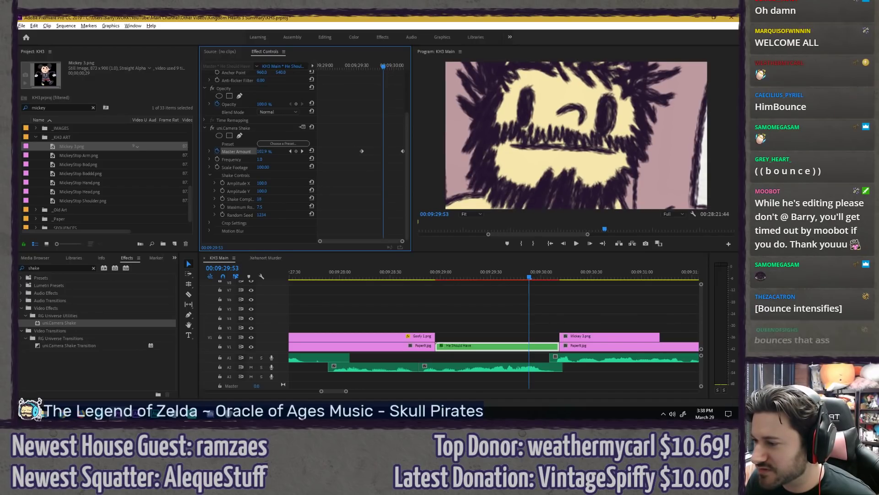
{"action": "left_click", "coordinate": [673, 214]}
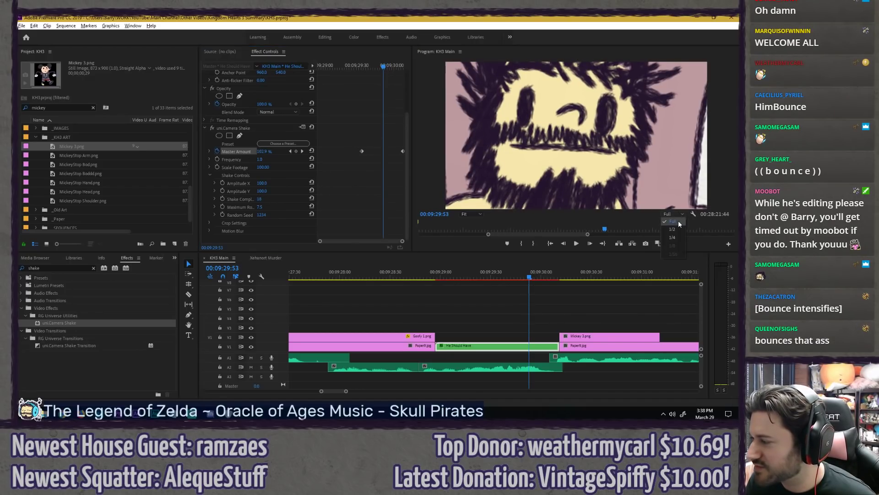
{"action": "left_click", "coordinate": [672, 225]}
{"action": "left_click_drag", "start_coordinate": [489, 271], "coordinate": [536, 263]}
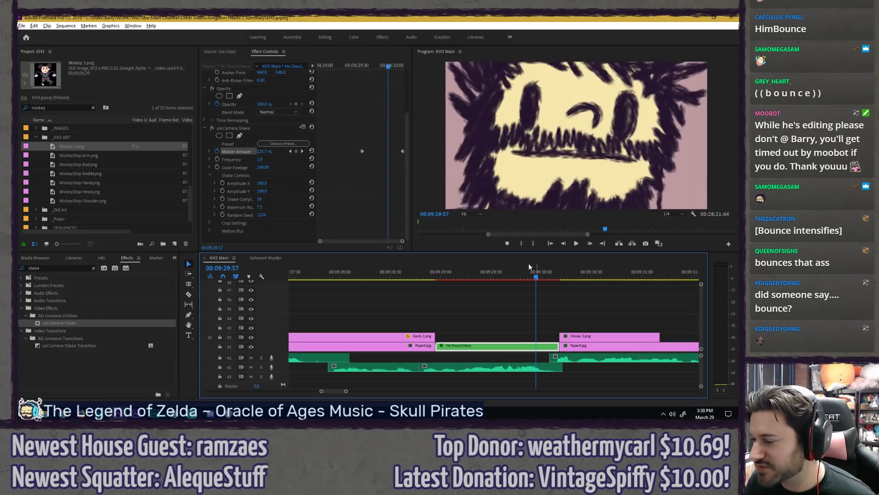
{"action": "left_click_drag", "start_coordinate": [319, 165], "coordinate": [338, 164]}
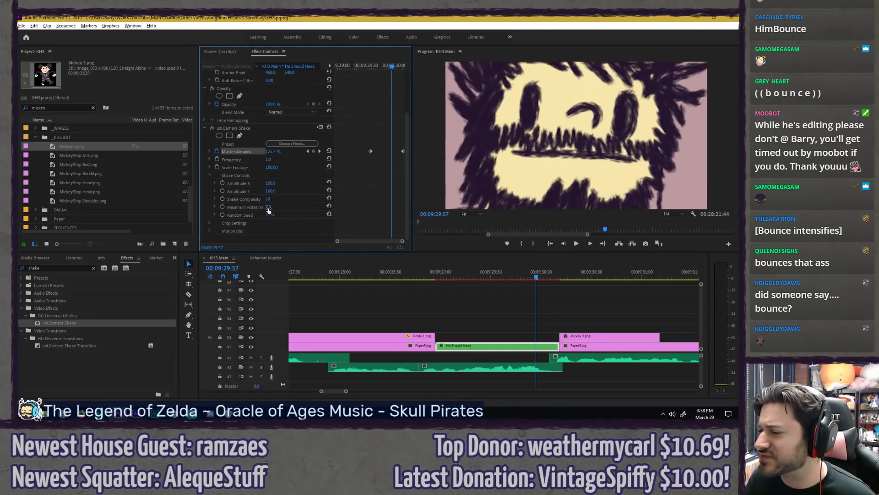
{"action": "left_click_drag", "start_coordinate": [270, 206], "coordinate": [280, 206]}
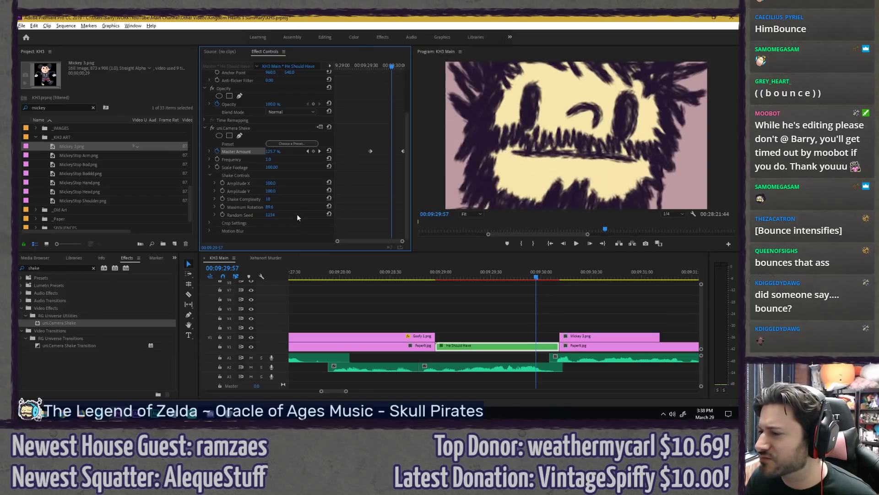
{"action": "left_click_drag", "start_coordinate": [520, 276], "coordinate": [519, 276]}
Step: Set Maximum Rotation to 0 and Random Seed to 1002
{"action": "left_click", "coordinate": [274, 207]}
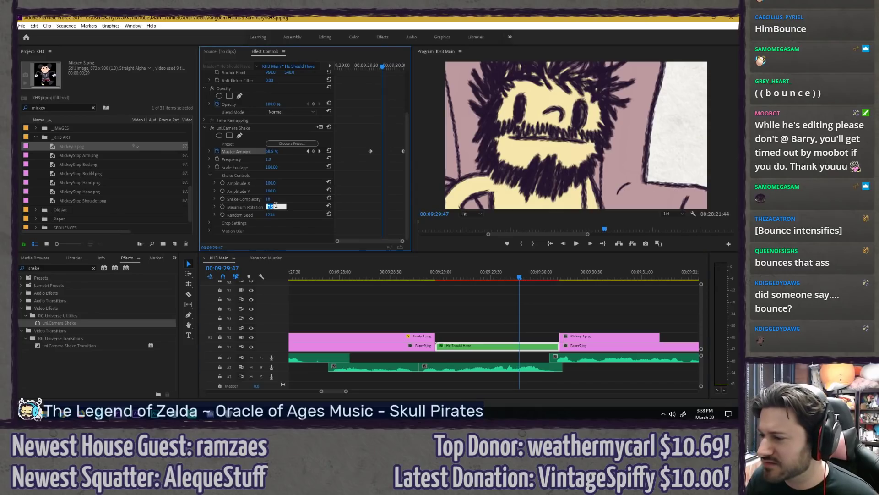
{"action": "key", "text": "Return"}
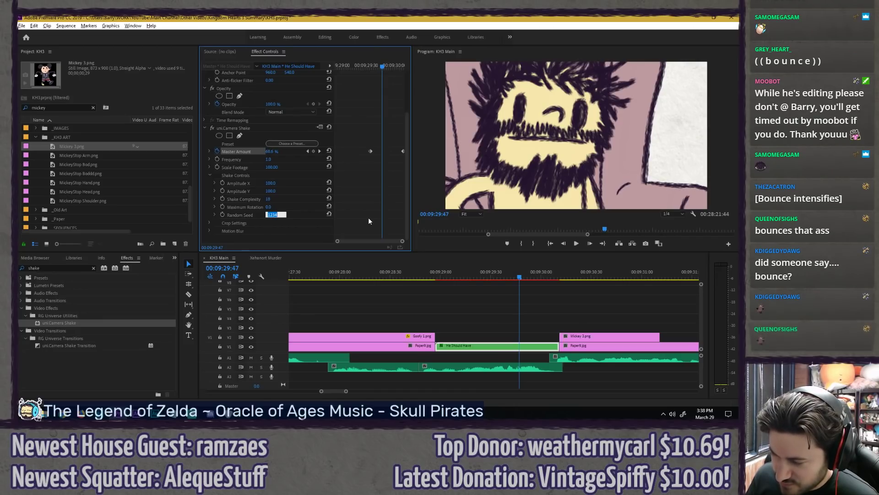
{"action": "type", "text": "100"}
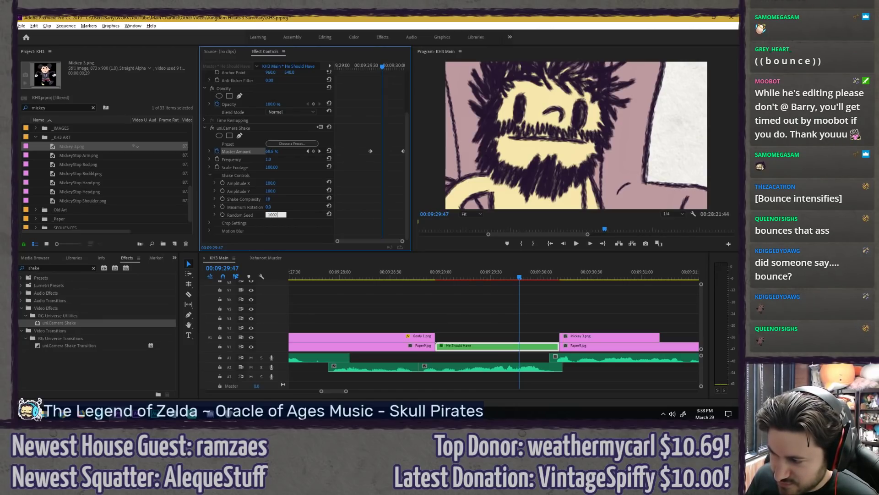
{"action": "type", "text": "2"}
{"action": "key", "text": "Return"}
{"action": "left_click_drag", "start_coordinate": [369, 66], "coordinate": [387, 66]}
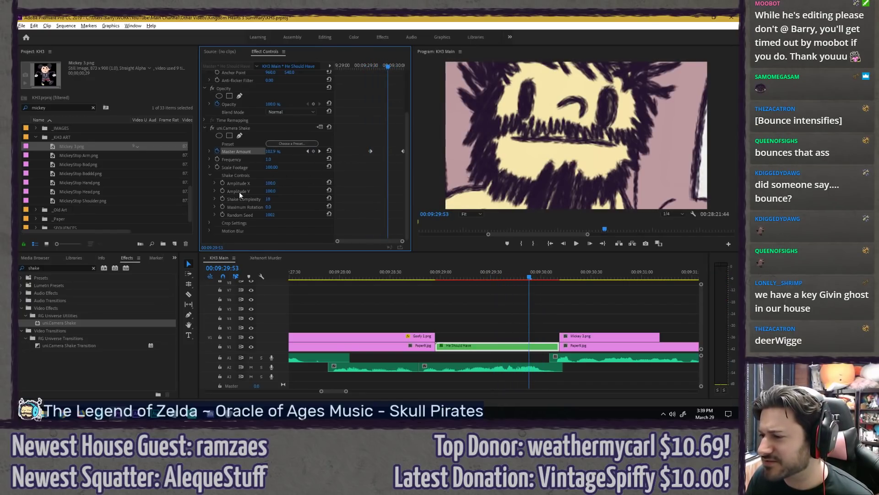
Step: Raise the horizontal amplitude, set Shake Complexity to 5, and preview the ramp
{"action": "left_click_drag", "start_coordinate": [270, 185], "coordinate": [276, 183]}
{"action": "mouse_move", "coordinate": [388, 66]}
{"action": "left_mouse_down"}
{"action": "mouse_move", "coordinate": [373, 64]}
{"action": "mouse_move", "coordinate": [405, 55]}
{"action": "mouse_move", "coordinate": [368, 61]}
{"action": "mouse_move", "coordinate": [389, 67]}
{"action": "left_mouse_up"}
{"action": "key", "text": "space"}
{"action": "left_click", "coordinate": [270, 199]}
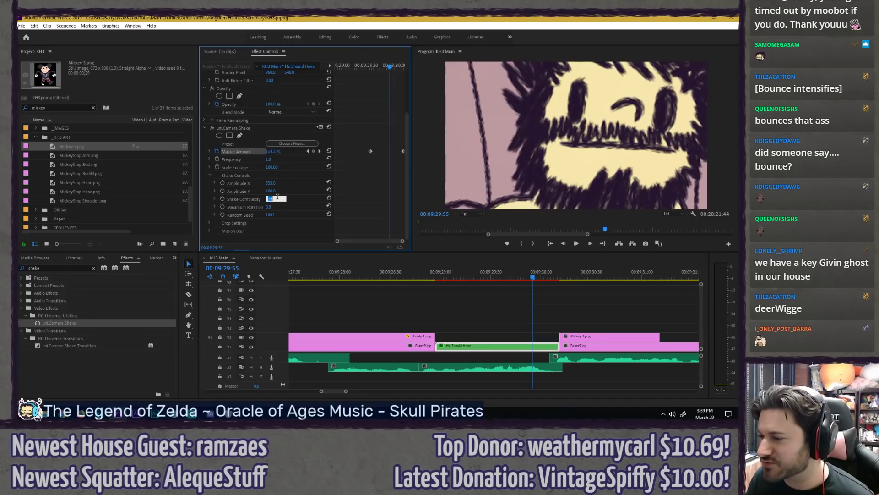
{"action": "type", "text": "5"}
{"action": "key", "text": "Return"}
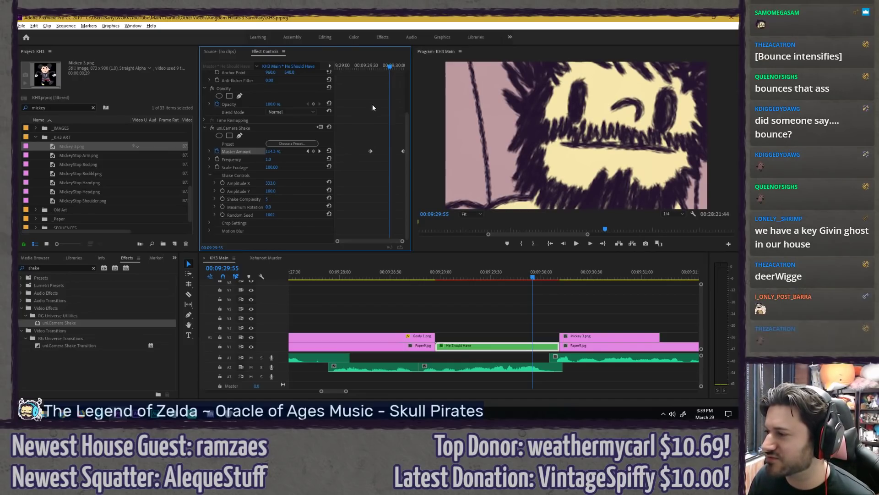
{"action": "left_click", "coordinate": [370, 66]}
{"action": "mouse_move", "coordinate": [370, 65]}
{"action": "left_mouse_down"}
{"action": "mouse_move", "coordinate": [403, 55]}
{"action": "mouse_move", "coordinate": [367, 64]}
{"action": "left_mouse_up"}
{"action": "key", "text": "space"}
{"action": "key", "text": "space"}
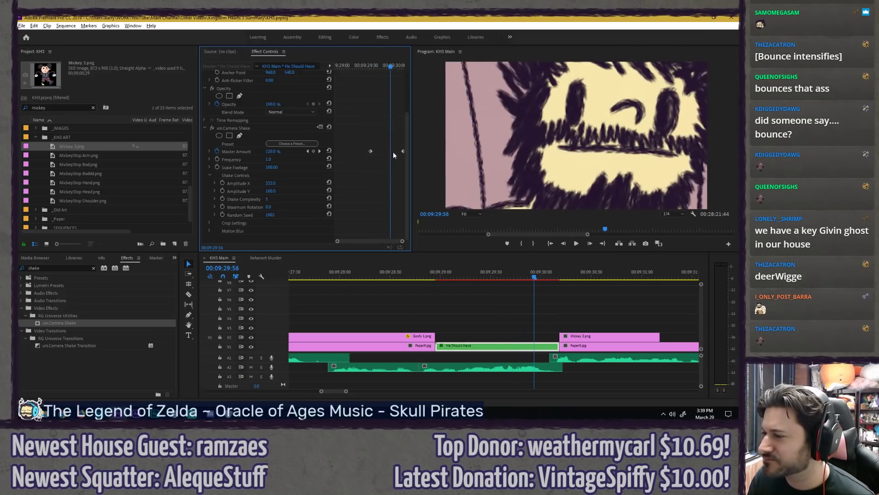
Step: Ease out the Master Amount keyframe and replay the eased shake
{"action": "right_click", "coordinate": [403, 150]}
{"action": "left_click", "coordinate": [419, 264]}
{"action": "left_click", "coordinate": [367, 64]}
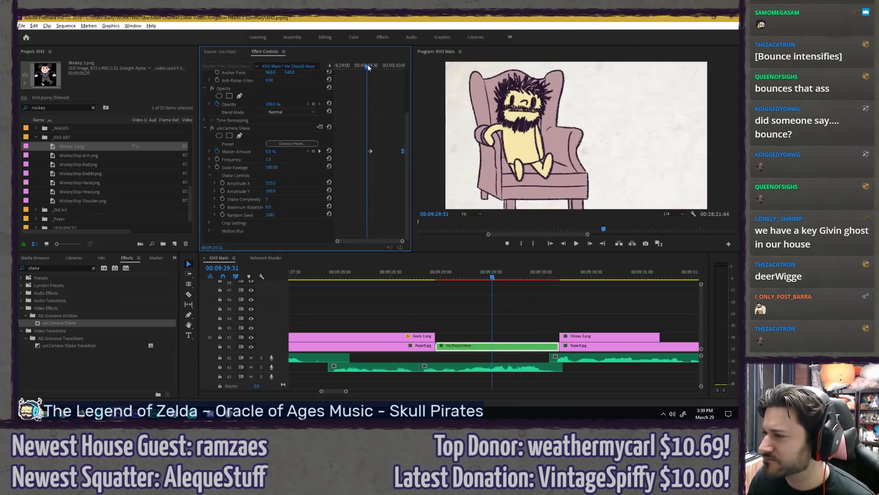
{"action": "key", "text": "space"}
{"action": "left_click", "coordinate": [368, 65]}
{"action": "key", "text": "space"}
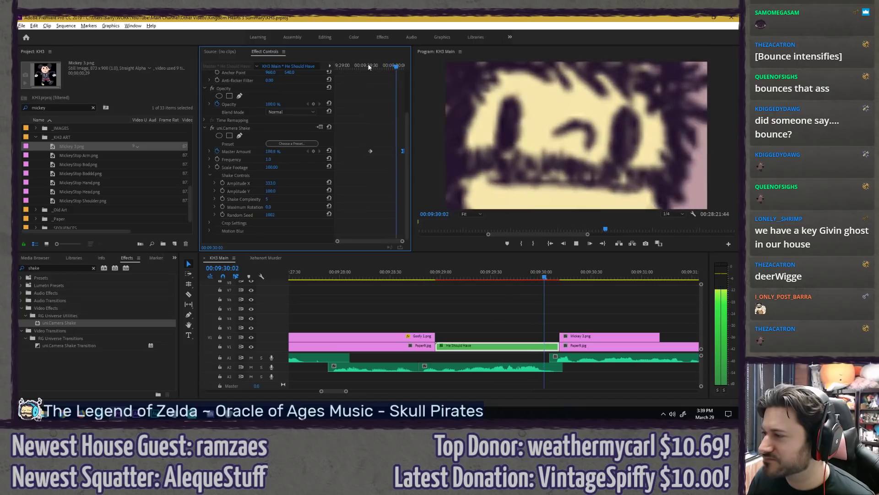
{"action": "left_click_drag", "start_coordinate": [369, 65], "coordinate": [384, 66]}
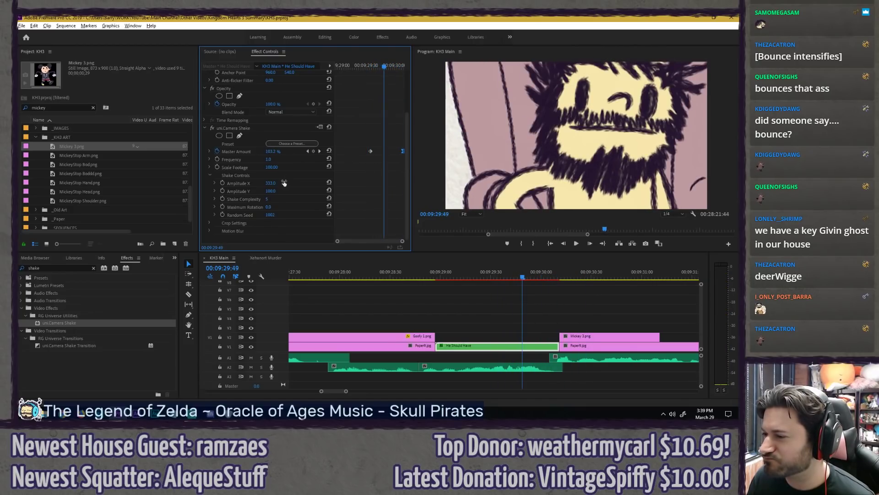
Step: Set Amplitude X and Amplitude Y to 400 and check the stronger shake
{"action": "left_click", "coordinate": [270, 184]}
{"action": "type", "text": "400"}
{"action": "key", "text": "Tab"}
{"action": "type", "text": "400"}
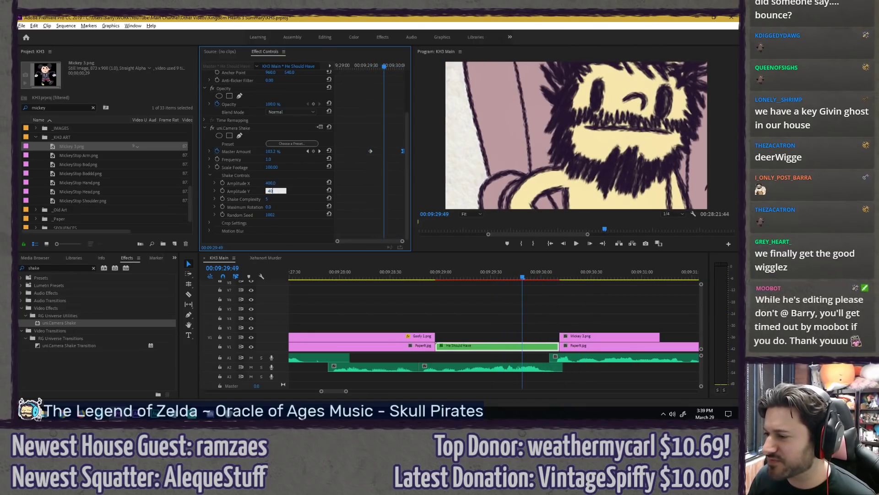
{"action": "key", "text": "Return"}
{"action": "left_click_drag", "start_coordinate": [367, 66], "coordinate": [393, 65]}
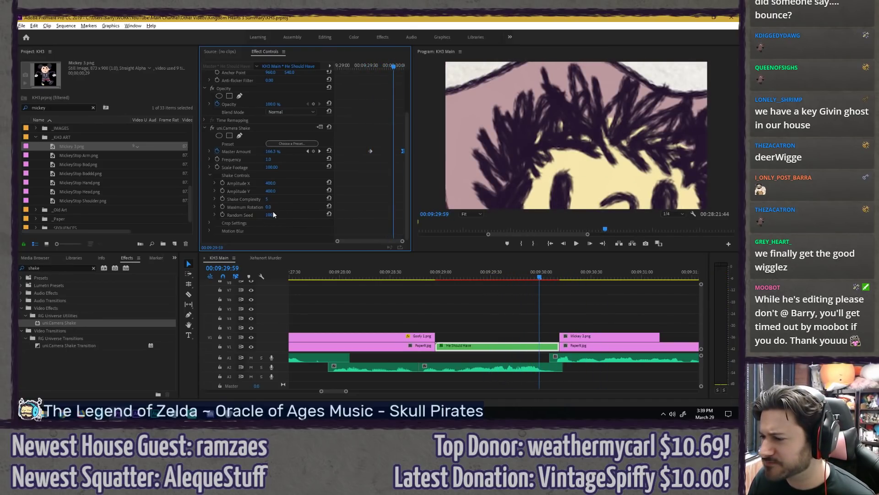
{"action": "left_click", "coordinate": [209, 223]}
Step: Hide the crop settings, try a shake frequency of 3, and play it
{"action": "scroll", "coordinate": [208, 222], "scroll_direction": "down", "scroll_amount": 1}
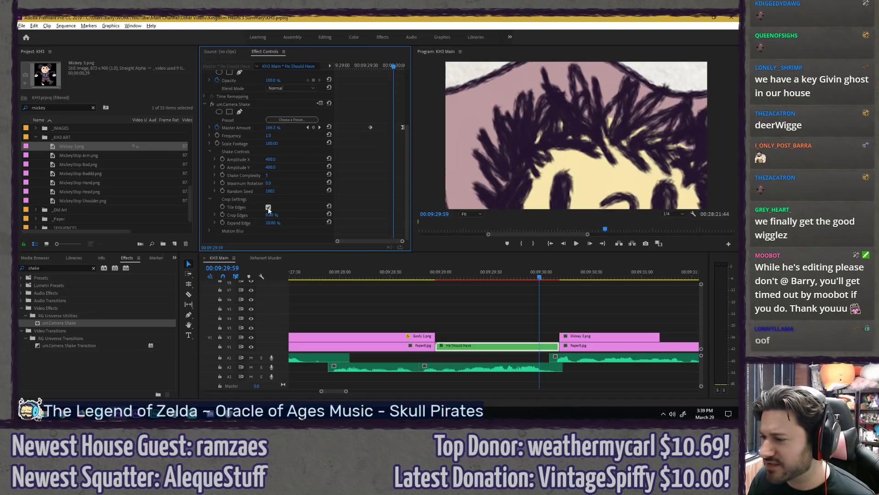
{"action": "left_click", "coordinate": [210, 198]}
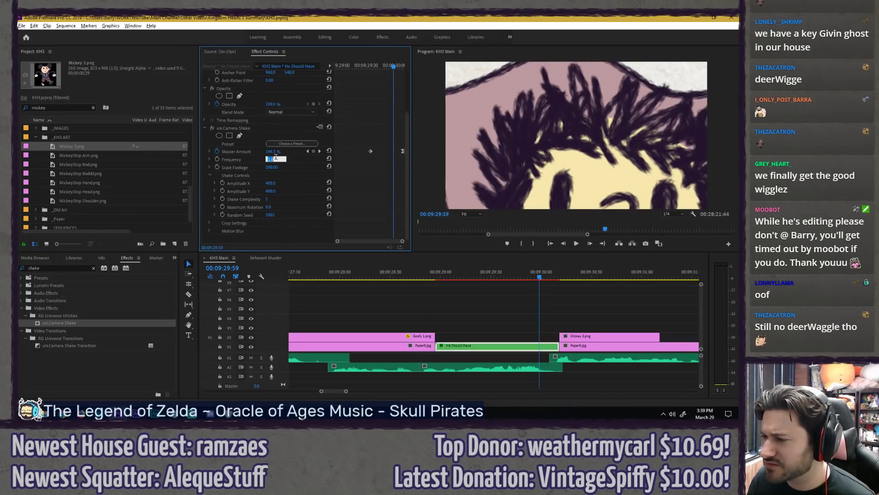
{"action": "type", "text": "3"}
{"action": "key", "text": "Return"}
{"action": "left_click_drag", "start_coordinate": [393, 65], "coordinate": [375, 67]}
{"action": "key", "text": "space"}
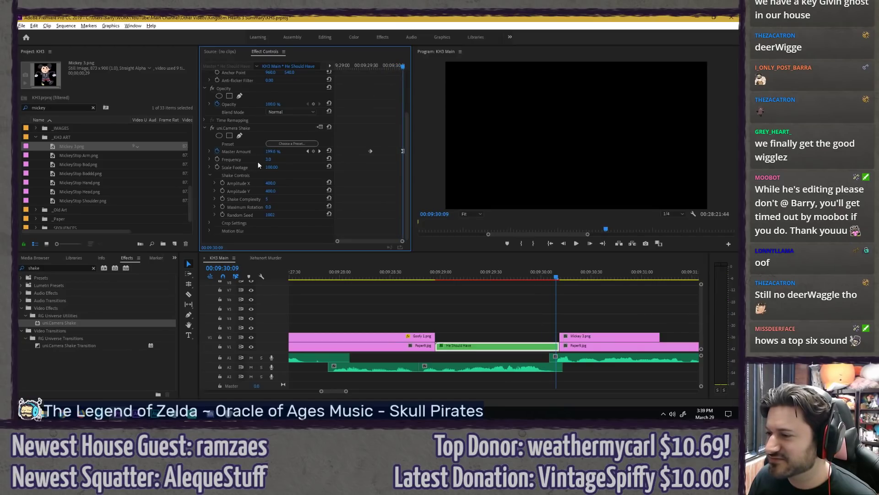
Step: Put the shake frequency back to 1 and play through the cut to Mickey
{"action": "type", "text": "1"}
{"action": "key", "text": "Return"}
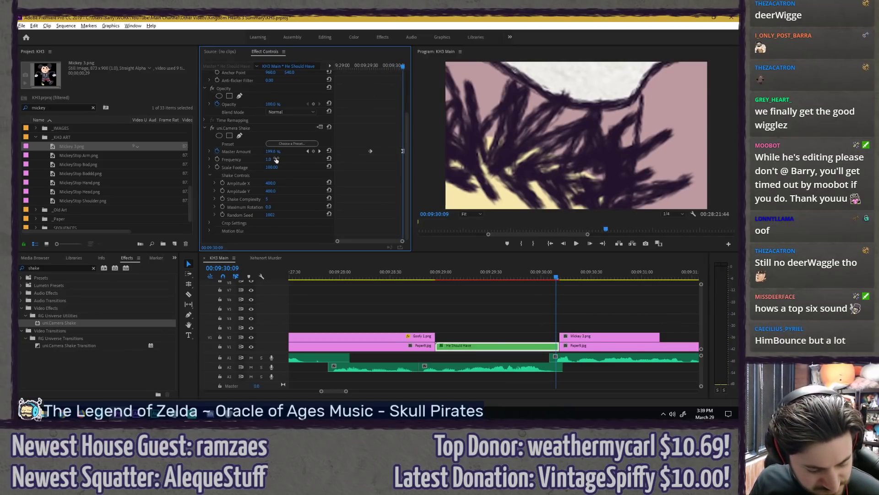
{"action": "left_click_drag", "start_coordinate": [364, 66], "coordinate": [366, 66]}
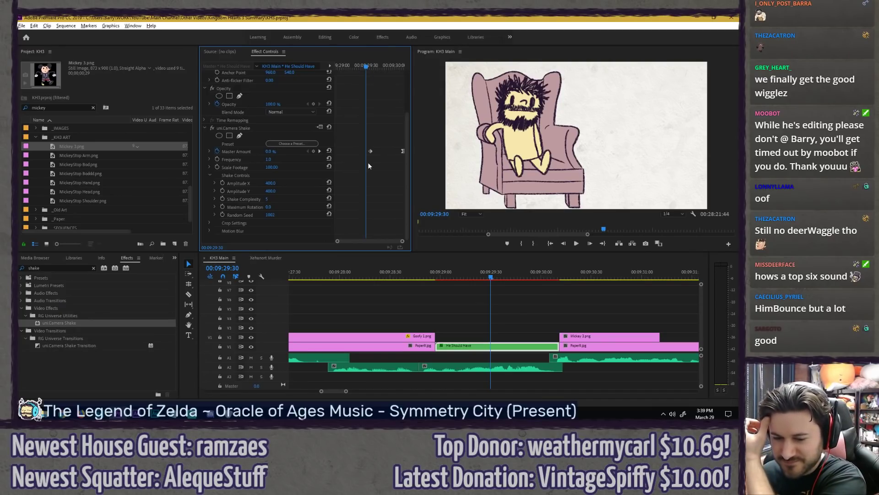
{"action": "key", "text": "space"}
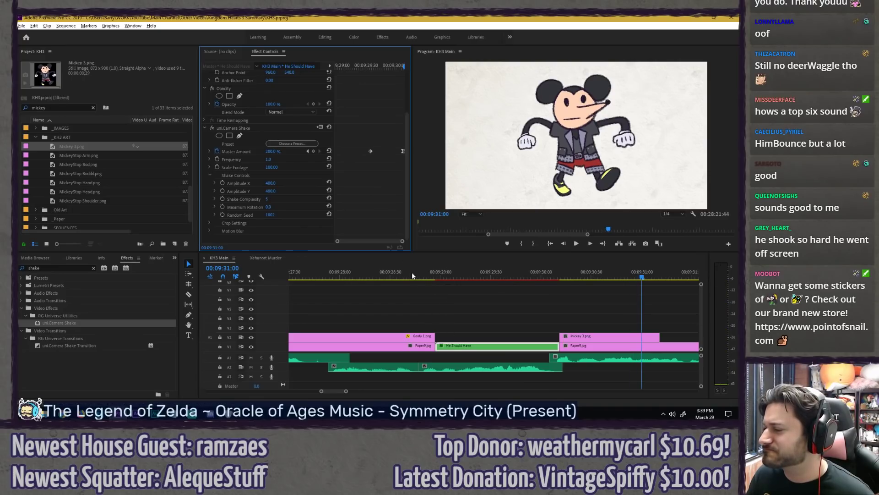
{"action": "left_click", "coordinate": [338, 272]}
{"action": "key", "text": "space"}
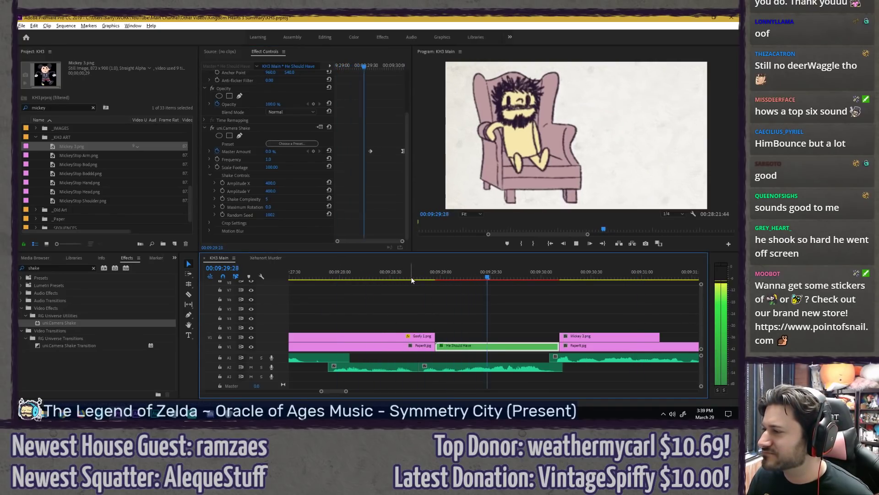
{"action": "key", "text": "space"}
Step: Set the Random Seed to 100 and preview the resulting shake
{"action": "left_click", "coordinate": [397, 65]}
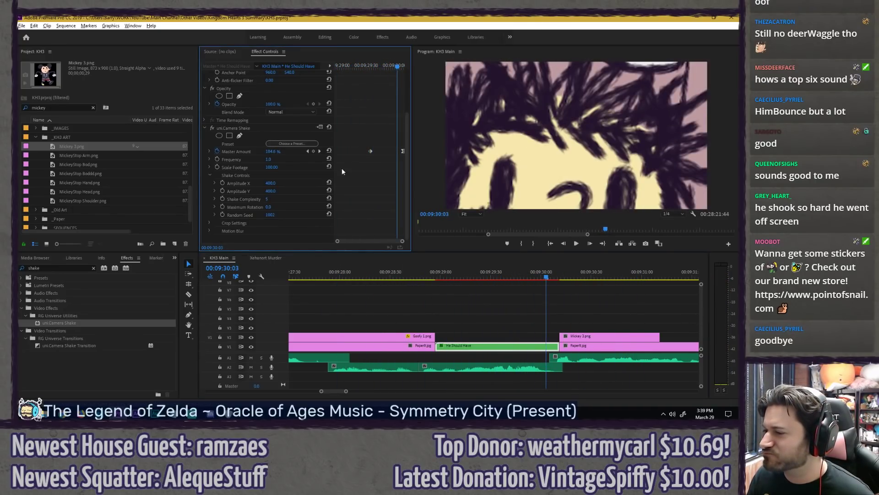
{"action": "type", "text": "100"}
{"action": "key", "text": "Return"}
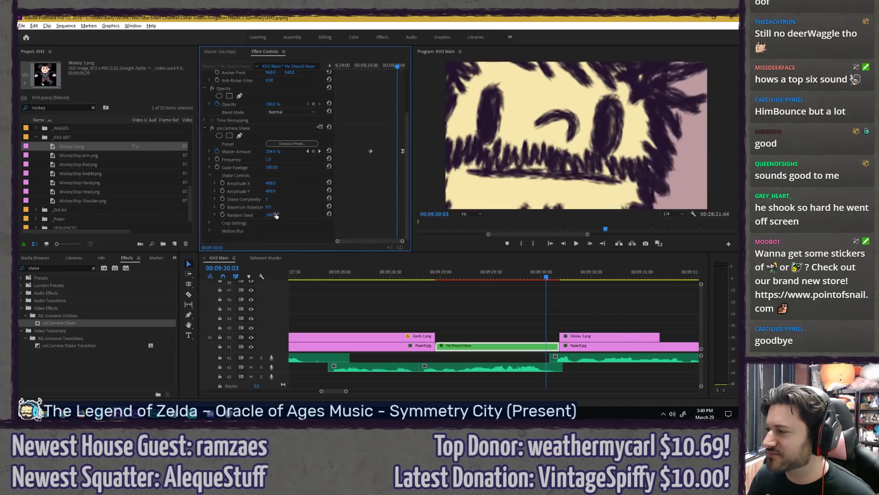
{"action": "left_click_drag", "start_coordinate": [391, 66], "coordinate": [367, 67]}
{"action": "key", "text": "space"}
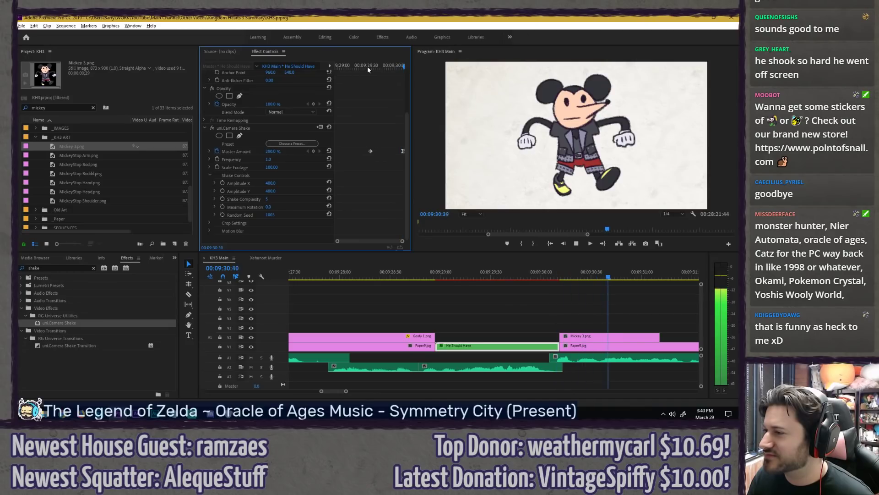
{"action": "key", "text": "space"}
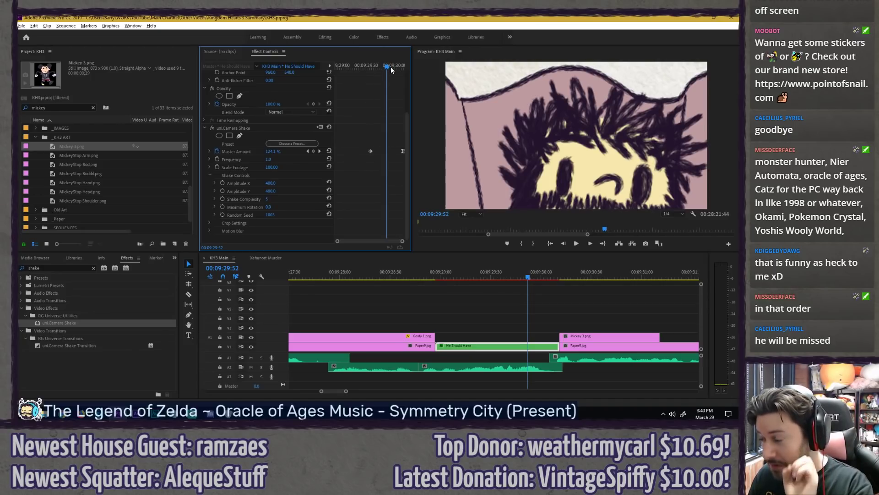
{"action": "type", "text": "0"}
{"action": "key", "text": "Return"}
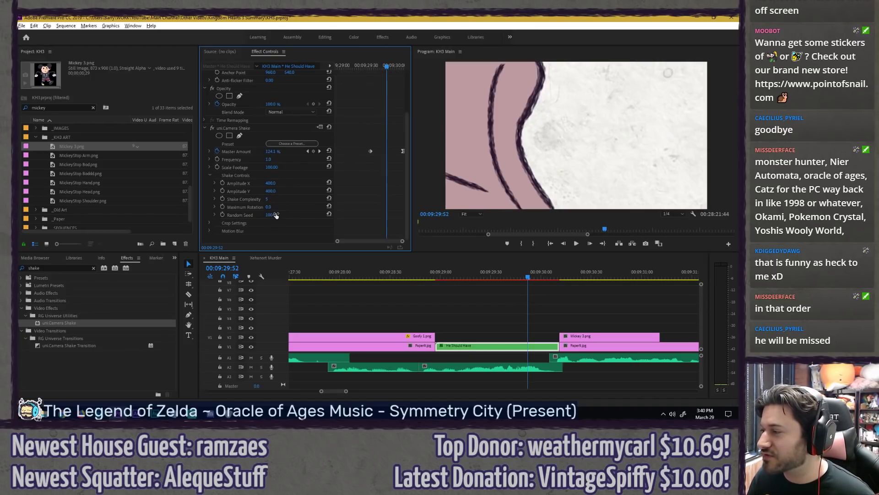
{"action": "left_click_drag", "start_coordinate": [373, 65], "coordinate": [405, 65]}
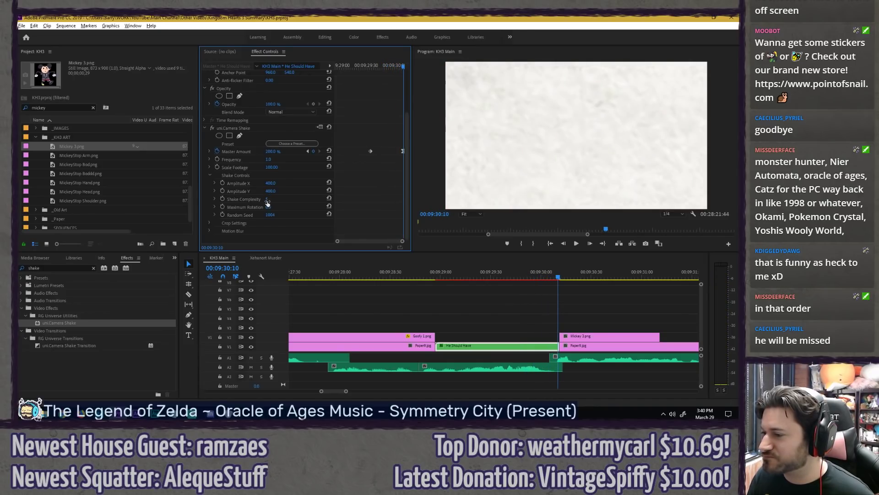
Step: Reroll the shake to seed 1021 and preview the zoom cutting into Mickey
{"action": "mouse_move", "coordinate": [269, 216]}
{"action": "left_mouse_down"}
{"action": "mouse_move", "coordinate": [277, 215]}
{"action": "mouse_move", "coordinate": [252, 218]}
{"action": "mouse_move", "coordinate": [273, 218]}
{"action": "left_mouse_up"}
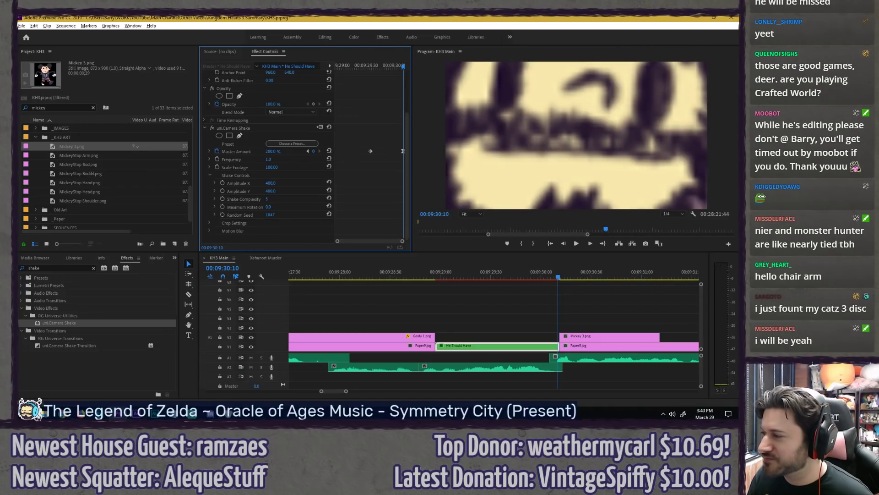
{"action": "left_click", "coordinate": [370, 65]}
{"action": "left_click_drag", "start_coordinate": [377, 59], "coordinate": [405, 55]}
{"action": "key", "text": "space"}
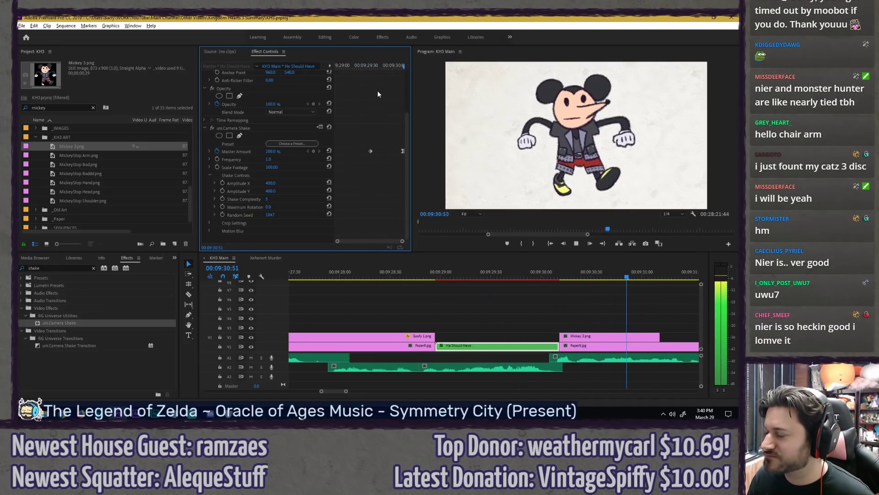
{"action": "left_click", "coordinate": [366, 65]}
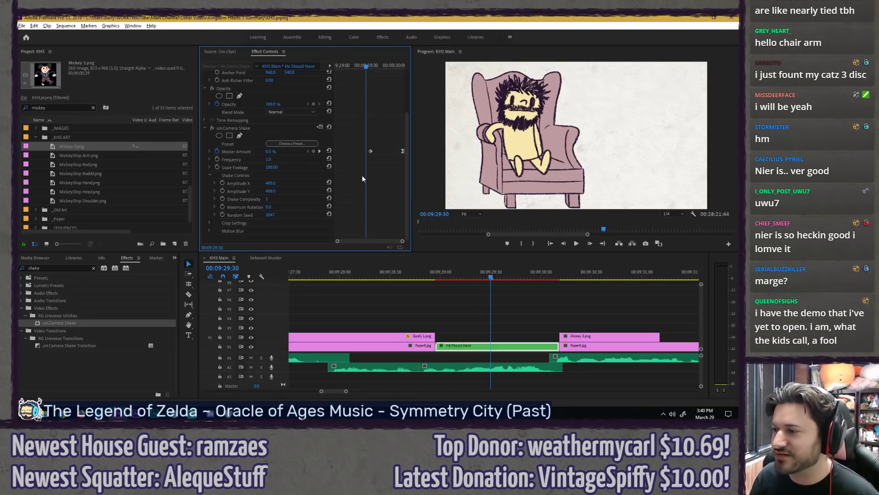
{"action": "key", "text": "space"}
{"action": "left_click_drag", "start_coordinate": [370, 61], "coordinate": [365, 64]}
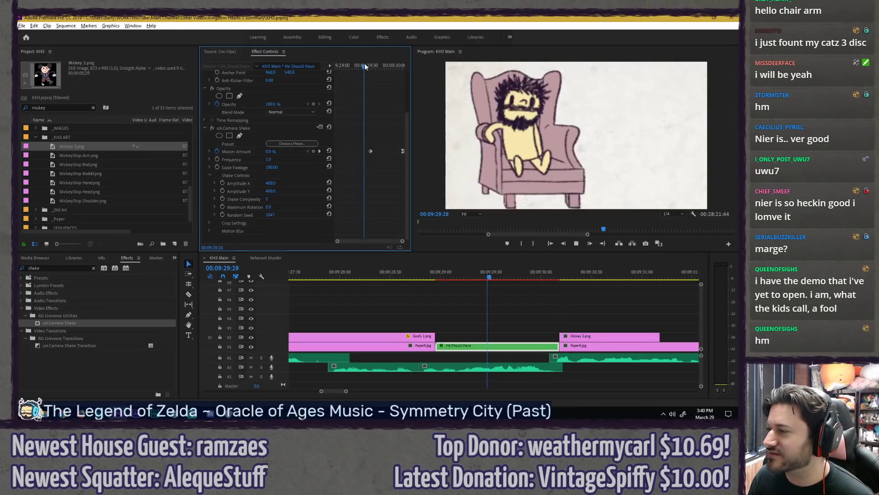
Step: Scrub through the face zoom from the unzoomed chair to the fully zoomed end
{"action": "scroll", "coordinate": [369, 92], "scroll_direction": "up", "scroll_amount": 3}
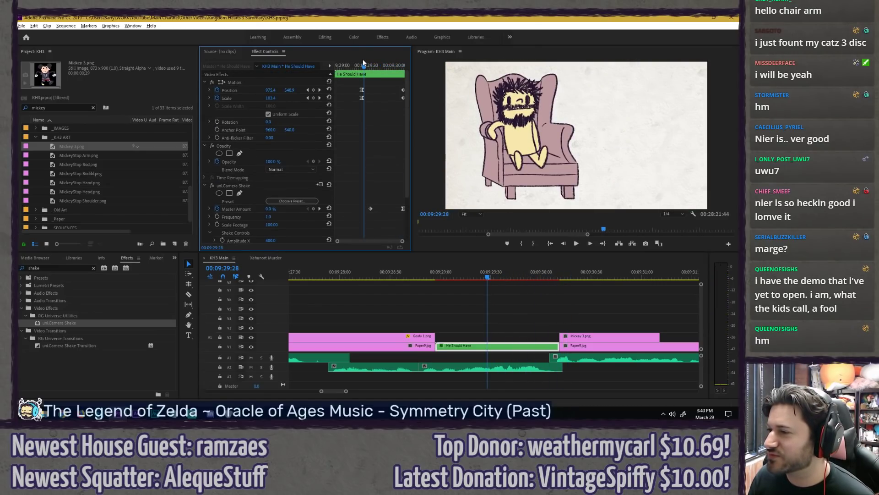
{"action": "left_click_drag", "start_coordinate": [363, 62], "coordinate": [404, 66]}
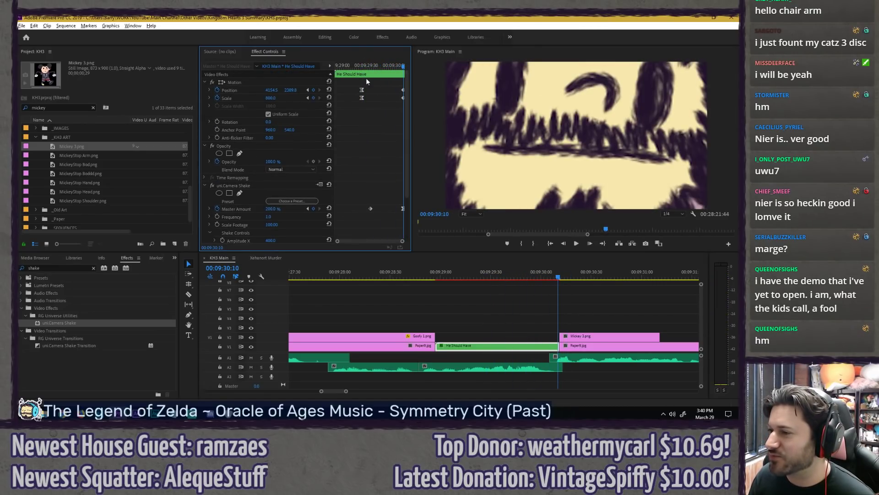
{"action": "left_click", "coordinate": [358, 65]}
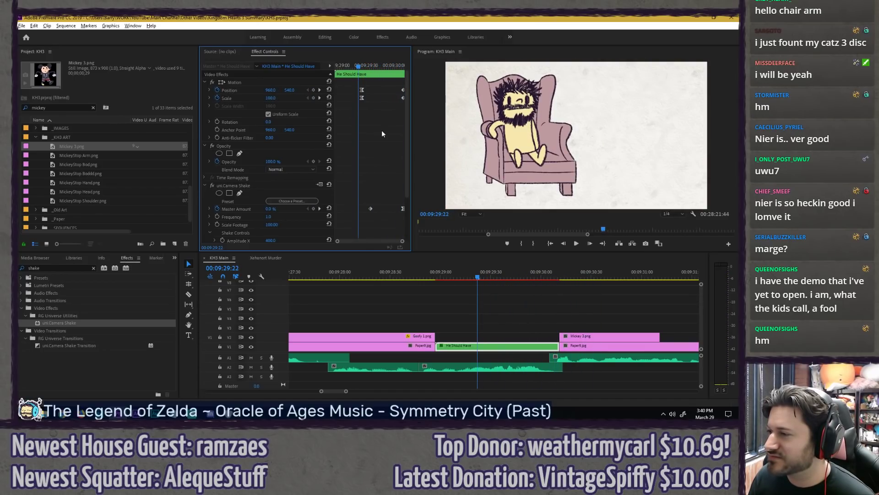
{"action": "left_click", "coordinate": [402, 66]}
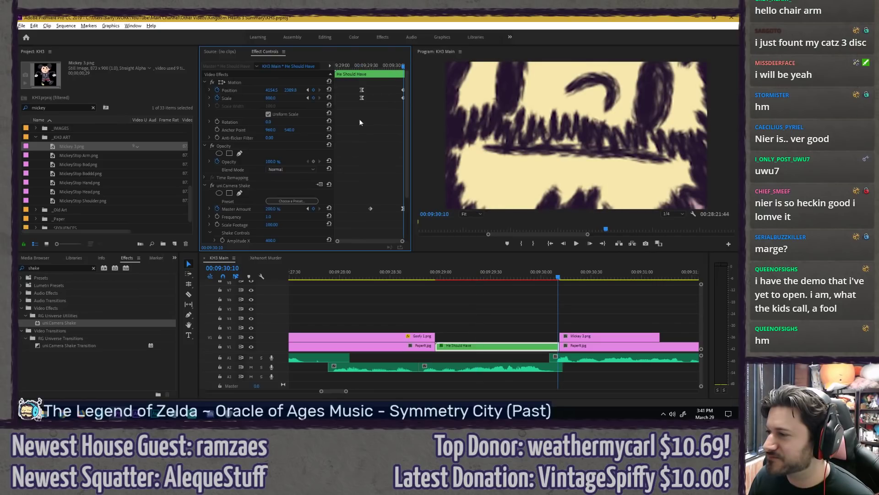
{"action": "mouse_move", "coordinate": [362, 65]}
{"action": "left_mouse_down"}
{"action": "mouse_move", "coordinate": [375, 65]}
{"action": "mouse_move", "coordinate": [353, 65]}
{"action": "mouse_move", "coordinate": [394, 65]}
{"action": "mouse_move", "coordinate": [366, 65]}
{"action": "left_mouse_up"}
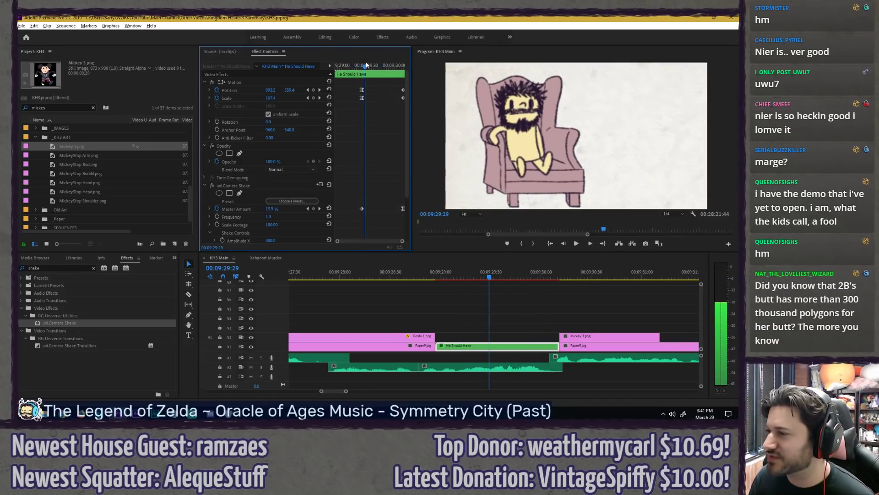
Step: Change the shake's Random Seed to 1129, then tweak it again while scrubbing
{"action": "scroll", "coordinate": [366, 178], "scroll_direction": "down", "scroll_amount": 3}
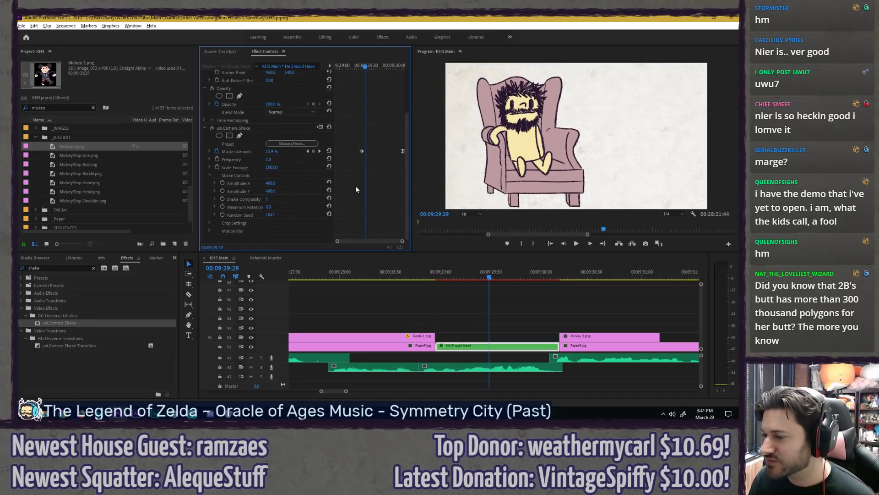
{"action": "left_click_drag", "start_coordinate": [273, 215], "coordinate": [311, 215]}
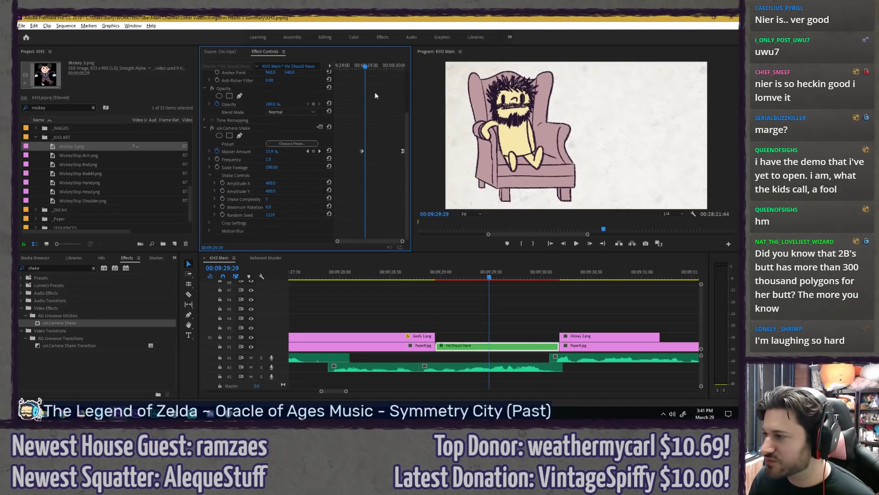
{"action": "left_click_drag", "start_coordinate": [365, 65], "coordinate": [377, 66]}
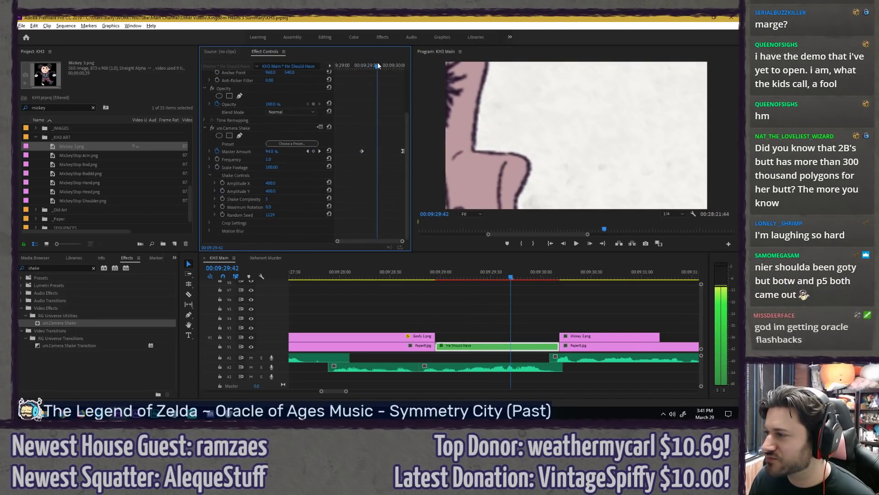
{"action": "left_click_drag", "start_coordinate": [276, 214], "coordinate": [285, 214]}
{"action": "mouse_move", "coordinate": [359, 60]}
{"action": "left_mouse_down"}
{"action": "mouse_move", "coordinate": [405, 45]}
{"action": "mouse_move", "coordinate": [362, 54]}
{"action": "left_mouse_up"}
Step: Delete the clip's Position keyframes and check it without movement
{"action": "scroll", "coordinate": [378, 125], "scroll_direction": "up", "scroll_amount": 3}
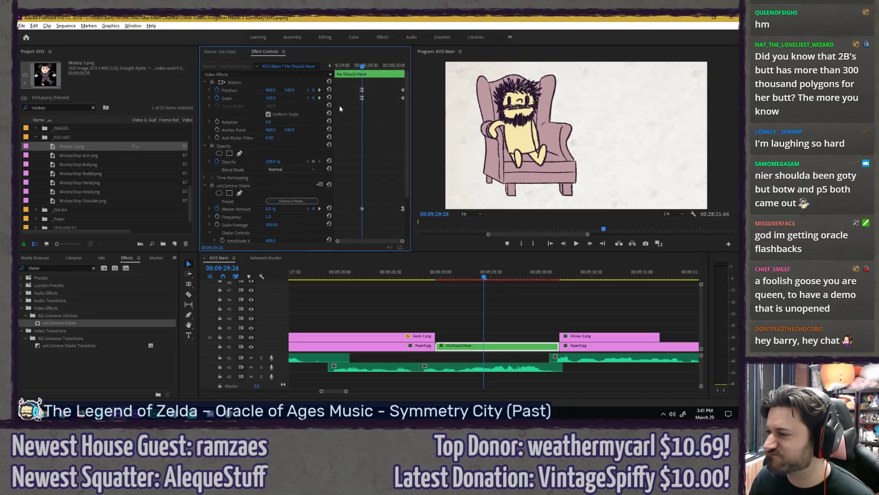
{"action": "left_click", "coordinate": [217, 89]}
{"action": "key", "text": "Return"}
{"action": "left_click_drag", "start_coordinate": [362, 66], "coordinate": [406, 62]}
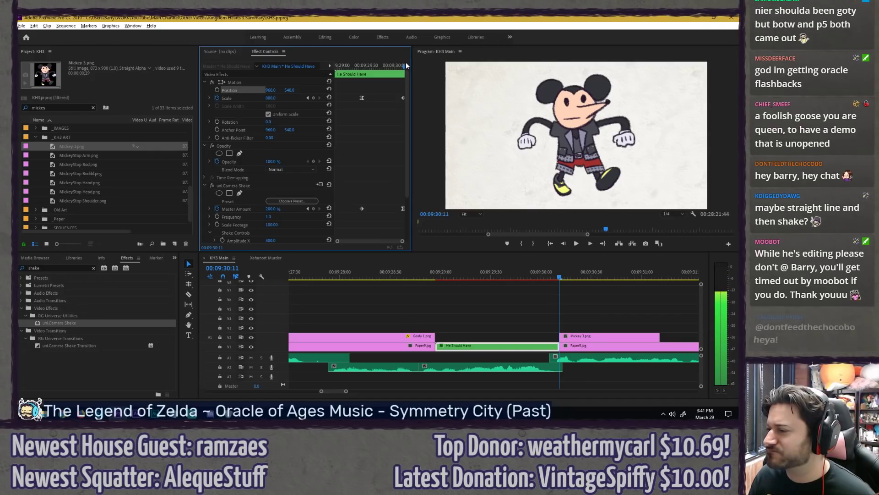
{"action": "scroll", "coordinate": [383, 105], "scroll_direction": "down", "scroll_amount": 3}
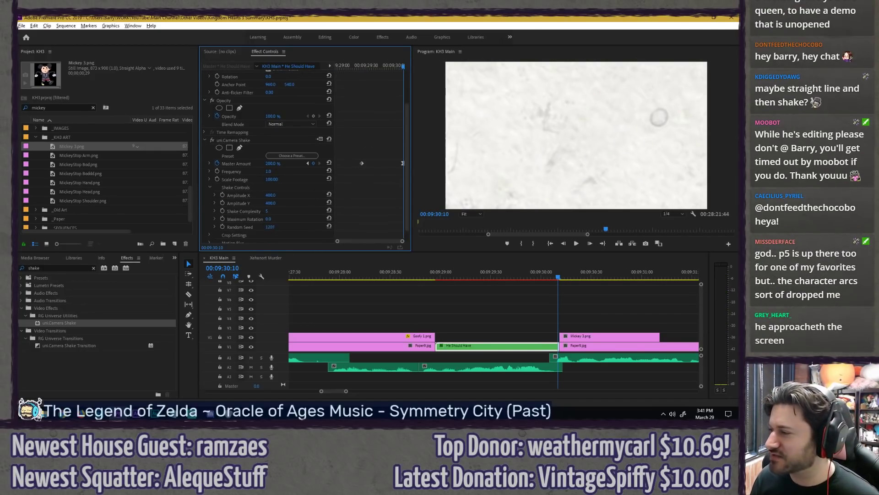
Step: Reroll the shake seed and lower the artwork so the zoom frames his face
{"action": "left_click_drag", "start_coordinate": [271, 227], "coordinate": [352, 227]}
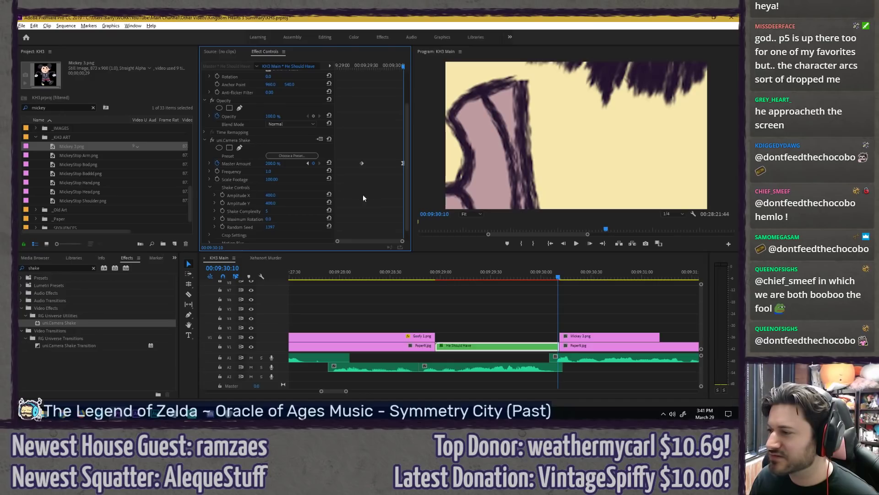
{"action": "scroll", "coordinate": [363, 198], "scroll_direction": "up", "scroll_amount": 3}
{"action": "left_click", "coordinate": [362, 65]}
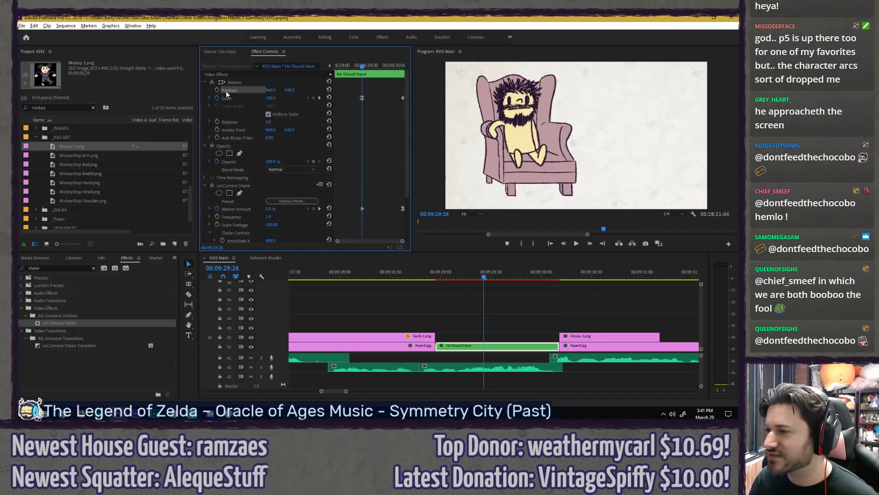
{"action": "left_click_drag", "start_coordinate": [362, 65], "coordinate": [403, 65]}
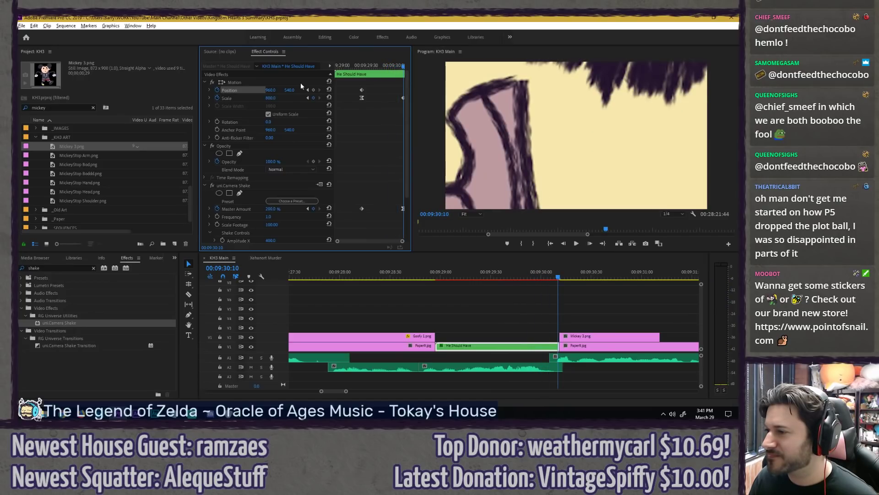
{"action": "left_click_drag", "start_coordinate": [289, 90], "coordinate": [352, 90]}
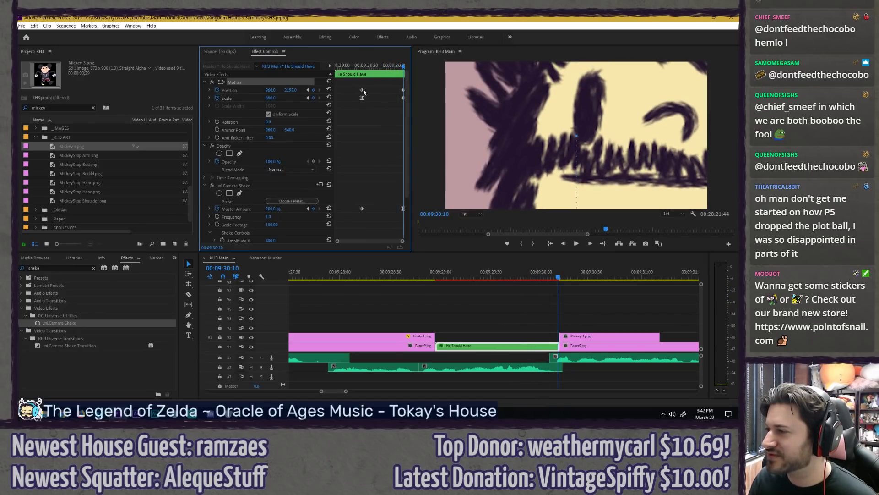
Step: Set the Position keyframe to Ease Out and scrub through the eased zoom
{"action": "right_click", "coordinate": [362, 91]}
{"action": "left_click", "coordinate": [450, 204]}
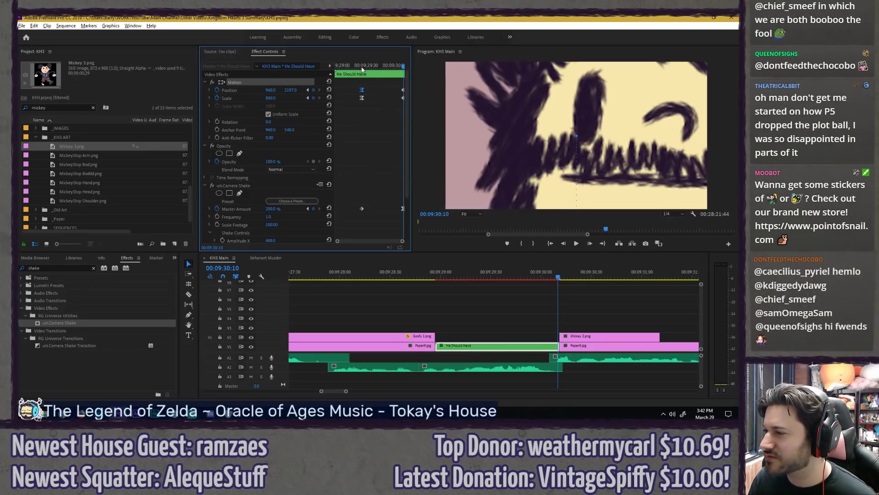
{"action": "left_click_drag", "start_coordinate": [356, 65], "coordinate": [397, 91]}
{"action": "left_click", "coordinate": [392, 68]}
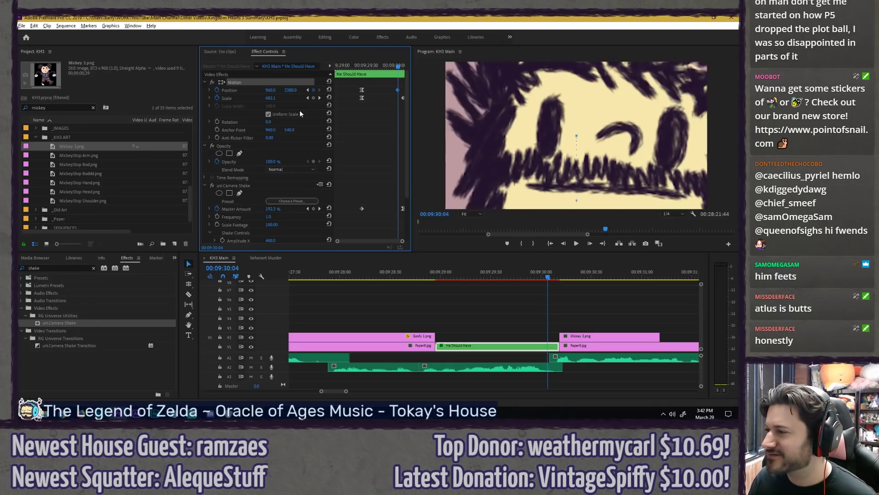
{"action": "left_click_drag", "start_coordinate": [399, 67], "coordinate": [406, 69]}
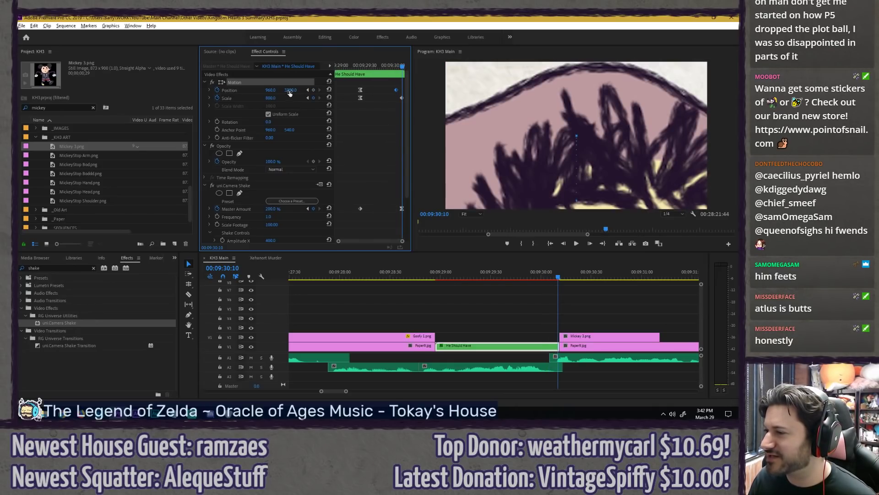
Step: Centre the face at the clip's last frame (517, 1983) and play the cut into Mickey
{"action": "left_click_drag", "start_coordinate": [290, 90], "coordinate": [198, 90]}
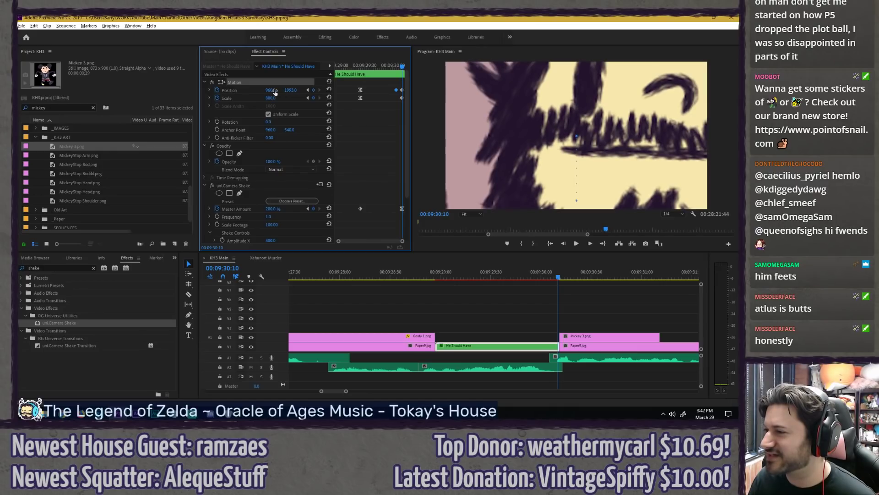
{"action": "left_click_drag", "start_coordinate": [275, 92], "coordinate": [231, 91]}
{"action": "left_click", "coordinate": [404, 65]}
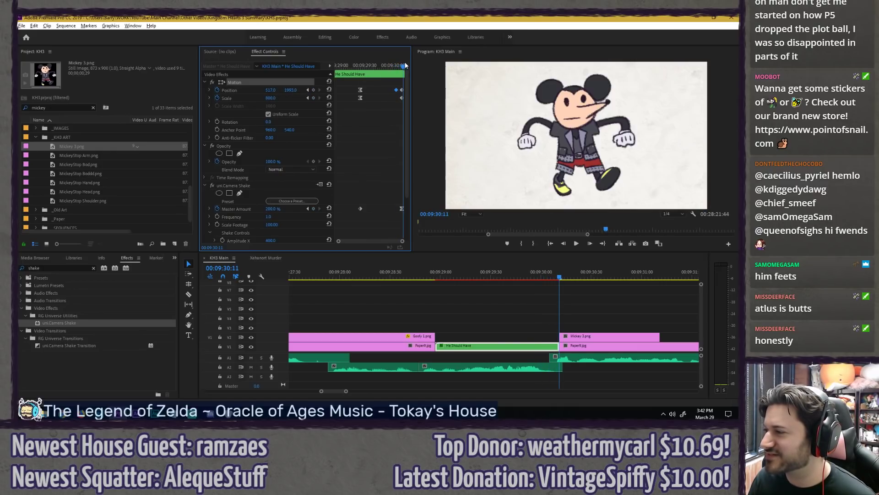
{"action": "key", "text": "space"}
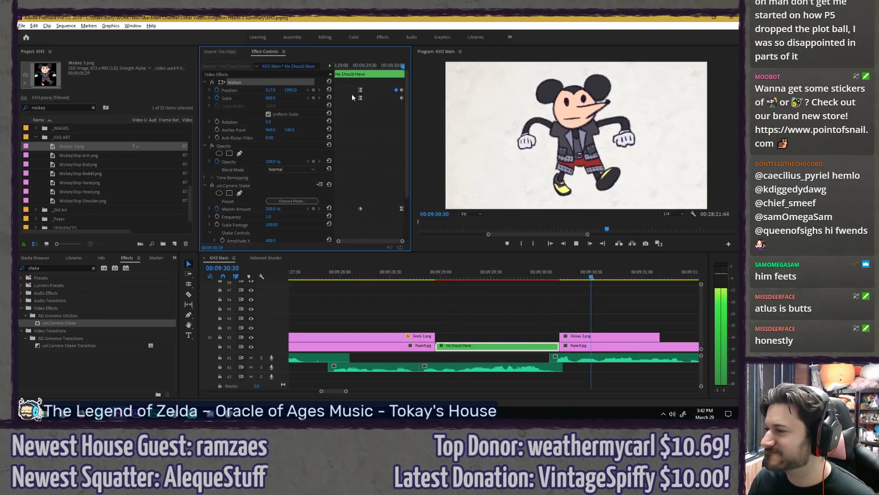
{"action": "left_click", "coordinate": [353, 67]}
{"action": "key", "text": "space"}
{"action": "key", "text": "space"}
{"action": "left_click", "coordinate": [360, 67]}
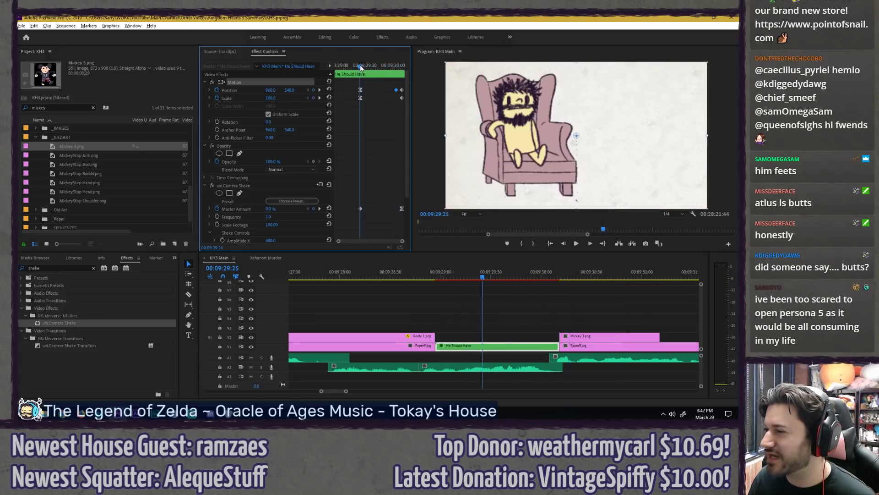
{"action": "left_click_drag", "start_coordinate": [360, 65], "coordinate": [366, 65]}
Step: Maximize the preview briefly, then replay the zoom with shake from its start
{"action": "key", "text": "grave"}
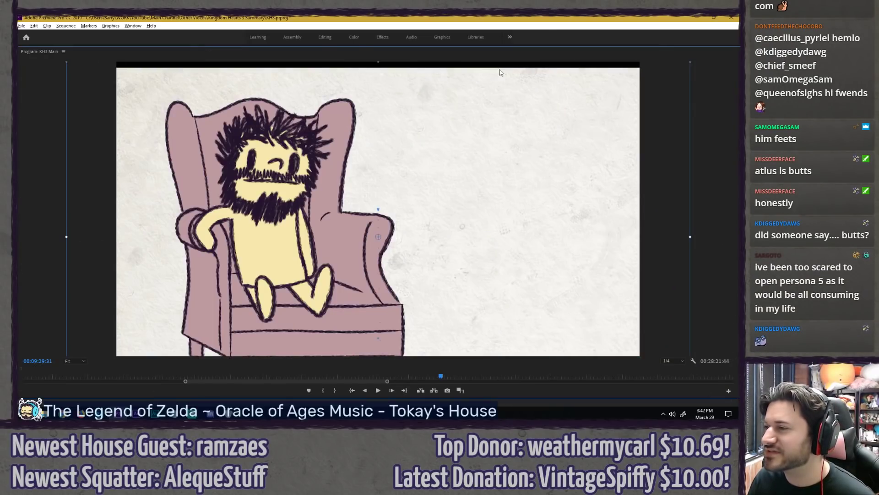
{"action": "key", "text": "grave"}
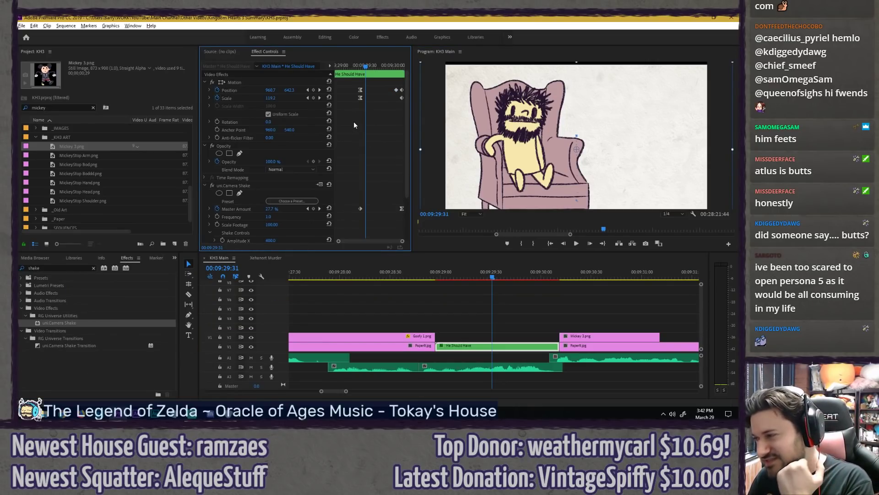
{"action": "left_click", "coordinate": [362, 67]}
{"action": "scroll", "coordinate": [371, 158], "scroll_direction": "down", "scroll_amount": 3}
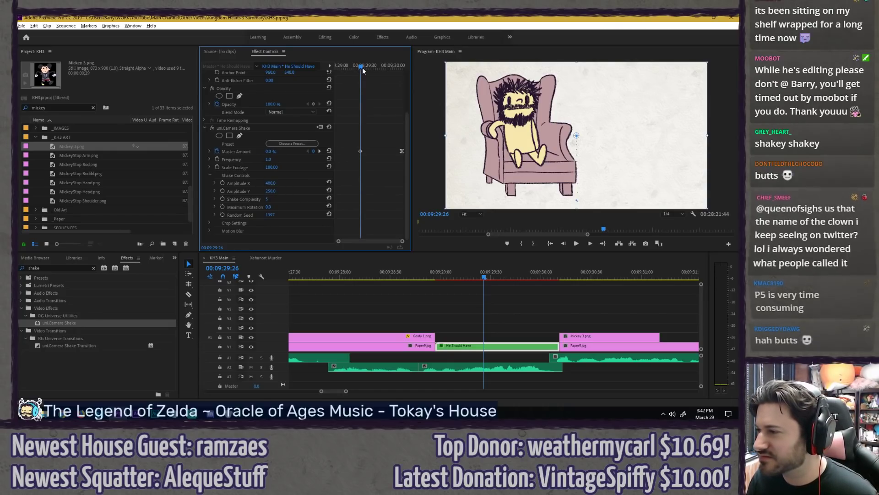
{"action": "left_click_drag", "start_coordinate": [361, 66], "coordinate": [367, 67]}
{"action": "key", "text": "space"}
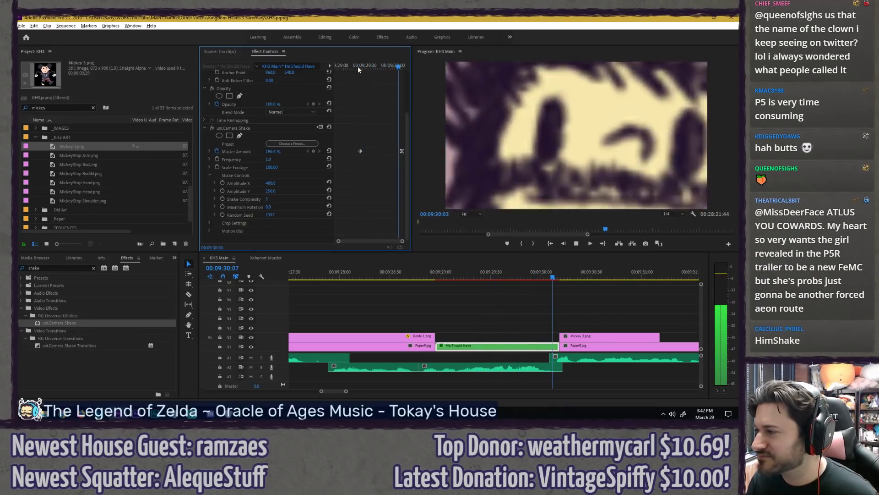
{"action": "left_click", "coordinate": [360, 66]}
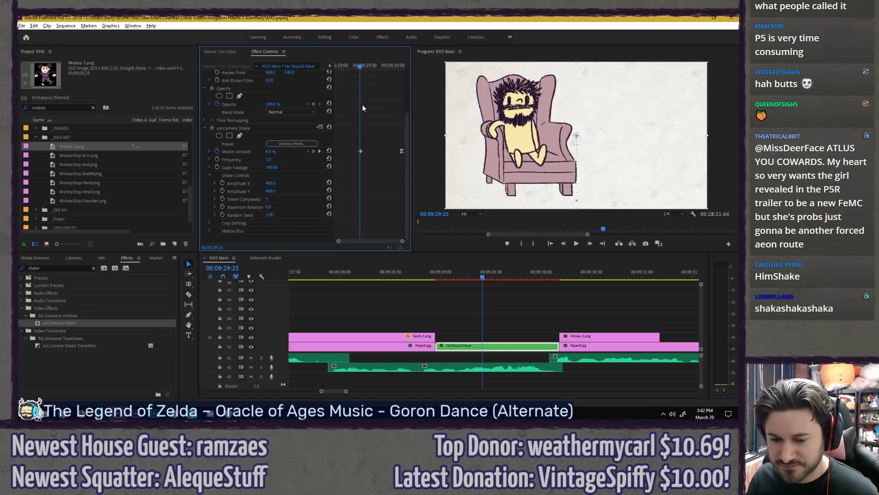
Step: Step through the early zoom frames and raise the image to keep the face framed
{"action": "scroll", "coordinate": [369, 115], "scroll_direction": "up", "scroll_amount": 1}
{"action": "scroll", "coordinate": [372, 121], "scroll_direction": "up", "scroll_amount": 2}
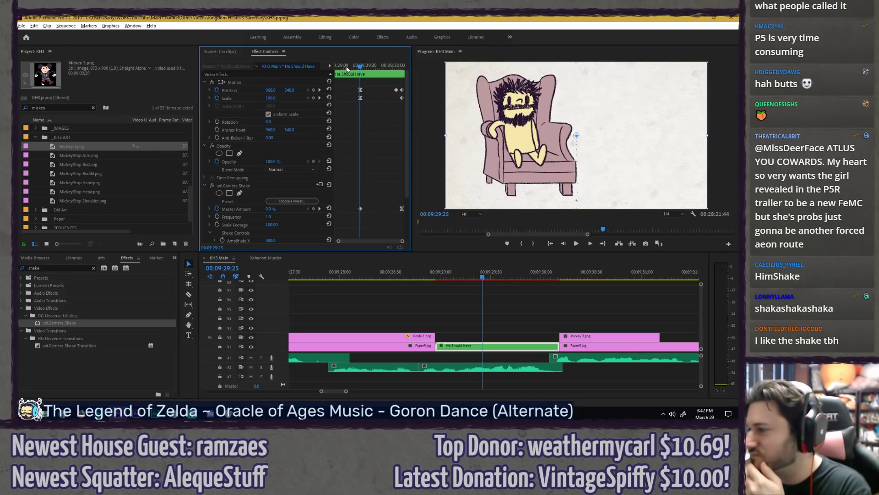
{"action": "key", "text": "Right"}
{"action": "key", "text": "Right"}
{"action": "key", "text": "Right"}
{"action": "key", "text": "Right"}
{"action": "key", "text": "Right"}
{"action": "key", "text": "Right"}
{"action": "key", "text": "Right"}
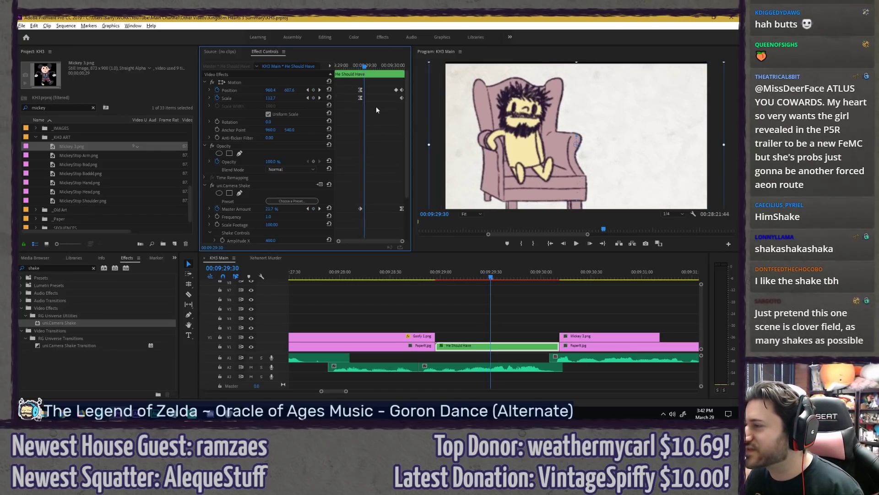
{"action": "key", "text": "Left"}
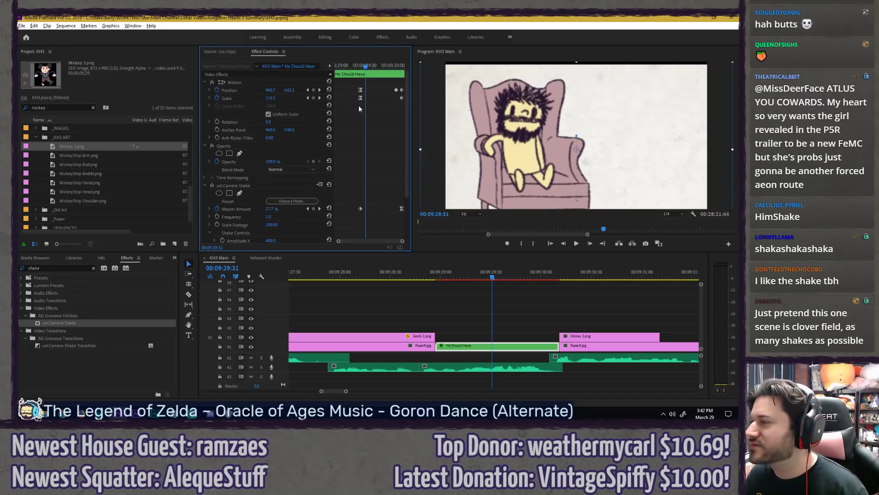
{"action": "left_click_drag", "start_coordinate": [289, 89], "coordinate": [266, 89]}
Step: Set the Position keyframes' temporal interpolation to Linear and replay the zoom
{"action": "right_click", "coordinate": [366, 90]}
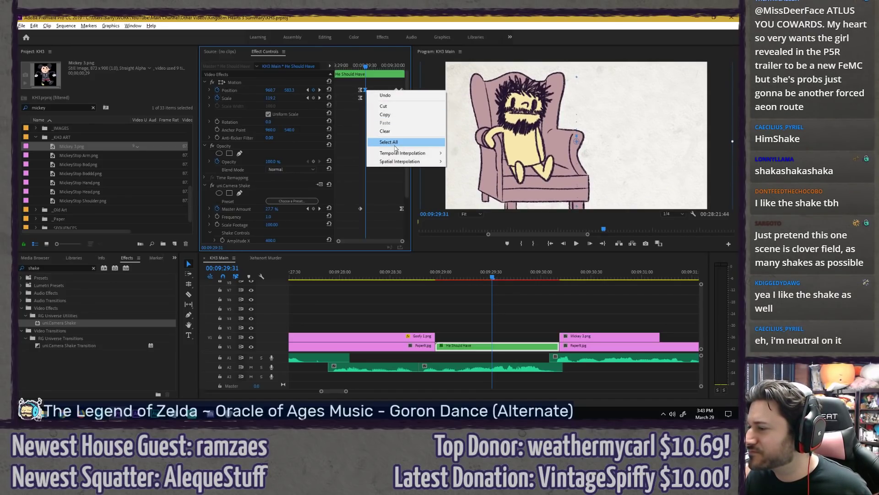
{"action": "mouse_move", "coordinate": [402, 155]}
{"action": "left_click", "coordinate": [460, 153]}
{"action": "left_click", "coordinate": [358, 66]}
{"action": "key", "text": "space"}
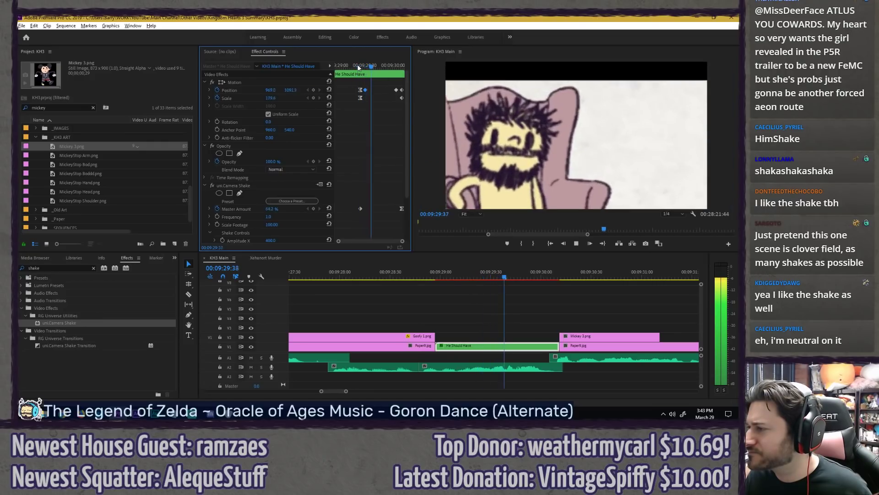
{"action": "left_click", "coordinate": [359, 65]}
{"action": "left_click", "coordinate": [366, 64]}
Step: Make the 29:31 keyframe spatially Linear and raise the image at 29:40 to centre the face
{"action": "left_click_drag", "start_coordinate": [353, 79], "coordinate": [376, 93]}
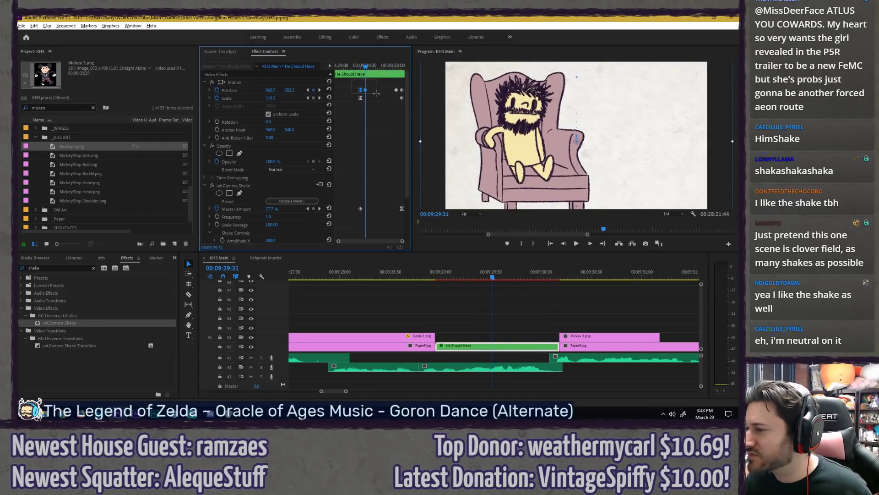
{"action": "right_click", "coordinate": [365, 91]}
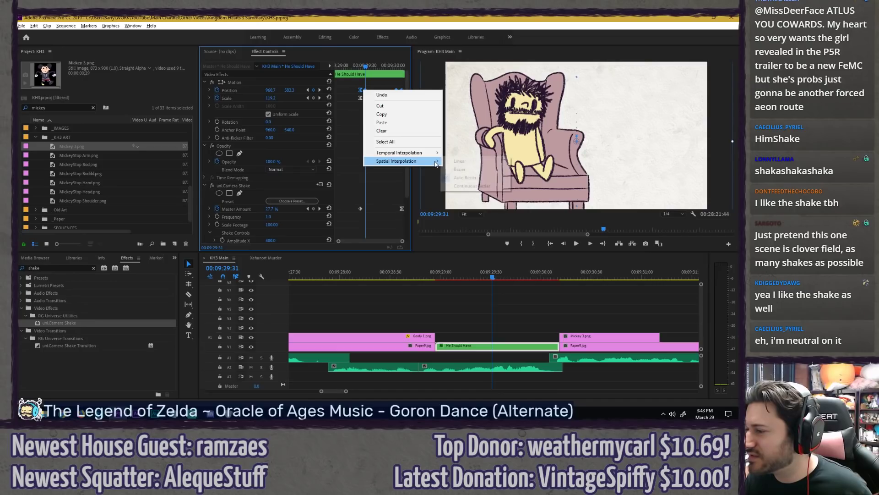
{"action": "left_click", "coordinate": [453, 161]}
{"action": "left_click_drag", "start_coordinate": [364, 59], "coordinate": [378, 57]}
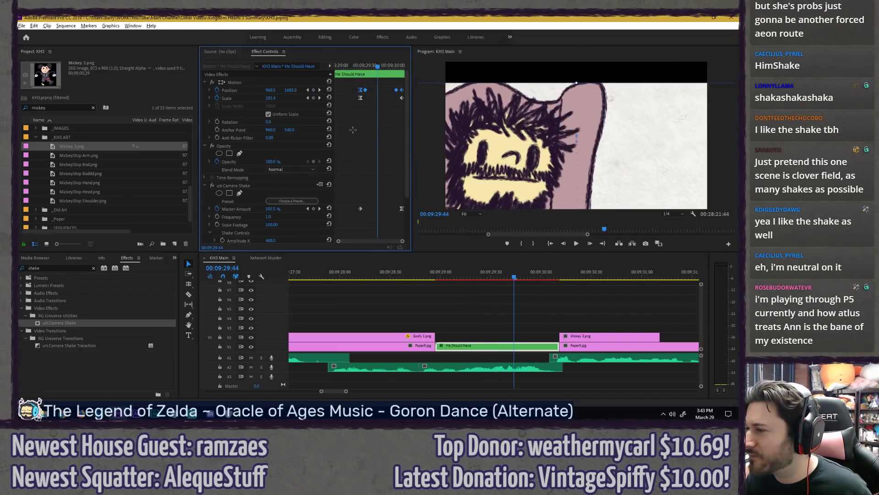
{"action": "left_click_drag", "start_coordinate": [291, 90], "coordinate": [266, 90]}
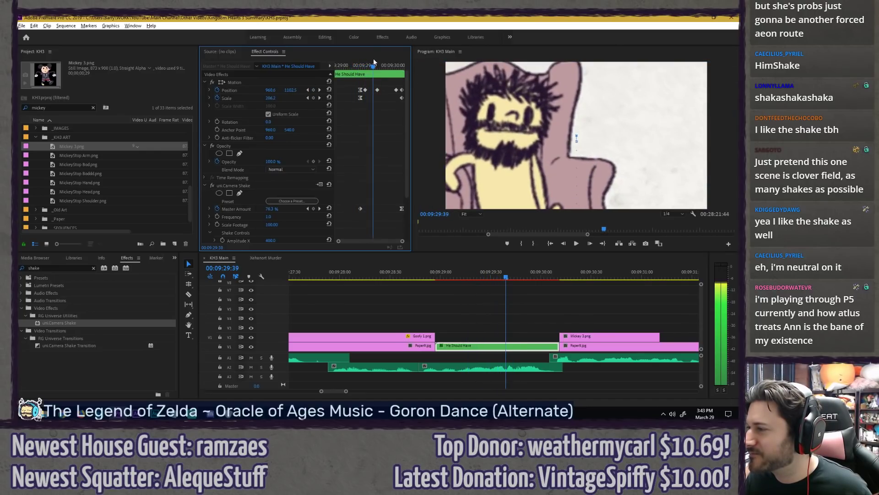
Step: Play through to the Mickey cut, then shift the face rightward at 29:40 and replay
{"action": "left_click_drag", "start_coordinate": [374, 60], "coordinate": [394, 58]}
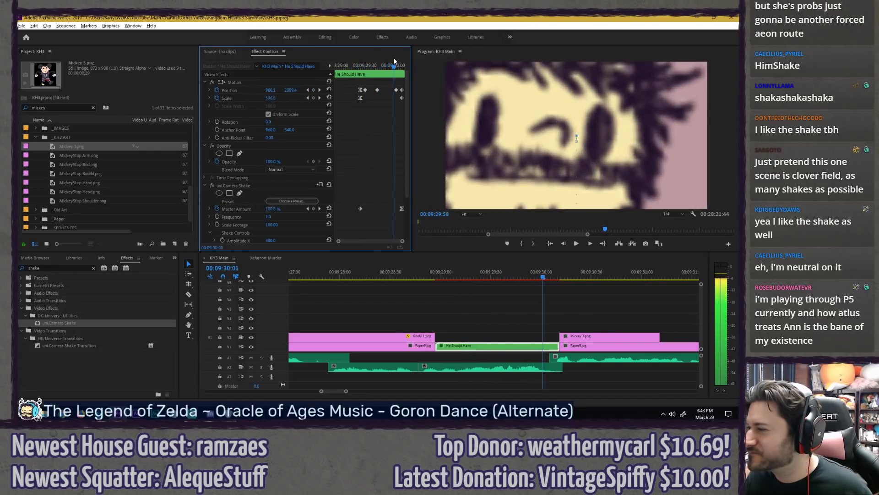
{"action": "key", "text": "space"}
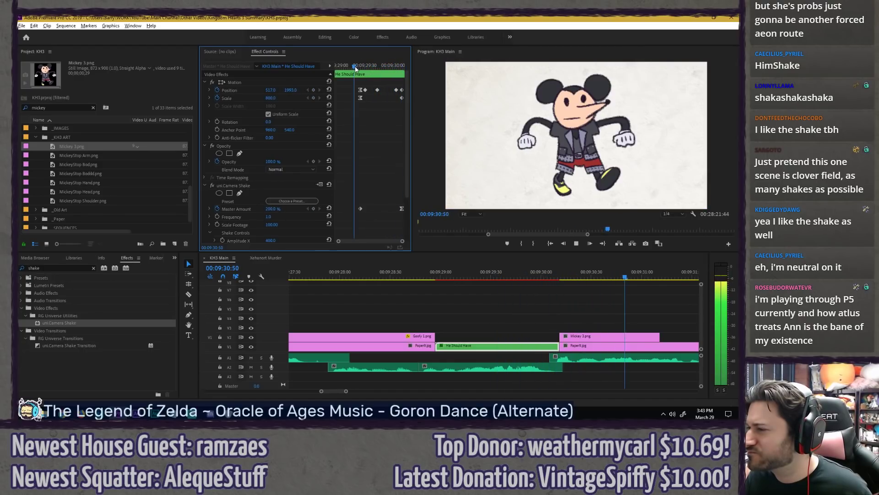
{"action": "key", "text": "space"}
{"action": "left_click_drag", "start_coordinate": [354, 65], "coordinate": [377, 64]}
{"action": "left_click_drag", "start_coordinate": [275, 90], "coordinate": [408, 90]}
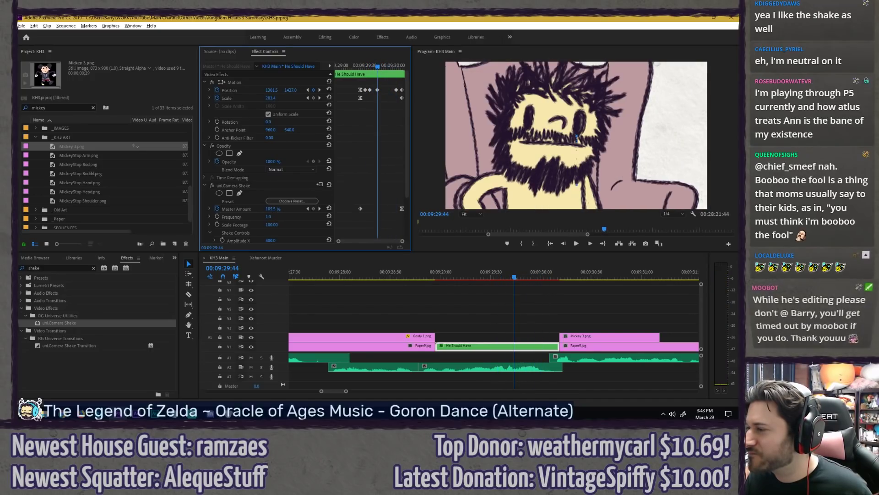
{"action": "left_click_drag", "start_coordinate": [362, 62], "coordinate": [335, 65]}
{"action": "key", "text": "space"}
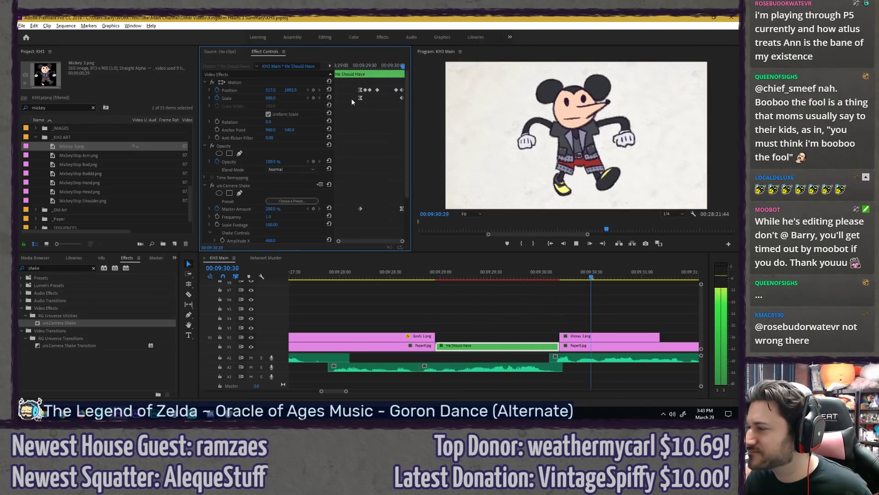
Step: Save the project and play the zoom in the maximized Program monitor
{"action": "left_click", "coordinate": [317, 274]}
{"action": "left_click", "coordinate": [670, 214]}
{"action": "left_click", "coordinate": [667, 224]}
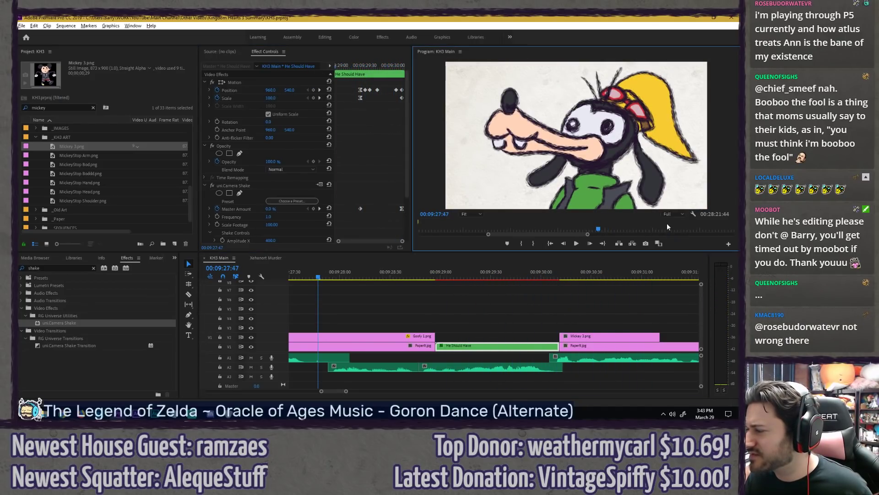
{"action": "left_click", "coordinate": [422, 286]}
{"action": "key", "text": "ctrl+s"}
{"action": "key", "text": "grave"}
{"action": "key", "text": "space"}
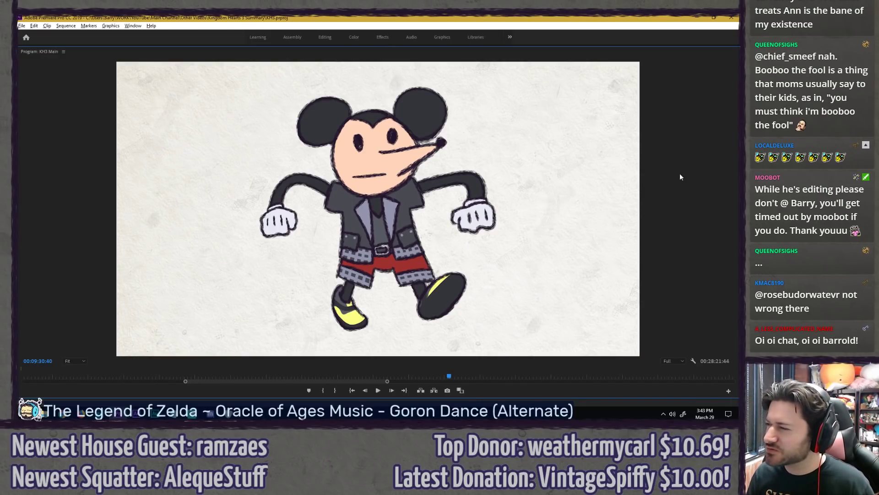
{"action": "key", "text": "grave"}
Step: Step frame by frame through the zoom, then replay from about 09:25 full-size
{"action": "left_click", "coordinate": [485, 276]}
{"action": "key", "text": "Right"}
{"action": "key", "text": "Right"}
{"action": "key", "text": "Right"}
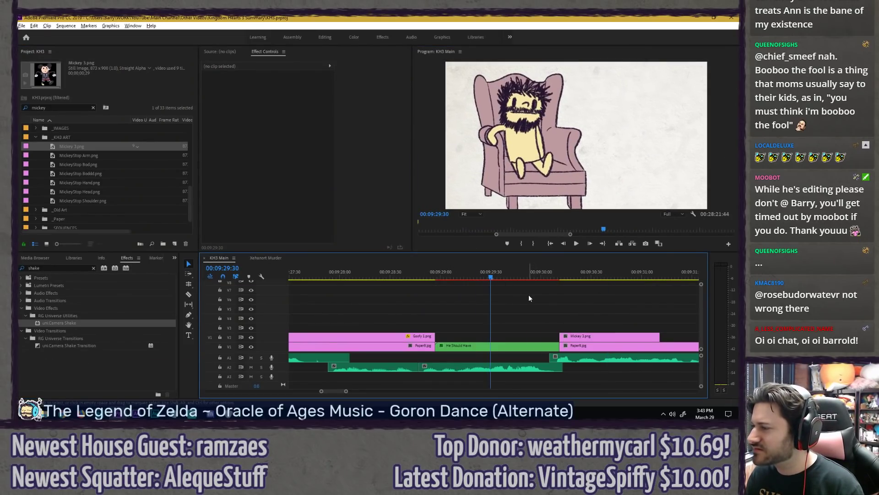
{"action": "key", "text": "Right"}
{"action": "key", "text": "Right"}
{"action": "key", "text": "Right"}
{"action": "key", "text": "Right"}
{"action": "key", "text": "Right"}
{"action": "key", "text": "Right"}
{"action": "key", "text": "Right"}
{"action": "key", "text": "Right"}
{"action": "key", "text": "Right"}
{"action": "key", "text": "Right"}
{"action": "key", "text": "Right"}
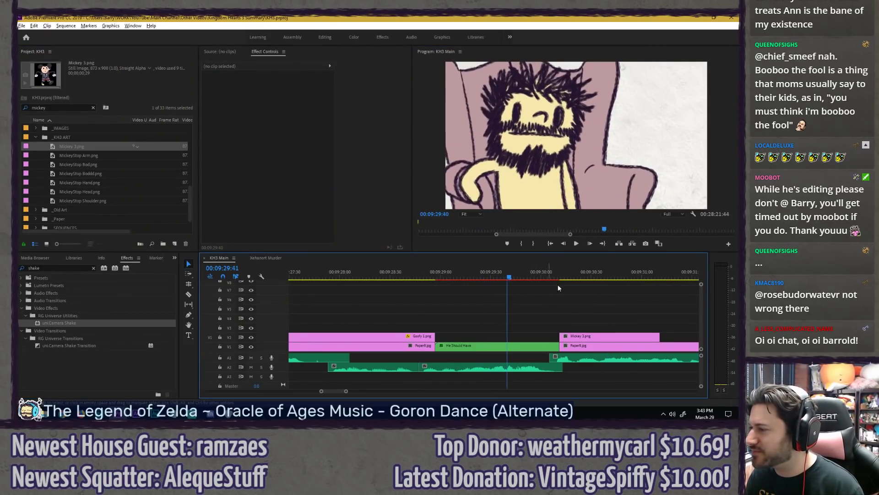
{"action": "key", "text": "Right"}
{"action": "key", "text": "Right"}
{"action": "key", "text": "Right"}
{"action": "key", "text": "Right"}
{"action": "key", "text": "Right"}
{"action": "key", "text": "Right"}
{"action": "key", "text": "Right"}
{"action": "key", "text": "Right"}
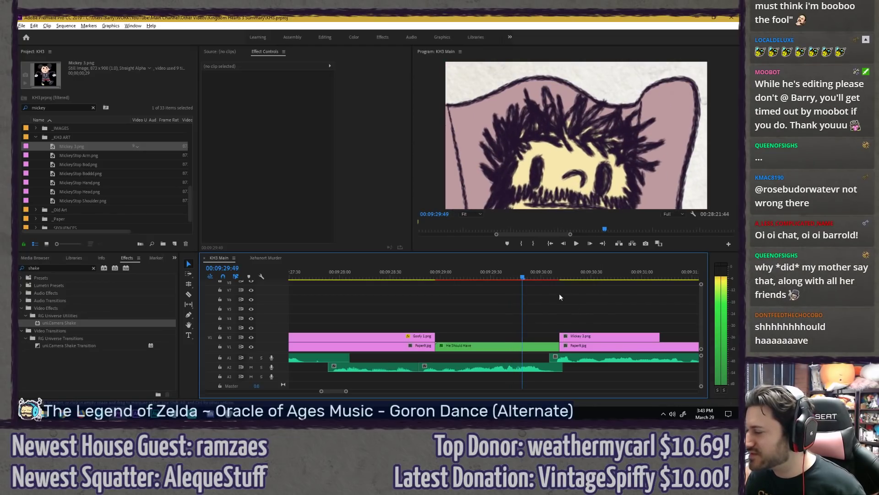
{"action": "scroll", "coordinate": [588, 313], "scroll_direction": "down", "scroll_amount": 3}
{"action": "left_click", "coordinate": [422, 277]}
{"action": "key", "text": "grave"}
{"action": "key", "text": "space"}
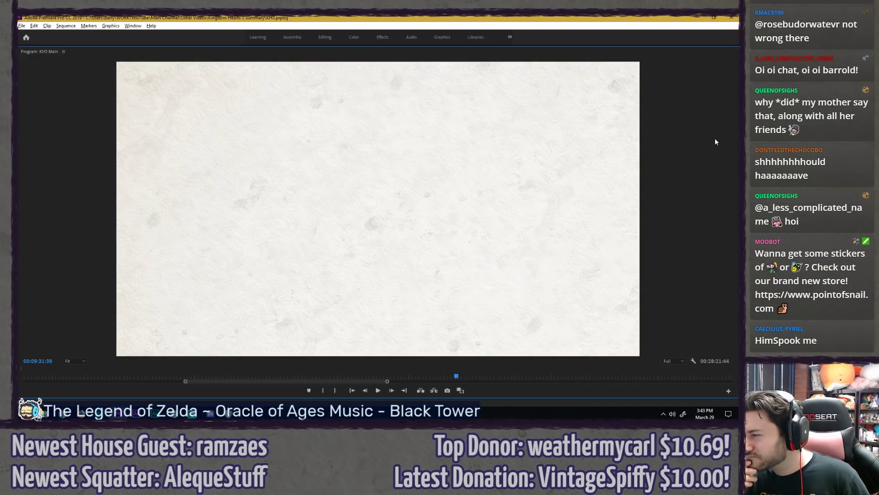
{"action": "key", "text": "grave"}
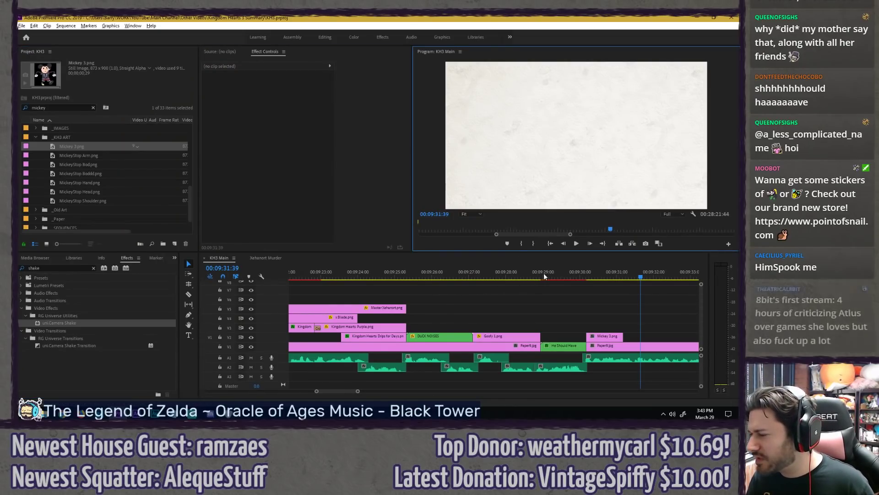
Step: Set playback resolution to 1/2 and play the sequence from the Goofy shot
{"action": "left_click", "coordinate": [549, 275]}
{"action": "left_click", "coordinate": [672, 214]}
{"action": "left_click", "coordinate": [672, 229]}
{"action": "left_click", "coordinate": [520, 274]}
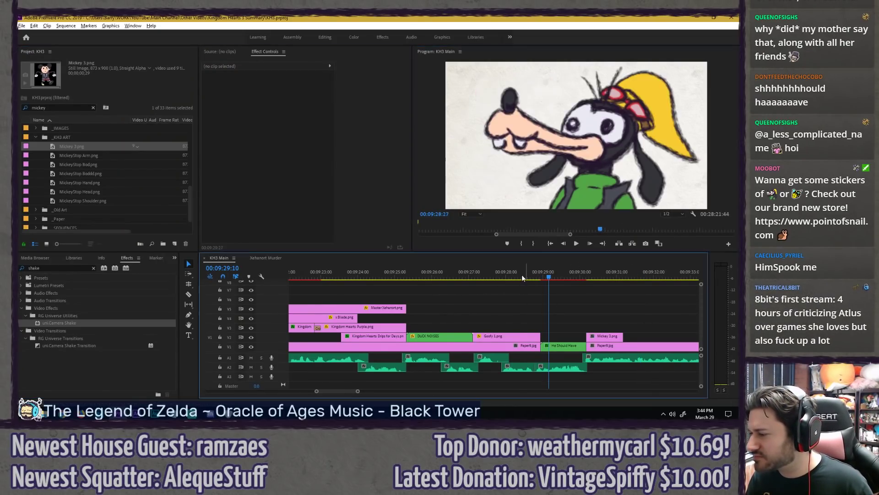
{"action": "key", "text": "space"}
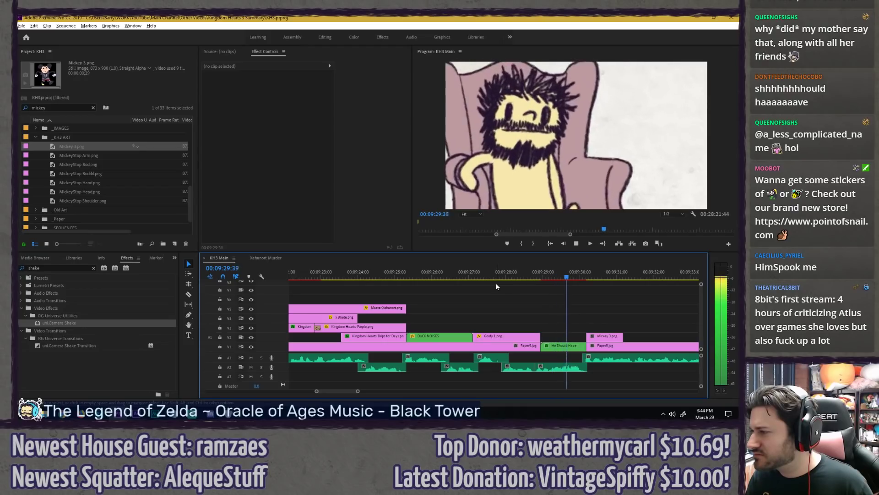
Step: Replay from about 26:44 in the maximized preview, then save the project
{"action": "left_click_drag", "start_coordinate": [481, 274], "coordinate": [458, 274]}
{"action": "key", "text": "space"}
{"action": "key", "text": "grave"}
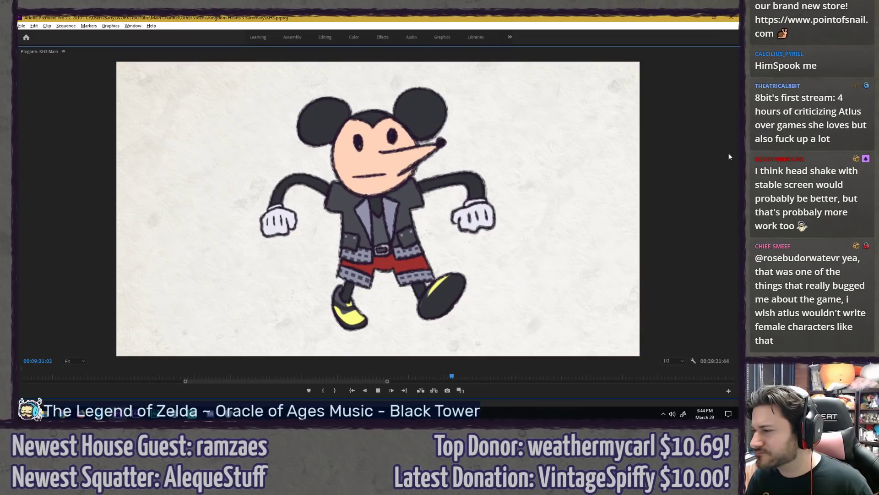
{"action": "key", "text": "space"}
{"action": "key", "text": "grave"}
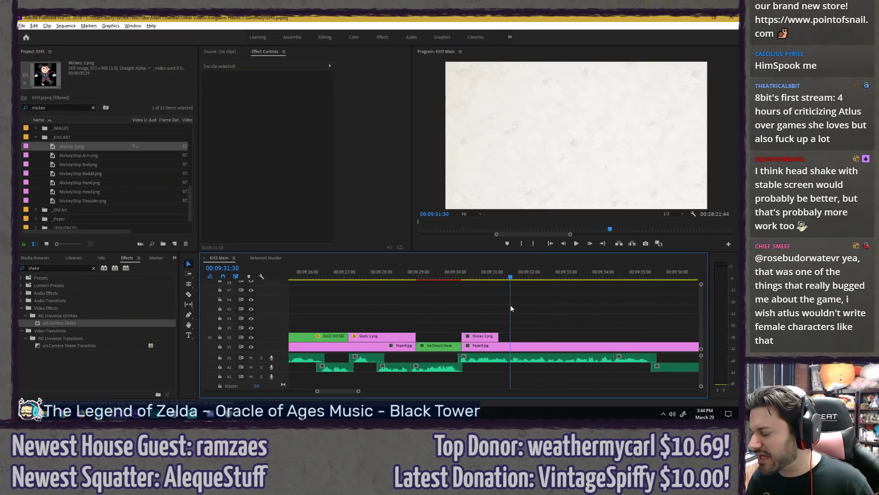
{"action": "scroll", "coordinate": [510, 308], "scroll_direction": "down", "scroll_amount": 3}
{"action": "scroll", "coordinate": [392, 301], "scroll_direction": "up", "scroll_amount": 3}
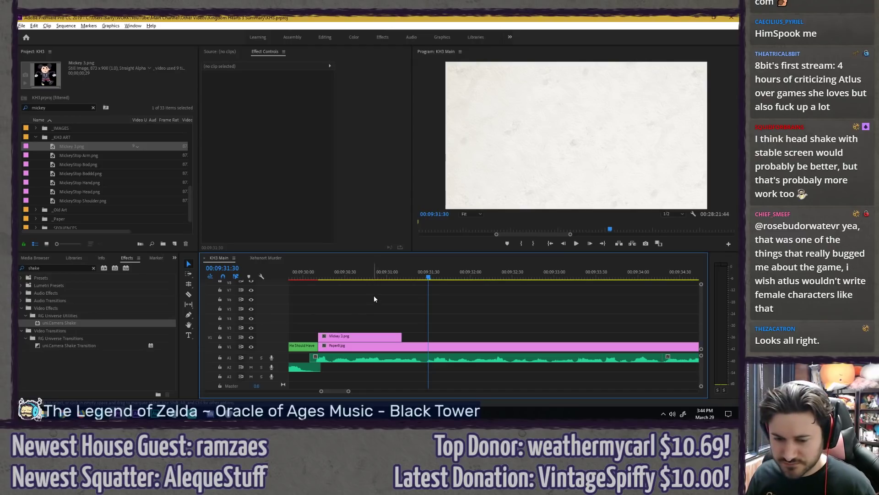
{"action": "key", "text": "ctrl+s"}
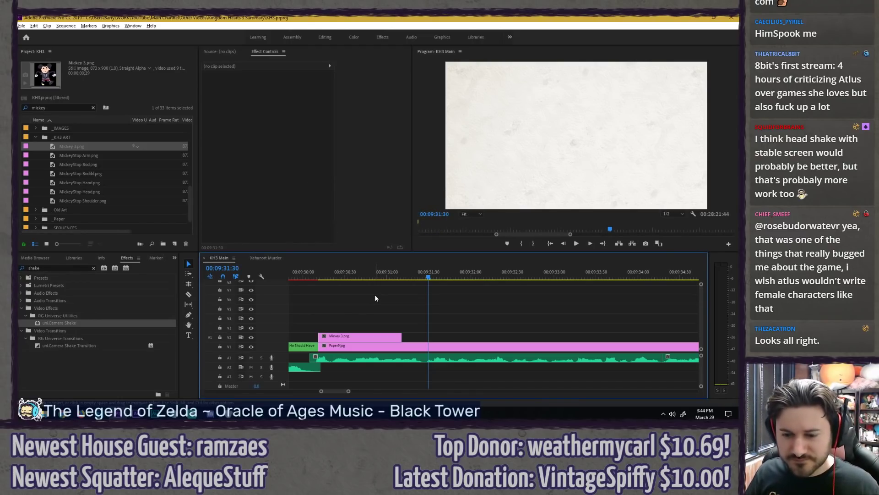
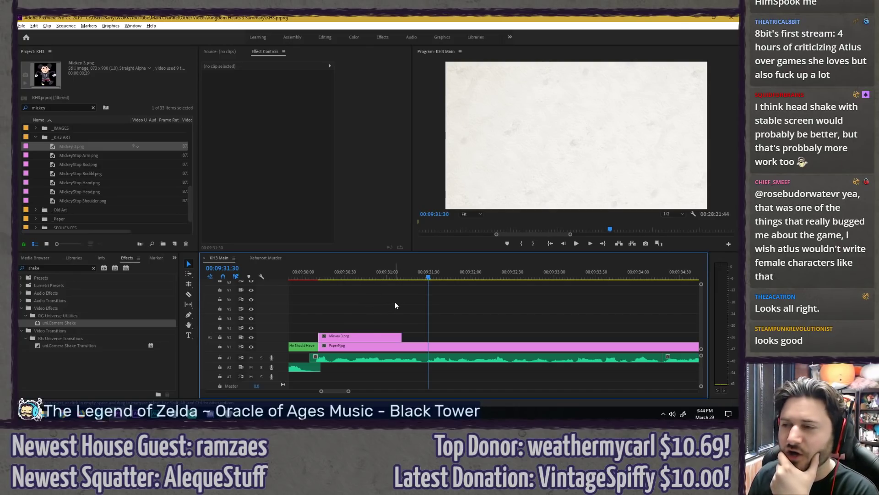
Step: Try a camera shake on Sit Head1 in the He Should Have sequence, then undo it
{"action": "scroll", "coordinate": [394, 301], "scroll_direction": "up", "scroll_amount": 4}
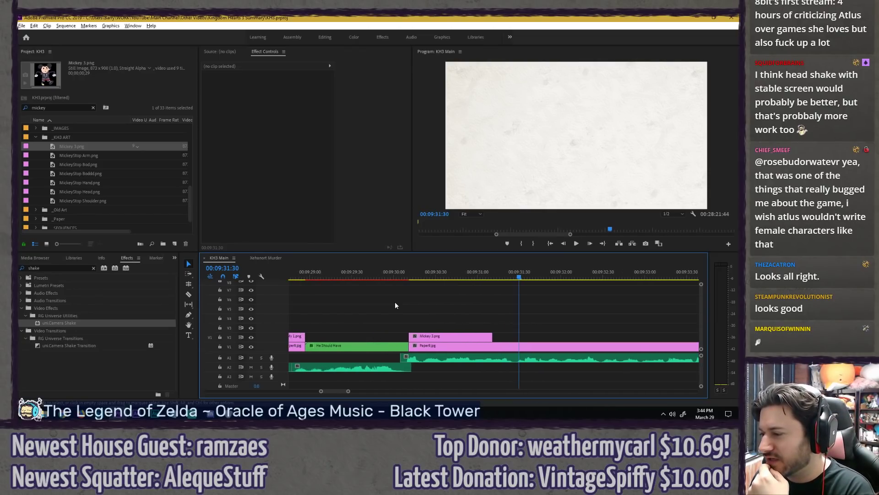
{"action": "scroll", "coordinate": [399, 303], "scroll_direction": "up", "scroll_amount": 1}
{"action": "left_click_drag", "start_coordinate": [381, 272], "coordinate": [434, 269]}
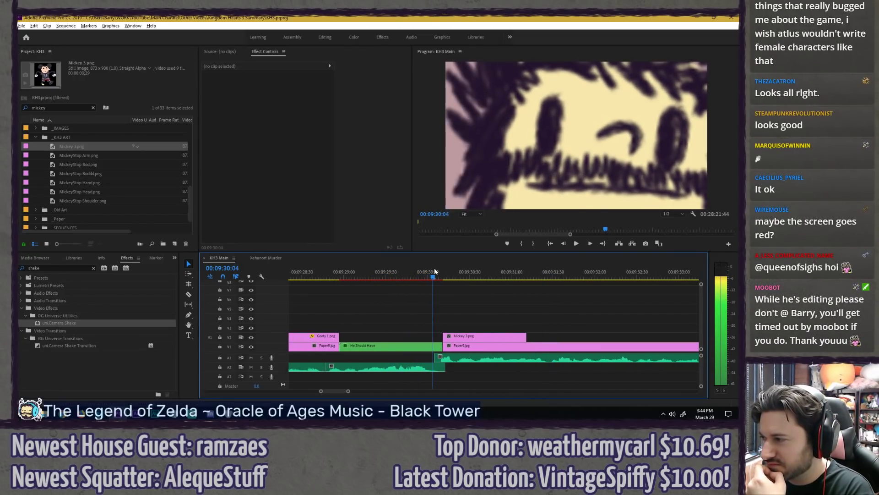
{"action": "double_click", "coordinate": [362, 346]}
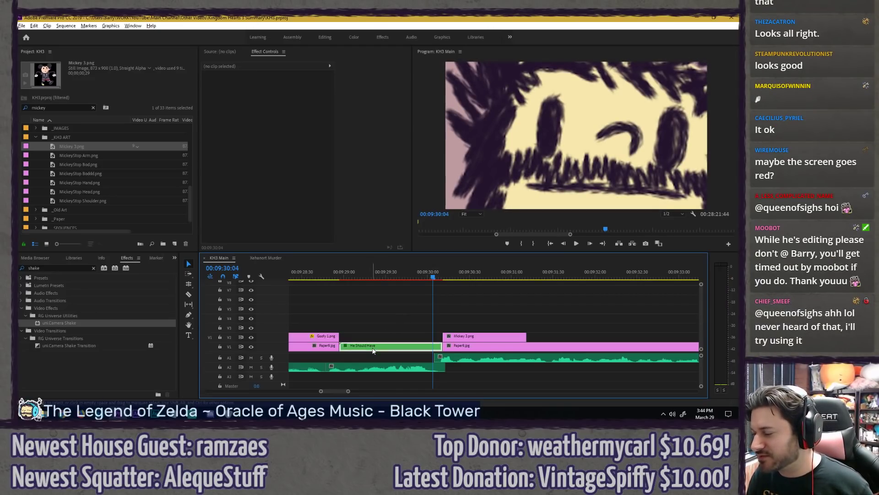
{"action": "left_click_drag", "start_coordinate": [297, 273], "coordinate": [360, 275]}
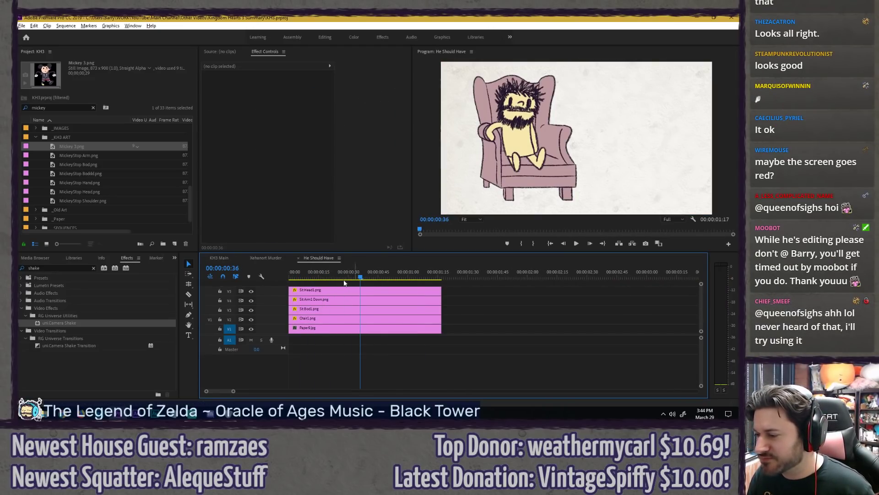
{"action": "left_click_drag", "start_coordinate": [57, 322], "coordinate": [315, 274]}
{"action": "left_click", "coordinate": [488, 299]}
{"action": "key", "text": "space"}
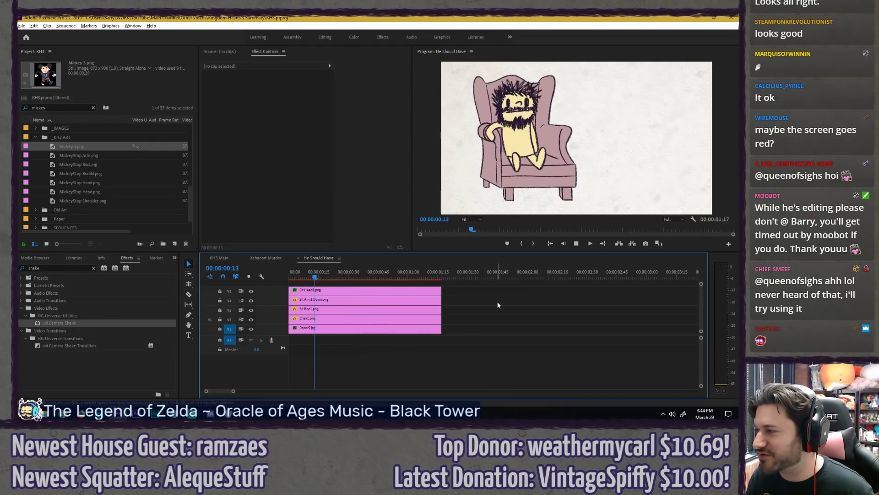
{"action": "key", "text": "Home"}
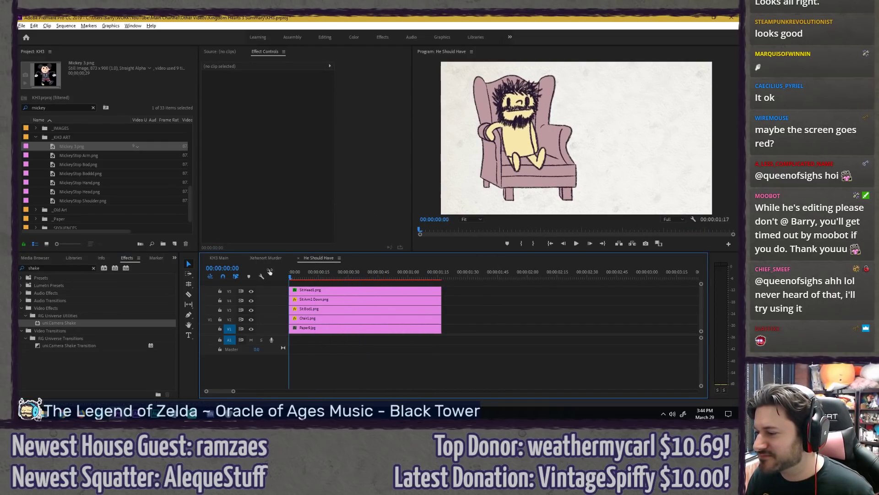
{"action": "key", "text": "ctrl+z"}
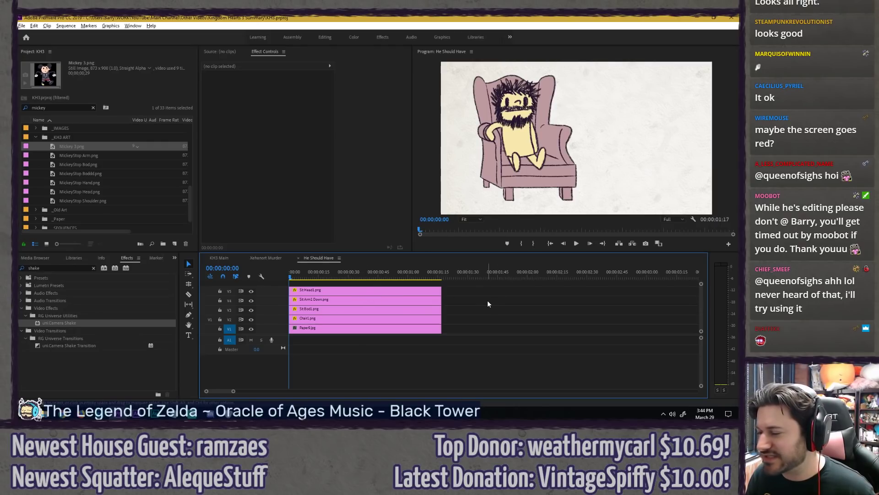
Step: Close the nested sequence tabs and replay KH3 Main from the Goofy shot
{"action": "left_click", "coordinate": [299, 258]}
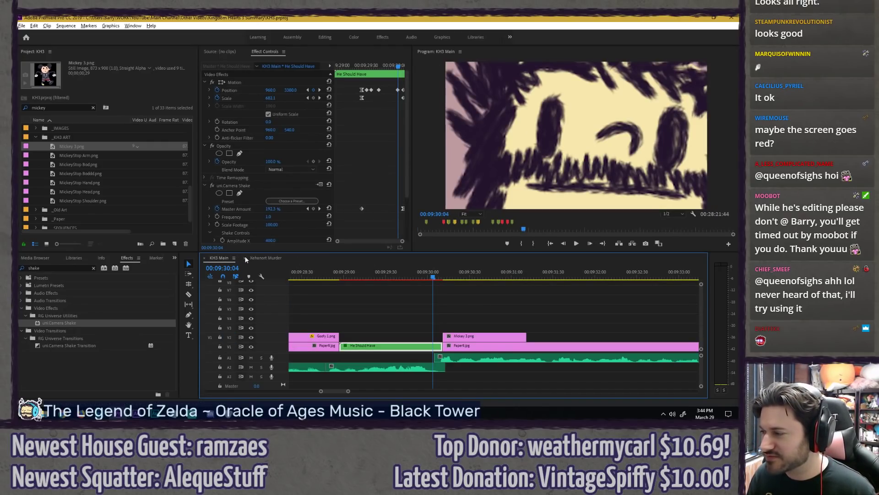
{"action": "left_click", "coordinate": [245, 258]}
{"action": "left_click", "coordinate": [471, 300]}
{"action": "left_click", "coordinate": [312, 275]}
{"action": "key", "text": "space"}
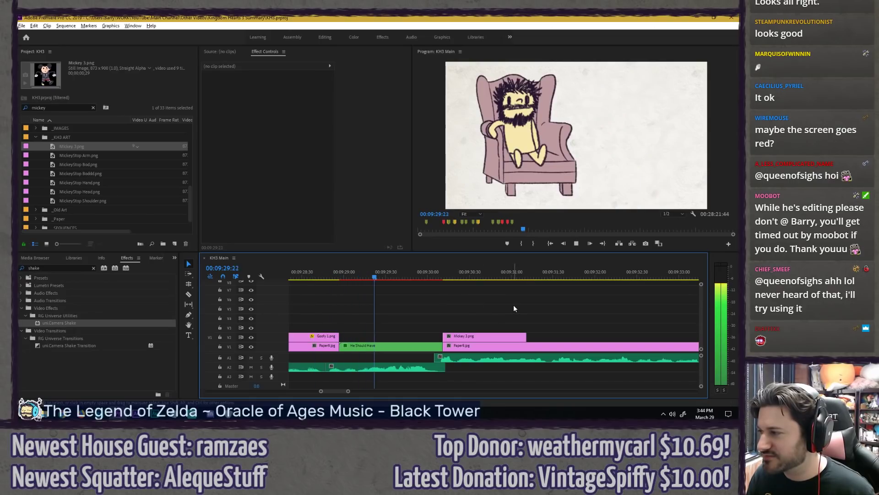
{"action": "left_click", "coordinate": [329, 274]}
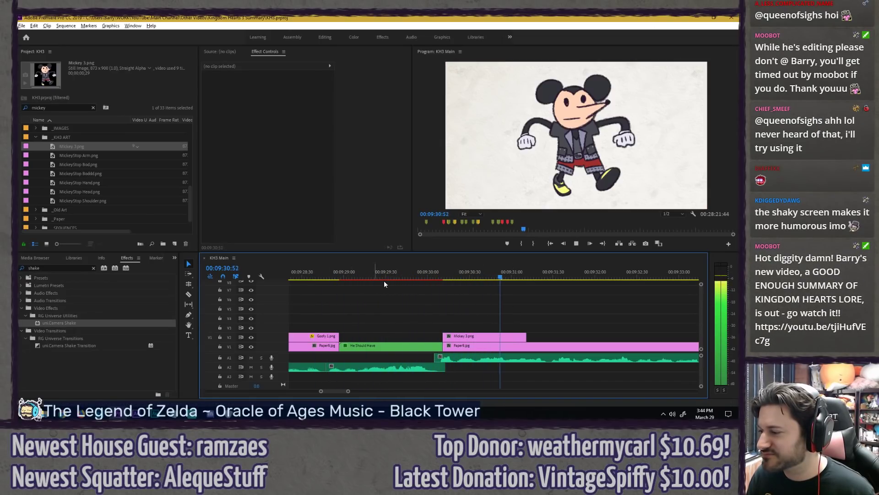
{"action": "key", "text": "minus"}
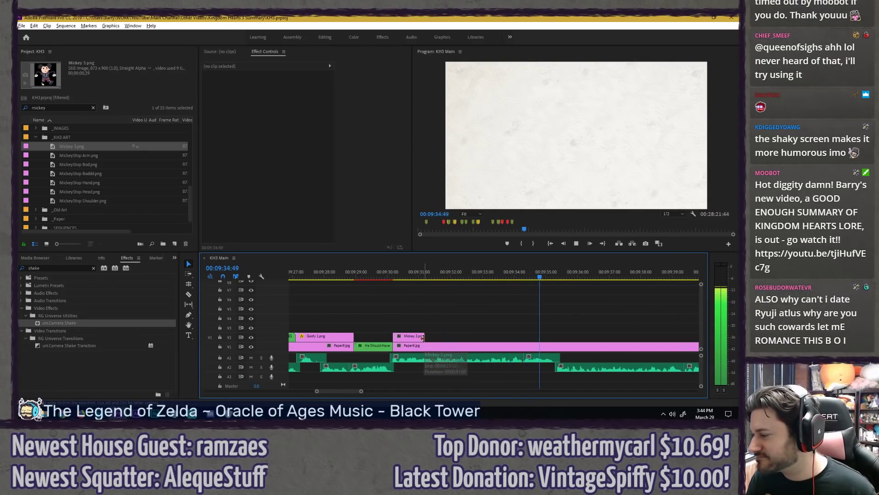
{"action": "key", "text": "space"}
Step: Extend Mickey 3.png about four seconds to roughly 00:09:35 and replay the Mickey shot
{"action": "left_click_drag", "start_coordinate": [423, 337], "coordinate": [556, 320]}
{"action": "scroll", "coordinate": [419, 300], "scroll_direction": "down", "scroll_amount": 5}
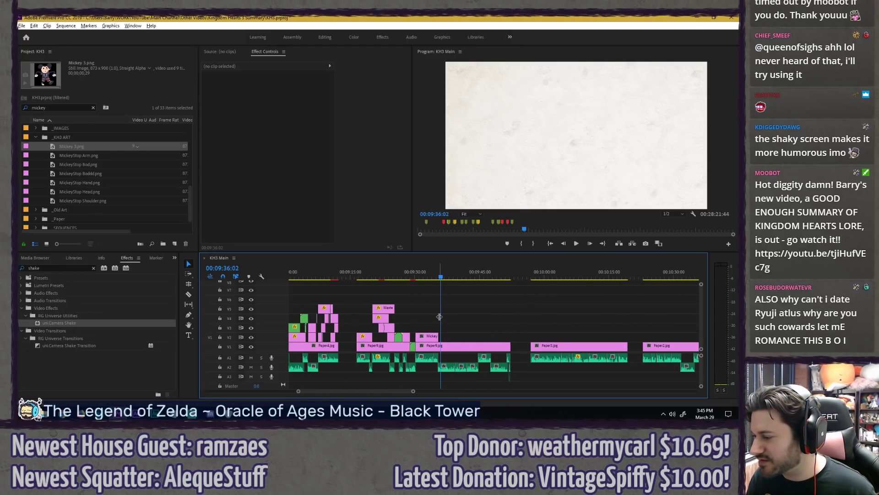
{"action": "key", "text": "equal"}
{"action": "key", "text": "equal"}
{"action": "key", "text": "equal"}
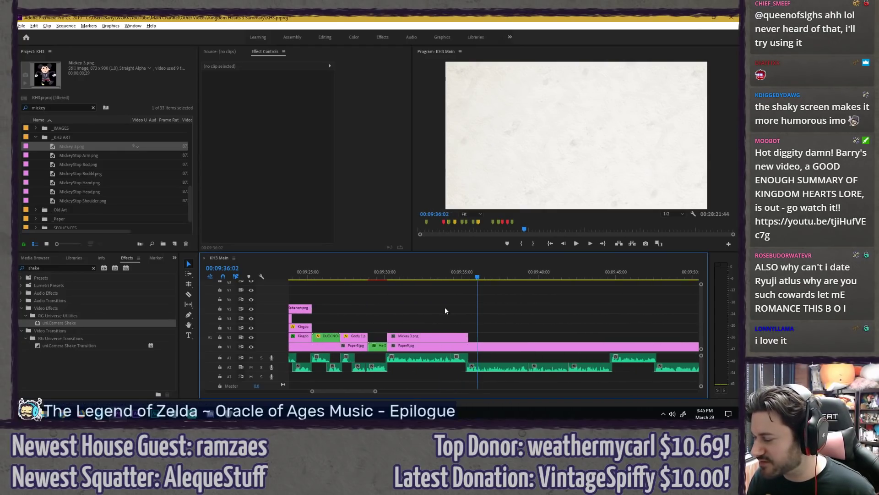
{"action": "key", "text": "equal"}
{"action": "key", "text": "equal"}
{"action": "key", "text": "equal"}
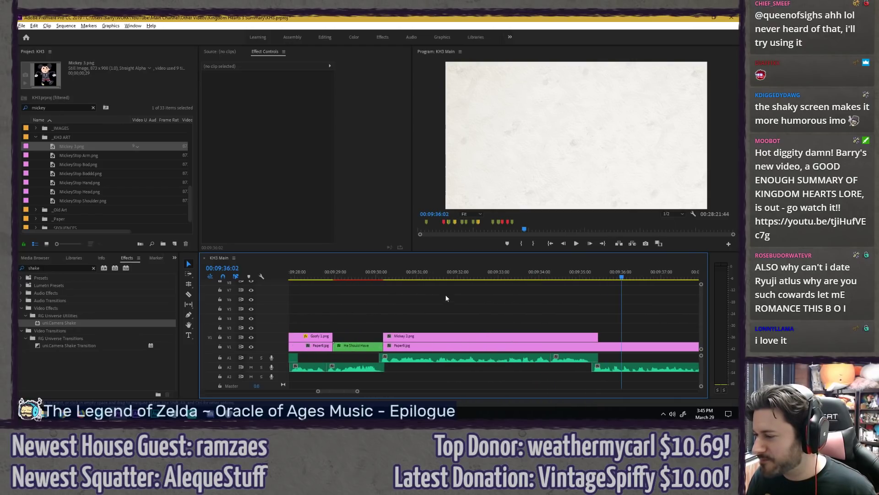
{"action": "left_click", "coordinate": [390, 277]}
{"action": "key", "text": "space"}
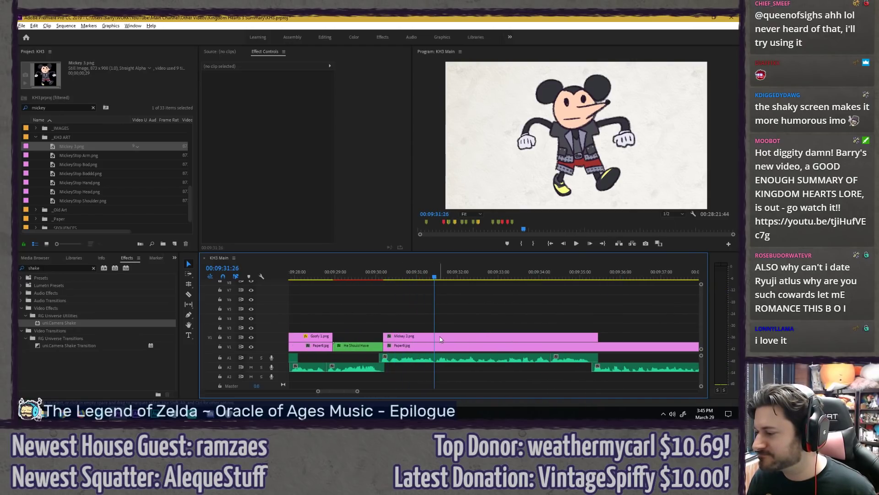
{"action": "left_click", "coordinate": [440, 339]}
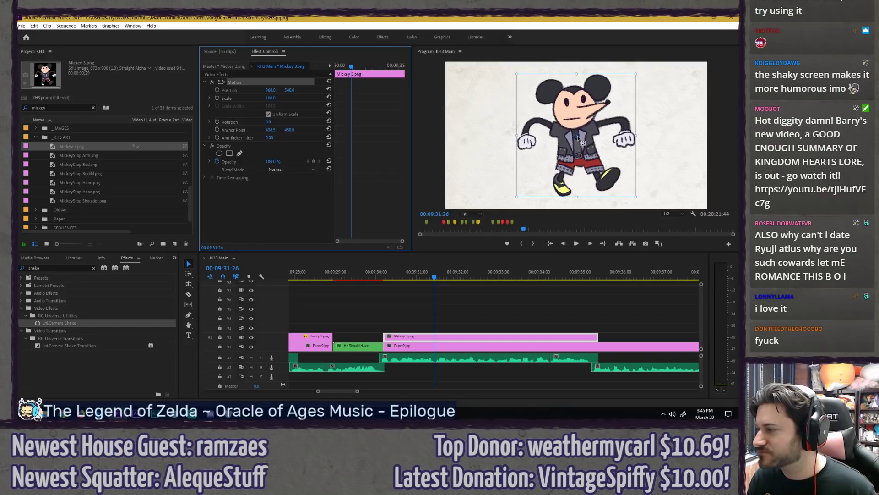
Step: Move Mickey's anchor point down toward his feet and replay the shot
{"action": "left_click_drag", "start_coordinate": [578, 136], "coordinate": [580, 157]}
{"action": "left_click", "coordinate": [378, 189]}
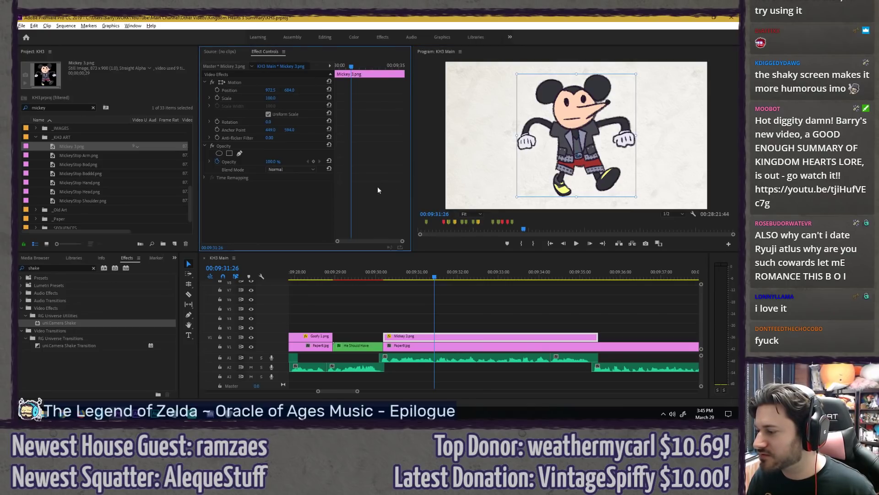
{"action": "left_click", "coordinate": [393, 277]}
{"action": "key", "text": "space"}
{"action": "key", "text": "space"}
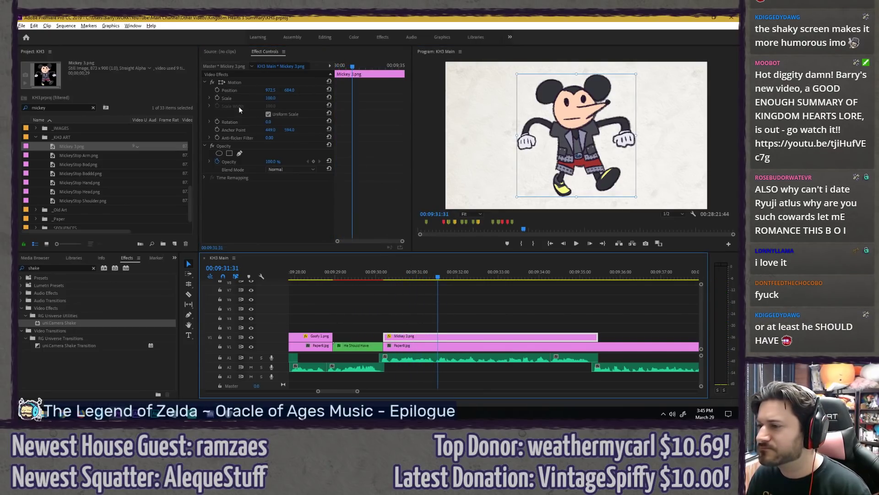
Step: Keyframe Mickey's rotation so he tilts to -13.5 degrees
{"action": "left_click", "coordinate": [218, 122]}
{"action": "key", "text": "Right"}
{"action": "key", "text": "Right"}
{"action": "key", "text": "Right"}
{"action": "key", "text": "Right"}
{"action": "key", "text": "Right"}
{"action": "key", "text": "Right"}
{"action": "key", "text": "Right"}
{"action": "key", "text": "Right"}
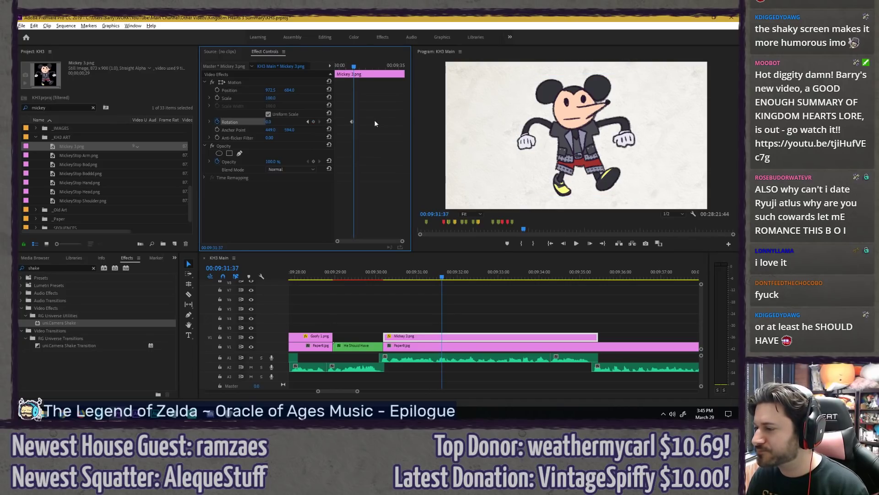
{"action": "left_click_drag", "start_coordinate": [271, 123], "coordinate": [264, 123]}
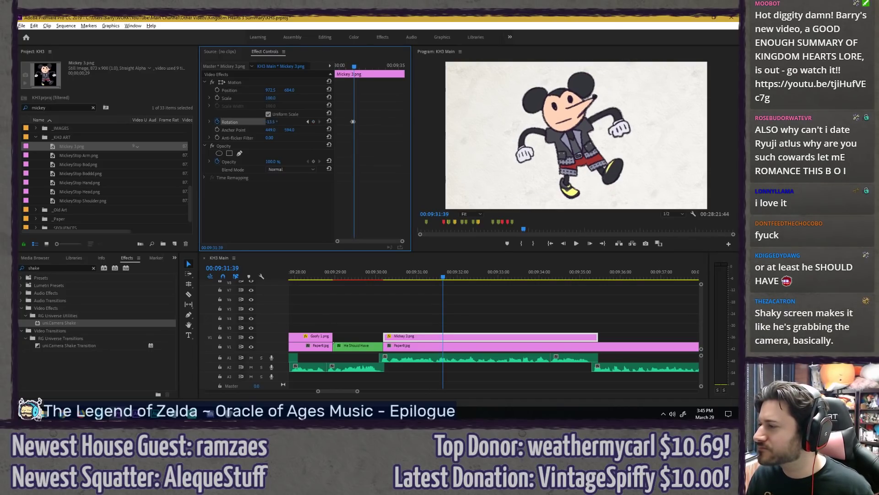
{"action": "left_click", "coordinate": [348, 62]}
{"action": "key", "text": "space"}
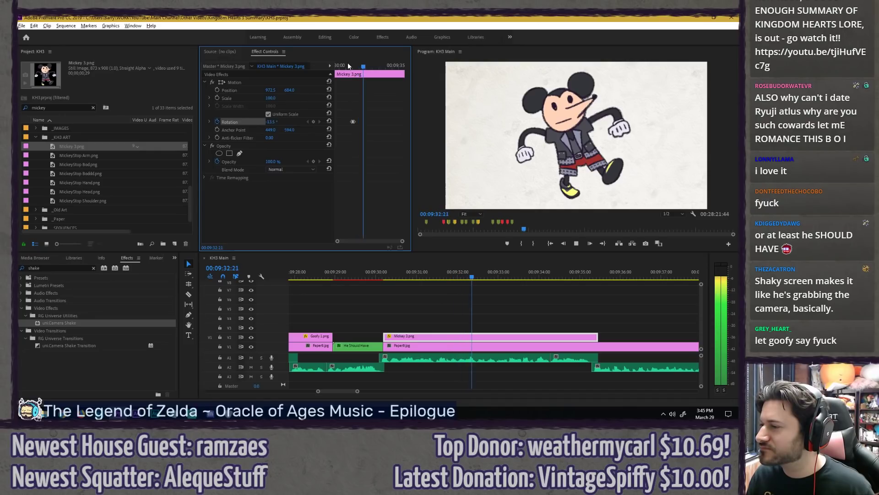
{"action": "left_click_drag", "start_coordinate": [348, 63], "coordinate": [356, 63]}
Step: Ease into the tilt keyframe, nudge it slightly earlier, and replay the tilt
{"action": "key", "text": "="}
{"action": "right_click", "coordinate": [360, 121]}
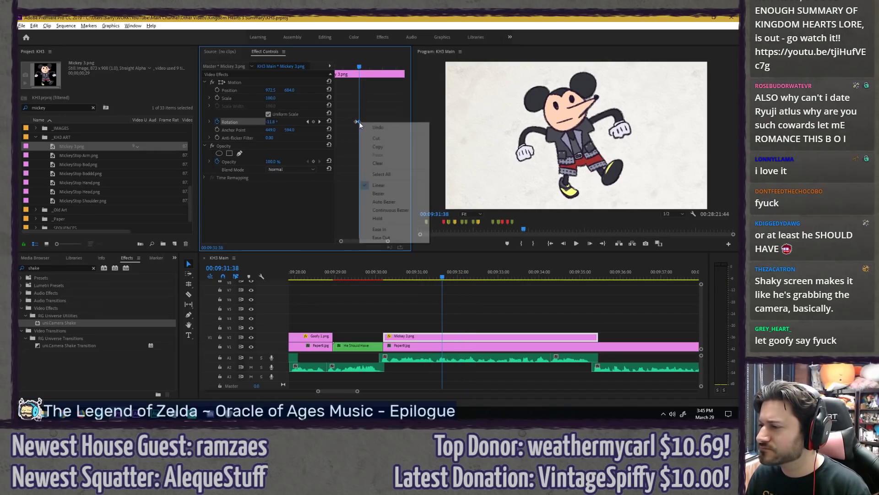
{"action": "left_click", "coordinate": [397, 230]}
{"action": "left_click_drag", "start_coordinate": [360, 122], "coordinate": [358, 122]}
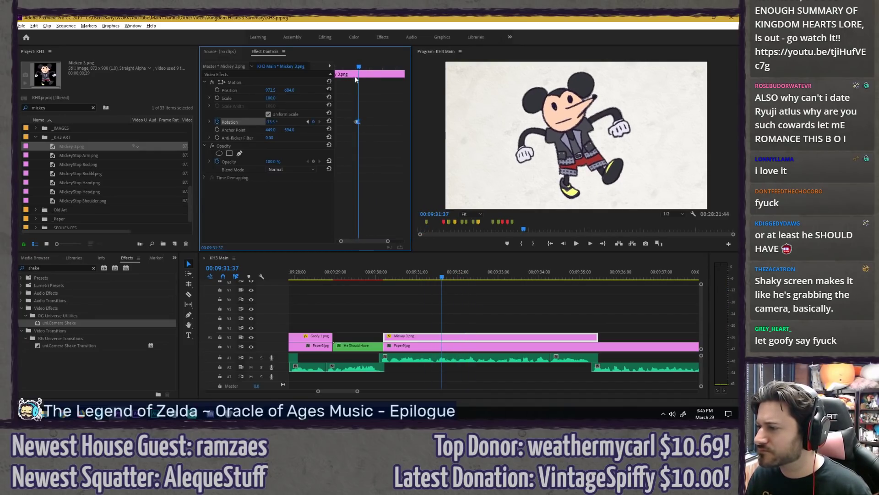
{"action": "left_click", "coordinate": [346, 66]}
{"action": "key", "text": "space"}
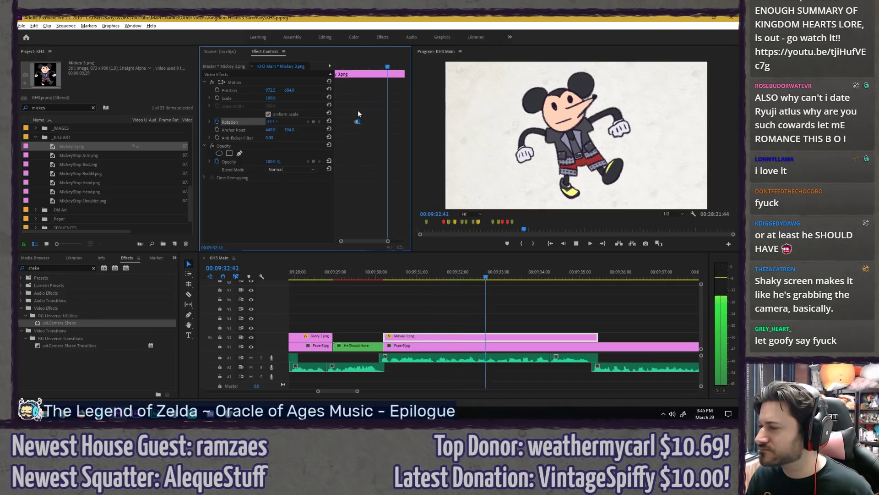
{"action": "left_click", "coordinate": [340, 67]}
{"action": "key", "text": "space"}
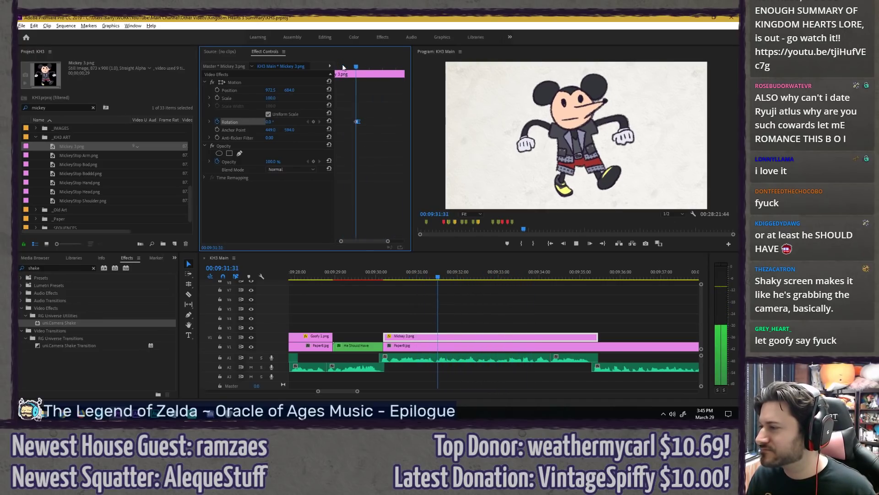
{"action": "key", "text": "space"}
{"action": "key", "text": "Left"}
{"action": "key", "text": "Left"}
{"action": "key", "text": "Left"}
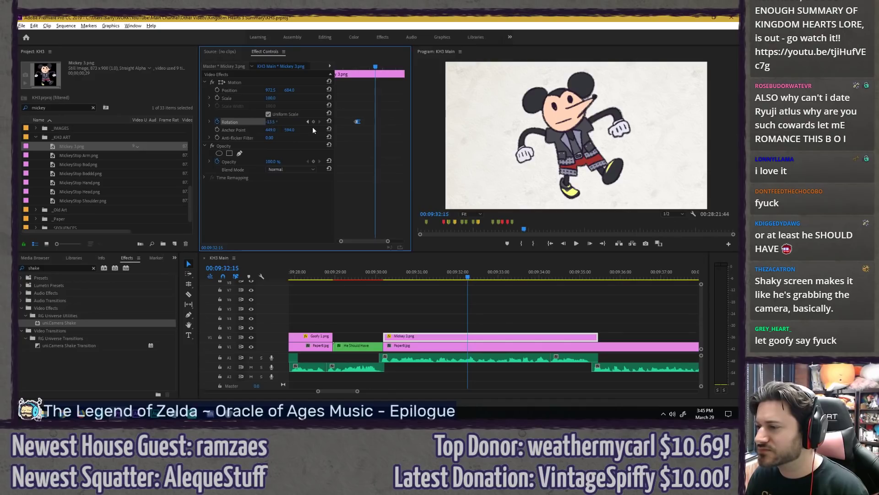
Step: Keyframe Mickey spinning to 312.5 degrees and flying off toward the top-right corner
{"action": "left_click", "coordinate": [218, 90]}
{"action": "key", "text": "Right"}
{"action": "key", "text": "Right"}
{"action": "key", "text": "Right"}
{"action": "key", "text": "Right"}
{"action": "key", "text": "Right"}
{"action": "key", "text": "Right"}
{"action": "key", "text": "Right"}
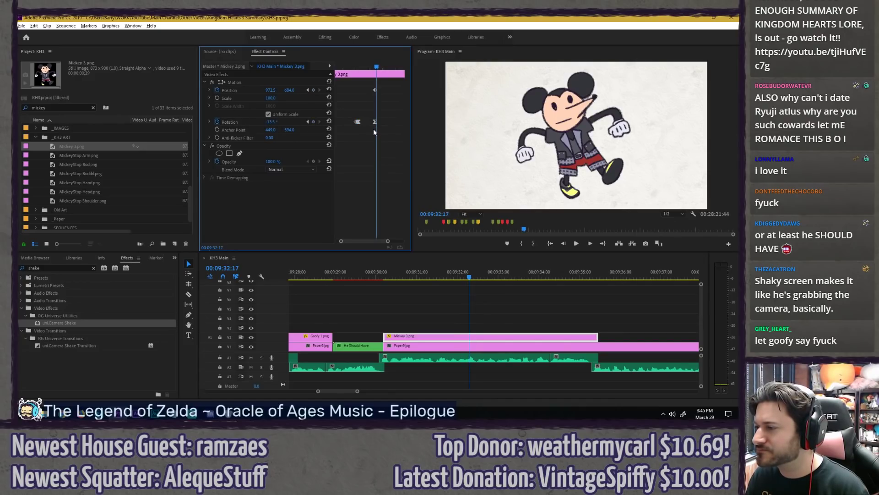
{"action": "key", "text": "Right"}
{"action": "key", "text": "Right"}
{"action": "left_click_drag", "start_coordinate": [269, 122], "coordinate": [418, 122]}
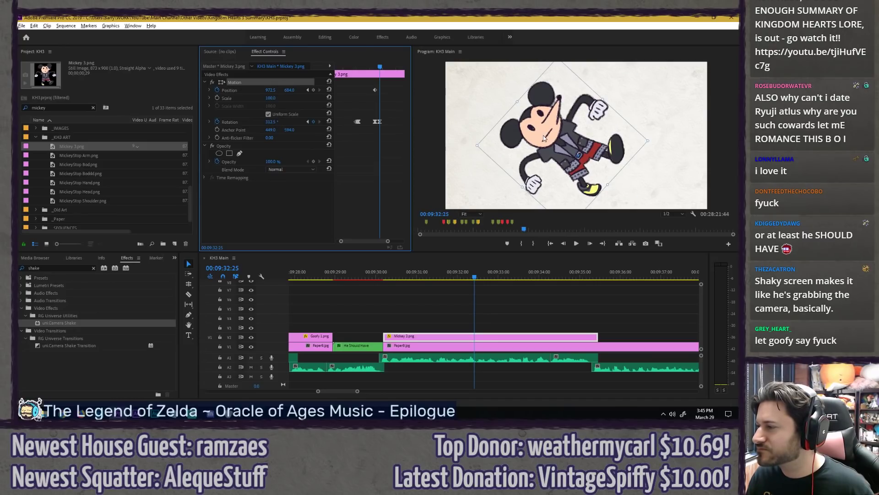
{"action": "left_click_drag", "start_coordinate": [545, 139], "coordinate": [718, 91]}
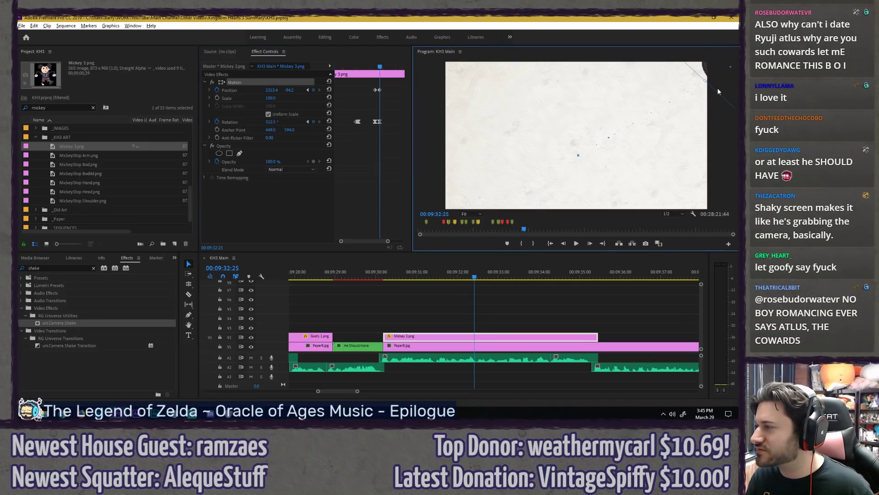
Step: Set the position and rotation keyframes' temporal interpolation to Ease Out and Linear
{"action": "right_click", "coordinate": [376, 90]}
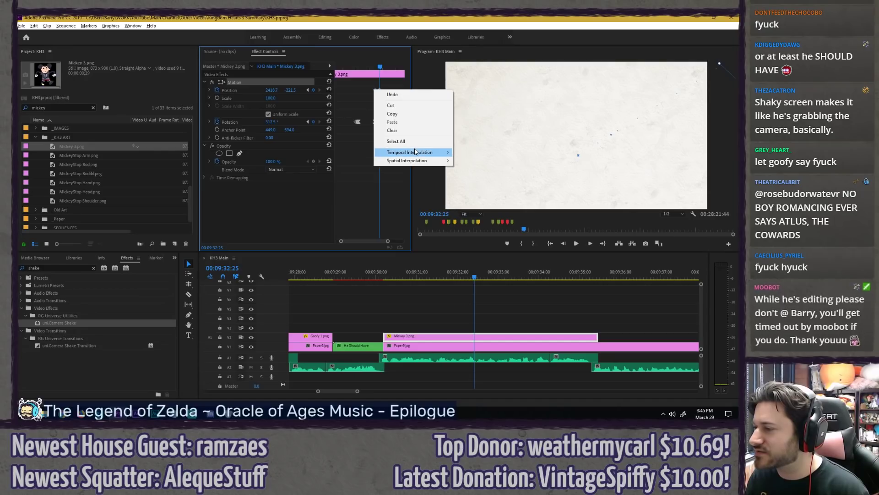
{"action": "mouse_move", "coordinate": [426, 151]}
{"action": "left_click", "coordinate": [486, 206]}
{"action": "right_click", "coordinate": [374, 121]}
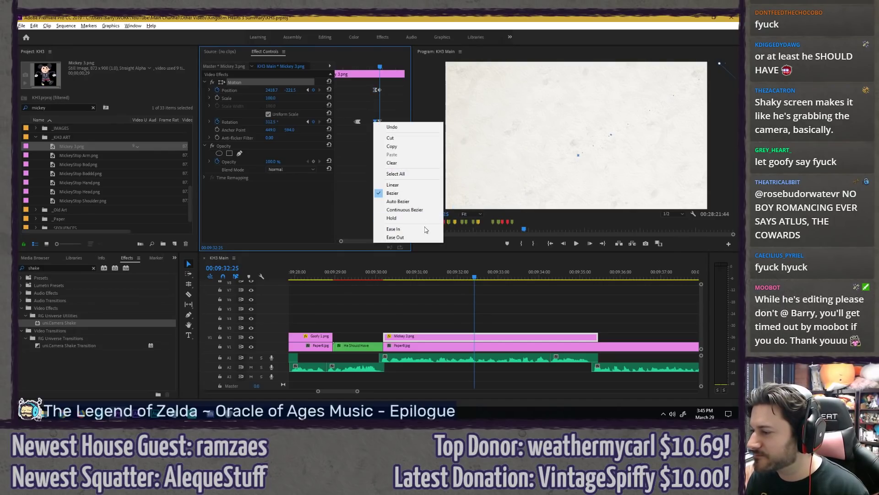
{"action": "left_click", "coordinate": [421, 237]}
{"action": "right_click", "coordinate": [380, 122]}
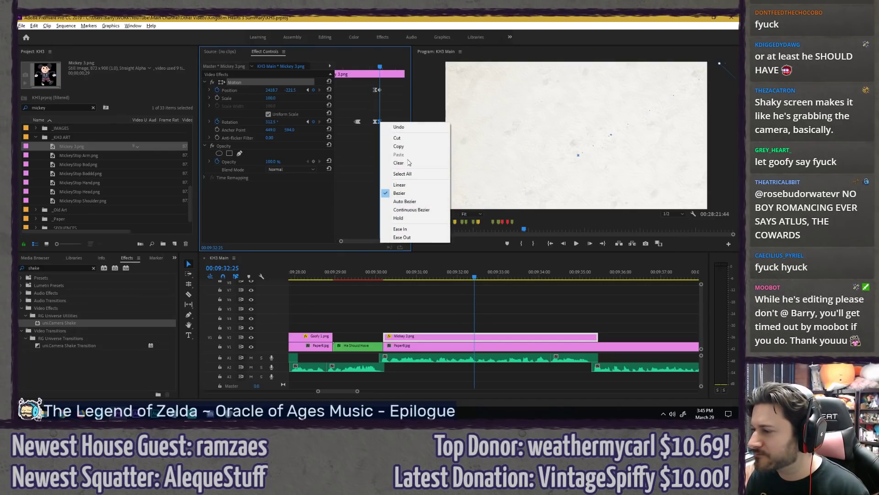
{"action": "left_click", "coordinate": [420, 184]}
Step: Preview Mickey's exit and trim Mickey 3.png to end at about 00:09:32:26
{"action": "left_click", "coordinate": [370, 67]}
{"action": "key", "text": "space"}
{"action": "left_click_drag", "start_coordinate": [360, 68], "coordinate": [345, 70]}
{"action": "key", "text": "space"}
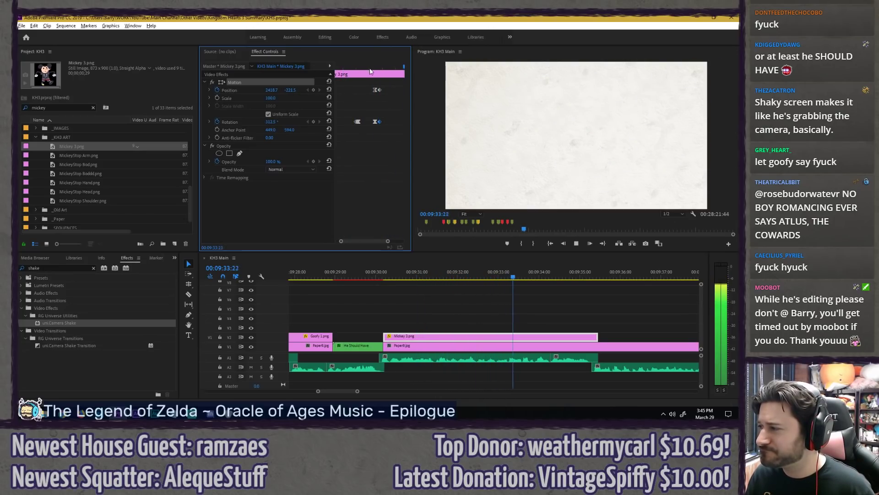
{"action": "left_click_drag", "start_coordinate": [372, 67], "coordinate": [380, 67]}
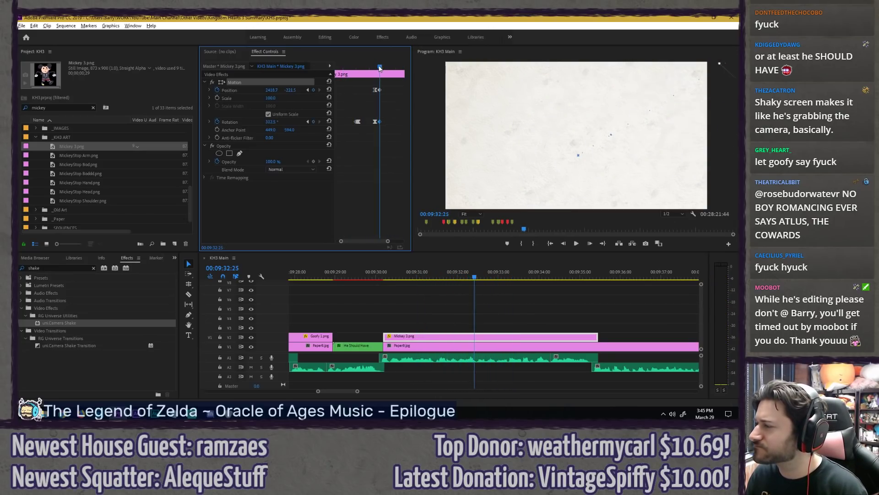
{"action": "key", "text": "Left"}
{"action": "key", "text": "Right"}
{"action": "key", "text": "Right"}
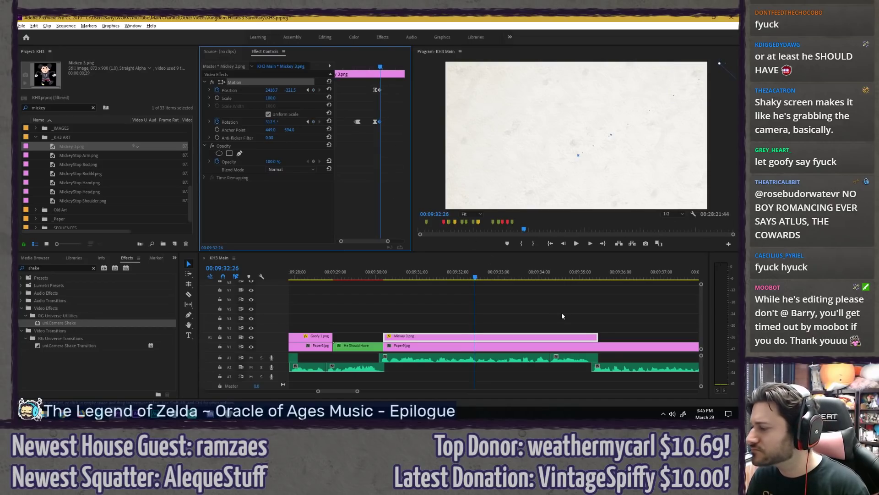
{"action": "left_click_drag", "start_coordinate": [596, 335], "coordinate": [475, 328]}
Step: Replay the trimmed Mickey section from near 09:30 and save the project
{"action": "left_click", "coordinate": [437, 308]}
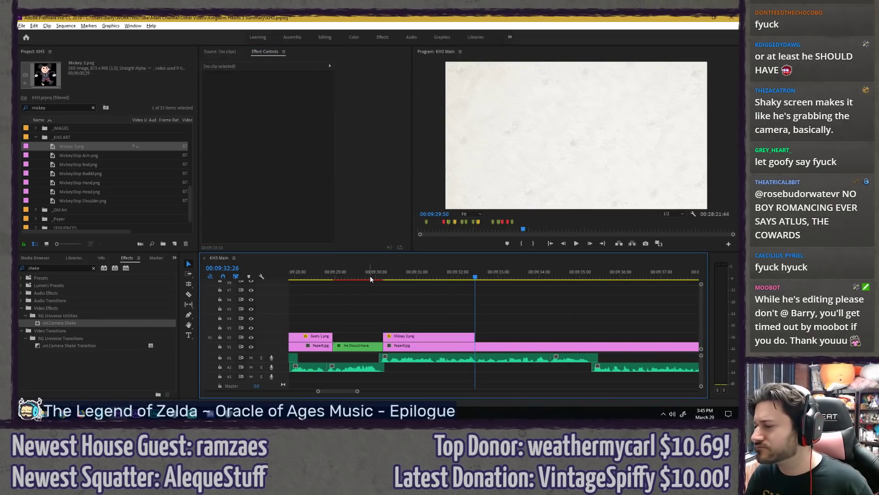
{"action": "left_click", "coordinate": [371, 277]}
{"action": "key", "text": "space"}
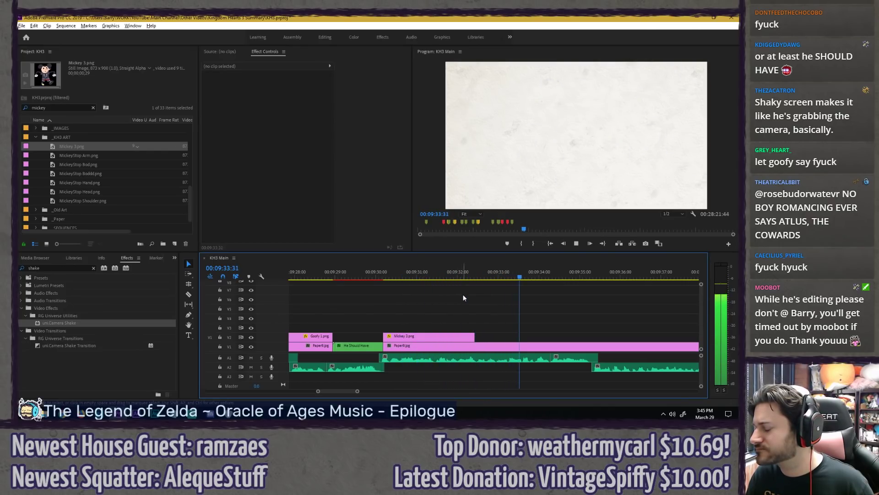
{"action": "key", "text": "space"}
{"action": "key", "text": "ctrl+s"}
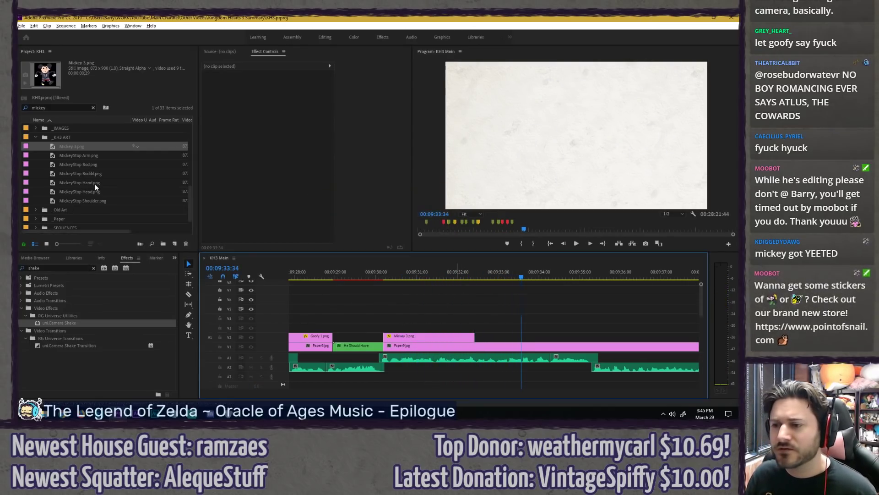
Step: Place Mickey 3.png on V3 and Master Xehanort.png above it at the playhead
{"action": "scroll", "coordinate": [78, 163], "scroll_direction": "up", "scroll_amount": 1}
{"action": "left_click", "coordinate": [74, 157]}
{"action": "left_click_drag", "start_coordinate": [74, 157], "coordinate": [494, 327]}
{"action": "left_click", "coordinate": [94, 108]}
{"action": "left_click", "coordinate": [94, 109]}
{"action": "type", "text": "xehan"}
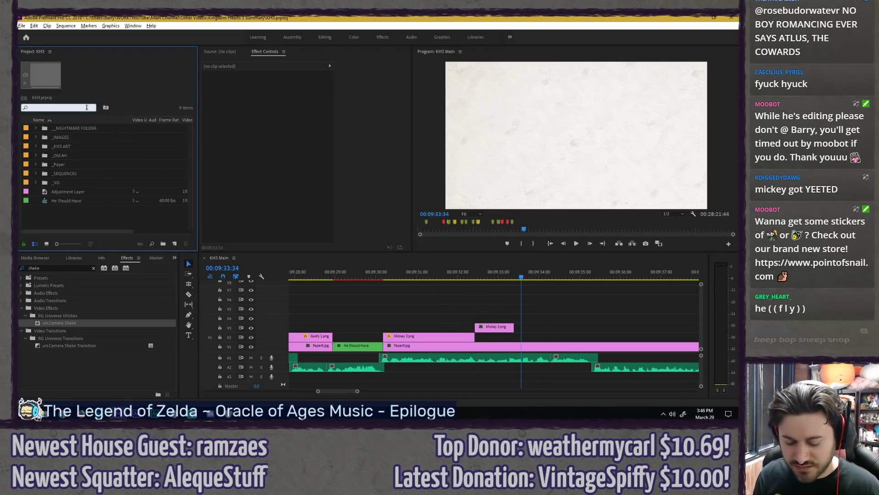
{"action": "type", "text": "ort"}
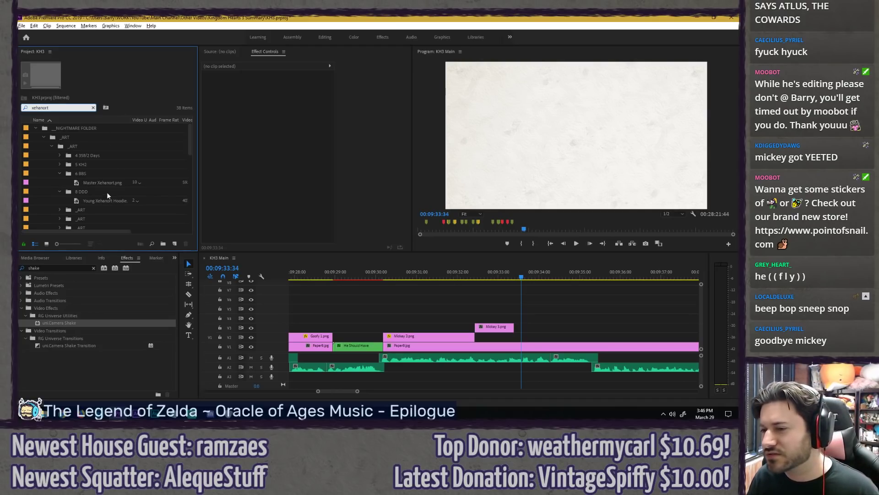
{"action": "left_click_drag", "start_coordinate": [103, 183], "coordinate": [510, 328]}
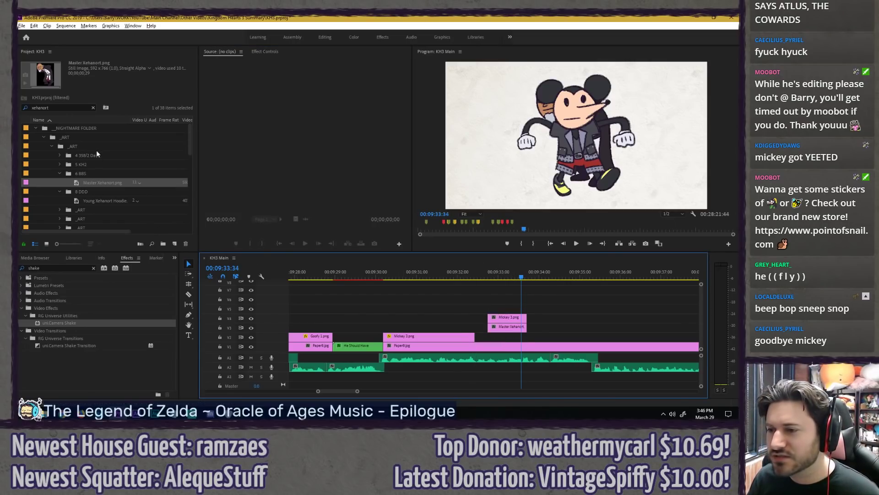
Step: Add the Kingdom Hearts Purple heart behind Mickey and Kingdom Hearts Drips for Days.png
{"action": "left_click", "coordinate": [93, 108]}
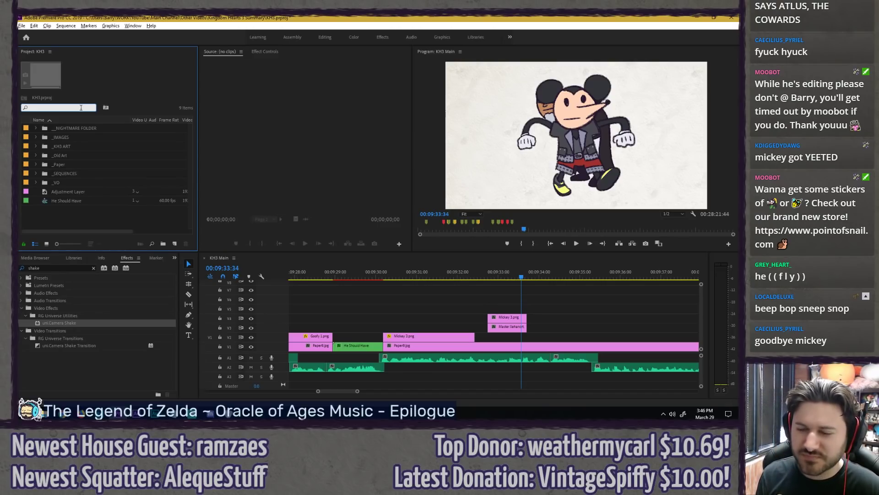
{"action": "type", "text": "purple"}
{"action": "left_click_drag", "start_coordinate": [86, 152], "coordinate": [498, 336]}
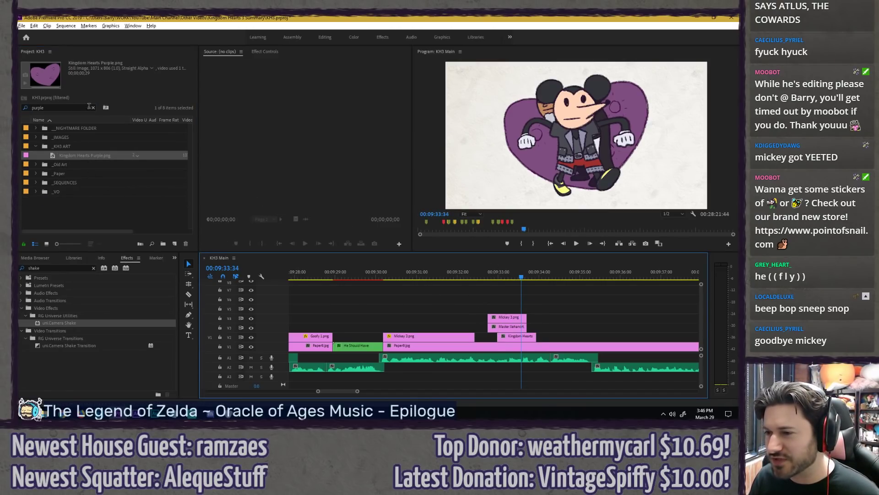
{"action": "left_click", "coordinate": [92, 108]}
{"action": "type", "text": "dr"}
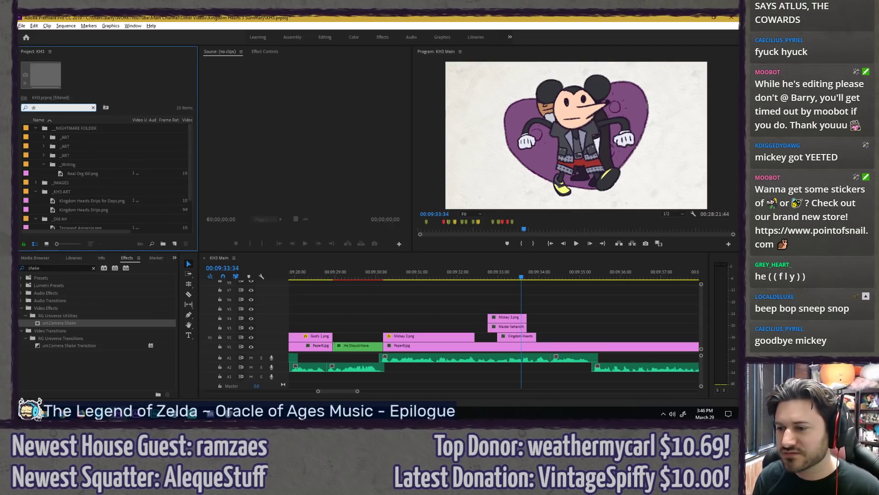
{"action": "type", "text": "ip"}
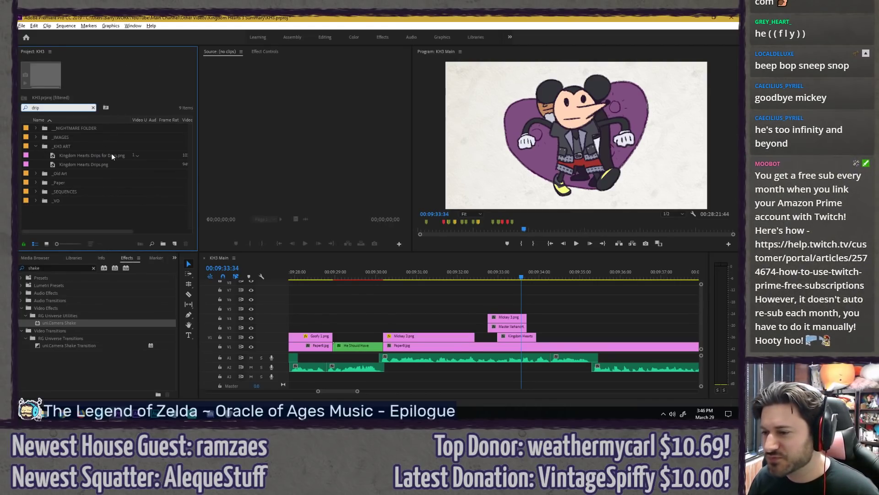
{"action": "left_click_drag", "start_coordinate": [112, 154], "coordinate": [554, 327]}
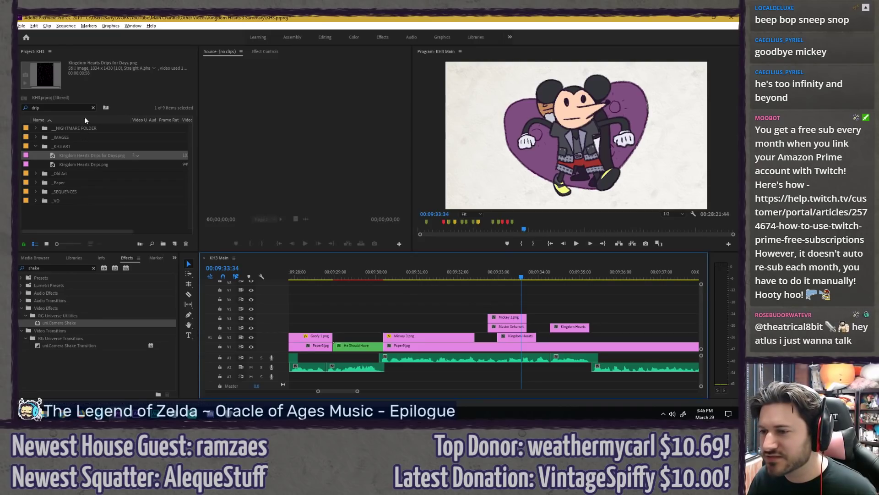
Step: Find Sora Fight Key.png in the Project panel and add it to the timeline
{"action": "left_click", "coordinate": [92, 107]}
{"action": "type", "text": "sora"}
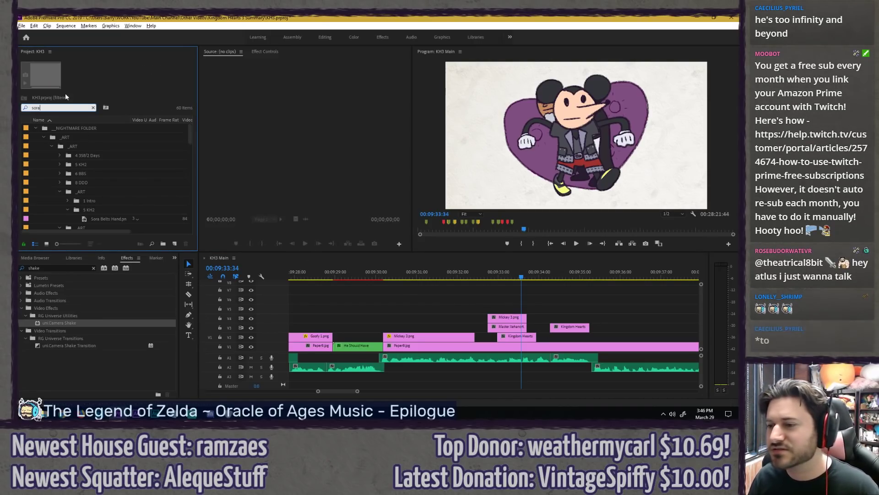
{"action": "scroll", "coordinate": [102, 195], "scroll_direction": "down", "scroll_amount": 2}
{"action": "scroll", "coordinate": [94, 176], "scroll_direction": "up", "scroll_amount": 2}
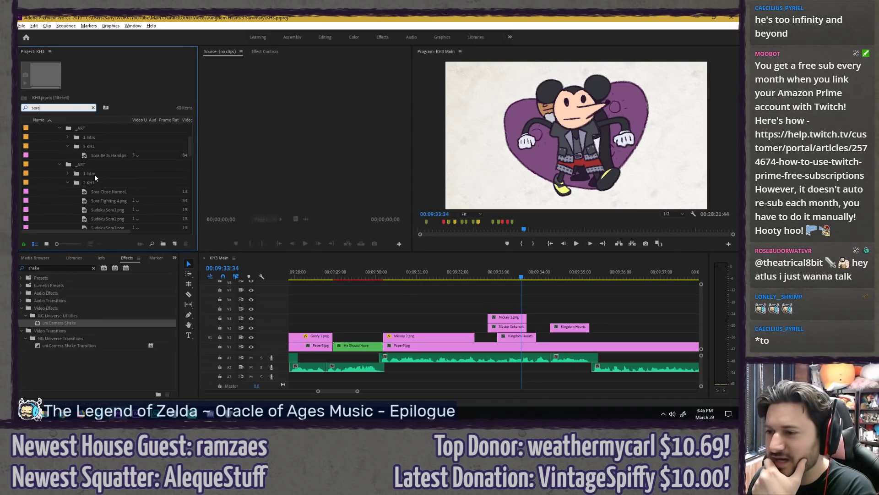
{"action": "scroll", "coordinate": [98, 166], "scroll_direction": "down", "scroll_amount": 15}
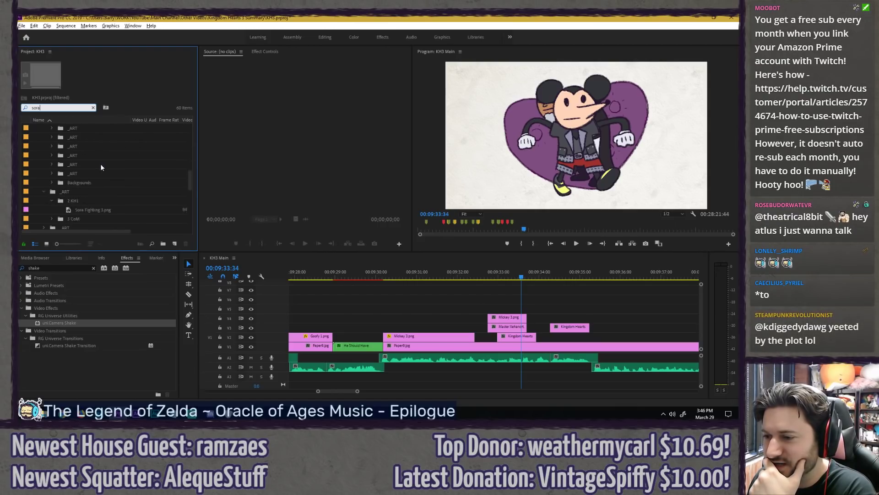
{"action": "scroll", "coordinate": [89, 191], "scroll_direction": "up", "scroll_amount": 5}
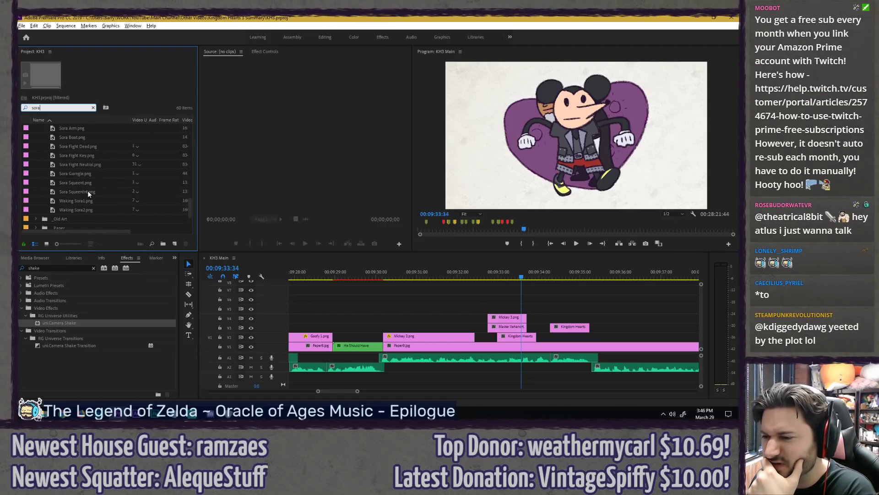
{"action": "scroll", "coordinate": [88, 193], "scroll_direction": "down", "scroll_amount": 2}
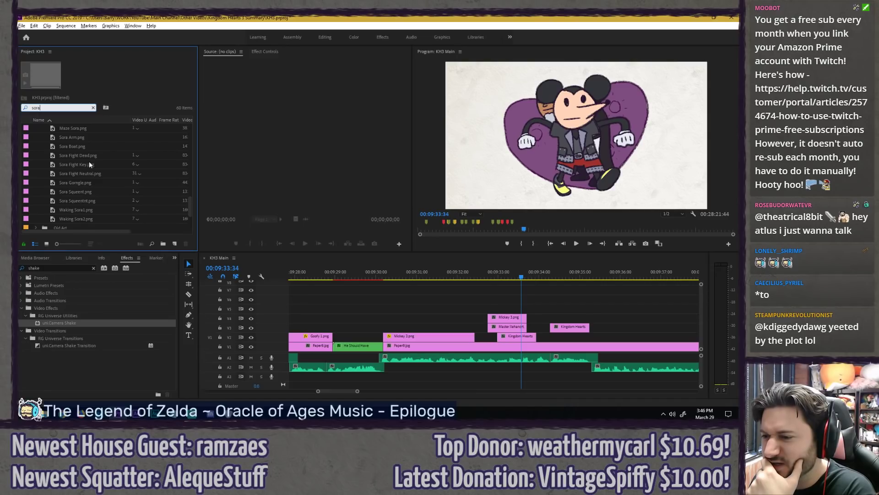
{"action": "left_click_drag", "start_coordinate": [75, 163], "coordinate": [550, 310]}
Step: Play the new stack and line Sora Fight Key up above the Mickey clips
{"action": "key", "text": "minus"}
{"action": "key", "text": "minus"}
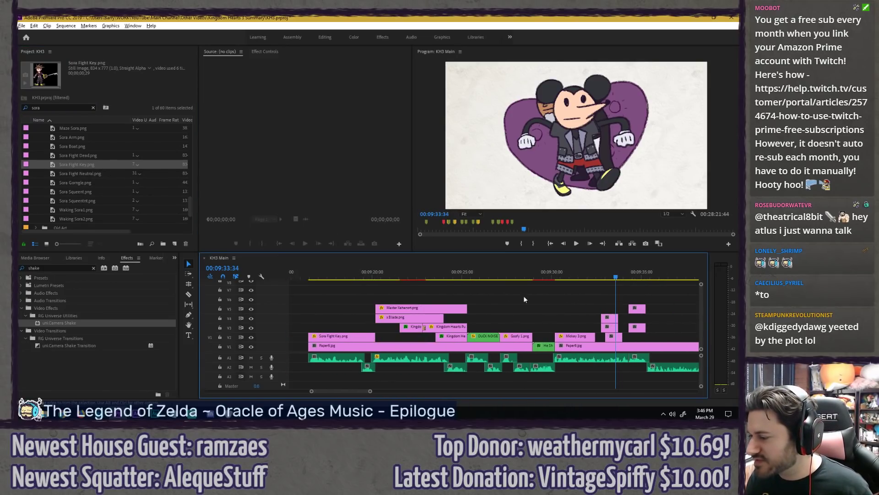
{"action": "left_click_drag", "start_coordinate": [347, 274], "coordinate": [578, 278]}
{"action": "key", "text": "space"}
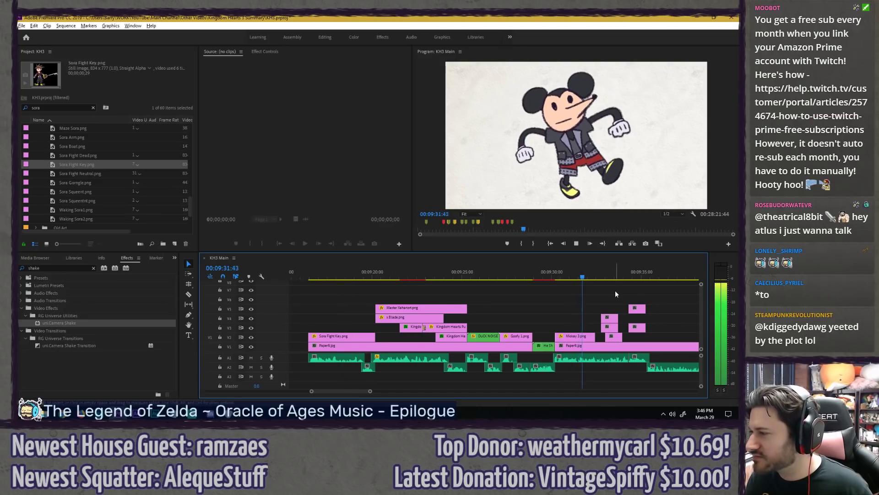
{"action": "scroll", "coordinate": [615, 290], "scroll_direction": "down", "scroll_amount": 2}
{"action": "key", "text": "equal"}
{"action": "key", "text": "equal"}
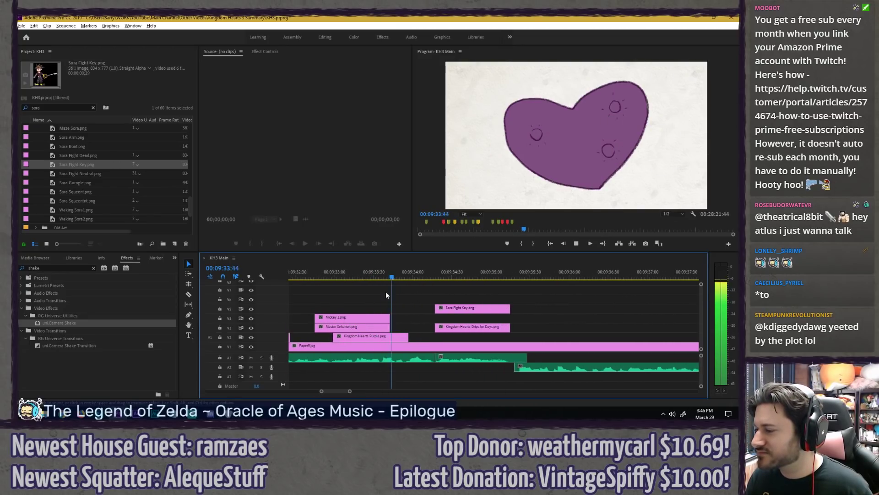
{"action": "key", "text": "minus"}
{"action": "key", "text": "minus"}
{"action": "key", "text": "space"}
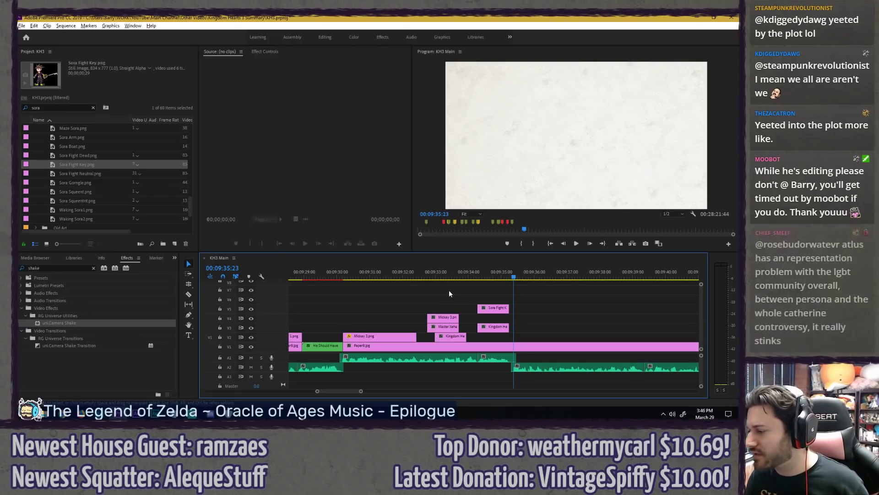
{"action": "mouse_move", "coordinate": [434, 290]}
{"action": "left_mouse_down"}
{"action": "mouse_move", "coordinate": [456, 338]}
{"action": "mouse_move", "coordinate": [444, 299]}
{"action": "left_mouse_up"}
{"action": "left_click", "coordinate": [450, 276]}
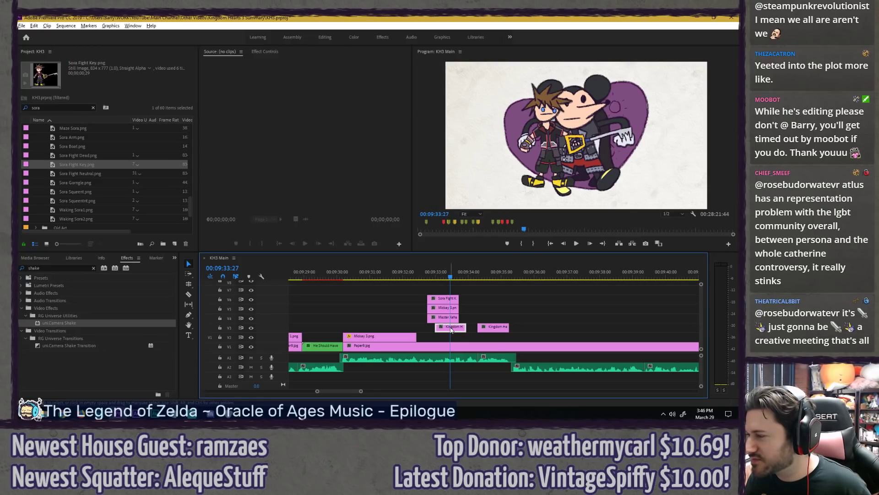
Step: Hide the heart, Sora and Mickey clips, then scale Xehanort to 50 and move him right
{"action": "key", "text": "shift+e"}
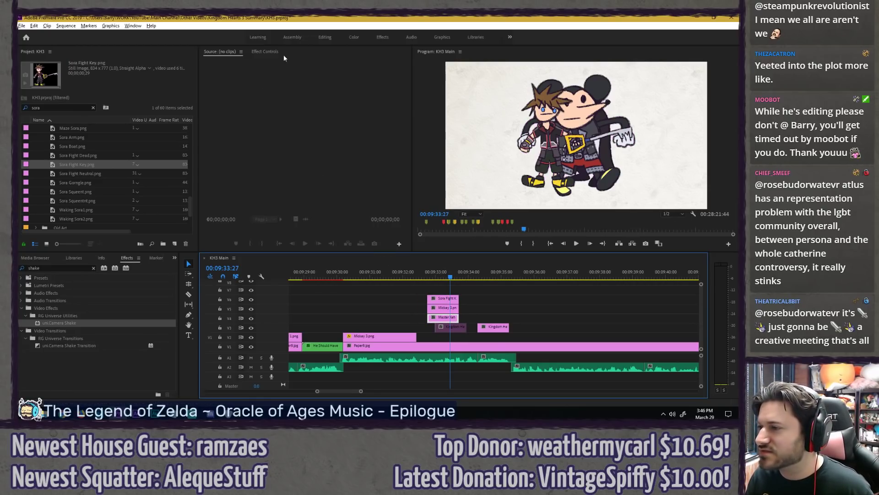
{"action": "left_click", "coordinate": [264, 52]}
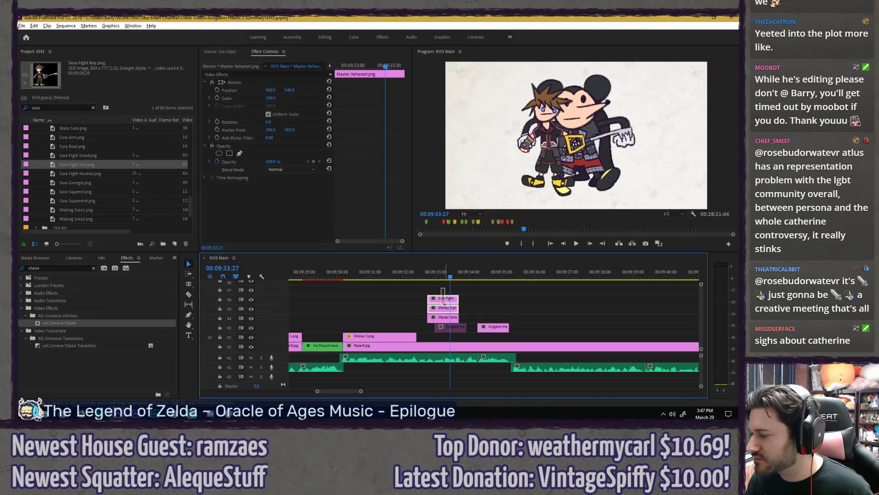
{"action": "left_click_drag", "start_coordinate": [444, 303], "coordinate": [445, 305]}
{"action": "key", "text": "shift+e"}
{"action": "left_click", "coordinate": [269, 98]}
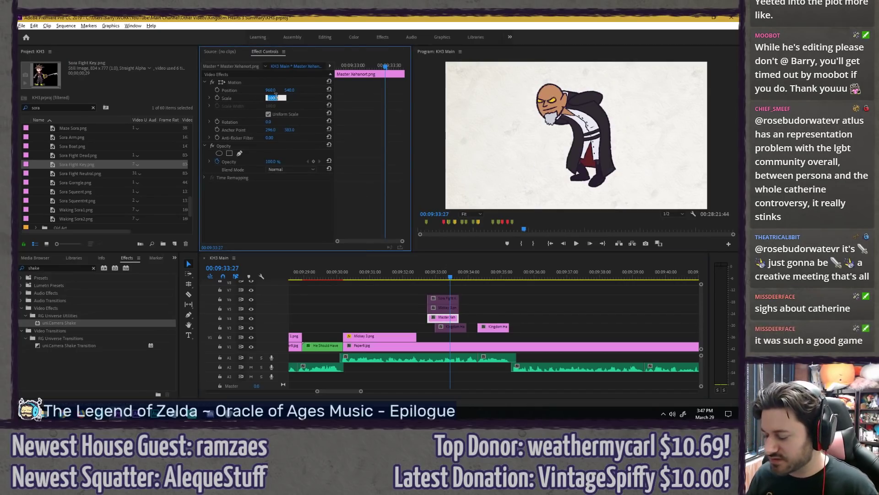
{"action": "type", "text": "50"}
{"action": "key", "text": "Return"}
{"action": "left_click", "coordinate": [256, 82]}
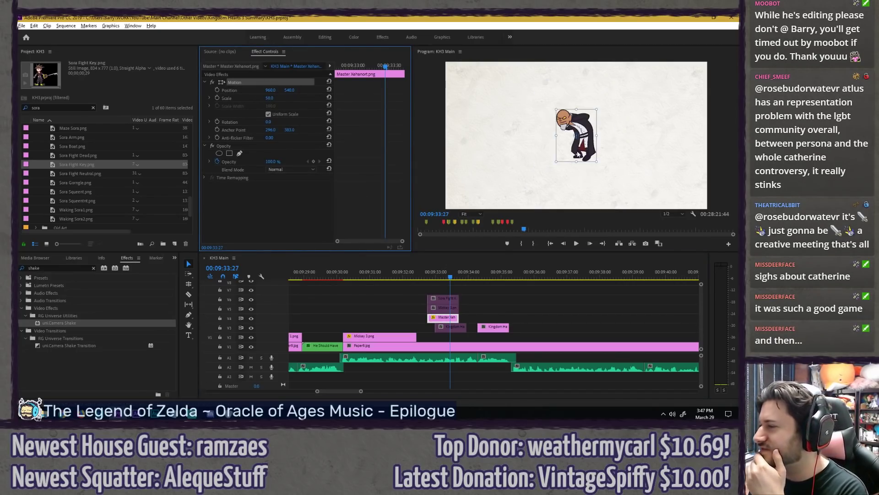
{"action": "left_click_drag", "start_coordinate": [569, 156], "coordinate": [647, 181]}
Step: Re-enable Sora Fight Key, scale it to 50, and move Sora to the frame's left
{"action": "left_click", "coordinate": [442, 307]}
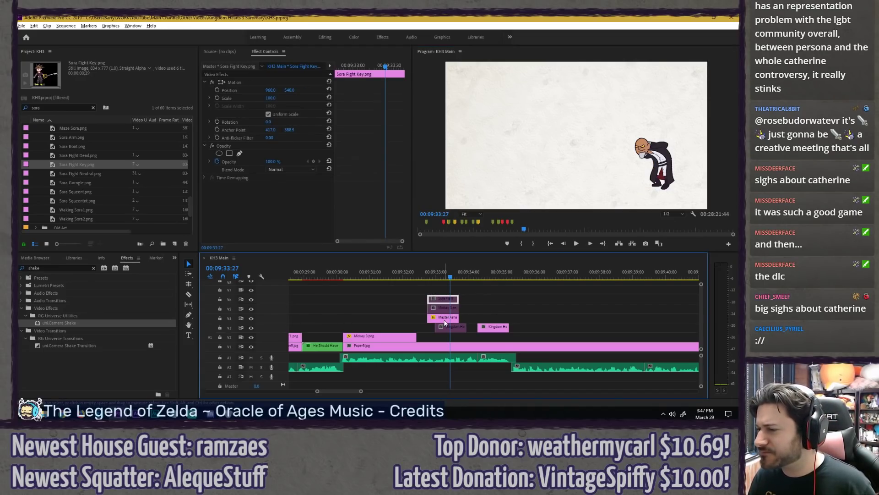
{"action": "key", "text": "shift+e"}
{"action": "left_click", "coordinate": [273, 97]}
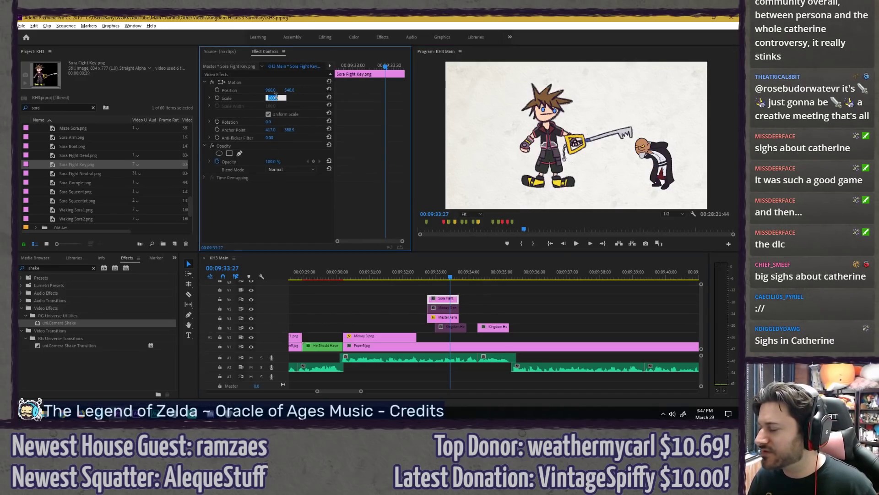
{"action": "type", "text": "50"}
{"action": "key", "text": "Return"}
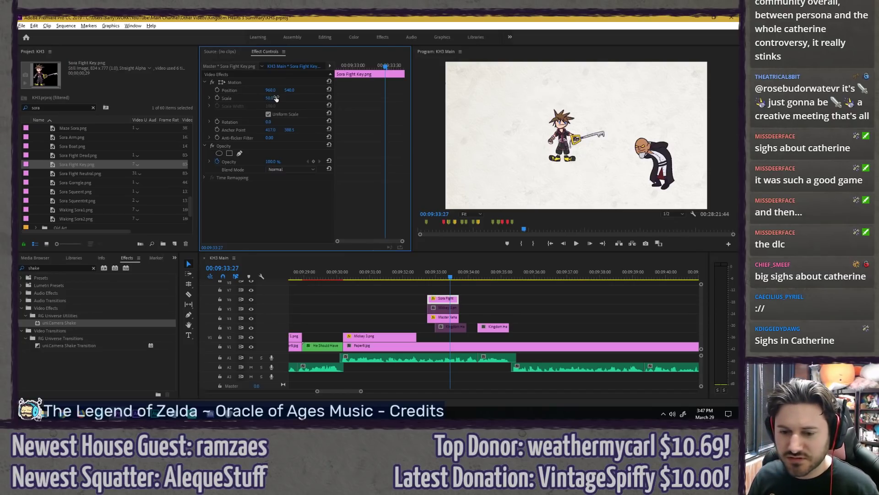
{"action": "left_click", "coordinate": [281, 84]}
{"action": "left_click_drag", "start_coordinate": [562, 153], "coordinate": [567, 181]}
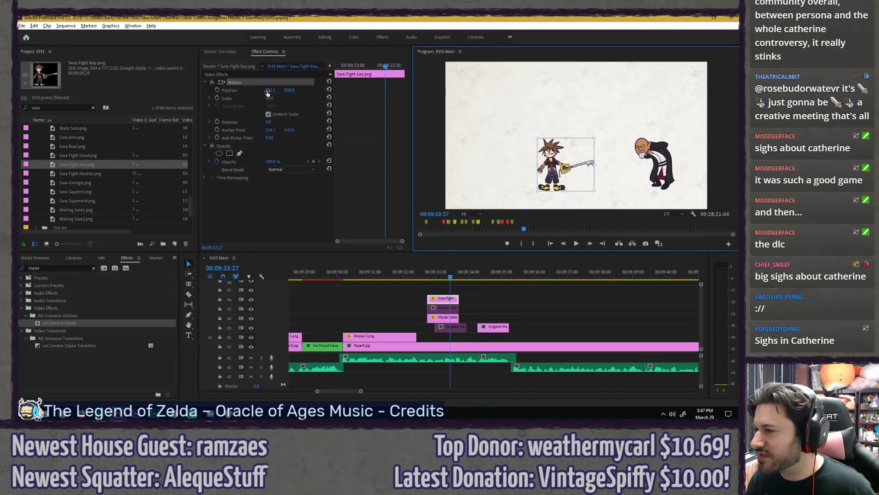
{"action": "left_click_drag", "start_coordinate": [267, 93], "coordinate": [162, 94]}
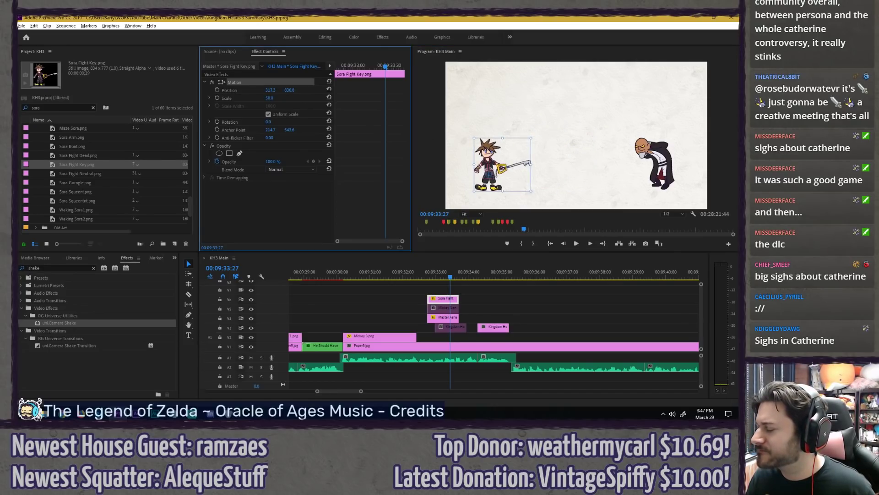
{"action": "left_click", "coordinate": [518, 312]}
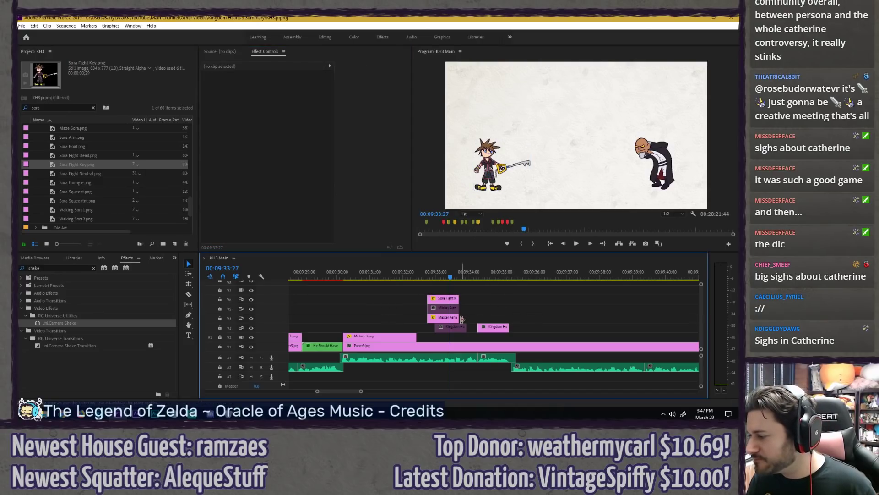
Step: Show the Kingdom Hearts Purple heart, rotate it about 25 degrees and move it up-right
{"action": "left_click", "coordinate": [452, 328]}
{"action": "key", "text": "shift+e"}
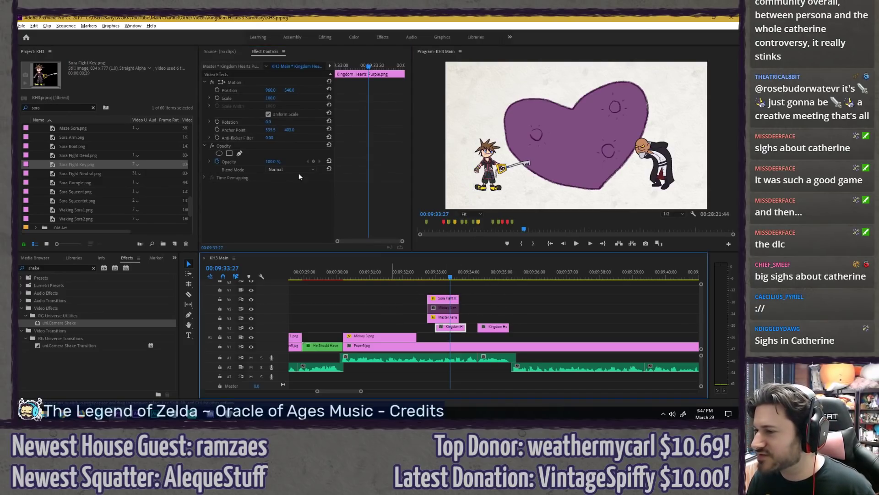
{"action": "left_click", "coordinate": [269, 82]}
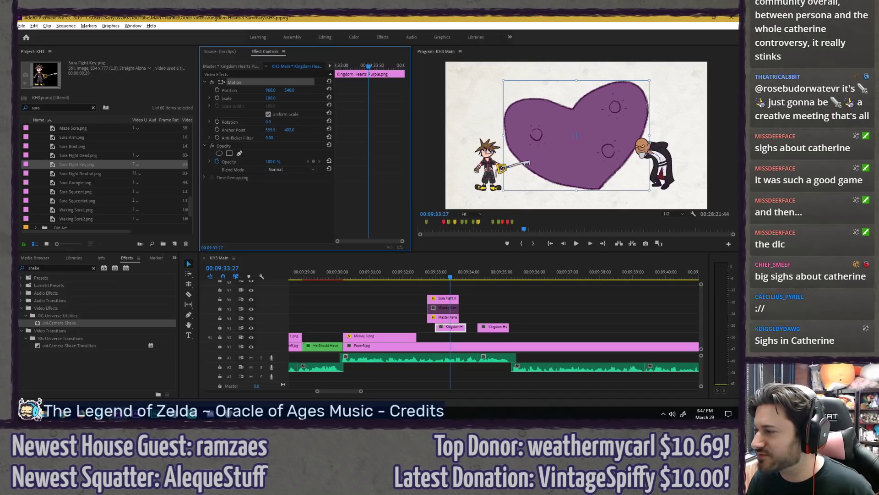
{"action": "left_click_drag", "start_coordinate": [268, 122], "coordinate": [278, 121]}
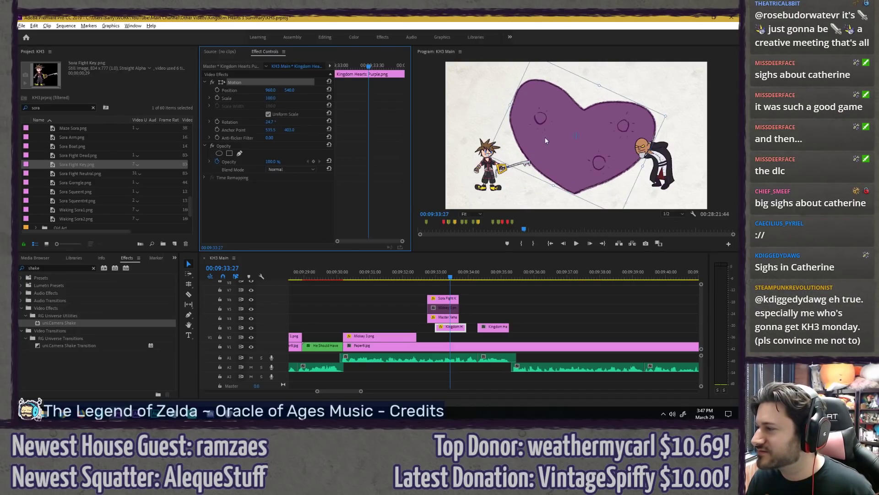
{"action": "left_click_drag", "start_coordinate": [545, 141], "coordinate": [609, 98]}
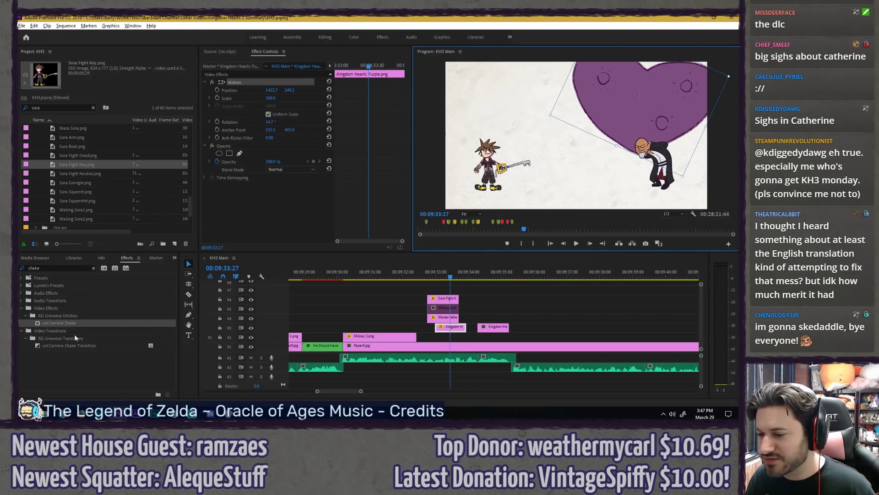
Step: Apply the Horizontal Flip effect, found by searching 'flip', to the purple heart
{"action": "left_click", "coordinate": [93, 268]}
{"action": "type", "text": "flip"}
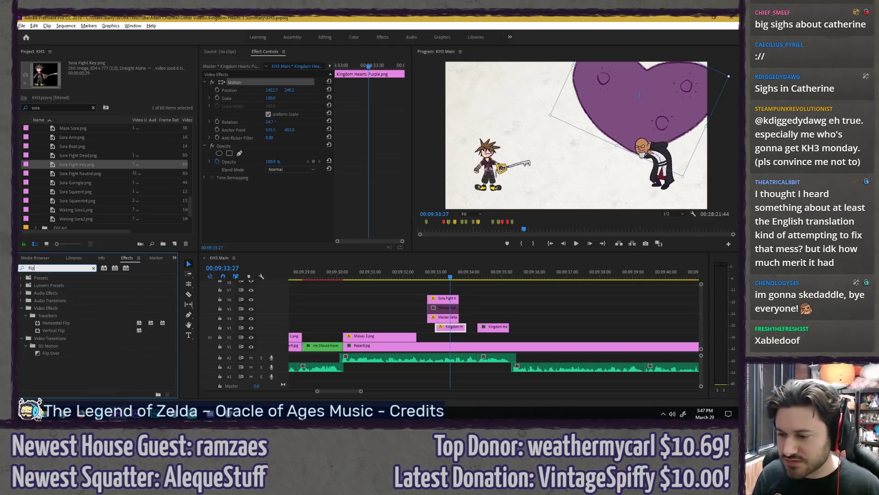
{"action": "left_click_drag", "start_coordinate": [56, 325], "coordinate": [298, 112]}
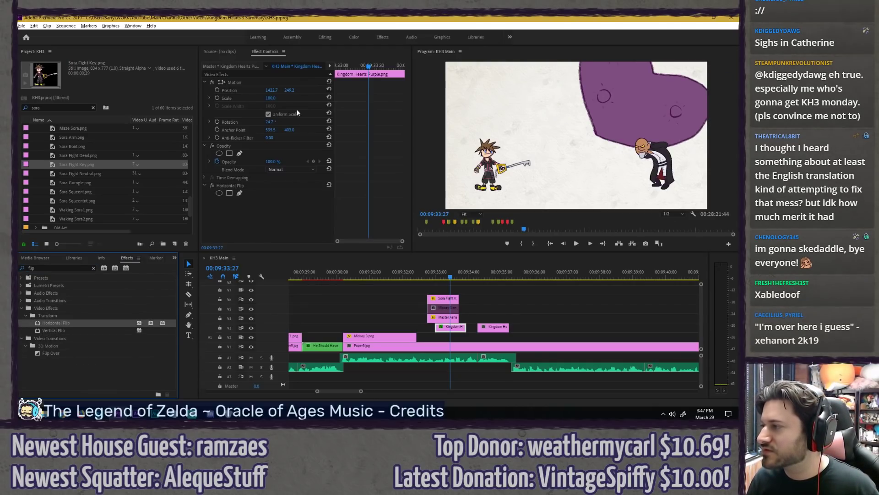
Step: Nudge and re-tilt the flipped heart into the top-right corner of the frame
{"action": "left_click", "coordinate": [282, 82]}
{"action": "left_click_drag", "start_coordinate": [592, 98], "coordinate": [591, 128]}
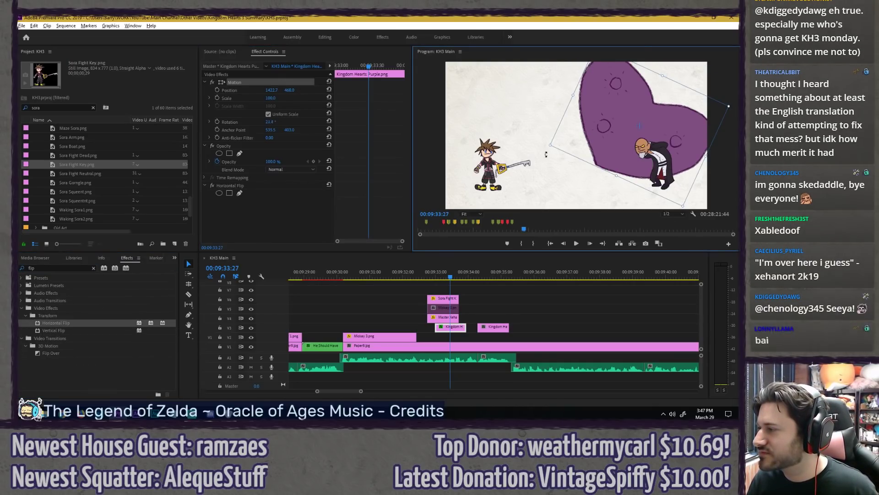
{"action": "left_click_drag", "start_coordinate": [546, 155], "coordinate": [598, 201]}
{"action": "left_click_drag", "start_coordinate": [651, 132], "coordinate": [661, 120]}
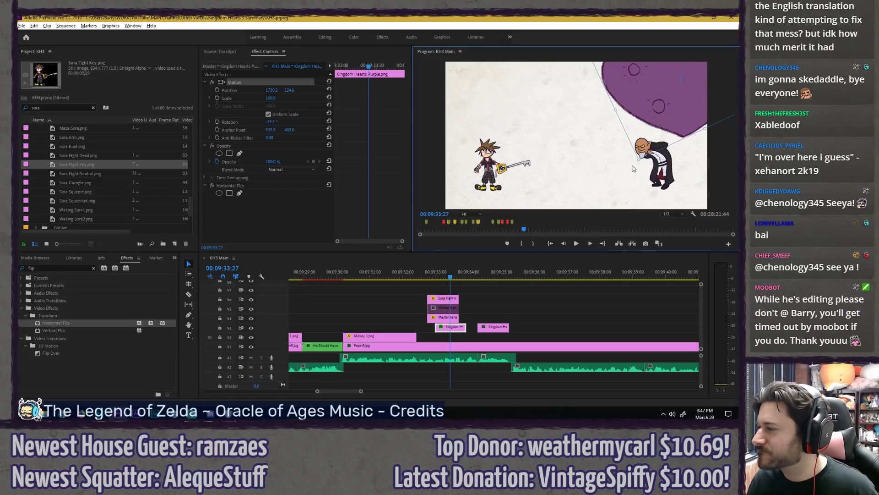
{"action": "left_click_drag", "start_coordinate": [635, 164], "coordinate": [606, 139]}
{"action": "mouse_move", "coordinate": [643, 115]}
{"action": "left_mouse_down"}
{"action": "mouse_move", "coordinate": [650, 132]}
{"action": "mouse_move", "coordinate": [651, 121]}
{"action": "left_mouse_up"}
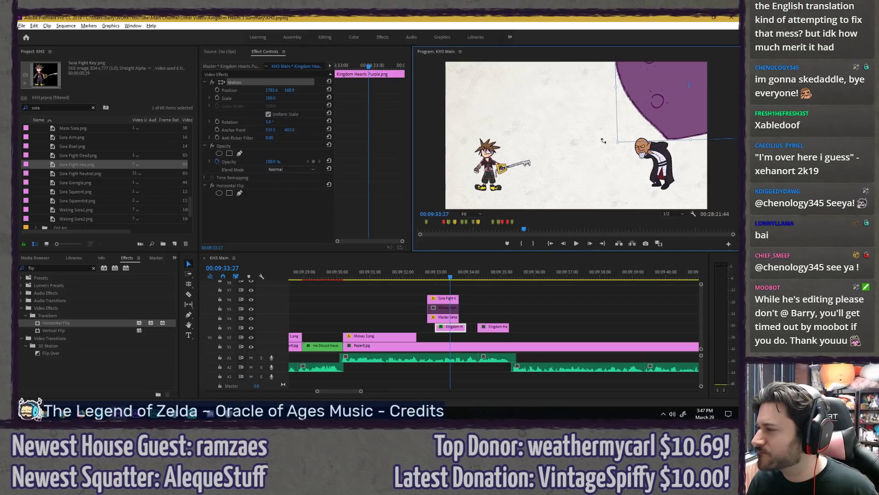
{"action": "left_click_drag", "start_coordinate": [603, 141], "coordinate": [597, 131]}
{"action": "left_click_drag", "start_coordinate": [648, 107], "coordinate": [653, 120]}
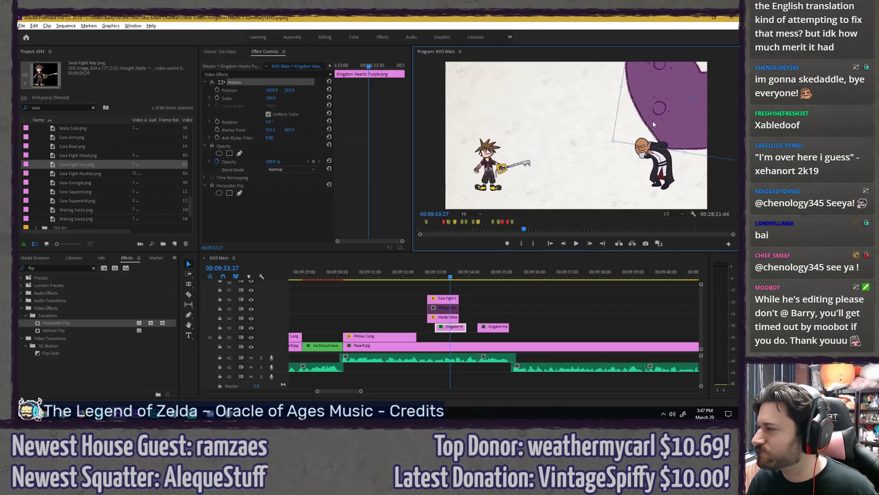
{"action": "left_click", "coordinate": [526, 298]}
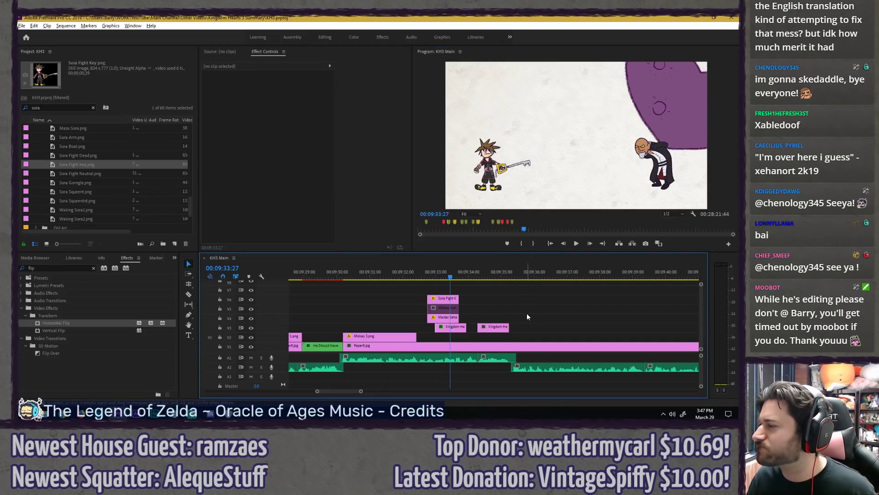
Step: Remove Horizontal Flip and set the heart at about 32 degrees just above Xehanort
{"action": "left_click", "coordinate": [448, 327]}
{"action": "left_click", "coordinate": [307, 82]}
{"action": "left_click_drag", "start_coordinate": [651, 96], "coordinate": [633, 73]}
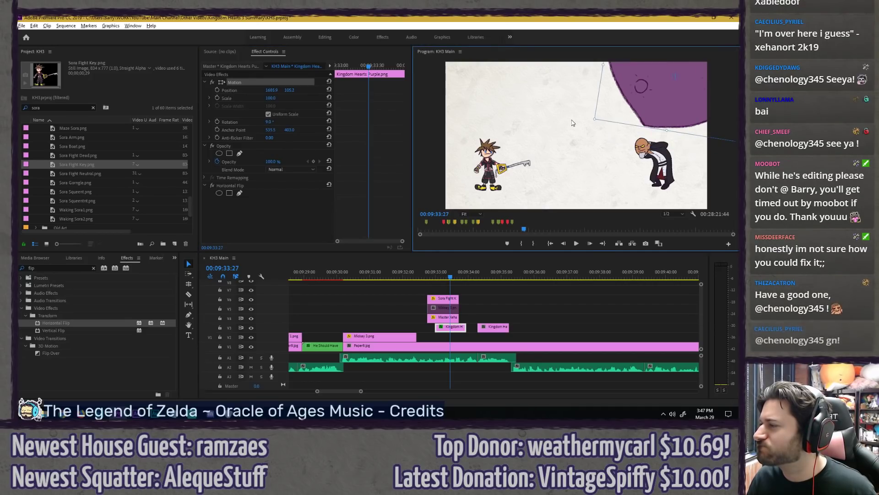
{"action": "left_click_drag", "start_coordinate": [572, 123], "coordinate": [581, 139]}
{"action": "left_click", "coordinate": [257, 185]}
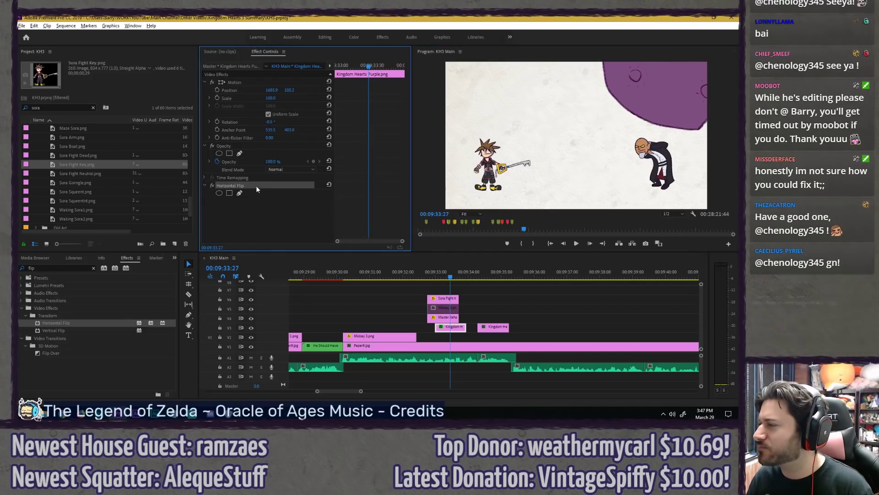
{"action": "key", "text": "Delete"}
{"action": "left_click_drag", "start_coordinate": [596, 137], "coordinate": [564, 86]}
{"action": "mouse_move", "coordinate": [666, 105]}
{"action": "left_mouse_down"}
{"action": "mouse_move", "coordinate": [633, 137]}
{"action": "mouse_move", "coordinate": [650, 89]}
{"action": "mouse_move", "coordinate": [658, 101]}
{"action": "left_mouse_up"}
{"action": "left_click", "coordinate": [579, 324]}
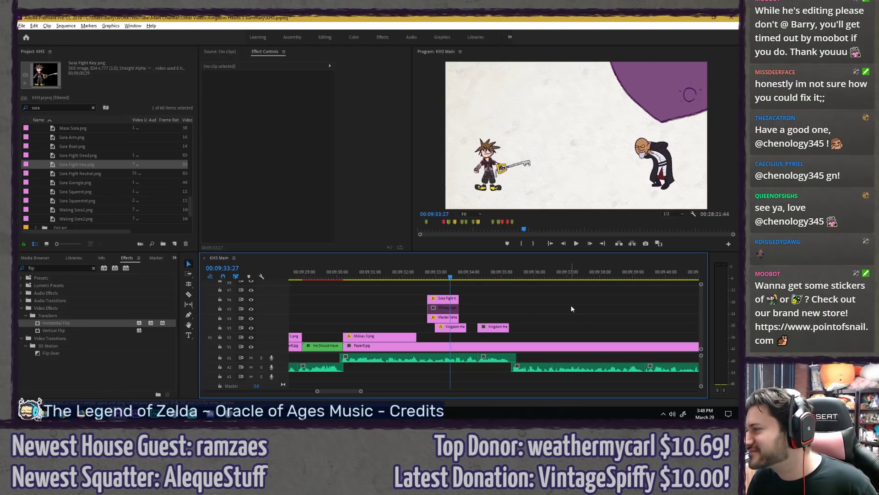
Step: Align the Kingdom Hearts Purple clip's start with the stacked scene clips on the timeline
{"action": "left_click", "coordinate": [451, 327]}
{"action": "scroll", "coordinate": [541, 308], "scroll_direction": "down", "scroll_amount": 2}
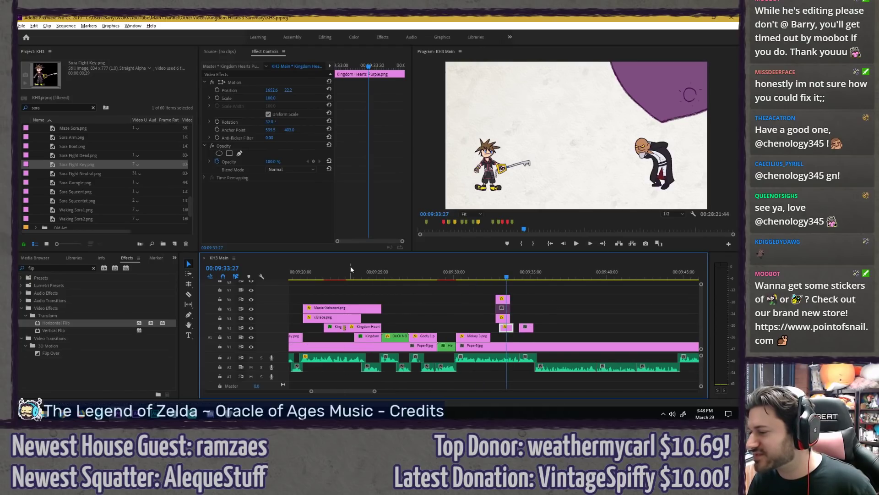
{"action": "left_click_drag", "start_coordinate": [349, 273], "coordinate": [358, 275]}
{"action": "left_click", "coordinate": [500, 277]}
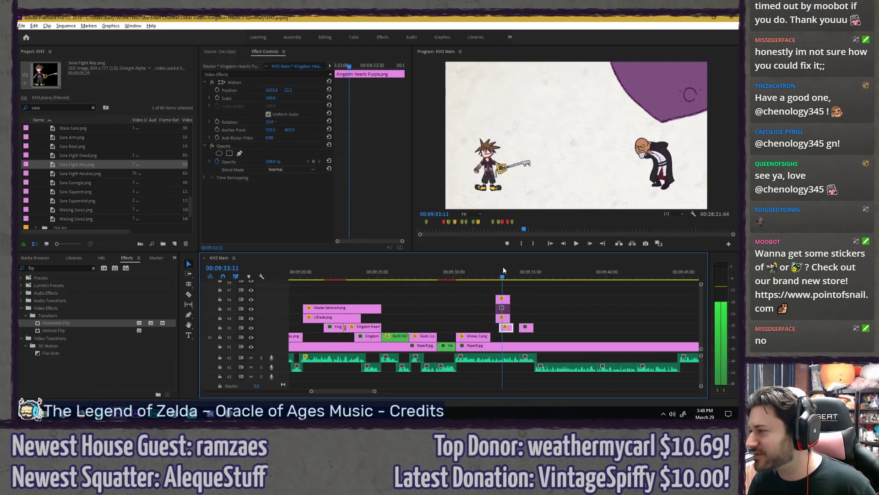
{"action": "key", "text": "equal"}
{"action": "left_click", "coordinate": [443, 326]}
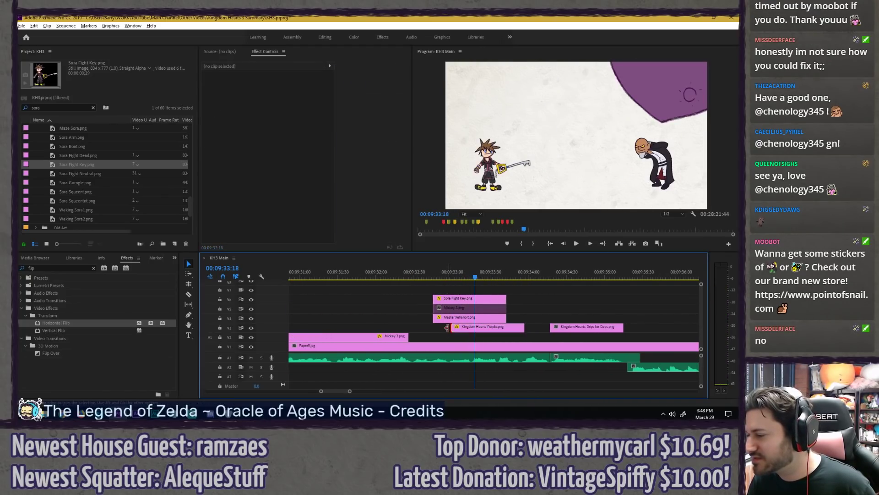
{"action": "left_click_drag", "start_coordinate": [470, 328], "coordinate": [451, 328]}
{"action": "left_click", "coordinate": [560, 319]}
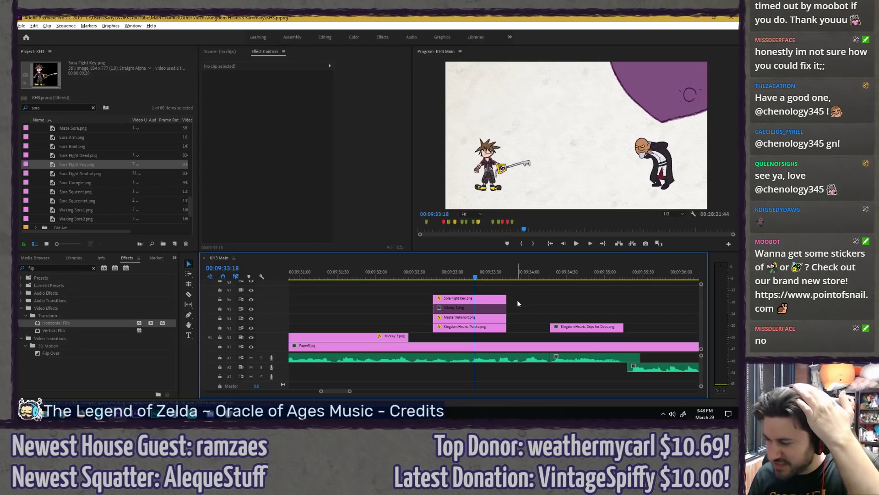
Step: Show the Mickey 3 clip at 45% scale and move him down-left
{"action": "left_click", "coordinate": [468, 300]}
{"action": "left_click", "coordinate": [463, 309]}
{"action": "key", "text": "shift+e"}
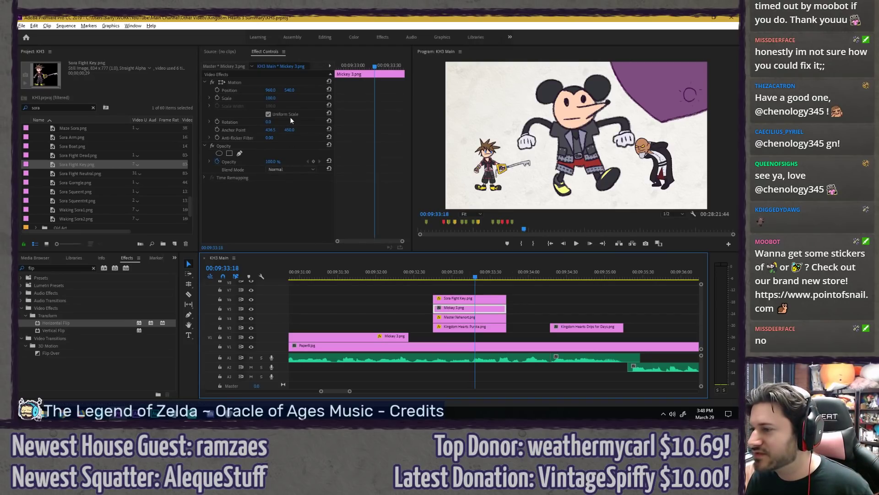
{"action": "left_click", "coordinate": [272, 97]}
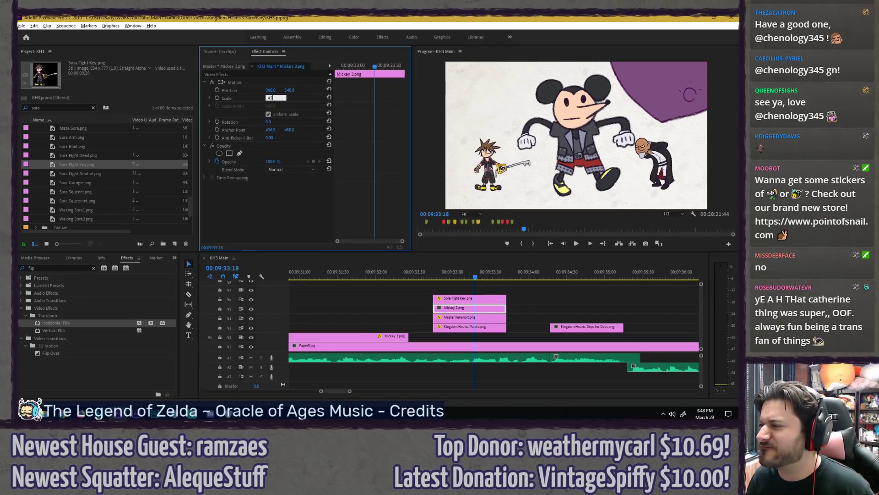
{"action": "key", "text": "Return"}
{"action": "key", "text": "Return"}
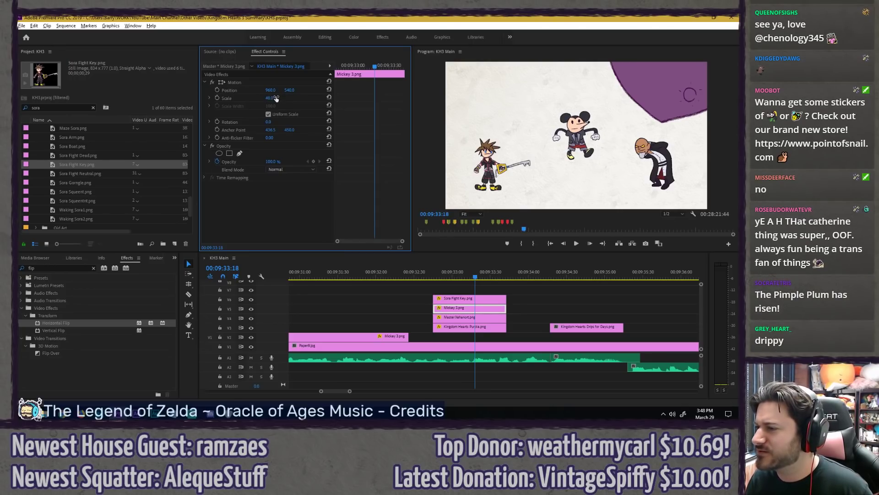
{"action": "left_click_drag", "start_coordinate": [568, 150], "coordinate": [545, 182]}
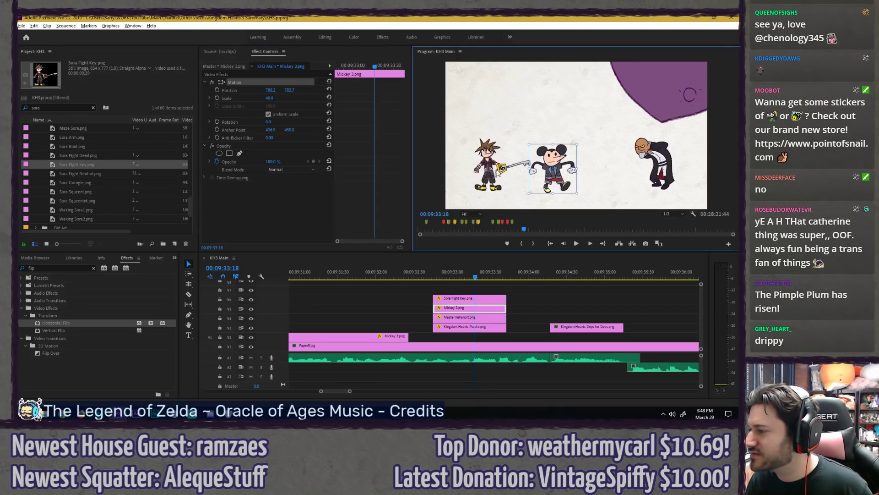
Step: Shrink Mickey to 30% scale and keep him standing beside Sora
{"action": "left_click", "coordinate": [273, 98]}
{"action": "type", "text": "30"}
{"action": "key", "text": "Return"}
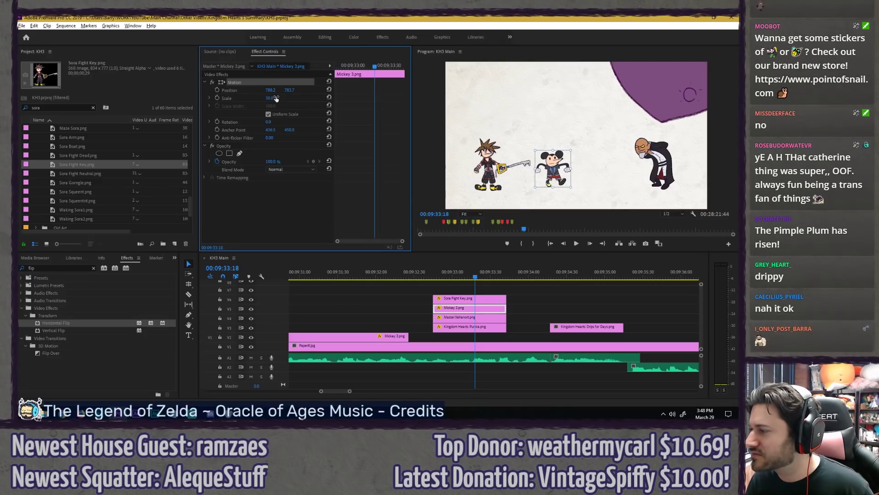
{"action": "left_click_drag", "start_coordinate": [547, 179], "coordinate": [507, 185]}
{"action": "key", "text": "ctrl+z"}
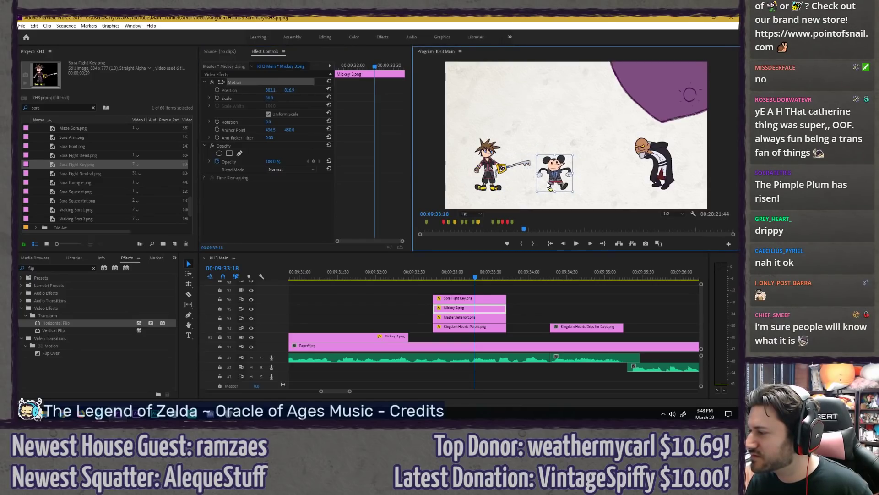
{"action": "left_click", "coordinate": [552, 297]}
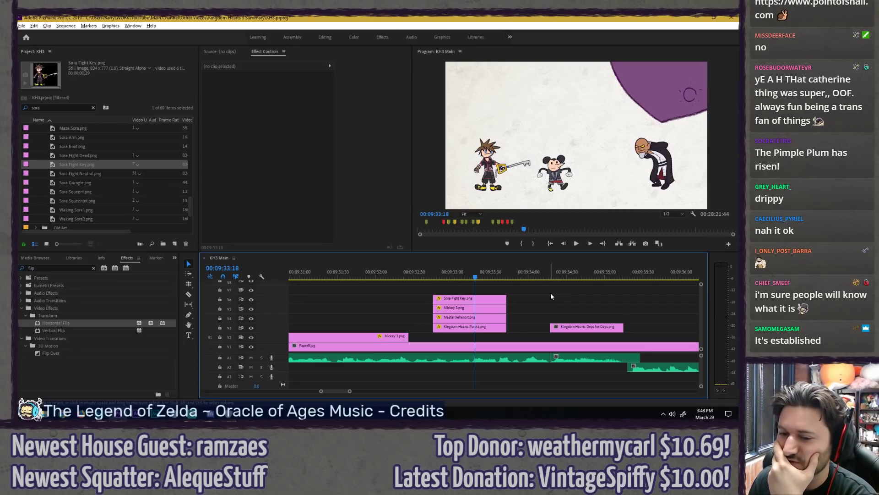
Step: Move the Drips for Days clip down a track and shift the drips layer up-right
{"action": "left_click_drag", "start_coordinate": [586, 330], "coordinate": [477, 339]}
{"action": "left_click", "coordinate": [272, 85]}
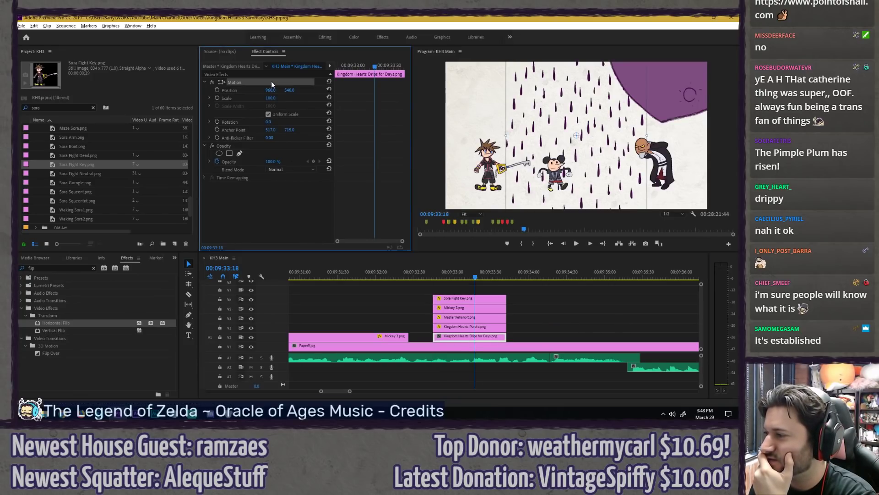
{"action": "left_click_drag", "start_coordinate": [542, 188], "coordinate": [654, 148]}
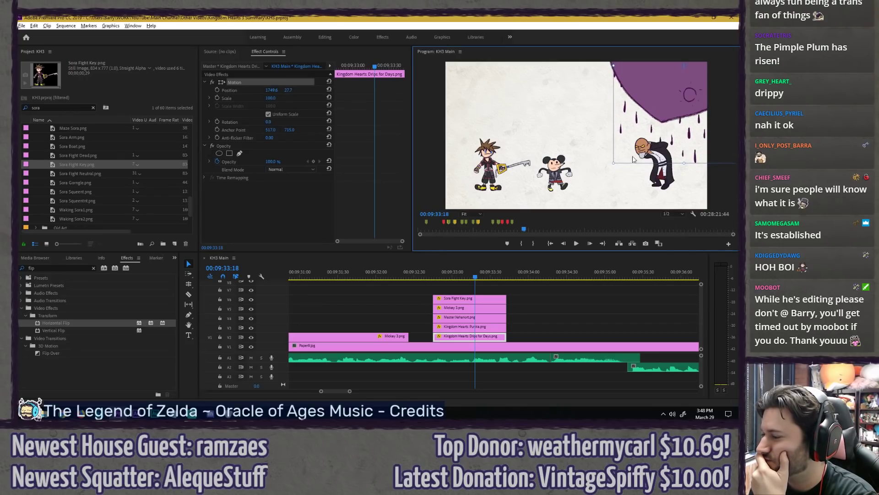
{"action": "left_click", "coordinate": [436, 271]}
{"action": "key", "text": "space"}
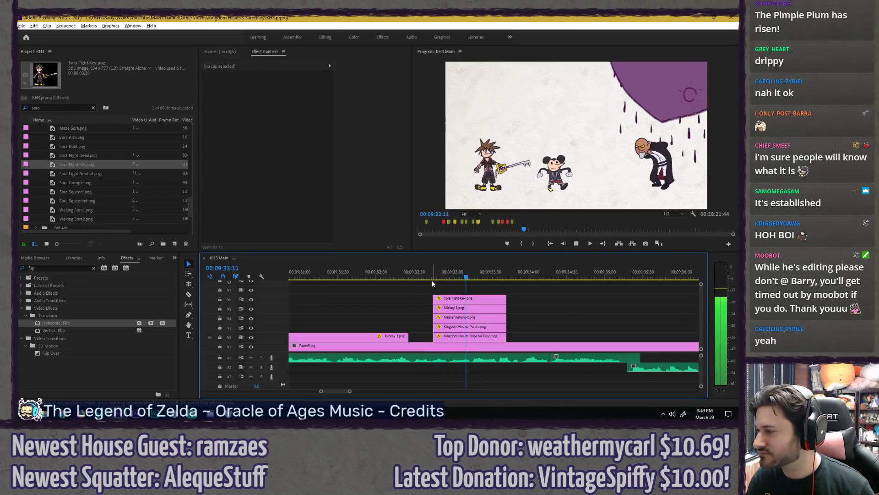
Step: Extend the five stacked scene clips to the playhead and make them start earlier
{"action": "scroll", "coordinate": [383, 282], "scroll_direction": "down", "scroll_amount": 3}
{"action": "left_click_drag", "start_coordinate": [414, 289], "coordinate": [495, 337]}
{"action": "key", "text": "space"}
{"action": "left_click", "coordinate": [398, 284]}
{"action": "key", "text": "equal"}
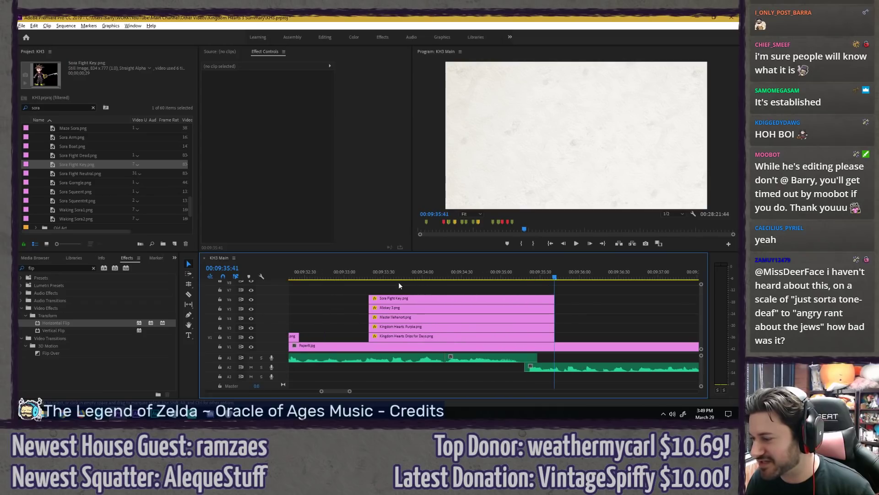
{"action": "left_click_drag", "start_coordinate": [343, 276], "coordinate": [326, 325]}
{"action": "left_click", "coordinate": [362, 288]}
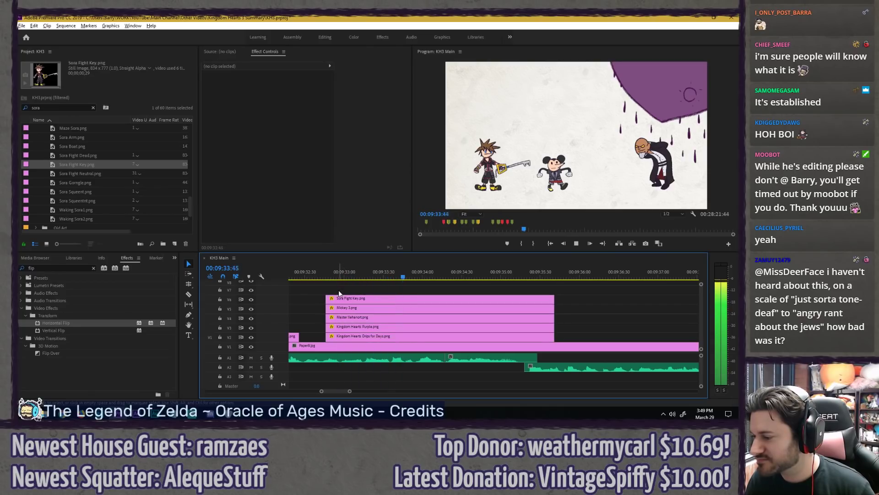
{"action": "left_click", "coordinate": [353, 336]}
Step: Lower the purple drips via Position Y and set a Position keyframe at the clips' start
{"action": "left_click", "coordinate": [350, 73]}
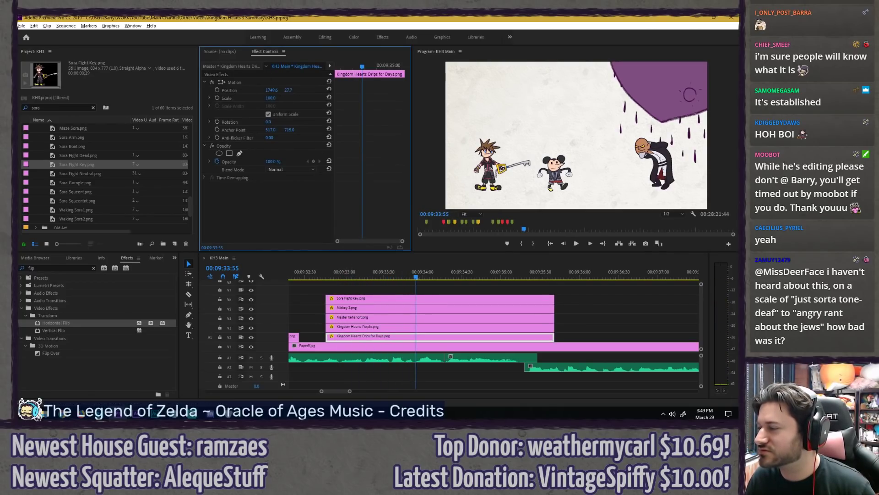
{"action": "left_click_drag", "start_coordinate": [288, 90], "coordinate": [432, 90]}
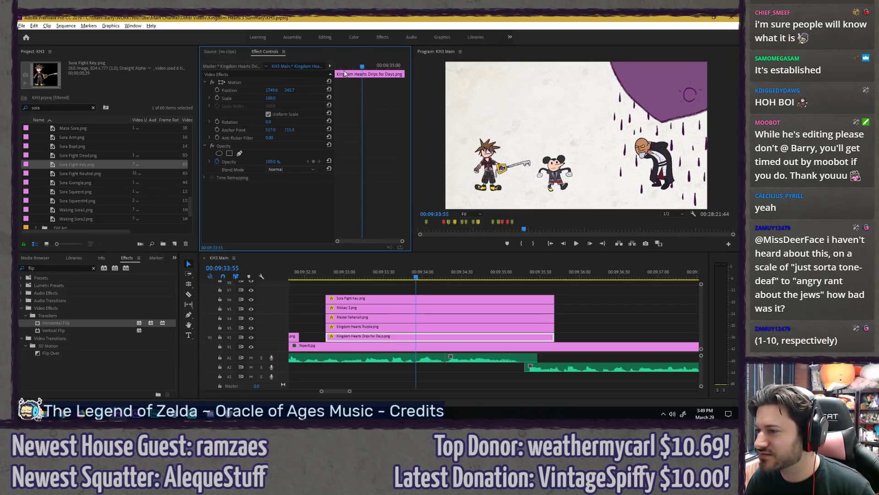
{"action": "key", "text": "Up"}
{"action": "left_click", "coordinate": [218, 89]}
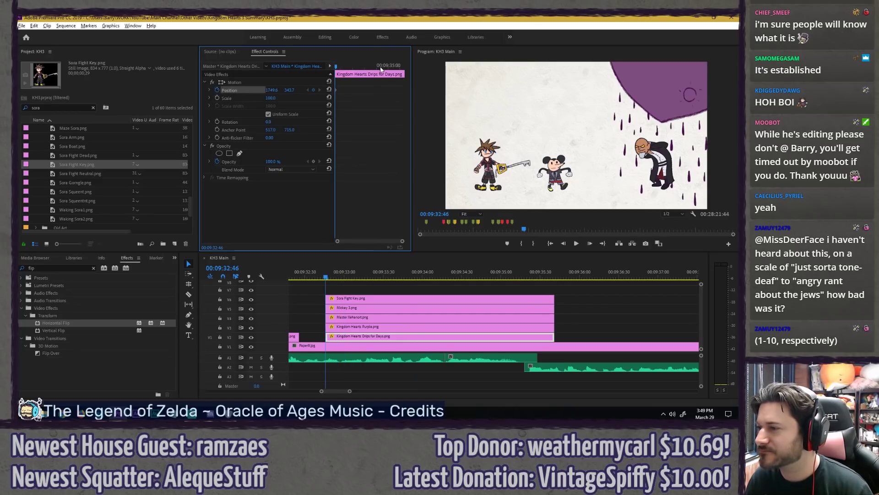
{"action": "key", "text": "space"}
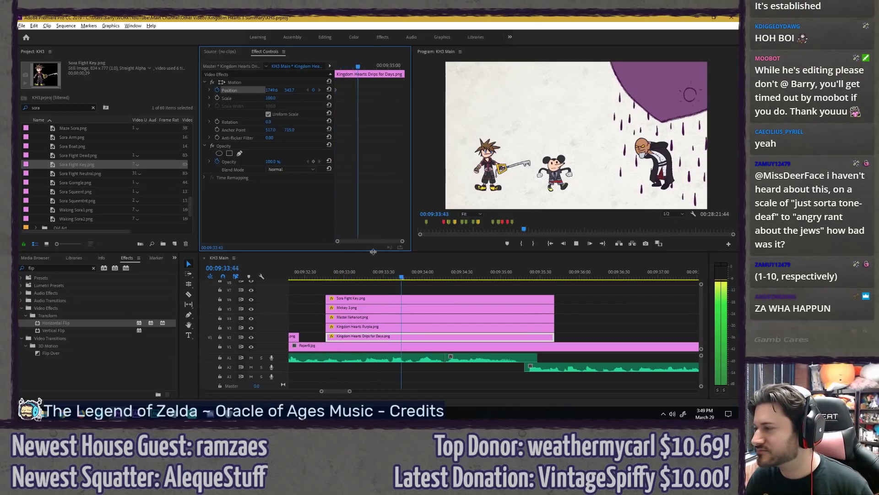
{"action": "key", "text": "space"}
Step: Add a second drips Position keyframe one frame later and preview the slide
{"action": "key", "text": "Right"}
{"action": "key", "text": "Right"}
{"action": "key", "text": "Right"}
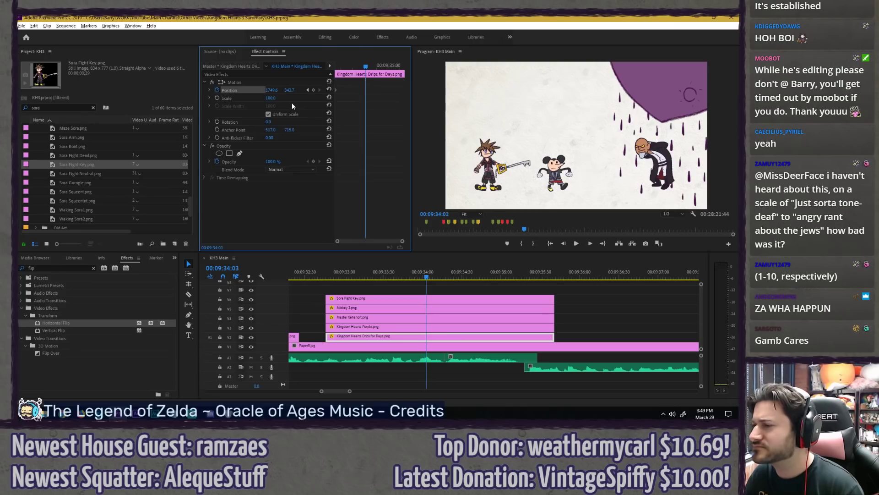
{"action": "mouse_move", "coordinate": [289, 90]}
{"action": "left_mouse_down"}
{"action": "mouse_move", "coordinate": [380, 90]}
{"action": "mouse_move", "coordinate": [291, 73]}
{"action": "left_mouse_up"}
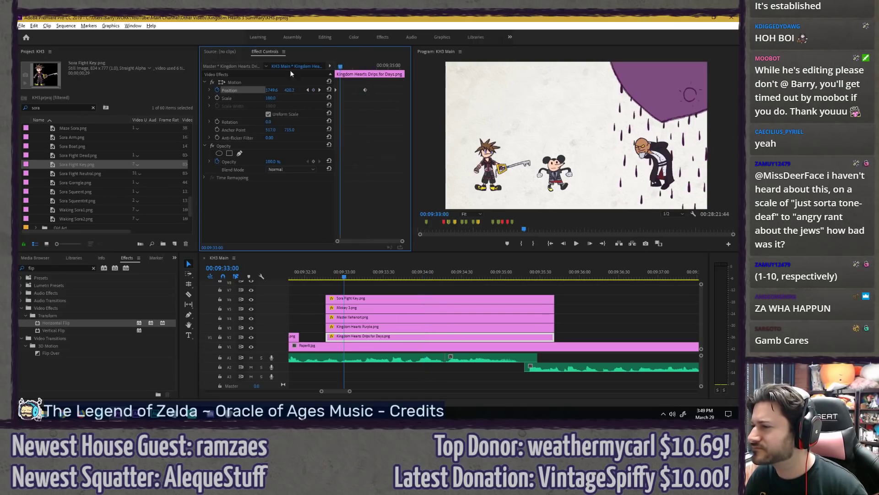
{"action": "key", "text": "space"}
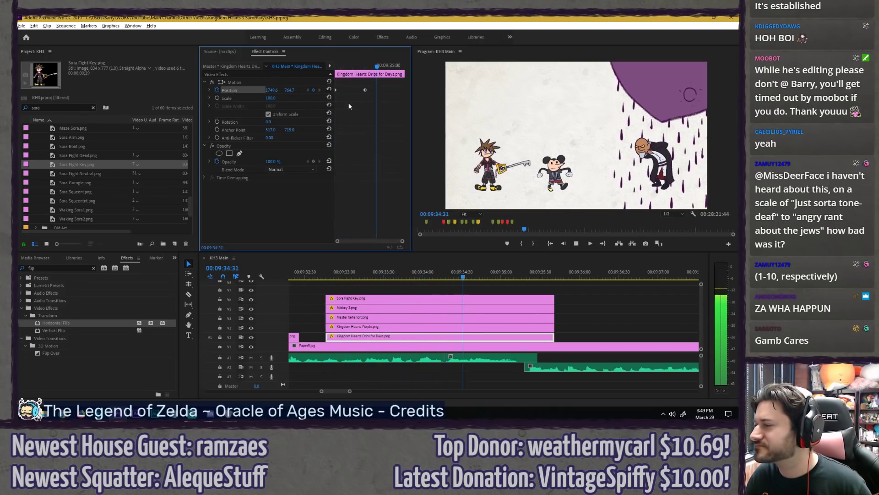
{"action": "key", "text": "space"}
{"action": "left_click", "coordinate": [307, 89]}
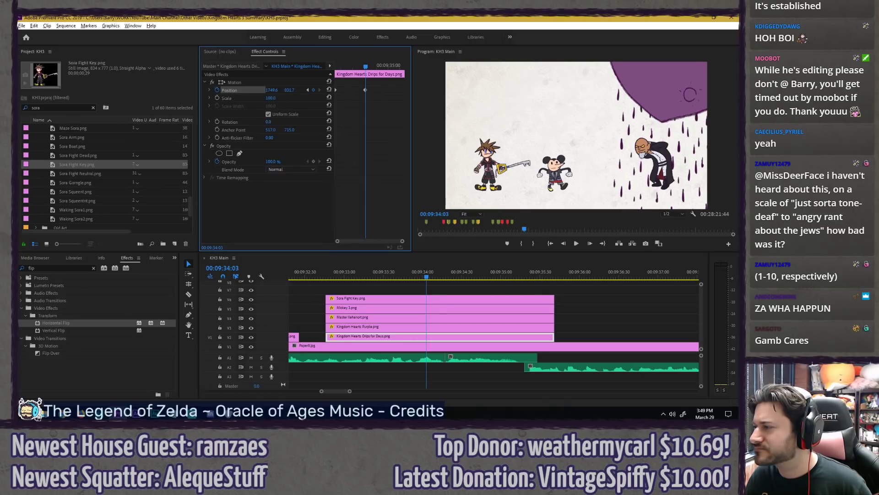
{"action": "left_click", "coordinate": [308, 90]}
{"action": "key", "text": "space"}
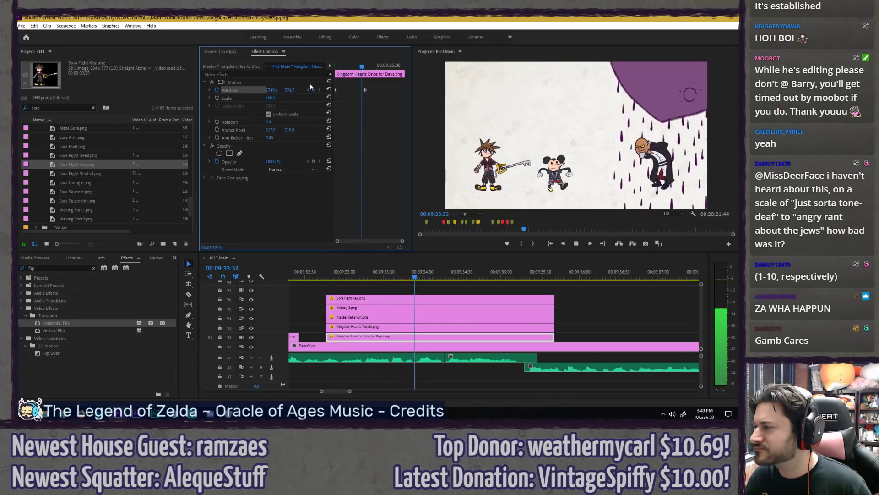
Step: Move the drips Position keyframe earlier to 00:09:33:54 and preview the animation
{"action": "left_click_drag", "start_coordinate": [356, 61], "coordinate": [364, 60]}
{"action": "key", "text": "Right"}
{"action": "key", "text": "Right"}
{"action": "key", "text": "Right"}
{"action": "key", "text": "Right"}
{"action": "key", "text": "Right"}
{"action": "key", "text": "Right"}
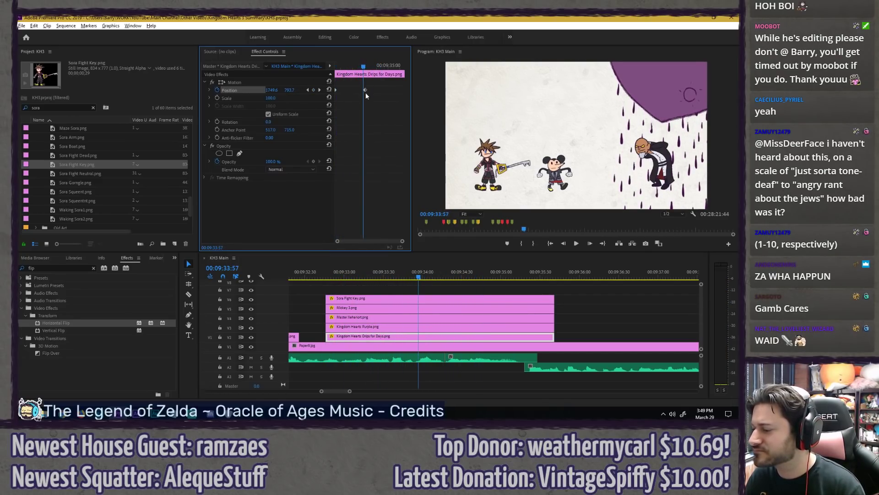
{"action": "key", "text": "Left"}
{"action": "left_click_drag", "start_coordinate": [365, 91], "coordinate": [276, 65]}
{"action": "key", "text": "space"}
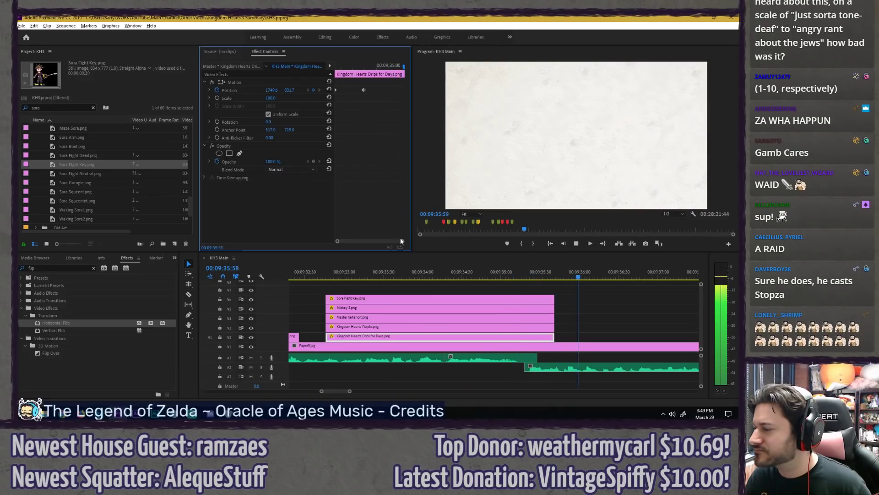
{"action": "key", "text": "space"}
{"action": "left_click", "coordinate": [518, 293]}
{"action": "scroll", "coordinate": [518, 293], "scroll_direction": "down", "scroll_amount": 3}
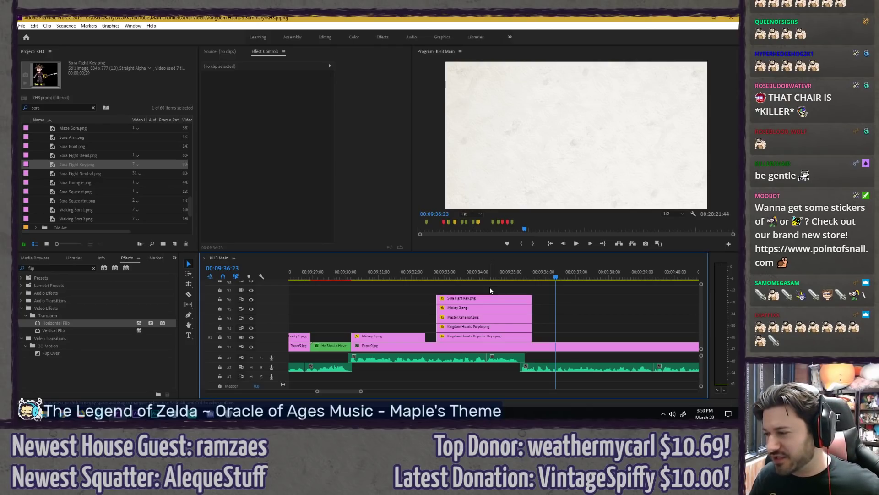
{"action": "key", "text": "minus"}
{"action": "left_click", "coordinate": [439, 275]}
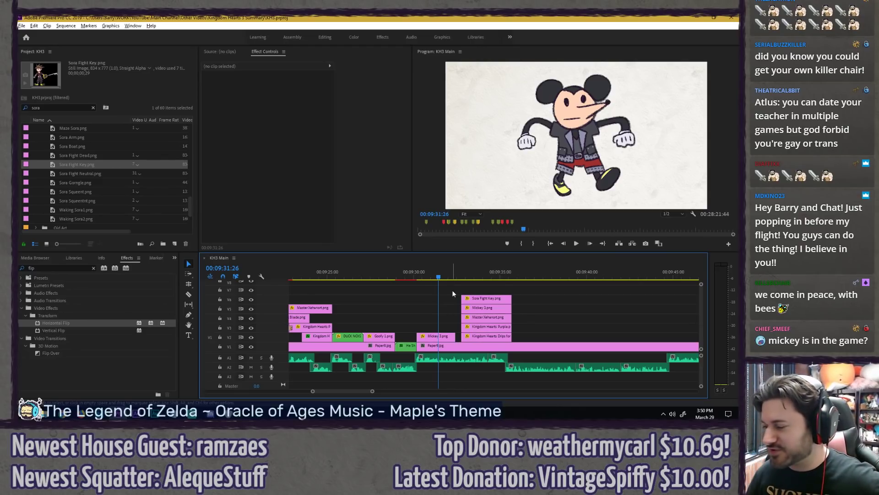
{"action": "left_click_drag", "start_coordinate": [482, 287], "coordinate": [493, 339]}
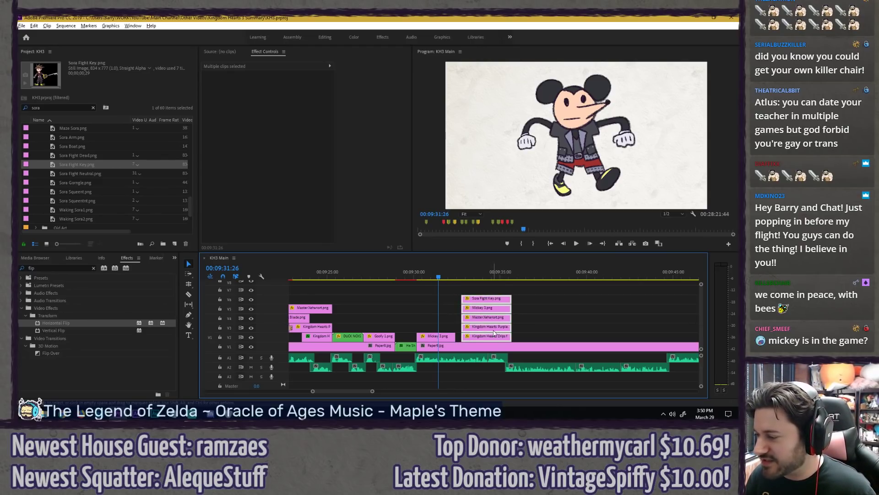
{"action": "key", "text": "="}
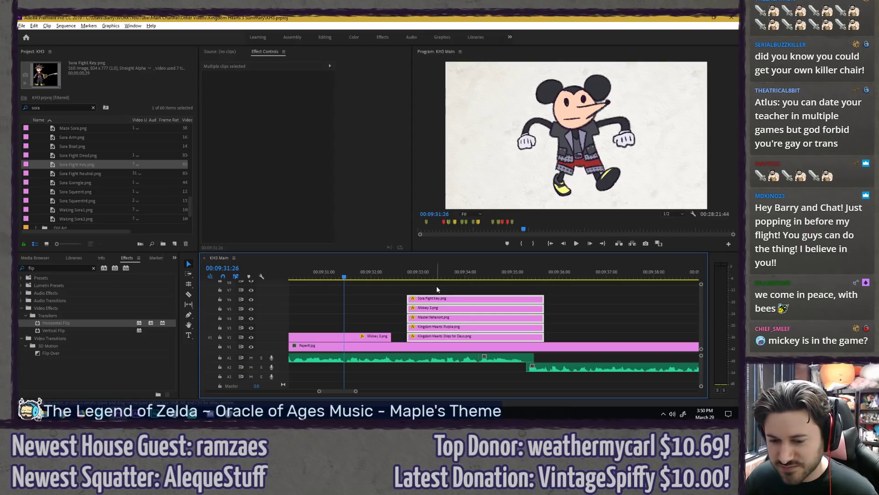
{"action": "left_click", "coordinate": [437, 289]}
{"action": "key", "text": "minus"}
{"action": "left_click_drag", "start_coordinate": [375, 277], "coordinate": [362, 277]}
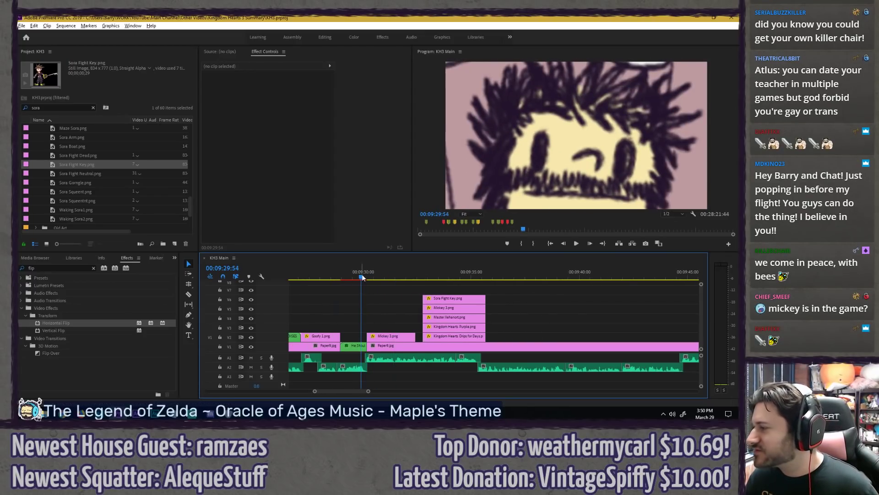
{"action": "key", "text": "space"}
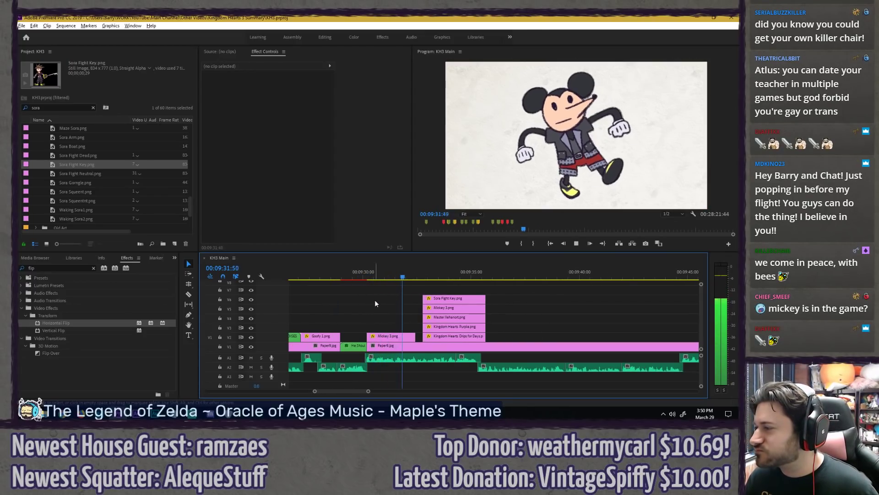
{"action": "key", "text": "space"}
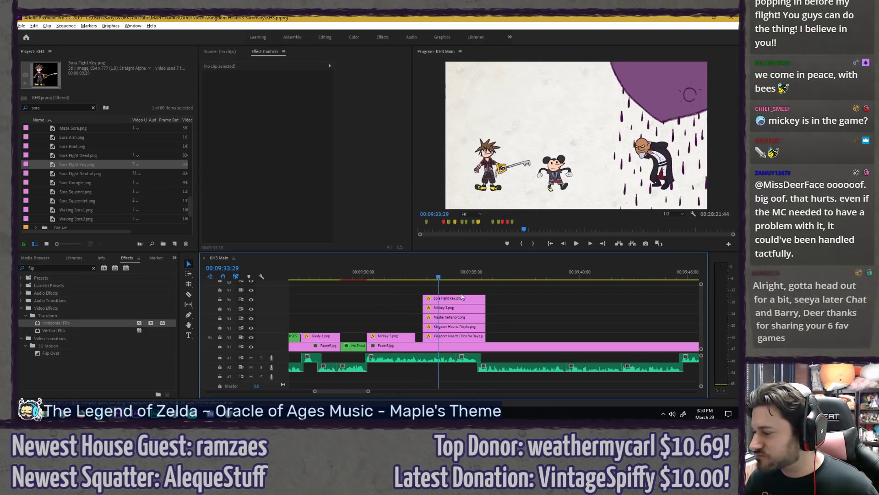
{"action": "key", "text": "equal"}
{"action": "left_click_drag", "start_coordinate": [405, 277], "coordinate": [432, 276]}
Step: Keyframe Mickey spinning from near the top at -42.9 degrees down beside Xehanort
{"action": "left_click", "coordinate": [433, 308]}
{"action": "left_click", "coordinate": [368, 106]}
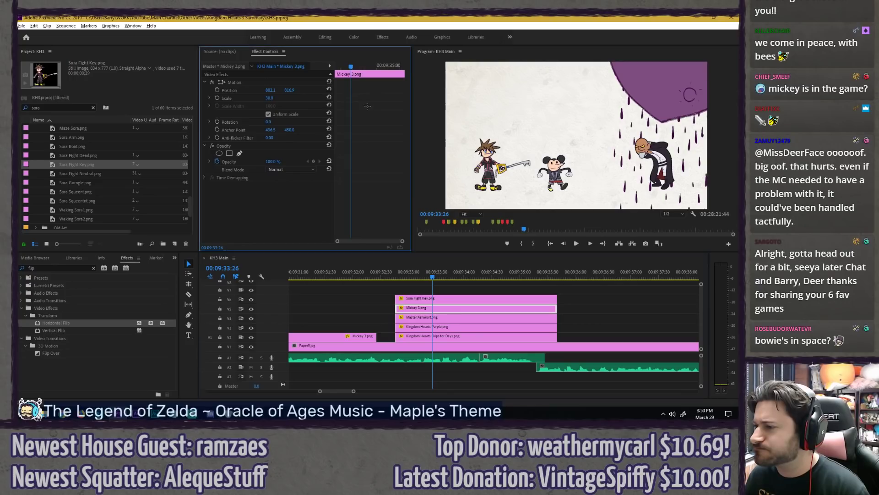
{"action": "left_click", "coordinate": [284, 83]}
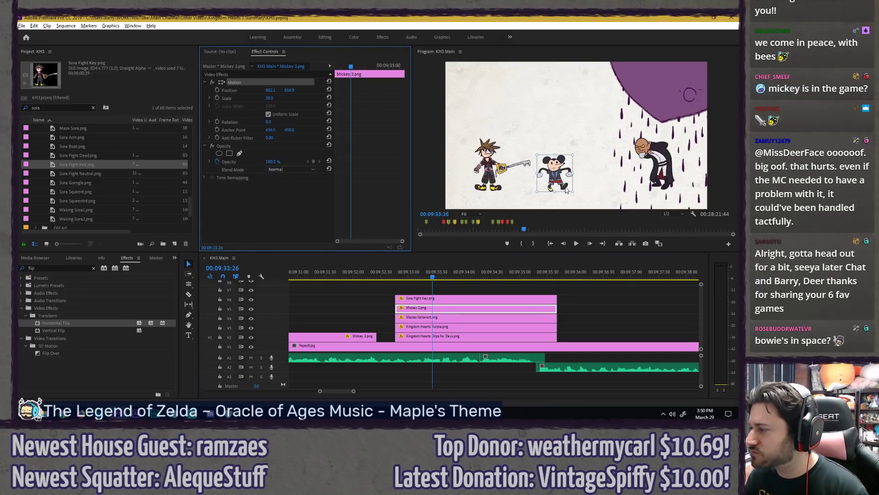
{"action": "left_click_drag", "start_coordinate": [565, 185], "coordinate": [598, 189]}
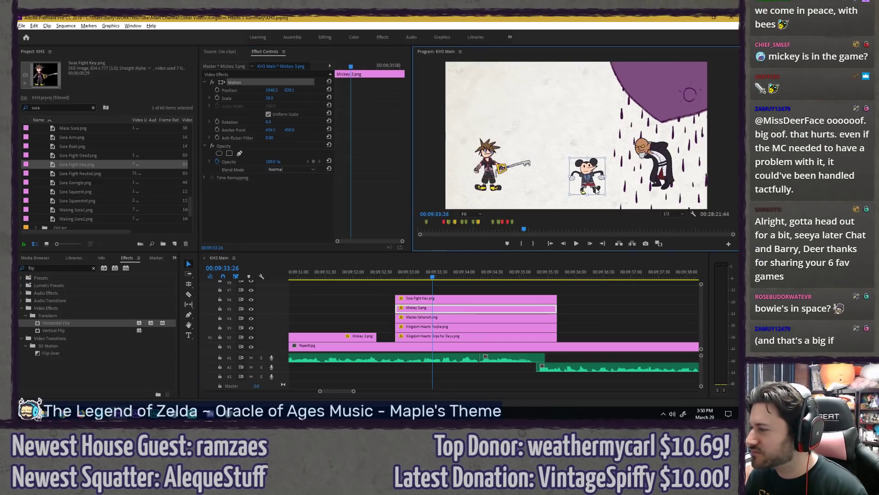
{"action": "left_click", "coordinate": [217, 90]}
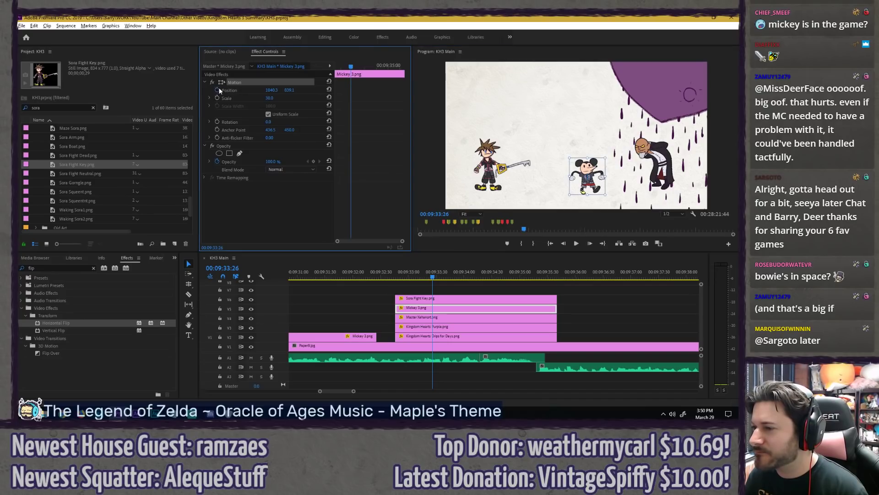
{"action": "left_click", "coordinate": [217, 122]}
{"action": "key", "text": "Left"}
{"action": "key", "text": "Left"}
{"action": "key", "text": "Left"}
{"action": "key", "text": "Left"}
{"action": "key", "text": "Left"}
{"action": "key", "text": "Left"}
{"action": "key", "text": "Left"}
{"action": "key", "text": "Left"}
{"action": "key", "text": "Left"}
{"action": "key", "text": "Left"}
{"action": "key", "text": "Left"}
{"action": "key", "text": "Left"}
{"action": "key", "text": "Left"}
{"action": "key", "text": "Left"}
{"action": "key", "text": "Left"}
{"action": "key", "text": "Left"}
{"action": "key", "text": "Left"}
{"action": "key", "text": "Left"}
{"action": "key", "text": "Left"}
{"action": "key", "text": "Left"}
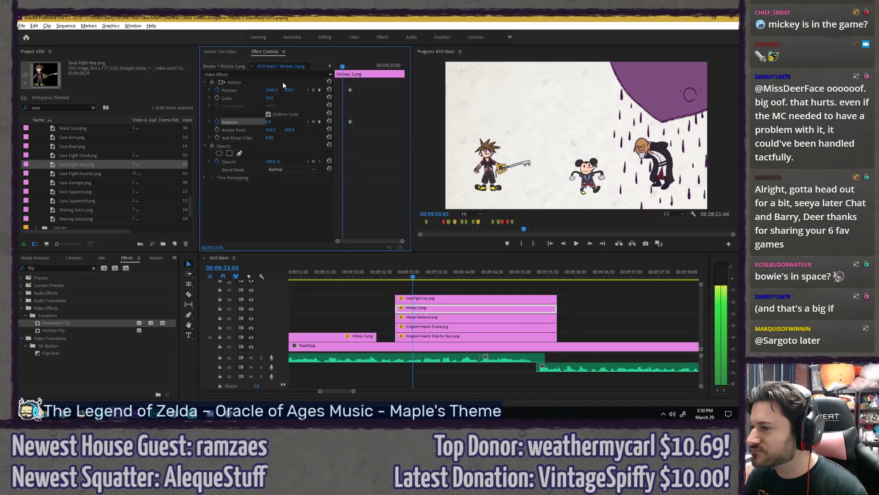
{"action": "left_click", "coordinate": [282, 81]}
{"action": "left_click_drag", "start_coordinate": [587, 176], "coordinate": [550, 86]}
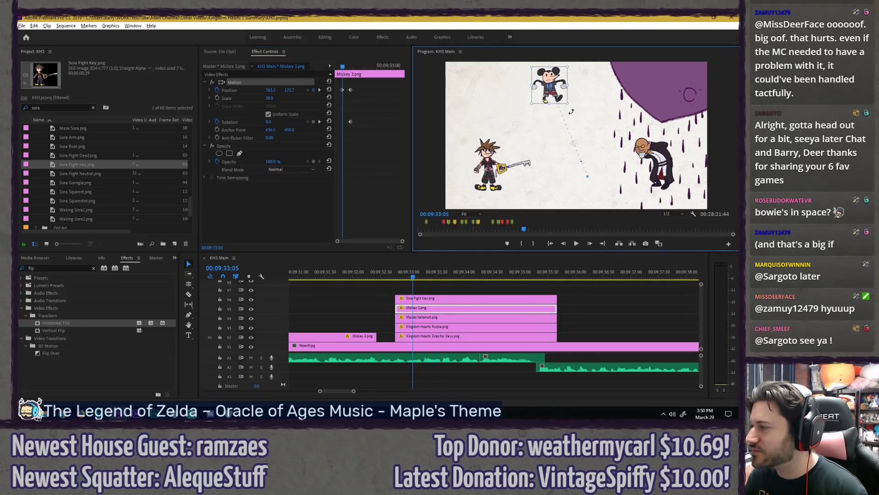
{"action": "left_click_drag", "start_coordinate": [573, 113], "coordinate": [552, 96]}
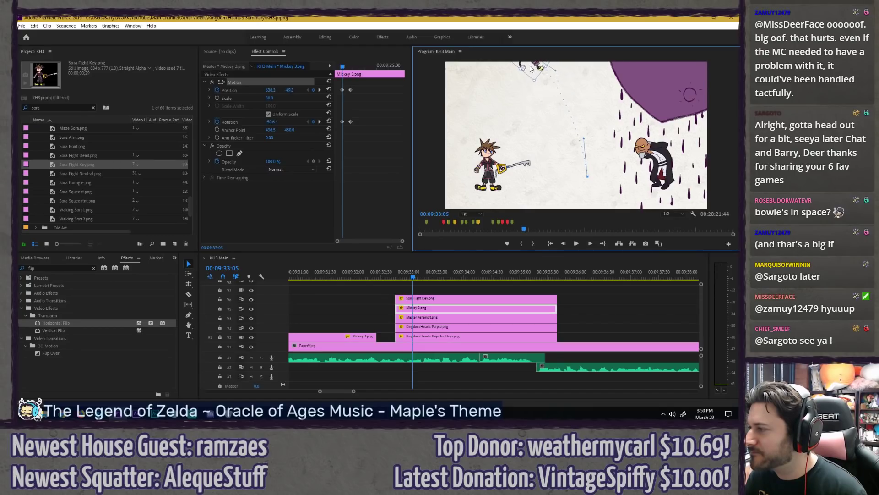
Step: Shift Mickey's second keyframes earlier to the playhead for a faster entrance
{"action": "left_click", "coordinate": [363, 103]}
{"action": "key", "text": "space"}
{"action": "left_click_drag", "start_coordinate": [359, 66], "coordinate": [348, 122]}
{"action": "key", "text": "Right"}
{"action": "key", "text": "Right"}
{"action": "key", "text": "Right"}
{"action": "key", "text": "Right"}
{"action": "left_click", "coordinate": [337, 66]}
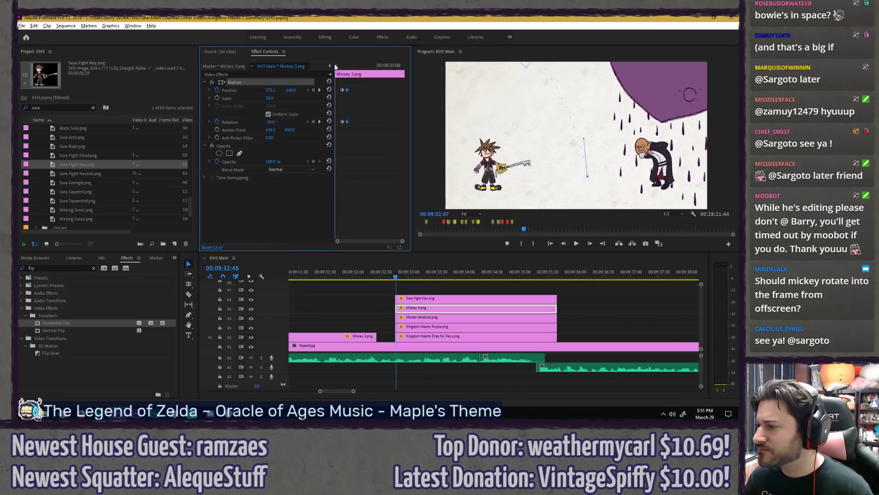
{"action": "key", "text": "space"}
{"action": "left_click_drag", "start_coordinate": [340, 67], "coordinate": [373, 67]}
{"action": "key", "text": "="}
{"action": "key", "text": "="}
{"action": "left_click_drag", "start_coordinate": [376, 122], "coordinate": [373, 121]}
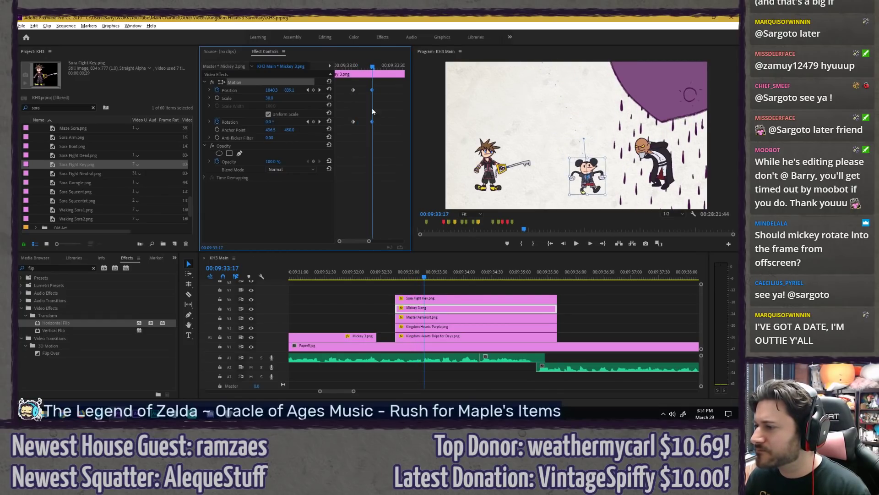
{"action": "left_click_drag", "start_coordinate": [372, 67], "coordinate": [341, 66]}
{"action": "key", "text": "space"}
Step: Trim the Mickey 3.png clip to start at his first keyframe and play it back
{"action": "key", "text": "space"}
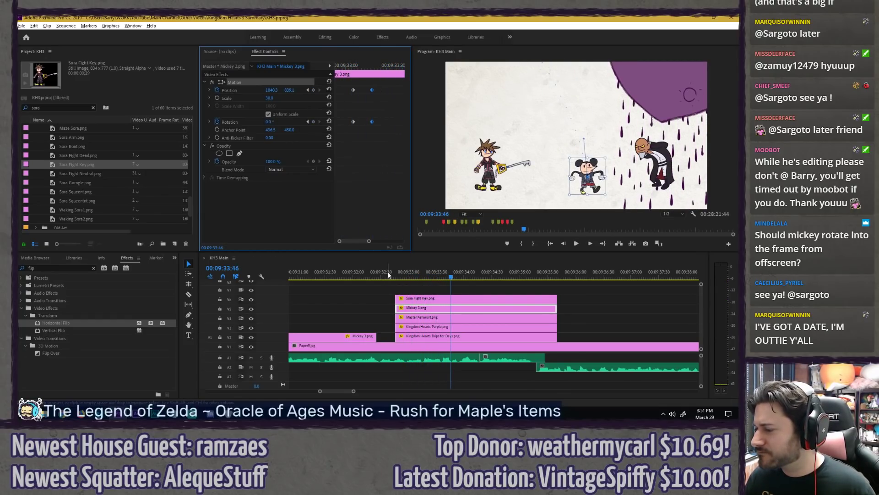
{"action": "left_click", "coordinate": [352, 67]}
{"action": "left_click_drag", "start_coordinate": [397, 308], "coordinate": [414, 308]}
{"action": "key", "text": "space"}
{"action": "left_click", "coordinate": [296, 275]}
{"action": "key", "text": "space"}
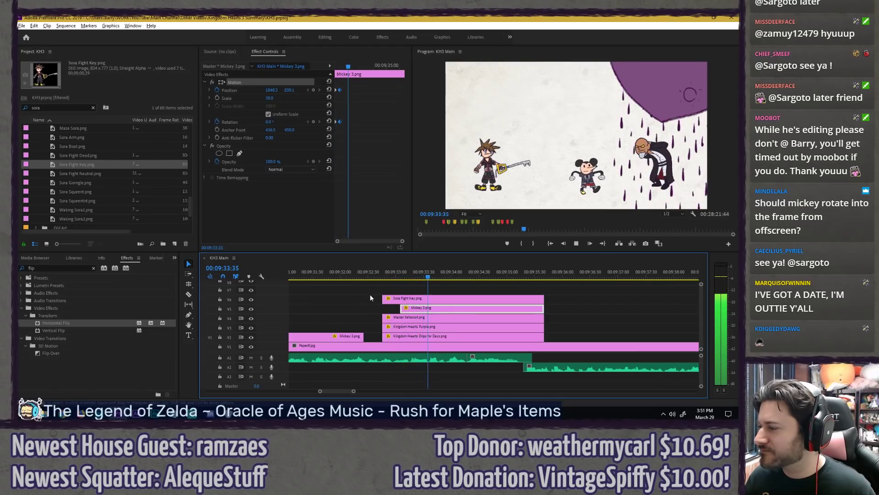
Step: Review Mickey's entrance frame by frame, settling on the frame after his landing keyframe
{"action": "key", "text": "space"}
{"action": "left_click_drag", "start_coordinate": [345, 67], "coordinate": [336, 68]}
{"action": "left_click_drag", "start_coordinate": [270, 123], "coordinate": [271, 125]}
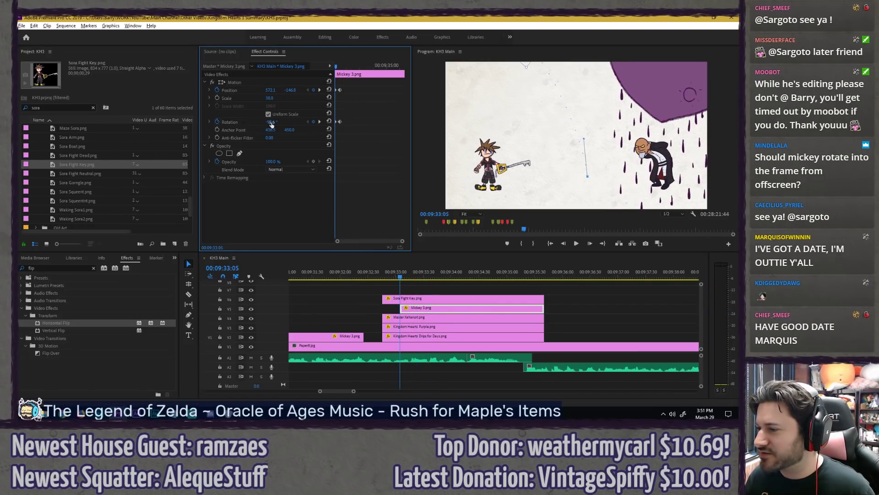
{"action": "key", "text": "space"}
{"action": "key", "text": "space"}
{"action": "left_click_drag", "start_coordinate": [396, 273], "coordinate": [407, 273]}
{"action": "left_click", "coordinate": [307, 90]}
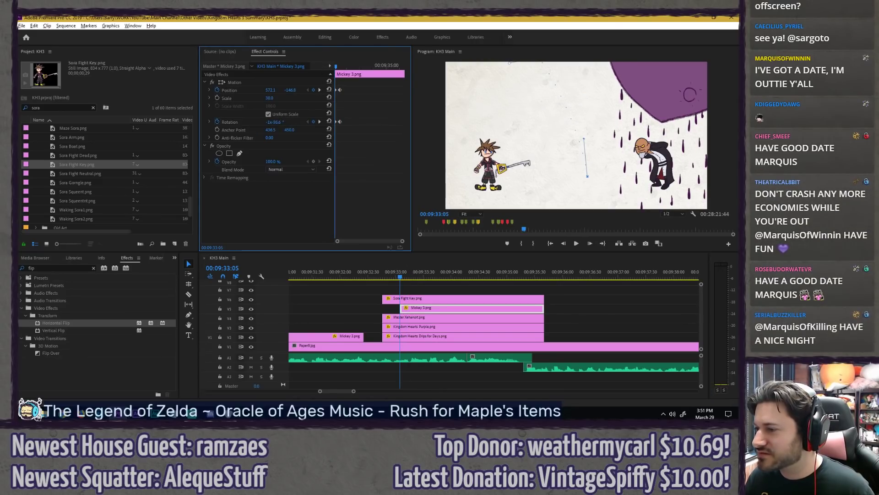
{"action": "key", "text": "space"}
{"action": "key", "text": "space"}
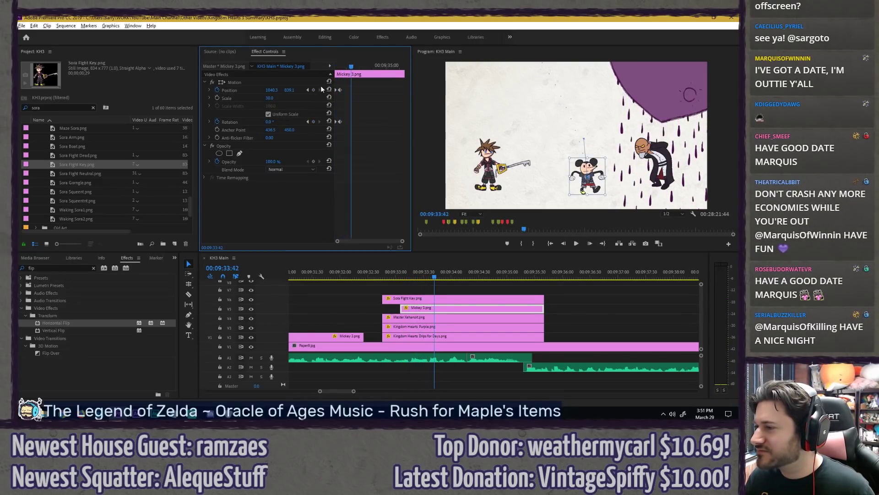
{"action": "left_click_drag", "start_coordinate": [340, 67], "coordinate": [333, 71]}
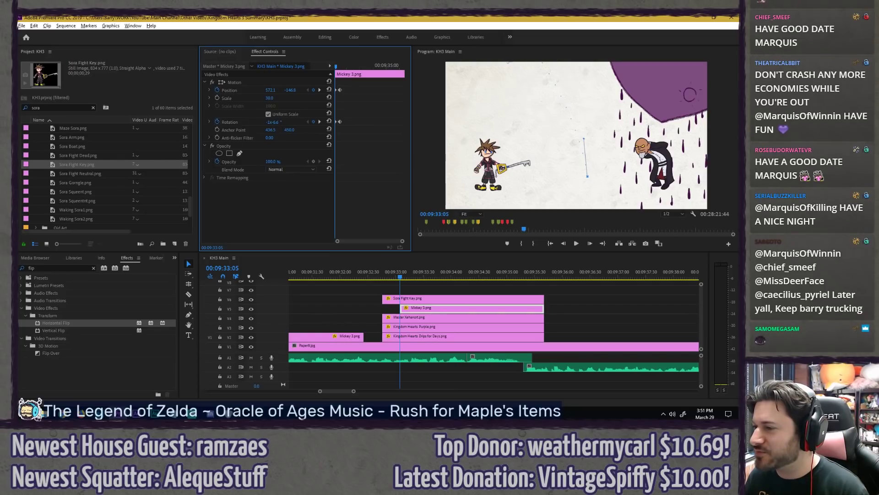
{"action": "key", "text": "Right"}
{"action": "key", "text": "Right"}
{"action": "key", "text": "Right"}
{"action": "key", "text": "Right"}
{"action": "key", "text": "Right"}
{"action": "key", "text": "Right"}
{"action": "key", "text": "Right"}
{"action": "key", "text": "Right"}
{"action": "key", "text": "Right"}
{"action": "key", "text": "Right"}
{"action": "key", "text": "Right"}
{"action": "key", "text": "Right"}
{"action": "key", "text": "Right"}
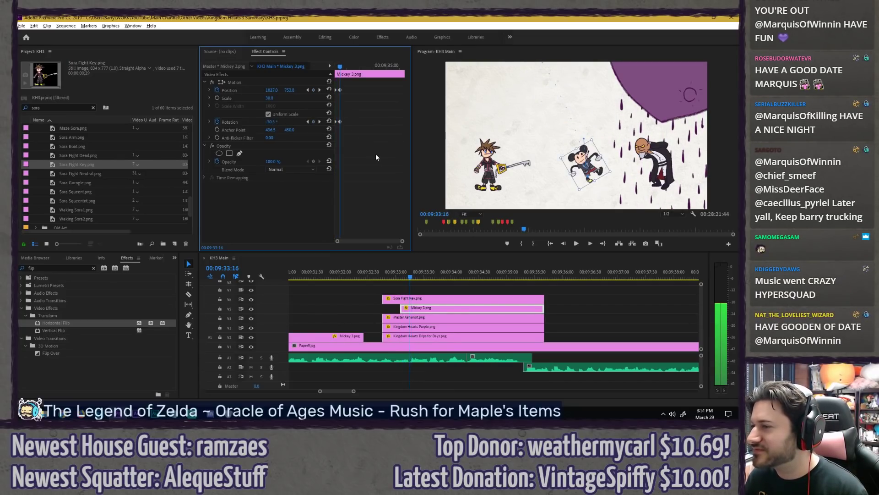
{"action": "key", "text": "Left"}
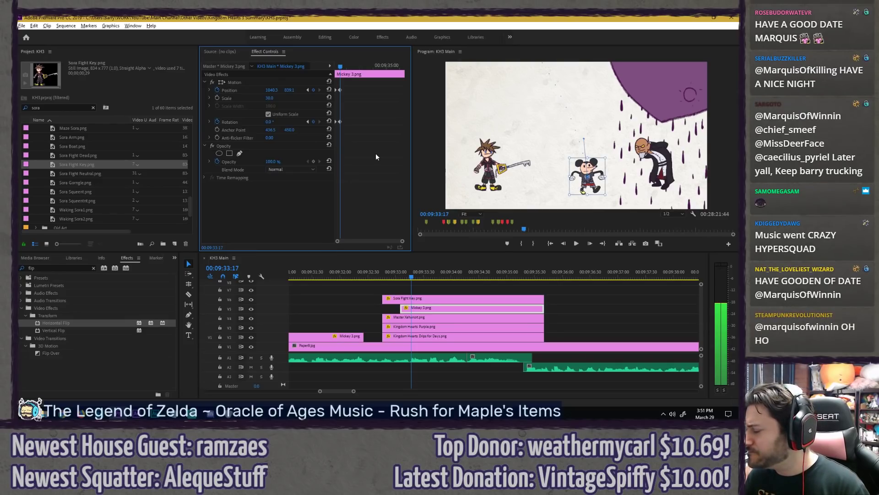
{"action": "left_click_drag", "start_coordinate": [272, 121], "coordinate": [271, 121]}
{"action": "key", "text": "Right"}
{"action": "key", "text": "Right"}
{"action": "key", "text": "Right"}
{"action": "key", "text": "Right"}
{"action": "key", "text": "Right"}
{"action": "key", "text": "Right"}
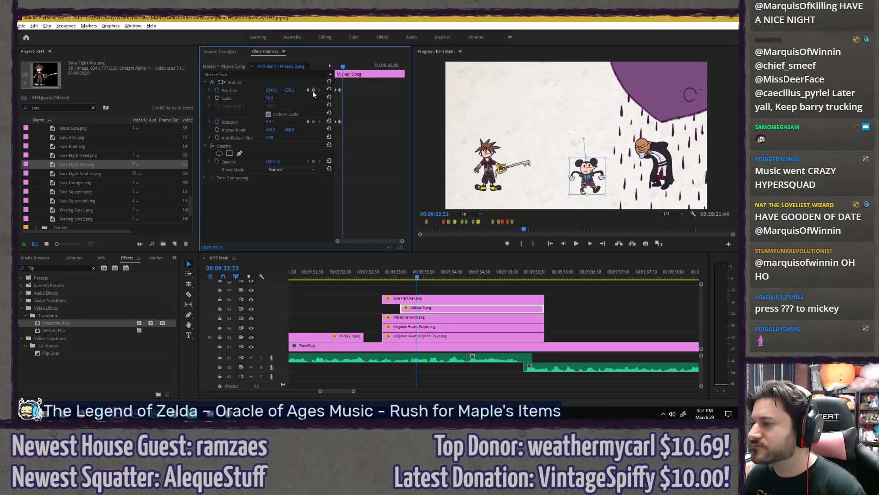
Step: Add Position and Rotation keyframes past the landing, tilt Mickey to 14.2° and nudge him right
{"action": "left_click", "coordinate": [313, 90]}
{"action": "left_click", "coordinate": [314, 122]}
{"action": "scroll", "coordinate": [363, 107], "scroll_direction": "up", "scroll_amount": 3}
{"action": "left_click", "coordinate": [308, 122]}
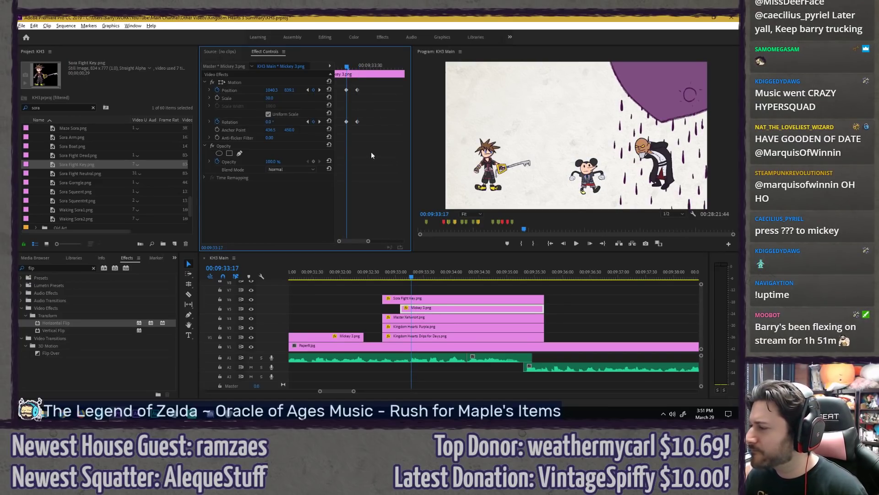
{"action": "key", "text": "Left"}
{"action": "key", "text": "Right"}
{"action": "left_click_drag", "start_coordinate": [270, 122], "coordinate": [276, 122]}
{"action": "left_click", "coordinate": [280, 82]}
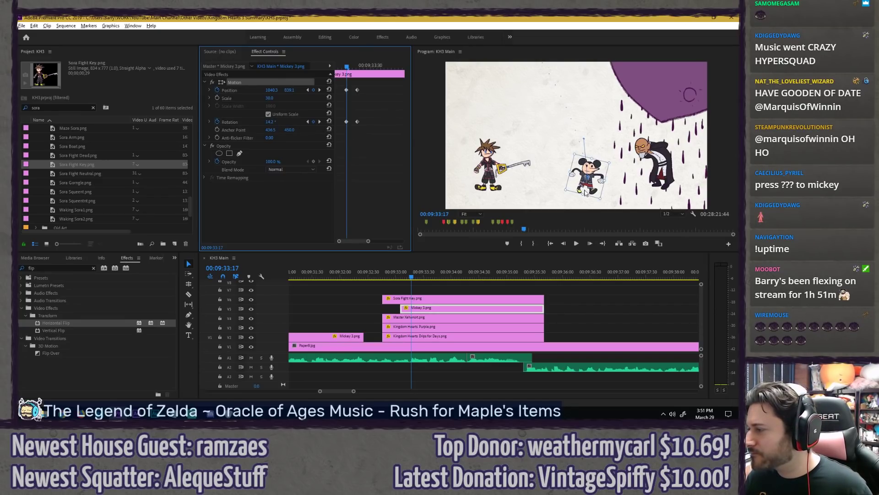
{"action": "left_click_drag", "start_coordinate": [588, 176], "coordinate": [591, 176]}
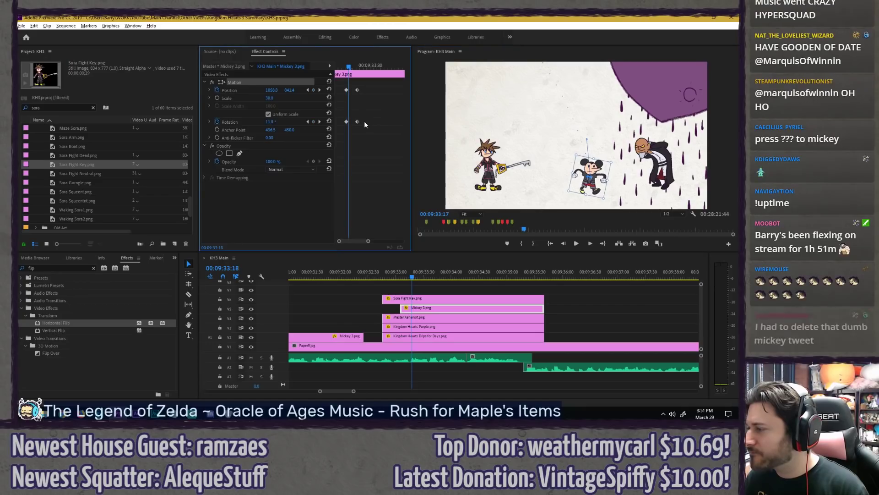
Step: Play the bounce and shift the new Position and Rotation keyframes one frame earlier
{"action": "left_click", "coordinate": [389, 277]}
{"action": "key", "text": "space"}
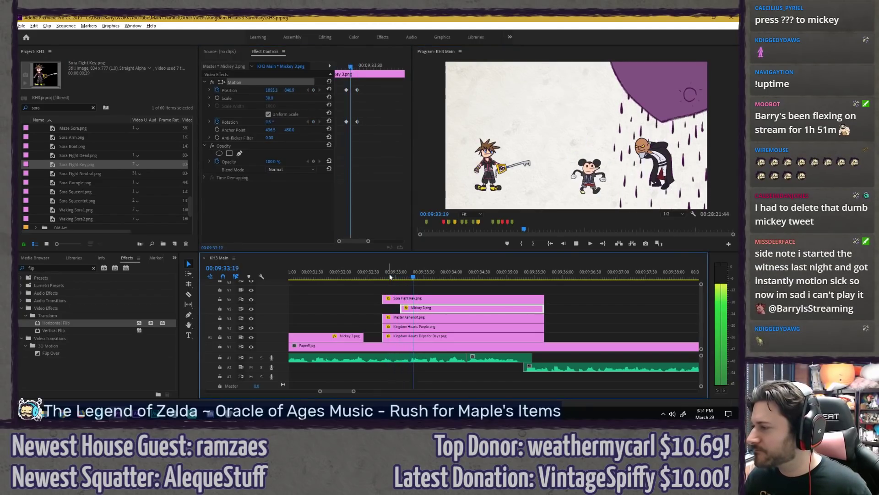
{"action": "key", "text": "space"}
{"action": "left_click", "coordinate": [351, 66]}
{"action": "key", "text": "Right"}
{"action": "left_click_drag", "start_coordinate": [365, 80], "coordinate": [356, 124]}
{"action": "key", "text": "Right"}
{"action": "key", "text": "Right"}
{"action": "key", "text": "Left"}
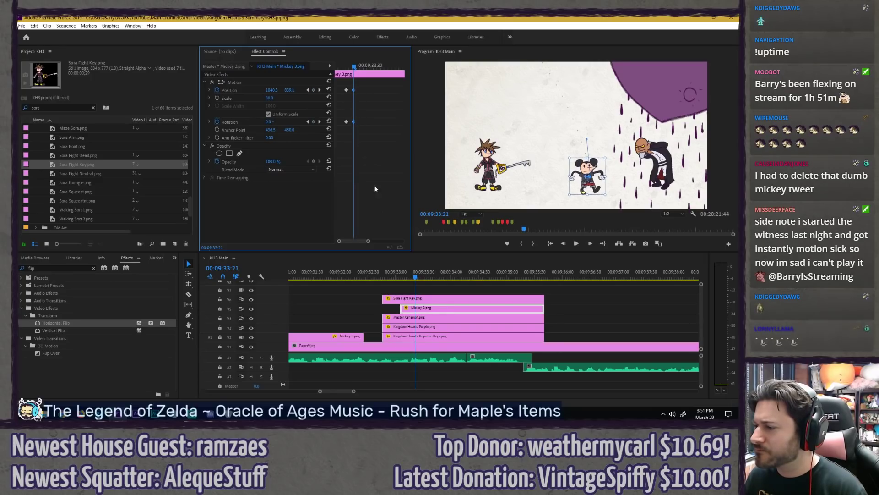
Step: Replay the revised bounce and slide the Mickey 3.png clip slightly earlier
{"action": "left_click", "coordinate": [380, 278]}
{"action": "key", "text": "space"}
{"action": "left_click", "coordinate": [380, 278]}
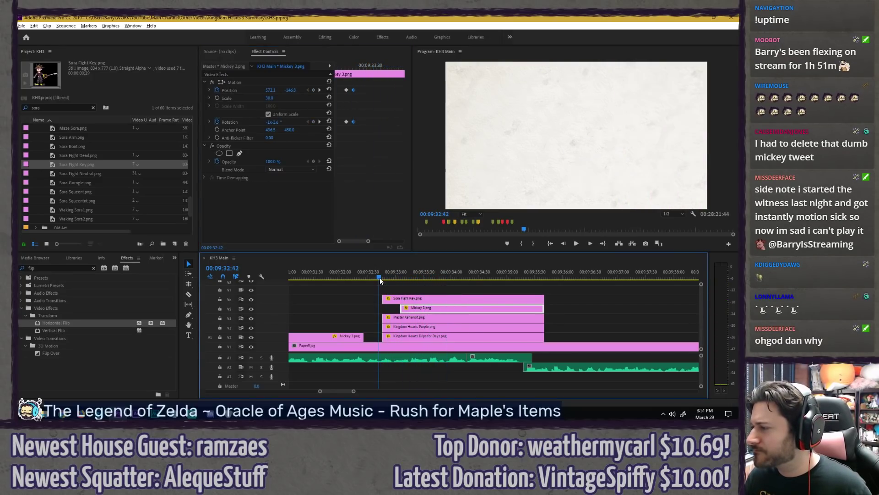
{"action": "key", "text": "space"}
{"action": "key", "text": "space"}
{"action": "left_click_drag", "start_coordinate": [416, 312], "coordinate": [412, 312]}
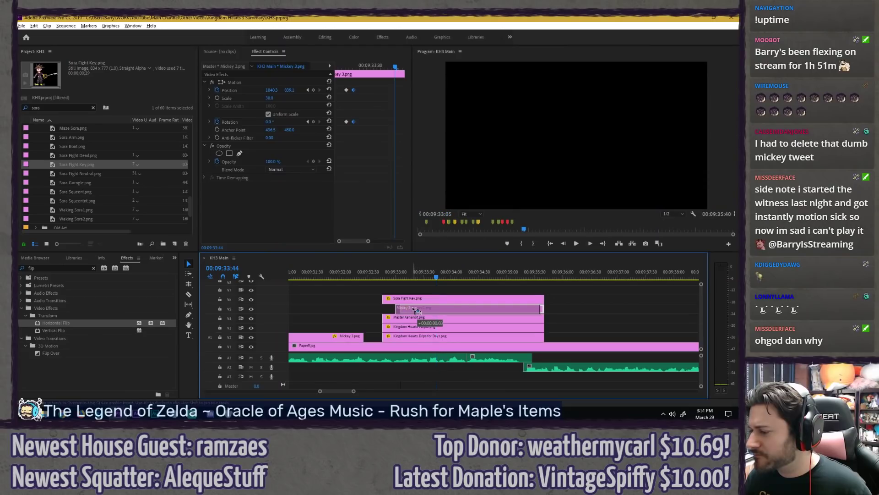
{"action": "left_click", "coordinate": [361, 273]}
{"action": "key", "text": "space"}
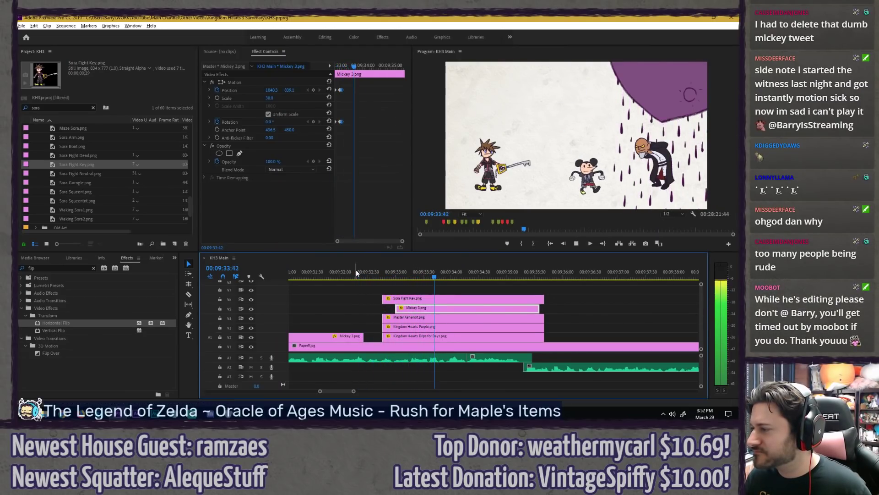
{"action": "key", "text": "space"}
Step: Recheck the bounce from around 00:09:33:12 and save the project
{"action": "left_click", "coordinate": [343, 68]}
{"action": "left_click_drag", "start_coordinate": [344, 68], "coordinate": [341, 68]}
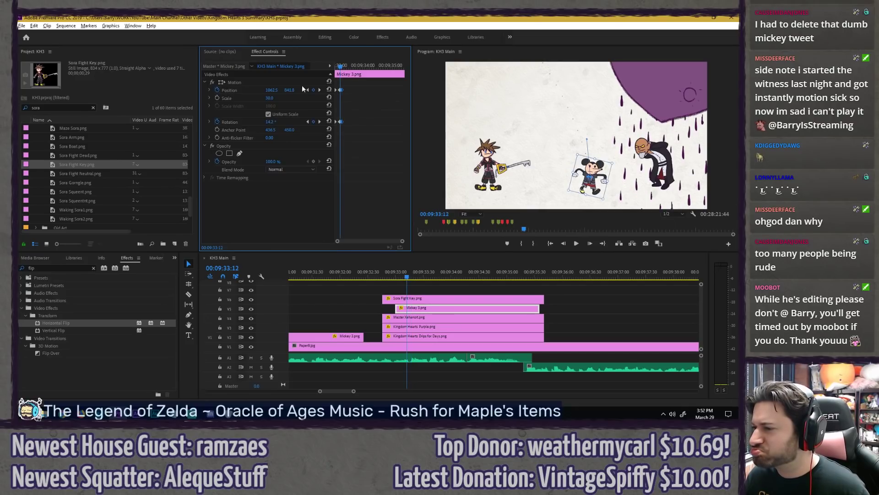
{"action": "key", "text": "Right"}
{"action": "key", "text": "Right"}
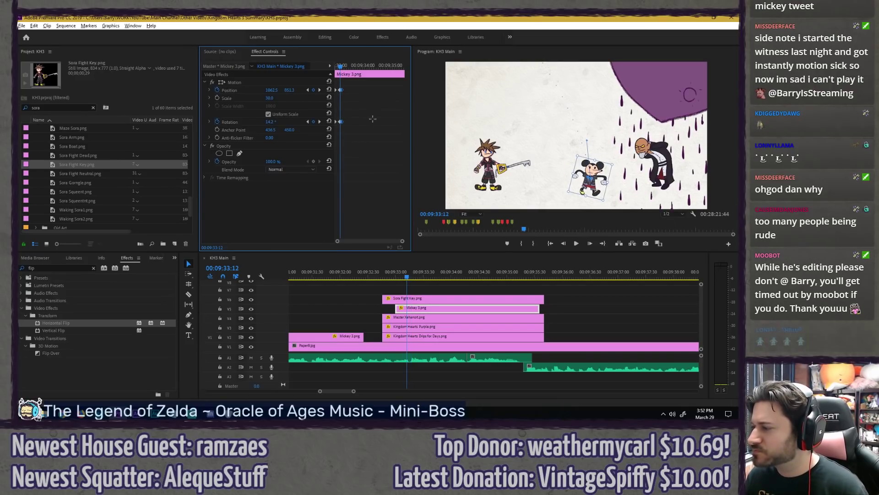
{"action": "key", "text": "Right"}
{"action": "key", "text": "Right"}
{"action": "left_click", "coordinate": [389, 278]}
{"action": "key", "text": "space"}
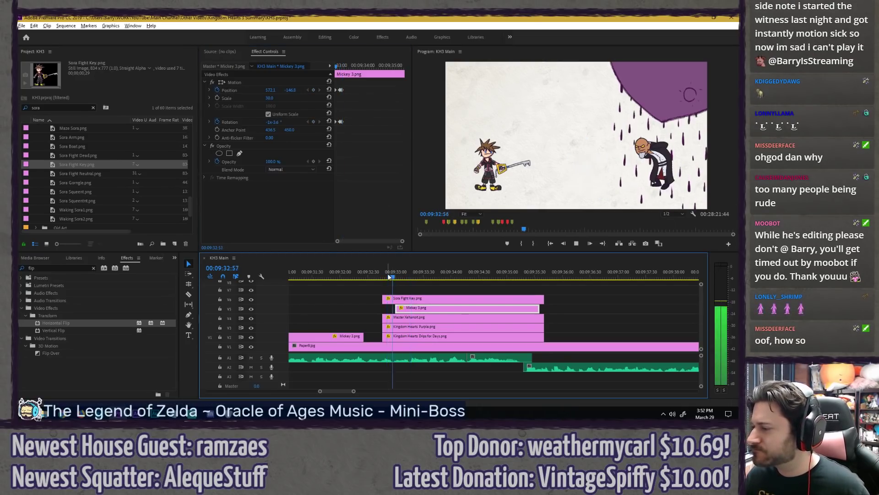
{"action": "left_click", "coordinate": [368, 277]}
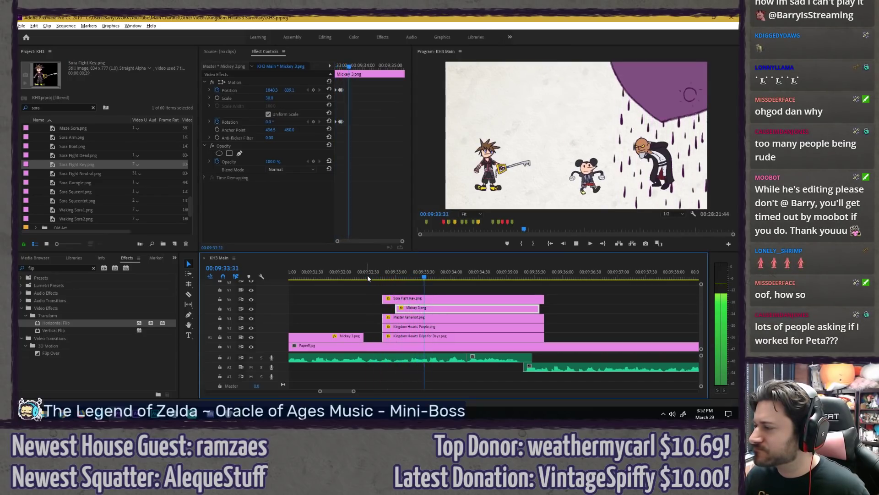
{"action": "left_click", "coordinate": [353, 93]}
{"action": "key", "text": "ctrl+s"}
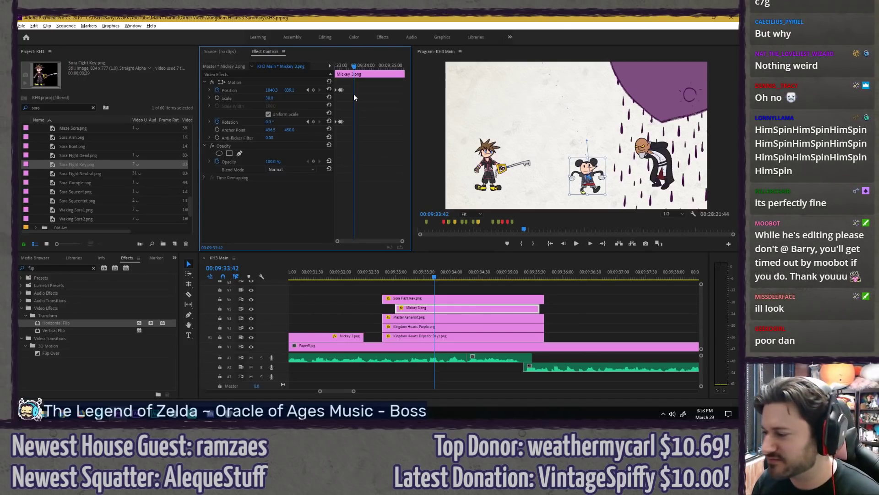
Step: Replay Mickey's entrance, select the Mickey 3.png clip and return to 00:09:33:40
{"action": "left_click", "coordinate": [370, 280]}
{"action": "key", "text": "space"}
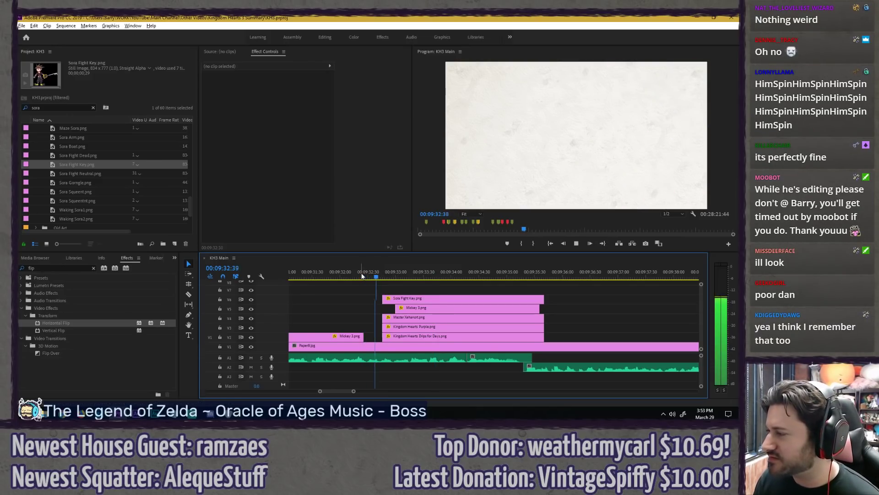
{"action": "left_click", "coordinate": [368, 278]}
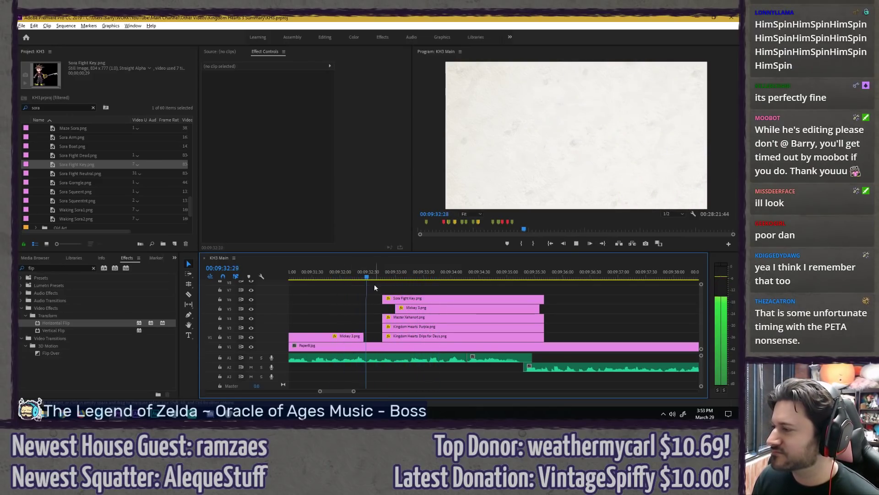
{"action": "key", "text": "space"}
{"action": "left_click", "coordinate": [410, 308]}
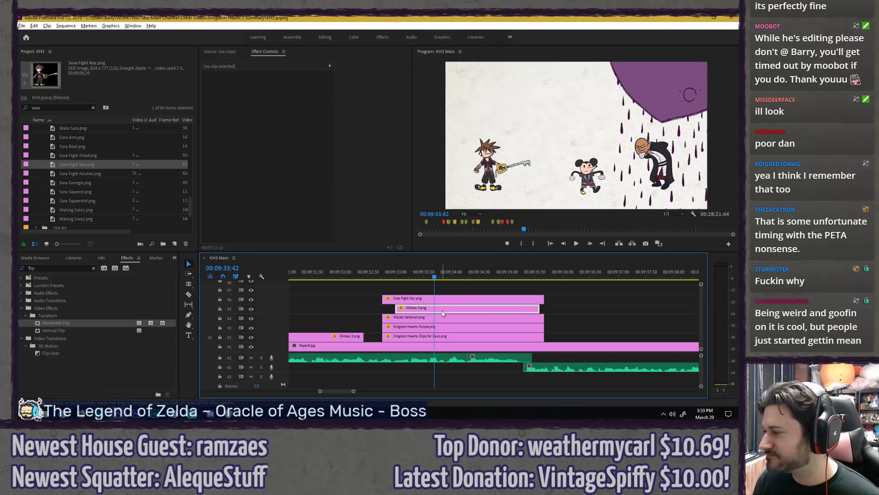
{"action": "left_click", "coordinate": [386, 162]}
{"action": "key", "text": "Left"}
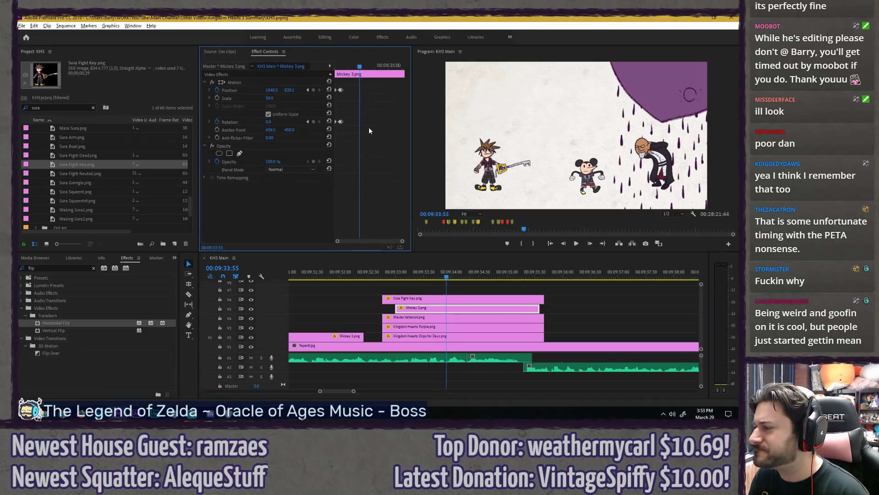
{"action": "left_click_drag", "start_coordinate": [359, 67], "coordinate": [354, 66]}
Step: Add Rotation and Position keyframes, tilting Mickey to 20.1° and nudging him right and down
{"action": "left_click", "coordinate": [314, 122]}
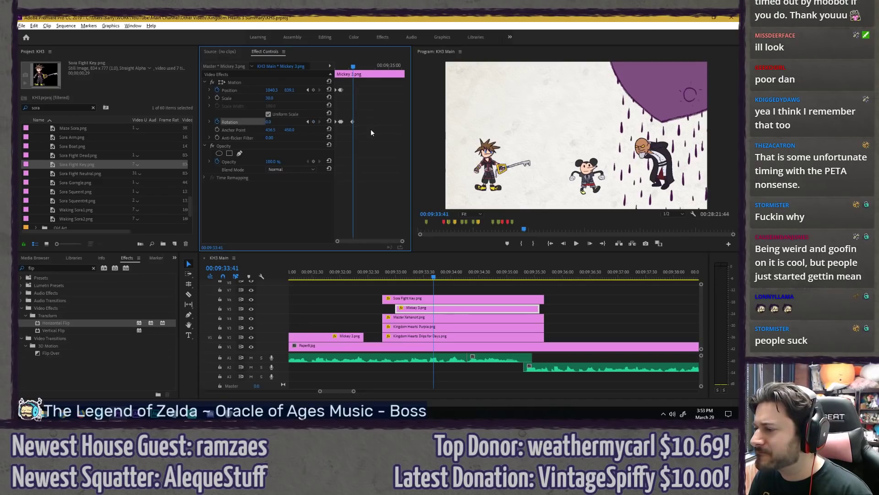
{"action": "key", "text": "Right"}
{"action": "key", "text": "Right"}
{"action": "key", "text": "Right"}
{"action": "key", "text": "Right"}
{"action": "key", "text": "Right"}
{"action": "key", "text": "Right"}
{"action": "key", "text": "Right"}
{"action": "key", "text": "Right"}
{"action": "key", "text": "Right"}
{"action": "left_click_drag", "start_coordinate": [272, 122], "coordinate": [281, 122]}
{"action": "left_click_drag", "start_coordinate": [357, 67], "coordinate": [357, 67]}
{"action": "left_click", "coordinate": [313, 90]}
{"action": "left_click", "coordinate": [284, 82]}
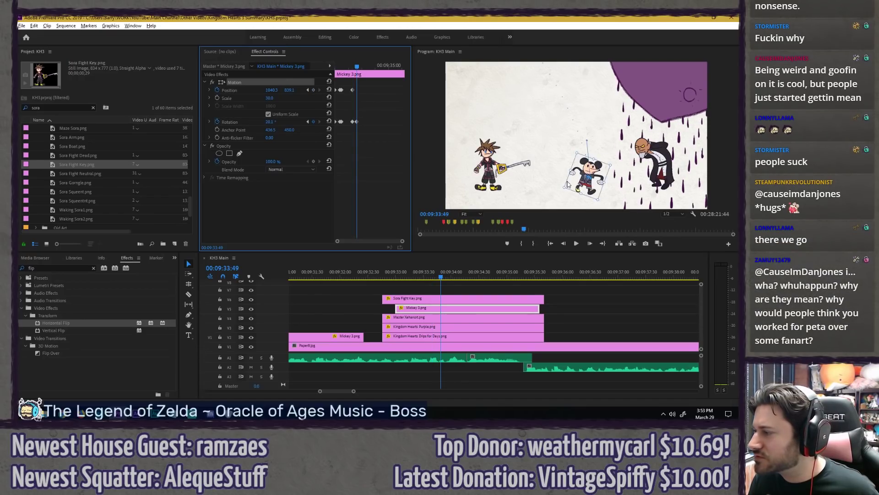
{"action": "left_click_drag", "start_coordinate": [588, 176], "coordinate": [592, 178]}
Step: Apply Ease In to the new keyframes and nudge Mickey down and right at 09:33:49
{"action": "left_click_drag", "start_coordinate": [356, 67], "coordinate": [341, 66]}
{"action": "key", "text": "space"}
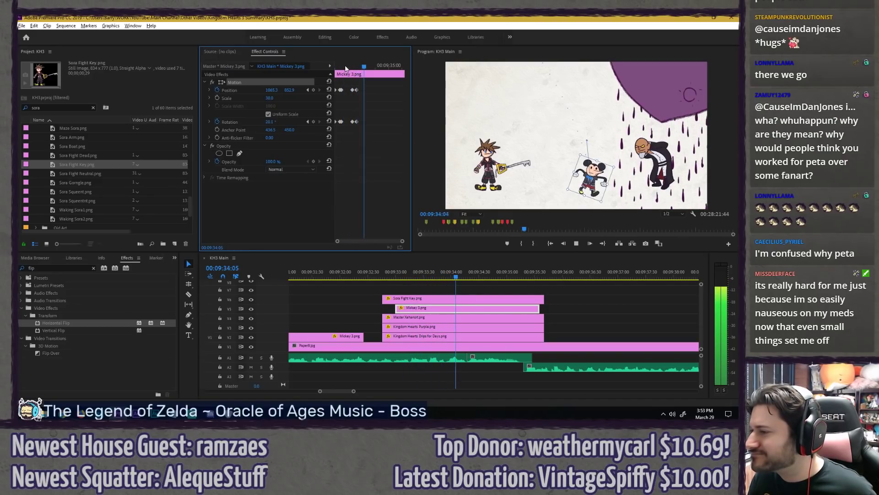
{"action": "key", "text": "space"}
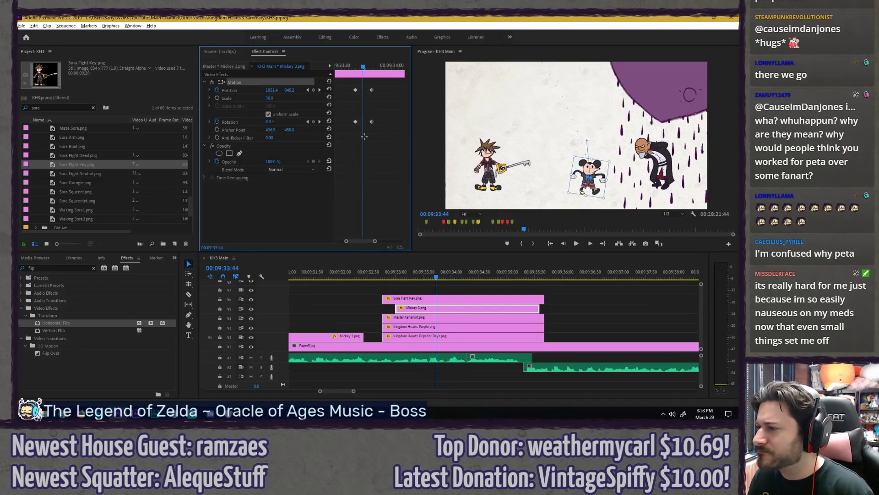
{"action": "right_click", "coordinate": [371, 122]}
{"action": "mouse_move", "coordinate": [407, 183]}
{"action": "left_click", "coordinate": [468, 227]}
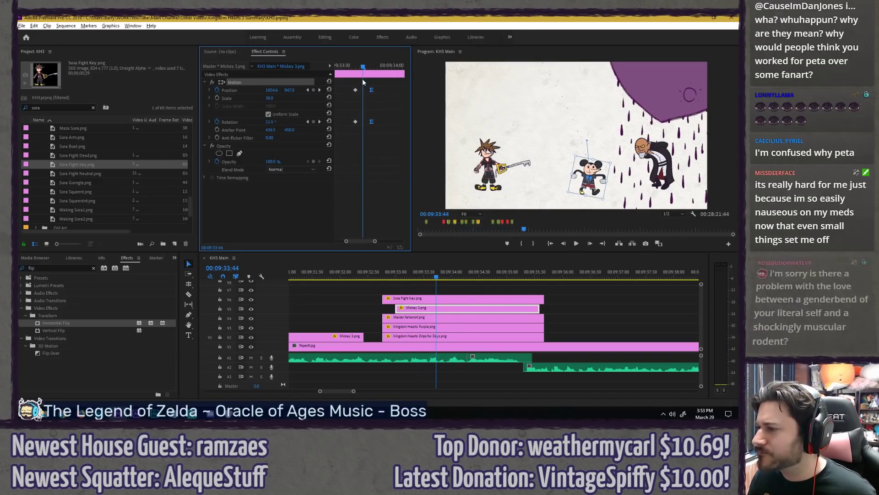
{"action": "left_click_drag", "start_coordinate": [356, 65], "coordinate": [372, 66]}
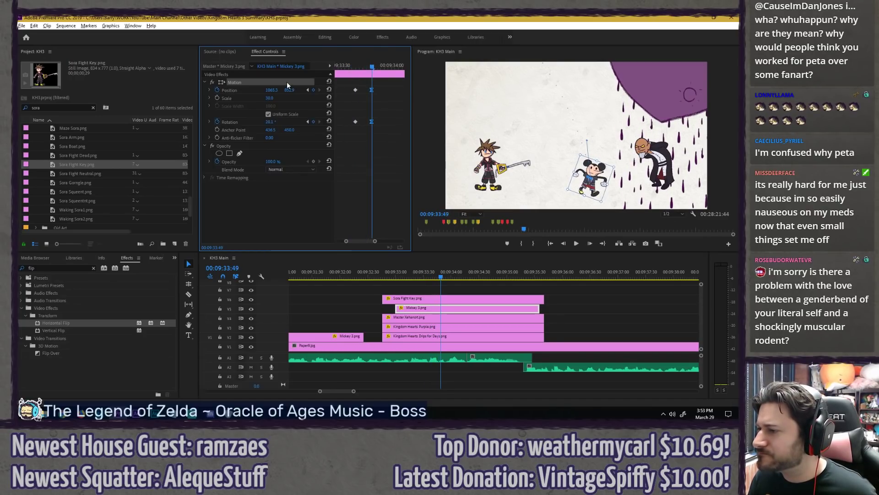
{"action": "left_click_drag", "start_coordinate": [588, 189], "coordinate": [590, 190]}
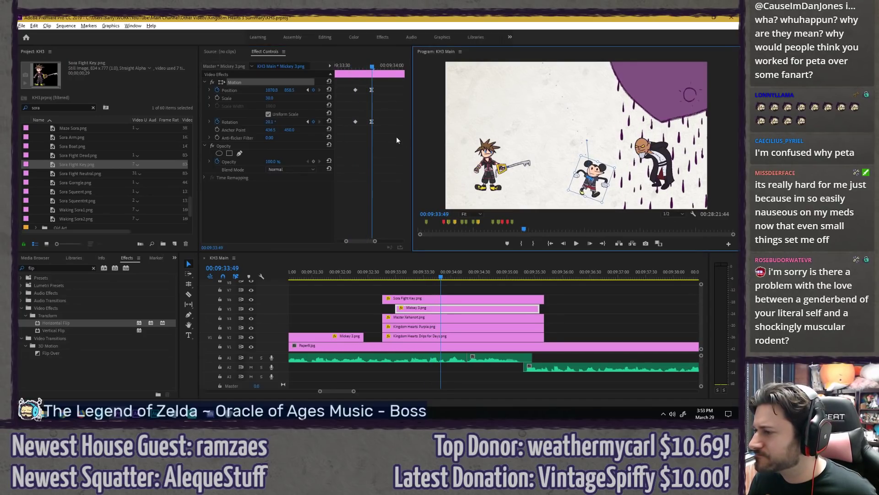
{"action": "left_click", "coordinate": [397, 136]}
Step: Add Position and Rotation keyframes at 09:33:57, set rotation to -1.9 and lift Mickey higher
{"action": "left_click_drag", "start_coordinate": [352, 67], "coordinate": [341, 67]}
{"action": "key", "text": "space"}
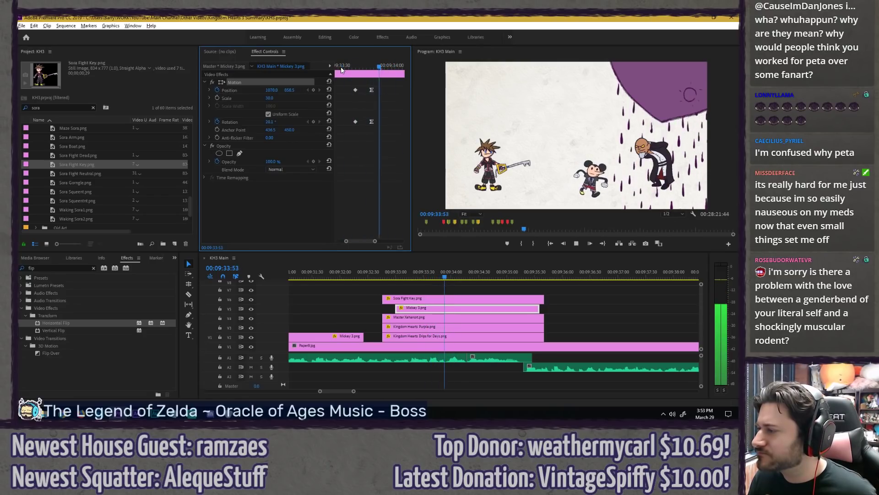
{"action": "key", "text": "space"}
{"action": "left_click", "coordinate": [314, 90]}
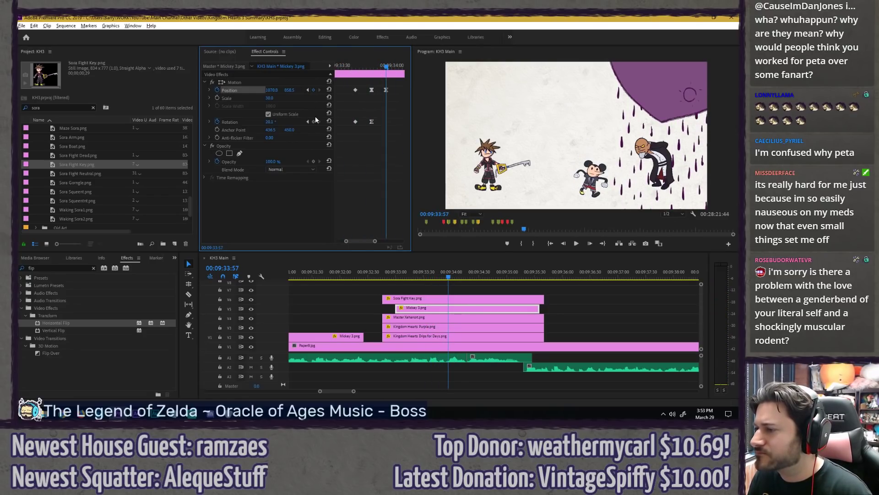
{"action": "left_click", "coordinate": [314, 121]}
{"action": "key", "text": "Right"}
{"action": "key", "text": "Right"}
{"action": "key", "text": "Right"}
{"action": "key", "text": "Right"}
{"action": "key", "text": "Right"}
{"action": "key", "text": "Right"}
{"action": "key", "text": "Right"}
{"action": "key", "text": "Right"}
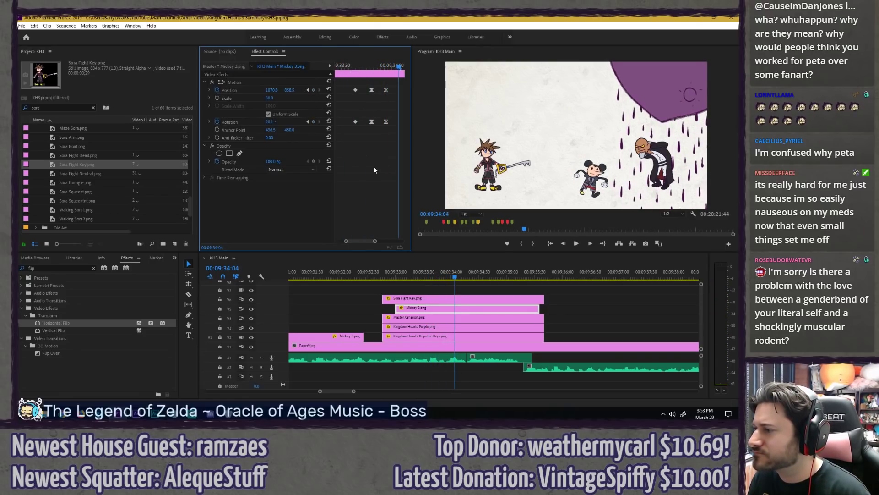
{"action": "left_click_drag", "start_coordinate": [275, 124], "coordinate": [264, 124]}
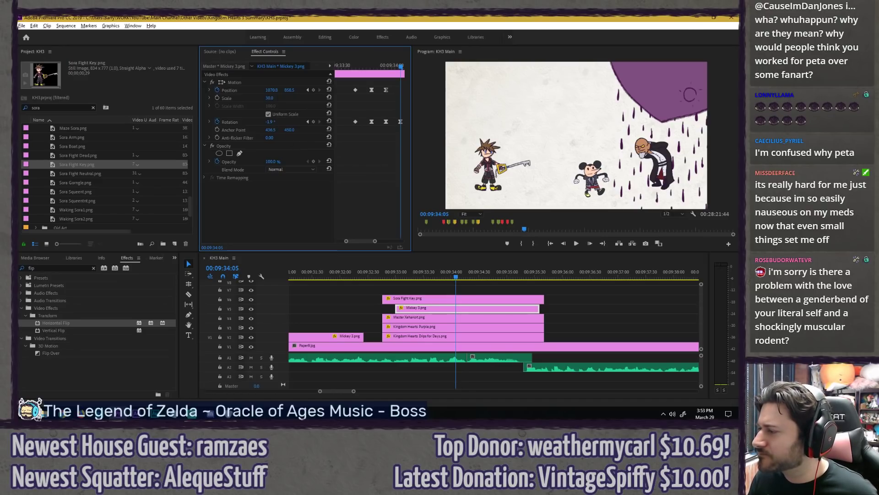
{"action": "left_click", "coordinate": [279, 82]}
{"action": "left_click_drag", "start_coordinate": [606, 193], "coordinate": [615, 172]}
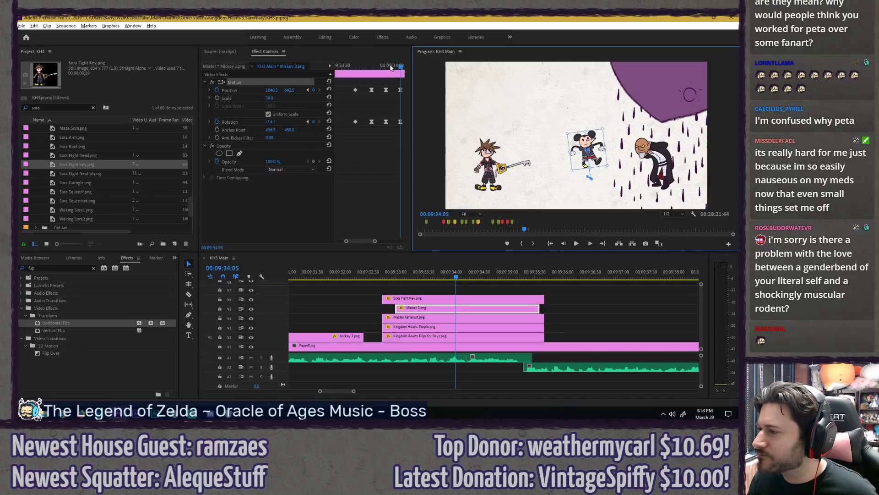
Step: Play Mickey's hop and shift the latest Position and Rotation keyframes slightly earlier
{"action": "left_click", "coordinate": [349, 65]}
{"action": "key", "text": "space"}
{"action": "key", "text": "space"}
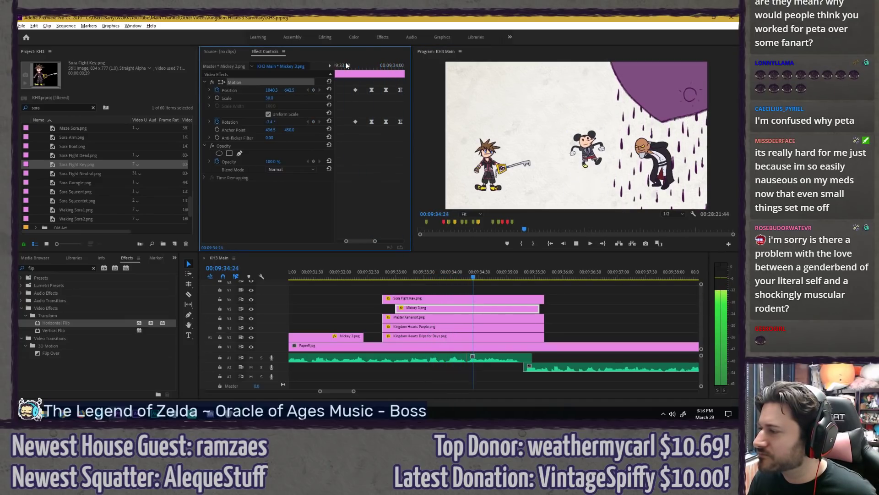
{"action": "left_click_drag", "start_coordinate": [396, 66], "coordinate": [393, 68]}
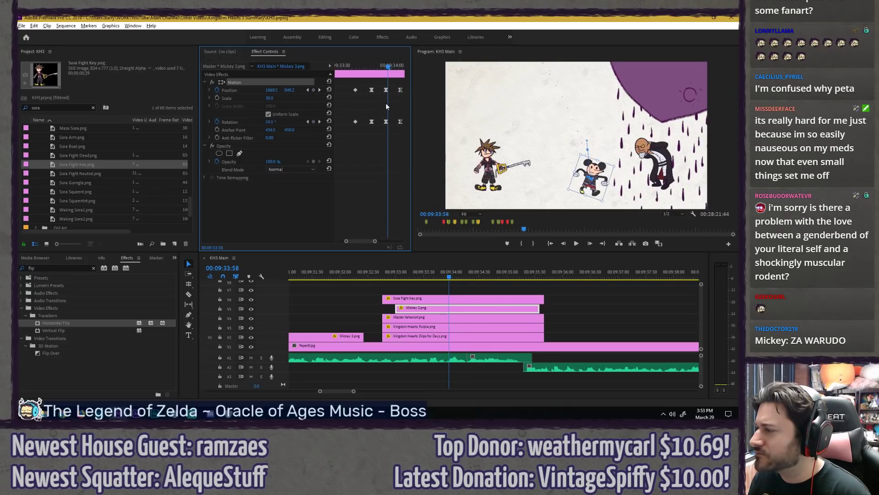
{"action": "left_click_drag", "start_coordinate": [351, 142], "coordinate": [391, 90]}
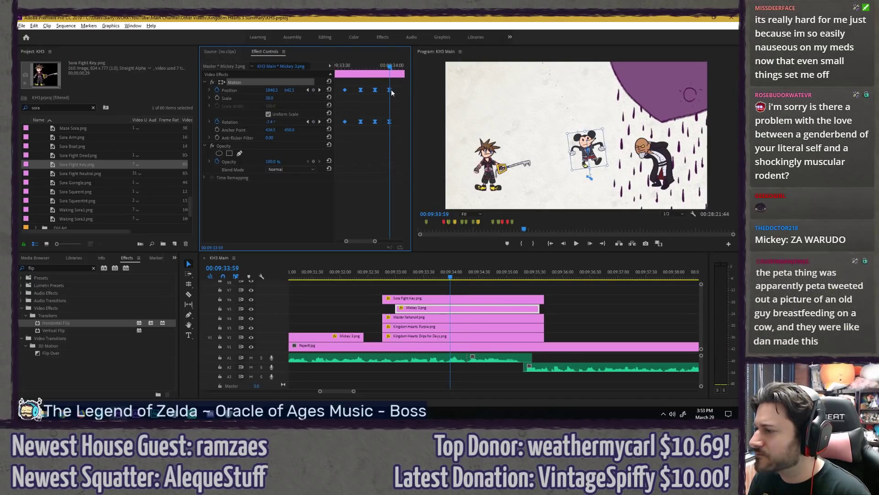
{"action": "key", "text": "space"}
{"action": "left_click_drag", "start_coordinate": [351, 62], "coordinate": [300, 61]}
{"action": "key", "text": "space"}
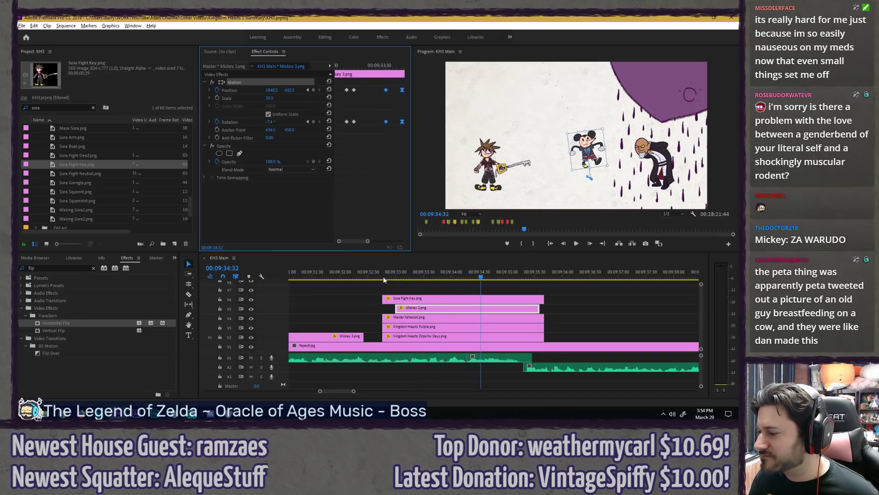
Step: Add Position and Rotation keyframes at 00:09:34:18, where Mickey 3.png gets split
{"action": "left_click", "coordinate": [371, 272]}
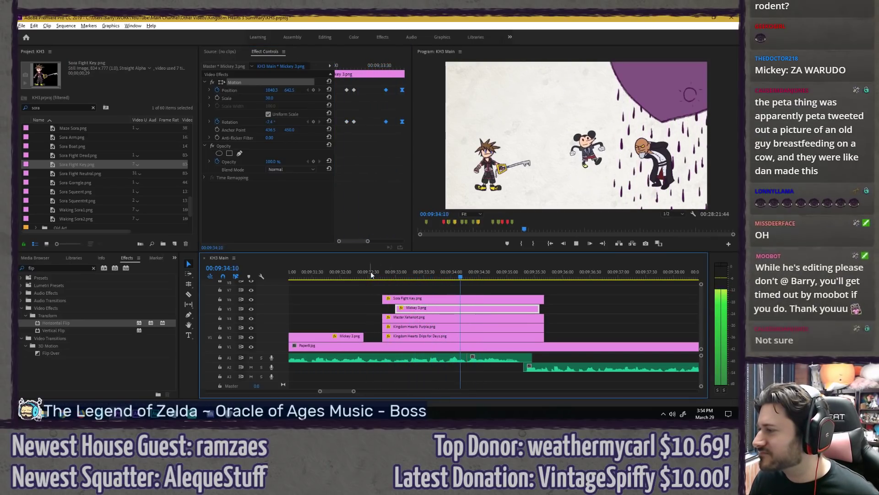
{"action": "key", "text": "space"}
{"action": "left_click_drag", "start_coordinate": [362, 239], "coordinate": [374, 239]}
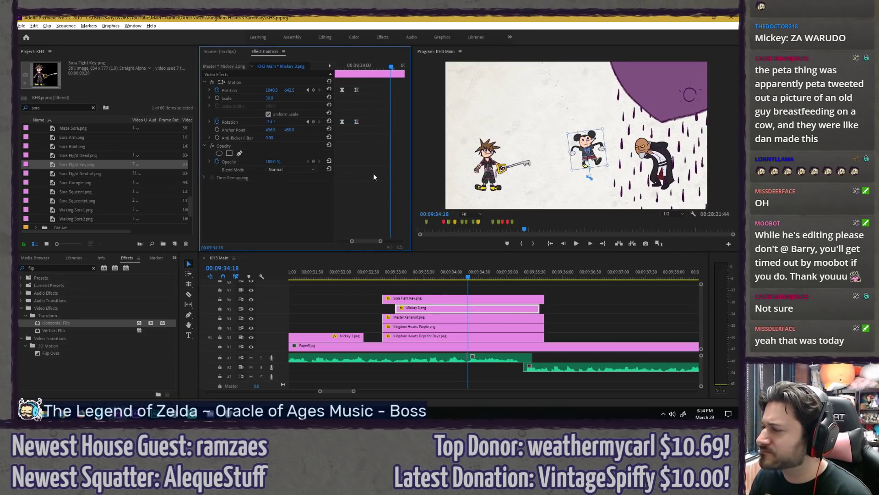
{"action": "left_click", "coordinate": [313, 90]}
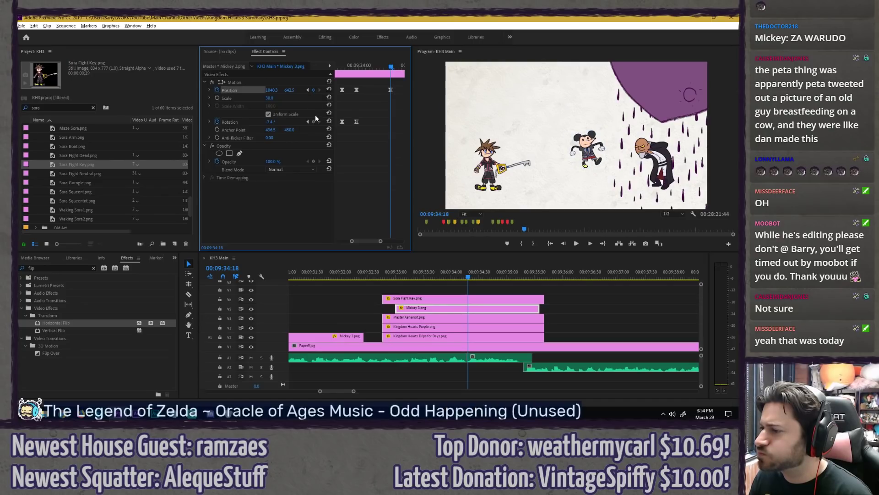
{"action": "left_click", "coordinate": [313, 122]}
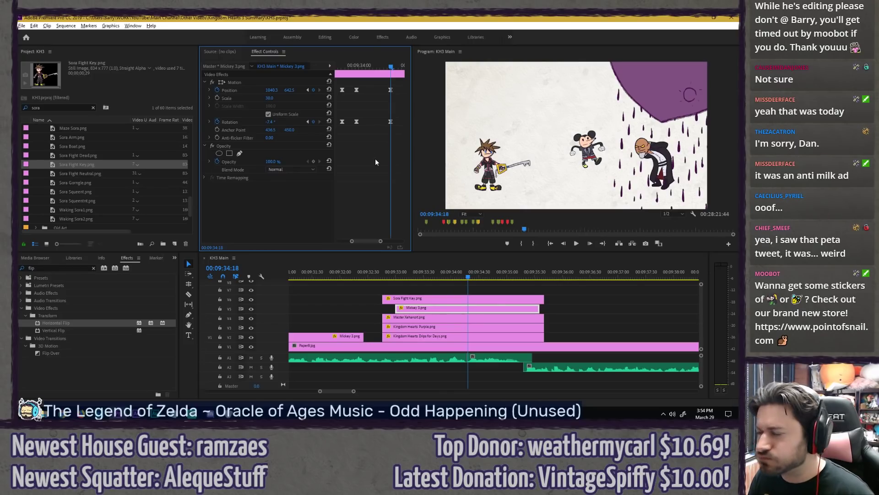
{"action": "key", "text": "ctrl+z"}
{"action": "key", "text": "ctrl+z"}
Step: Split the Mickey 3.png clip at 09:34:18 and flip the second piece horizontally
{"action": "key", "text": "c"}
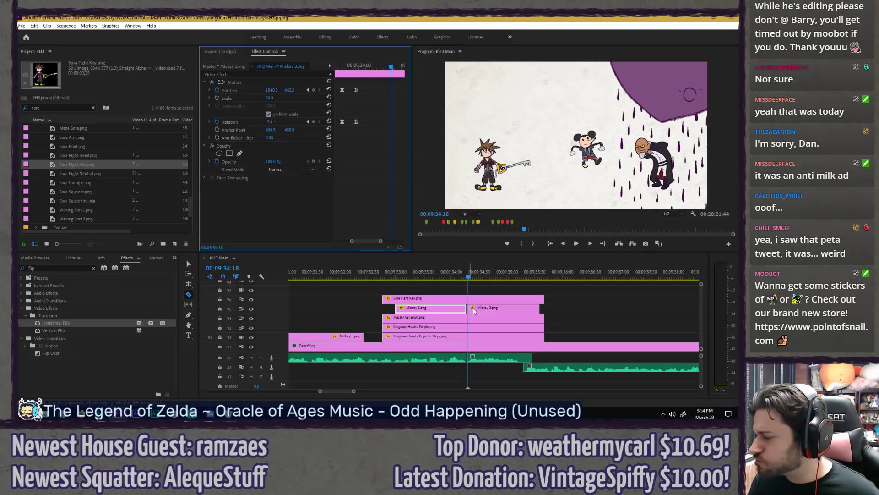
{"action": "key", "text": "v"}
{"action": "left_click", "coordinate": [479, 307]}
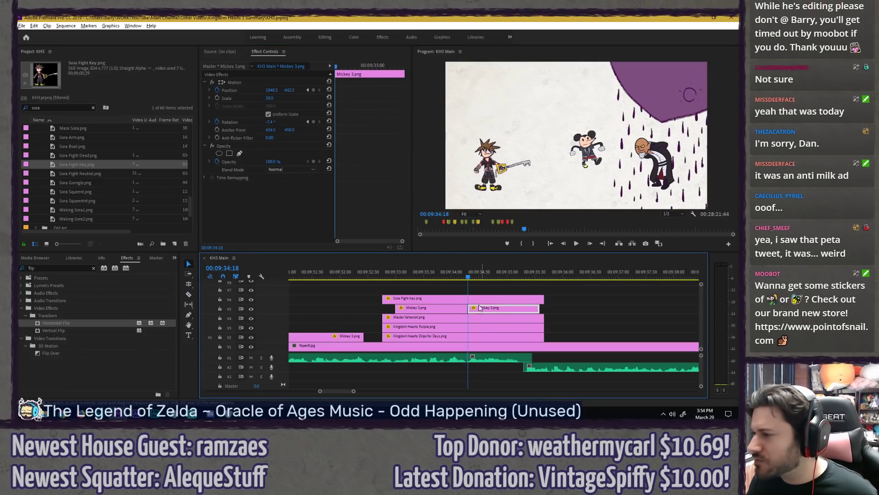
{"action": "left_click_drag", "start_coordinate": [50, 323], "coordinate": [295, 186]}
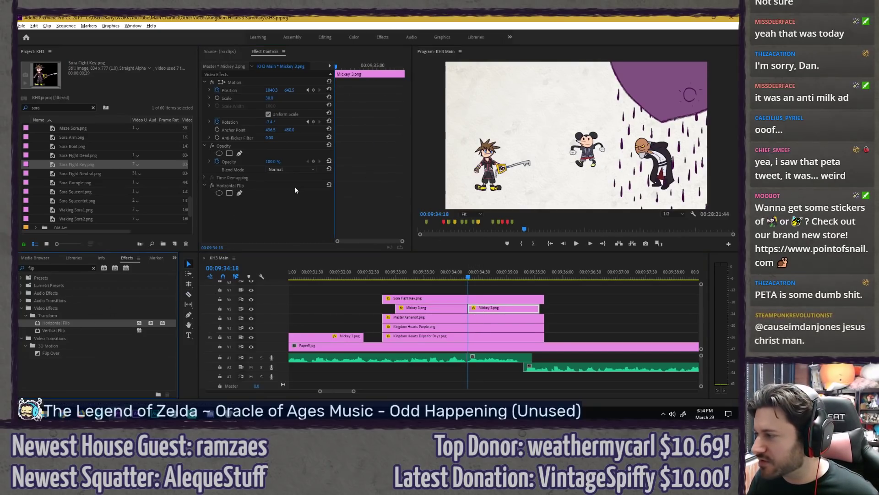
{"action": "left_click", "coordinate": [367, 174]}
{"action": "key", "text": "Left"}
{"action": "left_click_drag", "start_coordinate": [450, 275], "coordinate": [442, 275]}
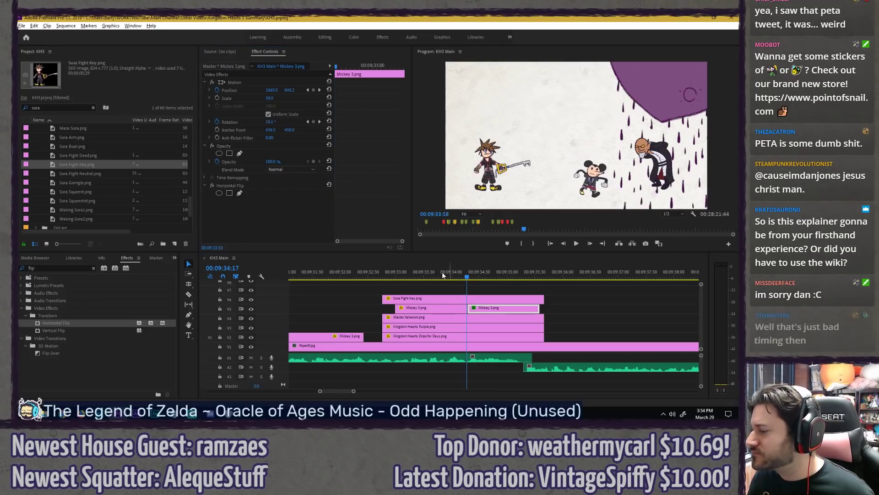
{"action": "left_click", "coordinate": [442, 275]}
{"action": "key", "text": "space"}
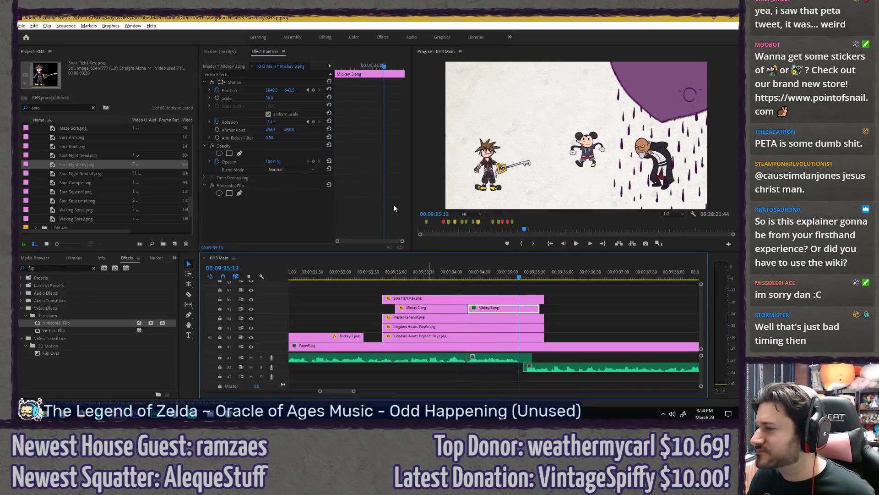
{"action": "left_click_drag", "start_coordinate": [383, 66], "coordinate": [319, 67]}
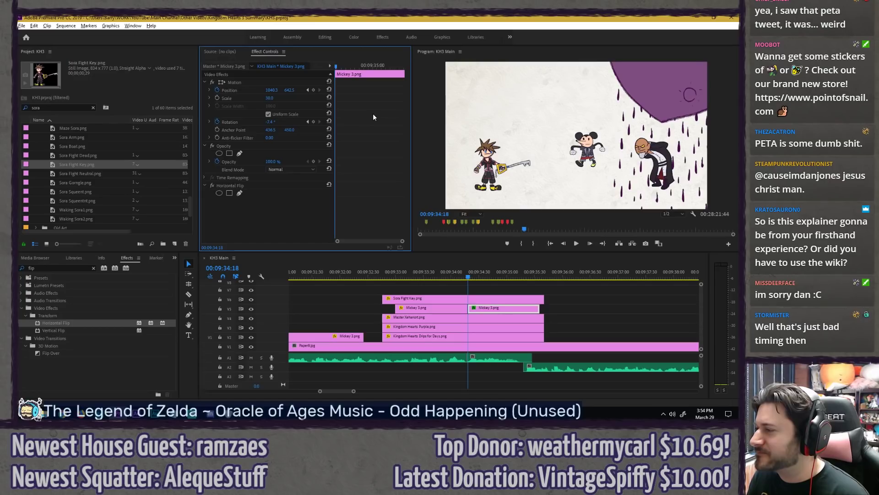
Step: Delete the existing Position and Rotation keyframes on the second Mickey piece
{"action": "left_click", "coordinate": [217, 90]}
{"action": "key", "text": "Return"}
{"action": "left_click", "coordinate": [217, 122]}
{"action": "key", "text": "Return"}
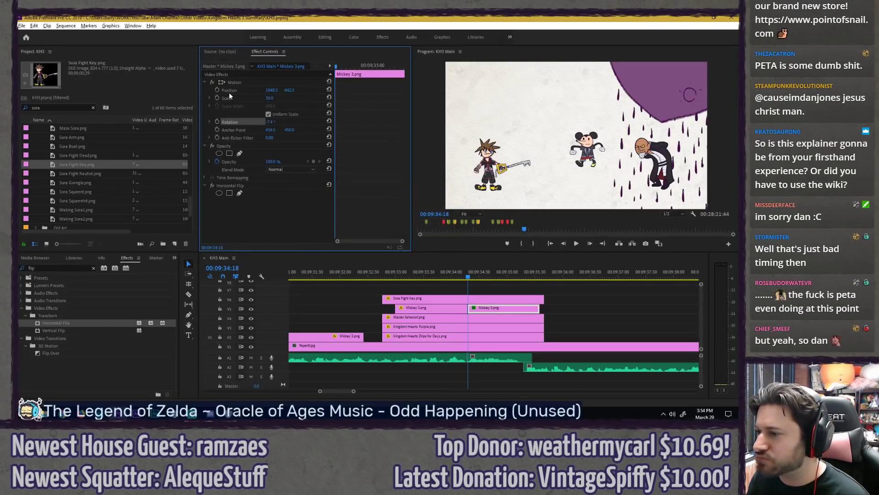
Step: At 09:34:25, rotate Mickey to -25.6° and move him down-left toward Sora
{"action": "key", "text": "Right"}
{"action": "key", "text": "Right"}
{"action": "key", "text": "Right"}
{"action": "key", "text": "Right"}
{"action": "key", "text": "Right"}
{"action": "key", "text": "Right"}
{"action": "key", "text": "Right"}
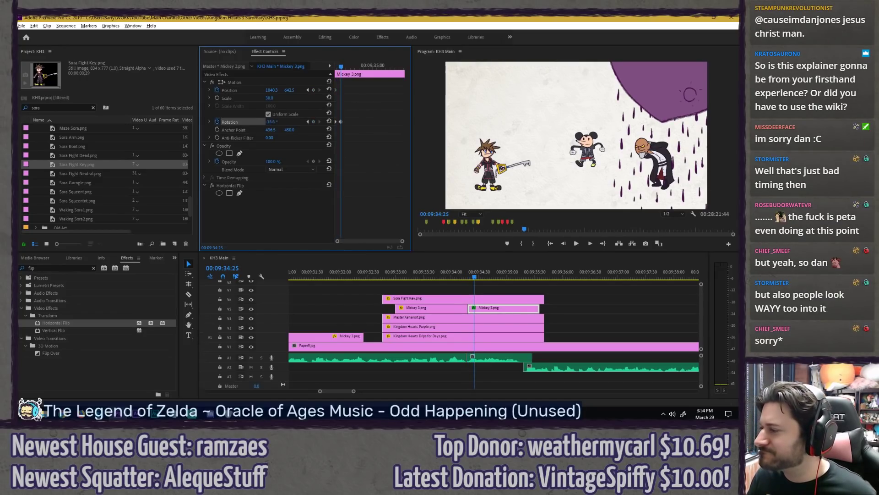
{"action": "left_click_drag", "start_coordinate": [279, 122], "coordinate": [268, 122]}
{"action": "left_click", "coordinate": [235, 82]}
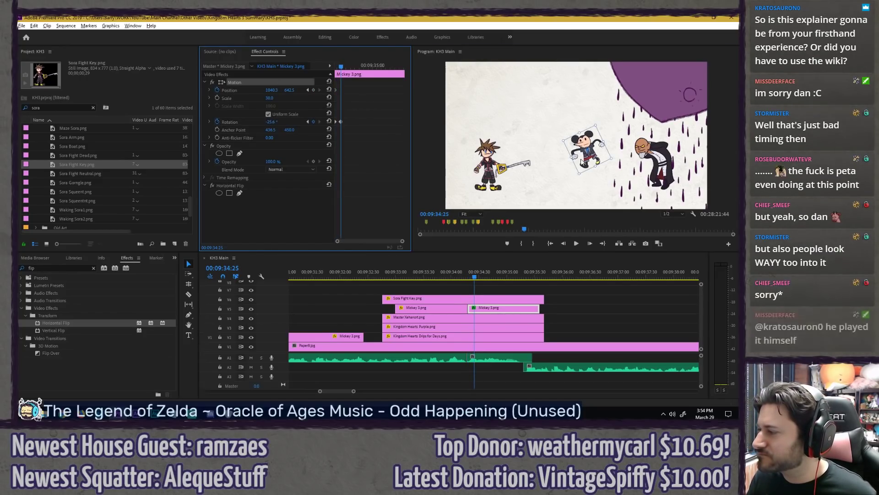
{"action": "left_click_drag", "start_coordinate": [586, 153], "coordinate": [557, 178]}
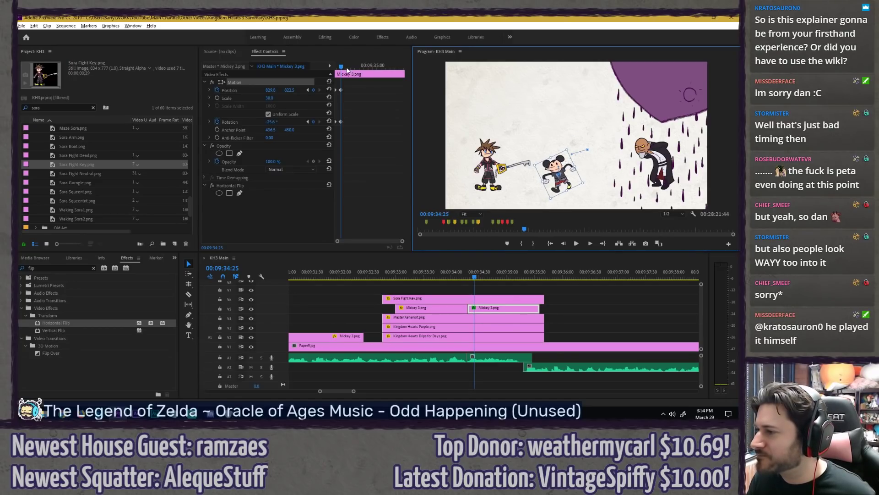
{"action": "left_click_drag", "start_coordinate": [344, 67], "coordinate": [303, 75]}
{"action": "key", "text": "space"}
{"action": "key", "text": "space"}
{"action": "left_click", "coordinate": [439, 276]}
{"action": "key", "text": "space"}
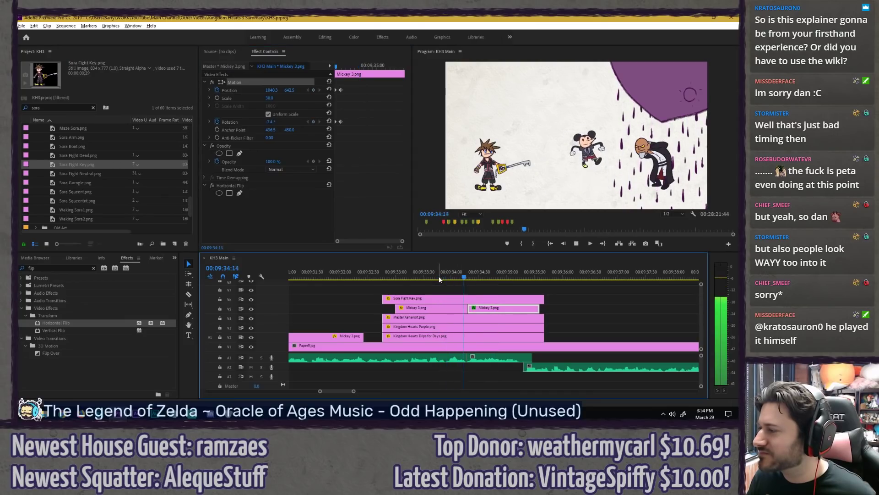
{"action": "key", "text": "space"}
{"action": "left_click", "coordinate": [350, 84]}
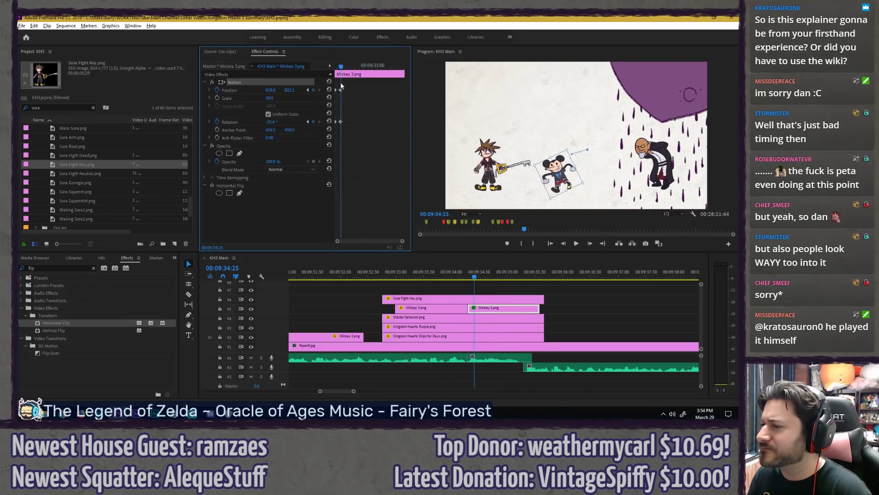
Step: Change the temporal interpolation of the new keyframes and review Mickey's jump
{"action": "scroll", "coordinate": [340, 81], "scroll_direction": "up", "scroll_amount": 1}
{"action": "right_click", "coordinate": [337, 121]}
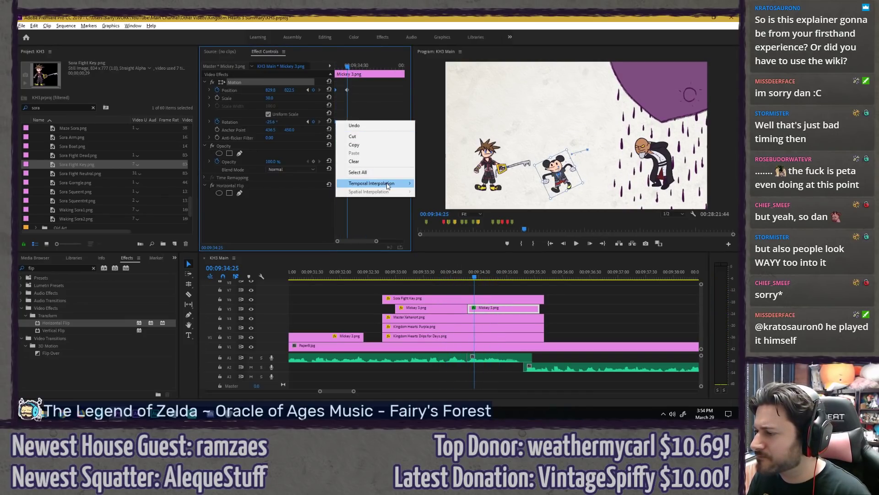
{"action": "mouse_move", "coordinate": [387, 185]}
{"action": "left_click", "coordinate": [447, 237]}
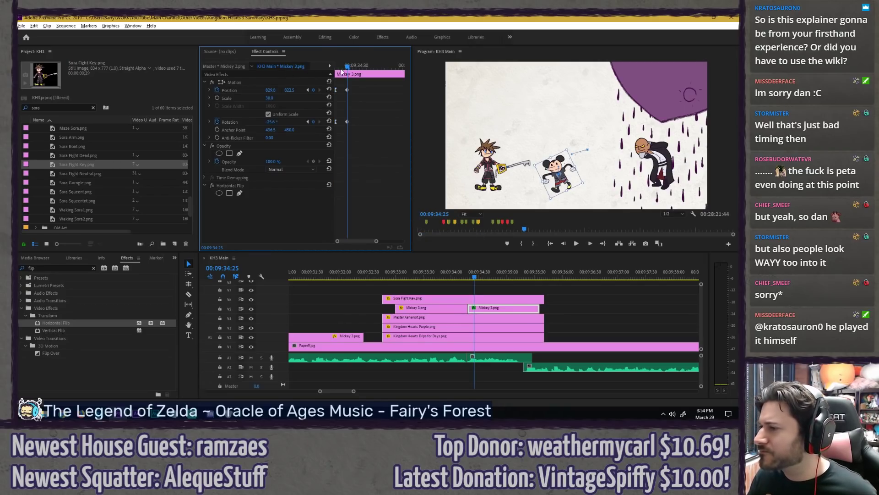
{"action": "mouse_move", "coordinate": [342, 72]}
{"action": "left_mouse_down"}
{"action": "mouse_move", "coordinate": [334, 69]}
{"action": "mouse_move", "coordinate": [377, 69]}
{"action": "mouse_move", "coordinate": [350, 72]}
{"action": "left_mouse_up"}
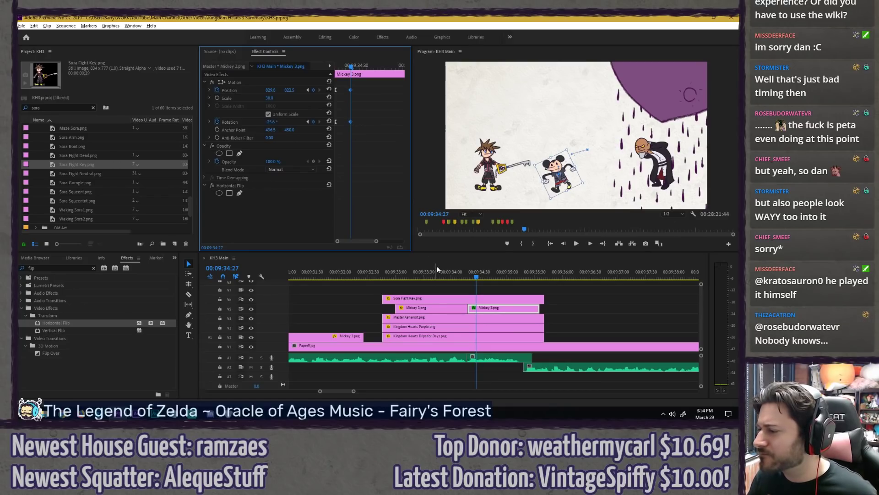
{"action": "left_click", "coordinate": [450, 278]}
{"action": "key", "text": "space"}
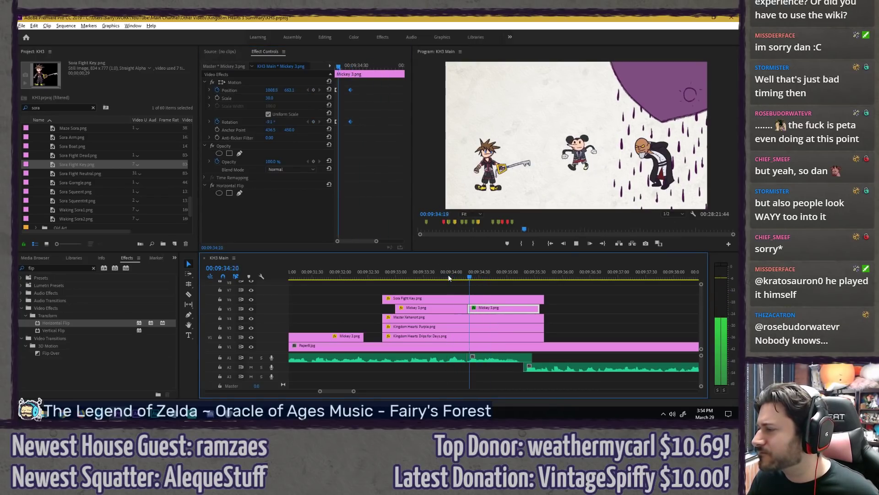
{"action": "key", "text": "space"}
Step: Keyframe Mickey tilting to 13.4° with Position X 687.8, beside Sora
{"action": "left_click", "coordinate": [313, 90]}
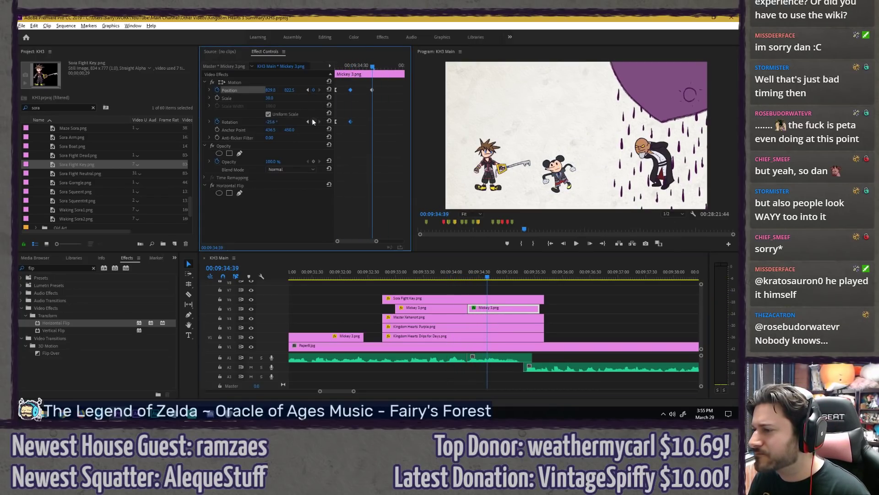
{"action": "left_click", "coordinate": [313, 122]}
{"action": "key", "text": "Right"}
{"action": "key", "text": "Right"}
{"action": "key", "text": "Right"}
{"action": "key", "text": "Right"}
{"action": "key", "text": "Right"}
{"action": "key", "text": "Right"}
{"action": "key", "text": "Right"}
{"action": "key", "text": "Right"}
{"action": "key", "text": "Right"}
{"action": "key", "text": "Right"}
{"action": "key", "text": "Right"}
{"action": "key", "text": "Right"}
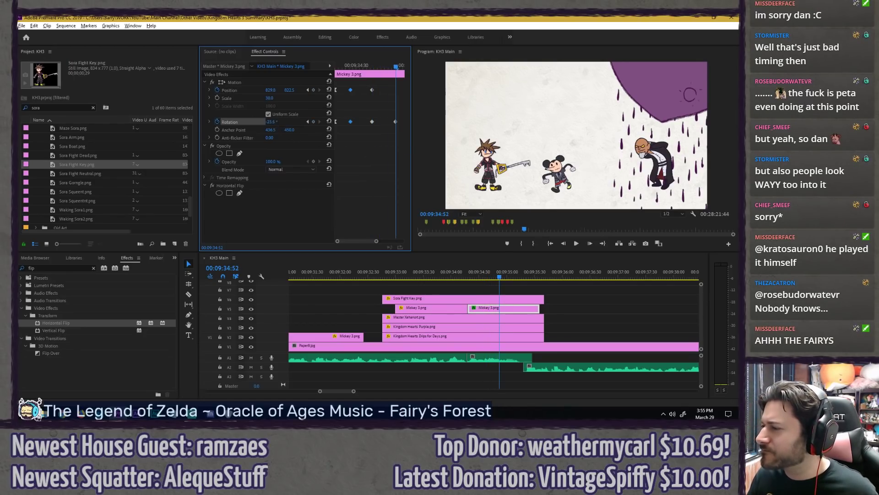
{"action": "left_click_drag", "start_coordinate": [271, 121], "coordinate": [288, 121]}
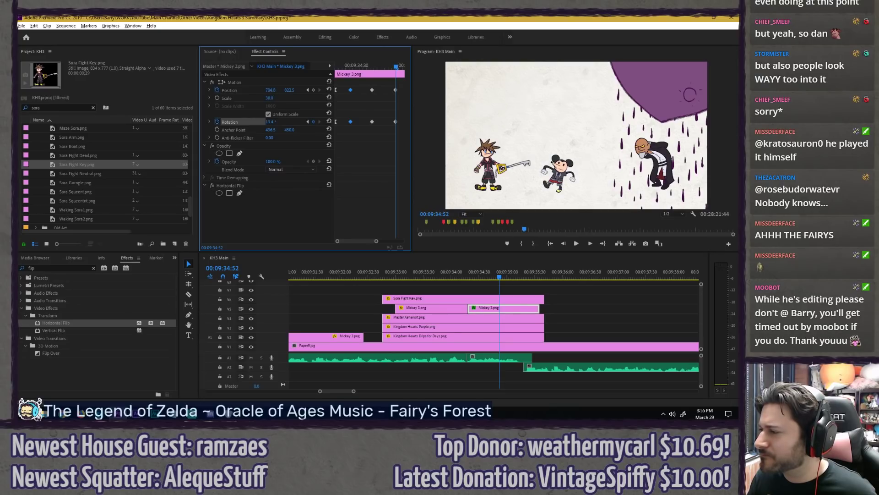
{"action": "left_click_drag", "start_coordinate": [270, 90], "coordinate": [226, 90]}
{"action": "left_click", "coordinate": [269, 82]}
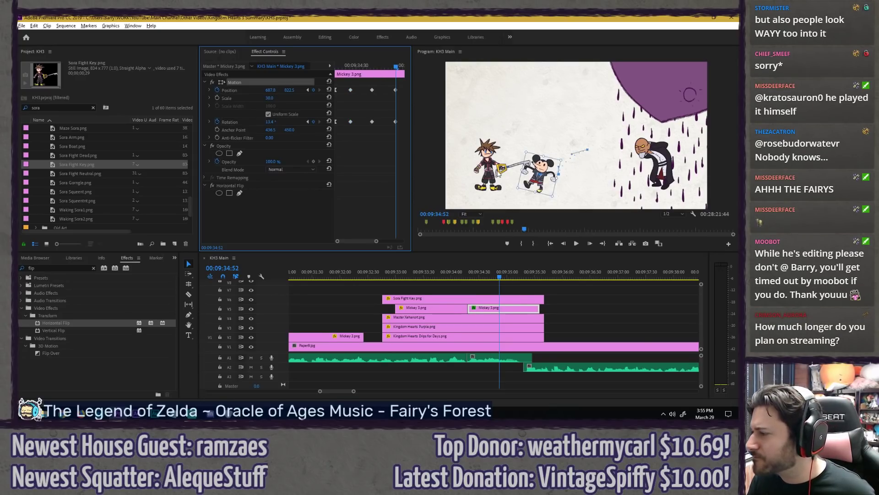
{"action": "key", "text": "grave"}
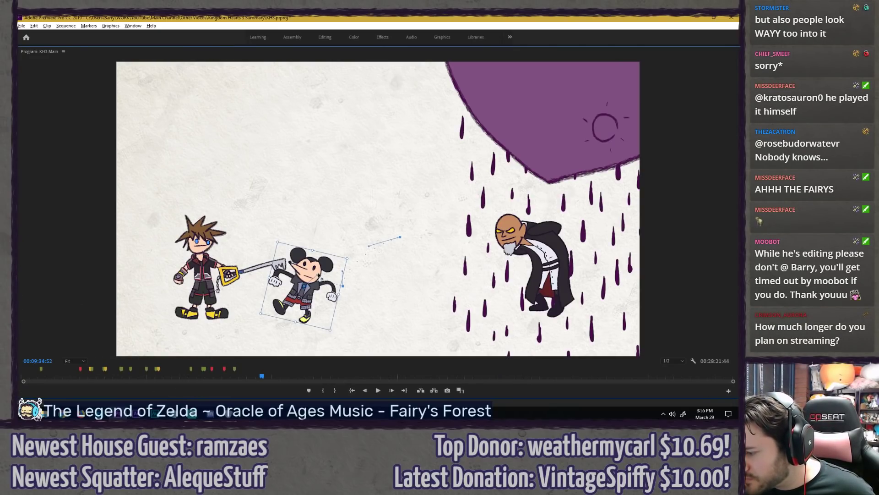
{"action": "key", "text": "grave"}
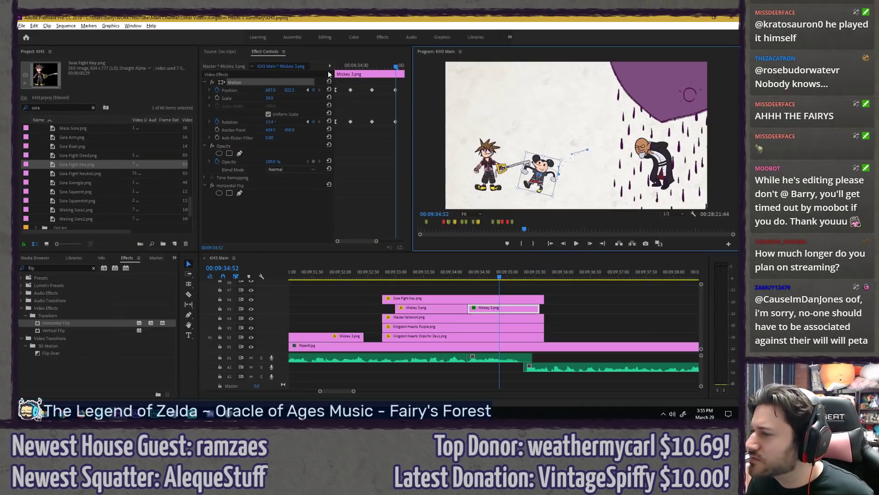
{"action": "key", "text": "space"}
{"action": "key", "text": "space"}
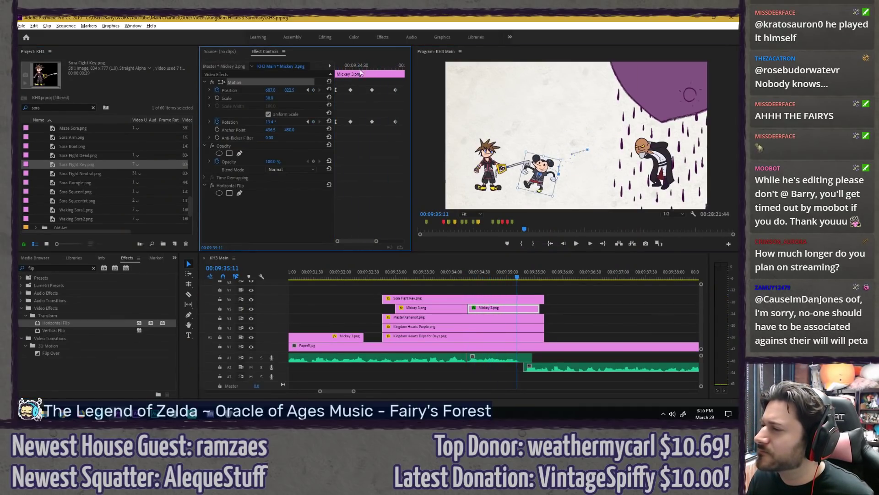
{"action": "left_click", "coordinate": [379, 275]}
{"action": "key", "text": "space"}
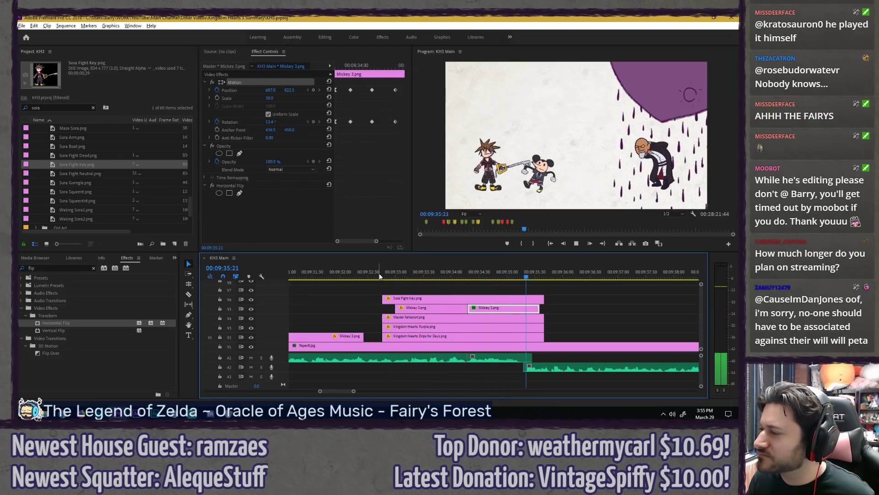
{"action": "key", "text": "space"}
Step: Trim the end of the Mickey 3 clip and save the project
{"action": "key", "text": "minus"}
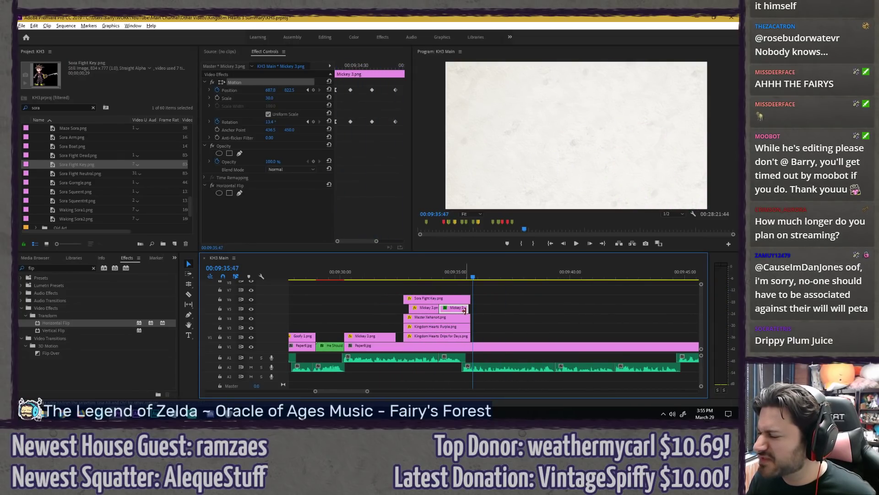
{"action": "left_click_drag", "start_coordinate": [466, 311], "coordinate": [470, 309]}
{"action": "left_click", "coordinate": [323, 274]}
{"action": "key", "text": "ctrl+s"}
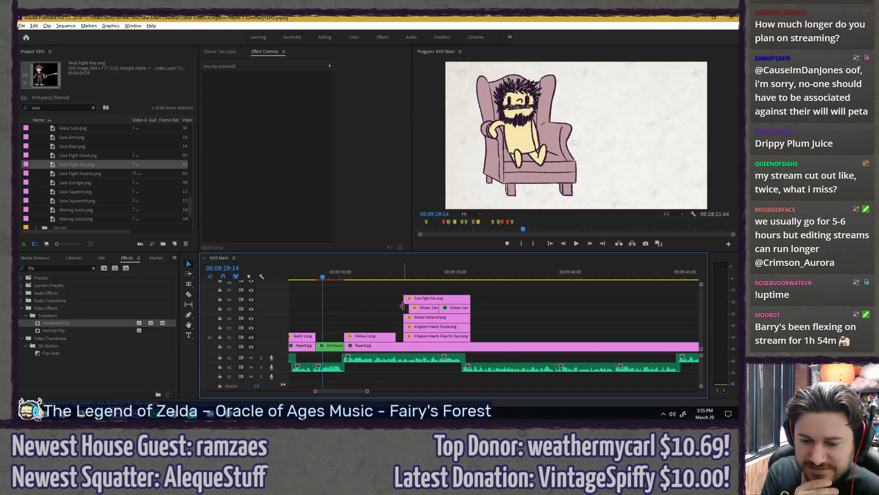
{"action": "key", "text": "space"}
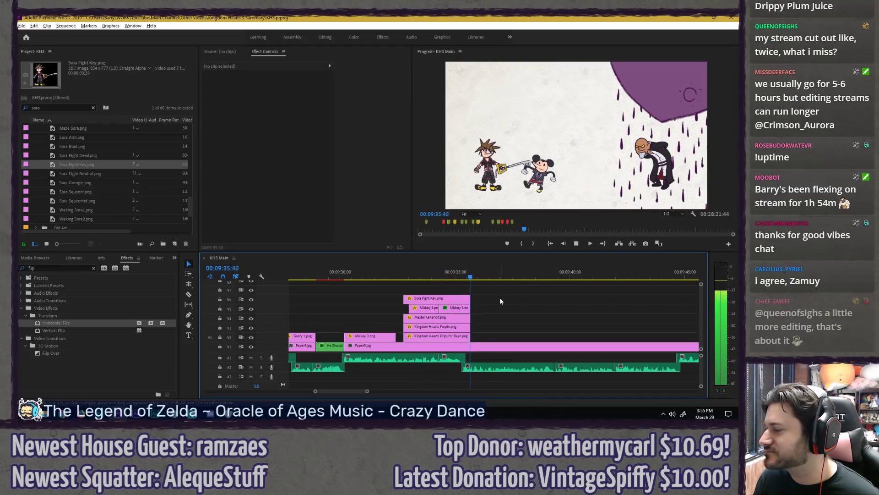
Step: Add Position and Rotation keyframes at 00:09:35:00 on the second Mickey 3.png clip
{"action": "scroll", "coordinate": [452, 287], "scroll_direction": "up", "scroll_amount": 2}
{"action": "key", "text": "space"}
{"action": "left_click", "coordinate": [447, 307]}
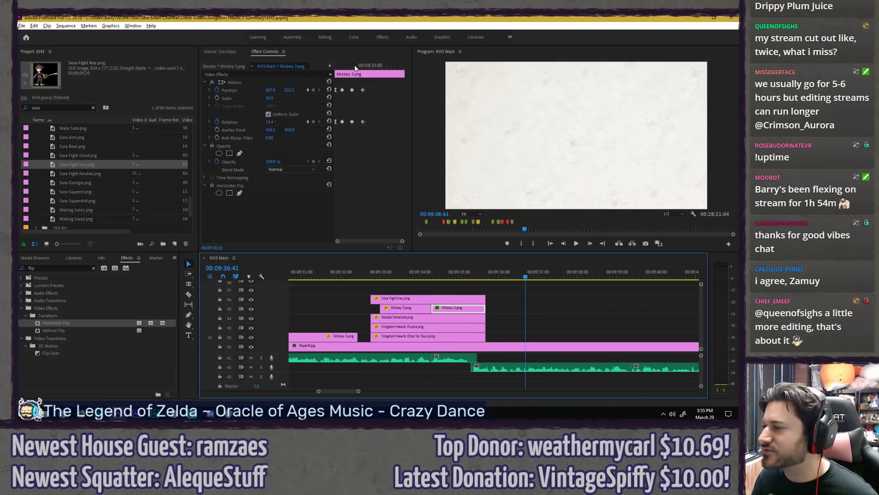
{"action": "left_click_drag", "start_coordinate": [355, 68], "coordinate": [371, 68]}
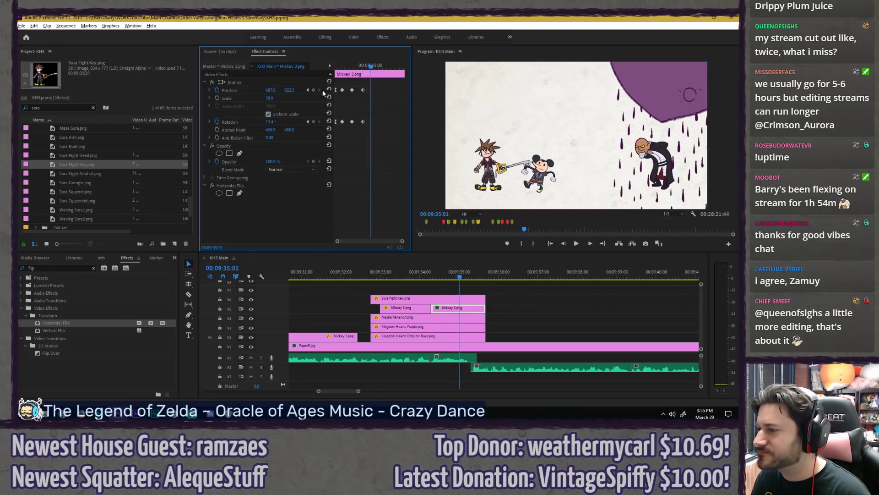
{"action": "key", "text": "Left"}
{"action": "left_click", "coordinate": [313, 90]}
{"action": "left_click", "coordinate": [313, 122]}
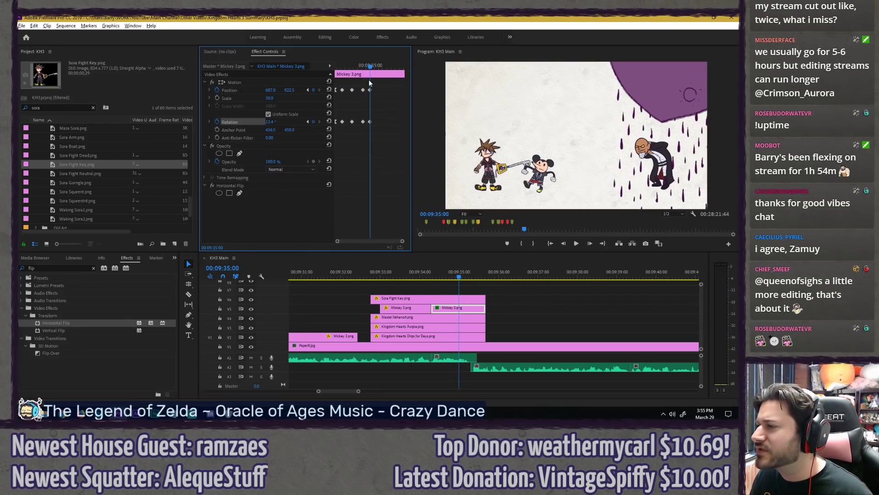
Step: Shift Mickey's keyed positions further right at 00:09:34:52 and 00:09:34:27
{"action": "left_click", "coordinate": [364, 68]}
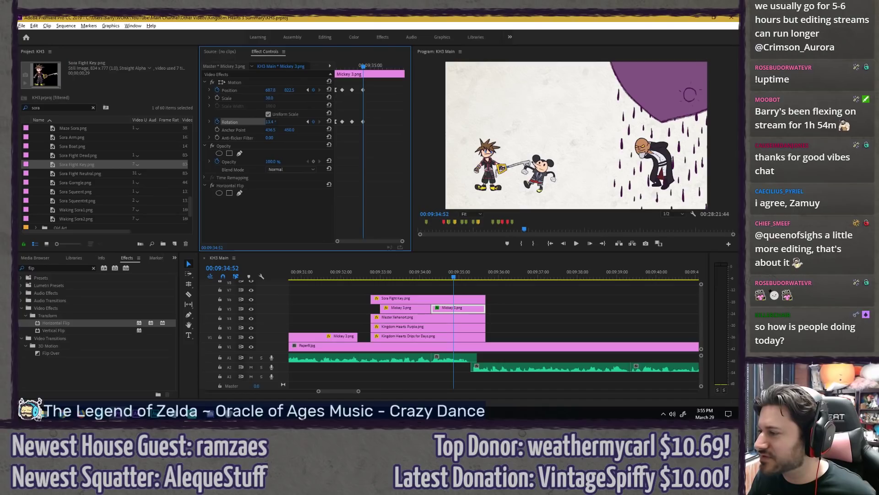
{"action": "left_click_drag", "start_coordinate": [270, 90], "coordinate": [303, 89]}
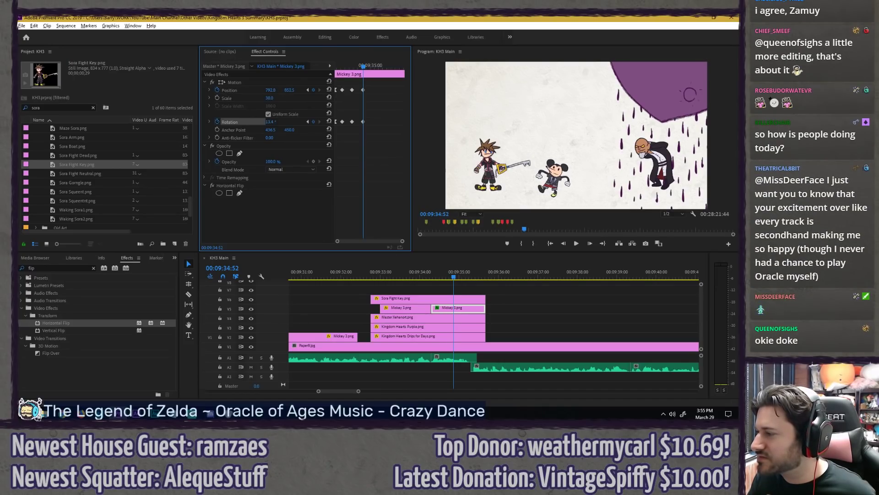
{"action": "left_click_drag", "start_coordinate": [555, 178], "coordinate": [554, 177]}
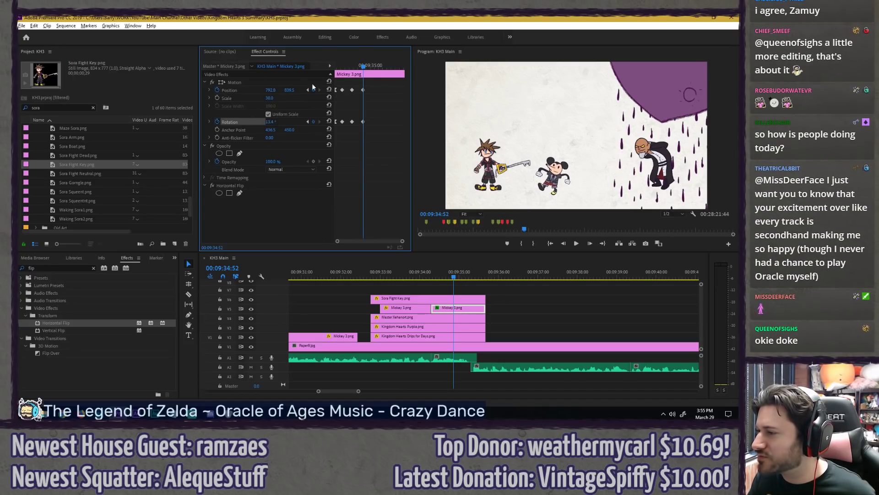
{"action": "key", "text": "space"}
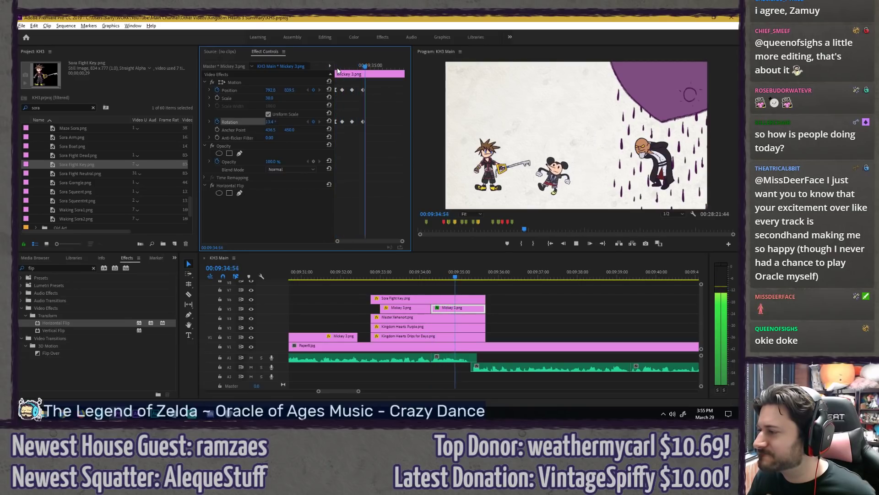
{"action": "left_click", "coordinate": [351, 65]}
{"action": "left_click", "coordinate": [339, 67]}
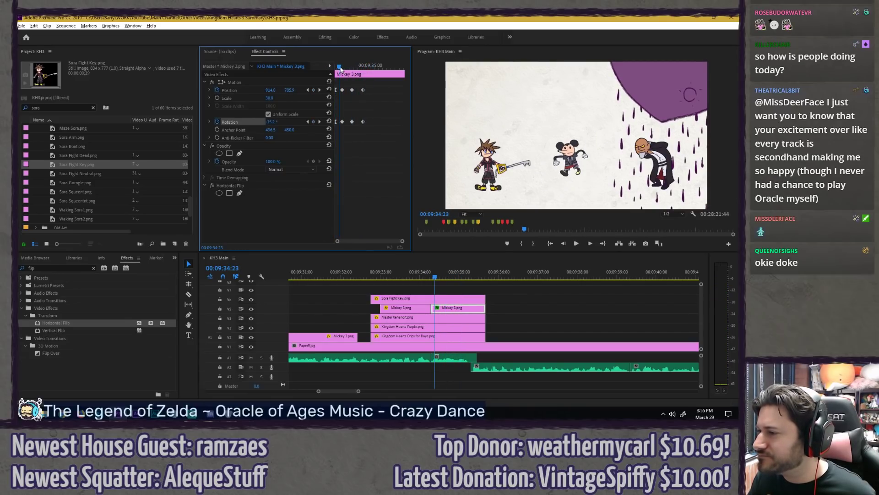
{"action": "left_click_drag", "start_coordinate": [340, 69], "coordinate": [343, 67]}
{"action": "left_click_drag", "start_coordinate": [270, 90], "coordinate": [303, 90]}
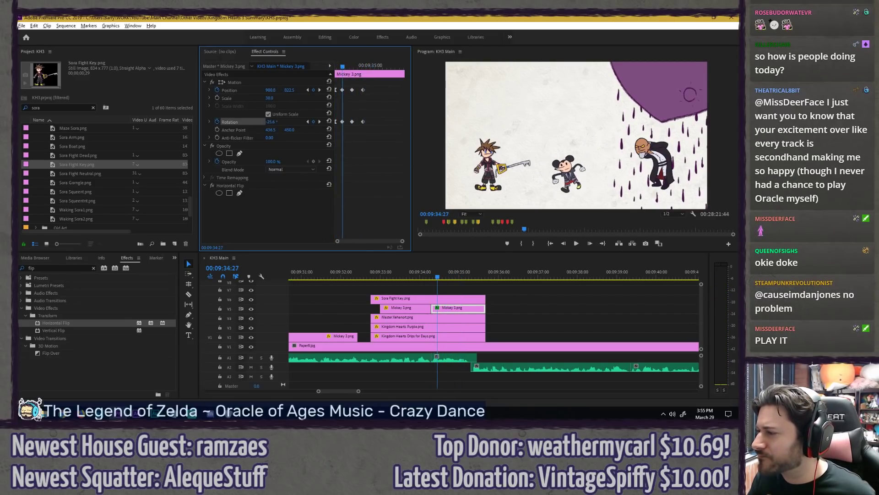
Step: Preview the revised motion and deselect the rotation keyframes
{"action": "left_click_drag", "start_coordinate": [342, 67], "coordinate": [335, 67]}
{"action": "key", "text": "space"}
{"action": "key", "text": "space"}
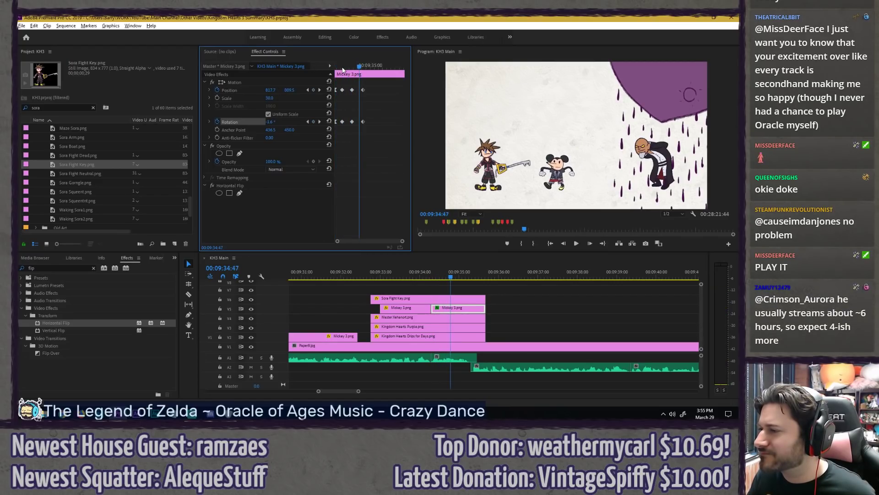
{"action": "left_click", "coordinate": [342, 67]}
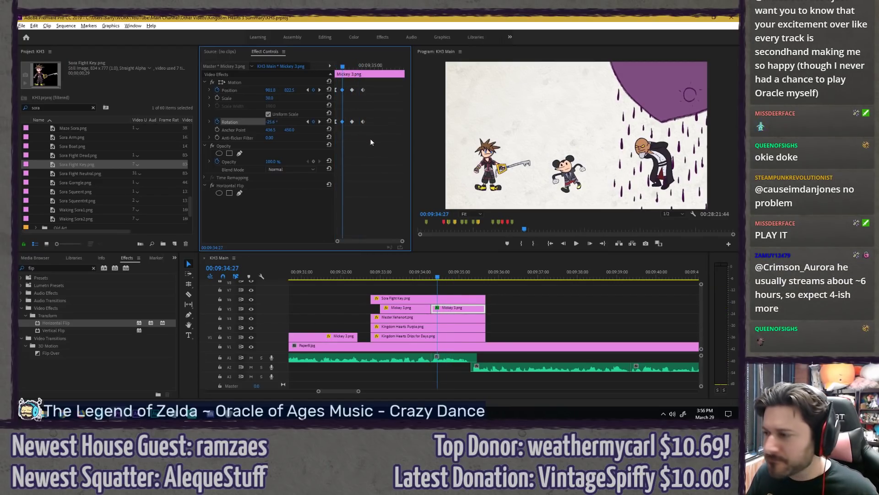
{"action": "left_click", "coordinate": [351, 66]}
{"action": "left_click", "coordinate": [380, 155]}
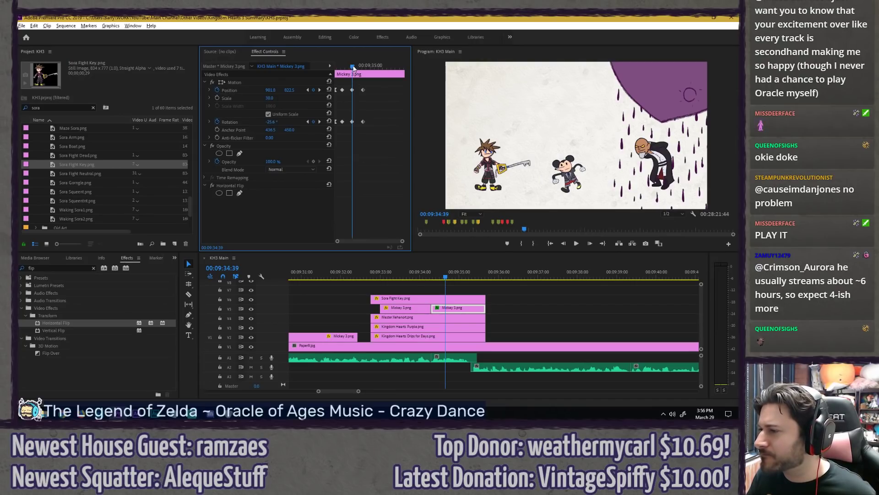
{"action": "left_click_drag", "start_coordinate": [352, 67], "coordinate": [335, 68]}
{"action": "key", "text": "space"}
{"action": "left_click", "coordinate": [349, 62]}
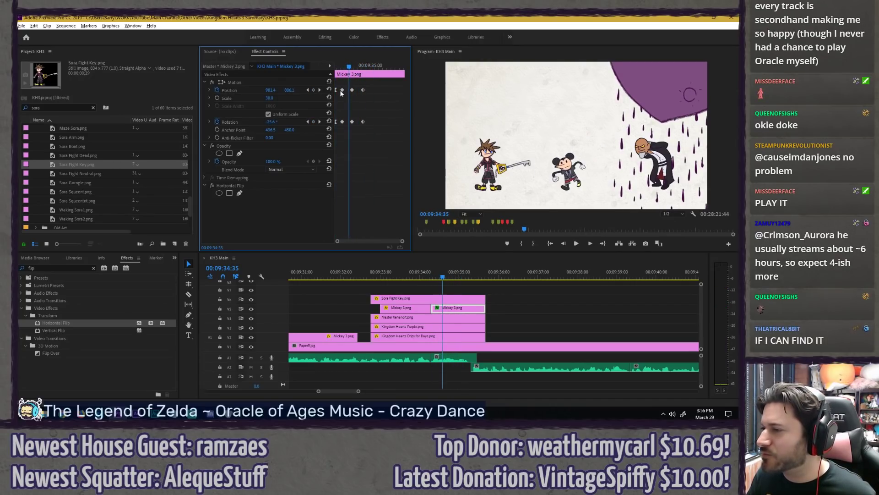
Step: Set two Position keyframes to Linear spatial interpolation and preview
{"action": "right_click", "coordinate": [341, 90]}
{"action": "mouse_move", "coordinate": [385, 161]}
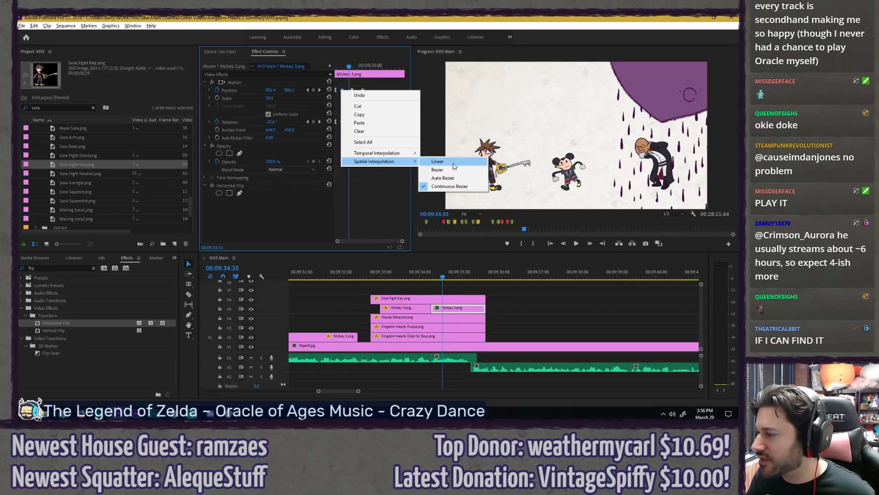
{"action": "left_click", "coordinate": [451, 163]}
{"action": "key", "text": "Left"}
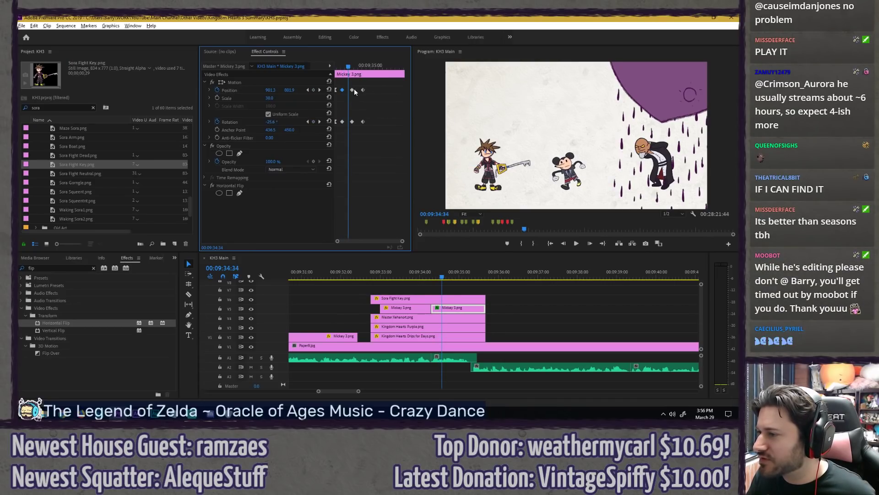
{"action": "right_click", "coordinate": [352, 90]}
{"action": "mouse_move", "coordinate": [405, 162]}
{"action": "left_click", "coordinate": [447, 163]}
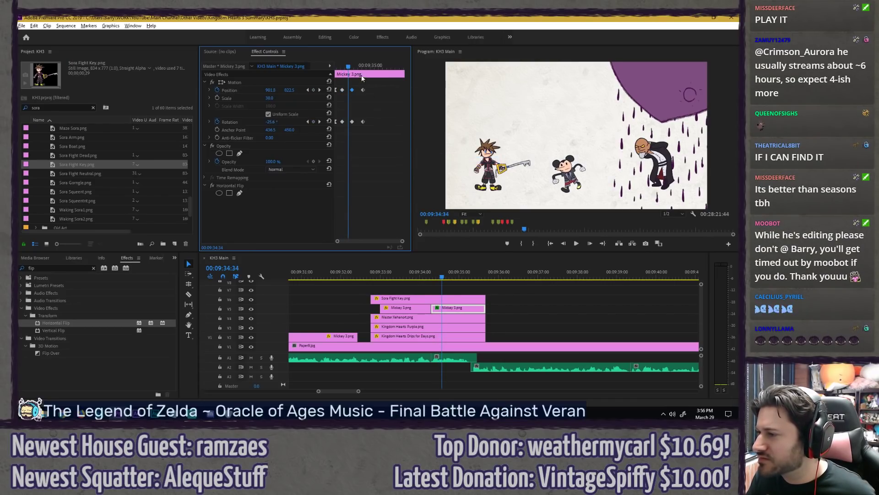
{"action": "left_click_drag", "start_coordinate": [348, 66], "coordinate": [375, 67]}
{"action": "key", "text": "space"}
{"action": "key", "text": "space"}
{"action": "left_click", "coordinate": [342, 66]}
Step: Keyframe Mickey's rotation to -18.5° at 00:09:35:18
{"action": "left_click", "coordinate": [313, 90]}
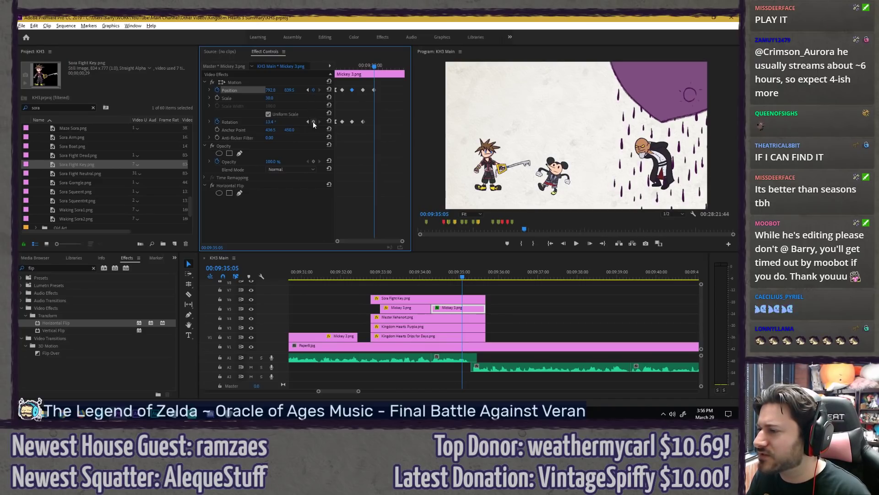
{"action": "left_click", "coordinate": [314, 121]}
{"action": "left_click_drag", "start_coordinate": [376, 68], "coordinate": [386, 66]}
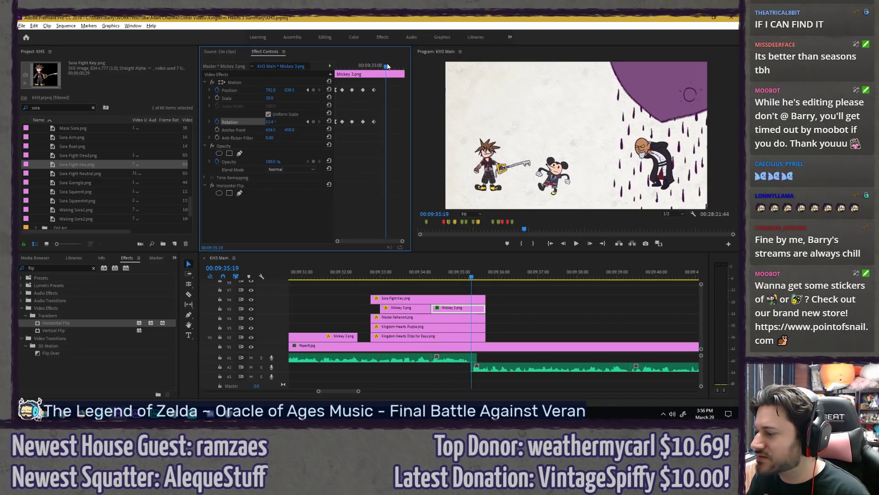
{"action": "key", "text": "Left"}
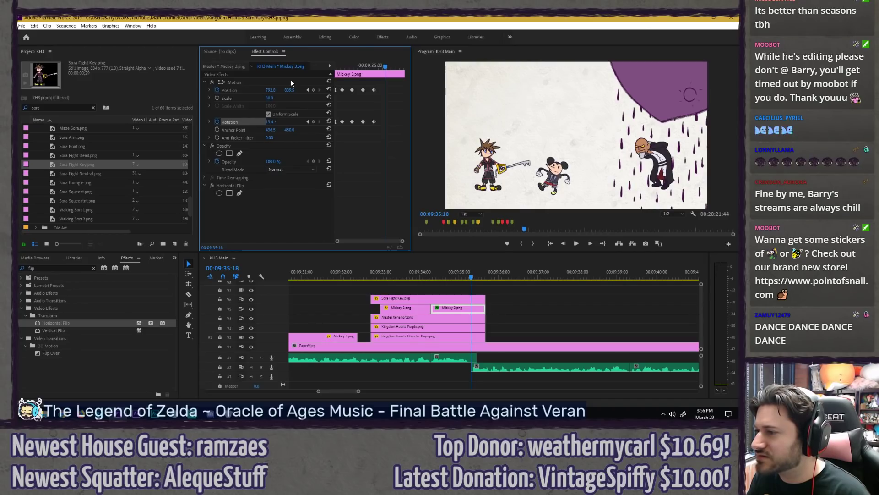
{"action": "left_click", "coordinate": [284, 82]}
{"action": "left_click_drag", "start_coordinate": [538, 151], "coordinate": [525, 172]}
{"action": "key", "text": "grave"}
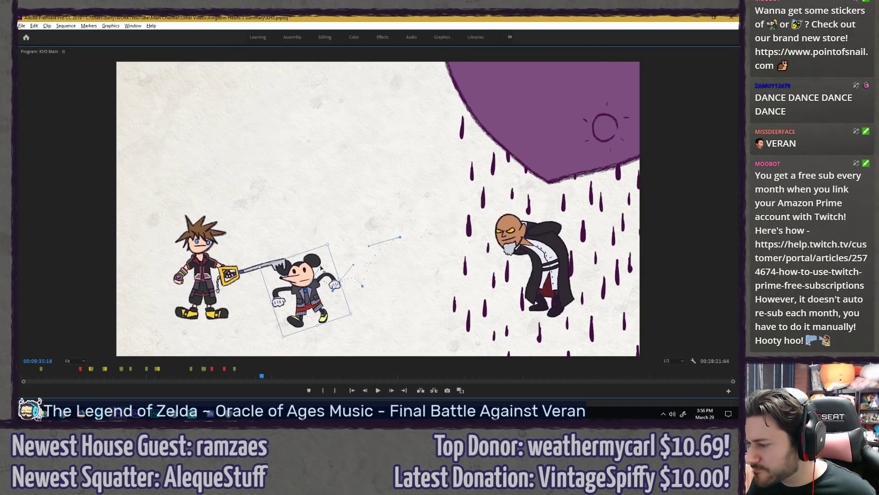
{"action": "key", "text": "grave"}
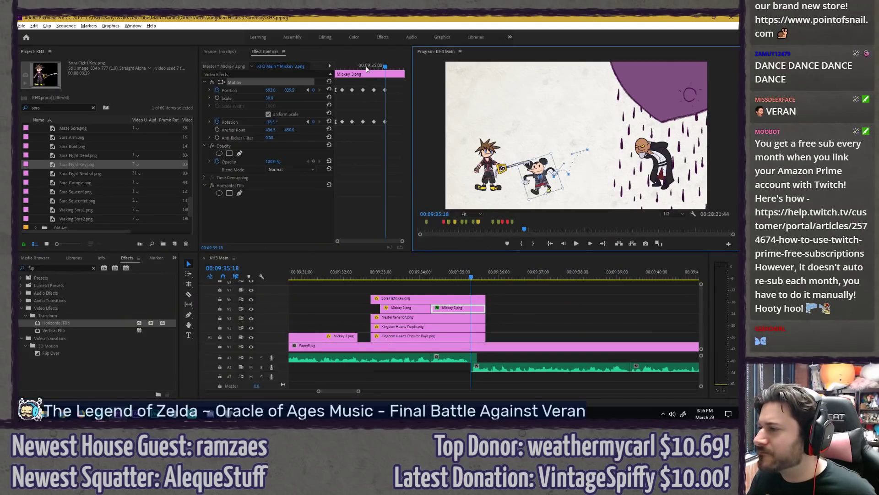
Step: Replay the scene from 00:09:33:13 to check Mickey's animation timing
{"action": "left_click", "coordinate": [338, 66]}
{"action": "key", "text": "space"}
{"action": "key", "text": "space"}
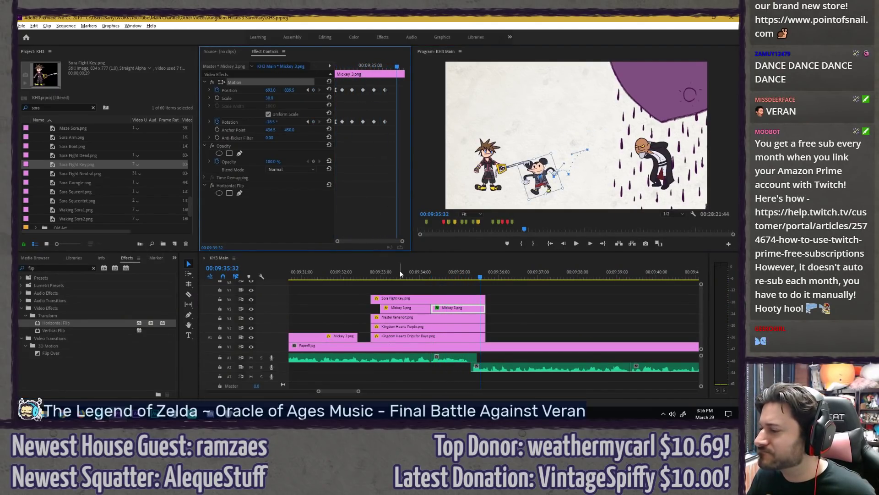
{"action": "left_click_drag", "start_coordinate": [343, 66], "coordinate": [331, 64]}
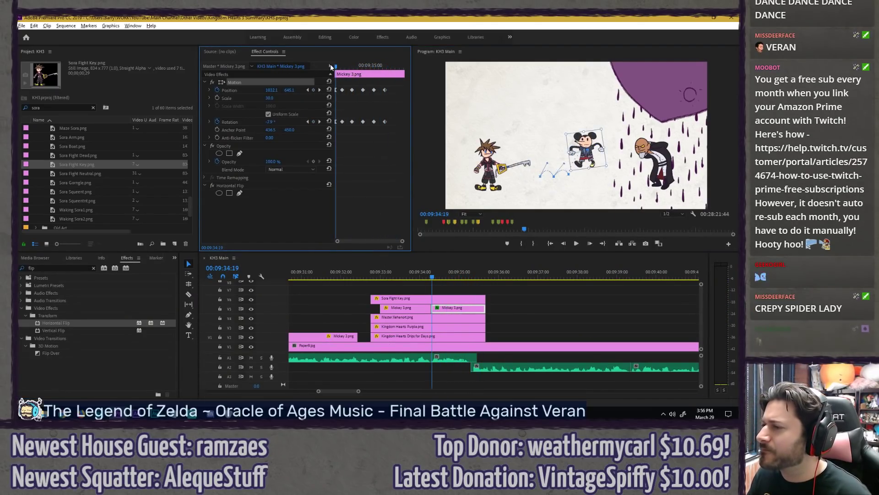
{"action": "left_click", "coordinate": [391, 276]}
{"action": "key", "text": "space"}
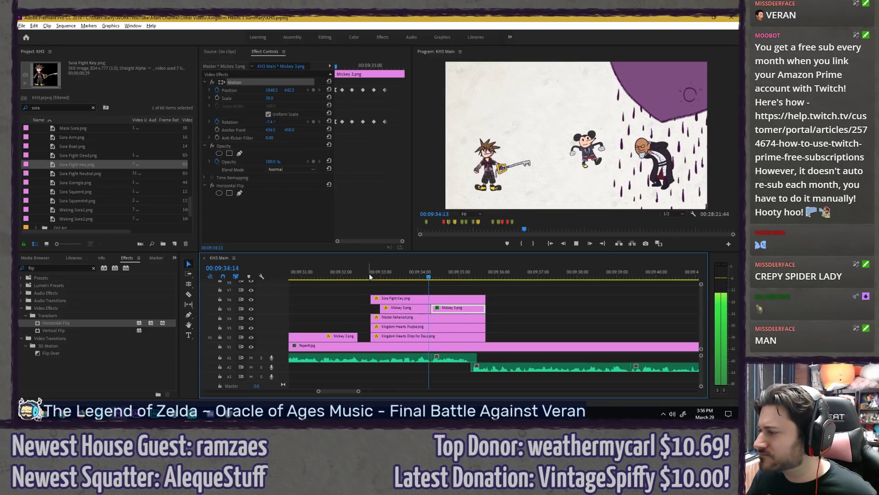
{"action": "key", "text": "space"}
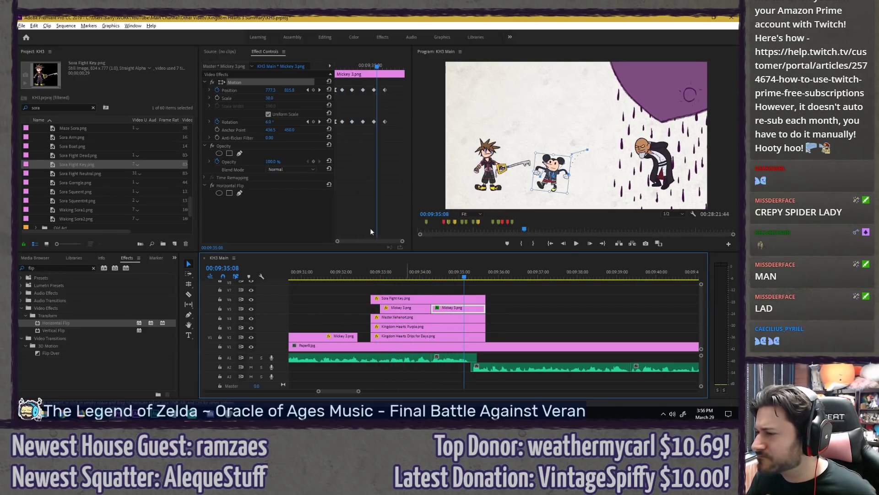
{"action": "left_click_drag", "start_coordinate": [345, 65], "coordinate": [356, 121]}
{"action": "key", "text": "Left"}
{"action": "key", "text": "Left"}
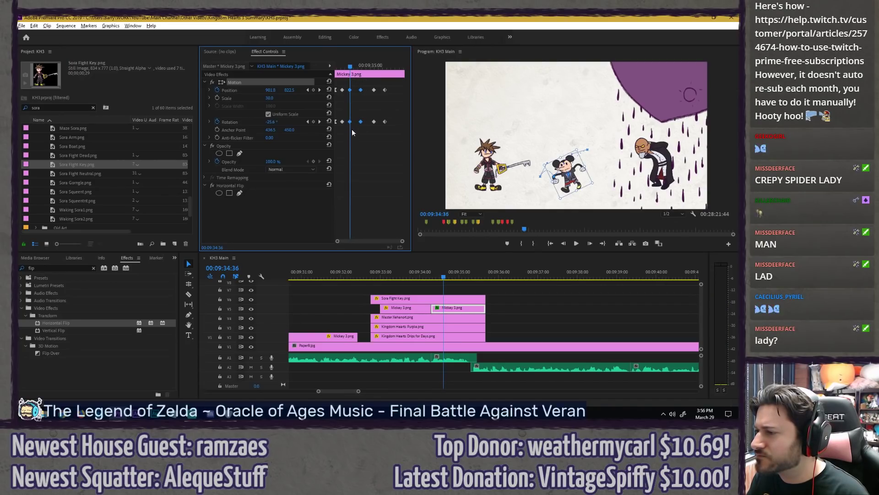
{"action": "key", "text": "space"}
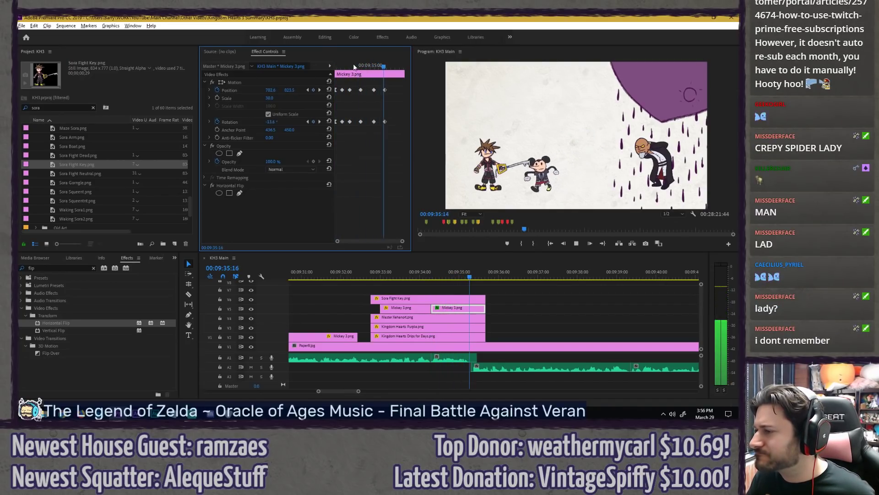
Step: Select the last four Position and Rotation keyframes and check timing
{"action": "left_click", "coordinate": [370, 66]}
{"action": "key", "text": "Left"}
{"action": "left_click_drag", "start_coordinate": [392, 81], "coordinate": [373, 126]}
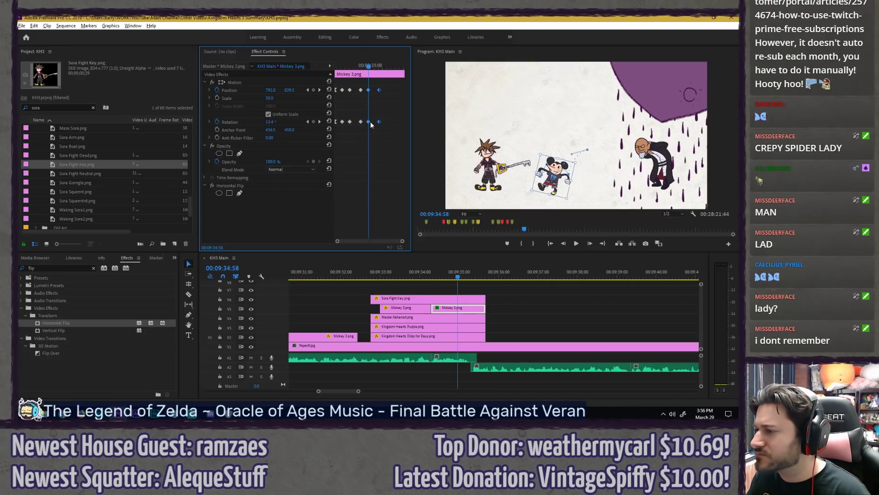
{"action": "key", "text": "space"}
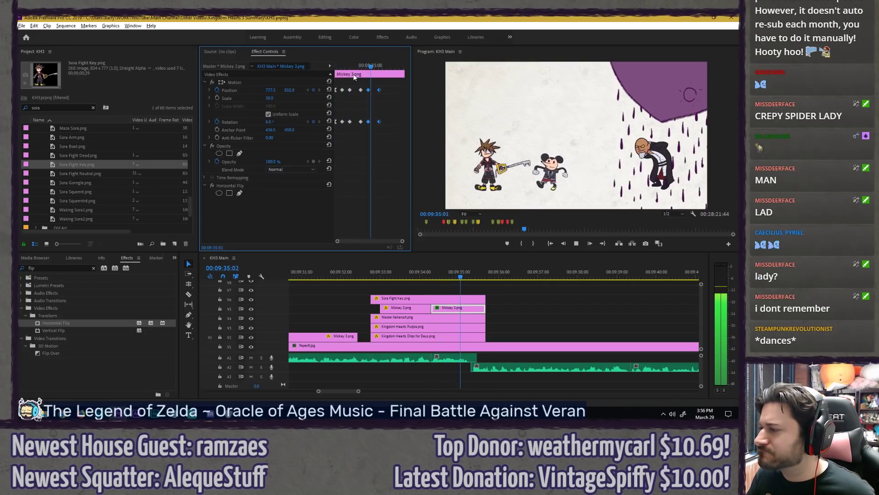
{"action": "key", "text": "space"}
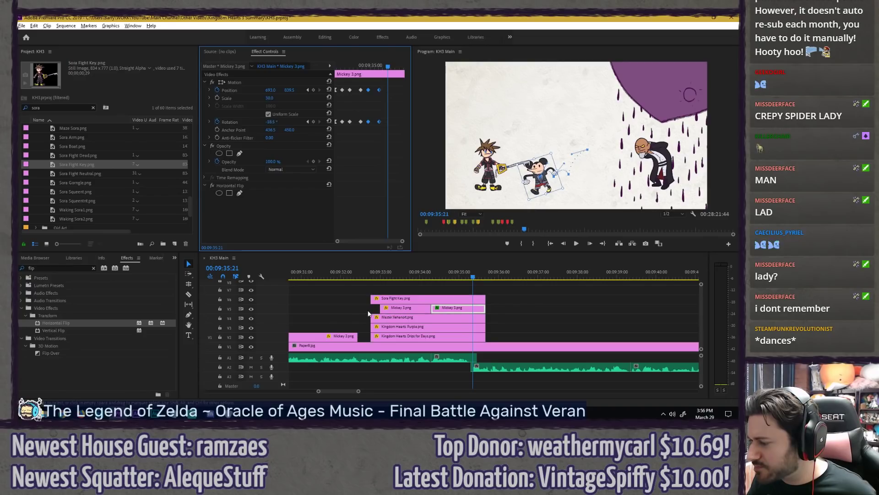
Step: Move both Mickey 3.png clips from V5 up to V7, above Sora Fight Key
{"action": "left_click_drag", "start_coordinate": [368, 314], "coordinate": [451, 306]}
{"action": "left_click_drag", "start_coordinate": [451, 308], "coordinate": [452, 290]}
{"action": "left_click_drag", "start_coordinate": [508, 288], "coordinate": [390, 304]}
Step: Play back the Sora, Mickey and Xehanort scene from around 00:09:32 to check the new layering
{"action": "left_click", "coordinate": [364, 273]}
{"action": "key", "text": "space"}
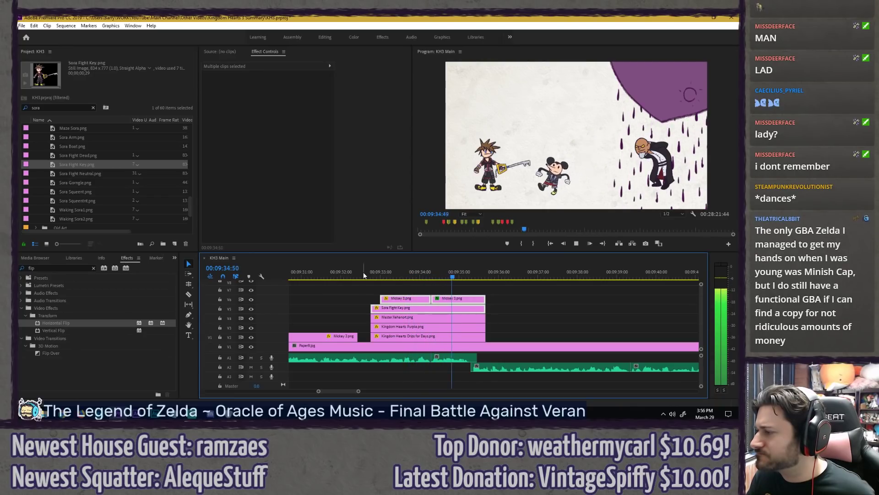
{"action": "key", "text": "space"}
{"action": "left_click", "coordinate": [422, 295]}
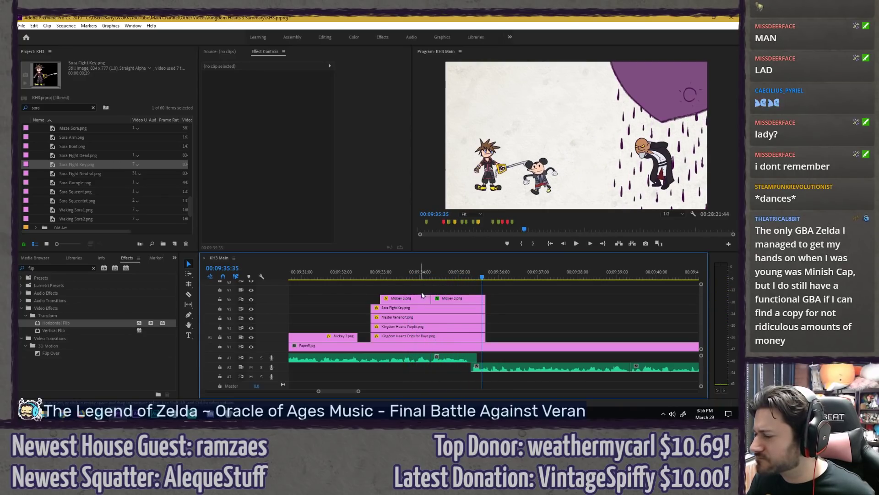
{"action": "left_click", "coordinate": [446, 308]}
{"action": "left_click", "coordinate": [353, 272]}
{"action": "key", "text": "space"}
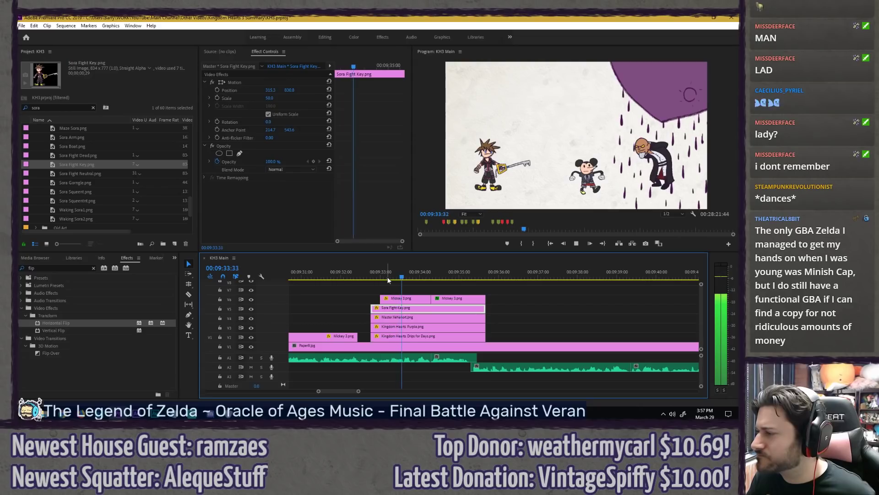
{"action": "key", "text": "space"}
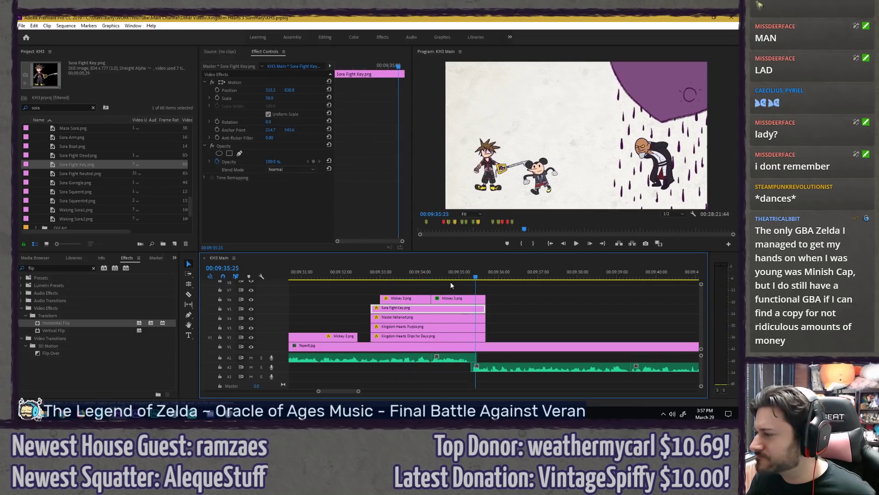
{"action": "left_click", "coordinate": [451, 284]}
Step: Add a marker at 00:09:34:10 with a note to add a clock, and replay the scene
{"action": "left_click_drag", "start_coordinate": [415, 272], "coordinate": [427, 273]}
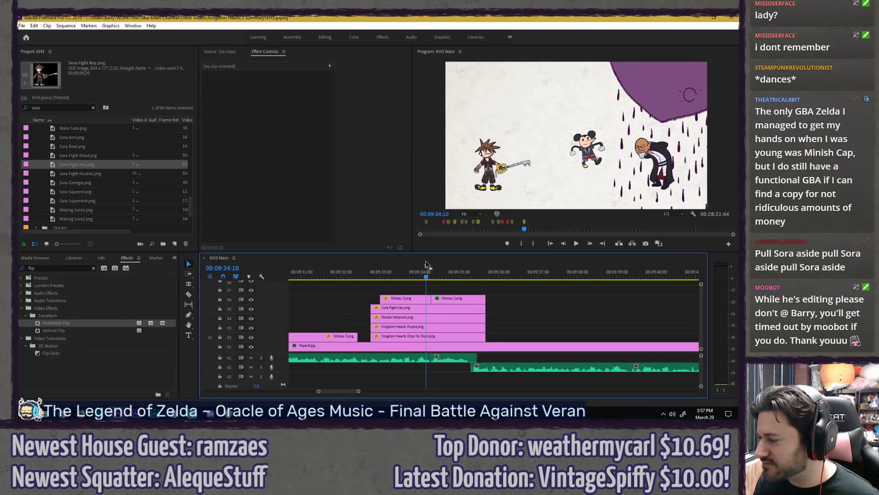
{"action": "double_click", "coordinate": [427, 266]}
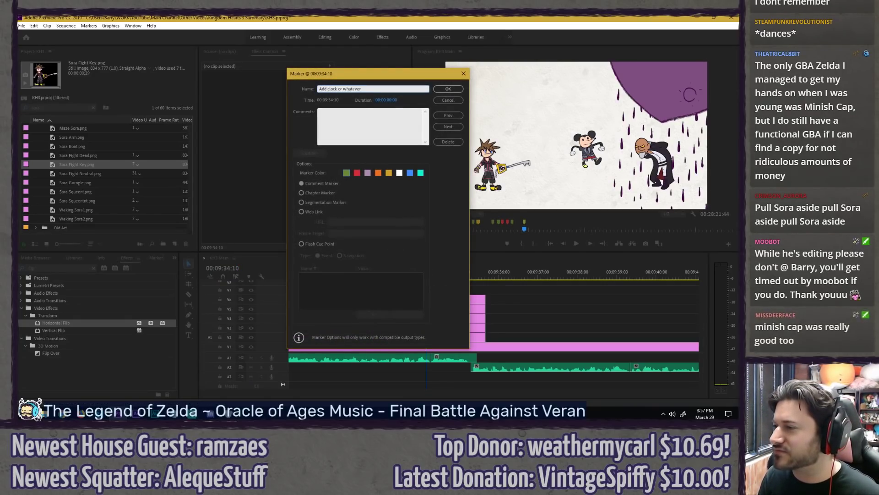
{"action": "key", "text": "Return"}
{"action": "left_click", "coordinate": [369, 274]}
{"action": "key", "text": "space"}
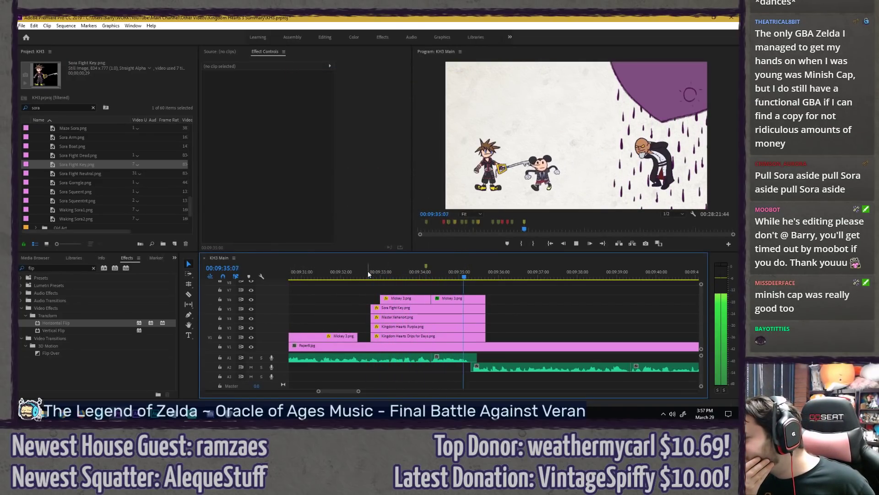
{"action": "key", "text": "space"}
Step: Trim the second Mickey 3 clip on V6 to start later and nudge it one frame earlier
{"action": "left_click_drag", "start_coordinate": [405, 277], "coordinate": [431, 276]}
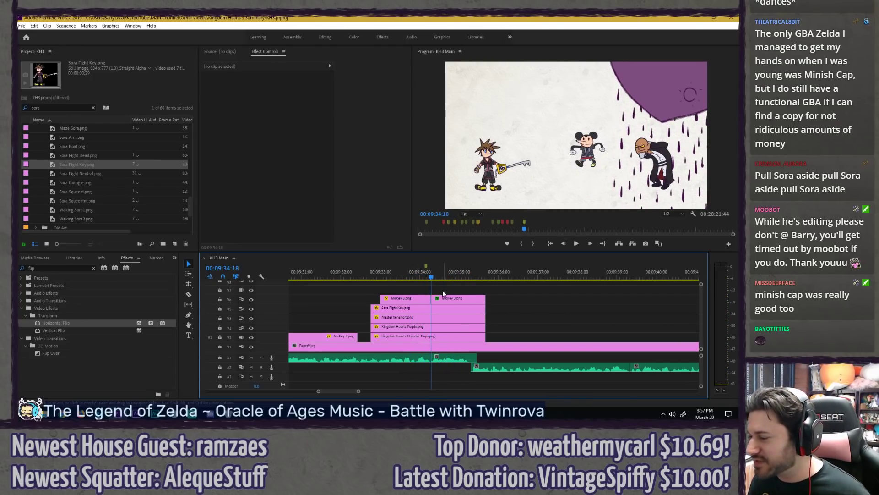
{"action": "scroll", "coordinate": [442, 293], "scroll_direction": "up", "scroll_amount": 4}
{"action": "left_click", "coordinate": [432, 300]}
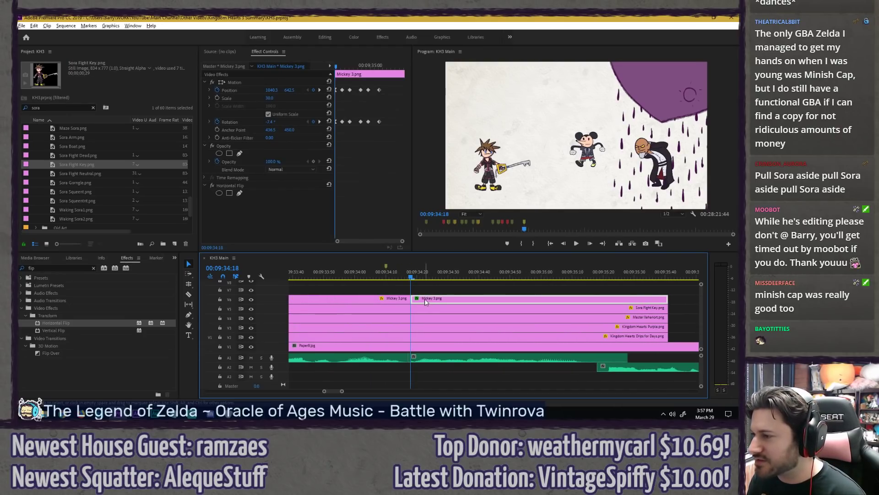
{"action": "key", "text": "Right"}
{"action": "left_click_drag", "start_coordinate": [413, 300], "coordinate": [416, 301]}
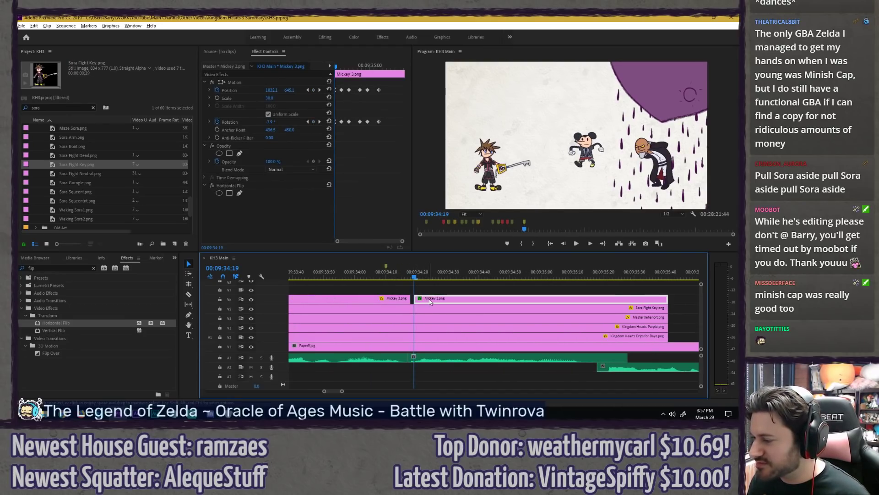
{"action": "key", "text": "alt+Left"}
{"action": "key", "text": "Left"}
{"action": "key", "text": "Left"}
{"action": "key", "text": "Left"}
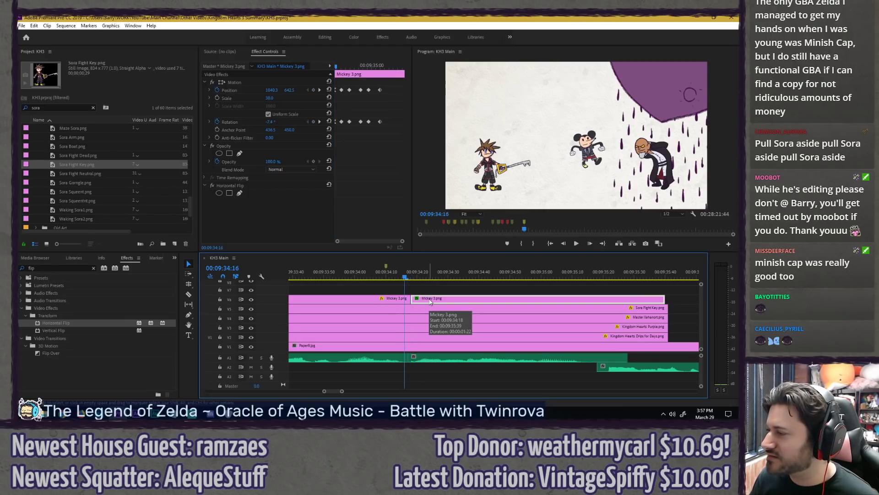
{"action": "key", "text": "Right"}
{"action": "key", "text": "Right"}
{"action": "key", "text": "Right"}
{"action": "key", "text": "Right"}
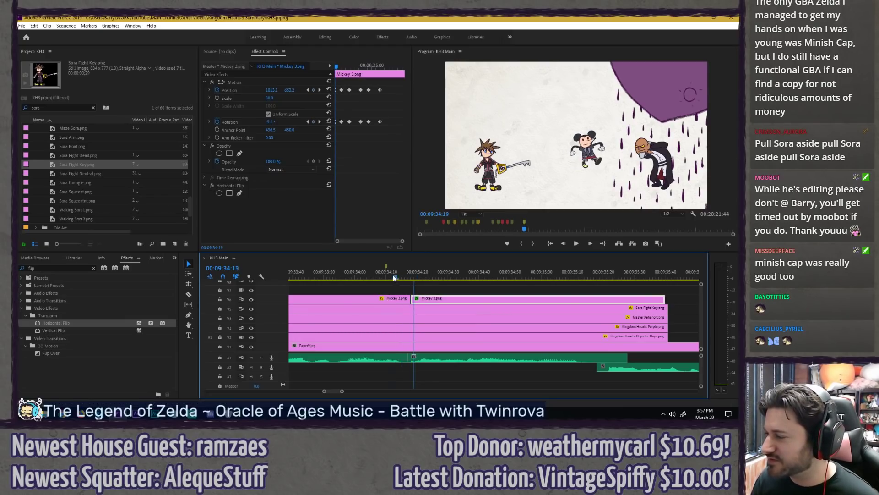
{"action": "left_click", "coordinate": [344, 274]}
{"action": "key", "text": "space"}
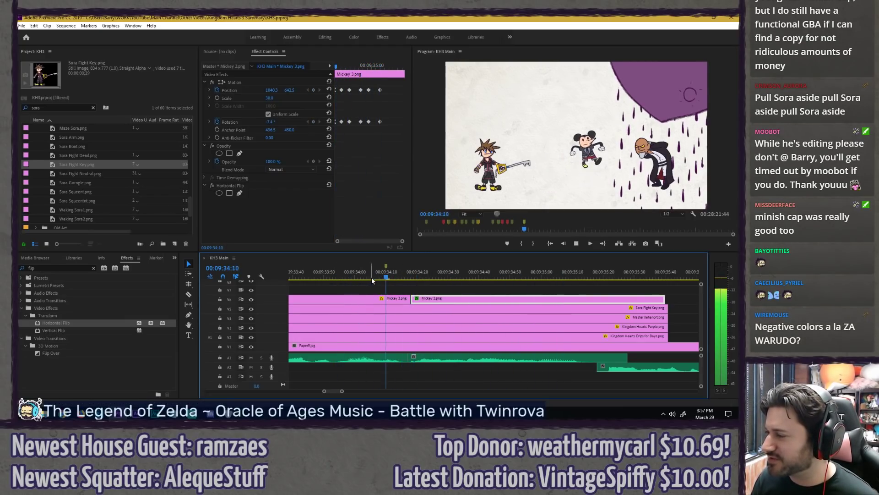
{"action": "key", "text": "space"}
Step: Slide the second Mickey 3 clip slightly earlier and review Mickey's motion through 00:09:35:06
{"action": "scroll", "coordinate": [499, 291], "scroll_direction": "down", "scroll_amount": 3}
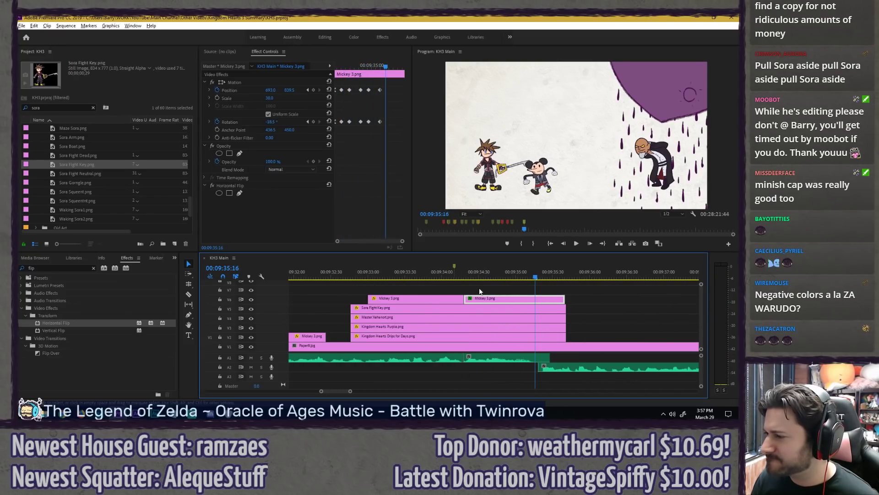
{"action": "left_click_drag", "start_coordinate": [487, 300], "coordinate": [483, 300]}
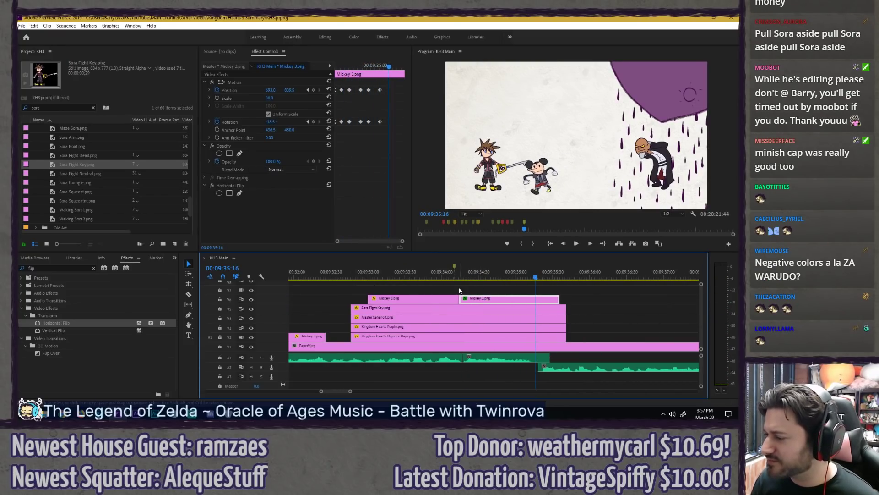
{"action": "left_click", "coordinate": [346, 273]}
{"action": "key", "text": "space"}
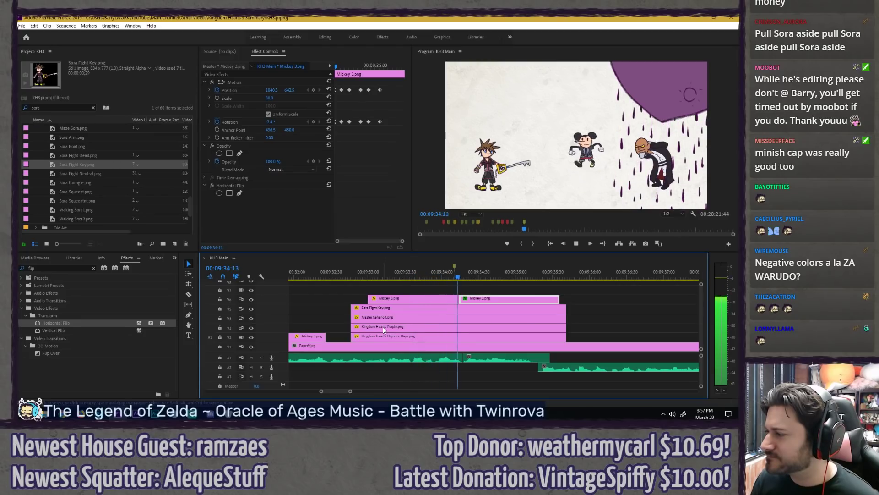
{"action": "key", "text": "space"}
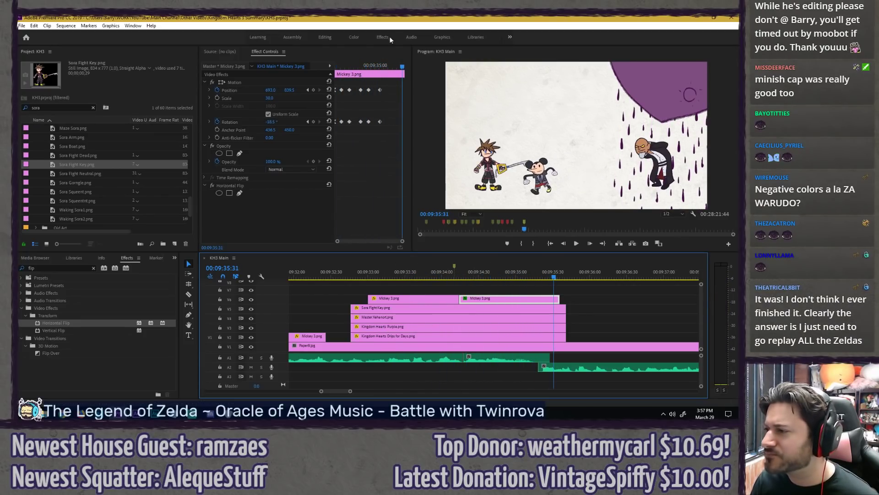
{"action": "left_click", "coordinate": [357, 66]}
{"action": "left_click_drag", "start_coordinate": [360, 69], "coordinate": [380, 67]}
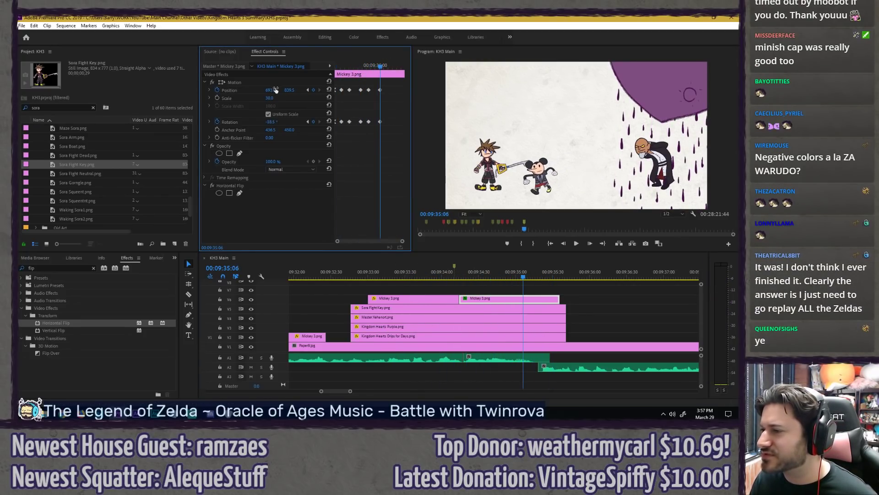
{"action": "left_click", "coordinate": [452, 274]}
{"action": "key", "text": "space"}
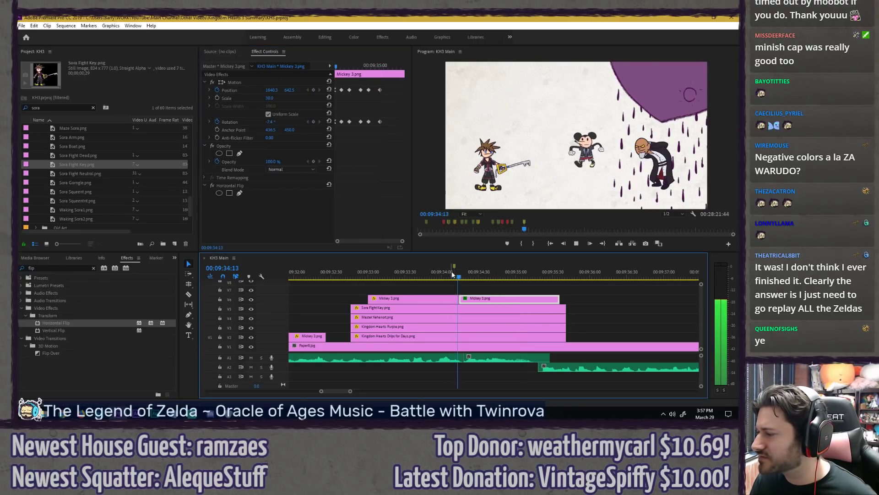
Step: Trim the Mickey 3 clip's end back 12 frames and play the ending
{"action": "left_click", "coordinate": [480, 284]}
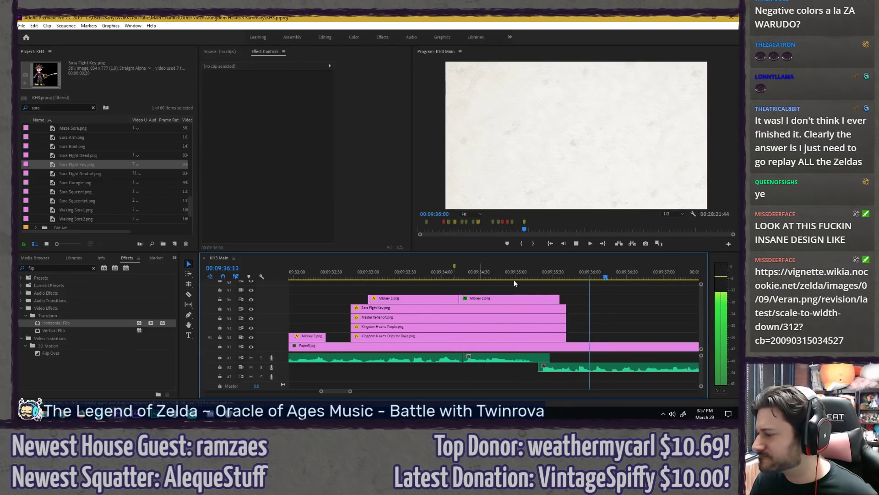
{"action": "left_click_drag", "start_coordinate": [539, 273], "coordinate": [544, 319]}
{"action": "left_click", "coordinate": [528, 271]}
{"action": "key", "text": "space"}
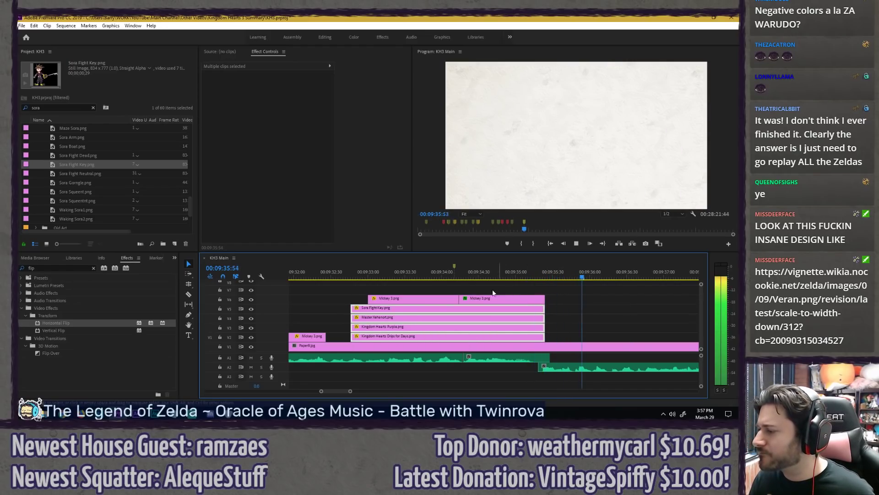
{"action": "key", "text": "space"}
{"action": "scroll", "coordinate": [415, 290], "scroll_direction": "down", "scroll_amount": 3}
Step: Save the project and zoom the timeline out
{"action": "left_click", "coordinate": [438, 292]}
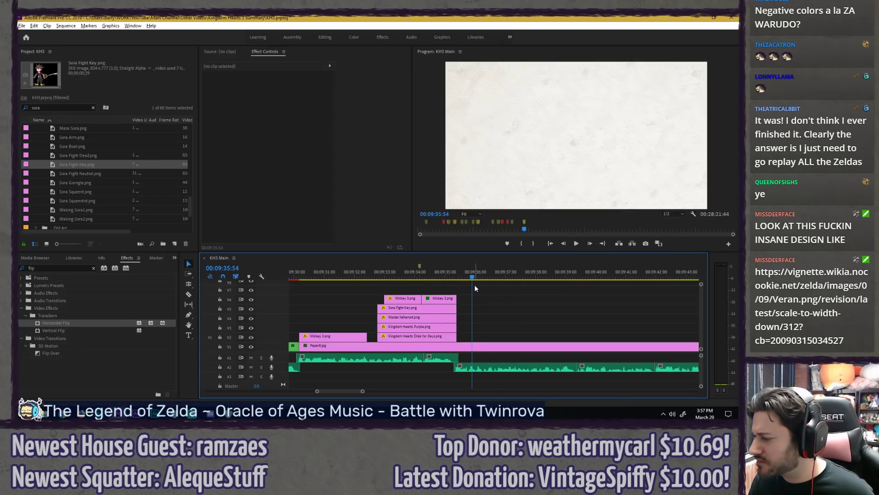
{"action": "key", "text": "minus"}
{"action": "key", "text": "ctrl+s"}
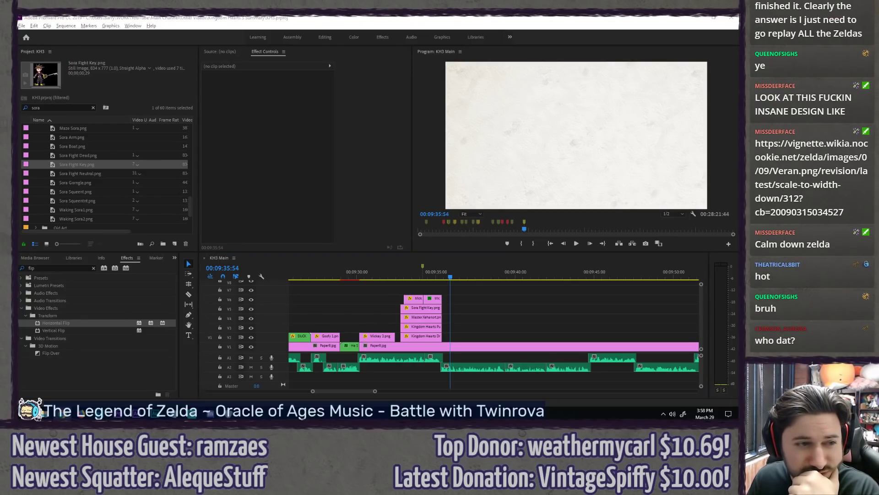
Step: Maximize the Chrome window showing the Veran.png image and bring it into focus
{"action": "key", "text": "alt+Tab"}
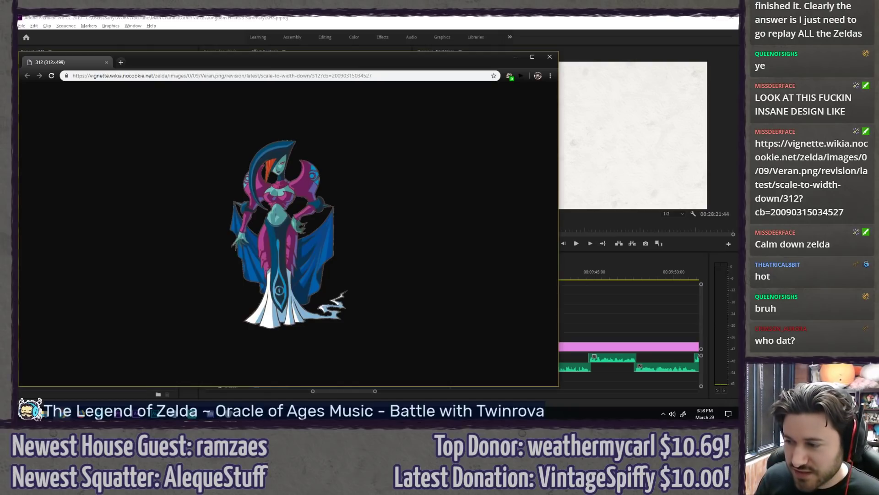
{"action": "key", "text": "super+Up"}
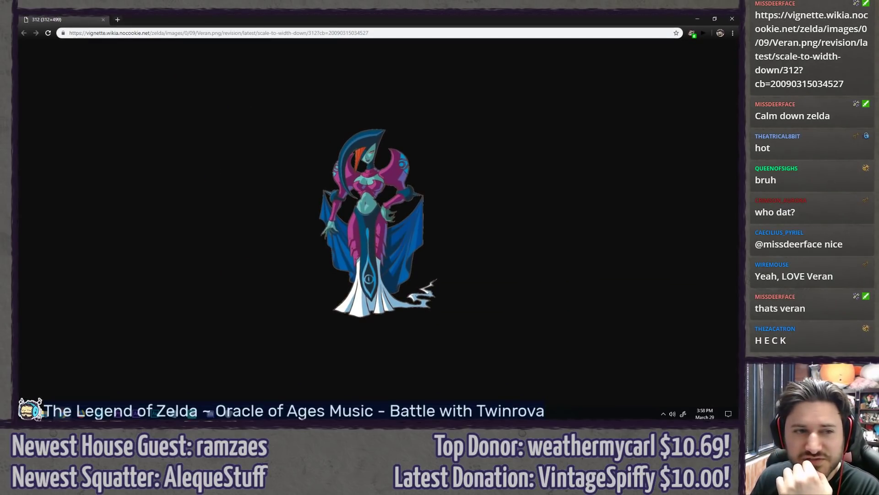
{"action": "key", "text": "alt+Tab"}
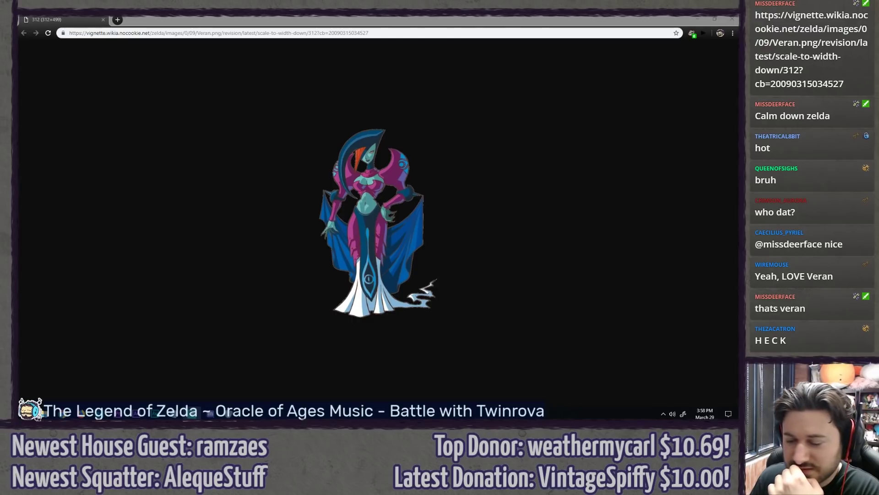
{"action": "left_click", "coordinate": [212, 21]}
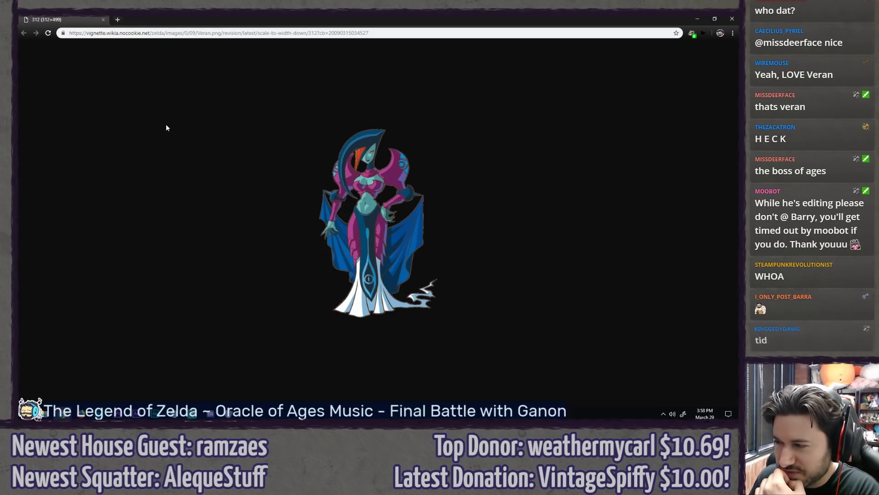
Step: Copy the Sora Fight Key clip to V2 and Mickey 3 to V3, after the trio scene
{"action": "key", "text": "alt+Tab"}
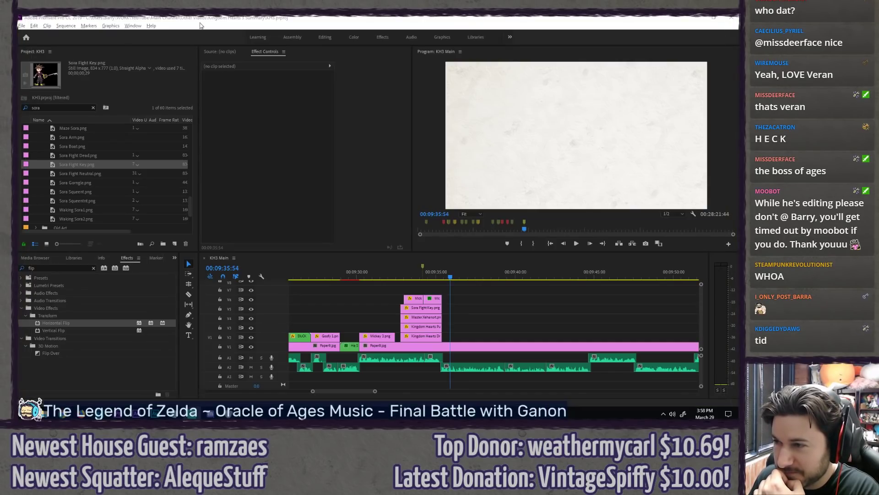
{"action": "left_click_drag", "start_coordinate": [412, 277], "coordinate": [395, 279]}
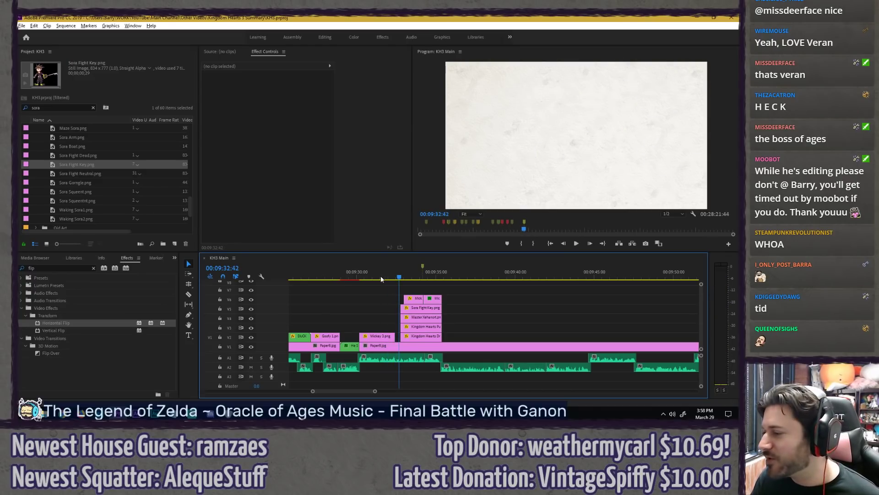
{"action": "key", "text": "space"}
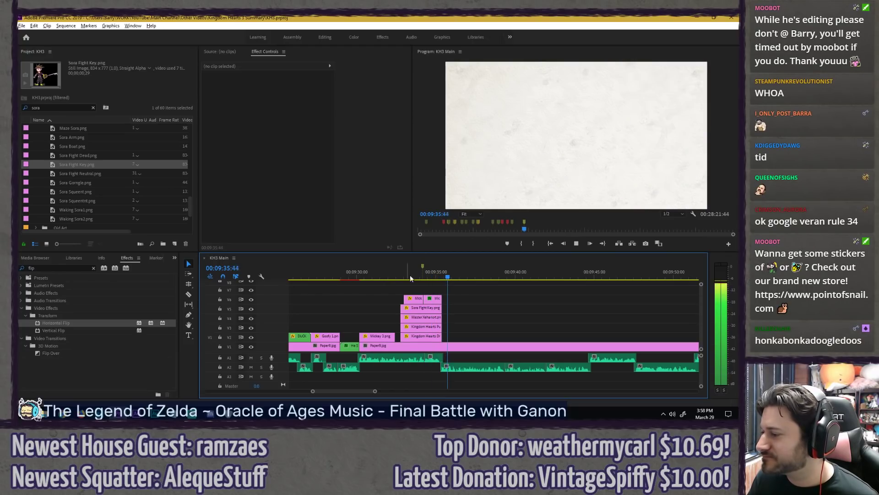
{"action": "key", "text": "space"}
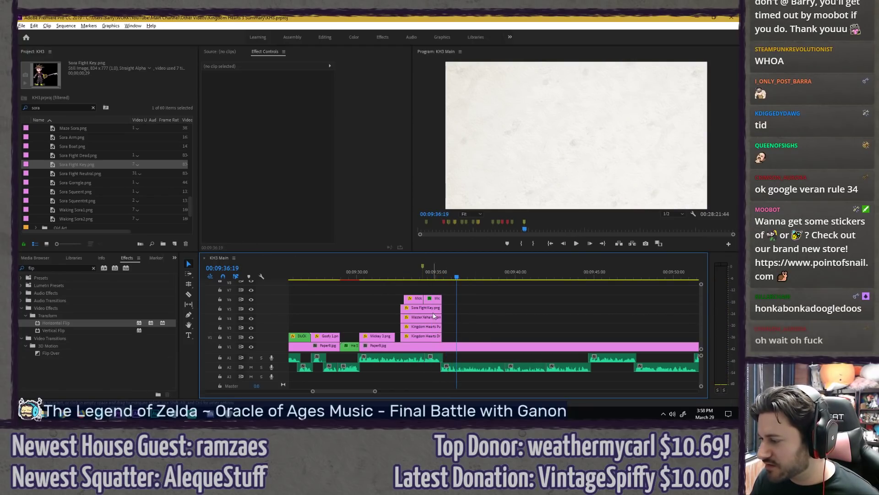
{"action": "left_click_drag", "start_coordinate": [428, 310], "coordinate": [490, 337], "text": "alt"}
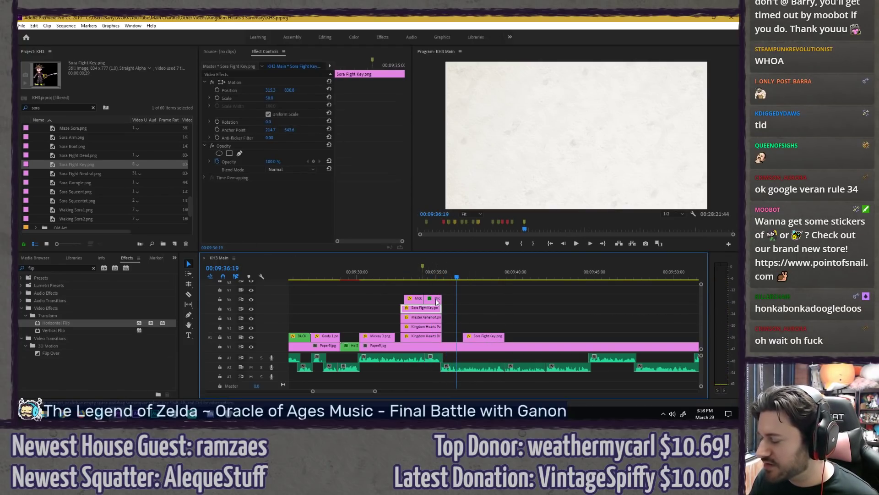
{"action": "left_click_drag", "start_coordinate": [437, 301], "coordinate": [497, 327]}
Step: Delete the Position and Rotation keyframes from the copied Mickey 3 clip
{"action": "key", "text": "equal"}
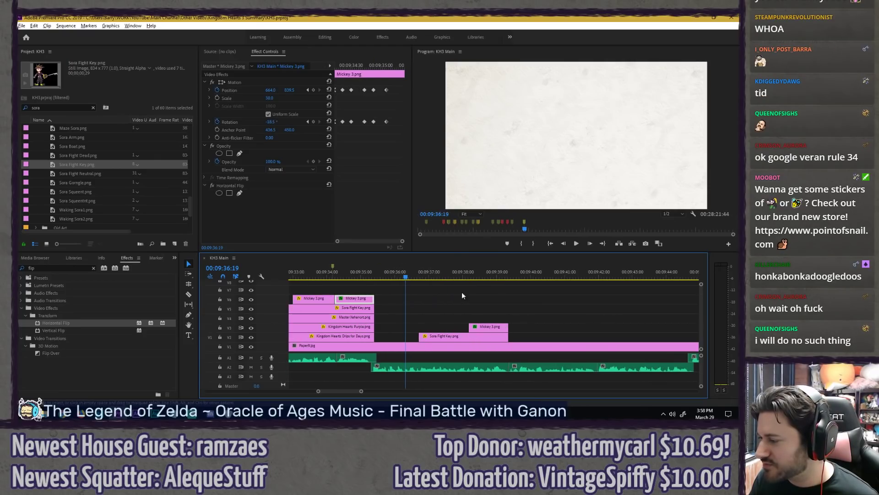
{"action": "left_click", "coordinate": [480, 277]}
{"action": "left_click", "coordinate": [494, 329]}
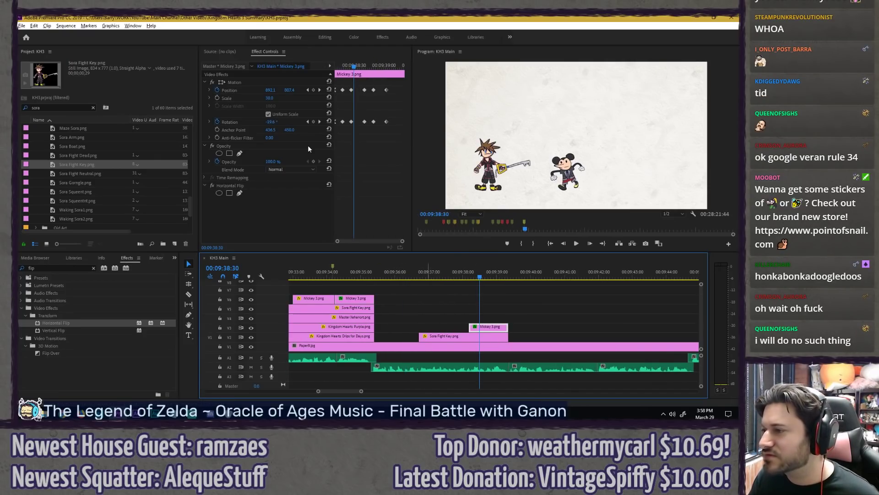
{"action": "left_click", "coordinate": [217, 90]}
{"action": "key", "text": "Return"}
{"action": "left_click", "coordinate": [217, 121]}
{"action": "key", "text": "Return"}
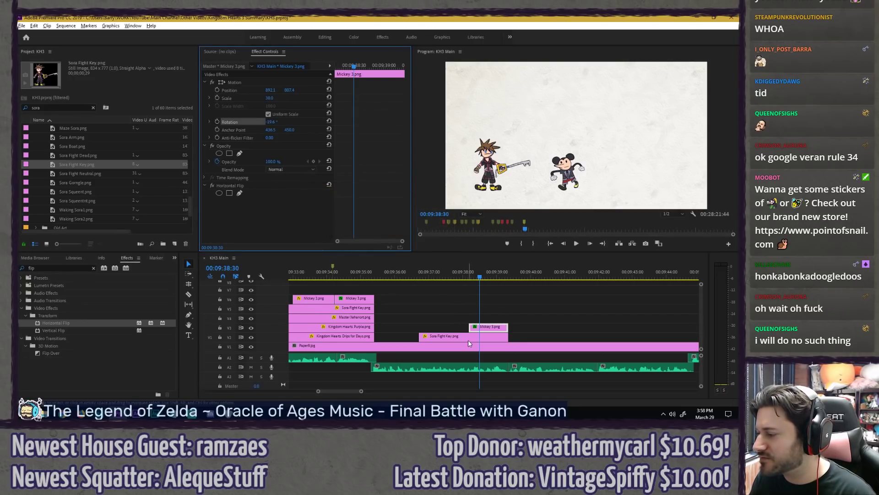
{"action": "left_click", "coordinate": [469, 341]}
Step: Set Sora's scale to 100, Mickey's scale to 60, and Mickey's rotation to -8.8
{"action": "left_click", "coordinate": [270, 98]}
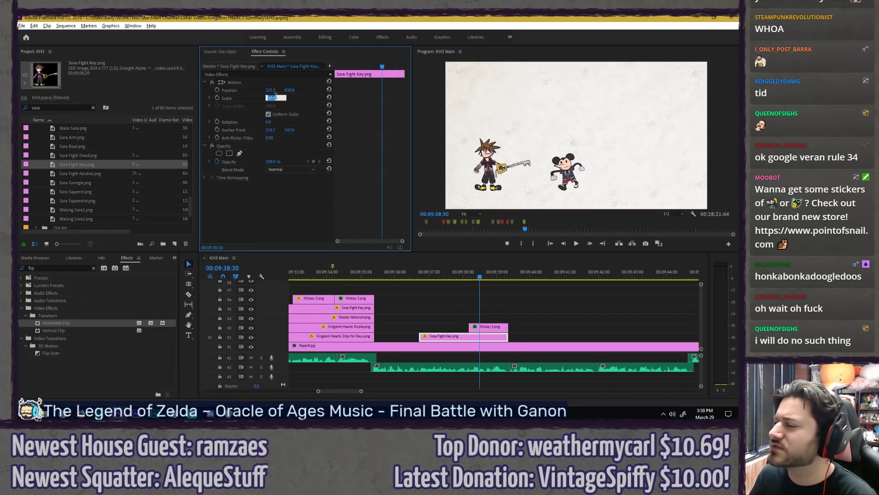
{"action": "type", "text": "100"}
{"action": "key", "text": "Return"}
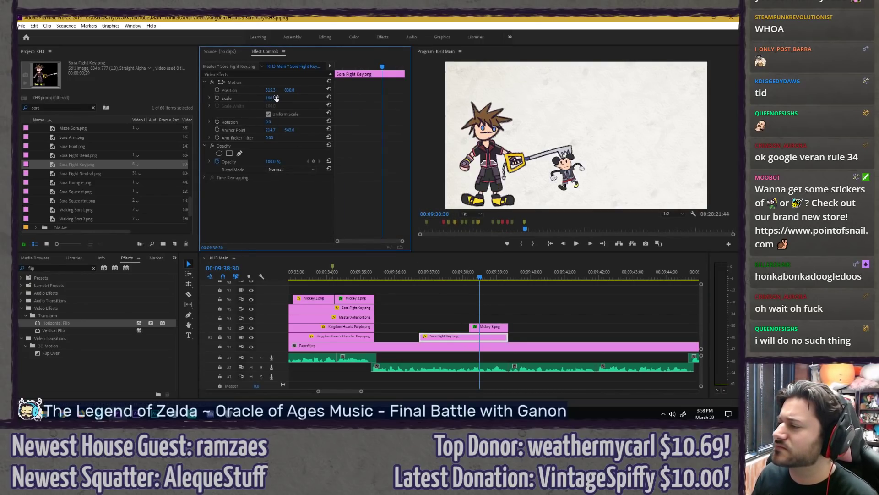
{"action": "left_click", "coordinate": [473, 324]}
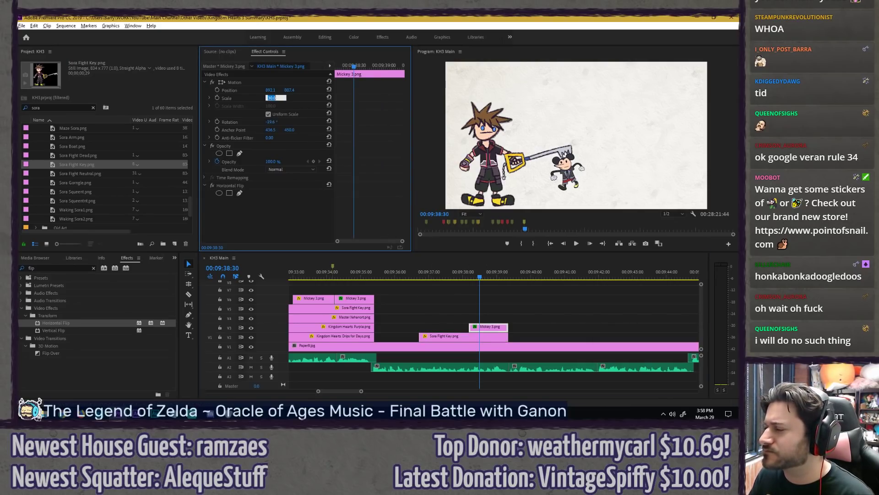
{"action": "type", "text": "60"}
{"action": "key", "text": "Return"}
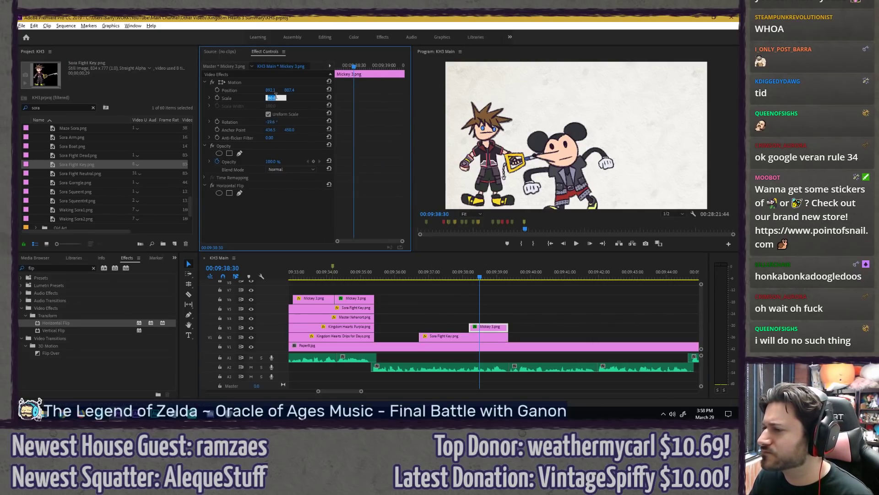
{"action": "type", "text": "60"}
{"action": "key", "text": "Return"}
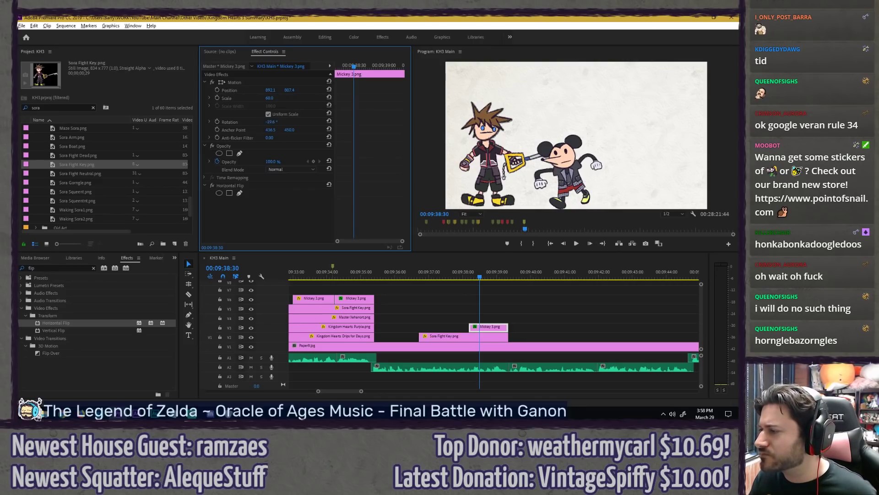
{"action": "left_click_drag", "start_coordinate": [271, 121], "coordinate": [349, 158]}
Step: Move Mickey to the right and Sora up-right, and make the Mickey 3 clip start earlier
{"action": "left_click", "coordinate": [267, 83]}
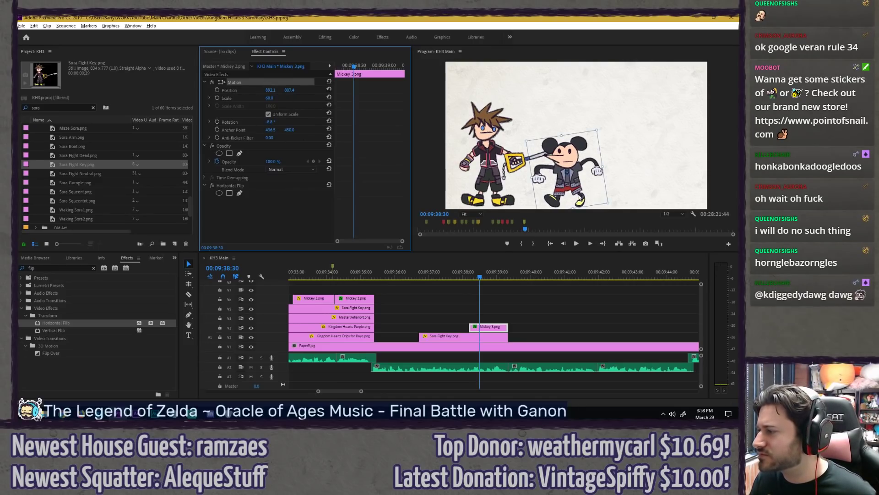
{"action": "left_click_drag", "start_coordinate": [580, 198], "coordinate": [632, 188]}
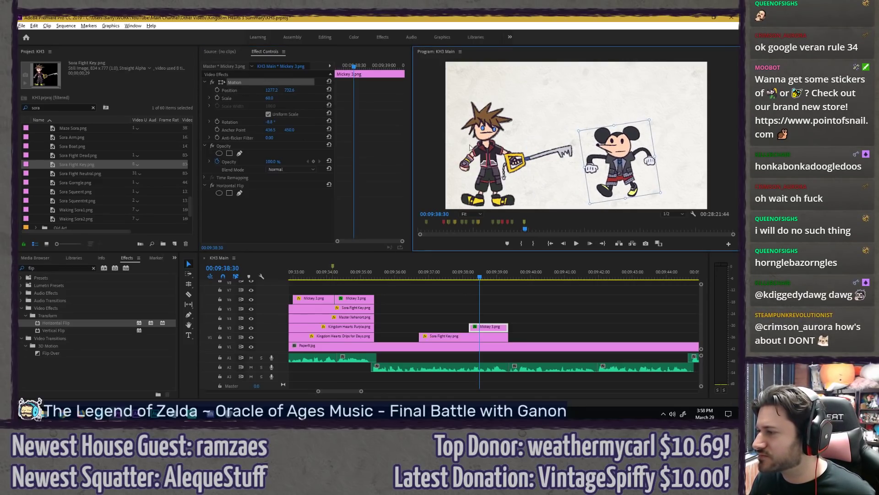
{"action": "left_click", "coordinate": [483, 339]}
{"action": "left_click", "coordinate": [264, 84]}
{"action": "left_click_drag", "start_coordinate": [501, 190], "coordinate": [512, 179]}
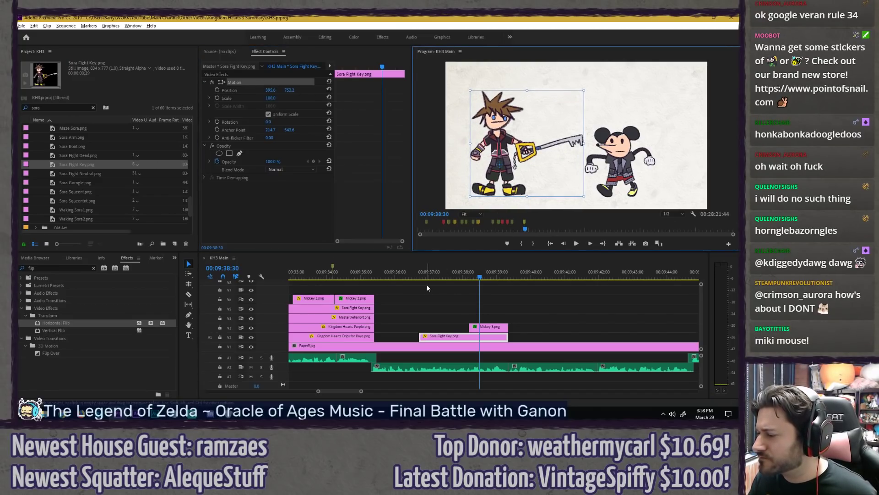
{"action": "scroll", "coordinate": [454, 301], "scroll_direction": "down", "scroll_amount": 2}
{"action": "mouse_move", "coordinate": [462, 327]}
{"action": "left_mouse_down"}
{"action": "mouse_move", "coordinate": [414, 326]}
{"action": "mouse_move", "coordinate": [449, 337]}
{"action": "left_mouse_up"}
{"action": "scroll", "coordinate": [424, 304], "scroll_direction": "up", "scroll_amount": 3}
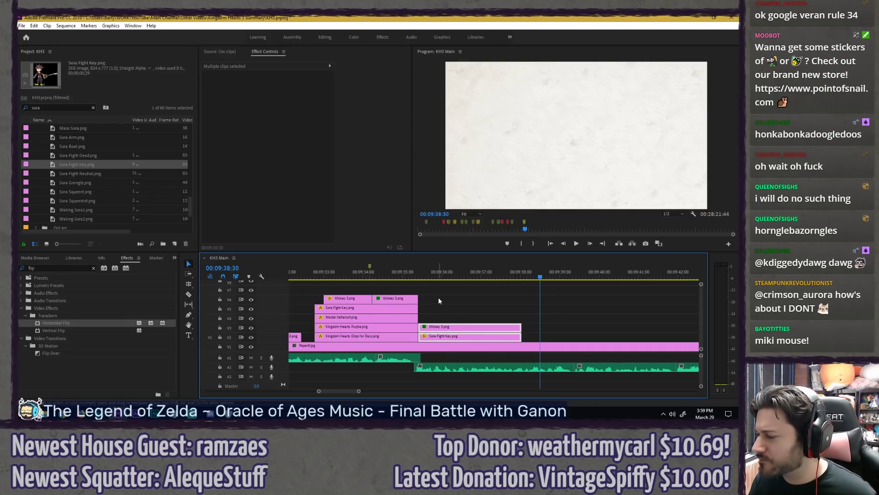
Step: Shift both new clips slightly earlier and play back the close-up shot
{"action": "left_click", "coordinate": [438, 298]}
{"action": "left_click", "coordinate": [393, 272]}
{"action": "key", "text": "space"}
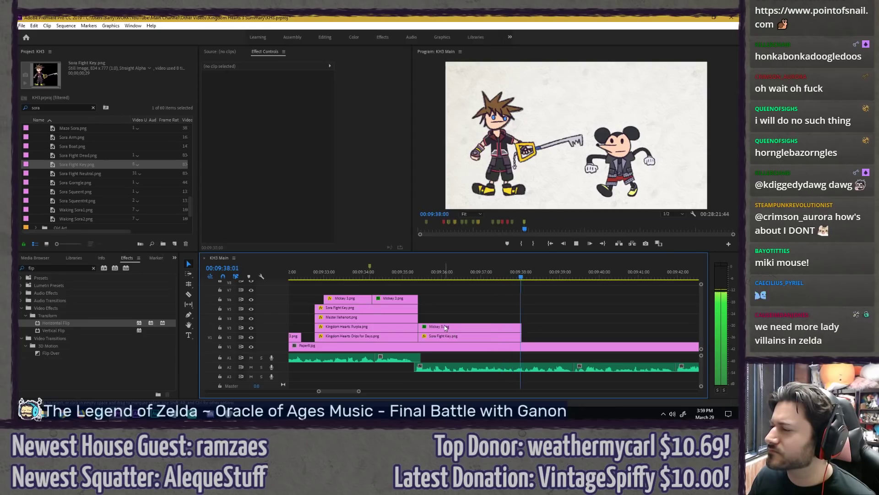
{"action": "scroll", "coordinate": [434, 290], "scroll_direction": "down", "scroll_amount": 3}
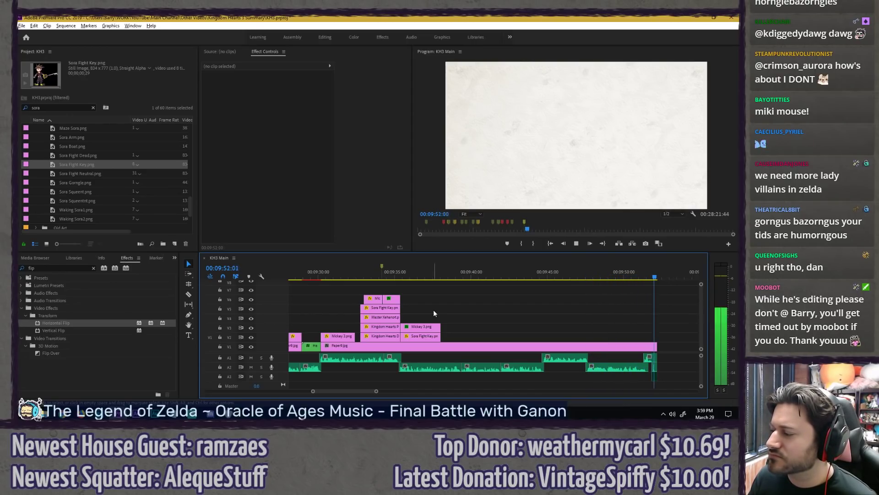
{"action": "key", "text": "space"}
Step: Extend the Mickey 3 and Sora Fight Key clips to about 00:09:45, preview, and save
{"action": "left_click_drag", "start_coordinate": [431, 306], "coordinate": [455, 339]}
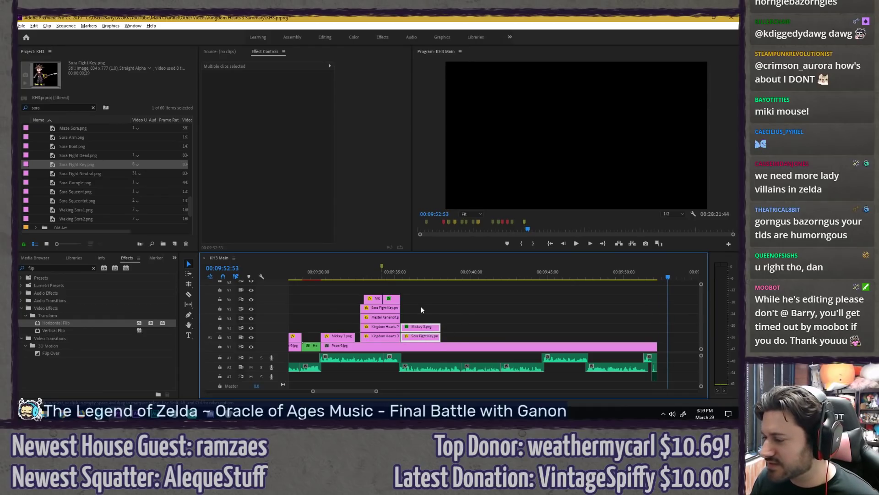
{"action": "left_click", "coordinate": [419, 306]}
{"action": "scroll", "coordinate": [403, 304], "scroll_direction": "up", "scroll_amount": 5}
{"action": "scroll", "coordinate": [397, 300], "scroll_direction": "down", "scroll_amount": 2}
{"action": "scroll", "coordinate": [396, 300], "scroll_direction": "down", "scroll_amount": 2}
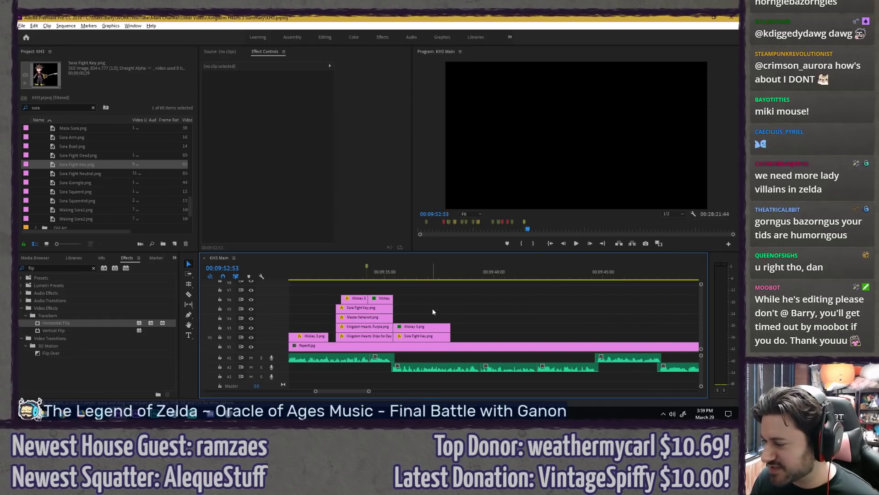
{"action": "left_click_drag", "start_coordinate": [433, 309], "coordinate": [607, 333]}
{"action": "left_click", "coordinate": [527, 306]}
{"action": "left_click", "coordinate": [384, 274]}
{"action": "key", "text": "space"}
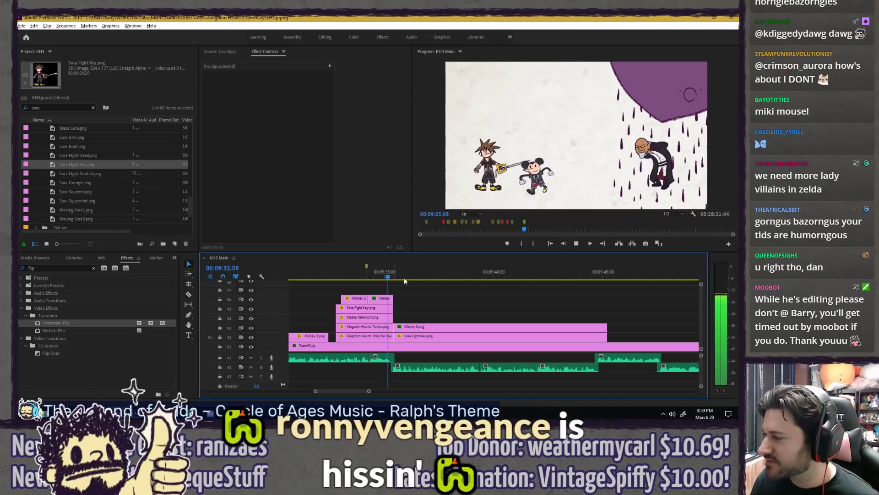
{"action": "key", "text": "ctrl+s"}
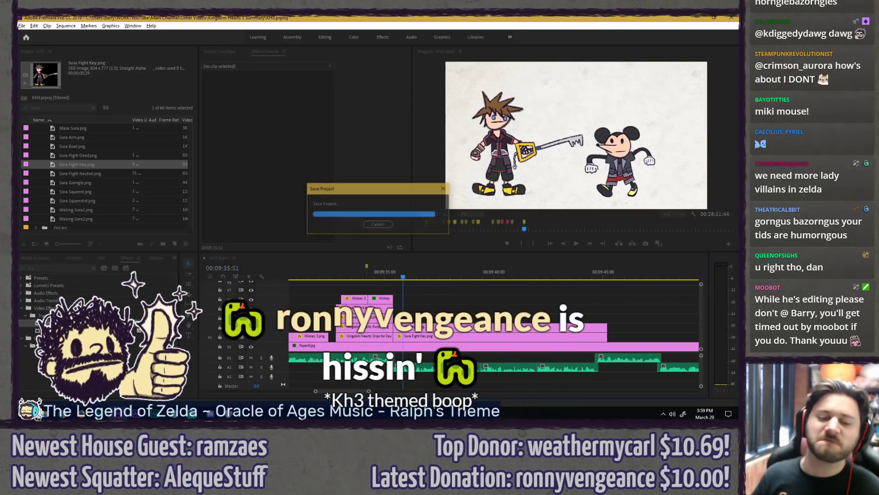
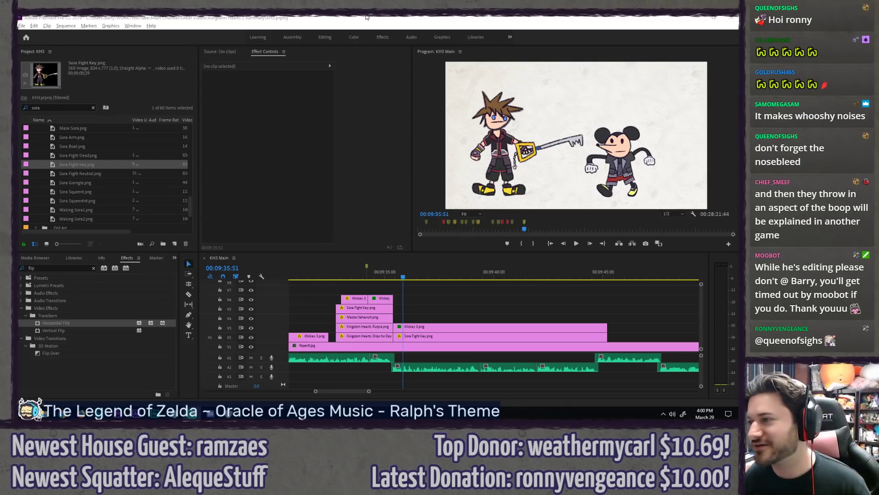
Step: Zoom the timeline out and play the sequence past the Sora and Mickey shot
{"action": "left_click", "coordinate": [352, 17]}
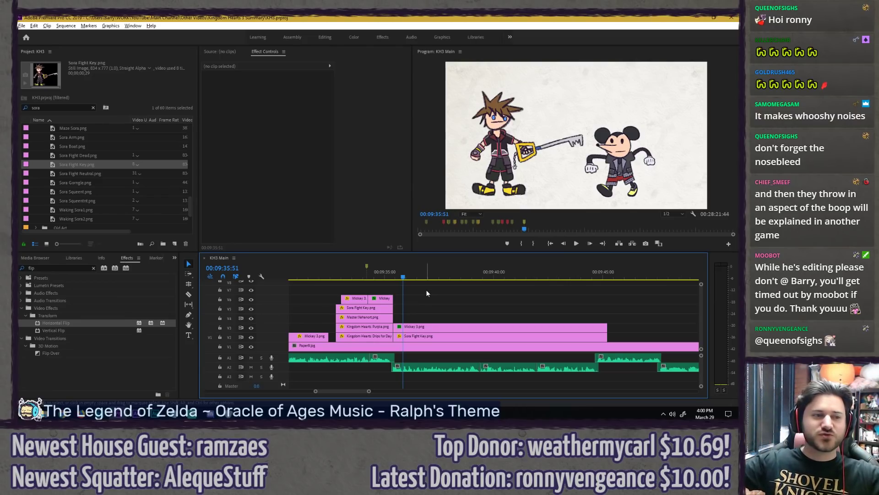
{"action": "scroll", "coordinate": [420, 285], "scroll_direction": "down", "scroll_amount": 3}
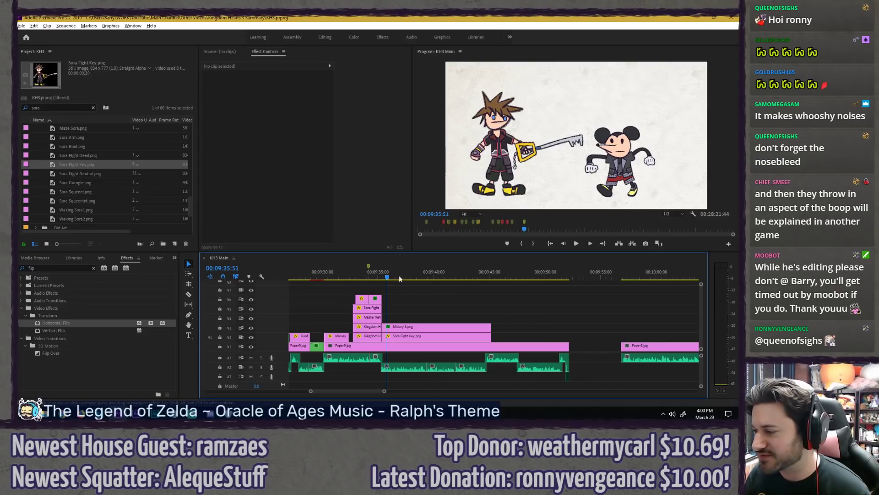
{"action": "key", "text": "space"}
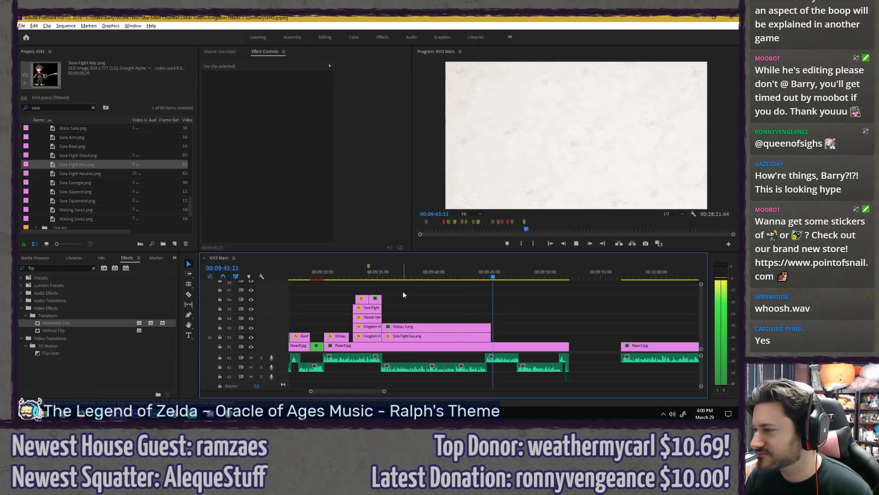
Step: Lengthen the Mickey 3 and Sora Fight Key clips by extending their out points
{"action": "left_click_drag", "start_coordinate": [448, 306], "coordinate": [487, 337]}
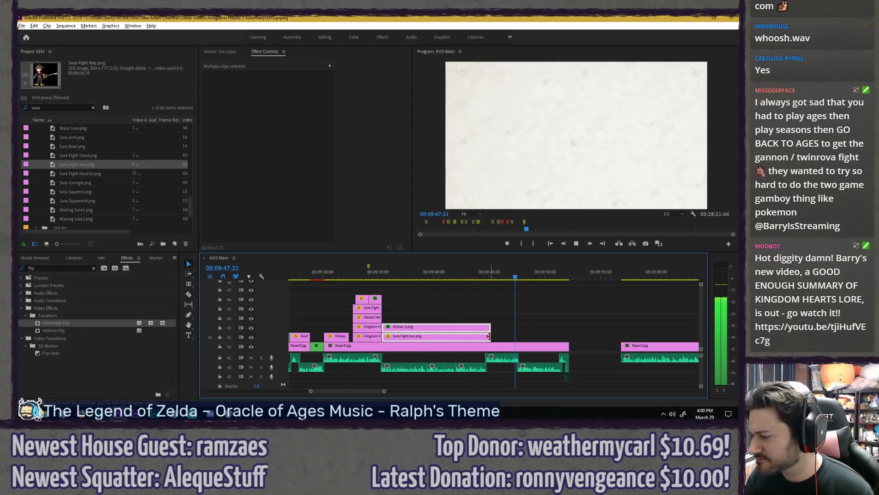
{"action": "left_click_drag", "start_coordinate": [488, 336], "coordinate": [519, 335]}
{"action": "left_click", "coordinate": [411, 297]}
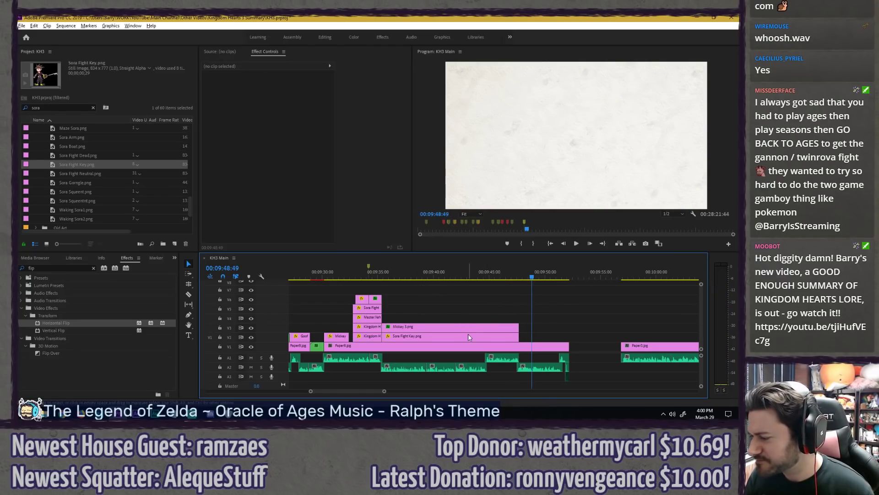
Step: Razor-cut both clips and start the right-hand pieces later, leaving a gap before them
{"action": "key", "text": "c"}
{"action": "left_click", "coordinate": [456, 337]}
{"action": "left_click", "coordinate": [456, 328]}
{"action": "key", "text": "v"}
{"action": "left_click_drag", "start_coordinate": [470, 316], "coordinate": [485, 337]}
{"action": "left_click", "coordinate": [469, 306]}
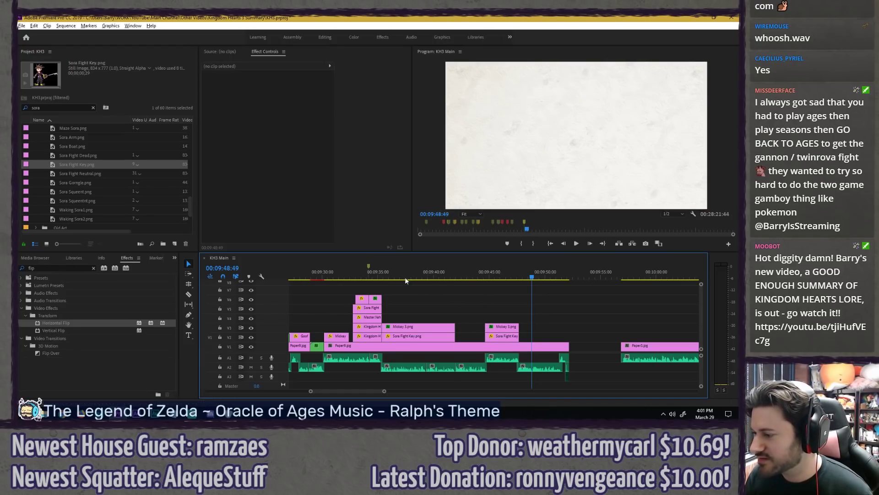
{"action": "left_click_drag", "start_coordinate": [375, 277], "coordinate": [381, 273]}
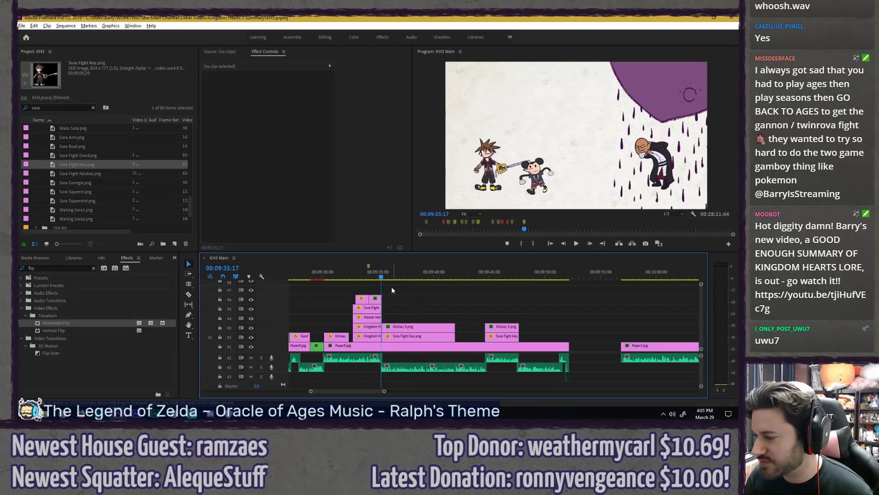
Step: Play the Sora and Mickey shot and select the Mickey 3.png clip on V3 to view its properties
{"action": "scroll", "coordinate": [391, 287], "scroll_direction": "up", "scroll_amount": 4, "text": "alt"}
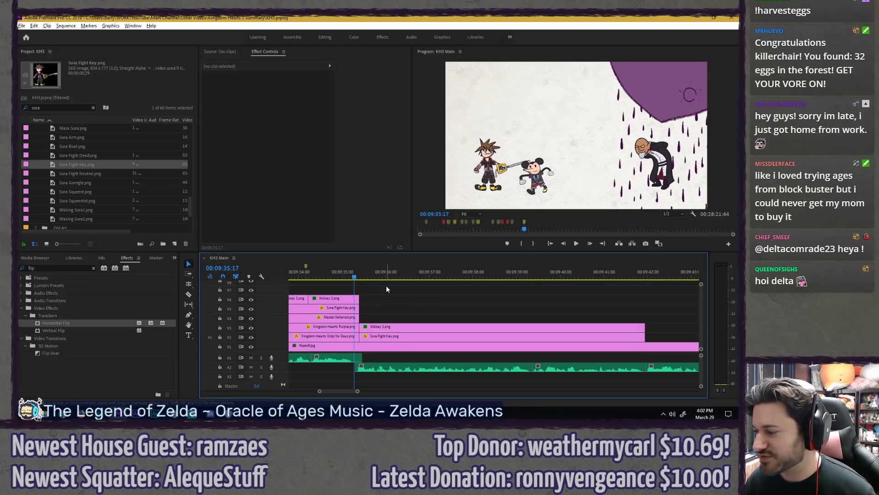
{"action": "scroll", "coordinate": [386, 289], "scroll_direction": "up", "scroll_amount": 1}
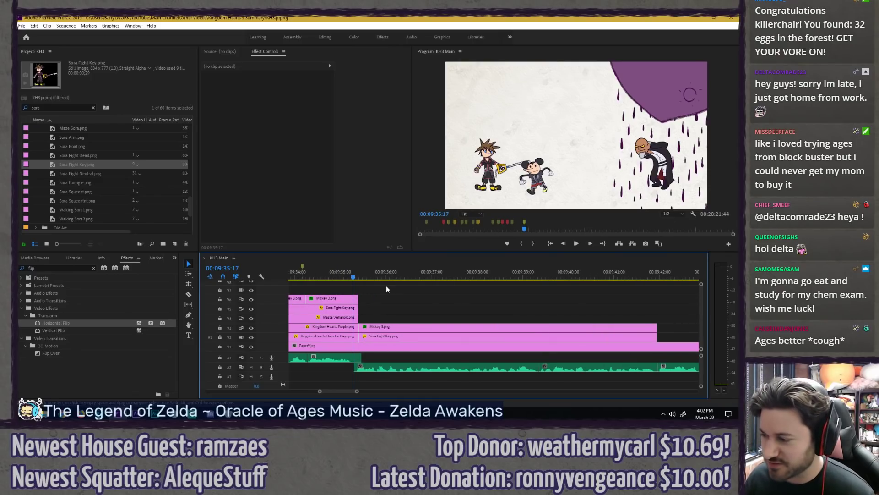
{"action": "key", "text": "space"}
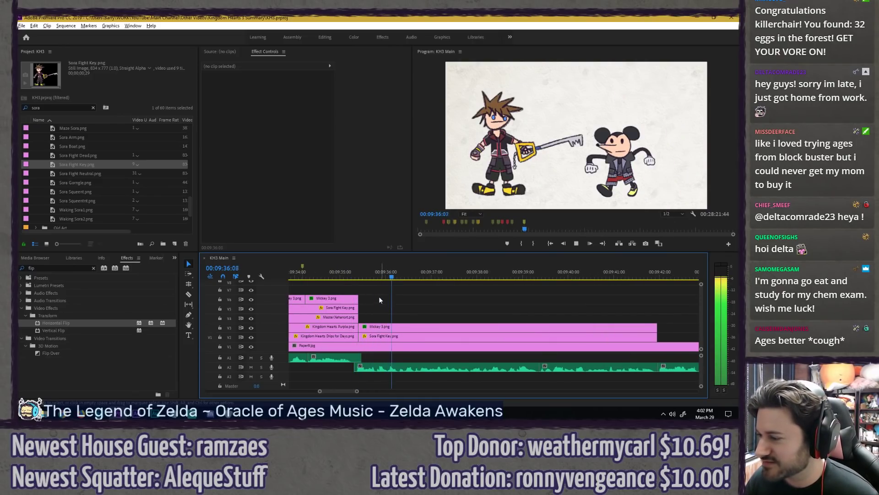
{"action": "left_click", "coordinate": [381, 327]}
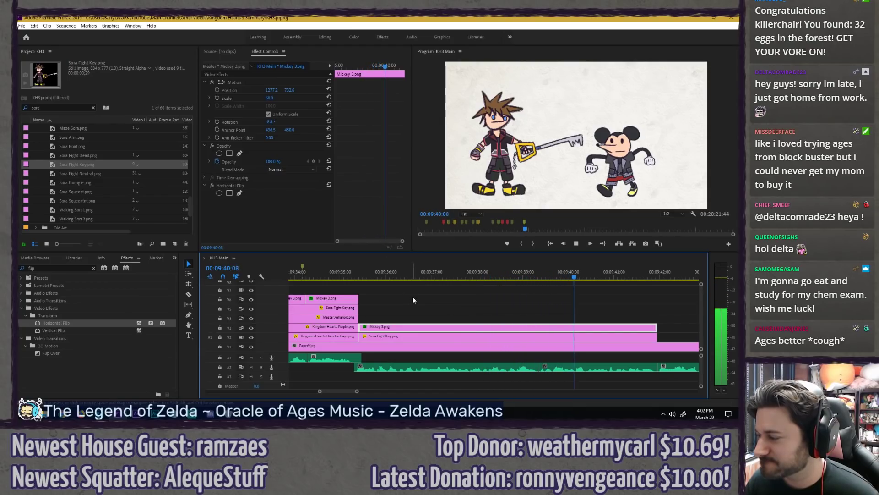
Step: Clear the clip selection and stop playback
{"action": "scroll", "coordinate": [413, 297], "scroll_direction": "down", "scroll_amount": 3}
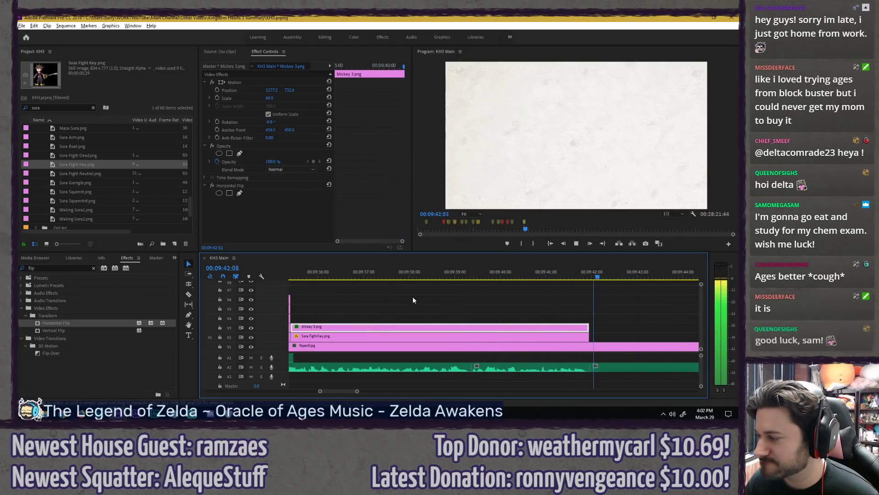
{"action": "scroll", "coordinate": [413, 297], "scroll_direction": "down", "scroll_amount": 3, "text": "alt"}
{"action": "left_click", "coordinate": [383, 291]}
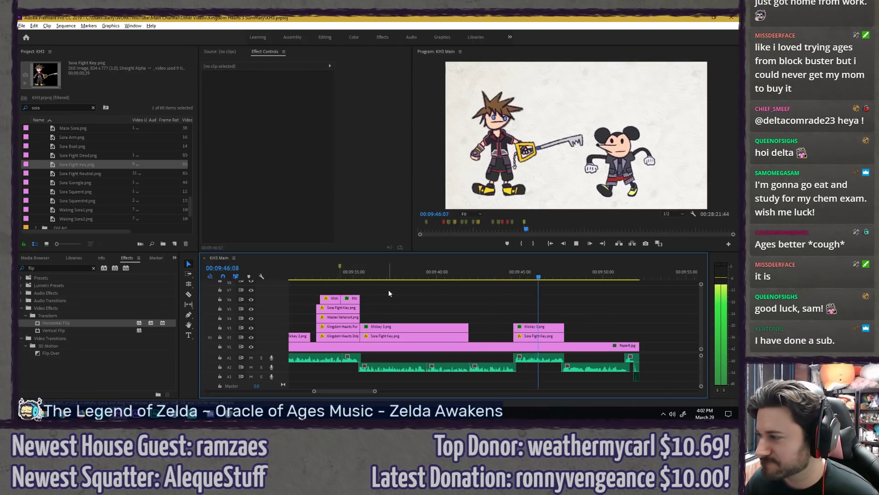
{"action": "key", "text": "space"}
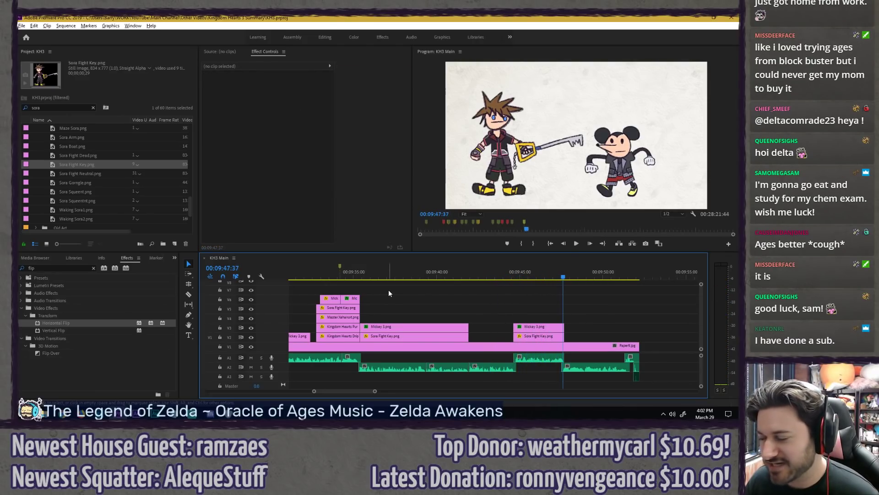
{"action": "scroll", "coordinate": [388, 290], "scroll_direction": "up", "scroll_amount": 2}
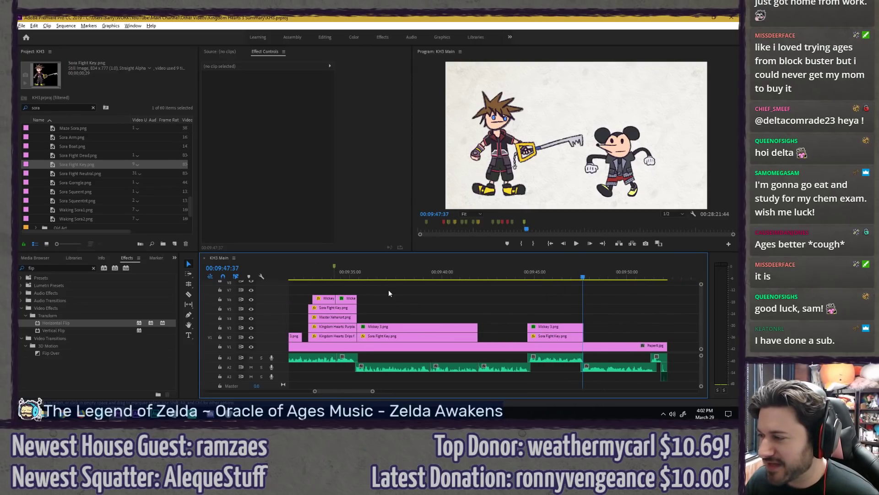
{"action": "scroll", "coordinate": [388, 290], "scroll_direction": "down", "scroll_amount": 1}
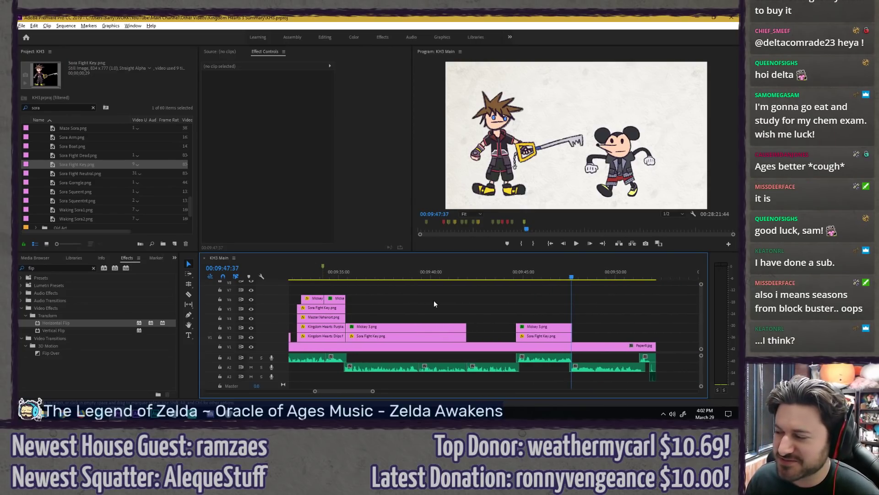
Step: Replay the second Sora and Mickey appearance, then return to the shot start near 09:35:18 and zoom in
{"action": "left_click", "coordinate": [518, 276]}
{"action": "key", "text": "space"}
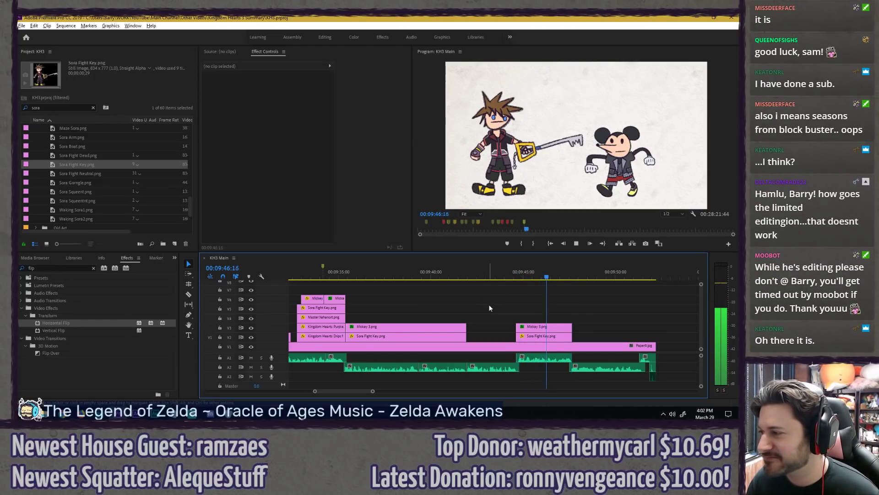
{"action": "key", "text": "space"}
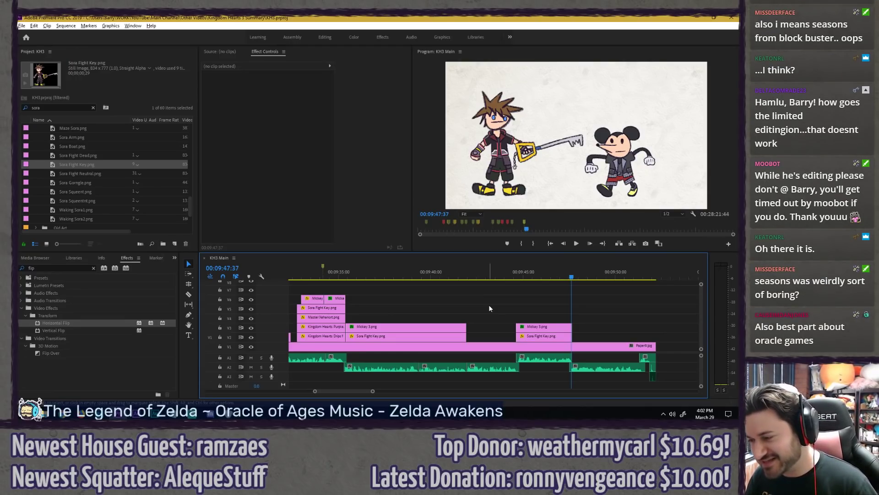
{"action": "left_click", "coordinate": [345, 278]}
{"action": "key", "text": "Left"}
{"action": "key", "text": "="}
{"action": "key", "text": "="}
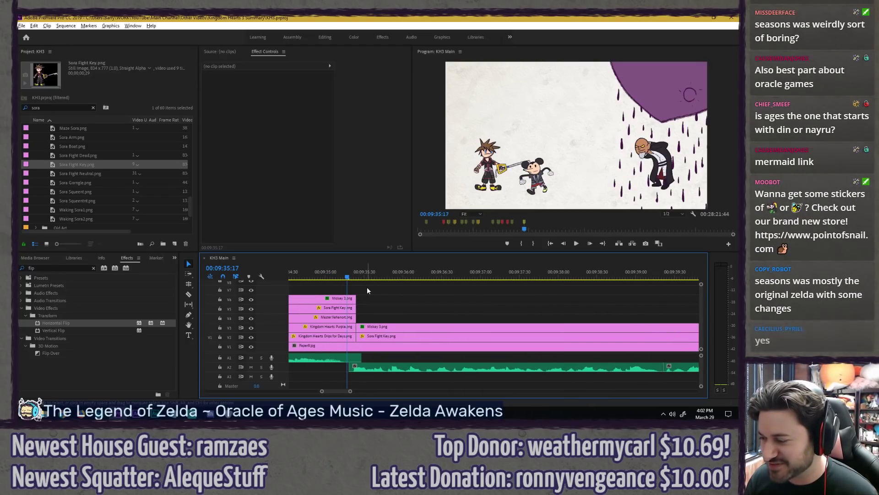
Step: Move the playhead to the Mickey clip's first frame at 09:35:23 and select Mickey 3.png
{"action": "key", "text": "space"}
{"action": "key", "text": "space"}
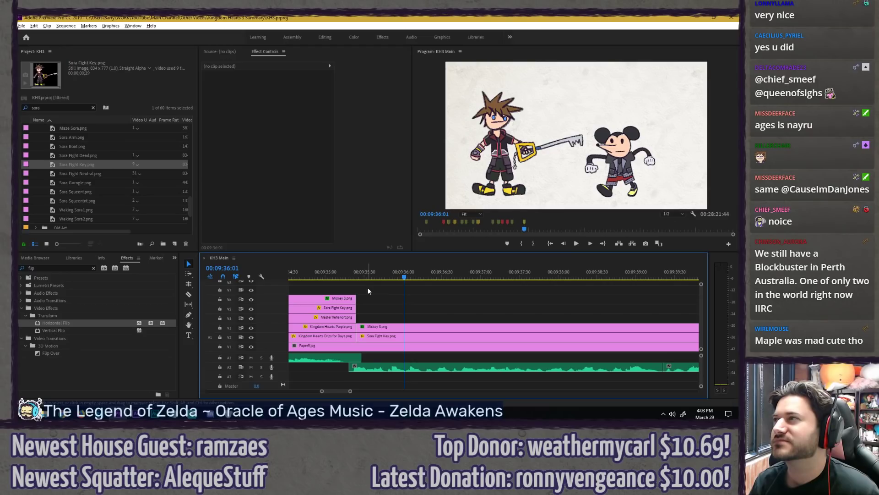
{"action": "key", "text": "minus"}
{"action": "key", "text": "minus"}
{"action": "key", "text": "minus"}
{"action": "key", "text": "equal"}
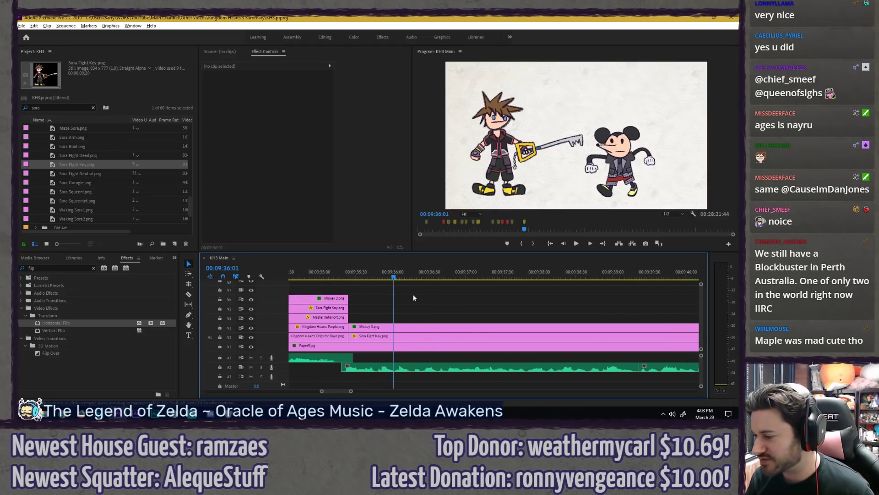
{"action": "left_click_drag", "start_coordinate": [358, 275], "coordinate": [350, 275]}
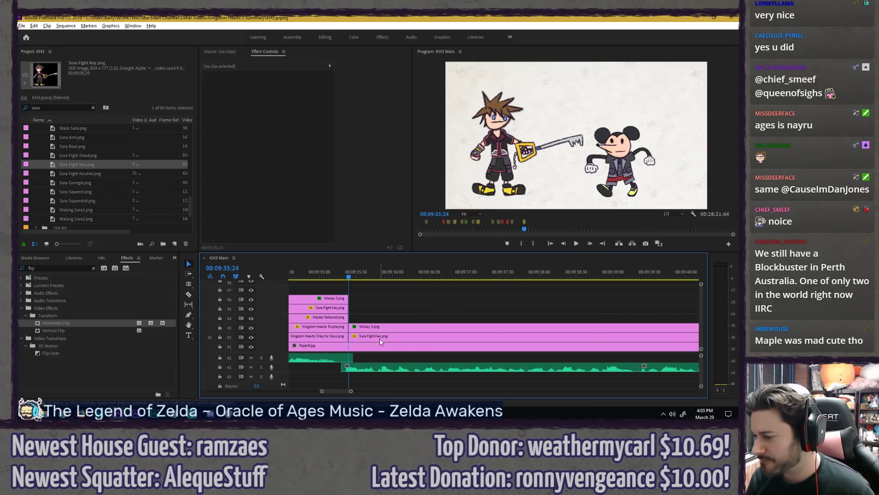
{"action": "left_click", "coordinate": [379, 326]}
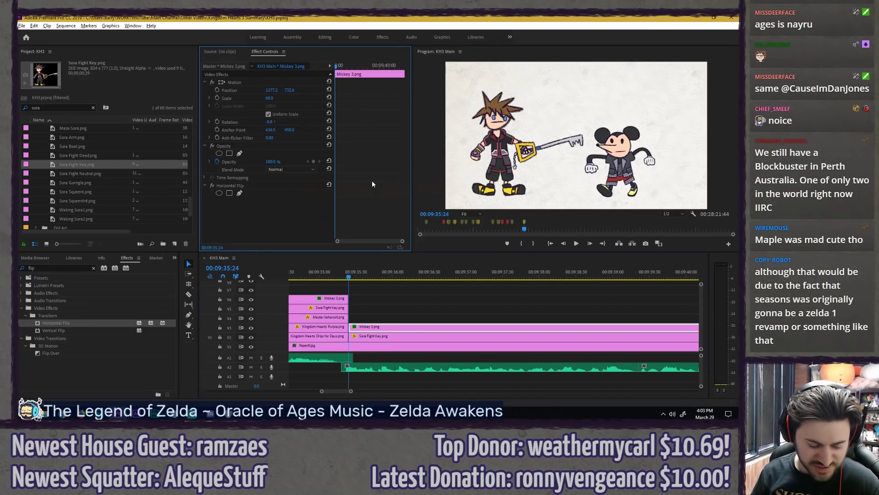
Step: Save the project and bring the playhead back to the Mickey clip's first frame
{"action": "key", "text": "ctrl+s"}
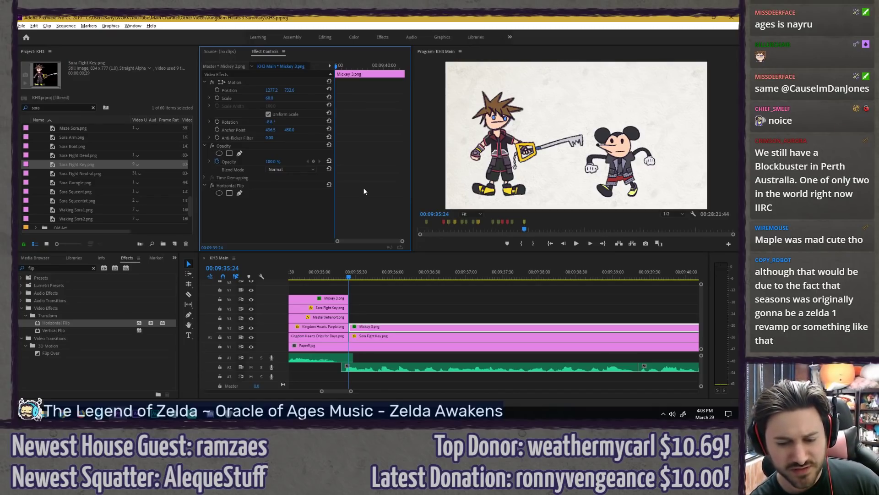
{"action": "key", "text": "space"}
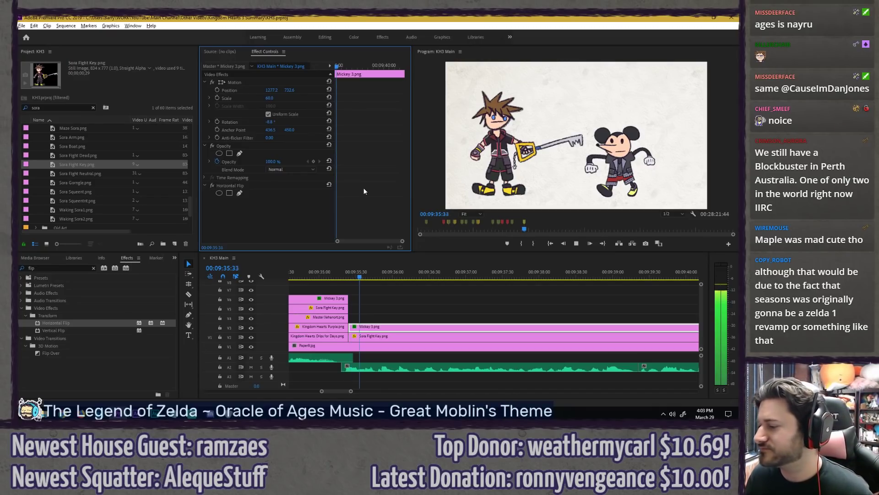
{"action": "left_click", "coordinate": [336, 276]}
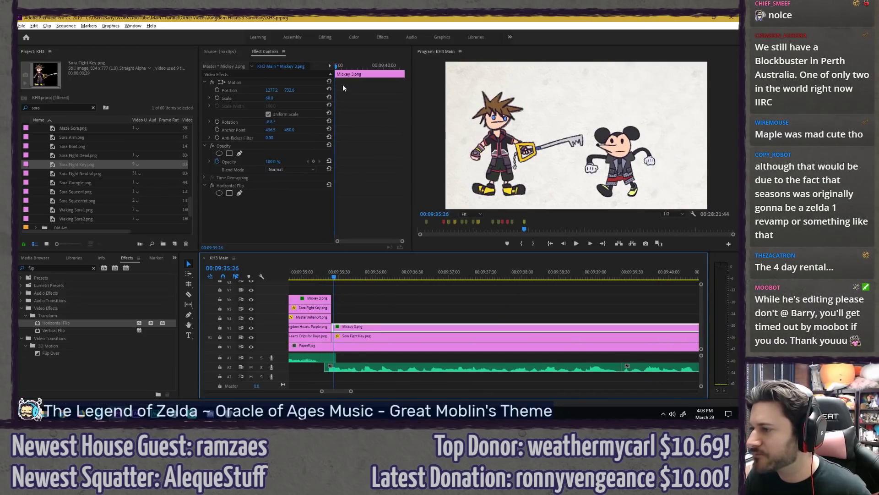
{"action": "left_click_drag", "start_coordinate": [338, 65], "coordinate": [295, 64]}
Step: Start Rotation keyframing on Mickey and move his anchor point down toward his feet
{"action": "left_click", "coordinate": [217, 122]}
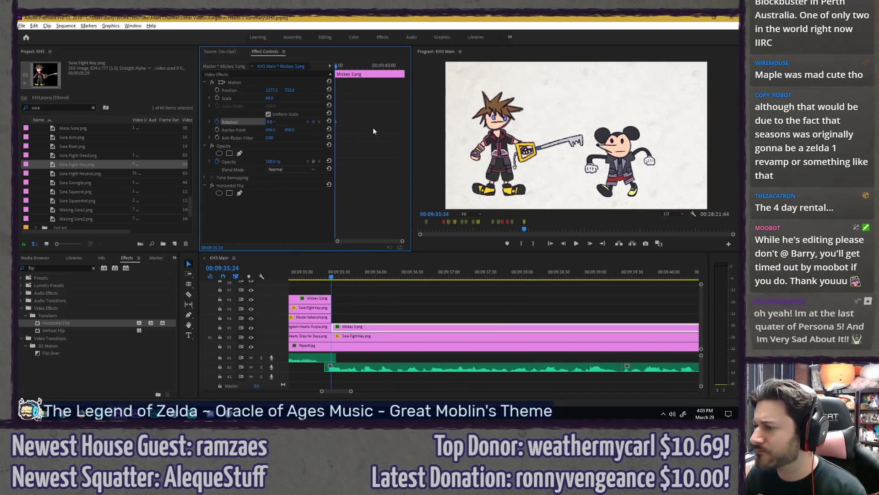
{"action": "key", "text": "Right"}
{"action": "key", "text": "Right"}
{"action": "key", "text": "Right"}
{"action": "key", "text": "Right"}
{"action": "key", "text": "Right"}
{"action": "left_click_drag", "start_coordinate": [277, 123], "coordinate": [289, 123]}
{"action": "left_click", "coordinate": [273, 82]}
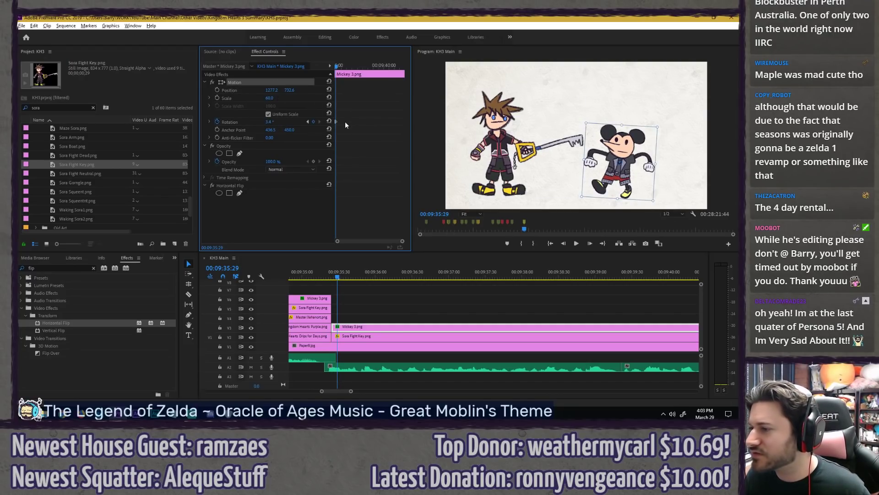
{"action": "key", "text": "ctrl+z"}
{"action": "left_click_drag", "start_coordinate": [339, 65], "coordinate": [312, 67]}
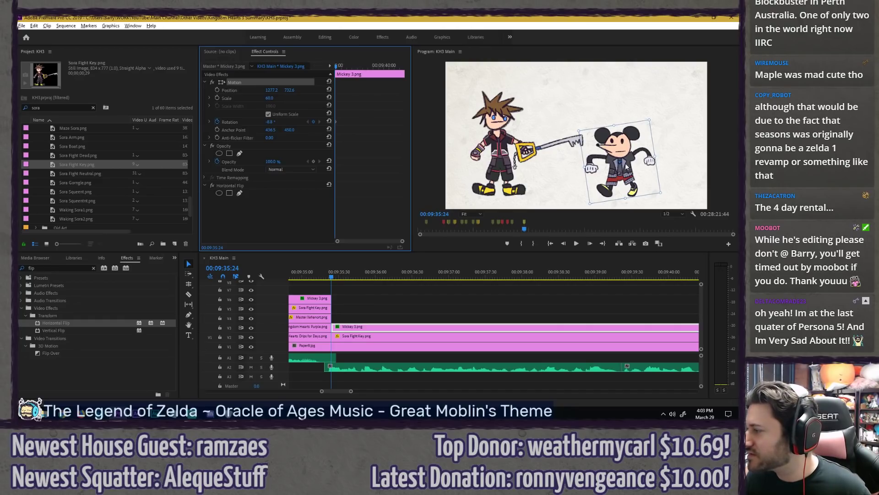
{"action": "left_click_drag", "start_coordinate": [620, 162], "coordinate": [621, 176]}
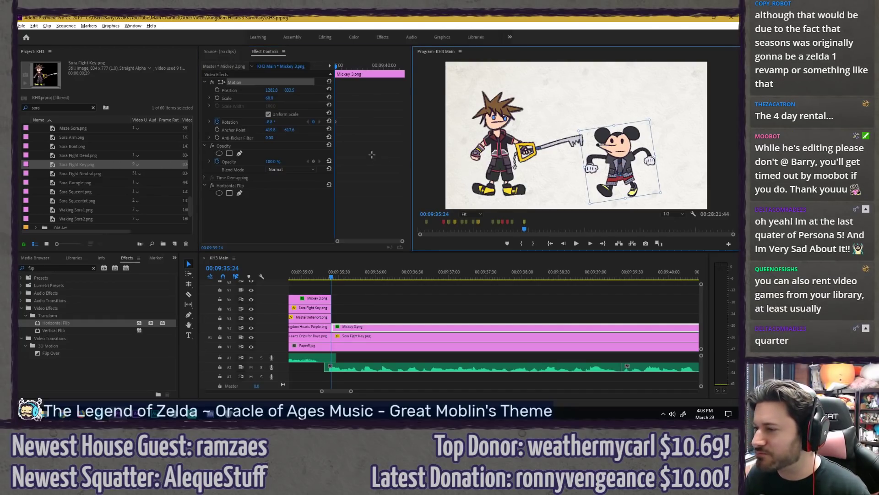
{"action": "left_click", "coordinate": [361, 142]}
Step: Tilt Mickey to 8.5° a few frames later and preview the motion
{"action": "key", "text": "Right"}
{"action": "key", "text": "Right"}
{"action": "key", "text": "Right"}
{"action": "left_click_drag", "start_coordinate": [268, 120], "coordinate": [279, 121]}
{"action": "left_click", "coordinate": [324, 274]}
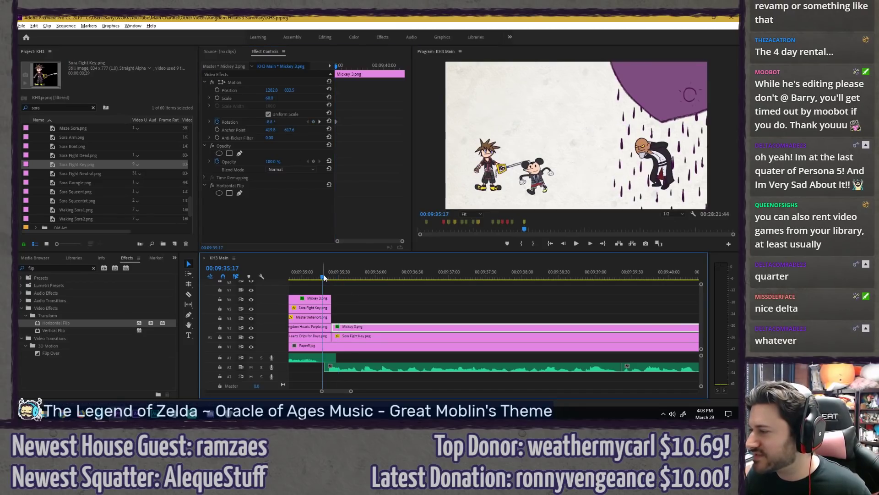
{"action": "key", "text": "space"}
{"action": "left_click", "coordinate": [314, 274]}
{"action": "key", "text": "space"}
{"action": "key", "text": "space"}
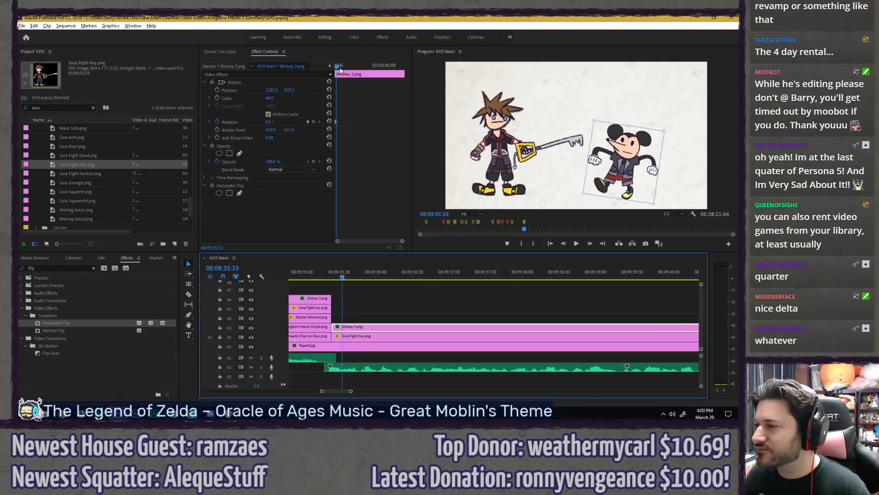
{"action": "left_click", "coordinate": [348, 97]}
{"action": "key", "text": "equal"}
{"action": "key", "text": "equal"}
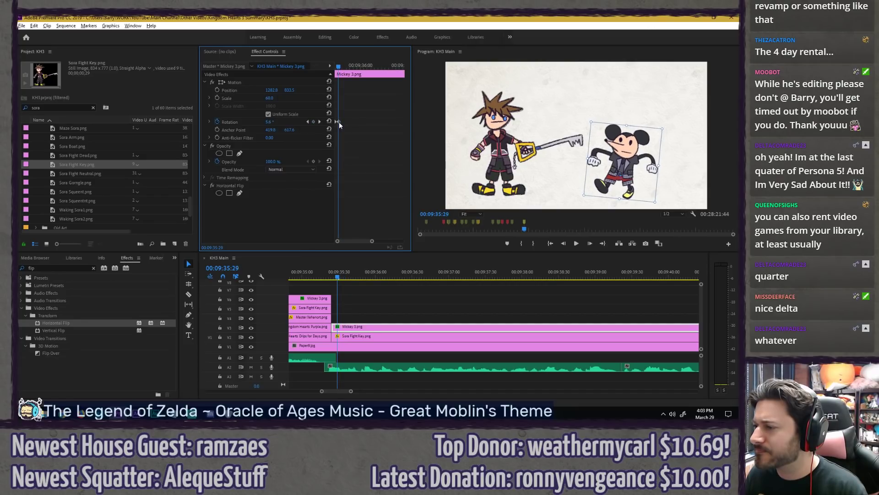
{"action": "left_click", "coordinate": [327, 275]}
{"action": "key", "text": "space"}
{"action": "left_click", "coordinate": [325, 277]}
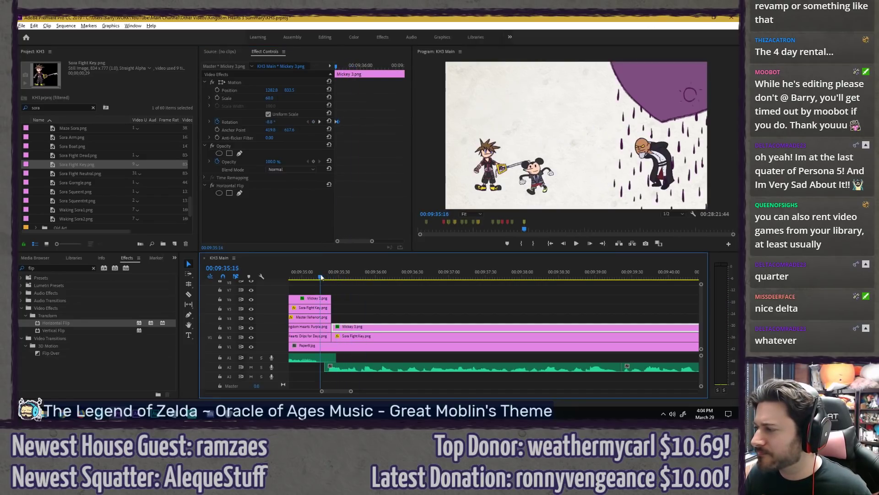
{"action": "key", "text": "space"}
{"action": "key", "text": "space"}
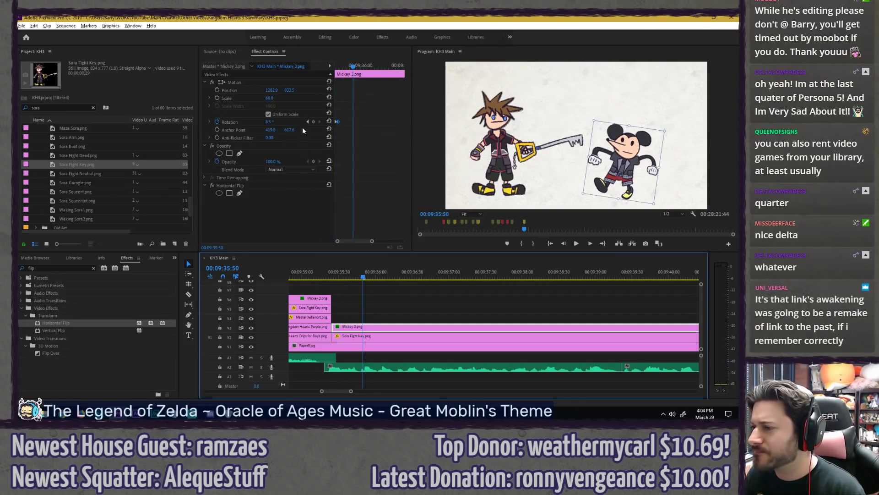
Step: Add a Rotation keyframe tilting Mickey the opposite way to -10.1°, then preview the wobble
{"action": "left_click", "coordinate": [313, 121]}
{"action": "key", "text": "Right"}
{"action": "key", "text": "Right"}
{"action": "key", "text": "Right"}
{"action": "key", "text": "Right"}
{"action": "key", "text": "Right"}
{"action": "left_click_drag", "start_coordinate": [277, 125], "coordinate": [270, 125]}
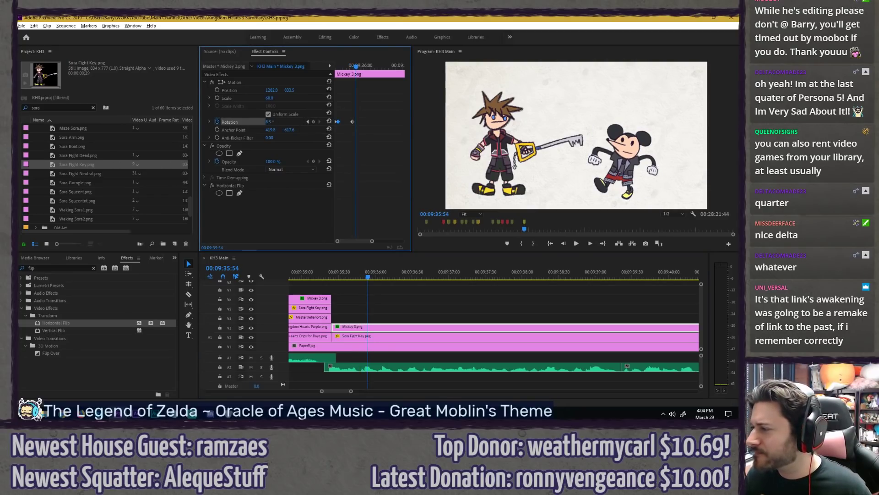
{"action": "left_click", "coordinate": [326, 275]}
{"action": "key", "text": "space"}
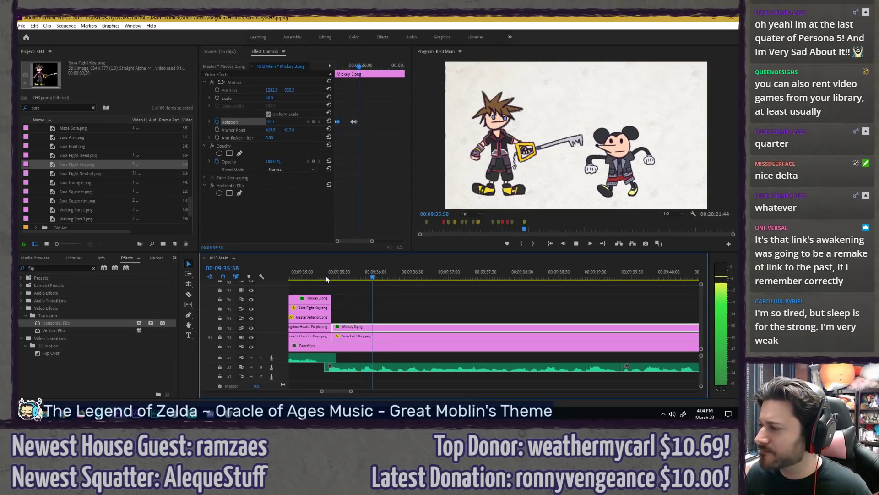
{"action": "key", "text": "space"}
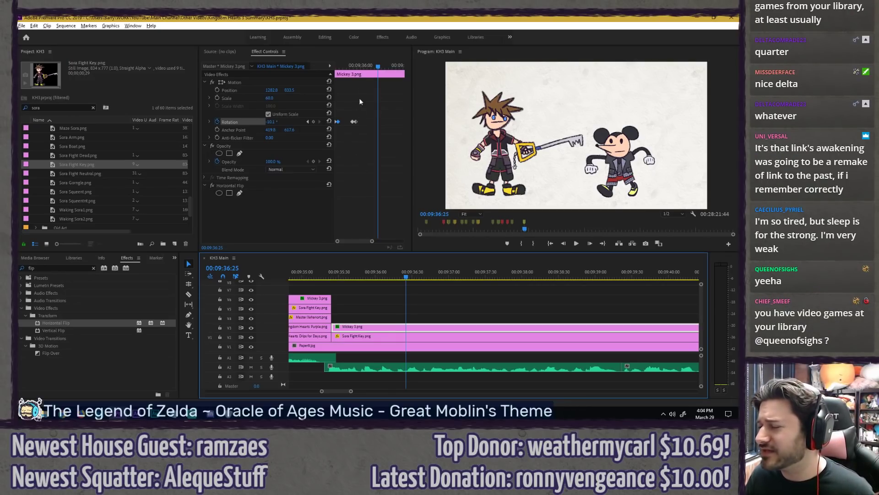
{"action": "left_click", "coordinate": [351, 66]}
{"action": "key", "text": "space"}
{"action": "key", "text": "Up"}
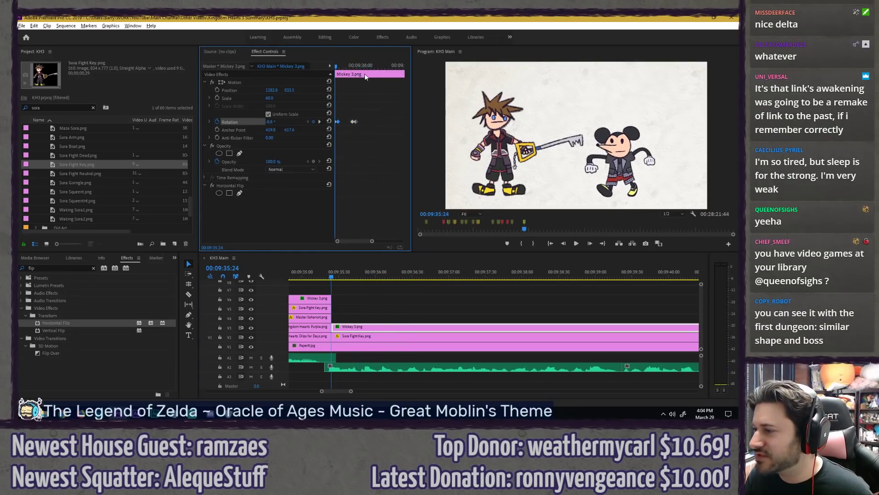
{"action": "key", "text": "space"}
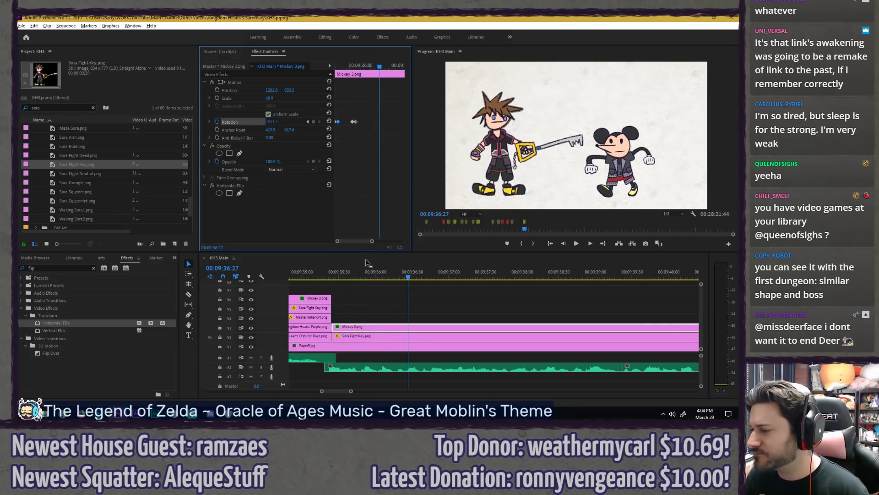
{"action": "left_click", "coordinate": [328, 280]}
{"action": "key", "text": "space"}
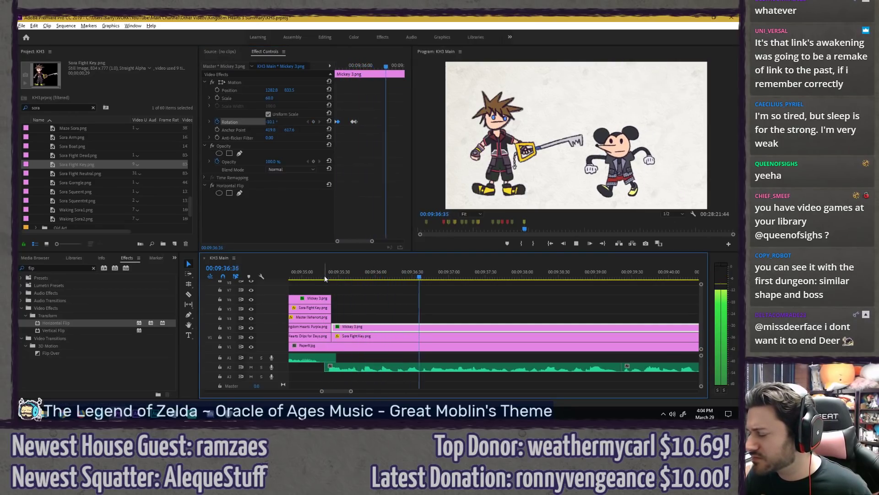
{"action": "left_click", "coordinate": [324, 276]}
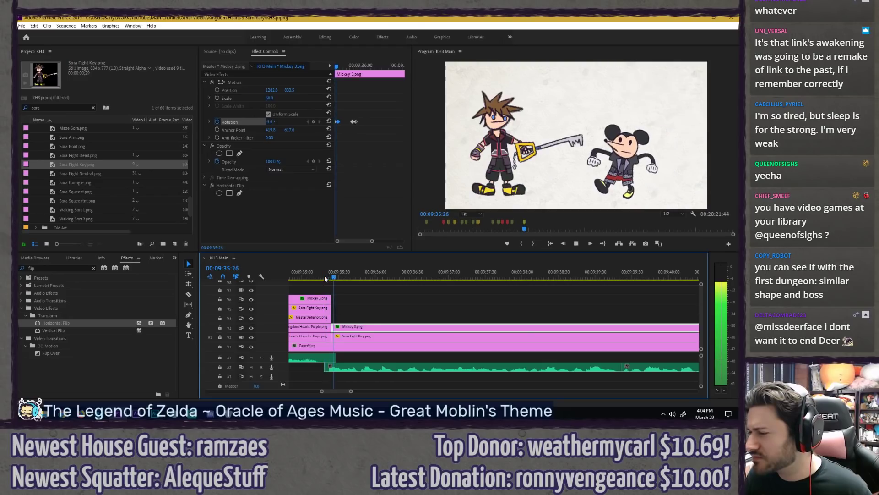
{"action": "key", "text": "space"}
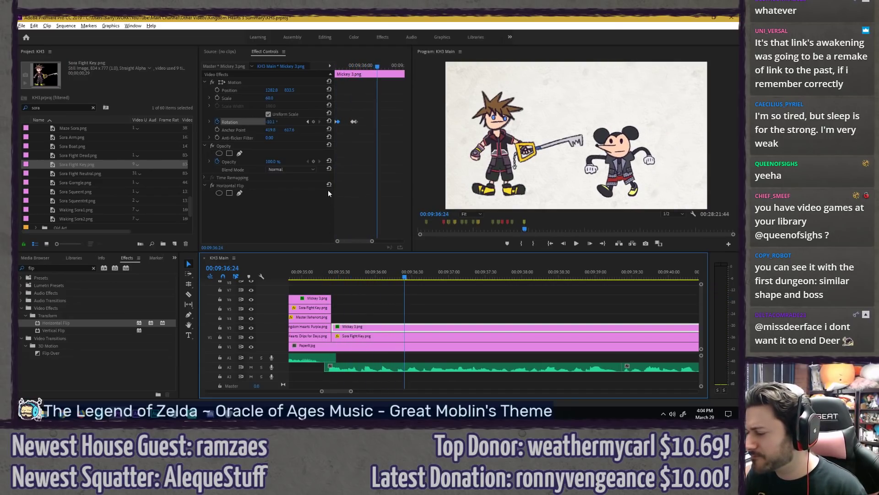
Step: Add a third tilt to 9.2°, preview it, and save the project
{"action": "key", "text": "Left"}
{"action": "left_click", "coordinate": [313, 122]}
{"action": "key", "text": "Right"}
{"action": "key", "text": "Right"}
{"action": "key", "text": "Right"}
{"action": "key", "text": "Right"}
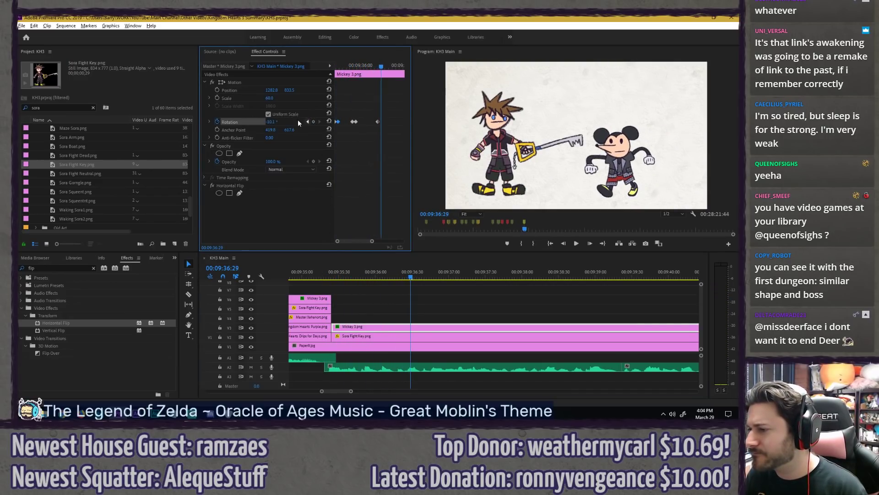
{"action": "left_click_drag", "start_coordinate": [275, 123], "coordinate": [284, 122]}
{"action": "left_click", "coordinate": [365, 67]}
{"action": "key", "text": "space"}
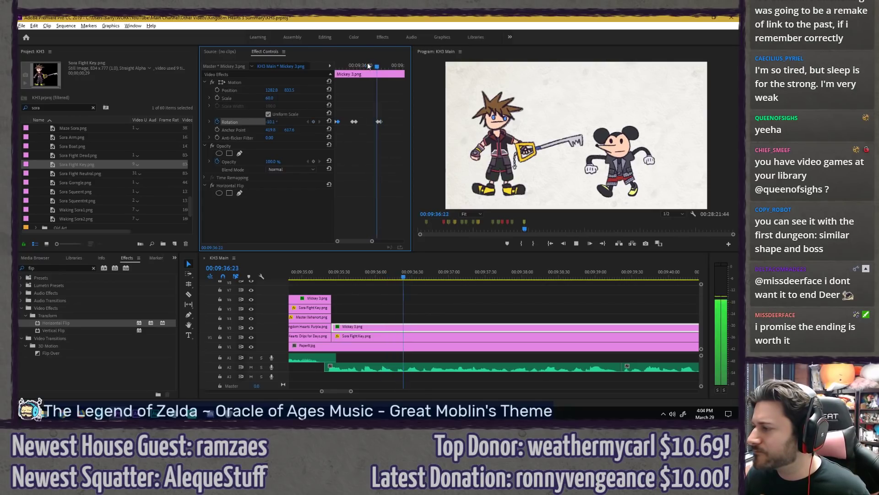
{"action": "left_click", "coordinate": [337, 68]}
{"action": "key", "text": "space"}
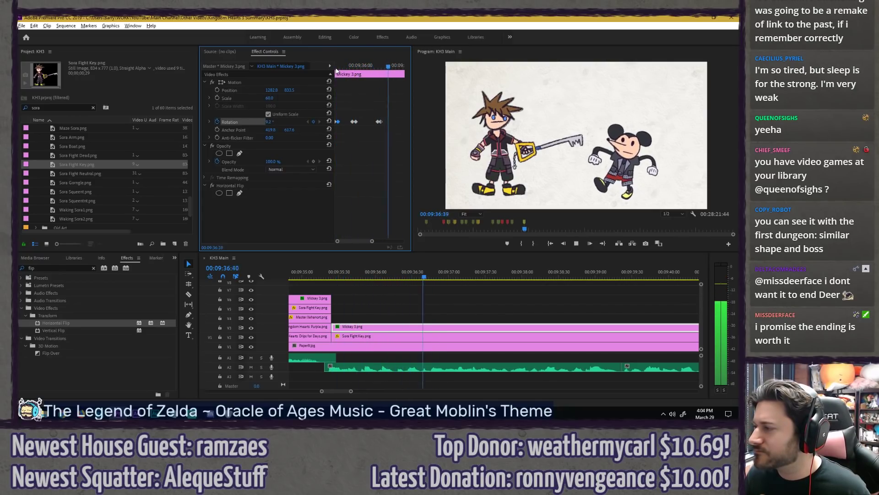
{"action": "key", "text": "space"}
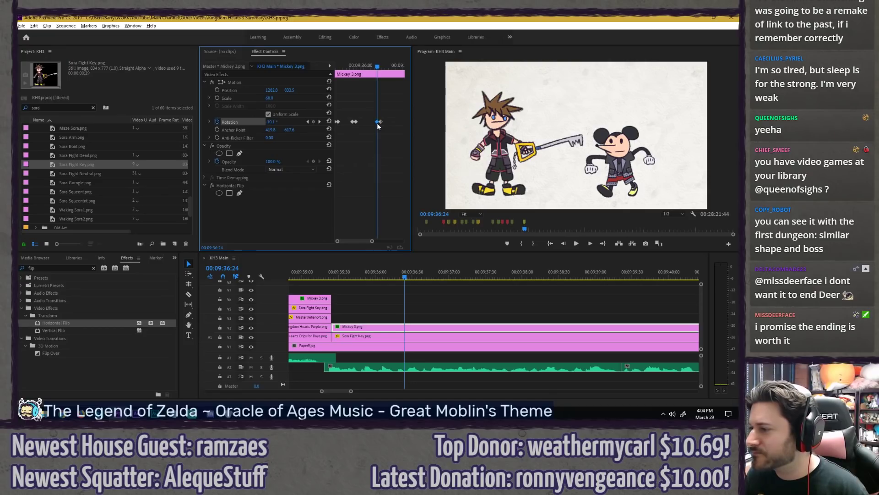
{"action": "key", "text": "ctrl+s"}
{"action": "left_click_drag", "start_coordinate": [356, 69], "coordinate": [315, 86]}
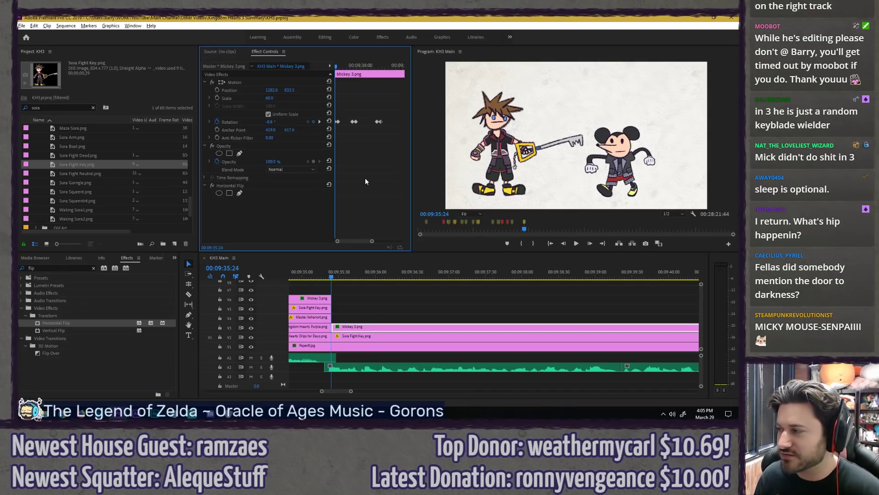
Step: Add another Rotation keyframe tilting Mickey back to -3.6° and preview briefly
{"action": "key", "text": "space"}
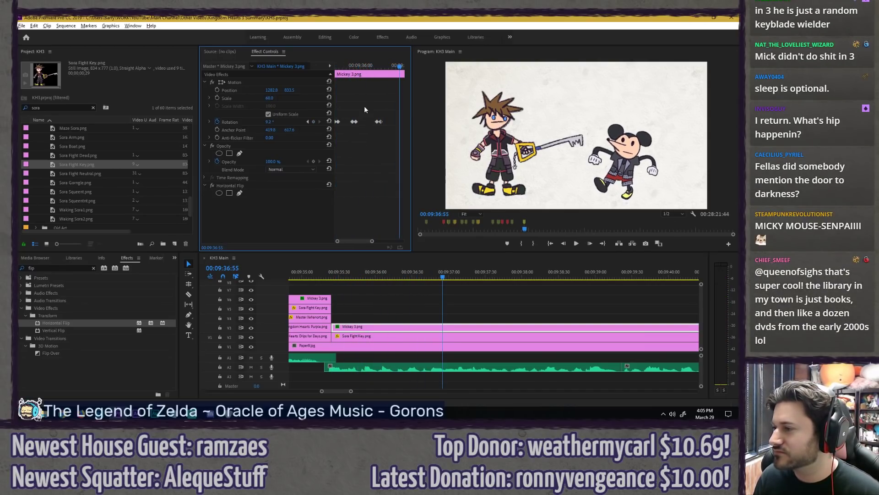
{"action": "key", "text": "space"}
{"action": "left_click", "coordinate": [312, 121]}
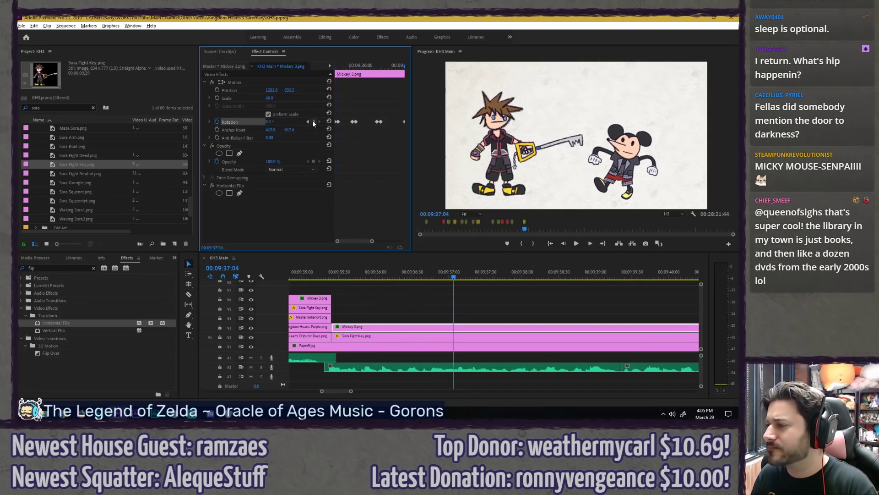
{"action": "key", "text": "Right"}
{"action": "key", "text": "Right"}
{"action": "key", "text": "Right"}
{"action": "key", "text": "Right"}
{"action": "key", "text": "Right"}
{"action": "left_click_drag", "start_coordinate": [277, 122], "coordinate": [271, 122]}
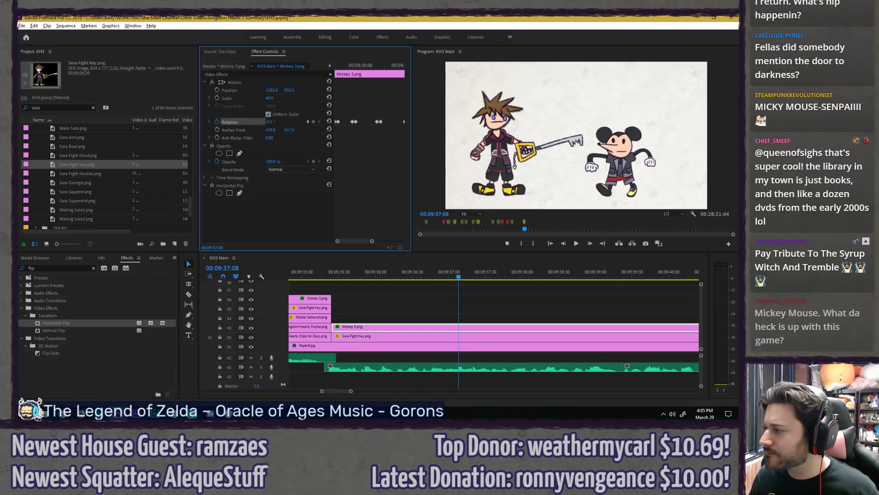
{"action": "left_click_drag", "start_coordinate": [369, 68], "coordinate": [367, 69]}
{"action": "key", "text": "space"}
{"action": "key", "text": "space"}
{"action": "left_click", "coordinate": [367, 67]}
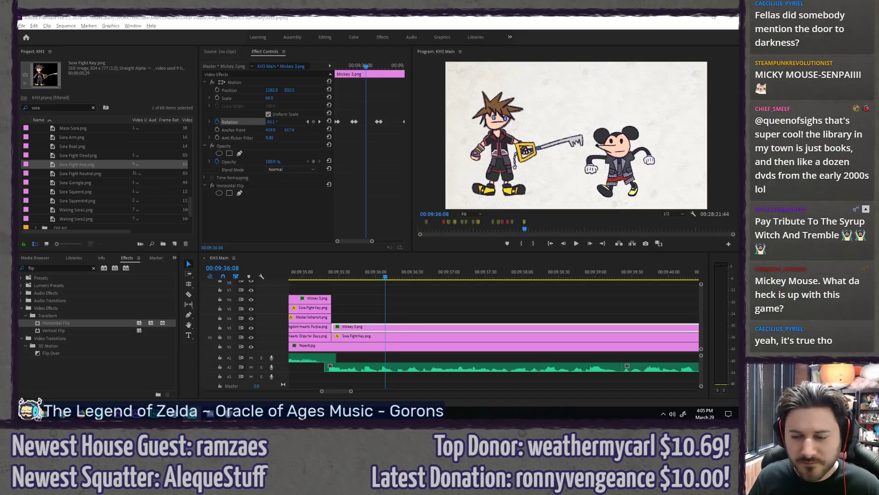
Step: Review the wobble from about 09:36:10, park on the last rotation keyframe, and save
{"action": "left_click", "coordinate": [384, 17]}
{"action": "left_click", "coordinate": [380, 141]}
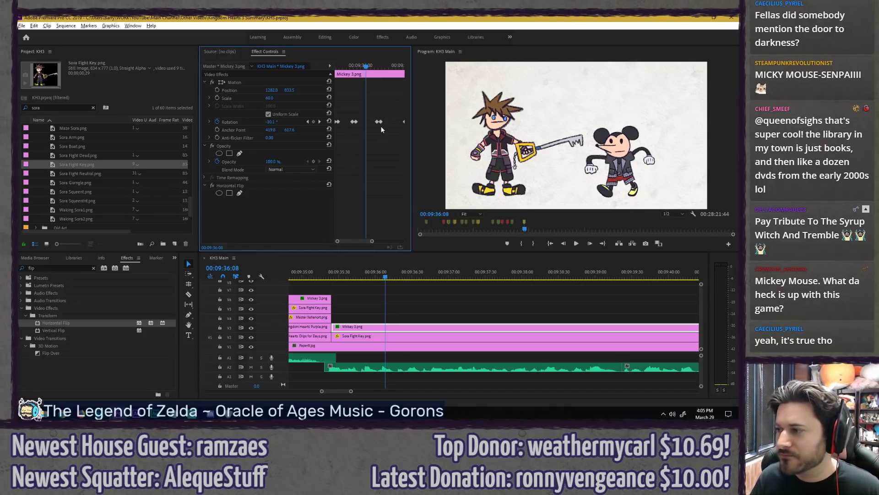
{"action": "left_click", "coordinate": [373, 68]}
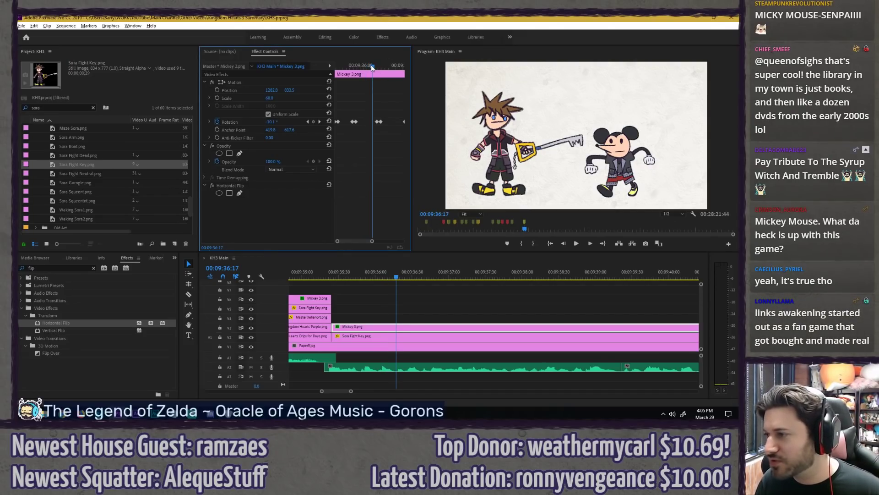
{"action": "left_click_drag", "start_coordinate": [370, 68], "coordinate": [367, 67]}
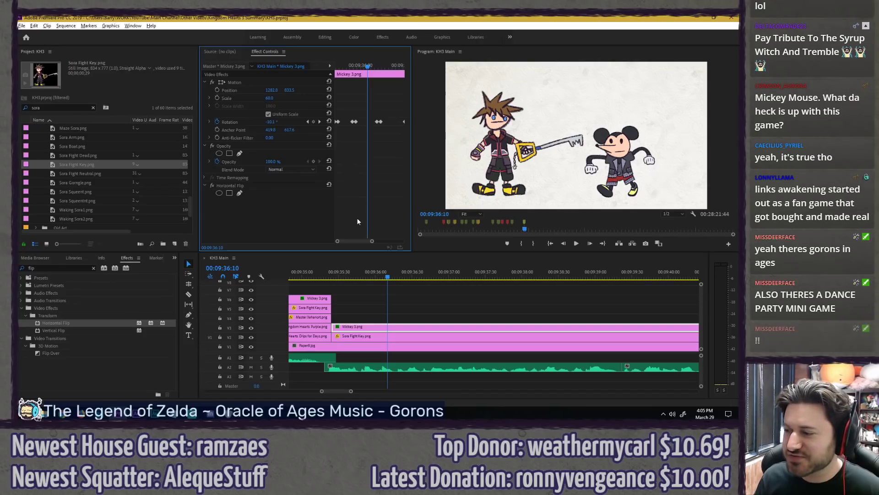
{"action": "left_click_drag", "start_coordinate": [357, 241], "coordinate": [360, 237]}
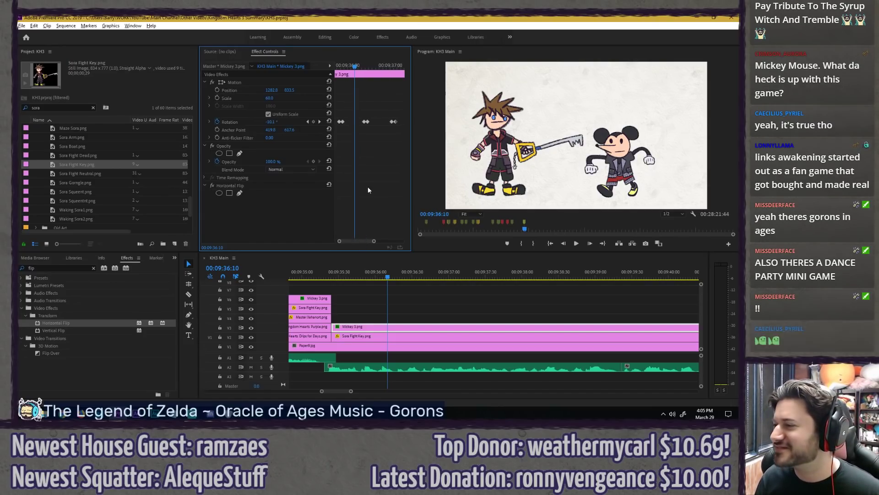
{"action": "key", "text": "space"}
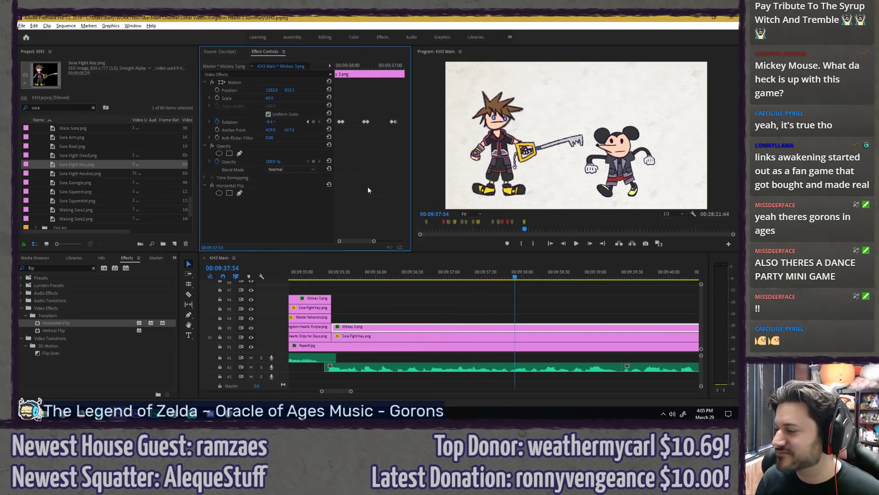
{"action": "left_click", "coordinate": [363, 66]}
{"action": "left_click", "coordinate": [397, 63]}
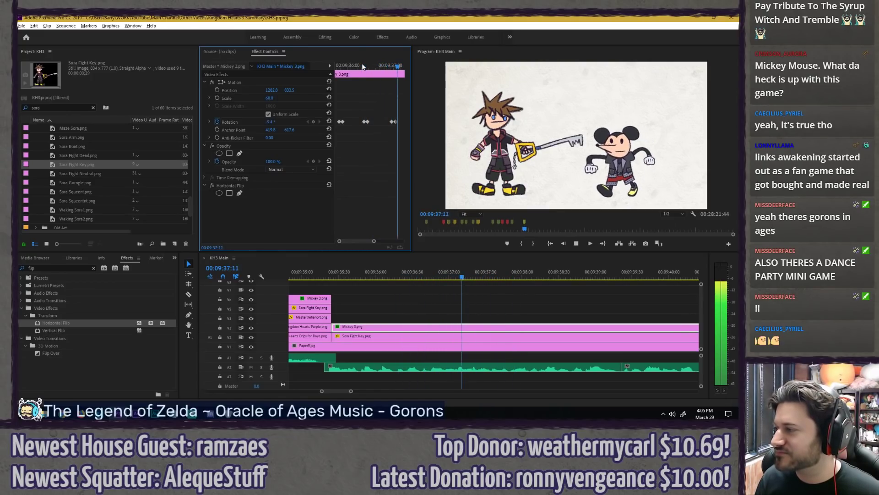
{"action": "left_click_drag", "start_coordinate": [397, 62], "coordinate": [391, 122]}
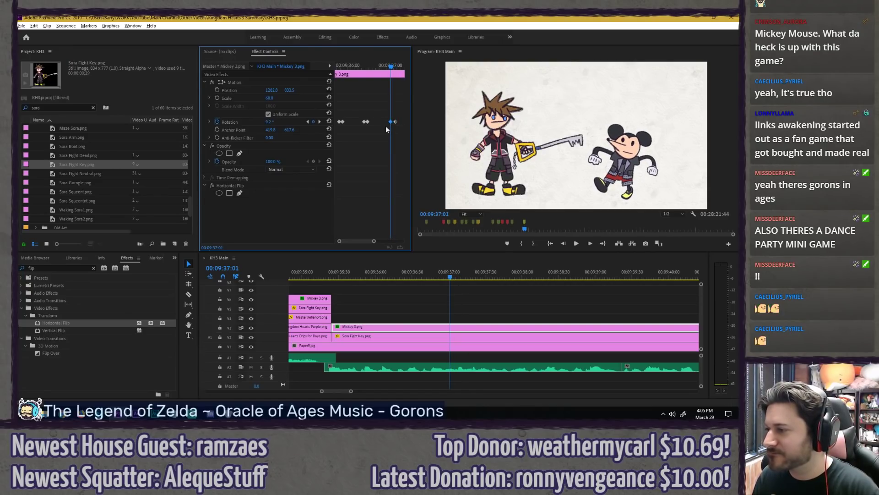
{"action": "key", "text": "ctrl+s"}
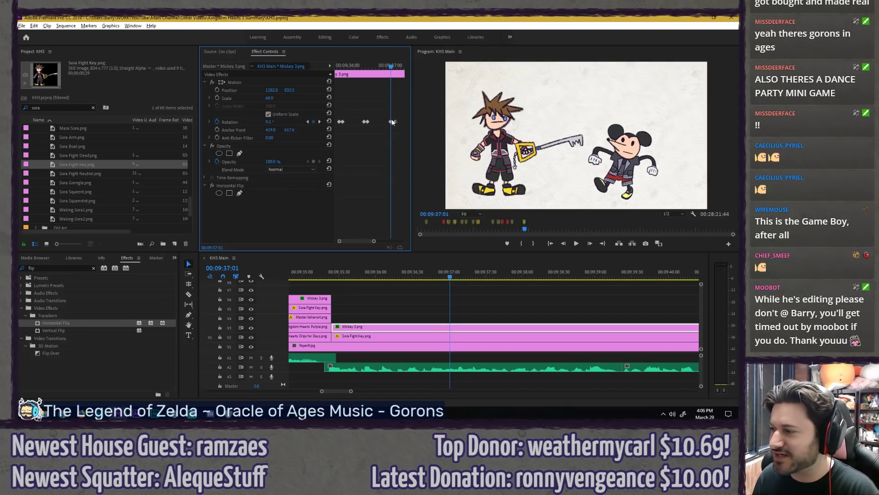
Step: Replay Mickey's wobble from 00:09:36:18 to check his pose
{"action": "key", "text": "Right"}
{"action": "left_click", "coordinate": [361, 68]}
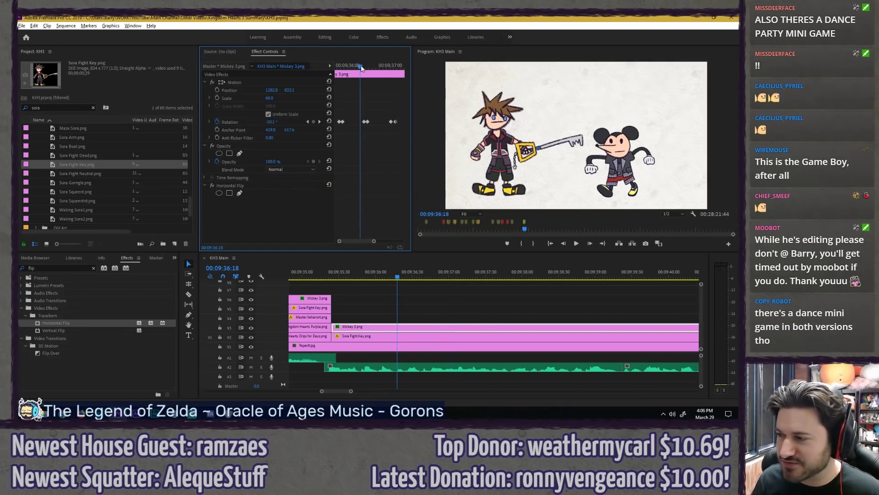
{"action": "key", "text": "space"}
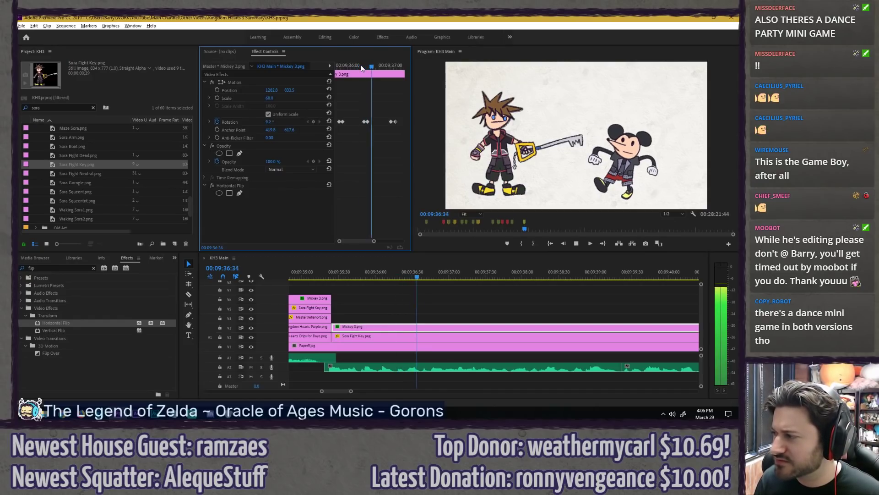
{"action": "left_click", "coordinate": [361, 68]}
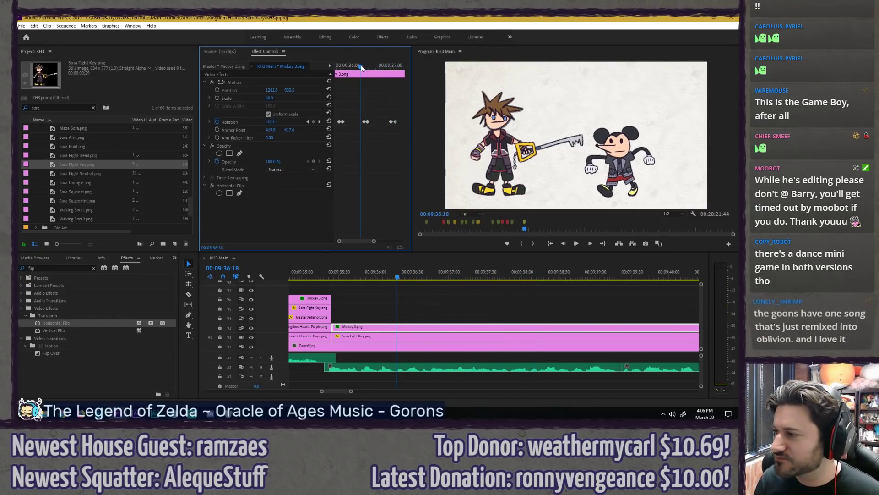
{"action": "key", "text": "space"}
{"action": "key", "text": "space"}
{"action": "key", "text": "space"}
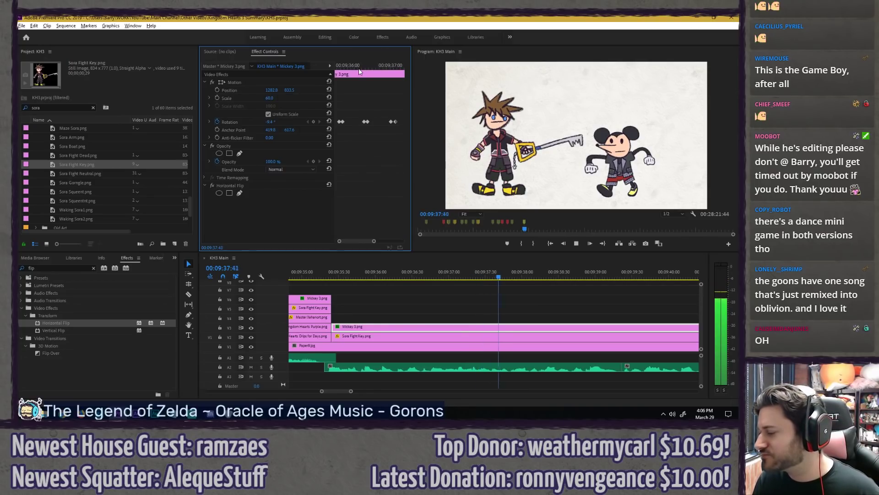
{"action": "key", "text": "space"}
Step: Keyframe Rotation at 00:09:37:49, tilt Mickey to 6.0°, and review the animation
{"action": "left_click", "coordinate": [313, 121]}
{"action": "key", "text": "shift+Right"}
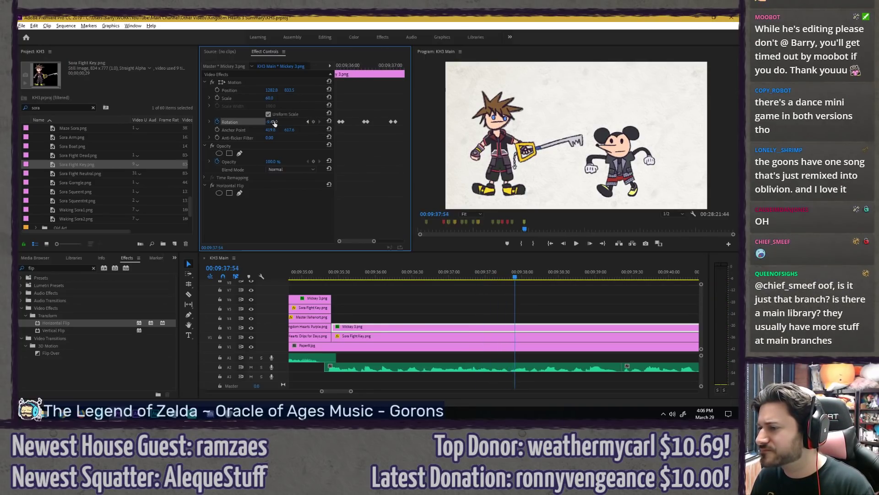
{"action": "left_click_drag", "start_coordinate": [270, 122], "coordinate": [273, 121]}
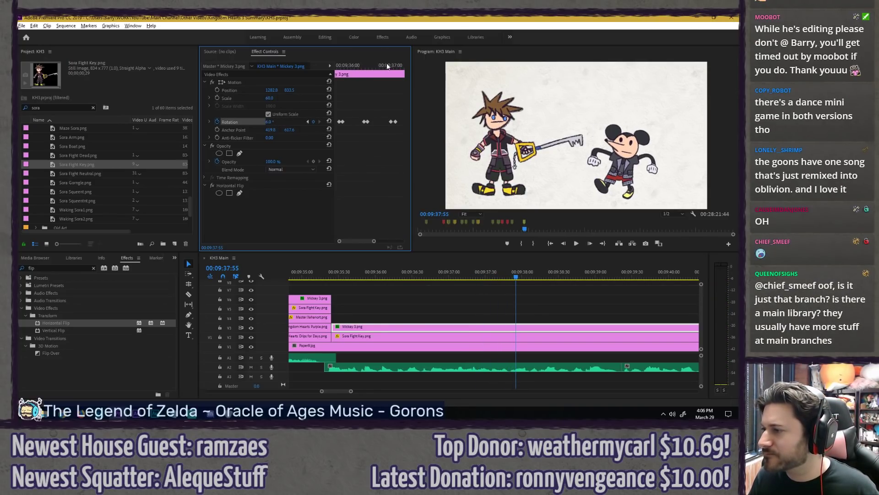
{"action": "left_click", "coordinate": [354, 66]}
{"action": "key", "text": "space"}
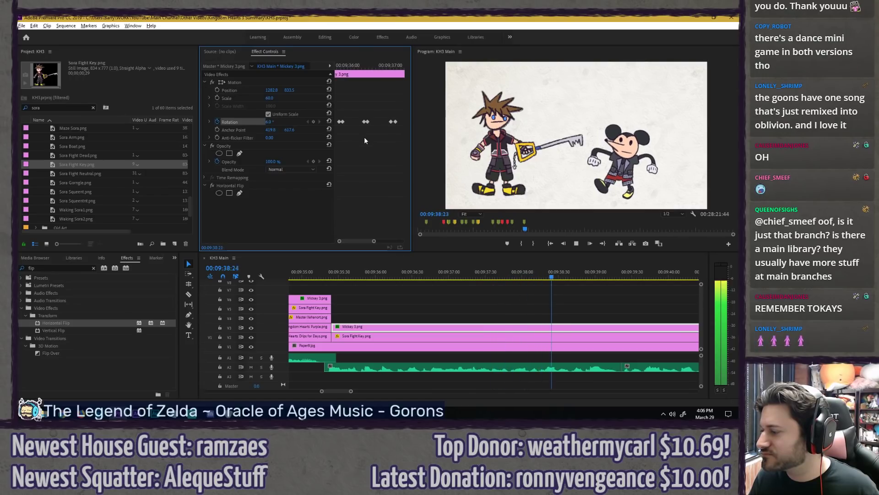
{"action": "key", "text": "space"}
{"action": "left_click", "coordinate": [522, 276]}
{"action": "key", "text": "space"}
{"action": "left_click_drag", "start_coordinate": [521, 276], "coordinate": [484, 278]}
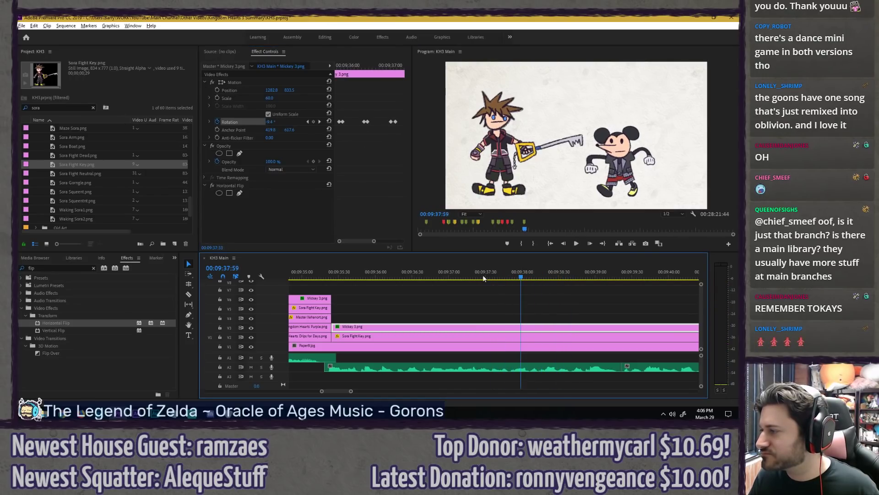
Step: Reselect Mickey 3.png and move its second Rotation keyframe earlier to :54
{"action": "left_click", "coordinate": [513, 284]}
{"action": "left_click", "coordinate": [505, 278]}
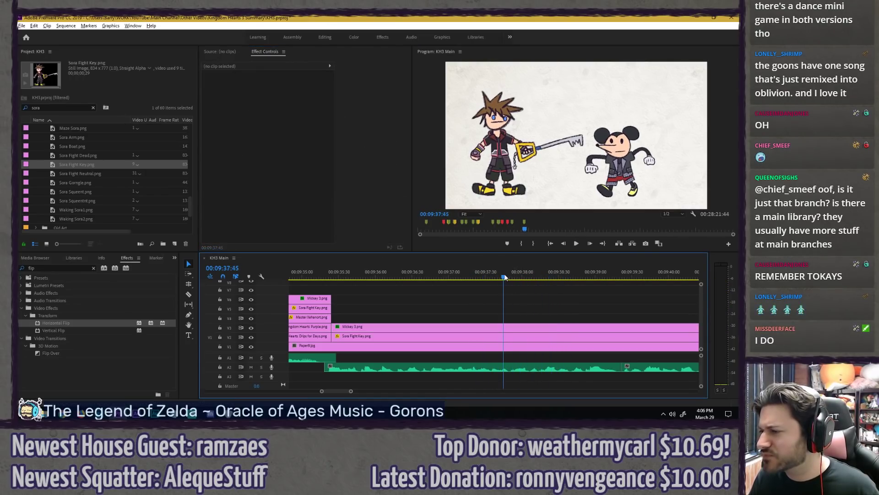
{"action": "left_click", "coordinate": [513, 328]}
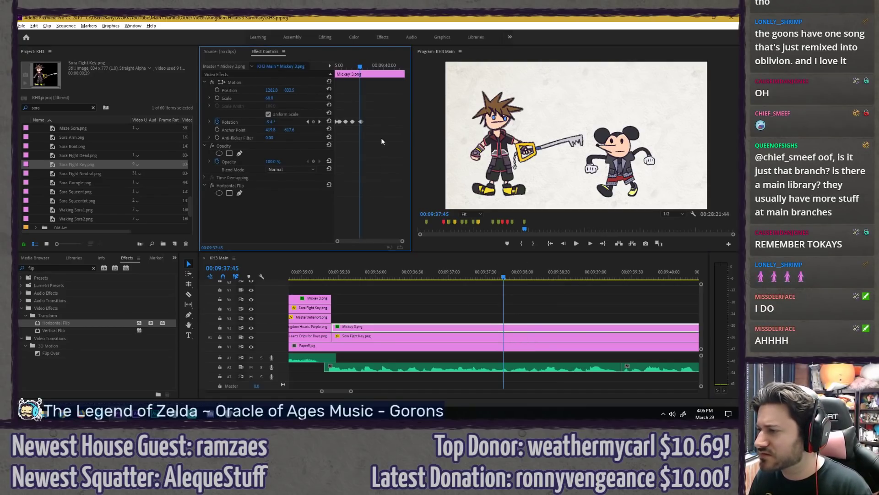
{"action": "key", "text": "="}
{"action": "key", "text": "="}
{"action": "key", "text": "="}
{"action": "key", "text": "Right"}
{"action": "key", "text": "Right"}
{"action": "key", "text": "Right"}
{"action": "key", "text": "Right"}
{"action": "key", "text": "Right"}
{"action": "key", "text": "Right"}
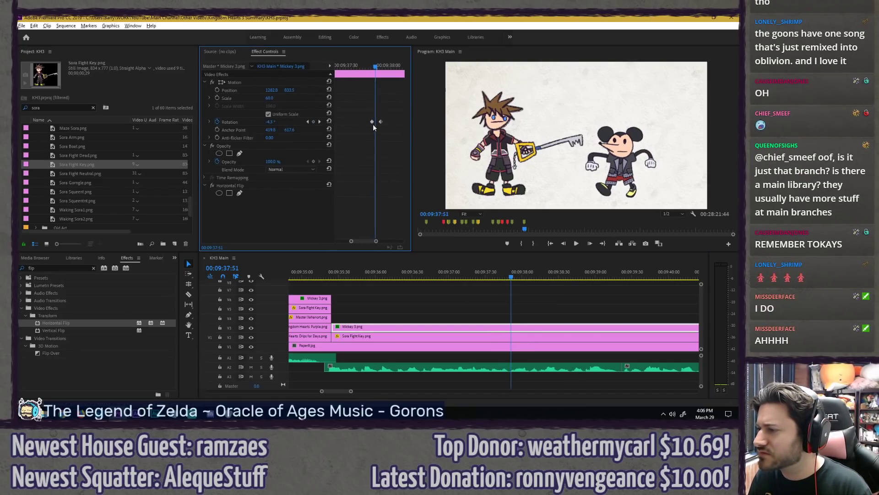
{"action": "key", "text": "Right"}
{"action": "key", "text": "Right"}
{"action": "key", "text": "Right"}
{"action": "left_click_drag", "start_coordinate": [381, 122], "coordinate": [379, 121]}
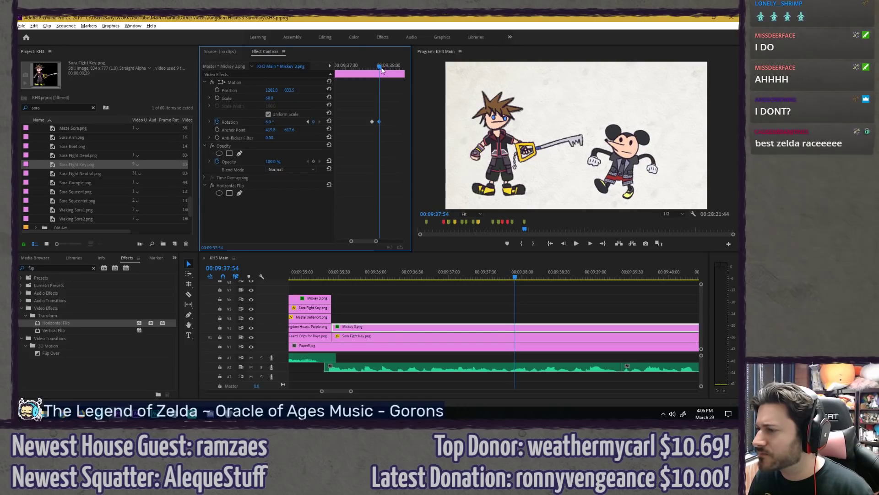
Step: Play back Mickey's tightened wobble from 00:09:37:09
{"action": "left_click_drag", "start_coordinate": [381, 68], "coordinate": [349, 60]}
{"action": "key", "text": "space"}
{"action": "key", "text": "space"}
{"action": "left_click", "coordinate": [372, 66]}
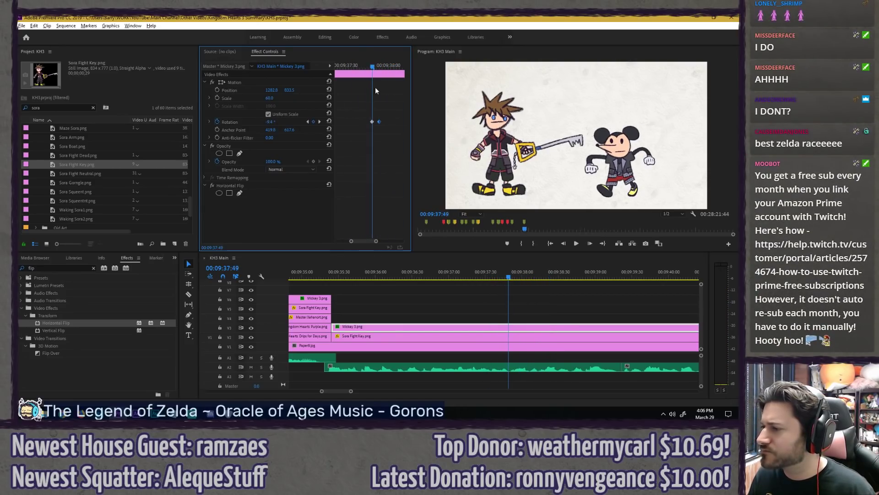
{"action": "key", "text": "space"}
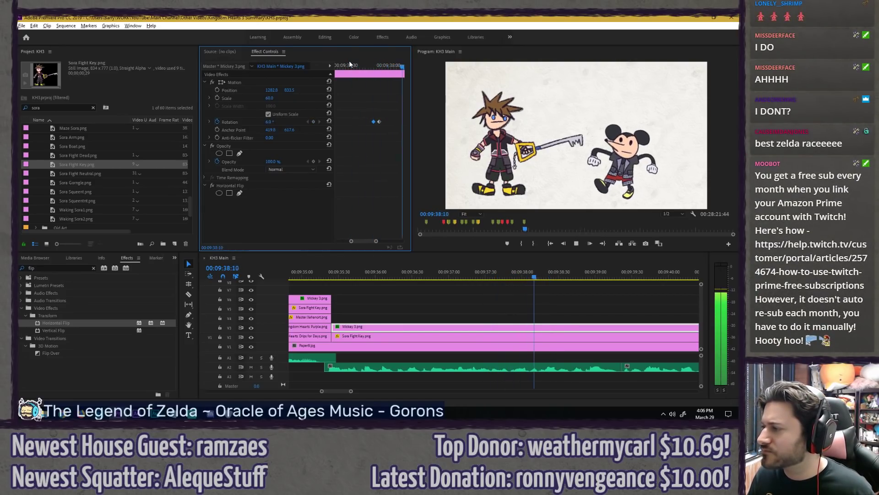
{"action": "key", "text": "space"}
{"action": "left_click_drag", "start_coordinate": [356, 64], "coordinate": [336, 79]}
{"action": "key", "text": "space"}
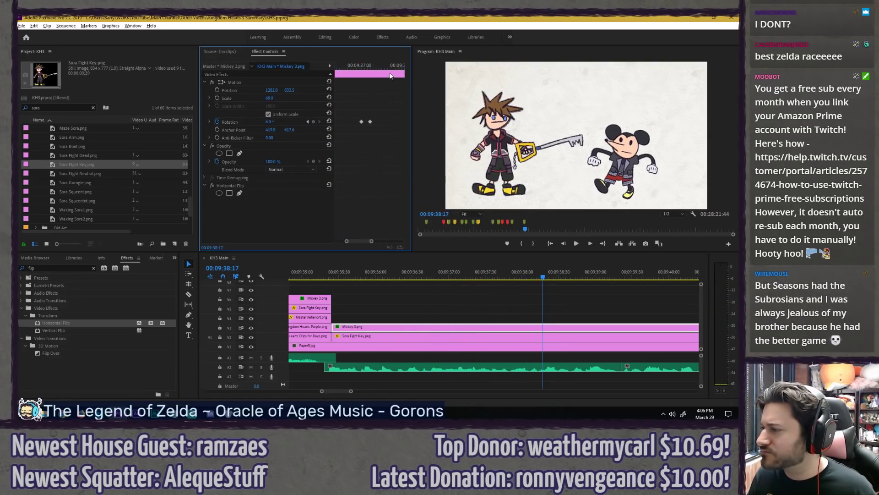
{"action": "left_click", "coordinate": [365, 65]}
{"action": "key", "text": "space"}
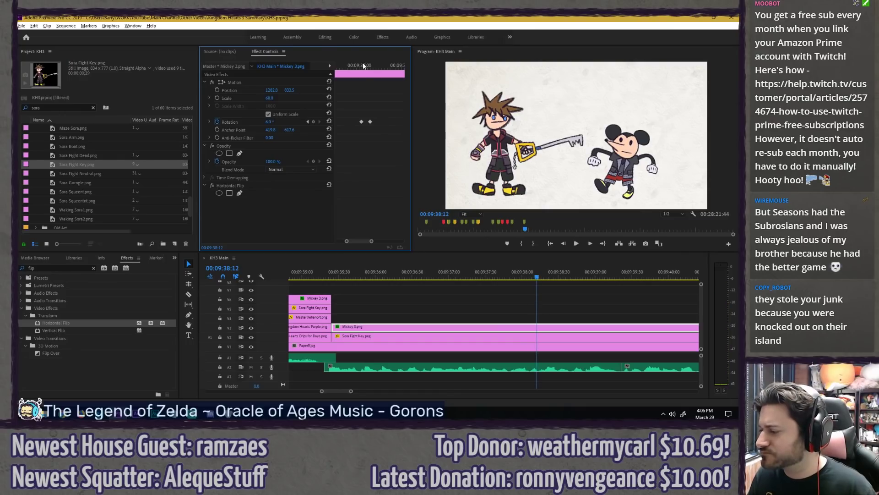
Step: Add a Rotation keyframe at 00:09:38:21 tilting Mickey to -17.0°, then replay it
{"action": "key", "text": "Left"}
{"action": "key", "text": "Left"}
{"action": "key", "text": "Left"}
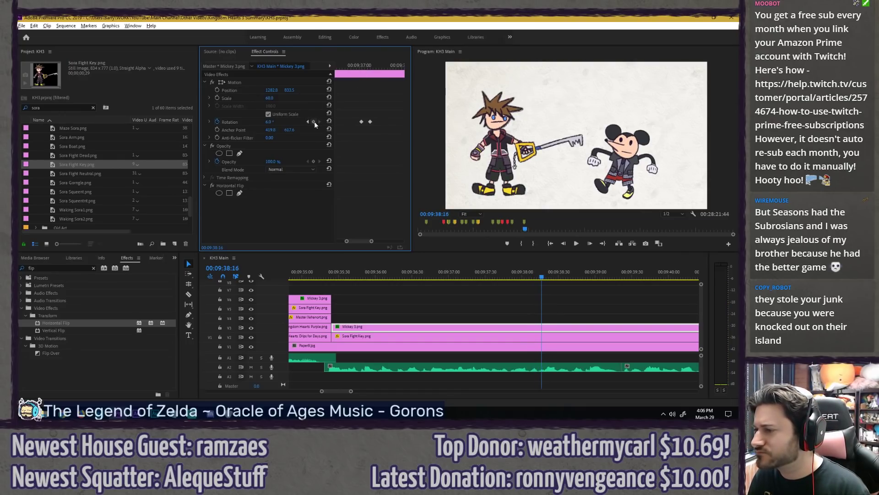
{"action": "left_click", "coordinate": [313, 122]}
{"action": "key", "text": "Right"}
{"action": "key", "text": "Right"}
{"action": "key", "text": "Right"}
{"action": "key", "text": "Right"}
{"action": "key", "text": "Right"}
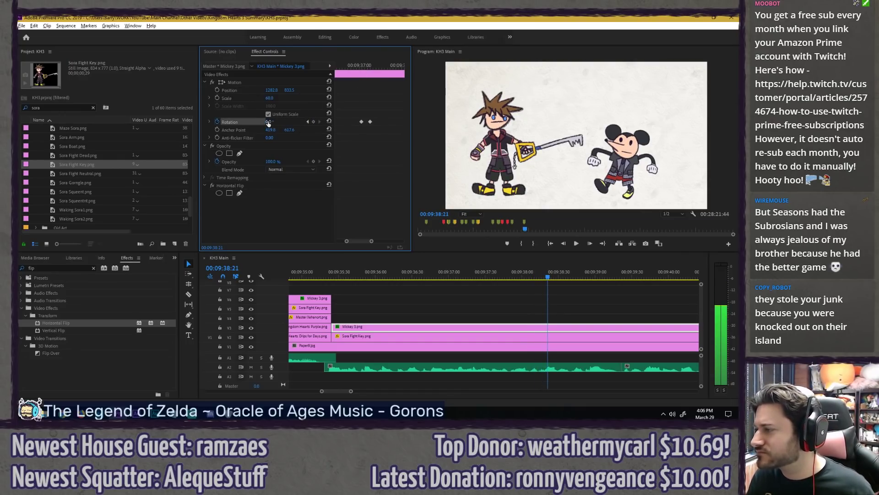
{"action": "left_click_drag", "start_coordinate": [269, 123], "coordinate": [257, 122]}
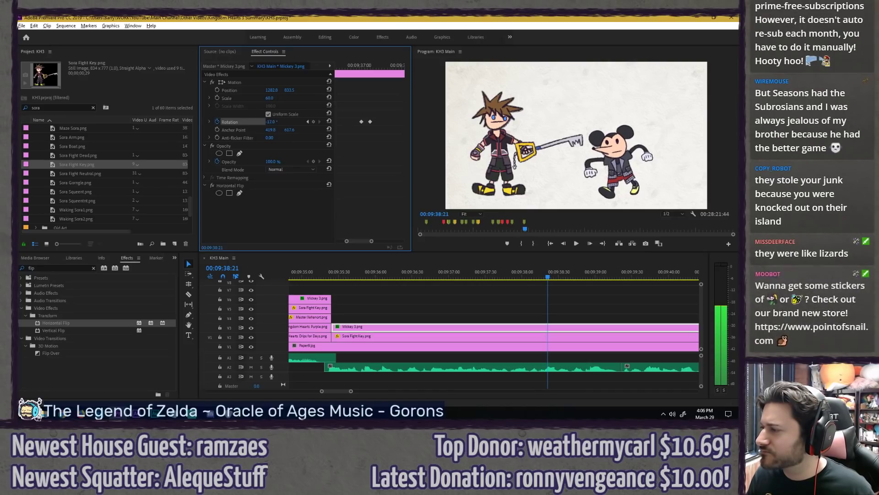
{"action": "left_click", "coordinate": [359, 65]}
{"action": "key", "text": "space"}
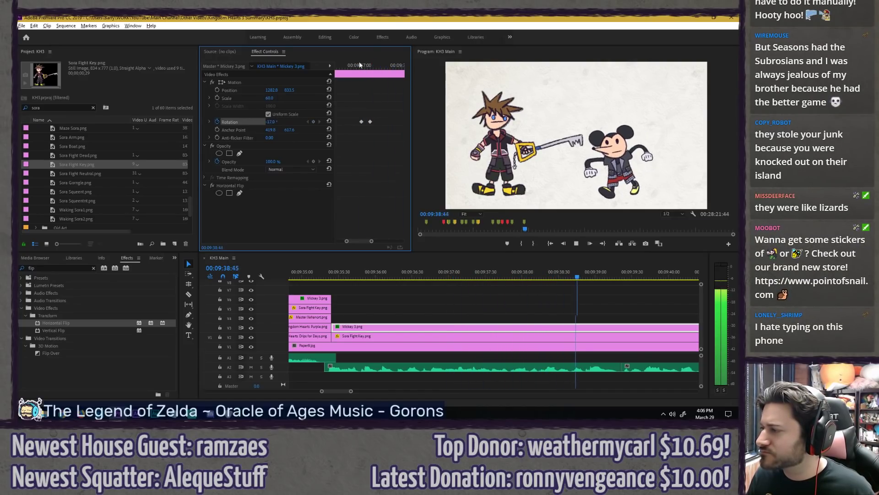
{"action": "key", "text": "space"}
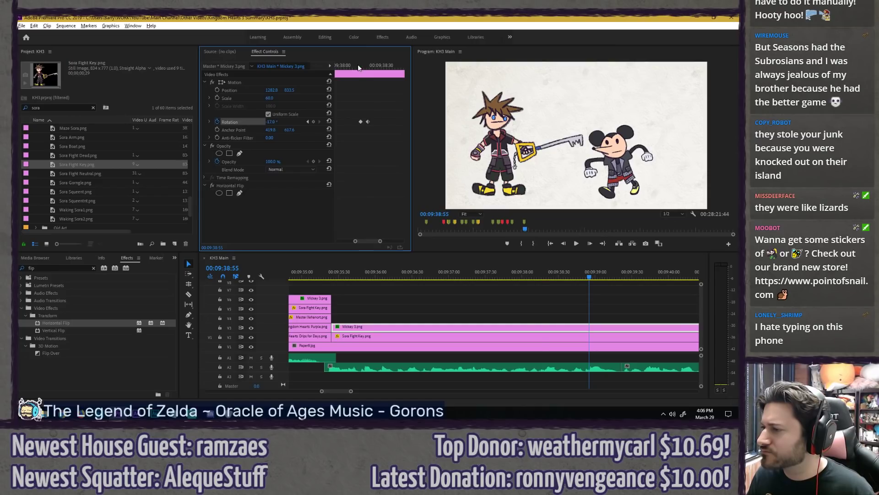
Step: Enable Mickey's Position stopwatch at 00:09:38:50 and step ahead to 00:09:39:04
{"action": "left_click_drag", "start_coordinate": [359, 68], "coordinate": [371, 118]}
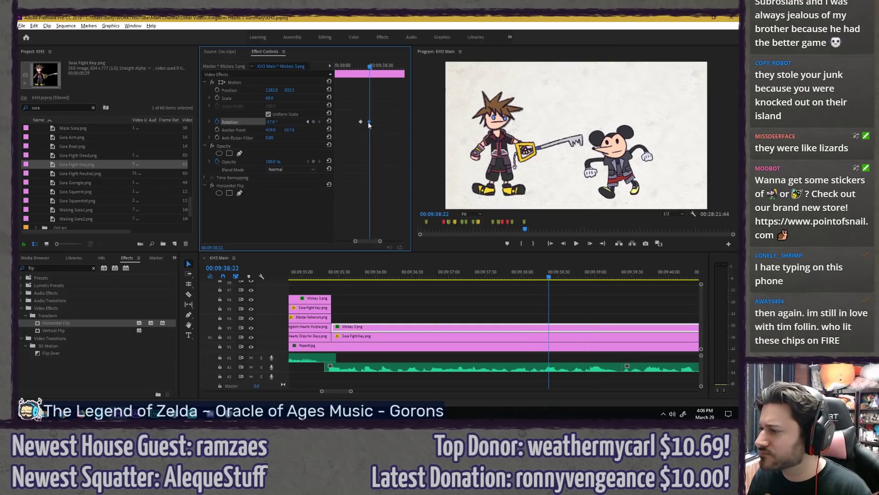
{"action": "left_click_drag", "start_coordinate": [369, 65], "coordinate": [345, 63]}
{"action": "key", "text": "space"}
{"action": "key", "text": "space"}
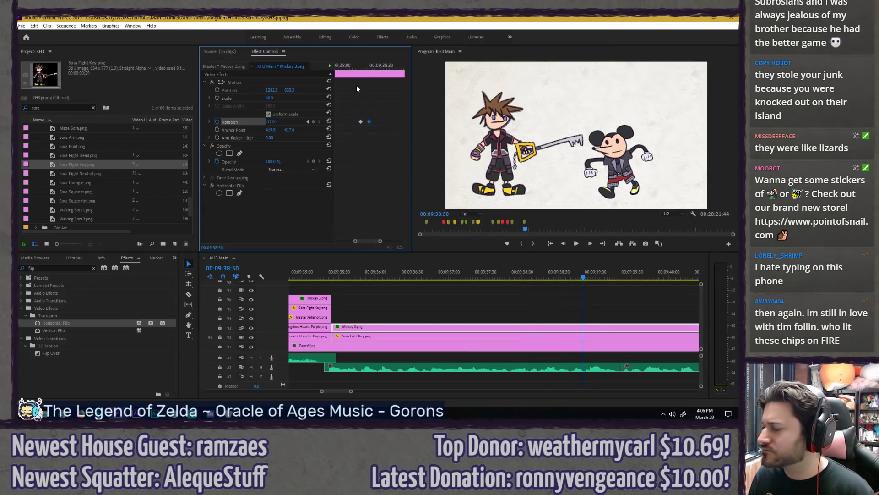
{"action": "left_click", "coordinate": [313, 122]}
{"action": "left_click", "coordinate": [217, 89]}
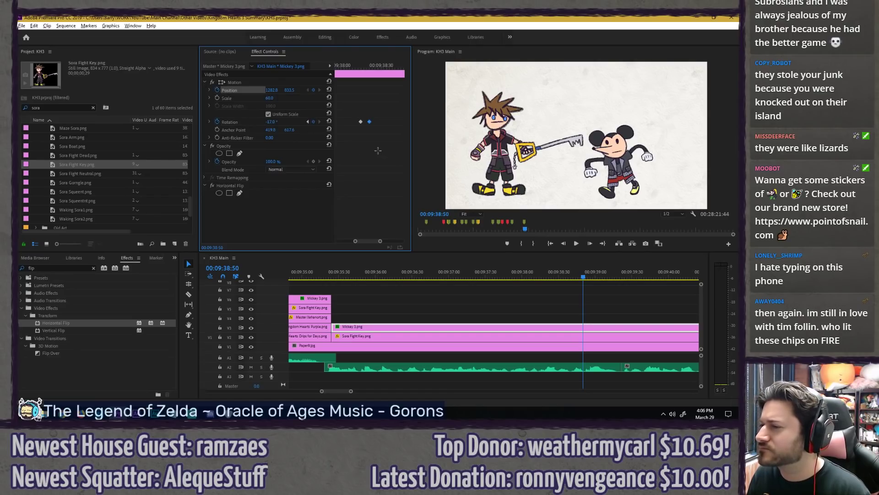
{"action": "left_click", "coordinate": [378, 151]}
{"action": "key", "text": "Right"}
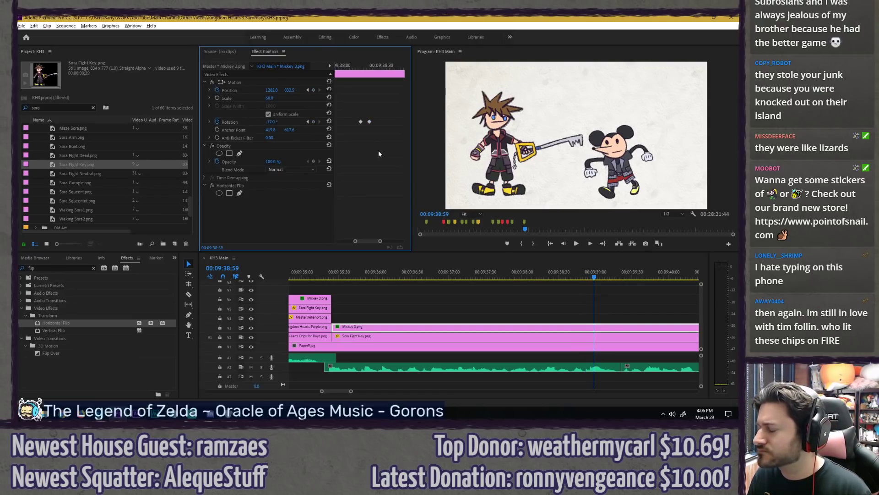
{"action": "key", "text": "Right"}
{"action": "key", "text": "Right"}
{"action": "key", "text": "Right"}
{"action": "key", "text": "Right"}
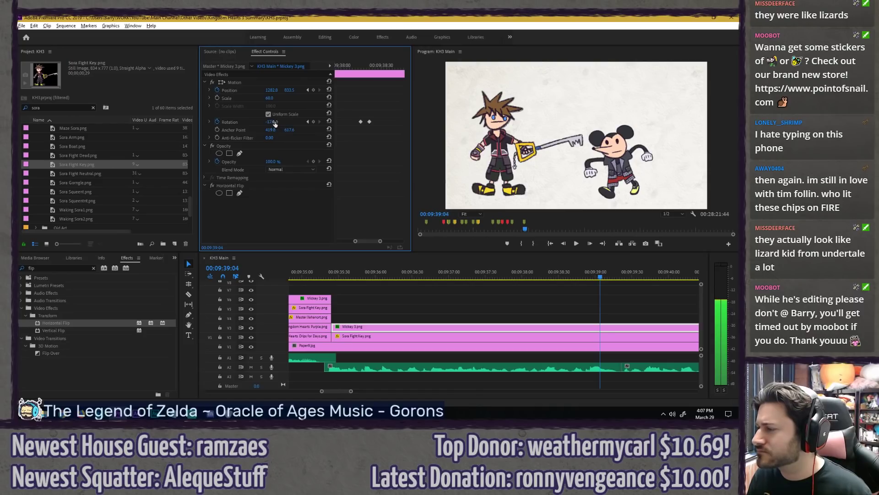
Step: Tilt Mickey back to 7.2° and shift his Position X to 1298.5
{"action": "left_click_drag", "start_coordinate": [270, 122], "coordinate": [281, 122]}
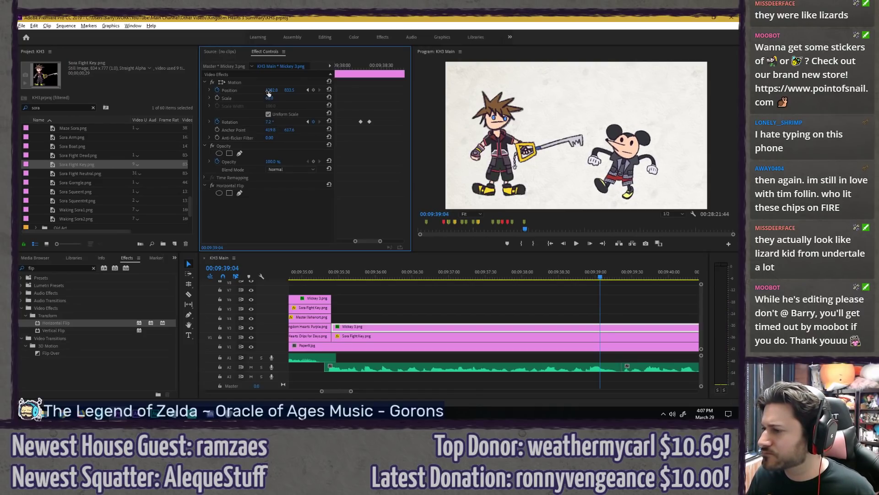
{"action": "left_click_drag", "start_coordinate": [269, 90], "coordinate": [289, 90]}
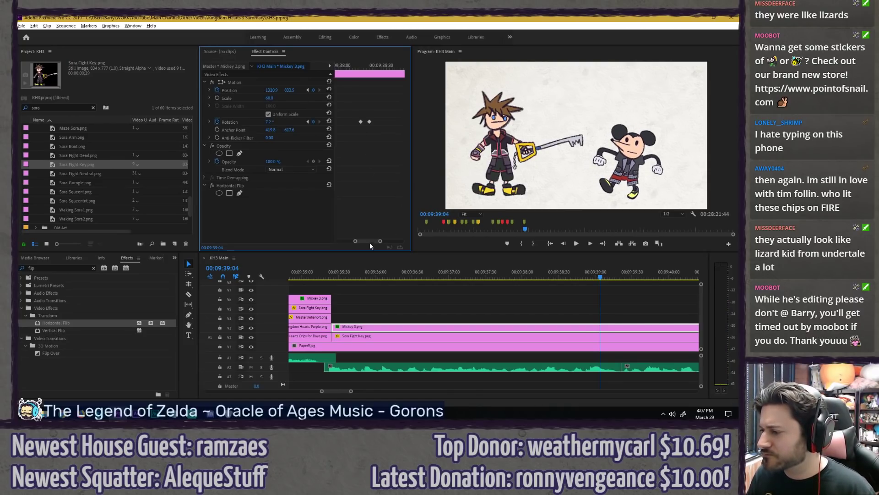
{"action": "left_click_drag", "start_coordinate": [370, 243], "coordinate": [375, 242]}
Step: Slide Mickey's new keyframes to 00:09:39:00 and preview from five frames earlier
{"action": "key", "text": "Left"}
{"action": "key", "text": "Left"}
{"action": "key", "text": "Left"}
{"action": "key", "text": "Left"}
{"action": "key", "text": "Left"}
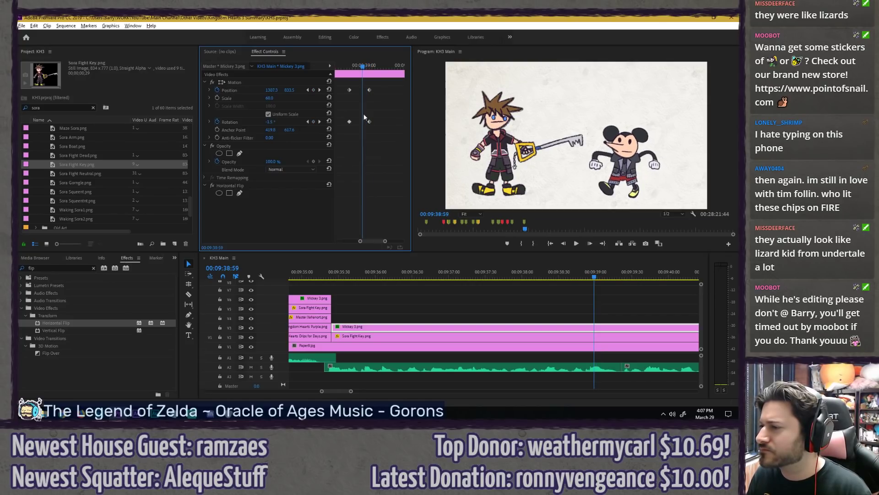
{"action": "key", "text": "Left"}
{"action": "key", "text": "Left"}
{"action": "key", "text": "Left"}
{"action": "key", "text": "Left"}
{"action": "key", "text": "Left"}
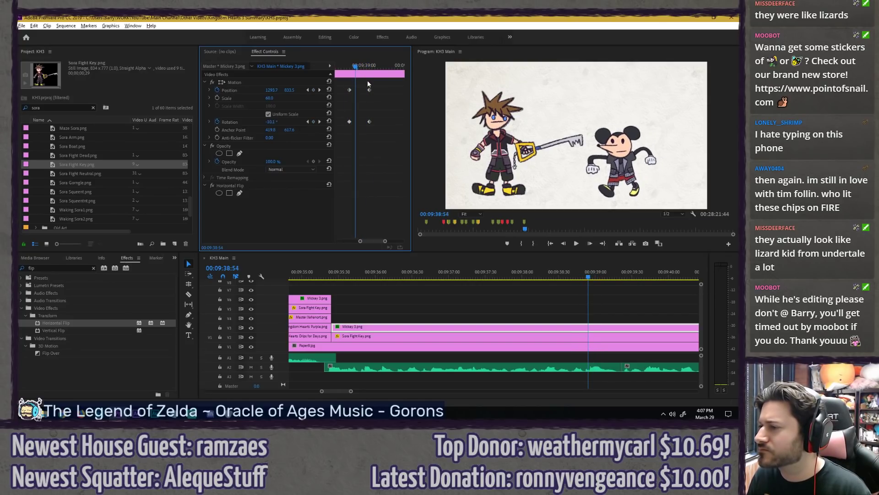
{"action": "key", "text": "Right"}
{"action": "key", "text": "Right"}
{"action": "key", "text": "Right"}
{"action": "key", "text": "Right"}
{"action": "key", "text": "Right"}
{"action": "key", "text": "Right"}
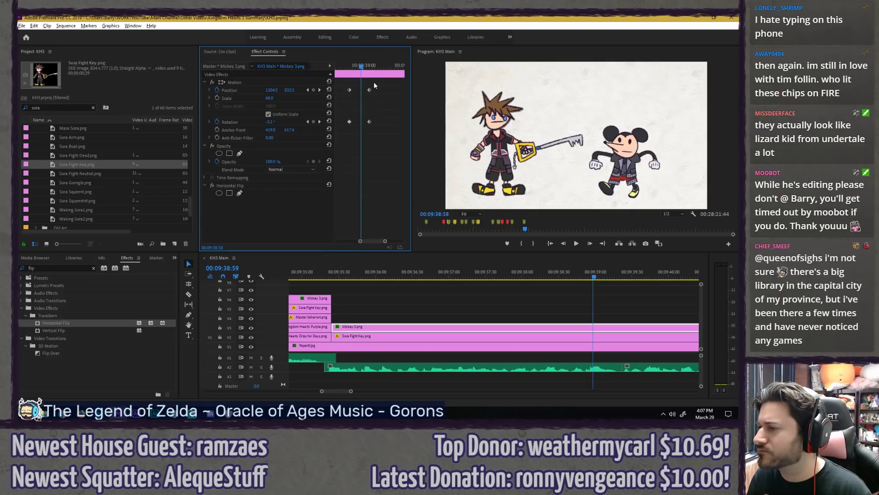
{"action": "left_click_drag", "start_coordinate": [367, 121], "coordinate": [364, 122]}
{"action": "key", "text": "Left"}
{"action": "key", "text": "Left"}
{"action": "key", "text": "Left"}
{"action": "key", "text": "Left"}
{"action": "key", "text": "Left"}
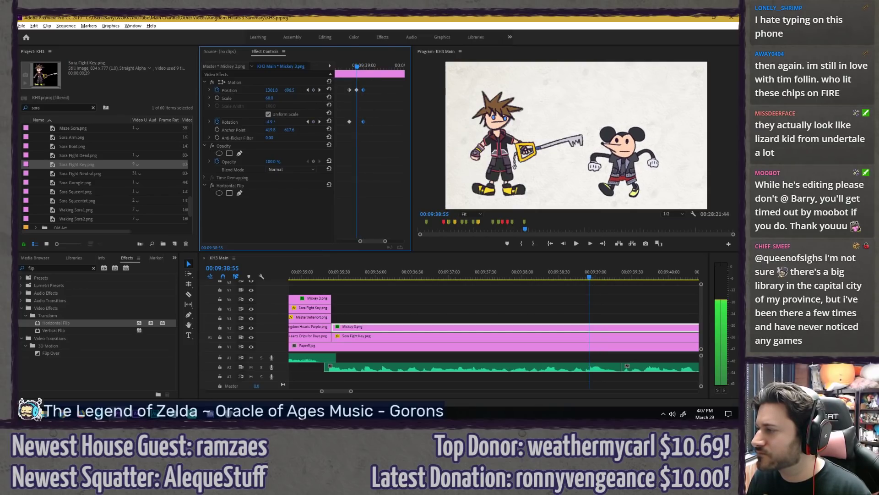
{"action": "key", "text": "space"}
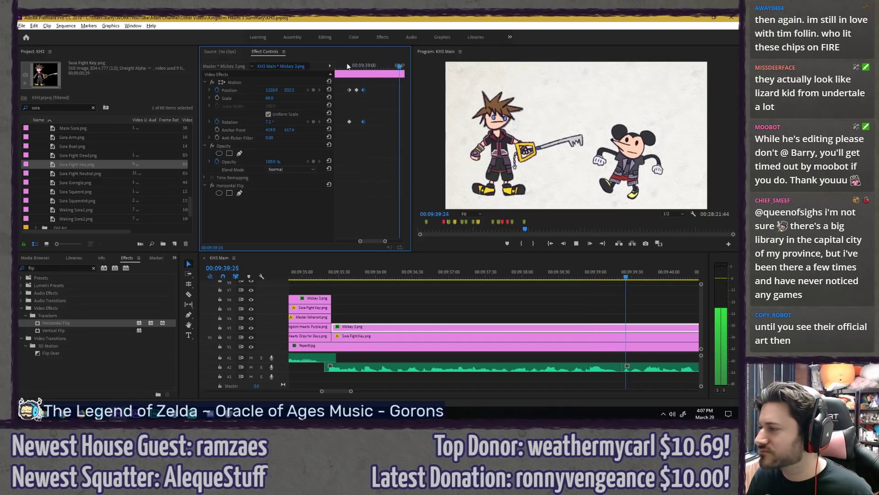
{"action": "key", "text": "space"}
Step: Set Mickey's Position keyframe to Ease Out temporal interpolation and preview it
{"action": "right_click", "coordinate": [359, 91]}
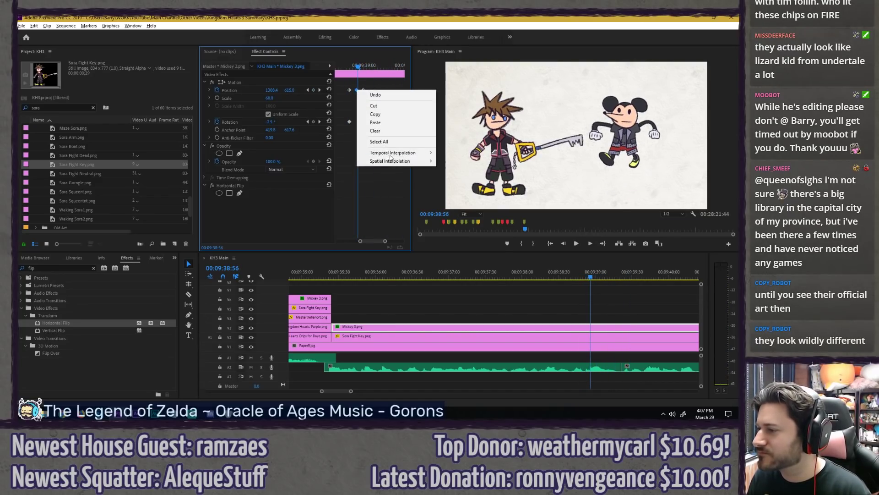
{"action": "mouse_move", "coordinate": [383, 151]}
{"action": "left_click", "coordinate": [458, 204]}
{"action": "left_click", "coordinate": [348, 64]}
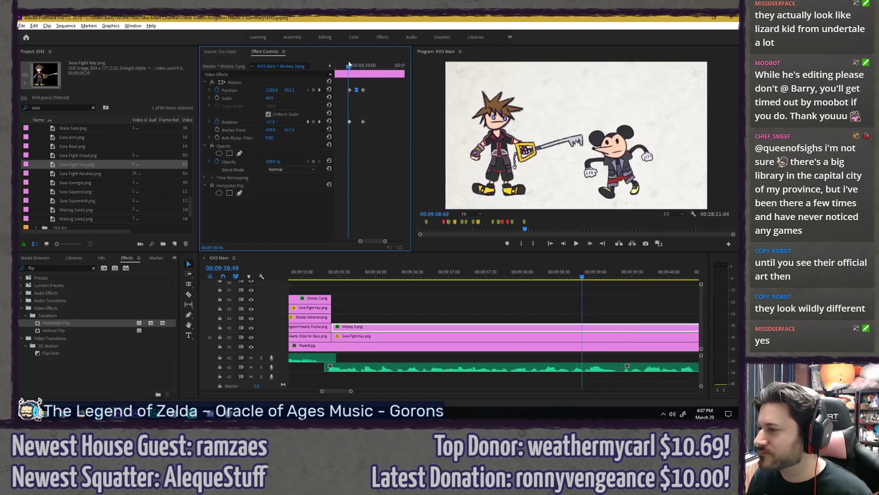
{"action": "key", "text": "space"}
{"action": "key", "text": "space"}
{"action": "left_click_drag", "start_coordinate": [350, 63], "coordinate": [362, 66]}
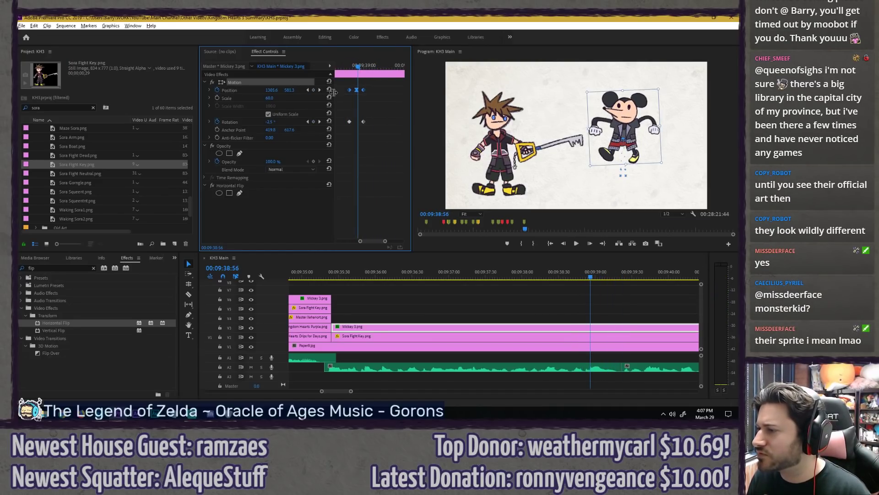
Step: Switch the Position keyframe back to Linear interpolation and replay the motion
{"action": "right_click", "coordinate": [349, 90]}
{"action": "mouse_move", "coordinate": [399, 158]}
{"action": "left_click", "coordinate": [438, 162]}
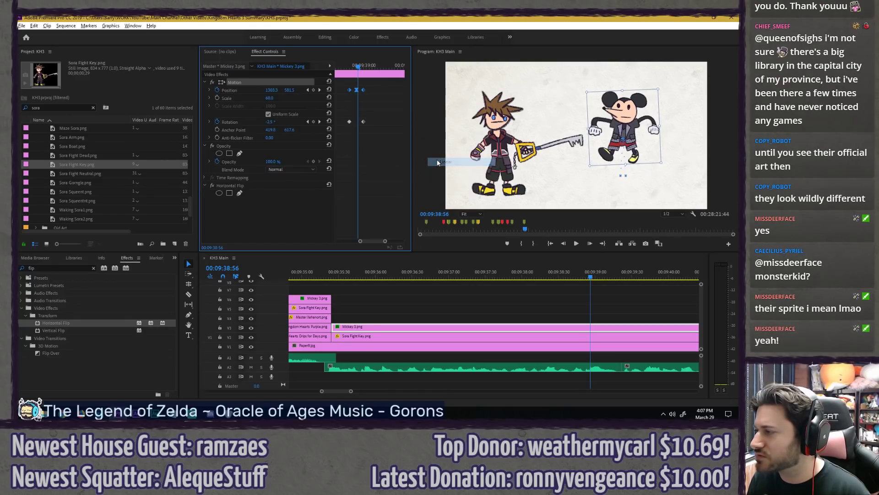
{"action": "left_click", "coordinate": [340, 65]}
{"action": "key", "text": "space"}
Step: Step through Mickey's motion to 00:09:39:00 and replay the animation twice
{"action": "left_click_drag", "start_coordinate": [350, 65], "coordinate": [358, 66]}
{"action": "key", "text": "Right"}
{"action": "key", "text": "Right"}
{"action": "key", "text": "Right"}
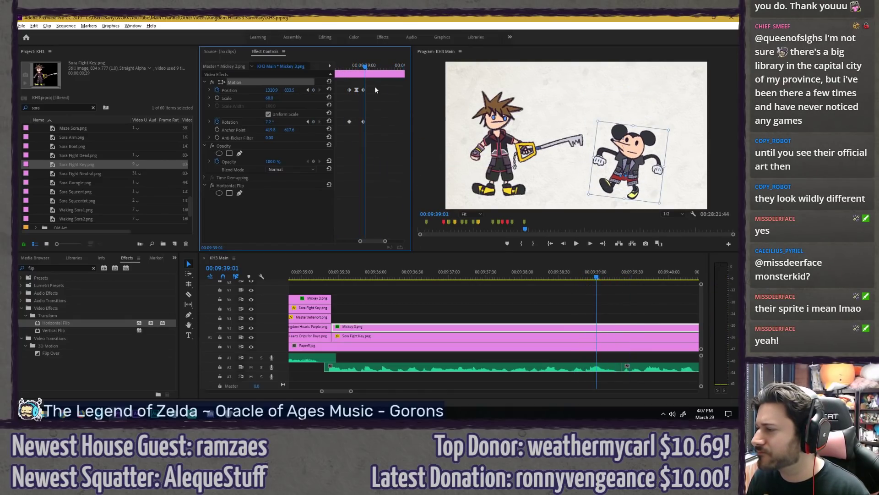
{"action": "key", "text": "Right"}
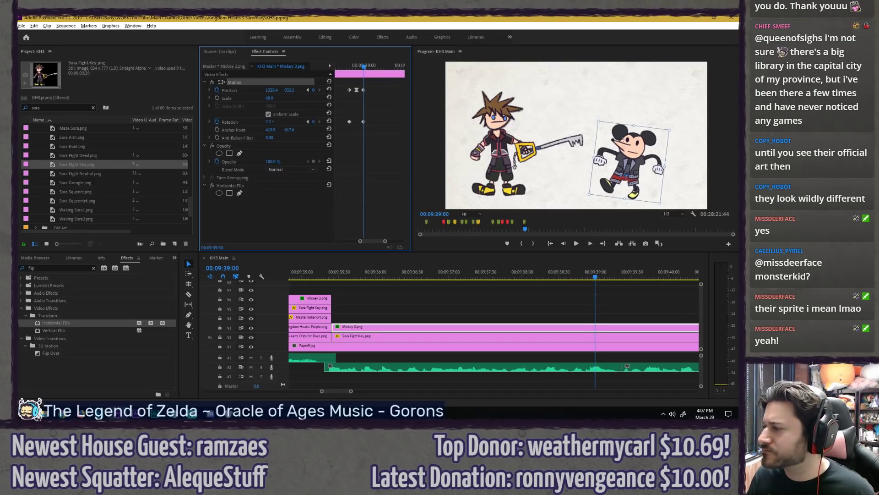
{"action": "left_click", "coordinate": [345, 62]}
{"action": "key", "text": "space"}
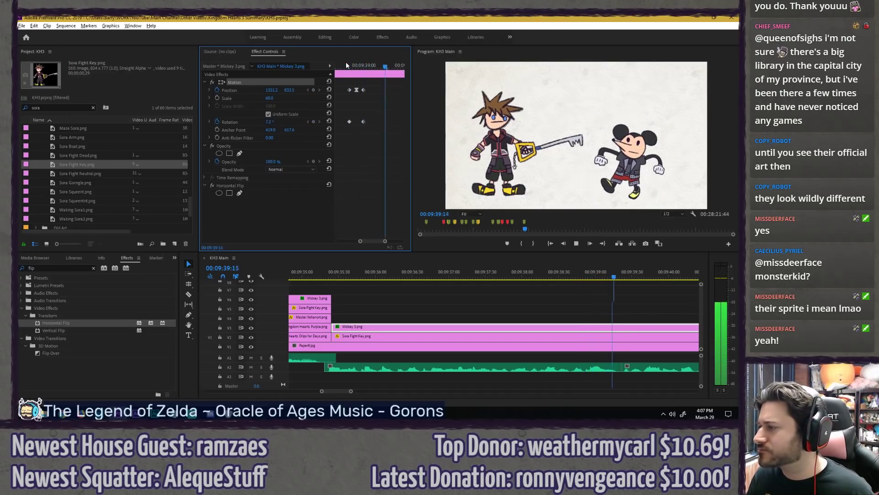
{"action": "left_click", "coordinate": [346, 62]}
{"action": "key", "text": "space"}
Step: Add a 5.0° Rotation keyframe at 00:09:39:04, nudging Mickey's position, and preview the wobble
{"action": "left_click_drag", "start_coordinate": [346, 63], "coordinate": [365, 65]}
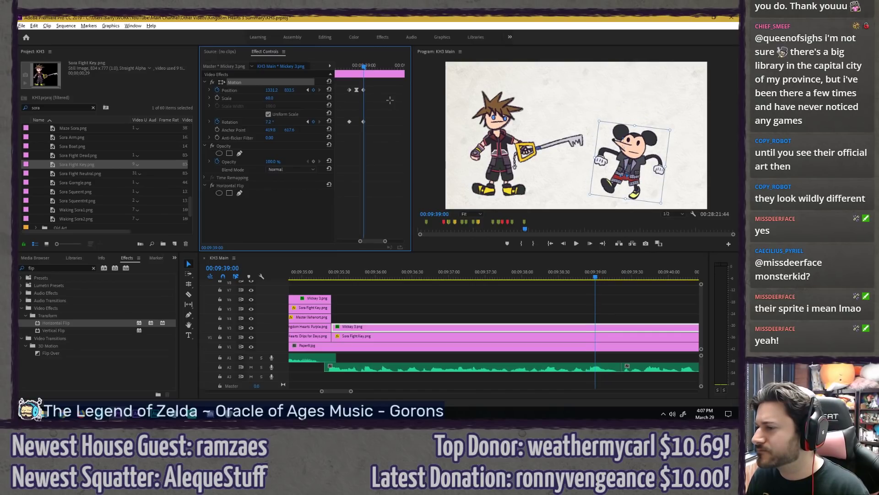
{"action": "key", "text": "Right"}
{"action": "key", "text": "Right"}
{"action": "key", "text": "Right"}
{"action": "key", "text": "Right"}
{"action": "left_click_drag", "start_coordinate": [274, 123], "coordinate": [260, 123]}
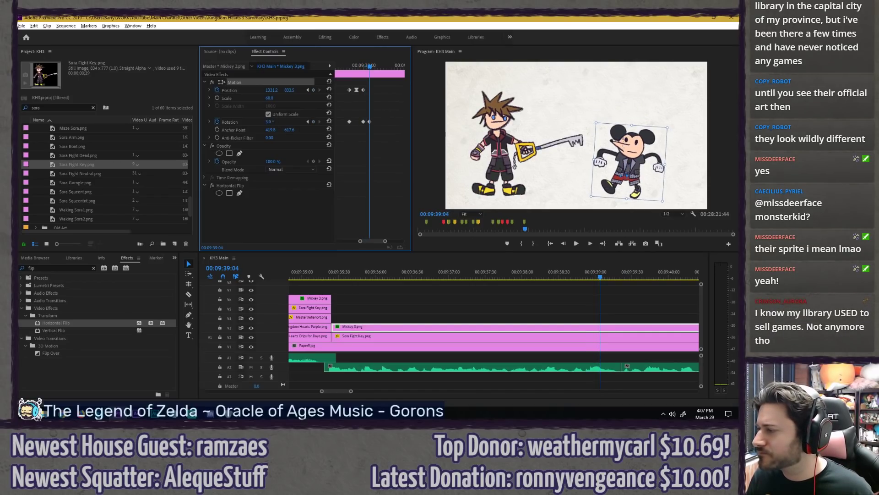
{"action": "left_click_drag", "start_coordinate": [271, 90], "coordinate": [269, 91]}
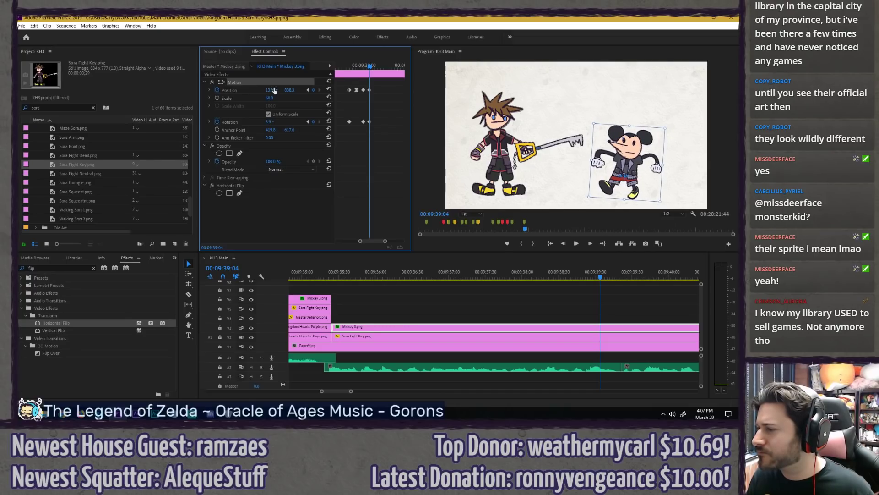
{"action": "left_click_drag", "start_coordinate": [370, 67], "coordinate": [370, 69]}
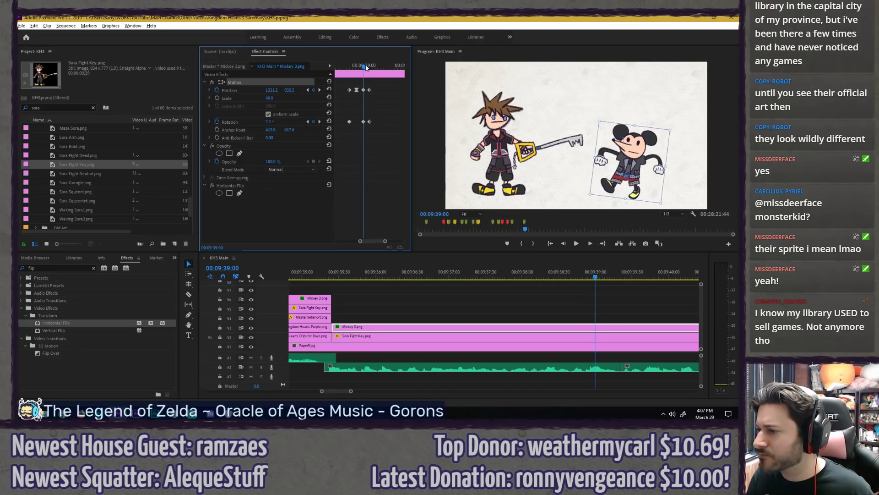
{"action": "type", "text": "5"}
{"action": "key", "text": "Return"}
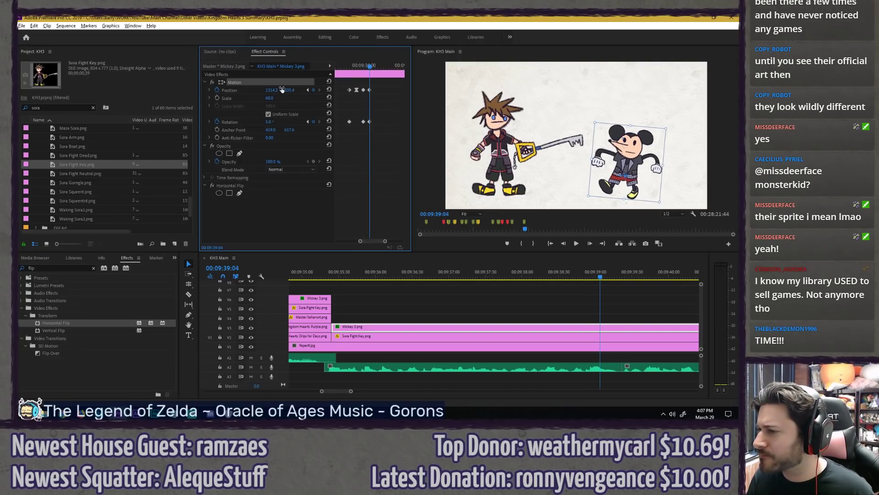
{"action": "key", "text": "space"}
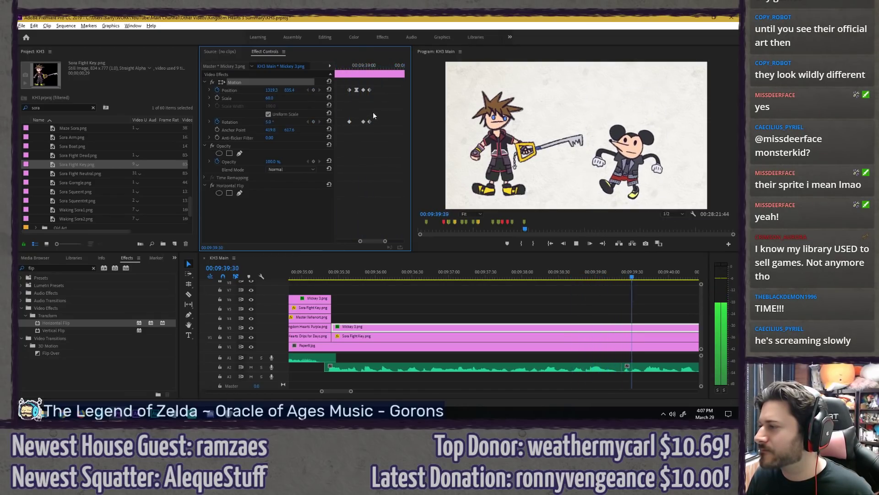
{"action": "left_click_drag", "start_coordinate": [355, 64], "coordinate": [370, 65]}
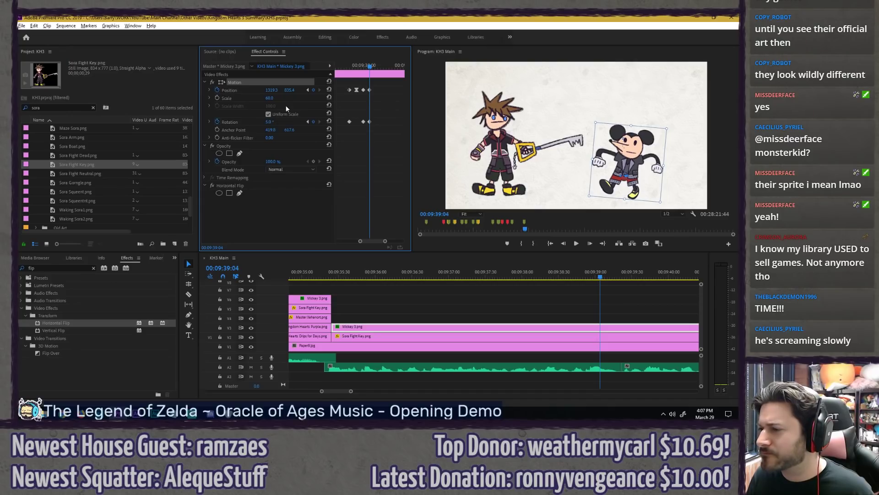
{"action": "key", "text": "space"}
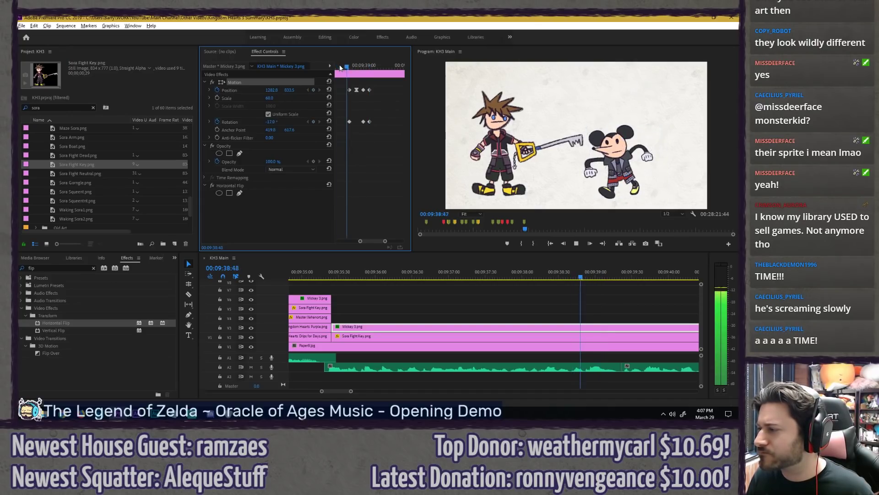
Step: Set Mickey's vertical Position to 625.5 instead of dragging him lower in the monitor
{"action": "key", "text": "minus"}
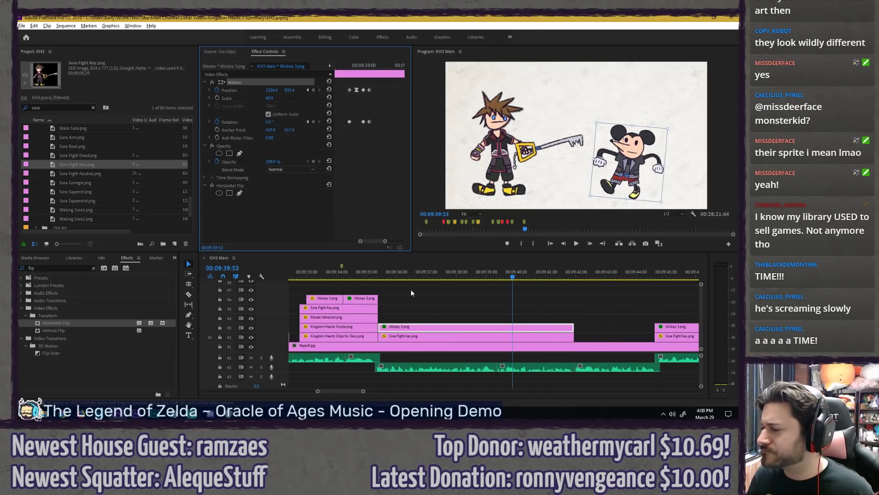
{"action": "left_click", "coordinate": [379, 274]}
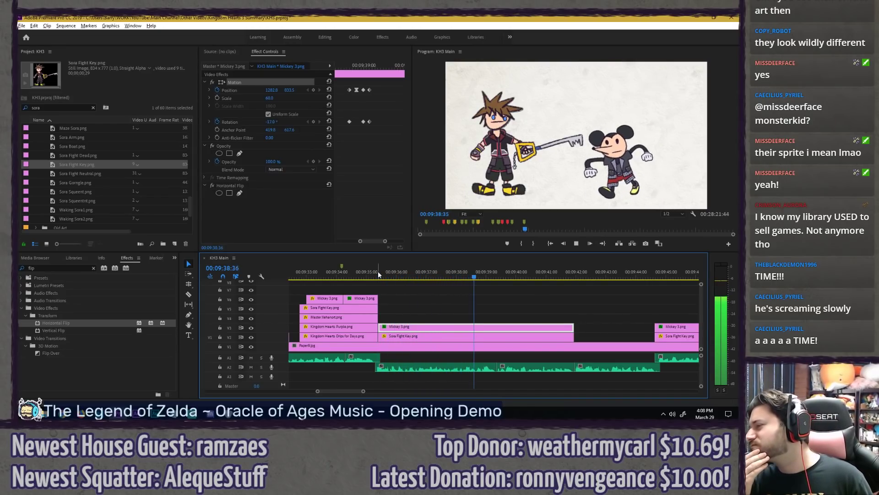
{"action": "left_click", "coordinate": [358, 67]}
{"action": "left_click_drag", "start_coordinate": [623, 124], "coordinate": [623, 140]}
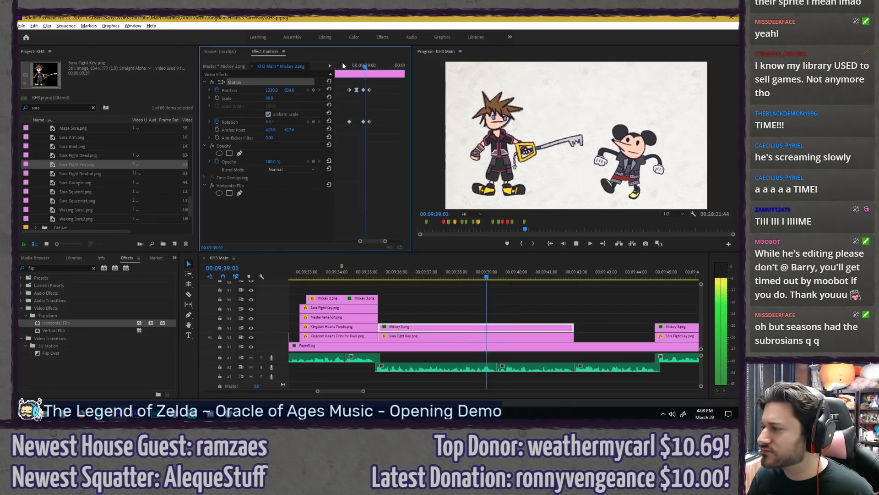
{"action": "key", "text": "ctrl+z"}
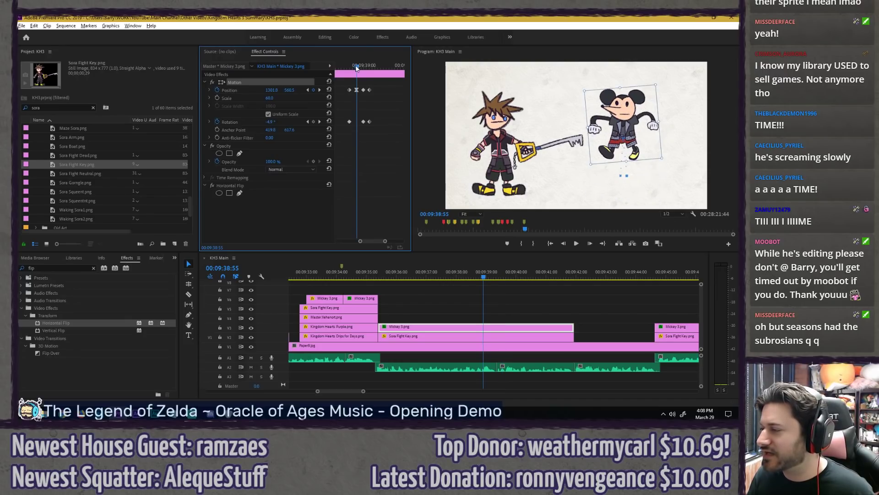
{"action": "left_click_drag", "start_coordinate": [289, 90], "coordinate": [313, 90]}
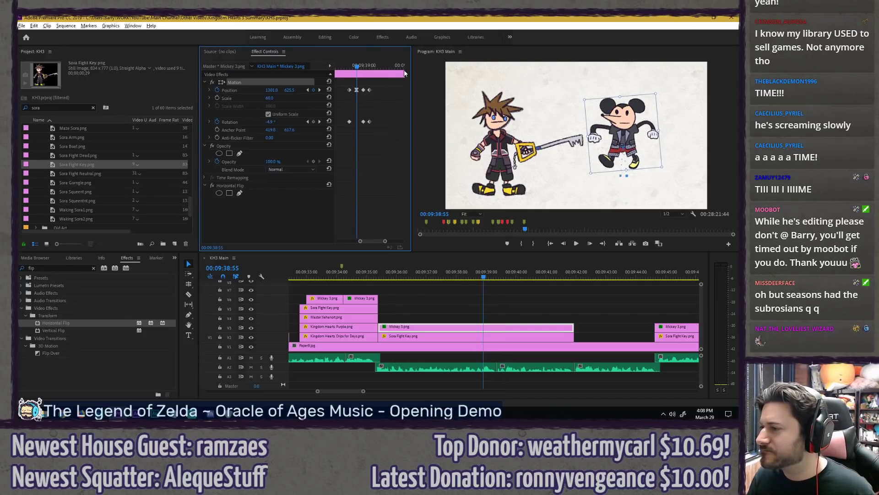
Step: Add a -20.7° Rotation keyframe for Mickey at 00:09:39:44 and play it back
{"action": "left_click_drag", "start_coordinate": [353, 67], "coordinate": [331, 64]}
{"action": "key", "text": "space"}
{"action": "key", "text": "space"}
{"action": "left_click", "coordinate": [337, 67]}
{"action": "key", "text": "space"}
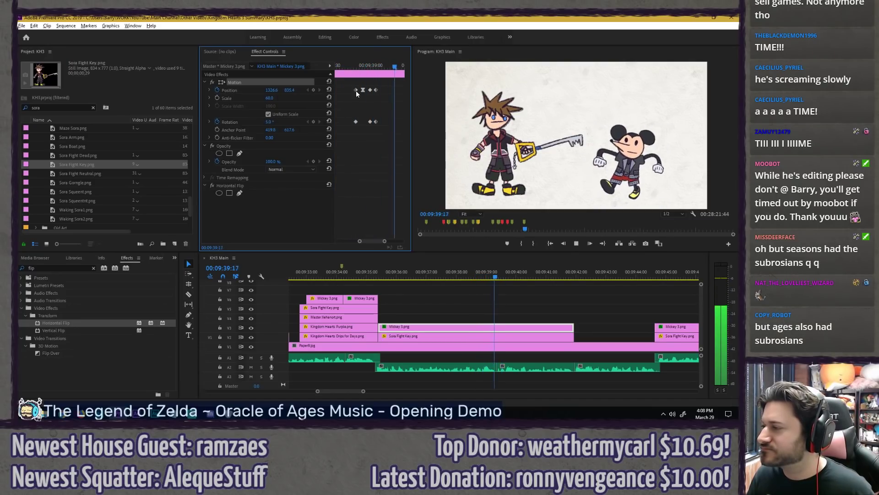
{"action": "key", "text": "space"}
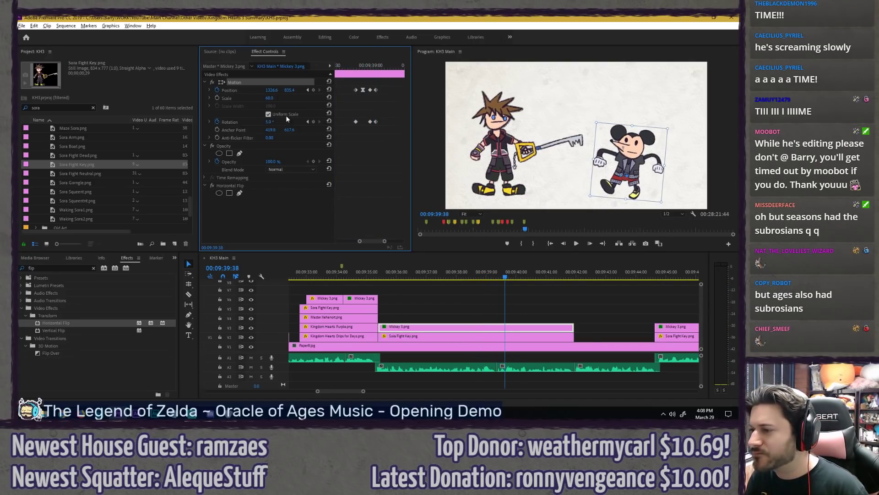
{"action": "left_click", "coordinate": [313, 122]}
{"action": "key", "text": "Right"}
{"action": "key", "text": "Right"}
{"action": "key", "text": "Right"}
{"action": "key", "text": "Right"}
{"action": "key", "text": "Right"}
{"action": "key", "text": "Right"}
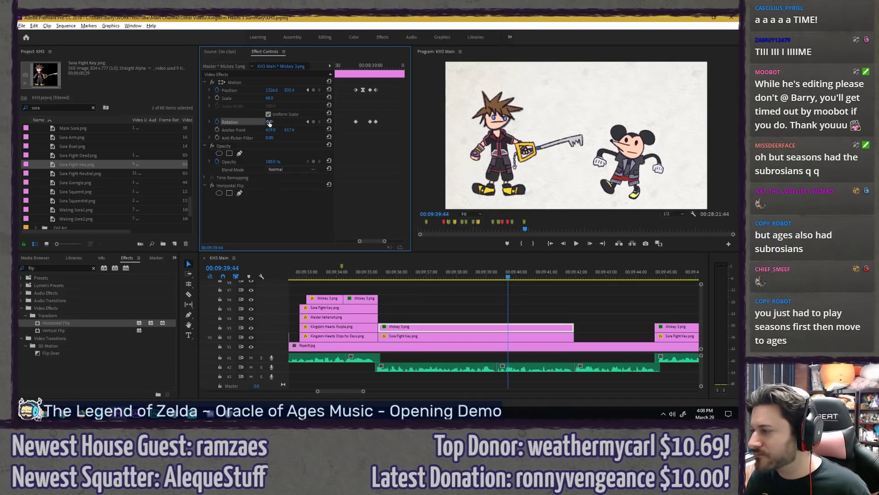
{"action": "left_click_drag", "start_coordinate": [269, 123], "coordinate": [265, 123]}
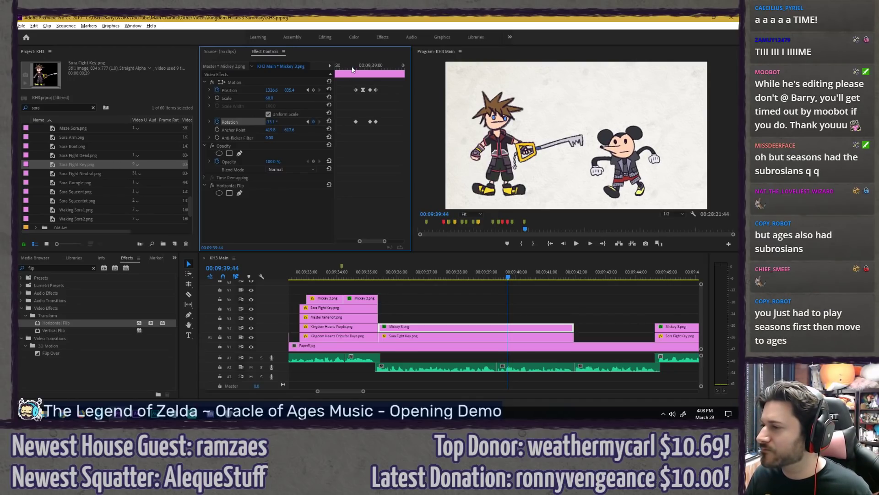
{"action": "key", "text": "space"}
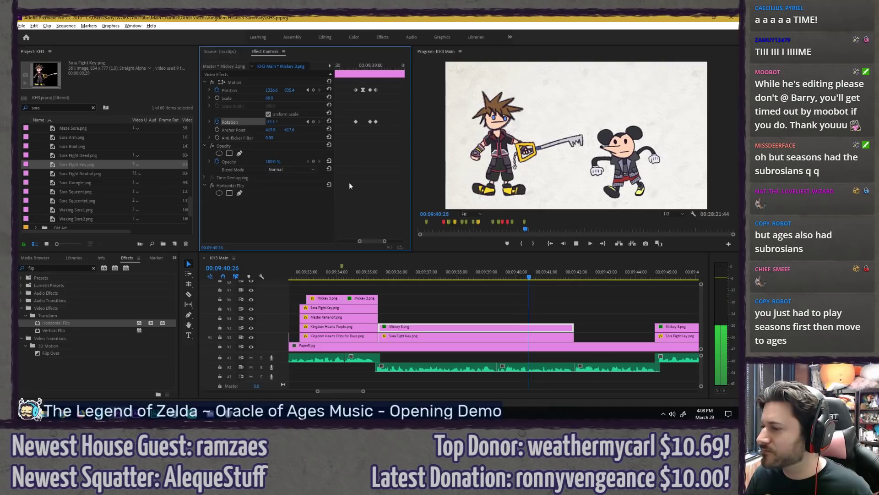
Step: Zoom out the keyframe view, save the project, and replay Mickey's wobble
{"action": "left_click", "coordinate": [364, 197]}
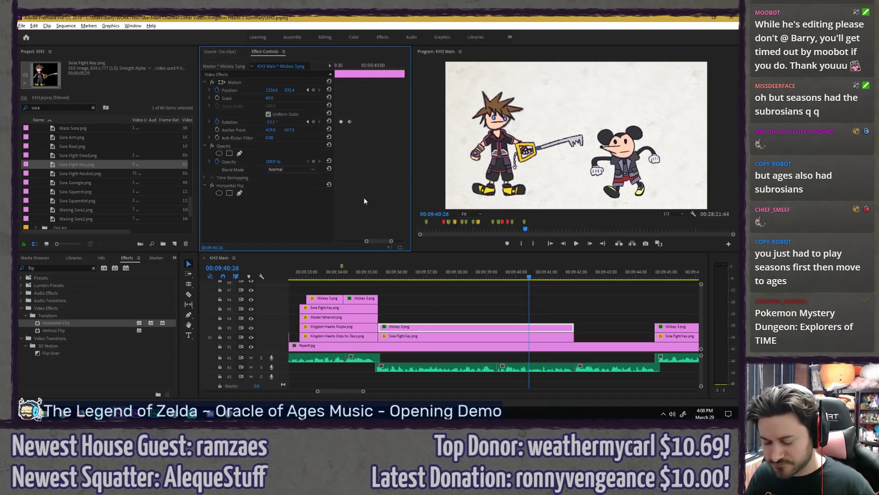
{"action": "key", "text": "minus"}
{"action": "key", "text": "minus"}
{"action": "key", "text": "ctrl+s"}
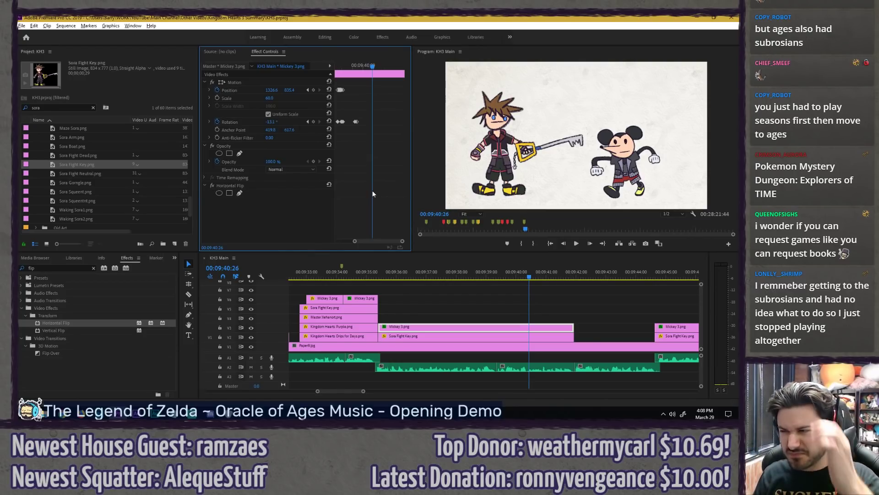
{"action": "left_click", "coordinate": [358, 68]}
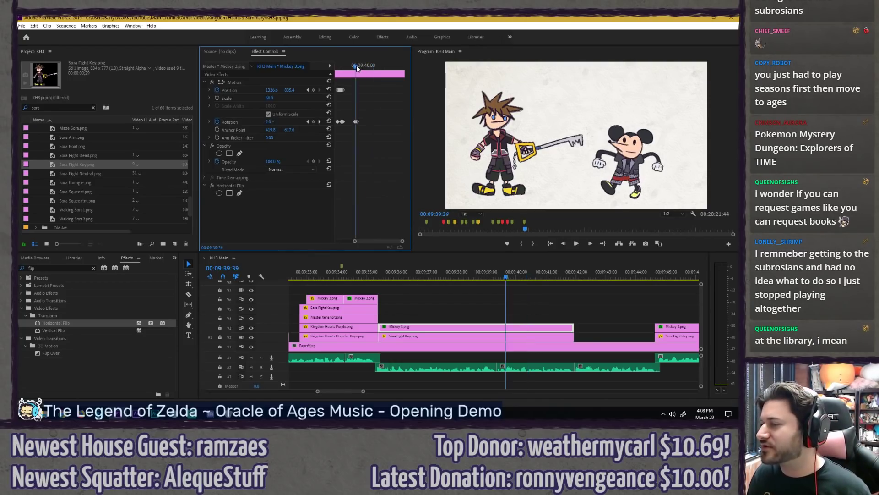
{"action": "key", "text": "space"}
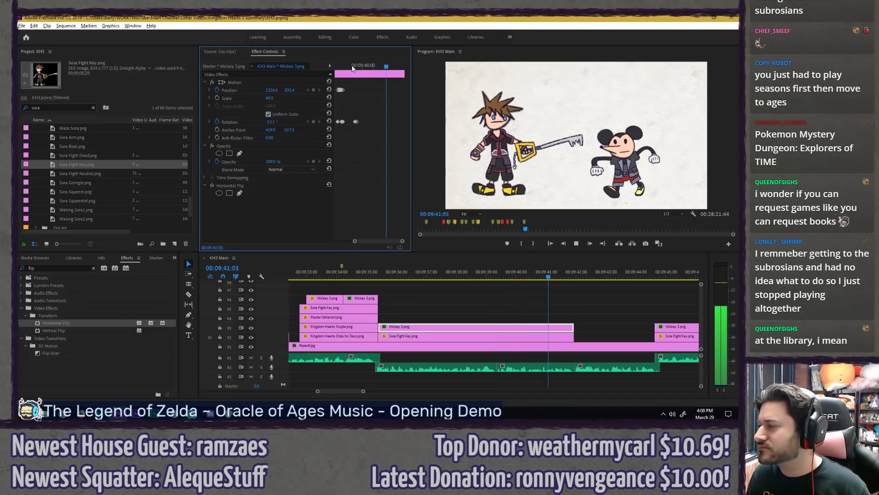
{"action": "left_click", "coordinate": [353, 68]}
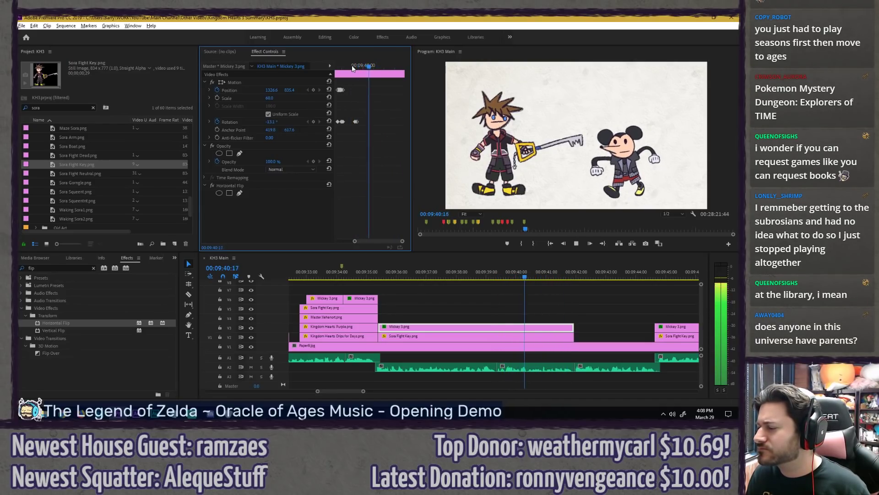
{"action": "key", "text": "space"}
Step: Add another Rotation keyframe a few frames later with a new tilt and replay
{"action": "key", "text": "Left"}
{"action": "key", "text": "Left"}
{"action": "key", "text": "Left"}
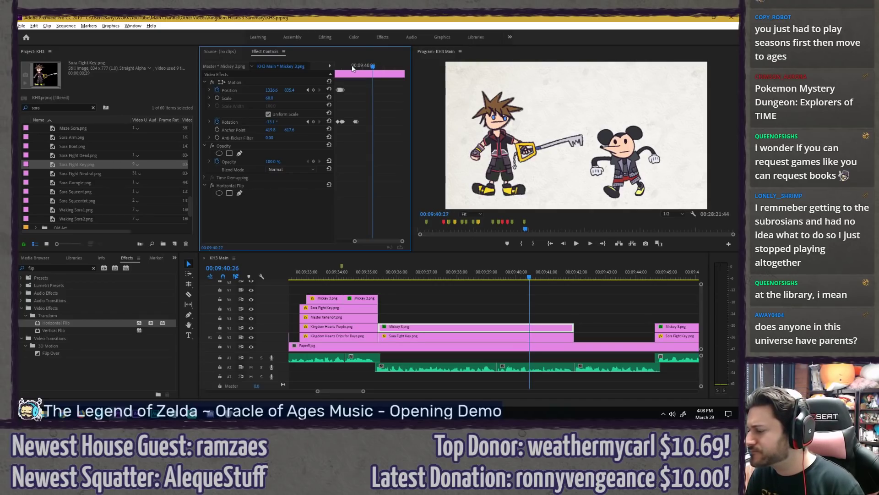
{"action": "left_click", "coordinate": [314, 121]}
{"action": "key", "text": "Right"}
{"action": "key", "text": "Right"}
{"action": "key", "text": "Right"}
{"action": "key", "text": "Right"}
{"action": "key", "text": "Right"}
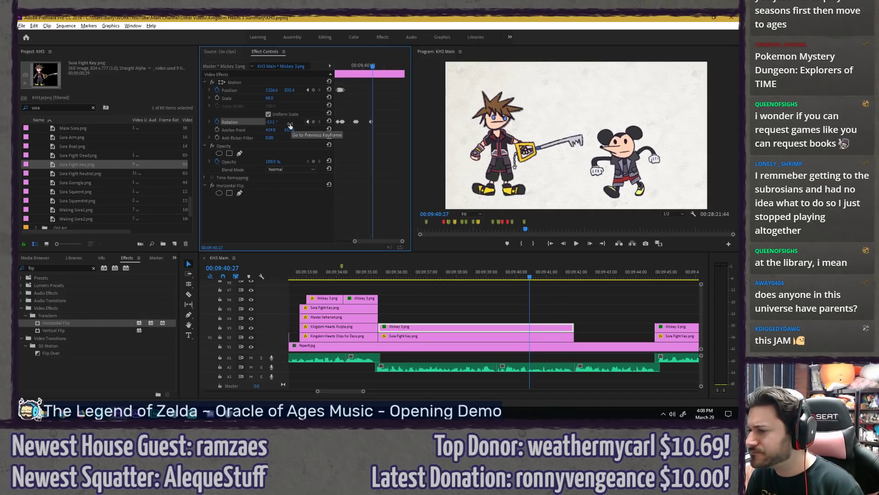
{"action": "left_click_drag", "start_coordinate": [274, 124], "coordinate": [277, 124]}
{"action": "left_click", "coordinate": [348, 66]}
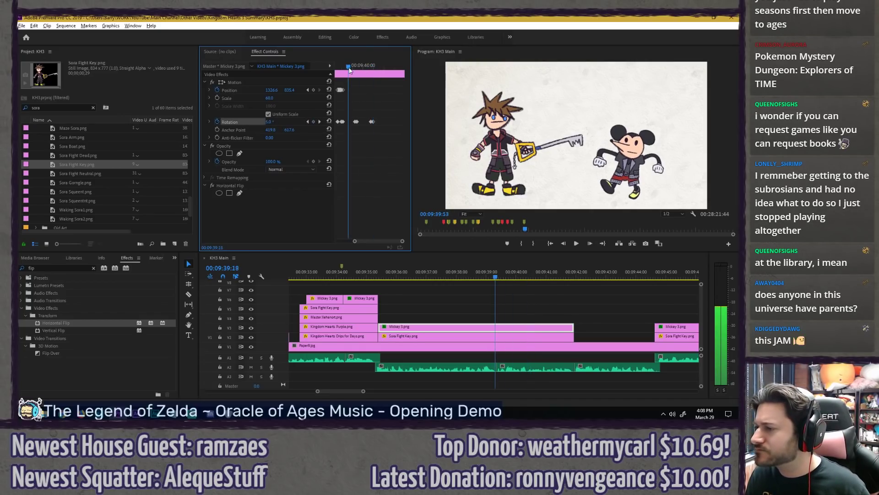
{"action": "key", "text": "space"}
{"action": "key", "text": "space"}
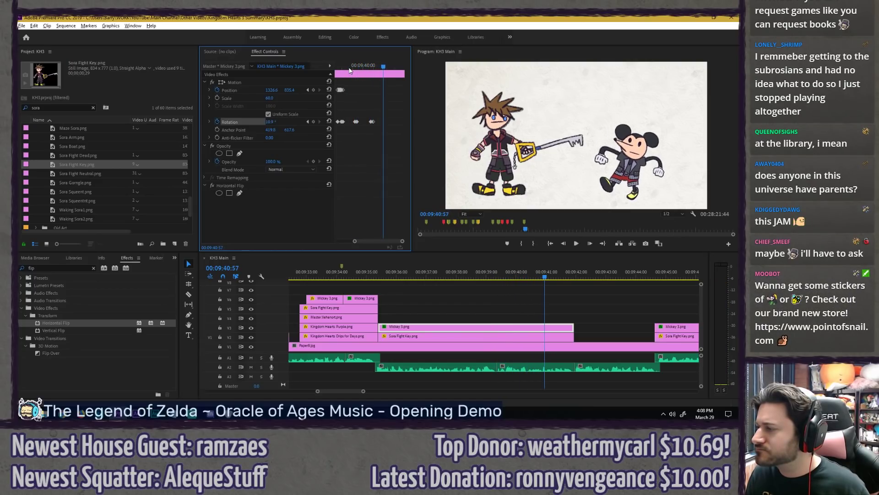
Step: Tilt Mickey the other way at a later frame and replay the wobble from 09:39:42
{"action": "key", "text": "Right"}
{"action": "key", "text": "Right"}
{"action": "key", "text": "Right"}
{"action": "key", "text": "Right"}
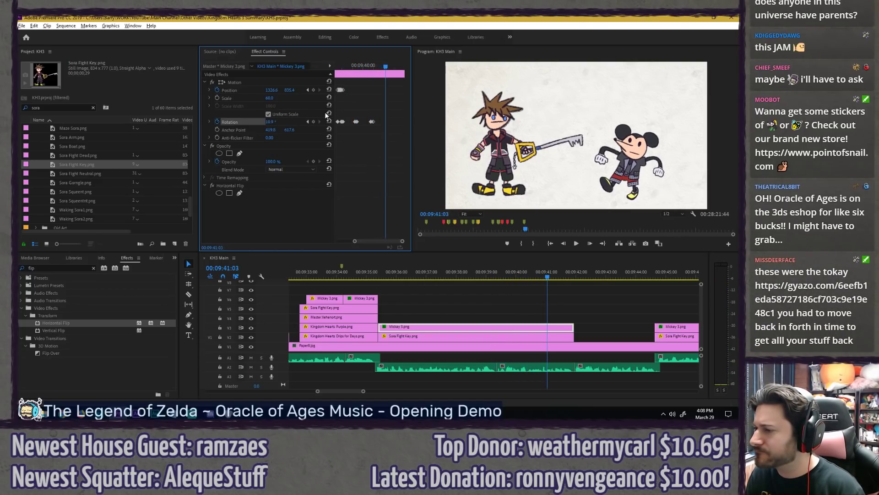
{"action": "key", "text": "Left"}
{"action": "key", "text": "Left"}
{"action": "key", "text": "Left"}
{"action": "key", "text": "Right"}
{"action": "key", "text": "Right"}
{"action": "key", "text": "Right"}
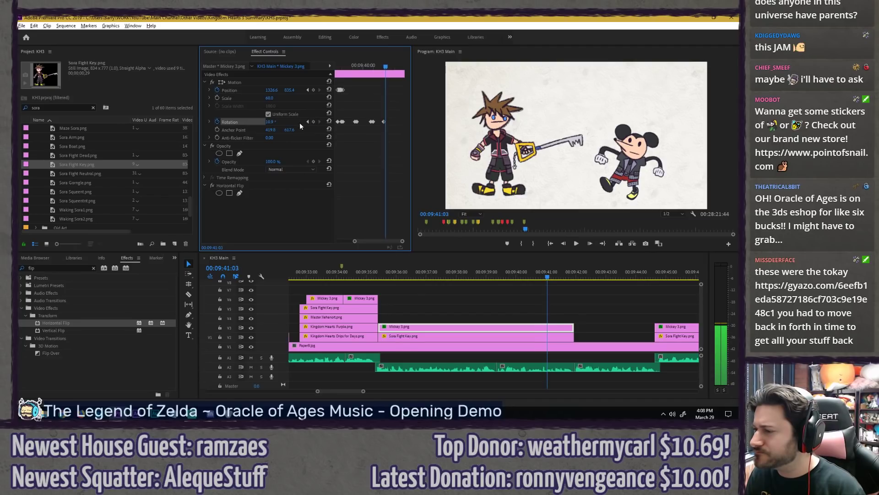
{"action": "left_click_drag", "start_coordinate": [270, 122], "coordinate": [261, 123]}
{"action": "left_click", "coordinate": [353, 67]}
{"action": "key", "text": "space"}
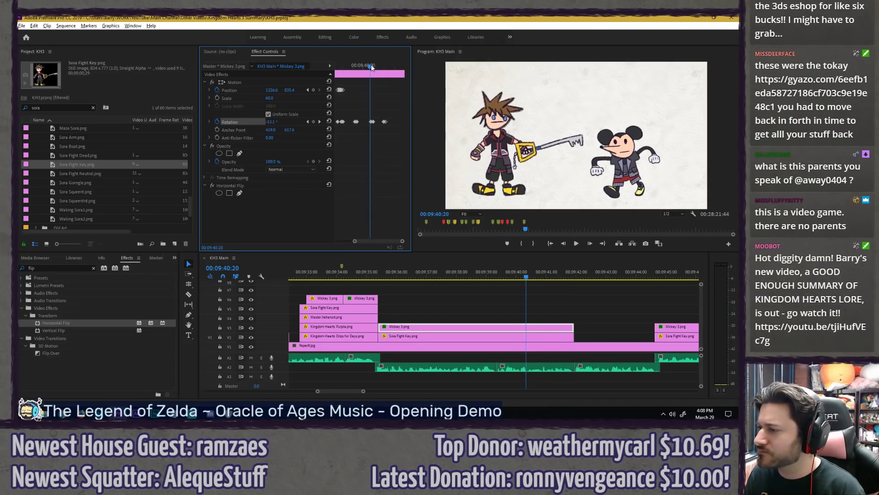
{"action": "left_click", "coordinate": [371, 65]}
{"action": "left_click", "coordinate": [371, 121]}
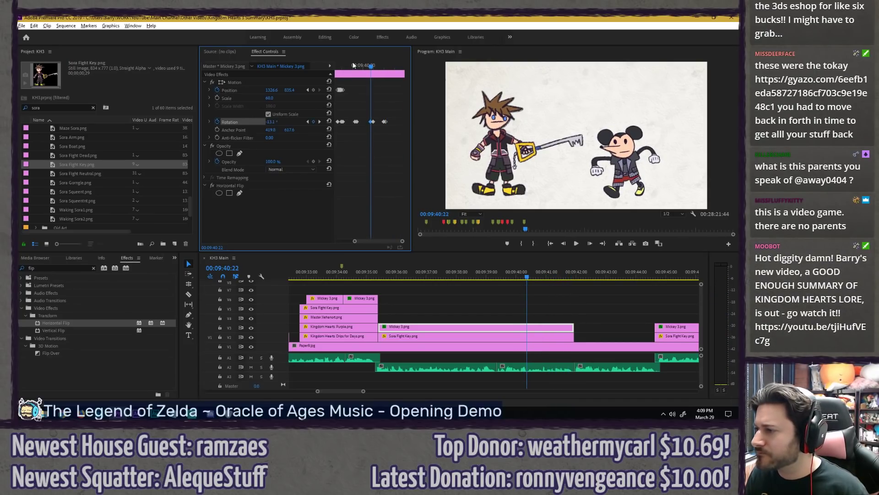
{"action": "left_click", "coordinate": [354, 65]}
{"action": "key", "text": "space"}
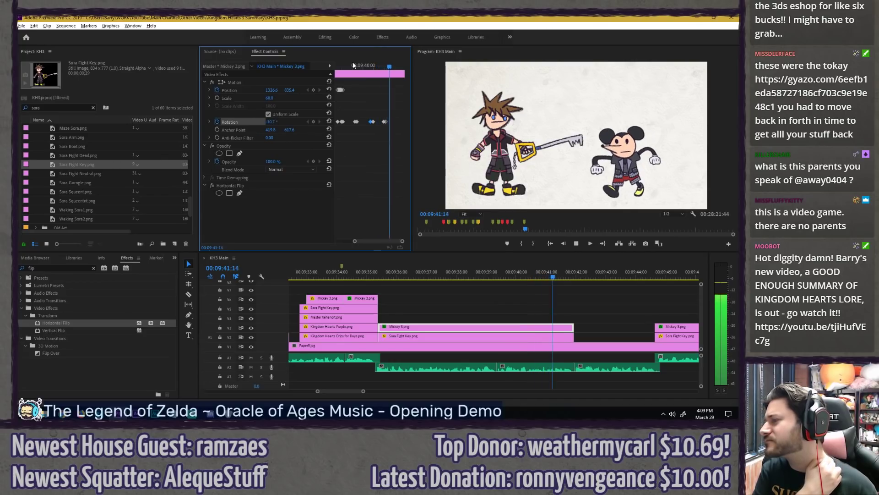
{"action": "key", "text": "space"}
Step: Add a Rotation keyframe for Mickey at 09:41:33 and check his tilt
{"action": "left_click_drag", "start_coordinate": [377, 67], "coordinate": [395, 67]}
{"action": "key", "text": "Right"}
{"action": "key", "text": "Right"}
{"action": "key", "text": "Right"}
{"action": "key", "text": "Right"}
{"action": "key", "text": "Right"}
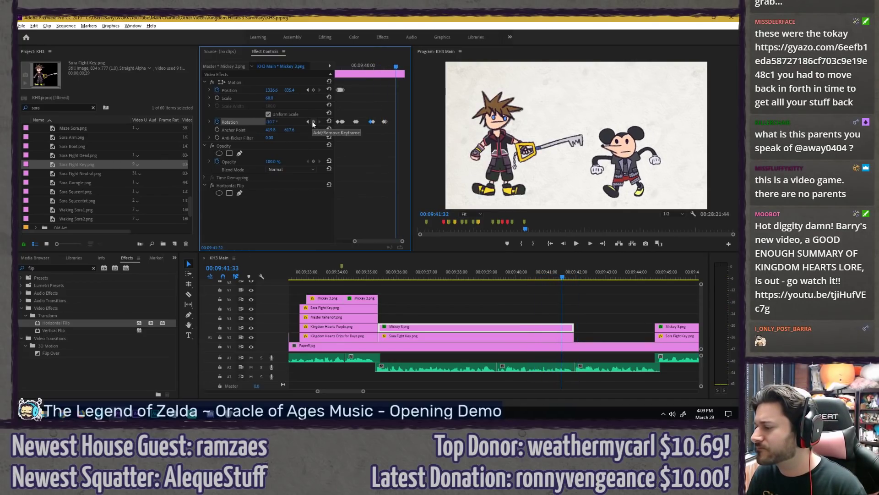
{"action": "key", "text": "Left"}
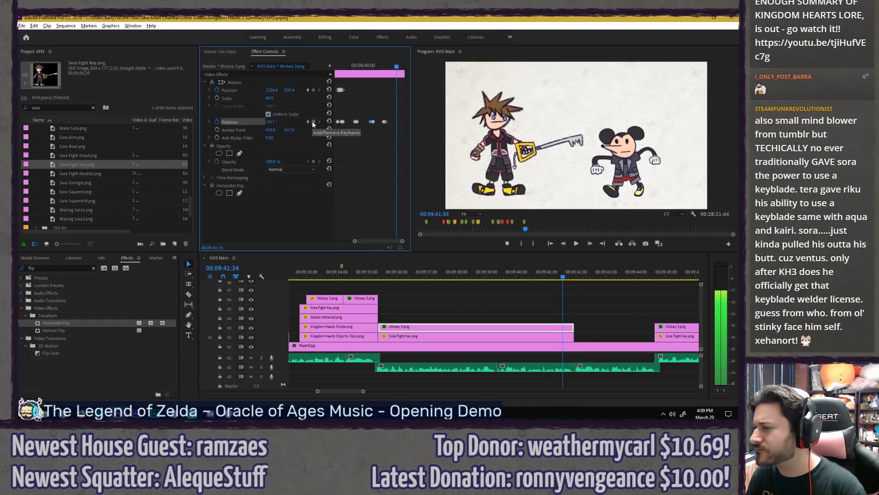
{"action": "left_click", "coordinate": [313, 122]}
{"action": "key", "text": "Right"}
{"action": "key", "text": "Right"}
{"action": "key", "text": "Right"}
{"action": "key", "text": "Right"}
{"action": "key", "text": "Right"}
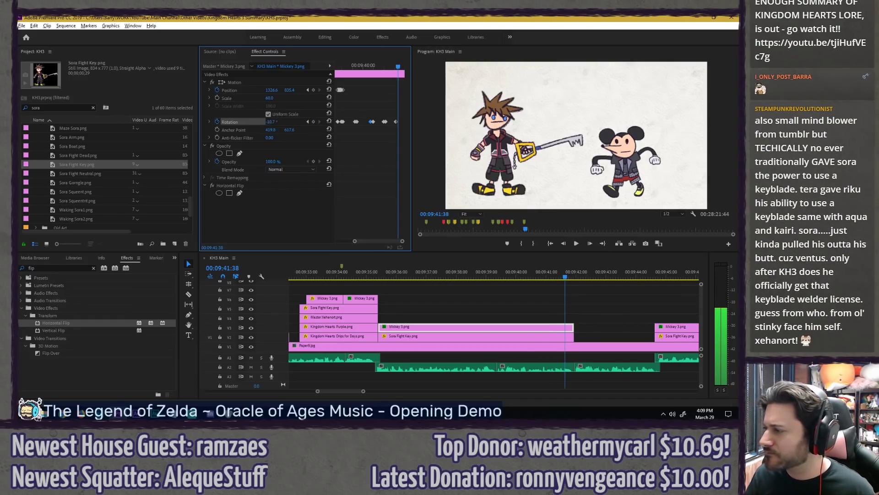
{"action": "left_click_drag", "start_coordinate": [398, 66], "coordinate": [379, 65]}
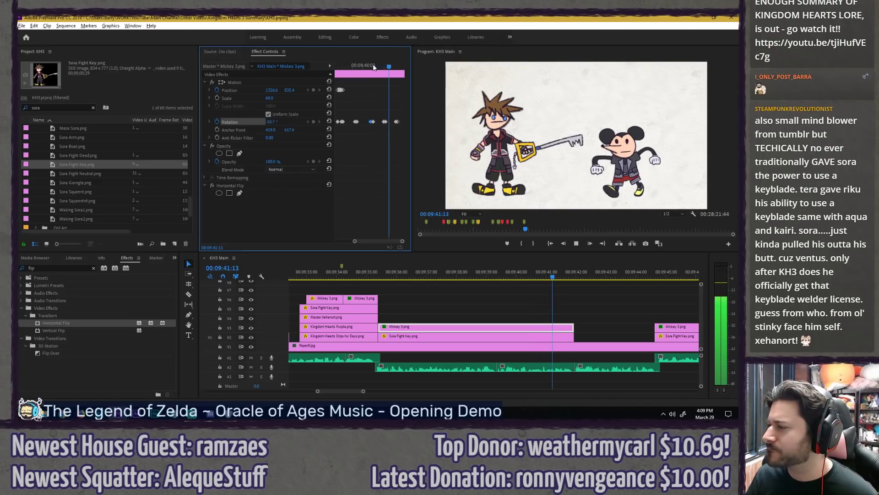
Step: Trim the Mickey and Sora clips' ends to the playhead at 09:42:17
{"action": "left_click", "coordinate": [523, 290]}
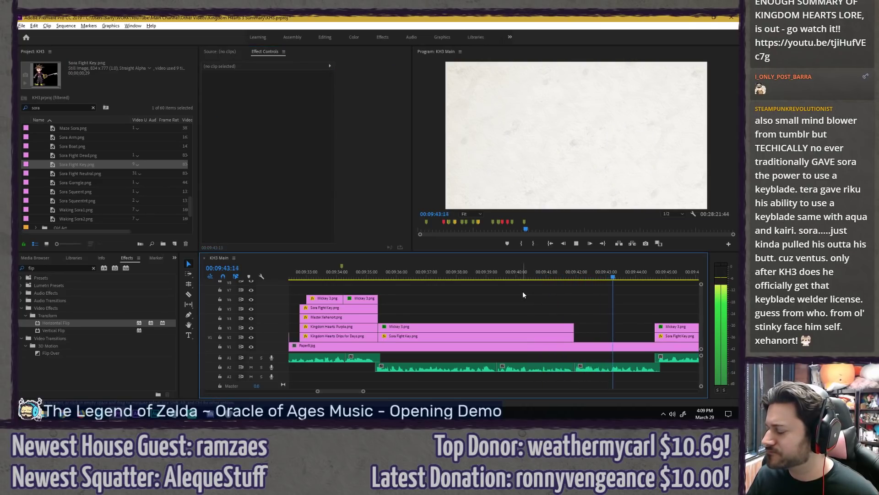
{"action": "key", "text": "minus"}
{"action": "key", "text": "space"}
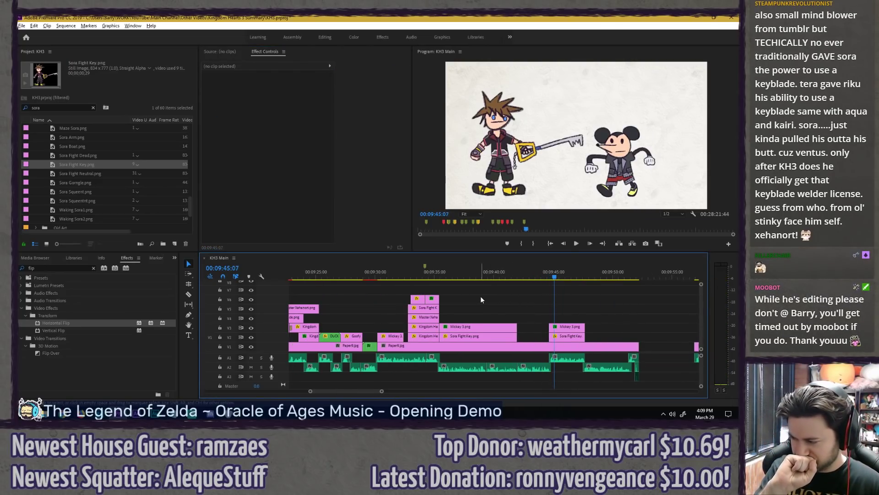
{"action": "key", "text": "equal"}
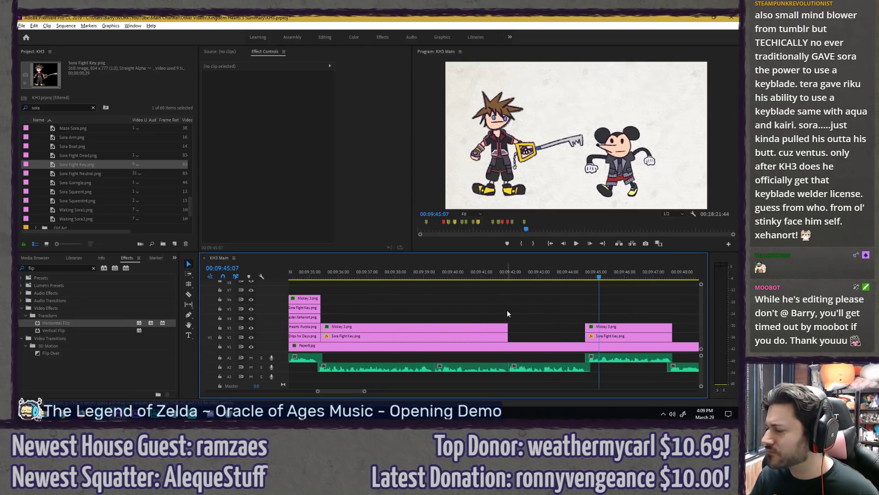
{"action": "left_click", "coordinate": [518, 278]}
{"action": "left_click_drag", "start_coordinate": [494, 293], "coordinate": [518, 337]}
{"action": "left_click", "coordinate": [500, 319]}
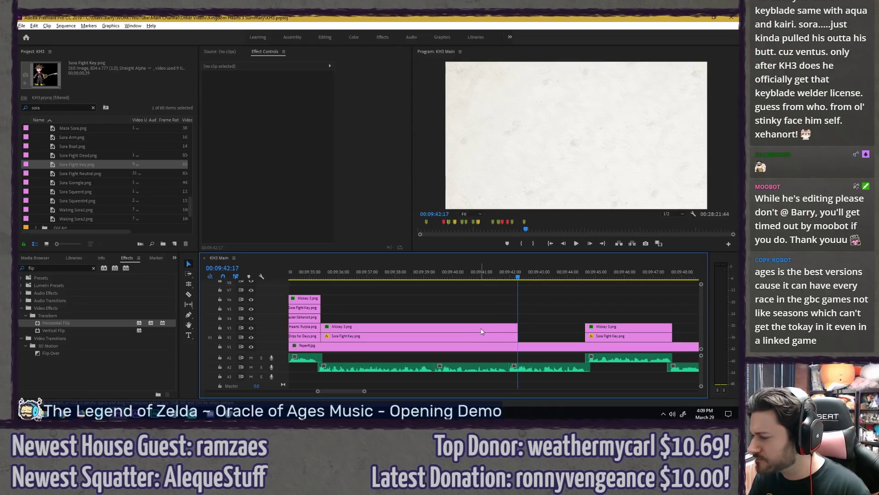
Step: Check Mickey 3.png's keyframes and preview the trimmed sequence
{"action": "left_click", "coordinate": [481, 330]}
{"action": "left_click", "coordinate": [403, 65]}
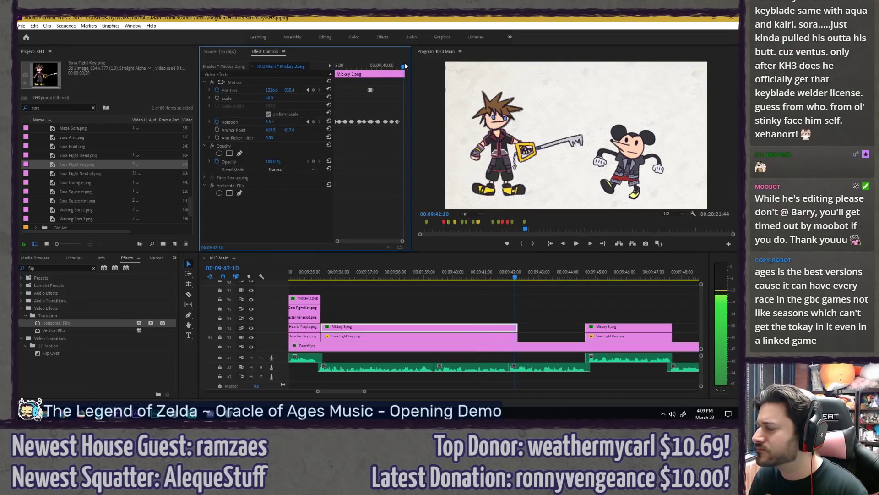
{"action": "left_click", "coordinate": [504, 274]}
{"action": "key", "text": "space"}
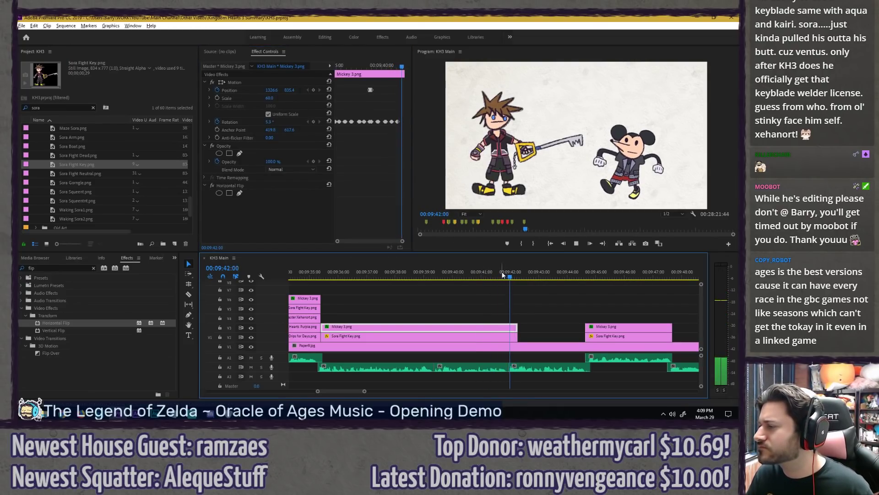
{"action": "left_click", "coordinate": [498, 295]}
{"action": "scroll", "coordinate": [498, 296], "scroll_direction": "down", "scroll_amount": 3}
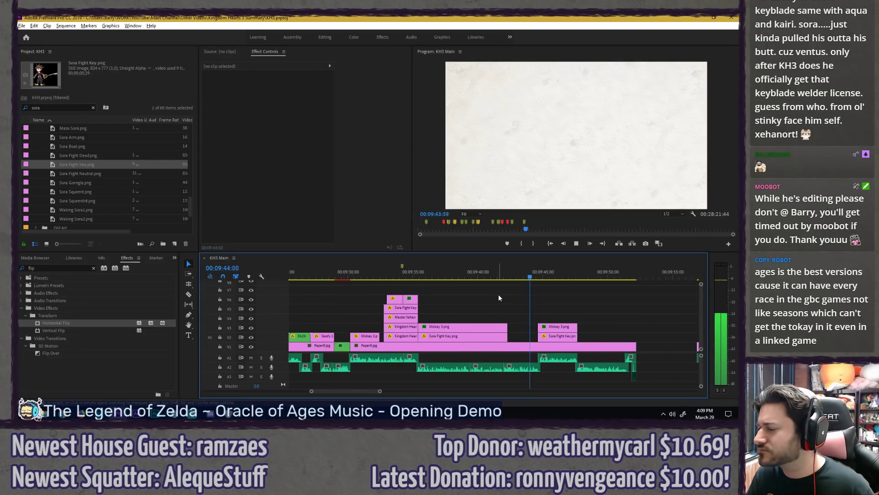
{"action": "key", "text": "space"}
Step: Trim the later Mickey and Sora clips' start to the playhead at 09:44:42
{"action": "scroll", "coordinate": [570, 307], "scroll_direction": "up", "scroll_amount": 1, "text": "alt"}
{"action": "scroll", "coordinate": [570, 307], "scroll_direction": "up", "scroll_amount": 2, "text": "alt"}
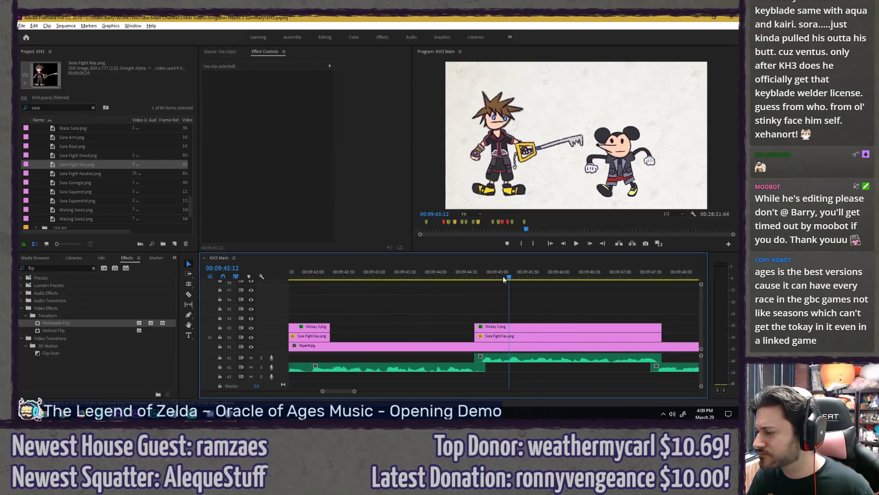
{"action": "left_click", "coordinate": [479, 271]}
{"action": "left_click_drag", "start_coordinate": [493, 296], "coordinate": [485, 338]}
{"action": "left_click", "coordinate": [531, 291]}
Step: Paste a copy of the stacked clips from 09:33–09:35 further along the sequence
{"action": "scroll", "coordinate": [531, 290], "scroll_direction": "down", "scroll_amount": 2, "text": "alt"}
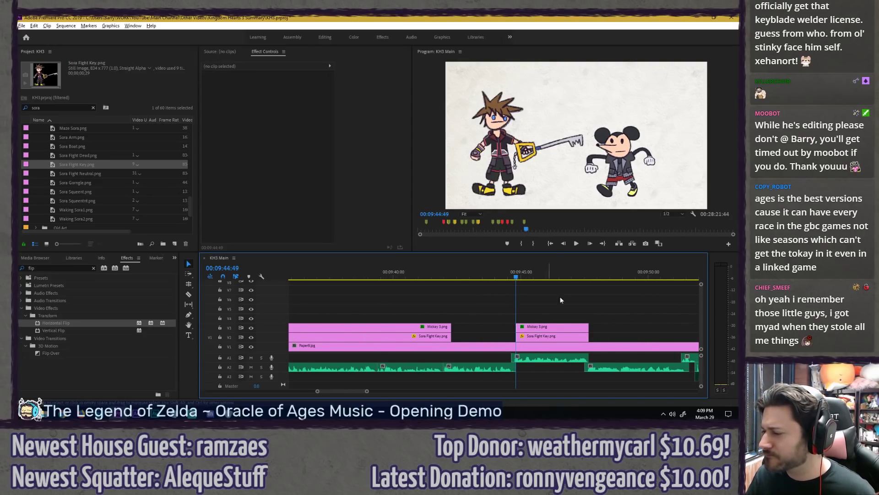
{"action": "scroll", "coordinate": [560, 300], "scroll_direction": "down", "scroll_amount": 3, "text": "alt"}
{"action": "scroll", "coordinate": [447, 282], "scroll_direction": "up", "scroll_amount": 3, "text": "alt"}
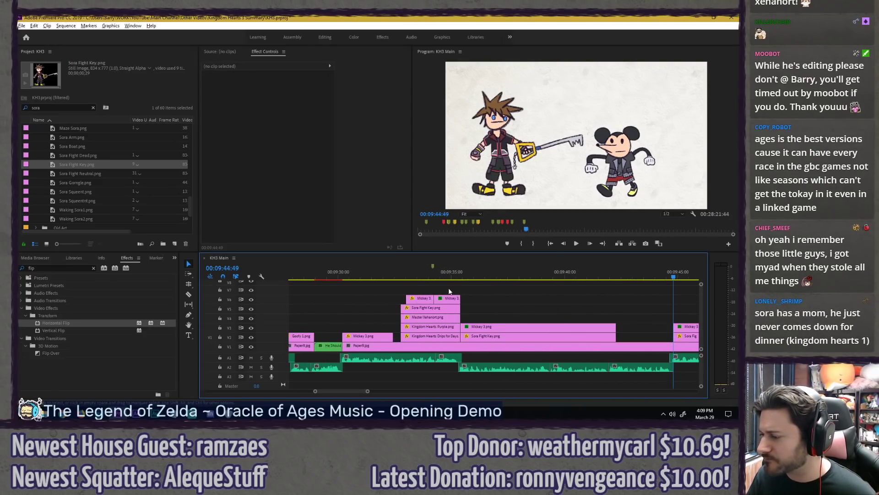
{"action": "left_click_drag", "start_coordinate": [446, 287], "coordinate": [447, 337]}
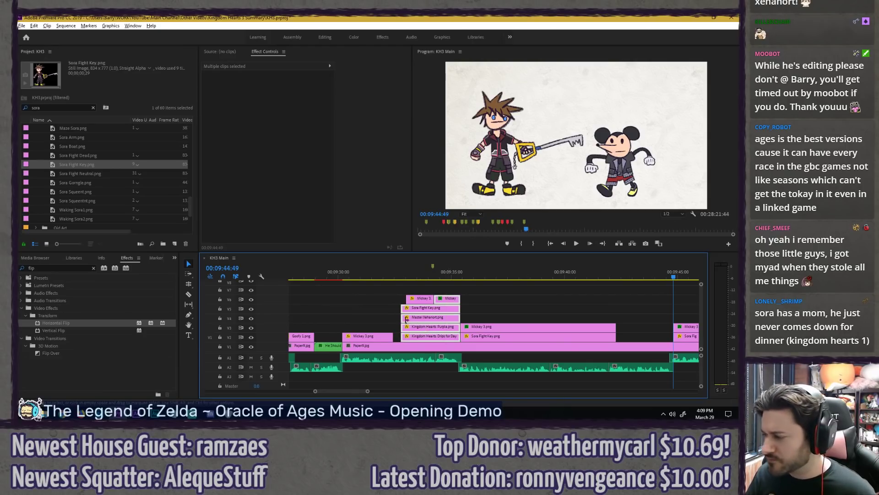
{"action": "scroll", "coordinate": [528, 293], "scroll_direction": "down", "scroll_amount": 3, "text": "alt"}
{"action": "left_click", "coordinate": [540, 277]}
{"action": "key", "text": "ctrl+v"}
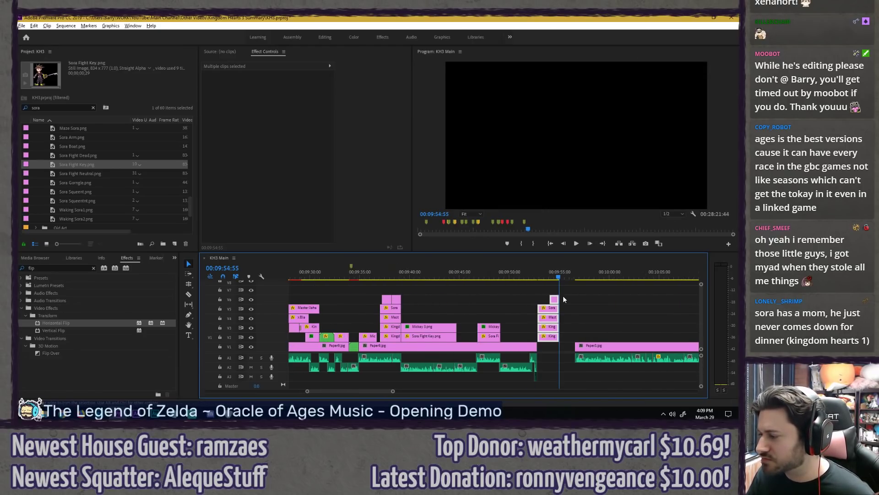
Step: Delete the Position and Rotation keyframes from the Mickey 3.png clip on V6
{"action": "scroll", "coordinate": [563, 296], "scroll_direction": "up", "scroll_amount": 3, "text": "alt"}
{"action": "left_click", "coordinate": [551, 285]}
{"action": "left_click", "coordinate": [548, 278]}
{"action": "left_click", "coordinate": [545, 299]}
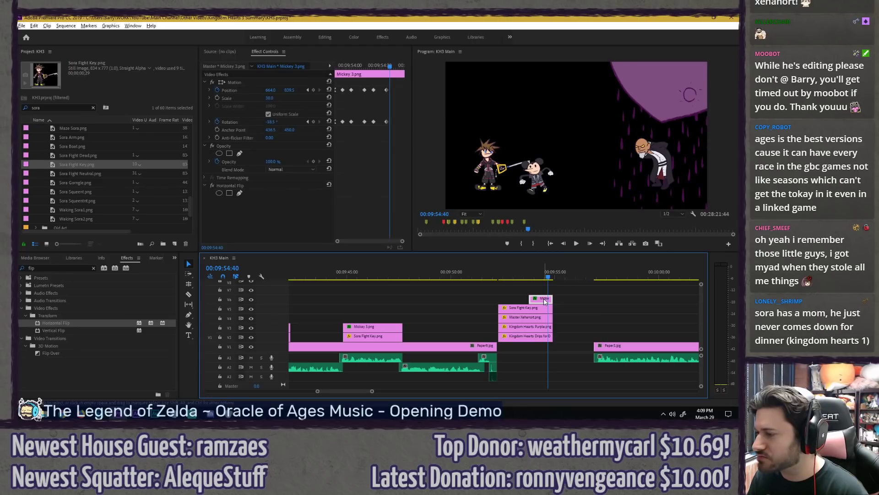
{"action": "key", "text": "Right"}
{"action": "left_click", "coordinate": [217, 90]}
{"action": "key", "text": "Return"}
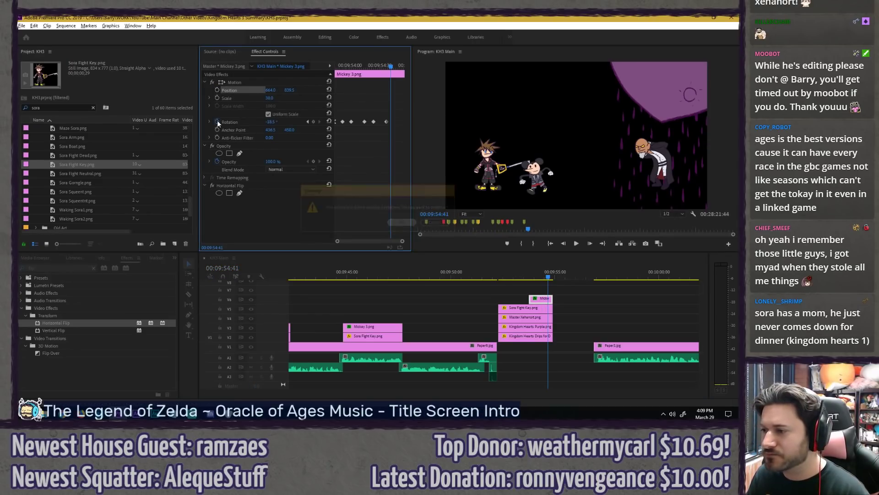
{"action": "left_click", "coordinate": [218, 121]}
{"action": "key", "text": "Return"}
Step: Clear the Position keyframes from the Master Xehanort clip and the next stacked Kingdom Hearts clip
{"action": "left_click", "coordinate": [523, 318]}
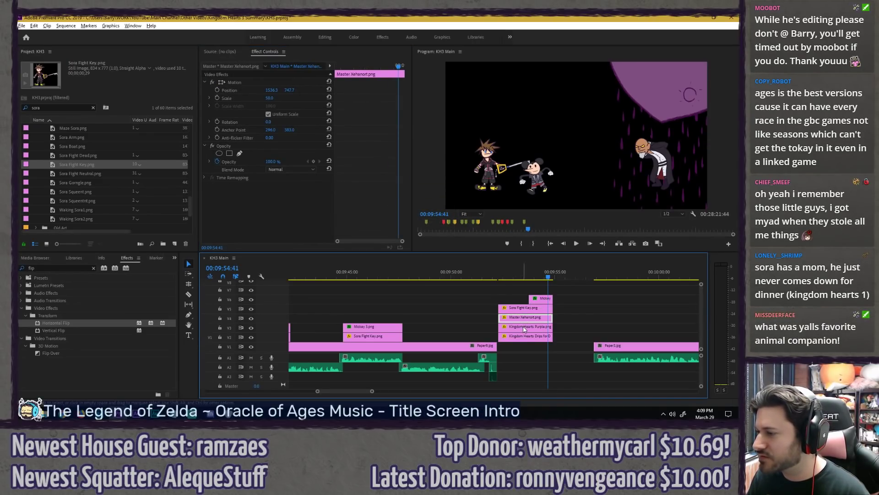
{"action": "left_click", "coordinate": [524, 327]}
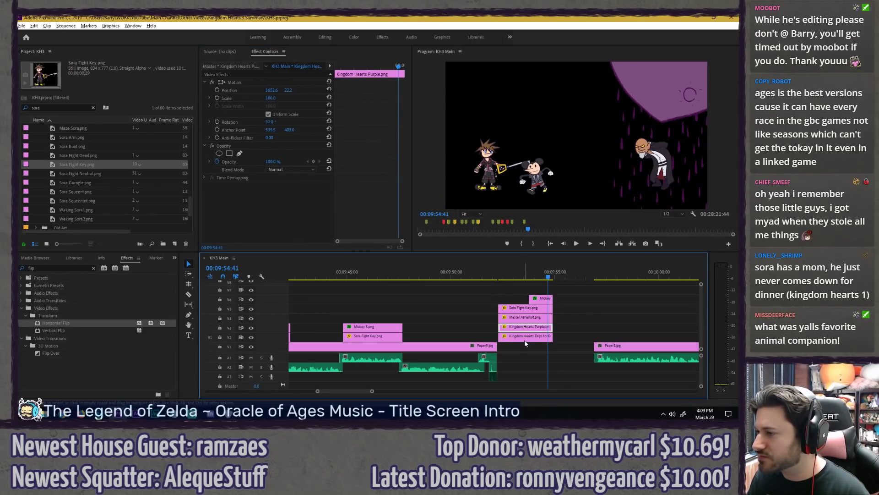
{"action": "left_click", "coordinate": [217, 90]}
{"action": "key", "text": "Return"}
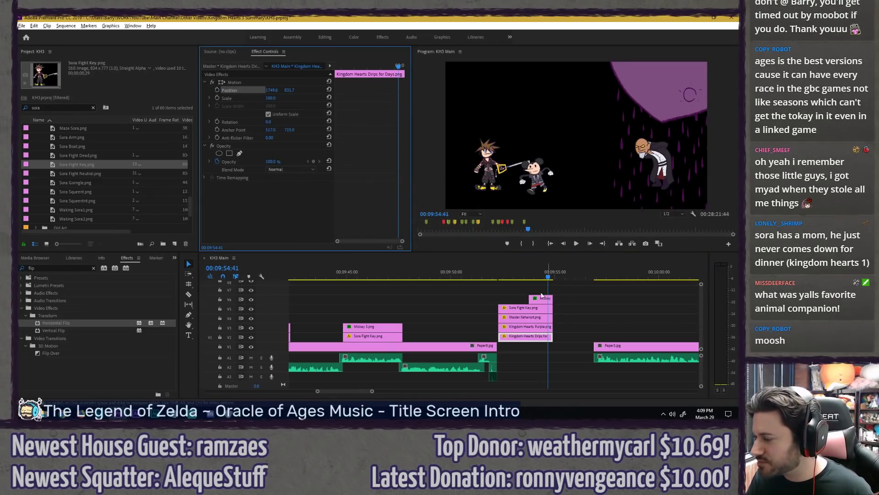
Step: Move the stacked rain-scene clips to start with Mickey's clip around 00:09:42
{"action": "left_click_drag", "start_coordinate": [512, 291], "coordinate": [529, 328]}
{"action": "scroll", "coordinate": [591, 300], "scroll_direction": "down", "scroll_amount": 3}
{"action": "left_click_drag", "start_coordinate": [586, 297], "coordinate": [481, 317]}
{"action": "scroll", "coordinate": [462, 314], "scroll_direction": "up", "scroll_amount": 4}
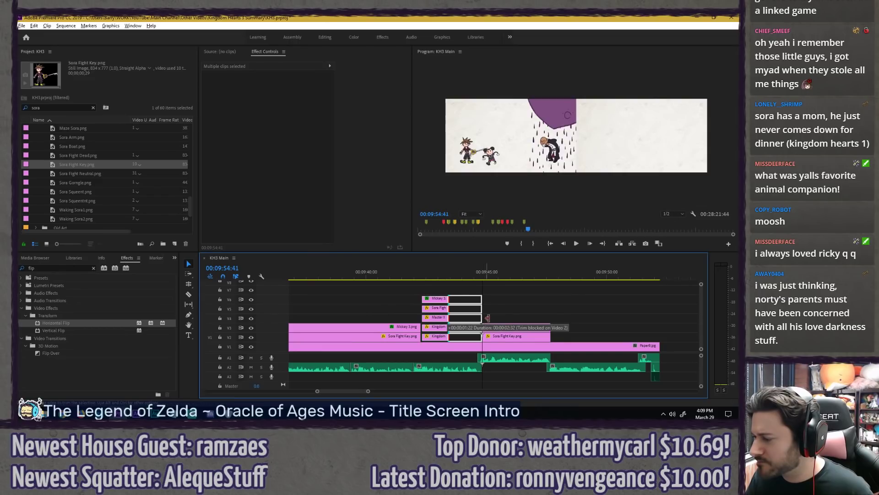
Step: Play back the new rain-scene cut, deselect the clips, and save the project
{"action": "left_click", "coordinate": [408, 275]}
{"action": "key", "text": "space"}
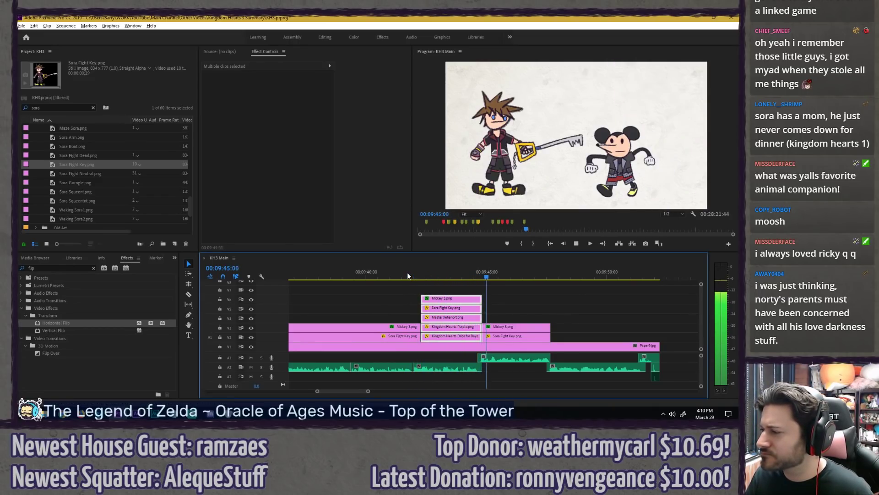
{"action": "scroll", "coordinate": [415, 286], "scroll_direction": "down", "scroll_amount": 3}
{"action": "left_click", "coordinate": [426, 284]}
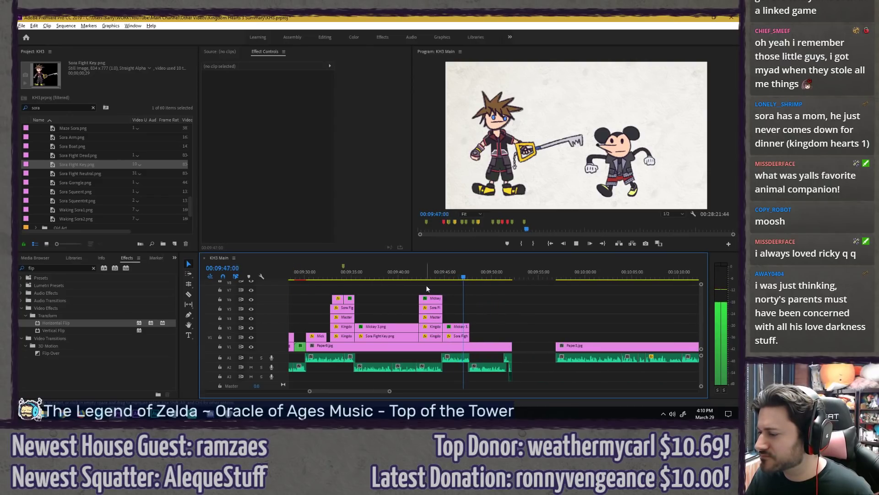
{"action": "scroll", "coordinate": [416, 283], "scroll_direction": "up", "scroll_amount": 4}
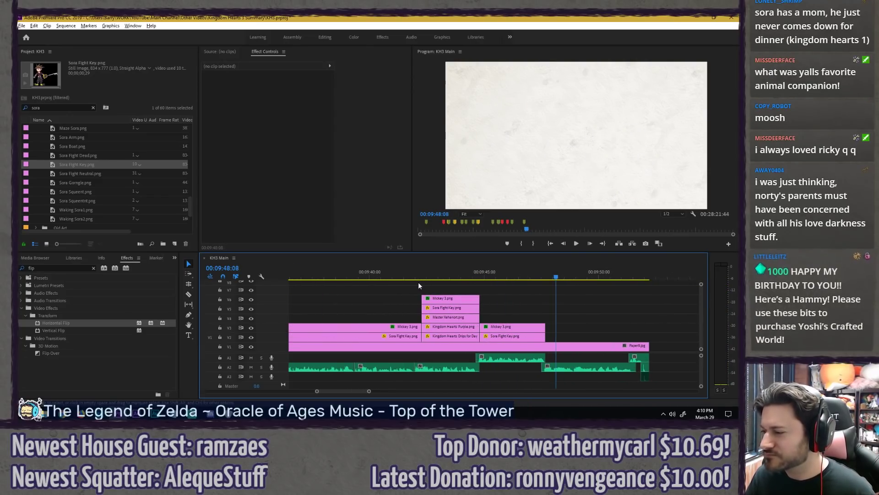
{"action": "left_click", "coordinate": [424, 269]}
{"action": "key", "text": "ctrl+s"}
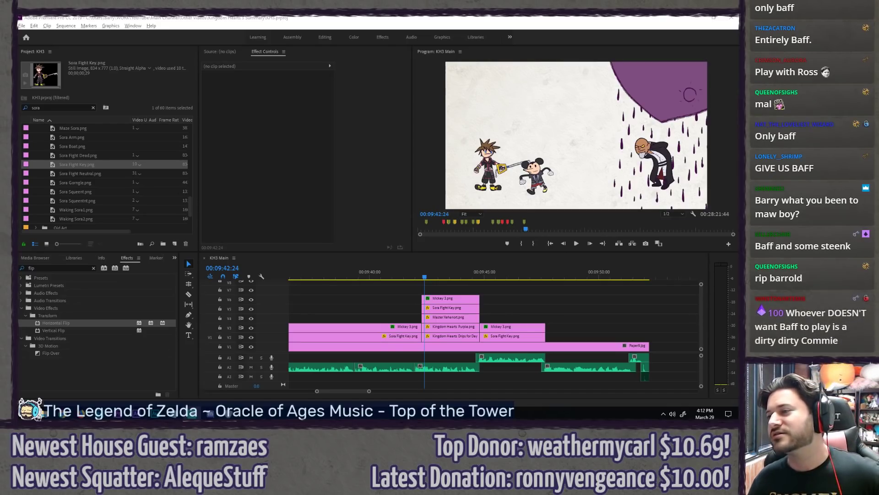
{"action": "left_click", "coordinate": [371, 17]}
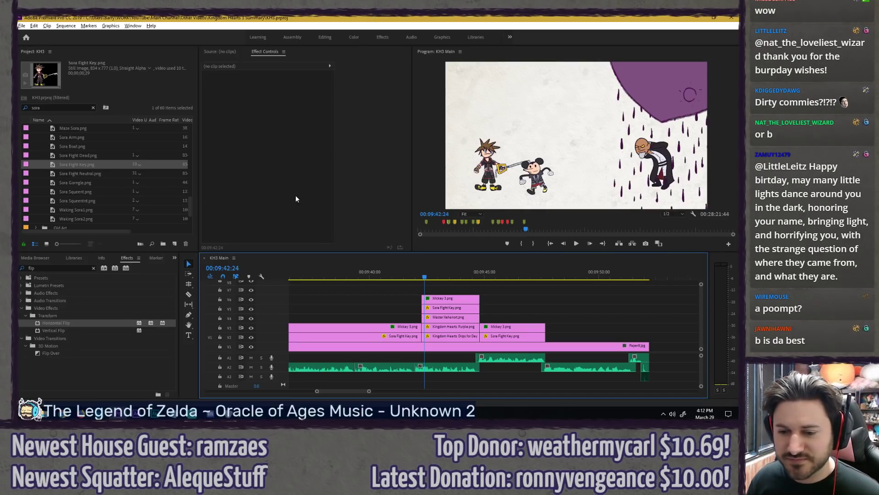
Step: Set the rain-scene Mickey clip's Rotation to 5.3°, preview the transition, and save
{"action": "left_click", "coordinate": [411, 275]}
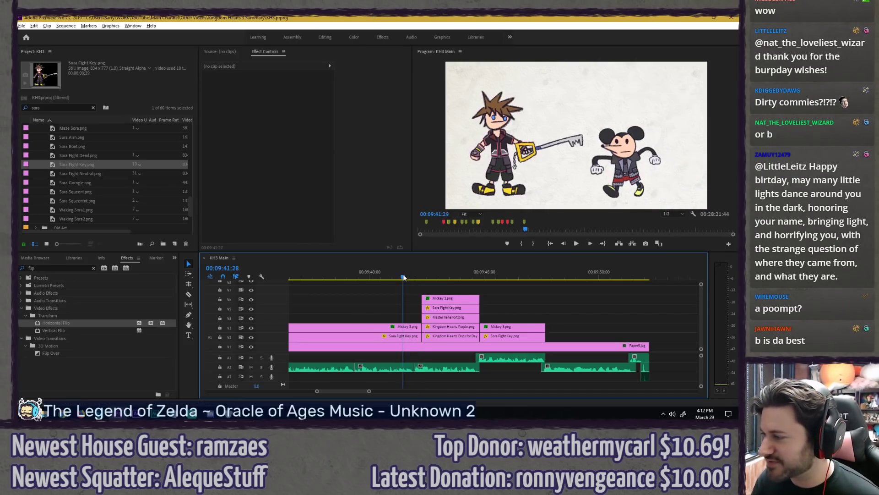
{"action": "left_click", "coordinate": [392, 328]}
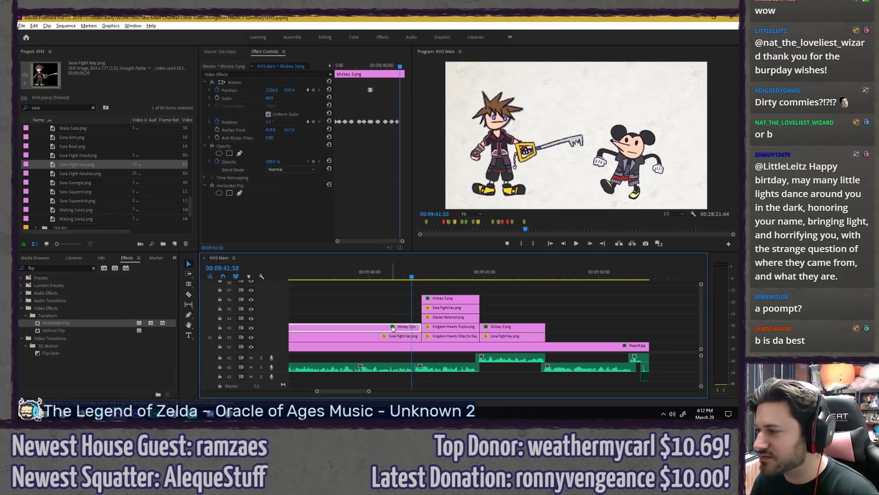
{"action": "left_click", "coordinate": [451, 298]}
{"action": "left_click", "coordinate": [274, 121]}
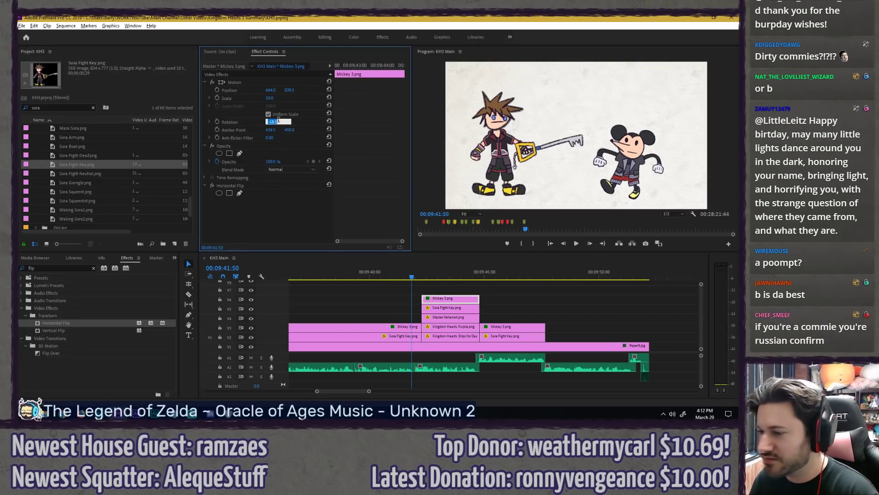
{"action": "type", "text": "5.3"}
{"action": "key", "text": "Return"}
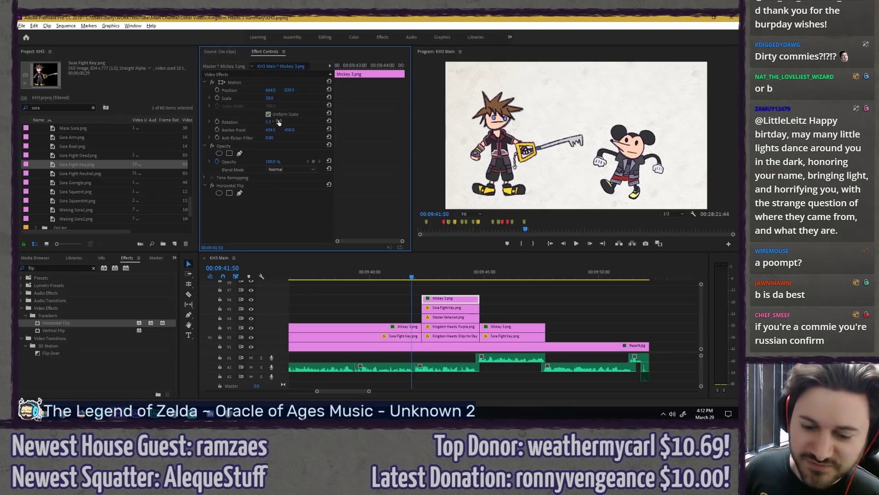
{"action": "left_click", "coordinate": [418, 276]}
{"action": "key", "text": "space"}
{"action": "key", "text": "space"}
{"action": "left_click_drag", "start_coordinate": [415, 278], "coordinate": [425, 278]}
{"action": "key", "text": "ctrl+s"}
Step: Reselect the rain-scene Mickey clip and replay into the rain scene
{"action": "scroll", "coordinate": [432, 291], "scroll_direction": "down", "scroll_amount": 3}
{"action": "scroll", "coordinate": [367, 299], "scroll_direction": "up", "scroll_amount": 2}
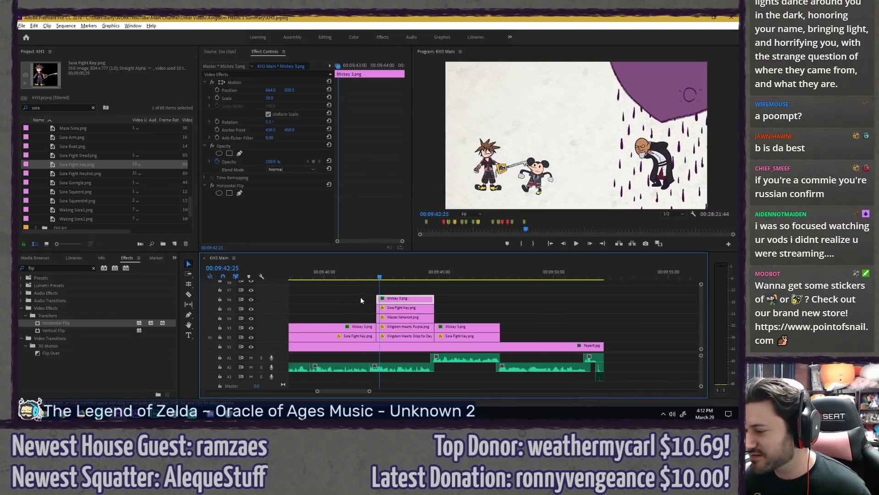
{"action": "scroll", "coordinate": [392, 297], "scroll_direction": "up", "scroll_amount": 3}
{"action": "left_click", "coordinate": [391, 291]}
{"action": "left_click", "coordinate": [383, 298]}
{"action": "left_click", "coordinate": [373, 168]}
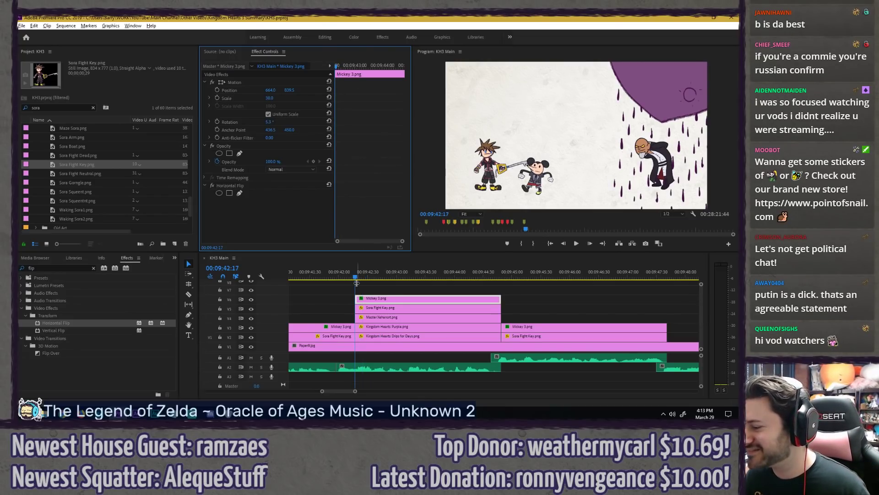
{"action": "left_click", "coordinate": [330, 275]}
{"action": "key", "text": "space"}
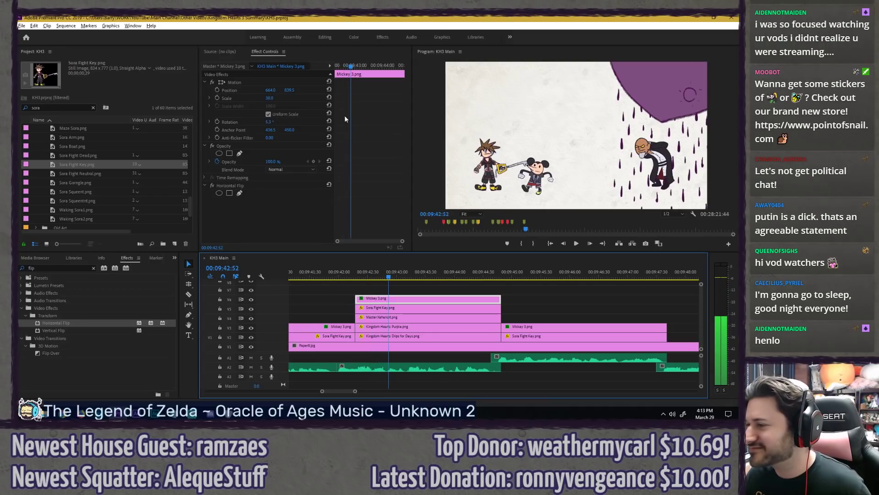
Step: Turn on Rotation keyframing for Mickey and keyframe a 5.3° tilt a few frames in
{"action": "left_click", "coordinate": [343, 67]}
{"action": "left_click_drag", "start_coordinate": [343, 68], "coordinate": [329, 66]}
{"action": "key", "text": "Right"}
{"action": "key", "text": "Right"}
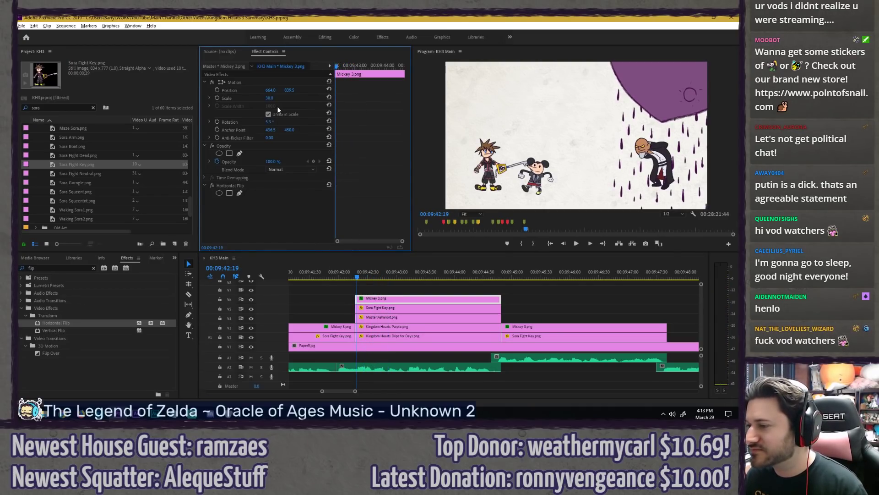
{"action": "left_click", "coordinate": [218, 120]}
{"action": "key", "text": "shift+Right"}
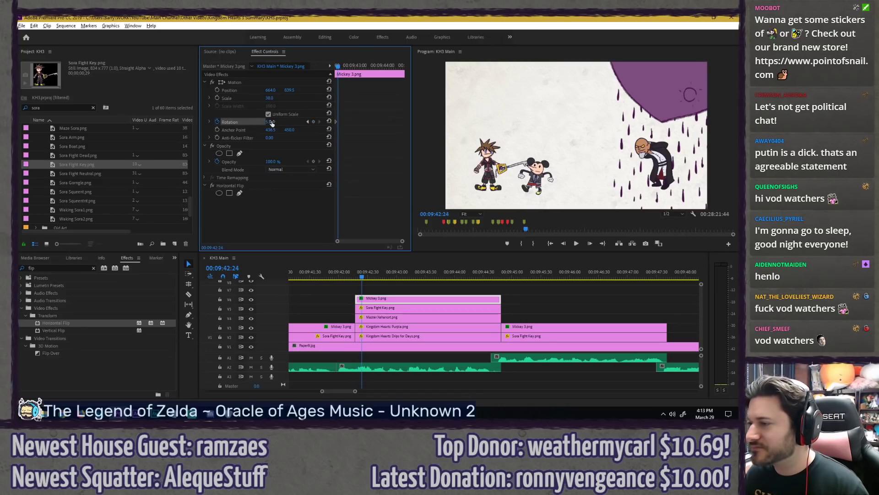
{"action": "left_click_drag", "start_coordinate": [271, 122], "coordinate": [272, 122]}
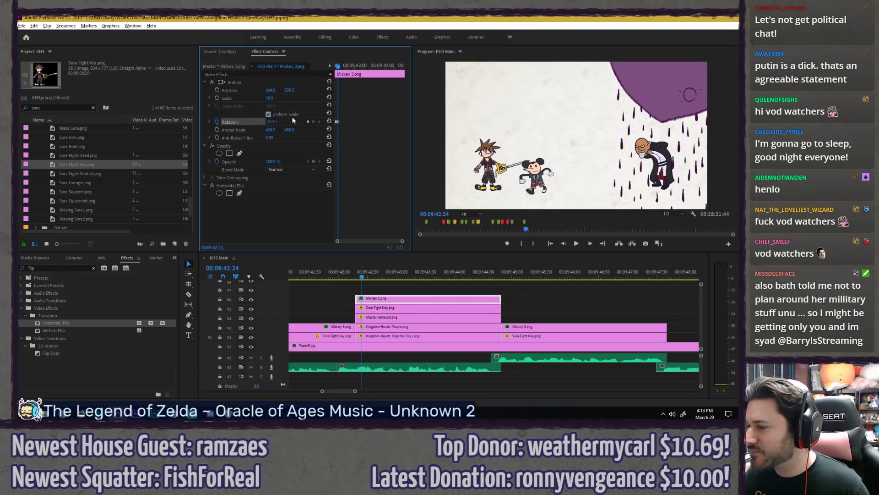
Step: Move Mickey's anchor point down toward his feet, tilt him to -20°, and preview the wobble
{"action": "left_click", "coordinate": [291, 82]}
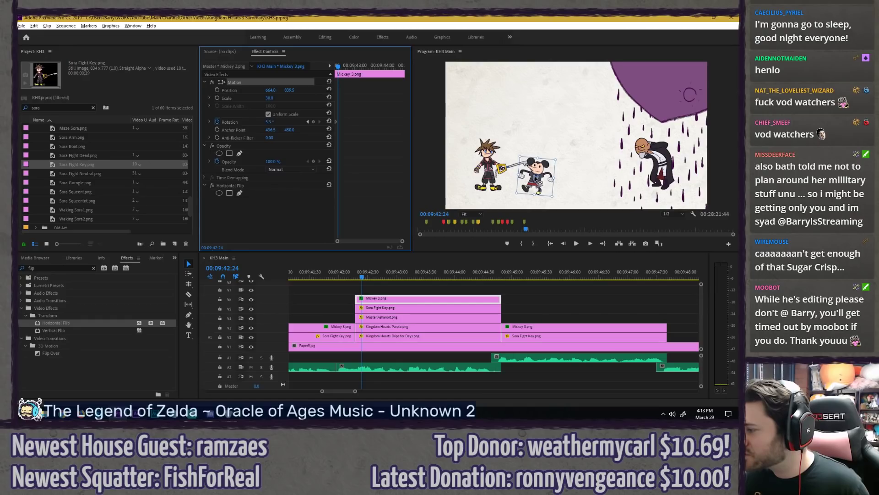
{"action": "left_click_drag", "start_coordinate": [536, 182], "coordinate": [539, 191]}
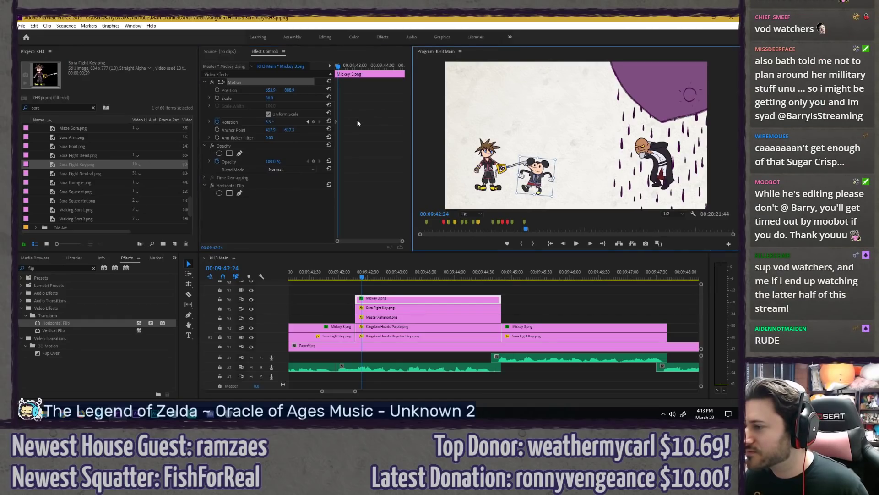
{"action": "mouse_move", "coordinate": [270, 122]}
{"action": "left_mouse_down"}
{"action": "mouse_move", "coordinate": [258, 122]}
{"action": "mouse_move", "coordinate": [270, 122]}
{"action": "left_mouse_up"}
{"action": "left_click", "coordinate": [333, 274]}
{"action": "key", "text": "space"}
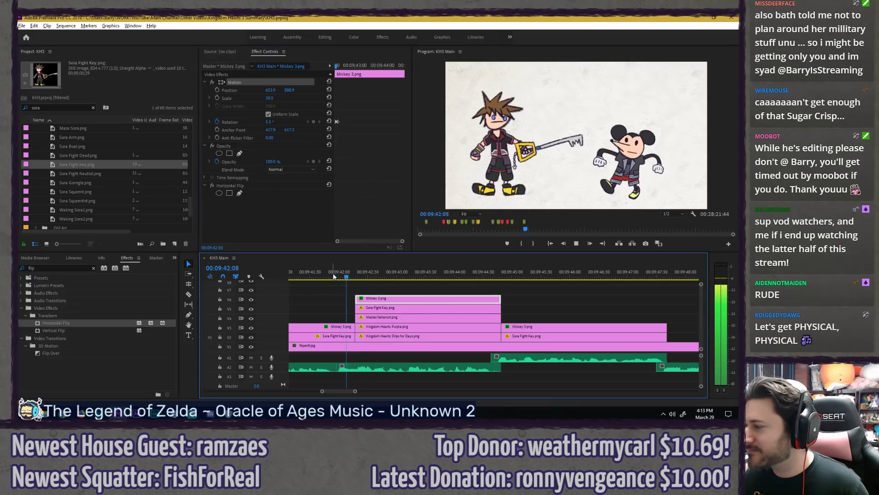
{"action": "left_click", "coordinate": [312, 273]}
{"action": "key", "text": "space"}
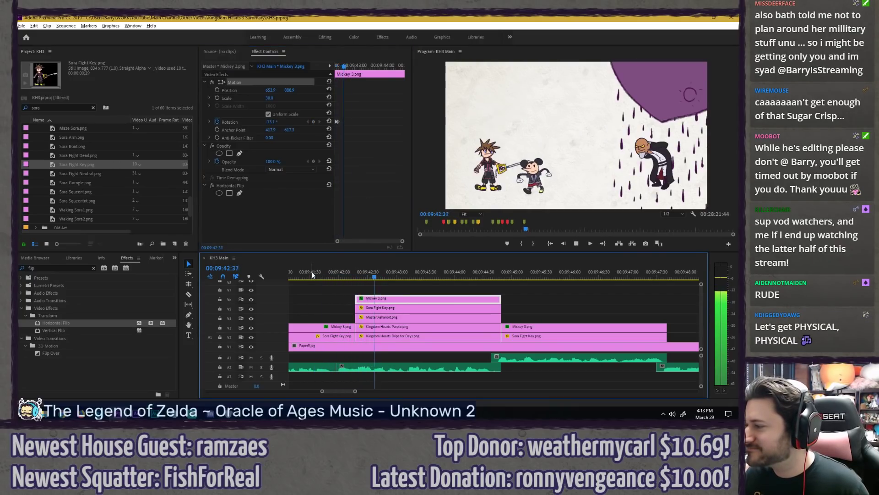
{"action": "left_click", "coordinate": [381, 170]}
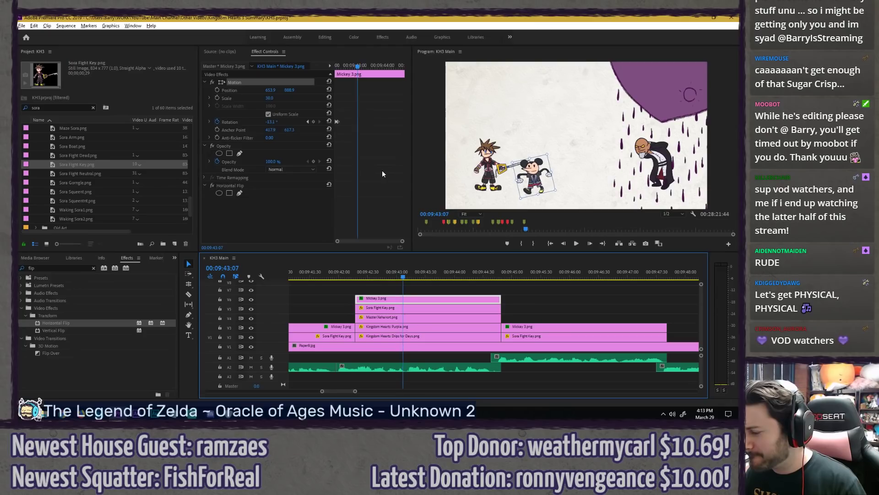
Step: Keyframe Mickey tilting back to 4.8° at 00:09:43:15 and save
{"action": "key", "text": "Right"}
{"action": "key", "text": "Right"}
{"action": "left_click", "coordinate": [312, 121]}
{"action": "key", "text": "Right"}
{"action": "key", "text": "Right"}
{"action": "key", "text": "Right"}
{"action": "key", "text": "Right"}
{"action": "key", "text": "Right"}
{"action": "key", "text": "Right"}
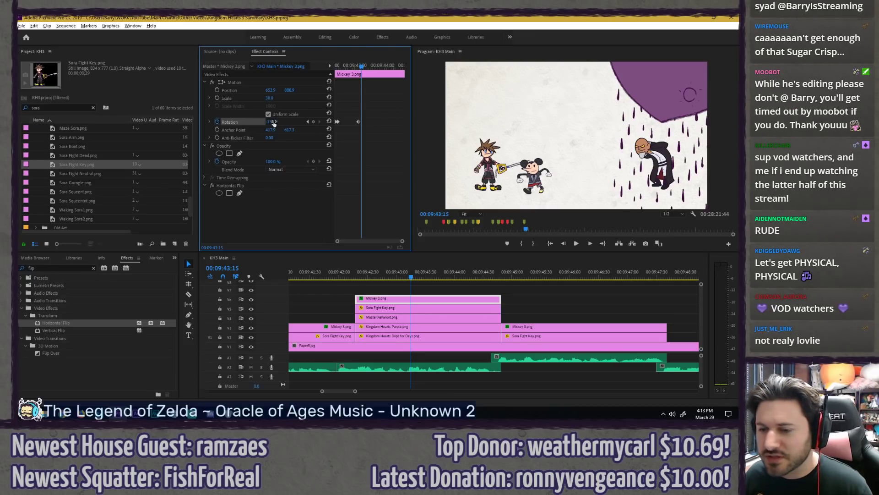
{"action": "left_click_drag", "start_coordinate": [271, 122], "coordinate": [285, 123]}
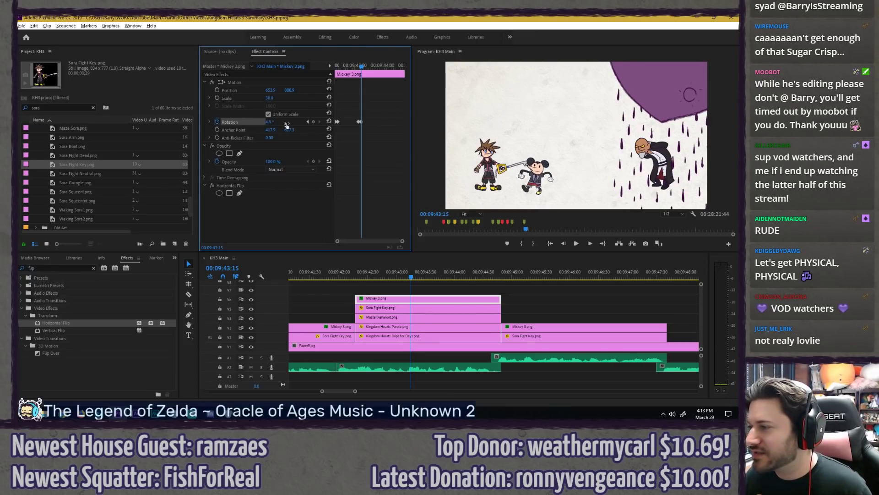
{"action": "key", "text": "ctrl+s"}
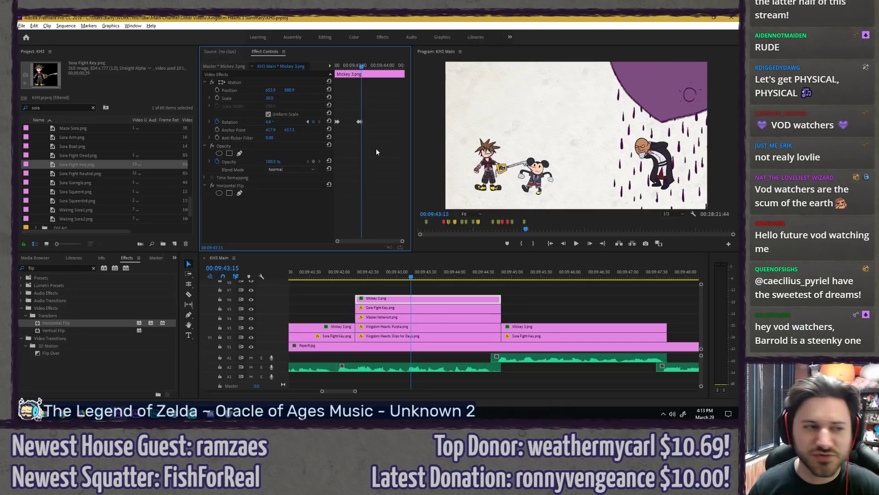
{"action": "key", "text": "ctrl+s"}
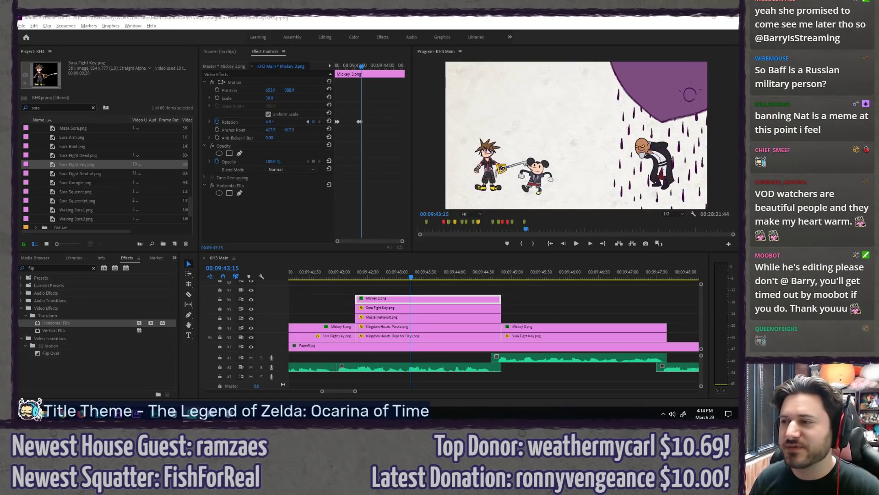
Step: Save the project and preview Mickey's wobble from the keyframe
{"action": "left_click", "coordinate": [372, 138]}
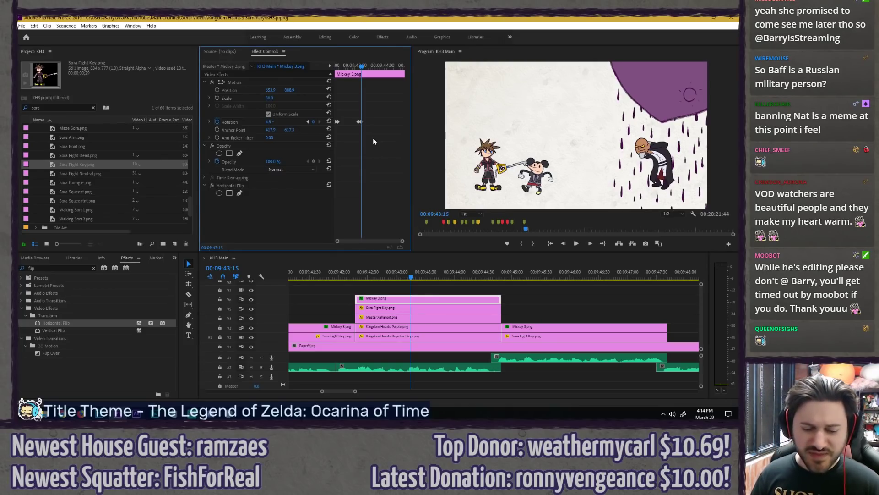
{"action": "key", "text": "ctrl+s"}
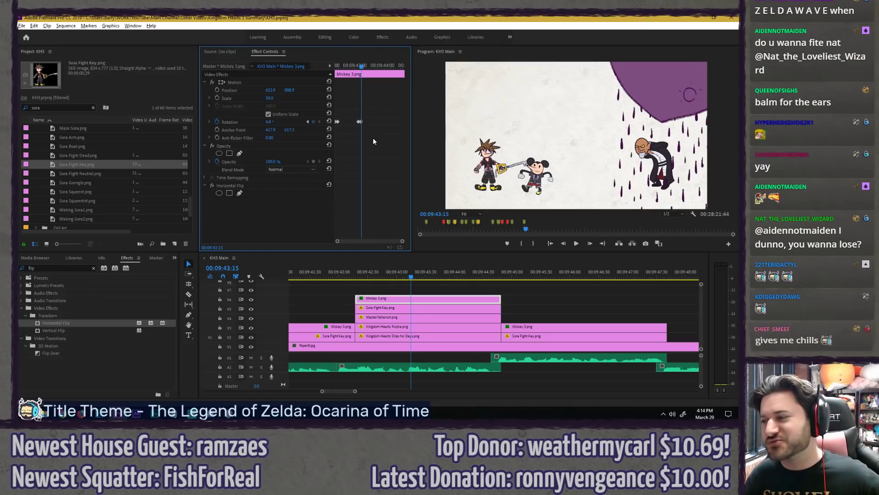
{"action": "left_click", "coordinate": [355, 64]}
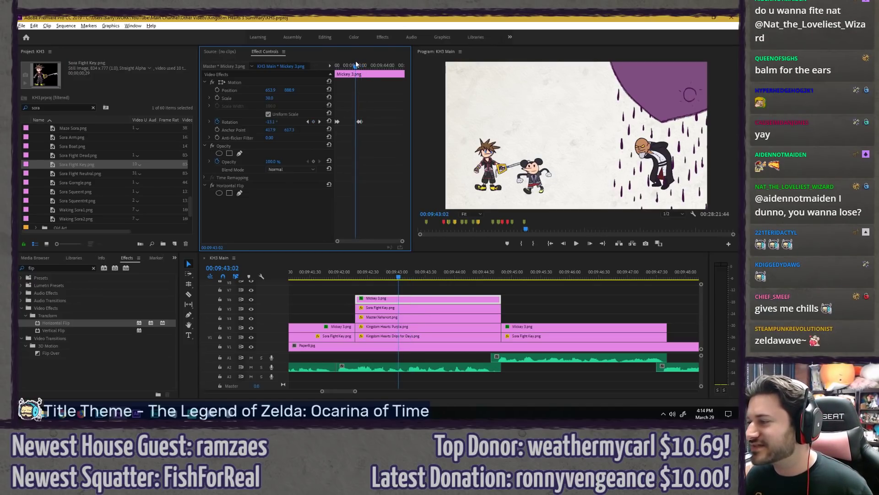
{"action": "key", "text": "space"}
{"action": "key", "text": "space"}
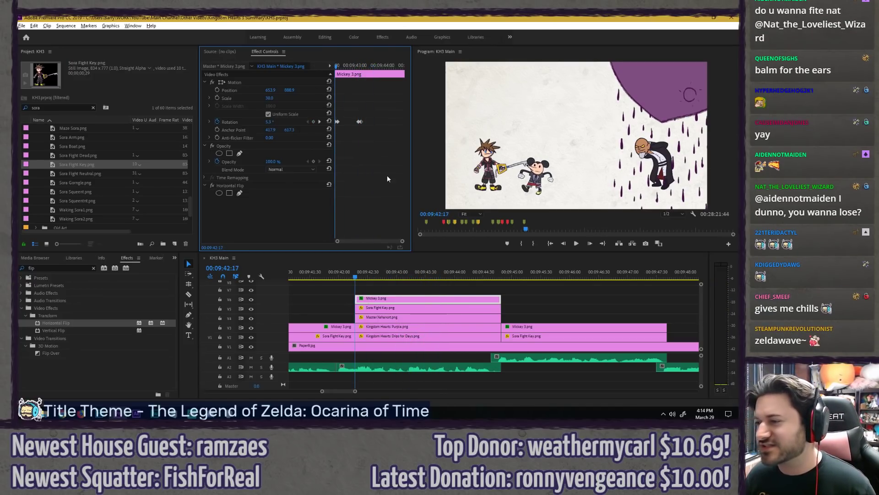
{"action": "key", "text": "ctrl+s"}
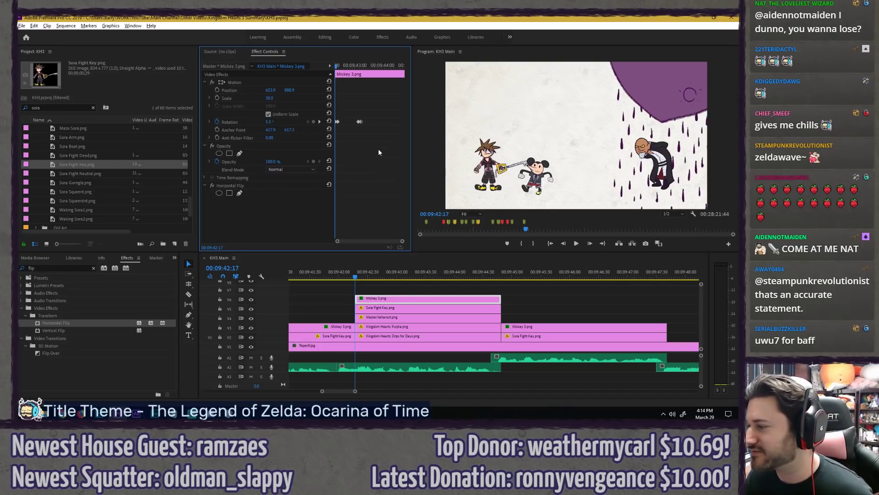
{"action": "key", "text": "space"}
Step: Move Mickey's first Rotation keyframe to 43:11, preview the quicker wobble, save, and return to 00:09:43:02
{"action": "left_click_drag", "start_coordinate": [359, 66], "coordinate": [361, 66]}
{"action": "key", "text": "="}
{"action": "key", "text": "="}
{"action": "key", "text": "Right"}
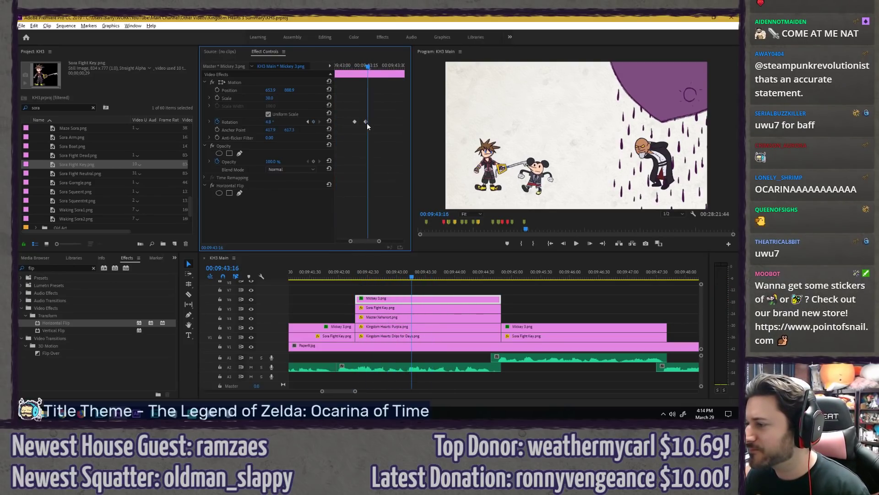
{"action": "mouse_move", "coordinate": [348, 127]}
{"action": "left_mouse_down"}
{"action": "mouse_move", "coordinate": [369, 118]}
{"action": "mouse_move", "coordinate": [359, 122]}
{"action": "left_mouse_up"}
{"action": "key", "text": "Left"}
{"action": "key", "text": "Left"}
{"action": "key", "text": "Left"}
{"action": "key", "text": "Left"}
{"action": "key", "text": "Left"}
{"action": "left_click", "coordinate": [348, 64]}
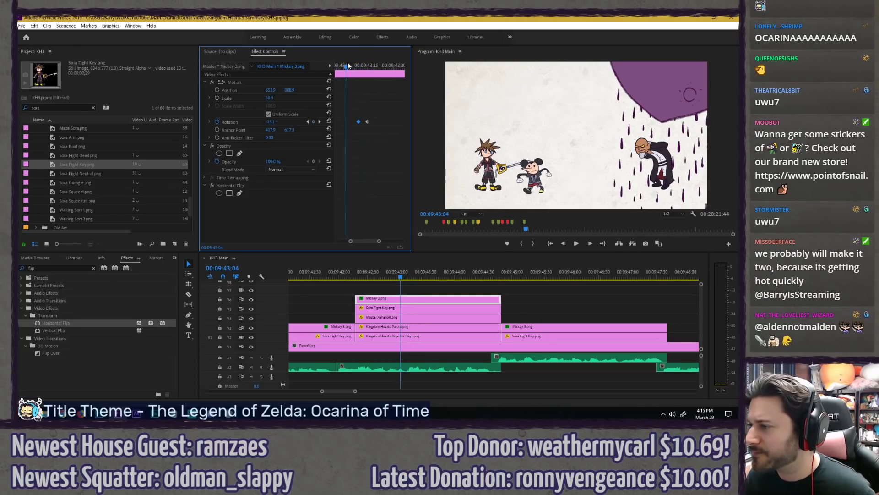
{"action": "key", "text": "space"}
{"action": "key", "text": "space"}
{"action": "key", "text": "ctrl+s"}
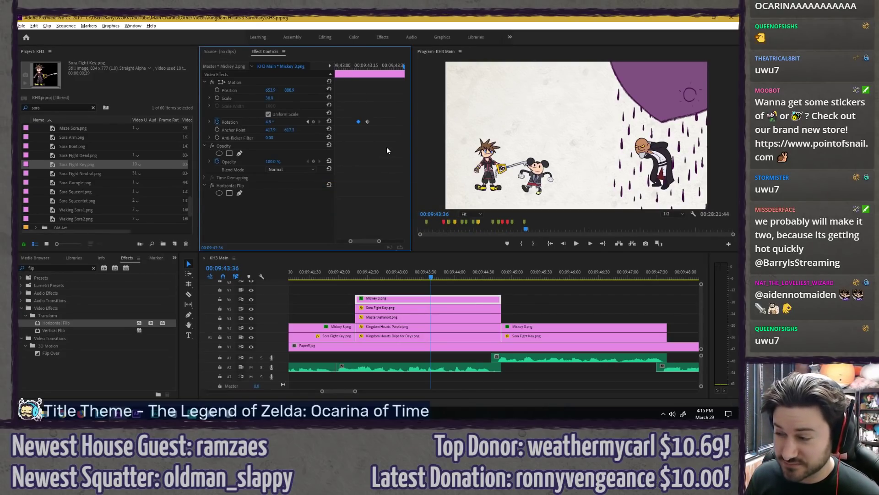
{"action": "key", "text": "minus"}
{"action": "key", "text": "minus"}
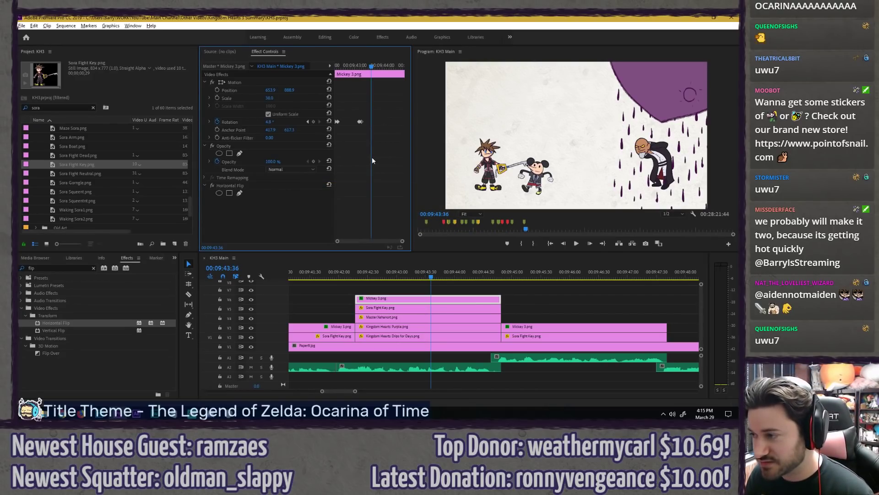
{"action": "left_click", "coordinate": [355, 66]}
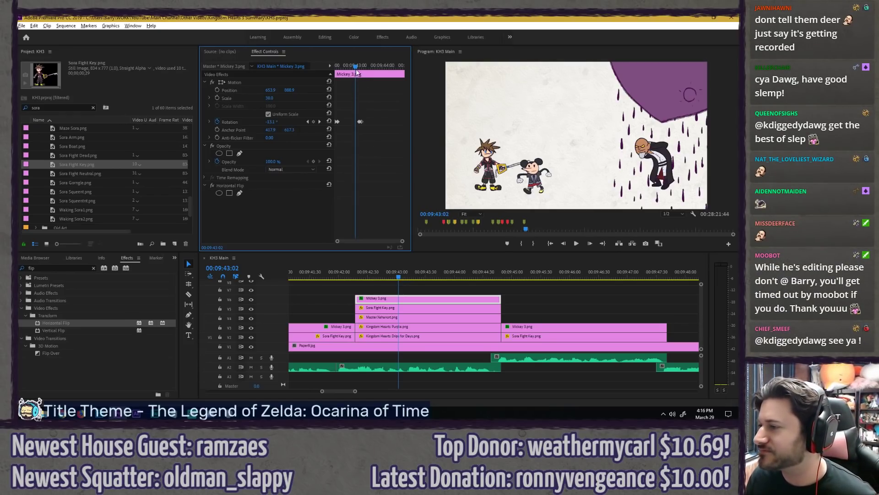
Step: Add a Mickey Rotation keyframe at -16.1°, save, and preview the extended wobble
{"action": "key", "text": "space"}
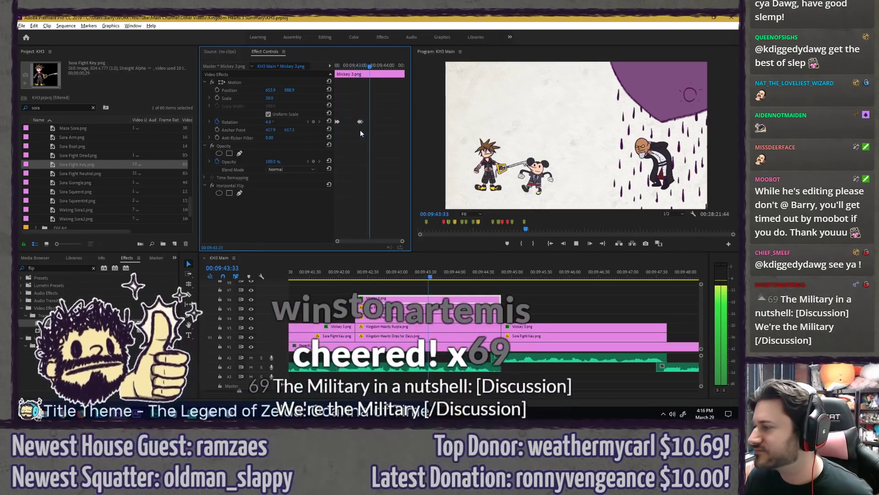
{"action": "left_click_drag", "start_coordinate": [359, 66], "coordinate": [353, 67]}
{"action": "key", "text": "space"}
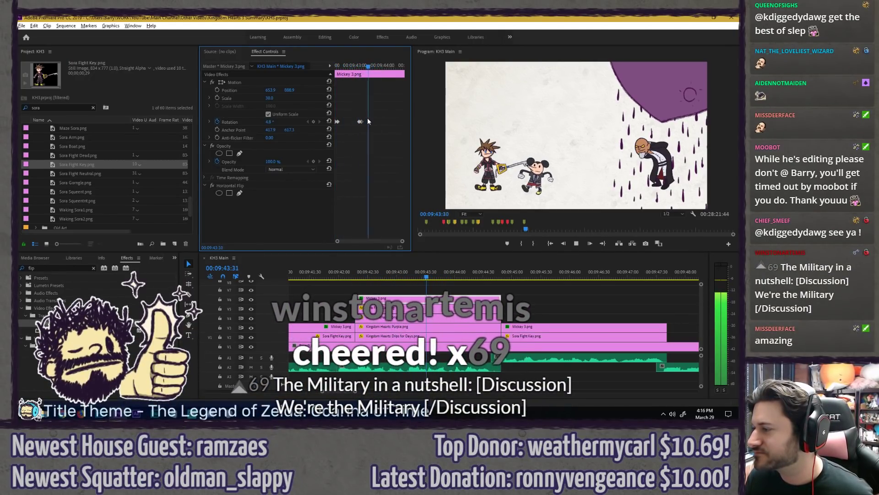
{"action": "key", "text": "space"}
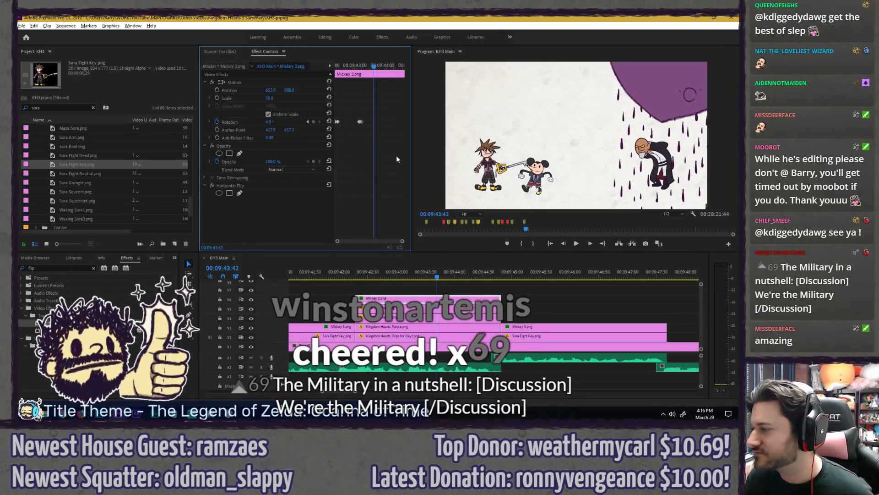
{"action": "key", "text": "Right"}
{"action": "key", "text": "Right"}
{"action": "left_click", "coordinate": [328, 121]}
{"action": "left_click", "coordinate": [271, 122]}
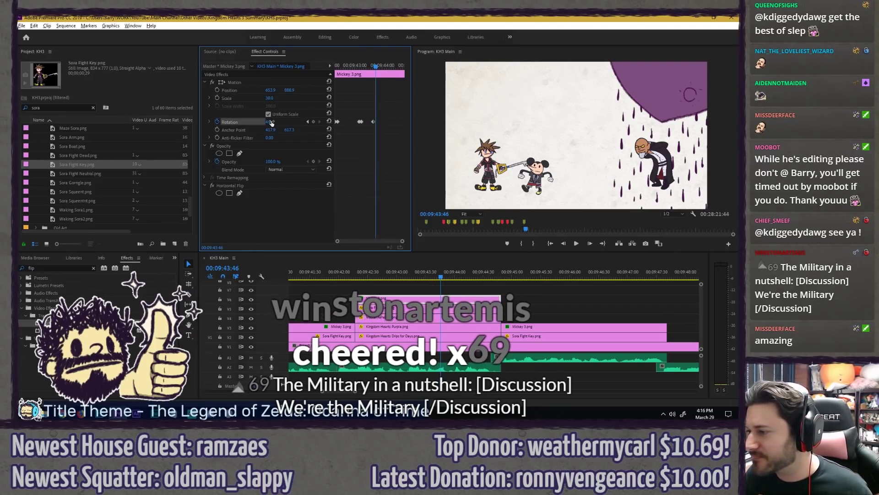
{"action": "type", "text": "-16.1"}
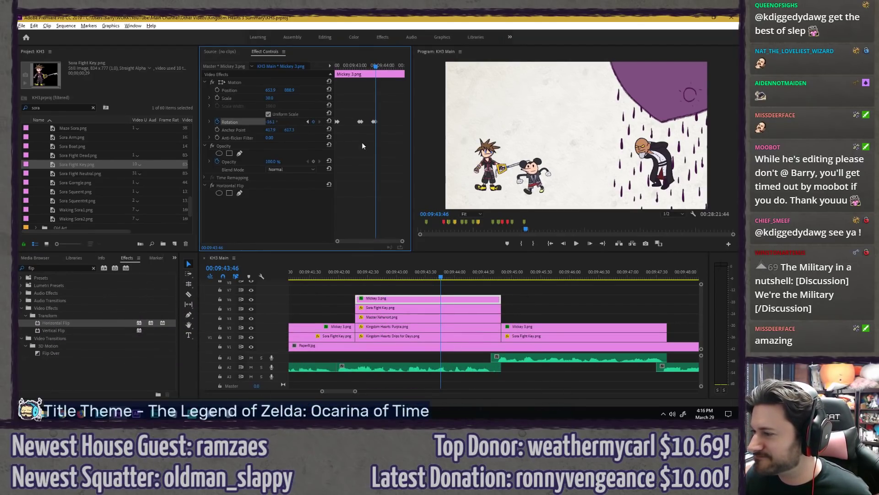
{"action": "key", "text": "ctrl+s"}
{"action": "left_click", "coordinate": [363, 103]}
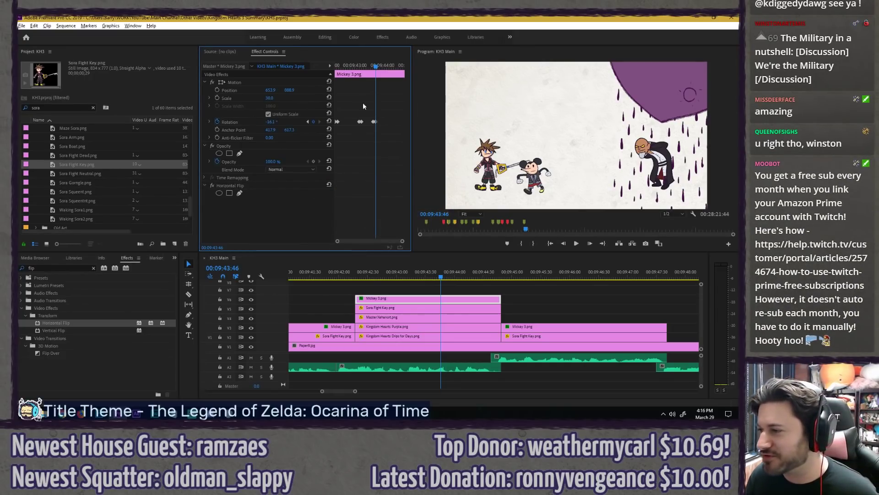
{"action": "key", "text": "space"}
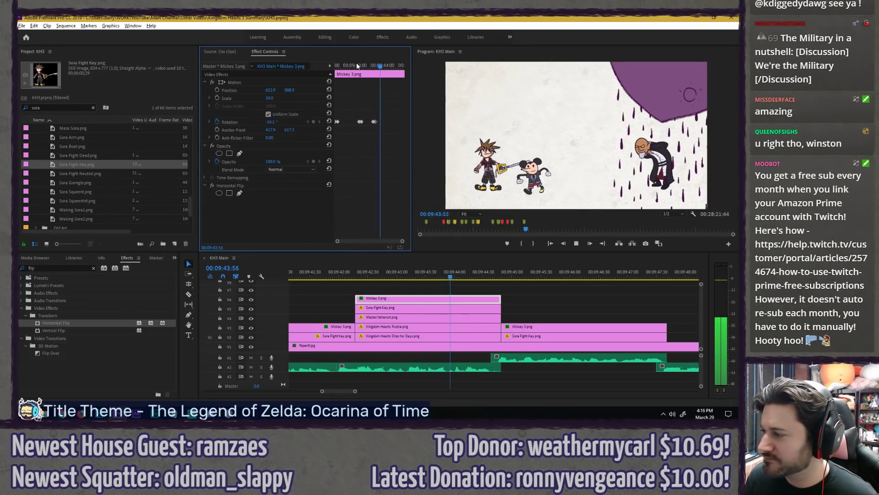
{"action": "key", "text": "space"}
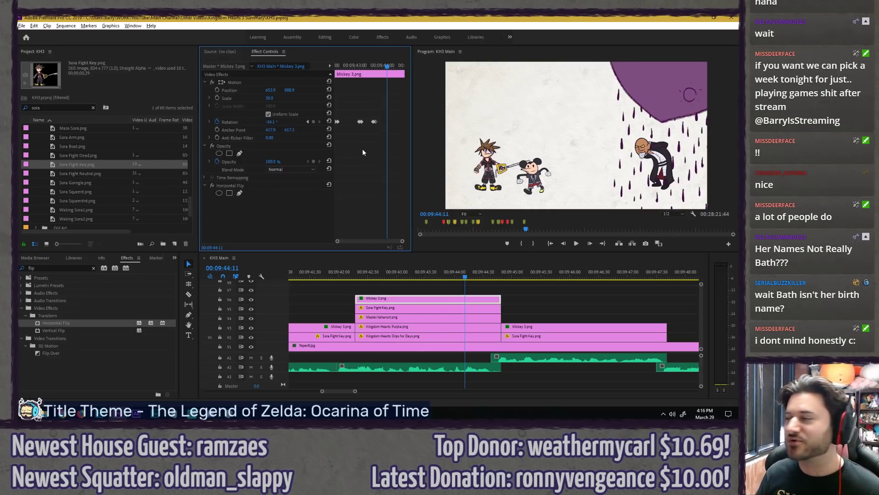
Step: Keyframe Mickey's rotation at 44:08, then tilt him back to 2.0° at 44:15, and save
{"action": "left_click", "coordinate": [356, 65]}
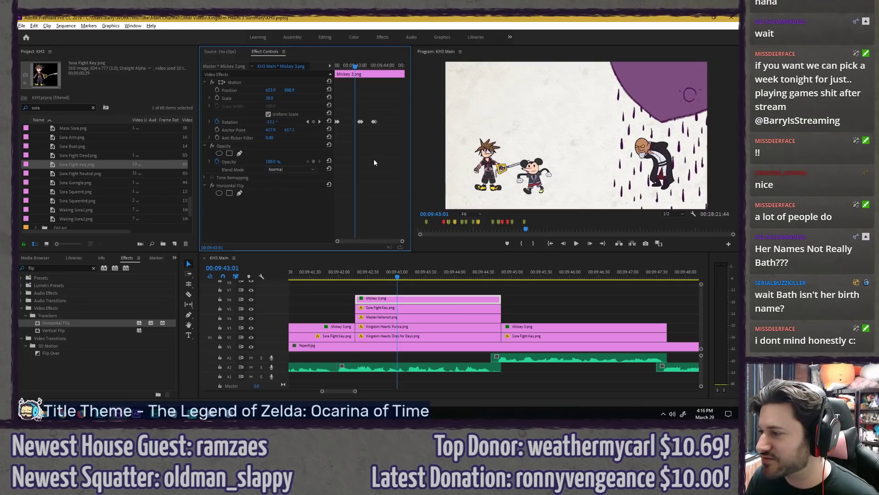
{"action": "key", "text": "space"}
{"action": "key", "text": "space"}
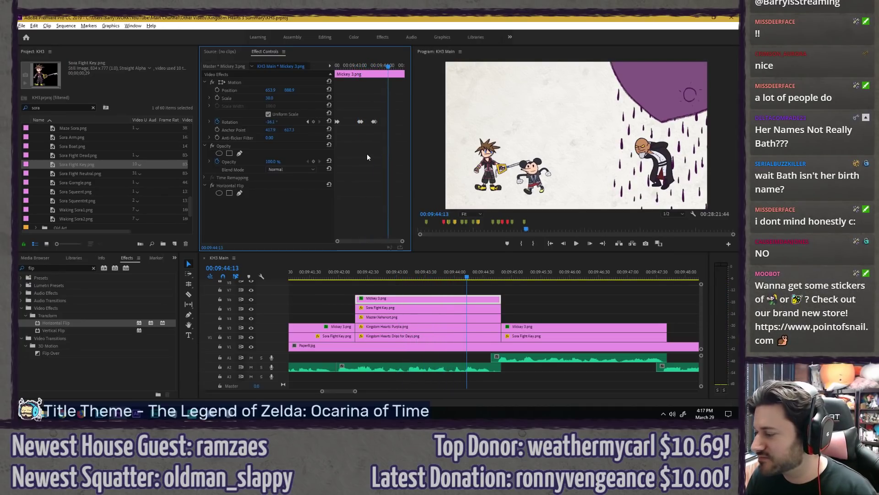
{"action": "key", "text": "Left"}
{"action": "key", "text": "Left"}
{"action": "key", "text": "Left"}
{"action": "key", "text": "Left"}
{"action": "key", "text": "Left"}
{"action": "left_click", "coordinate": [314, 122]}
{"action": "key", "text": "Right"}
{"action": "key", "text": "Right"}
{"action": "key", "text": "Right"}
{"action": "key", "text": "Right"}
{"action": "key", "text": "Right"}
{"action": "key", "text": "Right"}
{"action": "key", "text": "Right"}
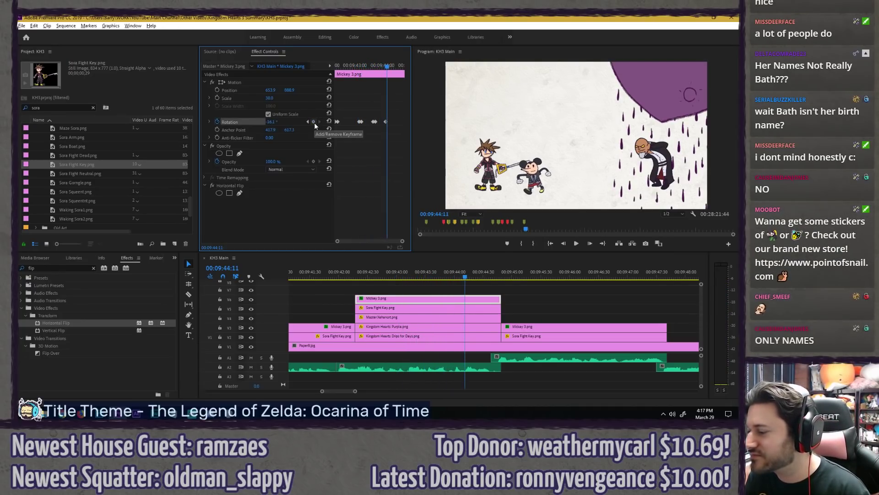
{"action": "left_click_drag", "start_coordinate": [274, 122], "coordinate": [283, 121]}
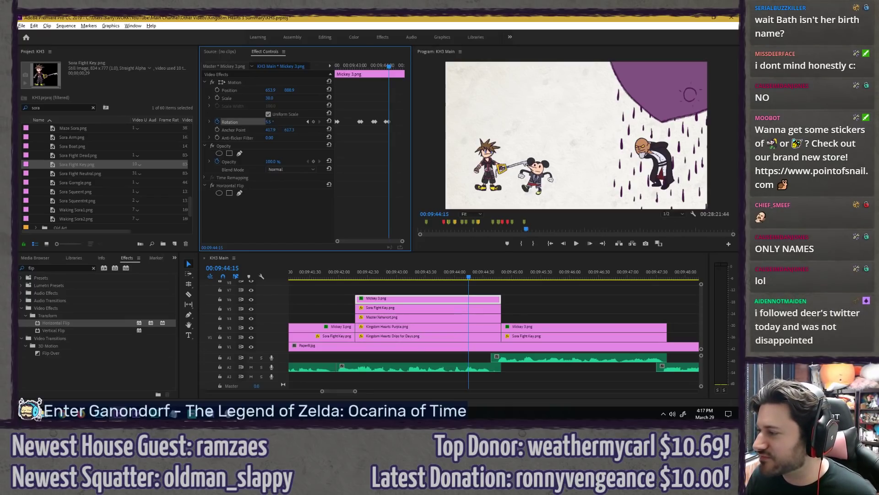
{"action": "key", "text": "Up"}
{"action": "key", "text": "ctrl+s"}
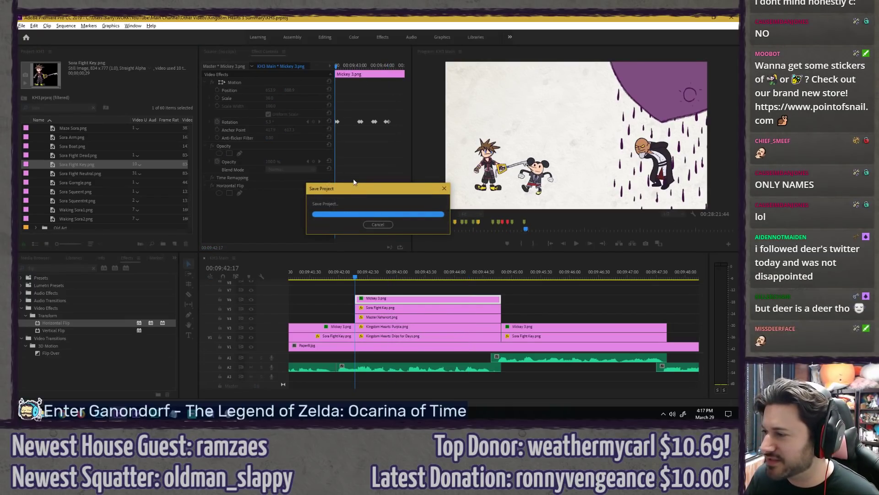
{"action": "key", "text": "space"}
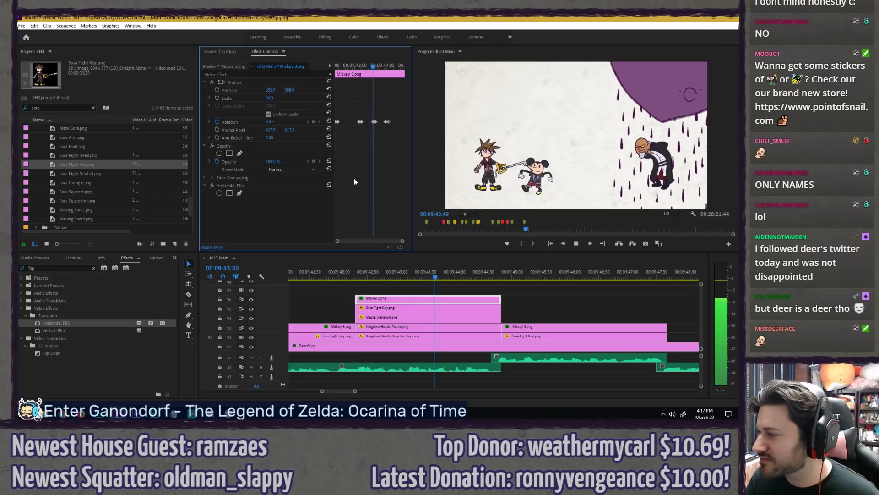
Step: Set the later Mickey 3.png clip's Rotation to 5.5° and play the tilted shot
{"action": "left_click", "coordinate": [493, 274]}
{"action": "left_click", "coordinate": [532, 329]}
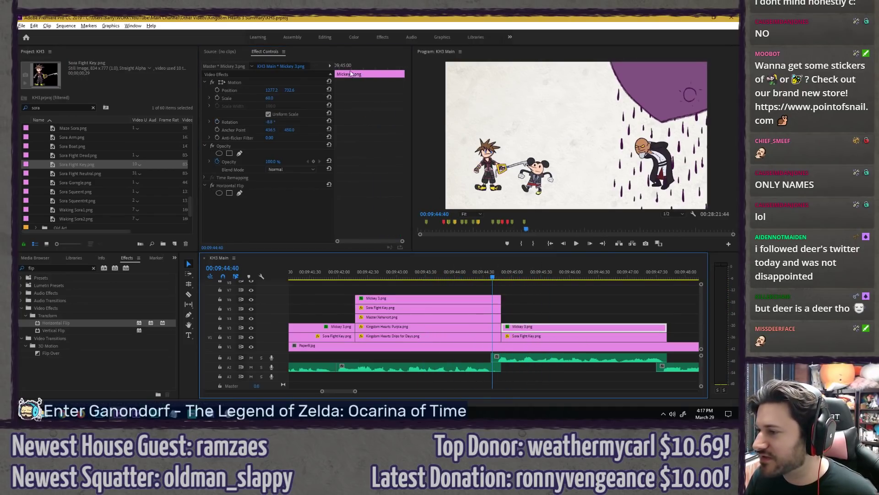
{"action": "left_click", "coordinate": [339, 66]}
{"action": "left_click", "coordinate": [269, 122]}
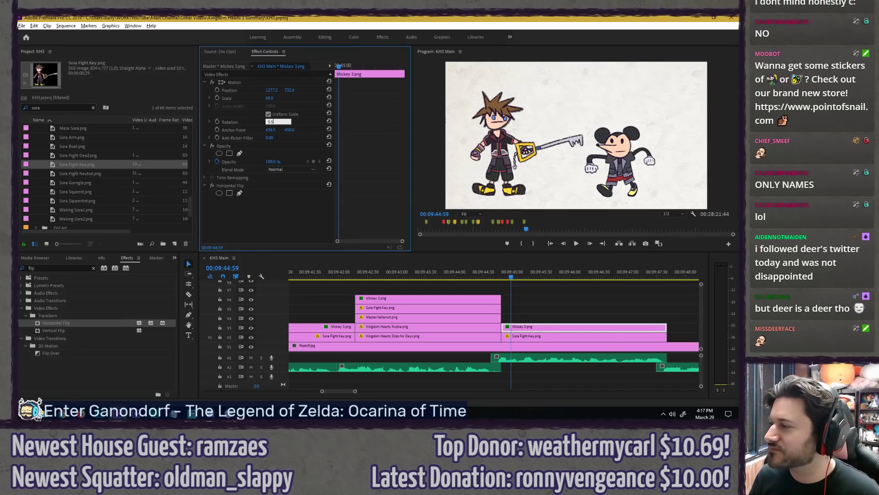
{"action": "type", "text": "5.5"}
{"action": "key", "text": "Return"}
{"action": "left_click", "coordinate": [491, 276]}
{"action": "key", "text": "space"}
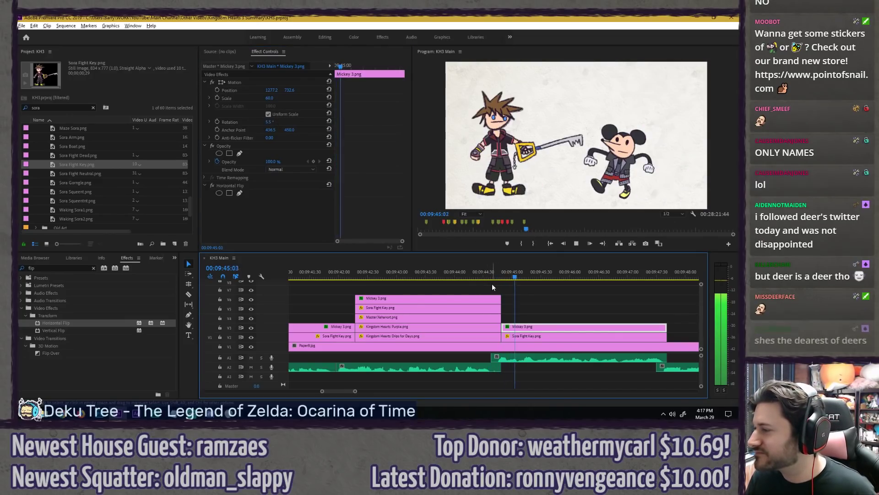
{"action": "key", "text": "space"}
Step: Keyframe the Sora Fight Key.png close-up's Rotation into a tilt of about -6.4° and preview it
{"action": "left_click", "coordinate": [526, 338]}
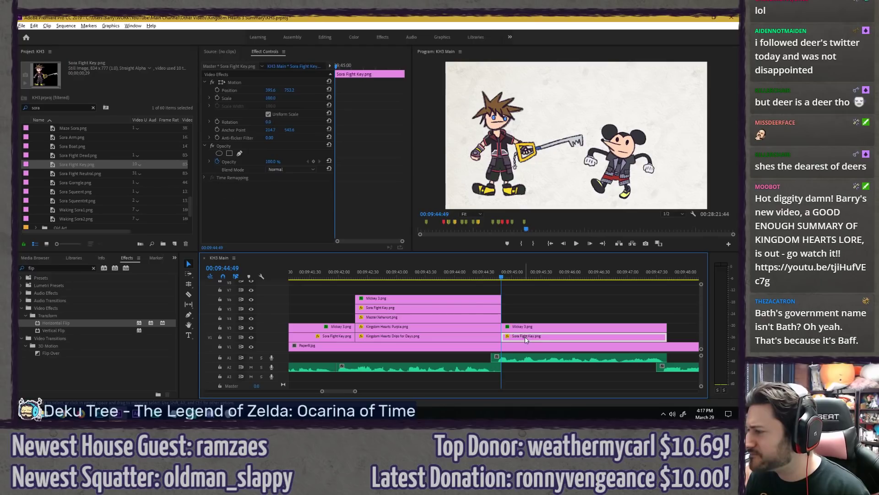
{"action": "left_click", "coordinate": [256, 79]}
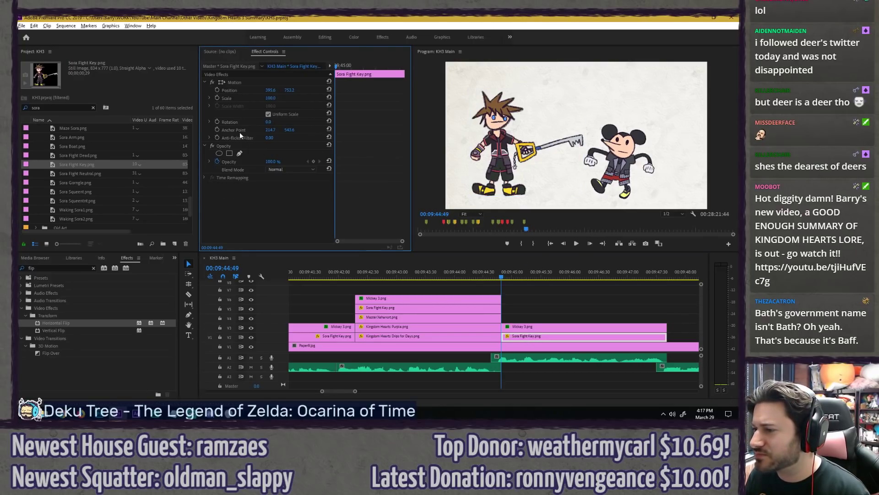
{"action": "left_click", "coordinate": [217, 122]}
{"action": "key", "text": "Right"}
{"action": "key", "text": "Right"}
{"action": "key", "text": "Right"}
{"action": "key", "text": "Right"}
{"action": "key", "text": "Right"}
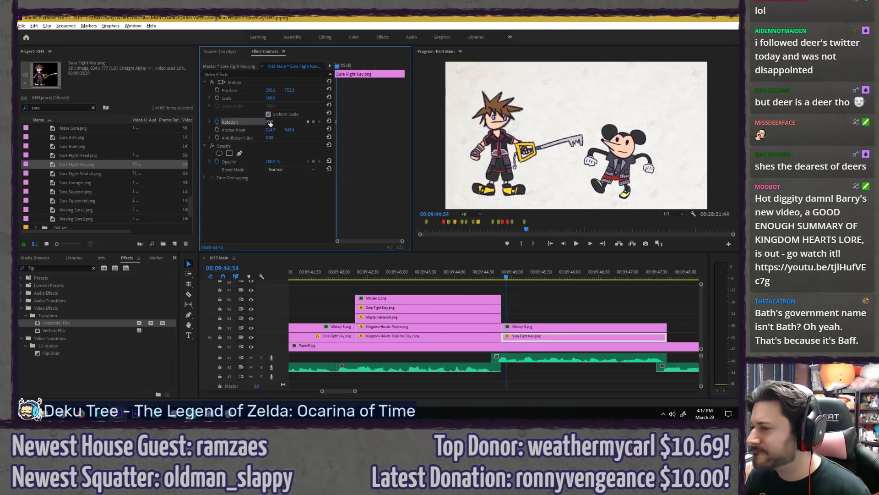
{"action": "left_click_drag", "start_coordinate": [274, 122], "coordinate": [280, 122]}
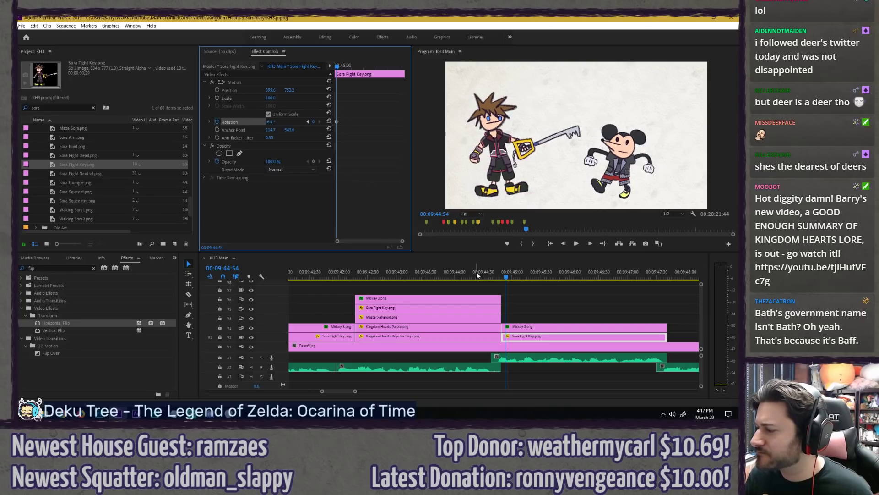
{"action": "left_click", "coordinate": [488, 272]}
{"action": "key", "text": "space"}
{"action": "left_click", "coordinate": [479, 271]}
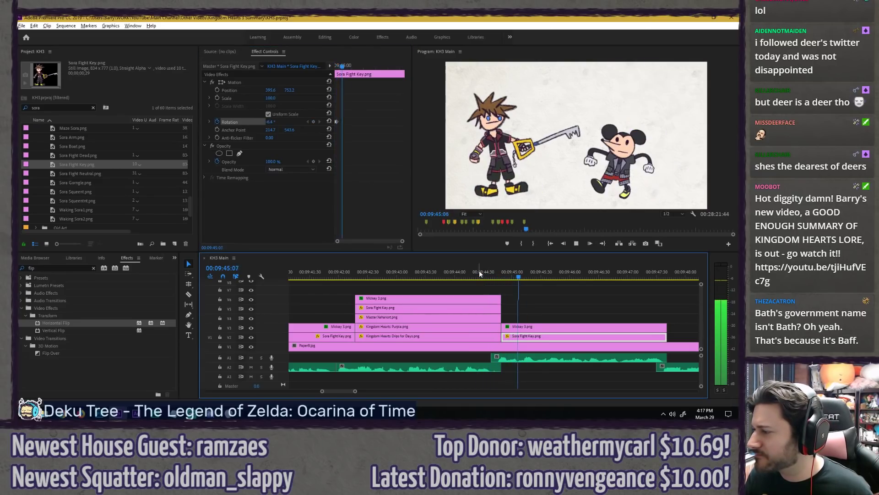
{"action": "key", "text": "space"}
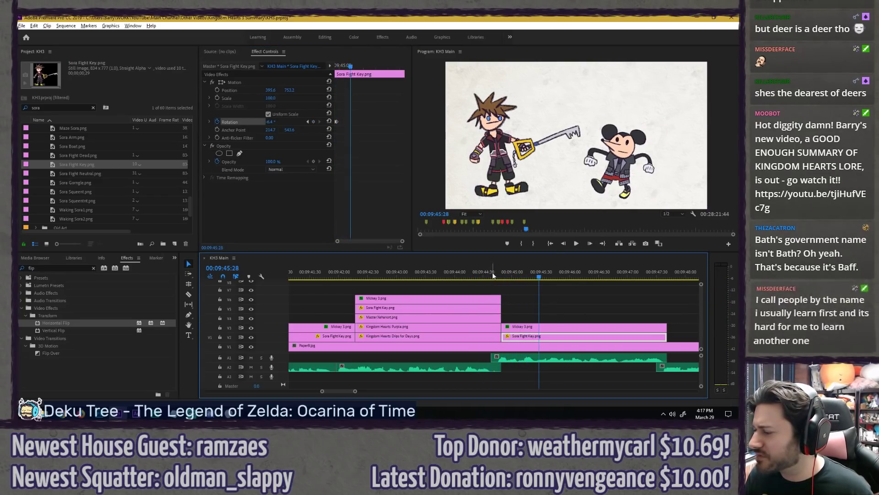
Step: Drag the V2 cut left so the Sora close-up starts at 09:44:47
{"action": "left_click", "coordinate": [500, 273]}
{"action": "left_click_drag", "start_coordinate": [501, 274], "coordinate": [500, 275]}
{"action": "scroll", "coordinate": [509, 284], "scroll_direction": "up", "scroll_amount": 3}
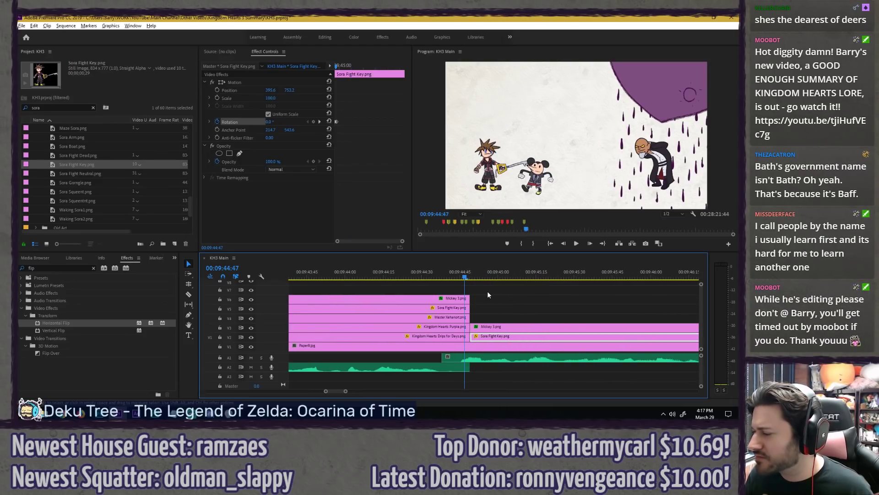
{"action": "left_click", "coordinate": [479, 293]}
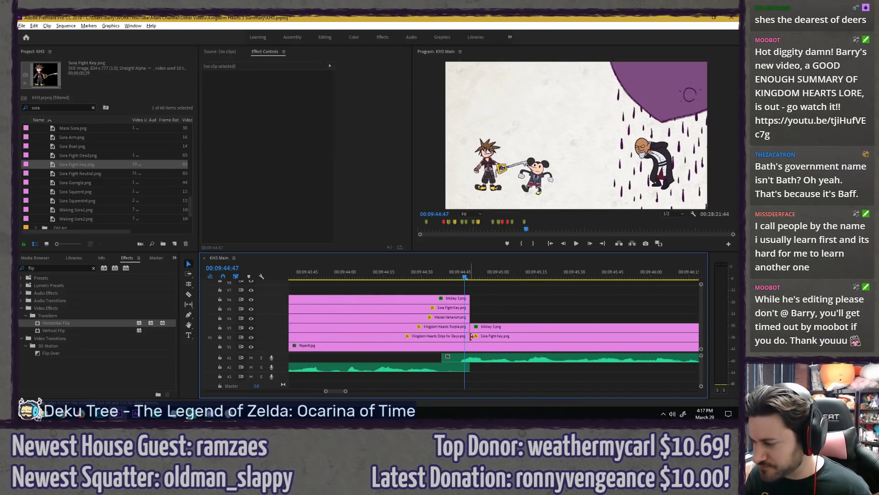
{"action": "left_click_drag", "start_coordinate": [471, 337], "coordinate": [466, 337]}
Step: Check the Sora close-up's rotation keyframes and play back the new cut at 09:44:47
{"action": "left_click", "coordinate": [482, 338]}
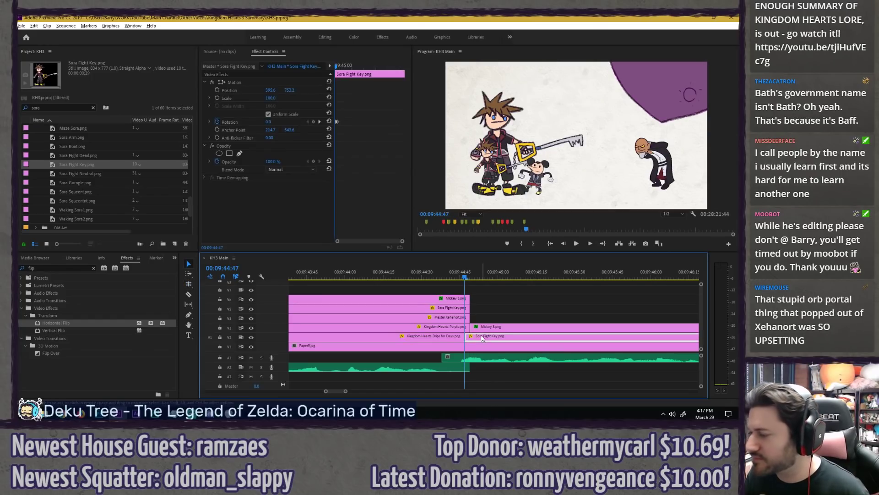
{"action": "left_click", "coordinate": [367, 142]}
{"action": "key", "text": "="}
{"action": "key", "text": "="}
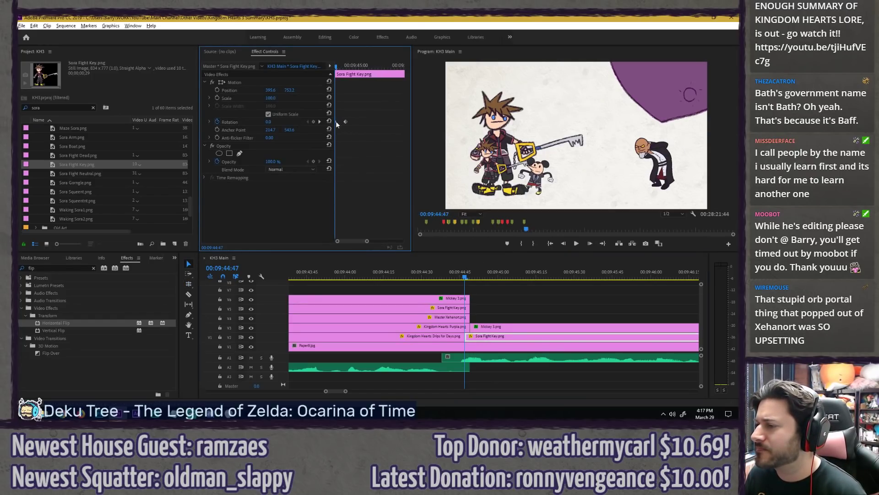
{"action": "key", "text": "space"}
{"action": "key", "text": "space"}
{"action": "left_click", "coordinate": [346, 68]}
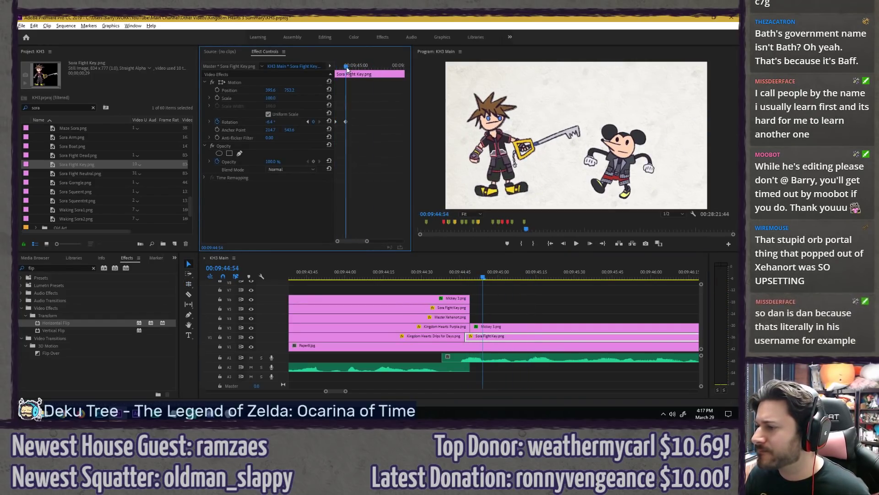
{"action": "key", "text": "space"}
{"action": "left_click", "coordinate": [454, 274]}
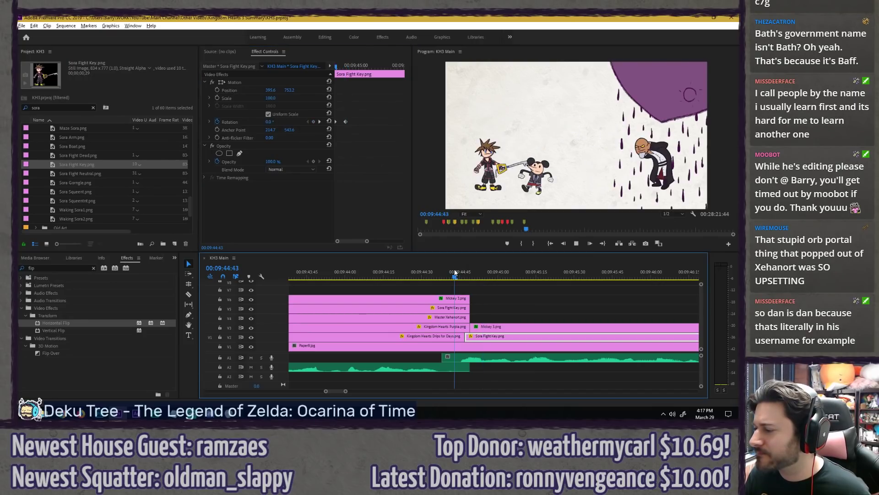
{"action": "left_click", "coordinate": [466, 272]}
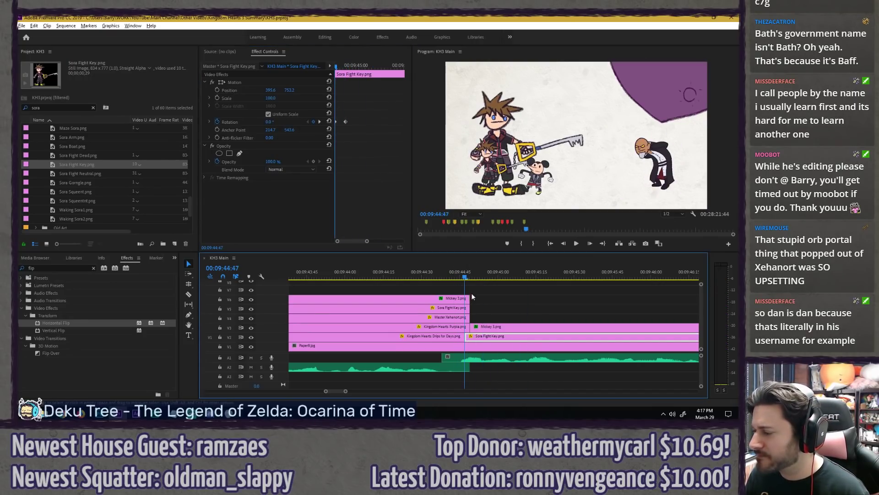
Step: Trim the small V5 Sora Fight Key clip so it ends exactly at the cut into the close-up
{"action": "left_click_drag", "start_coordinate": [467, 308], "coordinate": [500, 308]}
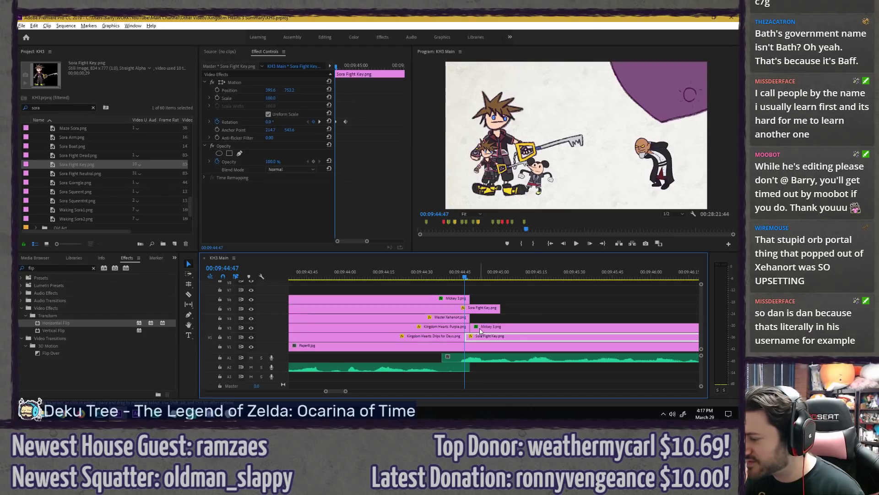
{"action": "left_click_drag", "start_coordinate": [378, 121], "coordinate": [329, 120]}
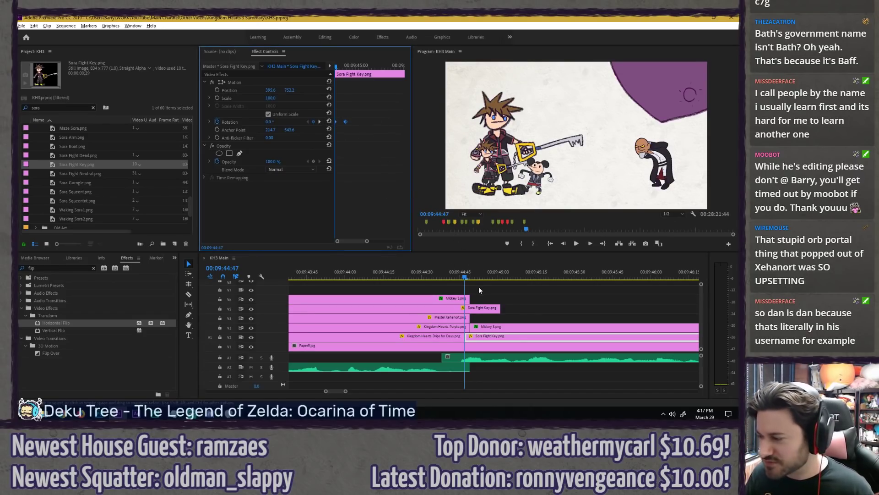
{"action": "left_click", "coordinate": [483, 307]}
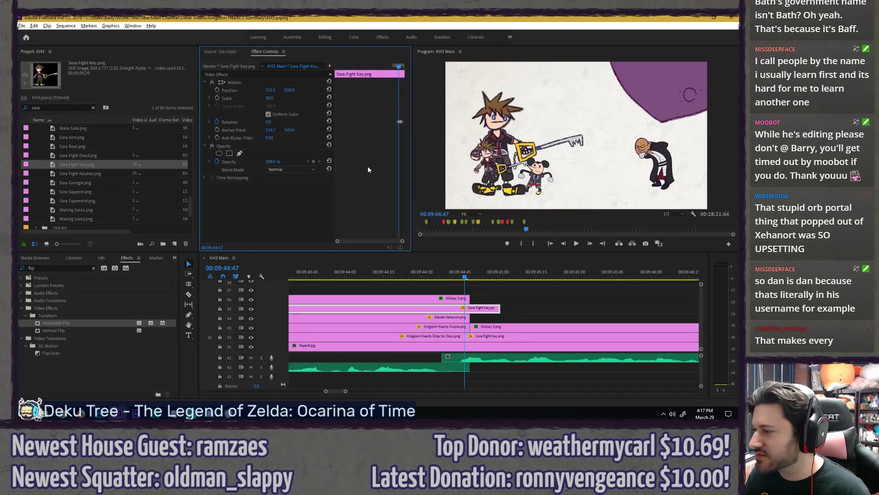
{"action": "key", "text": "Right"}
{"action": "key", "text": "Right"}
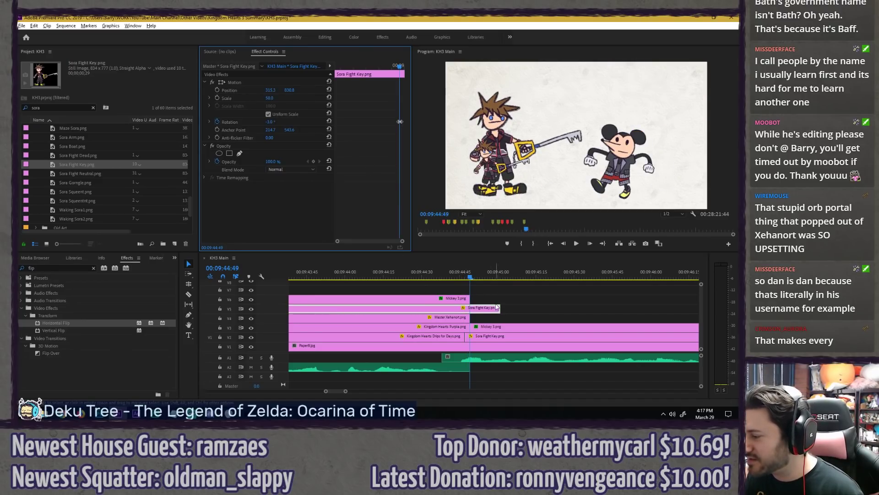
{"action": "left_click_drag", "start_coordinate": [499, 308], "coordinate": [468, 303]}
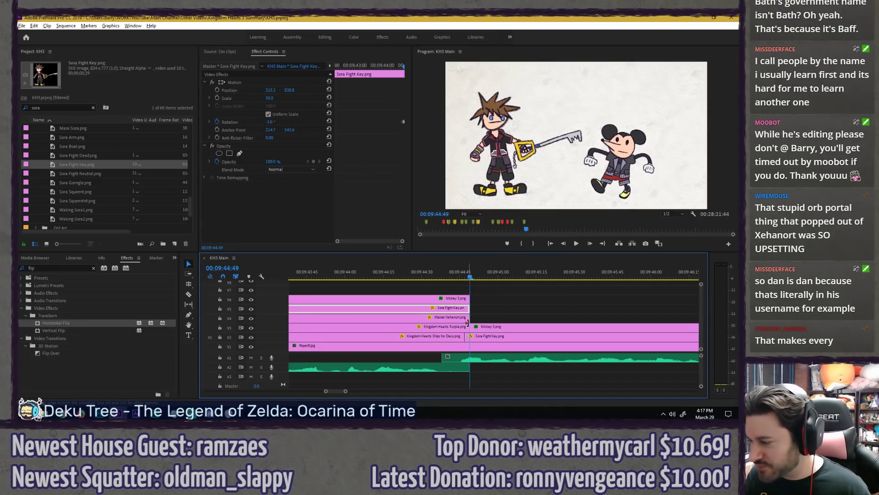
Step: Replay the transition from about 09:44:10, then again with the Program Monitor maximized
{"action": "left_click", "coordinate": [405, 271]}
{"action": "key", "text": "space"}
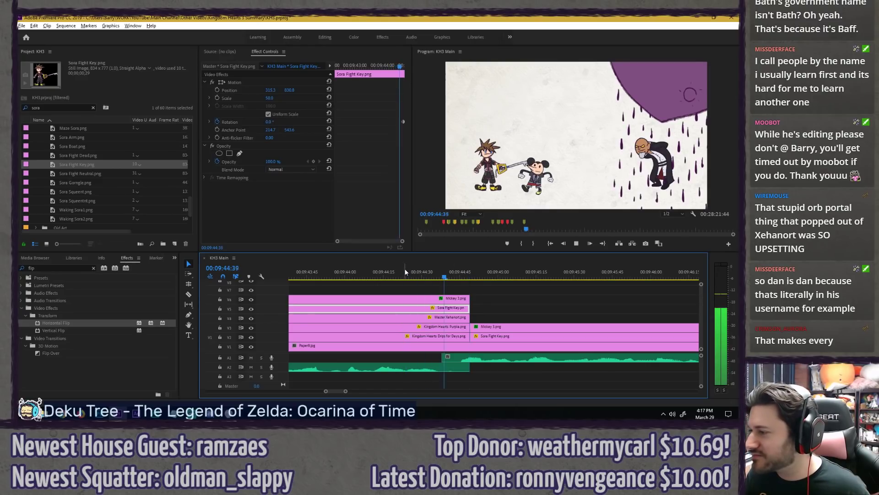
{"action": "left_click_drag", "start_coordinate": [405, 272], "coordinate": [372, 270]}
{"action": "key", "text": "space"}
{"action": "key", "text": "space"}
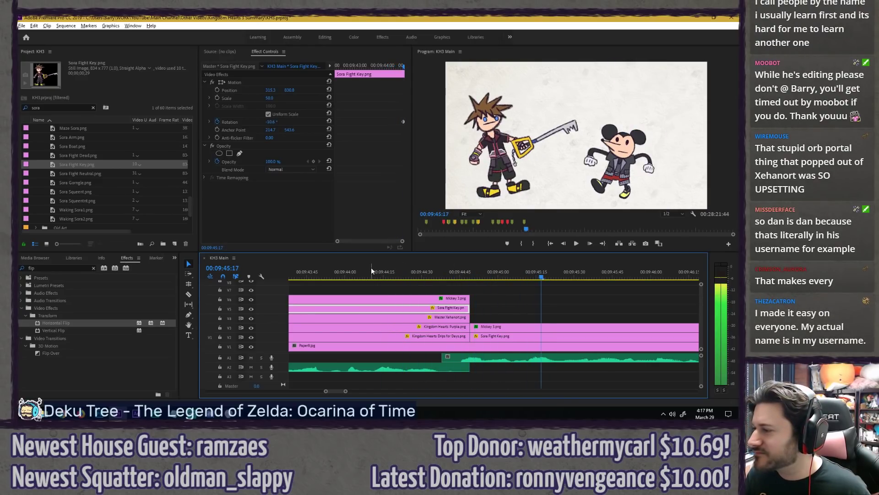
{"action": "key", "text": "space"}
{"action": "key", "text": "grave"}
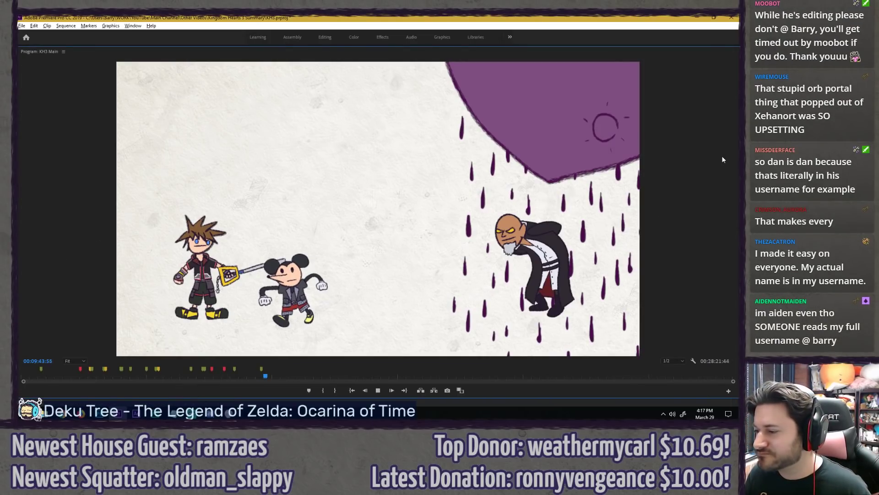
{"action": "key", "text": "space"}
{"action": "key", "text": "grave"}
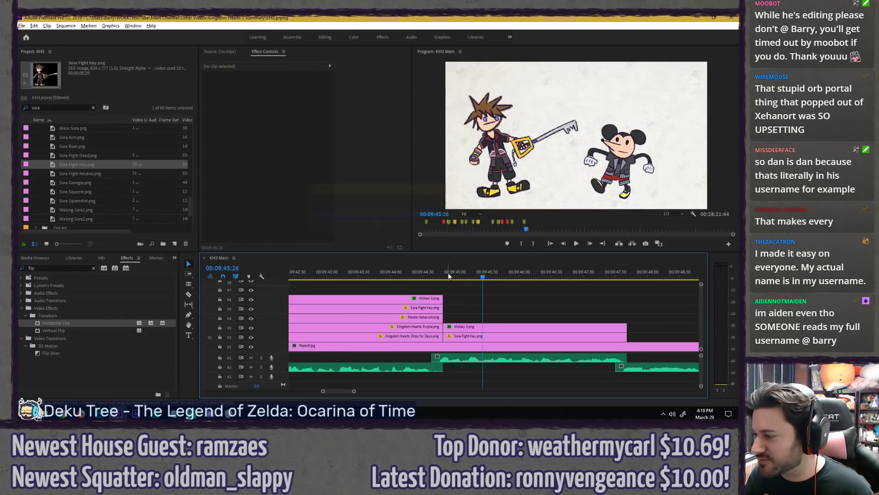
Step: Add Rotation keyframes to the Sora close-up at 09:45:09 and 09:45:14, tilting it to 12.6°
{"action": "left_click", "coordinate": [442, 275]}
{"action": "key", "text": "space"}
{"action": "key", "text": "space"}
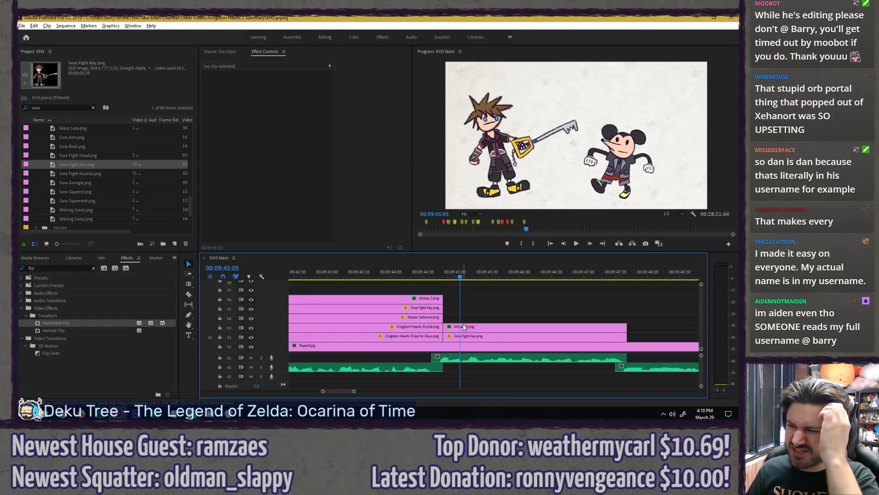
{"action": "left_click_drag", "start_coordinate": [436, 272], "coordinate": [472, 266]}
{"action": "left_click", "coordinate": [473, 336]}
{"action": "key", "text": "Left"}
{"action": "key", "text": "Left"}
{"action": "key", "text": "Left"}
{"action": "key", "text": "Left"}
{"action": "key", "text": "Left"}
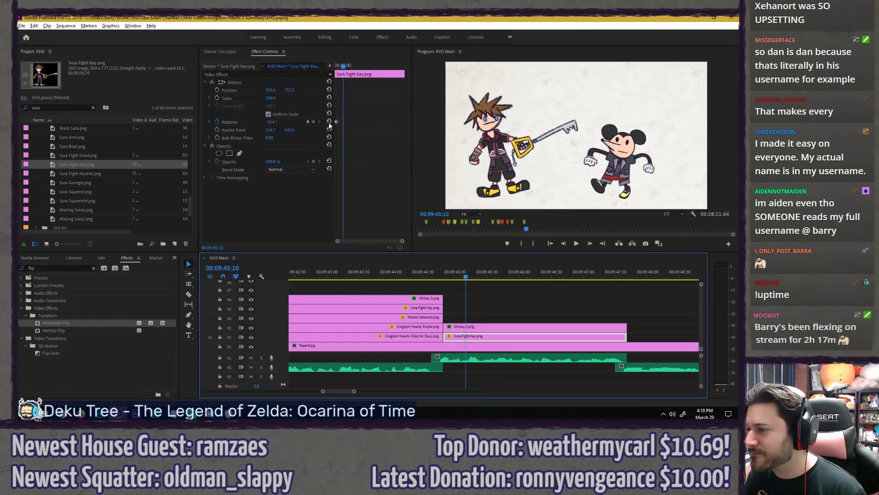
{"action": "left_click", "coordinate": [315, 122]}
{"action": "key", "text": "Right"}
{"action": "key", "text": "Right"}
{"action": "key", "text": "Right"}
{"action": "key", "text": "Right"}
{"action": "key", "text": "Right"}
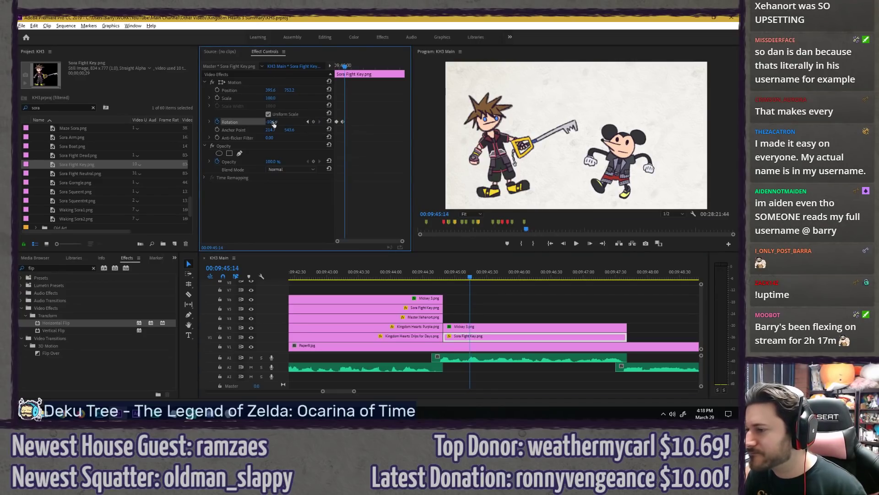
{"action": "left_click_drag", "start_coordinate": [271, 122], "coordinate": [280, 121]}
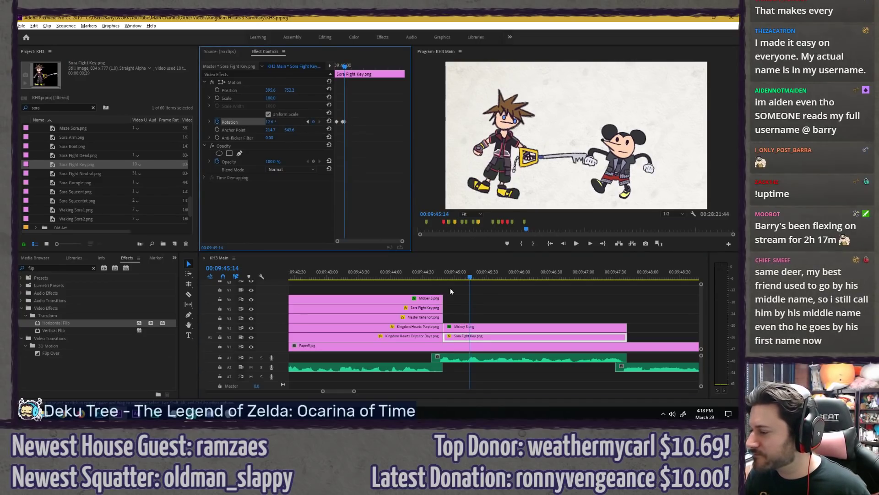
Step: Preview the new wobble from about 09:44:42, checking both rotation keyframes
{"action": "left_click", "coordinate": [437, 274]}
{"action": "key", "text": "space"}
{"action": "left_click", "coordinate": [436, 274]}
{"action": "left_click", "coordinate": [358, 66]}
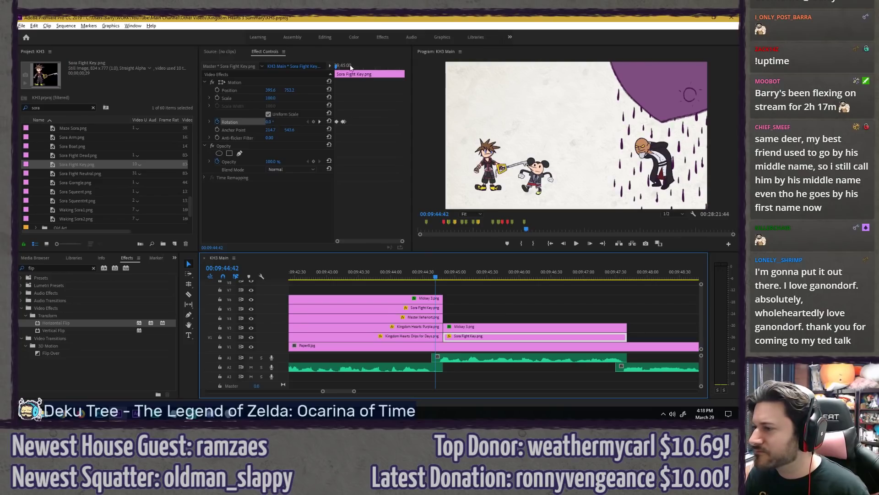
{"action": "left_click_drag", "start_coordinate": [360, 69], "coordinate": [365, 112]}
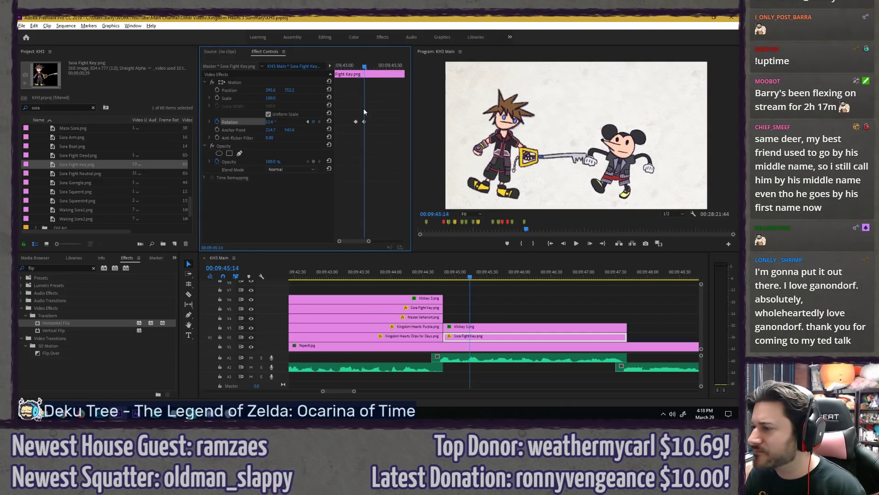
{"action": "key", "text": "Left"}
{"action": "key", "text": "Left"}
{"action": "key", "text": "Left"}
{"action": "key", "text": "Left"}
{"action": "key", "text": "Left"}
{"action": "key", "text": "Left"}
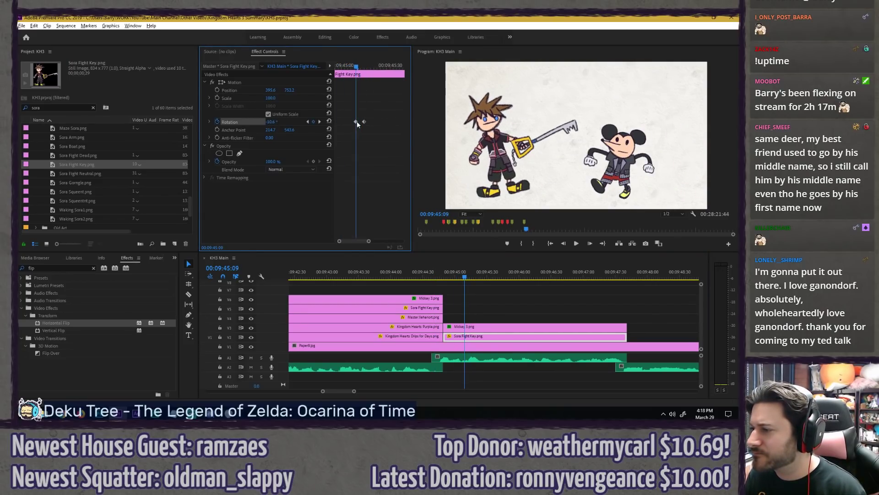
{"action": "left_click", "coordinate": [437, 276]}
{"action": "key", "text": "space"}
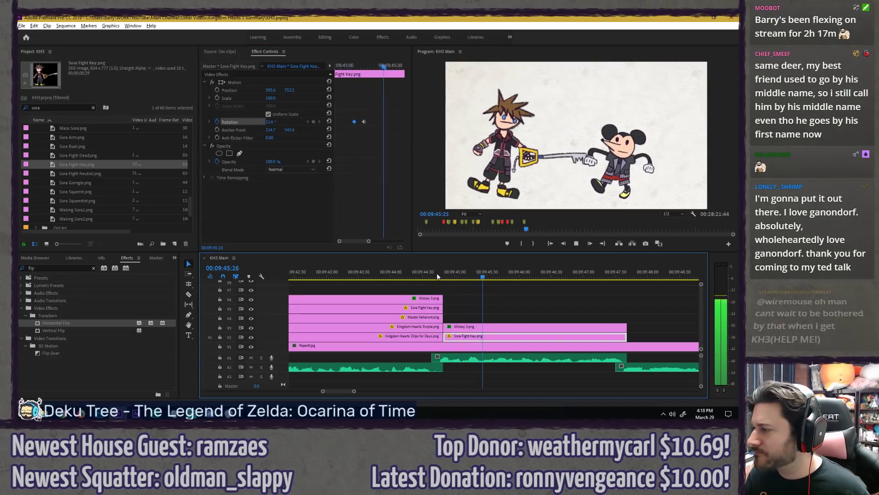
{"action": "key", "text": "space"}
{"action": "left_click", "coordinate": [438, 275]}
{"action": "key", "text": "space"}
{"action": "key", "text": "space"}
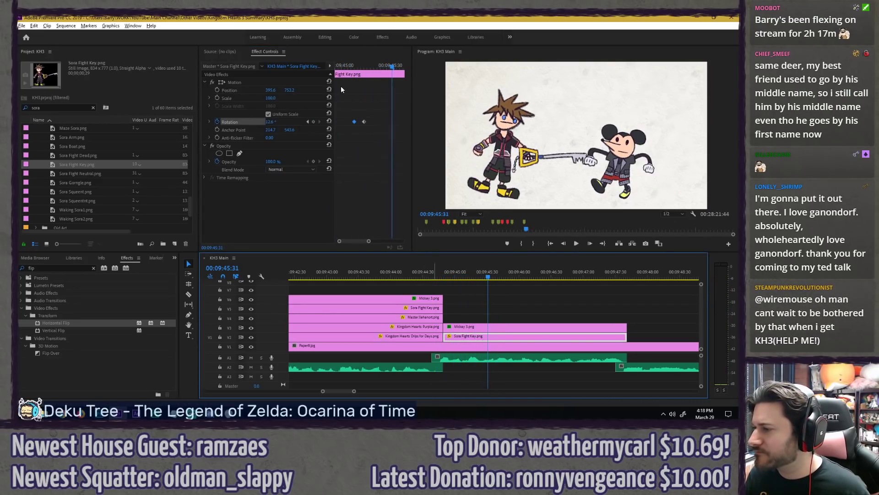
Step: Reduce the 09:45:14 rotation keyframe to 5.4° and save the project
{"action": "left_click", "coordinate": [365, 67]}
{"action": "left_click_drag", "start_coordinate": [270, 121], "coordinate": [254, 121]}
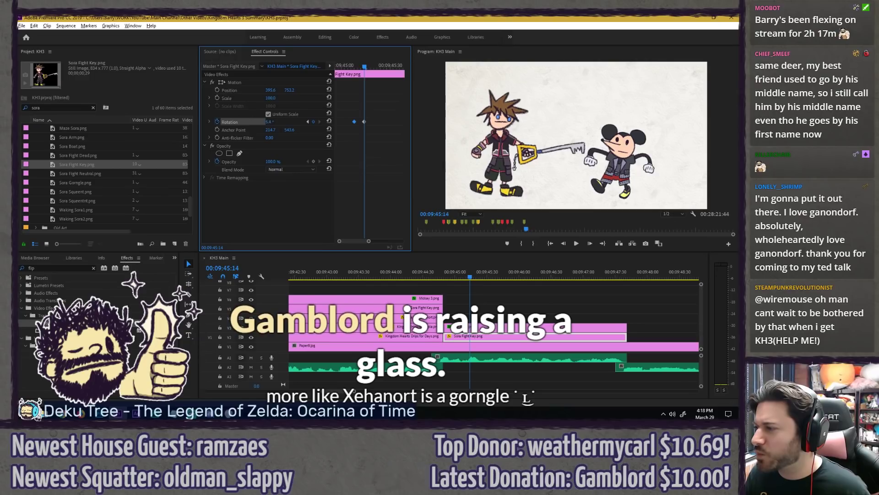
{"action": "key", "text": "ctrl+s"}
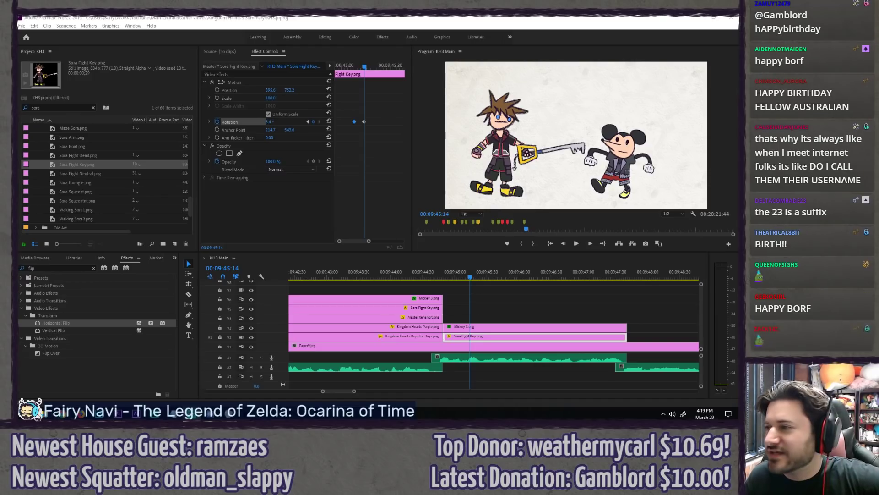
{"action": "left_click", "coordinate": [373, 18]}
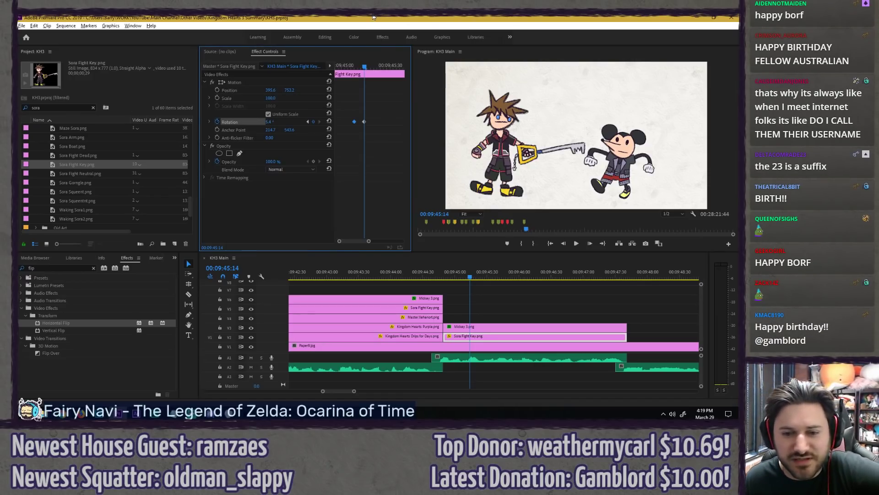
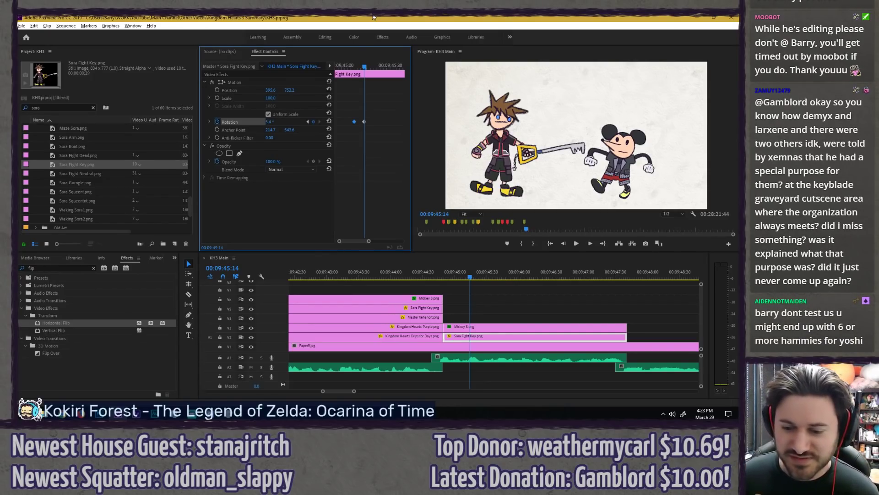
Step: Deselect the Sora Fight Key clip and zoom the KH3 Main timeline out
{"action": "left_click", "coordinate": [436, 288]}
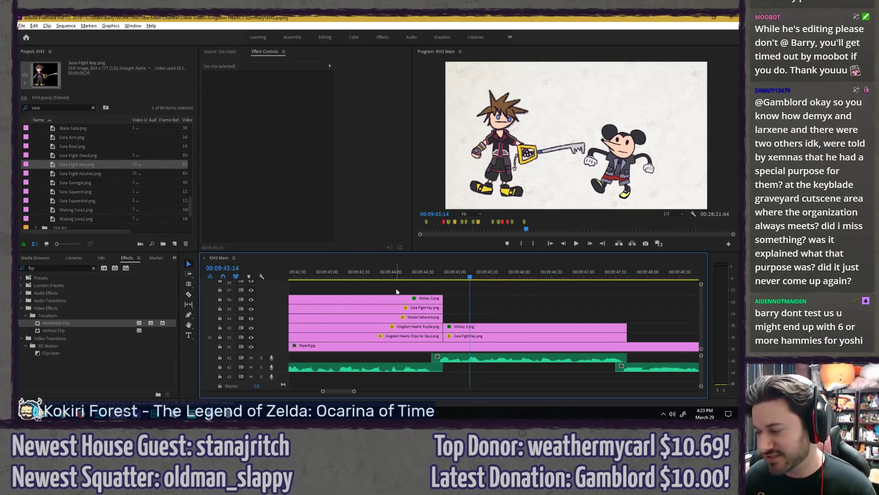
{"action": "key", "text": "minus"}
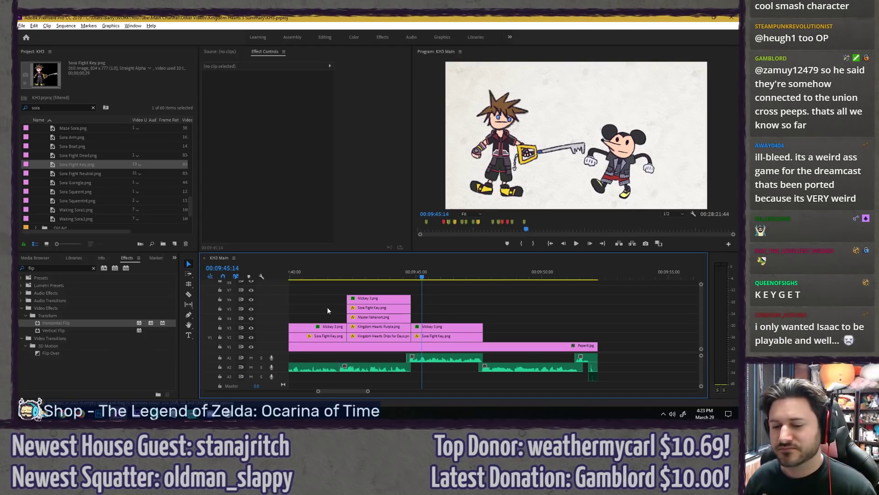
Step: Preview the scene from 09:44:26, then select the Sora Fight Key.png clip to load its effects
{"action": "left_click", "coordinate": [402, 277]}
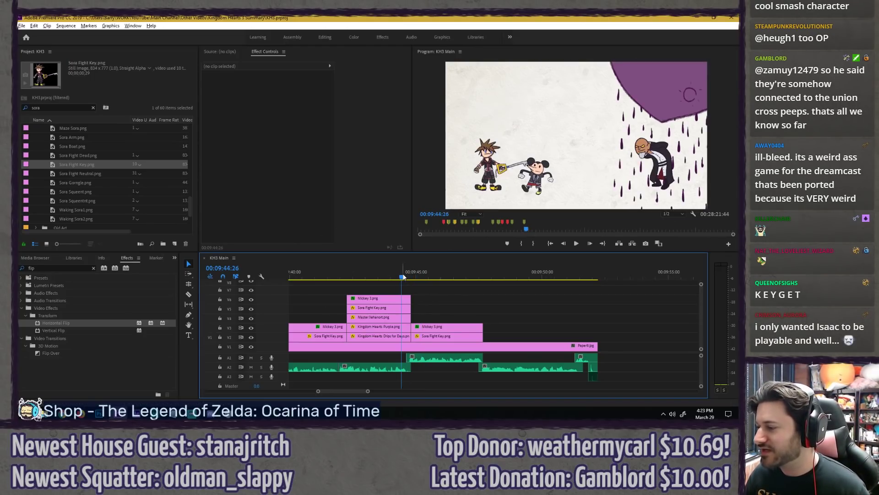
{"action": "key", "text": "space"}
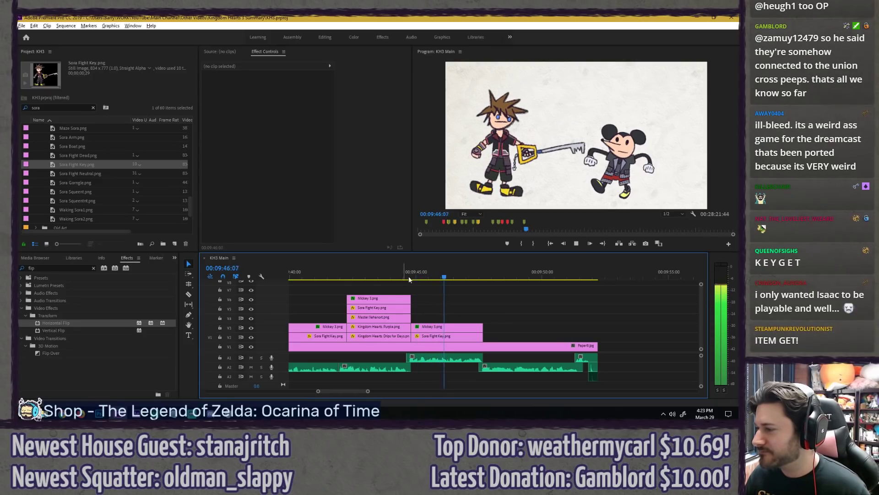
{"action": "scroll", "coordinate": [441, 298], "scroll_direction": "up", "scroll_amount": 2}
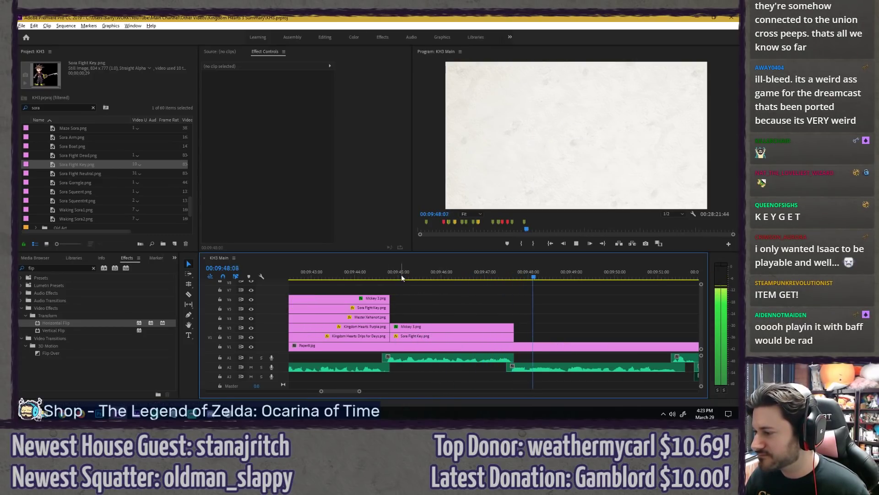
{"action": "left_click", "coordinate": [382, 276]}
{"action": "left_click", "coordinate": [425, 329]}
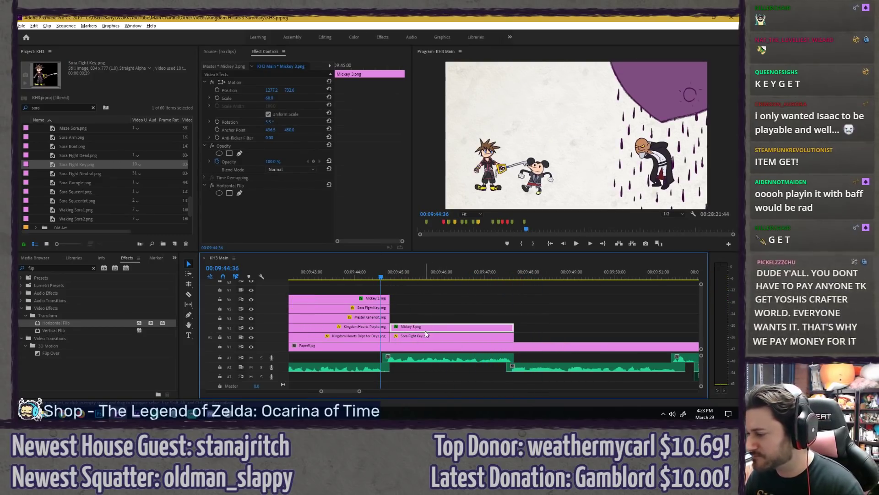
{"action": "left_click", "coordinate": [426, 335]}
{"action": "left_click", "coordinate": [363, 108]}
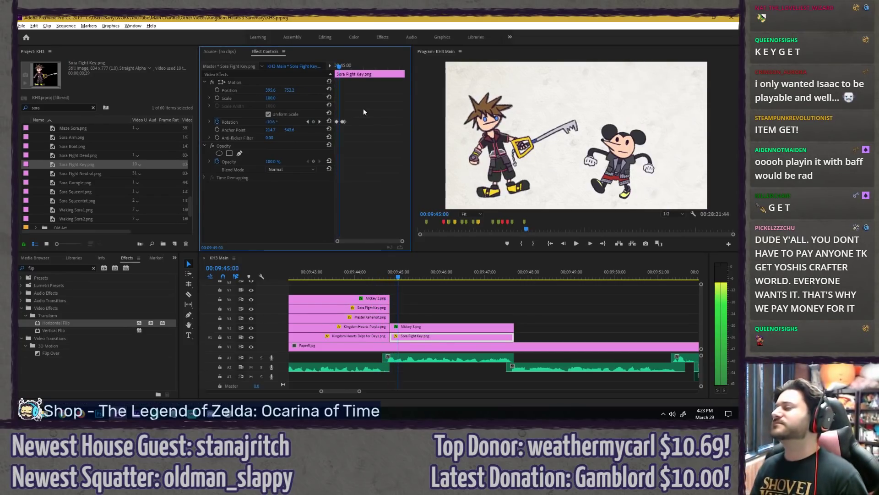
{"action": "key", "text": "space"}
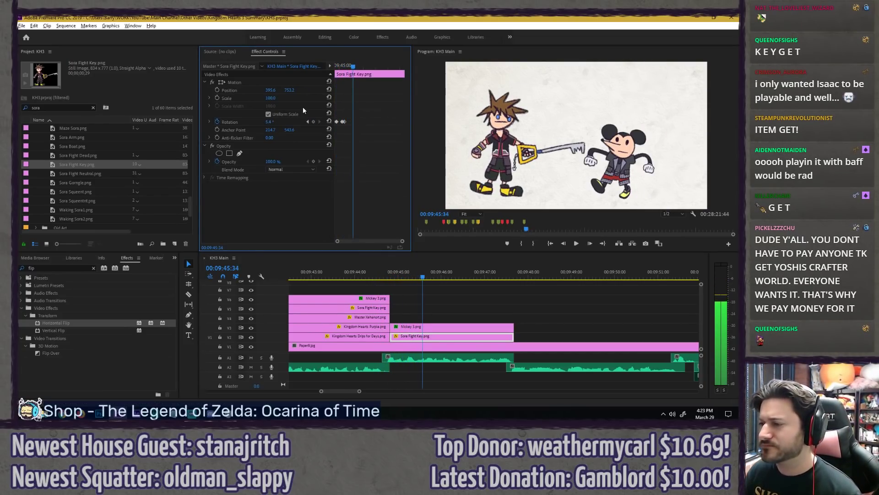
Step: Add a Rotation keyframe and tilt Sora at 09:45:42, then scrub through the animation
{"action": "key", "text": "Right"}
{"action": "key", "text": "Right"}
{"action": "left_click", "coordinate": [314, 122]}
{"action": "key", "text": "Right"}
{"action": "key", "text": "Right"}
{"action": "key", "text": "Right"}
{"action": "key", "text": "Right"}
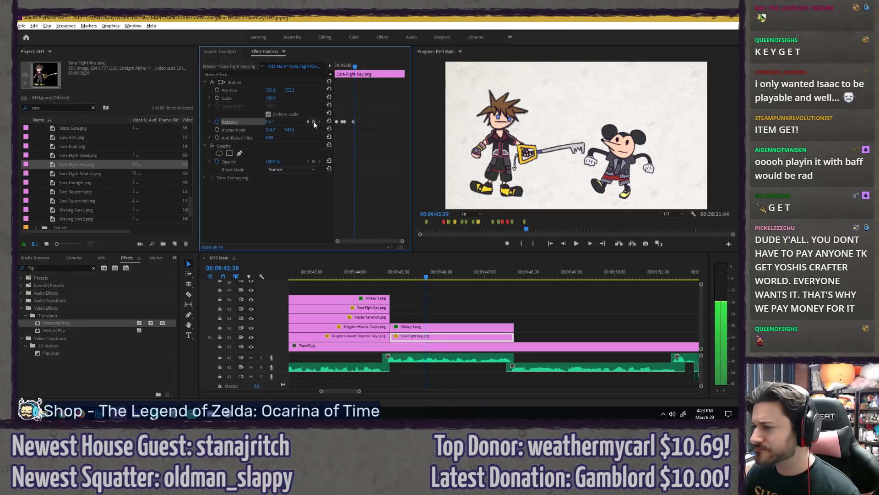
{"action": "left_click_drag", "start_coordinate": [271, 123], "coordinate": [262, 123]}
{"action": "left_click", "coordinate": [336, 67]}
{"action": "left_click_drag", "start_coordinate": [337, 67], "coordinate": [364, 67]}
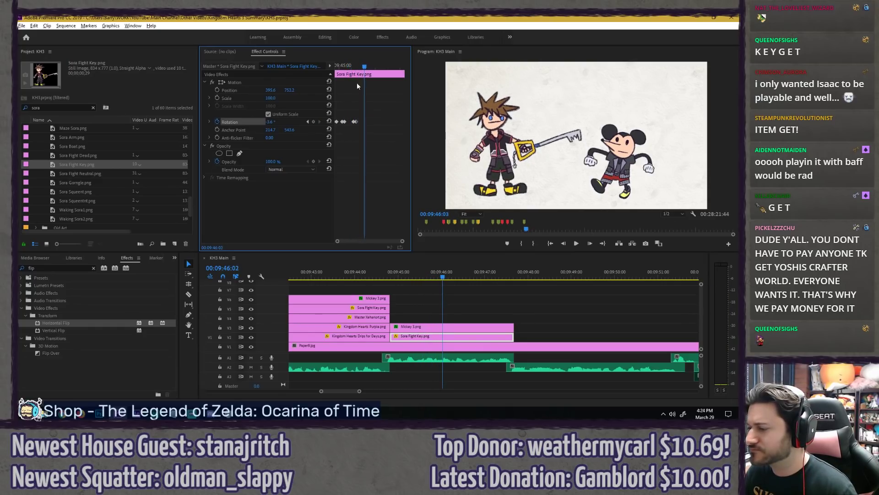
Step: Add a rotation keyframe near 09:46:00, tilt Sora to 7.8° at 09:46:05, and save
{"action": "key", "text": "Right"}
{"action": "left_click", "coordinate": [314, 122]}
{"action": "key", "text": "shift+Right"}
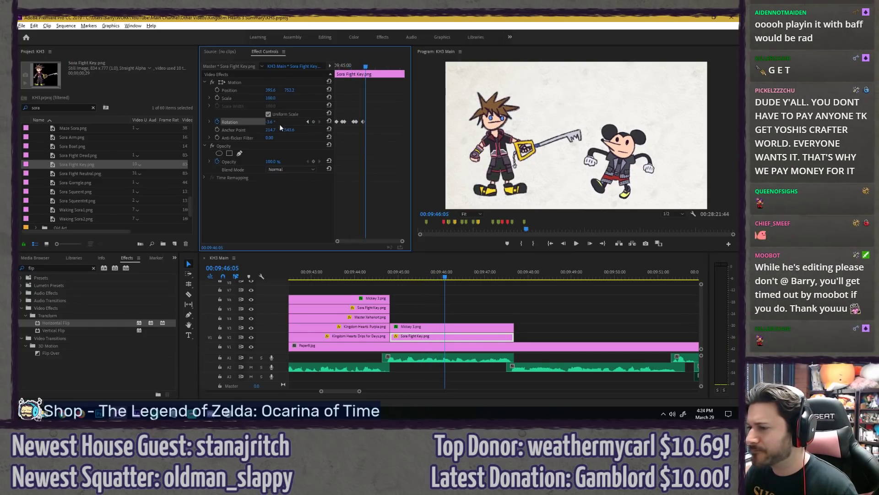
{"action": "left_click_drag", "start_coordinate": [273, 122], "coordinate": [279, 122]}
{"action": "key", "text": "ctrl+s"}
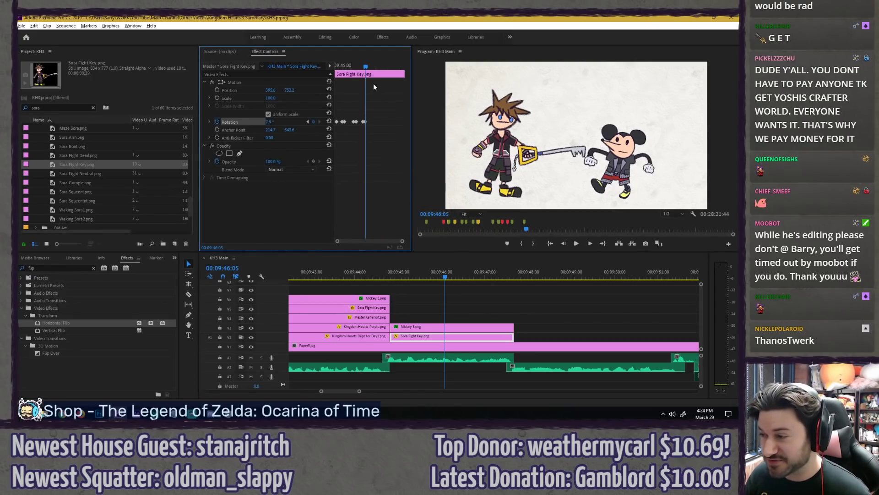
{"action": "left_click_drag", "start_coordinate": [357, 68], "coordinate": [350, 68]}
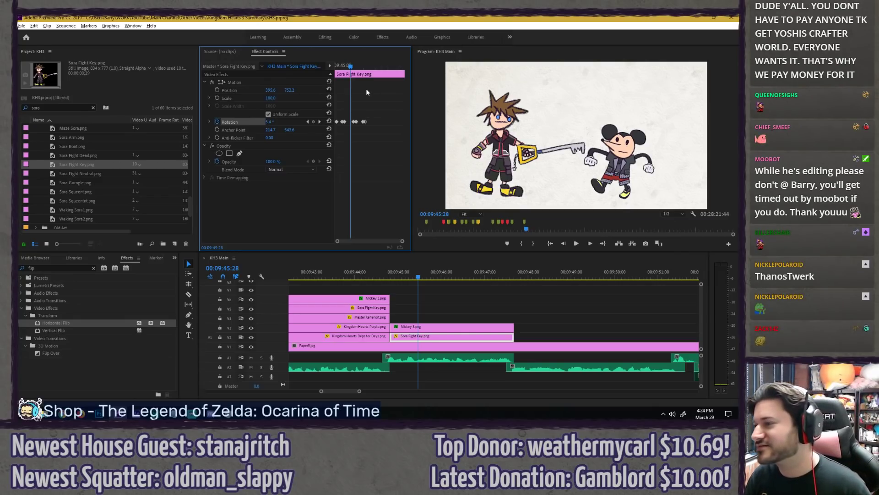
Step: Add another rotation keyframe at 09:46:18 set to 7.8°, then replay the swing
{"action": "key", "text": "space"}
{"action": "left_click", "coordinate": [348, 87]}
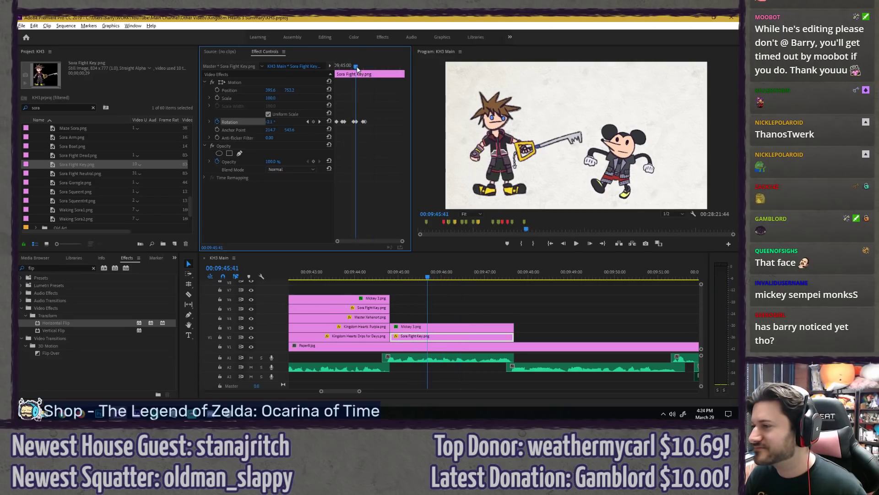
{"action": "key", "text": "space"}
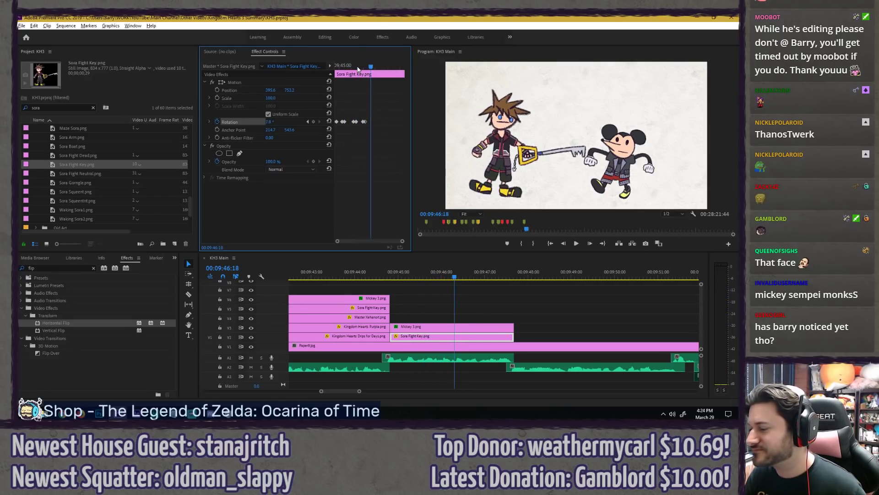
{"action": "left_click", "coordinate": [313, 122]}
{"action": "key", "text": "shift+Right"}
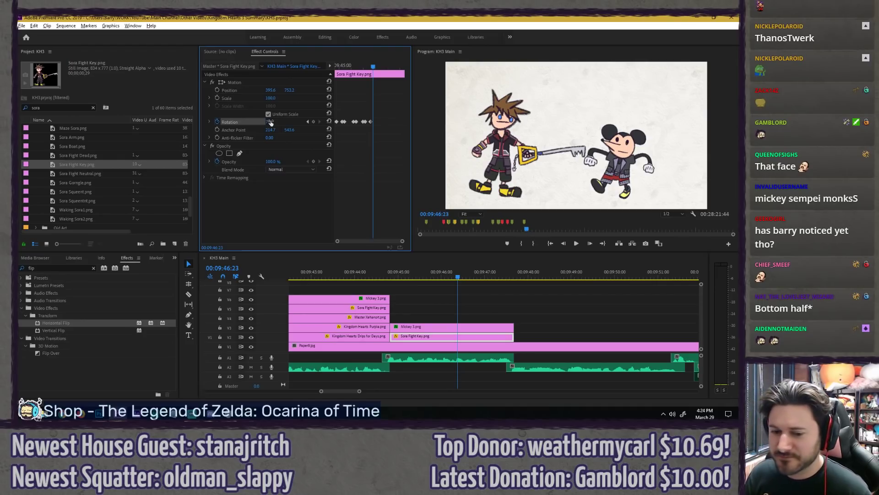
{"action": "left_click_drag", "start_coordinate": [271, 123], "coordinate": [270, 123]}
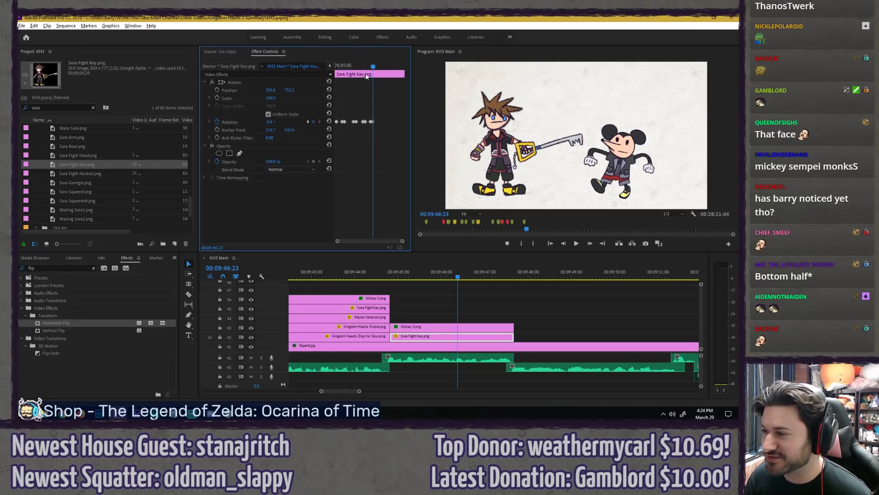
{"action": "mouse_move", "coordinate": [366, 67]}
{"action": "left_mouse_down"}
{"action": "mouse_move", "coordinate": [337, 67]}
{"action": "mouse_move", "coordinate": [373, 62]}
{"action": "mouse_move", "coordinate": [361, 69]}
{"action": "left_mouse_up"}
{"action": "key", "text": "space"}
{"action": "key", "text": "space"}
{"action": "key", "text": "space"}
Step: Zoom into the keyframes, save, and set Sora's rotation to -5° near 09:46:04
{"action": "key", "text": "="}
{"action": "key", "text": "="}
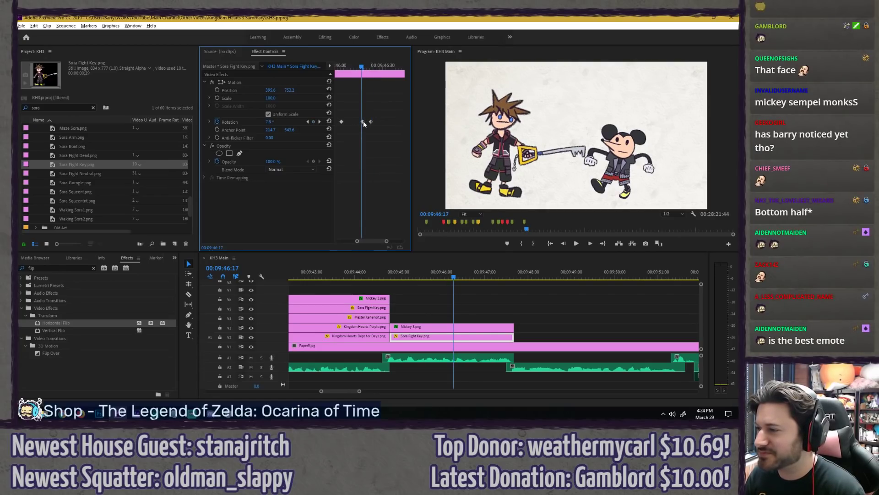
{"action": "key", "text": "ctrl+s"}
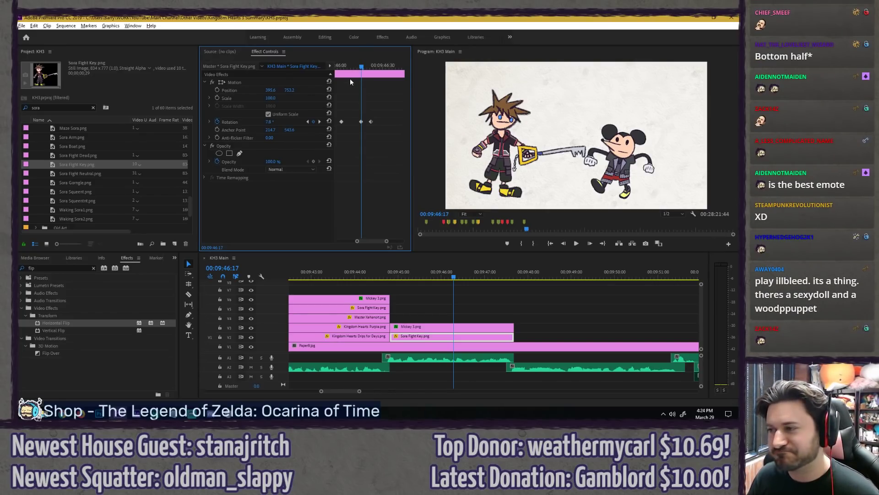
{"action": "left_click", "coordinate": [339, 66]}
{"action": "mouse_move", "coordinate": [340, 67]}
{"action": "left_mouse_down"}
{"action": "mouse_move", "coordinate": [403, 67]}
{"action": "mouse_move", "coordinate": [296, 74]}
{"action": "mouse_move", "coordinate": [323, 68]}
{"action": "left_mouse_up"}
{"action": "left_click", "coordinate": [271, 122]}
{"action": "type", "text": "-5"}
{"action": "key", "text": "Return"}
{"action": "key", "text": "space"}
{"action": "key", "text": "space"}
Step: Replay the swing from 09:45:59 and fine-tune the rotation frame by frame
{"action": "key", "text": "space"}
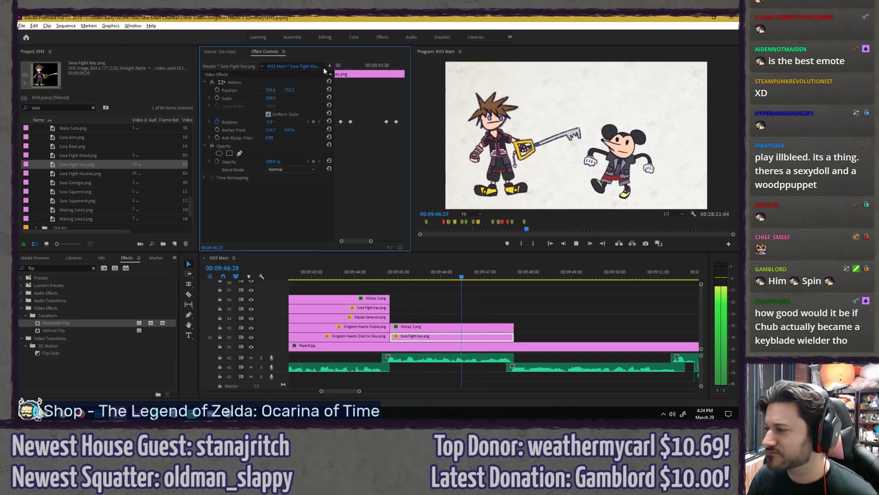
{"action": "key", "text": "space"}
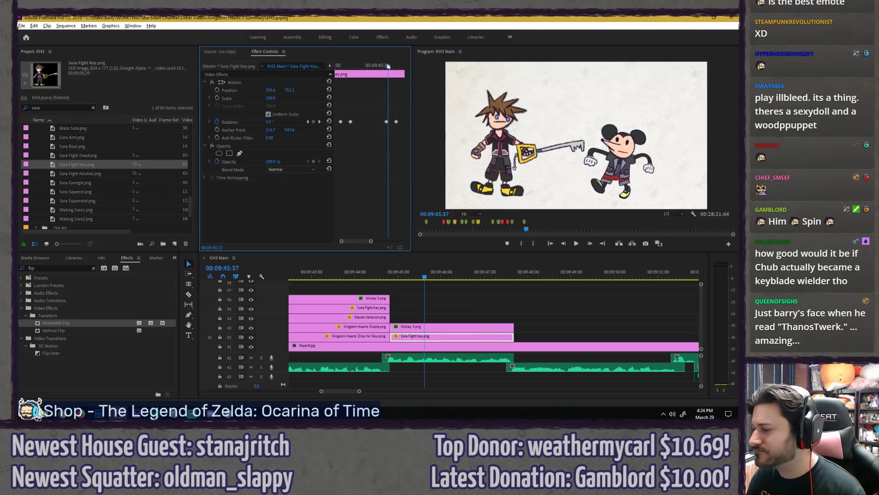
{"action": "left_click", "coordinate": [388, 66]}
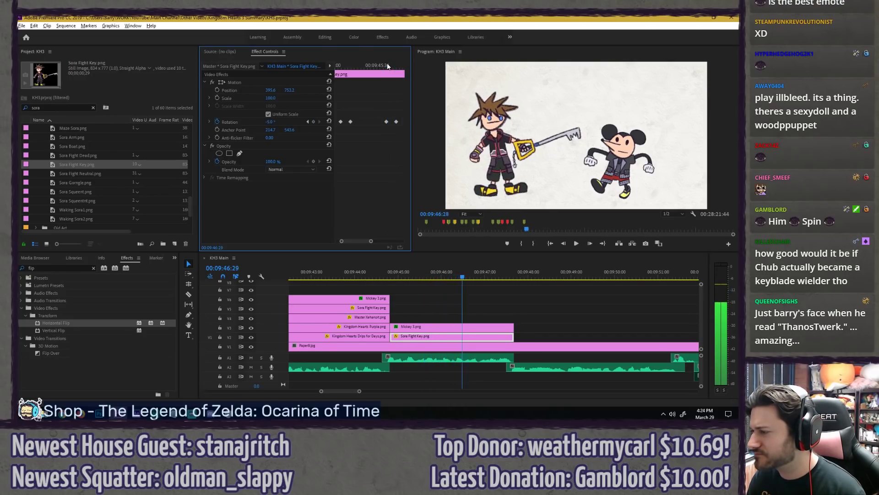
{"action": "key", "text": "space"}
{"action": "key", "text": "shift+Left"}
{"action": "key", "text": "shift+Left"}
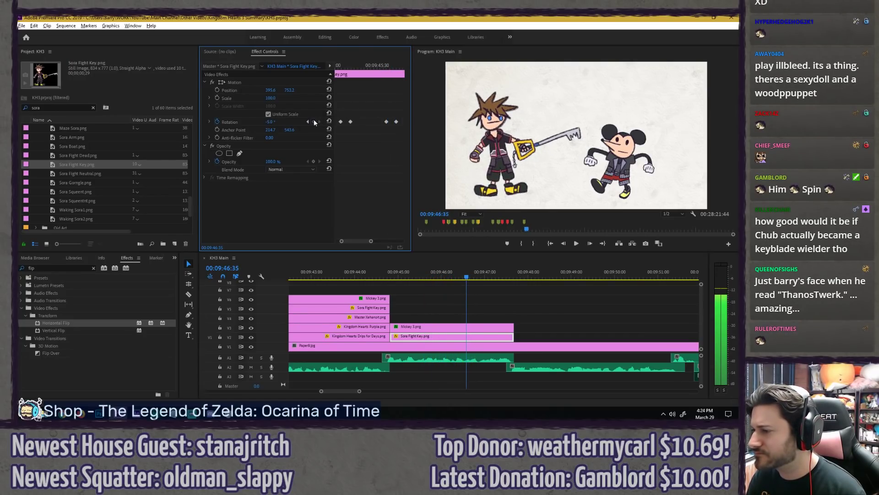
{"action": "key", "text": "shift+Right"}
{"action": "key", "text": "Right"}
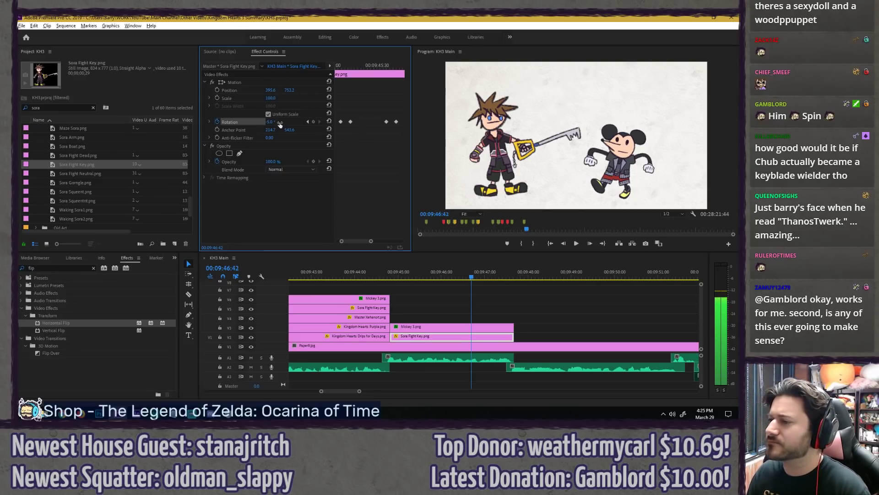
{"action": "left_click_drag", "start_coordinate": [275, 123], "coordinate": [281, 122]}
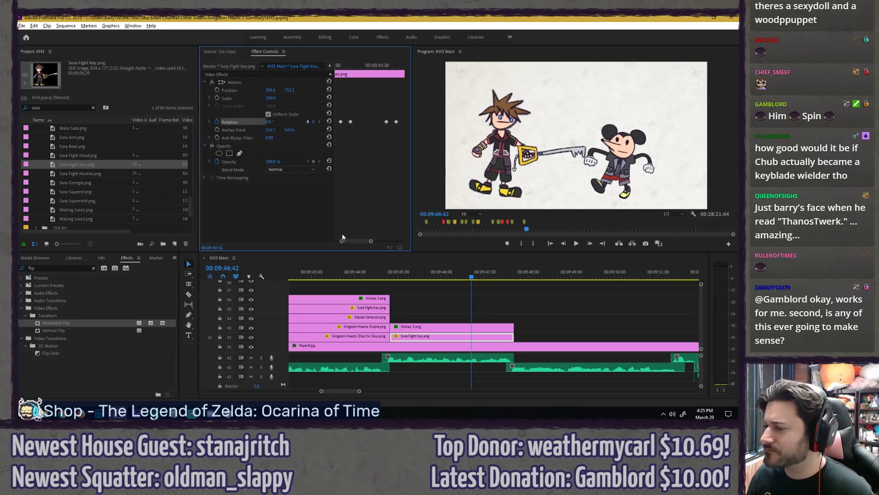
{"action": "left_click_drag", "start_coordinate": [360, 241], "coordinate": [374, 241]}
{"action": "key", "text": "Right"}
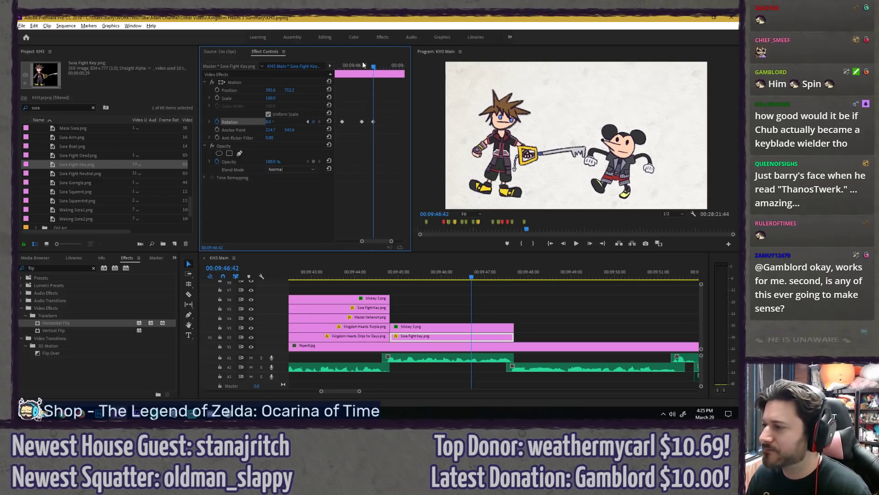
Step: Shift two rotation keyframes later in time and replay up to the 09:46:37 keyframe
{"action": "left_click_drag", "start_coordinate": [358, 135], "coordinate": [377, 121]}
{"action": "key", "text": "Right"}
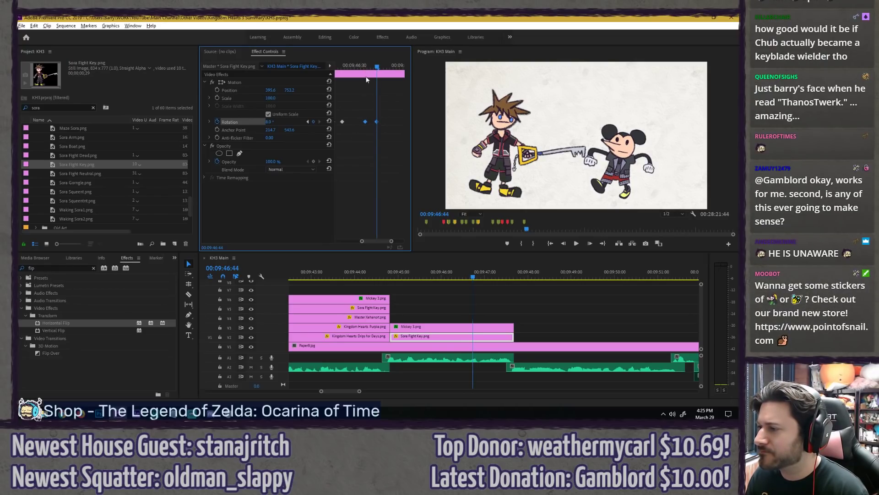
{"action": "left_click_drag", "start_coordinate": [359, 67], "coordinate": [326, 59]}
{"action": "key", "text": "space"}
{"action": "left_click_drag", "start_coordinate": [380, 66], "coordinate": [390, 67]}
{"action": "key", "text": "space"}
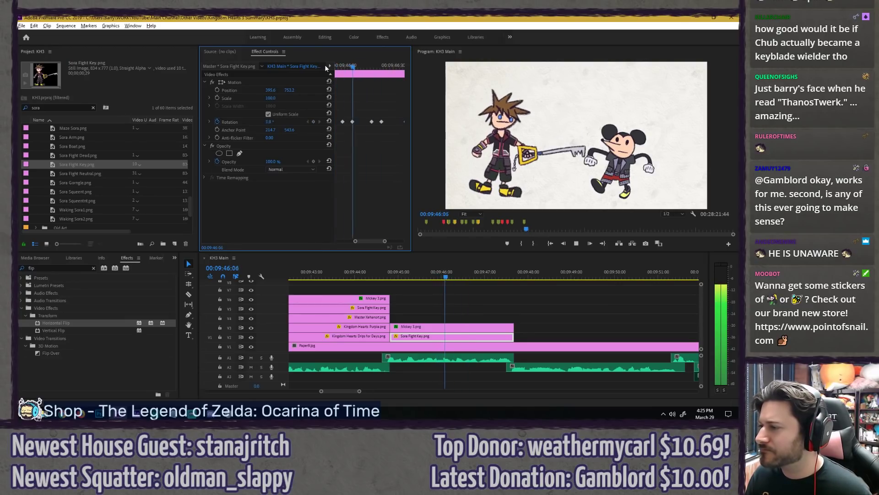
{"action": "key", "text": "space"}
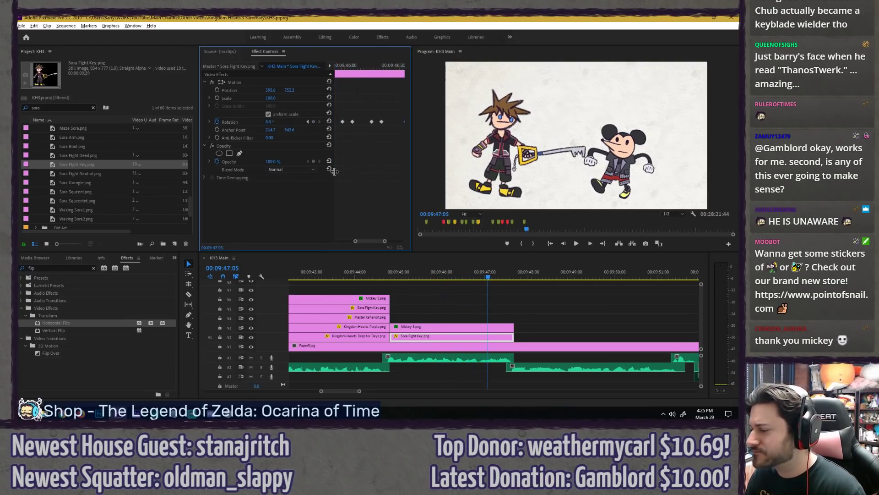
Step: Set the Rotation value to 0 so Sora stands upright, then replay from 00:09:44:46
{"action": "left_click", "coordinate": [269, 122]}
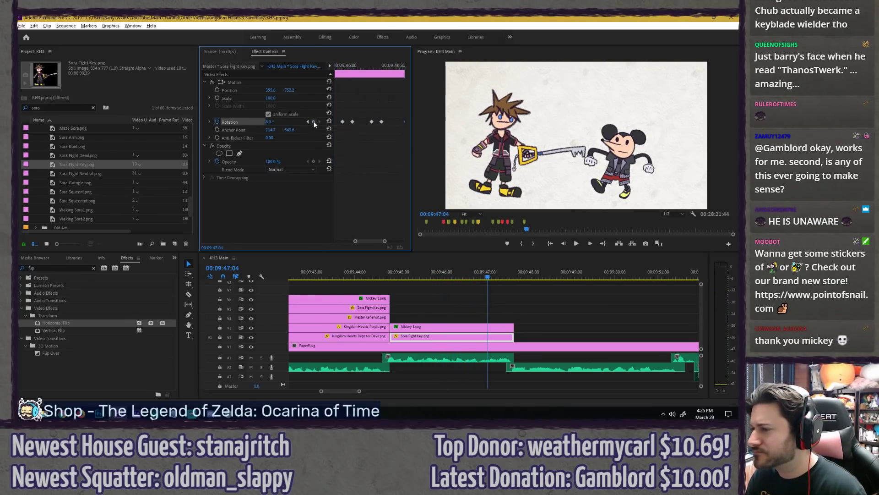
{"action": "type", "text": "0"}
{"action": "key", "text": "Return"}
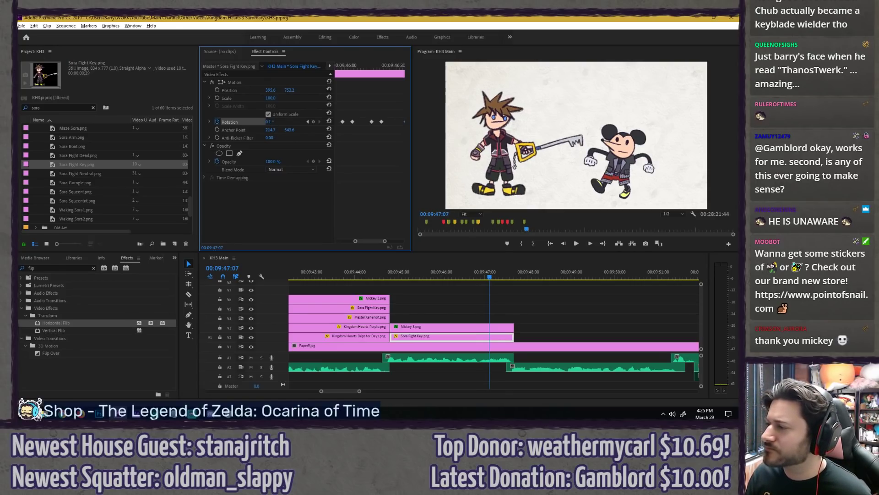
{"action": "key", "text": "space"}
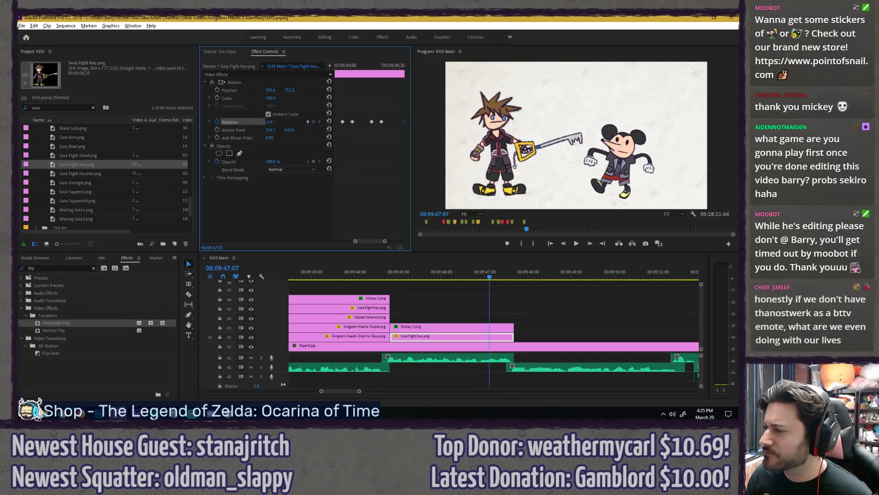
{"action": "left_click", "coordinate": [389, 271]}
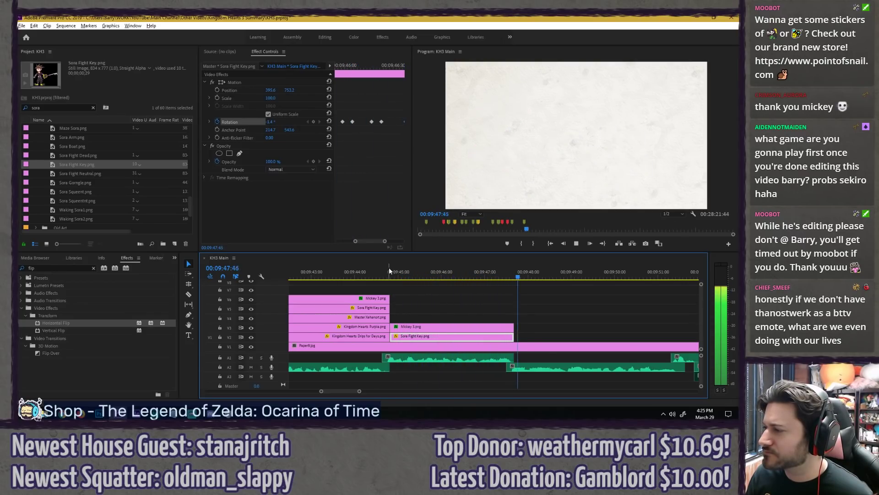
{"action": "scroll", "coordinate": [420, 298], "scroll_direction": "down", "scroll_amount": 5}
Step: Deselect the Sora clip, save, park the playhead at 00:09:48:07 and zoom out
{"action": "left_click", "coordinate": [471, 292]}
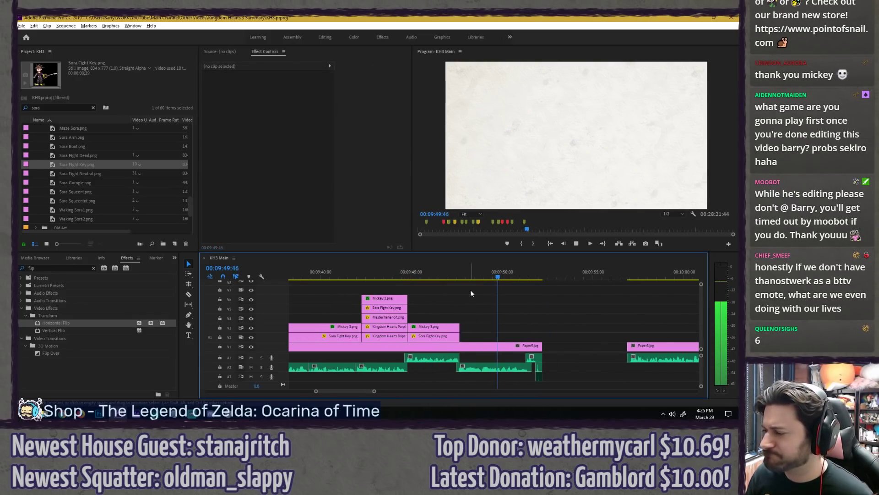
{"action": "scroll", "coordinate": [514, 299], "scroll_direction": "up", "scroll_amount": 3}
{"action": "key", "text": "ctrl+s"}
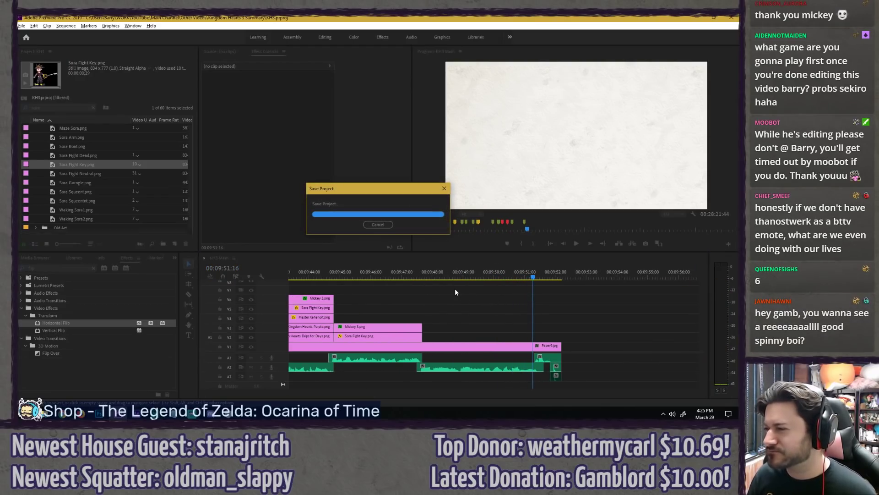
{"action": "left_click", "coordinate": [436, 274]}
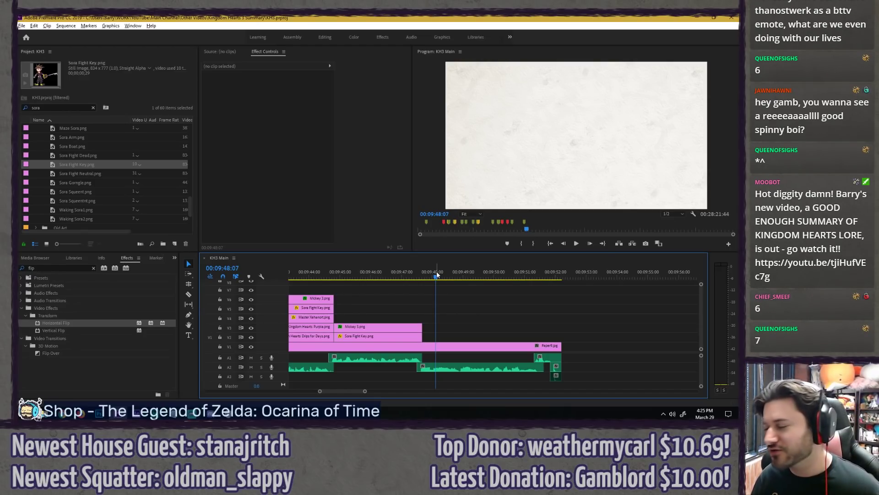
{"action": "scroll", "coordinate": [447, 300], "scroll_direction": "up", "scroll_amount": 2}
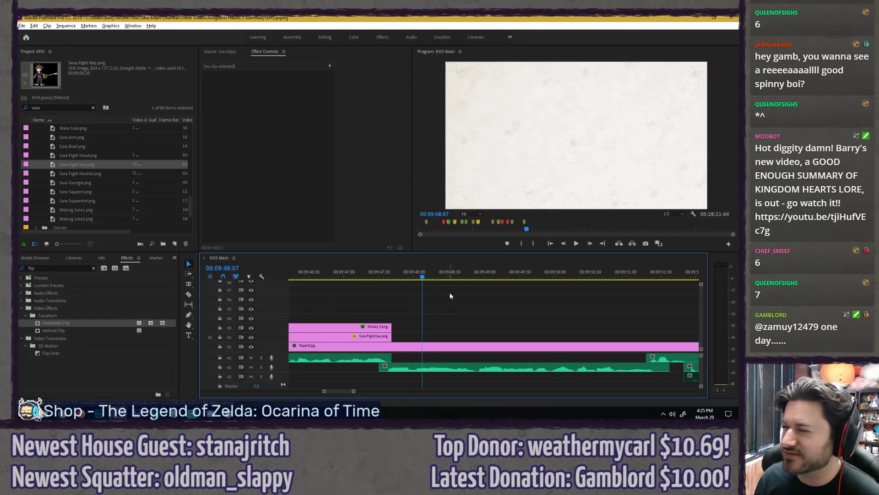
{"action": "key", "text": "minus"}
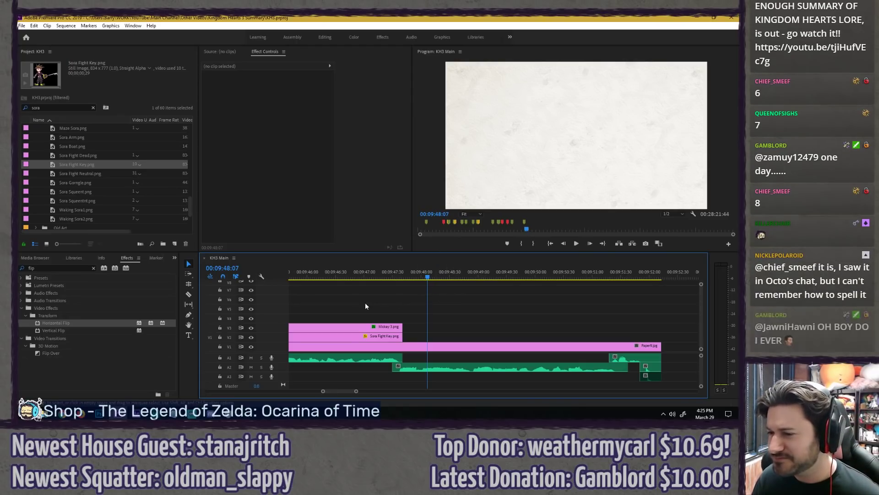
Step: Replace the 'sora' Project search filter with 'mickey'
{"action": "scroll", "coordinate": [109, 191], "scroll_direction": "up", "scroll_amount": 3}
{"action": "scroll", "coordinate": [109, 193], "scroll_direction": "up", "scroll_amount": 4}
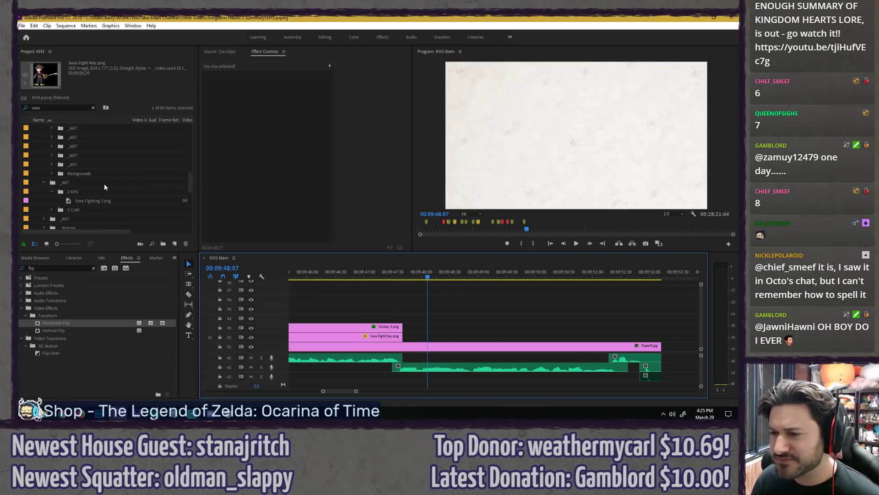
{"action": "left_click", "coordinate": [93, 108]}
{"action": "type", "text": "mickey"}
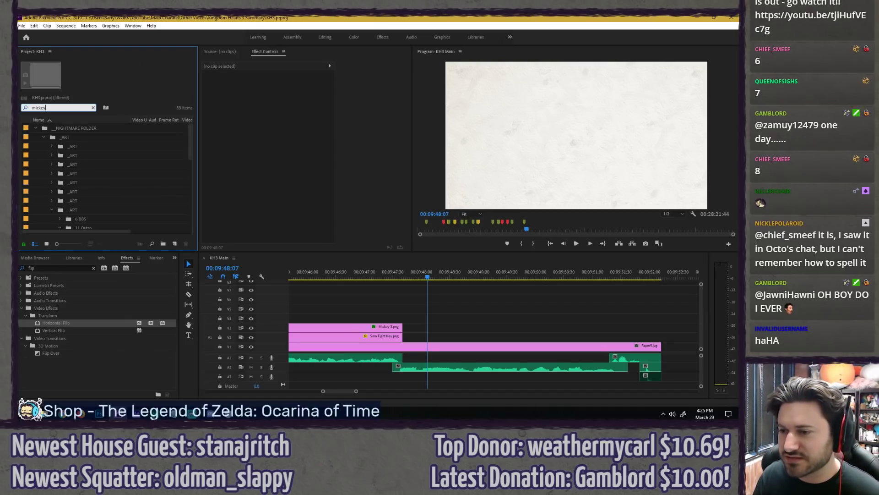
{"action": "scroll", "coordinate": [106, 144], "scroll_direction": "down", "scroll_amount": 5}
{"action": "scroll", "coordinate": [97, 179], "scroll_direction": "down", "scroll_amount": 2}
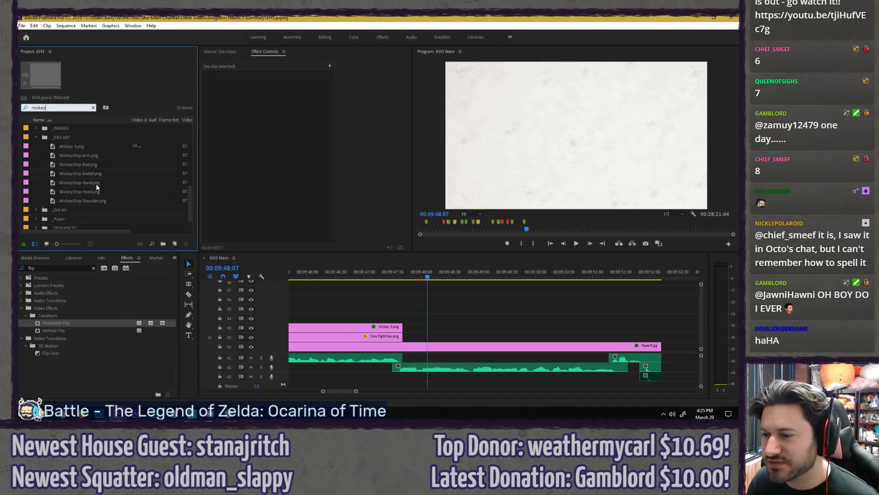
Step: Preview the MickeyStop Arm, Bod, Boddd, Hand, Head and Shoulder images, comparing Bod and Boddd
{"action": "left_click", "coordinate": [81, 175]}
{"action": "left_click", "coordinate": [79, 182]}
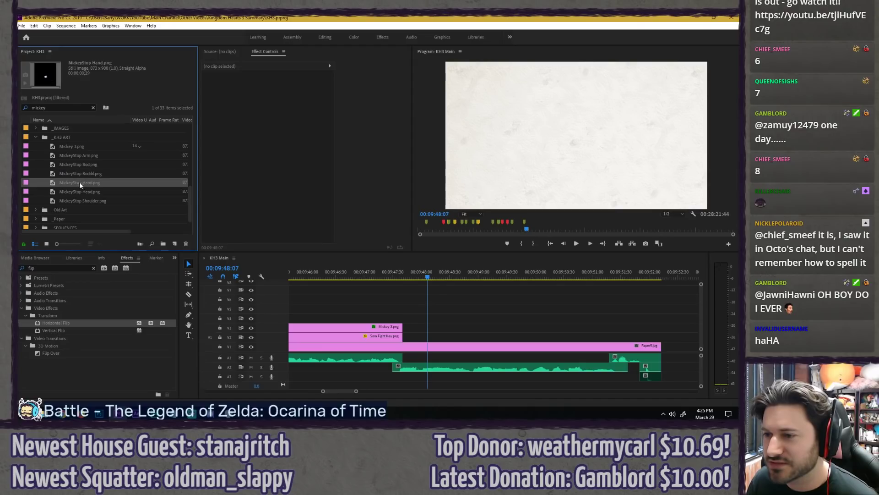
{"action": "left_click", "coordinate": [77, 191]}
{"action": "left_click", "coordinate": [77, 200]}
{"action": "left_click", "coordinate": [71, 154]}
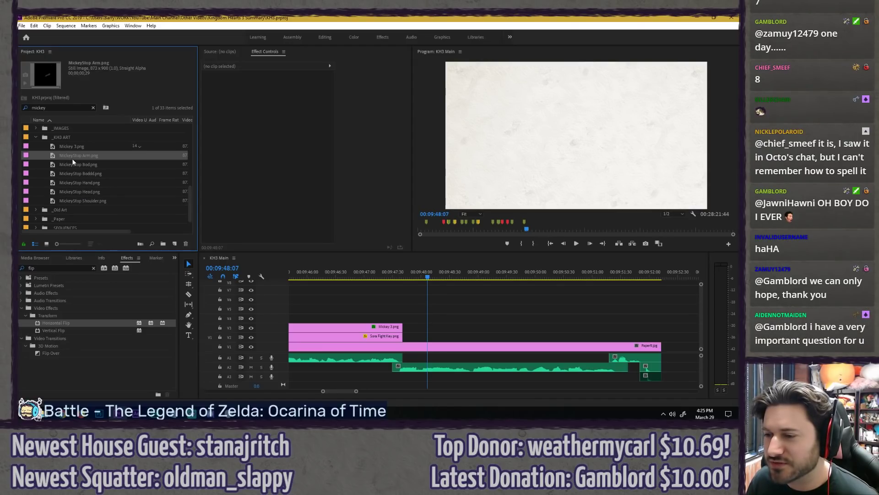
{"action": "left_click", "coordinate": [73, 164]}
{"action": "left_click", "coordinate": [74, 172]}
{"action": "left_click", "coordinate": [74, 164]}
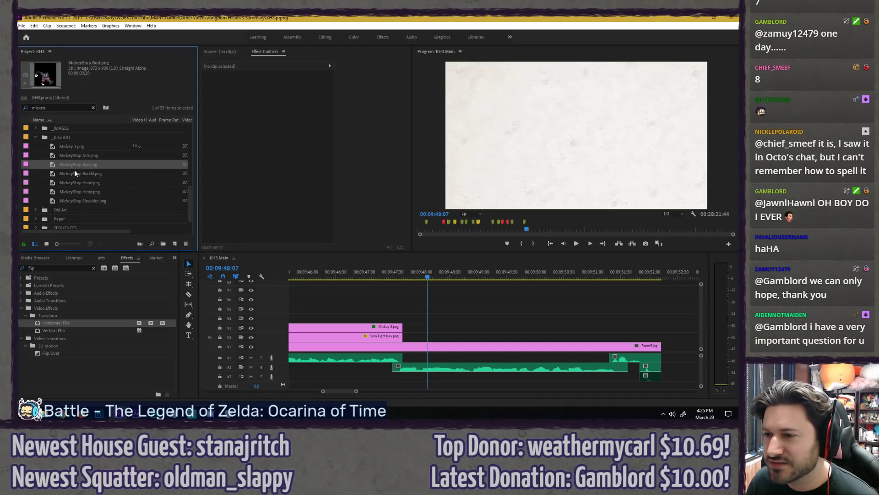
{"action": "left_click", "coordinate": [75, 171]}
{"action": "left_click", "coordinate": [73, 165]}
{"action": "left_click", "coordinate": [76, 172]}
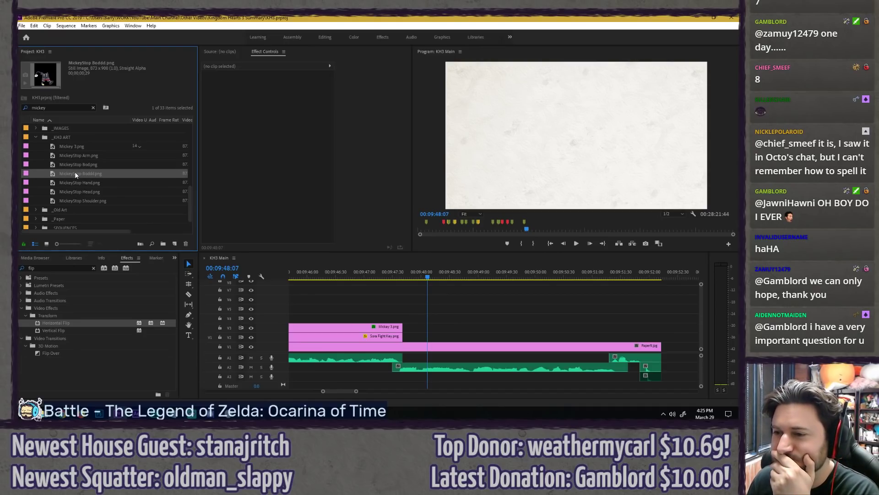
{"action": "left_click", "coordinate": [75, 166]}
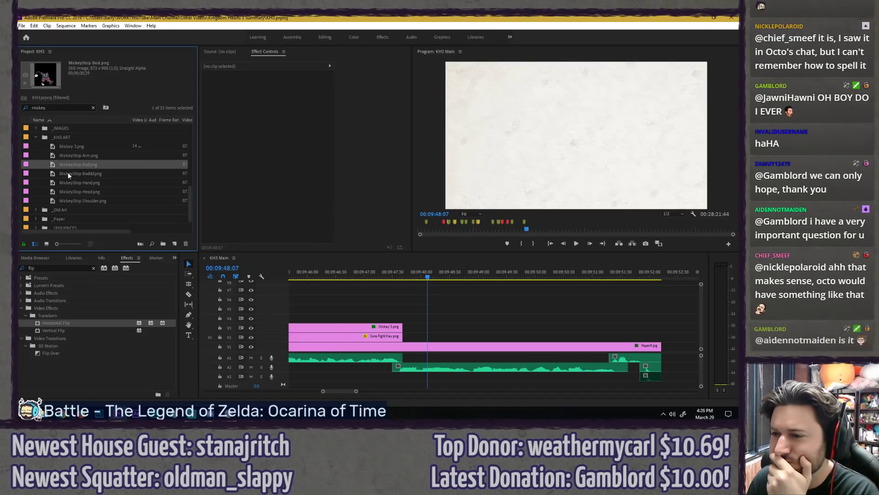
{"action": "left_click", "coordinate": [68, 175]}
{"action": "left_click", "coordinate": [66, 163]}
{"action": "left_click", "coordinate": [65, 172]}
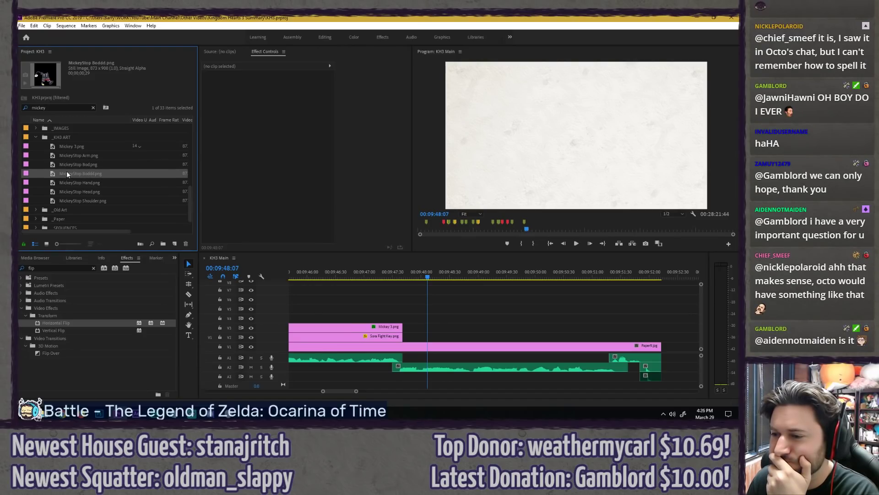
Step: Place the MickeyStop Bod, Head, Arm, Hand and Shoulder images on the timeline tracks
{"action": "left_click_drag", "start_coordinate": [68, 164], "coordinate": [429, 328]}
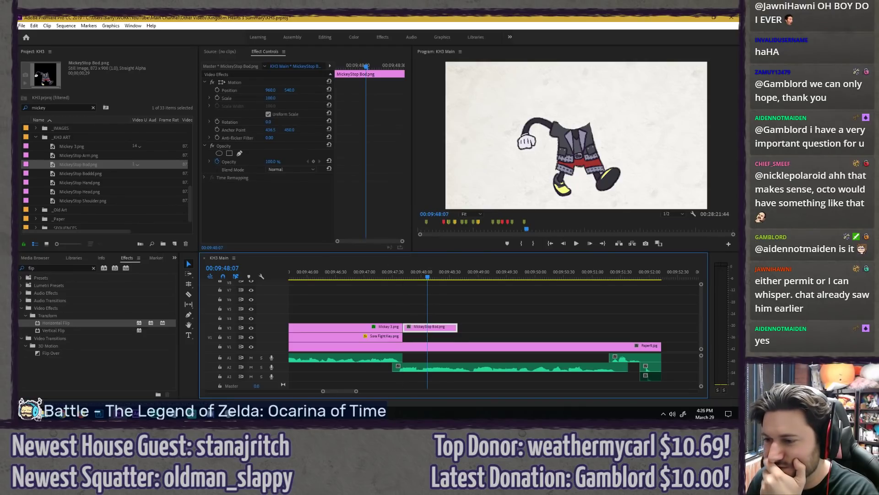
{"action": "left_click", "coordinate": [76, 183]}
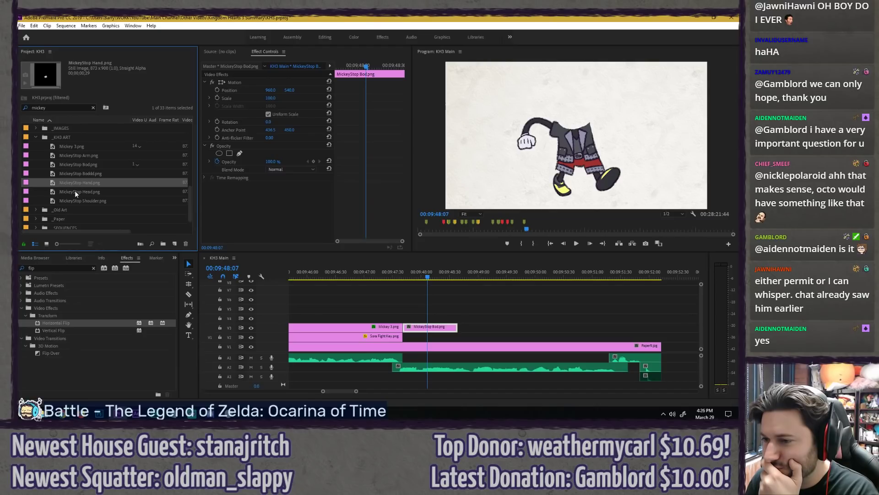
{"action": "left_click_drag", "start_coordinate": [75, 191], "coordinate": [420, 303]}
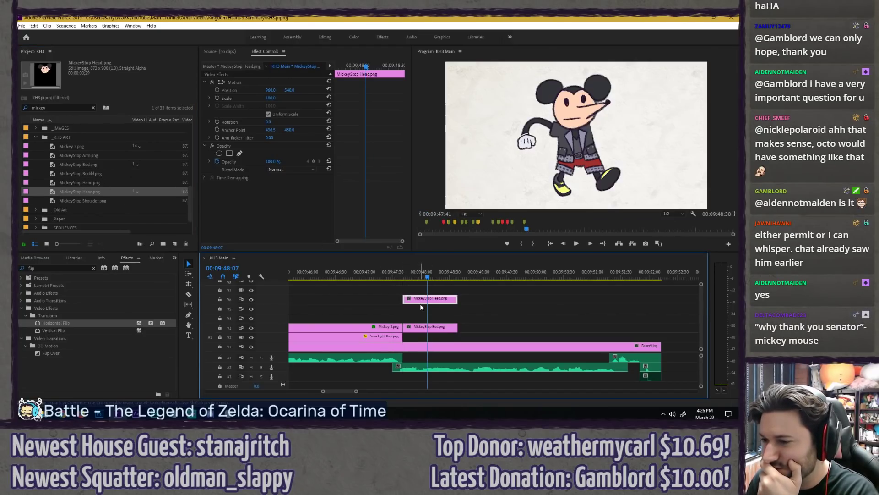
{"action": "left_click_drag", "start_coordinate": [84, 155], "coordinate": [412, 317]}
{"action": "left_click_drag", "start_coordinate": [88, 182], "coordinate": [411, 308]}
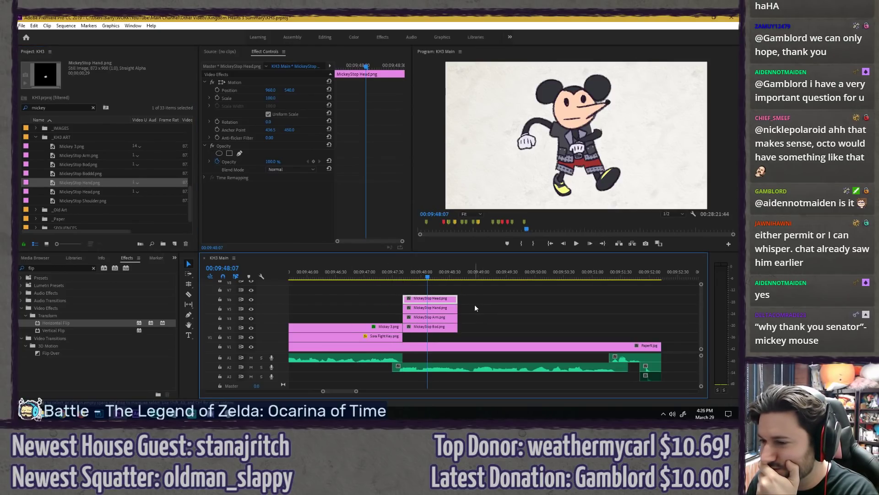
{"action": "left_click_drag", "start_coordinate": [87, 200], "coordinate": [443, 290]}
Step: Reorder the stack: Head to V7, Shoulder on V6, Hand and Arm up one track
{"action": "left_click_drag", "start_coordinate": [502, 311], "coordinate": [441, 299]}
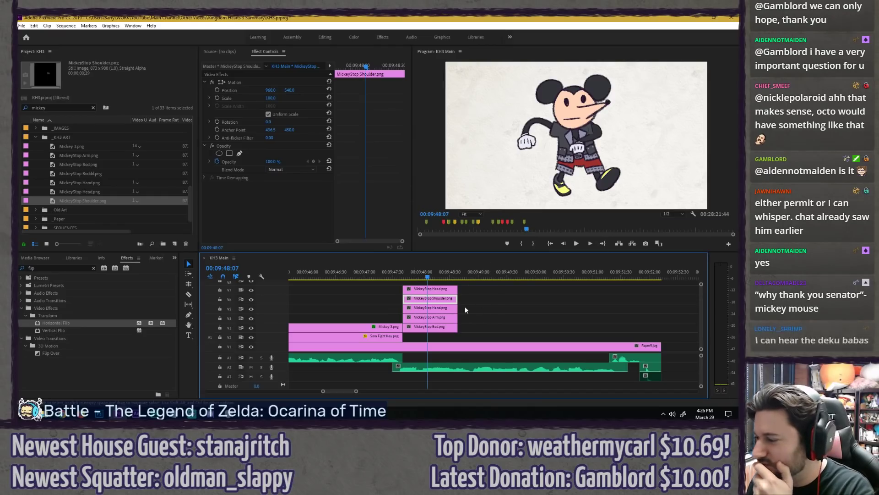
{"action": "key", "text": "ctrl+z"}
{"action": "key", "text": "ctrl+shift+z"}
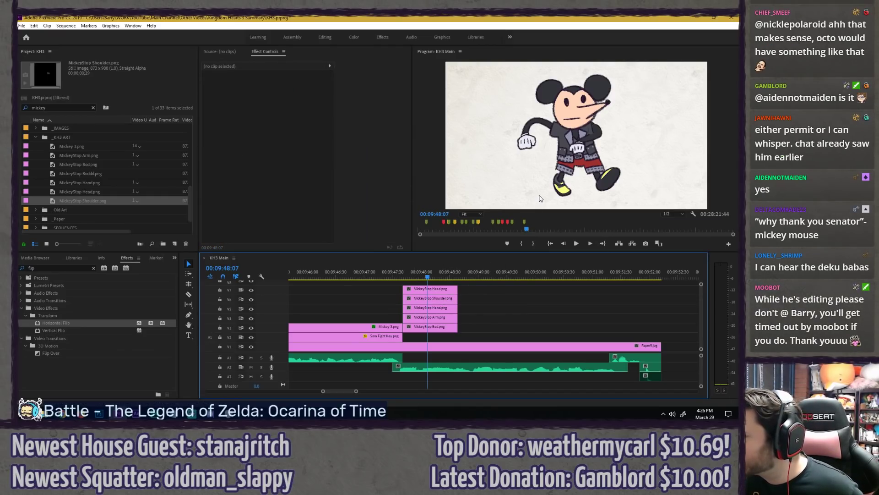
{"action": "key", "text": "grave"}
{"action": "key", "text": "grave"}
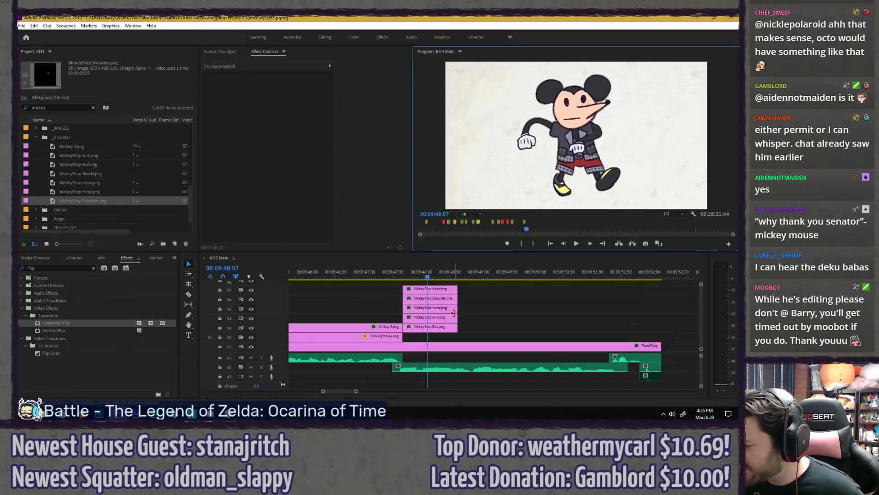
{"action": "left_click_drag", "start_coordinate": [477, 305], "coordinate": [436, 315]}
{"action": "mouse_move", "coordinate": [441, 311]}
{"action": "left_mouse_down"}
{"action": "mouse_move", "coordinate": [503, 302]}
{"action": "mouse_move", "coordinate": [429, 304]}
{"action": "mouse_move", "coordinate": [435, 311]}
{"action": "left_mouse_up"}
{"action": "key", "text": "grave"}
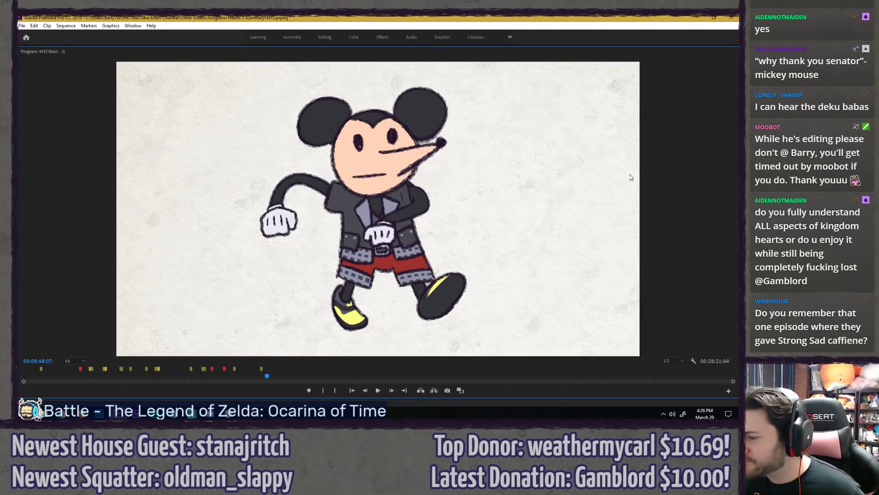
Step: Deselect the Hand and Arm clips, park the playhead at 00:09:48:22 and save
{"action": "key", "text": "grave"}
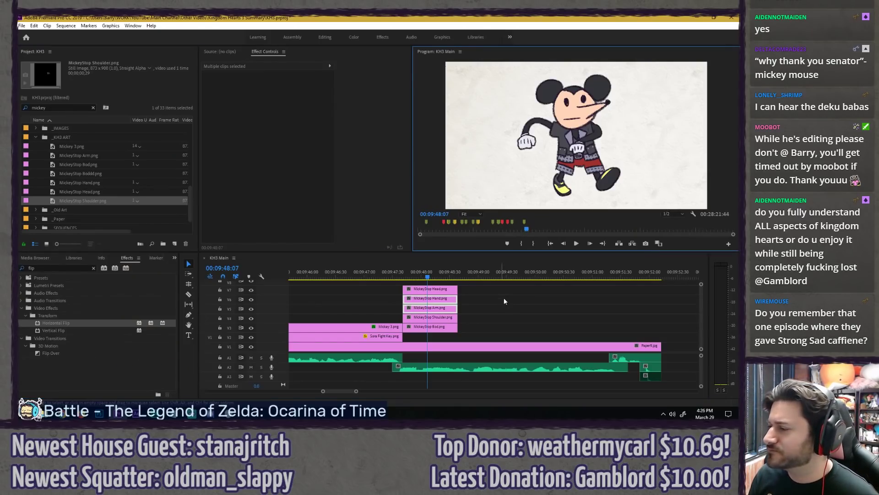
{"action": "left_click", "coordinate": [476, 298]}
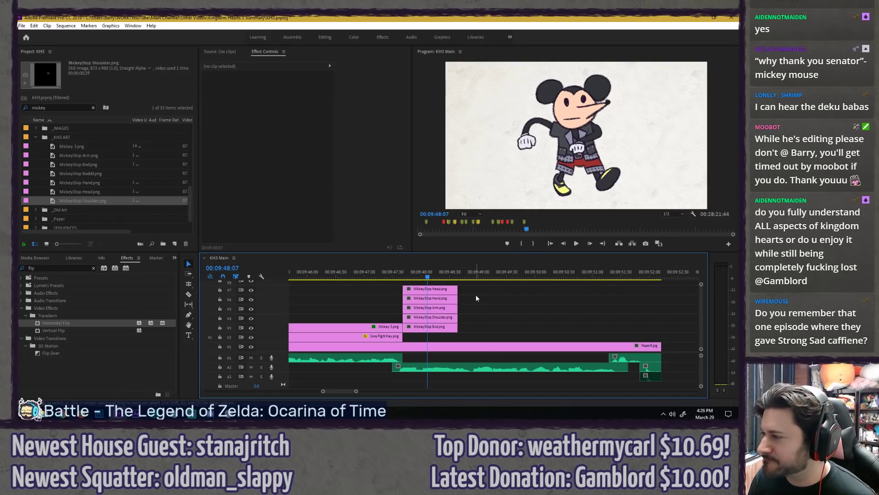
{"action": "left_click", "coordinate": [439, 274]}
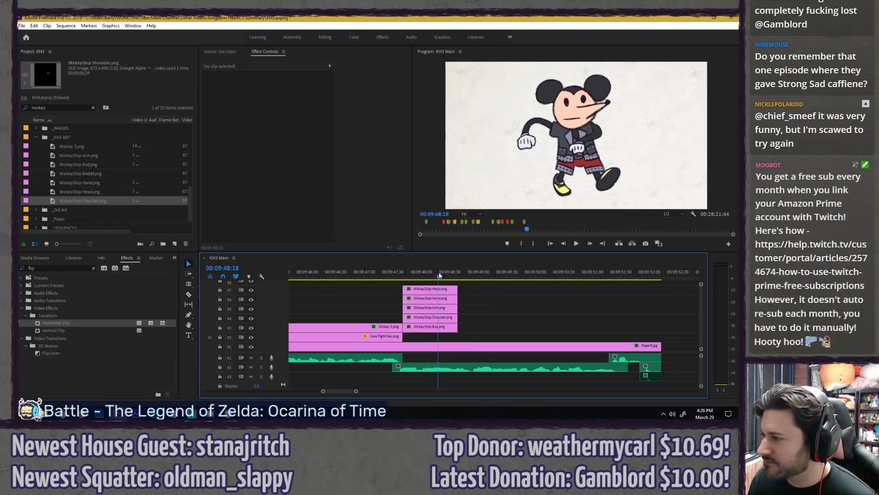
{"action": "left_click_drag", "start_coordinate": [439, 274], "coordinate": [442, 275]}
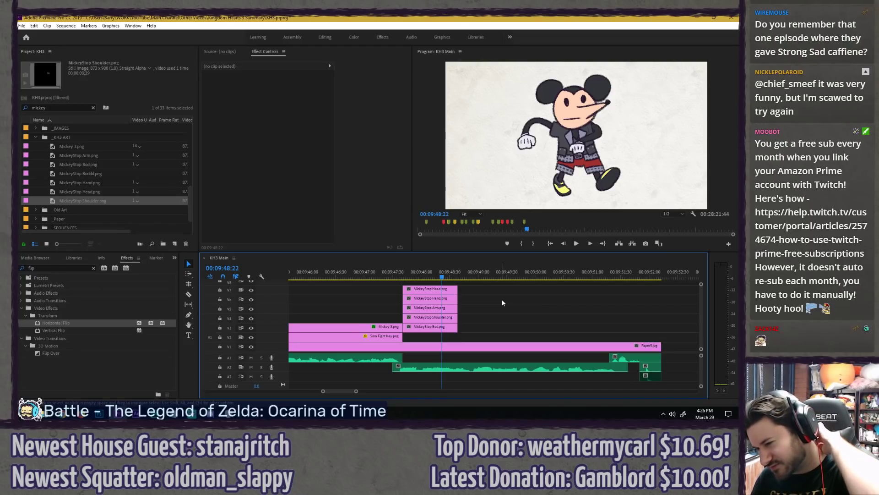
{"action": "left_click", "coordinate": [91, 174]}
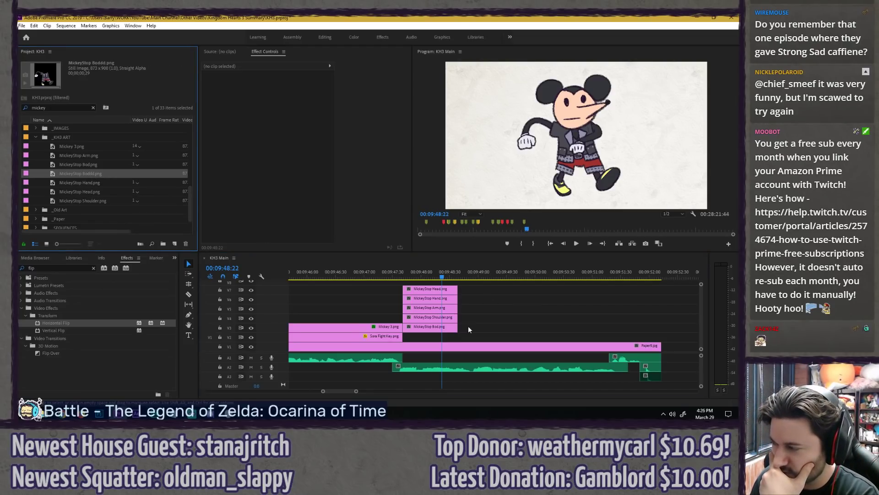
{"action": "left_click", "coordinate": [510, 320]}
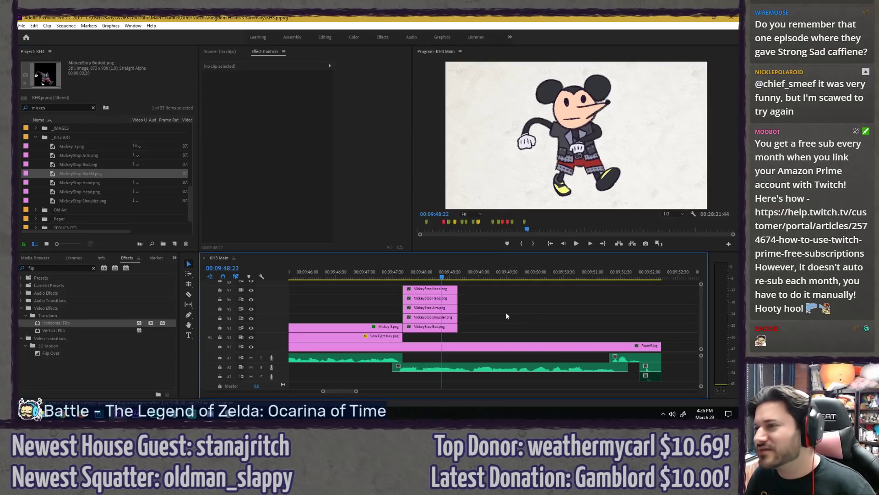
{"action": "key", "text": "ctrl+s"}
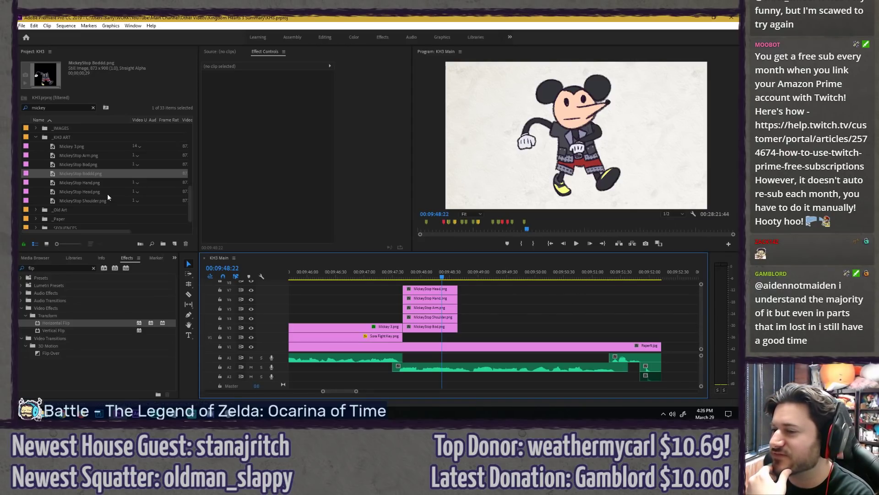
Step: Move the MickeyStop Bod.png body clip down to track V2
{"action": "left_click", "coordinate": [72, 174]}
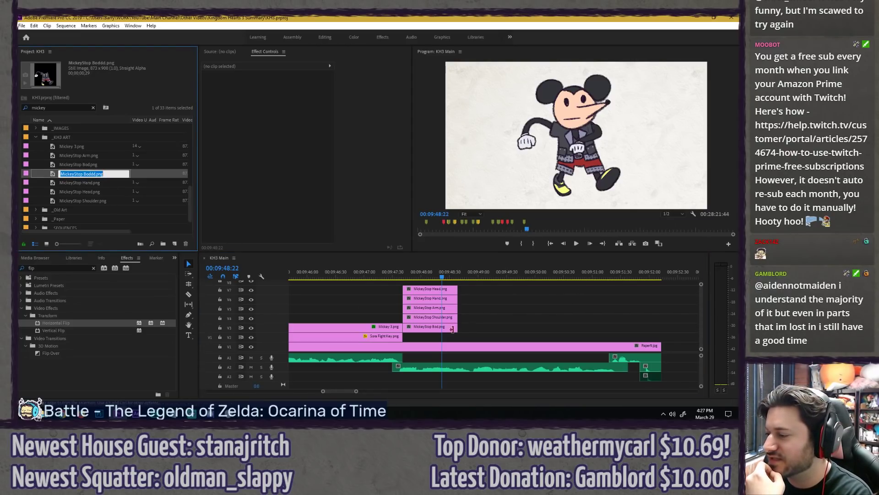
{"action": "left_click", "coordinate": [434, 328]}
{"action": "key", "text": "alt+r"}
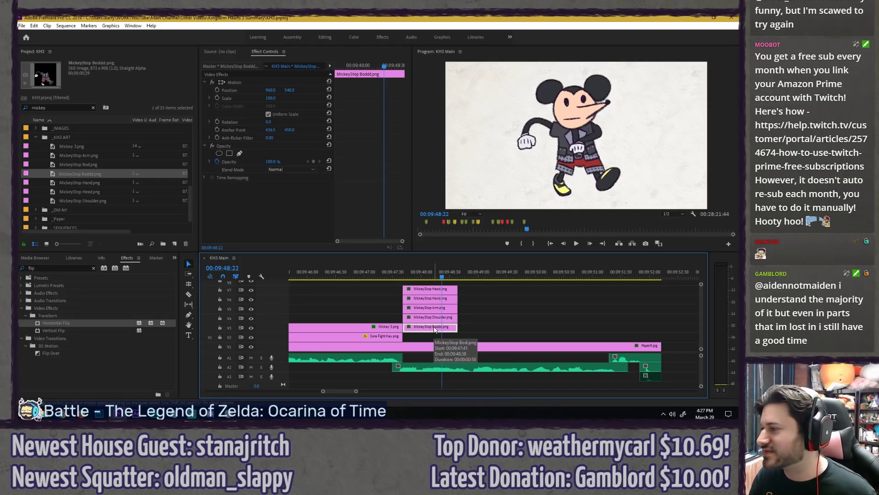
{"action": "key", "text": "grave"}
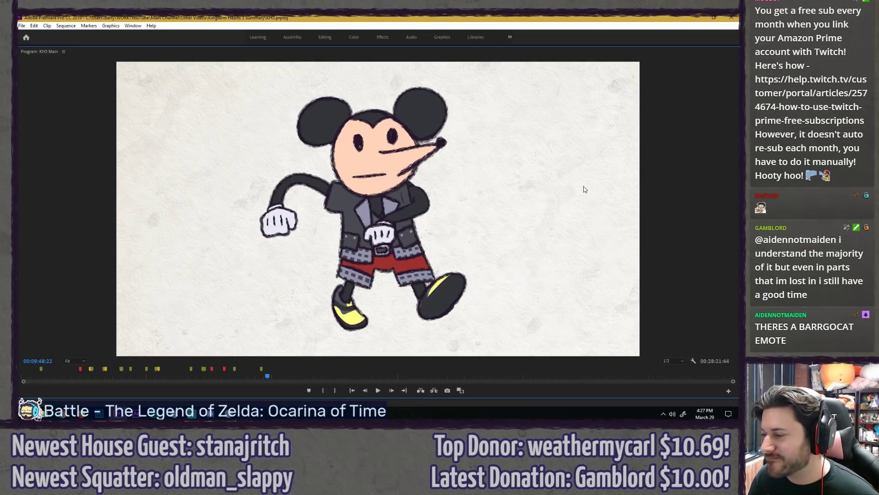
{"action": "key", "text": "grave"}
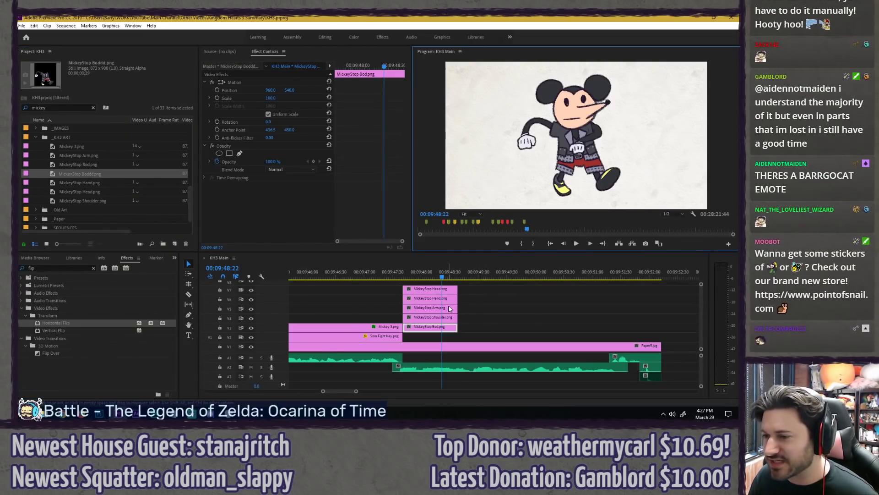
{"action": "left_click_drag", "start_coordinate": [428, 315], "coordinate": [439, 338]}
{"action": "left_click", "coordinate": [474, 318]}
{"action": "left_click", "coordinate": [438, 327]}
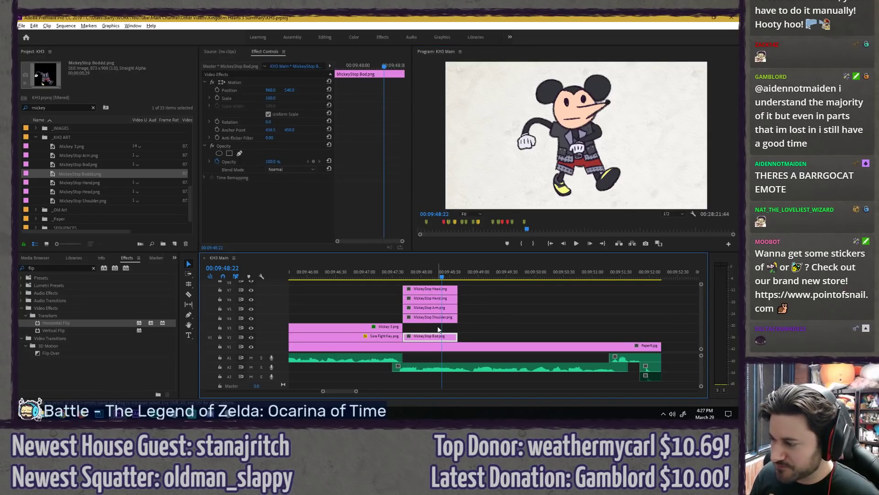
Step: Place MickeyStop Boddd.png on V3 directly above the body clip
{"action": "left_click", "coordinate": [80, 174]}
{"action": "left_click", "coordinate": [82, 201]}
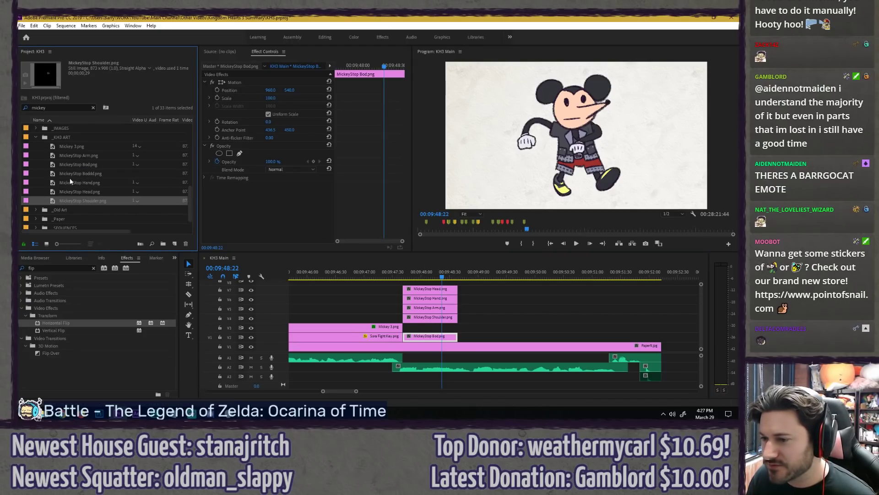
{"action": "left_click", "coordinate": [68, 174]}
{"action": "left_click_drag", "start_coordinate": [366, 277], "coordinate": [406, 328]}
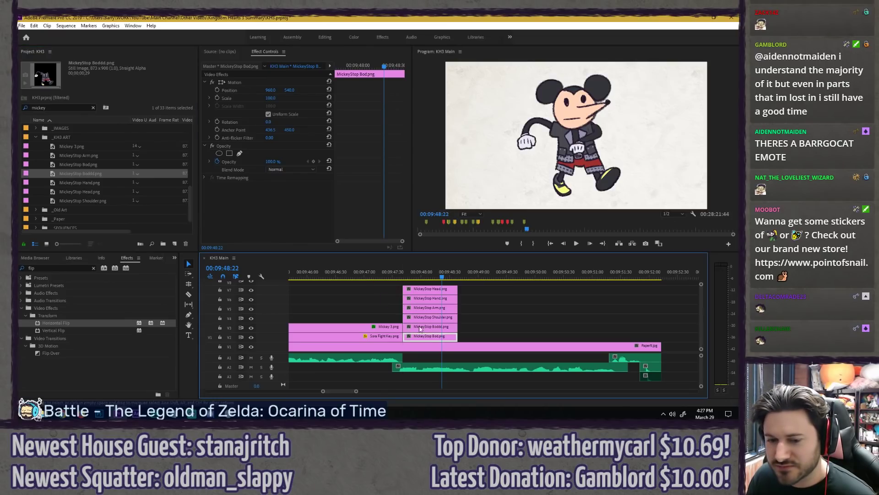
{"action": "scroll", "coordinate": [439, 329], "scroll_direction": "up", "scroll_amount": 2}
{"action": "left_click", "coordinate": [427, 328]}
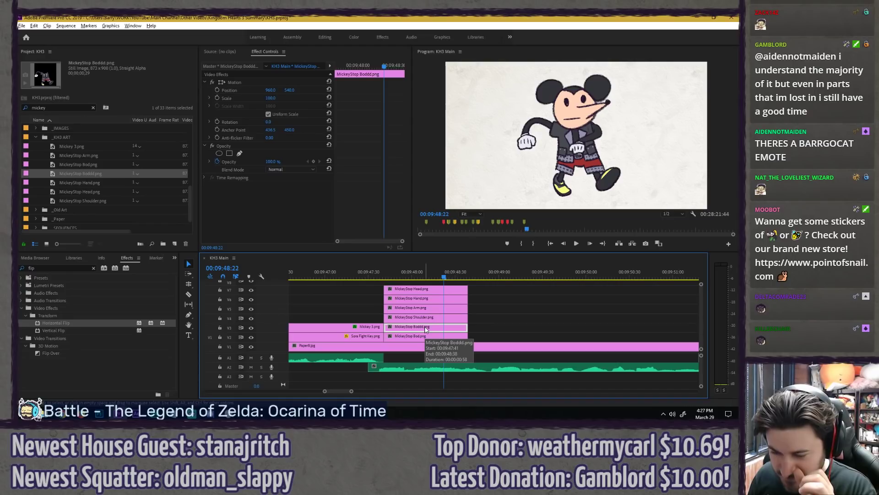
{"action": "key", "text": "ctrl+shift+a"}
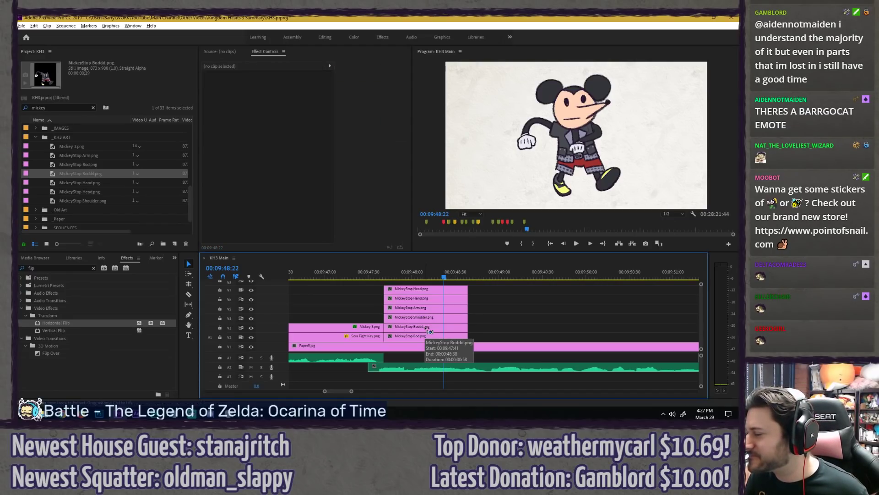
{"action": "left_click", "coordinate": [445, 330]}
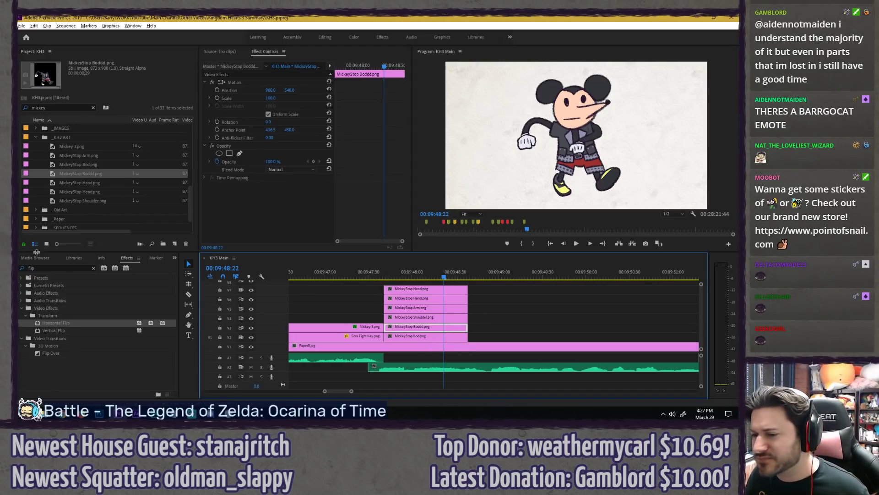
Step: Disable the head, hand, arm and shoulder clips with Shift+E
{"action": "left_click", "coordinate": [93, 269]}
{"action": "type", "text": "c"}
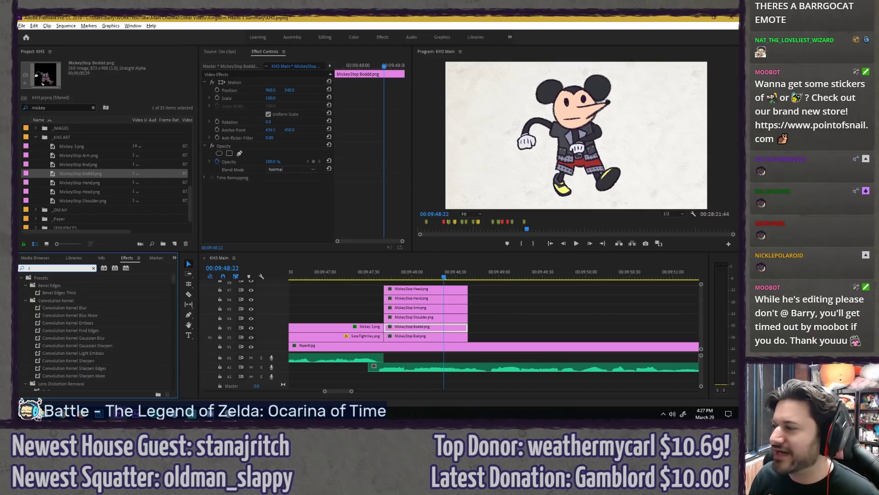
{"action": "left_click", "coordinate": [93, 269]}
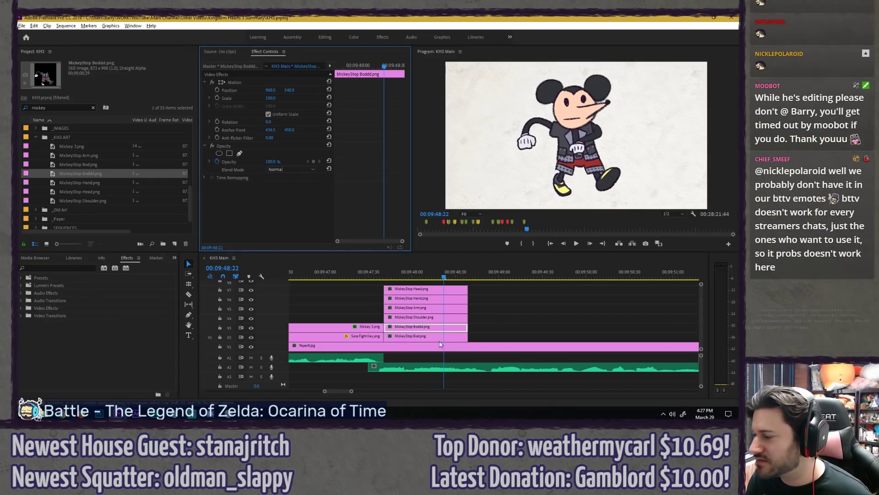
{"action": "left_click", "coordinate": [417, 329]}
{"action": "left_click_drag", "start_coordinate": [496, 293], "coordinate": [398, 322]}
{"action": "key", "text": "shift+e"}
Step: Draw a freeform opacity mask around Mickey's chest on the MickeyStop Boddd.png clip
{"action": "left_click", "coordinate": [418, 327]}
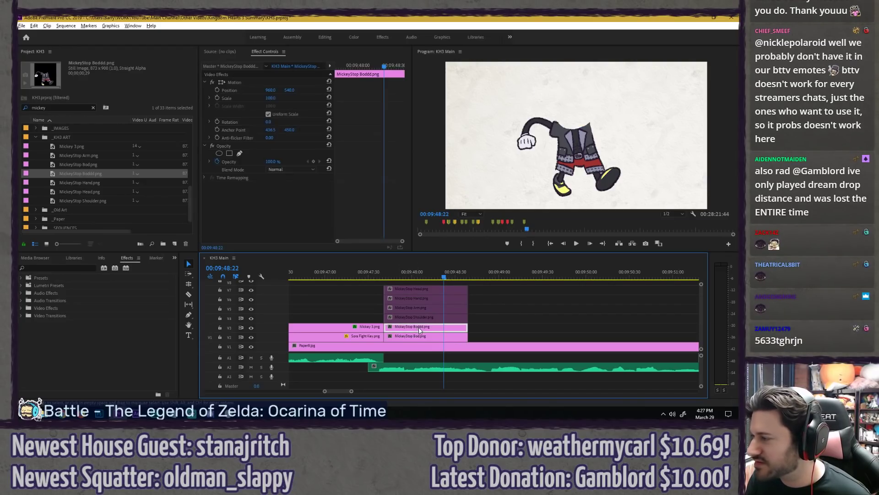
{"action": "left_click", "coordinate": [262, 172]}
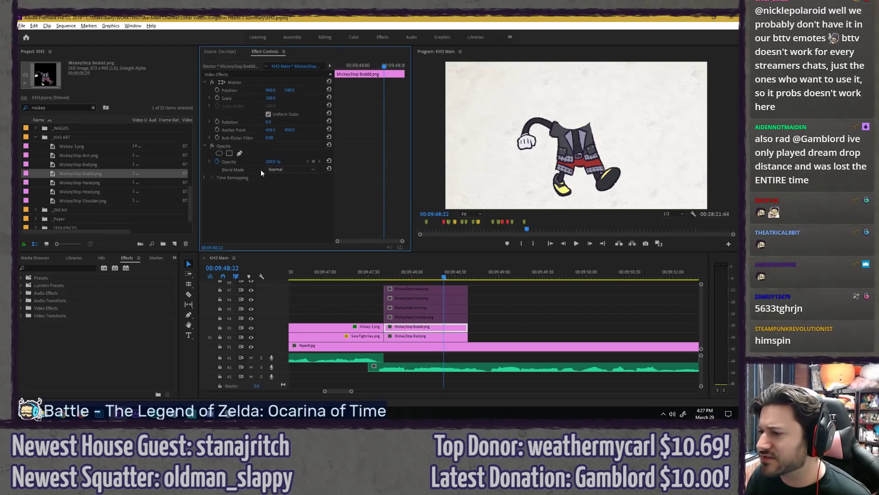
{"action": "left_click", "coordinate": [240, 154]}
{"action": "left_click", "coordinate": [575, 159]}
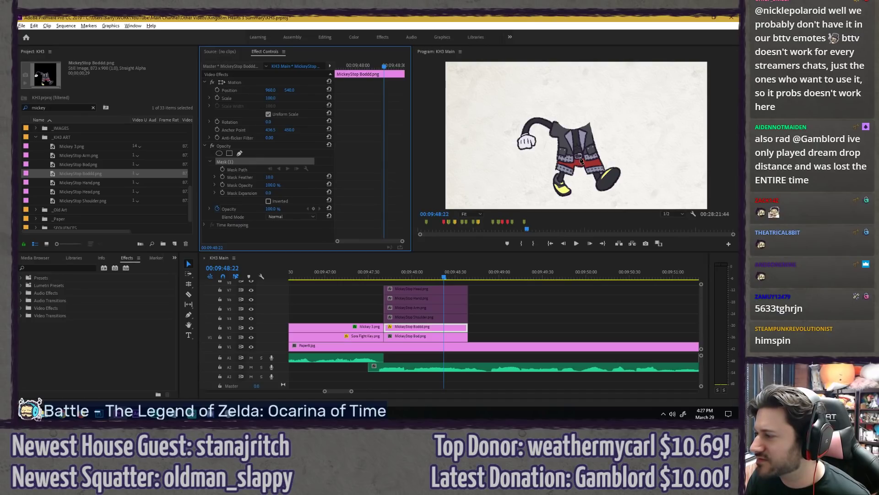
{"action": "key", "text": "grave"}
{"action": "left_click", "coordinate": [382, 251]}
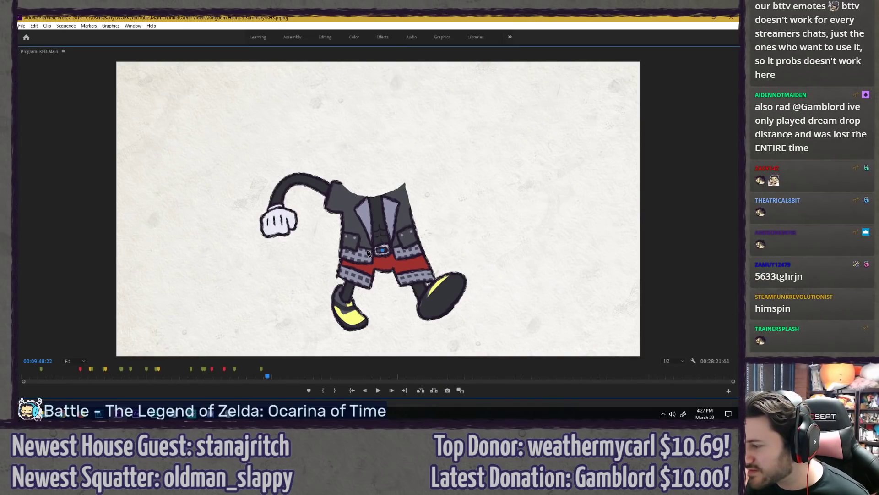
{"action": "left_click", "coordinate": [367, 252]}
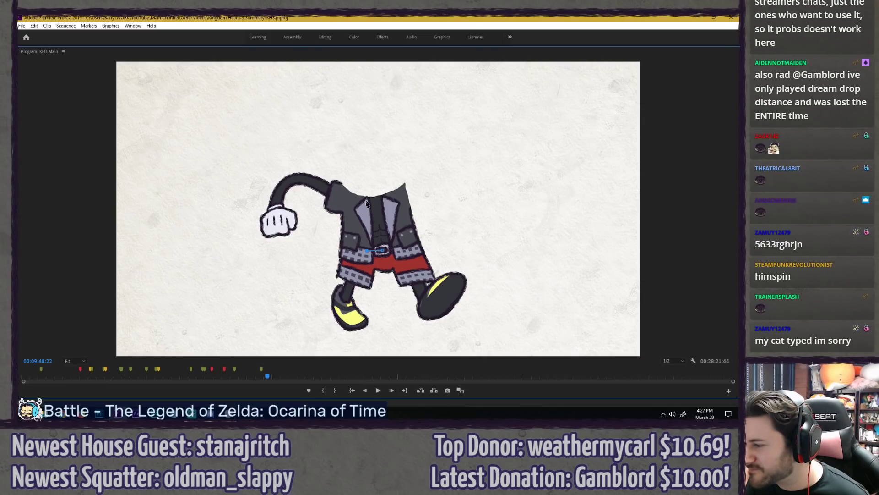
{"action": "left_click", "coordinate": [367, 197]}
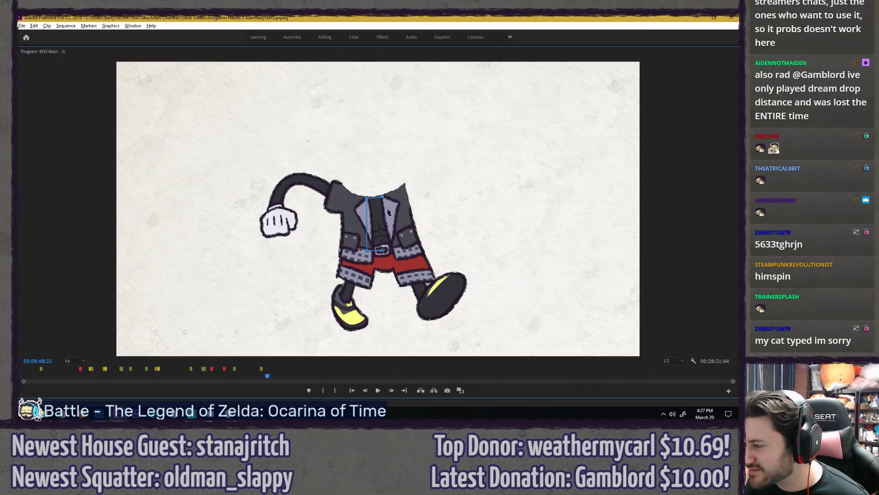
{"action": "left_click", "coordinate": [389, 215]}
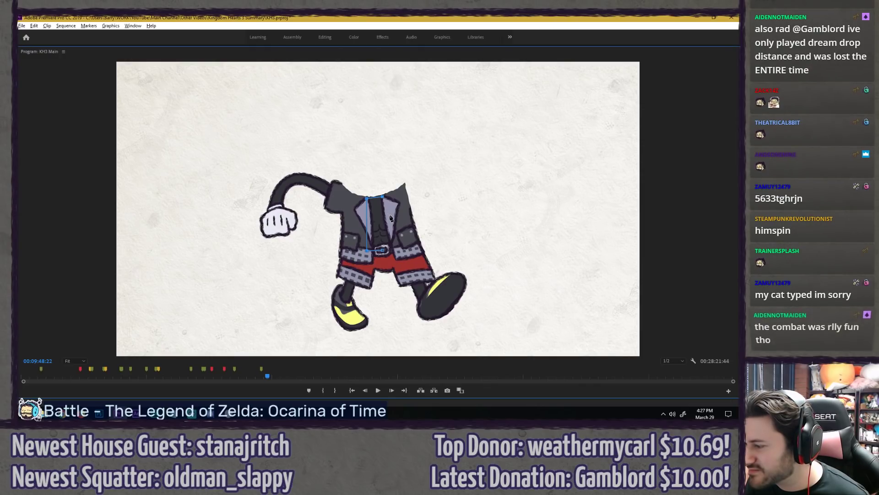
{"action": "left_click", "coordinate": [393, 249]}
{"action": "left_click", "coordinate": [384, 252]}
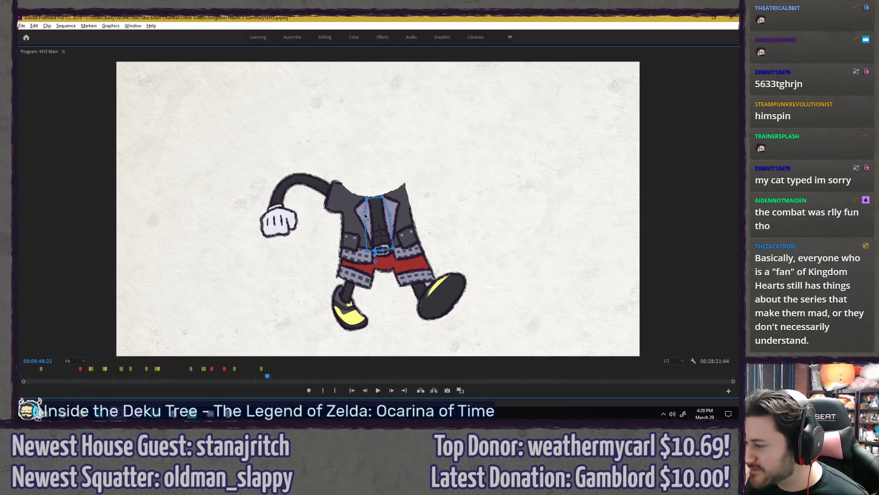
{"action": "key", "text": "grave"}
Step: Toggle the Bod and Boddd clips on and off to compare the chest with and without abs
{"action": "left_click", "coordinate": [416, 339]}
{"action": "key", "text": "shift+e"}
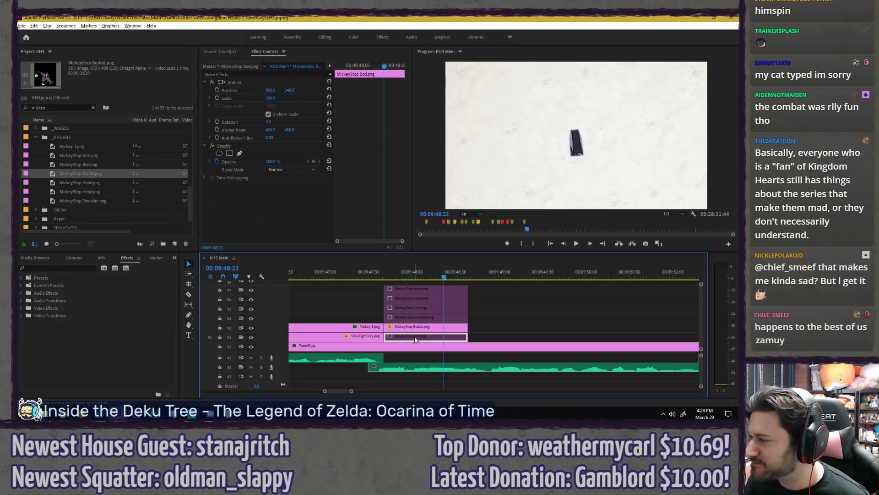
{"action": "key", "text": "shift+e"}
{"action": "left_click", "coordinate": [415, 331]}
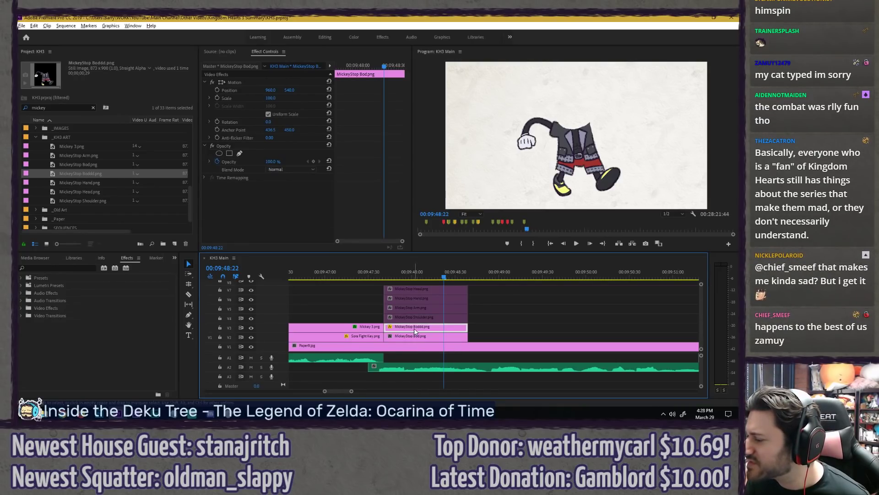
{"action": "key", "text": "shift+e"}
{"action": "key", "text": "grave"}
{"action": "key", "text": "ctrl+z"}
{"action": "key", "text": "ctrl+z"}
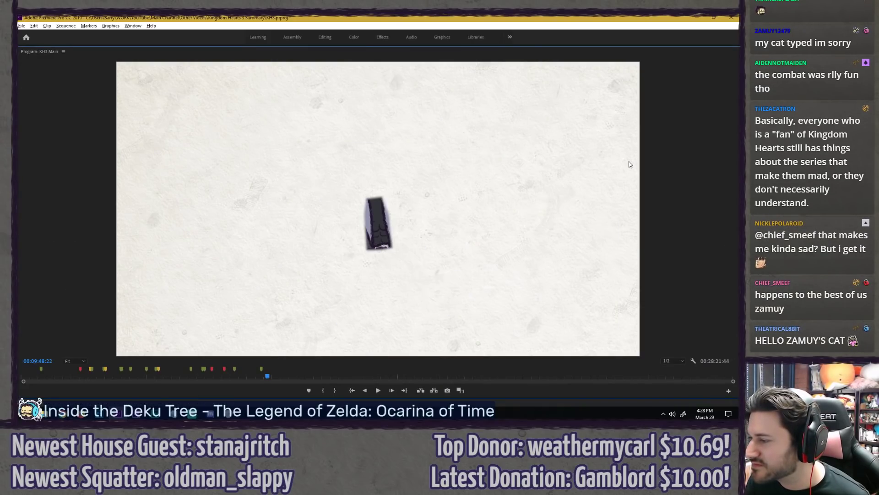
{"action": "key", "text": "ctrl+shift+z"}
{"action": "key", "text": "ctrl+shift+z"}
{"action": "key", "text": "ctrl+z"}
{"action": "key", "text": "ctrl+shift+z"}
{"action": "key", "text": "ctrl+z"}
{"action": "key", "text": "ctrl+shift+z"}
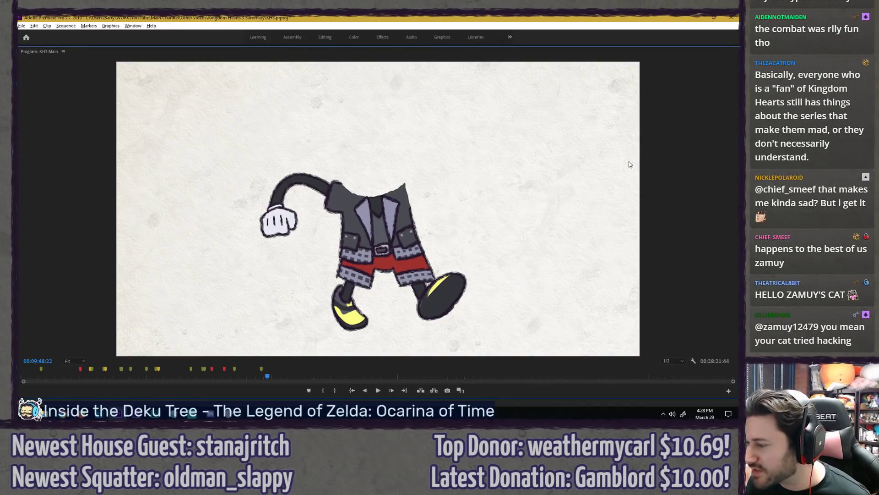
{"action": "key", "text": "ctrl+z"}
{"action": "key", "text": "ctrl+shift+z"}
{"action": "key", "text": "ctrl+z"}
{"action": "key", "text": "ctrl+shift+z"}
{"action": "key", "text": "ctrl+z"}
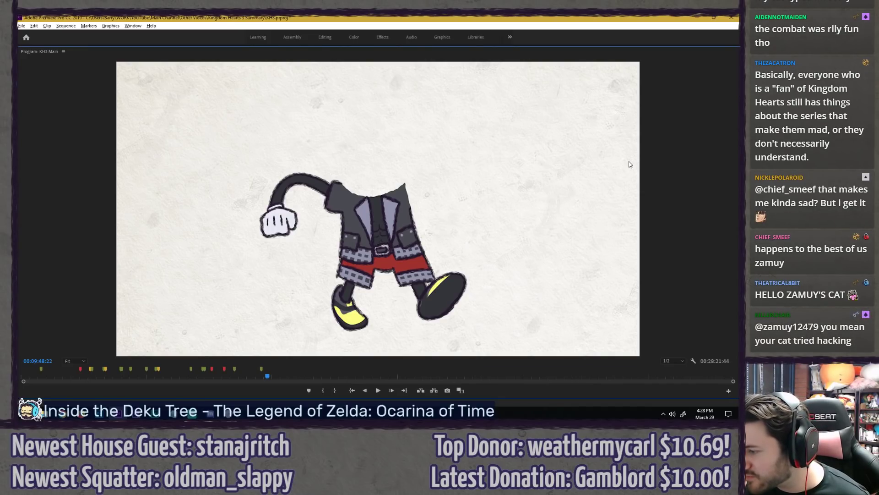
{"action": "key", "text": "shift+e"}
{"action": "key", "text": "shift+e"}
{"action": "key", "text": "shift+e"}
{"action": "key", "text": "shift+e"}
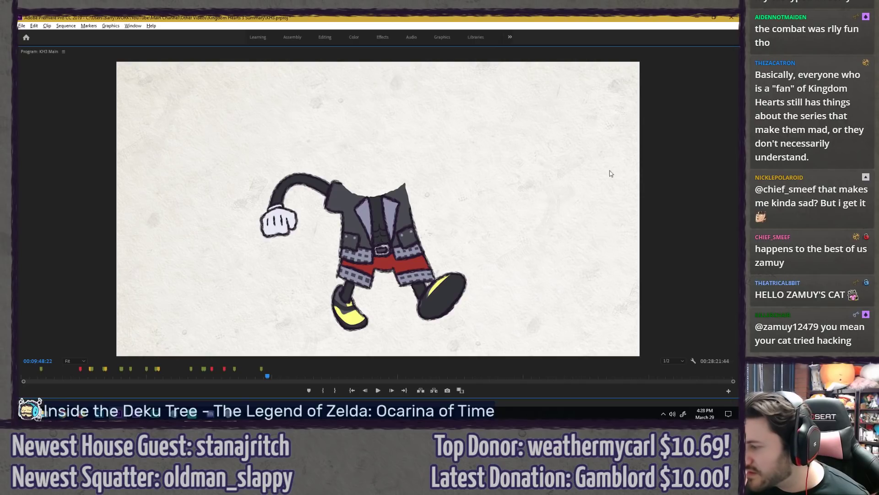
{"action": "key", "text": "grave"}
Step: Marquee-select the MickeyStop Boddd and Bod clips on V2 and V3
{"action": "left_click_drag", "start_coordinate": [488, 326], "coordinate": [422, 337]}
{"action": "left_click_drag", "start_coordinate": [489, 293], "coordinate": [436, 315]}
{"action": "left_click", "coordinate": [516, 289]}
{"action": "key", "text": "grave"}
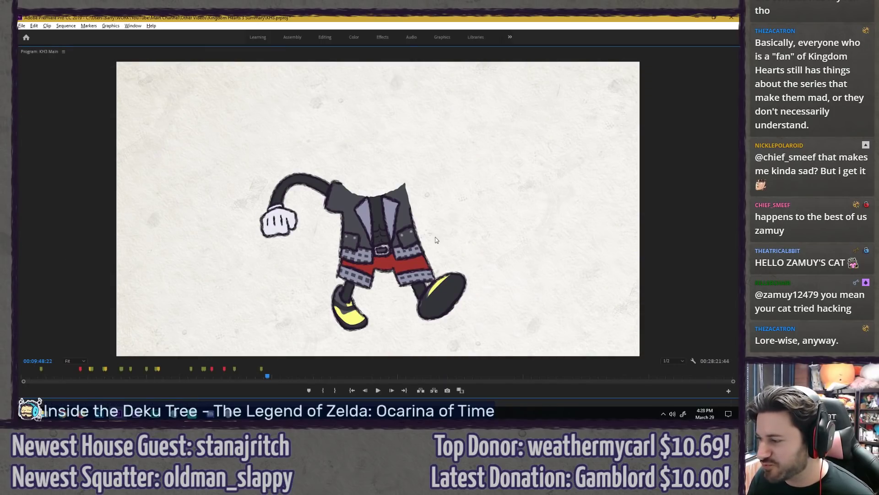
{"action": "key", "text": "grave"}
{"action": "left_click_drag", "start_coordinate": [483, 325], "coordinate": [534, 337]}
Step: Copy the Boddd and Bod clip pair to 00:09:49:00 and park the playhead at 00:09:49:15
{"action": "left_click", "coordinate": [531, 308]}
{"action": "left_click", "coordinate": [531, 327]}
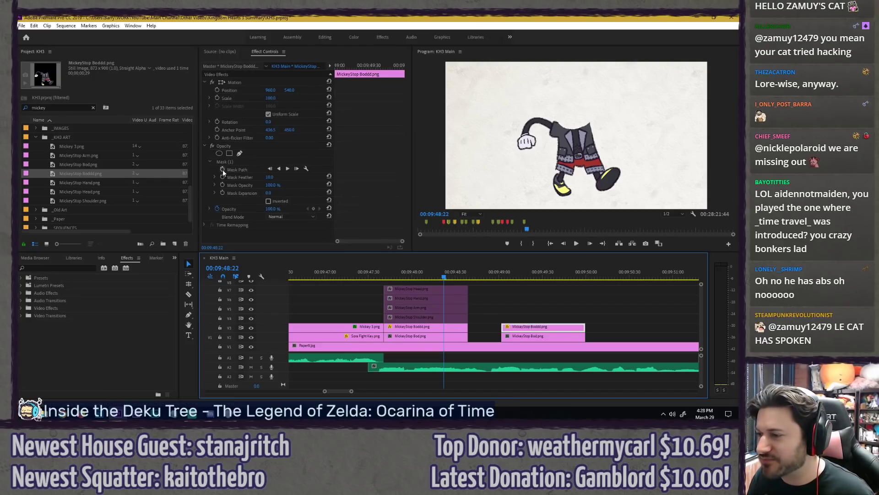
{"action": "left_click", "coordinate": [552, 298]}
{"action": "left_click", "coordinate": [521, 274]}
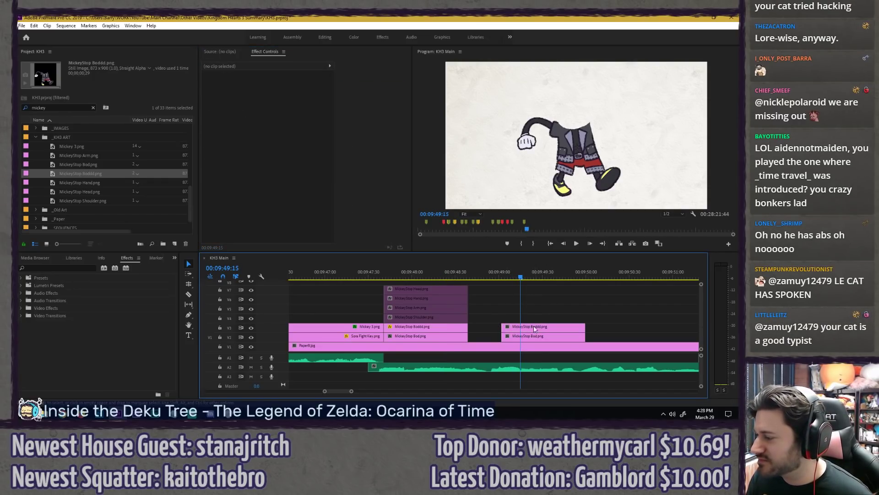
Step: Apply the Crop effect to the Boddd copy and crop 68% off its top
{"action": "left_click", "coordinate": [39, 267]}
{"action": "type", "text": "crop"}
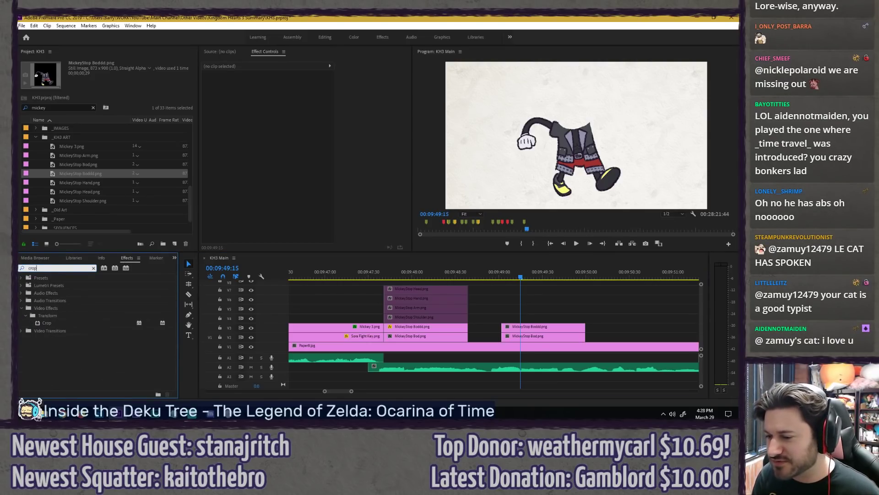
{"action": "left_click_drag", "start_coordinate": [43, 323], "coordinate": [545, 326]}
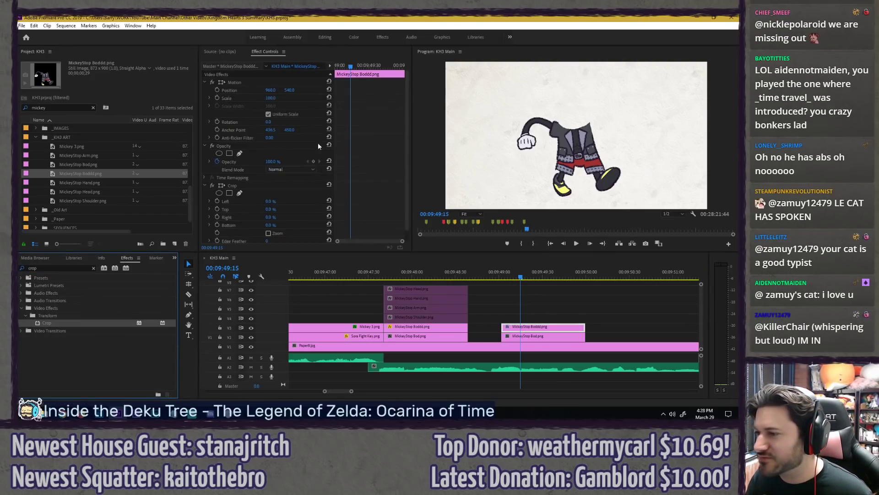
{"action": "mouse_move", "coordinate": [270, 209]}
{"action": "left_mouse_down"}
{"action": "mouse_move", "coordinate": [302, 210]}
{"action": "mouse_move", "coordinate": [276, 209]}
{"action": "left_mouse_up"}
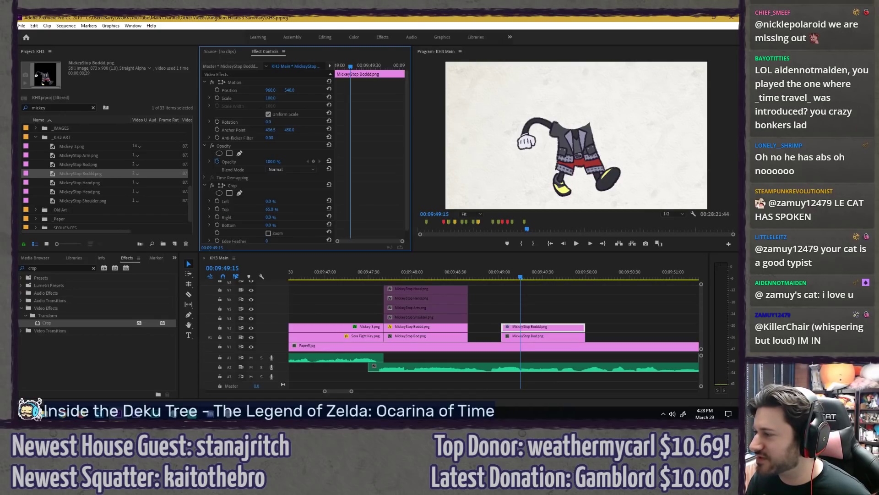
{"action": "key", "text": "grave"}
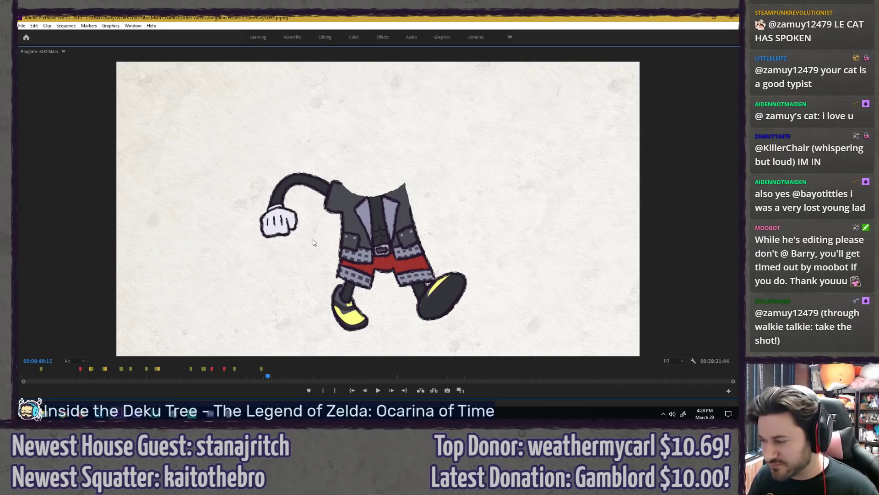
Step: Select the MickeyStop clips on V4 to V7 and replay from the Sora and Mickey frame
{"action": "key", "text": "grave"}
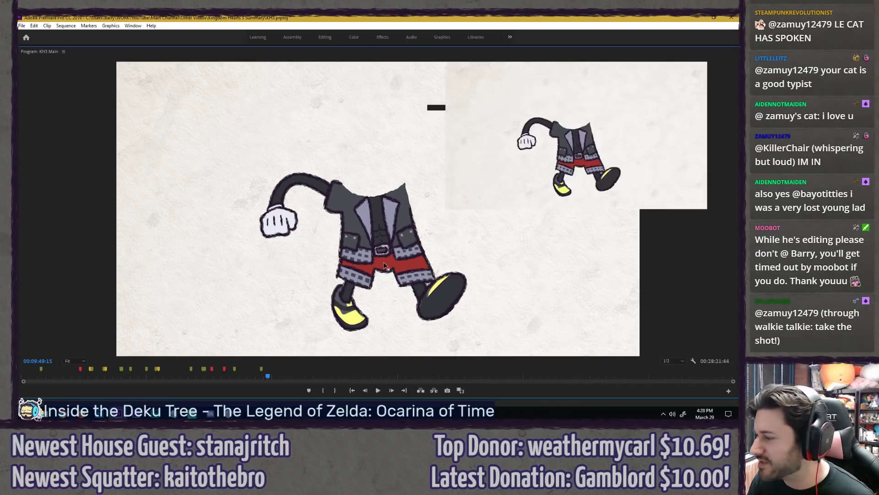
{"action": "left_click", "coordinate": [423, 328]}
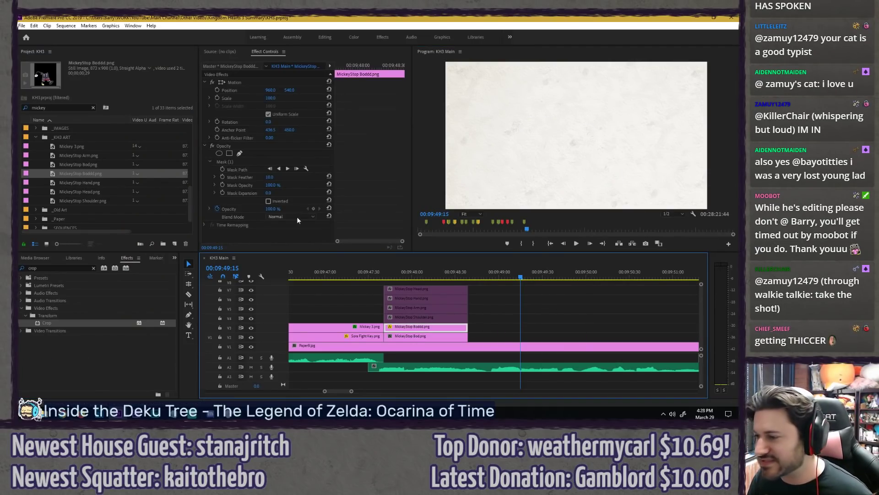
{"action": "left_click", "coordinate": [395, 274]}
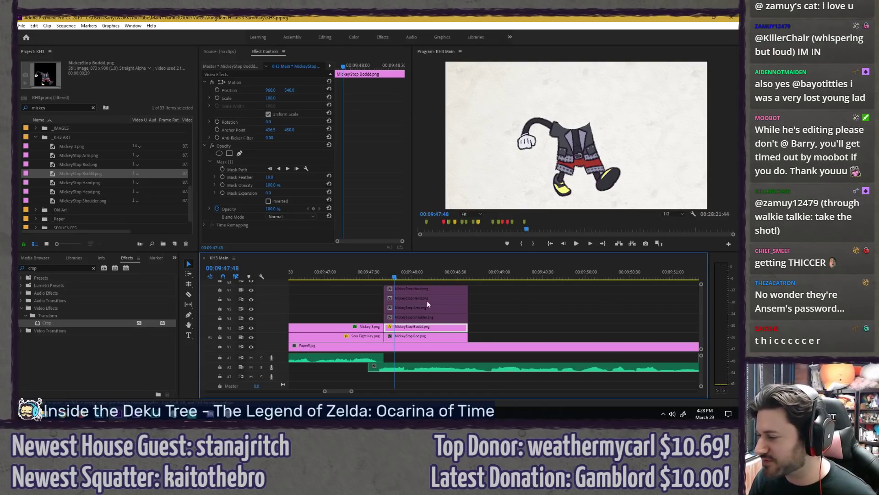
{"action": "scroll", "coordinate": [427, 301], "scroll_direction": "up", "scroll_amount": 2}
{"action": "left_click_drag", "start_coordinate": [366, 281], "coordinate": [382, 316]}
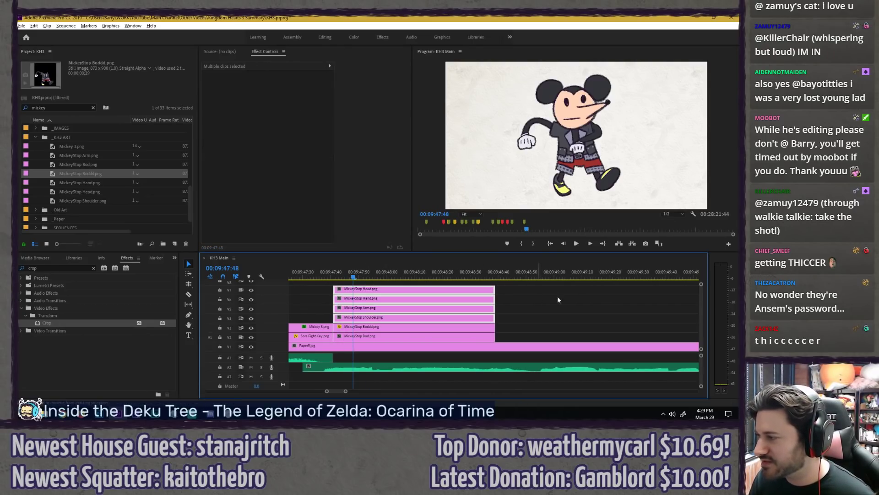
{"action": "scroll", "coordinate": [414, 290], "scroll_direction": "down", "scroll_amount": 5}
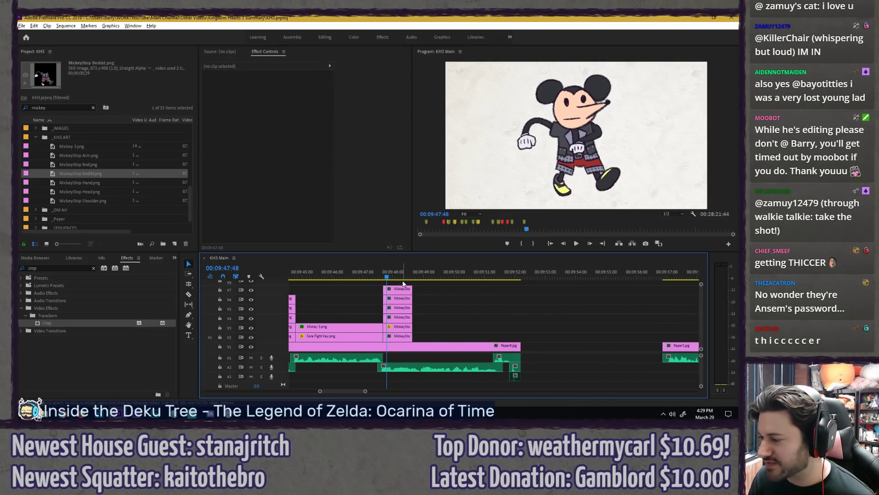
{"action": "left_click", "coordinate": [379, 275]}
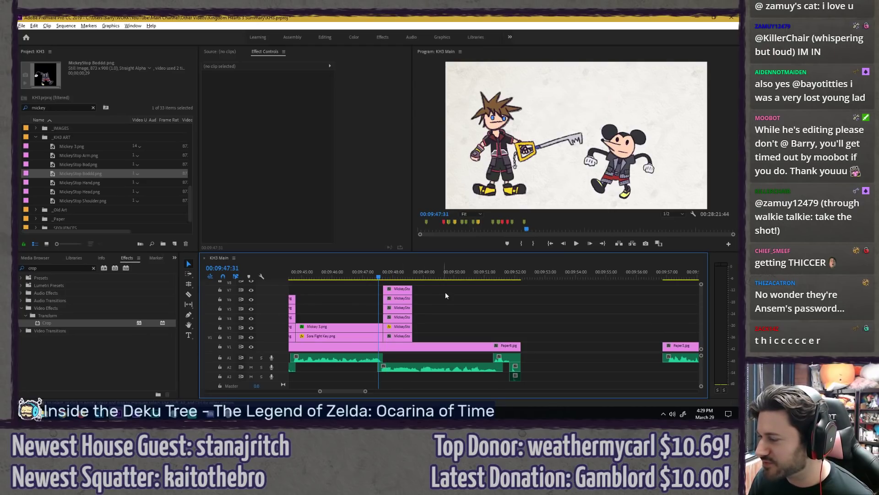
{"action": "key", "text": "space"}
Step: Extend the six stacked MickeyStop clips to about 00:09:52 and play the section back
{"action": "left_click", "coordinate": [406, 289]}
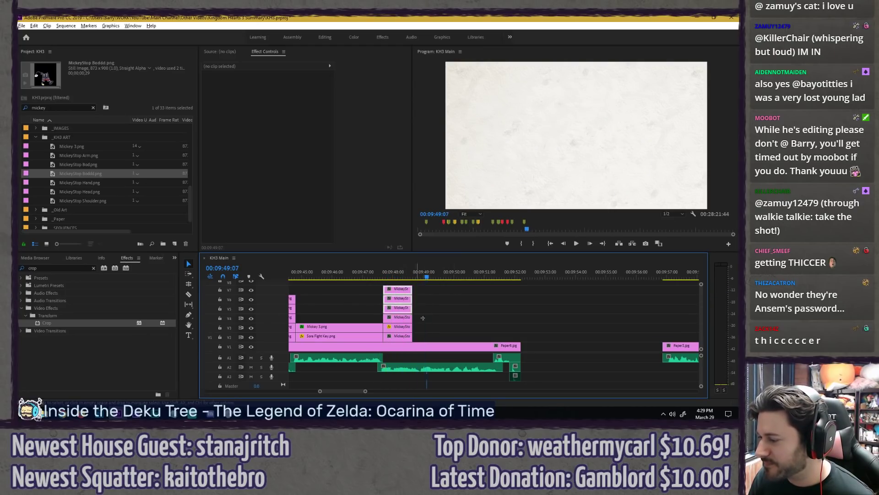
{"action": "left_click_drag", "start_coordinate": [409, 326], "coordinate": [521, 326]}
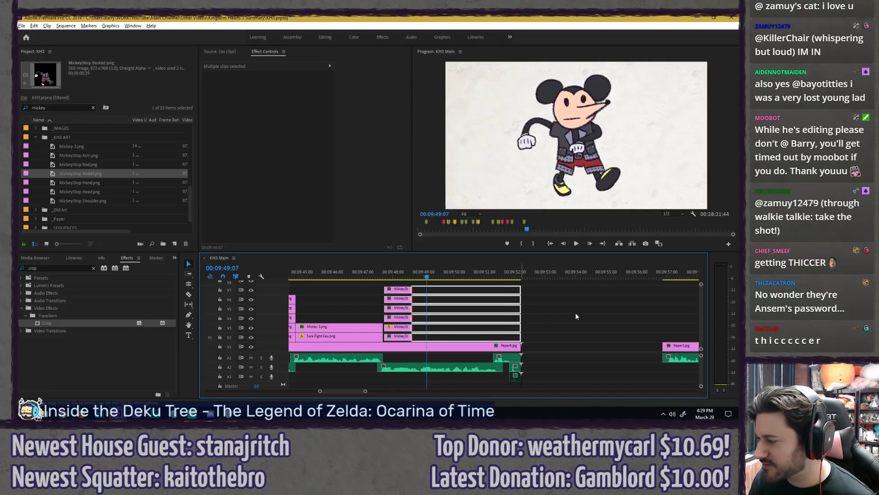
{"action": "left_click", "coordinate": [575, 312]}
{"action": "key", "text": "space"}
{"action": "scroll", "coordinate": [503, 305], "scroll_direction": "up", "scroll_amount": 2}
{"action": "key", "text": "space"}
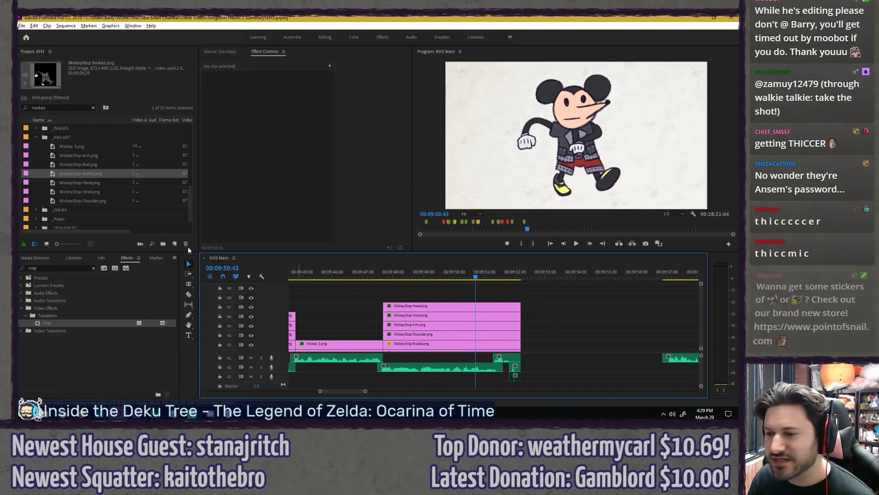
Step: Search the Project for 'sora' and place Sora Arm.png on V9 above Mickey
{"action": "left_click", "coordinate": [93, 108]}
{"action": "type", "text": "s"}
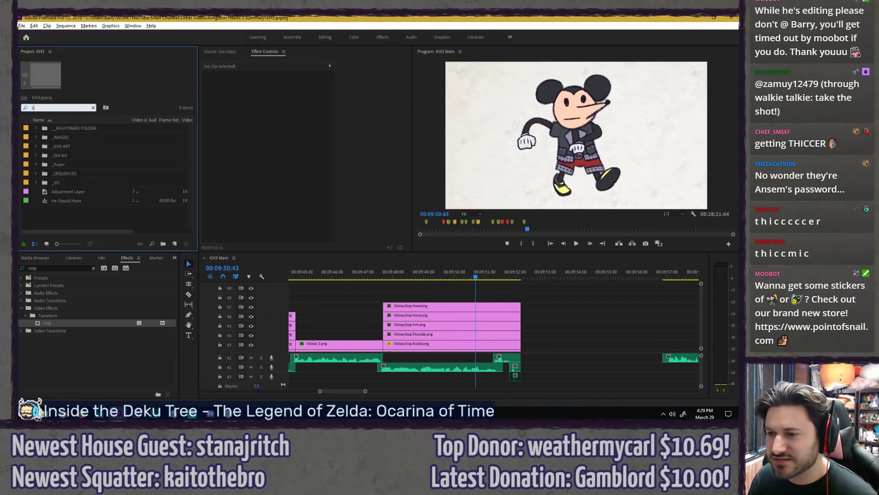
{"action": "type", "text": "topza"}
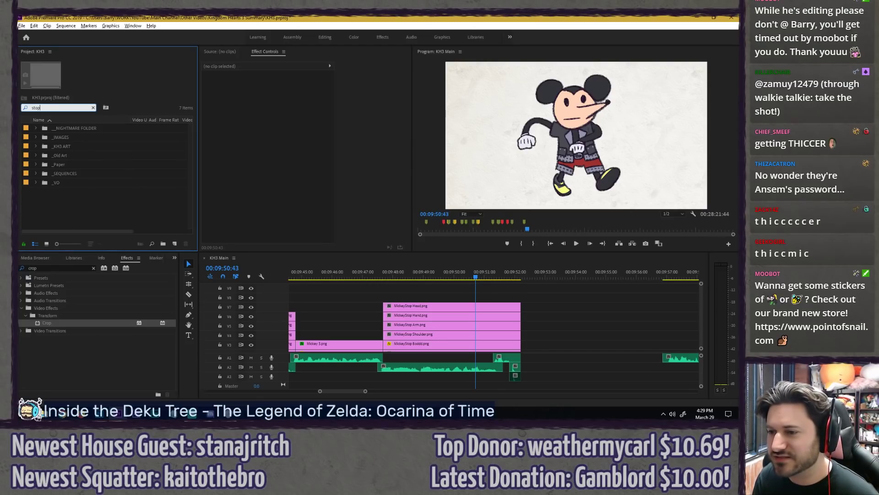
{"action": "key", "text": "BackSpace"}
{"action": "key", "text": "BackSpace"}
{"action": "key", "text": "BackSpace"}
{"action": "type", "text": "ora"}
{"action": "scroll", "coordinate": [114, 194], "scroll_direction": "down", "scroll_amount": 6}
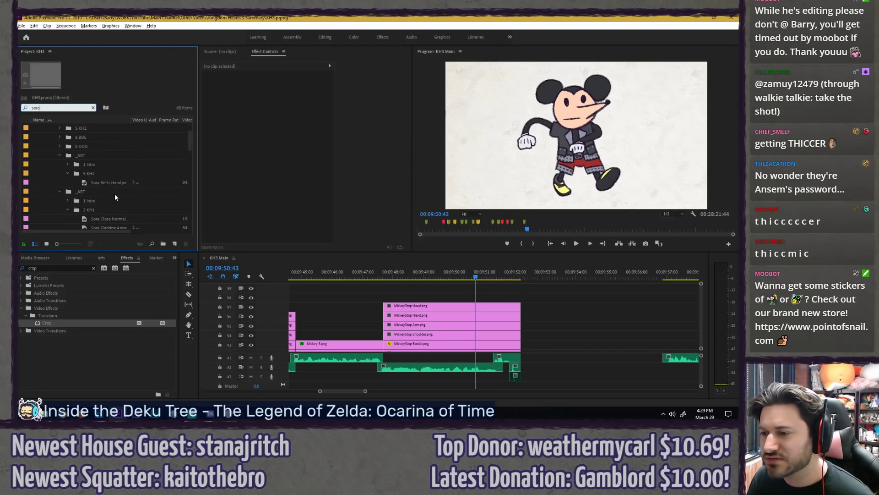
{"action": "scroll", "coordinate": [106, 160], "scroll_direction": "down", "scroll_amount": 8}
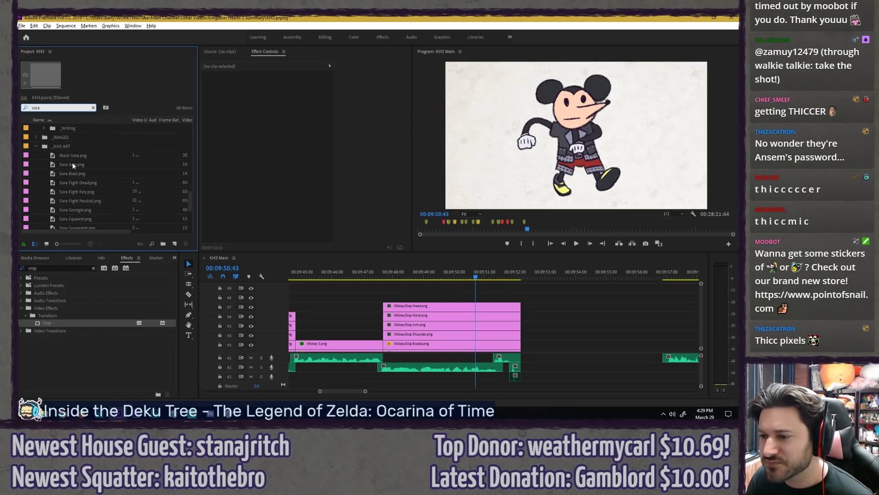
{"action": "left_click_drag", "start_coordinate": [72, 164], "coordinate": [482, 300]}
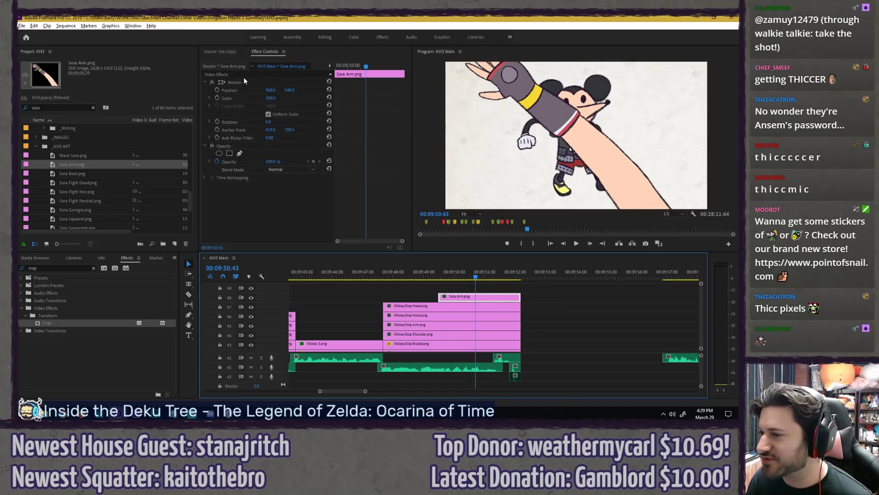
Step: Scale the Sora arm to about 85, move its anchor, position it at 2014.2, 1329.2, rotate it -25°
{"action": "left_click", "coordinate": [271, 80]}
{"action": "mouse_move", "coordinate": [270, 98]}
{"action": "left_mouse_down"}
{"action": "mouse_move", "coordinate": [261, 98]}
{"action": "mouse_move", "coordinate": [276, 98]}
{"action": "left_mouse_up"}
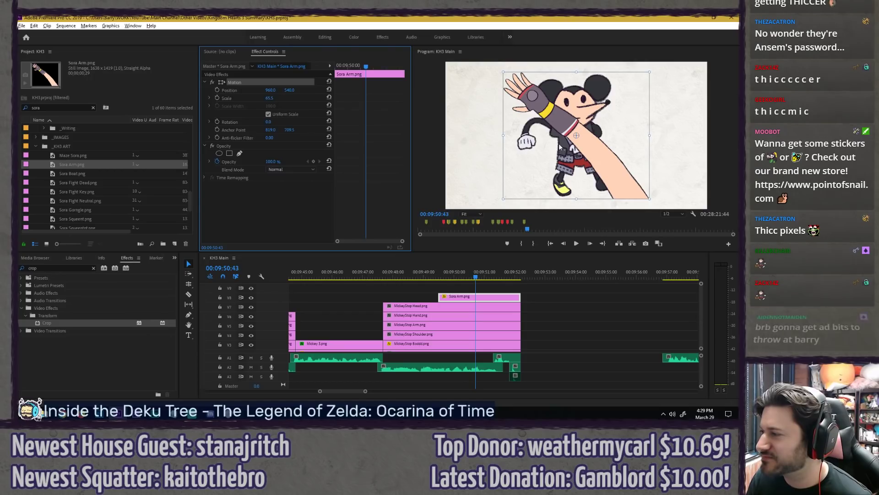
{"action": "left_click_drag", "start_coordinate": [577, 135], "coordinate": [636, 204]}
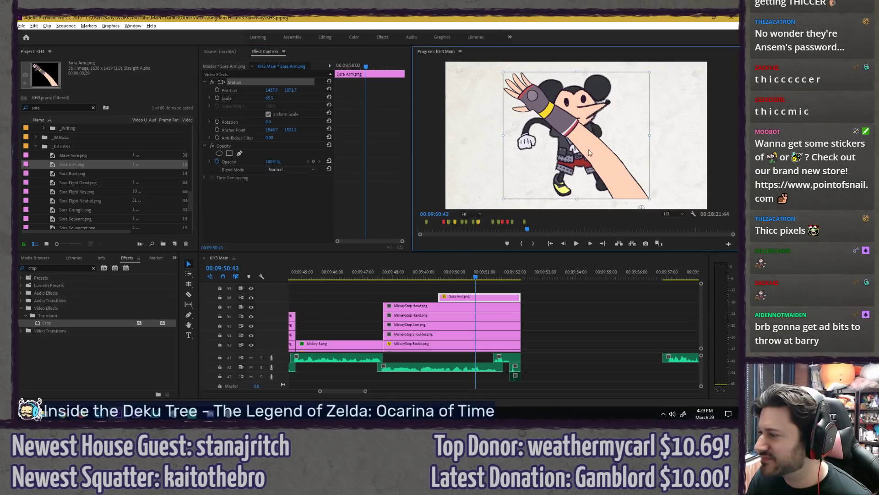
{"action": "left_click_drag", "start_coordinate": [589, 152], "coordinate": [661, 182]}
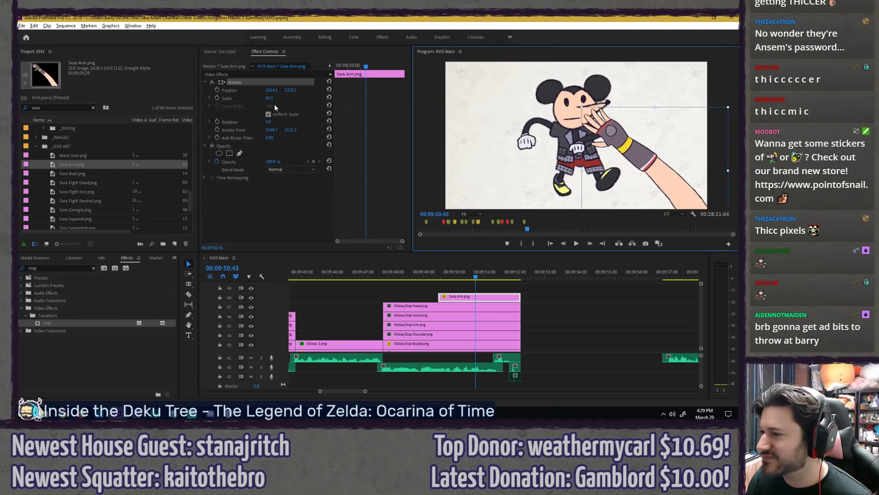
{"action": "mouse_move", "coordinate": [269, 122]}
{"action": "left_mouse_down"}
{"action": "mouse_move", "coordinate": [250, 122]}
{"action": "mouse_move", "coordinate": [265, 122]}
{"action": "left_mouse_up"}
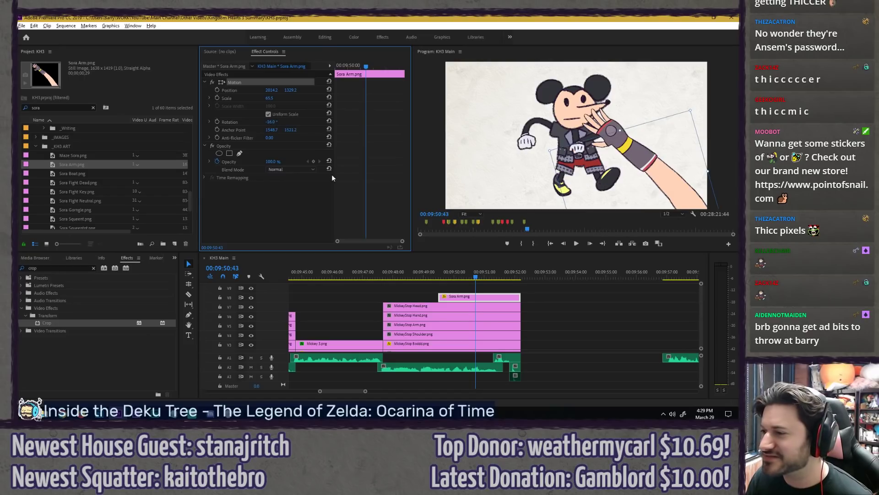
{"action": "left_click", "coordinate": [282, 213]}
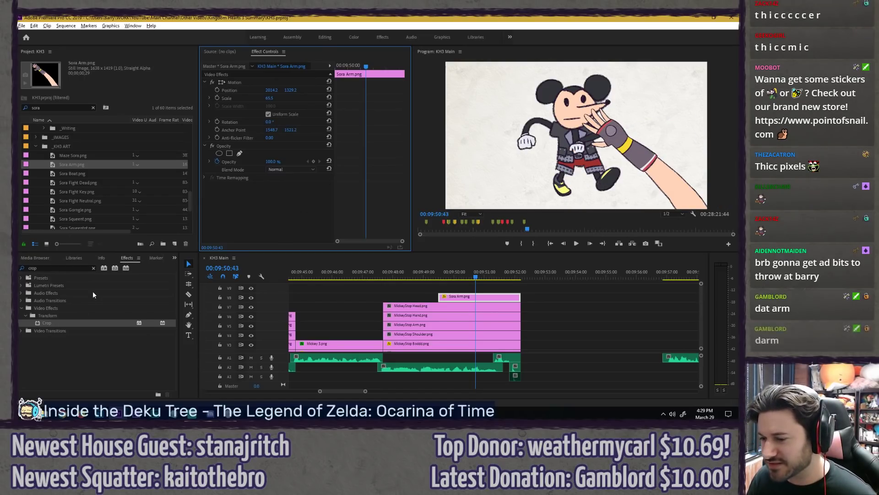
Step: Apply Horizontal Flip to the Sora Arm and slide its Position X to 752.2
{"action": "left_click", "coordinate": [93, 267]}
{"action": "type", "text": "f"}
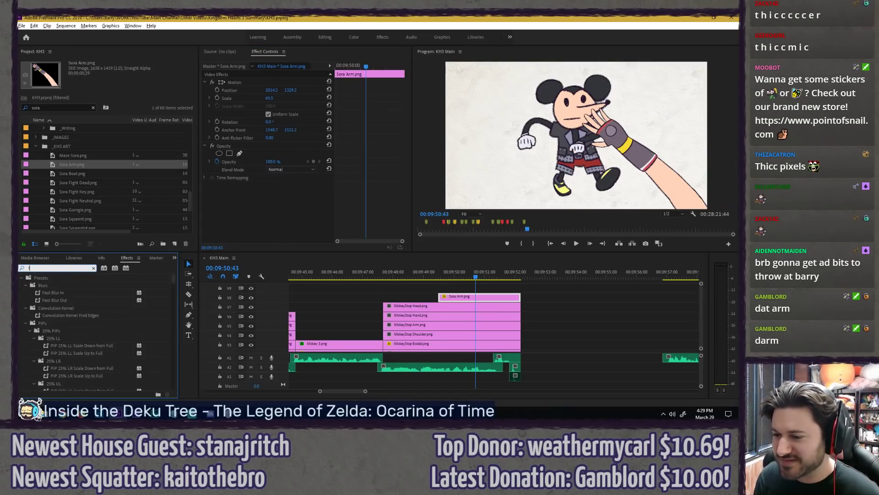
{"action": "type", "text": "lip"}
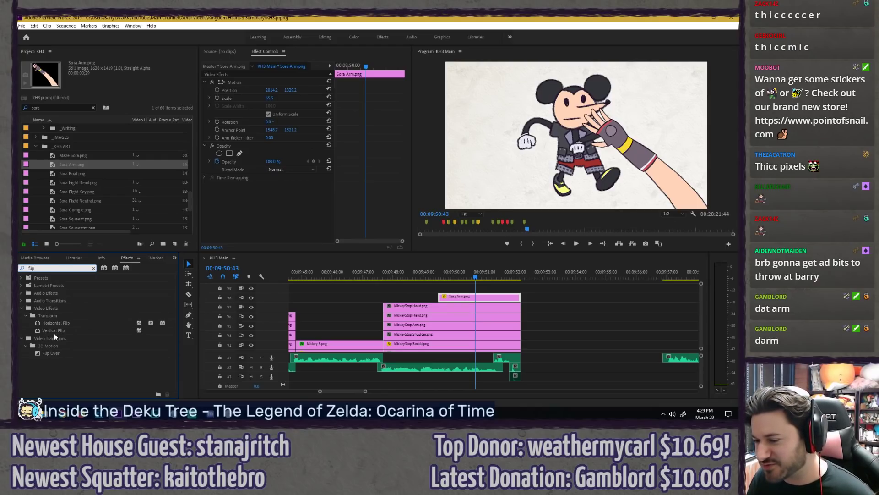
{"action": "left_click_drag", "start_coordinate": [55, 323], "coordinate": [322, 204]}
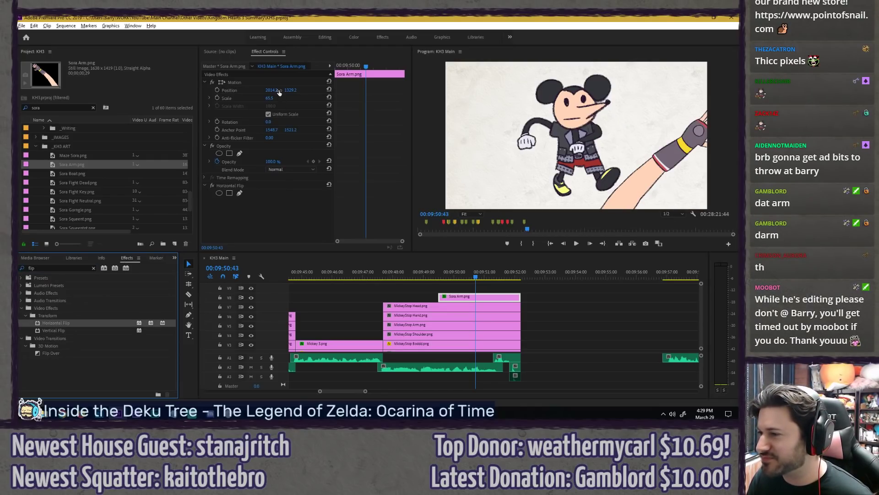
{"action": "left_click_drag", "start_coordinate": [279, 92], "coordinate": [193, 92]}
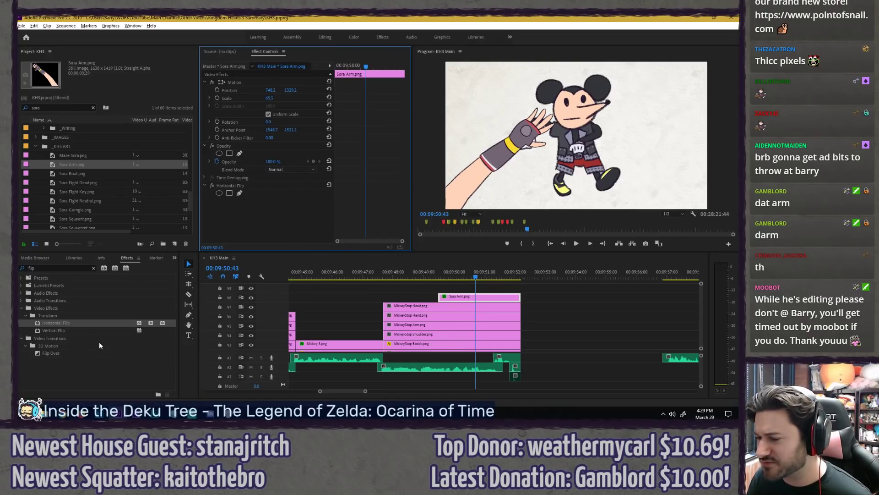
Step: Apply Horizontal Flip to Mickey's head, hand, arm and body MickeyStop clips
{"action": "left_click_drag", "start_coordinate": [55, 323], "coordinate": [398, 316]}
{"action": "left_click_drag", "start_coordinate": [55, 324], "coordinate": [407, 334]}
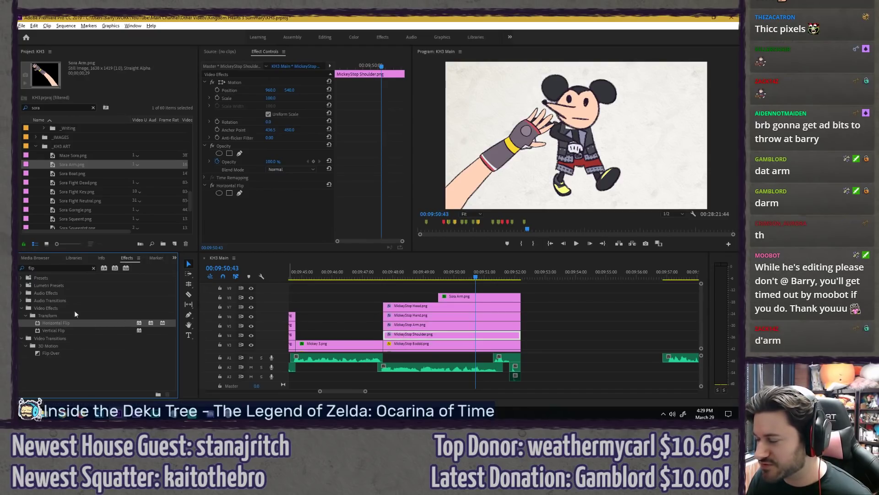
{"action": "left_click_drag", "start_coordinate": [56, 322], "coordinate": [421, 345]}
{"action": "scroll", "coordinate": [256, 318], "scroll_direction": "down", "scroll_amount": 2}
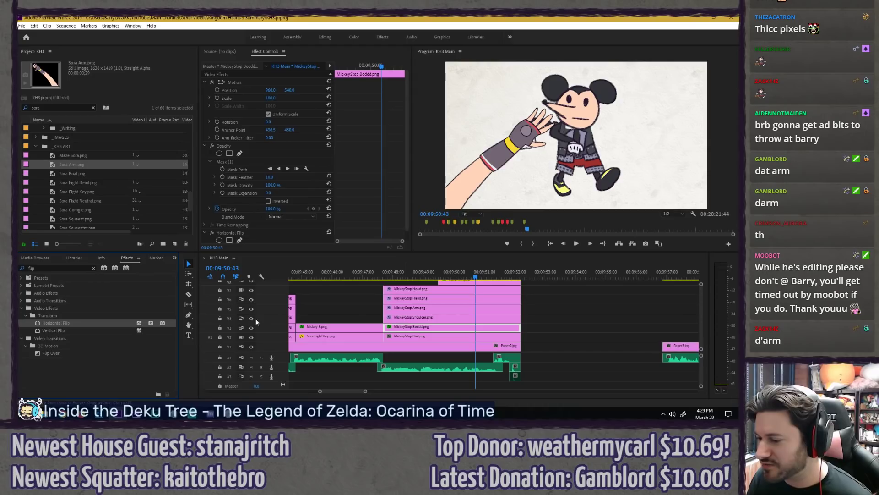
{"action": "left_click_drag", "start_coordinate": [54, 321], "coordinate": [412, 336]}
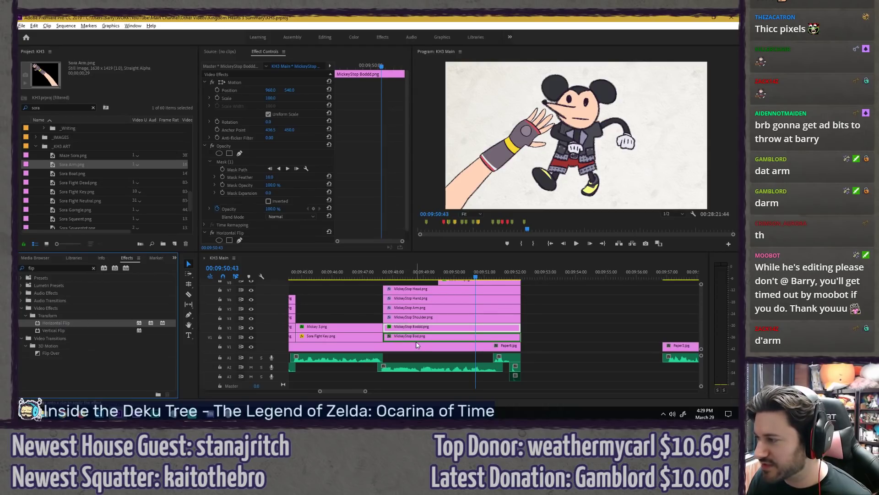
{"action": "left_click", "coordinate": [559, 306]}
{"action": "scroll", "coordinate": [540, 322], "scroll_direction": "down", "scroll_amount": 2}
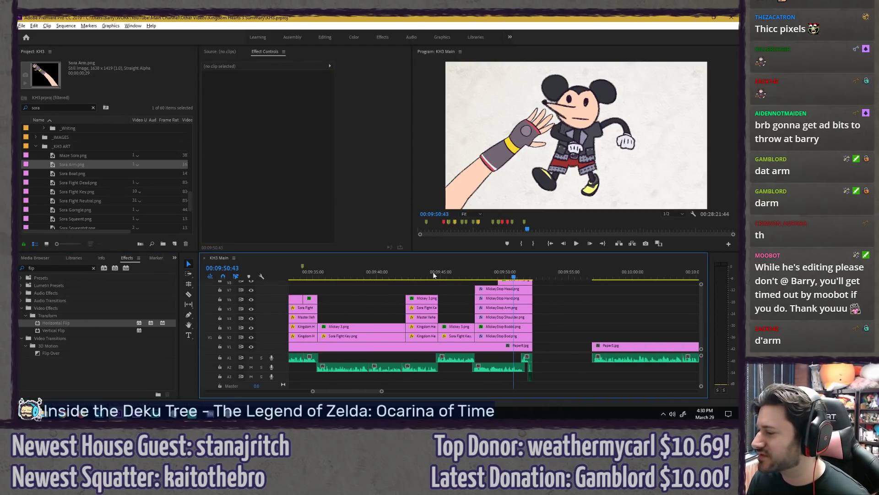
{"action": "left_click", "coordinate": [454, 274]}
{"action": "key", "text": "space"}
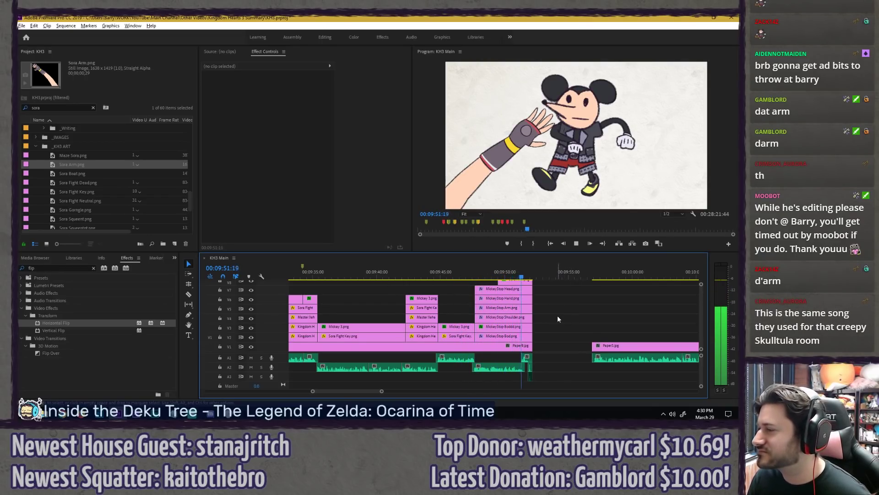
{"action": "key", "text": "space"}
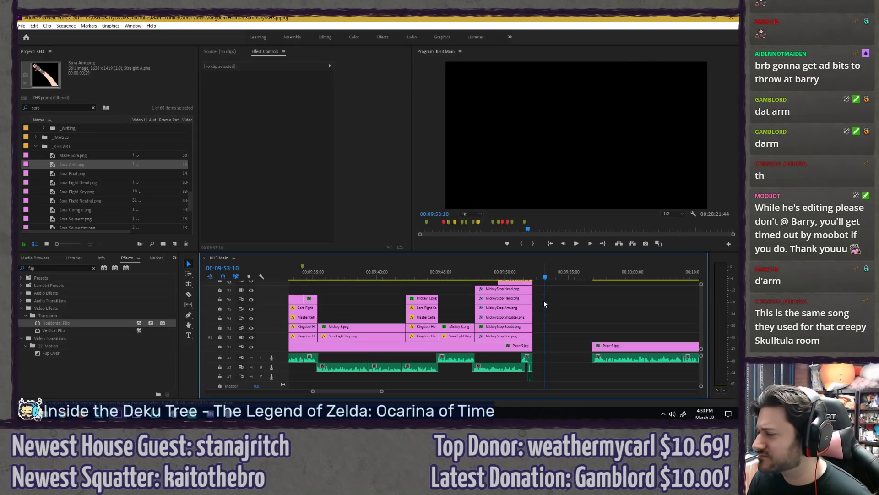
{"action": "scroll", "coordinate": [509, 304], "scroll_direction": "up", "scroll_amount": 3}
{"action": "scroll", "coordinate": [587, 304], "scroll_direction": "up", "scroll_amount": 2}
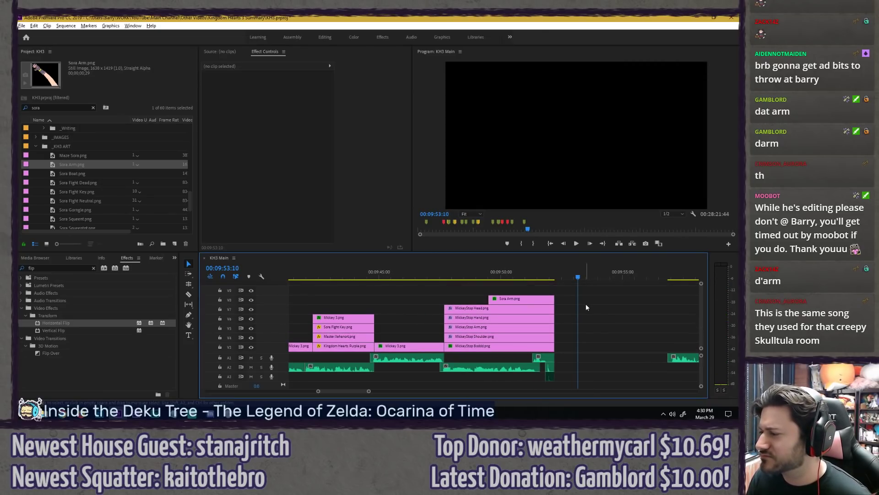
{"action": "scroll", "coordinate": [586, 304], "scroll_direction": "down", "scroll_amount": 2}
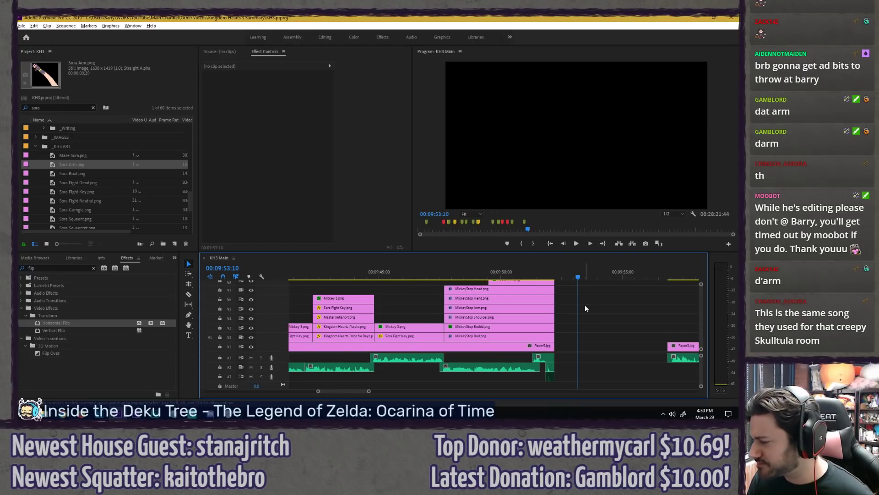
{"action": "scroll", "coordinate": [584, 305], "scroll_direction": "up", "scroll_amount": 1}
{"action": "scroll", "coordinate": [584, 304], "scroll_direction": "up", "scroll_amount": 2}
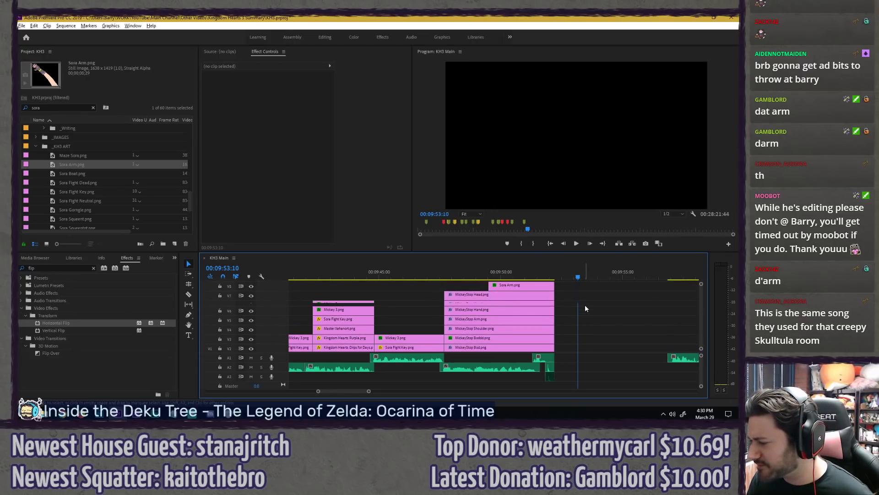
{"action": "left_click", "coordinate": [439, 278]}
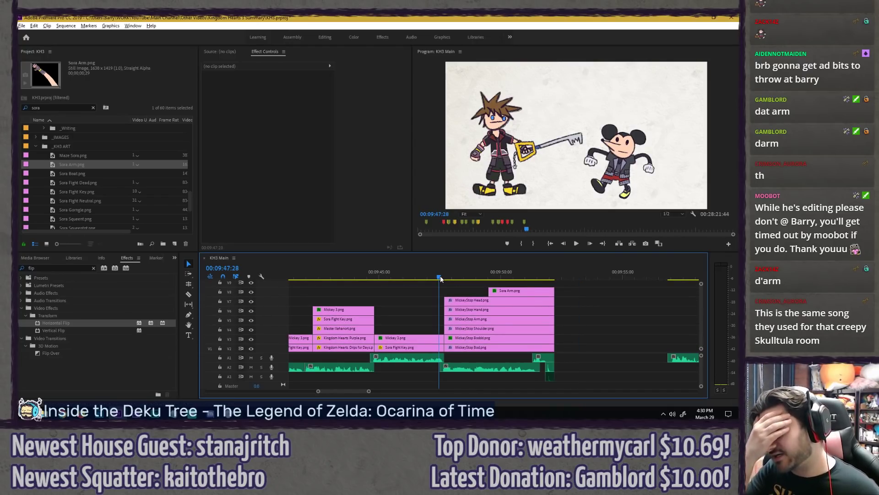
{"action": "key", "text": "space"}
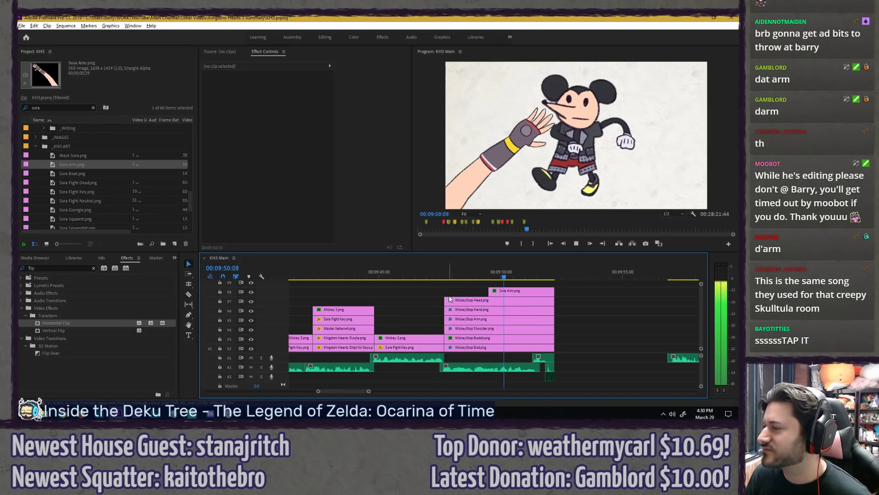
{"action": "key", "text": "space"}
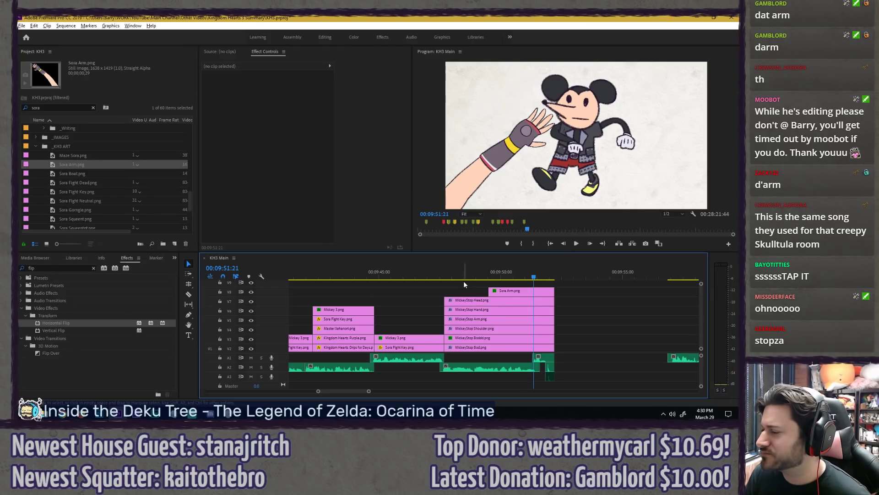
{"action": "left_click", "coordinate": [442, 278]}
{"action": "key", "text": "space"}
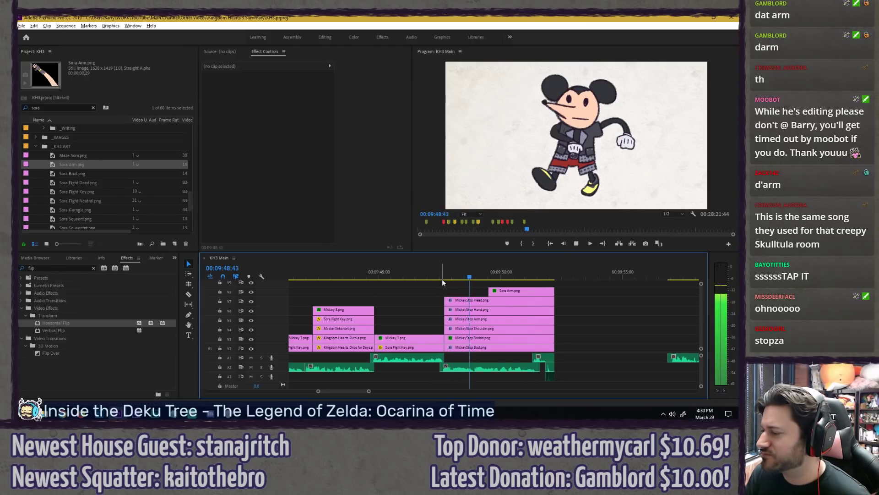
{"action": "key", "text": "space"}
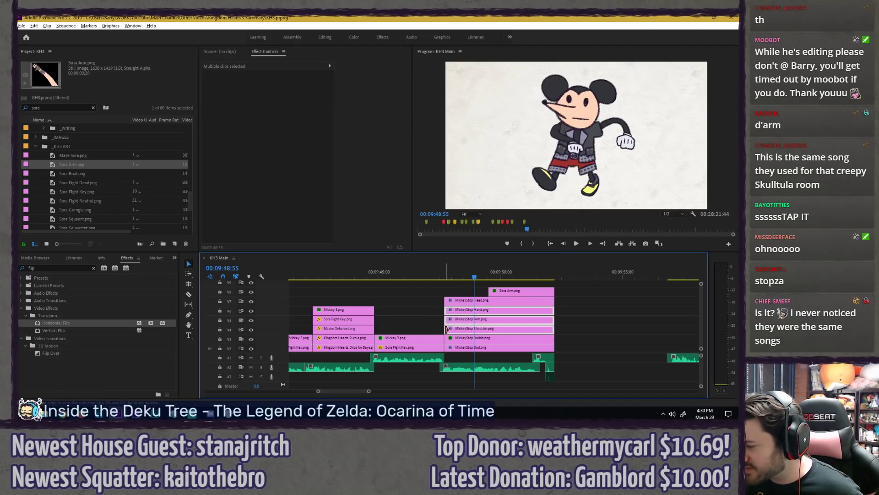
Step: Trim the stacked MickeyStop clips, including Head, to start at the playhead
{"action": "left_click_drag", "start_coordinate": [573, 314], "coordinate": [476, 338]}
{"action": "left_click", "coordinate": [587, 328]}
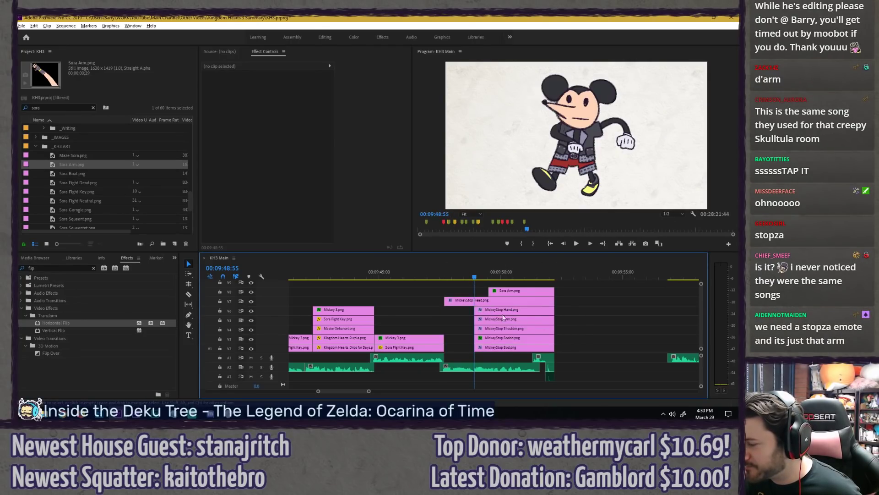
{"action": "left_click_drag", "start_coordinate": [445, 300], "coordinate": [475, 300]}
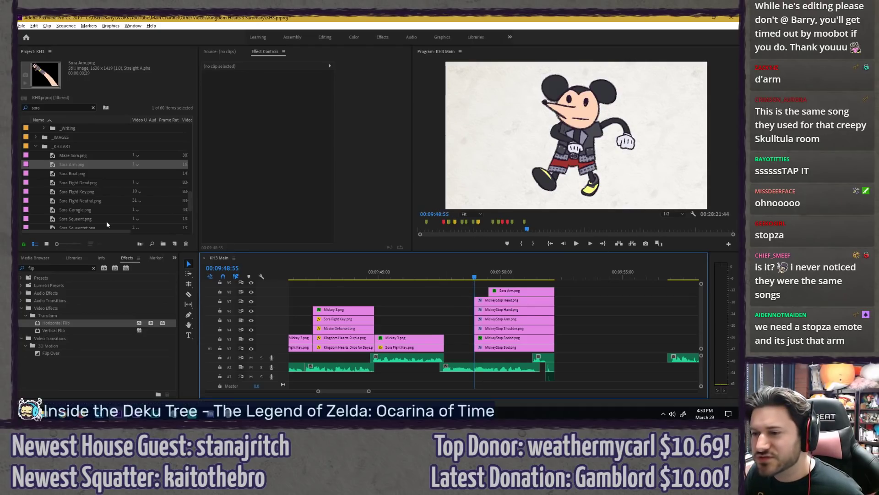
Step: Place Mickey 3.png on V5 before the cutouts and flip it horizontally
{"action": "double_click", "coordinate": [82, 105]}
{"action": "type", "text": "mickey"}
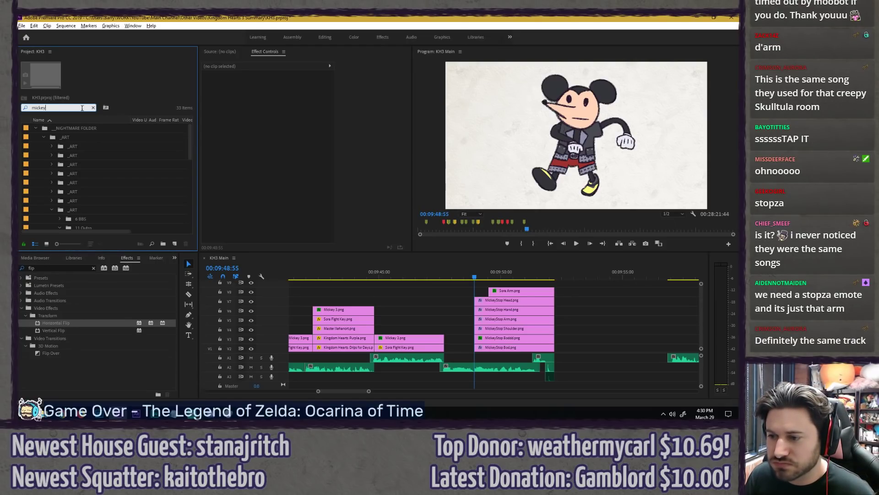
{"action": "scroll", "coordinate": [100, 185], "scroll_direction": "down", "scroll_amount": 5}
{"action": "left_click_drag", "start_coordinate": [75, 165], "coordinate": [460, 320]}
{"action": "left_click", "coordinate": [466, 272]}
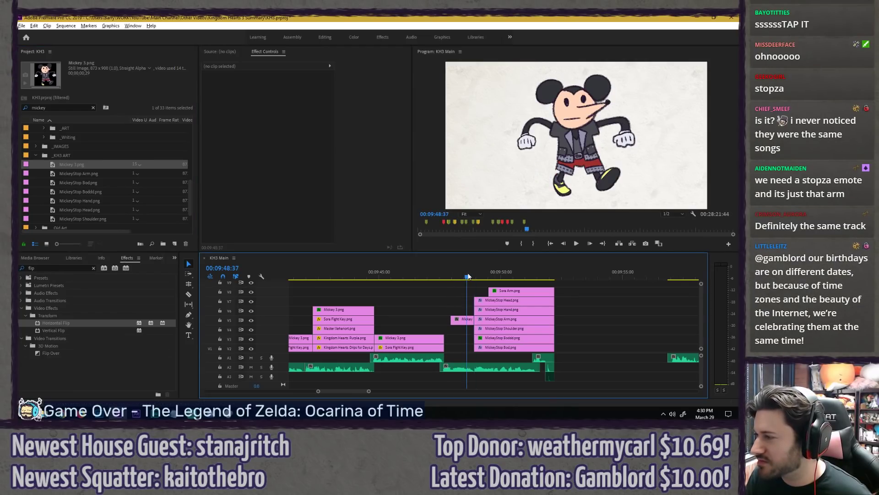
{"action": "left_click_drag", "start_coordinate": [65, 323], "coordinate": [462, 319]}
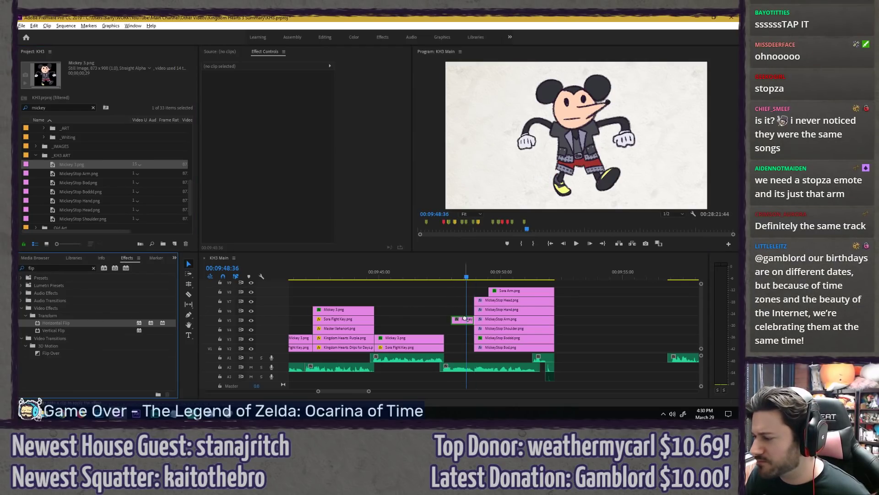
{"action": "left_click", "coordinate": [473, 276]}
{"action": "left_click_drag", "start_coordinate": [474, 277], "coordinate": [473, 271]}
Step: Disable the MickeyStop Boddd clip and step frame by frame to compare arm poses
{"action": "left_click", "coordinate": [513, 338]}
{"action": "key", "text": "shift+e"}
{"action": "key", "text": "grave"}
{"action": "key", "text": "Right"}
{"action": "key", "text": "Right"}
{"action": "key", "text": "Right"}
{"action": "key", "text": "Right"}
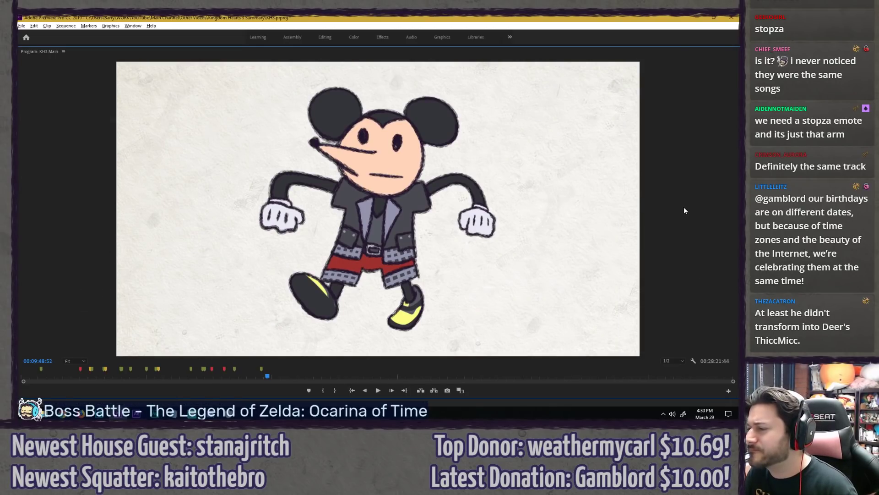
{"action": "key", "text": "Left"}
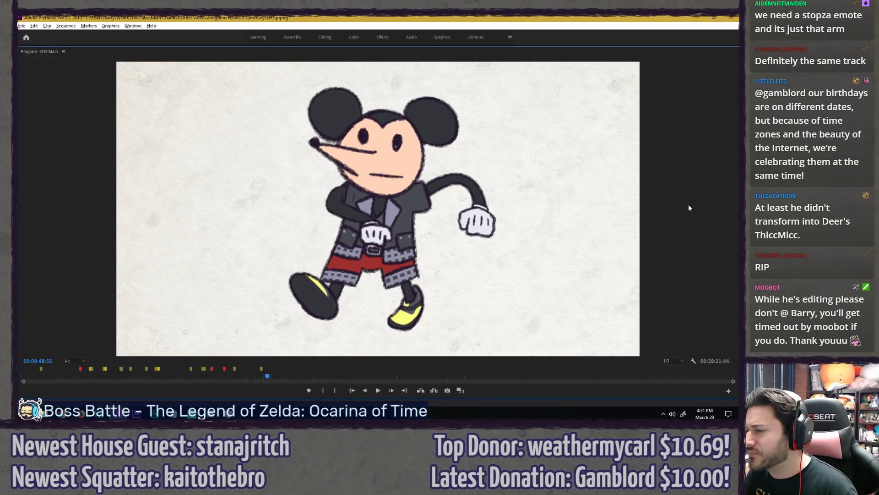
{"action": "key", "text": "Right"}
{"action": "key", "text": "Left"}
{"action": "key", "text": "Right"}
{"action": "key", "text": "grave"}
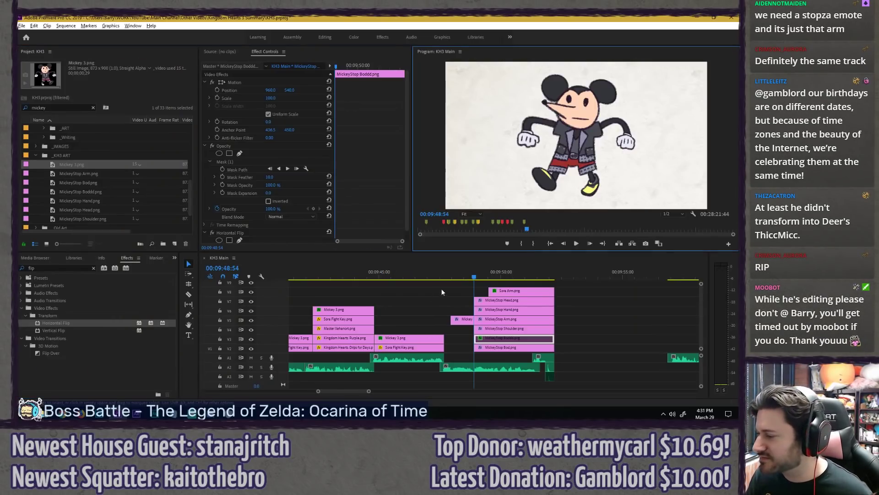
{"action": "left_click", "coordinate": [442, 275]}
{"action": "key", "text": "space"}
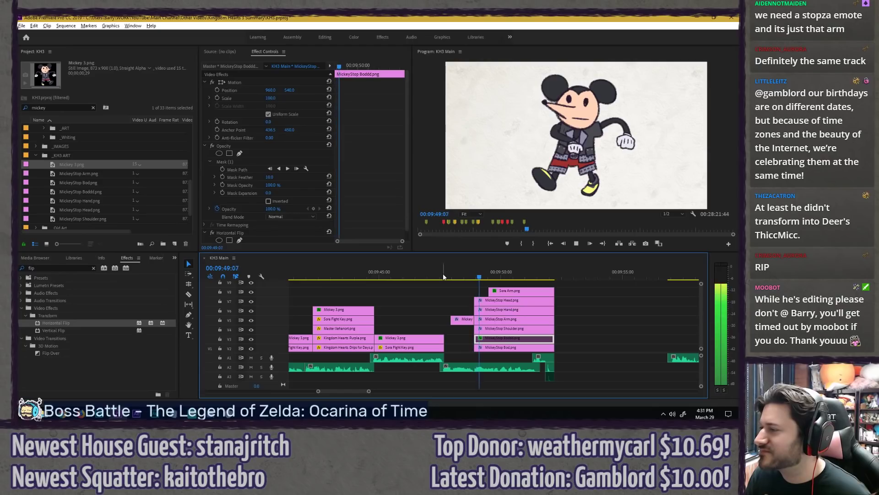
{"action": "key", "text": "space"}
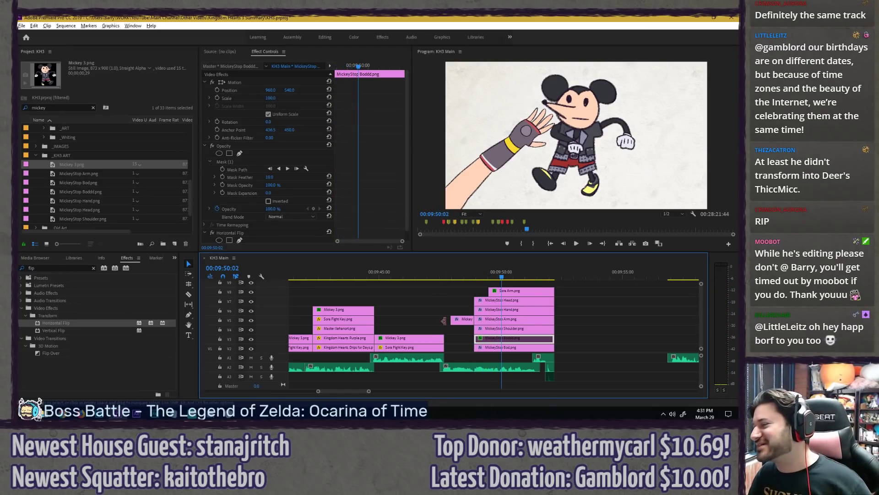
{"action": "left_click_drag", "start_coordinate": [456, 323], "coordinate": [460, 348]}
{"action": "scroll", "coordinate": [458, 320], "scroll_direction": "down", "scroll_amount": 1}
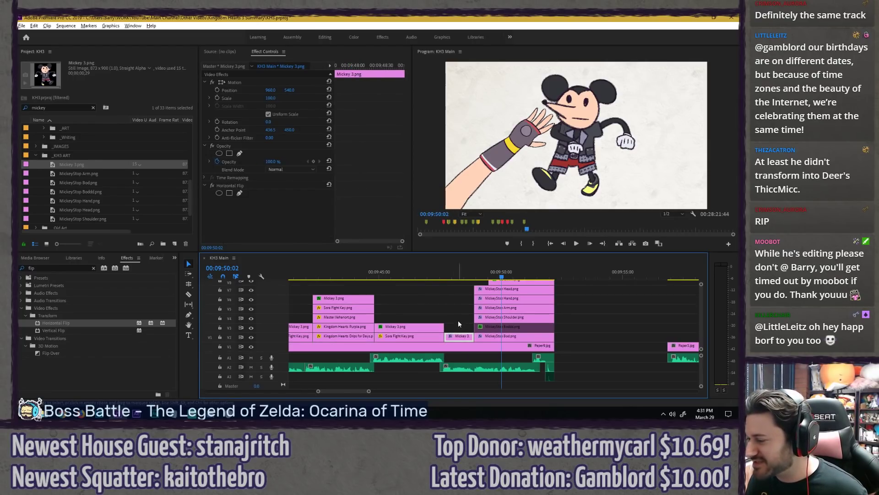
{"action": "left_click", "coordinate": [457, 296]}
{"action": "left_click", "coordinate": [434, 272]}
{"action": "key", "text": "space"}
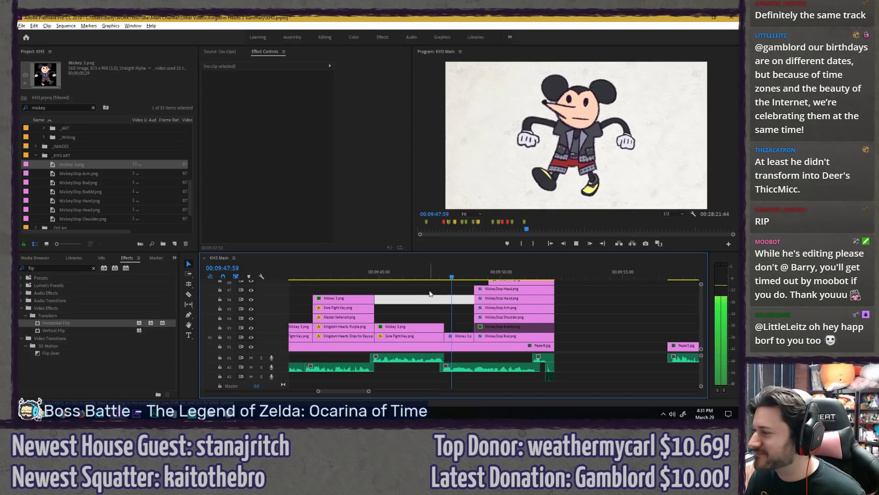
{"action": "left_click", "coordinate": [425, 292]}
{"action": "left_click", "coordinate": [432, 271]}
{"action": "left_click", "coordinate": [453, 290]}
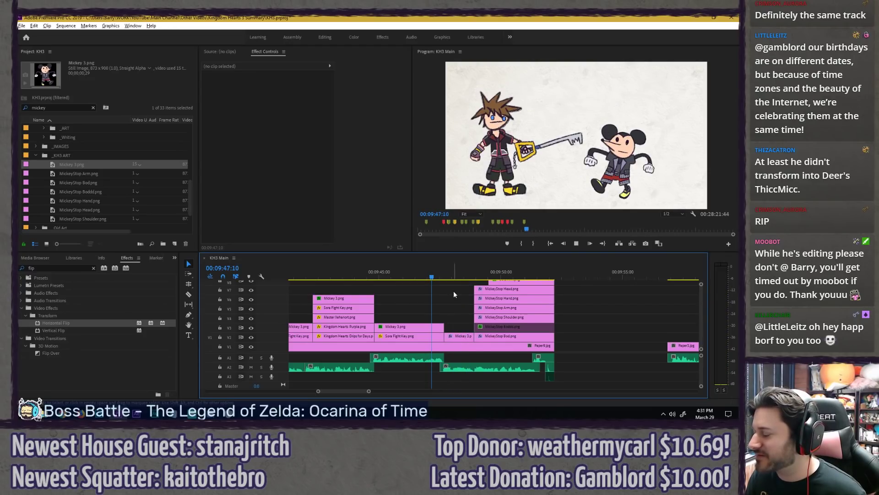
{"action": "key", "text": "space"}
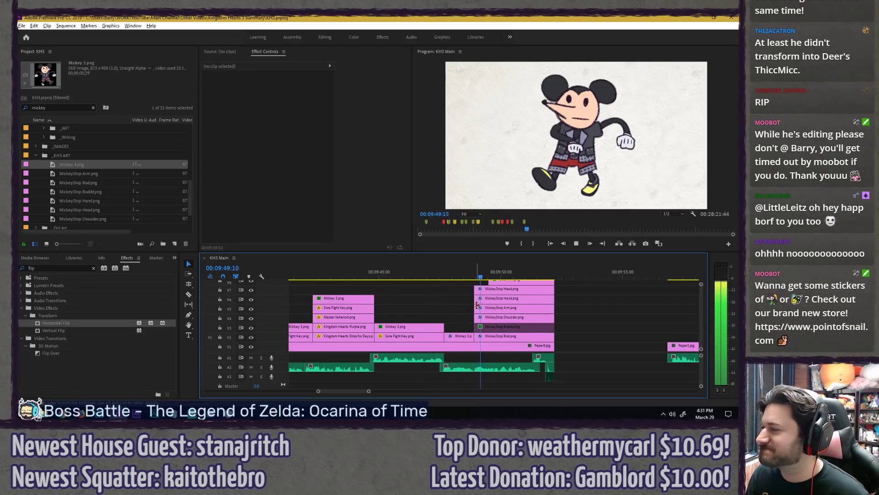
{"action": "key", "text": "space"}
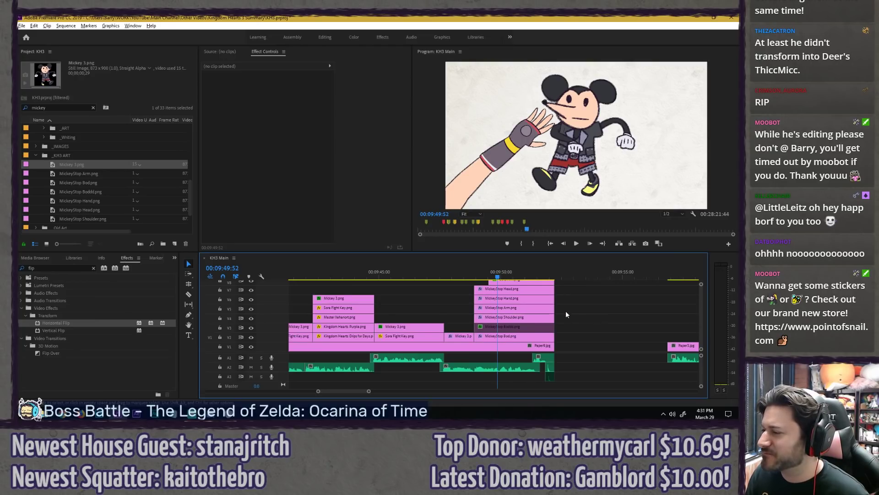
{"action": "scroll", "coordinate": [576, 311], "scroll_direction": "up", "scroll_amount": 2}
{"action": "scroll", "coordinate": [576, 310], "scroll_direction": "down", "scroll_amount": 1}
Step: Set the Mickey 3 clip's Scale to 120 and check it in the full-size preview
{"action": "left_click", "coordinate": [462, 275]}
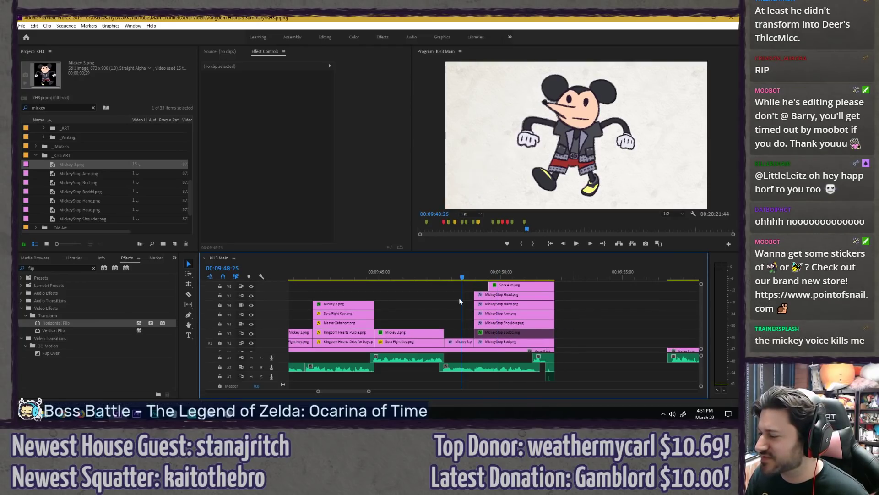
{"action": "left_click", "coordinate": [460, 342]}
{"action": "left_click", "coordinate": [270, 98]}
{"action": "type", "text": "12"}
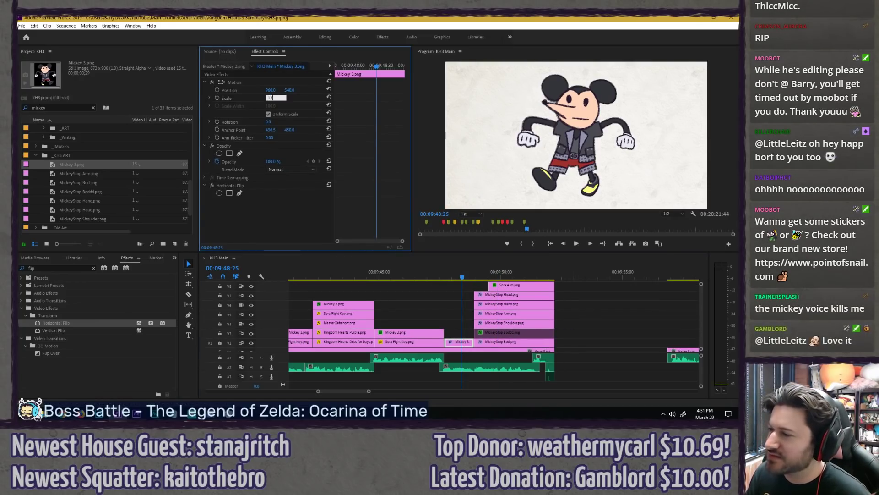
{"action": "type", "text": "0"}
{"action": "key", "text": "Return"}
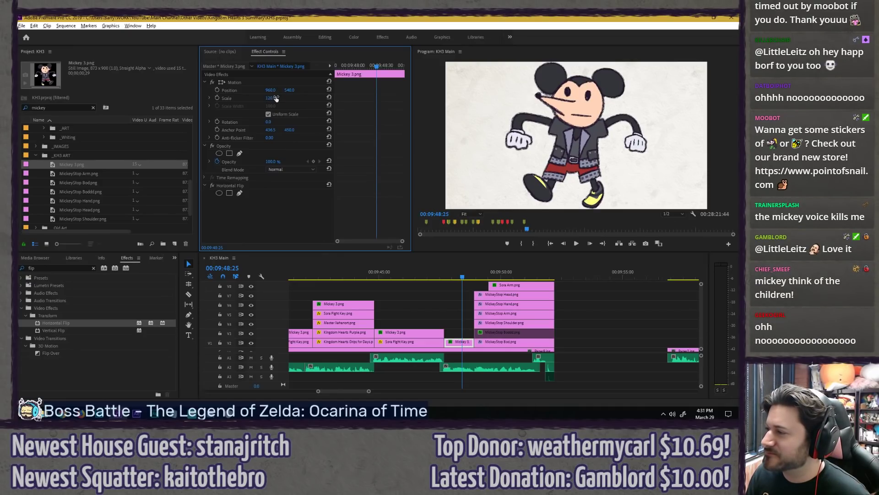
{"action": "key", "text": "grave"}
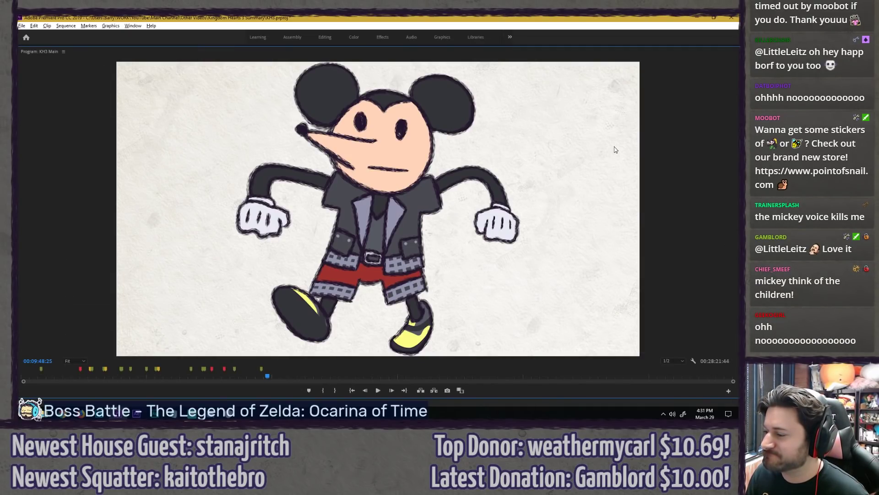
{"action": "key", "text": "grave"}
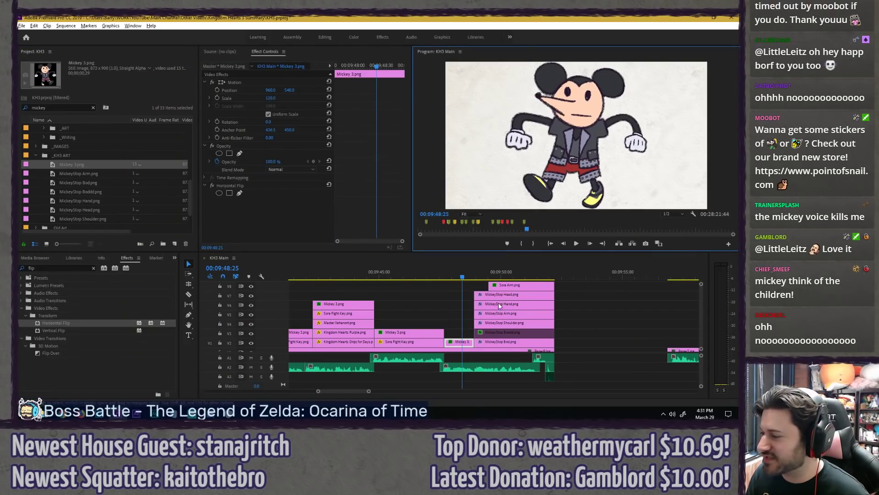
Step: Save the project and play the scene back from 00:09:47
{"action": "key", "text": "ctrl+s"}
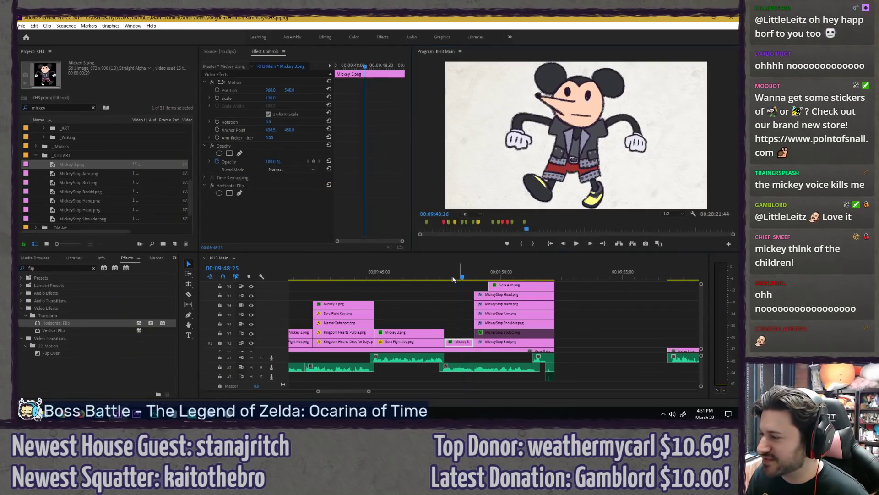
{"action": "left_click", "coordinate": [432, 277]}
{"action": "key", "text": "space"}
{"action": "key", "text": "space"}
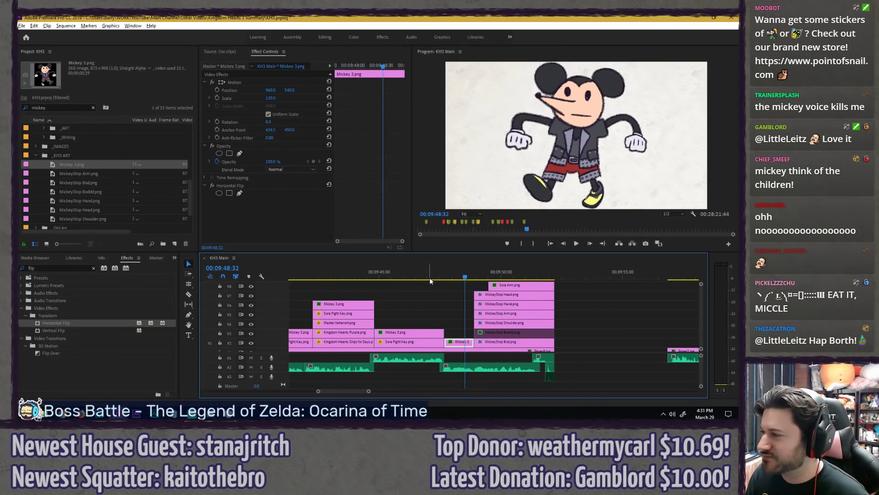
Step: Extend the Sora Arm clip to start earlier and drag the arm down-left off Mickey's face
{"action": "left_click_drag", "start_coordinate": [485, 285], "coordinate": [458, 285]}
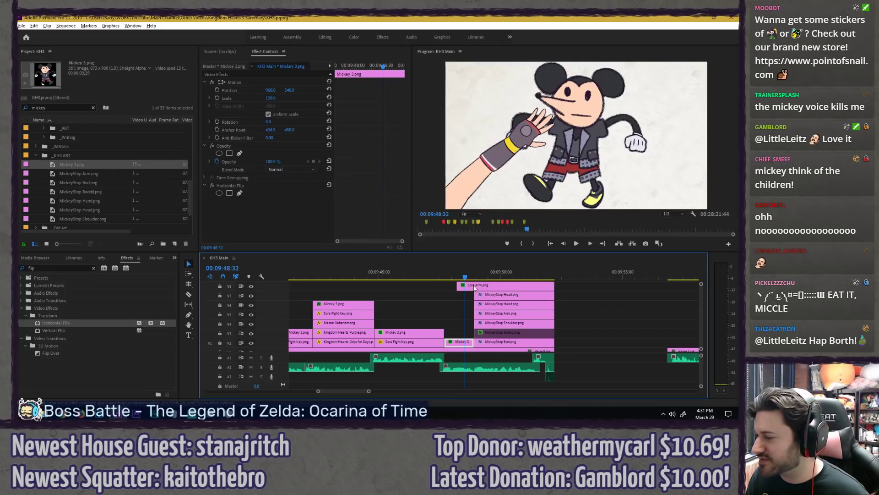
{"action": "left_click", "coordinate": [271, 81]}
{"action": "left_click_drag", "start_coordinate": [488, 166], "coordinate": [487, 168]}
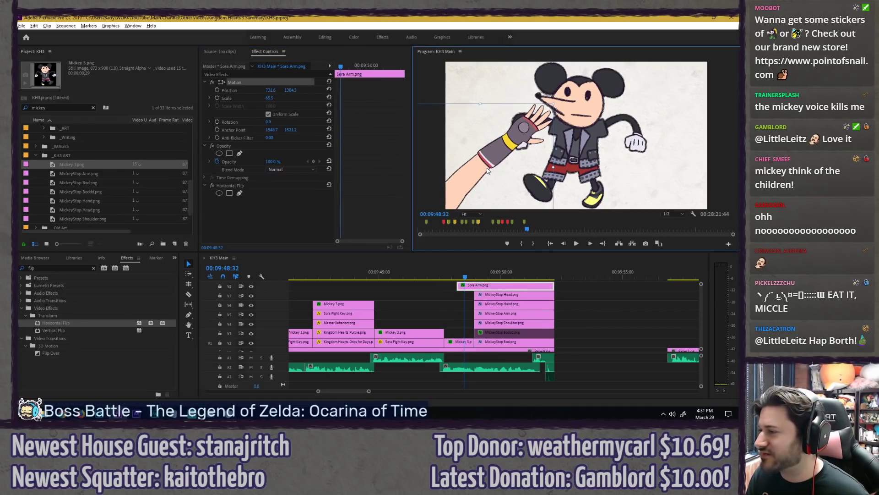
{"action": "left_click_drag", "start_coordinate": [276, 120], "coordinate": [287, 120]}
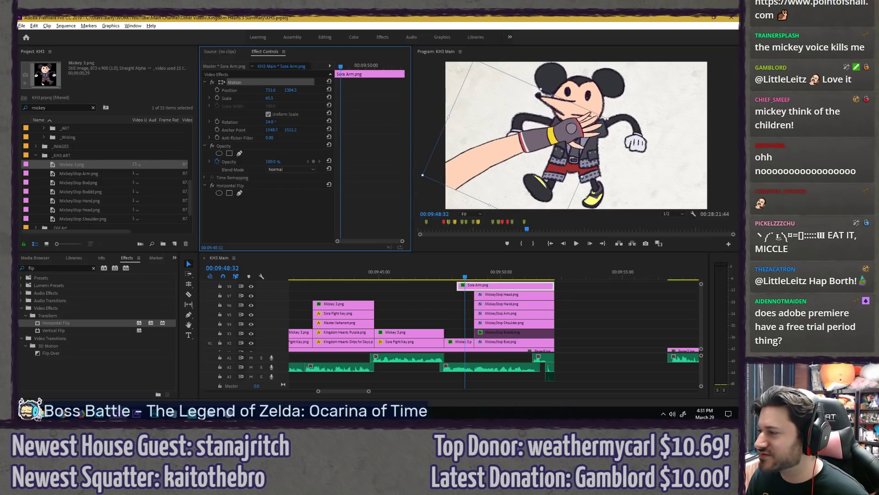
{"action": "key", "text": "ctrl+z"}
{"action": "left_click_drag", "start_coordinate": [503, 151], "coordinate": [518, 104]}
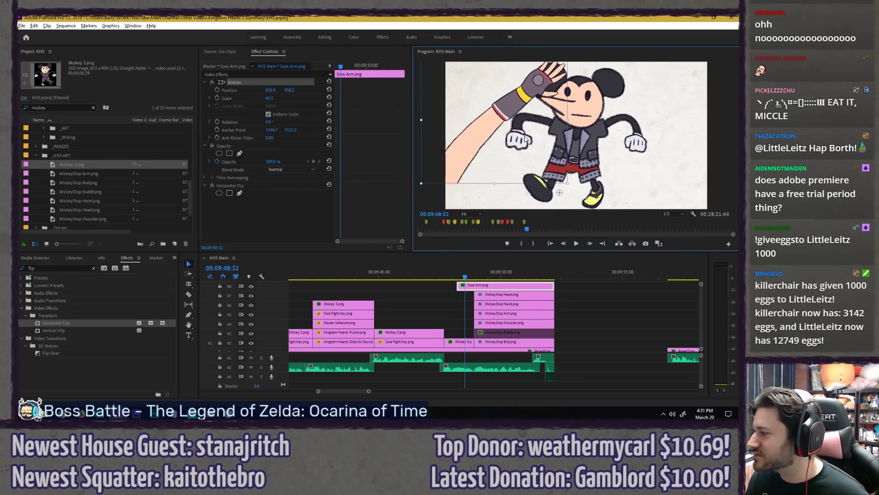
{"action": "left_click_drag", "start_coordinate": [560, 193], "coordinate": [467, 192]}
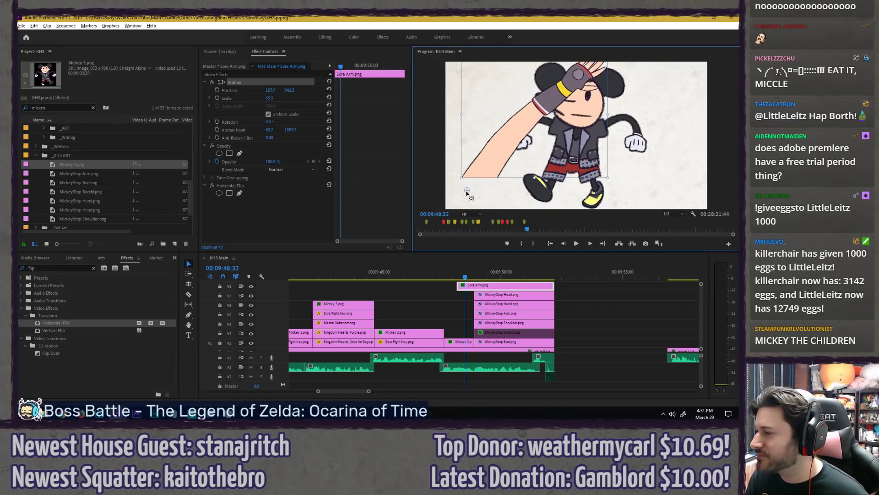
{"action": "left_click_drag", "start_coordinate": [507, 128], "coordinate": [451, 185]}
Step: Settle the Sora arm at position -199.5, 1537.5 with rotation -15°, out of view
{"action": "mouse_move", "coordinate": [268, 122]}
{"action": "left_mouse_down"}
{"action": "mouse_move", "coordinate": [258, 122]}
{"action": "mouse_move", "coordinate": [271, 122]}
{"action": "left_mouse_up"}
{"action": "left_click_drag", "start_coordinate": [485, 160], "coordinate": [494, 158]}
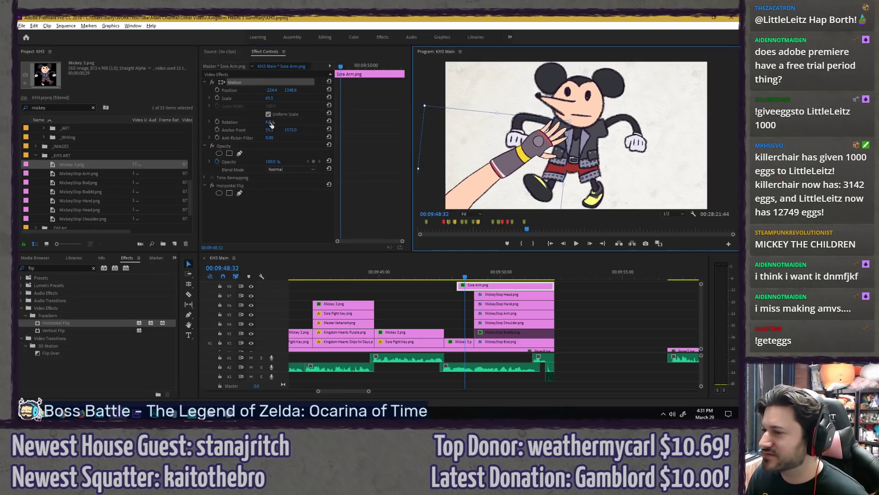
{"action": "mouse_move", "coordinate": [271, 124]}
{"action": "left_mouse_down"}
{"action": "mouse_move", "coordinate": [293, 123]}
{"action": "mouse_move", "coordinate": [272, 124]}
{"action": "left_mouse_up"}
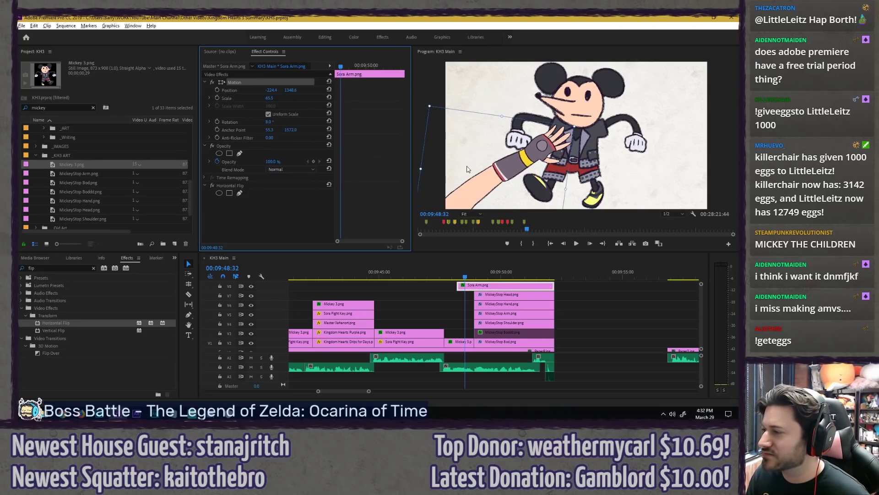
{"action": "left_click_drag", "start_coordinate": [467, 170], "coordinate": [471, 168]}
{"action": "left_click", "coordinate": [266, 123]}
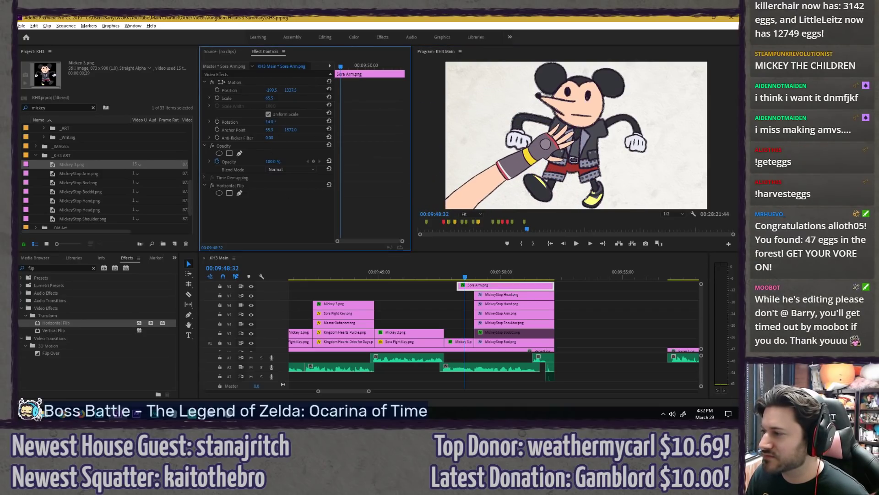
{"action": "left_click_drag", "start_coordinate": [270, 122], "coordinate": [259, 122]}
{"action": "left_click", "coordinate": [476, 286]}
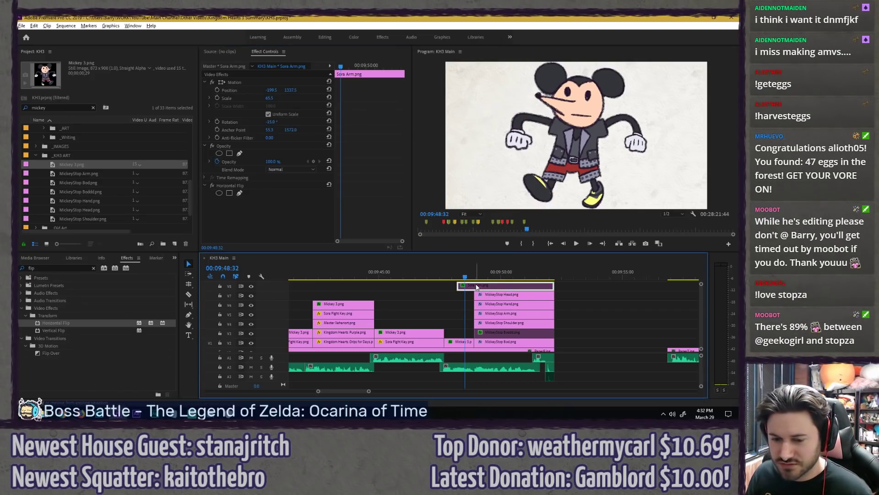
Step: Save the project and replay the Mickey shot around 00:09:47–00:09:49
{"action": "key", "text": "ctrl+s"}
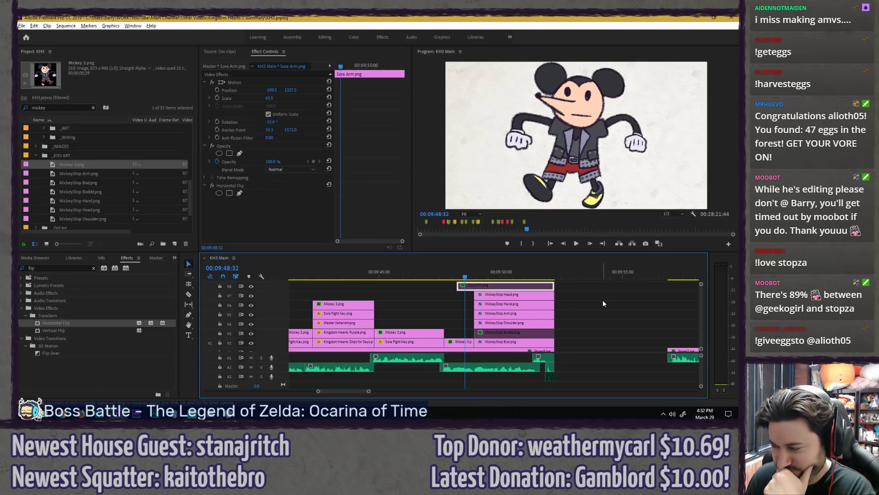
{"action": "left_click", "coordinate": [588, 306]}
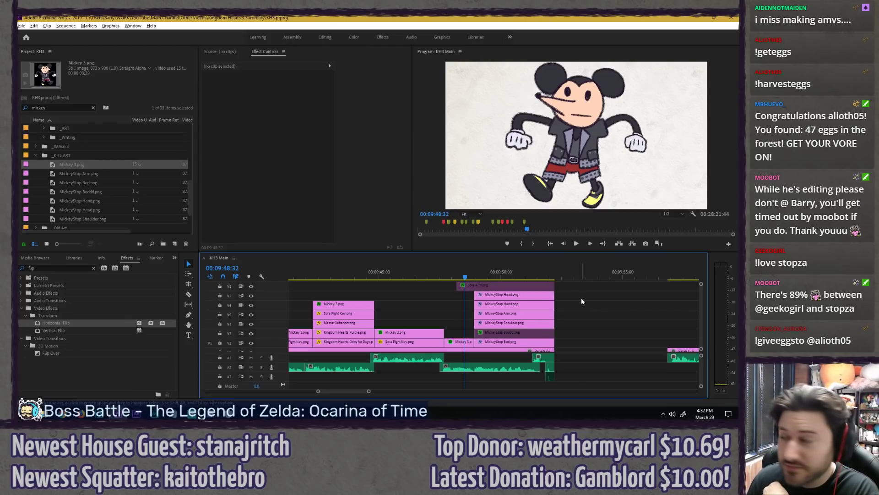
{"action": "left_click_drag", "start_coordinate": [459, 277], "coordinate": [440, 276]}
{"action": "key", "text": "space"}
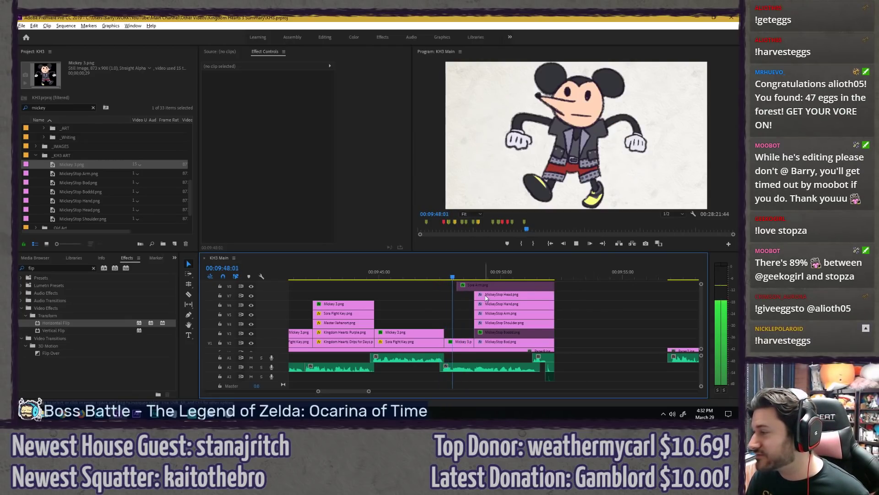
{"action": "key", "text": "space"}
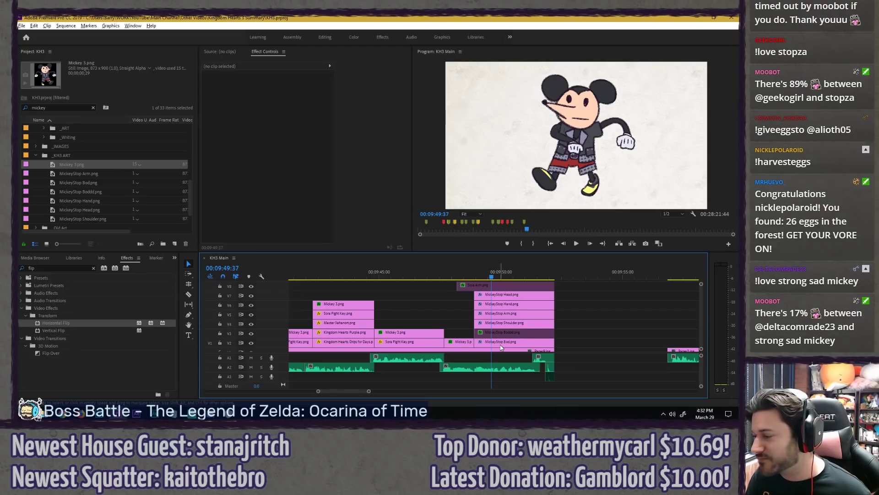
{"action": "key", "text": "equal"}
Step: Inspect the Motion settings of the Mickey 3, Bod, Boddd and Shoulder clips
{"action": "left_click", "coordinate": [446, 343]}
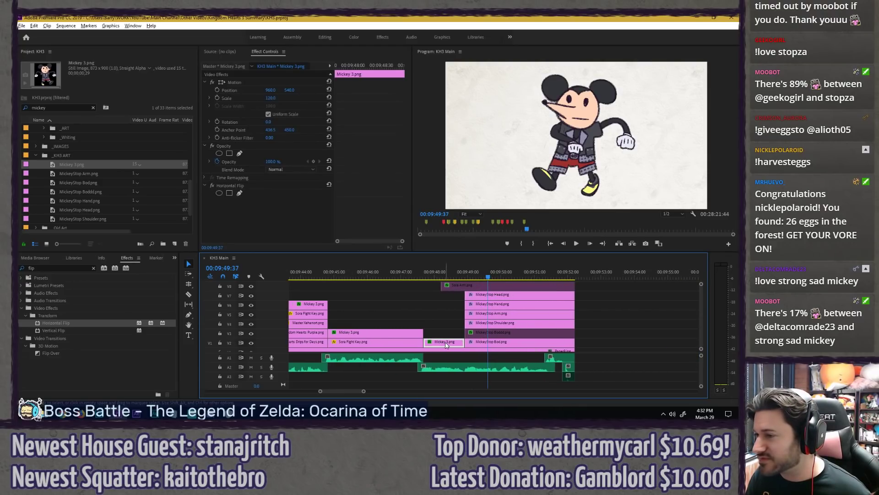
{"action": "left_click", "coordinate": [270, 82]}
{"action": "left_click", "coordinate": [501, 343]}
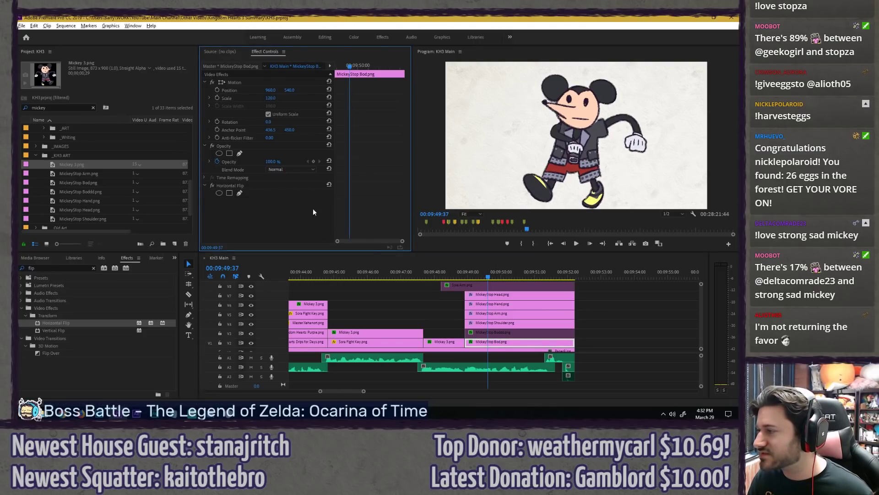
{"action": "left_click", "coordinate": [515, 334]}
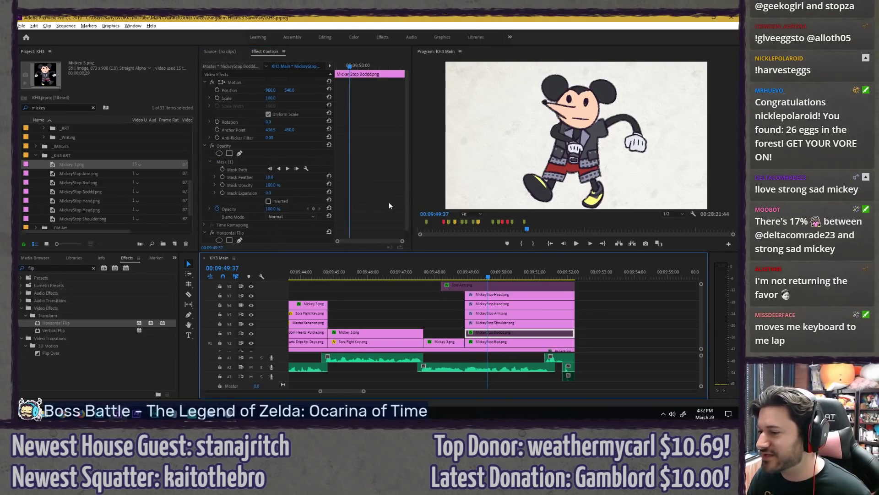
{"action": "scroll", "coordinate": [284, 239], "scroll_direction": "down", "scroll_amount": 1}
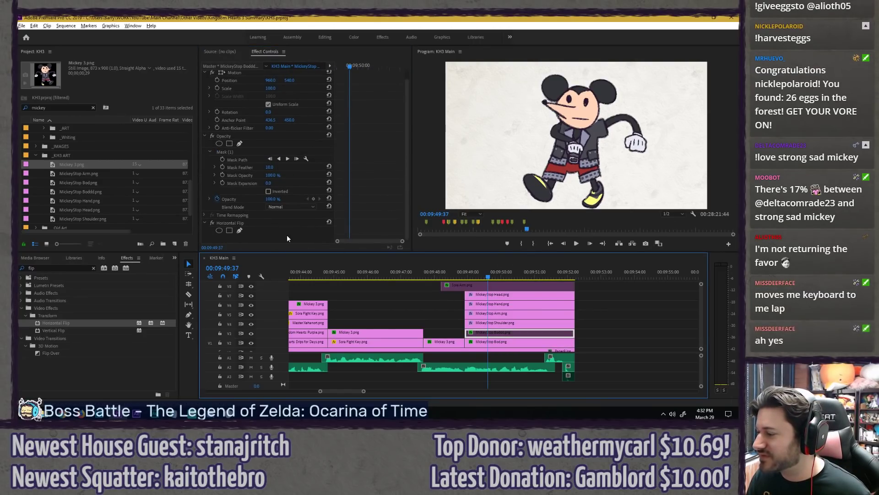
{"action": "left_click", "coordinate": [282, 241]}
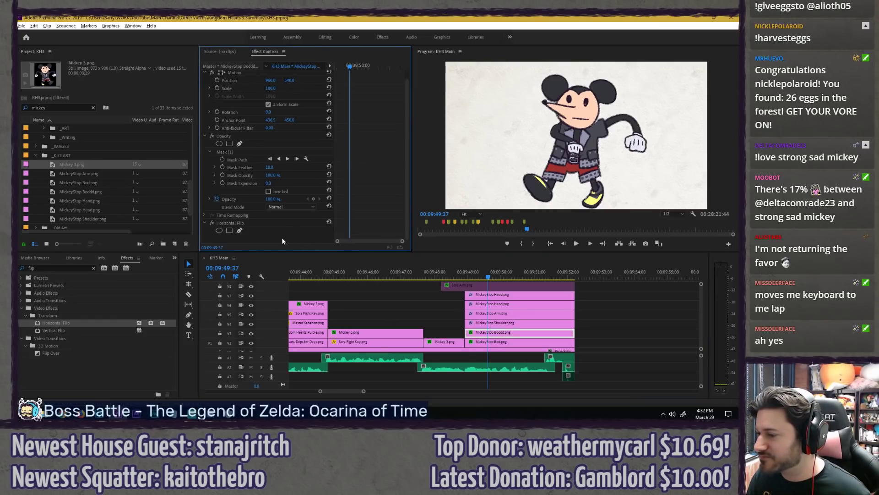
{"action": "left_click", "coordinate": [487, 330]}
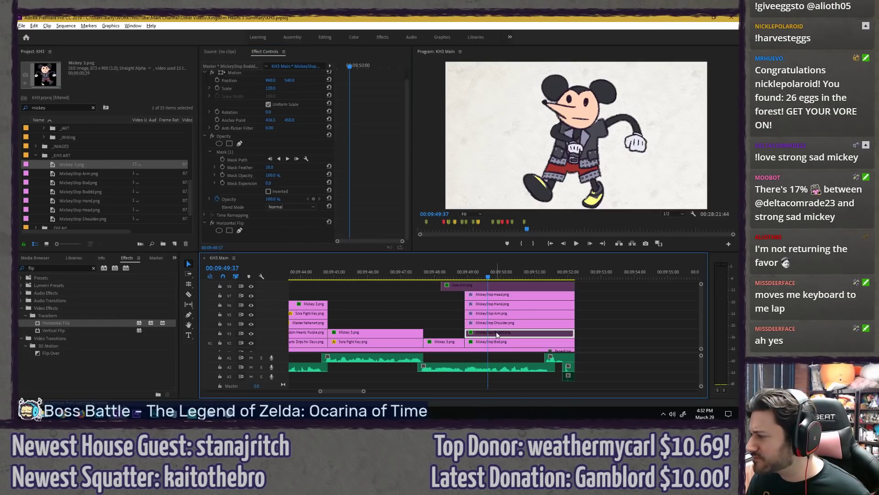
{"action": "left_click", "coordinate": [487, 323]}
{"action": "left_click", "coordinate": [273, 224]}
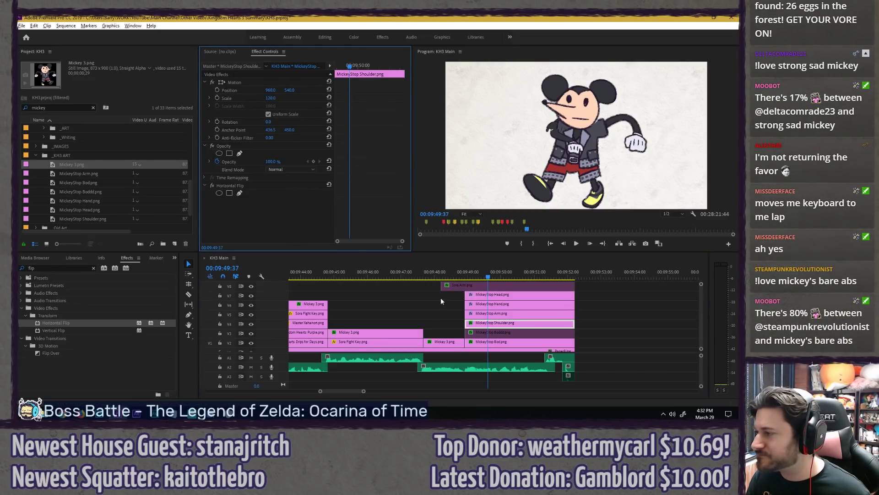
Step: Paste the copied Motion onto the MickeyStop Arm clip, then check the Hand and Head clips
{"action": "left_click", "coordinate": [507, 317]}
{"action": "left_click", "coordinate": [300, 227]}
{"action": "key", "text": "ctrl+v"}
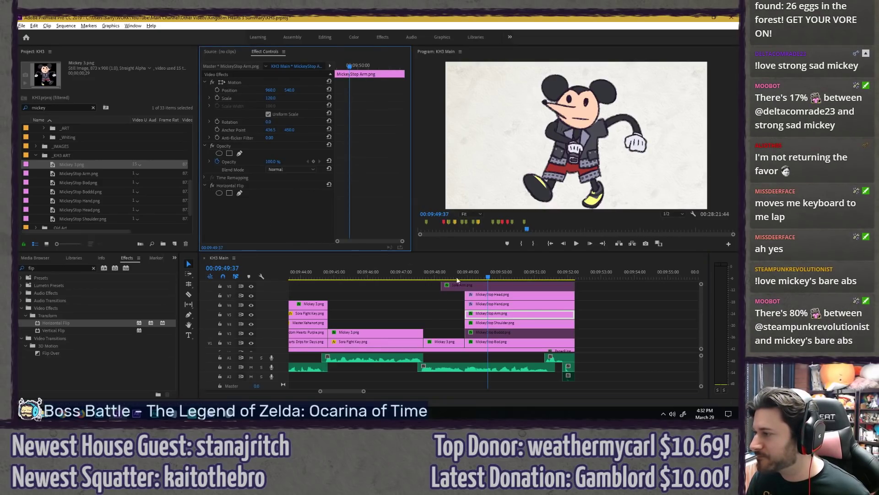
{"action": "left_click", "coordinate": [510, 306]}
{"action": "left_click", "coordinate": [275, 211]}
{"action": "left_click", "coordinate": [503, 294]}
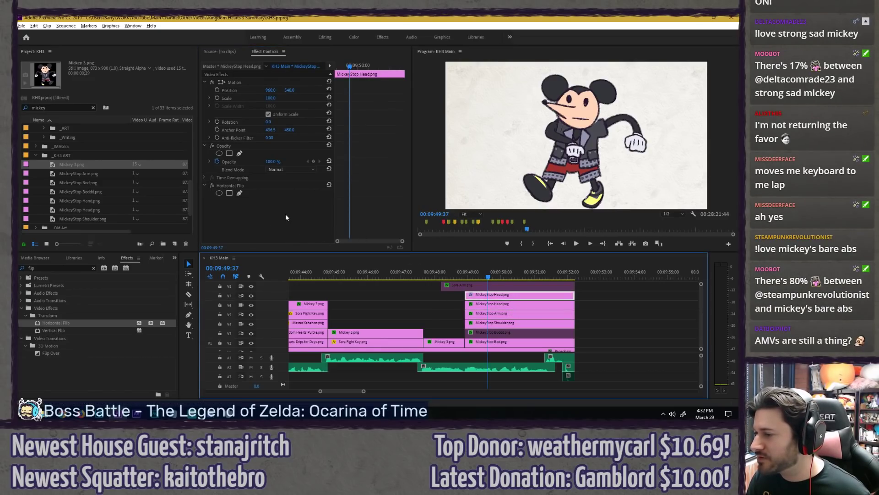
{"action": "left_click", "coordinate": [285, 213]}
{"action": "left_click", "coordinate": [460, 275]}
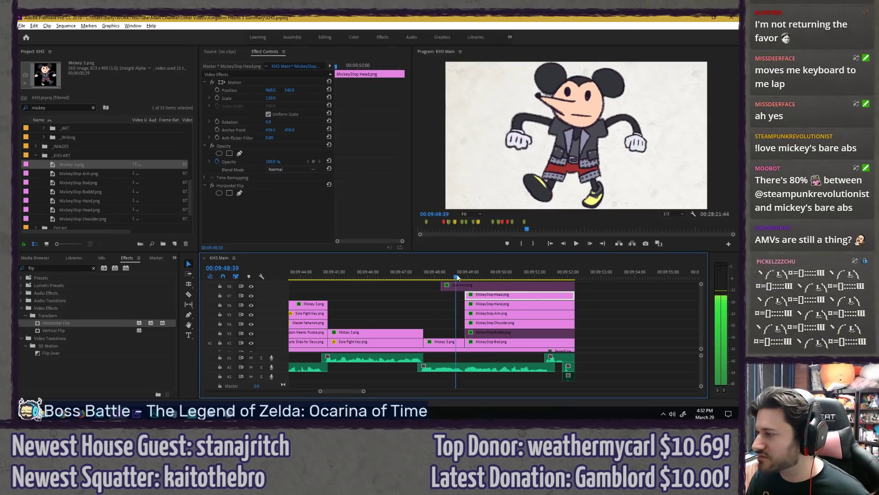
Step: Play and step frame by frame through Mickey's arm motion in the maximized Program Monitor
{"action": "key", "text": "grave"}
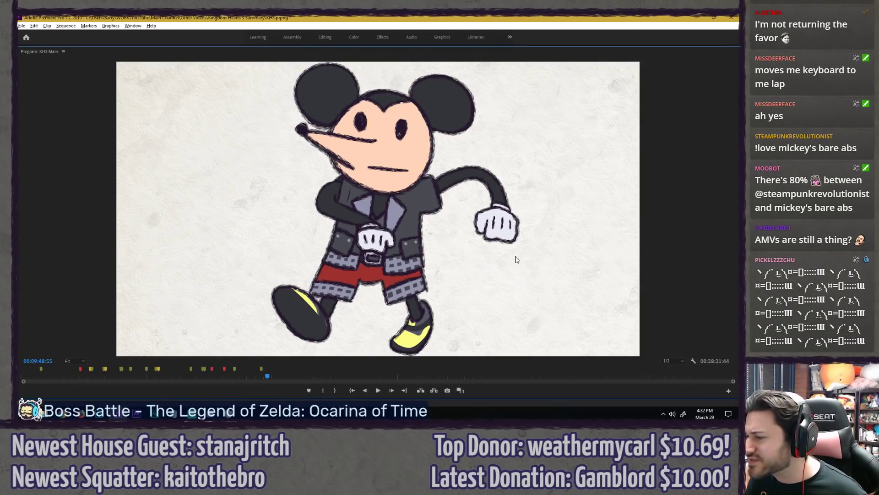
{"action": "key", "text": "Left"}
{"action": "key", "text": "Left"}
{"action": "key", "text": "Left"}
{"action": "key", "text": "Left"}
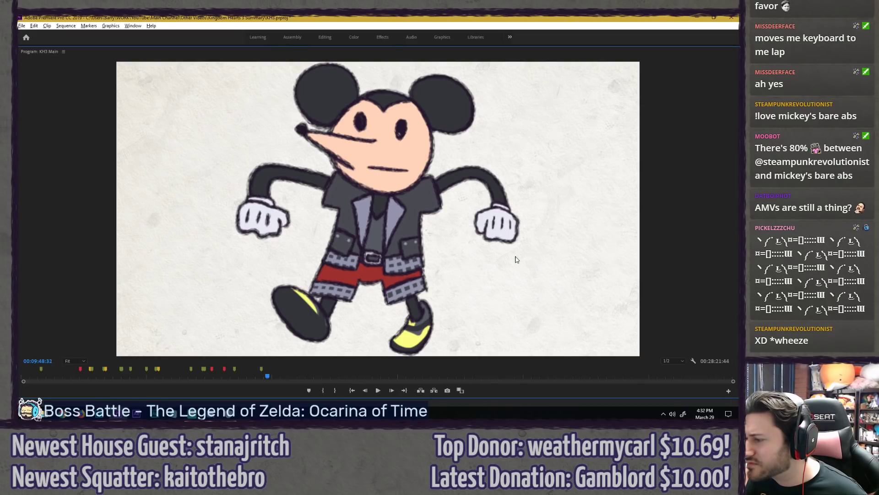
{"action": "key", "text": "space"}
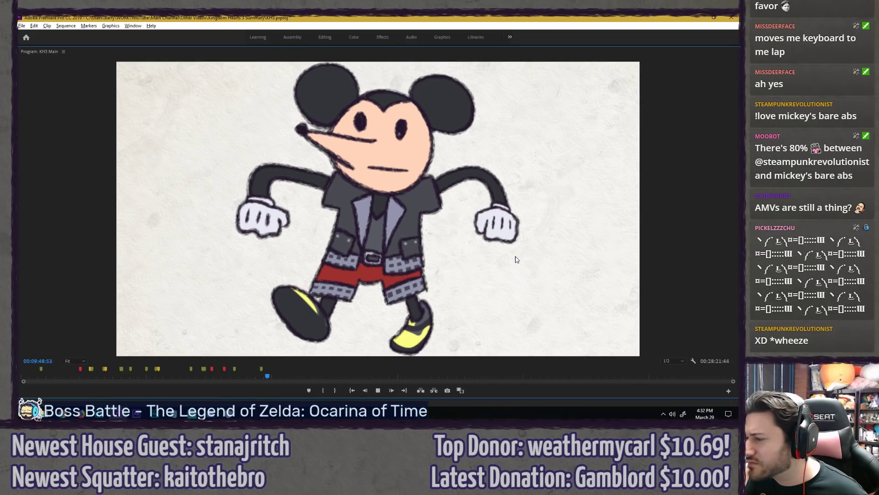
{"action": "key", "text": "space"}
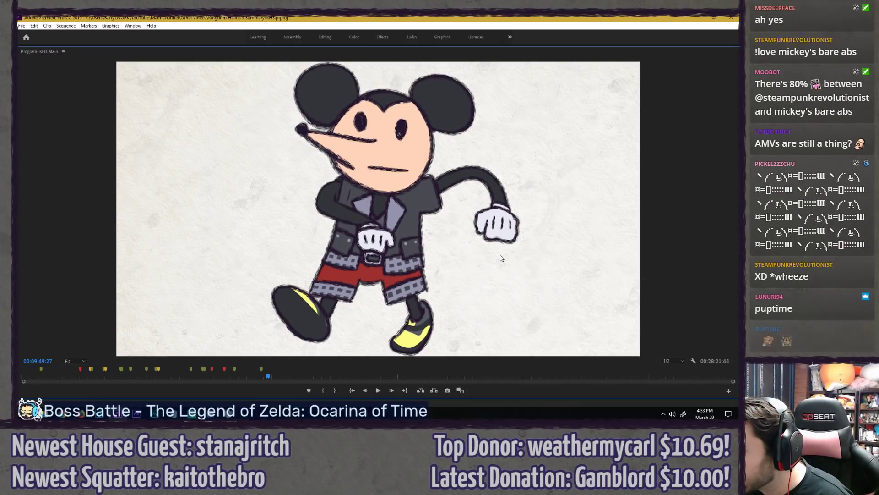
{"action": "key", "text": "Left"}
{"action": "key", "text": "Right"}
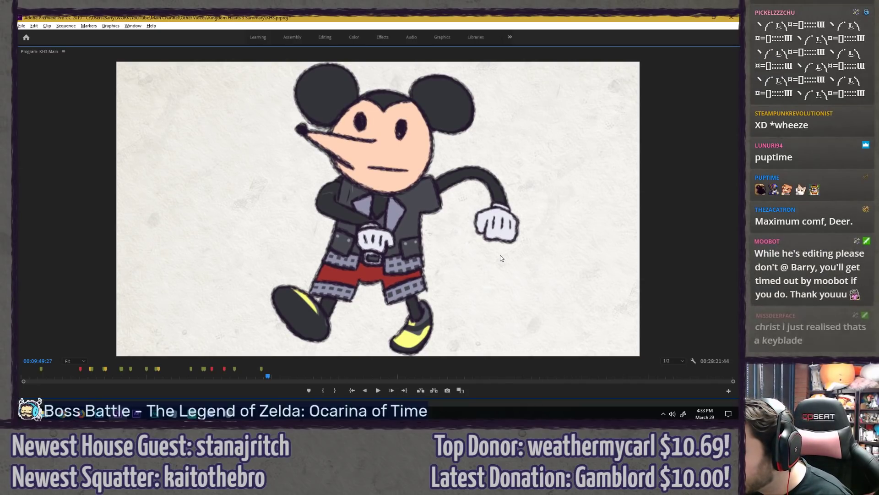
{"action": "key", "text": "Left"}
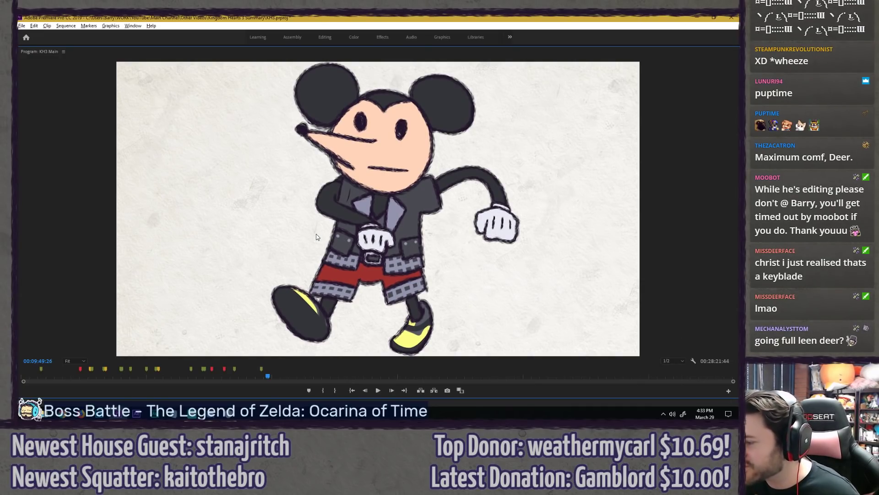
{"action": "key", "text": "grave"}
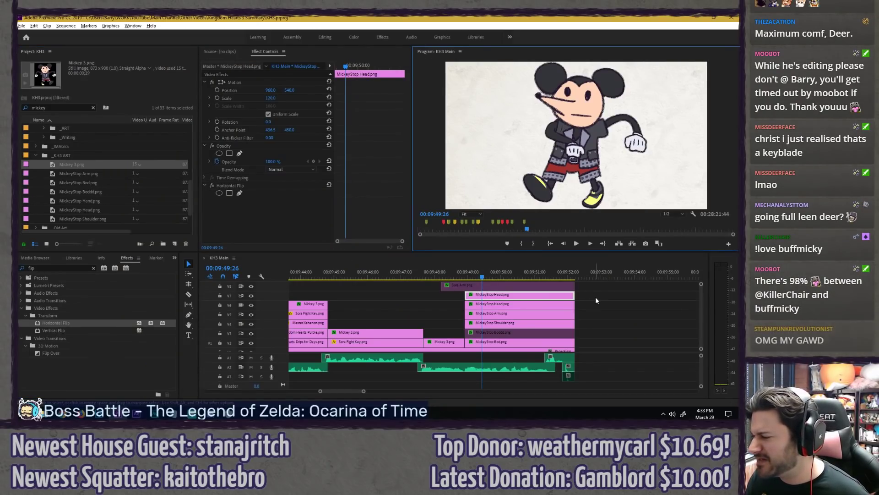
Step: Temporarily disable the MickeyStop Head.png clip to view the arm, then re-enable it
{"action": "left_click", "coordinate": [536, 297]}
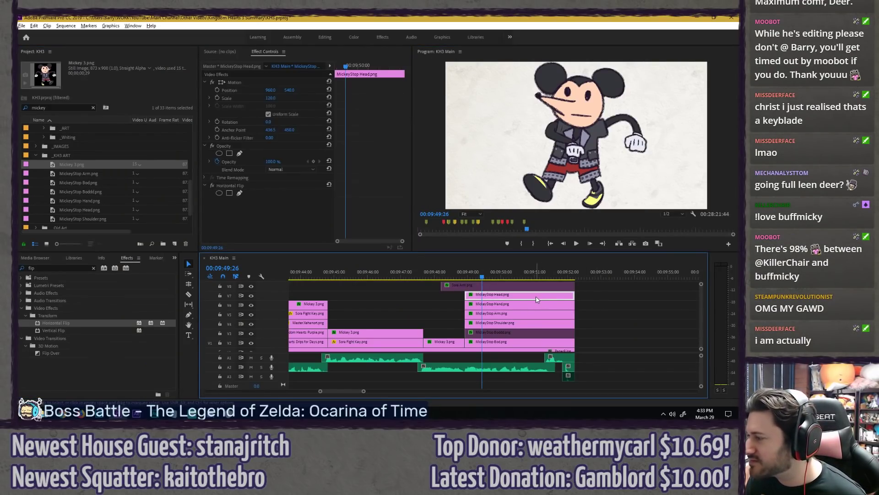
{"action": "key", "text": "shift+e"}
{"action": "key", "text": "shift+e"}
{"action": "key", "text": "grave"}
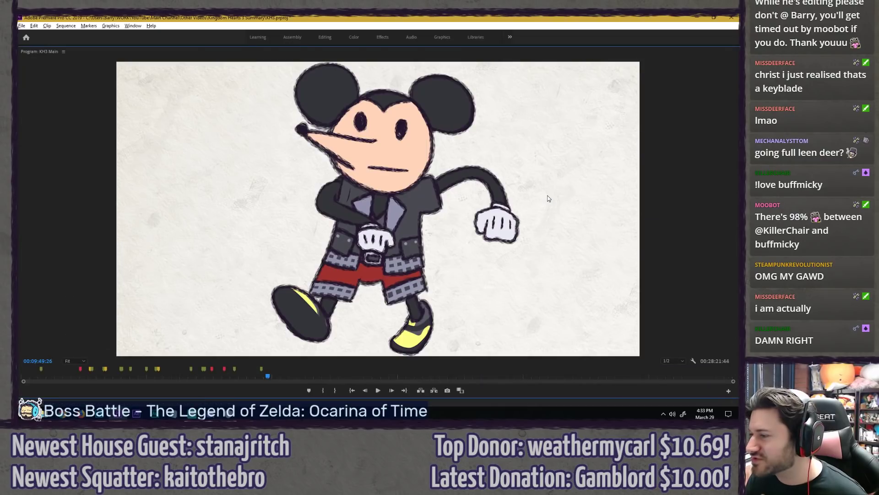
{"action": "key", "text": "shift+e"}
{"action": "key", "text": "shift+e"}
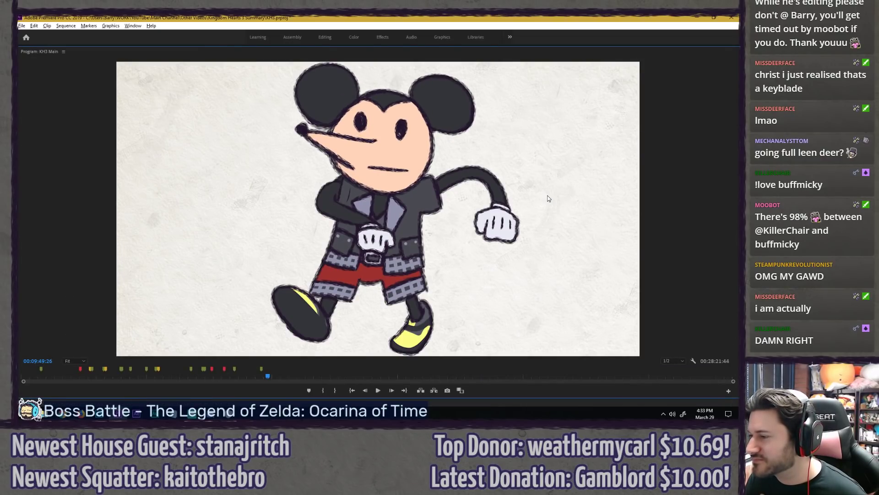
{"action": "key", "text": "grave"}
Step: Render previews from the Sora-and-Mickey shot and play through Mickey's arm animation
{"action": "left_click", "coordinate": [412, 270]}
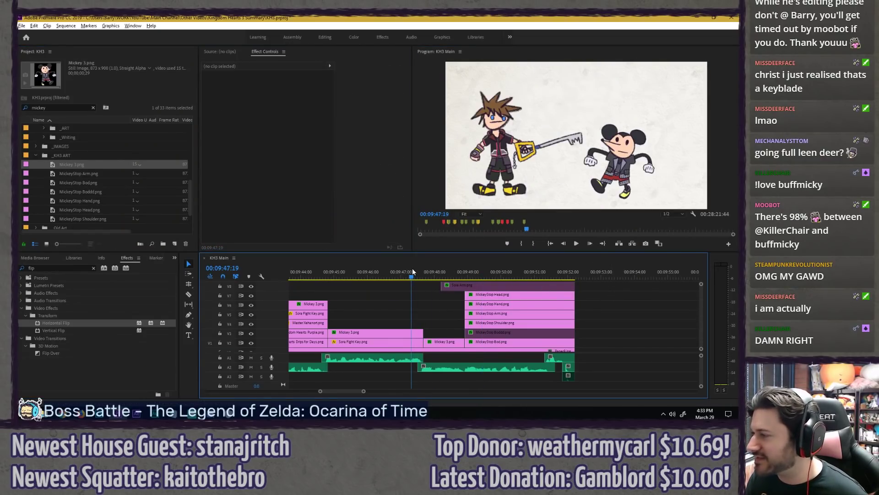
{"action": "key", "text": "Return"}
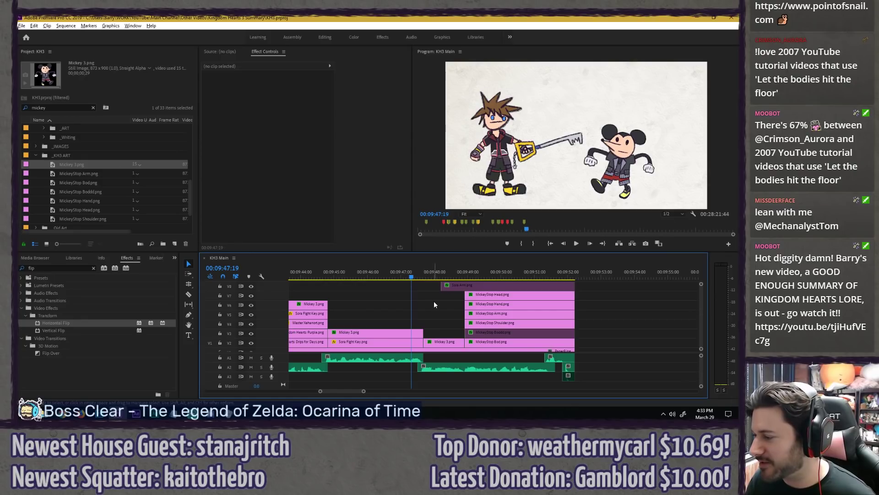
{"action": "key", "text": "space"}
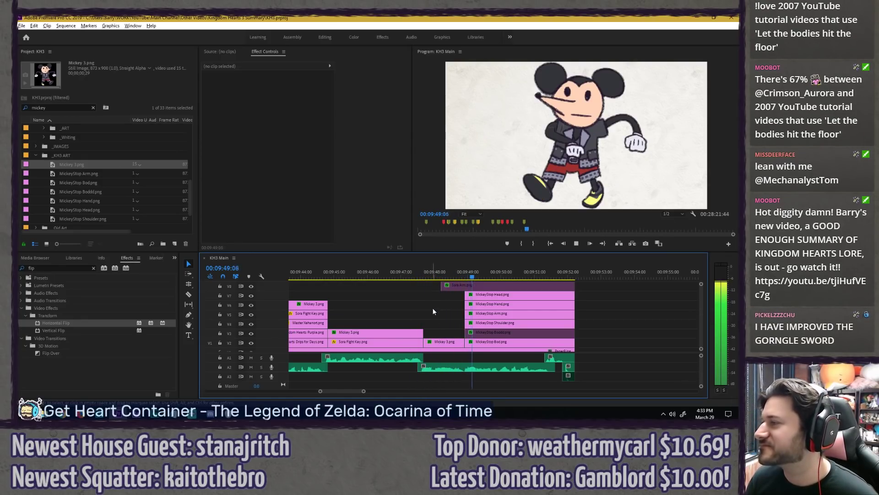
{"action": "key", "text": "space"}
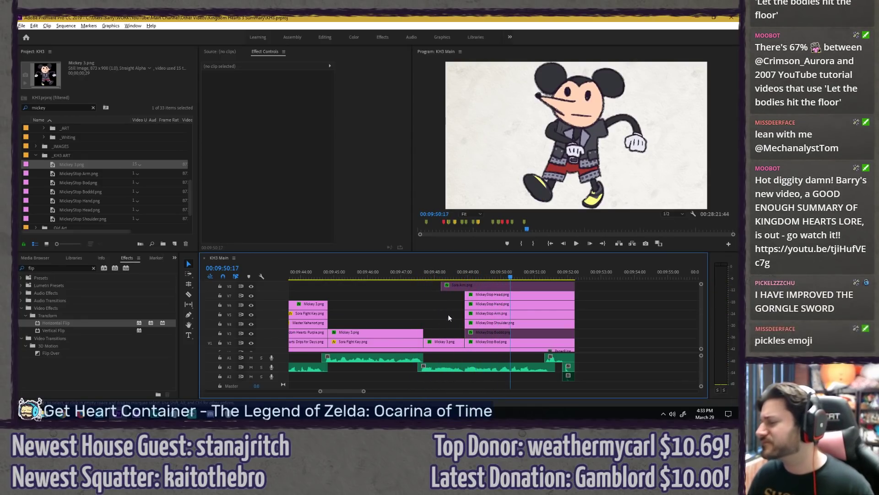
Step: Set the Mickey 3.png clip's Scale to 115
{"action": "left_click", "coordinate": [448, 271]}
{"action": "left_click", "coordinate": [452, 343]}
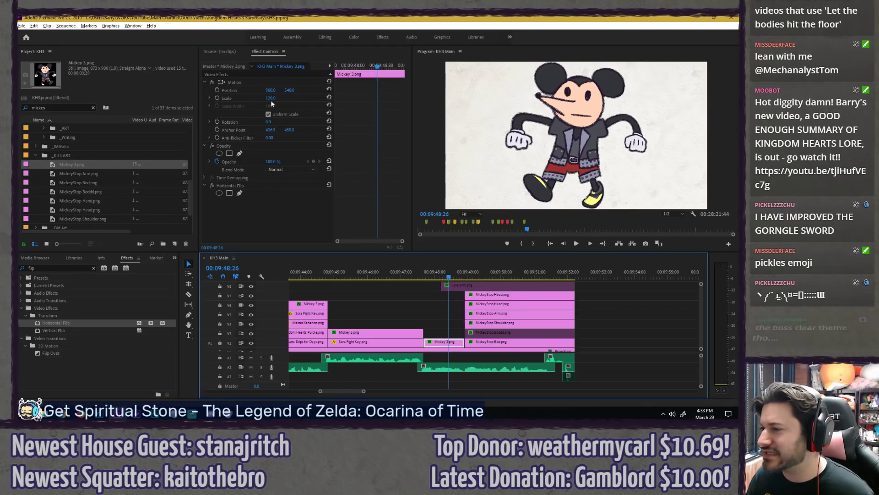
{"action": "left_click", "coordinate": [273, 97]}
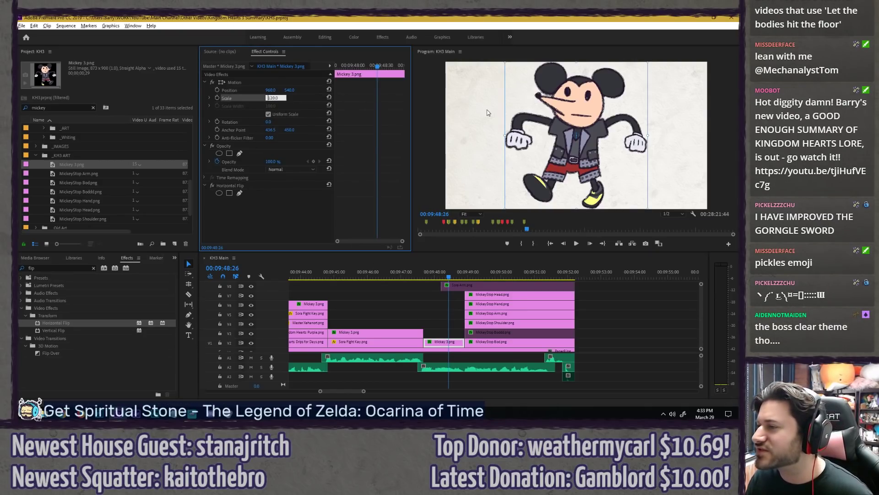
{"action": "key", "text": "grave"}
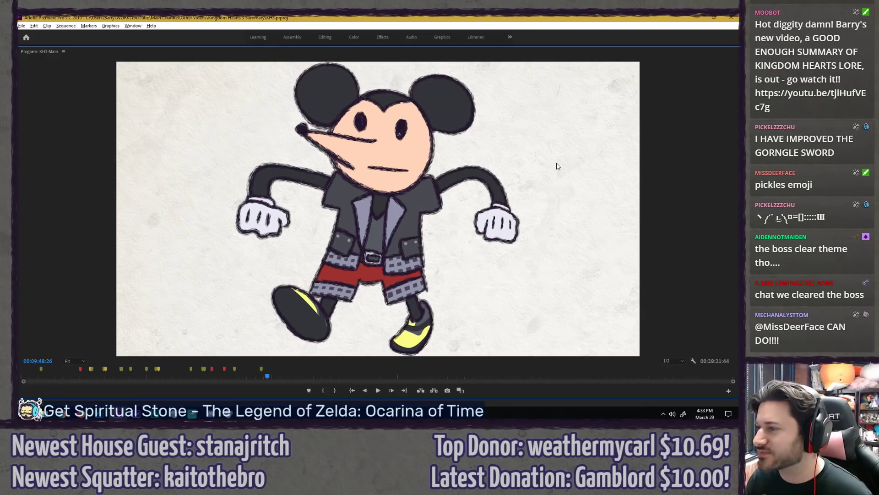
{"action": "key", "text": "grave"}
{"action": "left_click", "coordinate": [274, 97]}
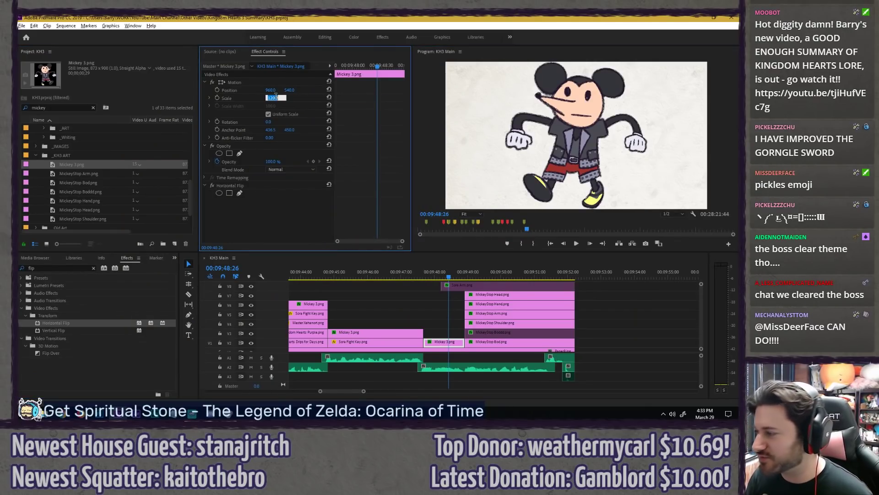
{"action": "key", "text": "Return"}
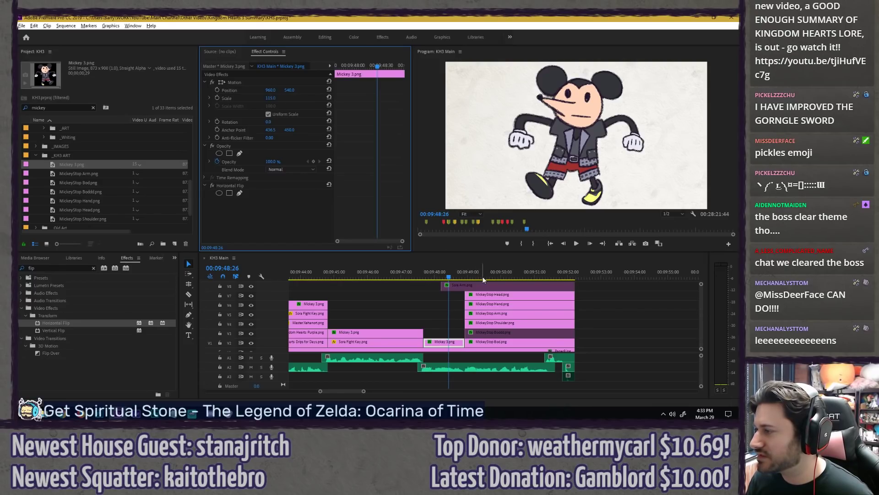
Step: Scale the MickeyStop Bod.png and Boddd.png clips to 115 as well
{"action": "left_click", "coordinate": [482, 278]}
{"action": "left_click", "coordinate": [504, 342]}
{"action": "left_click", "coordinate": [273, 98]}
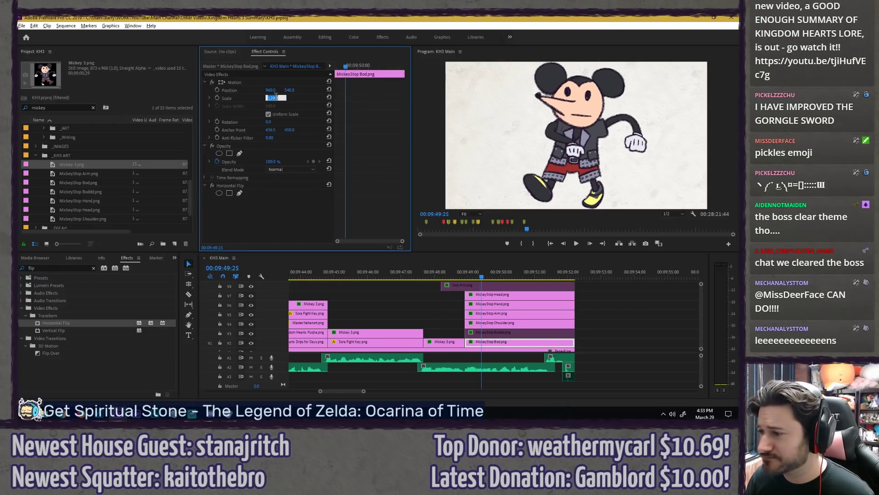
{"action": "type", "text": "15"}
{"action": "key", "text": "Return"}
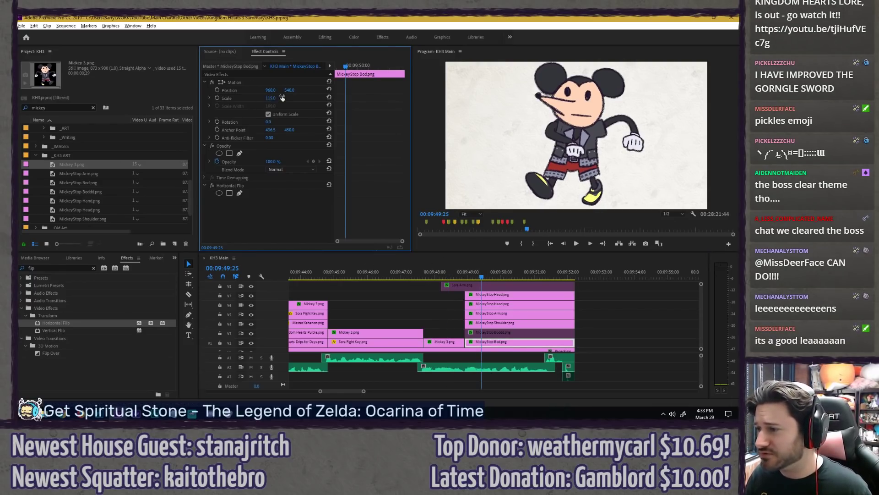
{"action": "left_click", "coordinate": [277, 81]}
{"action": "left_click", "coordinate": [487, 333]}
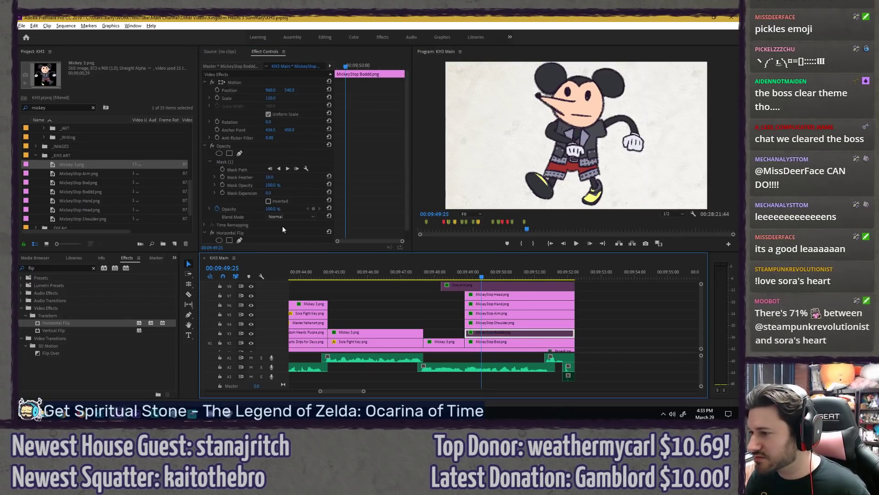
{"action": "left_click", "coordinate": [274, 81]}
{"action": "key", "text": "ctrl+v"}
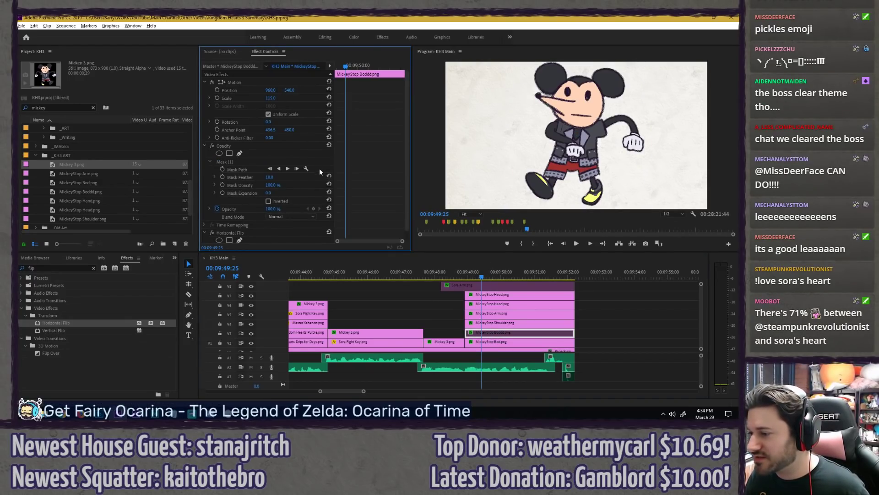
Step: Check the Shoulder, Arm, Hand and Head clips' settings, then deselect the head clip
{"action": "left_click", "coordinate": [494, 323]}
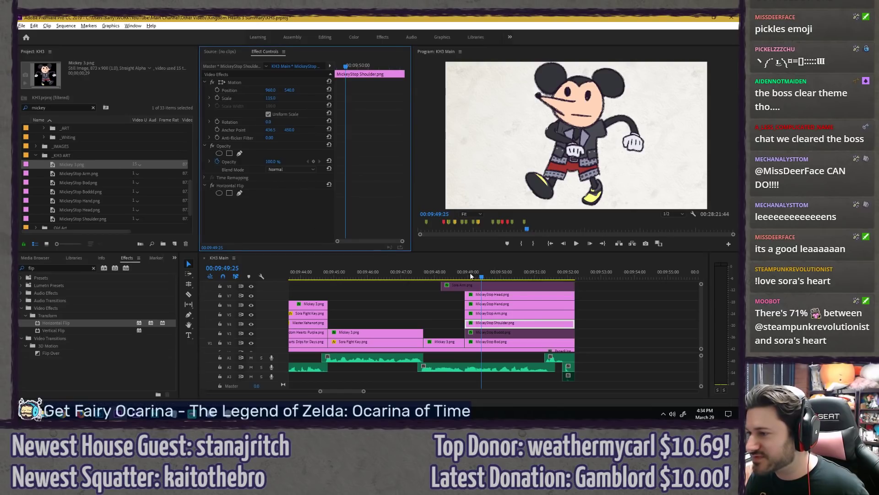
{"action": "left_click", "coordinate": [513, 314]}
{"action": "left_click", "coordinate": [303, 234]}
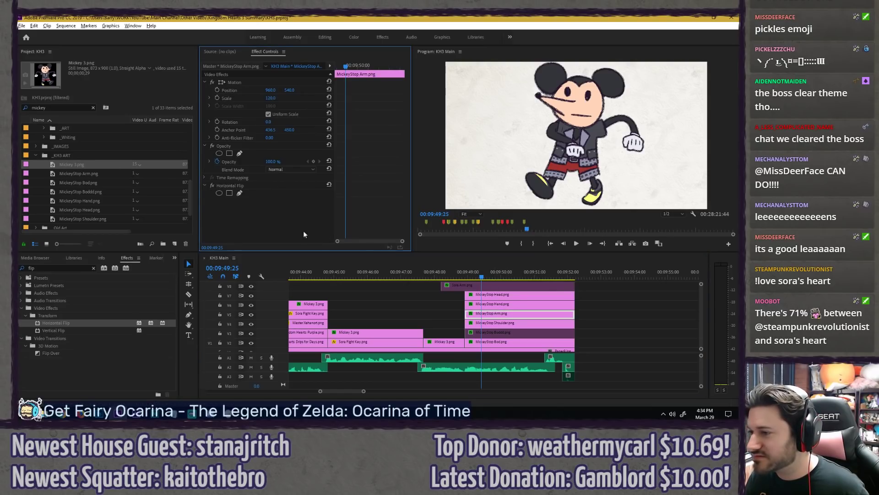
{"action": "left_click", "coordinate": [497, 303]}
{"action": "left_click", "coordinate": [486, 294]}
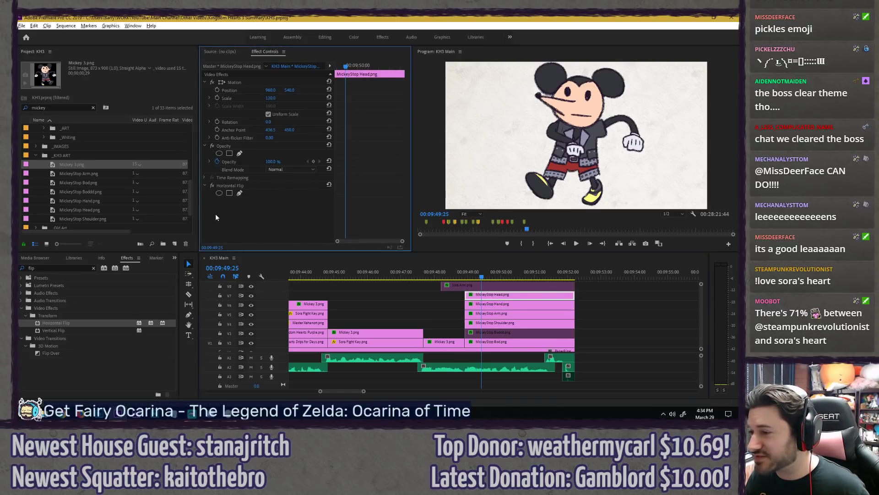
{"action": "left_click", "coordinate": [672, 309]}
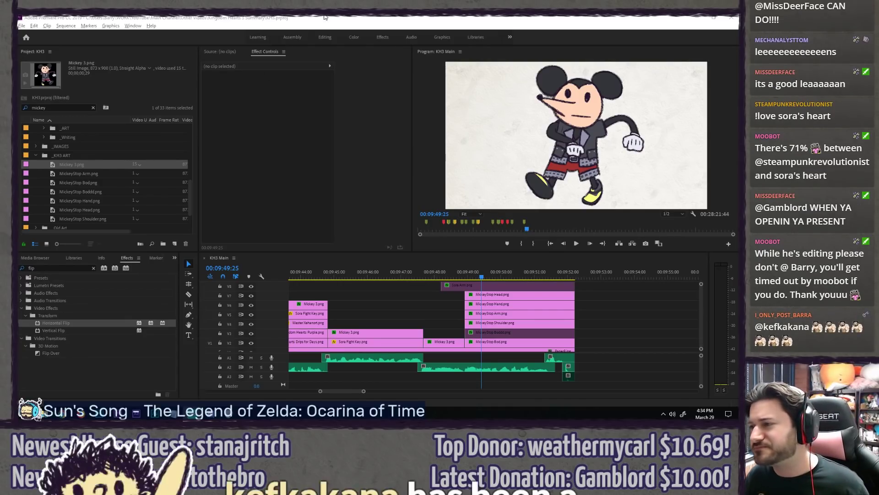
Step: Replay the Mickey animation from just before the scene
{"action": "left_click_drag", "start_coordinate": [359, 271], "coordinate": [414, 267]}
{"action": "key", "text": "space"}
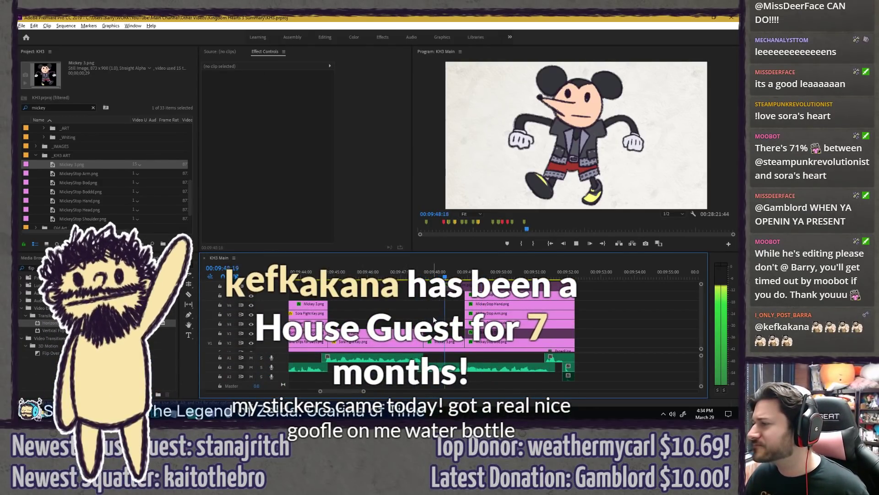
{"action": "key", "text": "space"}
{"action": "scroll", "coordinate": [590, 331], "scroll_direction": "up", "scroll_amount": 2}
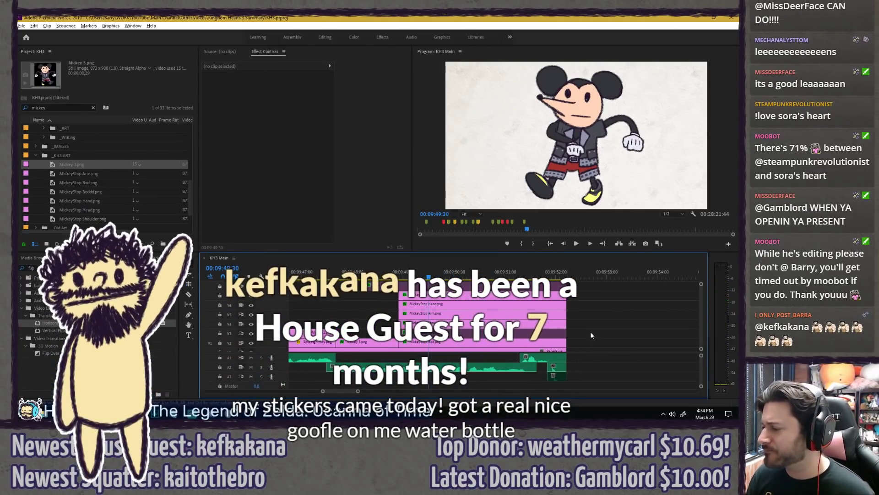
{"action": "key", "text": "space"}
{"action": "key", "text": "space"}
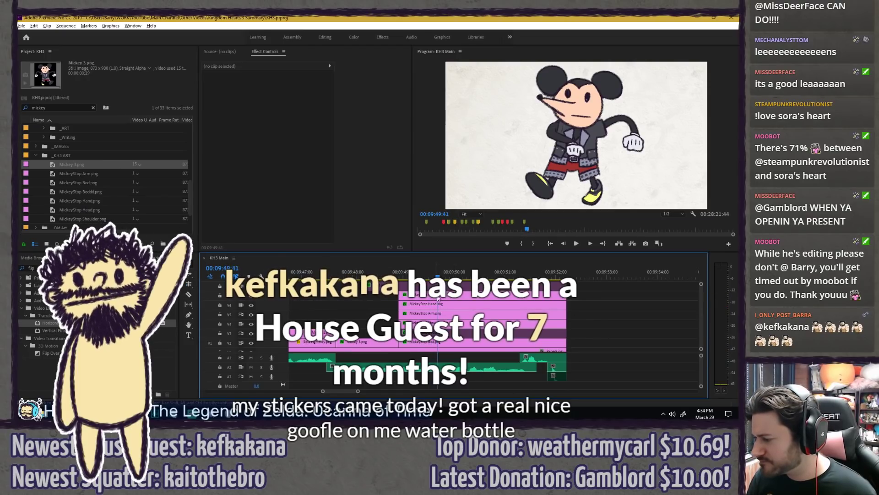
Step: Keyframe MickeyStop Hand.png's Position and raise the hand up-right near the clip's end
{"action": "left_click", "coordinate": [450, 302]}
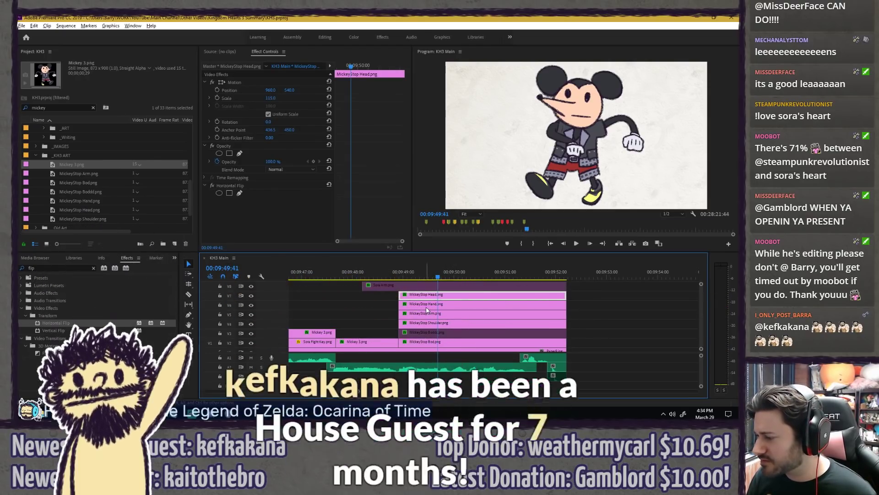
{"action": "left_click", "coordinate": [217, 89]}
{"action": "key", "text": "space"}
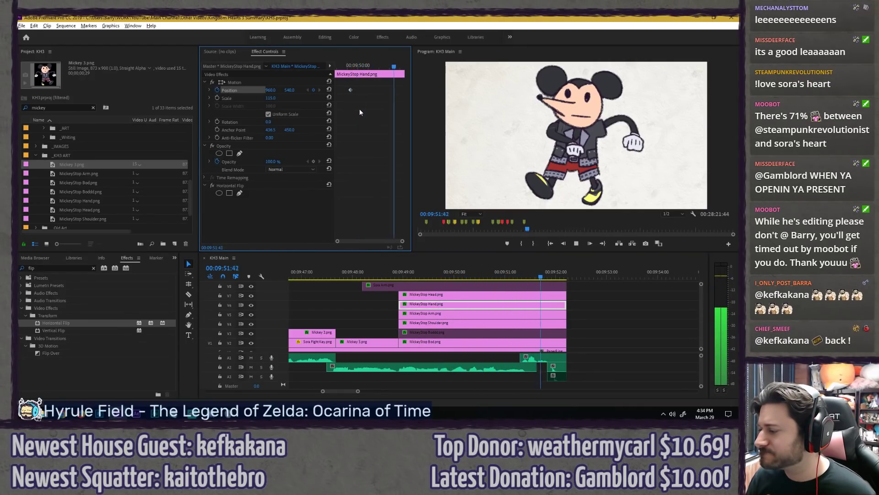
{"action": "key", "text": "space"}
{"action": "key", "text": "Right"}
{"action": "key", "text": "Right"}
{"action": "key", "text": "Right"}
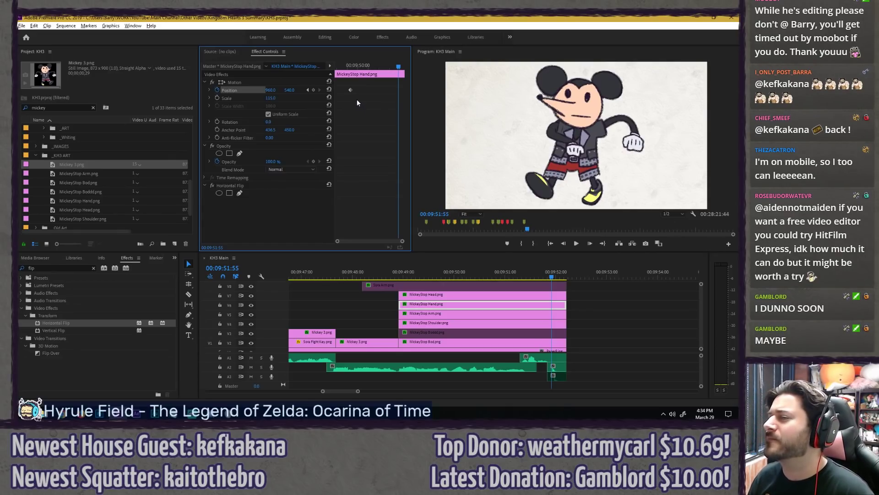
{"action": "left_click_drag", "start_coordinate": [289, 90], "coordinate": [286, 90]}
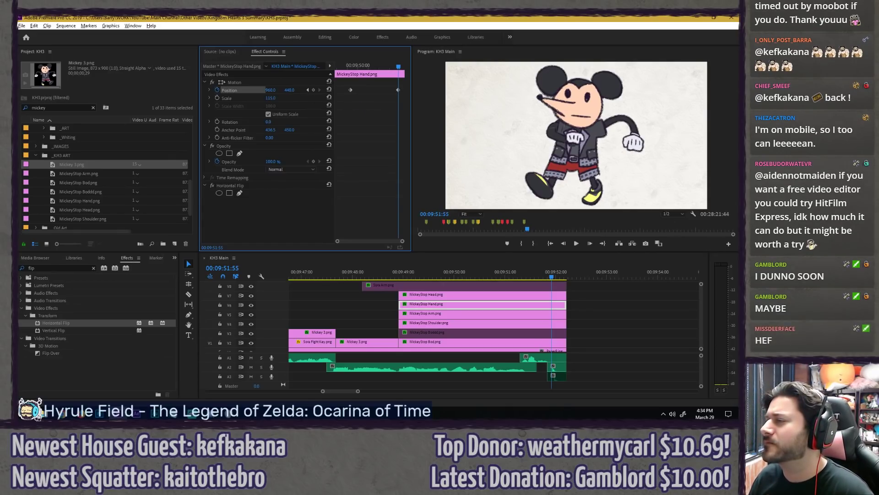
{"action": "left_click", "coordinate": [234, 82]}
{"action": "left_click_drag", "start_coordinate": [573, 160], "coordinate": [578, 163]}
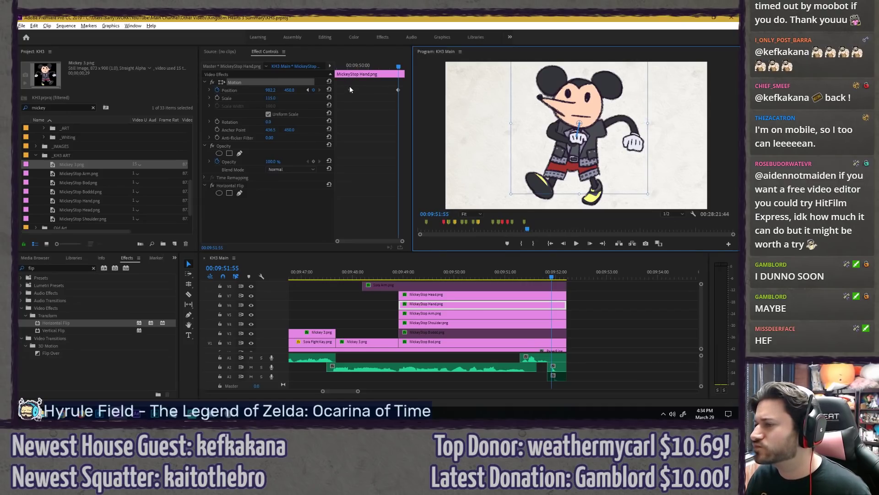
Step: Scrub and play the hand's new movement in the Effect Controls timeline
{"action": "left_click", "coordinate": [349, 68]}
{"action": "key", "text": "space"}
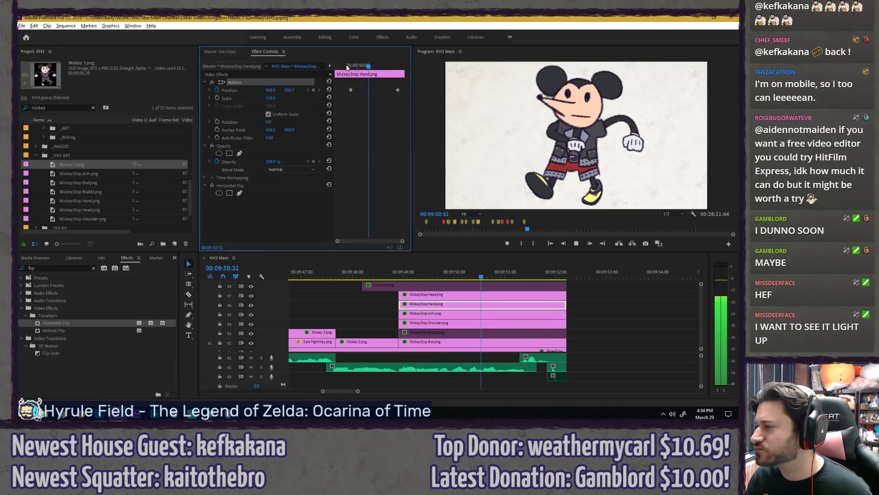
{"action": "left_click_drag", "start_coordinate": [346, 67], "coordinate": [335, 67]}
{"action": "key", "text": "space"}
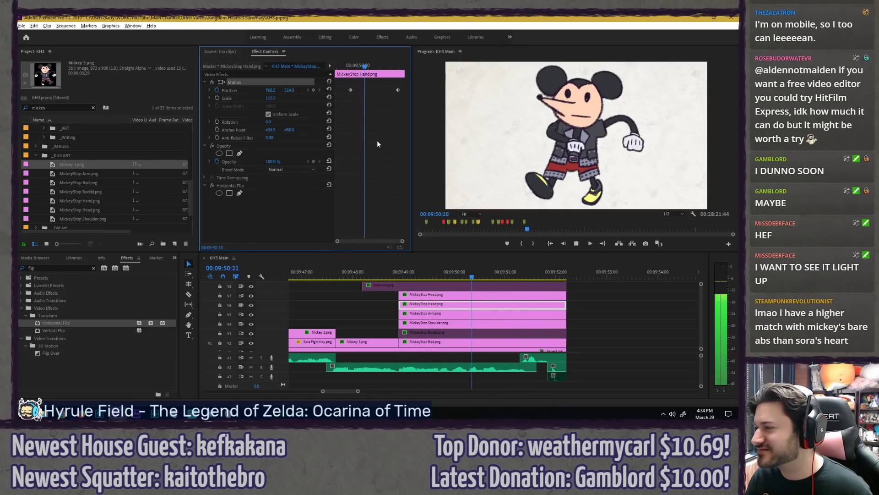
{"action": "key", "text": "space"}
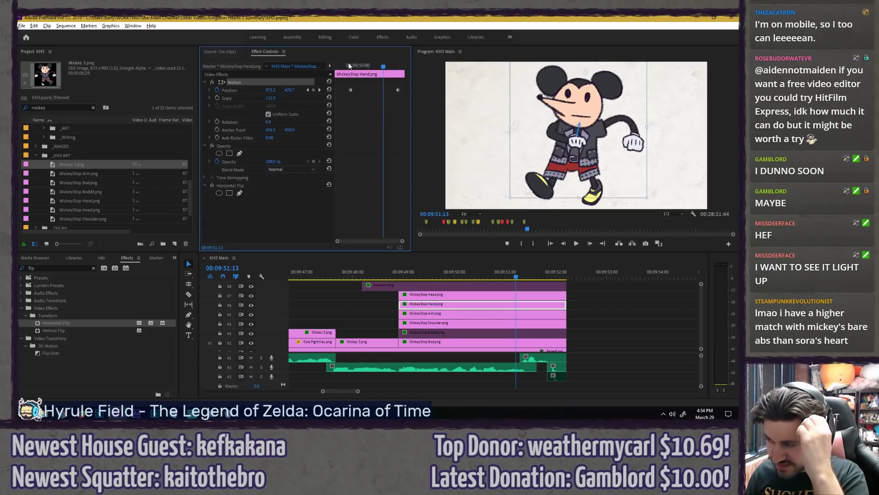
{"action": "left_click", "coordinate": [349, 65]}
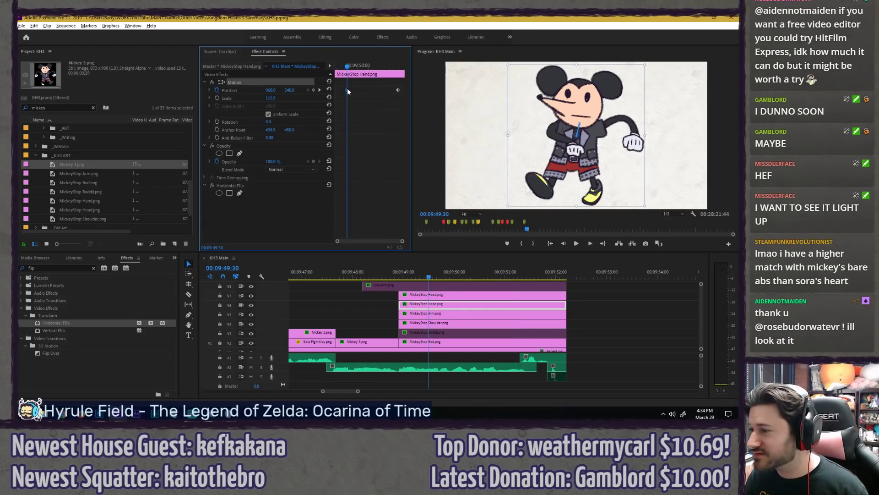
{"action": "key", "text": "space"}
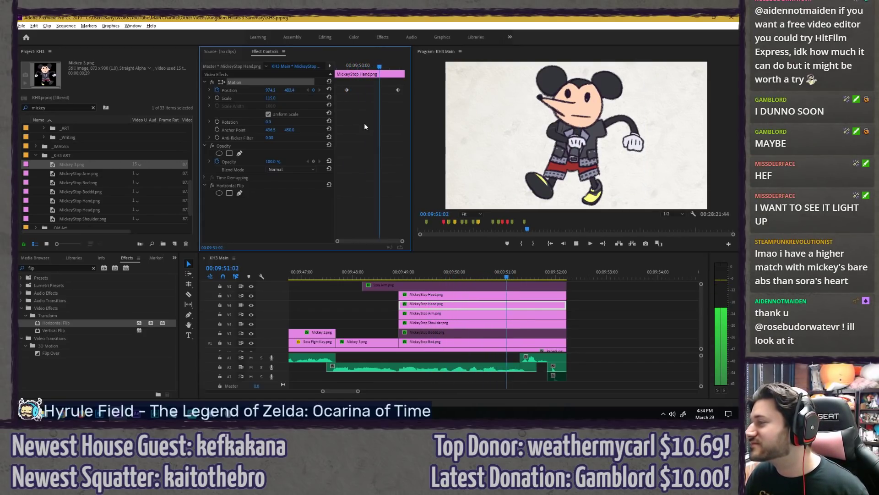
{"action": "key", "text": "space"}
Step: Replay the hand animation from before the Mickey clips, then select the Arm clip
{"action": "left_click", "coordinate": [377, 275]}
{"action": "key", "text": "space"}
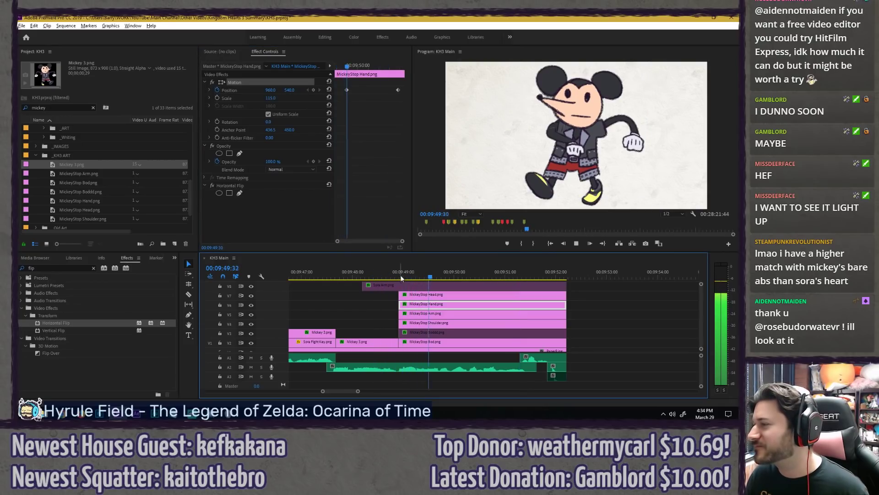
{"action": "key", "text": "space"}
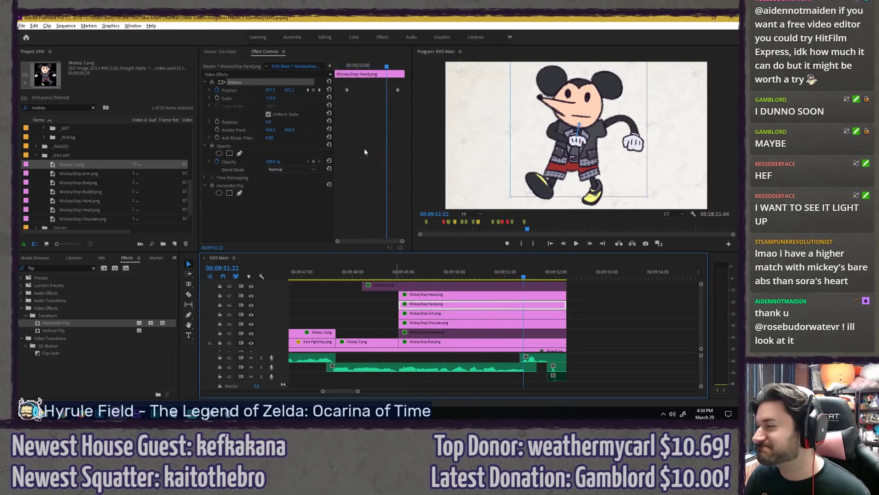
{"action": "left_click", "coordinate": [347, 67]}
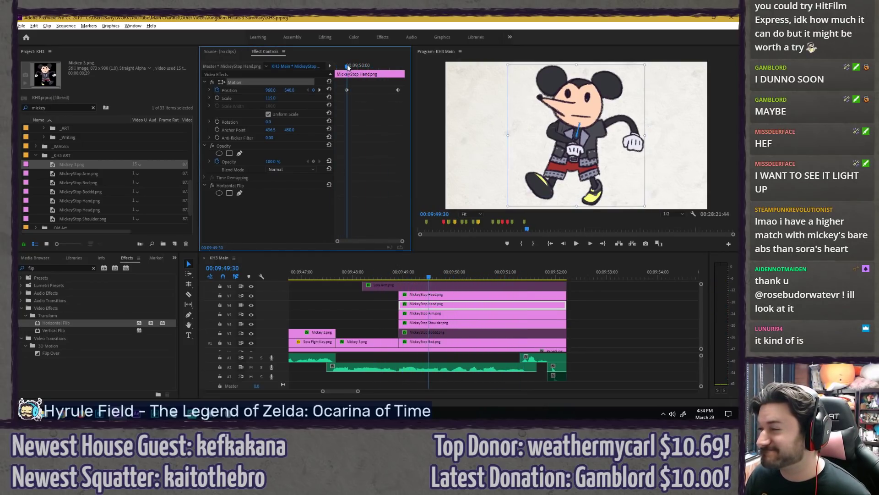
{"action": "left_click", "coordinate": [442, 314]}
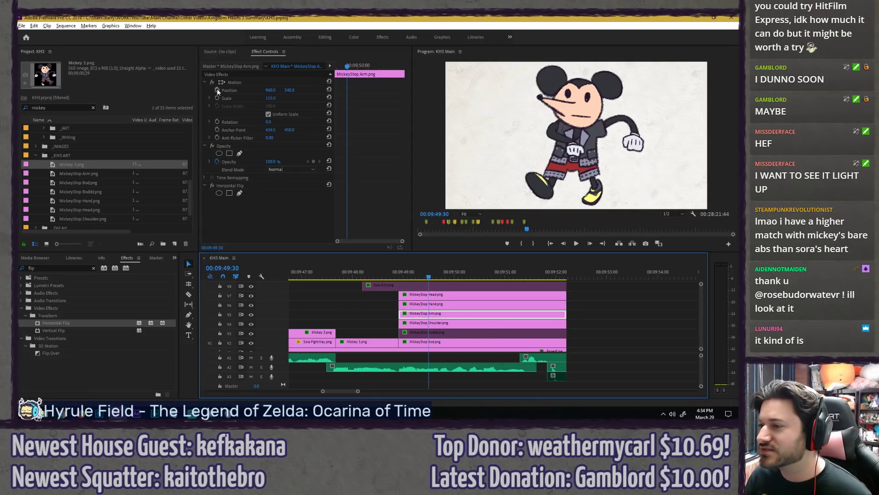
Step: Start Position keyframes on the MickeyStop Arm clip and move to the clip's end
{"action": "left_click", "coordinate": [218, 91]}
{"action": "left_click", "coordinate": [451, 305]}
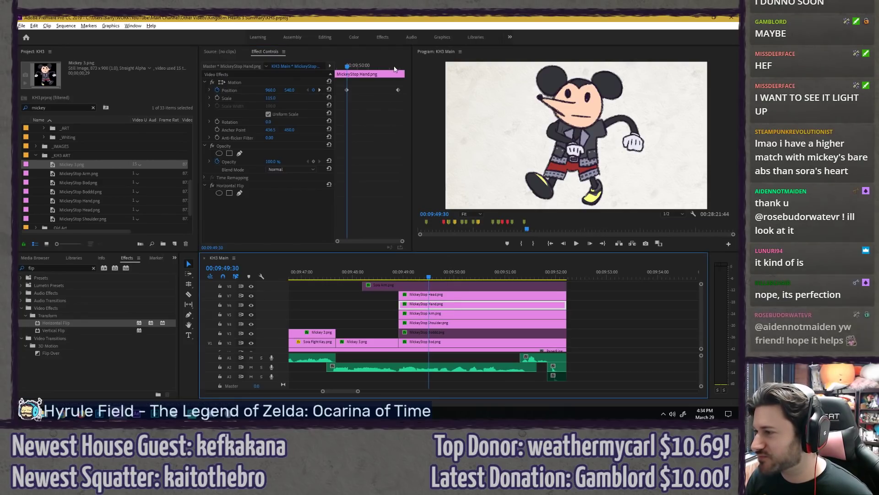
{"action": "left_click", "coordinate": [398, 67]}
{"action": "left_click", "coordinate": [437, 314]}
{"action": "left_click", "coordinate": [370, 170]}
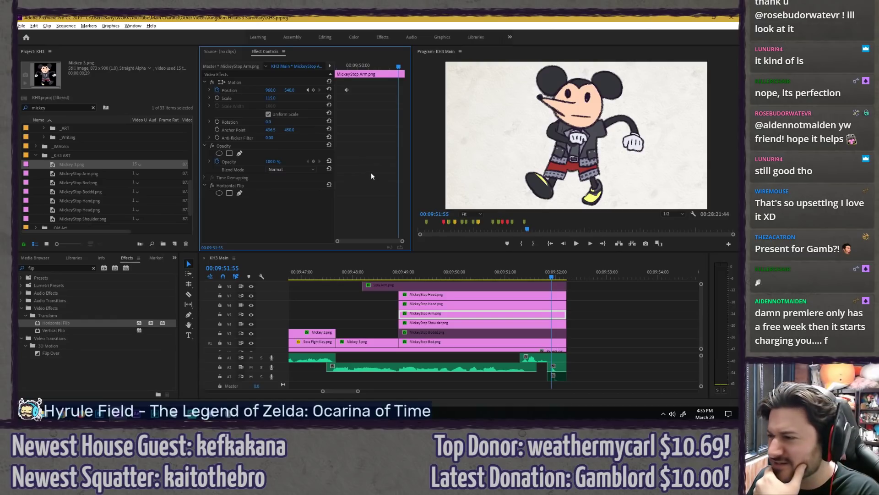
Step: Move the arm's anchor point to the shoulder and test rotating around it
{"action": "left_click", "coordinate": [268, 82]}
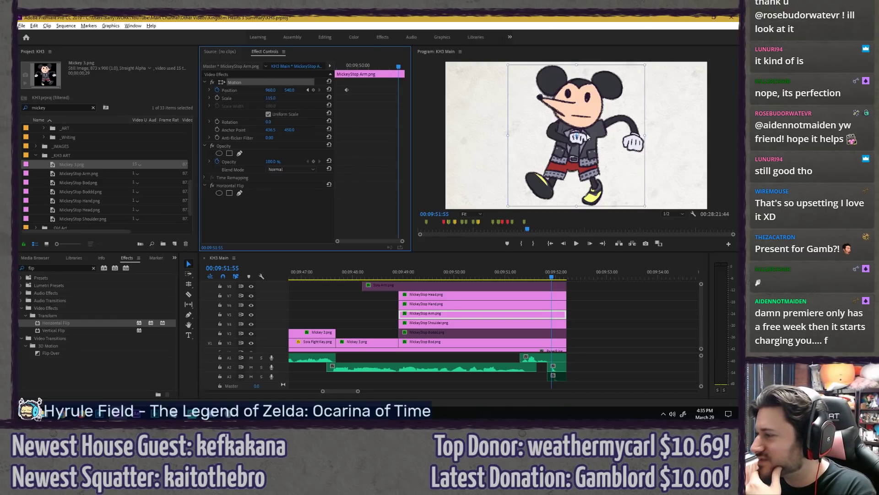
{"action": "left_click_drag", "start_coordinate": [581, 141], "coordinate": [580, 141]}
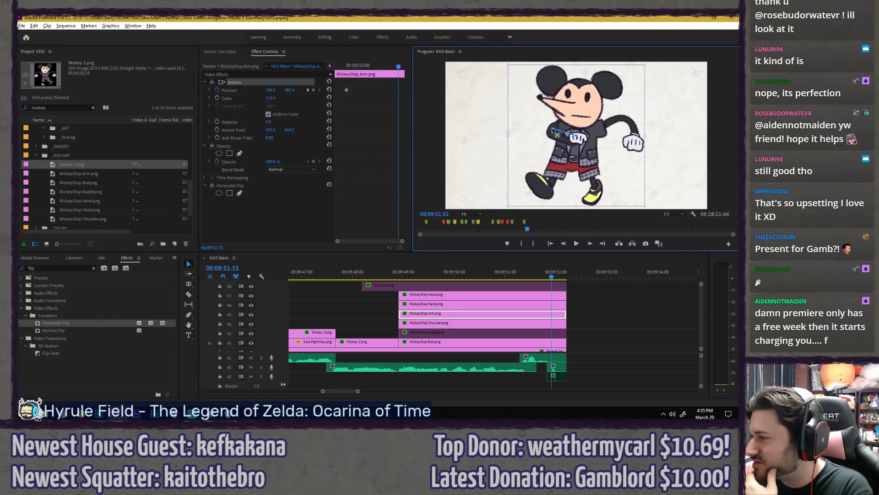
{"action": "left_click", "coordinate": [346, 67]}
{"action": "left_click_drag", "start_coordinate": [580, 142], "coordinate": [572, 138]}
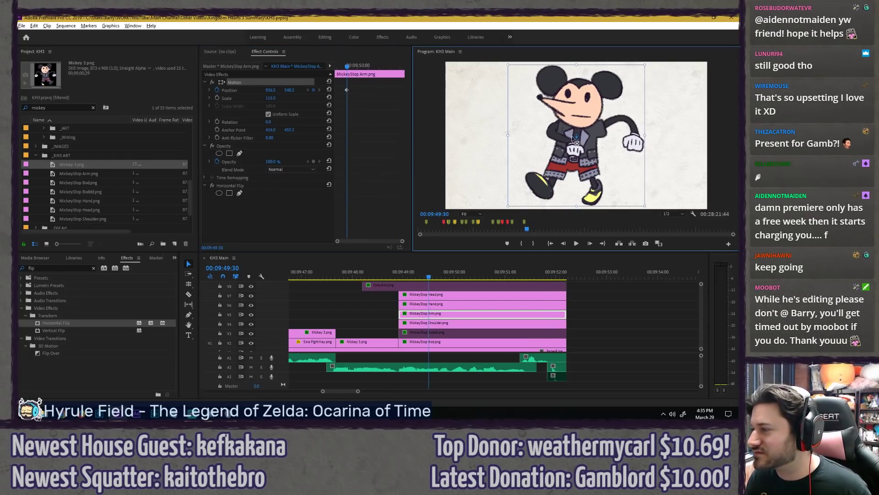
{"action": "left_click_drag", "start_coordinate": [269, 121], "coordinate": [382, 130]}
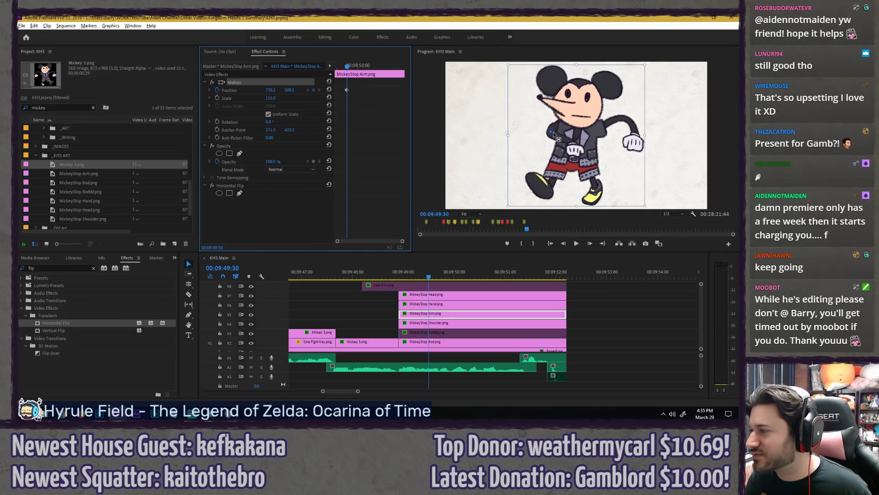
{"action": "left_click_drag", "start_coordinate": [553, 134], "coordinate": [555, 134]}
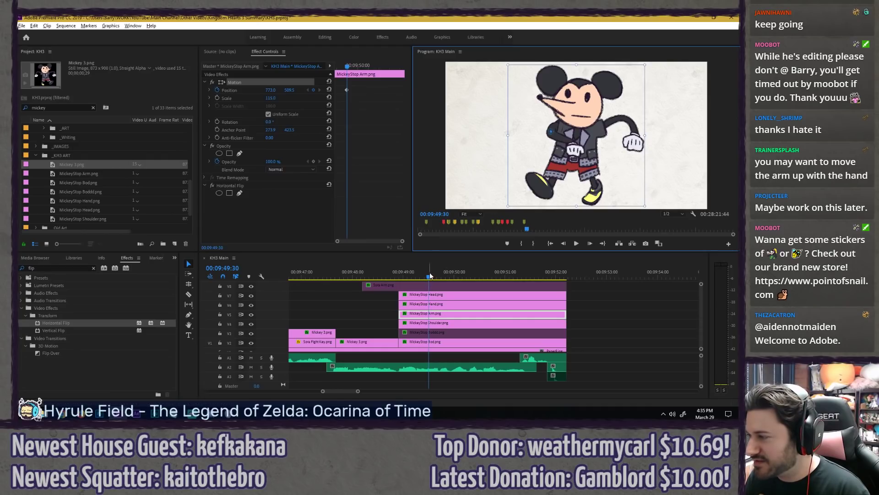
Step: Try tilting the arm to about -28° at the clip's end, then undo it
{"action": "left_click_drag", "start_coordinate": [430, 275], "coordinate": [477, 273]}
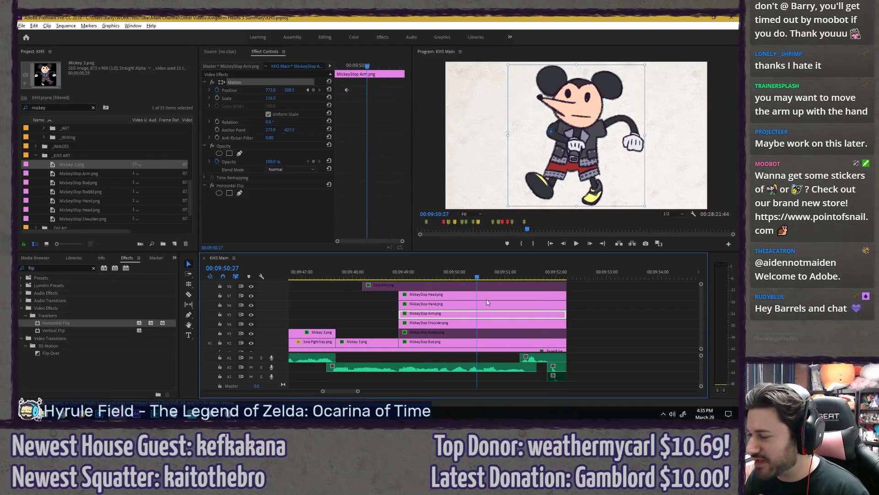
{"action": "left_click", "coordinate": [453, 322]}
{"action": "left_click", "coordinate": [445, 303]}
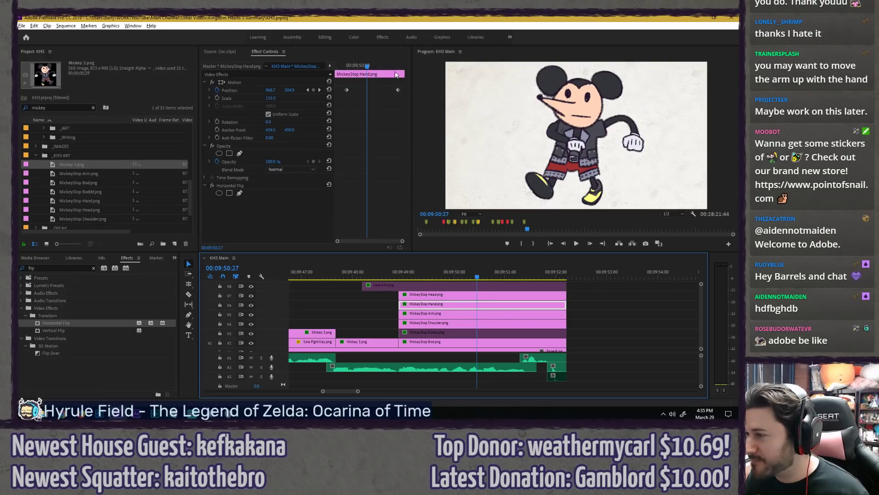
{"action": "left_click", "coordinate": [398, 70]}
{"action": "left_click", "coordinate": [442, 312]}
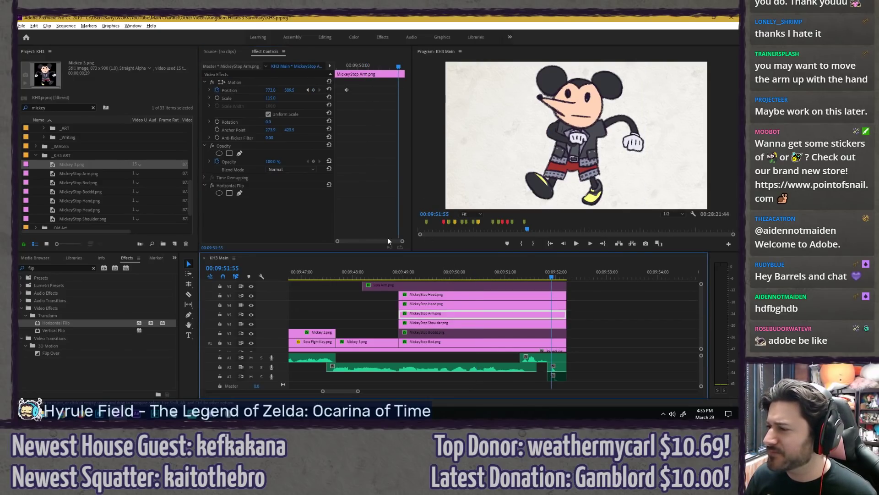
{"action": "left_click", "coordinate": [287, 83]}
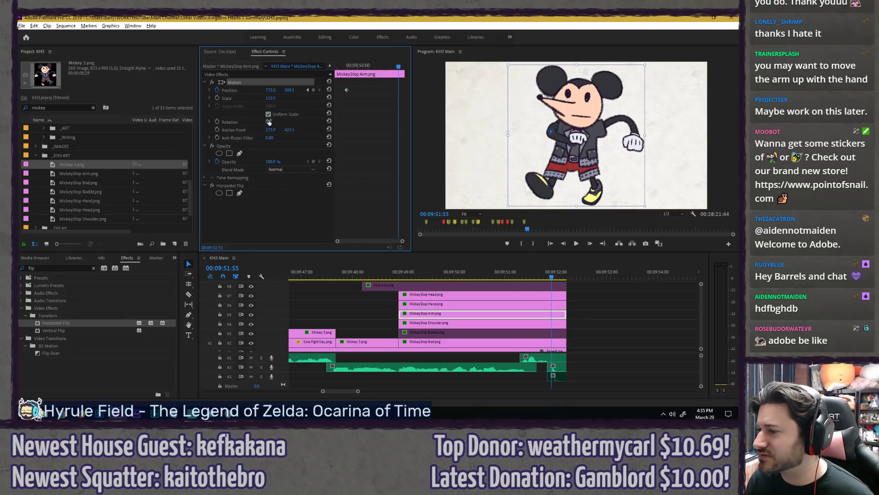
{"action": "left_click_drag", "start_coordinate": [269, 122], "coordinate": [256, 121]}
{"action": "key", "text": "grave"}
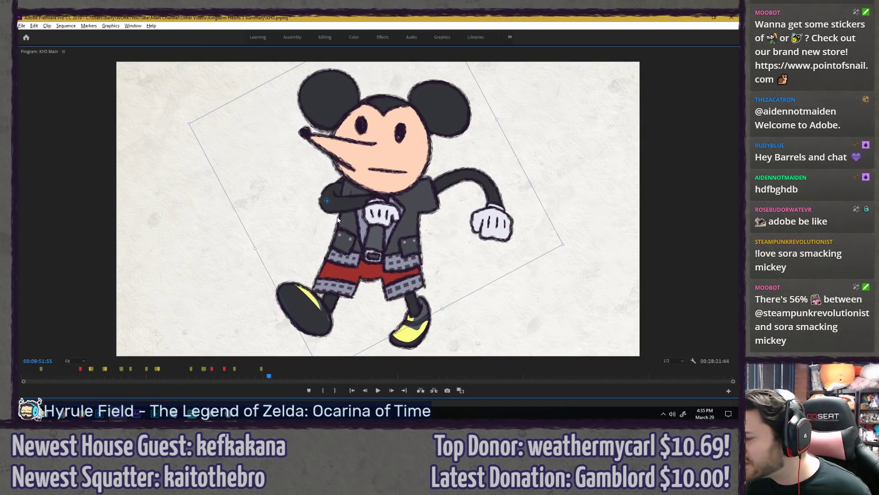
{"action": "key", "text": "grave"}
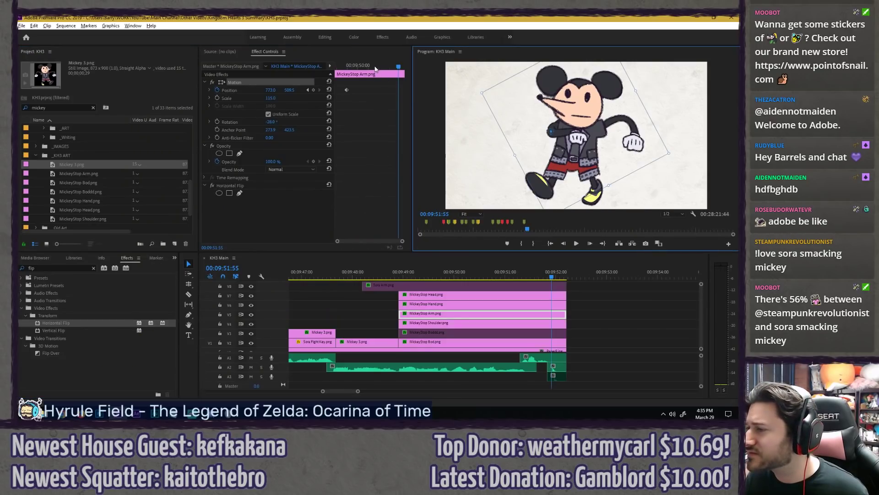
{"action": "left_click", "coordinate": [371, 108]}
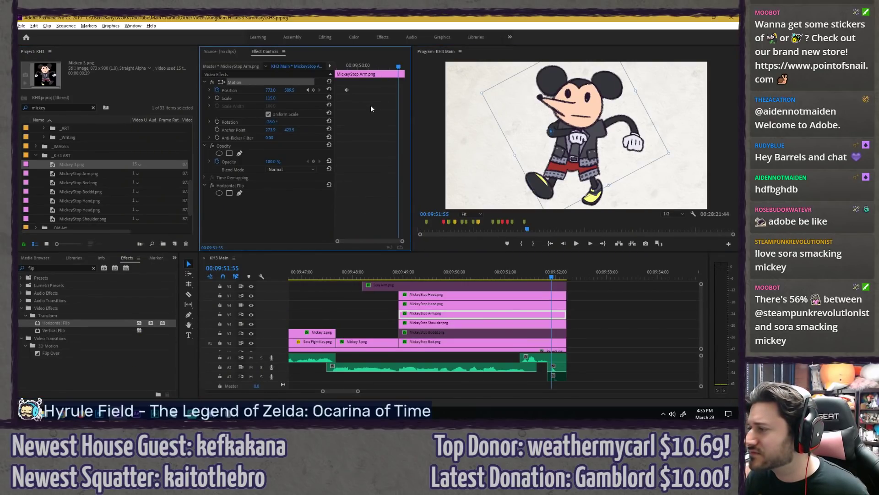
{"action": "key", "text": "ctrl+z"}
Step: Enable the arm's Rotation keyframes at the start and rotate it to about -26.8° at the end
{"action": "left_click", "coordinate": [347, 66]}
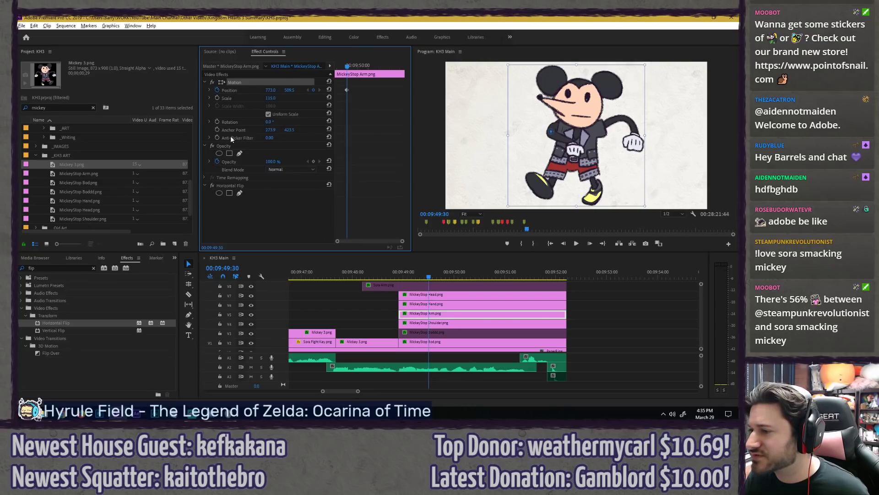
{"action": "left_click", "coordinate": [217, 121]}
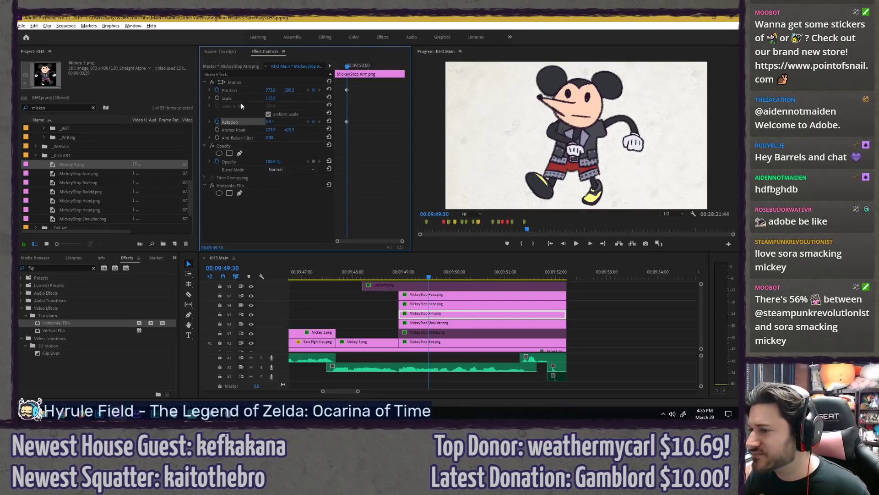
{"action": "left_click", "coordinate": [439, 324]}
{"action": "left_click", "coordinate": [431, 306]}
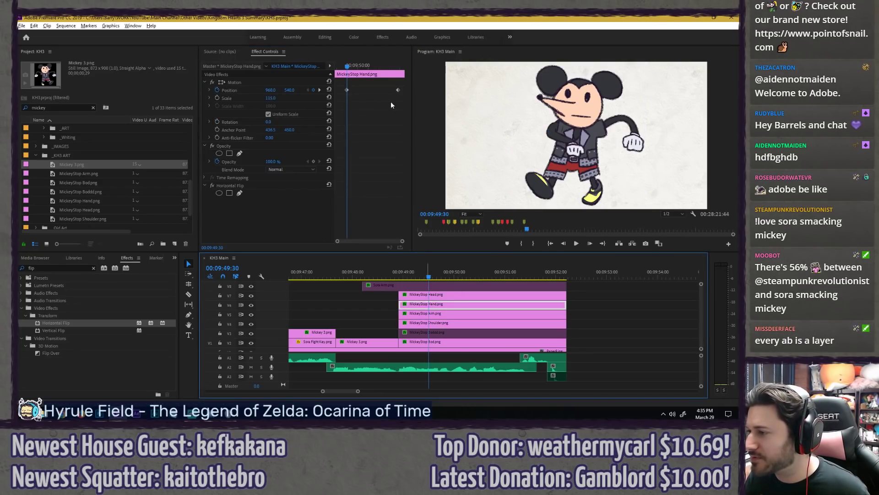
{"action": "left_click", "coordinate": [398, 67]}
{"action": "left_click", "coordinate": [434, 315]}
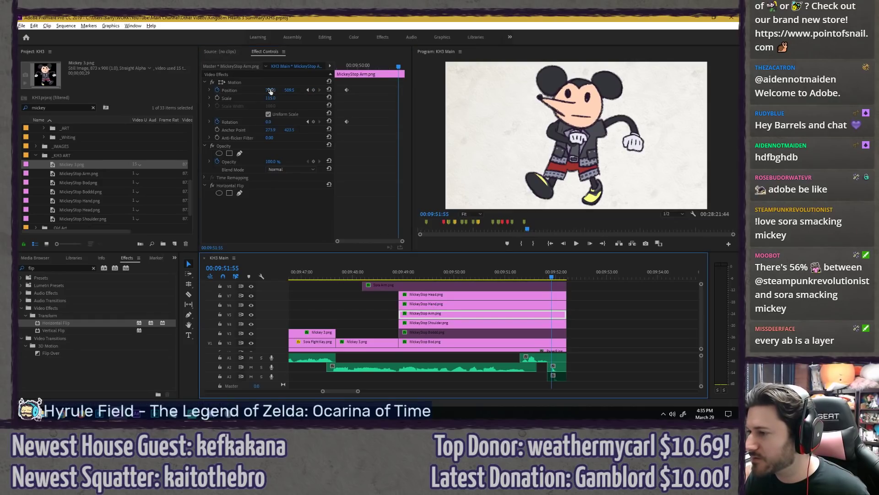
{"action": "left_click_drag", "start_coordinate": [272, 122], "coordinate": [268, 122]}
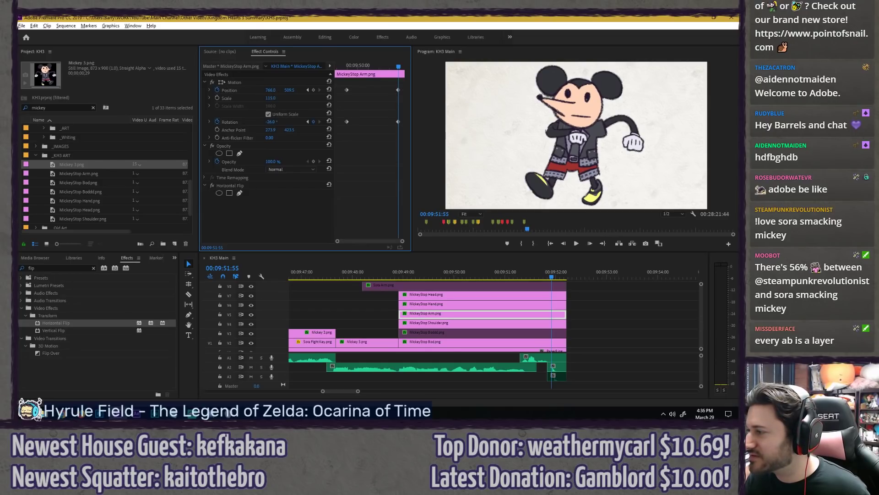
Step: Play the arm's swing in the enlarged preview and return to its first keyframe
{"action": "mouse_move", "coordinate": [341, 67]}
{"action": "left_mouse_down"}
{"action": "mouse_move", "coordinate": [379, 67]}
{"action": "mouse_move", "coordinate": [336, 66]}
{"action": "left_mouse_up"}
{"action": "key", "text": "grave"}
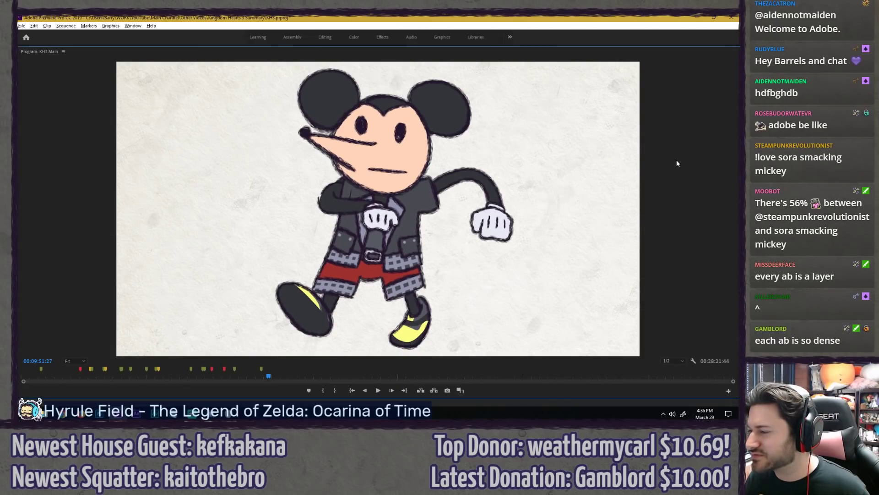
{"action": "key", "text": "space"}
{"action": "key", "text": "grave"}
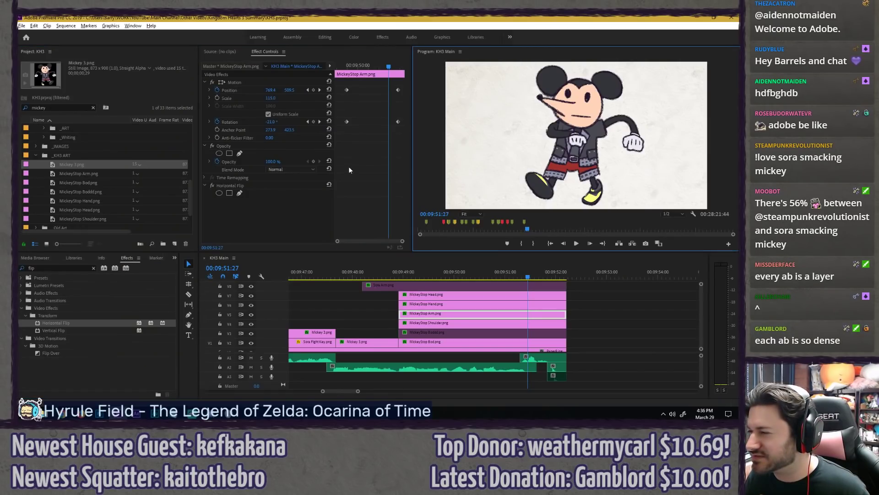
{"action": "left_click", "coordinate": [346, 65]}
{"action": "left_click", "coordinate": [441, 324]}
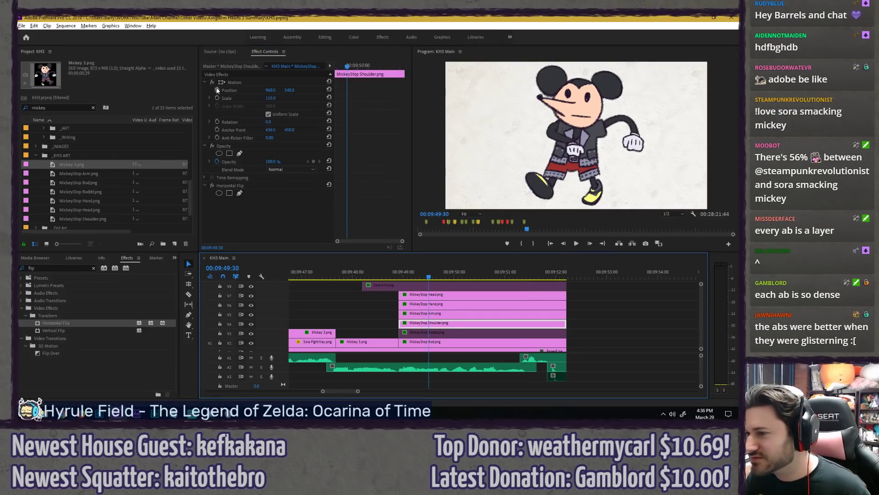
Step: Adjust MickeyStop Shoulder's anchor point and position, then start Position keyframing
{"action": "left_click", "coordinate": [270, 83]}
{"action": "left_click_drag", "start_coordinate": [571, 134], "coordinate": [570, 136]}
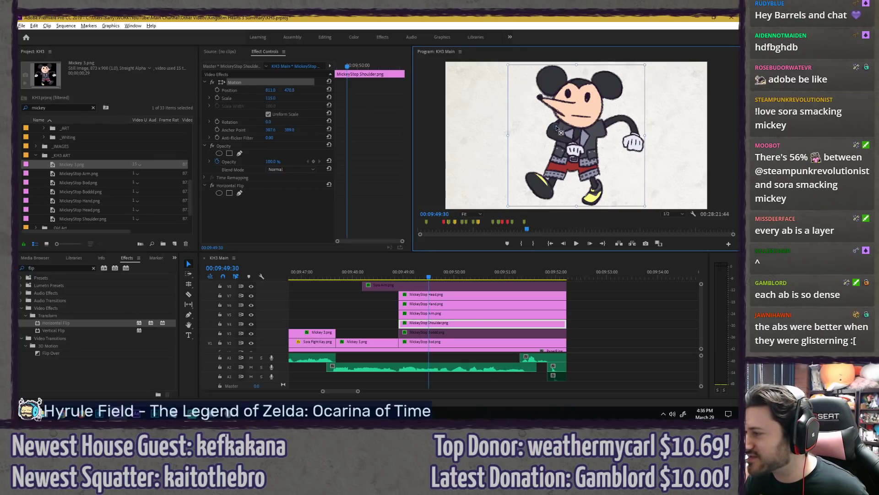
{"action": "left_click", "coordinate": [217, 90]}
Step: At the hand's end keyframe time, nudge the shoulder up-left and rotate it counter-clockwise
{"action": "left_click", "coordinate": [433, 304]}
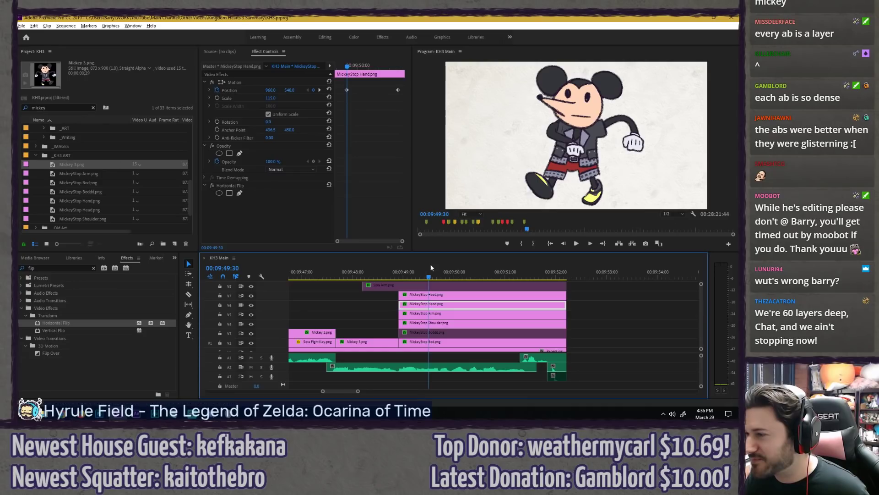
{"action": "left_click_drag", "start_coordinate": [394, 68], "coordinate": [398, 68]}
{"action": "left_click", "coordinate": [438, 323]}
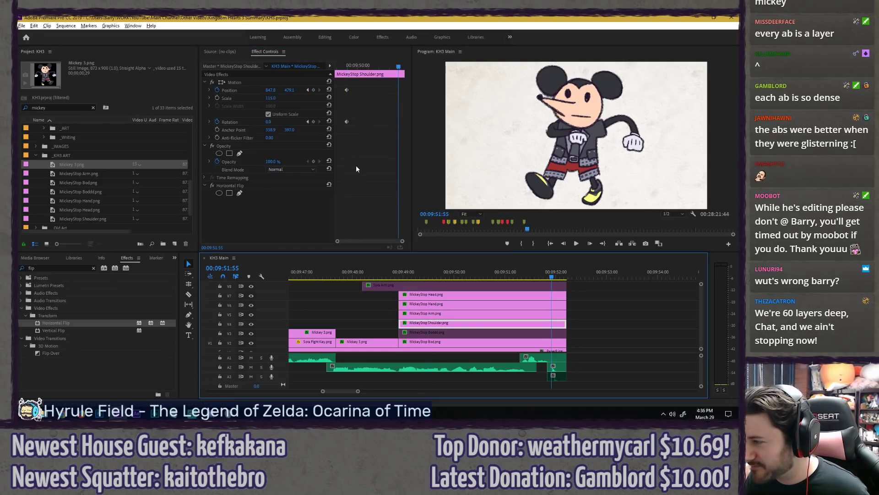
{"action": "left_click", "coordinate": [268, 82]}
{"action": "key", "text": "grave"}
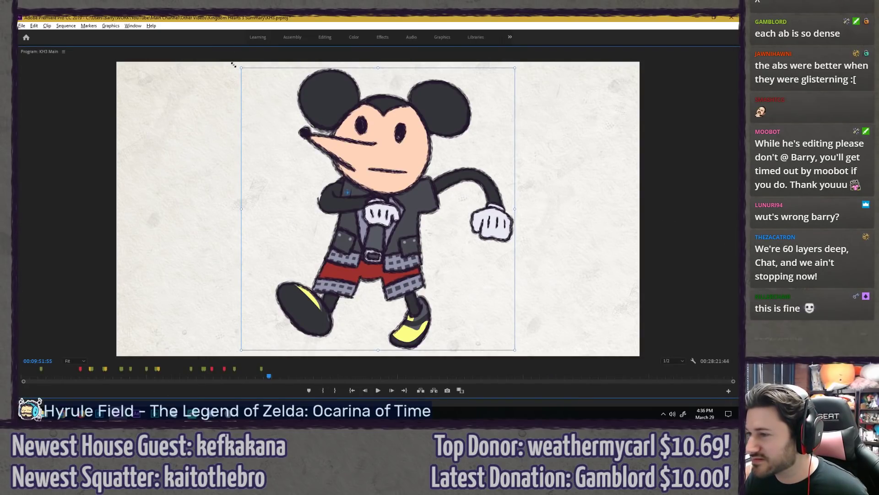
{"action": "left_click_drag", "start_coordinate": [386, 261], "coordinate": [384, 259]}
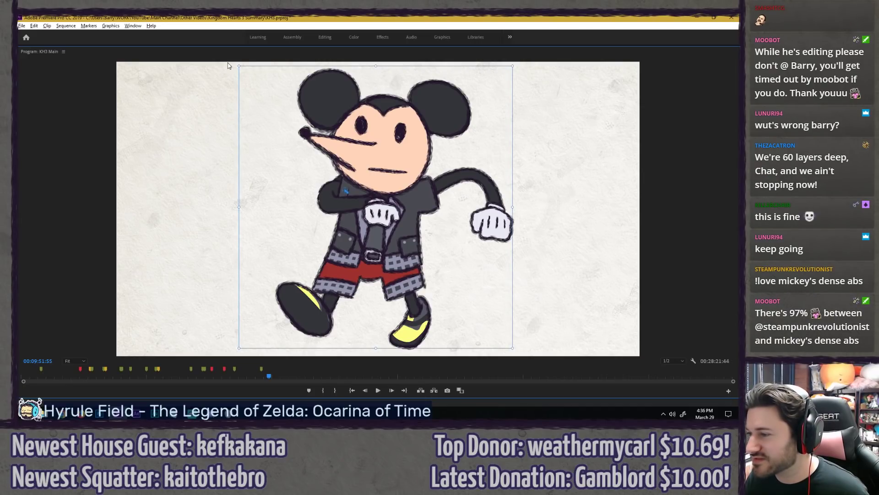
{"action": "left_click_drag", "start_coordinate": [225, 62], "coordinate": [188, 107]}
{"action": "left_click_drag", "start_coordinate": [285, 149], "coordinate": [283, 147]}
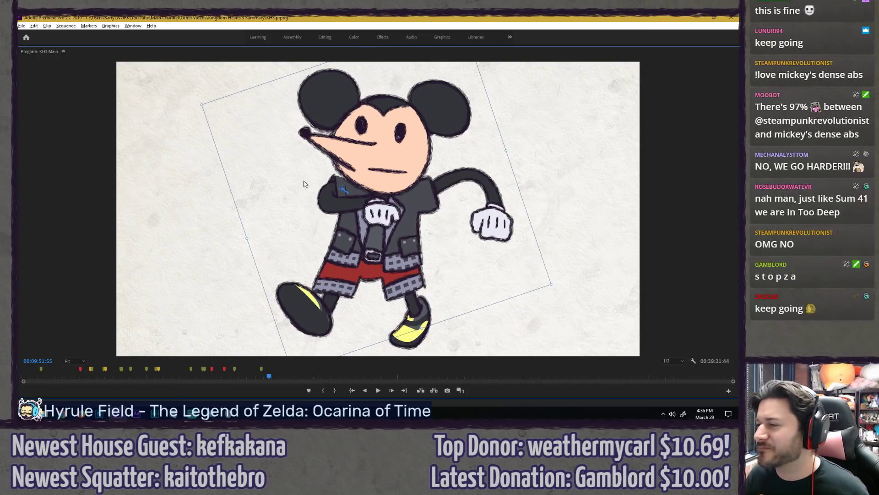
Step: Refine the shoulder's end pose, shifting it slightly and rotating it to about -27.7°
{"action": "key", "text": "grave"}
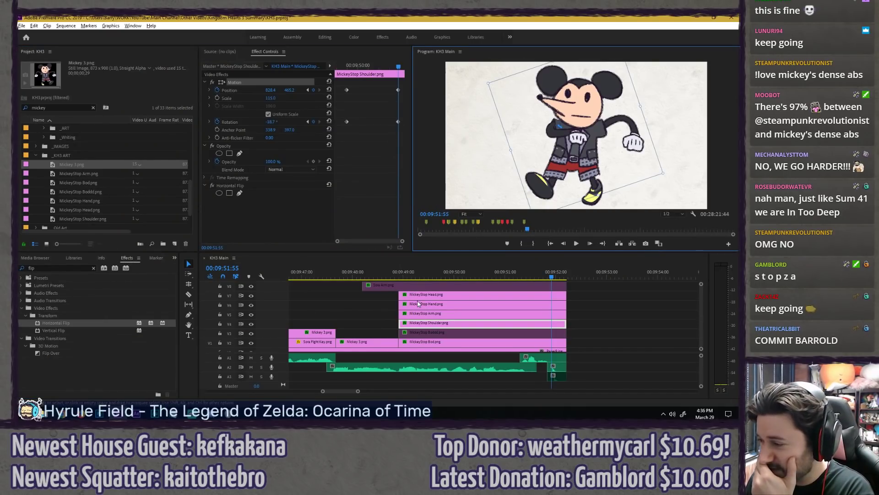
{"action": "left_click_drag", "start_coordinate": [358, 65], "coordinate": [397, 83]}
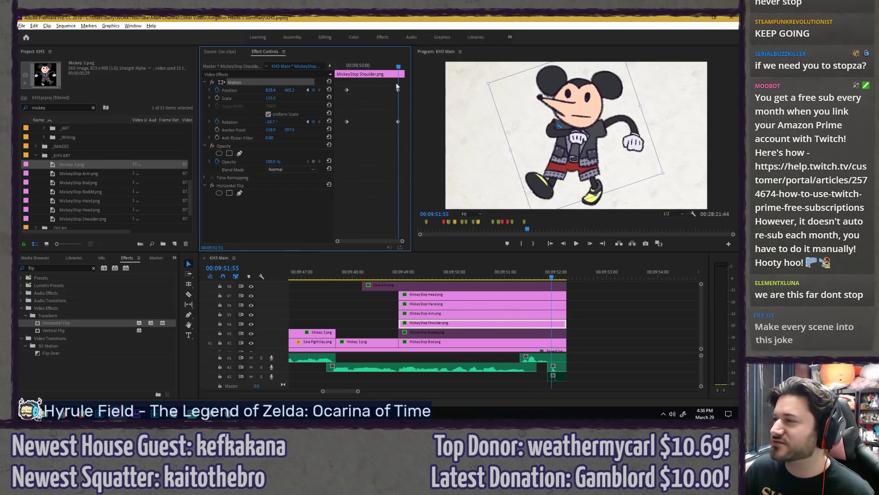
{"action": "left_click_drag", "start_coordinate": [530, 152], "coordinate": [532, 151]}
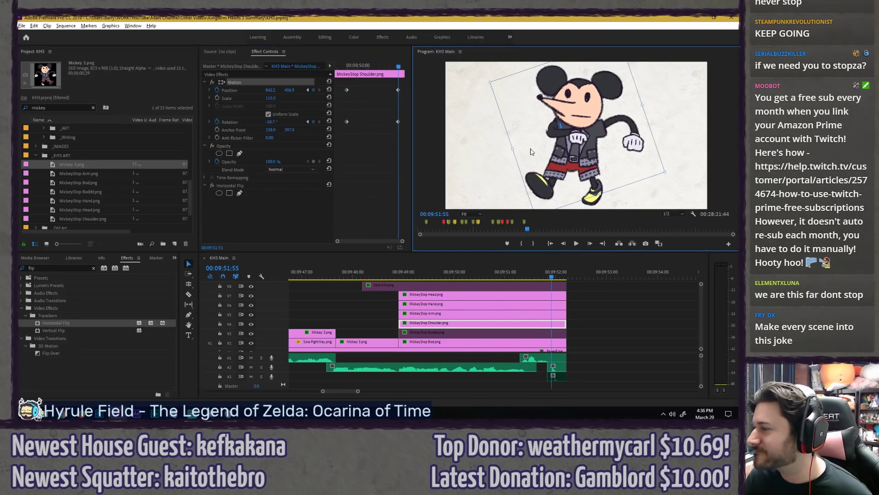
{"action": "left_click_drag", "start_coordinate": [482, 77], "coordinate": [526, 119]}
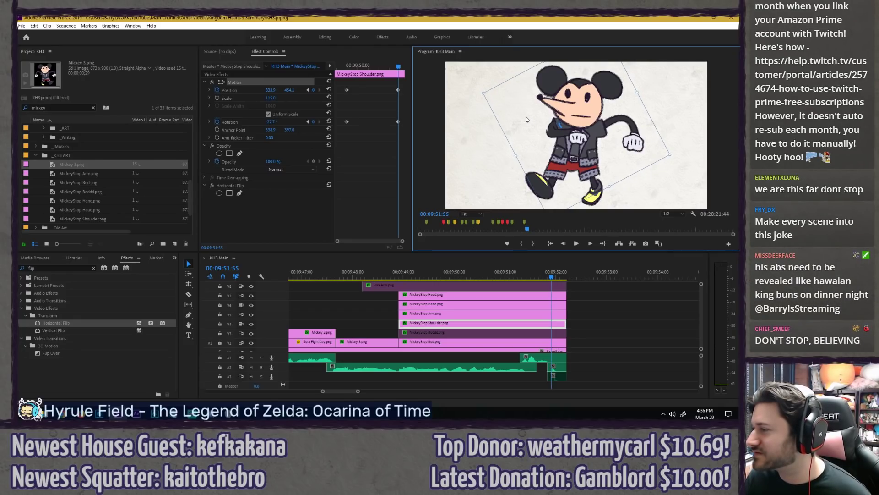
Step: Play back the shoulder animation from the start, park at 00:09:49:21, and save the project
{"action": "left_click_drag", "start_coordinate": [371, 68], "coordinate": [309, 68]}
{"action": "key", "text": "space"}
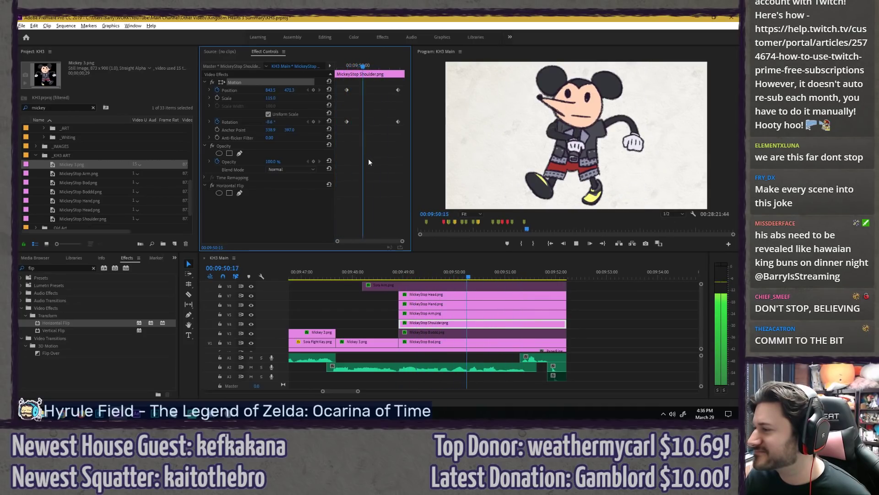
{"action": "key", "text": "space"}
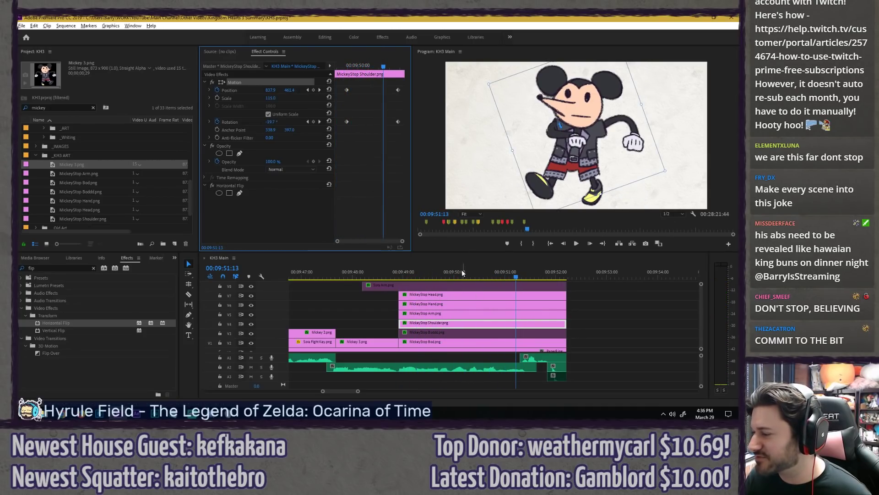
{"action": "left_click_drag", "start_coordinate": [465, 274], "coordinate": [440, 274]}
{"action": "left_click", "coordinate": [421, 274]}
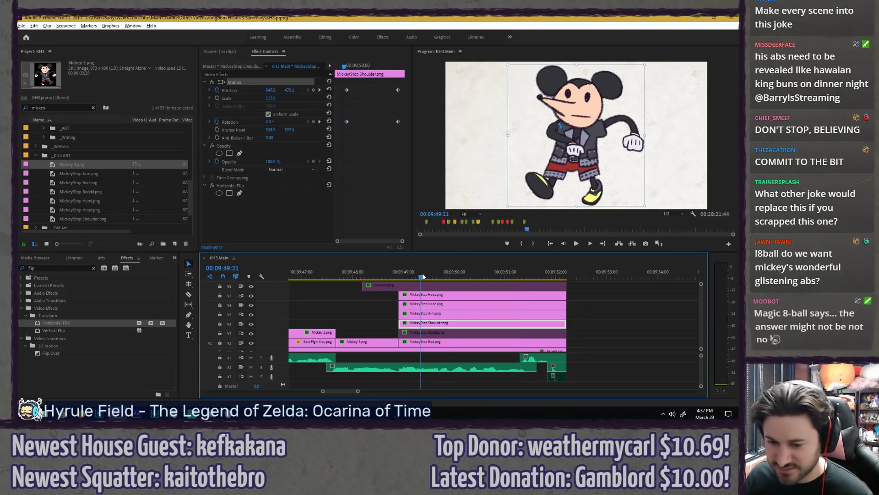
{"action": "key", "text": "ctrl+s"}
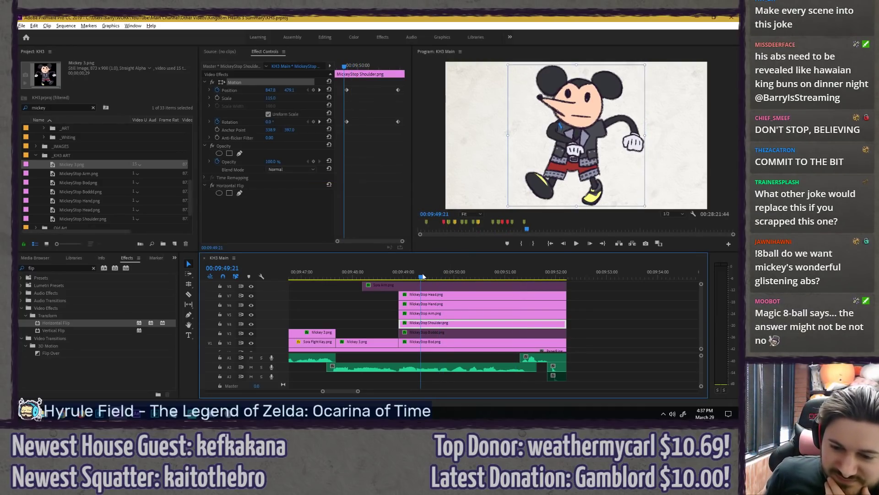
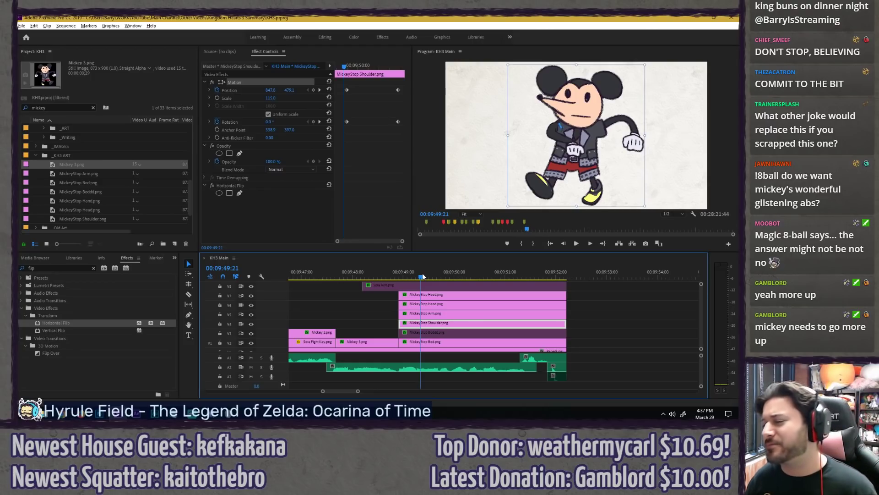
Step: Lower Mickey's hand slightly at its final keyframe and preview the hand motion
{"action": "left_click", "coordinate": [442, 297]}
{"action": "left_click", "coordinate": [578, 296]}
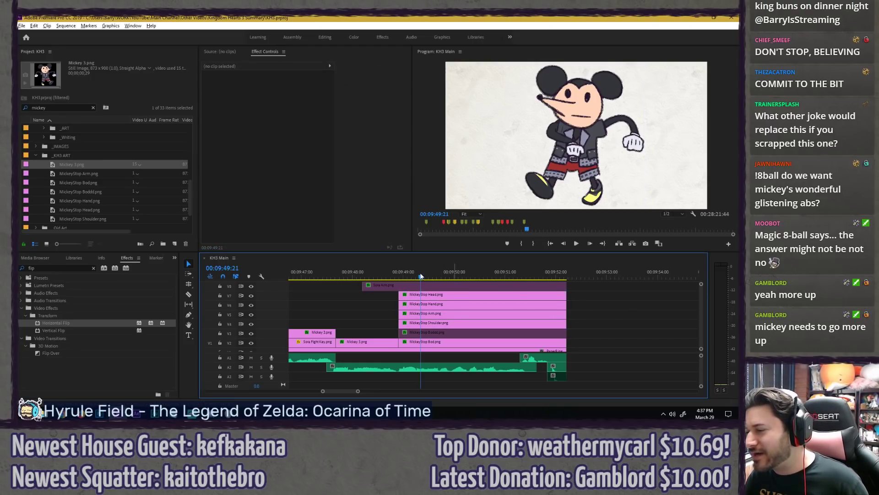
{"action": "left_click_drag", "start_coordinate": [455, 274], "coordinate": [548, 274]}
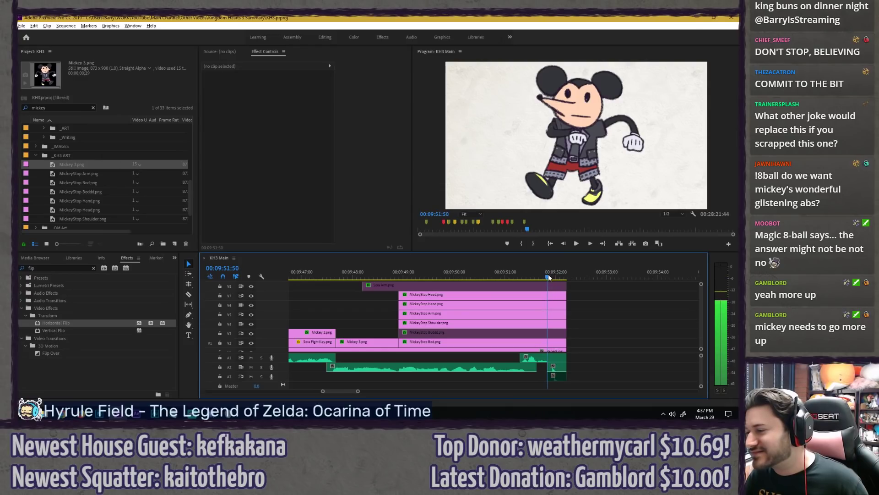
{"action": "left_click", "coordinate": [457, 305]}
{"action": "left_click", "coordinate": [398, 66]}
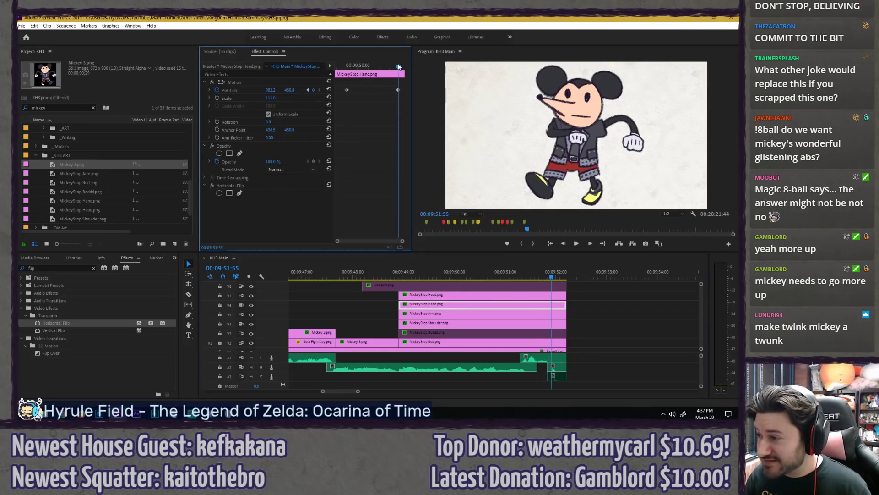
{"action": "left_click_drag", "start_coordinate": [290, 90], "coordinate": [290, 89]}
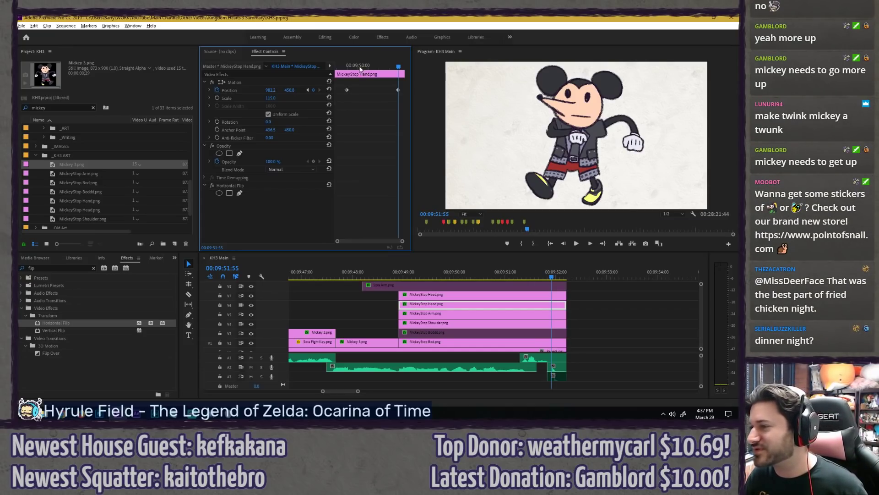
{"action": "mouse_move", "coordinate": [361, 69]}
{"action": "left_mouse_down"}
{"action": "mouse_move", "coordinate": [346, 69]}
{"action": "mouse_move", "coordinate": [394, 71]}
{"action": "mouse_move", "coordinate": [357, 72]}
{"action": "left_mouse_up"}
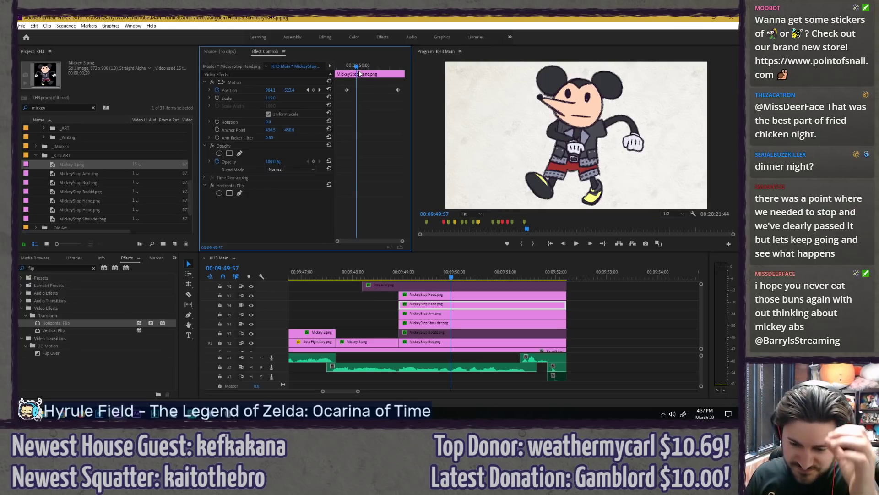
Step: Raise Mickey's arm slightly at its end keyframe and review the arm motion
{"action": "left_click", "coordinate": [439, 314]}
{"action": "left_click", "coordinate": [398, 67]}
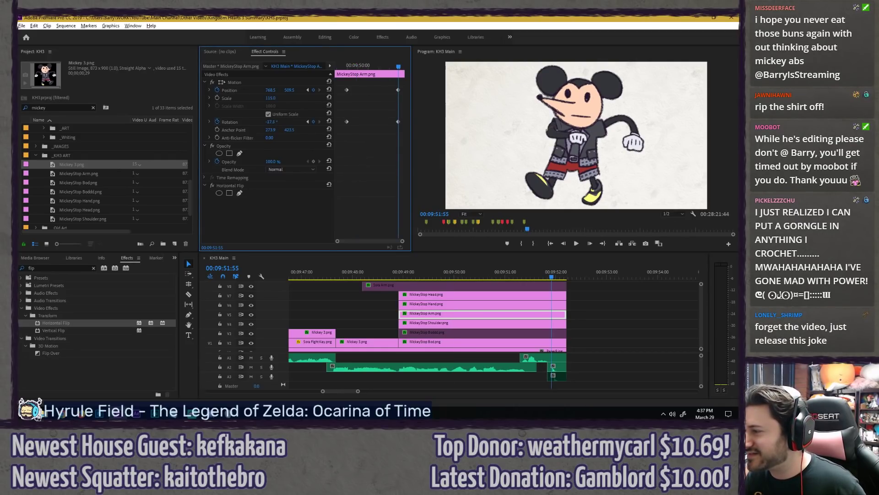
{"action": "left_click_drag", "start_coordinate": [289, 90], "coordinate": [284, 90]}
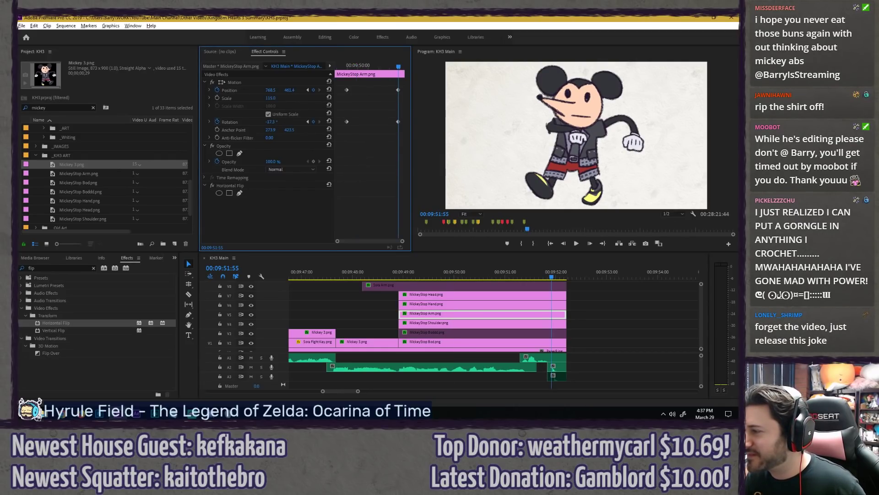
{"action": "mouse_move", "coordinate": [404, 69]}
{"action": "left_mouse_down"}
{"action": "mouse_move", "coordinate": [341, 69]}
{"action": "mouse_move", "coordinate": [399, 69]}
{"action": "left_mouse_up"}
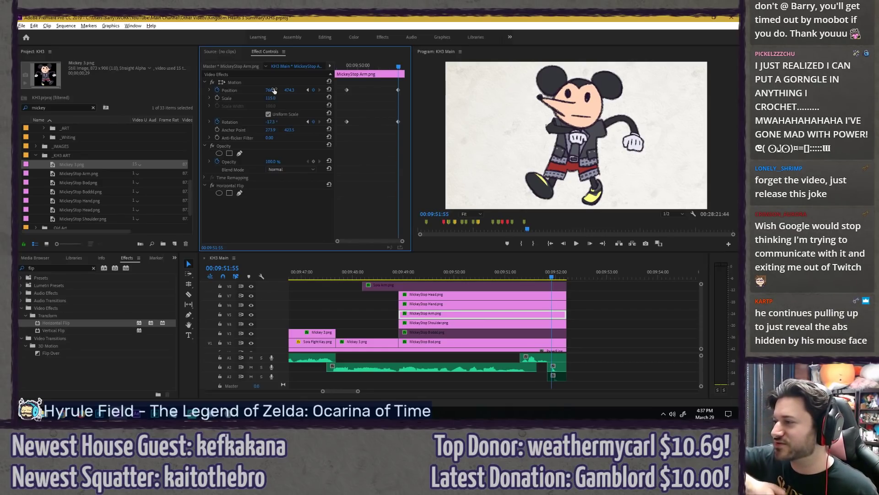
{"action": "mouse_move", "coordinate": [356, 63]}
{"action": "left_mouse_down"}
{"action": "mouse_move", "coordinate": [347, 65]}
{"action": "mouse_move", "coordinate": [394, 65]}
{"action": "mouse_move", "coordinate": [350, 75]}
{"action": "left_mouse_up"}
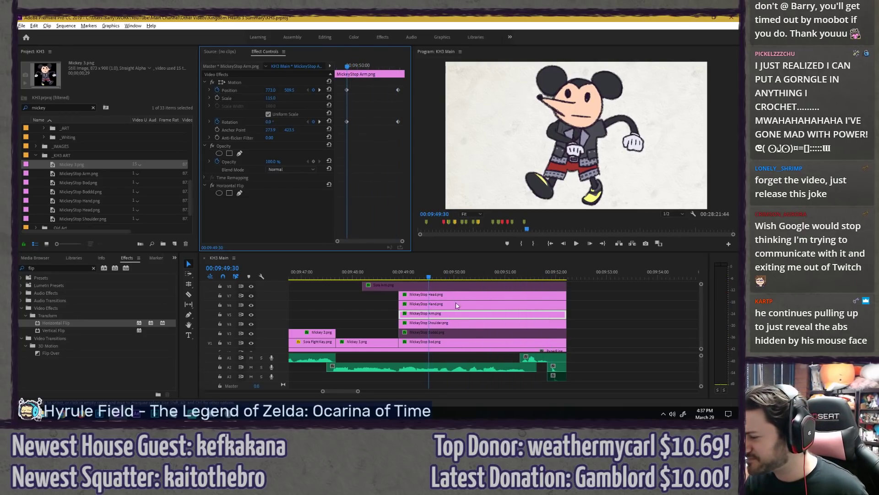
Step: Rotate the shoulder to -13.7° at its end keyframe and move it up slightly
{"action": "left_click", "coordinate": [450, 320]}
{"action": "left_click", "coordinate": [399, 67]}
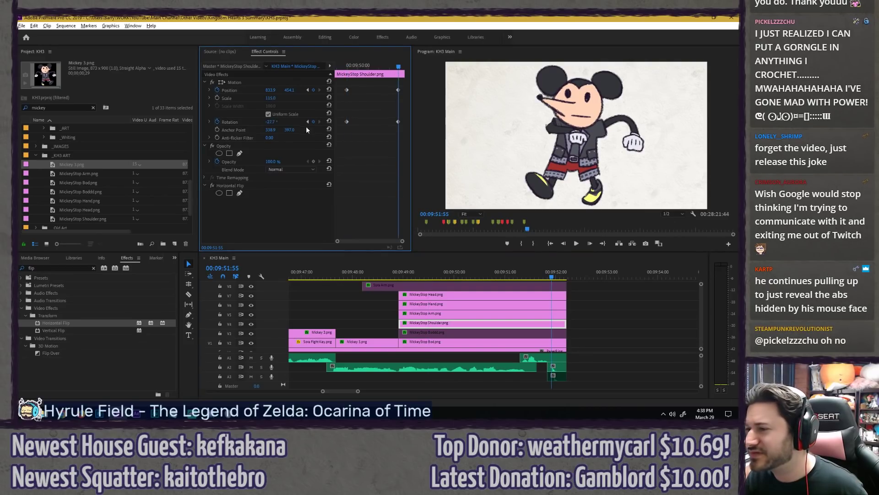
{"action": "left_click", "coordinate": [281, 82]}
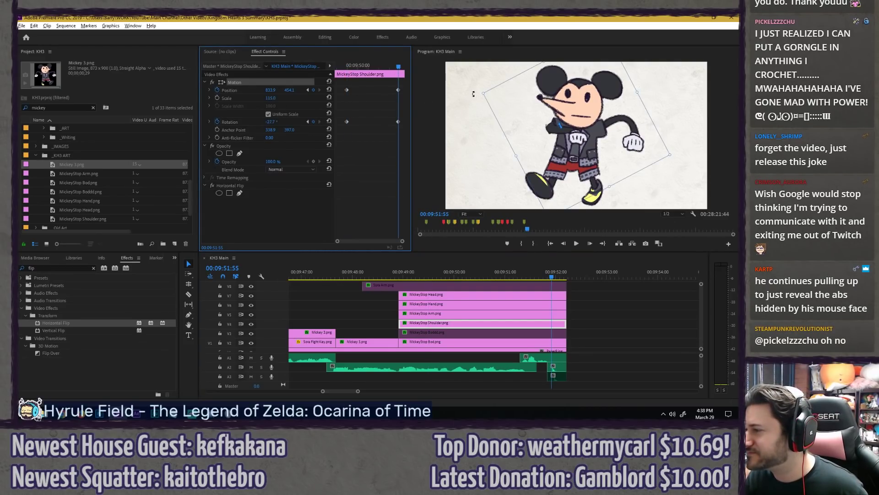
{"action": "left_click_drag", "start_coordinate": [474, 94], "coordinate": [484, 81]}
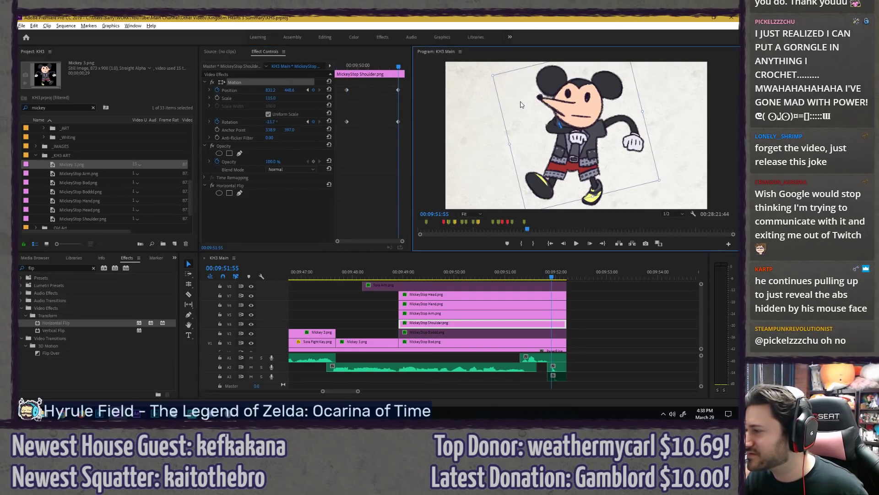
{"action": "left_click_drag", "start_coordinate": [521, 105], "coordinate": [520, 101]}
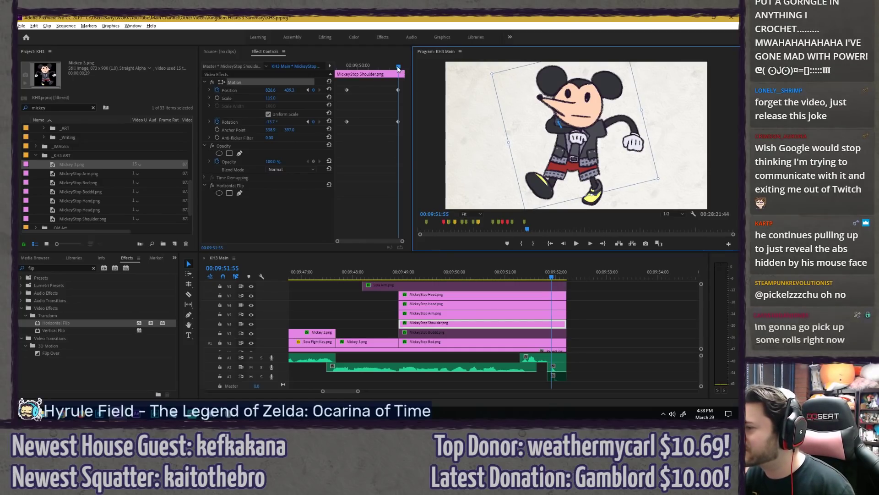
{"action": "left_click_drag", "start_coordinate": [398, 67], "coordinate": [334, 66]}
Step: Play the edited animation full-screen, return before its start, and save the project
{"action": "key", "text": "grave"}
{"action": "key", "text": "space"}
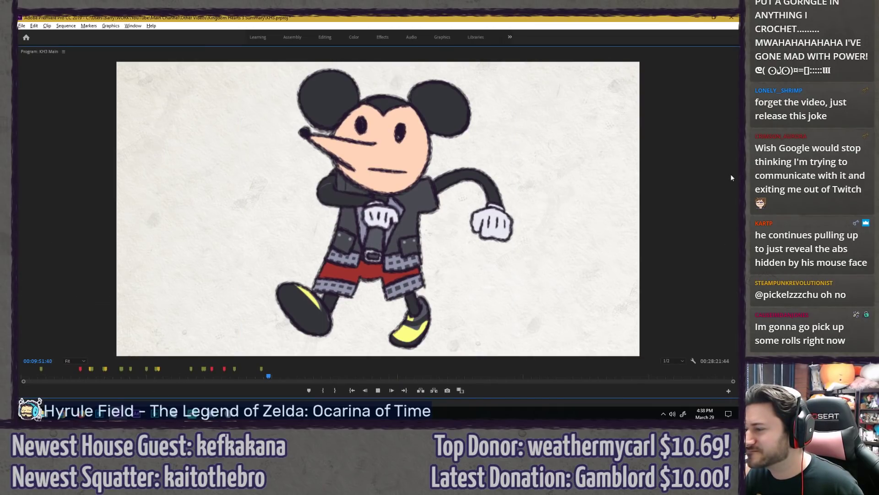
{"action": "key", "text": "space"}
{"action": "key", "text": "grave"}
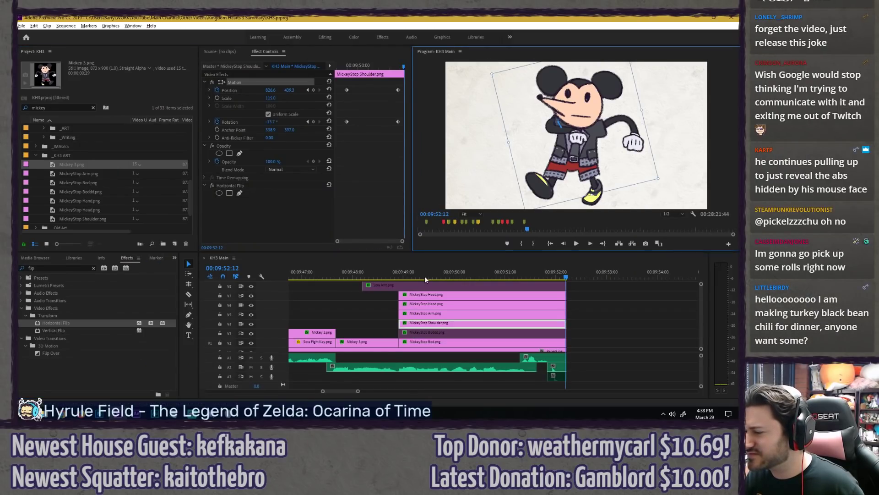
{"action": "left_click", "coordinate": [406, 275]}
{"action": "key", "text": "Return"}
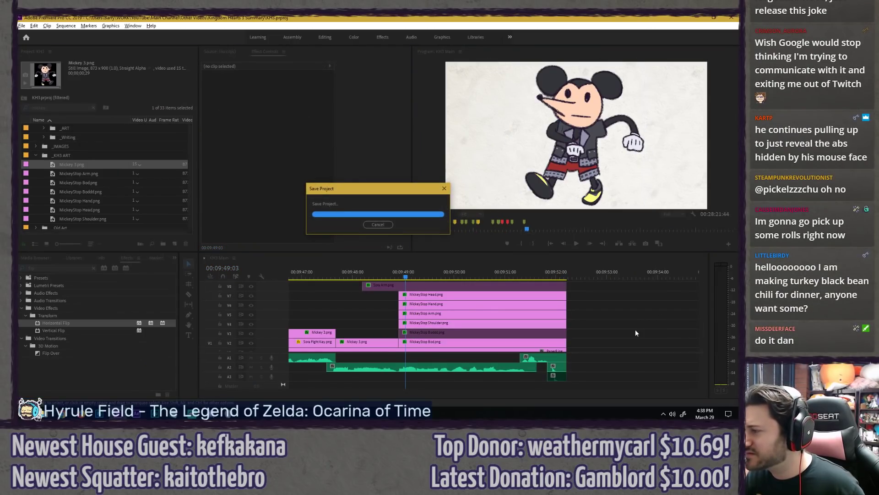
Step: Pause the enlarged preview mid-animation and magnify it to 400%
{"action": "key", "text": "grave"}
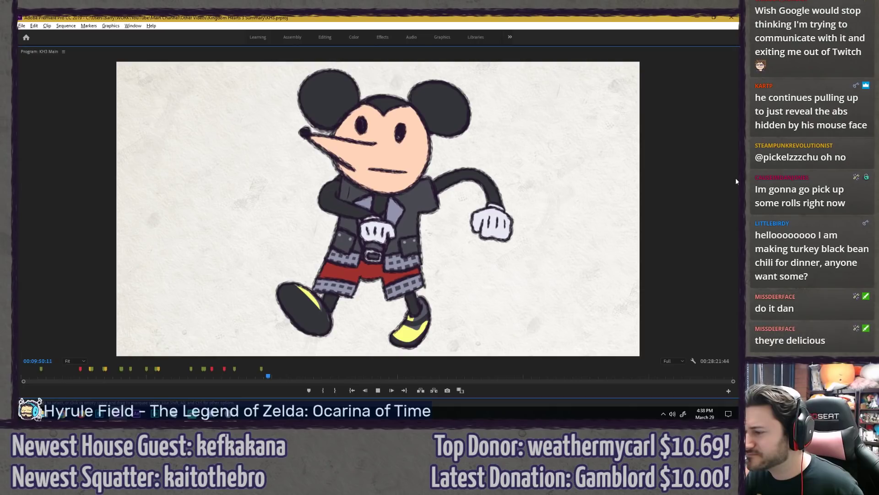
{"action": "key", "text": "space"}
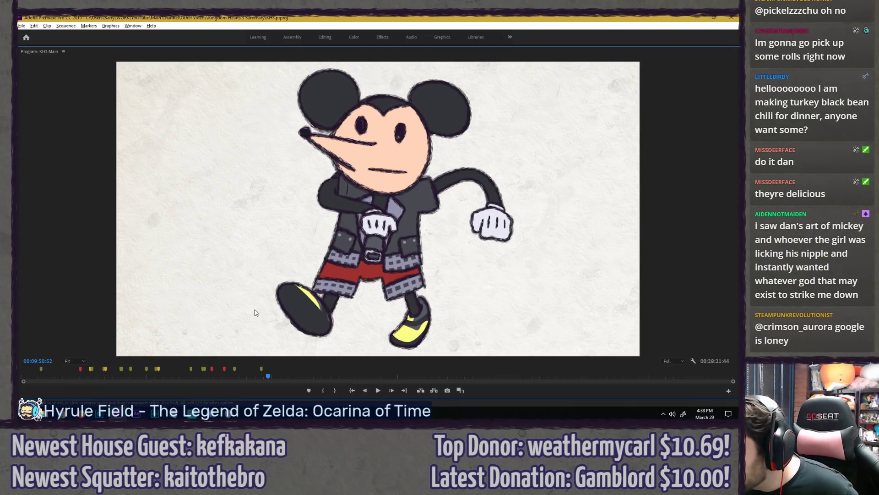
{"action": "left_click", "coordinate": [72, 361]}
{"action": "left_click", "coordinate": [76, 351]}
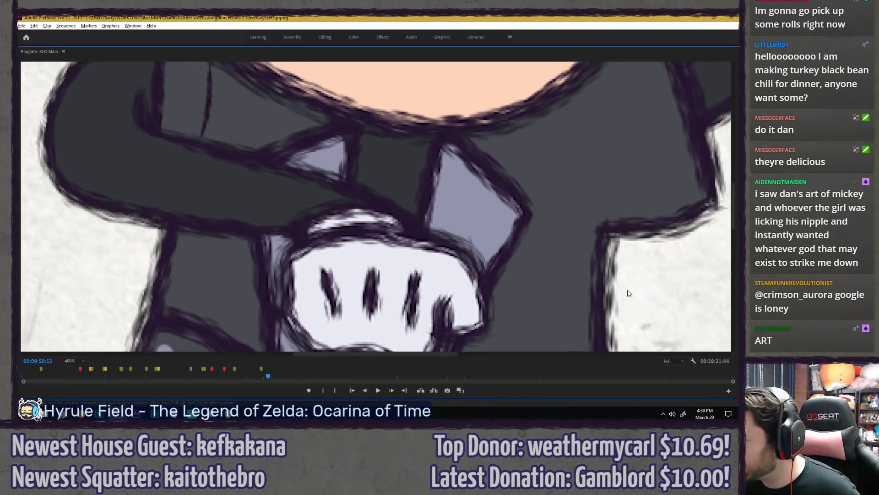
{"action": "left_click_drag", "start_coordinate": [413, 353], "coordinate": [374, 354]}
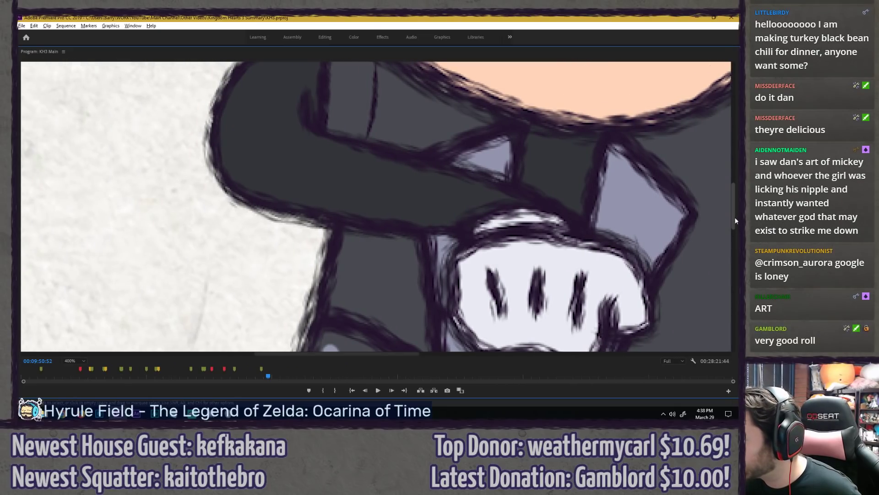
{"action": "left_click_drag", "start_coordinate": [735, 221], "coordinate": [735, 207]}
Step: Step frame by frame to compare the poses, then fit the whole frame again
{"action": "key", "text": "Right"}
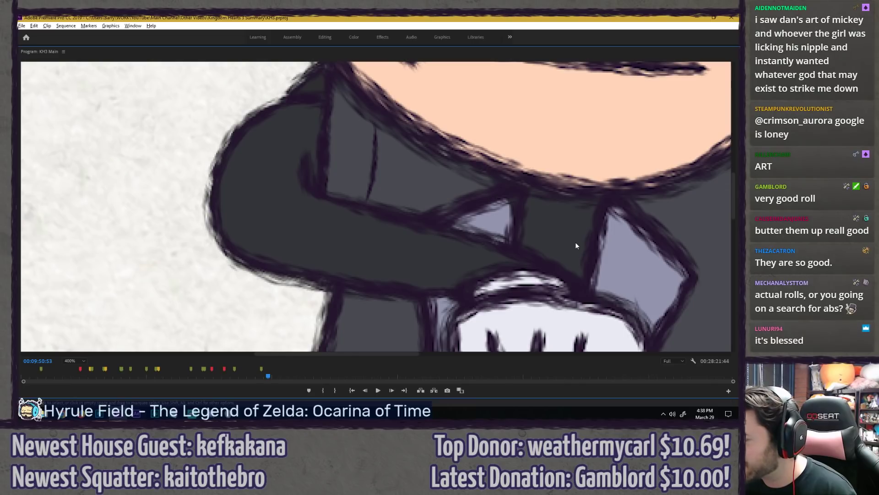
{"action": "key", "text": "Left"}
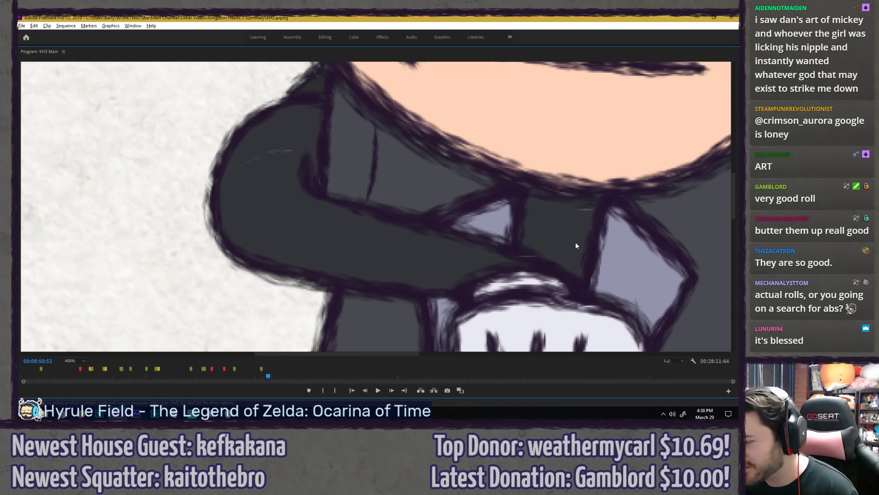
{"action": "key", "text": "Right"}
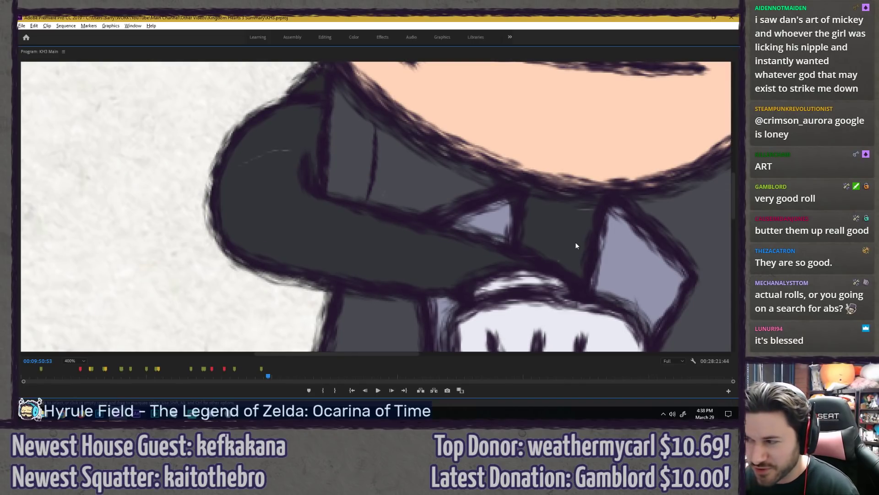
{"action": "key", "text": "Right"}
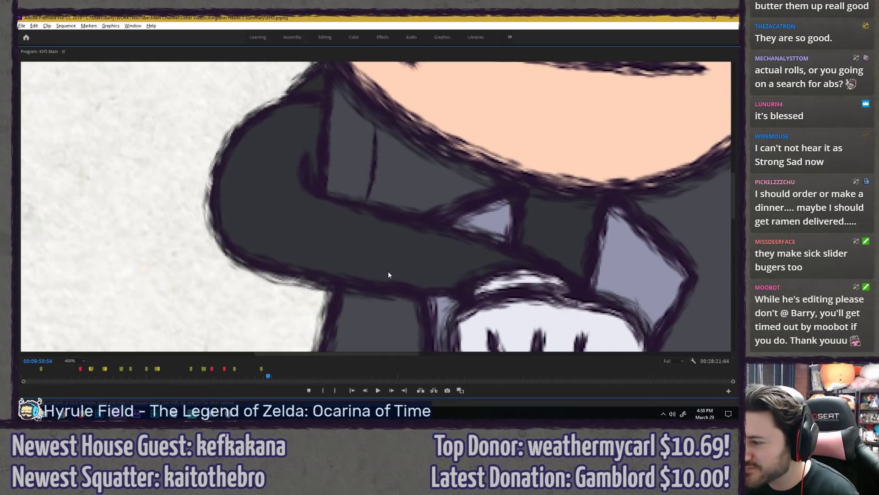
{"action": "key", "text": "Left"}
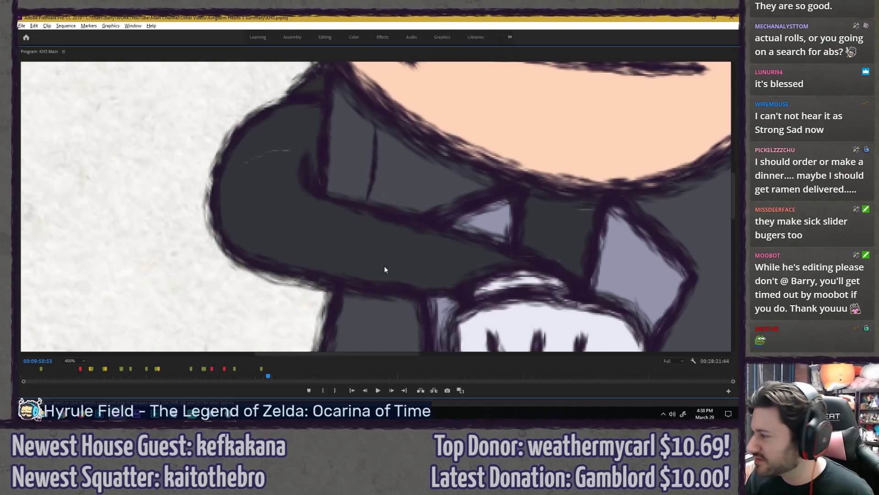
{"action": "left_click", "coordinate": [680, 361]}
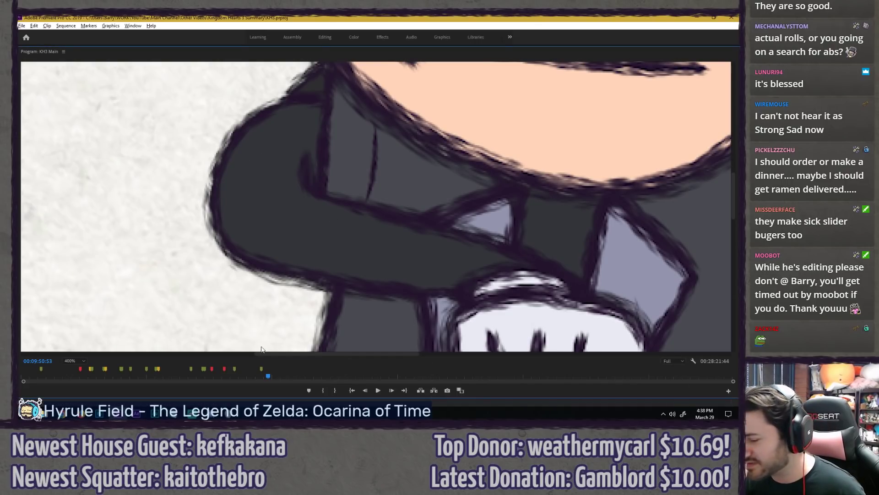
{"action": "left_click", "coordinate": [74, 360]}
{"action": "left_click", "coordinate": [72, 285]}
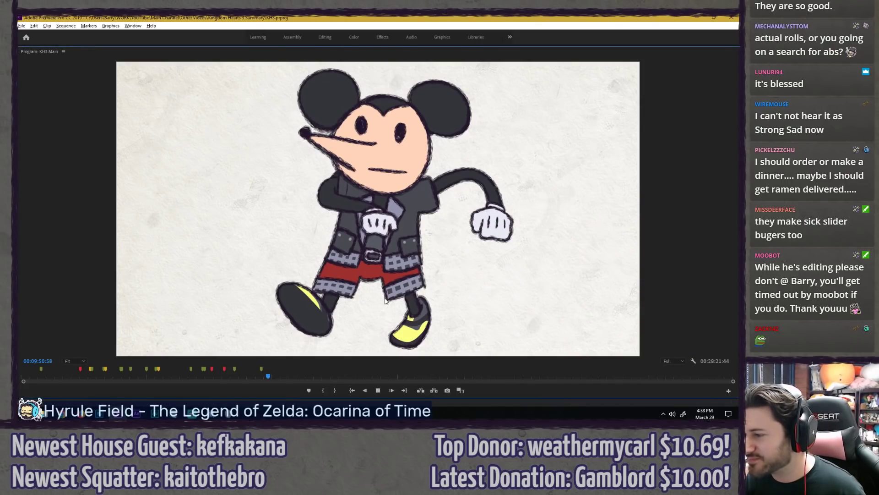
Step: Replay the Mickey animation full-screen from its start and select the MickeyStop Shoulder clip
{"action": "key", "text": "grave"}
{"action": "left_click", "coordinate": [392, 271]}
{"action": "key", "text": "grave"}
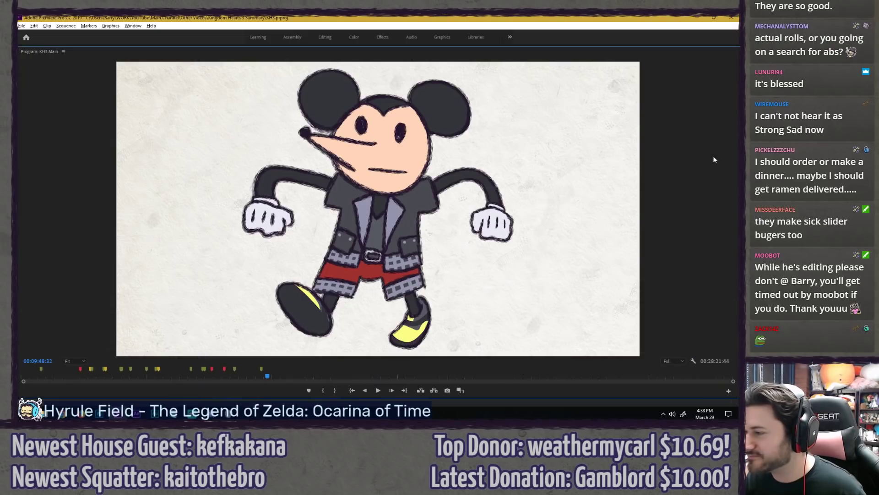
{"action": "key", "text": "space"}
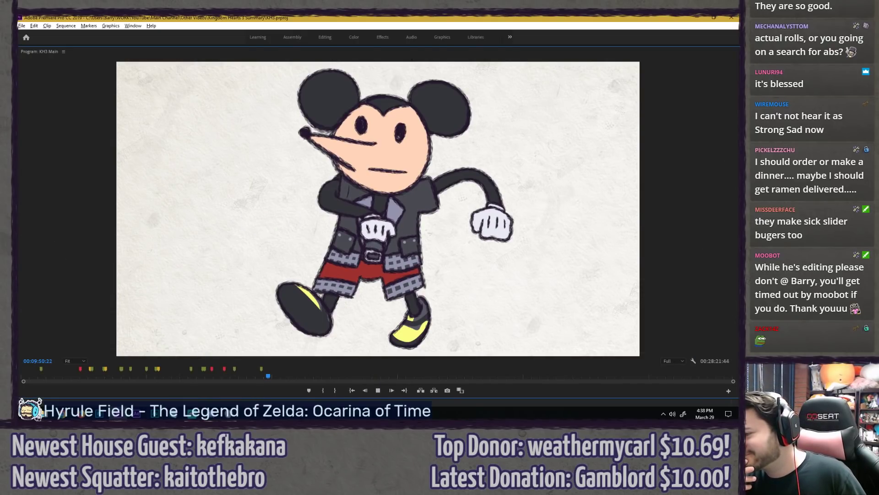
{"action": "key", "text": "space"}
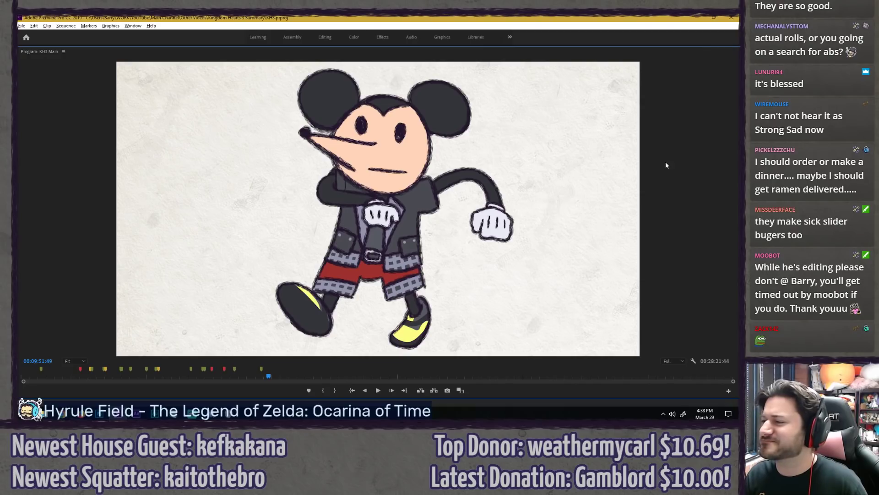
{"action": "key", "text": "grave"}
{"action": "left_click", "coordinate": [449, 327]}
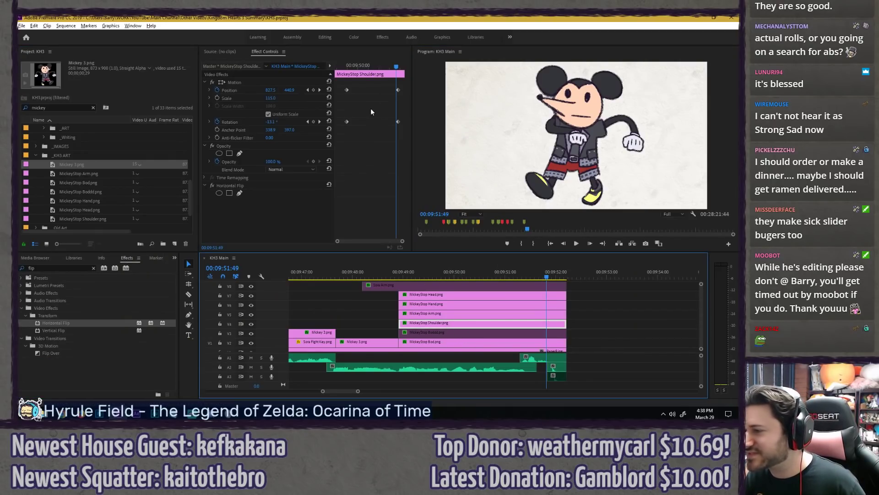
Step: Rotate the shoulder piece about 6° counter-clockwise at its final keyframe and play it back
{"action": "left_click", "coordinate": [398, 67]}
{"action": "left_click", "coordinate": [282, 82]}
{"action": "key", "text": "grave"}
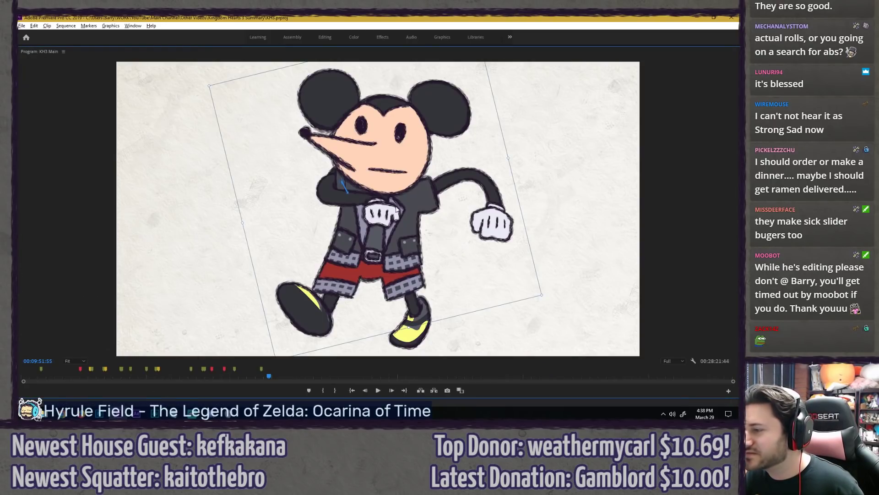
{"action": "left_click_drag", "start_coordinate": [197, 84], "coordinate": [279, 155]}
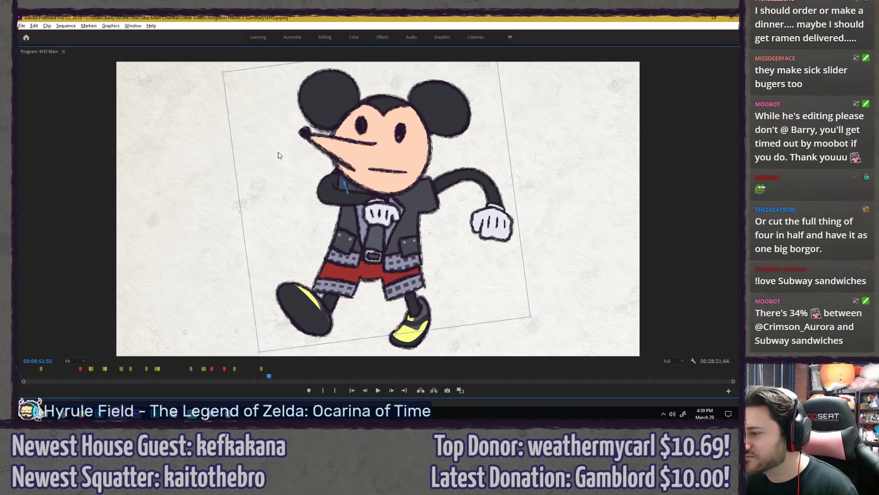
{"action": "key", "text": "grave"}
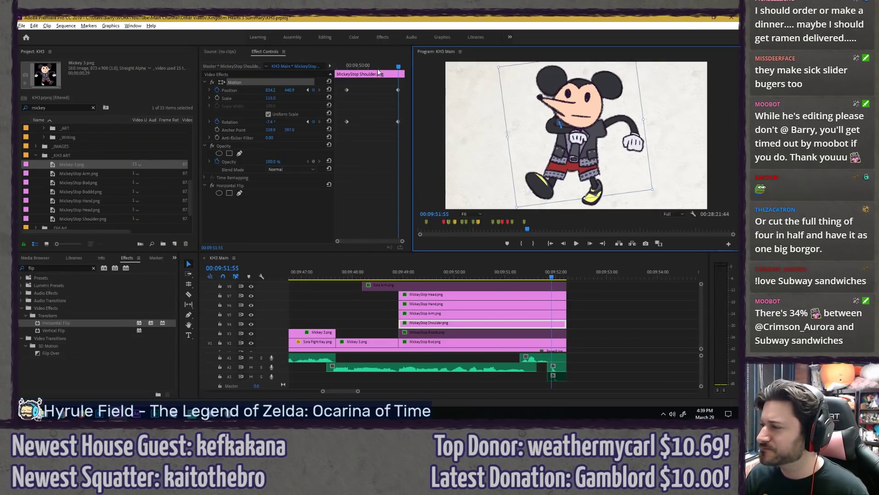
{"action": "left_click_drag", "start_coordinate": [378, 67], "coordinate": [336, 71]}
{"action": "key", "text": "grave"}
{"action": "key", "text": "space"}
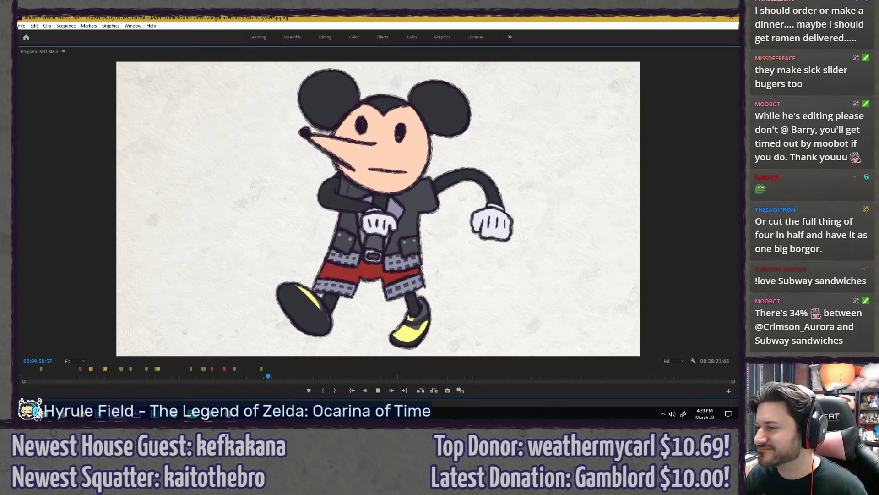
{"action": "key", "text": "space"}
{"action": "key", "text": "grave"}
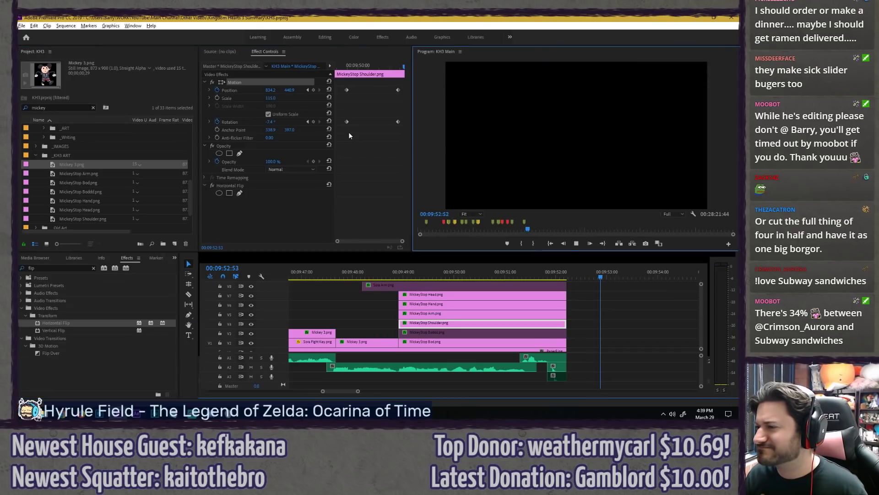
Step: Rotate the shoulder piece back upright and review the arm animation full-screen
{"action": "left_click", "coordinate": [397, 67]}
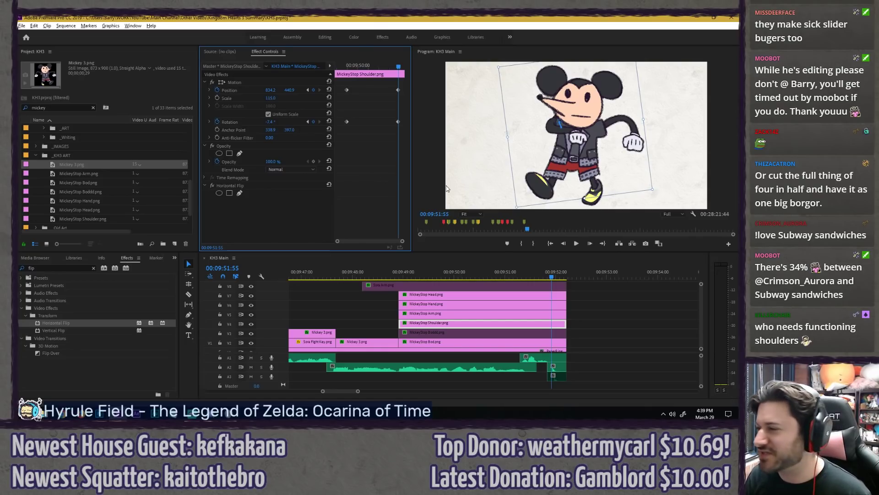
{"action": "key", "text": "grave"}
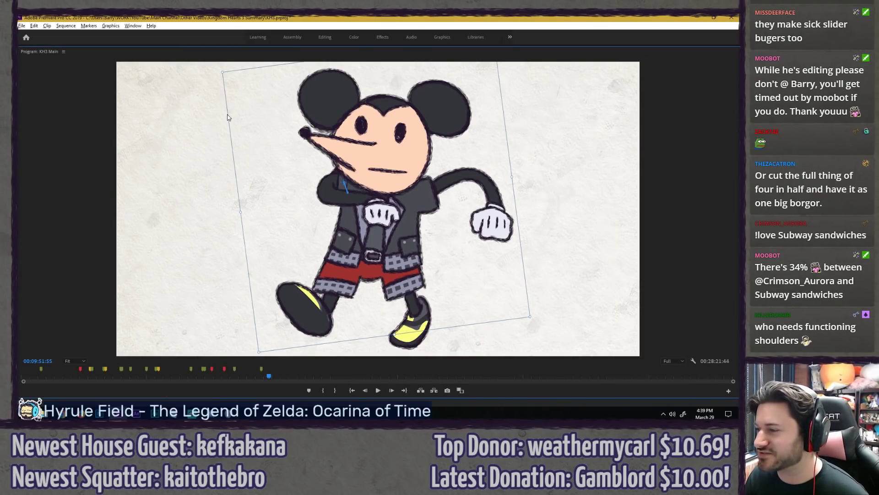
{"action": "left_click_drag", "start_coordinate": [211, 69], "coordinate": [232, 59]}
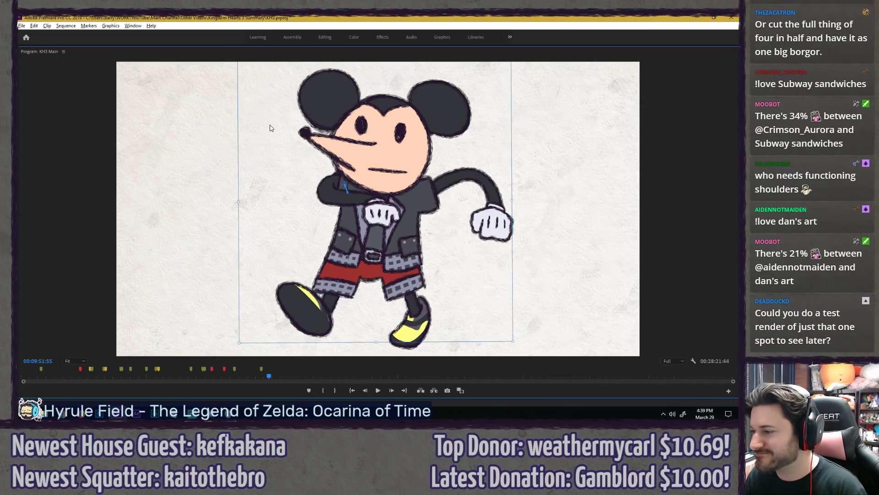
{"action": "key", "text": "grave"}
{"action": "key", "text": "Up"}
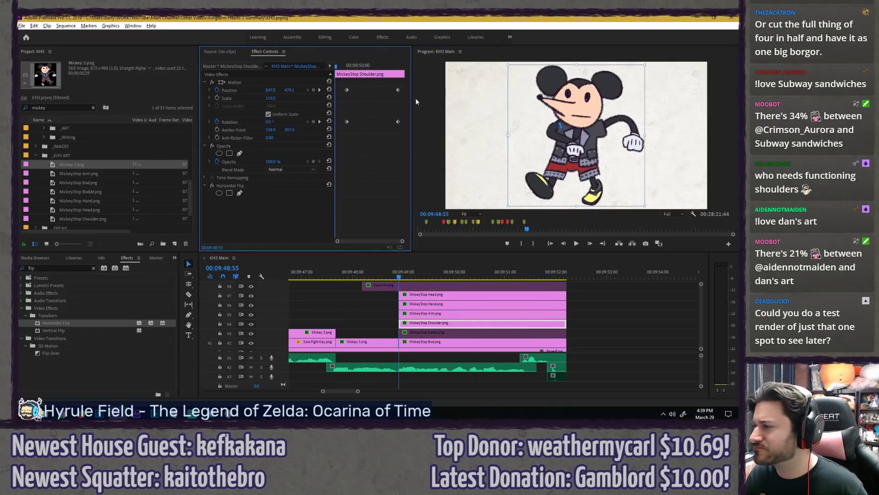
{"action": "key", "text": "grave"}
{"action": "key", "text": "space"}
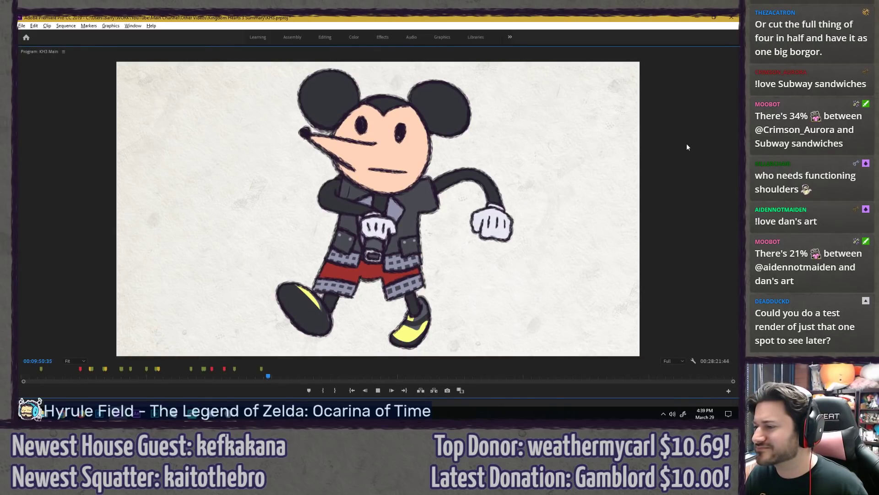
{"action": "key", "text": "space"}
{"action": "key", "text": "grave"}
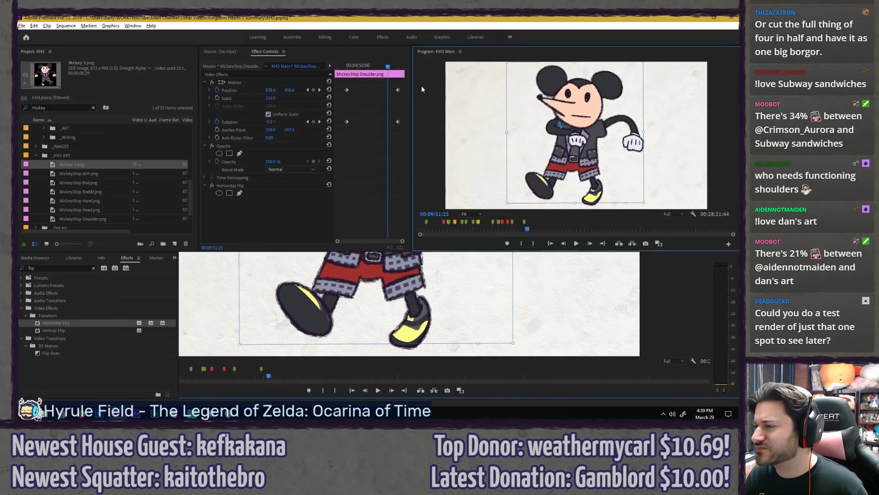
Step: Rotate the shoulder counter-clockwise, nudge it down slightly, and replay from 00:09:49:28
{"action": "key", "text": "grave"}
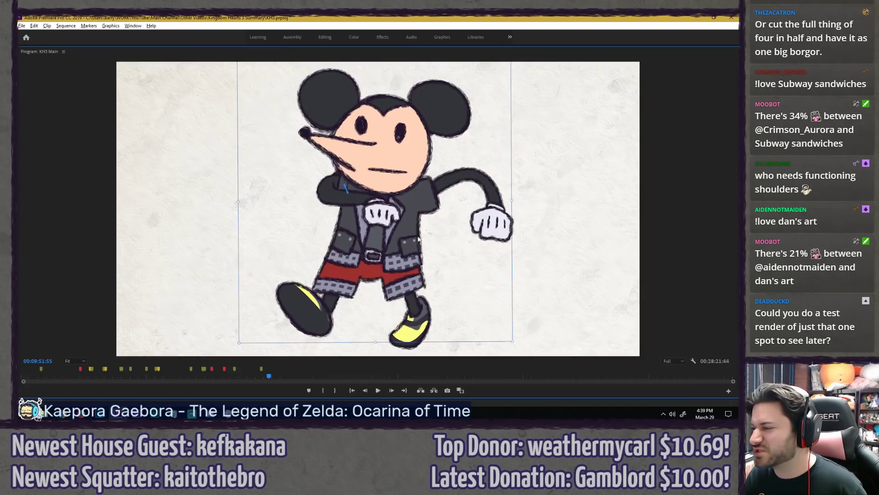
{"action": "left_click_drag", "start_coordinate": [524, 350], "coordinate": [487, 346]}
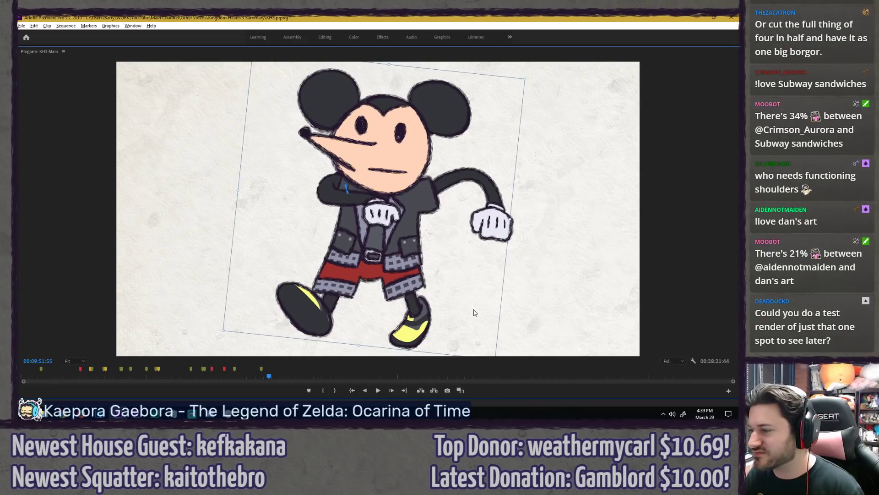
{"action": "left_click_drag", "start_coordinate": [474, 312], "coordinate": [474, 314]}
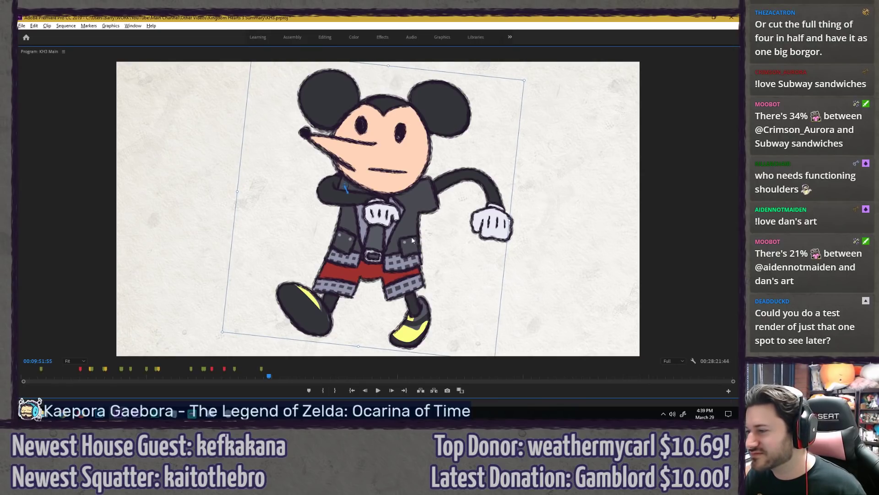
{"action": "key", "text": "grave"}
{"action": "left_click", "coordinate": [346, 67]}
{"action": "key", "text": "space"}
{"action": "key", "text": "grave"}
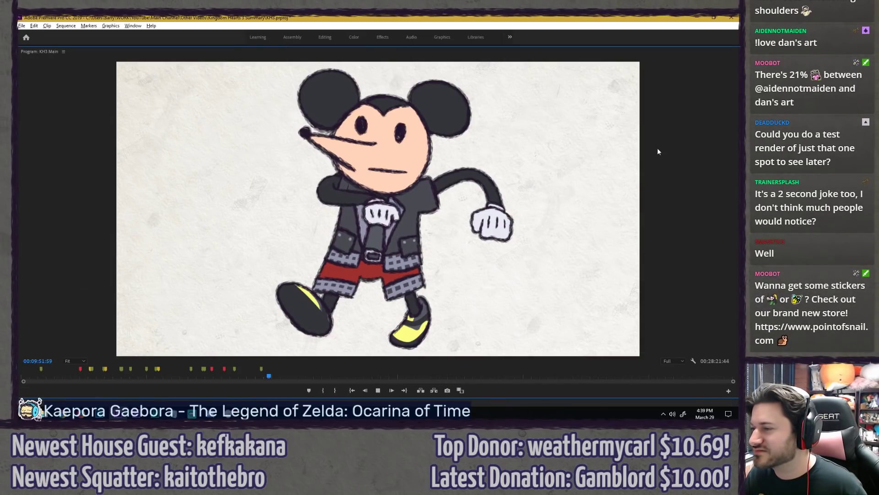
{"action": "key", "text": "grave"}
Step: Undo the last two shoulder adjustments and replay the arm animation full-screen
{"action": "left_click", "coordinate": [398, 68]}
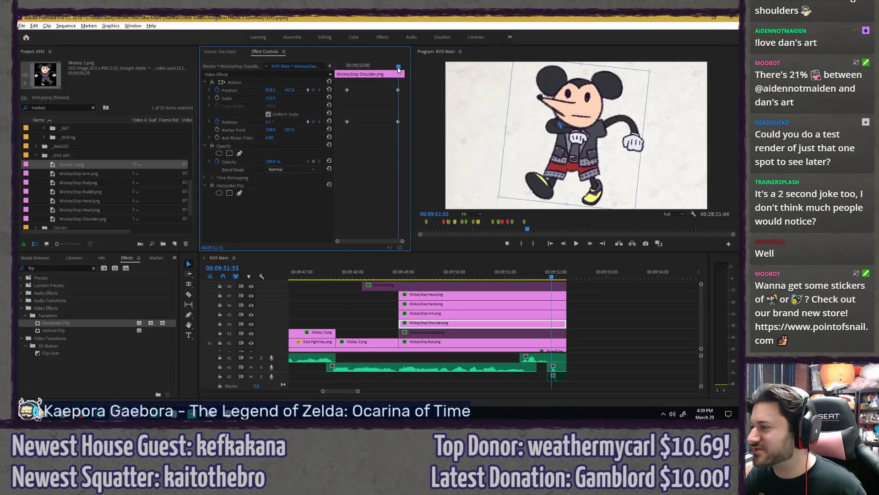
{"action": "key", "text": "ctrl+z"}
{"action": "key", "text": "ctrl+z"}
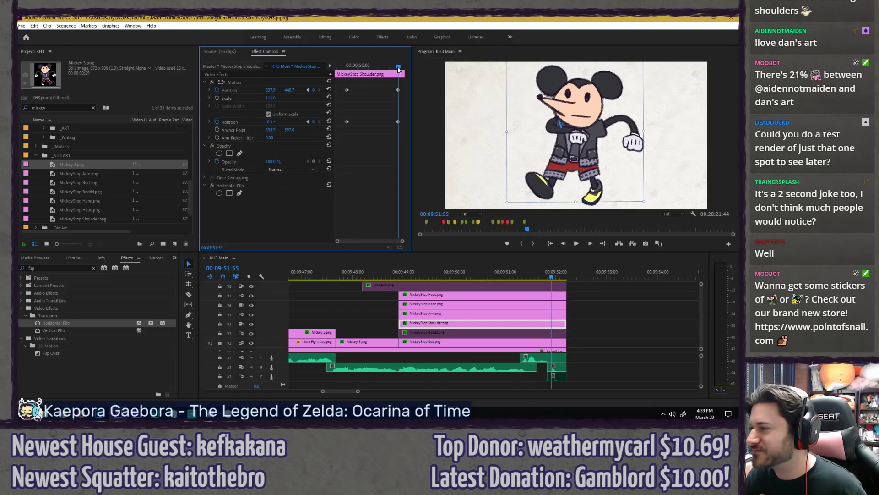
{"action": "key", "text": "ctrl+z"}
{"action": "key", "text": "ctrl+z"}
{"action": "key", "text": "ctrl+z"}
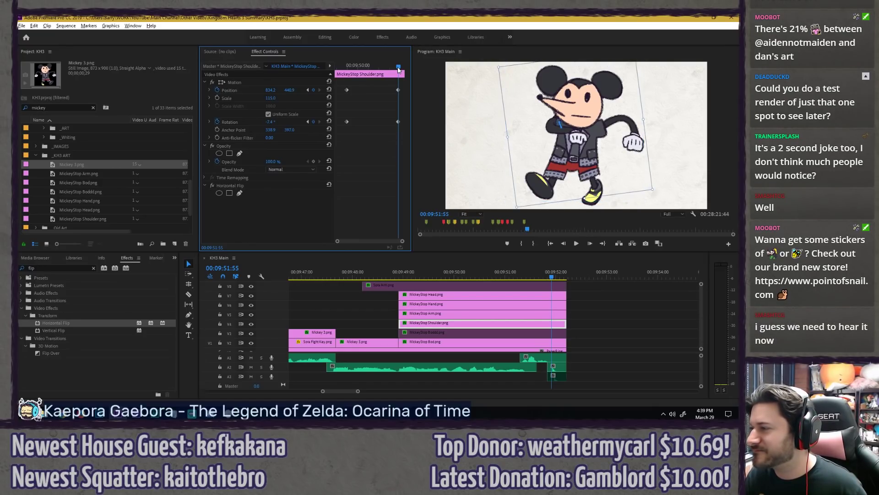
{"action": "left_click_drag", "start_coordinate": [398, 68], "coordinate": [335, 67]}
{"action": "key", "text": "grave"}
{"action": "key", "text": "space"}
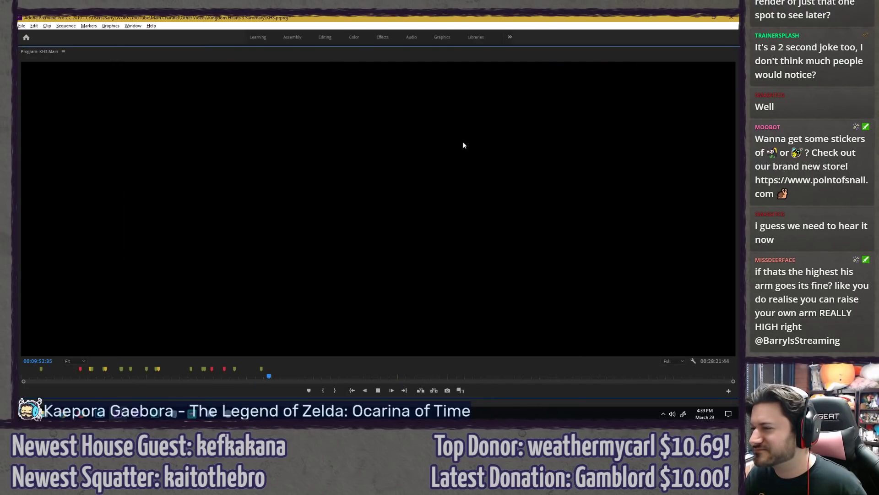
{"action": "key", "text": "space"}
{"action": "key", "text": "grave"}
Step: Nudge the shoulder right and up one pixel, then undo back to the -13.7° rotation
{"action": "left_click_drag", "start_coordinate": [386, 67], "coordinate": [398, 67]}
{"action": "key", "text": "Right"}
{"action": "key", "text": "Up"}
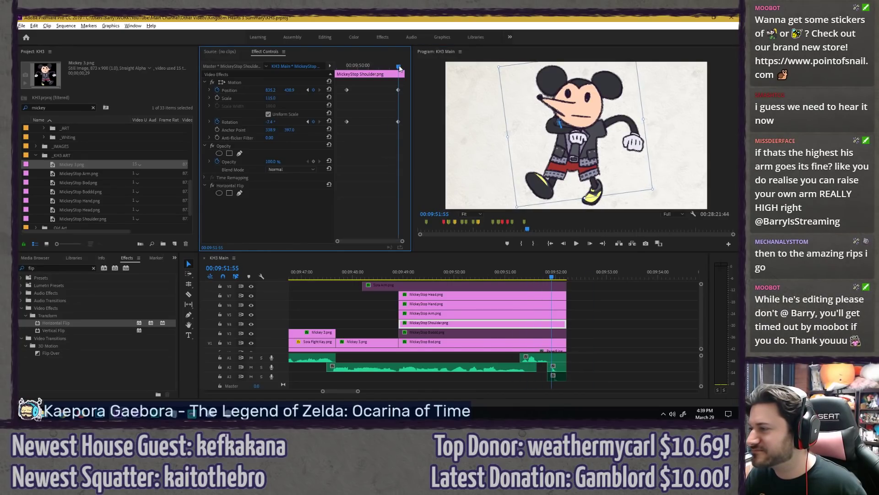
{"action": "key", "text": "ctrl+z"}
{"action": "key", "text": "ctrl+z"}
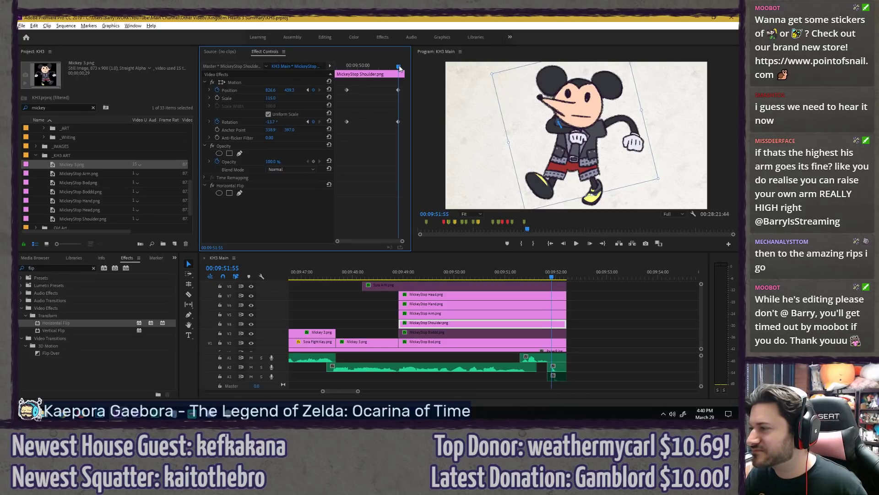
Step: Replay the arm animation full-screen from 00:09:48:43
{"action": "left_click_drag", "start_coordinate": [397, 67], "coordinate": [337, 79]}
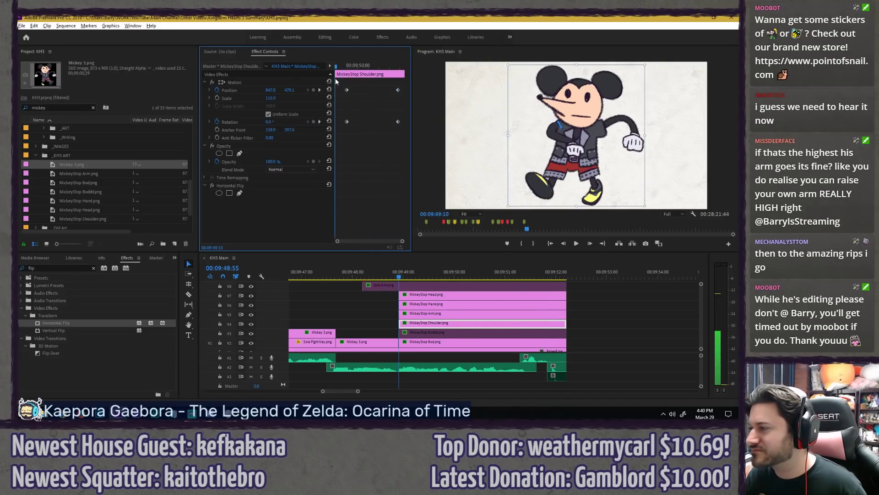
{"action": "key", "text": "grave"}
{"action": "key", "text": "space"}
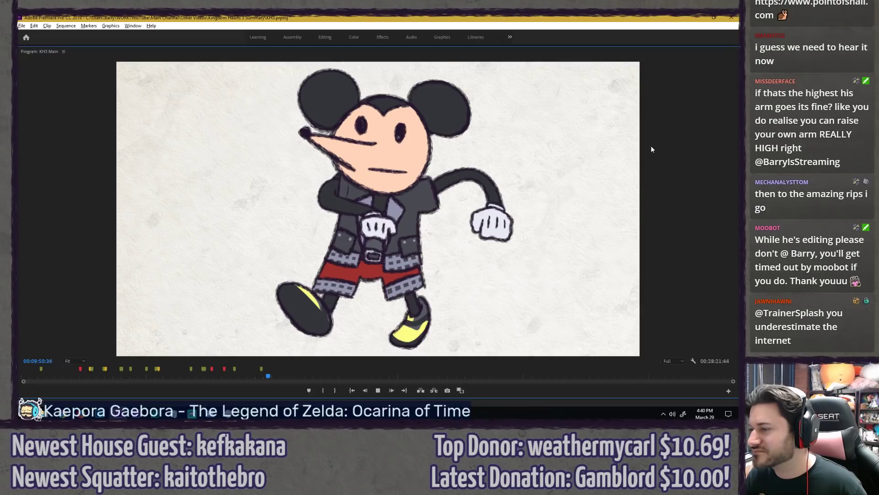
{"action": "key", "text": "grave"}
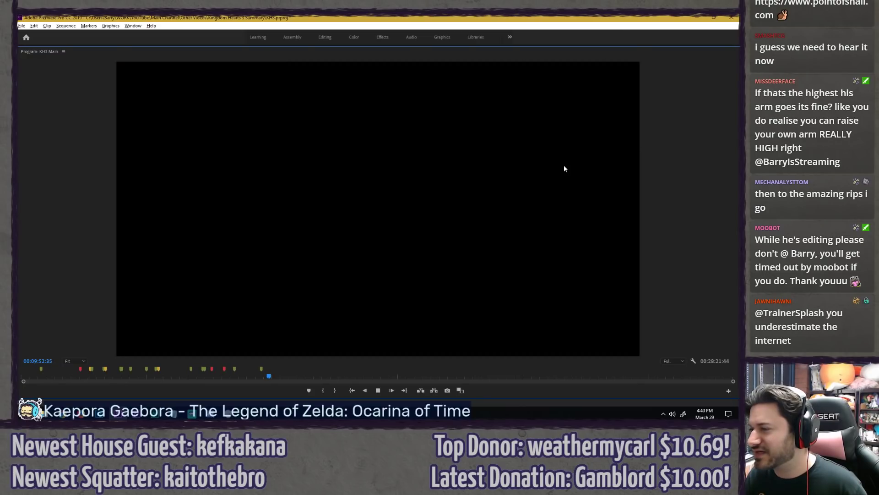
{"action": "left_click", "coordinate": [390, 273]}
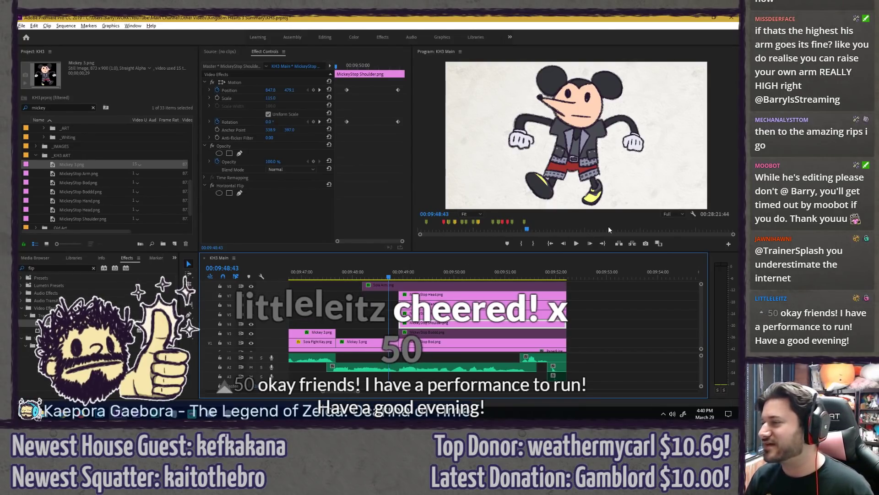
{"action": "key", "text": "grave"}
{"action": "key", "text": "space"}
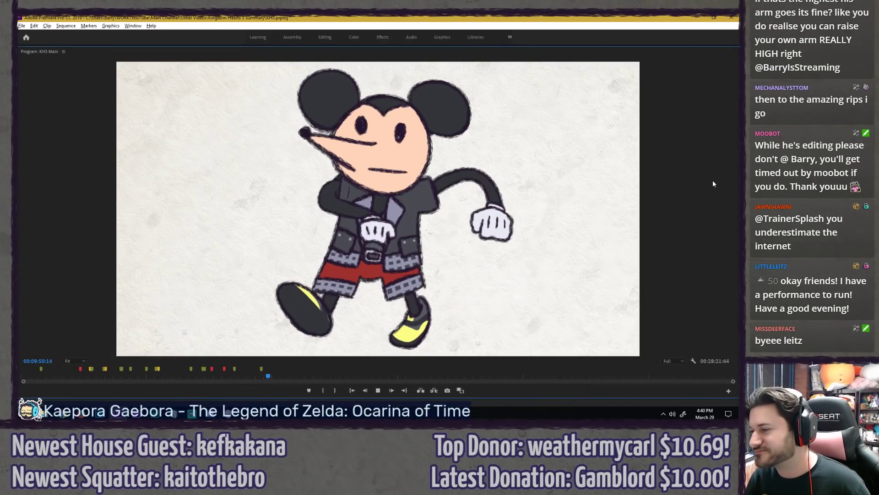
Step: Stop playback of the full-screen arm-cross preview
{"action": "key", "text": "space"}
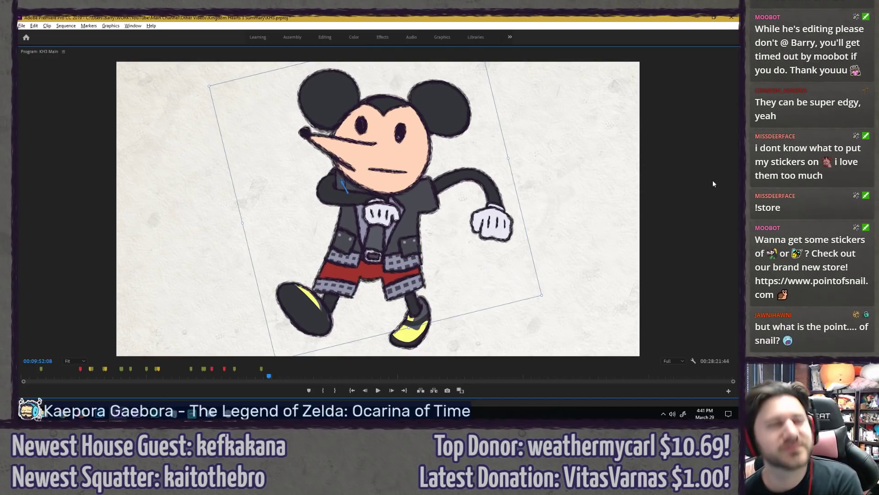
Step: Replay the Mickey pose from 00:09:48:46 and select the MickeyStop Boddd.png body clip
{"action": "key", "text": "grave"}
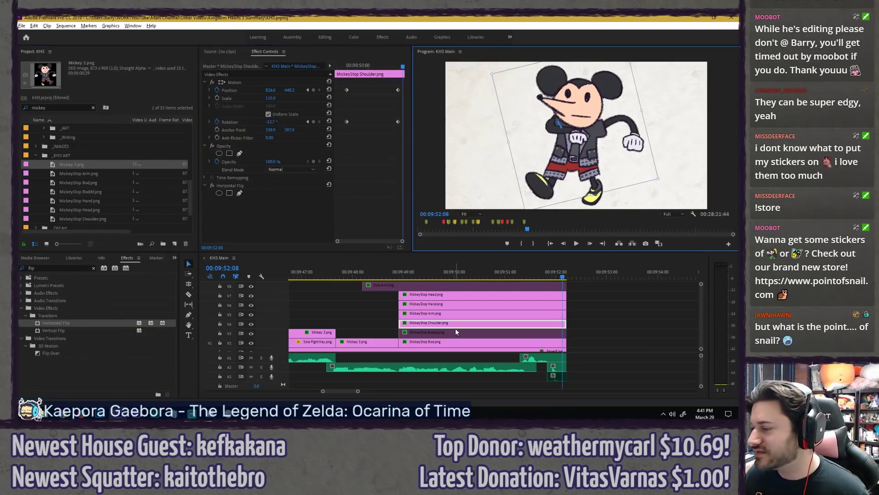
{"action": "left_click_drag", "start_coordinate": [452, 275], "coordinate": [392, 275]}
{"action": "key", "text": "space"}
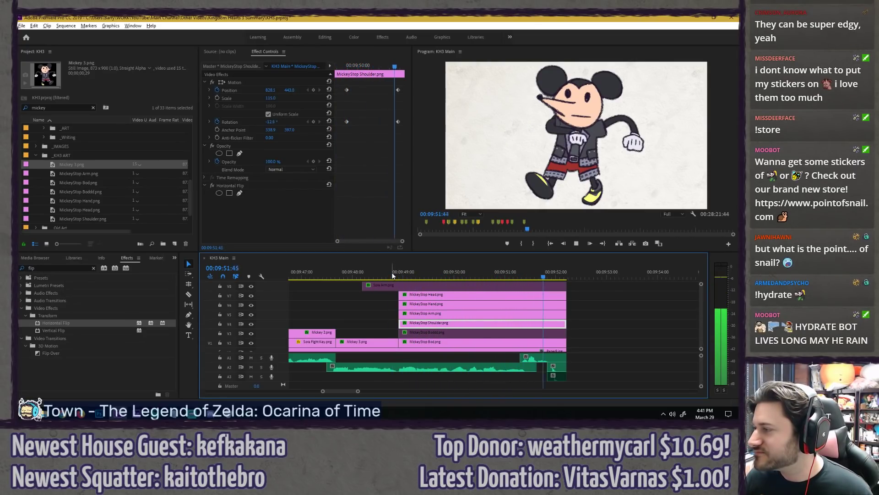
{"action": "left_click", "coordinate": [405, 275]}
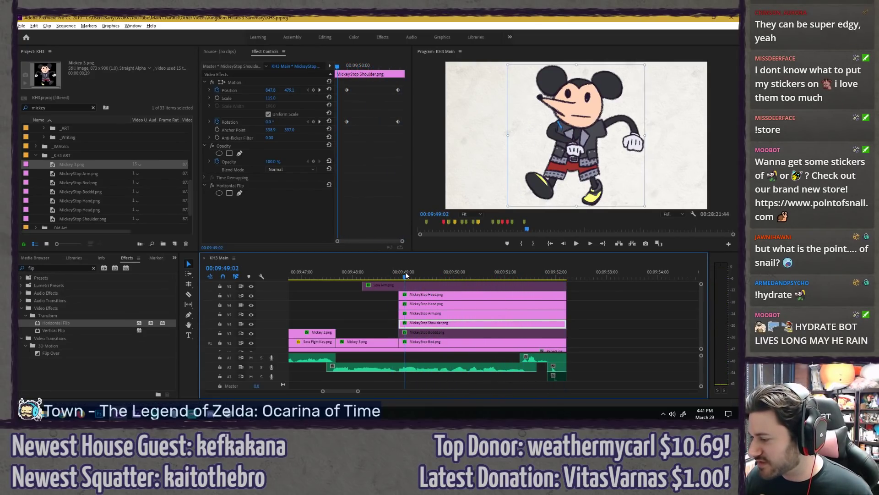
{"action": "left_click", "coordinate": [432, 333]}
{"action": "key", "text": "space"}
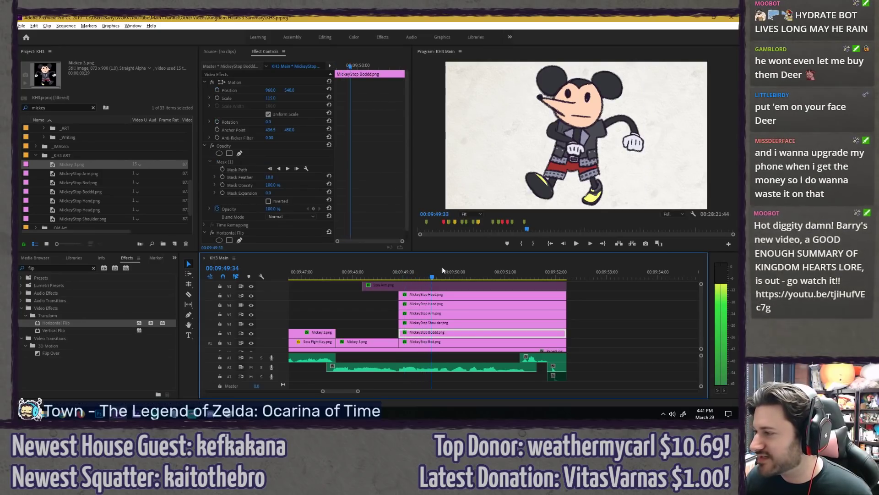
{"action": "key", "text": "space"}
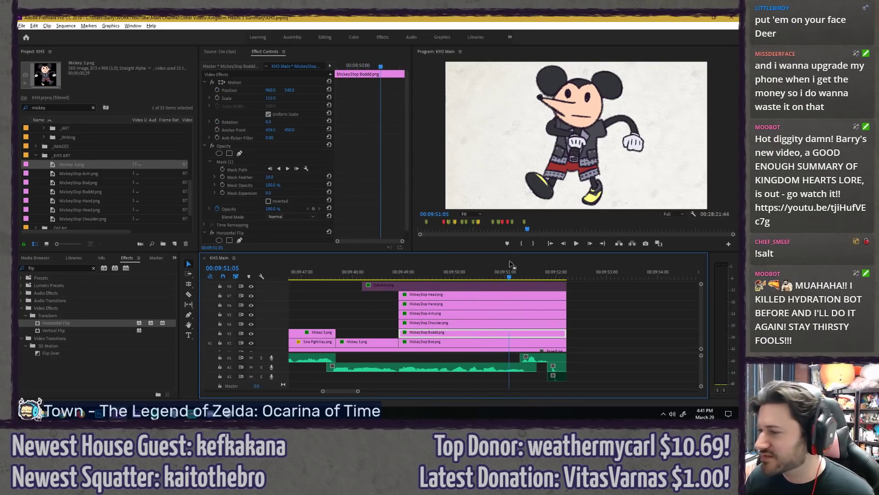
Step: Apply the Crop effect to the body clip and crop away the top of the image
{"action": "scroll", "coordinate": [347, 205], "scroll_direction": "down", "scroll_amount": 1}
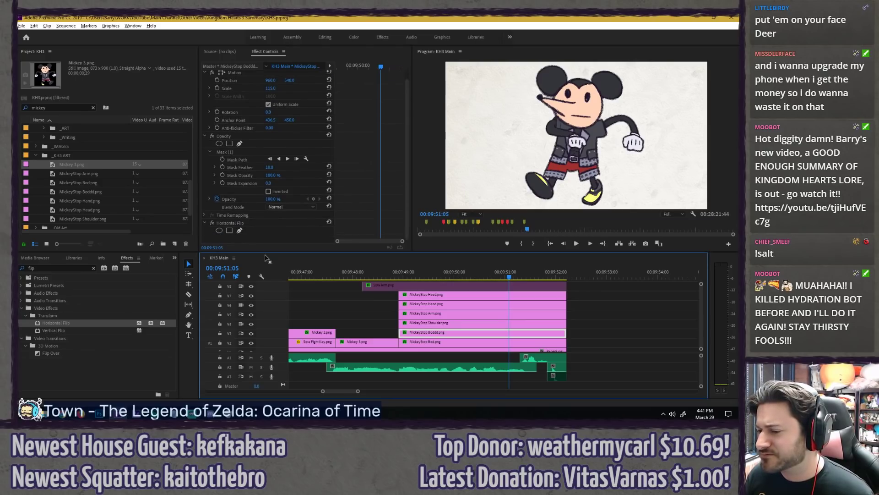
{"action": "left_click", "coordinate": [94, 267]}
{"action": "left_click", "coordinate": [83, 267]}
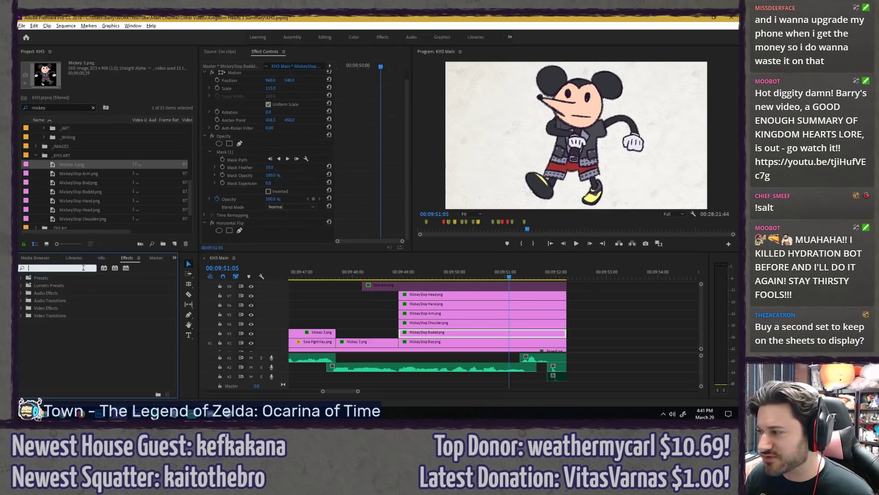
{"action": "type", "text": "crop"}
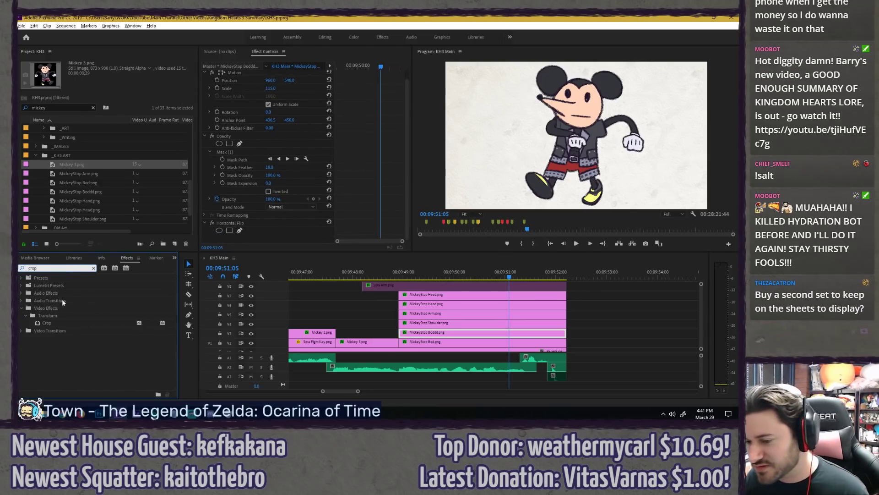
{"action": "left_click_drag", "start_coordinate": [47, 322], "coordinate": [301, 221]}
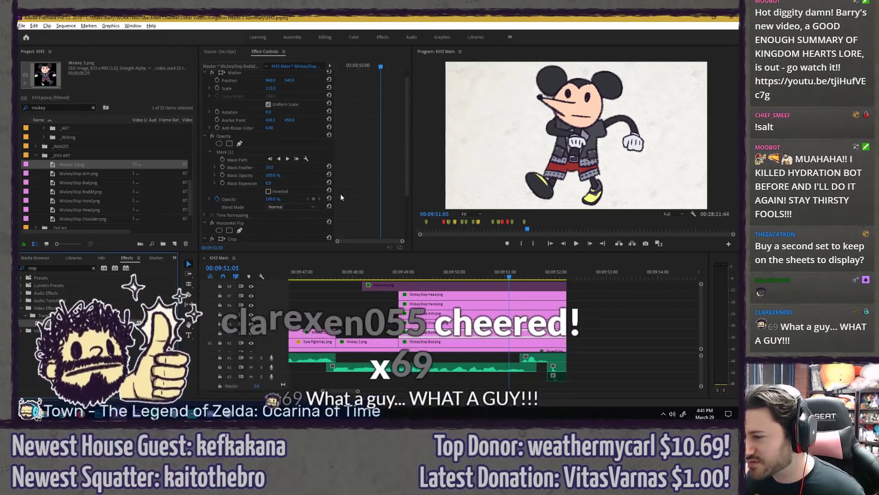
{"action": "scroll", "coordinate": [340, 197], "scroll_direction": "down", "scroll_amount": 2}
{"action": "left_click", "coordinate": [257, 177]}
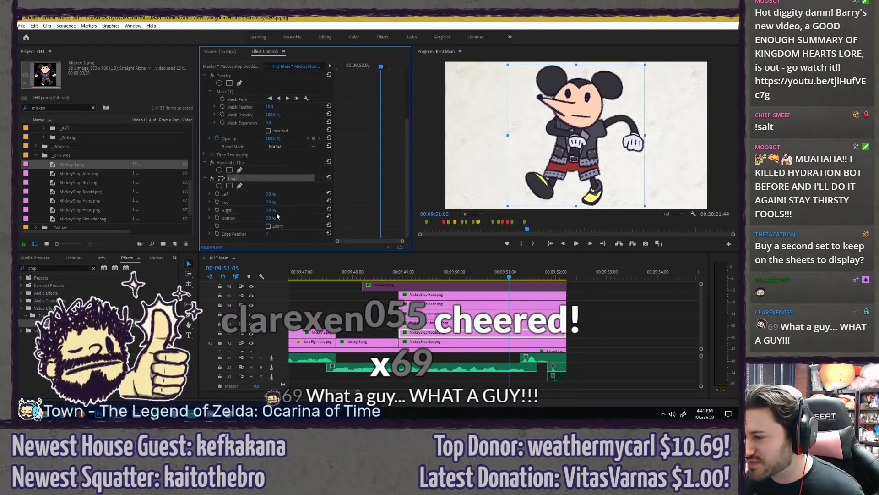
{"action": "left_click_drag", "start_coordinate": [270, 202], "coordinate": [359, 202]}
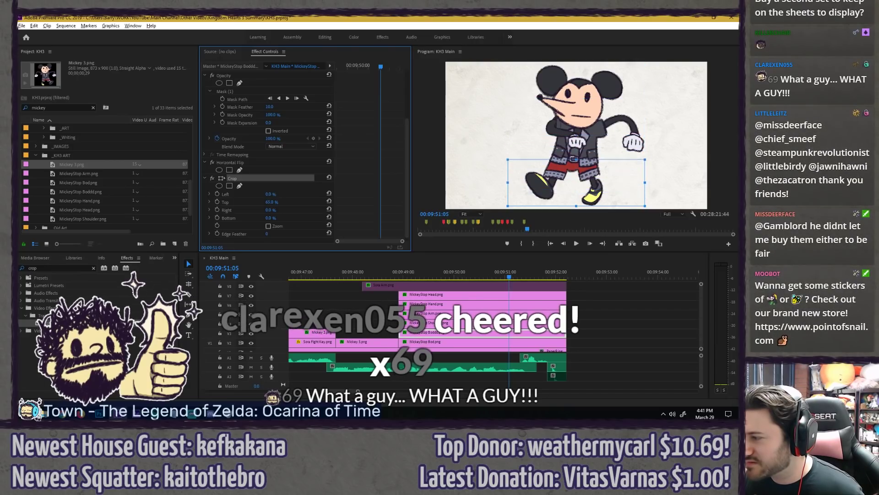
Step: Adjust the crop's top edge to about 62% to show more of the body
{"action": "left_click", "coordinate": [403, 273]}
{"action": "left_click_drag", "start_coordinate": [405, 273], "coordinate": [424, 271]}
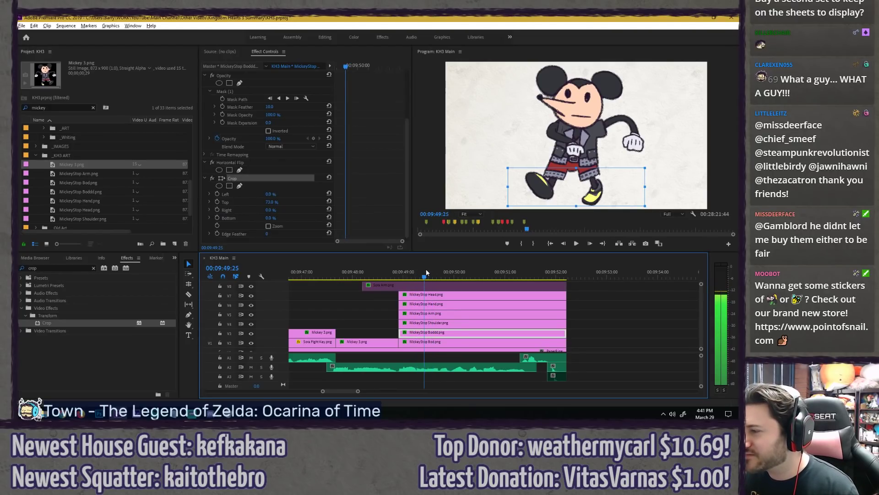
{"action": "left_click_drag", "start_coordinate": [571, 171], "coordinate": [578, 152]}
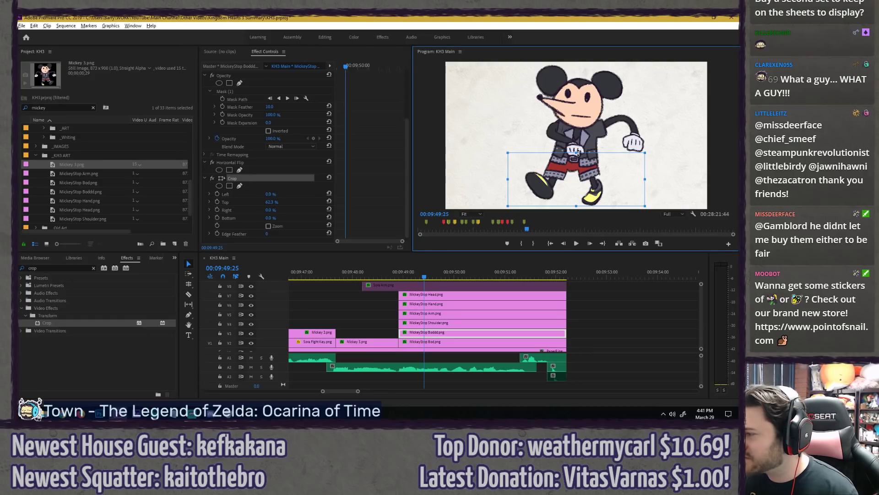
{"action": "key", "text": "grave"}
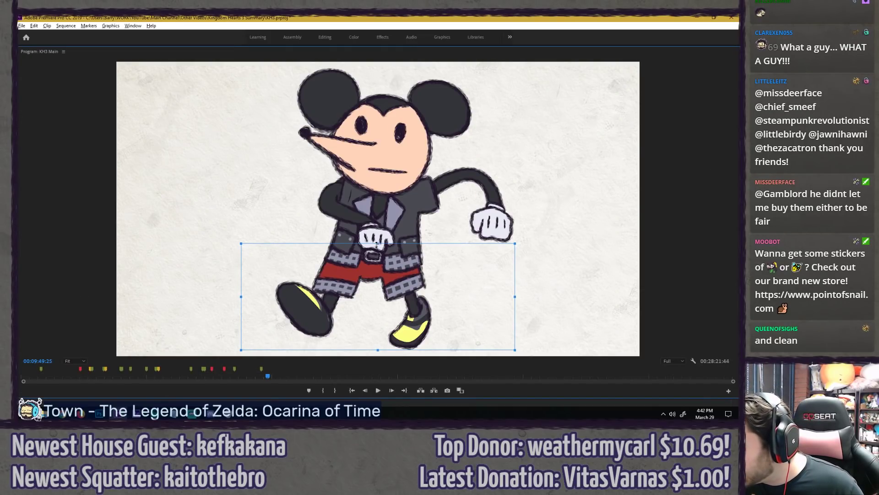
{"action": "mouse_move", "coordinate": [378, 244]}
{"action": "left_mouse_down"}
{"action": "mouse_move", "coordinate": [379, 215]}
{"action": "mouse_move", "coordinate": [378, 239]}
{"action": "left_mouse_up"}
{"action": "key", "text": "grave"}
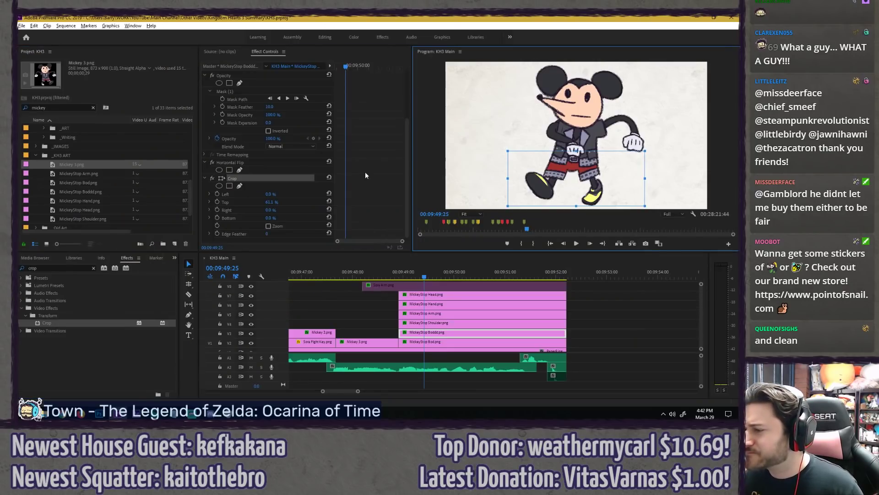
Step: Set a starting Crop Top keyframe on the body clip at the pose's start
{"action": "left_click", "coordinate": [427, 322]}
{"action": "left_click", "coordinate": [347, 66]}
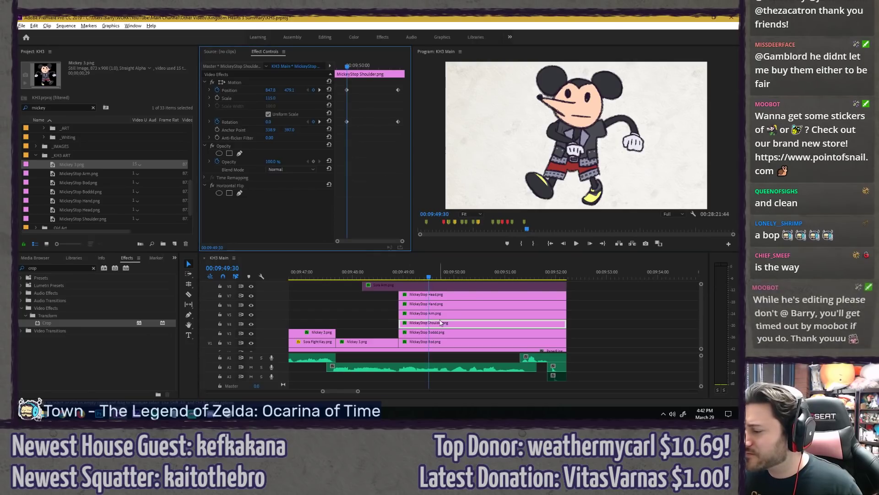
{"action": "left_click", "coordinate": [434, 333]}
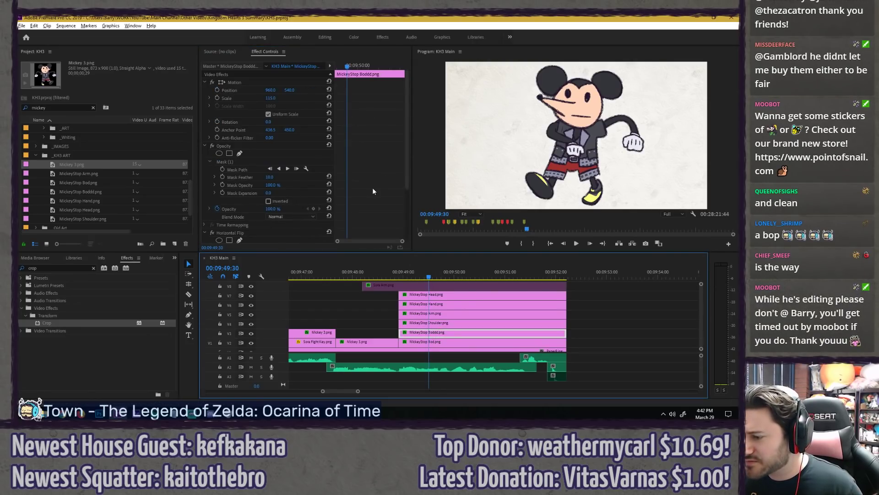
{"action": "scroll", "coordinate": [373, 191], "scroll_direction": "down", "scroll_amount": 2}
{"action": "left_click", "coordinate": [217, 234]}
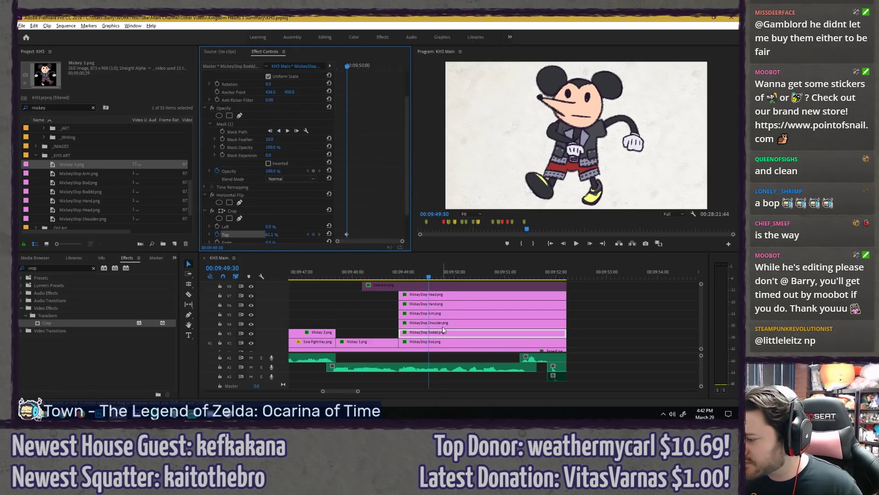
Step: At the shoulder's end keyframe time, raise the body crop's top edge for the end pose
{"action": "left_click", "coordinate": [441, 323]}
{"action": "left_click_drag", "start_coordinate": [395, 68], "coordinate": [399, 67]}
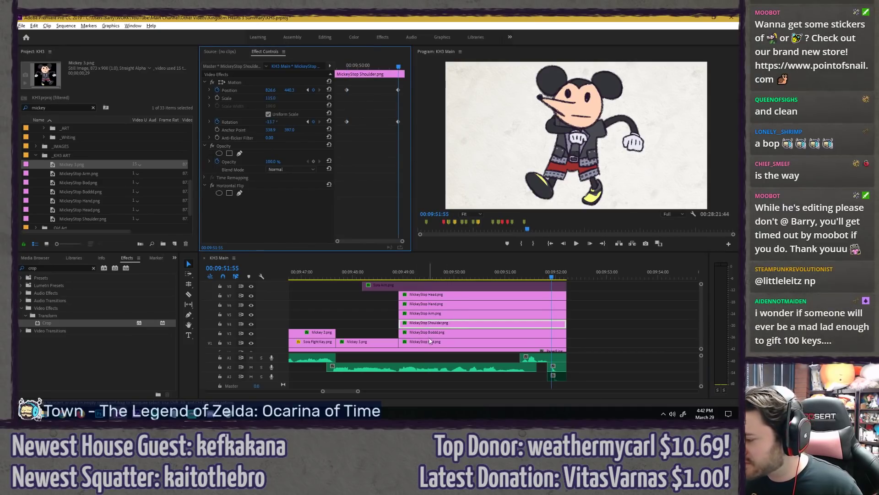
{"action": "left_click", "coordinate": [430, 336]}
{"action": "scroll", "coordinate": [256, 162], "scroll_direction": "down", "scroll_amount": 2}
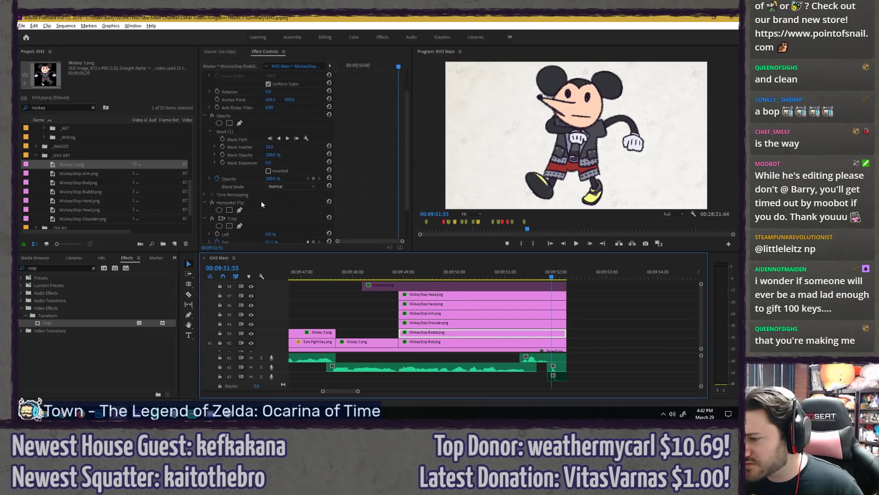
{"action": "left_click", "coordinate": [251, 220]}
{"action": "key", "text": "grave"}
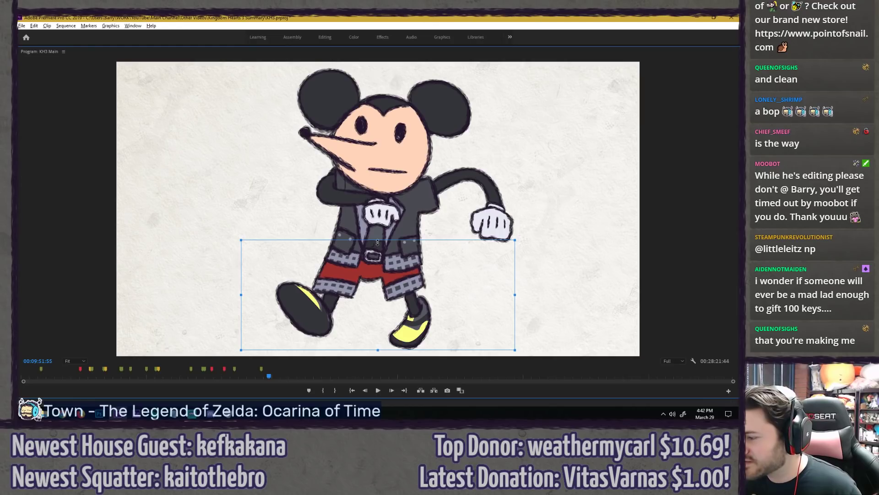
{"action": "left_click_drag", "start_coordinate": [377, 242], "coordinate": [377, 212]}
{"action": "key", "text": "grave"}
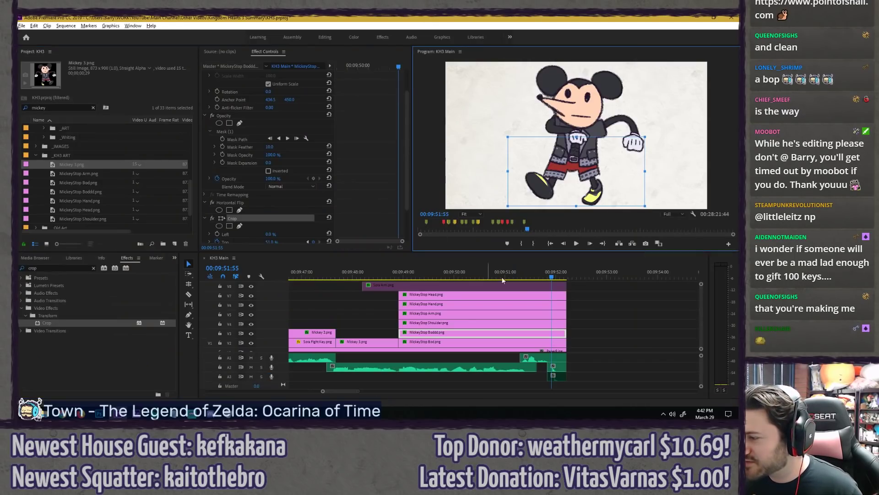
Step: Play the Mickey section back full-screen and save the project
{"action": "left_click", "coordinate": [589, 292]}
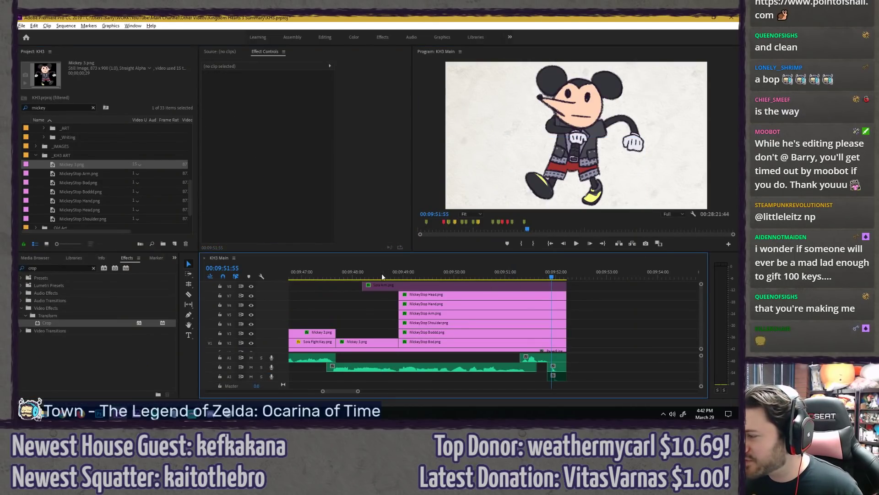
{"action": "left_click", "coordinate": [351, 273]}
{"action": "key", "text": "grave"}
{"action": "key", "text": "space"}
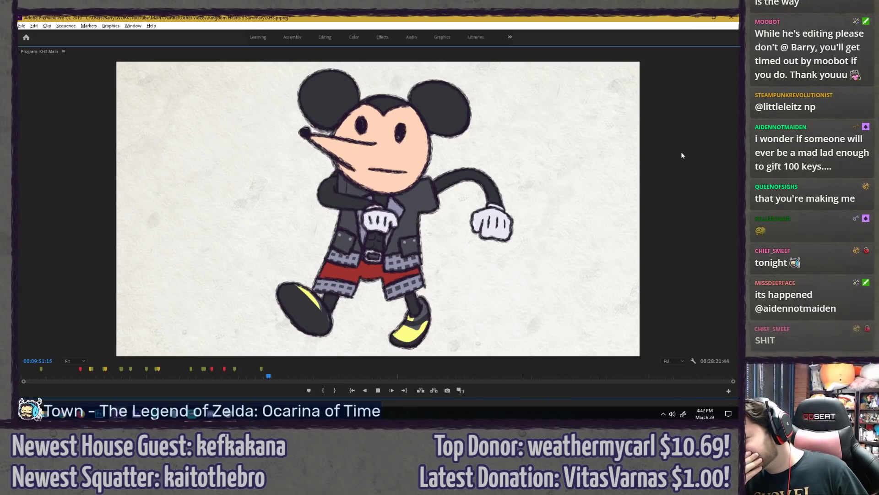
{"action": "key", "text": "space"}
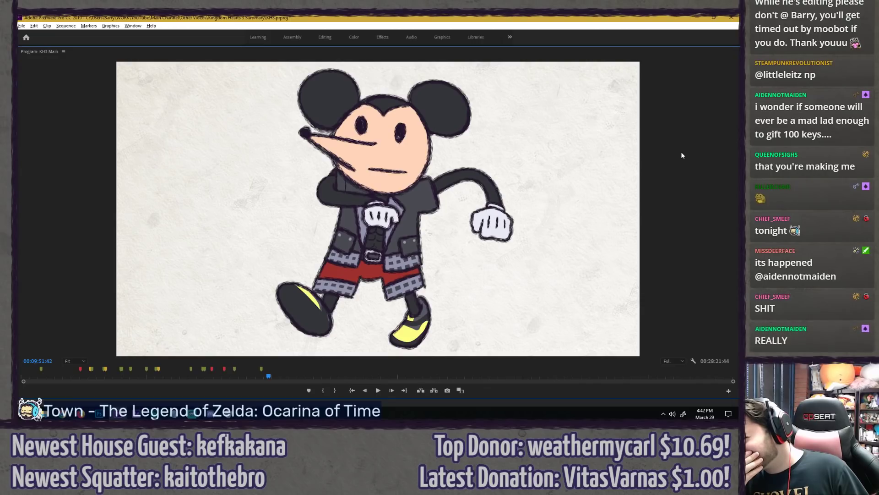
{"action": "key", "text": "grave"}
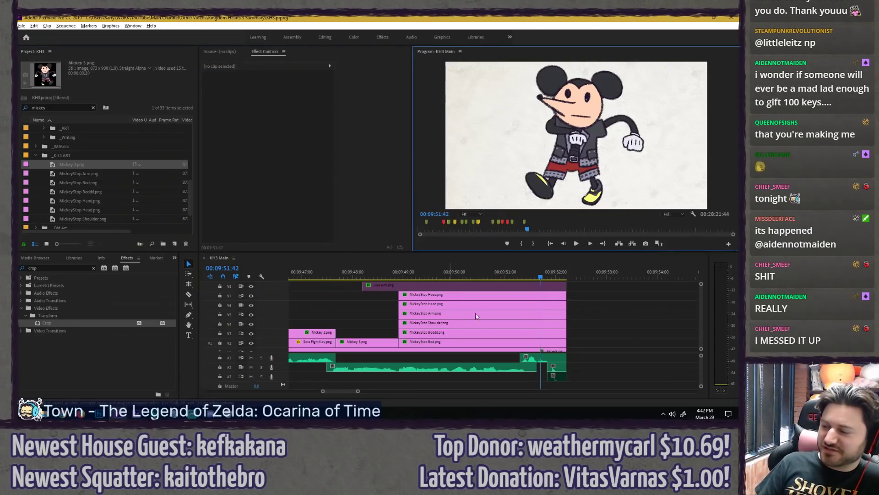
{"action": "key", "text": "ctrl+s"}
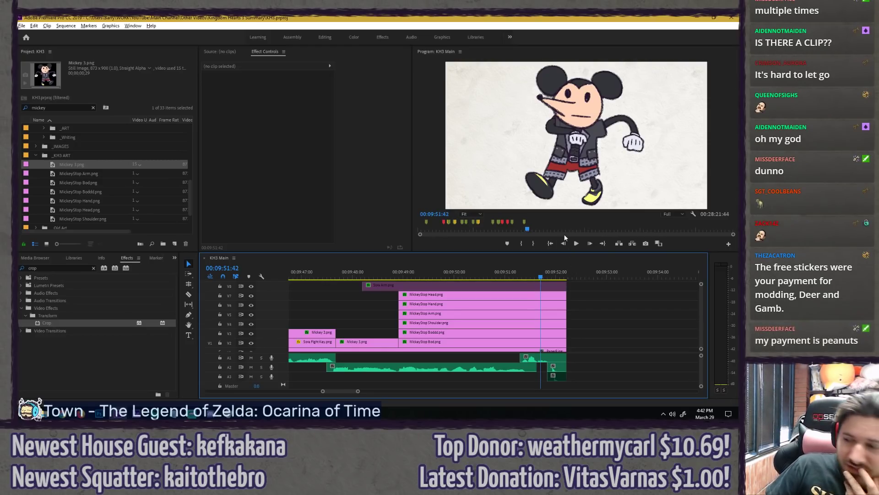
Step: Enable the Sora Arm.png clip and trim its start to 00:09:51:35
{"action": "left_click", "coordinate": [395, 274]}
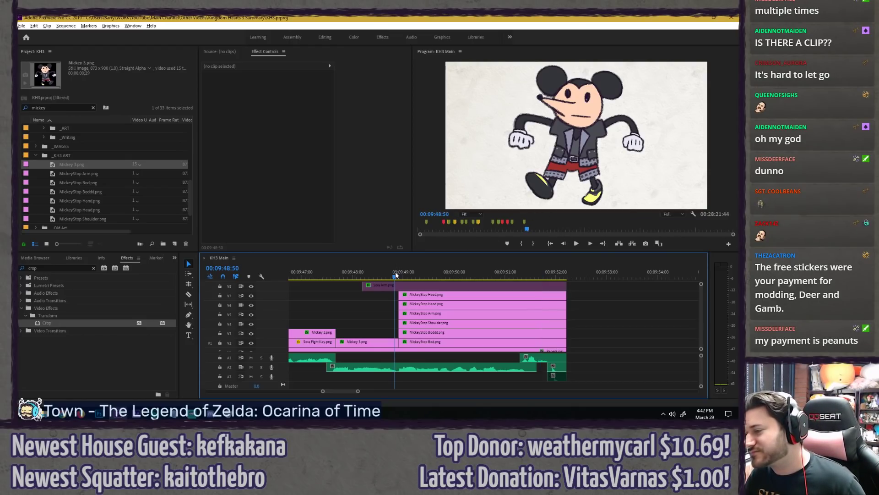
{"action": "left_click", "coordinate": [499, 286]}
{"action": "key", "text": "shift+e"}
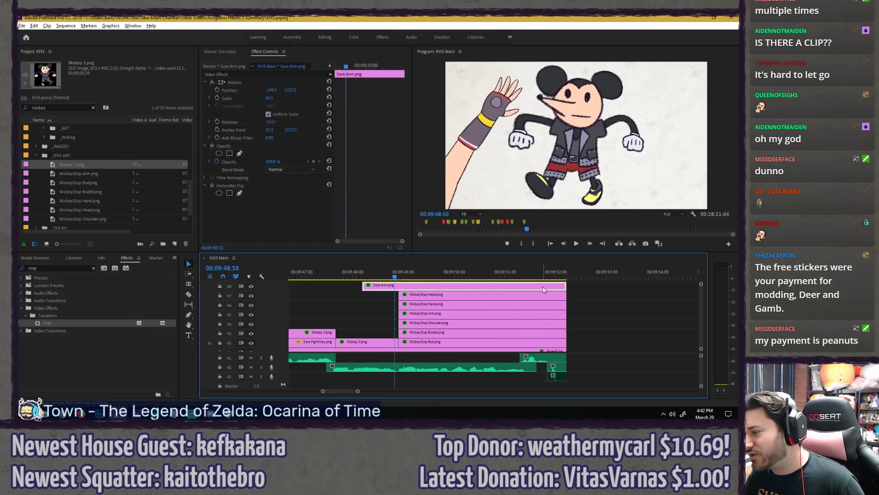
{"action": "left_click", "coordinate": [535, 274]}
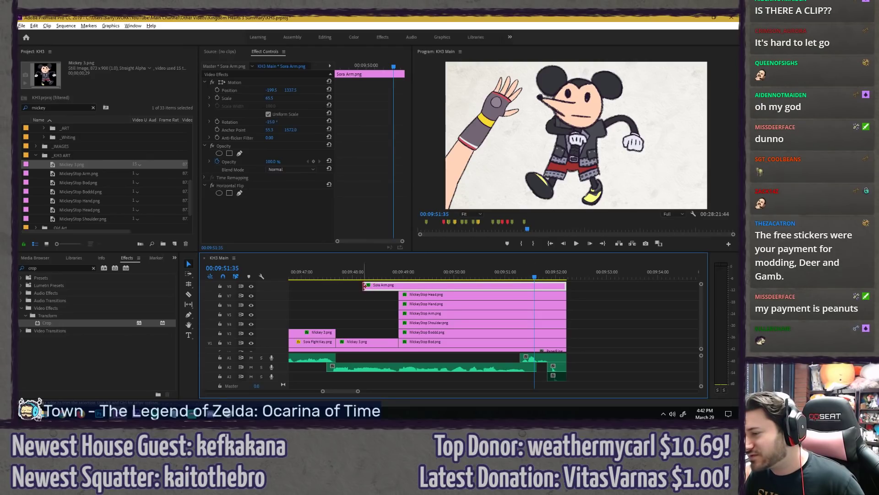
{"action": "left_click_drag", "start_coordinate": [364, 285], "coordinate": [537, 285]}
{"action": "left_click", "coordinate": [539, 276]}
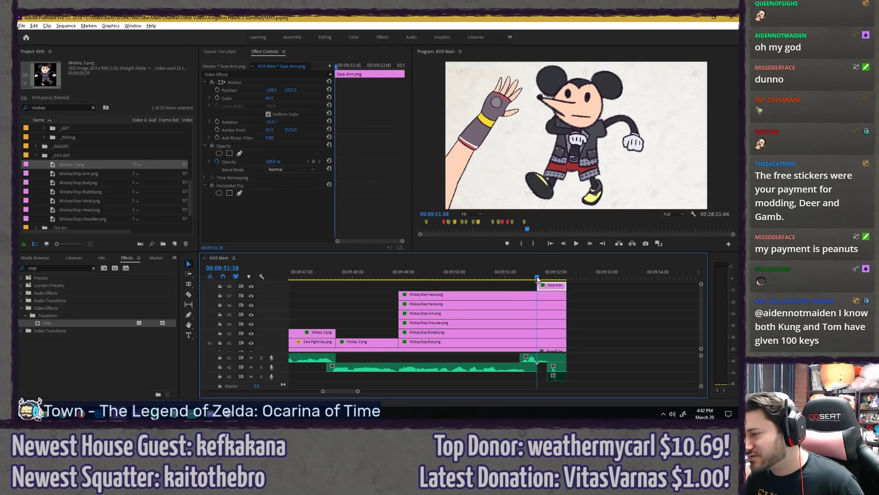
Step: Position Sora's arm at its raised starting angle and set a first Rotation keyframe
{"action": "left_click", "coordinate": [373, 178]}
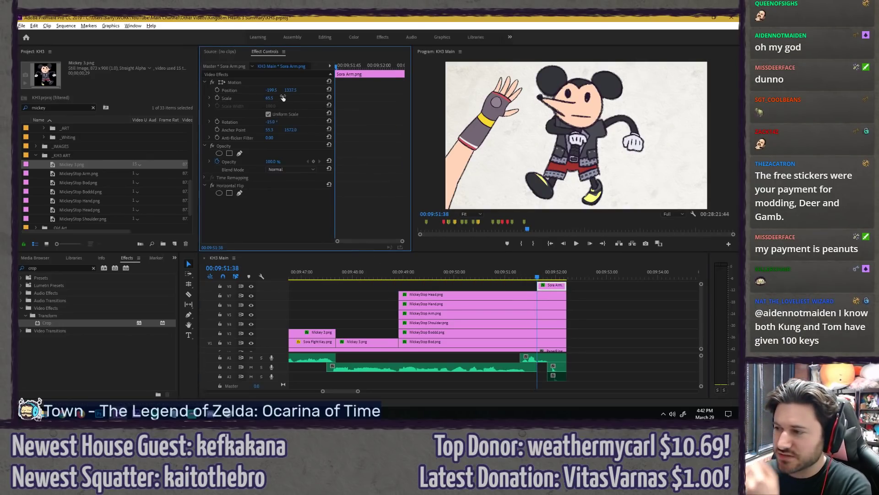
{"action": "left_click", "coordinate": [302, 82]}
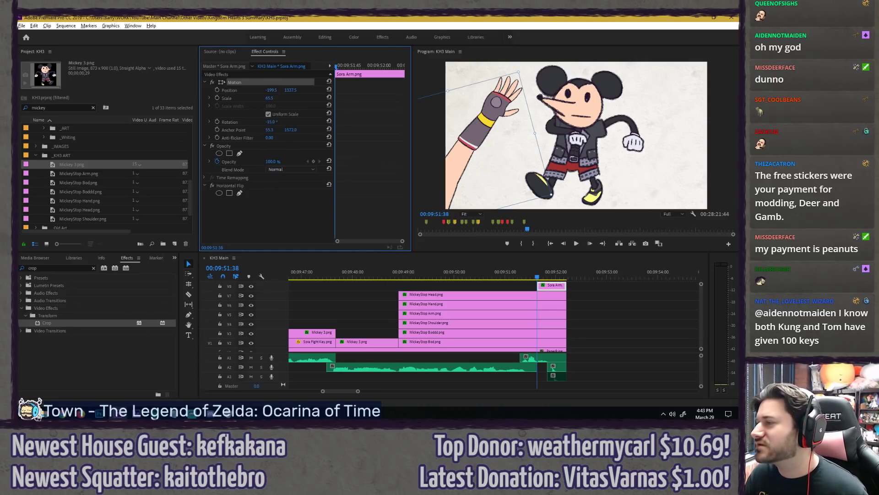
{"action": "left_click_drag", "start_coordinate": [272, 122], "coordinate": [283, 122]}
{"action": "left_click_drag", "start_coordinate": [469, 156], "coordinate": [476, 151]}
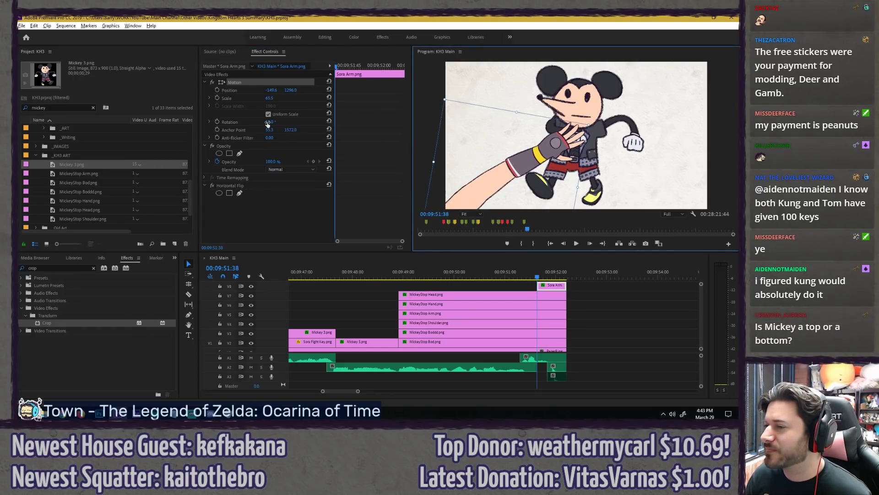
{"action": "mouse_move", "coordinate": [270, 122]}
{"action": "left_mouse_down"}
{"action": "mouse_move", "coordinate": [245, 122]}
{"action": "mouse_move", "coordinate": [260, 124]}
{"action": "left_mouse_up"}
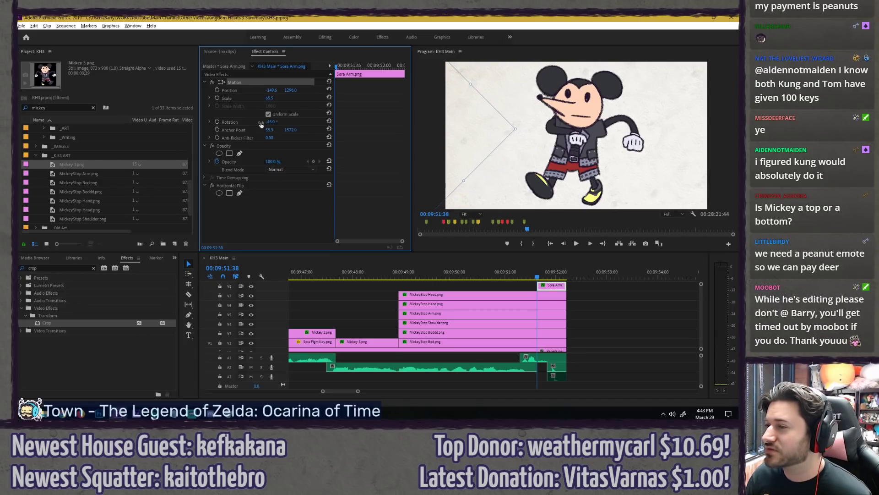
{"action": "left_click", "coordinate": [217, 122]}
Step: Add a swung-down Rotation keyframe at 51° a few frames later and shift the arm clip slightly later
{"action": "left_click_drag", "start_coordinate": [349, 69], "coordinate": [365, 68]}
{"action": "left_click_drag", "start_coordinate": [273, 121], "coordinate": [317, 122]}
{"action": "left_click_drag", "start_coordinate": [358, 67], "coordinate": [335, 69]}
{"action": "key", "text": "space"}
{"action": "mouse_move", "coordinate": [548, 285]}
{"action": "left_mouse_down"}
{"action": "mouse_move", "coordinate": [558, 287]}
{"action": "mouse_move", "coordinate": [554, 274]}
{"action": "left_mouse_up"}
{"action": "key", "text": "space"}
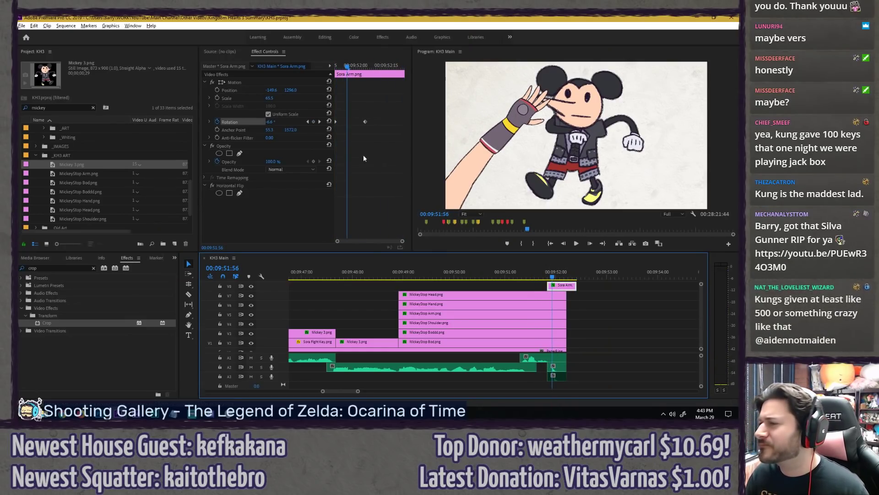
Step: Give the rotation keyframe Ease Out interpolation and review the swing
{"action": "right_click", "coordinate": [337, 122]}
{"action": "left_click", "coordinate": [379, 237]}
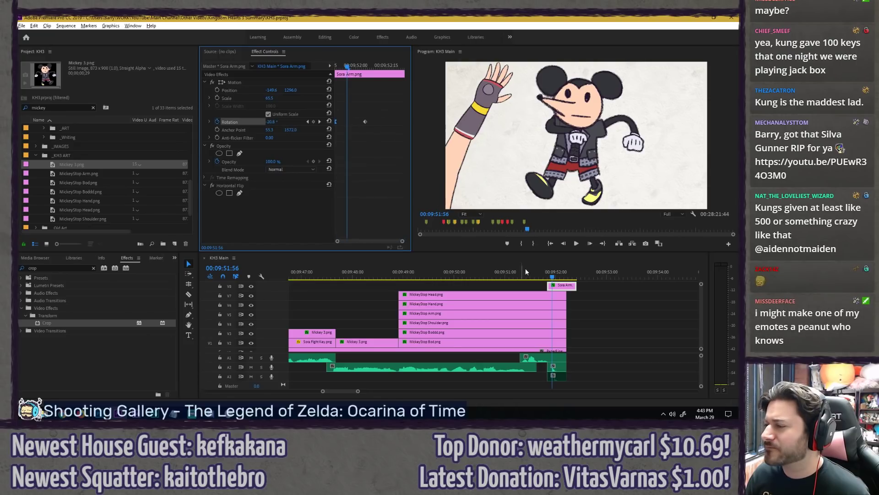
{"action": "left_click", "coordinate": [545, 275]}
{"action": "key", "text": "space"}
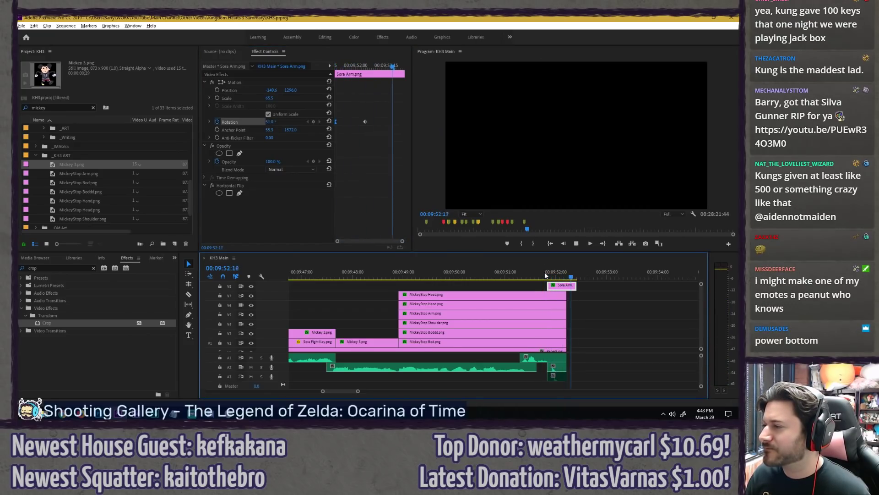
{"action": "key", "text": "space"}
Step: Move the rotation keyframe two frames later and replay the swing
{"action": "left_click", "coordinate": [365, 79]}
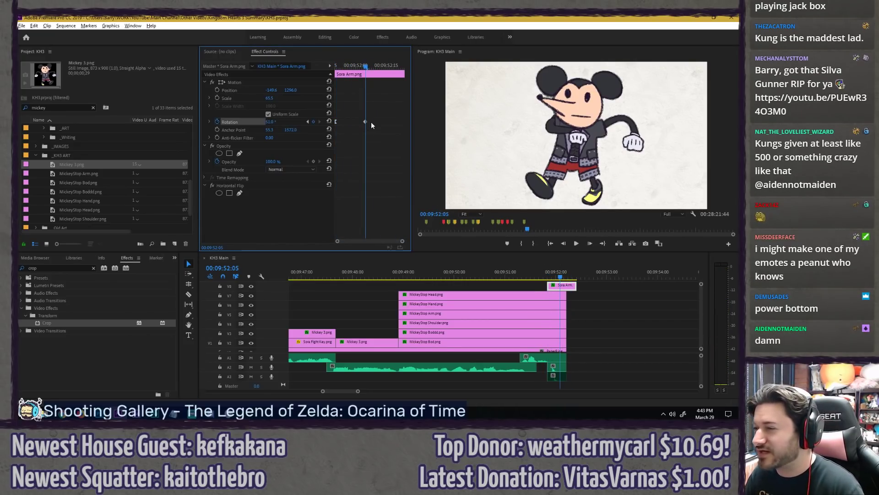
{"action": "key", "text": "Right"}
{"action": "key", "text": "Right"}
{"action": "left_click_drag", "start_coordinate": [366, 122], "coordinate": [369, 122]}
{"action": "left_click", "coordinate": [545, 276]}
{"action": "key", "text": "space"}
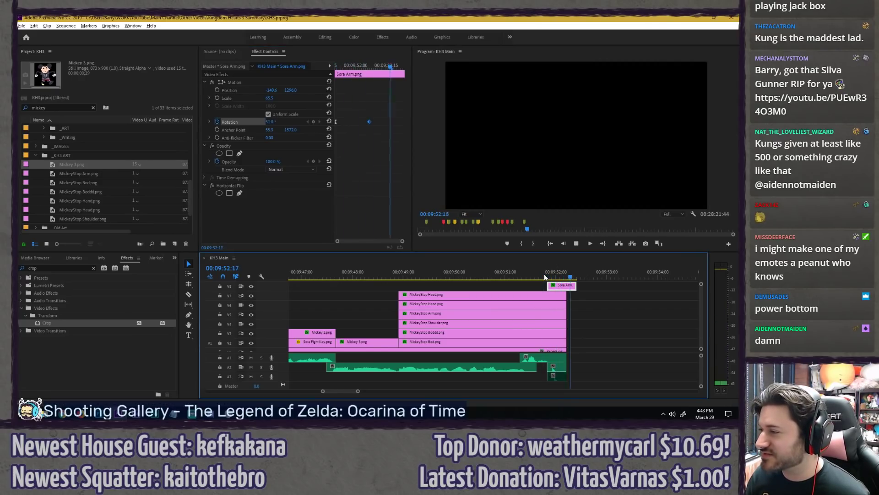
{"action": "left_click", "coordinate": [545, 276]}
{"action": "key", "text": "space"}
{"action": "left_click_drag", "start_coordinate": [545, 276], "coordinate": [553, 276]}
Step: Nudge the Sora Arm clip a few frames earlier and replay the swing
{"action": "scroll", "coordinate": [563, 289], "scroll_direction": "up", "scroll_amount": 2}
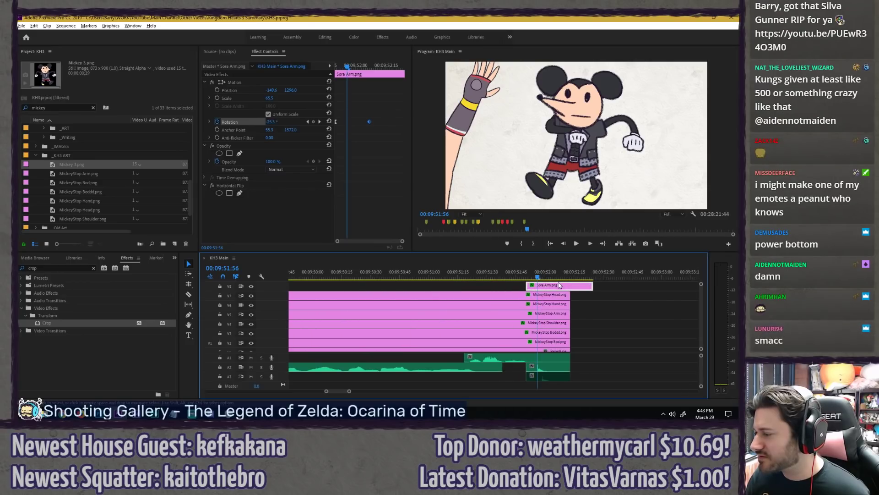
{"action": "key", "text": "alt+Left"}
{"action": "key", "text": "alt+Left"}
{"action": "key", "text": "alt+Left"}
{"action": "key", "text": "alt+Left"}
{"action": "key", "text": "alt+Left"}
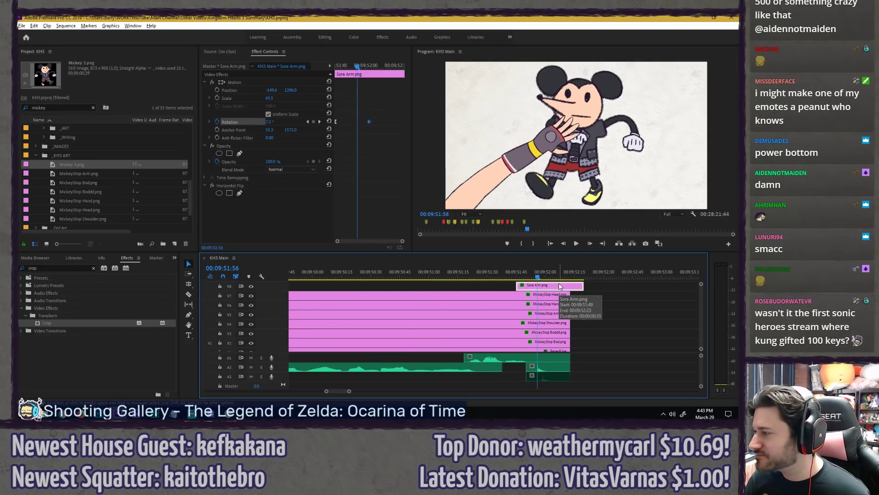
{"action": "key", "text": "Left"}
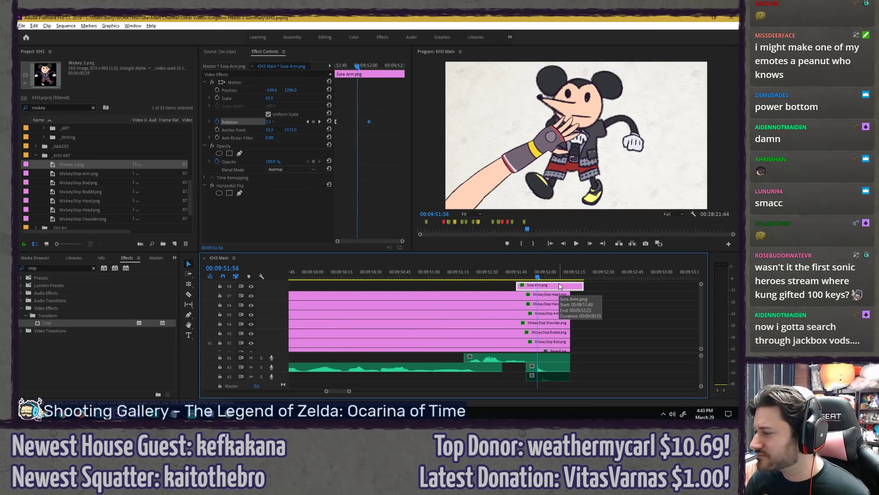
{"action": "key", "text": "alt+Left"}
{"action": "key", "text": "alt+Right"}
{"action": "key", "text": "alt+Left"}
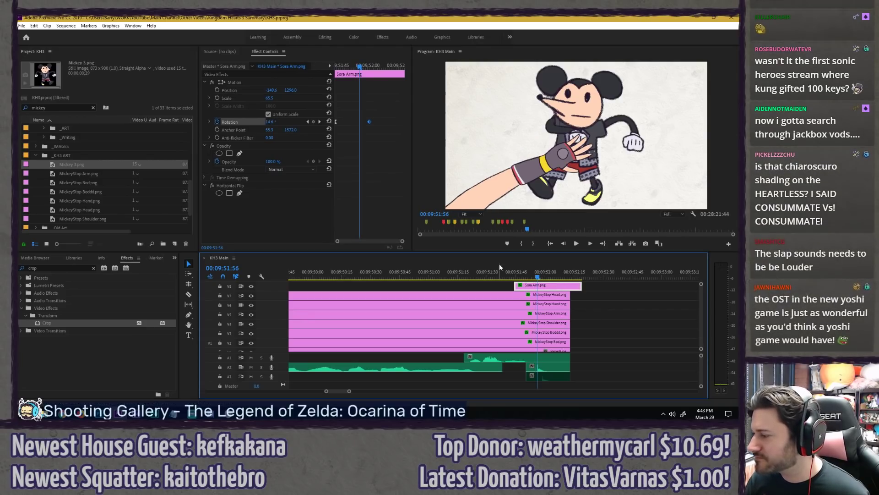
{"action": "left_click", "coordinate": [474, 273]}
{"action": "key", "text": "space"}
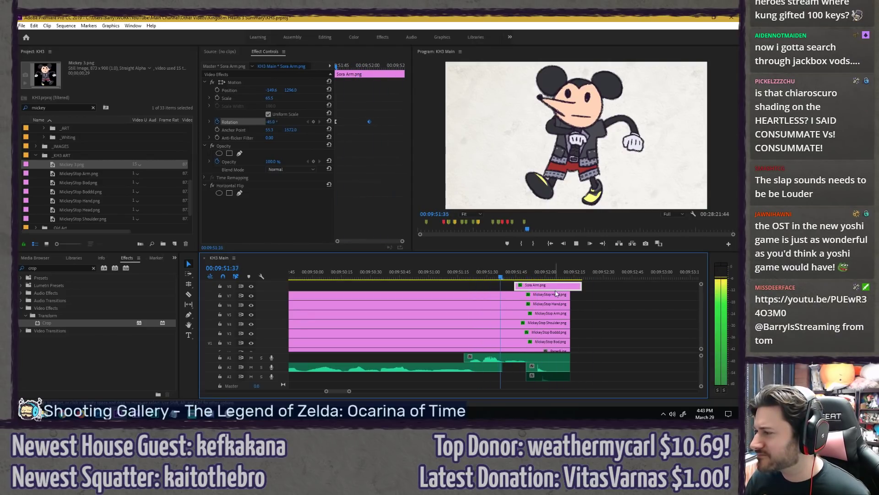
{"action": "key", "text": "space"}
Step: Trim the Sora Arm clip's end to match the clips below, preview to impact, and select the Mickey clips
{"action": "left_click_drag", "start_coordinate": [577, 287], "coordinate": [568, 288]}
{"action": "scroll", "coordinate": [588, 309], "scroll_direction": "up", "scroll_amount": 2}
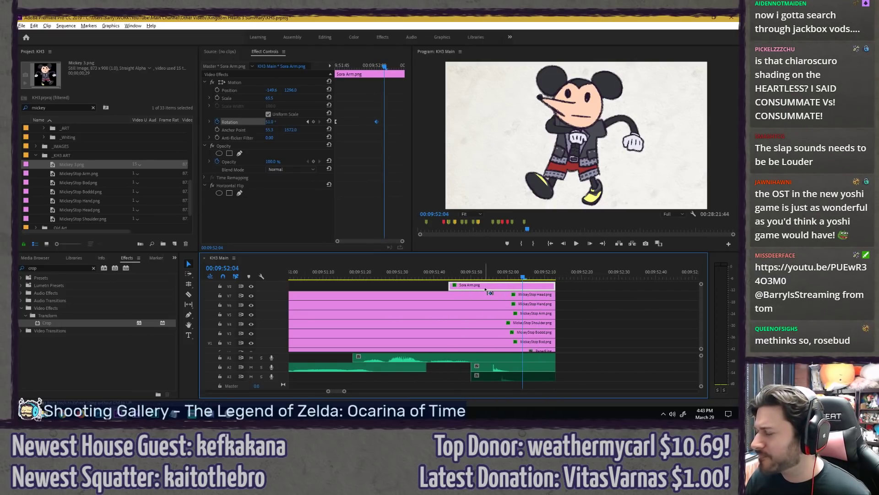
{"action": "left_click", "coordinate": [453, 276]}
{"action": "left_click_drag", "start_coordinate": [453, 276], "coordinate": [498, 276]}
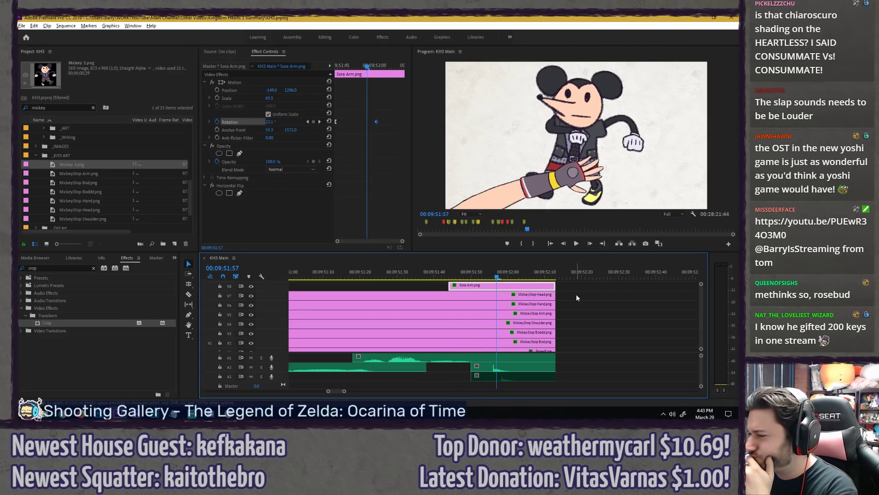
{"action": "left_click_drag", "start_coordinate": [576, 297], "coordinate": [496, 340]}
{"action": "scroll", "coordinate": [538, 329], "scroll_direction": "down", "scroll_amount": 5}
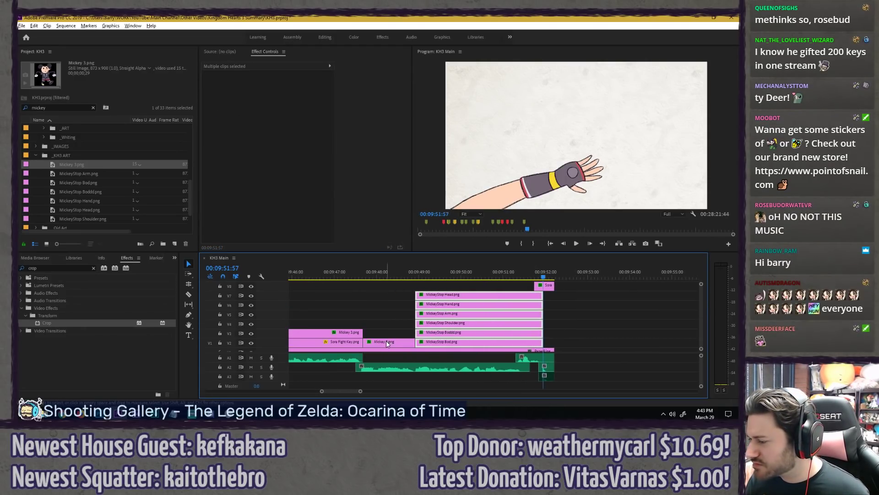
Step: Paste the flipped Mickey 3.png clip at the playhead and play the cut to it
{"action": "key", "text": "ctrl+v"}
{"action": "key", "text": "equal"}
{"action": "key", "text": "equal"}
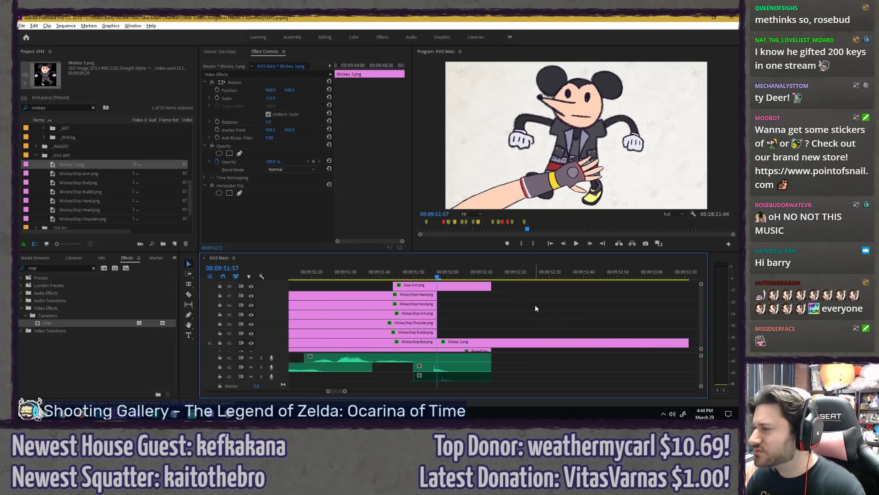
{"action": "key", "text": "Left"}
{"action": "key", "text": "Right"}
{"action": "left_click_drag", "start_coordinate": [463, 275], "coordinate": [364, 269]}
{"action": "key", "text": "space"}
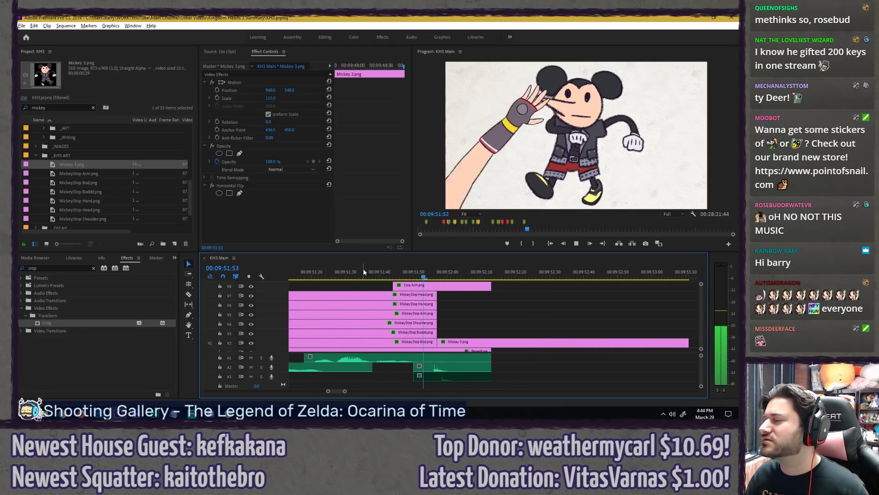
{"action": "key", "text": "space"}
Step: Trim Mickey 3.png's end to match the clips above, review from 00:09:51:34, and save
{"action": "left_click", "coordinate": [598, 321]}
{"action": "scroll", "coordinate": [598, 323], "scroll_direction": "down", "scroll_amount": 2}
{"action": "scroll", "coordinate": [598, 324], "scroll_direction": "down", "scroll_amount": 1, "text": "alt"}
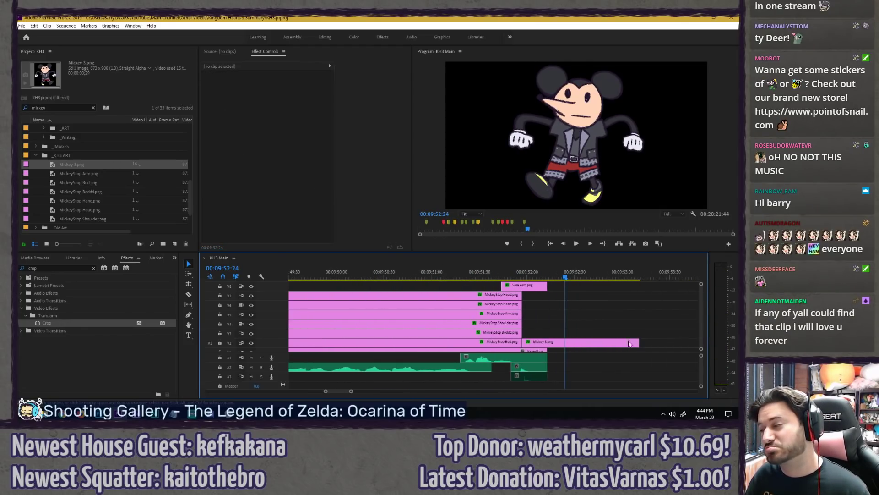
{"action": "left_click_drag", "start_coordinate": [633, 340], "coordinate": [547, 341]}
{"action": "left_click", "coordinate": [458, 270]}
{"action": "key", "text": "space"}
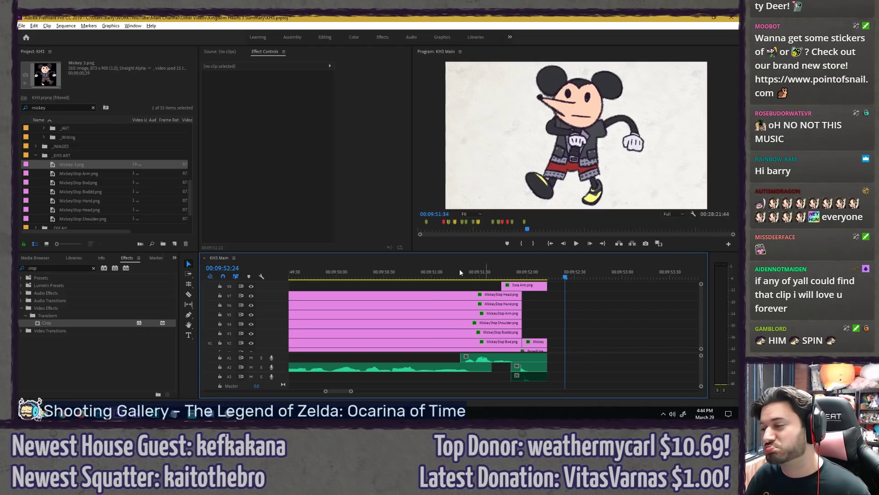
{"action": "key", "text": "space"}
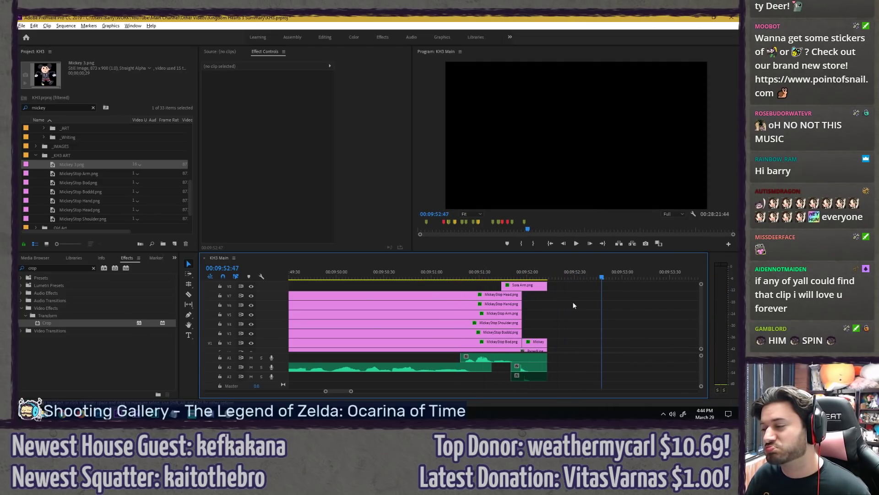
{"action": "scroll", "coordinate": [573, 301], "scroll_direction": "down", "scroll_amount": 1, "text": "alt"}
{"action": "key", "text": "ctrl+s"}
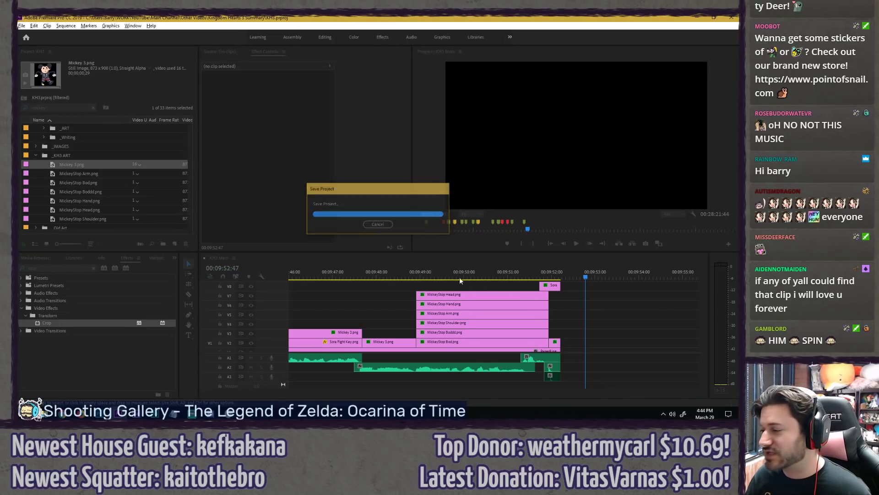
Step: Extend the Sora Arm clip's end slightly, extend the lower clips to match, and save
{"action": "left_click", "coordinate": [403, 271]}
{"action": "key", "text": "space"}
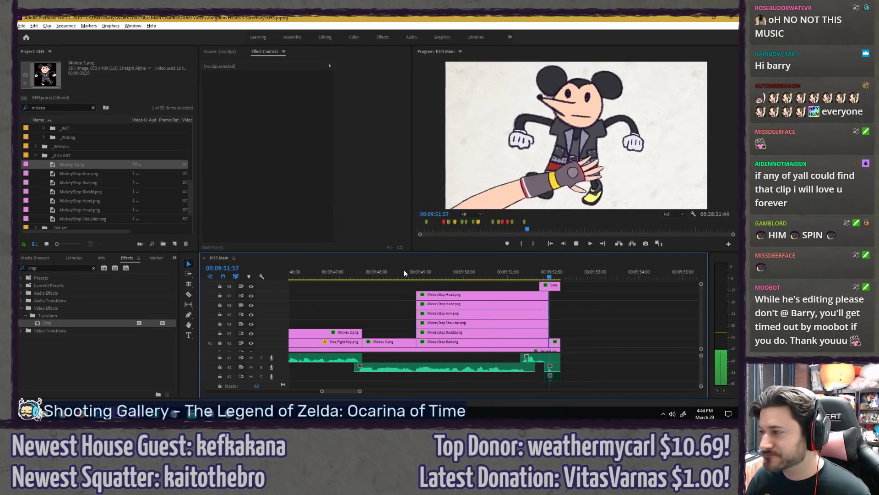
{"action": "key", "text": "space"}
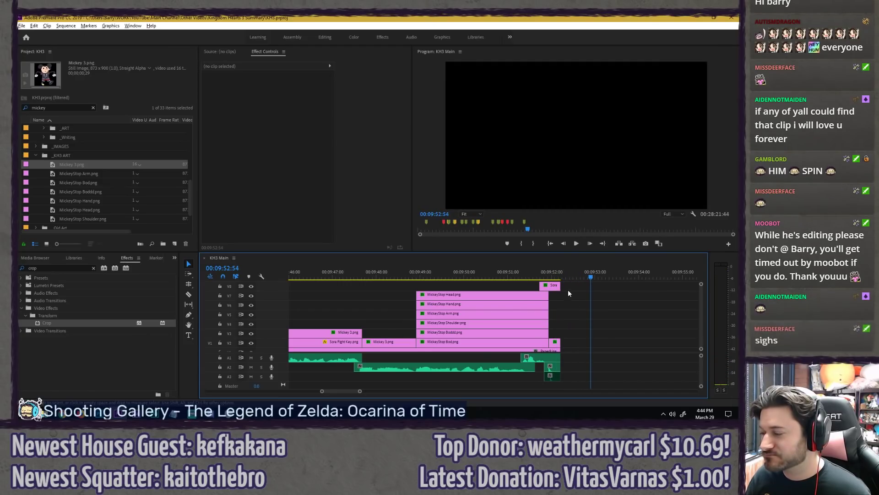
{"action": "left_click_drag", "start_coordinate": [560, 285], "coordinate": [566, 285]}
{"action": "key", "text": "ctrl+a"}
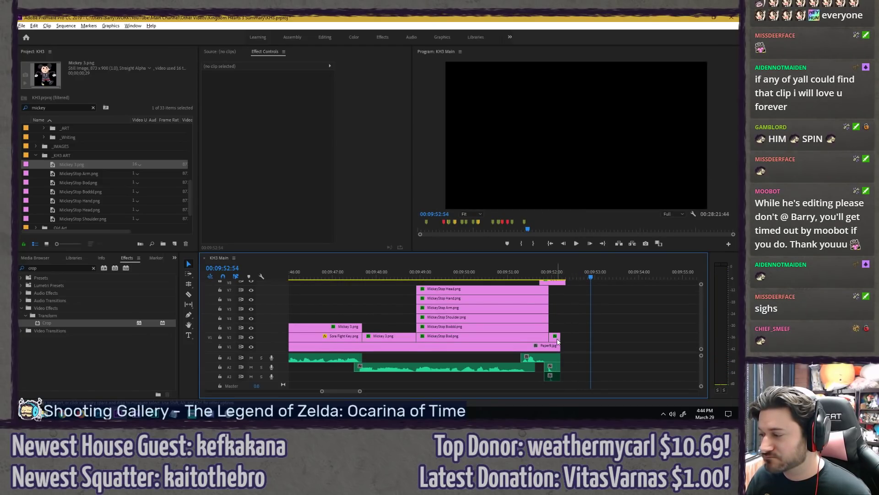
{"action": "scroll", "coordinate": [575, 324], "scroll_direction": "down", "scroll_amount": 1}
{"action": "left_click_drag", "start_coordinate": [558, 341], "coordinate": [566, 342]}
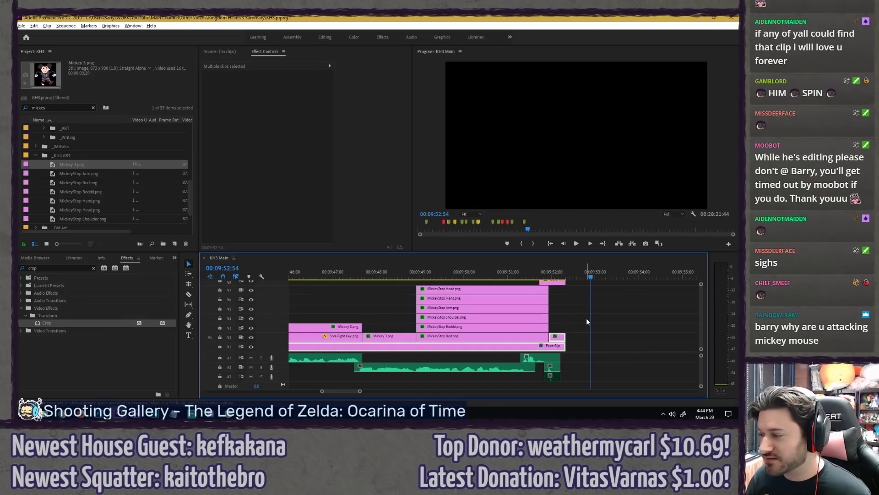
{"action": "left_click", "coordinate": [586, 318]}
{"action": "key", "text": "ctrl+s"}
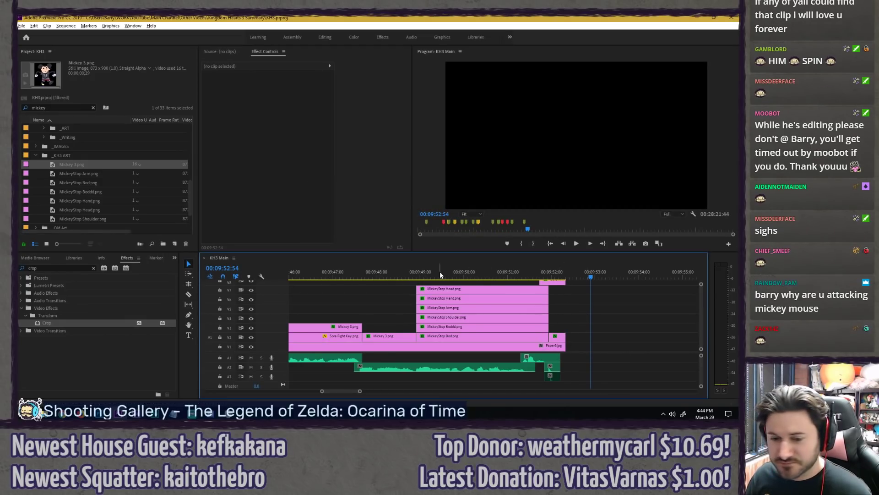
Step: Replay the scene and the slap near 00:09:51:45, save, and scrub back over it
{"action": "left_click", "coordinate": [405, 275]}
{"action": "key", "text": "space"}
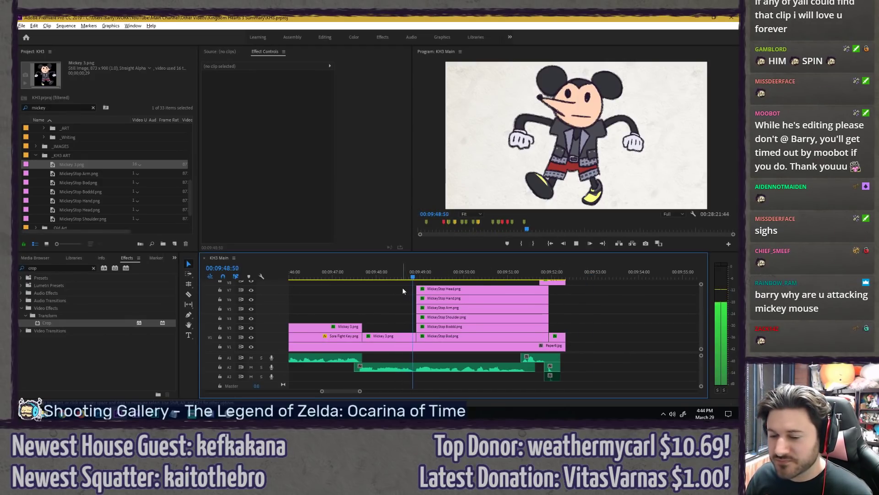
{"action": "left_click", "coordinate": [543, 277]}
{"action": "key", "text": "space"}
{"action": "key", "text": "space"}
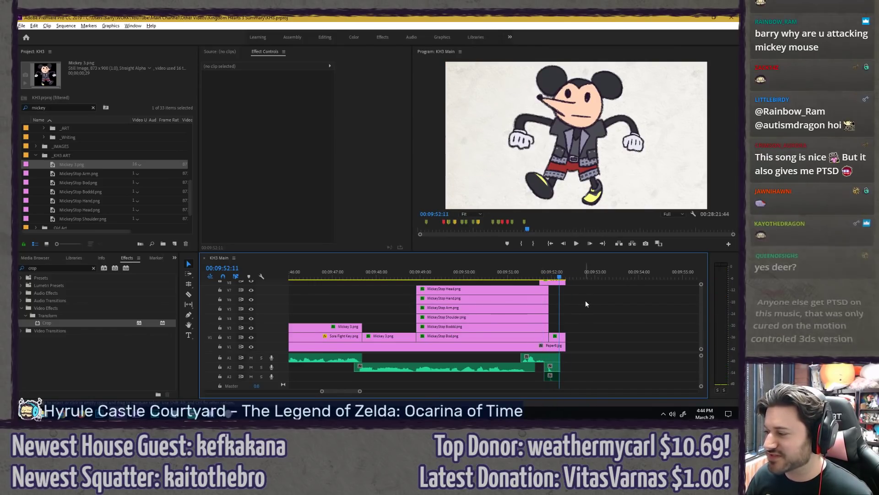
{"action": "scroll", "coordinate": [586, 301], "scroll_direction": "up", "scroll_amount": 3}
{"action": "left_click", "coordinate": [473, 277]}
{"action": "key", "text": "space"}
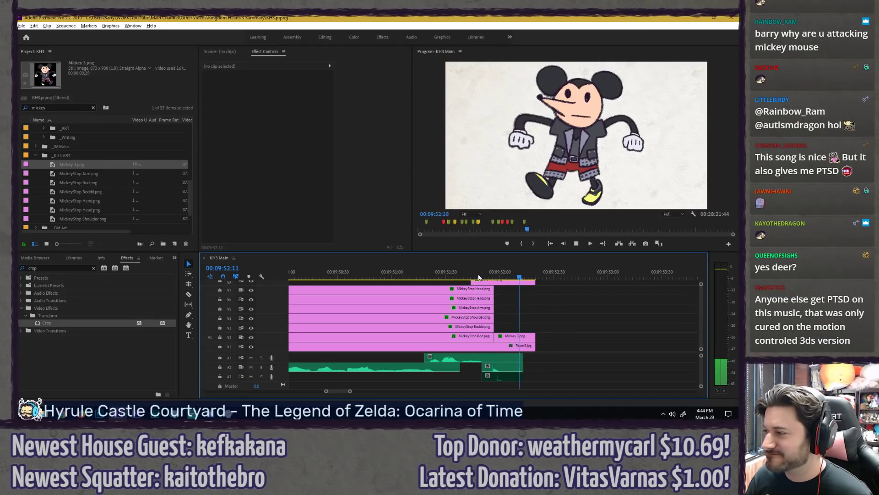
{"action": "key", "text": "space"}
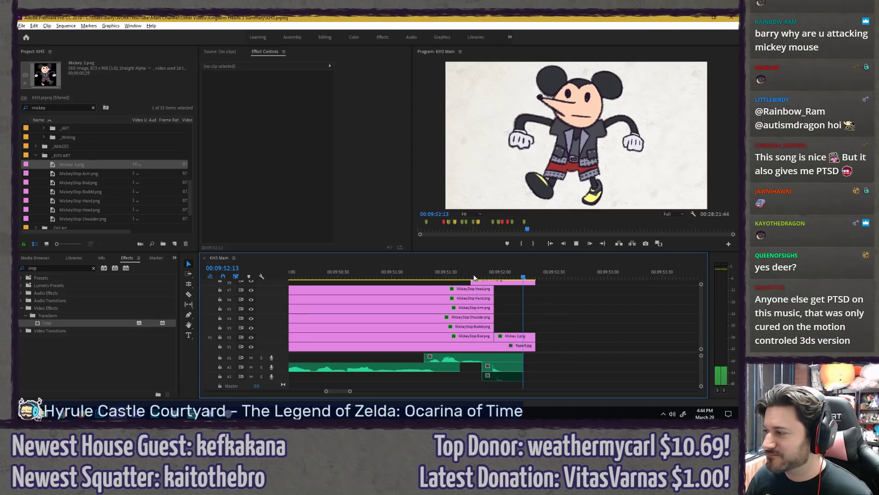
{"action": "key", "text": "ctrl+s"}
{"action": "mouse_move", "coordinate": [496, 272]}
{"action": "left_mouse_down"}
{"action": "mouse_move", "coordinate": [477, 276]}
{"action": "mouse_move", "coordinate": [521, 266]}
{"action": "mouse_move", "coordinate": [475, 265]}
{"action": "mouse_move", "coordinate": [499, 262]}
{"action": "mouse_move", "coordinate": [485, 258]}
{"action": "mouse_move", "coordinate": [492, 251]}
{"action": "mouse_move", "coordinate": [498, 258]}
{"action": "mouse_move", "coordinate": [489, 259]}
{"action": "left_mouse_up"}
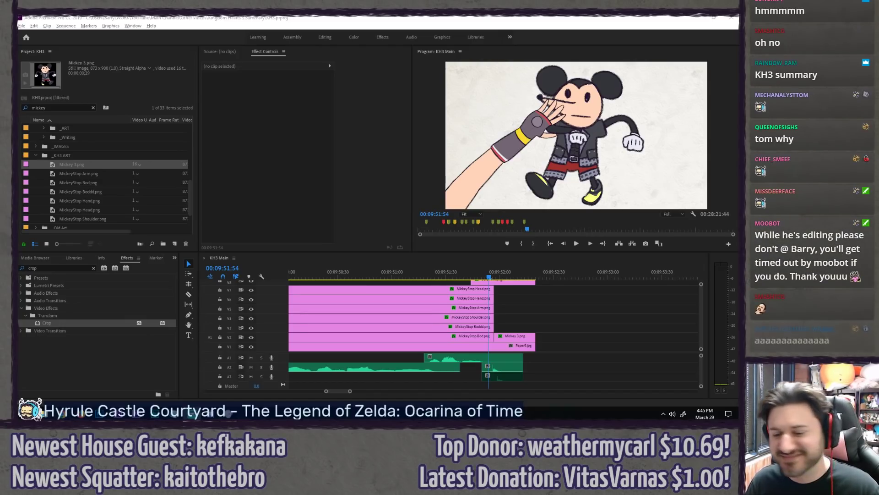
Step: Zoom the timeline out to show Sora Fight Key.png, Mickey 3.png and the MickeyStop layers
{"action": "left_click", "coordinate": [533, 311]}
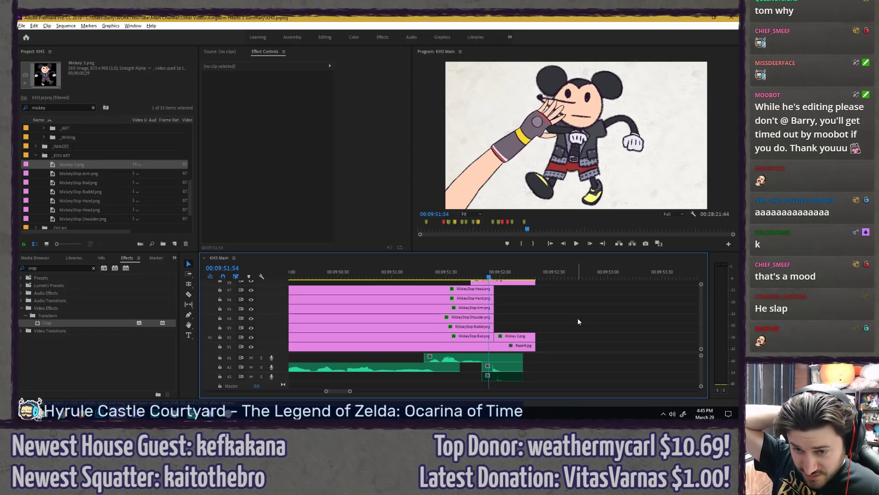
{"action": "scroll", "coordinate": [559, 305], "scroll_direction": "down", "scroll_amount": 2}
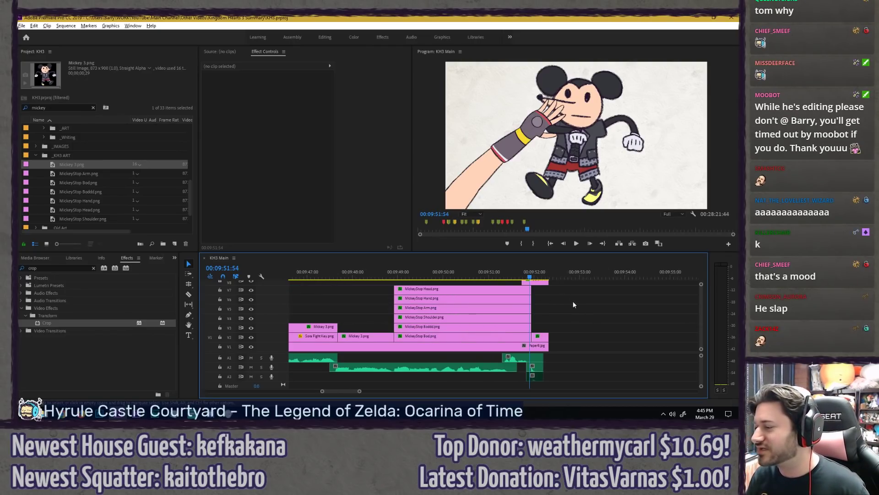
Step: Scrub back through the fight section to 00:09:16:28, showing Sora
{"action": "left_click_drag", "start_coordinate": [393, 280], "coordinate": [354, 279]}
{"action": "scroll", "coordinate": [436, 298], "scroll_direction": "down", "scroll_amount": 4}
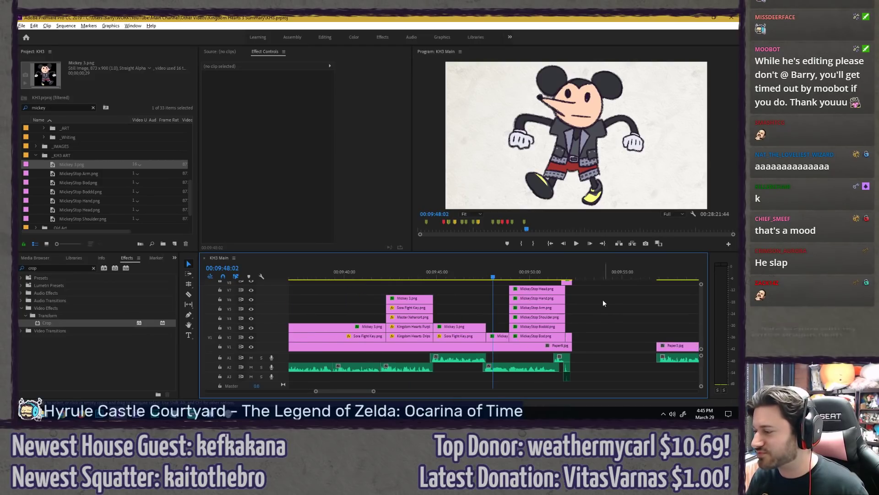
{"action": "left_click_drag", "start_coordinate": [422, 277], "coordinate": [355, 279]}
{"action": "key", "text": "minus"}
{"action": "key", "text": "minus"}
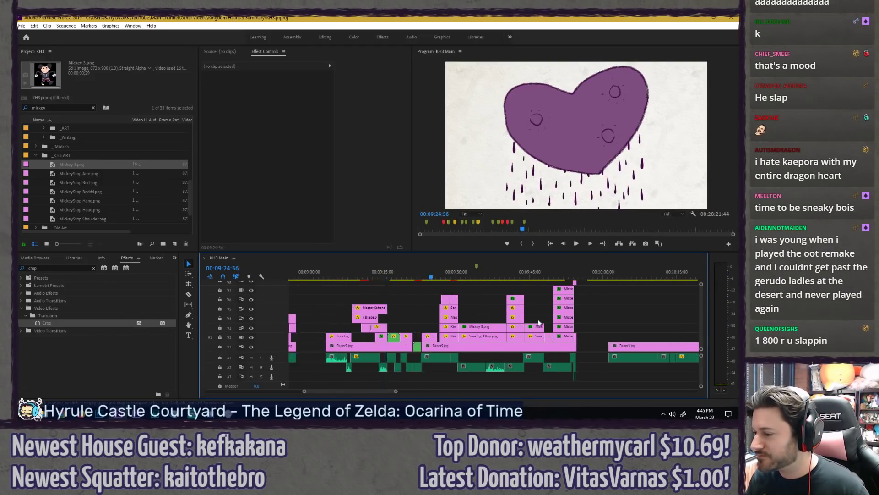
{"action": "left_click", "coordinate": [418, 278]}
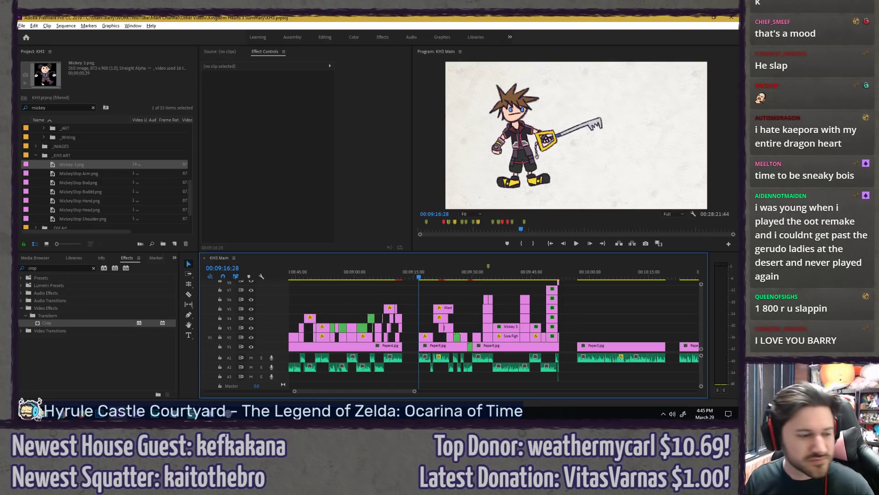
{"action": "key", "text": "alt+Tab"}
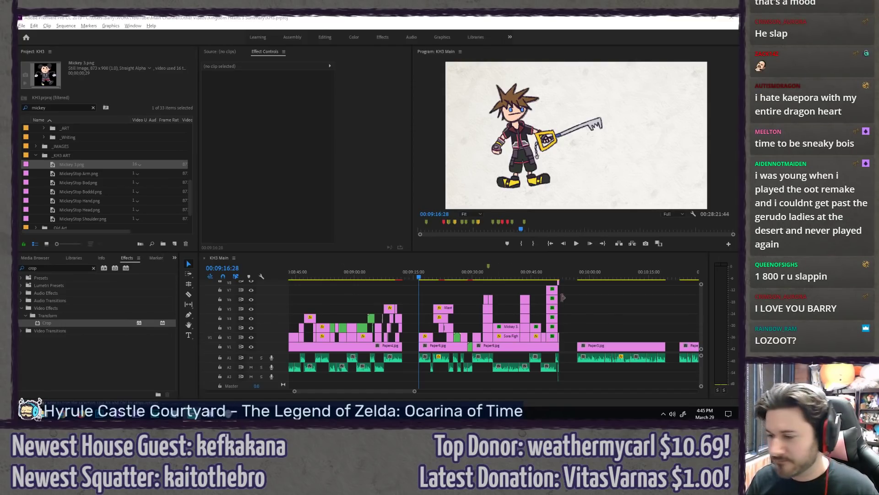
{"action": "left_click", "coordinate": [578, 316]}
Step: Play the fight full-screen from 00:09:04:06, stop at 00:09:09:41, and select the empty V7 track
{"action": "key", "text": "grave"}
{"action": "key", "text": "space"}
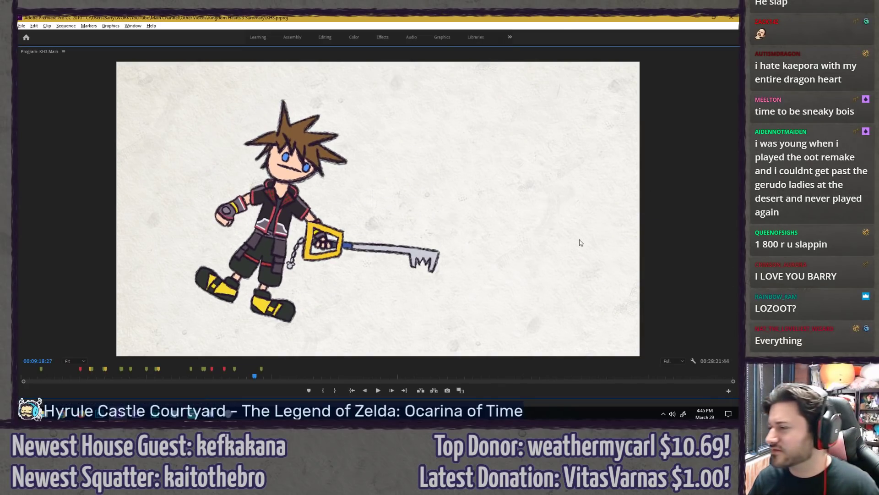
{"action": "key", "text": "grave"}
{"action": "left_click", "coordinate": [426, 275]}
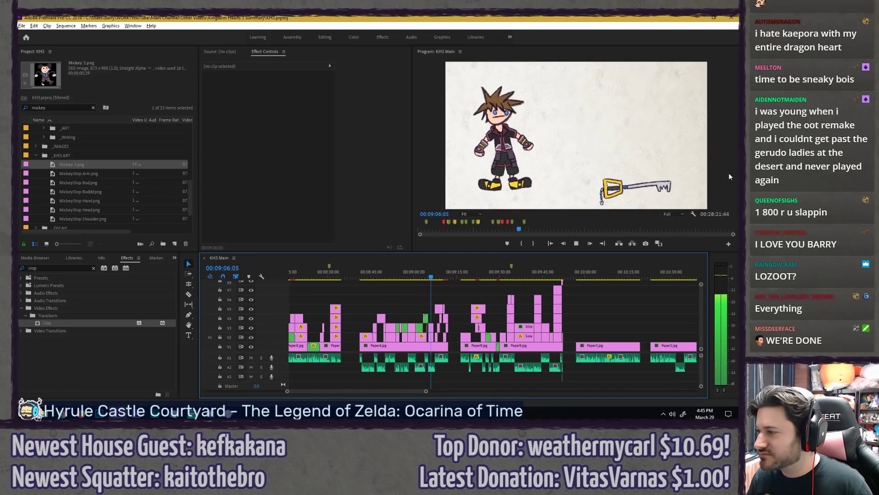
{"action": "key", "text": "grave"}
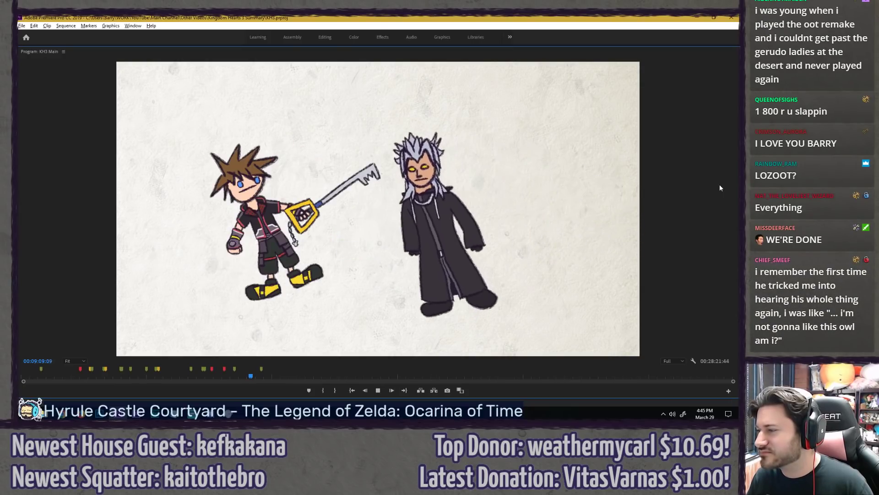
{"action": "key", "text": "space"}
{"action": "key", "text": "grave"}
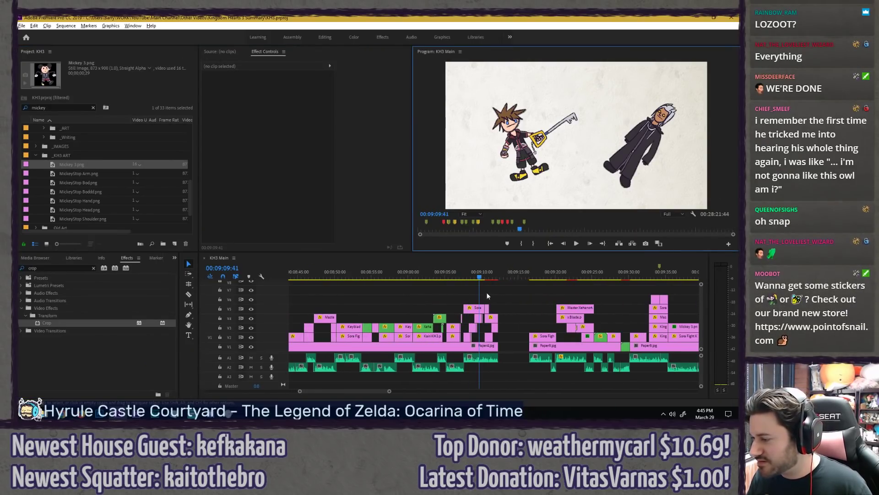
{"action": "left_click", "coordinate": [500, 292]}
Step: Add a marker named 'poof sfx' at 00:09:09:41 and save the project
{"action": "key", "text": "m"}
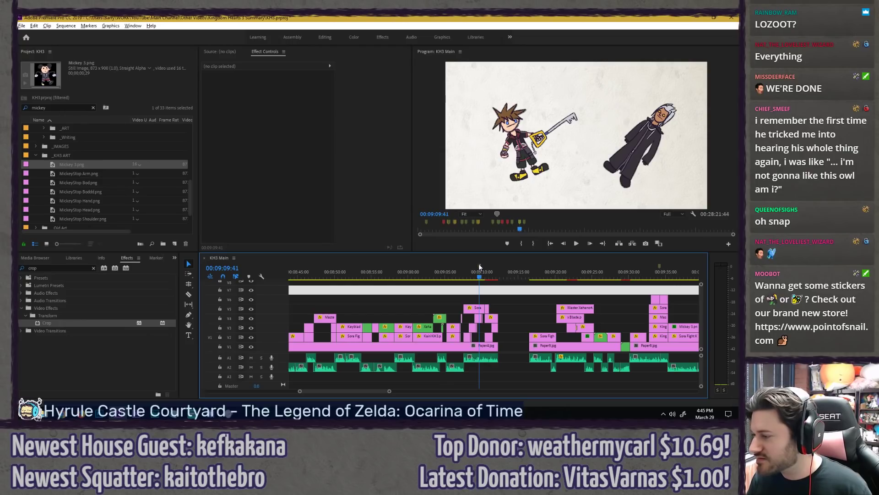
{"action": "double_click", "coordinate": [479, 265]}
{"action": "type", "text": "poof sfx"}
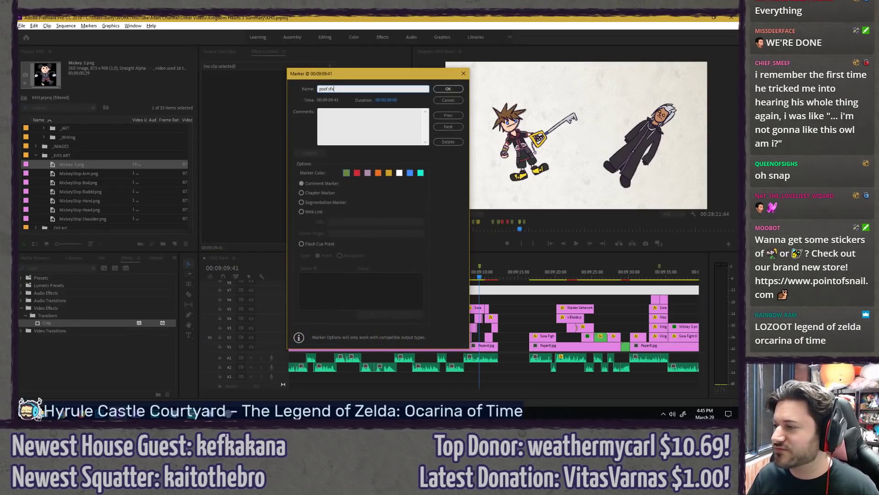
{"action": "left_click", "coordinate": [447, 89]}
{"action": "key", "text": "backslash"}
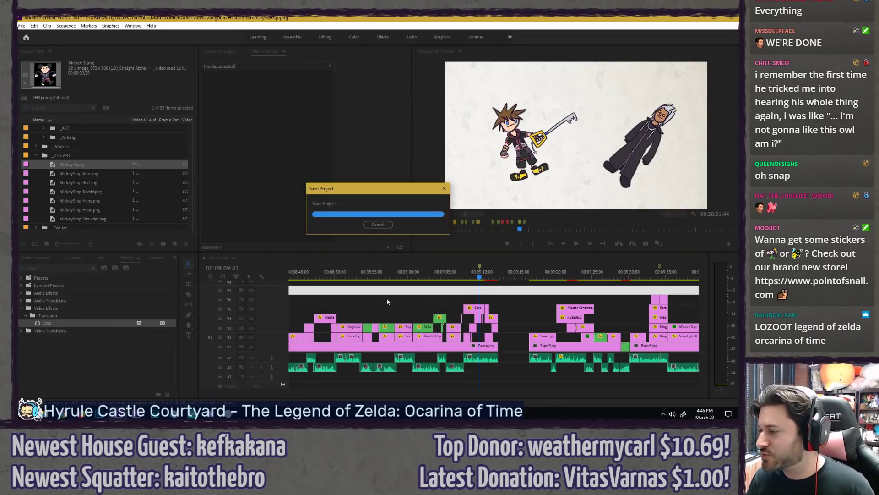
Step: Play the fight section full-frame in the program view, stopping at 00:09:13:04
{"action": "scroll", "coordinate": [406, 287], "scroll_direction": "down", "scroll_amount": 2}
{"action": "scroll", "coordinate": [390, 298], "scroll_direction": "up", "scroll_amount": 4}
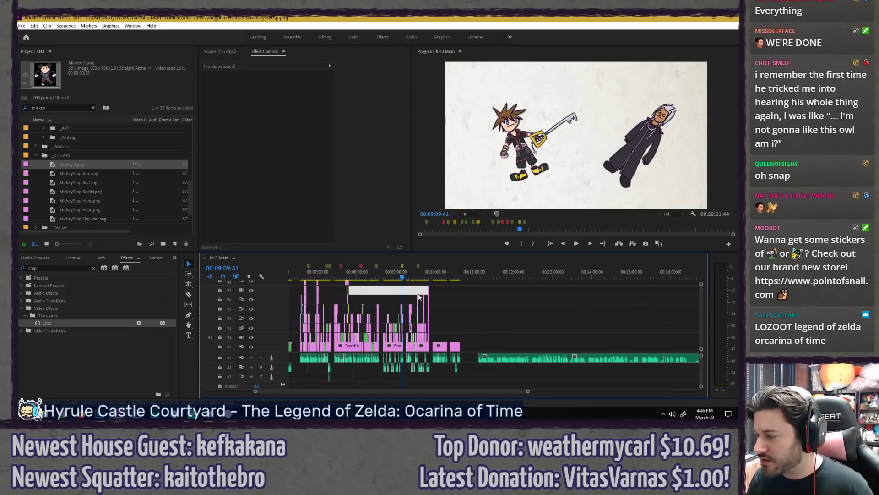
{"action": "key", "text": "grave"}
{"action": "key", "text": "space"}
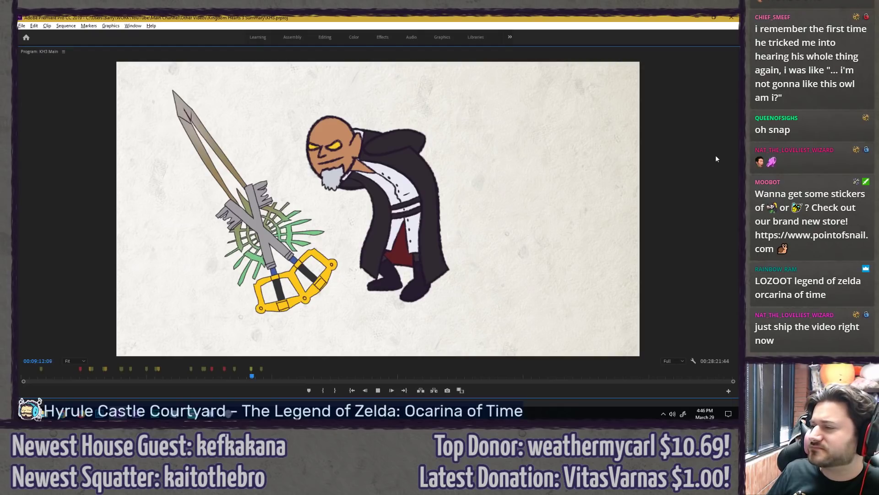
{"action": "key", "text": "space"}
{"action": "key", "text": "grave"}
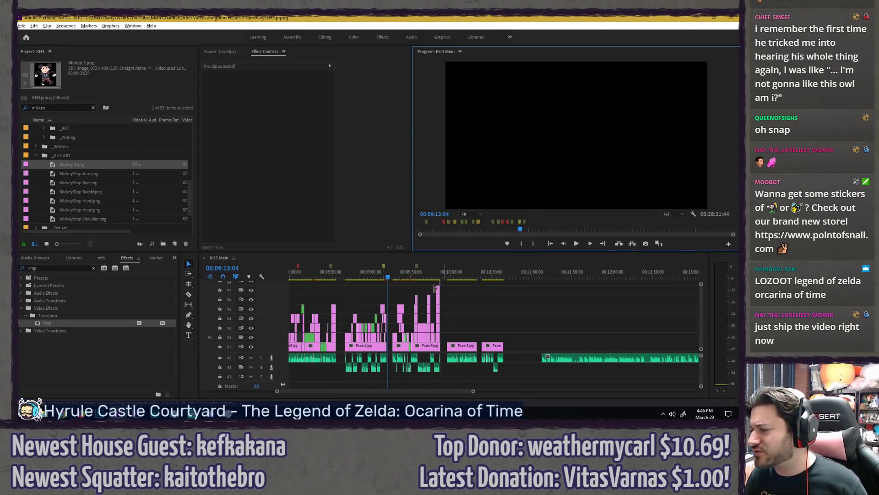
Step: Replay from the poof sfx marker and again from 00:09:07:28, stopping at 00:09:12:11
{"action": "scroll", "coordinate": [403, 297], "scroll_direction": "up", "scroll_amount": 4}
{"action": "scroll", "coordinate": [496, 298], "scroll_direction": "down", "scroll_amount": 2}
{"action": "scroll", "coordinate": [562, 296], "scroll_direction": "up", "scroll_amount": 2}
{"action": "scroll", "coordinate": [559, 297], "scroll_direction": "down", "scroll_amount": 2}
{"action": "scroll", "coordinate": [327, 297], "scroll_direction": "up", "scroll_amount": 4}
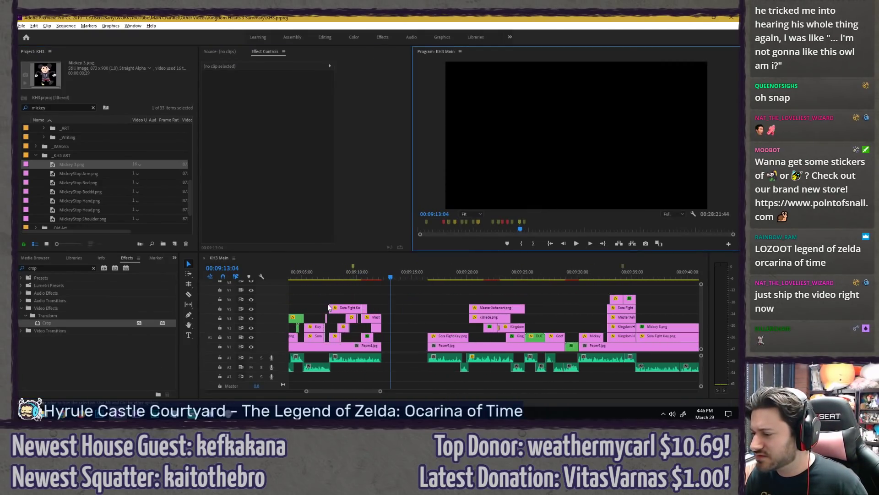
{"action": "left_click", "coordinate": [374, 277]}
{"action": "key", "text": "space"}
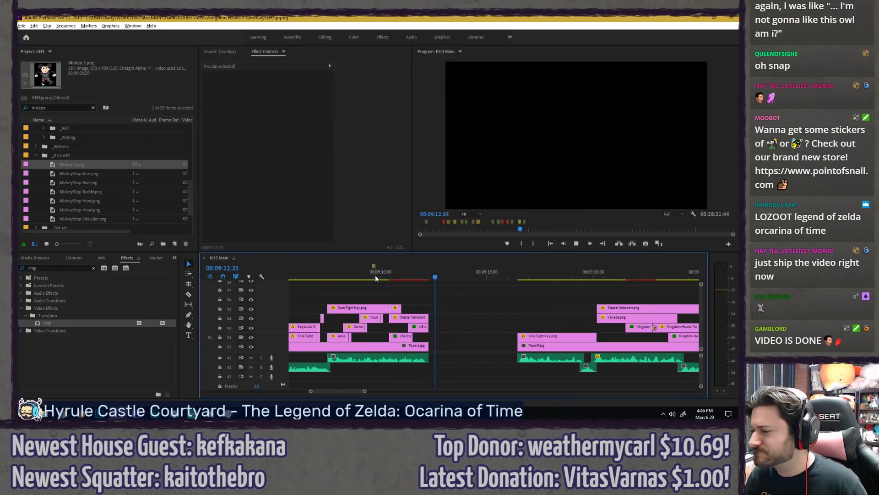
{"action": "left_click", "coordinate": [328, 276]}
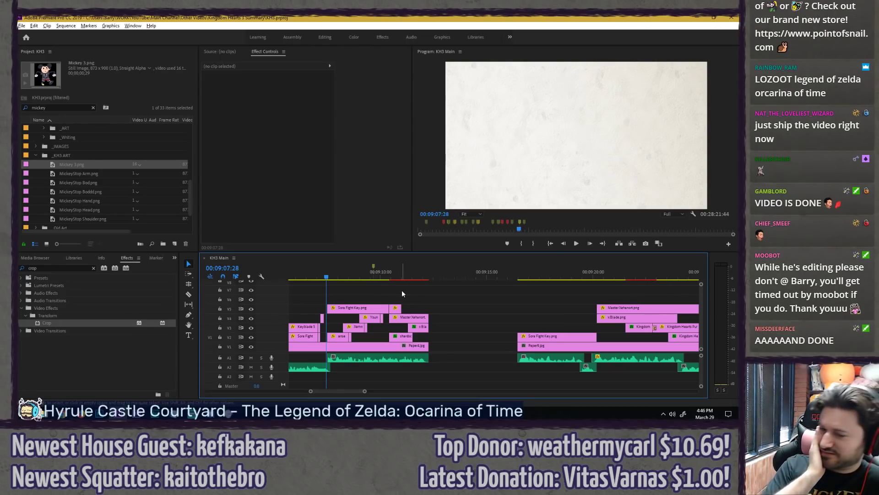
{"action": "key", "text": "space"}
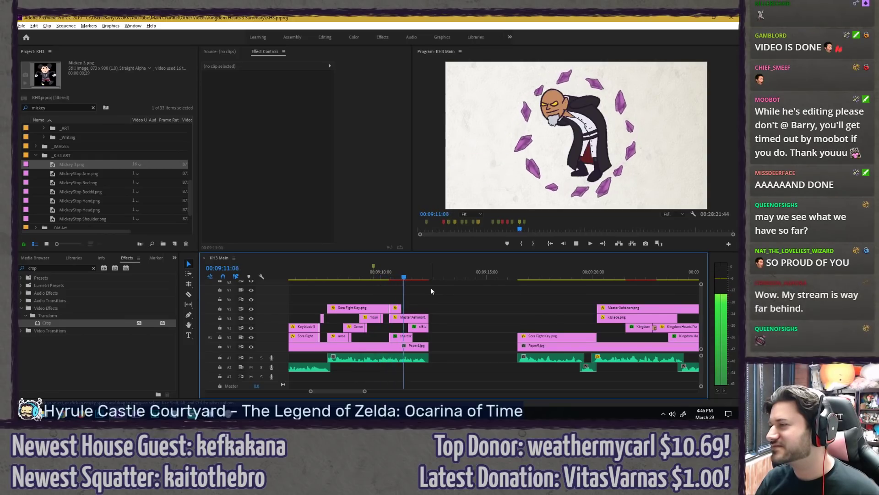
{"action": "key", "text": "space"}
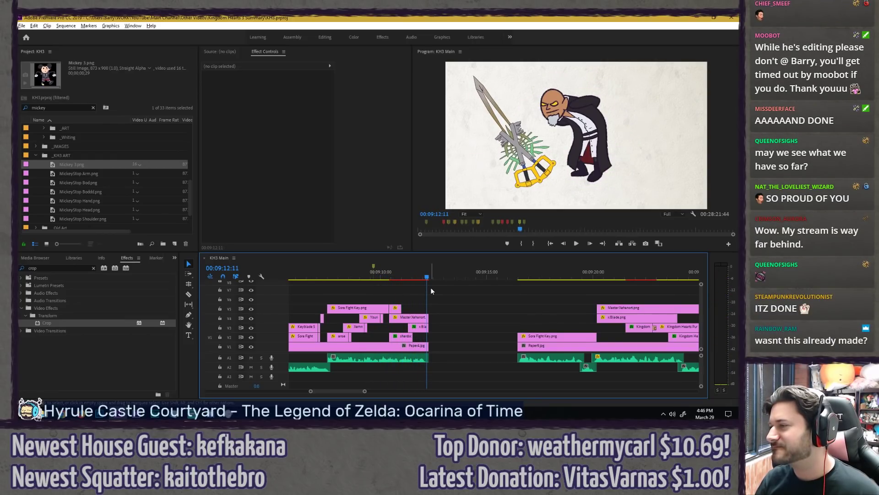
Step: Scrub frames between 00:09:09 and 00:09:16 and play the Sora and Xehanort exchange
{"action": "left_click", "coordinate": [457, 293]}
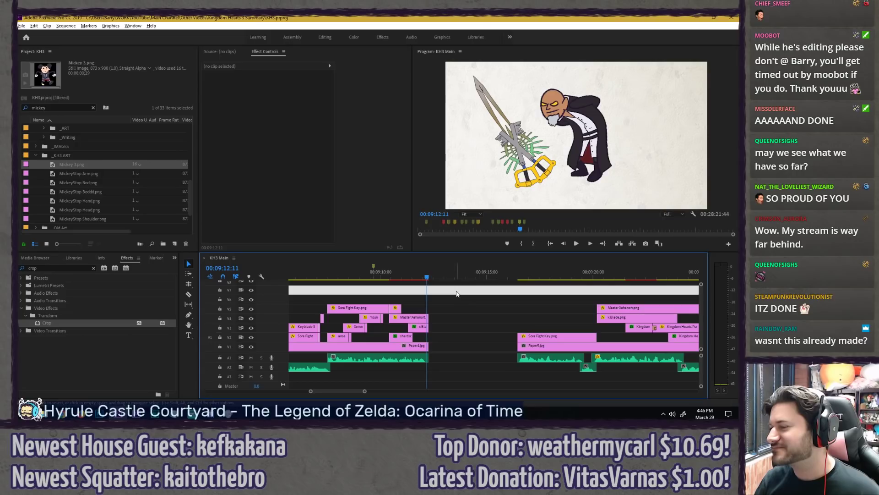
{"action": "scroll", "coordinate": [388, 288], "scroll_direction": "up", "scroll_amount": 2}
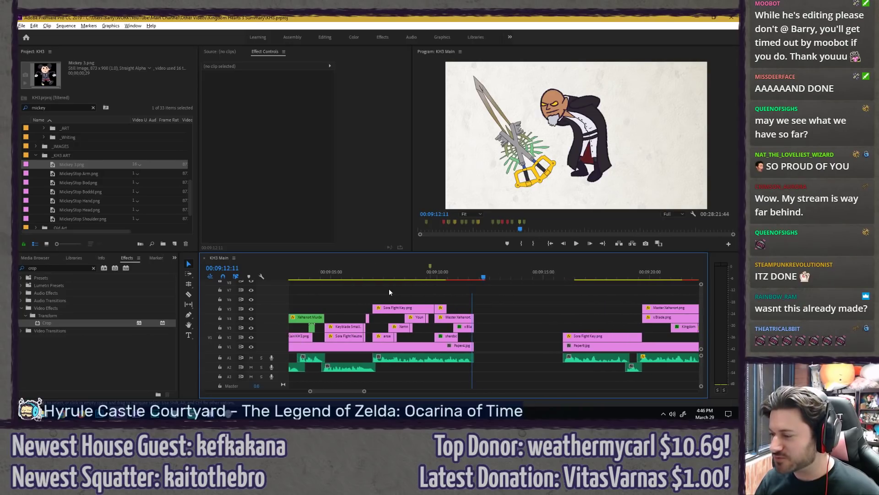
{"action": "scroll", "coordinate": [448, 297], "scroll_direction": "up", "scroll_amount": 3}
{"action": "left_click", "coordinate": [471, 277]}
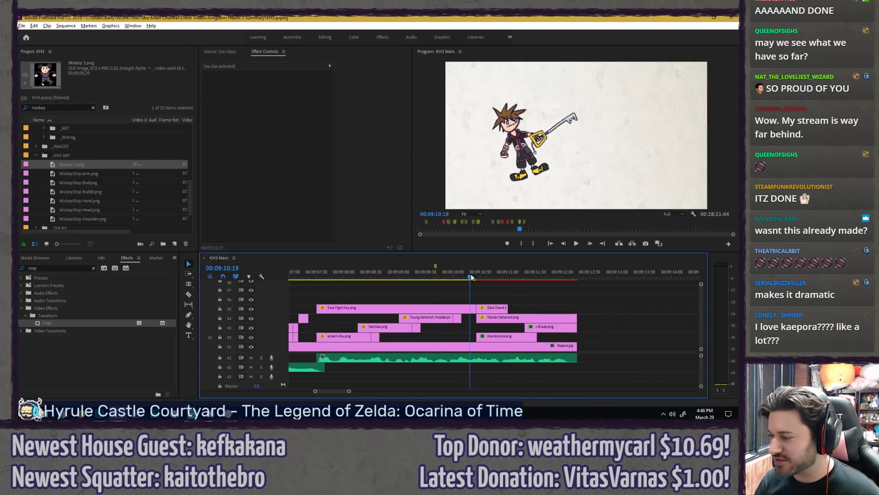
{"action": "left_click_drag", "start_coordinate": [470, 277], "coordinate": [416, 279]}
{"action": "key", "text": "minus"}
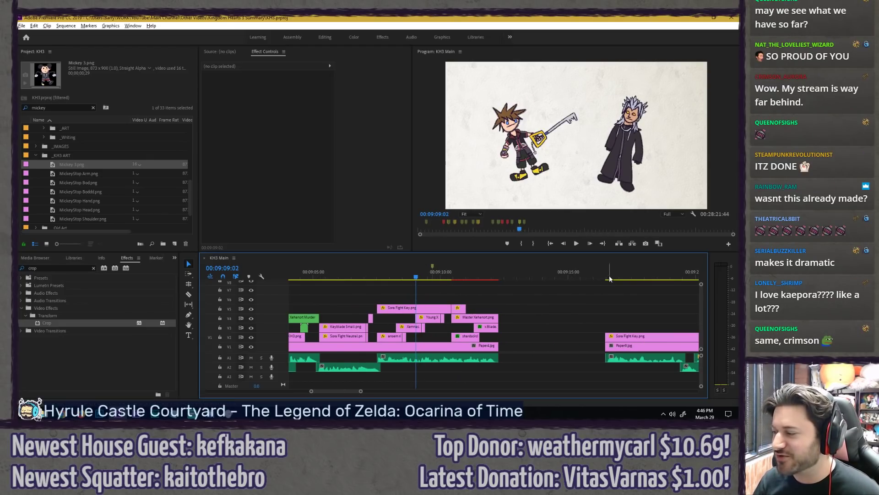
{"action": "left_click_drag", "start_coordinate": [609, 277], "coordinate": [618, 276]}
{"action": "left_click", "coordinate": [424, 276]}
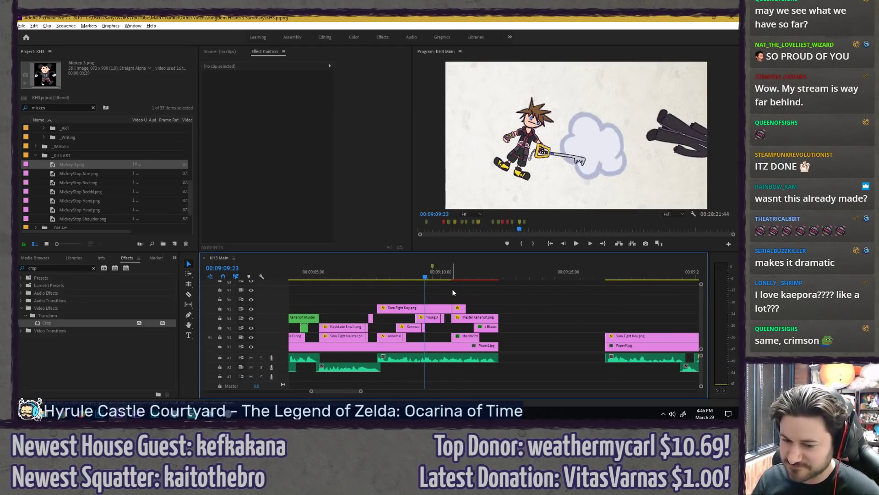
{"action": "key", "text": "space"}
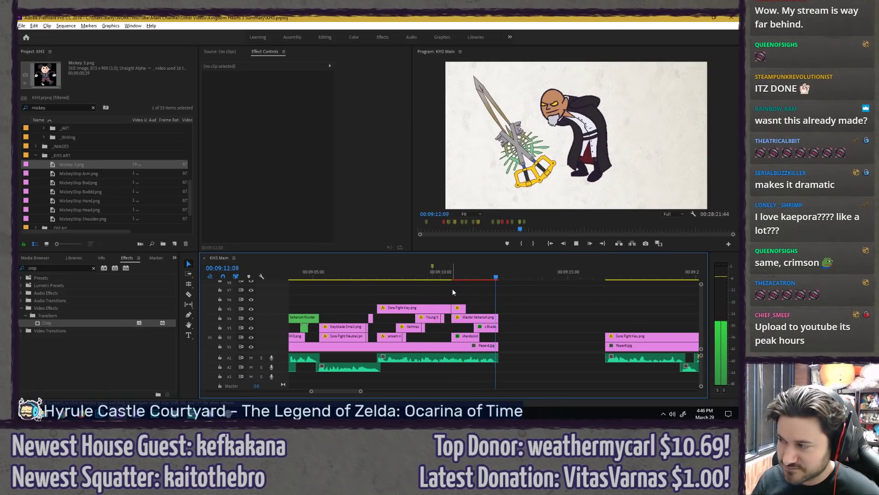
{"action": "key", "text": "space"}
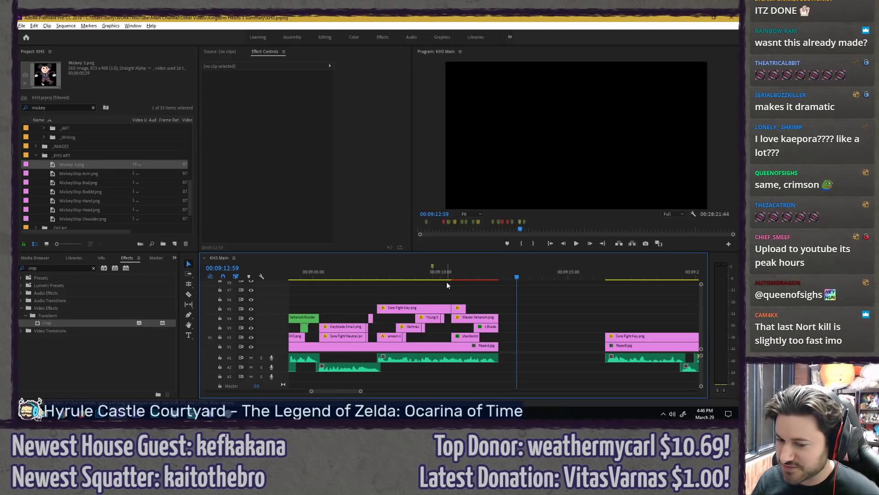
{"action": "left_click_drag", "start_coordinate": [436, 273], "coordinate": [441, 273]}
Step: Replay the fight from just before it starts, returning to the Sora and Xemnas moment
{"action": "scroll", "coordinate": [415, 293], "scroll_direction": "up", "scroll_amount": 1}
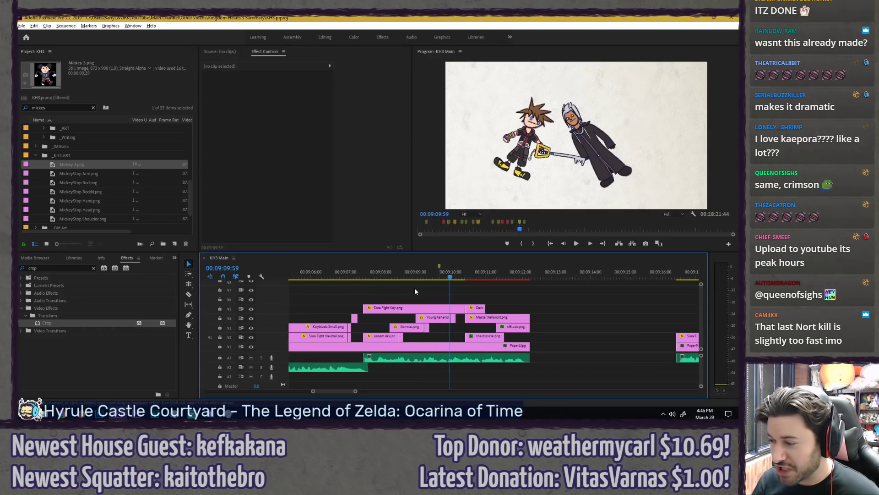
{"action": "left_click_drag", "start_coordinate": [368, 274], "coordinate": [361, 275]}
{"action": "key", "text": "space"}
{"action": "key", "text": "space"}
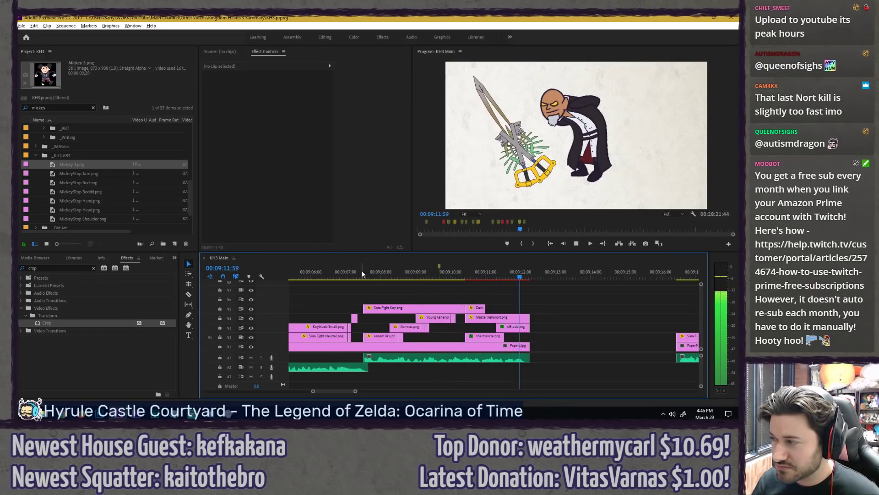
{"action": "left_click_drag", "start_coordinate": [361, 271], "coordinate": [451, 275]}
{"action": "scroll", "coordinate": [407, 321], "scroll_direction": "up", "scroll_amount": 2}
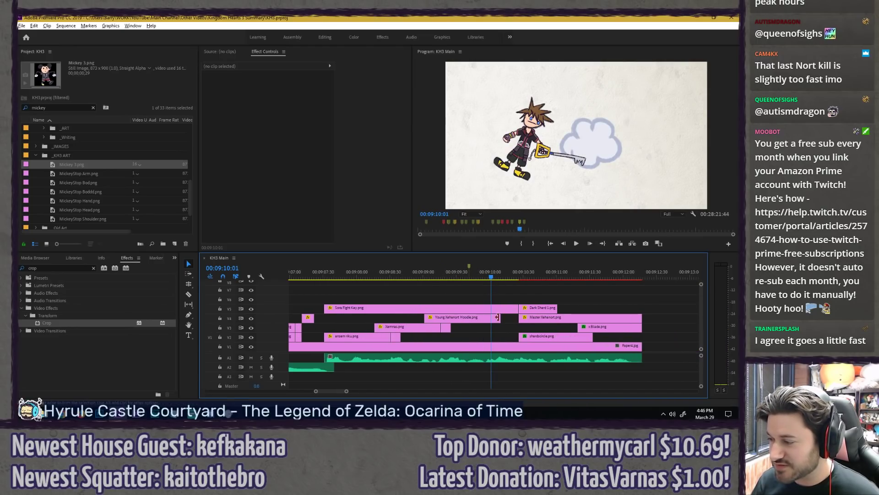
Step: Move the Young Xehanort Hoodie clip earlier on V4 and play back the retimed fight
{"action": "left_click_drag", "start_coordinate": [473, 321], "coordinate": [425, 321]}
{"action": "left_click", "coordinate": [470, 324]}
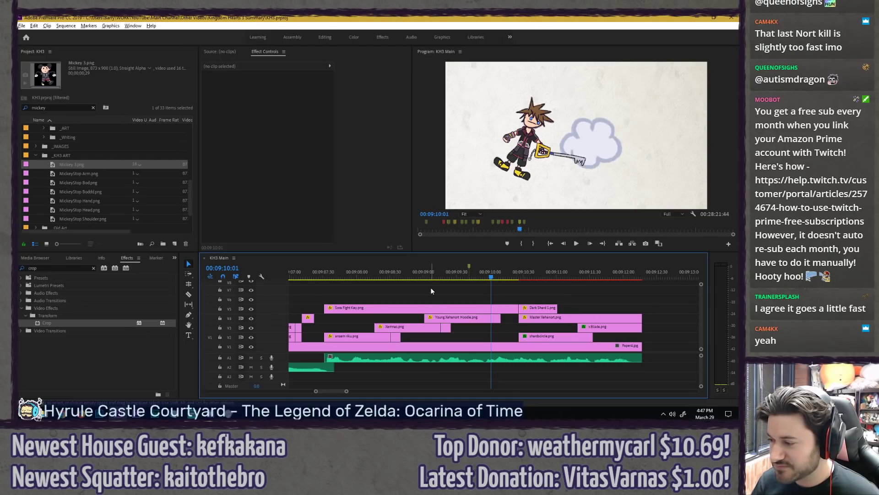
{"action": "scroll", "coordinate": [433, 286], "scroll_direction": "down", "scroll_amount": 3}
{"action": "key", "text": "space"}
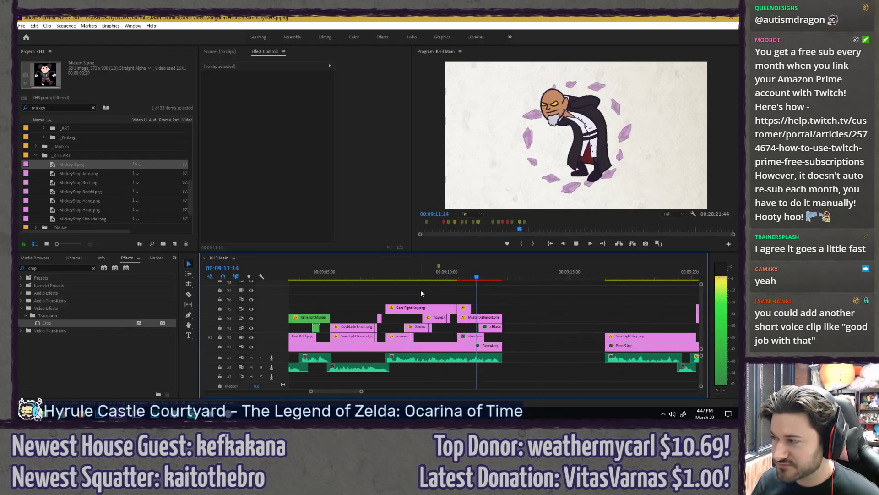
{"action": "key", "text": "space"}
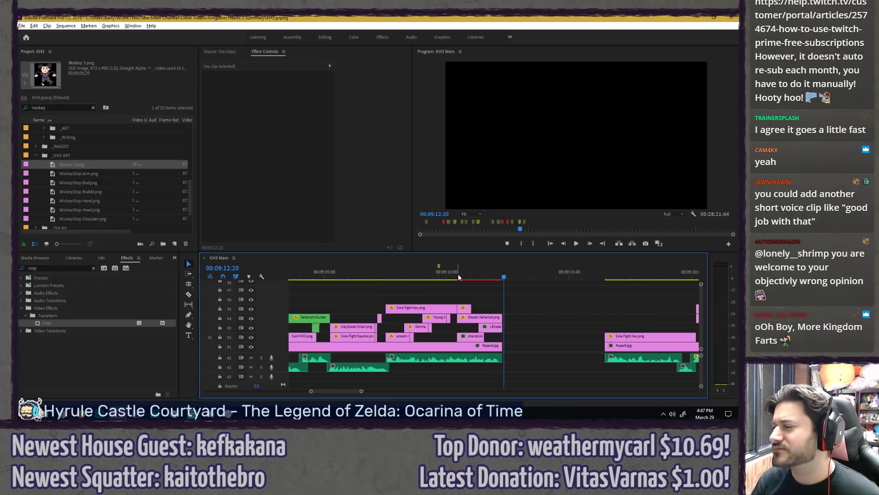
Step: Play the following Sora section and zoom out to view the surrounding clips
{"action": "left_click", "coordinate": [608, 275]}
{"action": "key", "text": "space"}
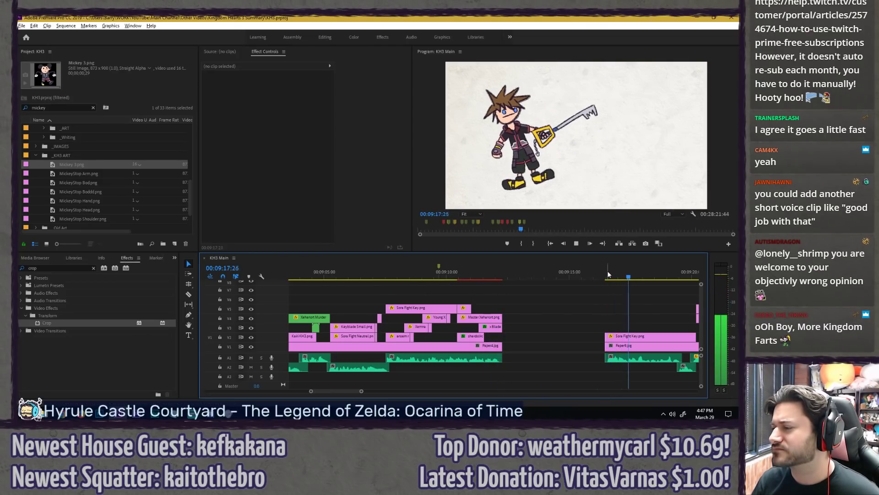
{"action": "key", "text": "space"}
{"action": "scroll", "coordinate": [518, 350], "scroll_direction": "down", "scroll_amount": 2}
{"action": "key", "text": "minus"}
Step: Ripple-delete the gap before the Sora clip and play across the closed join
{"action": "left_click", "coordinate": [476, 361]}
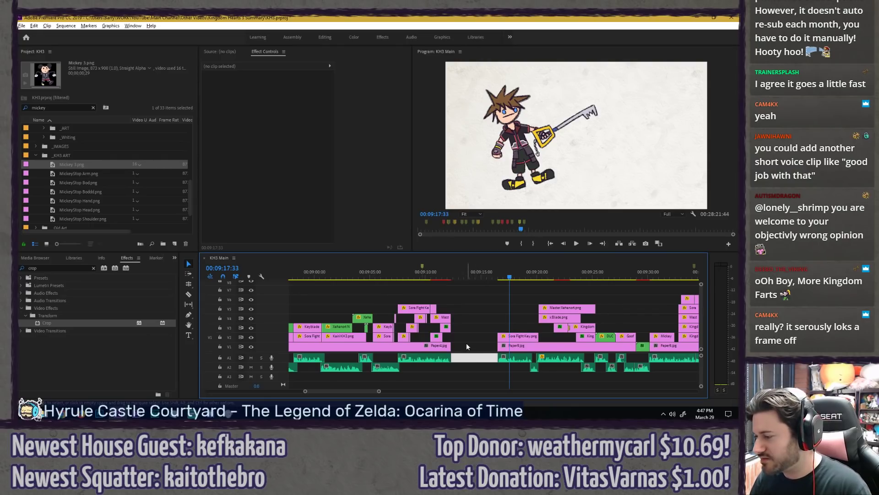
{"action": "key", "text": "Delete"}
{"action": "left_click", "coordinate": [442, 275]}
{"action": "key", "text": "space"}
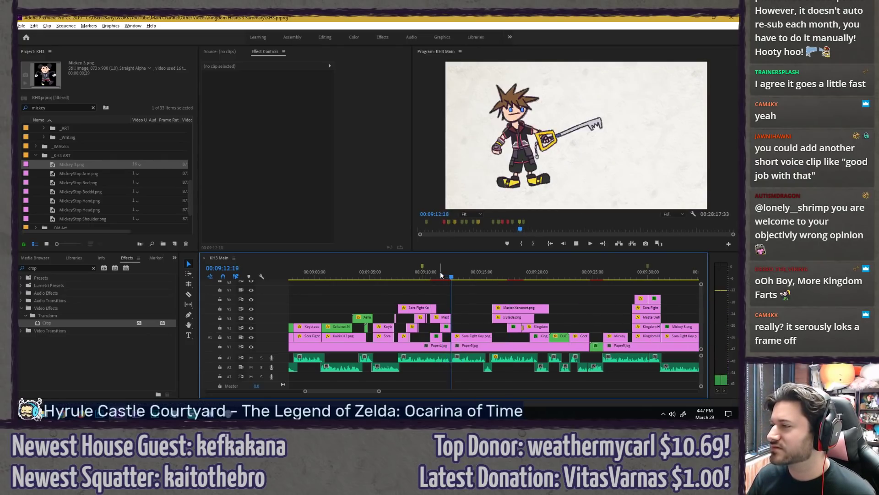
{"action": "key", "text": "space"}
{"action": "scroll", "coordinate": [451, 310], "scroll_direction": "up", "scroll_amount": 5}
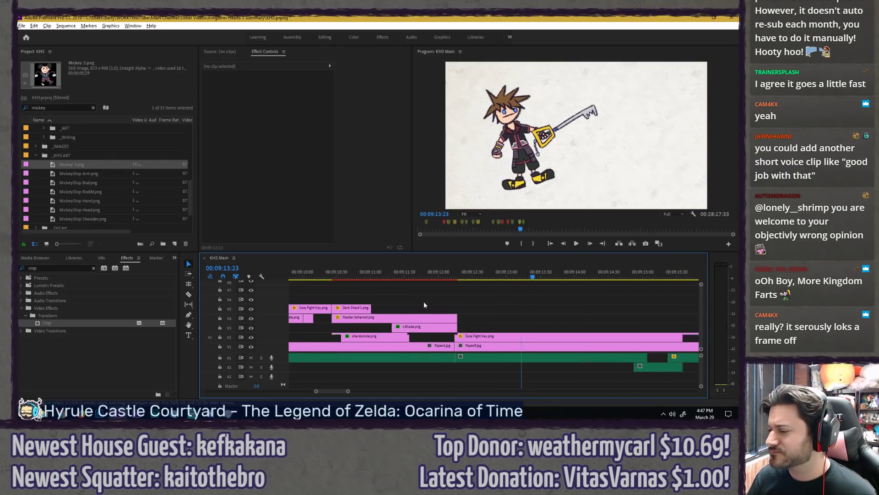
{"action": "left_click_drag", "start_coordinate": [398, 275], "coordinate": [360, 275]}
{"action": "key", "text": "space"}
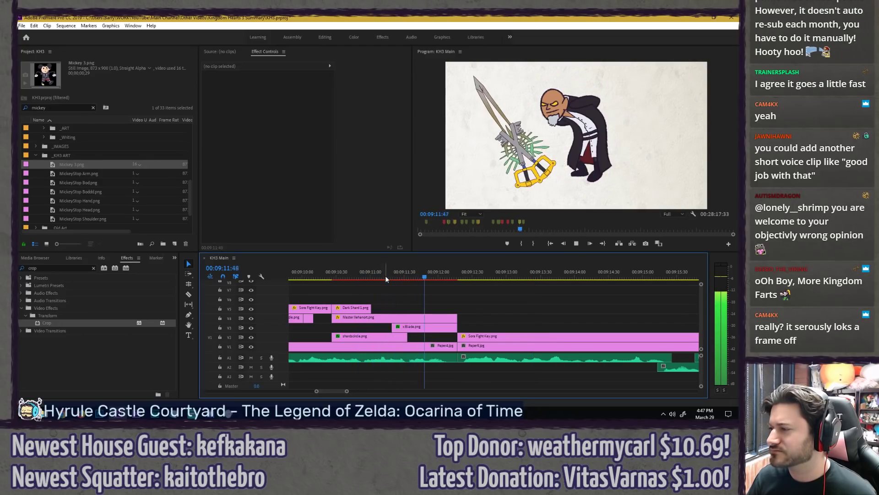
{"action": "key", "text": "minus"}
{"action": "key", "text": "minus"}
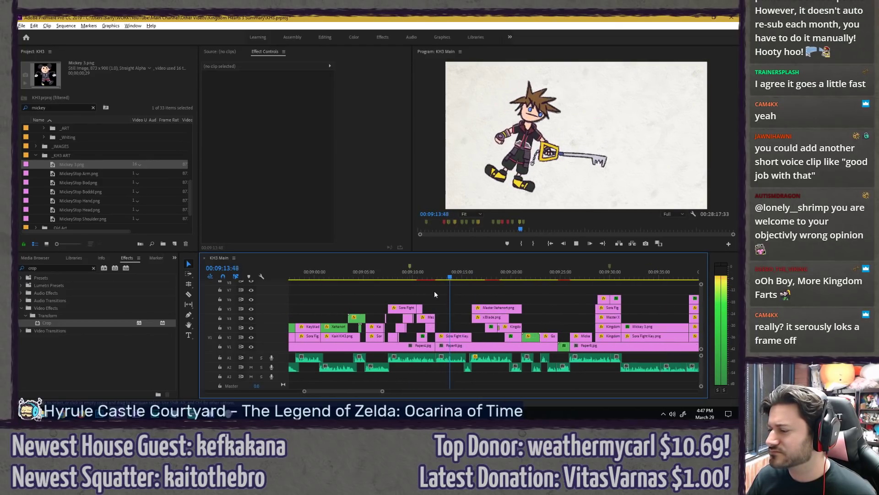
{"action": "key", "text": "space"}
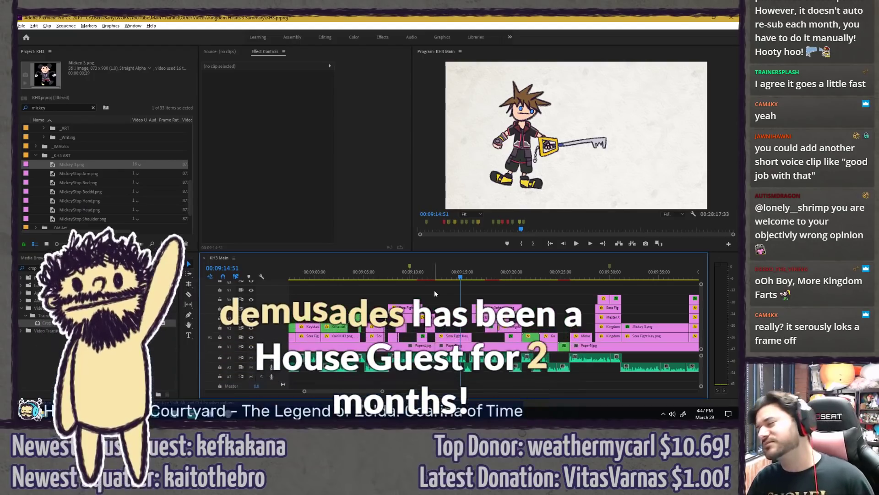
Step: Undo the gap removal to restore the pause and save the project
{"action": "key", "text": "ctrl+z"}
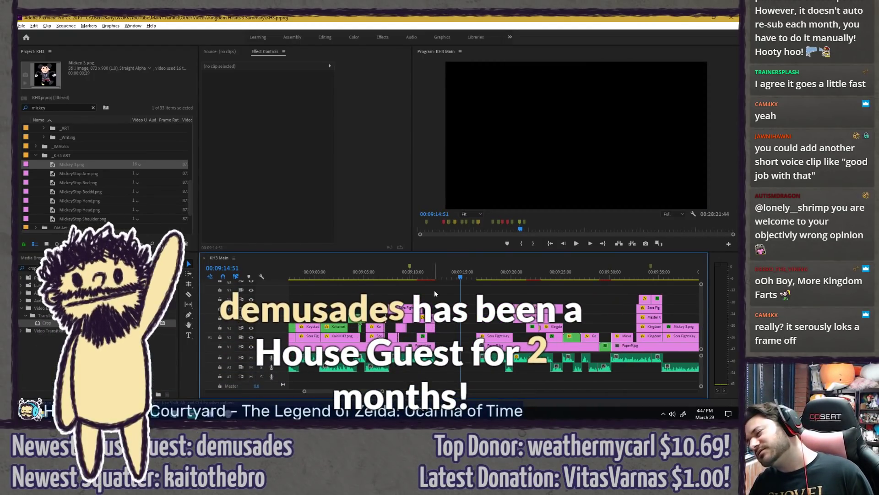
{"action": "key", "text": "equal"}
{"action": "left_click", "coordinate": [385, 278]}
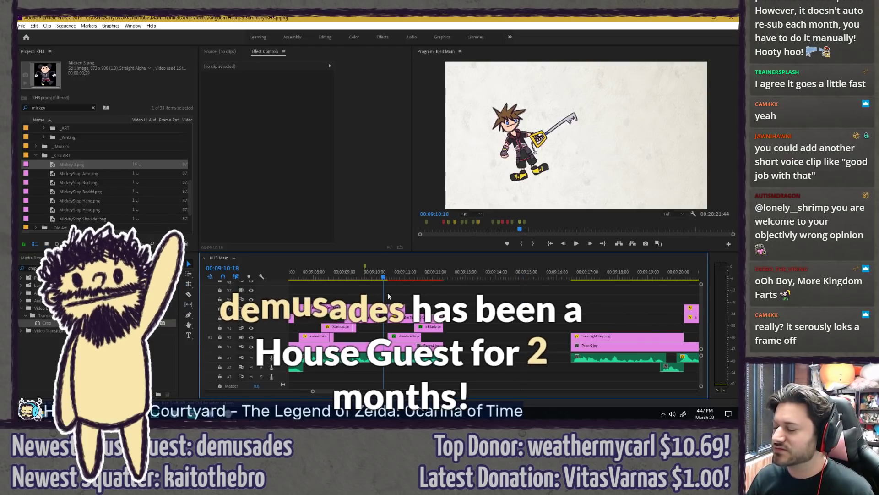
{"action": "scroll", "coordinate": [388, 292], "scroll_direction": "up", "scroll_amount": 2}
{"action": "key", "text": "Left"}
{"action": "key", "text": "ctrl+s"}
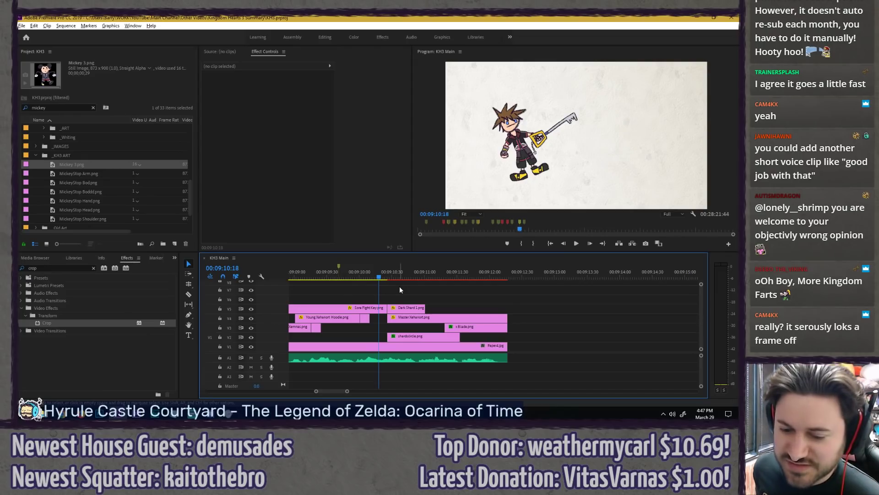
Step: Return to the frame of Xehanort beside Sora and clear the stray gap selections
{"action": "scroll", "coordinate": [399, 287], "scroll_direction": "up", "scroll_amount": 4}
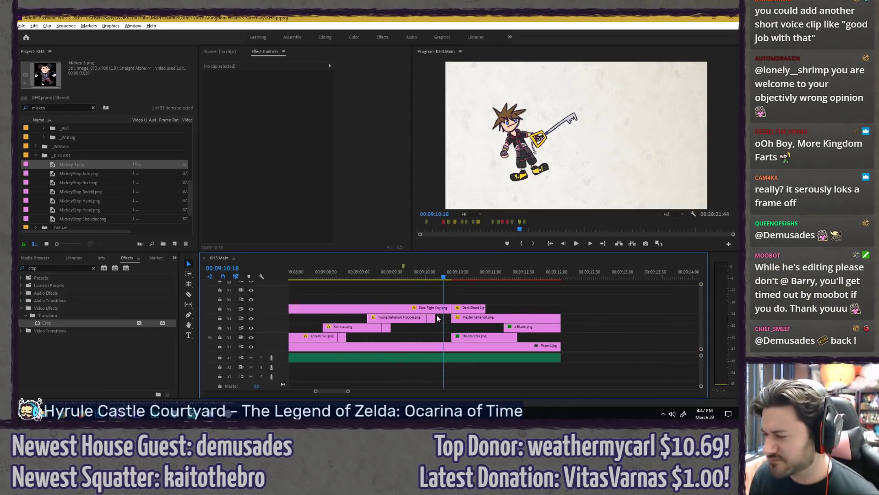
{"action": "left_click_drag", "start_coordinate": [407, 278], "coordinate": [437, 268]}
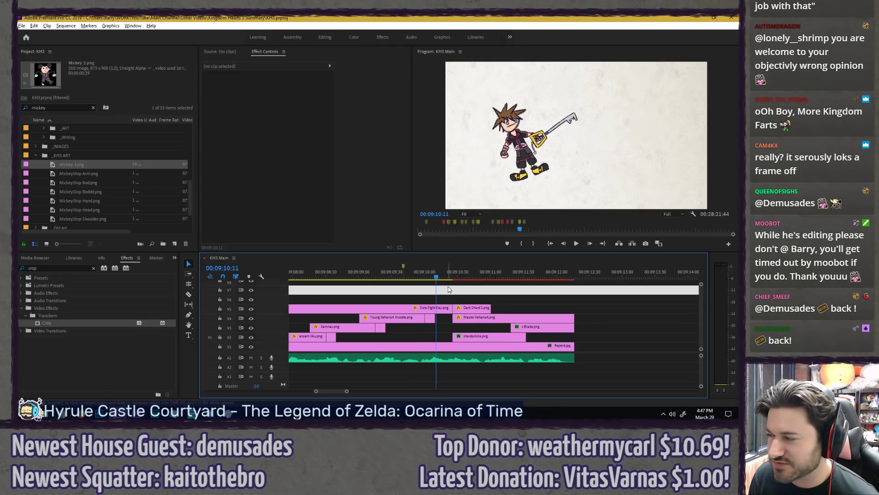
{"action": "left_click", "coordinate": [445, 288]}
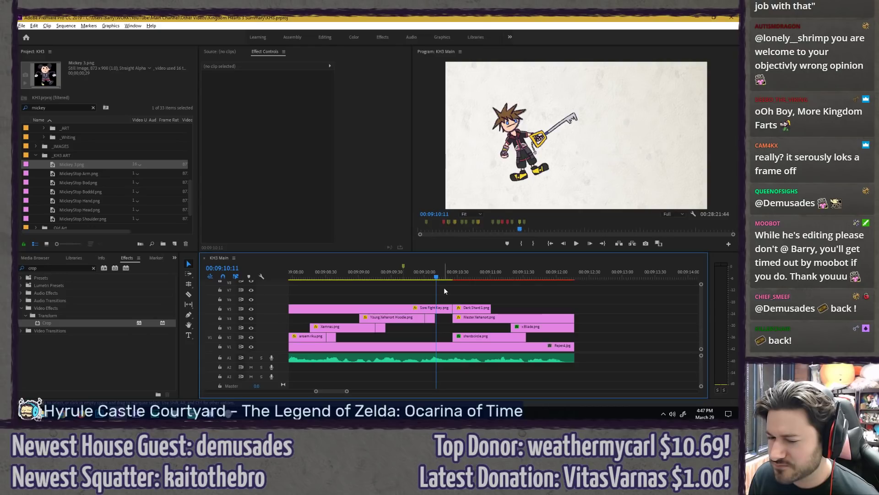
{"action": "key", "text": "minus"}
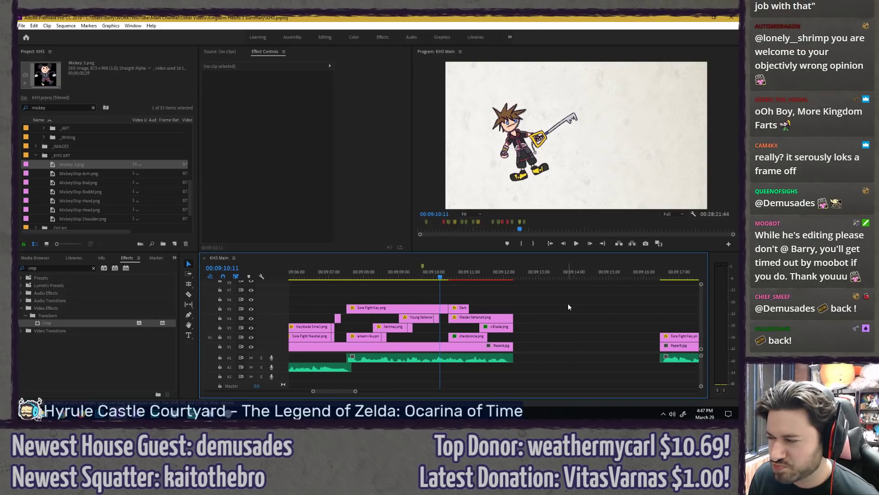
{"action": "left_click", "coordinate": [568, 303]}
{"action": "key", "text": "Escape"}
{"action": "scroll", "coordinate": [568, 304], "scroll_direction": "up", "scroll_amount": 1}
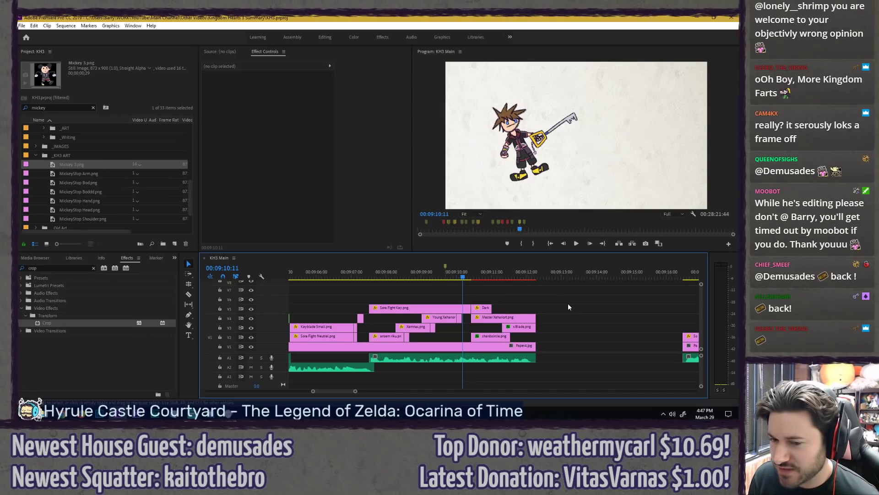
{"action": "scroll", "coordinate": [568, 303], "scroll_direction": "down", "scroll_amount": 1}
Step: Replay the strike, the following Sora section and the later Xehanort shot, then zoom in on the strike
{"action": "left_click", "coordinate": [459, 273]}
{"action": "key", "text": "space"}
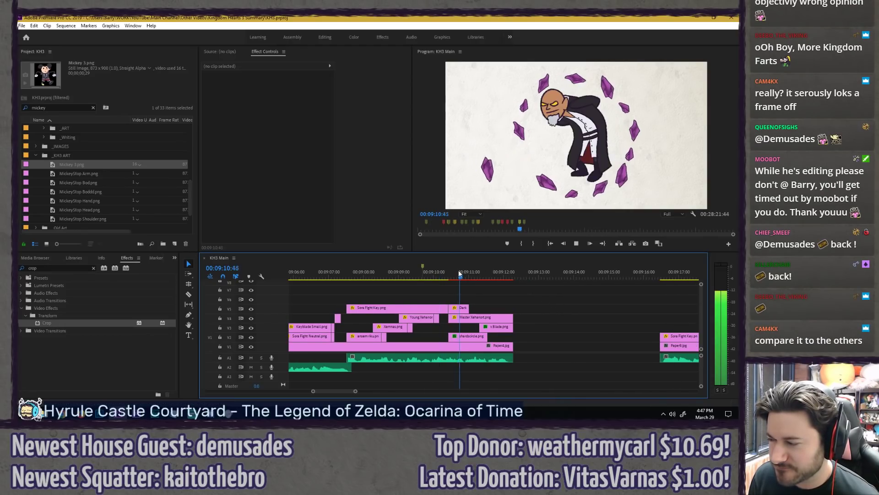
{"action": "key", "text": "space"}
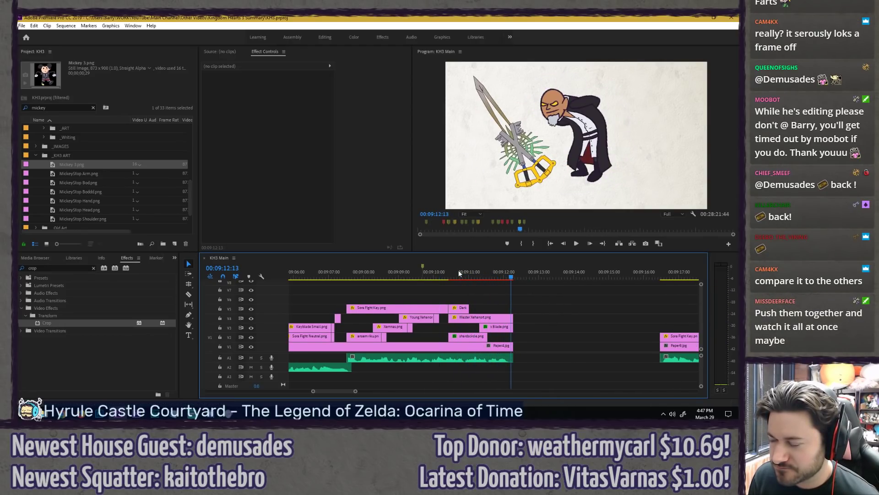
{"action": "key", "text": "minus"}
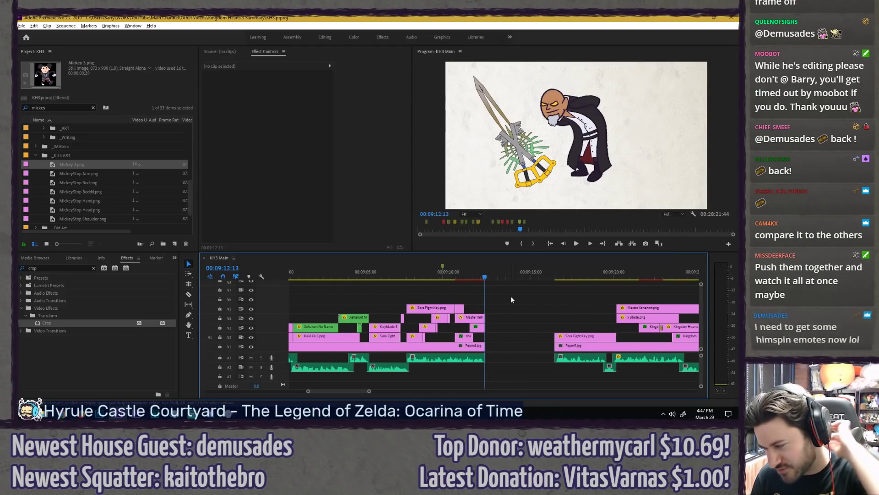
{"action": "left_click", "coordinate": [555, 278]}
{"action": "key", "text": "space"}
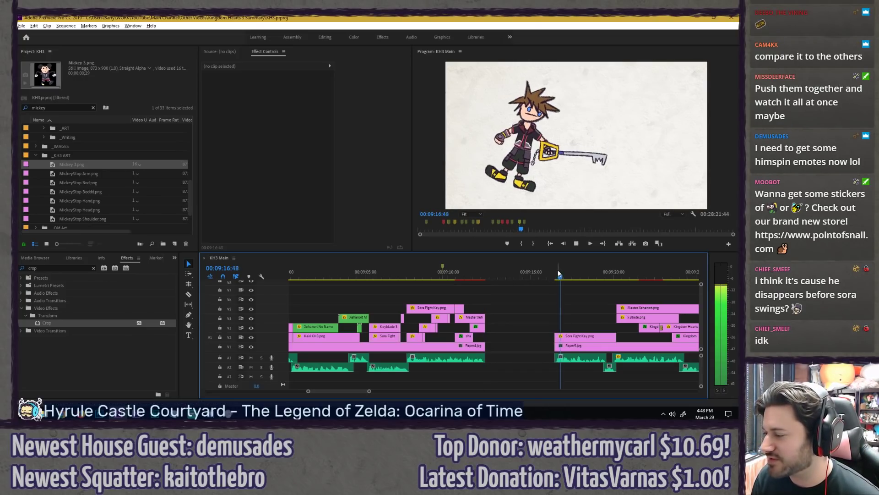
{"action": "left_click", "coordinate": [618, 273]}
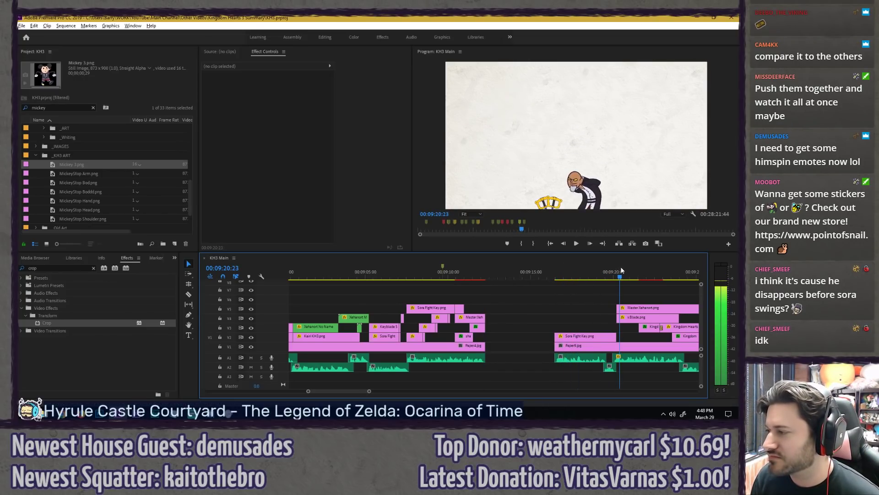
{"action": "left_click", "coordinate": [483, 273]}
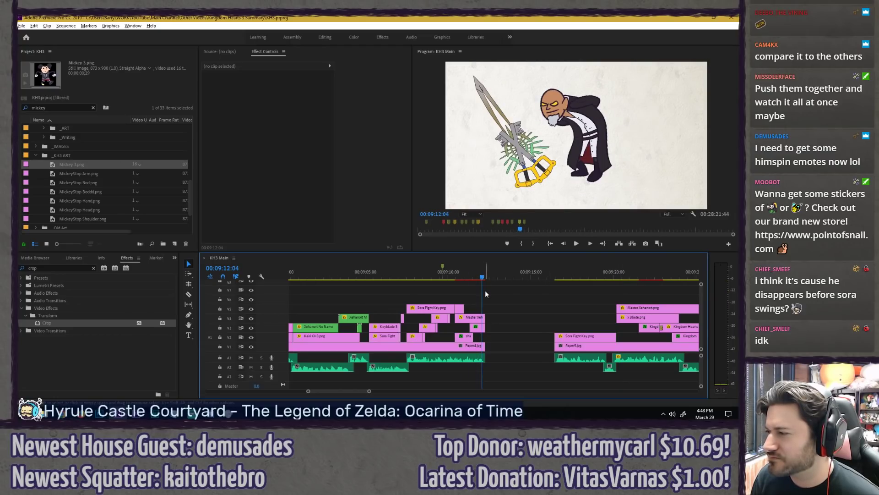
{"action": "key", "text": "="}
{"action": "left_click", "coordinate": [498, 290]}
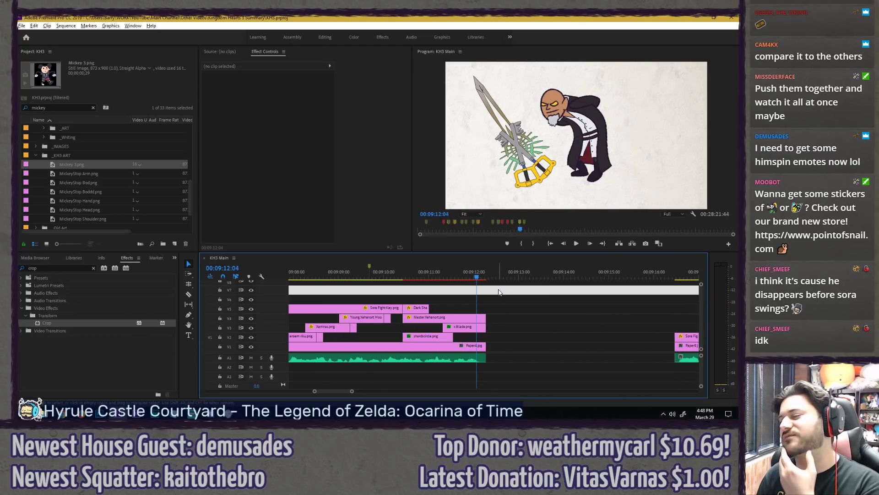
{"action": "left_click", "coordinate": [498, 290]}
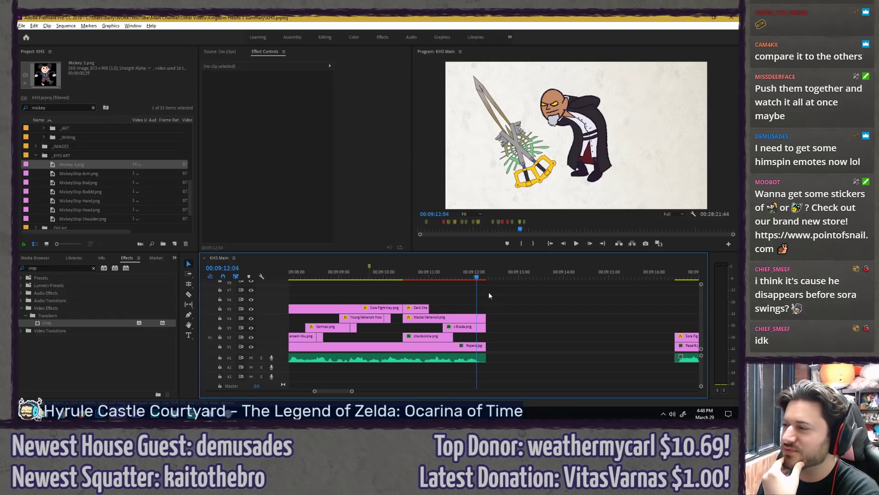
Step: Add a marker at 00:09:12:06 named 'Add Xehanort' and save the project
{"action": "left_click_drag", "start_coordinate": [451, 271], "coordinate": [479, 264]}
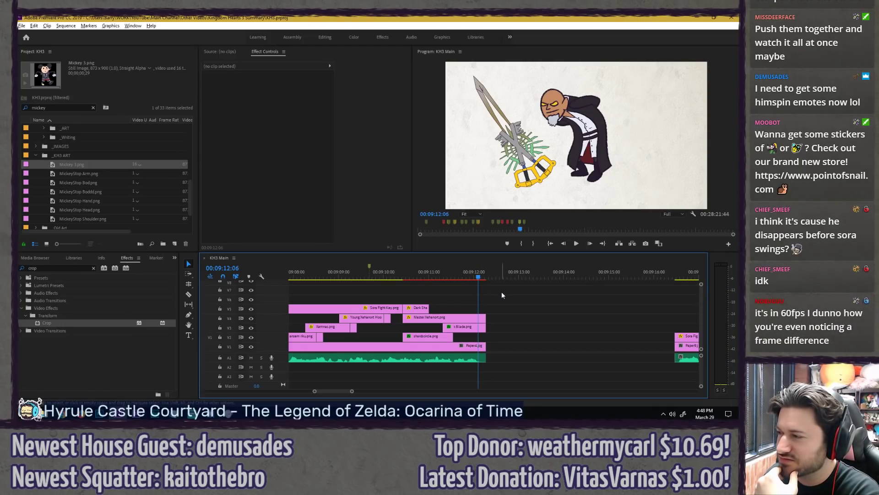
{"action": "key", "text": "m"}
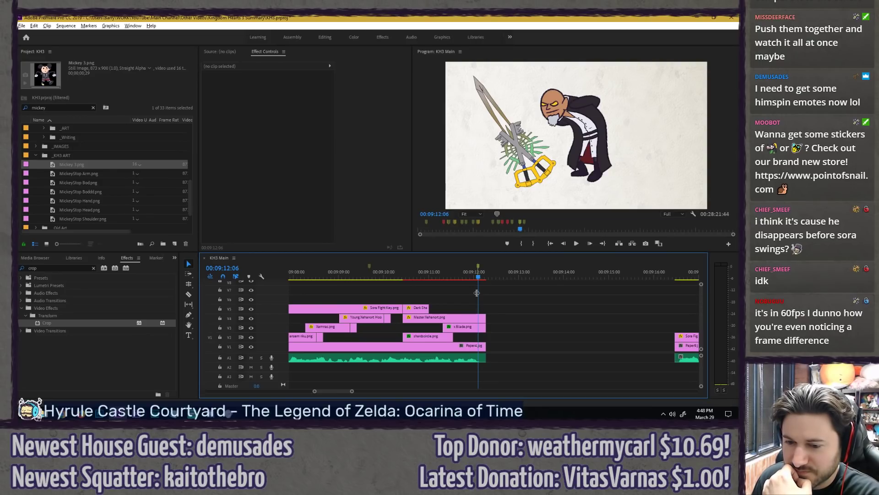
{"action": "double_click", "coordinate": [478, 268]}
{"action": "type", "text": "Add Xehanort line \"heh heh heh\" or something"}
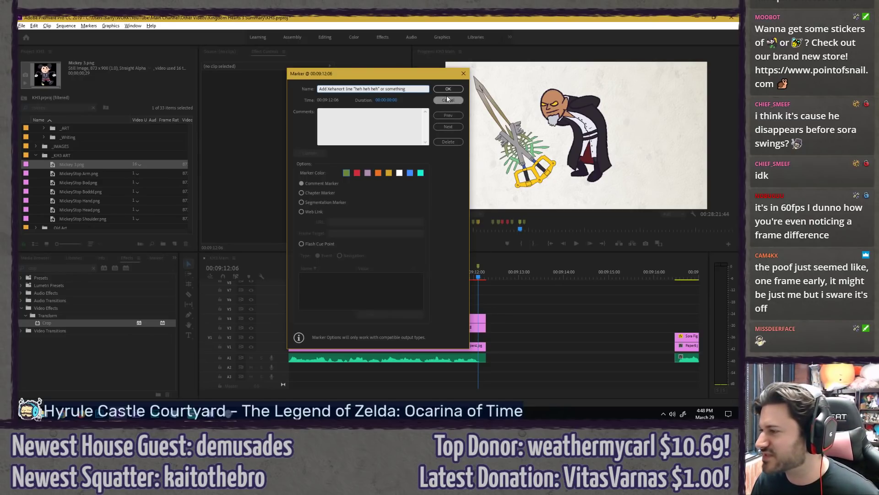
{"action": "left_click", "coordinate": [448, 89]}
{"action": "key", "text": "ctrl+s"}
Step: Slide the Young Xehanort Hoodie clips over Xemnas.png and replay the fight around 00:09:08
{"action": "scroll", "coordinate": [541, 335], "scroll_direction": "down", "scroll_amount": 2}
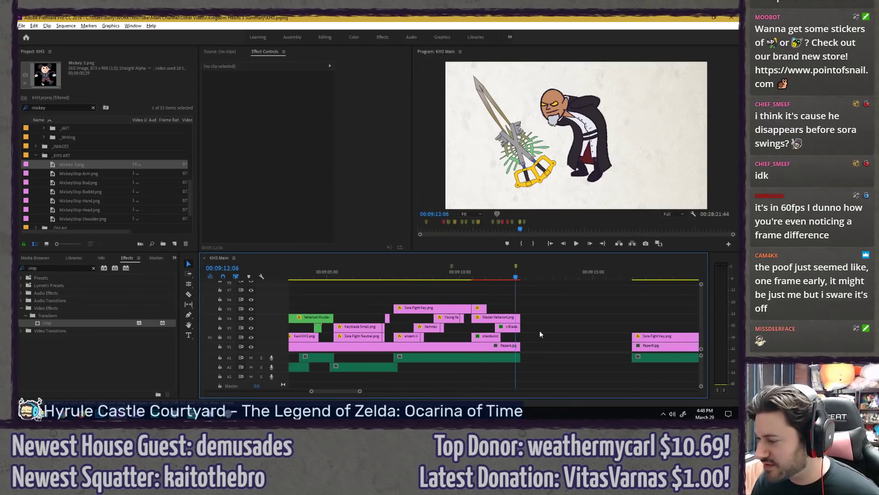
{"action": "scroll", "coordinate": [540, 334], "scroll_direction": "up", "scroll_amount": 3}
{"action": "left_click_drag", "start_coordinate": [505, 320], "coordinate": [466, 327]}
{"action": "left_click", "coordinate": [425, 272]}
{"action": "key", "text": "space"}
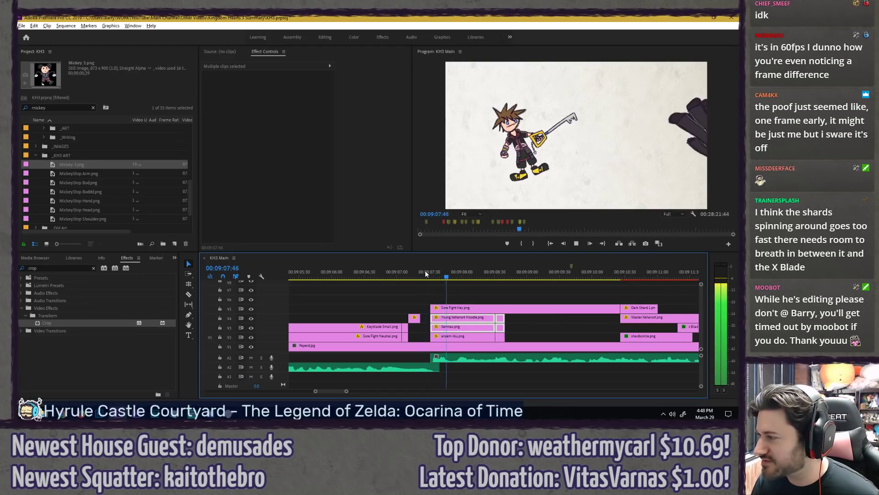
{"action": "key", "text": "space"}
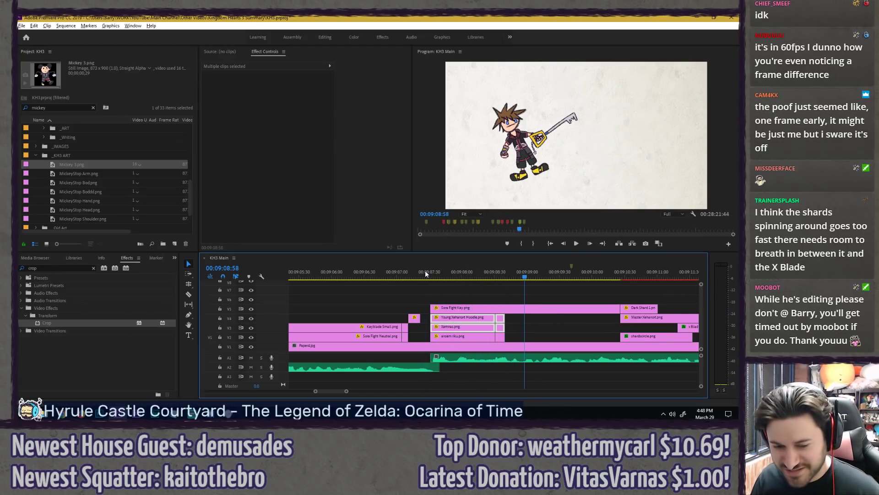
{"action": "left_click", "coordinate": [425, 272]}
{"action": "key", "text": "space"}
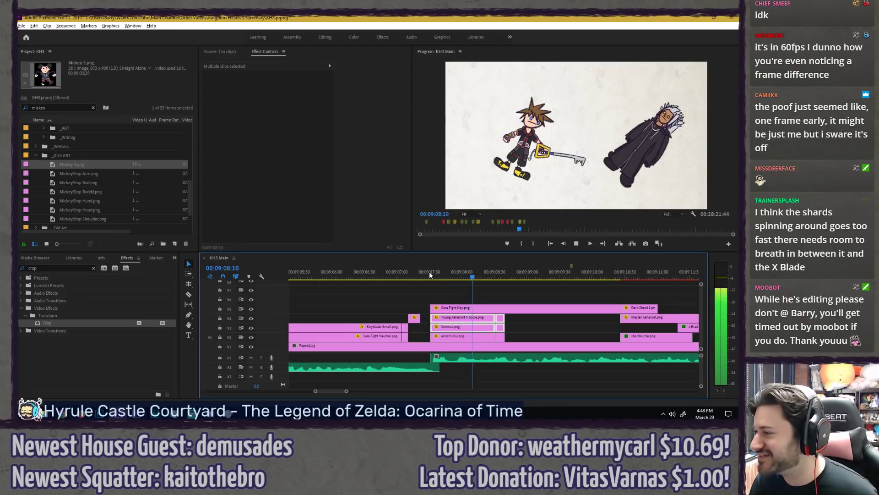
{"action": "key", "text": "space"}
{"action": "left_click_drag", "start_coordinate": [433, 274], "coordinate": [507, 264]}
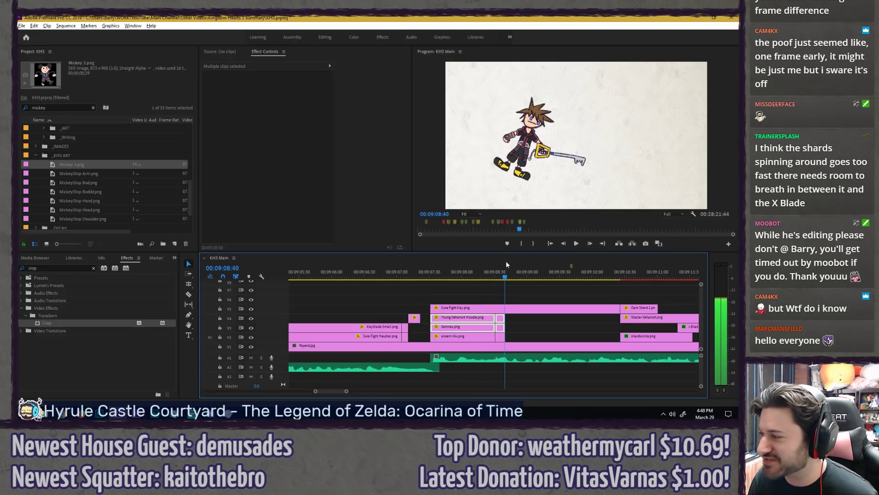
{"action": "left_click", "coordinate": [427, 275]}
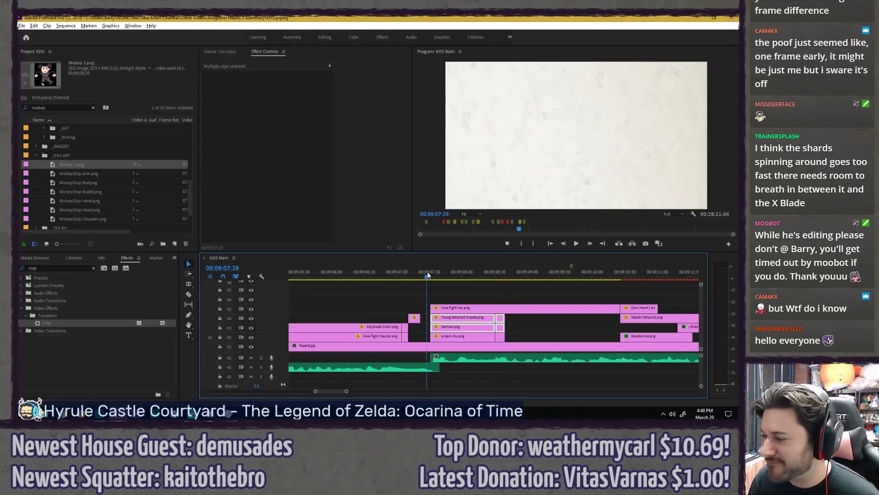
{"action": "left_click_drag", "start_coordinate": [428, 275], "coordinate": [425, 271]}
{"action": "key", "text": "space"}
{"action": "key", "text": "space"}
Step: Undo those moves and instead slide the Xemnas clips about 45 frames later
{"action": "key", "text": "ctrl+z"}
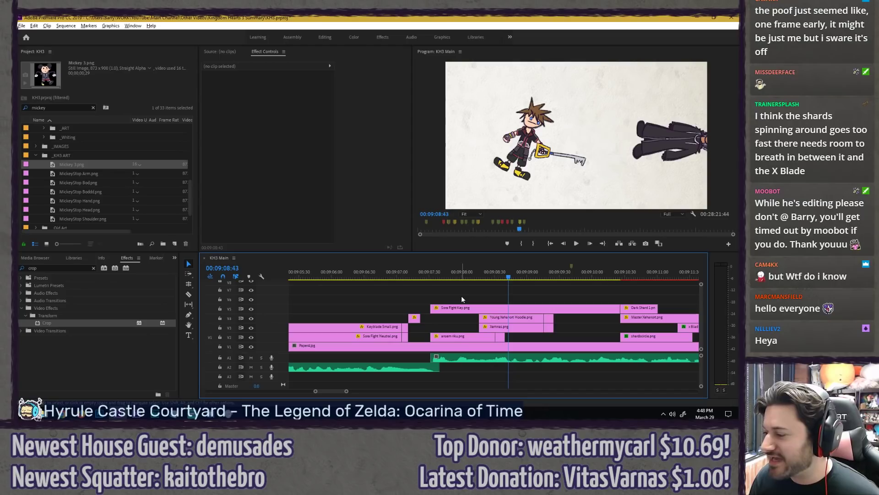
{"action": "key", "text": "ctrl+z"}
{"action": "left_click", "coordinate": [464, 329]}
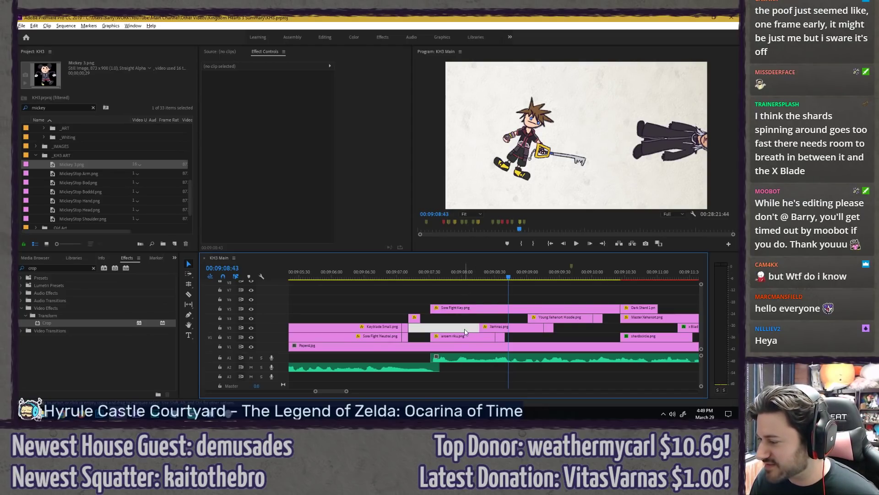
{"action": "mouse_move", "coordinate": [464, 329]}
{"action": "left_mouse_down"}
{"action": "mouse_move", "coordinate": [560, 324]}
{"action": "mouse_move", "coordinate": [476, 330]}
{"action": "left_mouse_up"}
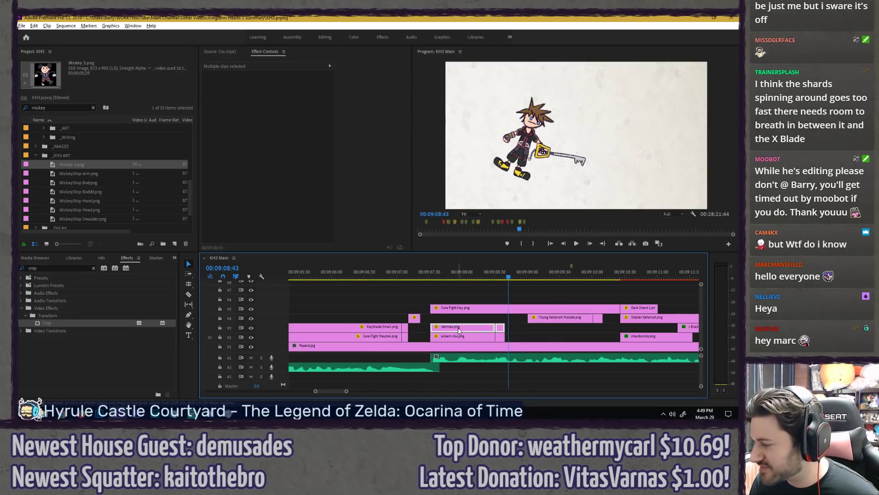
Step: Replay the retimed fight from 00:09:07:25 and save the project
{"action": "left_click", "coordinate": [566, 319]}
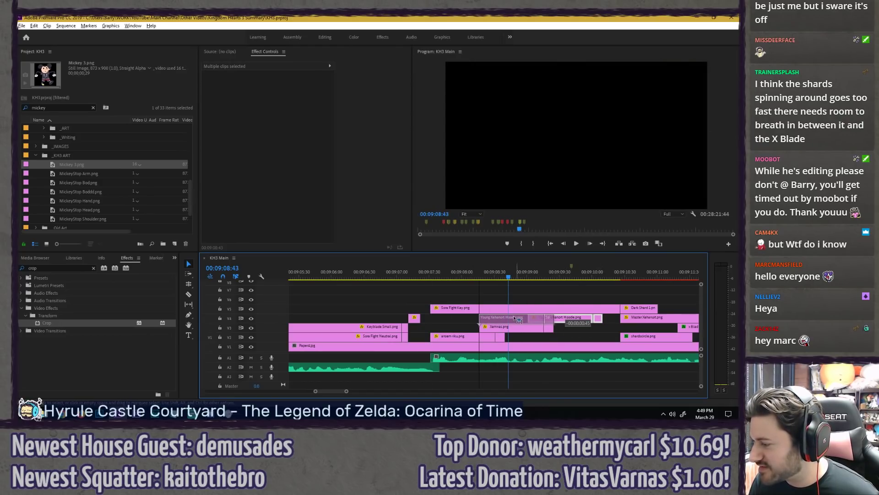
{"action": "left_click", "coordinate": [501, 303]}
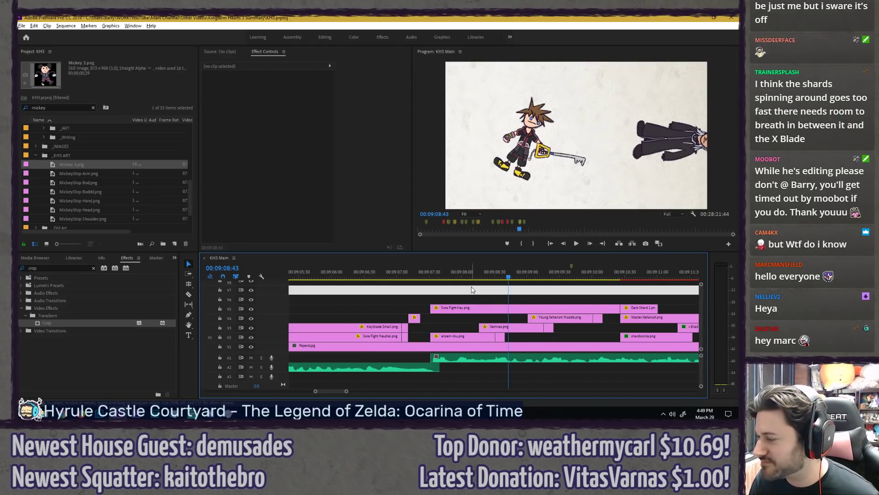
{"action": "left_click", "coordinate": [423, 275]}
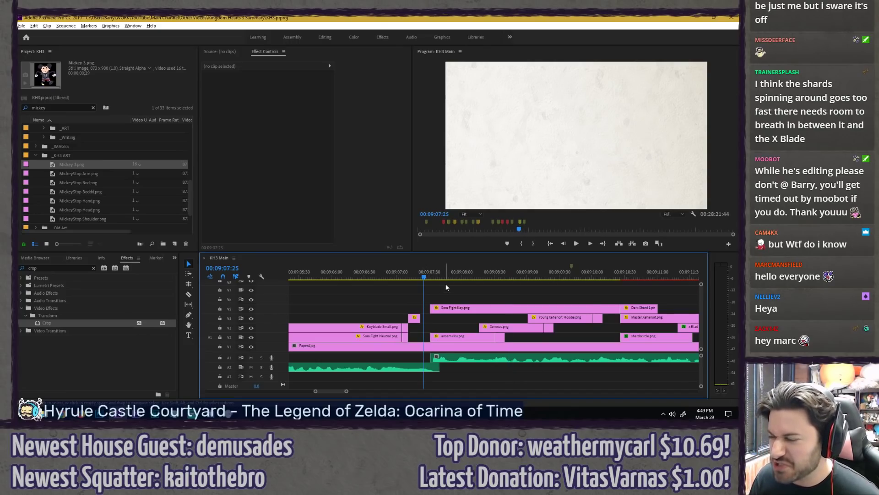
{"action": "key", "text": "space"}
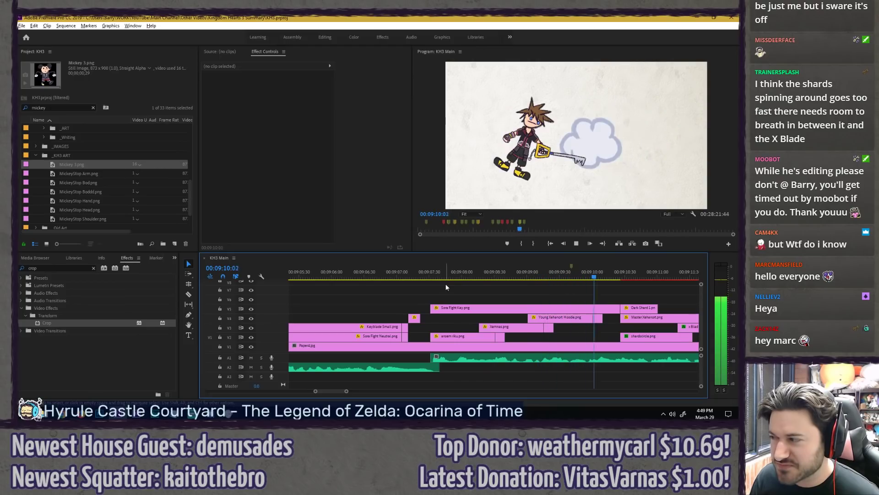
{"action": "key", "text": "space"}
{"action": "key", "text": "minus"}
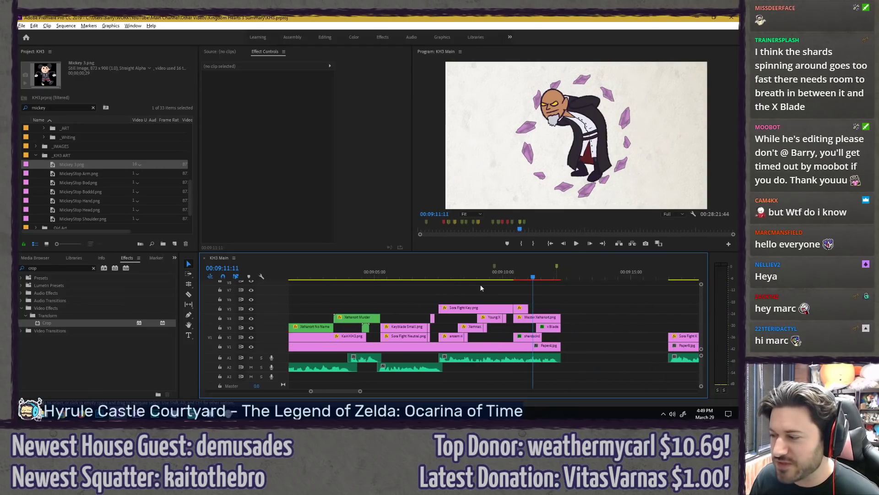
{"action": "left_click", "coordinate": [589, 298]}
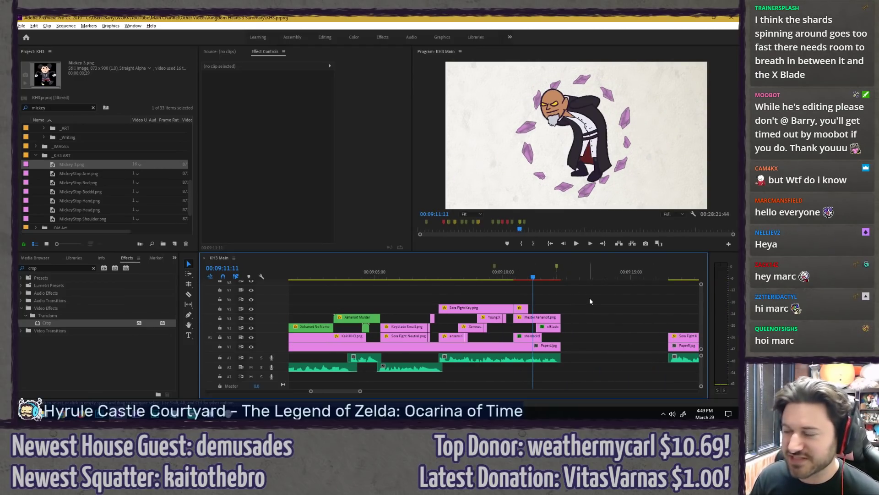
{"action": "key", "text": "ctrl+s"}
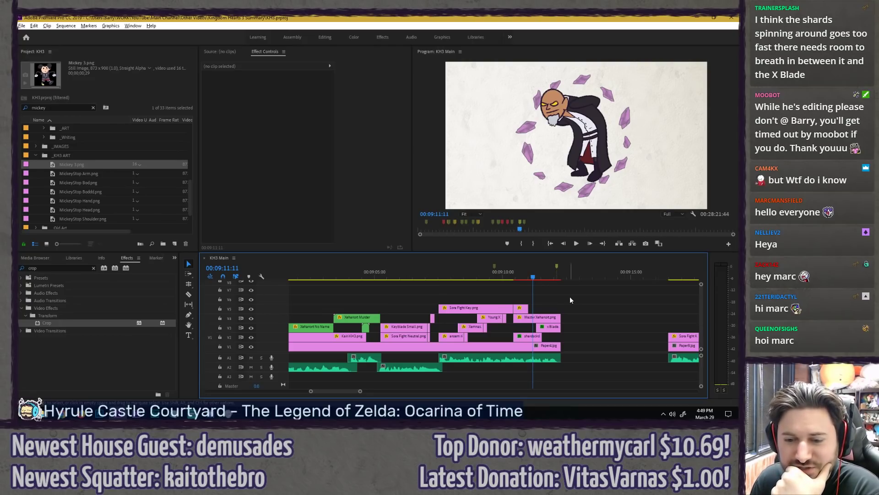
{"action": "key", "text": "ctrl+s"}
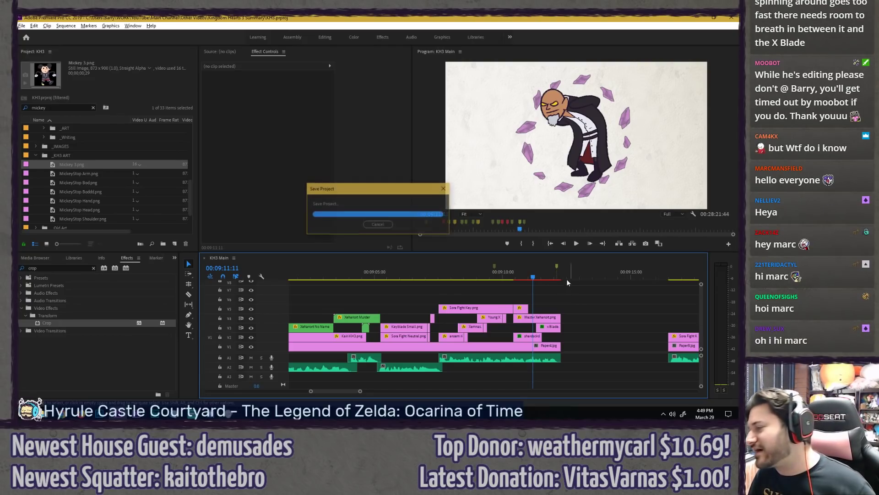
{"action": "scroll", "coordinate": [579, 301], "scroll_direction": "up", "scroll_amount": 2}
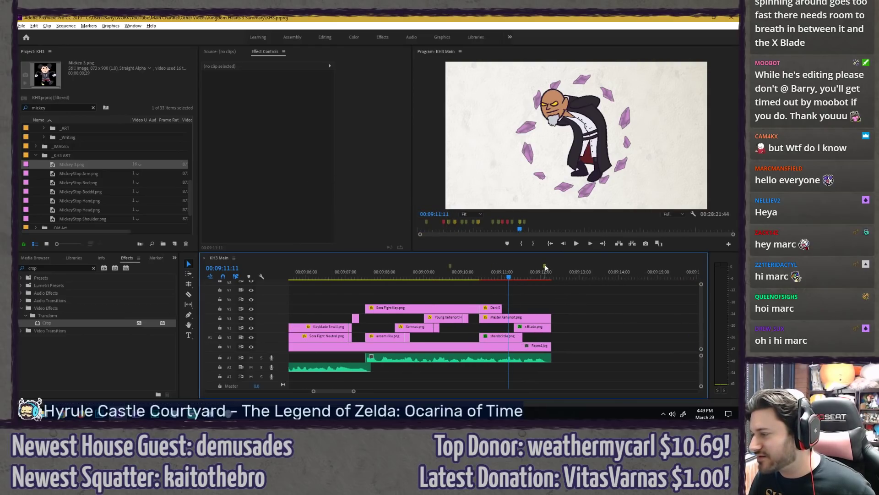
{"action": "left_click", "coordinate": [551, 274]}
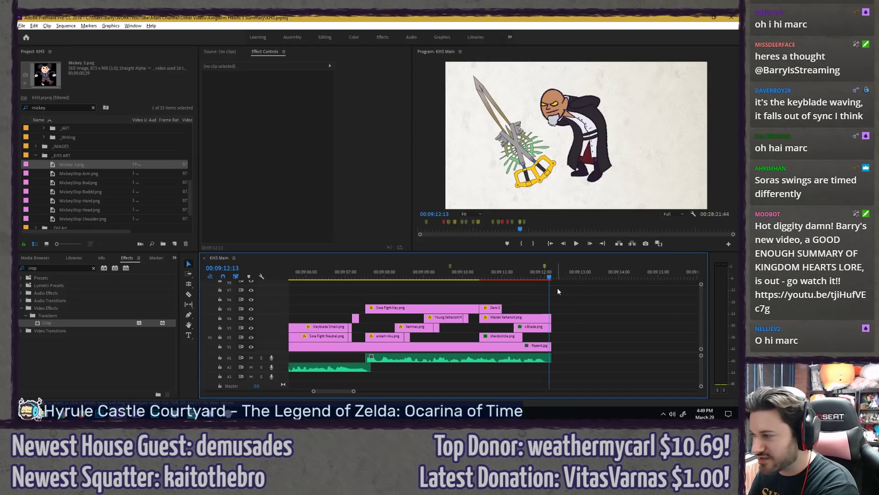
{"action": "left_click", "coordinate": [488, 274]}
{"action": "scroll", "coordinate": [555, 304], "scroll_direction": "down", "scroll_amount": 3}
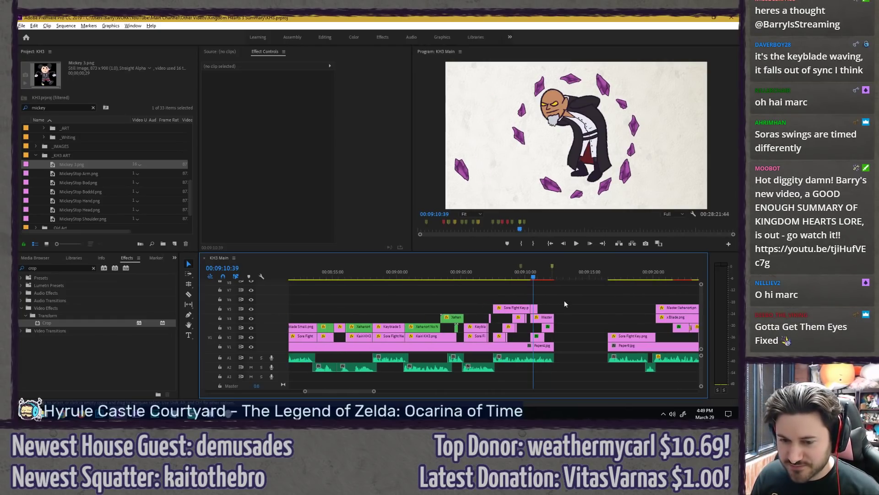
{"action": "left_click", "coordinate": [572, 301]}
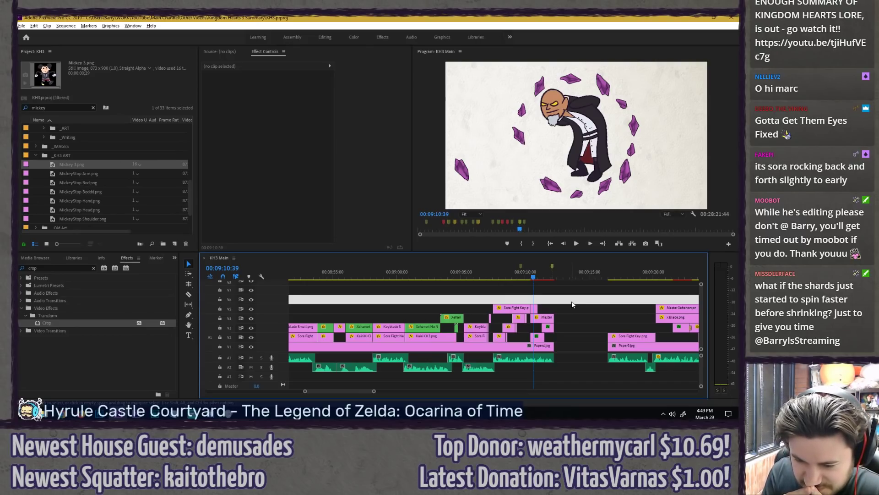
{"action": "scroll", "coordinate": [574, 306], "scroll_direction": "up", "scroll_amount": 4}
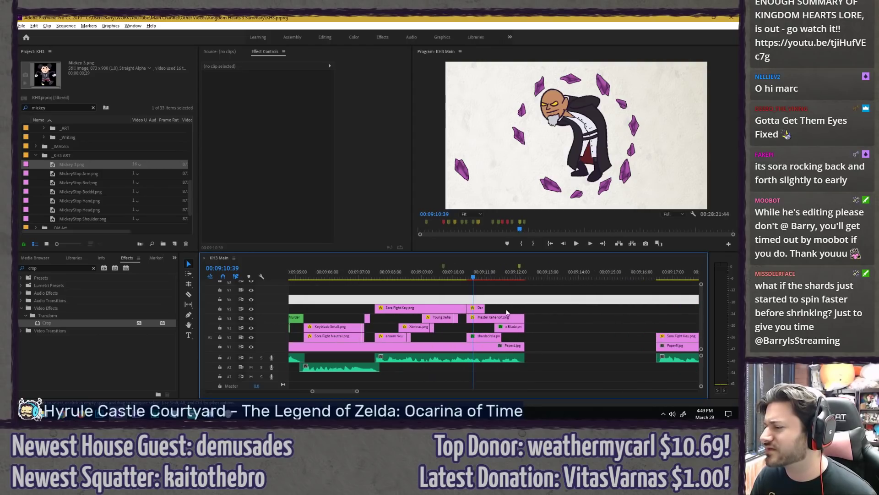
{"action": "left_click", "coordinate": [451, 291]}
{"action": "left_click_drag", "start_coordinate": [452, 276], "coordinate": [515, 274]}
{"action": "left_click", "coordinate": [536, 290]}
{"action": "key", "text": "minus"}
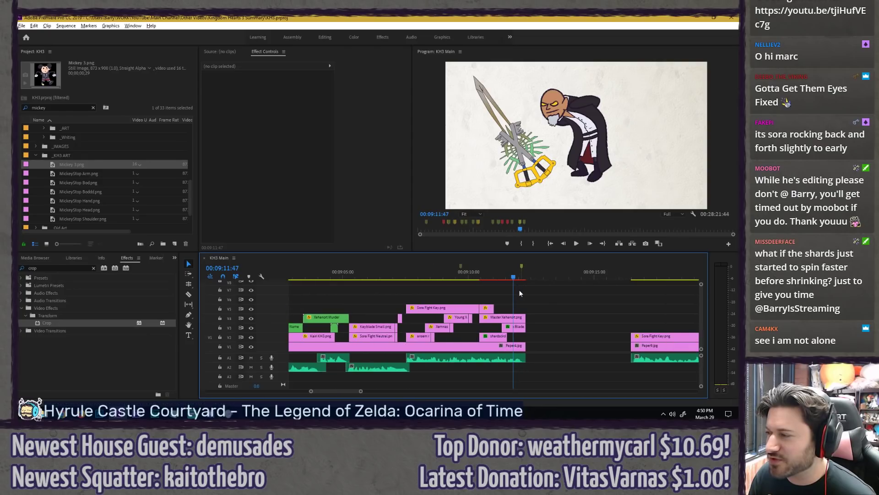
{"action": "left_click_drag", "start_coordinate": [531, 339], "coordinate": [548, 372]}
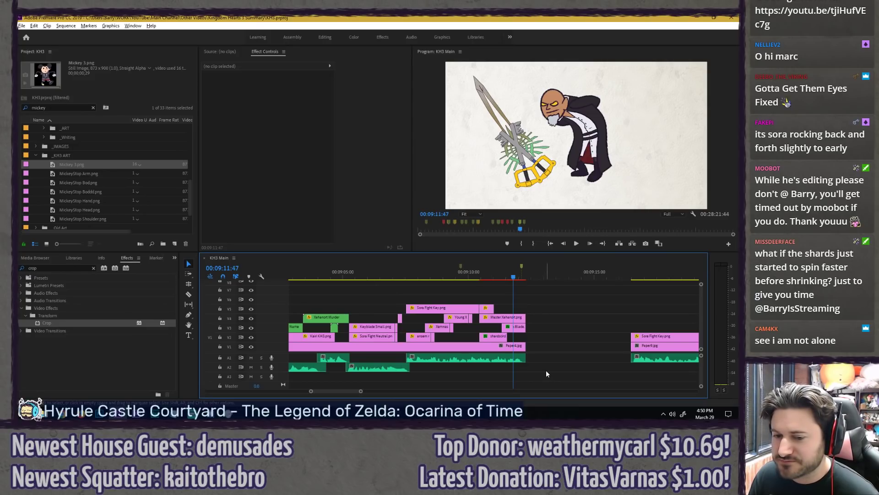
{"action": "key", "text": "minus"}
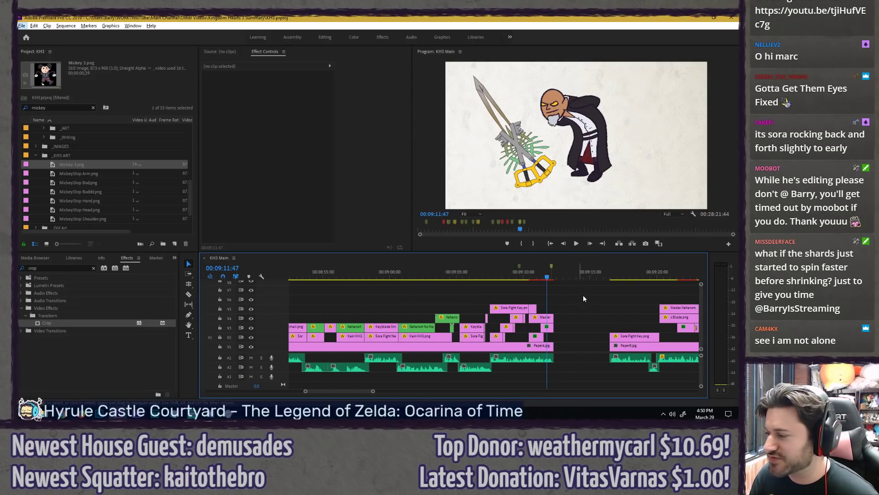
{"action": "left_click", "coordinate": [491, 276]}
Step: Play the fight, stop near 00:09:08:11, and step frame by frame from 00:09:07:43
{"action": "key", "text": "space"}
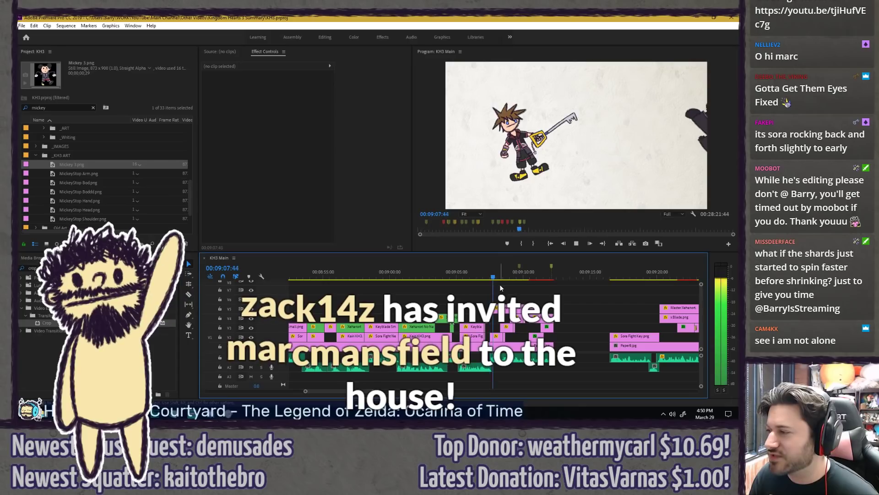
{"action": "left_click", "coordinate": [499, 278]}
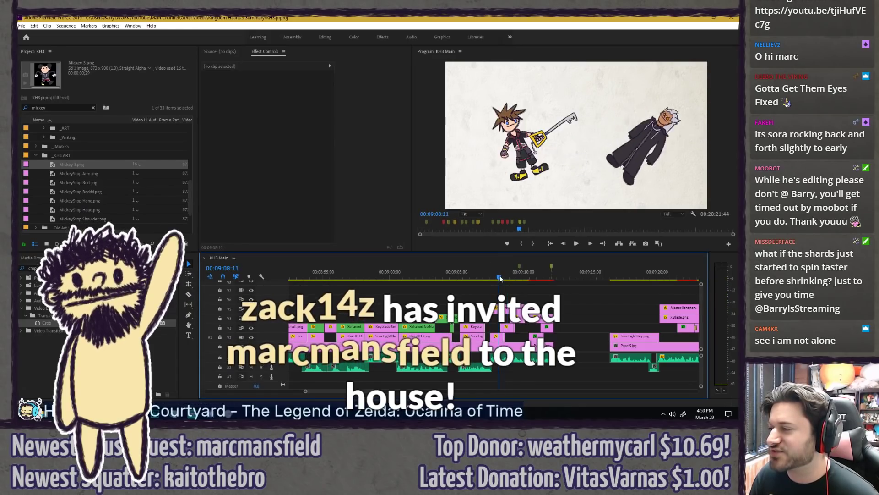
{"action": "key", "text": "shift+Left"}
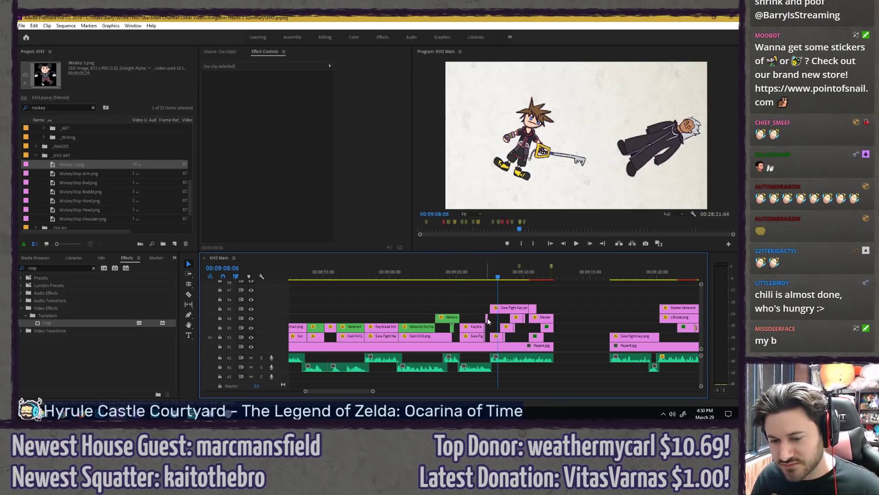
{"action": "key", "text": "equal"}
{"action": "key", "text": "equal"}
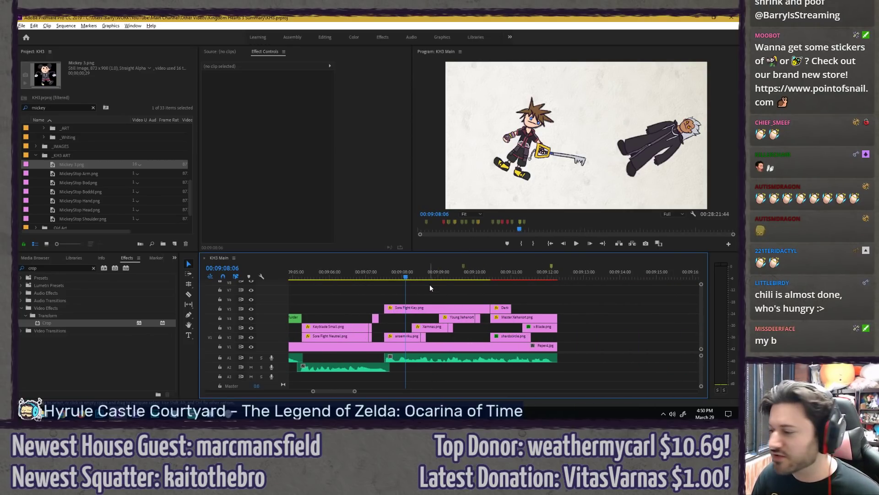
{"action": "left_click_drag", "start_coordinate": [389, 278], "coordinate": [476, 277]}
{"action": "key", "text": "Right"}
{"action": "key", "text": "Right"}
{"action": "key", "text": "Right"}
{"action": "key", "text": "Right"}
{"action": "key", "text": "Right"}
{"action": "key", "text": "Right"}
{"action": "key", "text": "Right"}
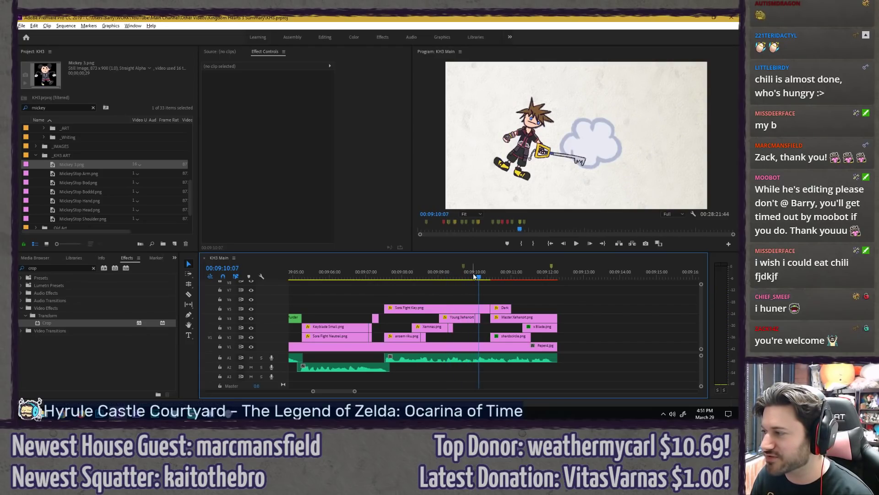
Step: Replay the clash from 00:09:07:42, scrub to 00:09:08:22, and select the Sora Fight Key clip
{"action": "key", "text": "space"}
{"action": "left_click", "coordinate": [392, 276]}
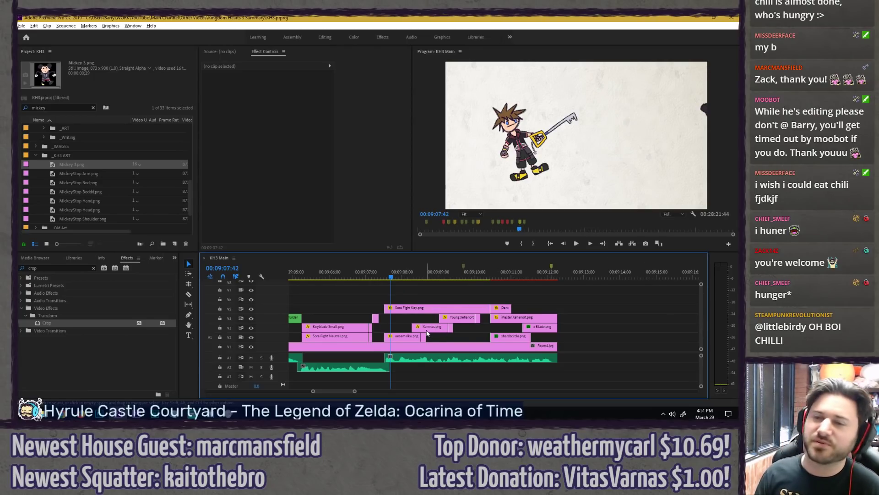
{"action": "key", "text": "space"}
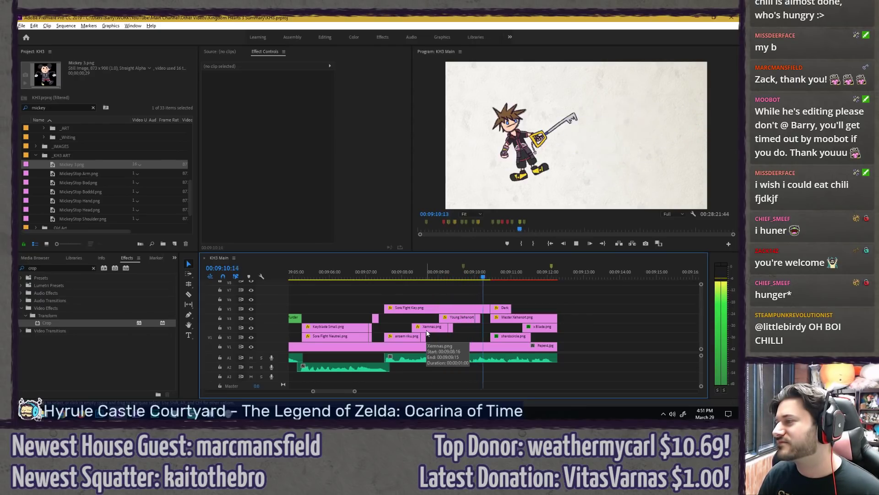
{"action": "key", "text": "space"}
{"action": "left_click_drag", "start_coordinate": [395, 277], "coordinate": [420, 270]}
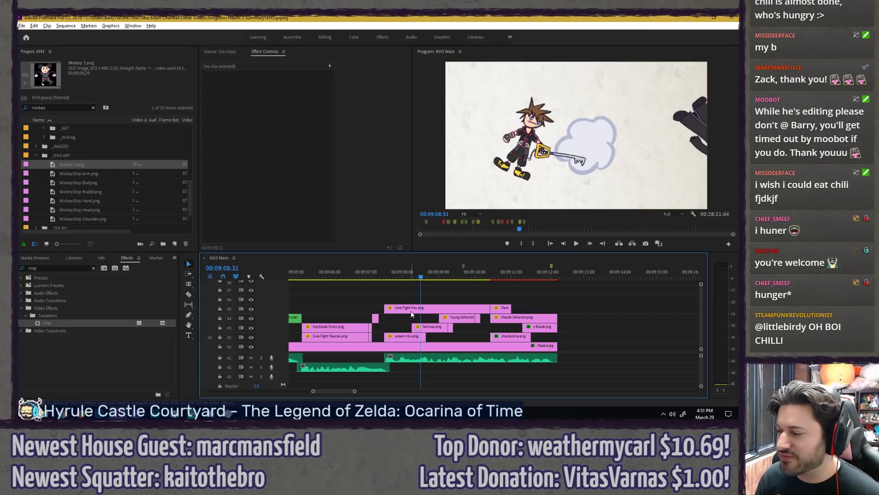
{"action": "left_click", "coordinate": [411, 314]}
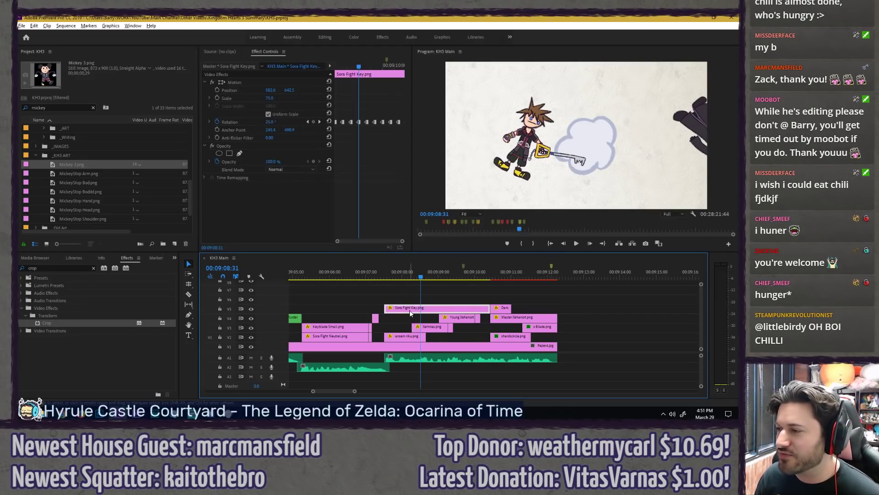
Step: Replay the section from 00:09:08:31, then return to 00:09:07:33
{"action": "left_click", "coordinate": [430, 293]}
{"action": "key", "text": "space"}
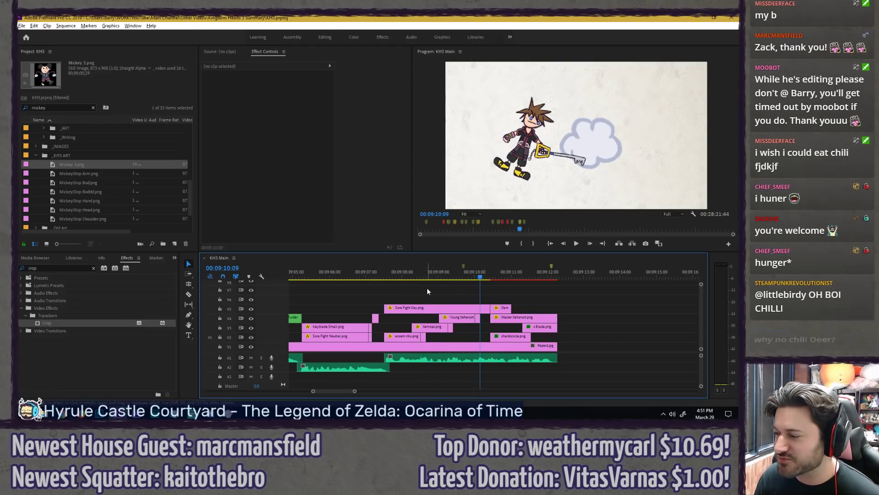
{"action": "left_click", "coordinate": [386, 277]}
{"action": "scroll", "coordinate": [422, 306], "scroll_direction": "up", "scroll_amount": 2}
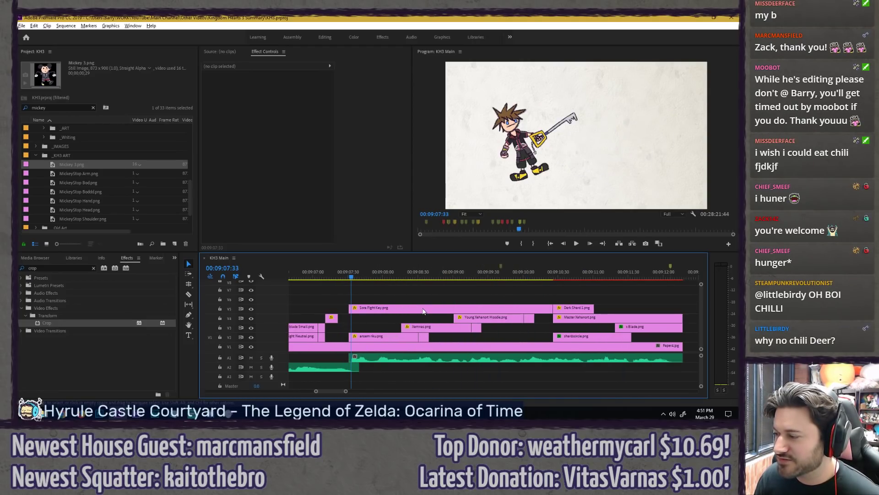
Step: Move the Sora Fight Key clip slightly earlier, trim its start, and replay from 00:09:07:25
{"action": "left_click", "coordinate": [412, 313]}
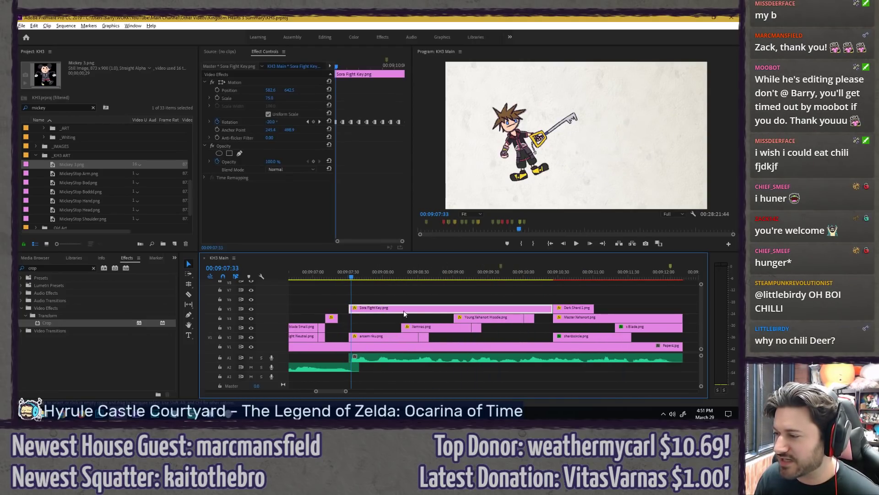
{"action": "left_click", "coordinate": [380, 310]}
{"action": "left_click_drag", "start_coordinate": [379, 310], "coordinate": [350, 310]}
{"action": "left_click", "coordinate": [364, 291]}
{"action": "key", "text": "shift+Left"}
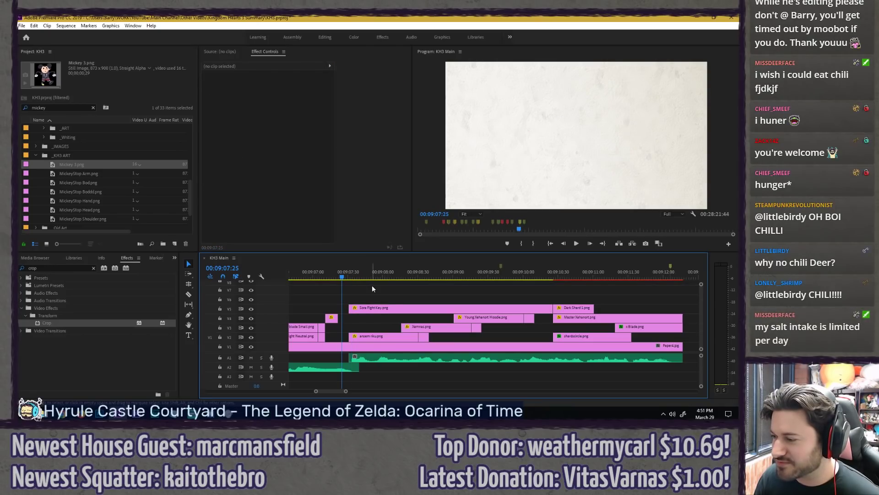
{"action": "key", "text": "space"}
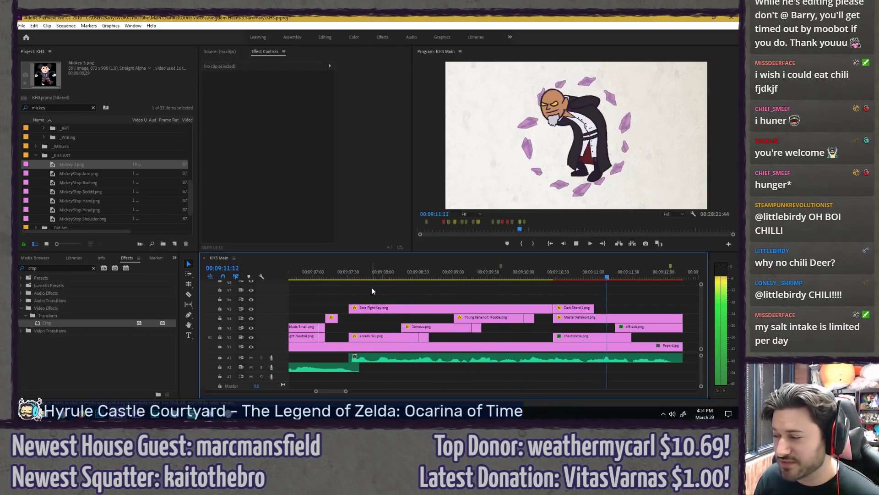
{"action": "key", "text": "space"}
{"action": "scroll", "coordinate": [372, 288], "scroll_direction": "down", "scroll_amount": 3}
{"action": "left_click", "coordinate": [357, 274]}
Step: Play the fight from 00:09:07:24 to Xehanort in a maximised Program Monitor, then save the project
{"action": "key", "text": "grave"}
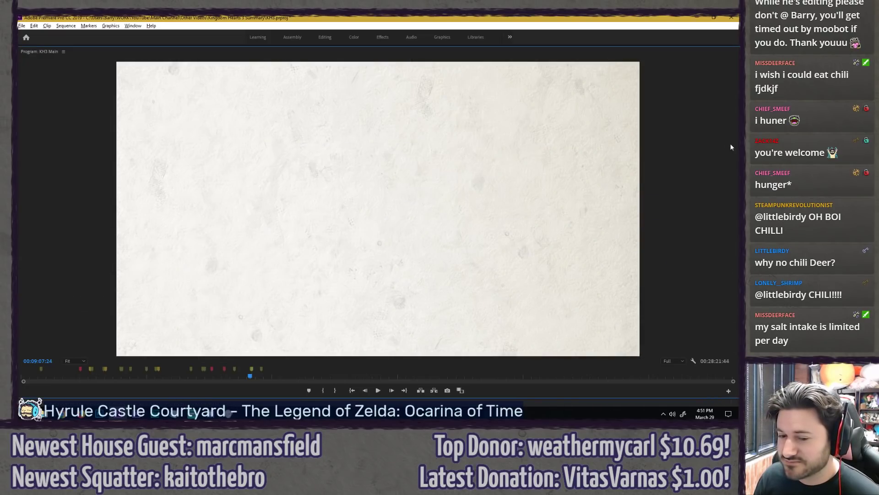
{"action": "key", "text": "space"}
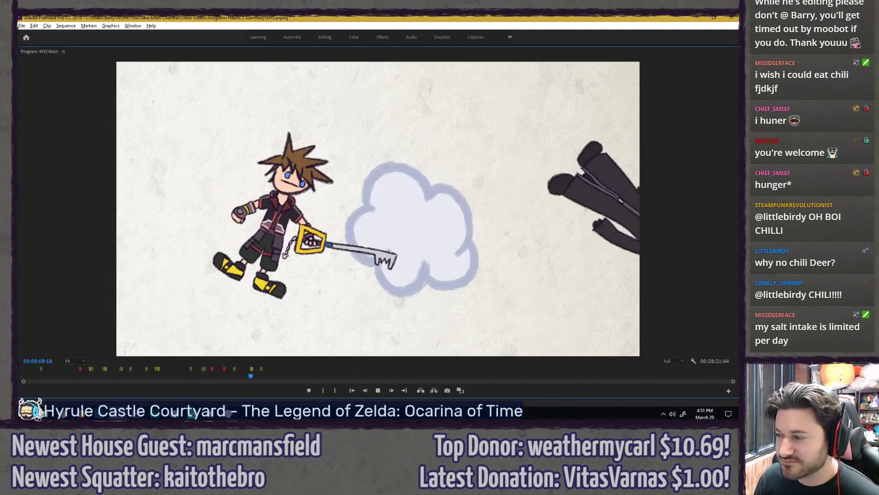
{"action": "key", "text": "space"}
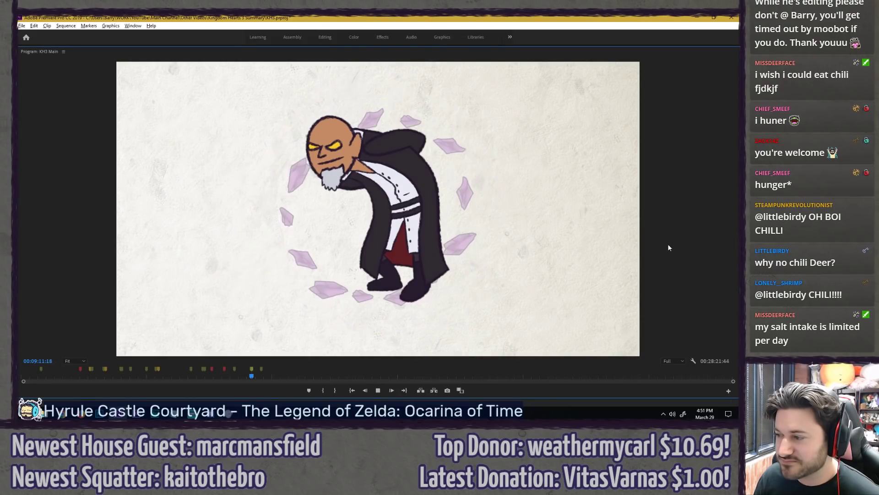
{"action": "key", "text": "grave"}
{"action": "key", "text": "ctrl+s"}
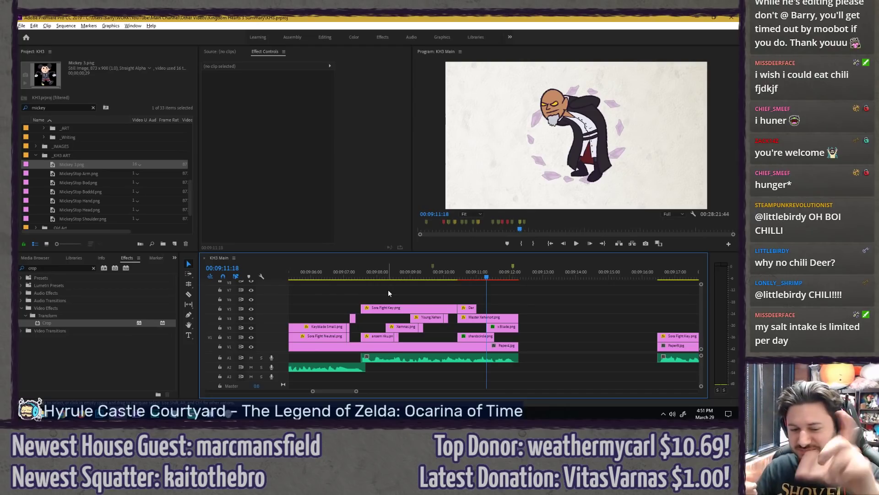
{"action": "scroll", "coordinate": [367, 292], "scroll_direction": "up", "scroll_amount": 3}
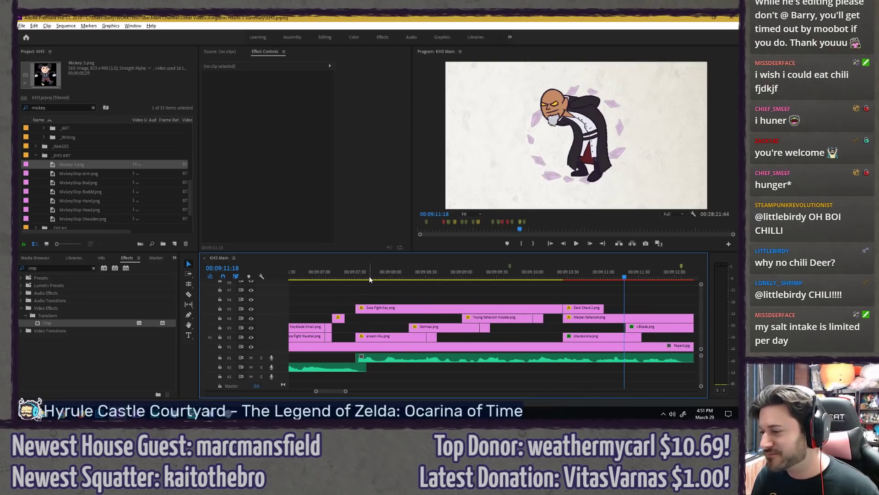
Step: Check the fight frames at 00:09:07:37 (Sora) and 00:09:11:16 (Xehanort) on the timeline
{"action": "left_click", "coordinate": [364, 277]}
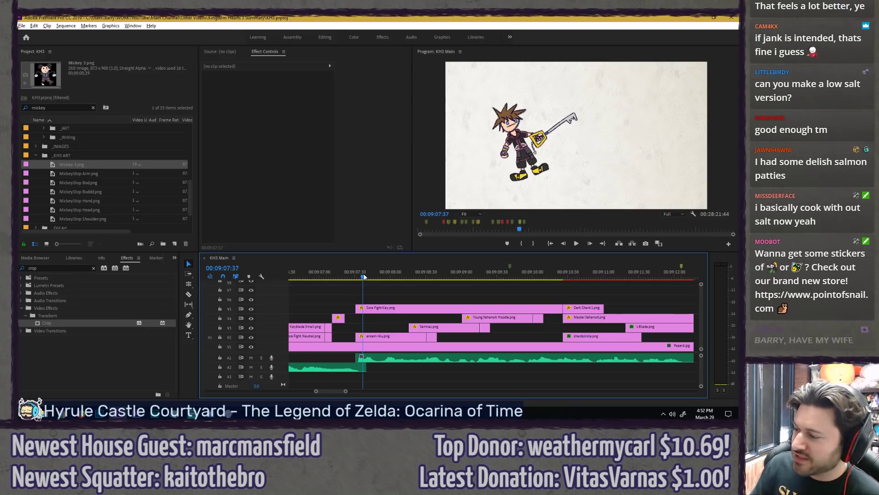
{"action": "scroll", "coordinate": [403, 286], "scroll_direction": "up", "scroll_amount": 1}
{"action": "scroll", "coordinate": [440, 291], "scroll_direction": "down", "scroll_amount": 3}
{"action": "scroll", "coordinate": [440, 290], "scroll_direction": "down", "scroll_amount": 2}
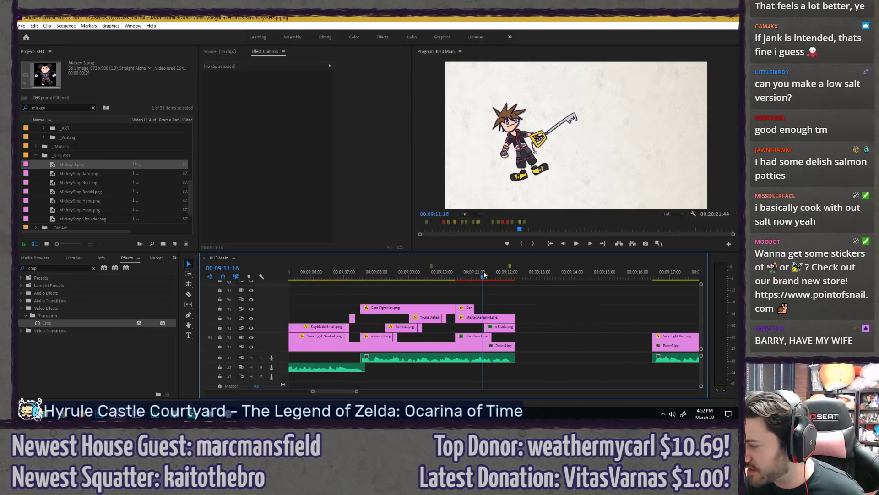
{"action": "left_click", "coordinate": [483, 274]}
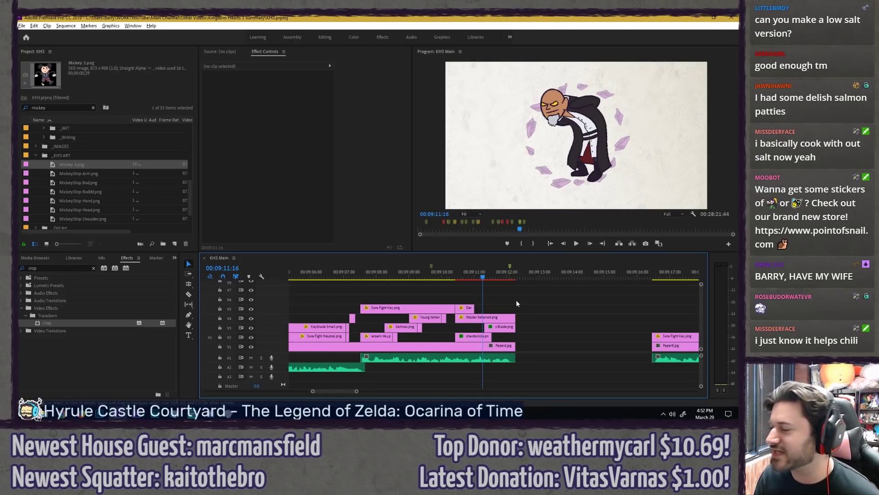
Step: Zoom the timeline out, move to 00:09:16:17, and play from there with the preview maximised
{"action": "key", "text": "minus"}
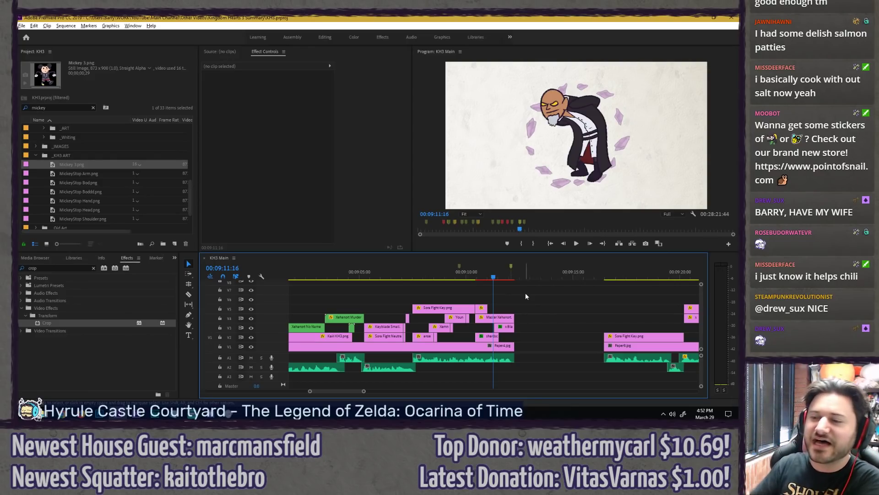
{"action": "scroll", "coordinate": [545, 293], "scroll_direction": "down", "scroll_amount": 2}
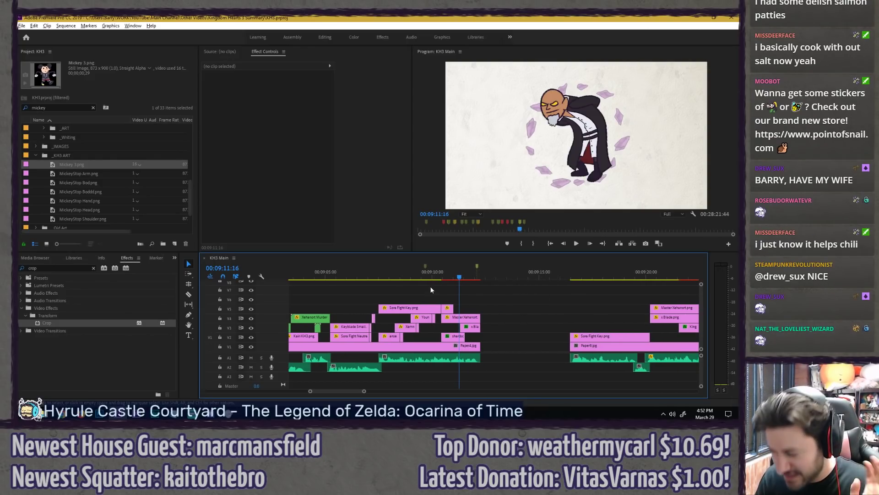
{"action": "left_click_drag", "start_coordinate": [442, 279], "coordinate": [571, 278]}
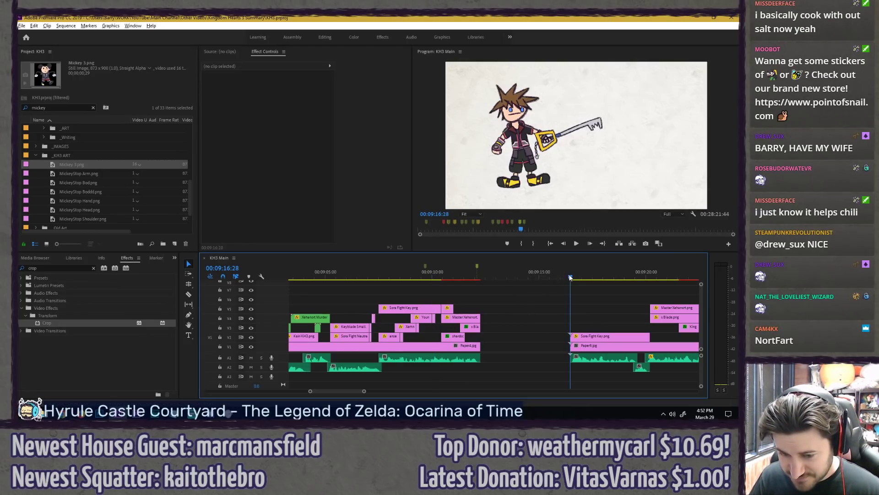
{"action": "scroll", "coordinate": [511, 306], "scroll_direction": "down", "scroll_amount": 2}
{"action": "scroll", "coordinate": [506, 301], "scroll_direction": "down", "scroll_amount": 2}
{"action": "scroll", "coordinate": [489, 302], "scroll_direction": "down", "scroll_amount": 5}
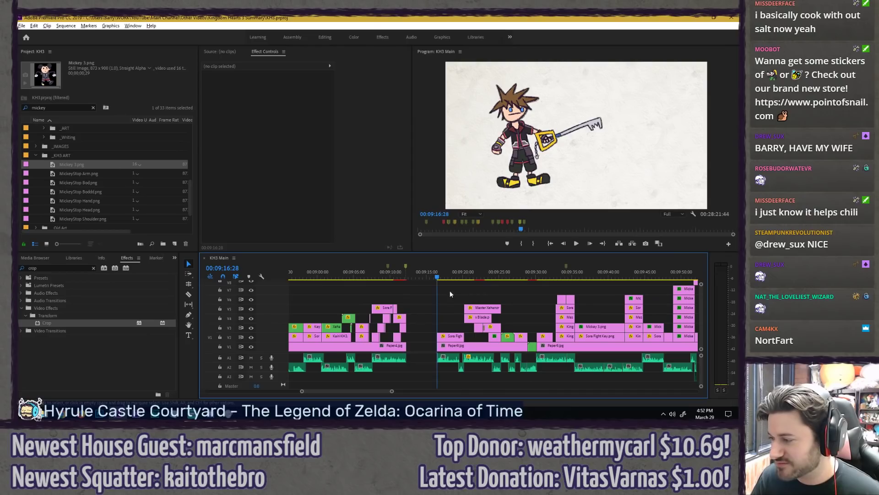
{"action": "scroll", "coordinate": [364, 292], "scroll_direction": "down", "scroll_amount": 3}
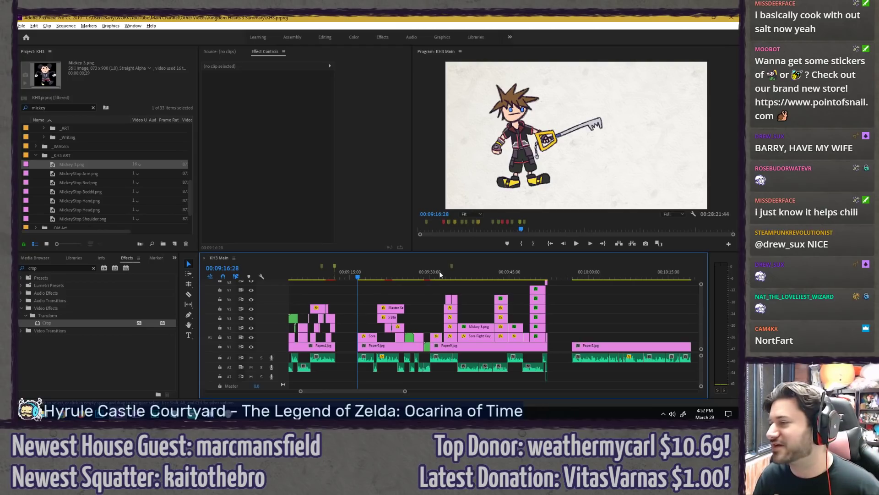
{"action": "key", "text": "grave"}
{"action": "key", "text": "space"}
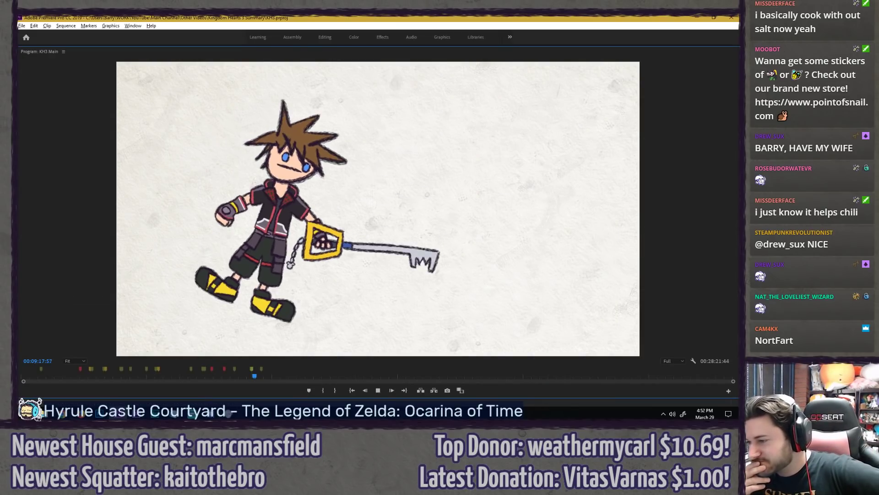
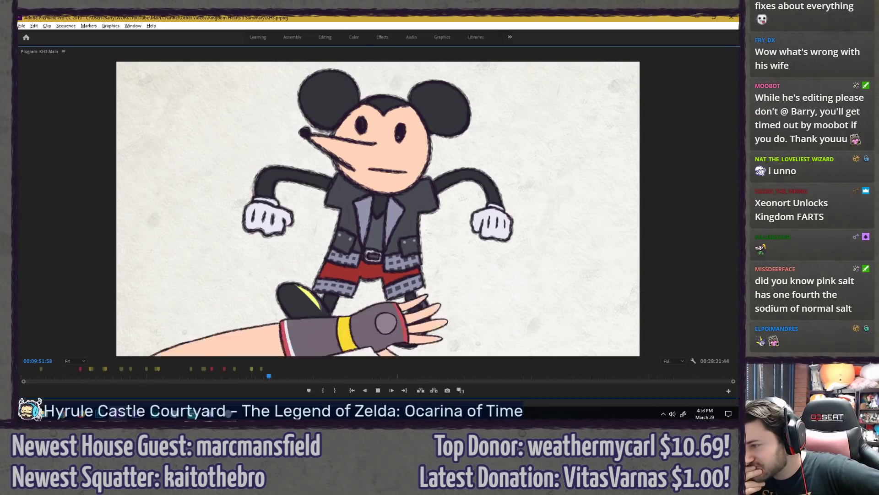
Step: Stop playback and restore the maximised Program Monitor to the full editing workspace
{"action": "key", "text": "space"}
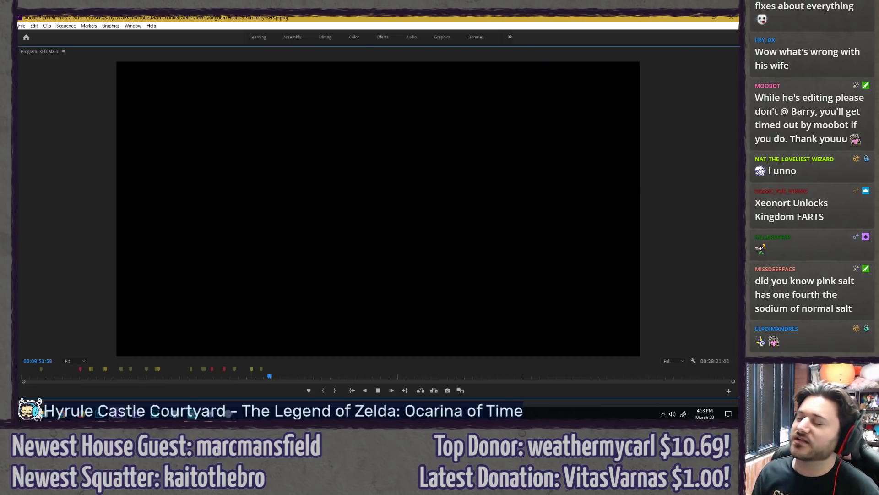
{"action": "key", "text": "grave"}
{"action": "scroll", "coordinate": [399, 294], "scroll_direction": "up", "scroll_amount": 3}
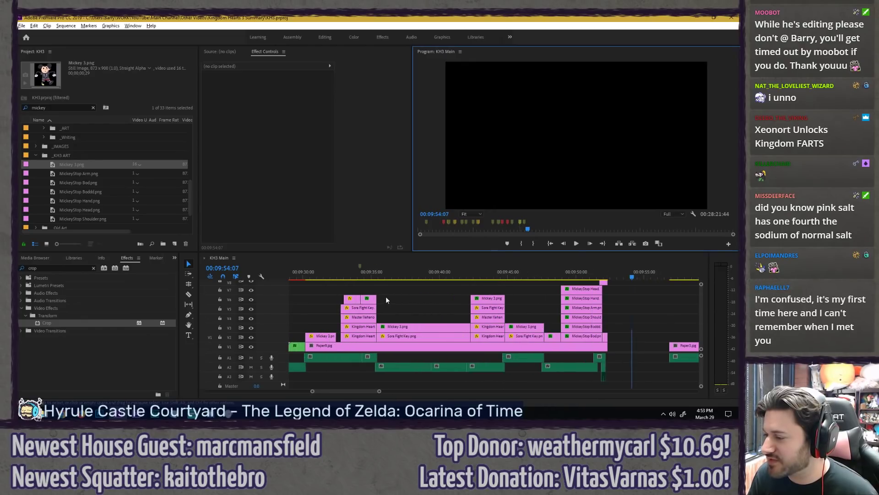
Step: Check the Sora and Mickey frames between 00:09:35:26 and about 00:09:45 on the timeline
{"action": "left_click", "coordinate": [384, 278]}
{"action": "left_click_drag", "start_coordinate": [384, 278], "coordinate": [377, 277]}
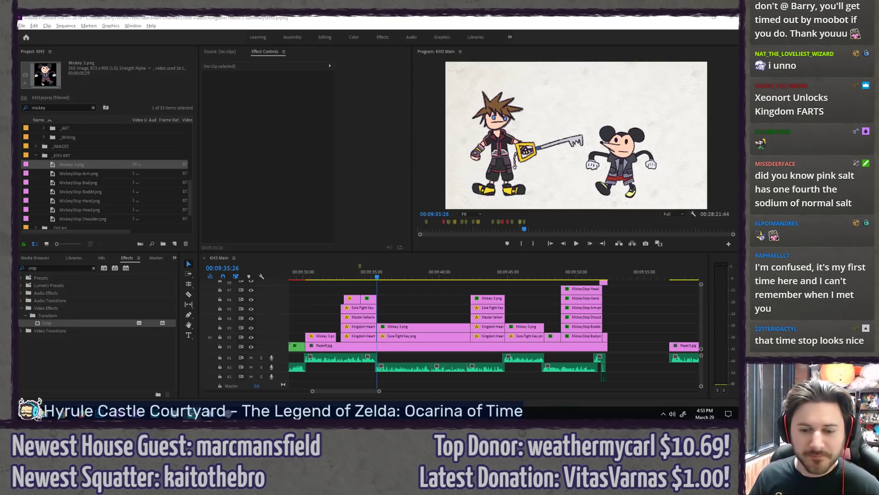
{"action": "left_click", "coordinate": [296, 16]}
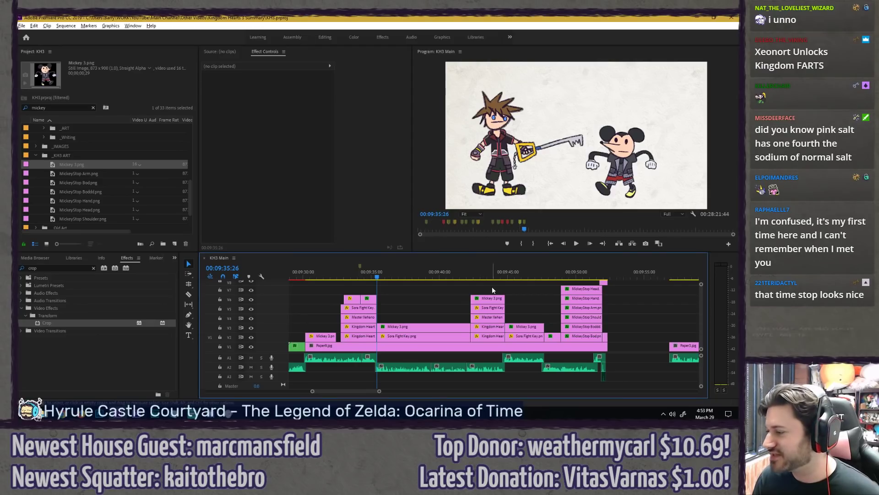
{"action": "left_click", "coordinate": [446, 275]}
{"action": "left_click", "coordinate": [504, 278]}
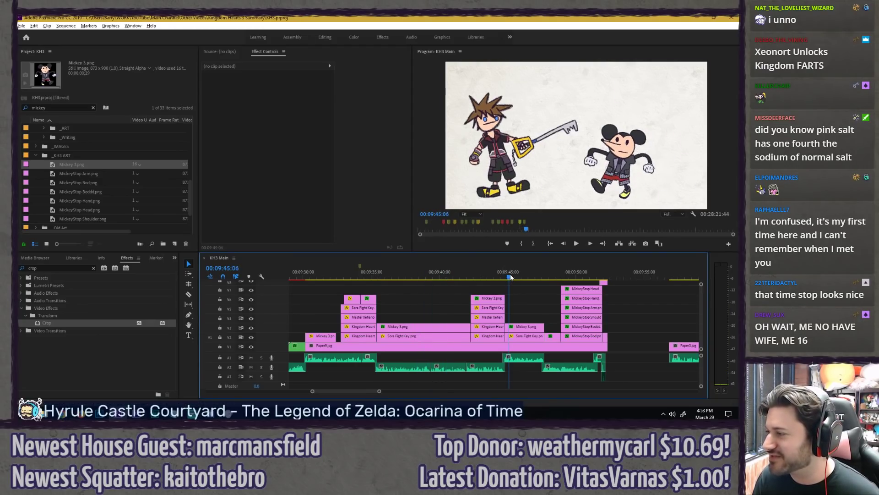
{"action": "left_click", "coordinate": [471, 277]}
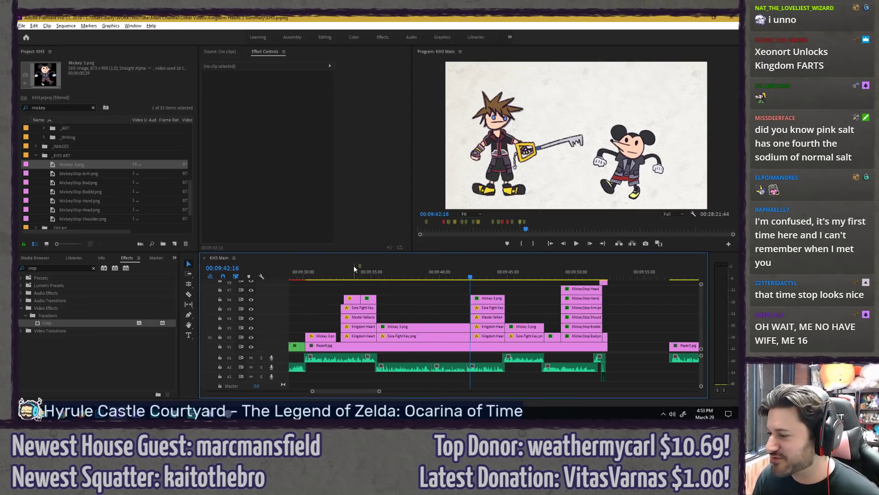
Step: Play the time-stop shot from 00:09:33:26 and stop it
{"action": "mouse_move", "coordinate": [350, 272]}
{"action": "left_mouse_down"}
{"action": "mouse_move", "coordinate": [362, 270]}
{"action": "mouse_move", "coordinate": [351, 272]}
{"action": "left_mouse_up"}
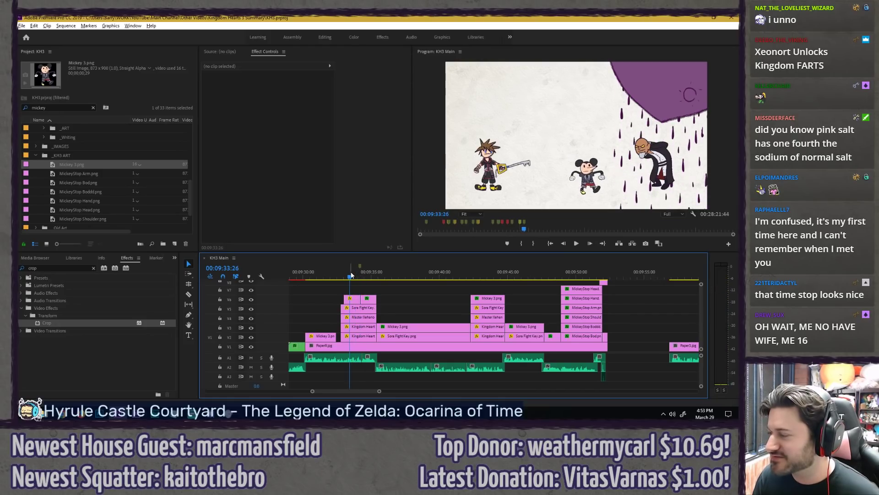
{"action": "key", "text": "space"}
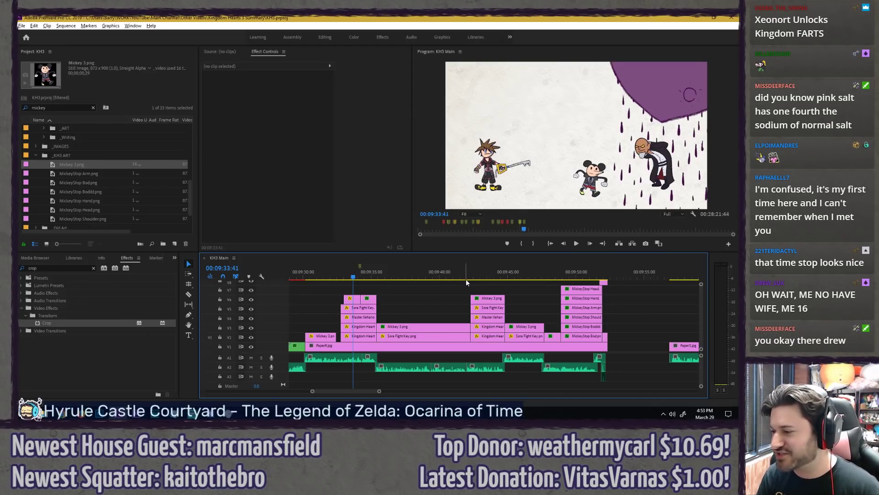
{"action": "key", "text": "space"}
{"action": "key", "text": "space"}
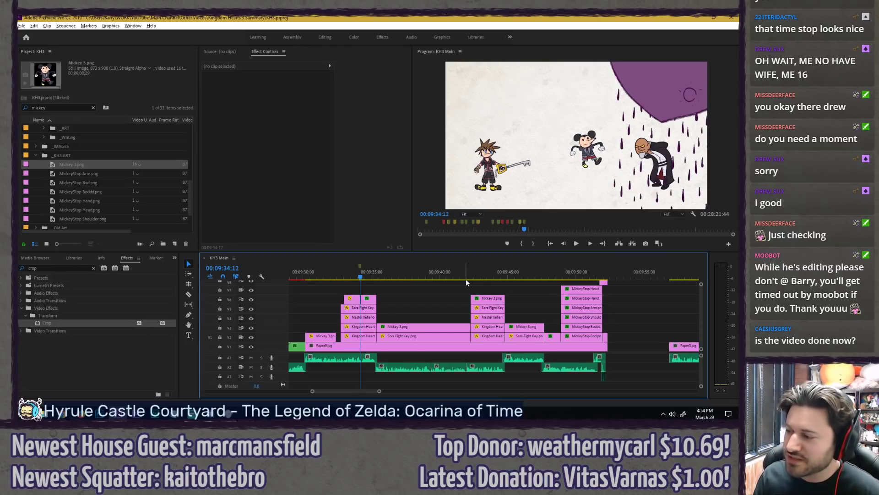
Step: Clear the clip selection, zoom the timeline out and scroll through the whole sequence
{"action": "scroll", "coordinate": [365, 303], "scroll_direction": "down", "scroll_amount": 5}
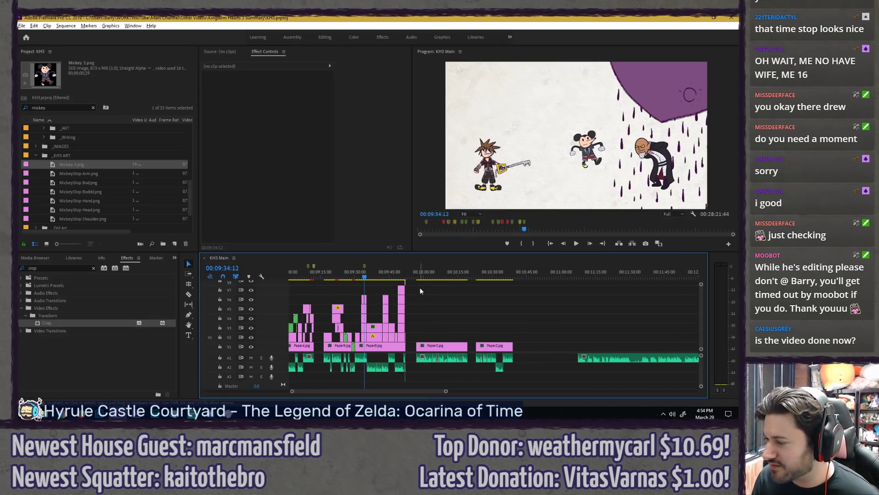
{"action": "left_click_drag", "start_coordinate": [420, 287], "coordinate": [508, 331]}
{"action": "scroll", "coordinate": [435, 317], "scroll_direction": "down", "scroll_amount": 6}
{"action": "key", "text": "minus"}
{"action": "key", "text": "minus"}
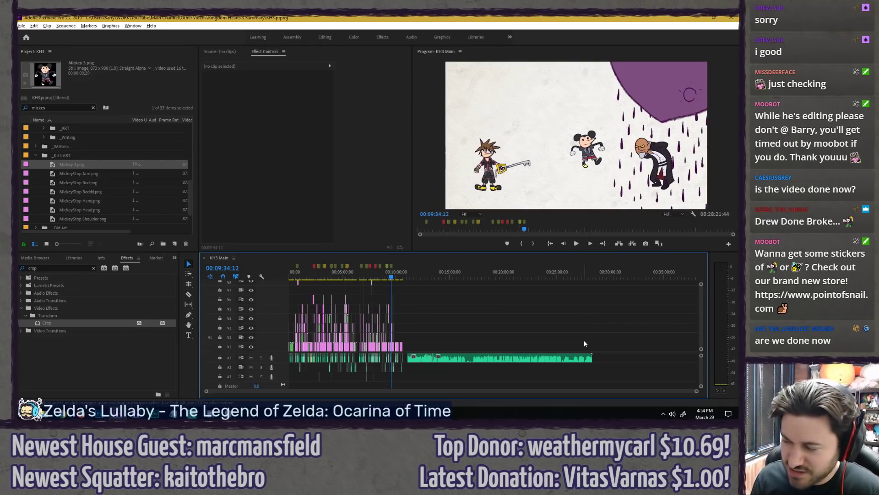
{"action": "scroll", "coordinate": [311, 306], "scroll_direction": "up", "scroll_amount": 6, "text": "alt"}
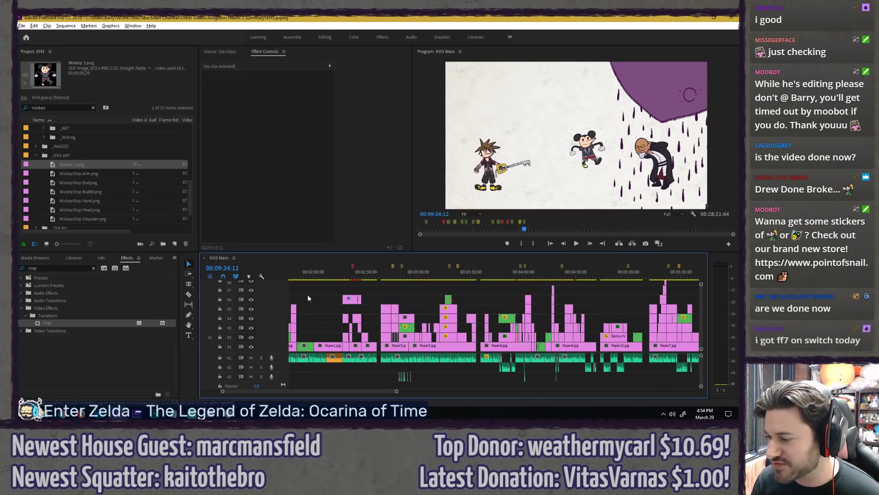
{"action": "scroll", "coordinate": [319, 297], "scroll_direction": "down", "scroll_amount": 10}
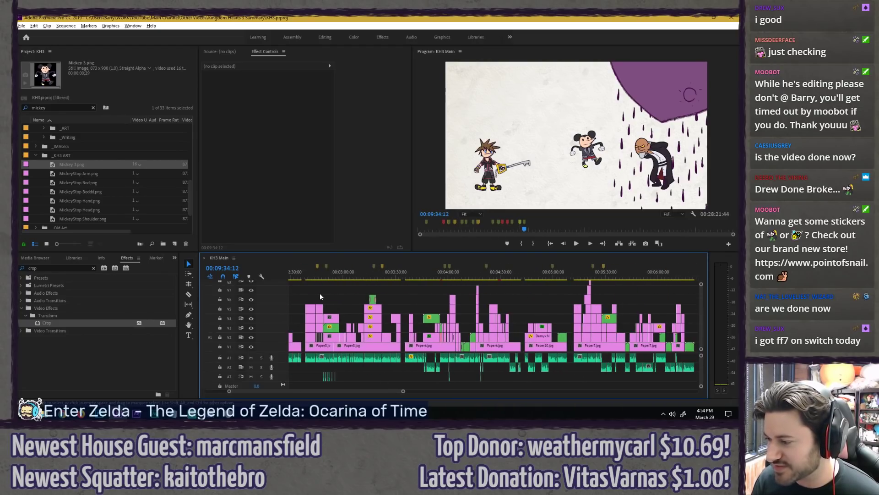
{"action": "scroll", "coordinate": [320, 297], "scroll_direction": "down", "scroll_amount": 10}
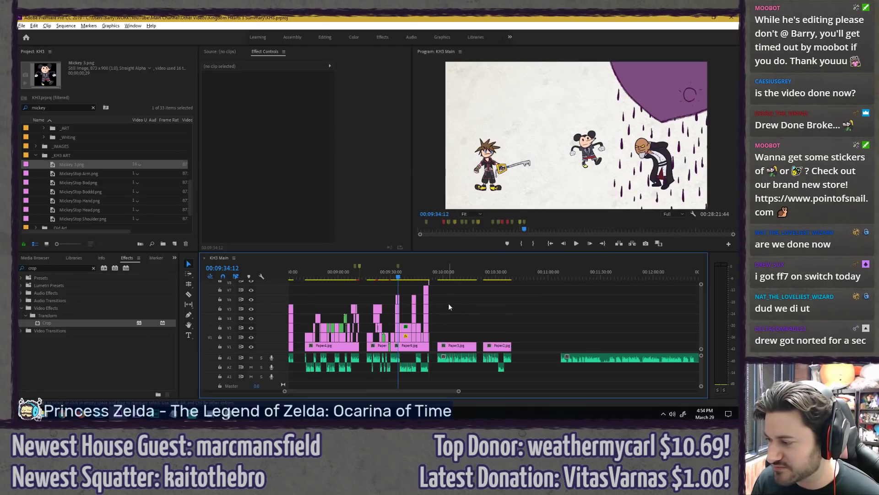
{"action": "scroll", "coordinate": [449, 308], "scroll_direction": "up", "scroll_amount": 2}
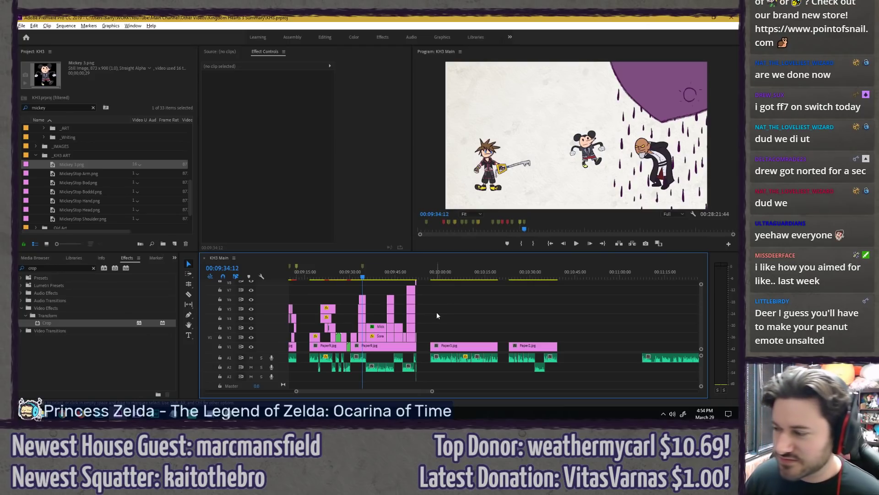
Step: Zoom into the 09:20–10:10 stretch and play the Sora and Mickey section
{"action": "key", "text": "equal"}
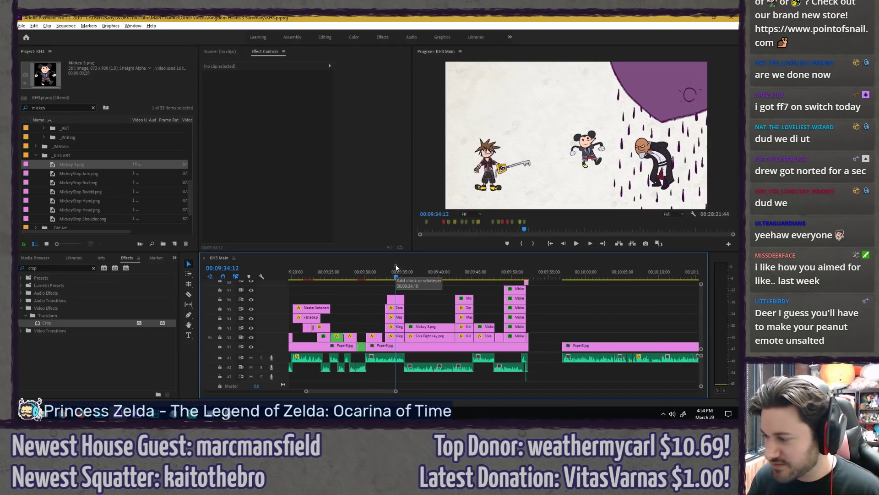
{"action": "key", "text": "space"}
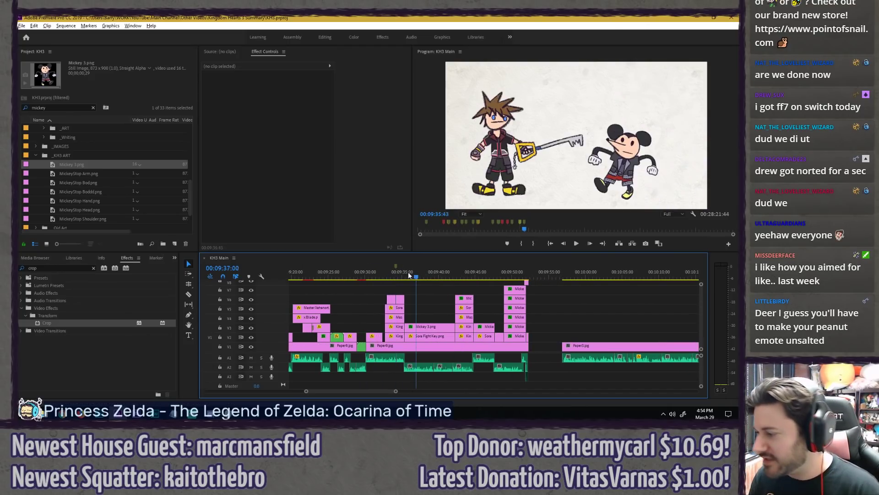
{"action": "key", "text": "equal"}
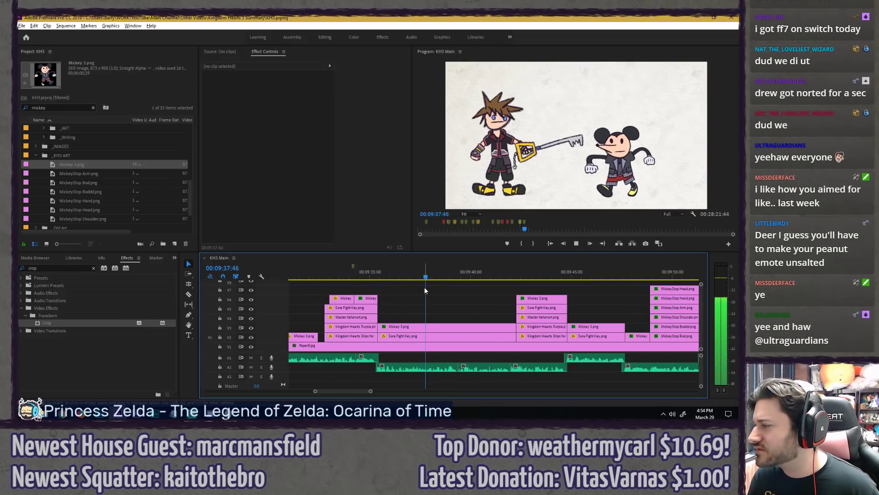
Step: Stop at 00:09:38:14, select the Mickey 3.png clip and locate its Rotation keyframes
{"action": "key", "text": "space"}
{"action": "key", "text": "equal"}
{"action": "left_click", "coordinate": [414, 328]}
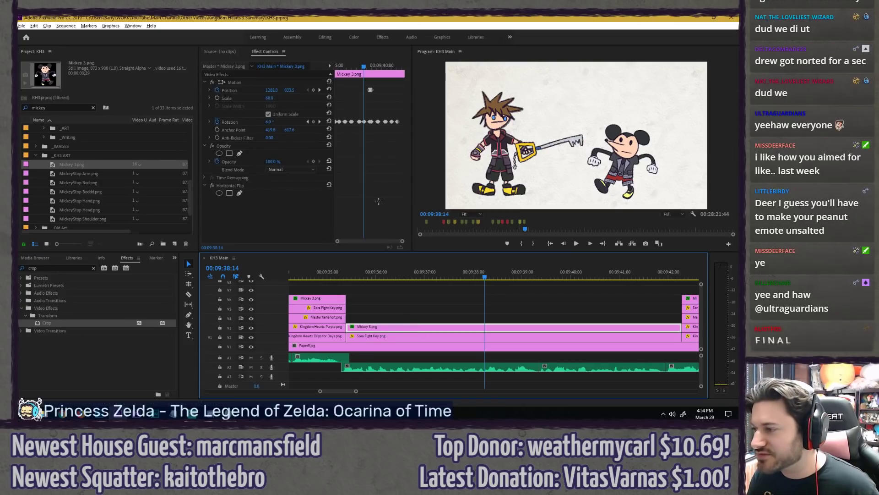
{"action": "left_click_drag", "start_coordinate": [367, 68], "coordinate": [367, 121]}
{"action": "key", "text": "Right"}
{"action": "key", "text": "Right"}
{"action": "key", "text": "Left"}
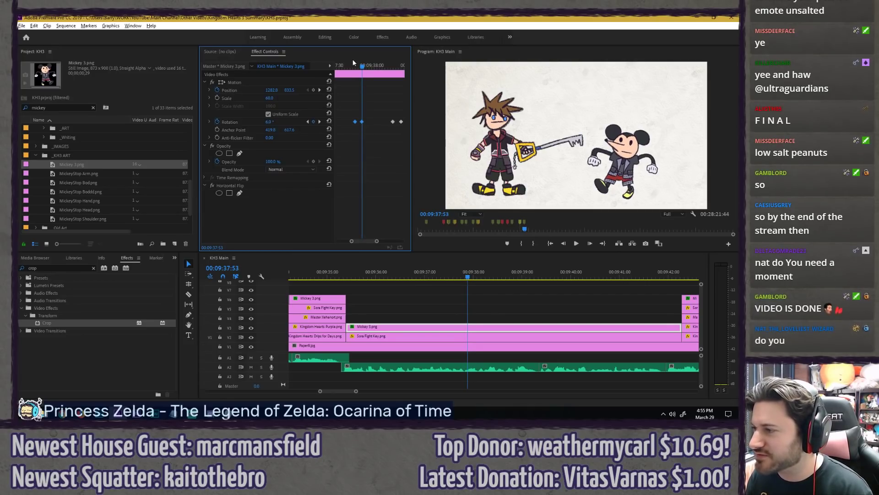
Step: Preview Mickey's rotation wobble from 00:09:38:12 to 00:09:38:21
{"action": "key", "text": "space"}
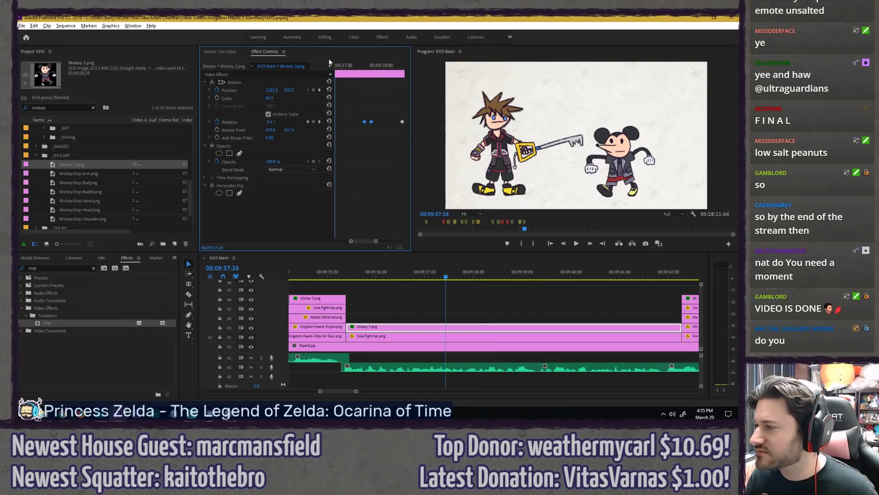
{"action": "key", "text": "space"}
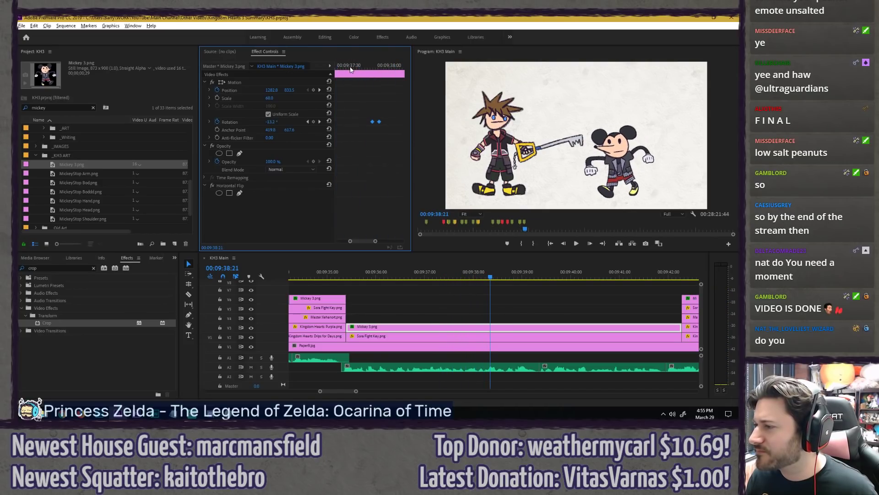
{"action": "key", "text": "space"}
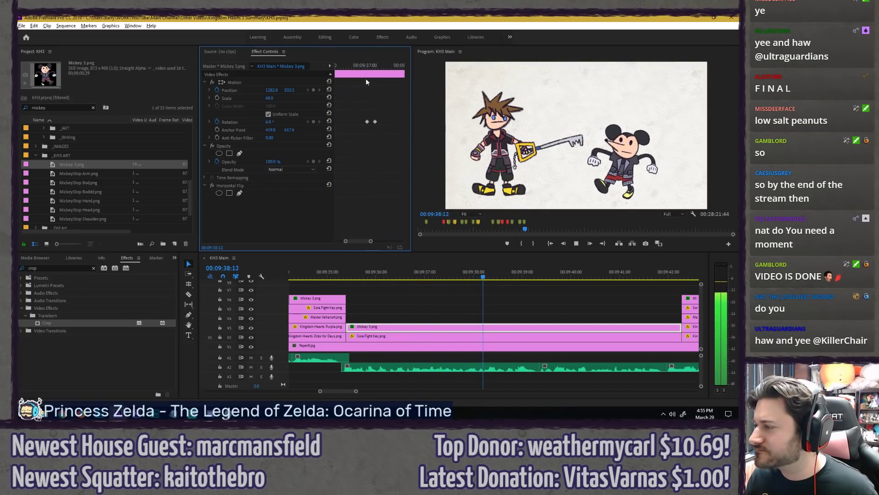
{"action": "key", "text": "space"}
{"action": "left_click", "coordinate": [360, 226]}
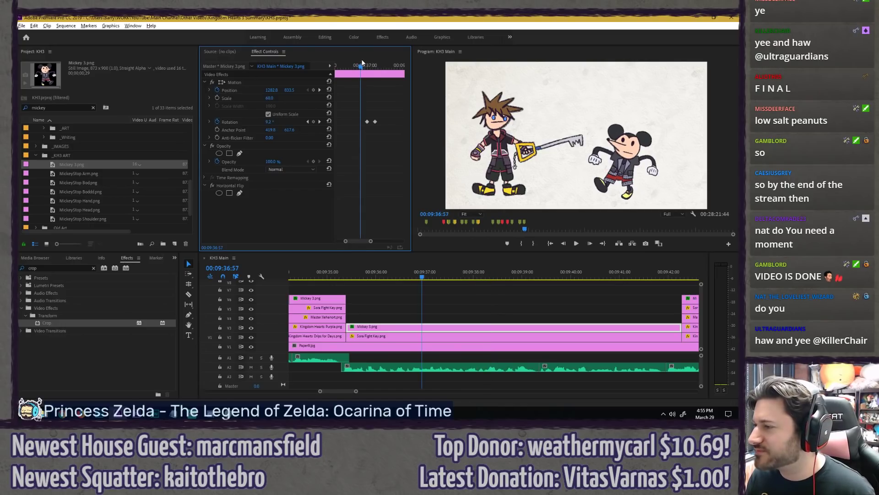
{"action": "left_click_drag", "start_coordinate": [359, 240], "coordinate": [365, 240]}
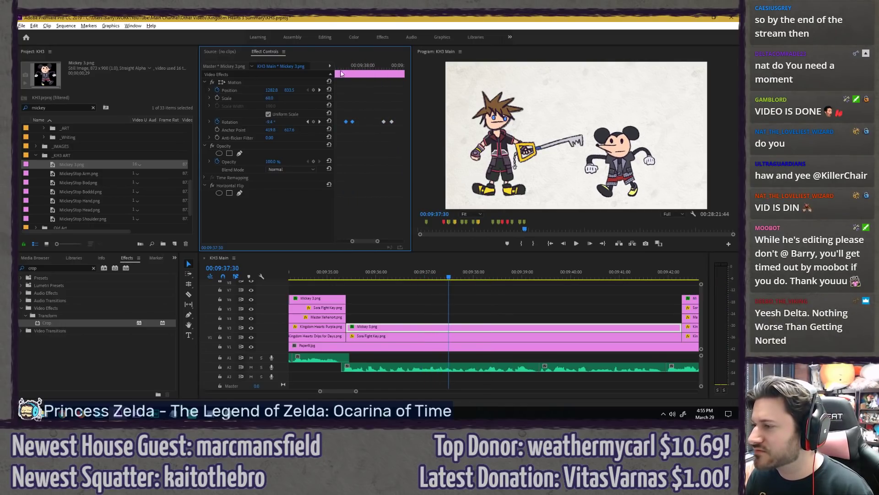
Step: Replay the wobble from 00:09:37:47 to judge its timing
{"action": "left_click", "coordinate": [345, 68]}
{"action": "key", "text": "Right"}
{"action": "key", "text": "Right"}
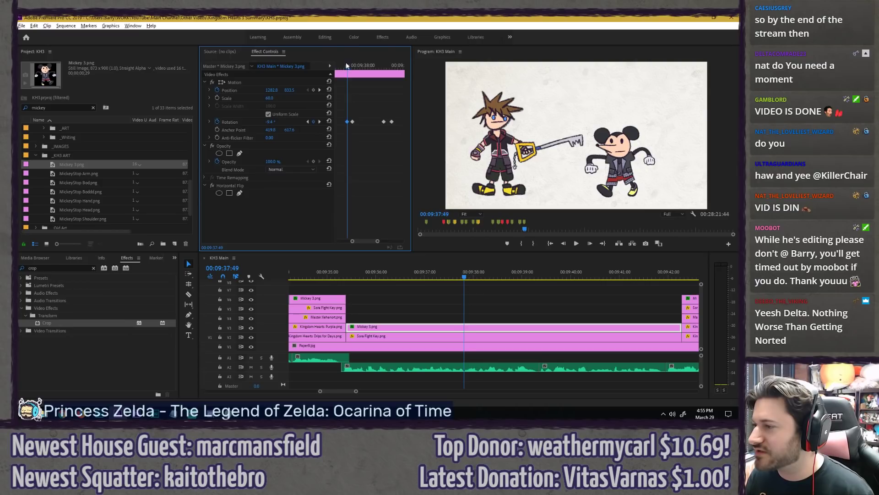
{"action": "key", "text": "space"}
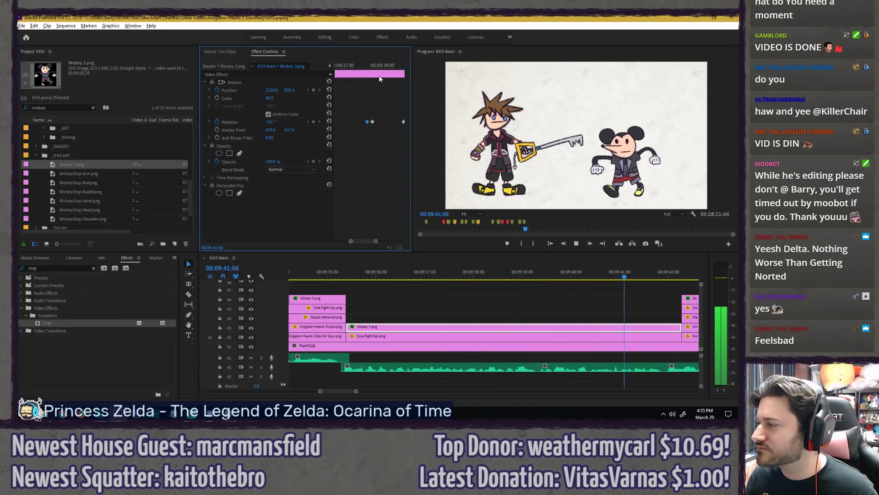
{"action": "key", "text": "space"}
{"action": "left_click", "coordinate": [349, 69]}
{"action": "key", "text": "space"}
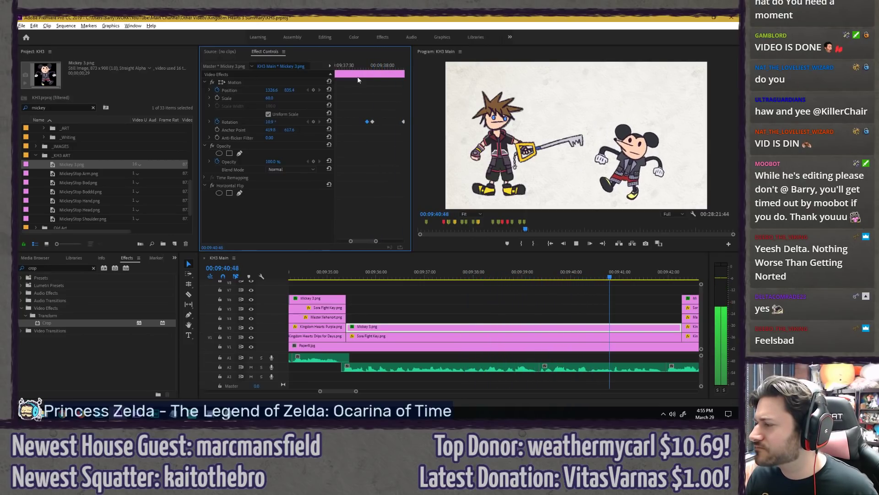
{"action": "key", "text": "space"}
Step: Inspect the rotation at 9:40:26, move the Rotation keyframes earlier and play the result
{"action": "left_click_drag", "start_coordinate": [373, 238], "coordinate": [383, 237]}
{"action": "left_click", "coordinate": [365, 68]}
{"action": "key", "text": "space"}
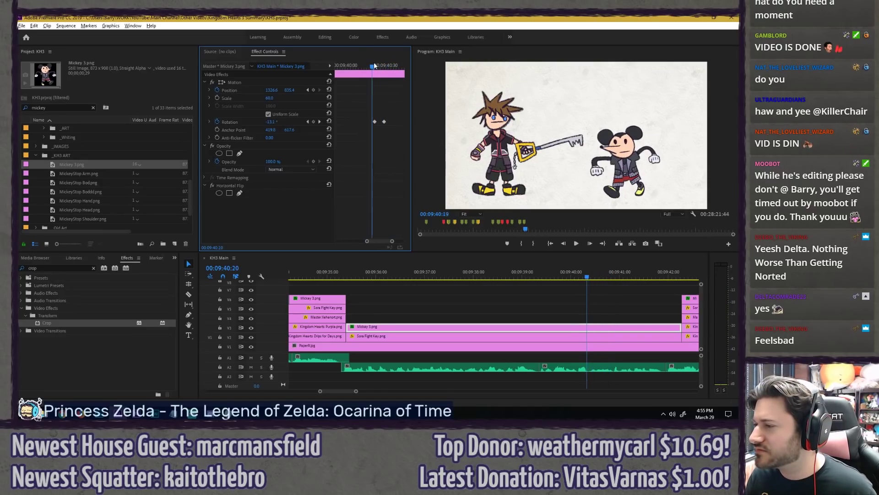
{"action": "left_click_drag", "start_coordinate": [374, 64], "coordinate": [380, 64]}
{"action": "left_click_drag", "start_coordinate": [384, 122], "coordinate": [380, 122]}
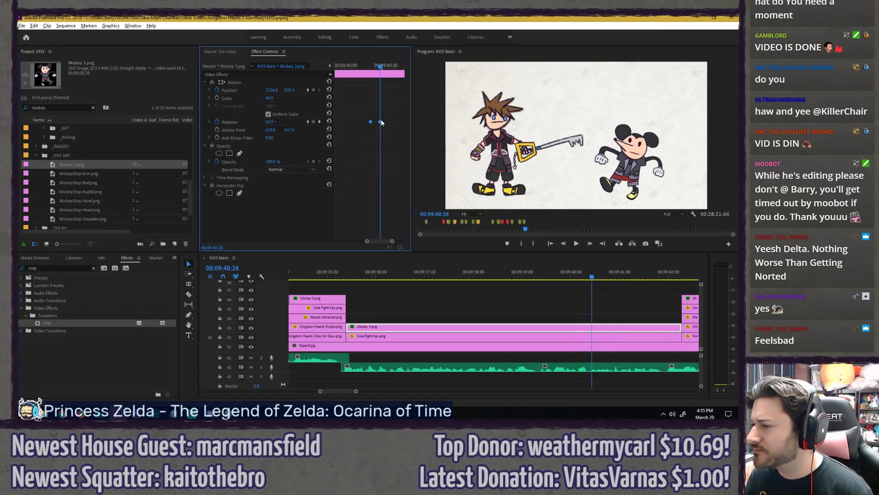
{"action": "left_click", "coordinate": [347, 63]}
{"action": "key", "text": "space"}
Step: Preview the retimed wobble, check Mickey's -9.7° tilt, and zoom out the keyframe view
{"action": "key", "text": "space"}
{"action": "left_click_drag", "start_coordinate": [367, 65], "coordinate": [336, 75]}
{"action": "key", "text": "space"}
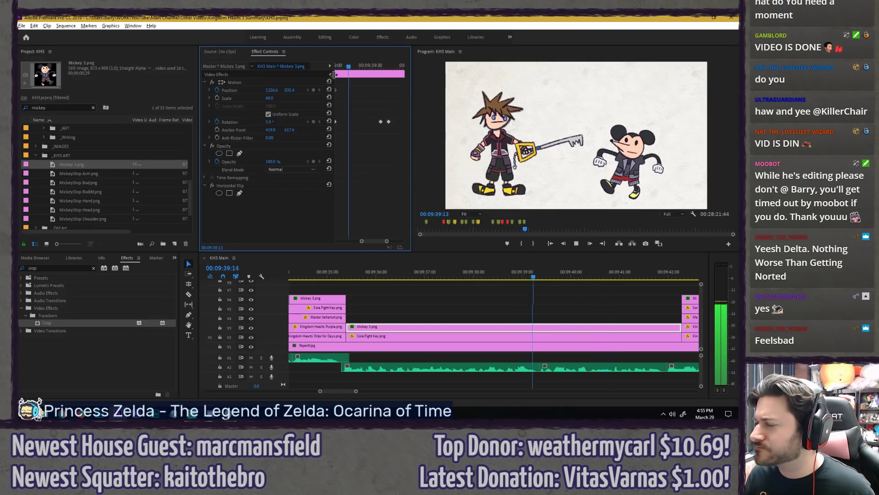
{"action": "key", "text": "space"}
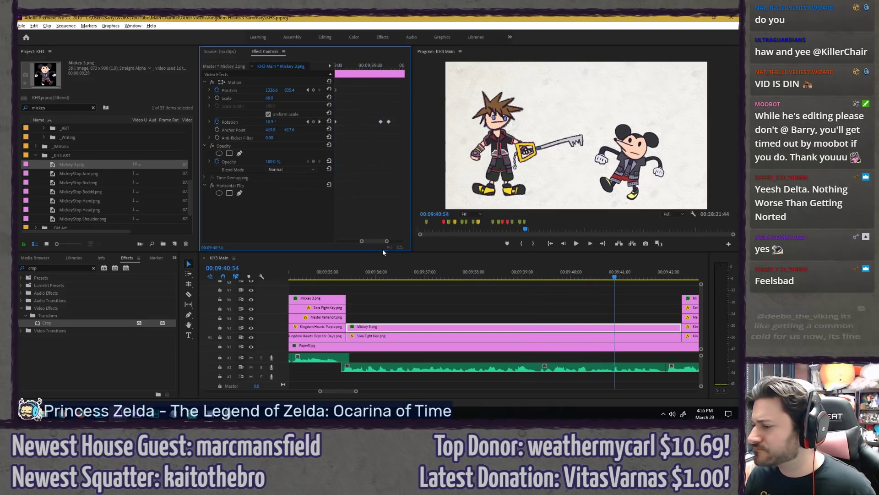
{"action": "left_click", "coordinate": [361, 65]}
{"action": "left_click_drag", "start_coordinate": [362, 67], "coordinate": [372, 140]}
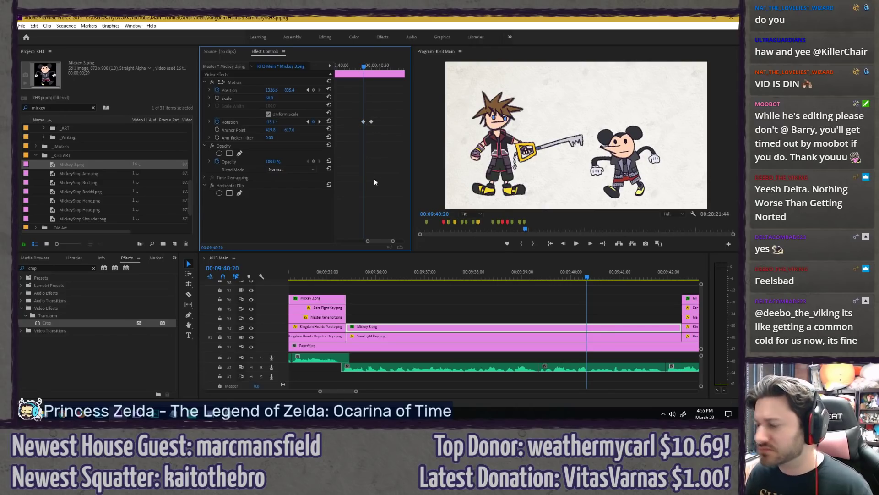
{"action": "key", "text": "minus"}
{"action": "left_click_drag", "start_coordinate": [359, 68], "coordinate": [321, 60]}
Step: Save the project and replay the wobble from 9:39:14, stopping at 9:40:10
{"action": "key", "text": "ctrl+s"}
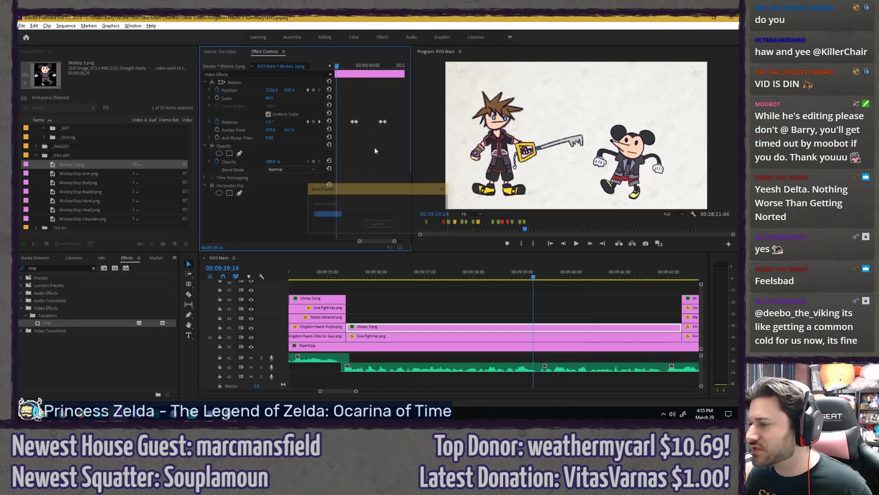
{"action": "key", "text": "space"}
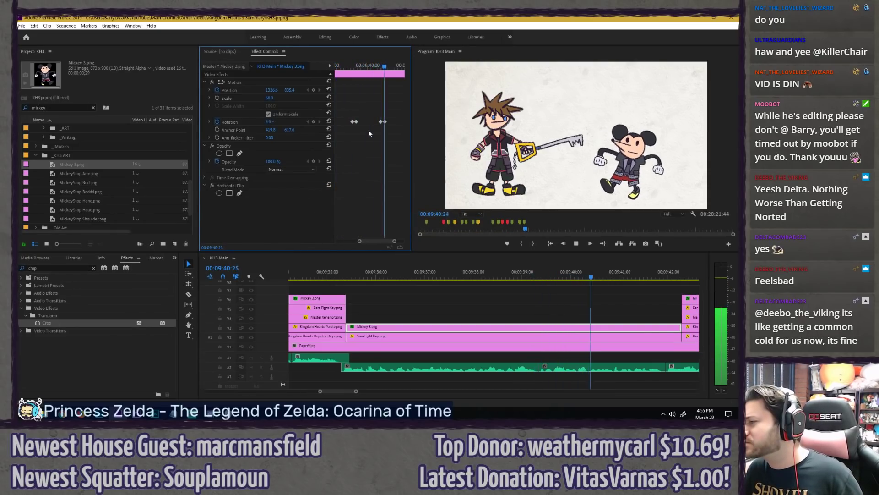
{"action": "left_click", "coordinate": [362, 65]}
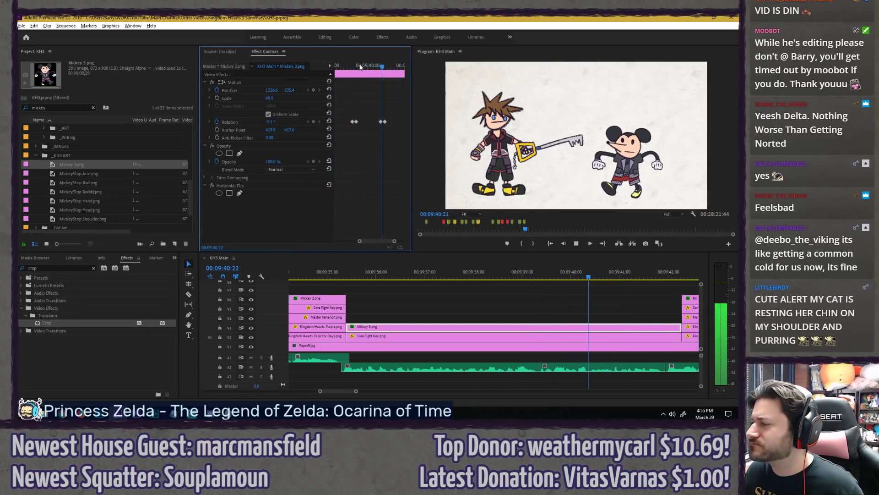
{"action": "left_click_drag", "start_coordinate": [359, 67], "coordinate": [350, 67]}
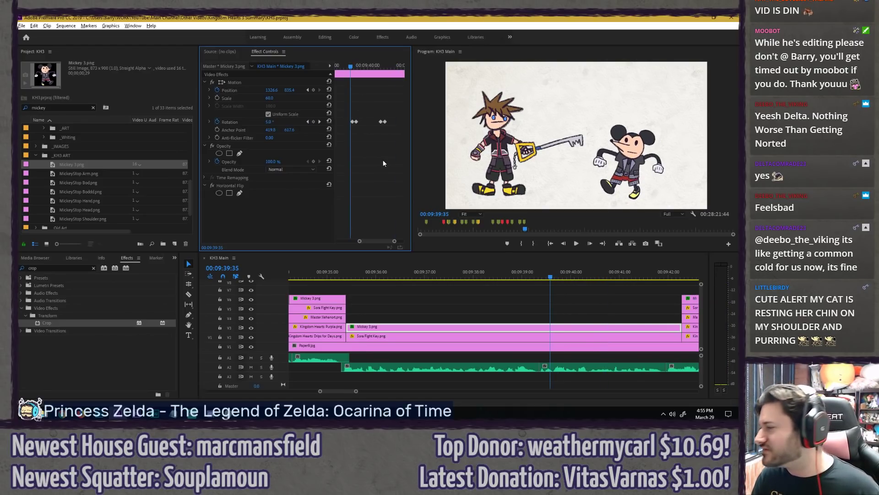
{"action": "key", "text": "space"}
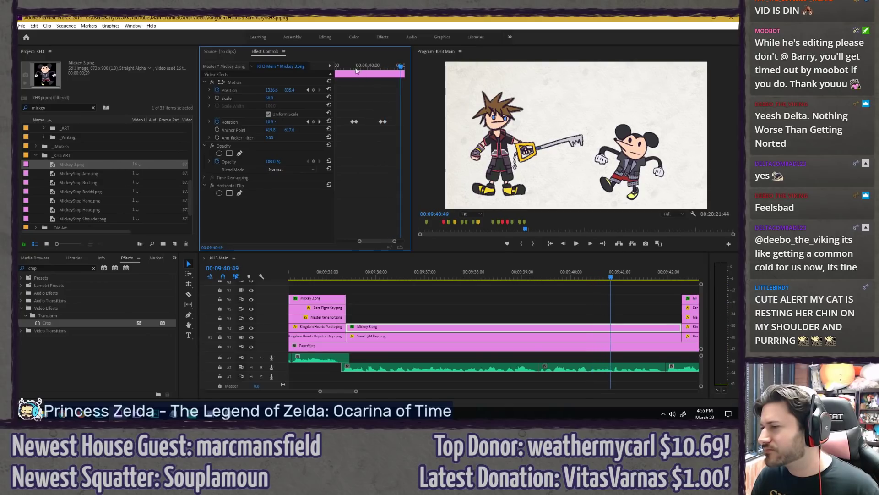
{"action": "left_click", "coordinate": [343, 67]}
{"action": "key", "text": "space"}
{"action": "key", "text": "space"}
{"action": "key", "text": "Left"}
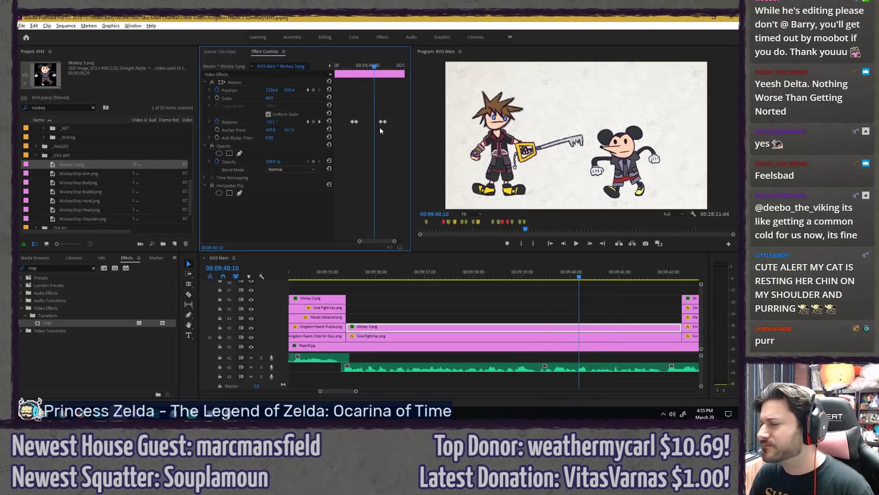
Step: Drag the later pair of Rotation keyframes earlier and preview from 9:37:33
{"action": "mouse_move", "coordinate": [380, 130]}
{"action": "left_mouse_down"}
{"action": "mouse_move", "coordinate": [386, 117]}
{"action": "mouse_move", "coordinate": [375, 122]}
{"action": "left_mouse_up"}
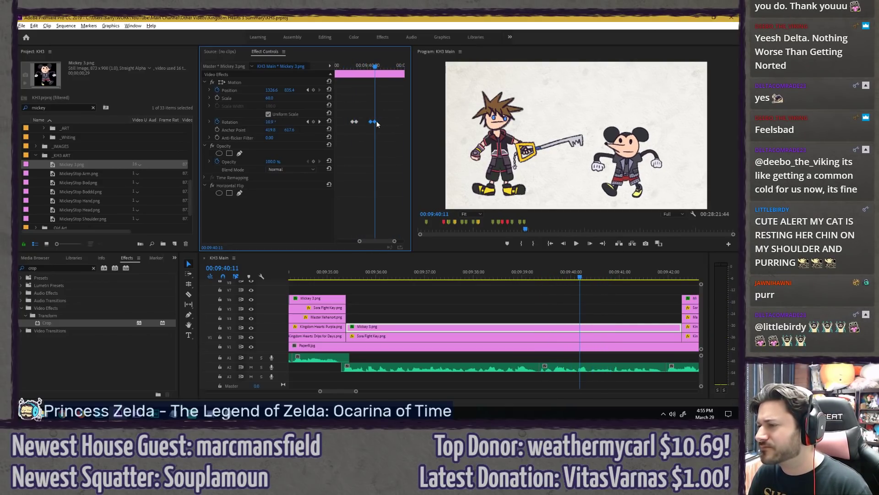
{"action": "left_click_drag", "start_coordinate": [363, 64], "coordinate": [383, 122]}
{"action": "key", "text": "space"}
{"action": "left_click", "coordinate": [345, 67]}
{"action": "key", "text": "space"}
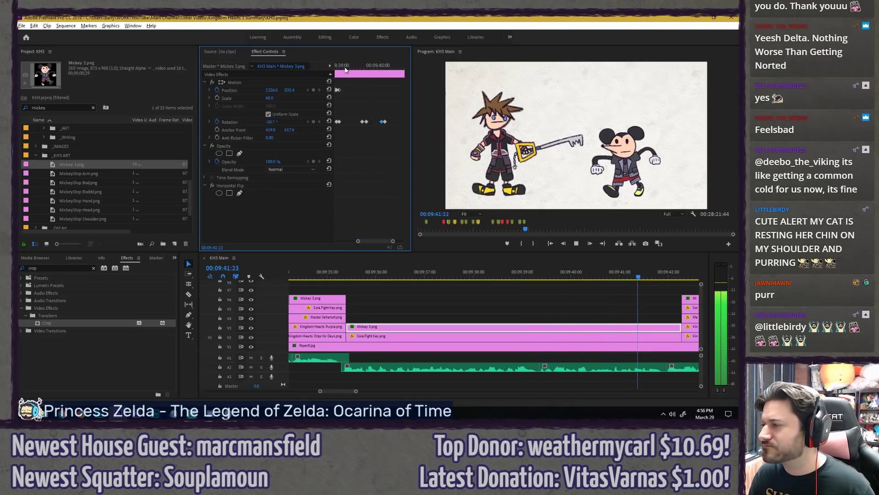
{"action": "left_click_drag", "start_coordinate": [355, 66], "coordinate": [334, 144]}
{"action": "key", "text": "space"}
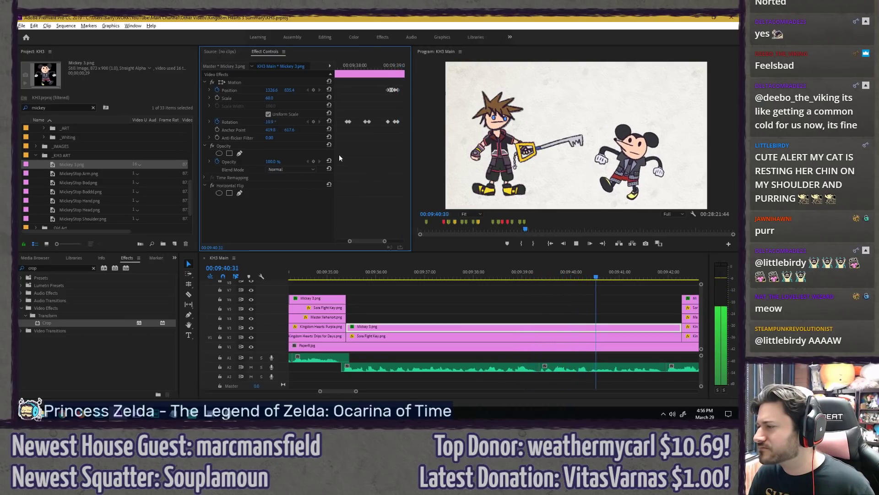
{"action": "key", "text": "space"}
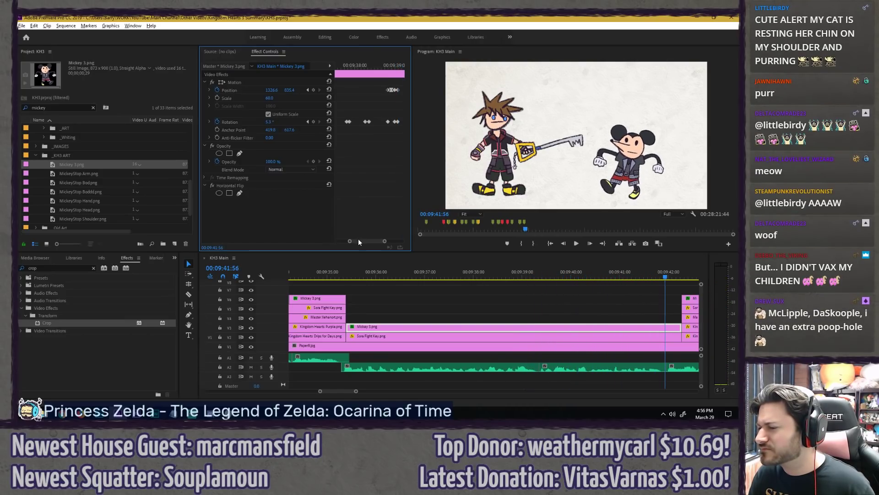
Step: Nudge those two Rotation keyframes one frame earlier and replay the wobble from about 9:39:30
{"action": "left_click_drag", "start_coordinate": [359, 239], "coordinate": [370, 240]}
{"action": "left_click", "coordinate": [383, 65]}
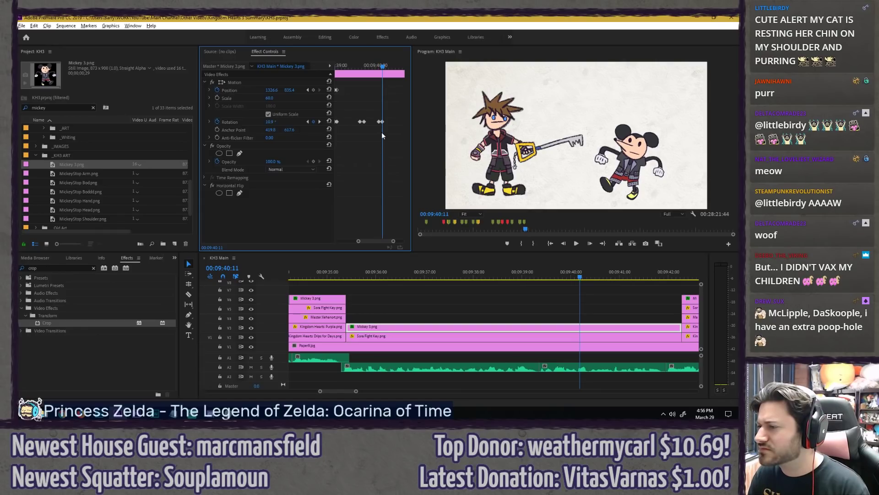
{"action": "scroll", "coordinate": [382, 132], "scroll_direction": "up", "scroll_amount": 2}
{"action": "key", "text": "Left"}
{"action": "left_click_drag", "start_coordinate": [384, 103], "coordinate": [372, 122]}
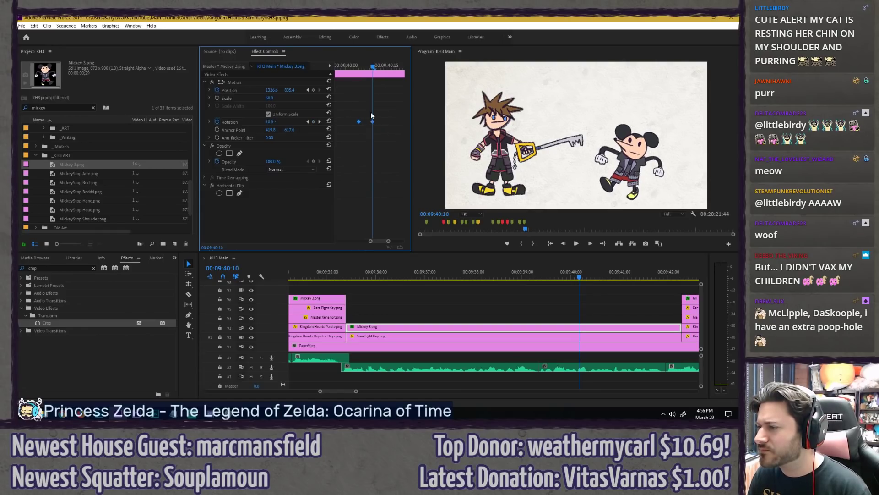
{"action": "left_click_drag", "start_coordinate": [373, 66], "coordinate": [269, 57]}
{"action": "key", "text": "space"}
{"action": "key", "text": "space"}
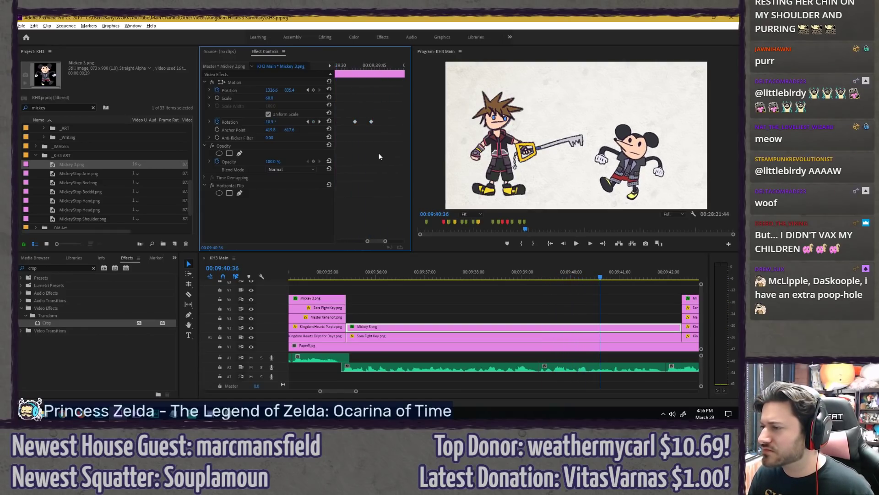
{"action": "left_click", "coordinate": [351, 275]}
{"action": "key", "text": "space"}
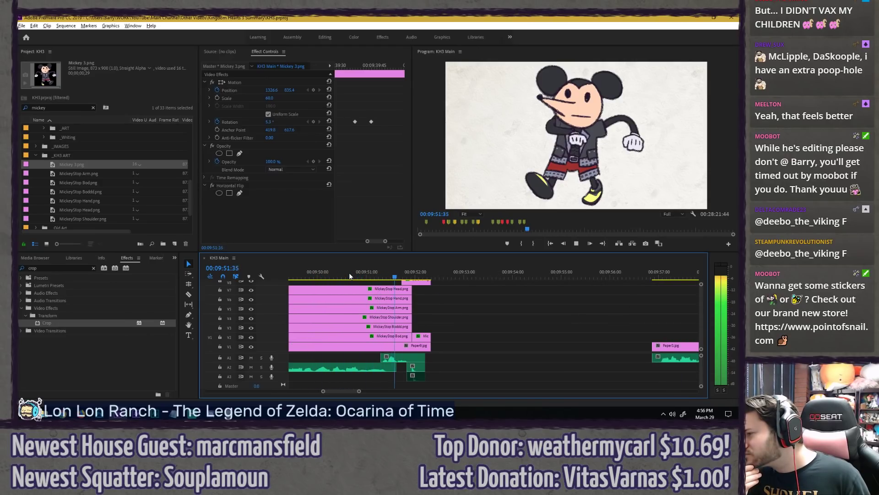
Step: Review Mickey's arm animation and marquee-select all six MickeyStop clips on V2–V7
{"action": "key", "text": "space"}
{"action": "scroll", "coordinate": [349, 263], "scroll_direction": "up", "scroll_amount": 1}
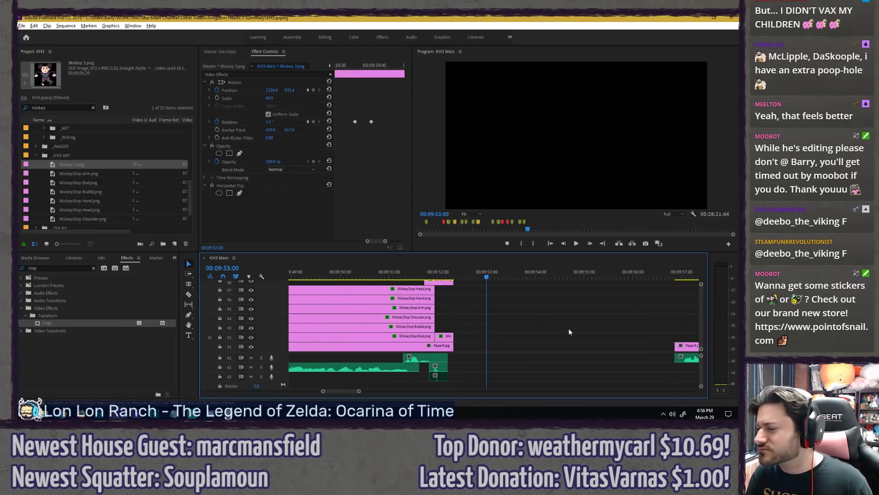
{"action": "scroll", "coordinate": [568, 328], "scroll_direction": "down", "scroll_amount": 2}
{"action": "left_click", "coordinate": [519, 286]}
{"action": "left_click", "coordinate": [500, 273]}
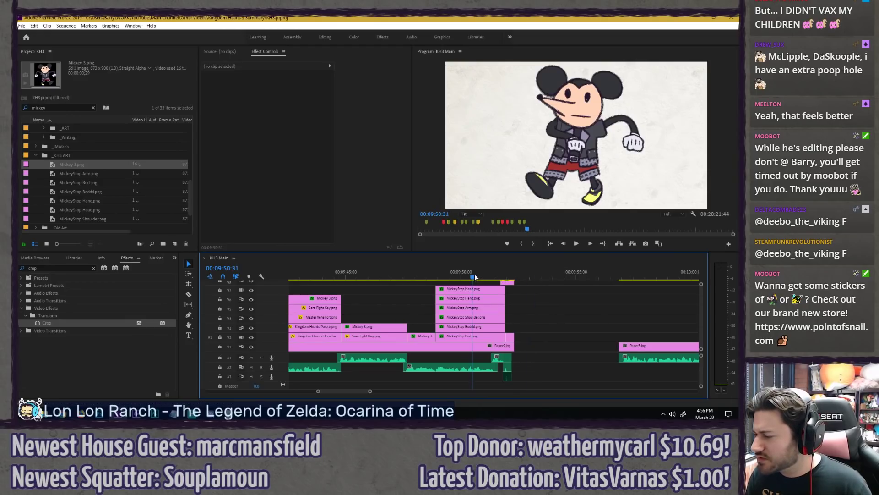
{"action": "left_click_drag", "start_coordinate": [501, 263], "coordinate": [513, 260]}
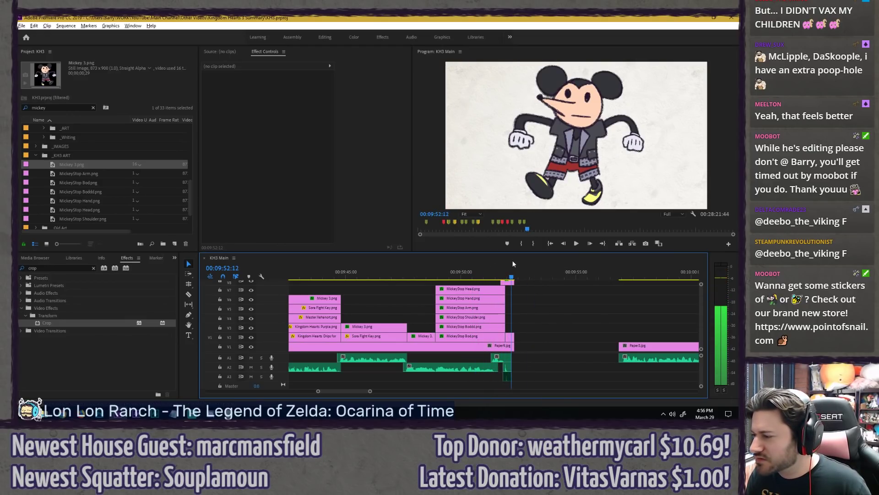
{"action": "left_click_drag", "start_coordinate": [415, 288], "coordinate": [458, 339]}
{"action": "left_click", "coordinate": [437, 275]}
{"action": "left_click_drag", "start_coordinate": [437, 275], "coordinate": [510, 276]}
Step: Nest the selected clips as 'Mickey Nooooo' and move the Sora Arm clip down to V3
{"action": "right_click", "coordinate": [462, 311]}
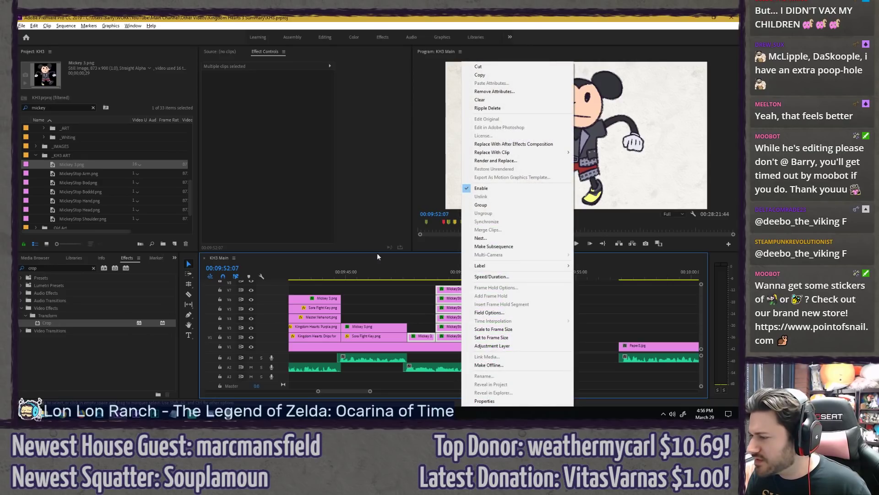
{"action": "left_click", "coordinate": [489, 240]}
{"action": "type", "text": "Micke"}
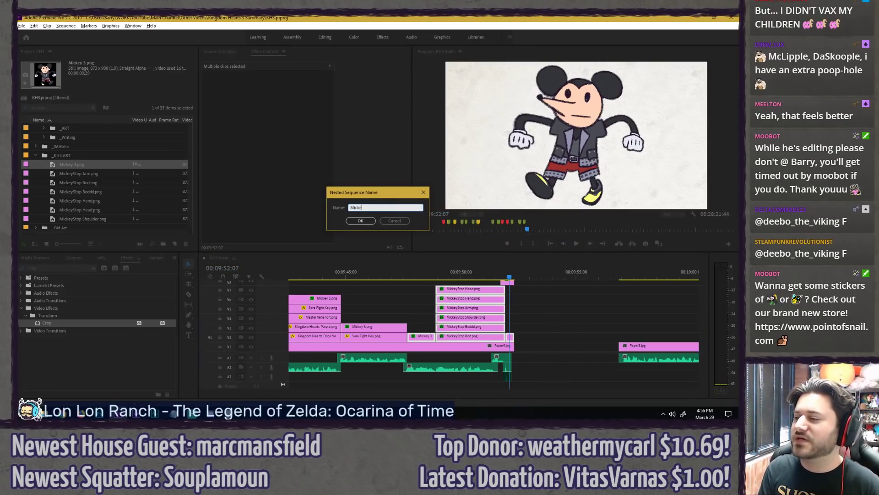
{"action": "type", "text": "y Nooooo"}
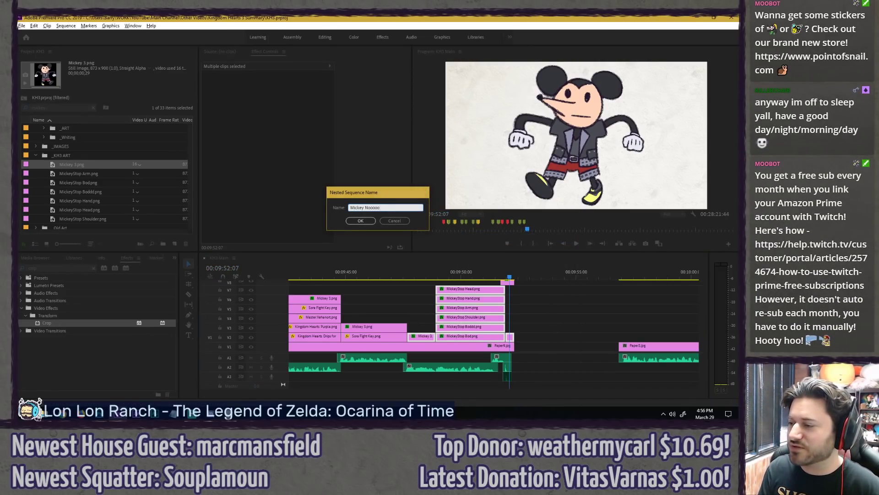
{"action": "key", "text": "Return"}
{"action": "key", "text": "equal"}
{"action": "left_click_drag", "start_coordinate": [583, 284], "coordinate": [589, 327]}
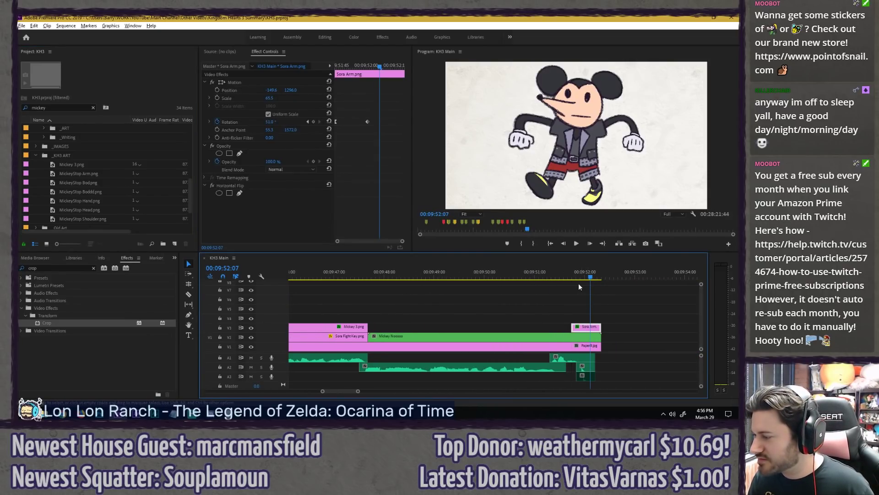
Step: Replay the Sora arm shot several times, checking from the Mickey shot's start to the arm's end
{"action": "left_click", "coordinate": [411, 300]}
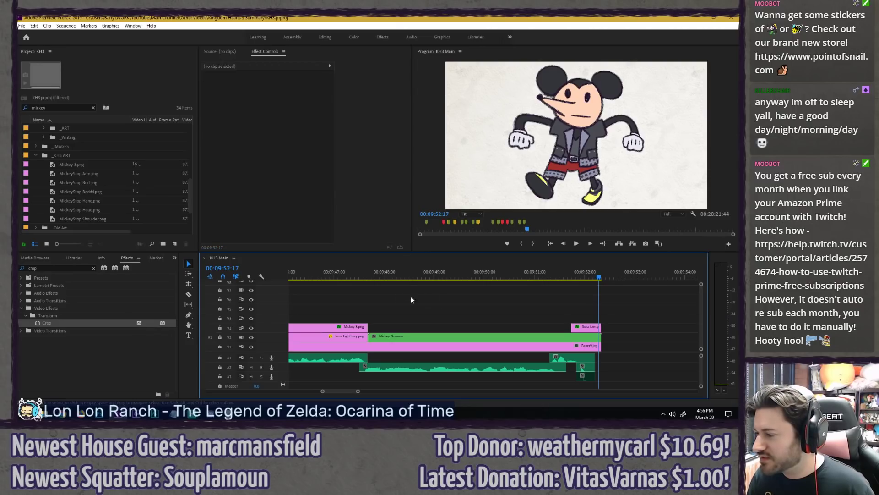
{"action": "left_click", "coordinate": [571, 275]}
{"action": "key", "text": "space"}
{"action": "left_click", "coordinate": [572, 275]}
{"action": "key", "text": "space"}
{"action": "left_click", "coordinate": [572, 275]}
{"action": "key", "text": "space"}
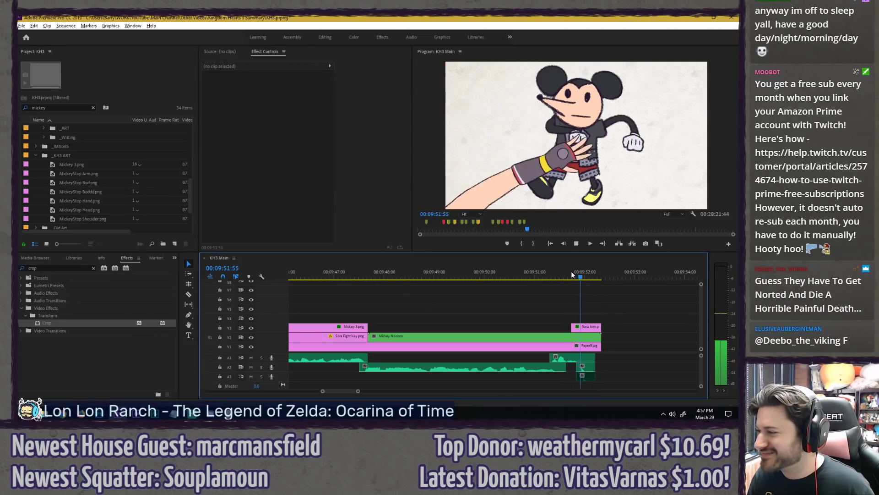
{"action": "left_click_drag", "start_coordinate": [570, 274], "coordinate": [371, 277]}
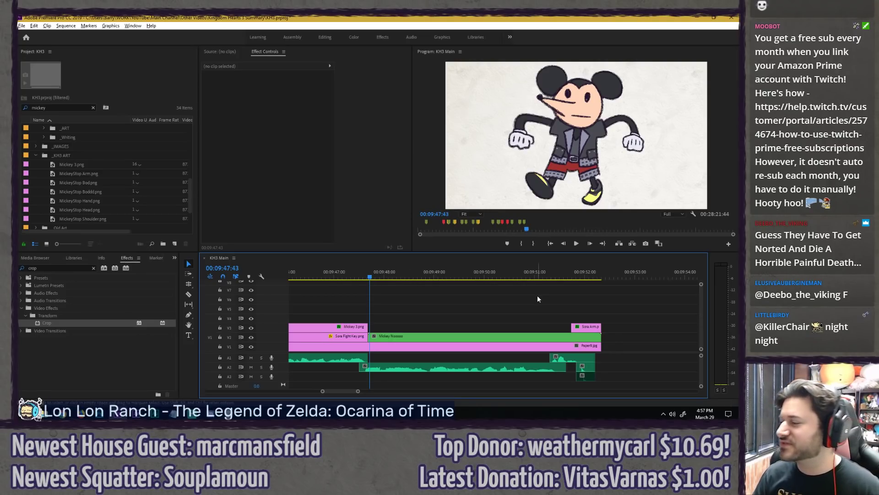
{"action": "left_click", "coordinate": [585, 277]}
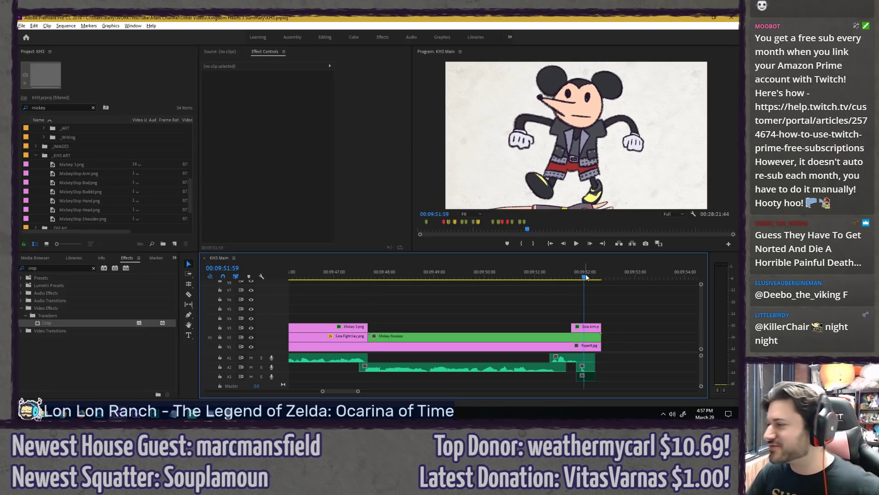
{"action": "left_click", "coordinate": [372, 276]}
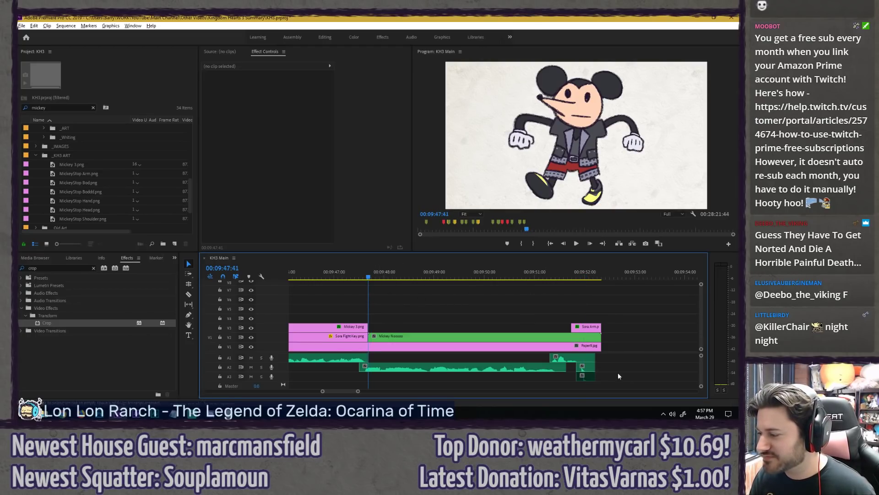
Step: Move the short sound clip from A3 to A2, fit the sequence and replay the shot
{"action": "scroll", "coordinate": [395, 314], "scroll_direction": "down", "scroll_amount": 3}
{"action": "scroll", "coordinate": [506, 344], "scroll_direction": "up", "scroll_amount": 4}
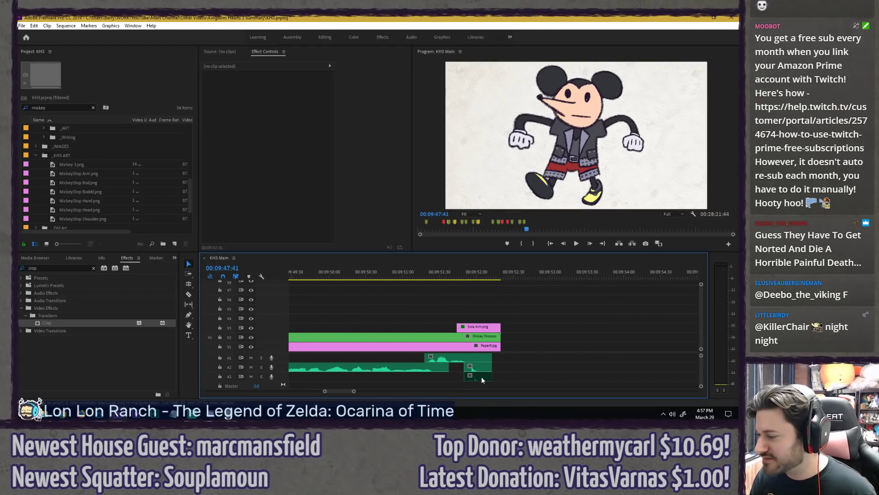
{"action": "left_click_drag", "start_coordinate": [482, 380], "coordinate": [572, 366]}
{"action": "left_click", "coordinate": [555, 274]}
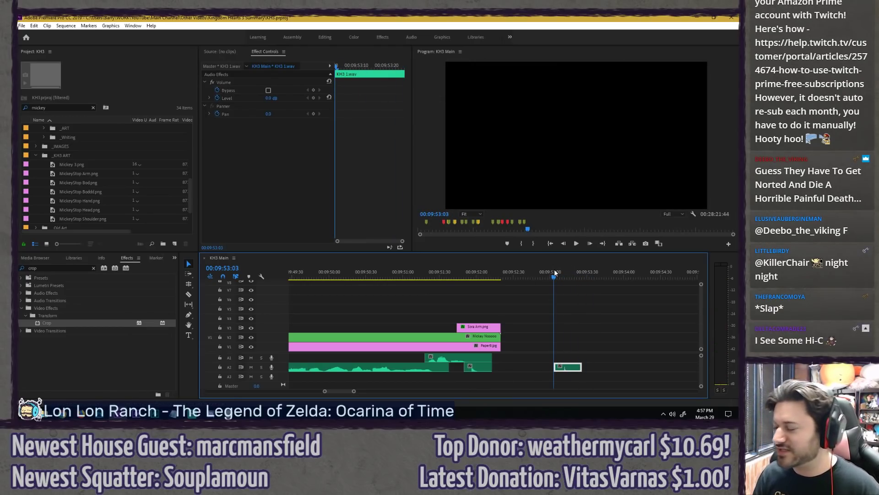
{"action": "left_click", "coordinate": [462, 271]}
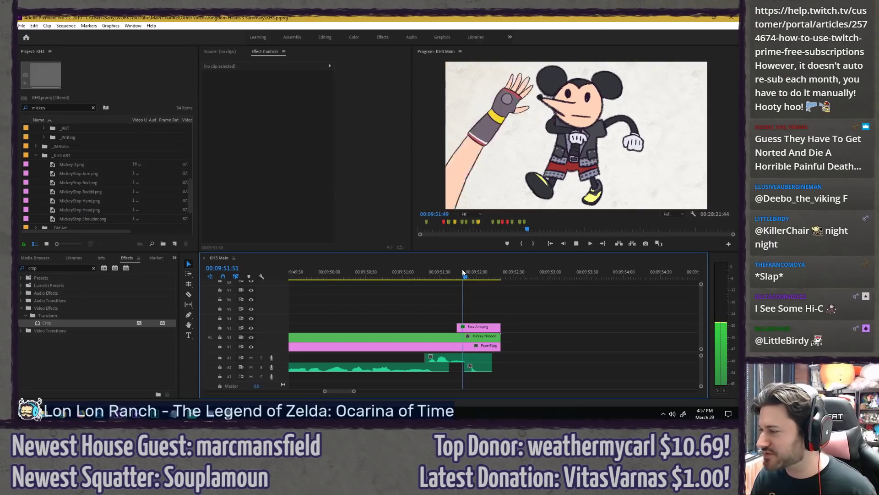
{"action": "key", "text": "minus"}
{"action": "key", "text": "space"}
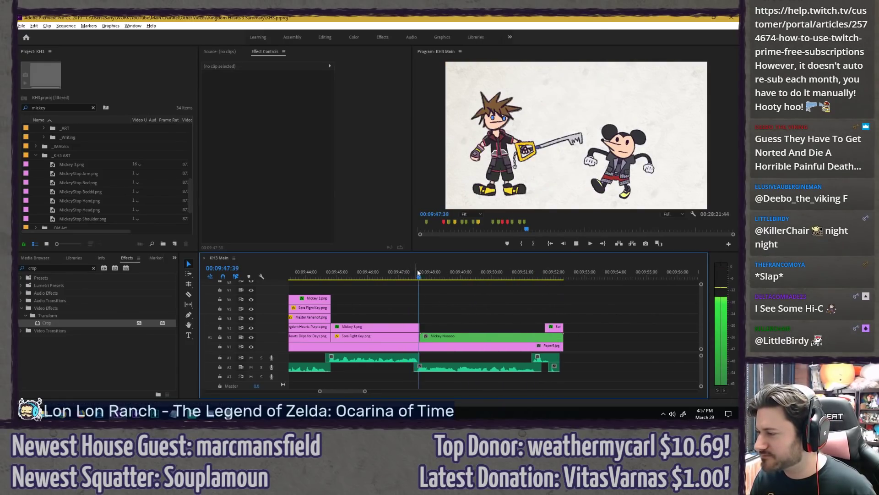
{"action": "scroll", "coordinate": [454, 291], "scroll_direction": "up", "scroll_amount": 3}
{"action": "left_click_drag", "start_coordinate": [370, 270], "coordinate": [377, 268]}
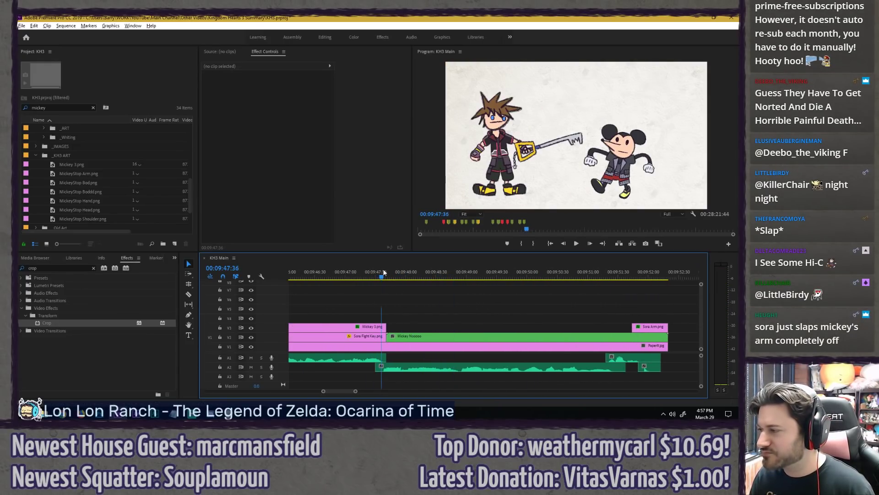
Step: Select the Mickey Noooo clip, enable Rotation keyframing at its start, and lower the anchor point
{"action": "left_click", "coordinate": [407, 338]}
{"action": "key", "text": "Down"}
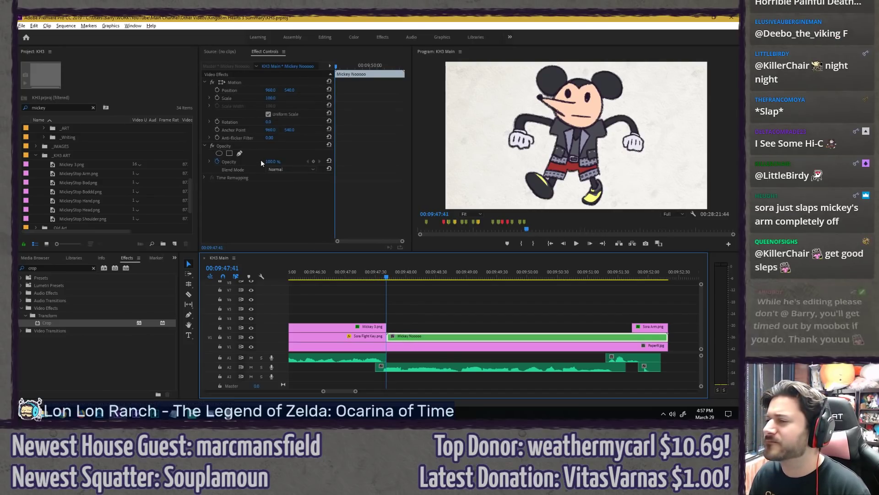
{"action": "left_click", "coordinate": [217, 121]}
{"action": "key", "text": "Right"}
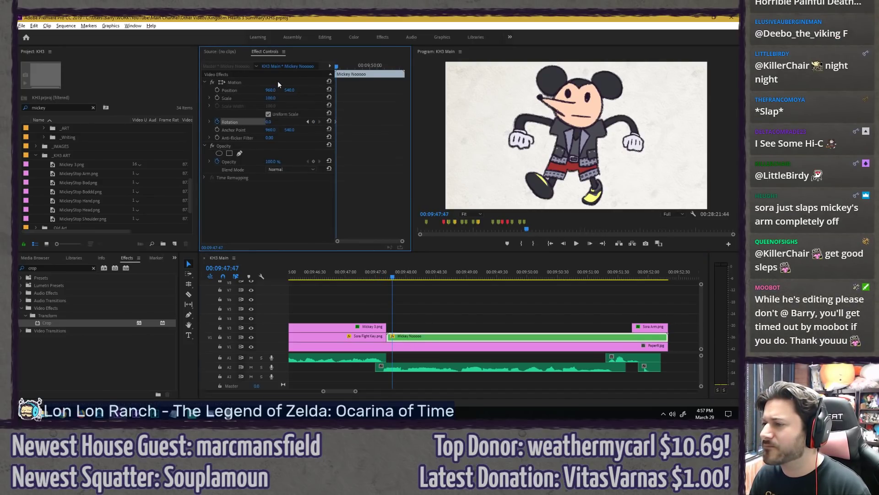
{"action": "left_click", "coordinate": [278, 81]}
{"action": "left_click_drag", "start_coordinate": [578, 137], "coordinate": [575, 158]}
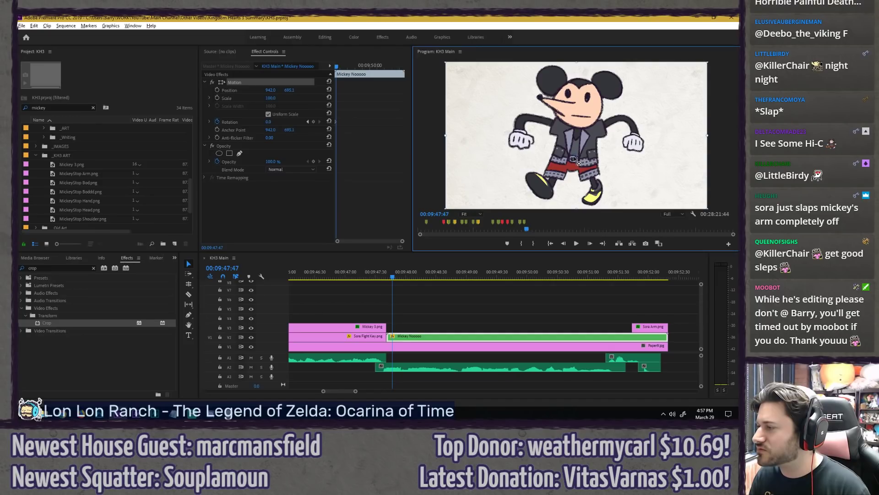
Step: Give Mickey a first rotation tilt and select the first Rotation keyframe
{"action": "left_click", "coordinate": [356, 140]}
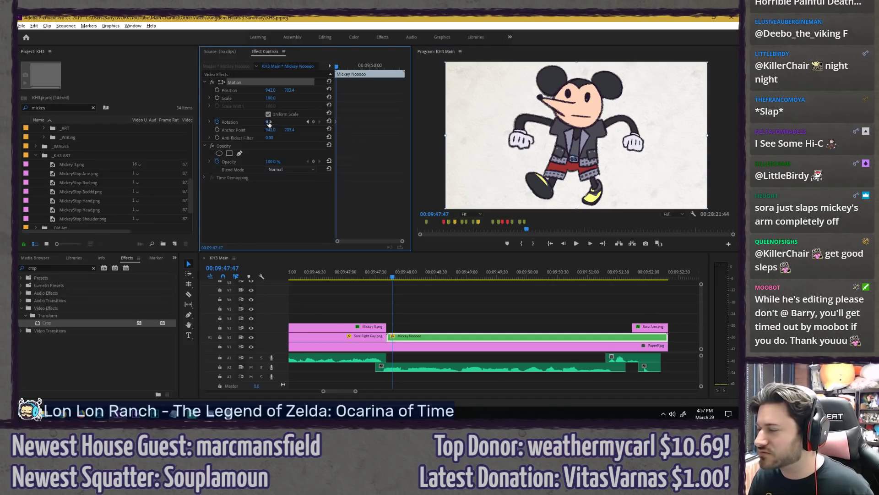
{"action": "left_click_drag", "start_coordinate": [269, 123], "coordinate": [272, 122]}
{"action": "left_click", "coordinate": [382, 277]}
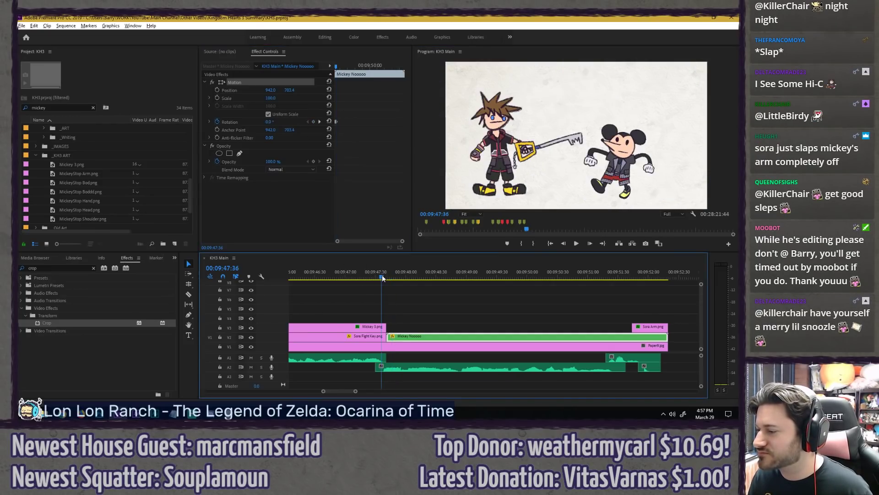
{"action": "left_click_drag", "start_coordinate": [383, 278], "coordinate": [386, 278]}
{"action": "left_click", "coordinate": [331, 62]}
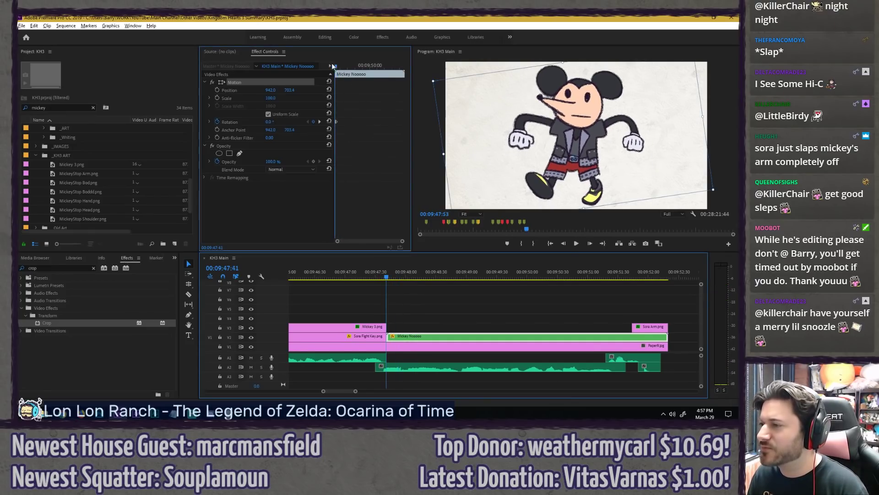
{"action": "key", "text": "equal"}
{"action": "key", "text": "equal"}
{"action": "key", "text": "Right"}
{"action": "key", "text": "Right"}
{"action": "key", "text": "Right"}
{"action": "key", "text": "Right"}
{"action": "left_click", "coordinate": [340, 122]}
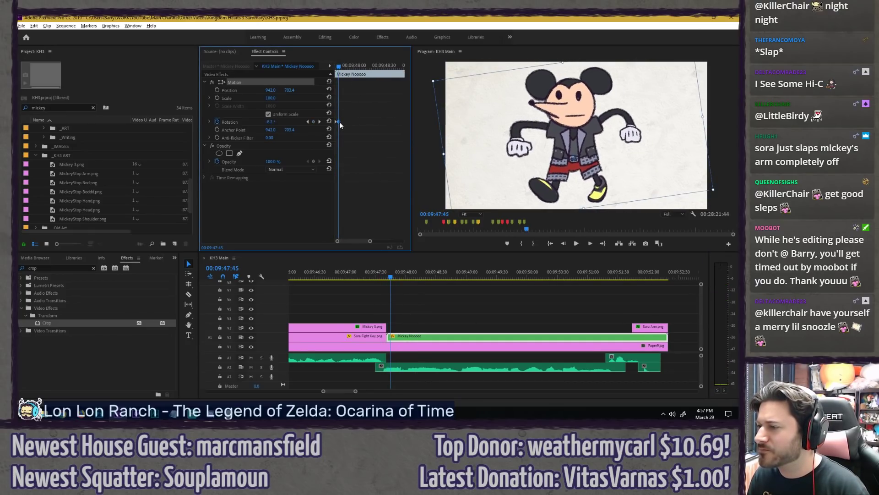
Step: Preview the tilt, then add a Rotation keyframe at 00:09:48:00
{"action": "left_click", "coordinate": [378, 274]}
{"action": "key", "text": "space"}
{"action": "left_click", "coordinate": [378, 274]}
{"action": "key", "text": "space"}
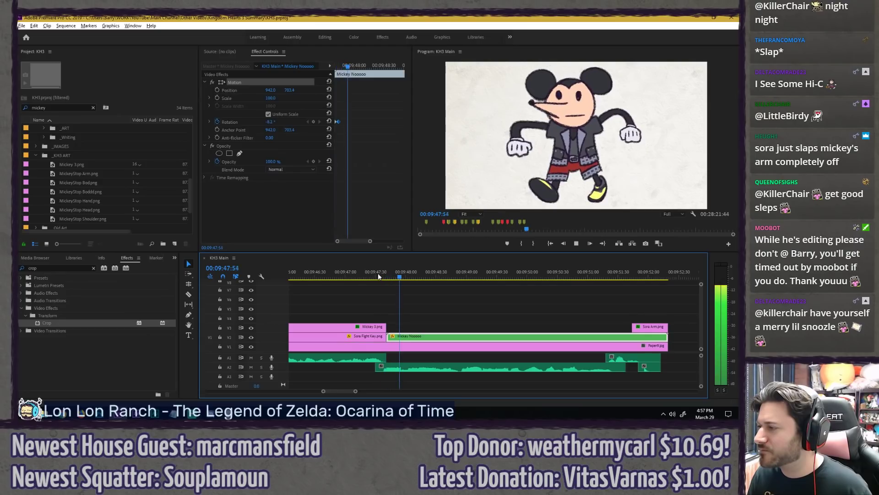
{"action": "key", "text": "space"}
{"action": "key", "text": "Right"}
{"action": "key", "text": "Right"}
{"action": "key", "text": "Right"}
{"action": "key", "text": "Right"}
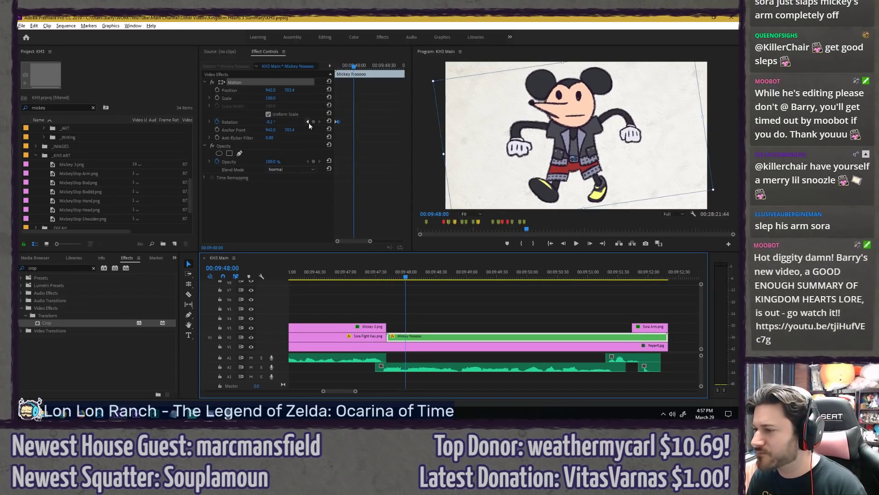
{"action": "left_click", "coordinate": [313, 123]}
Step: Tilt Mickey the other way to 9.5° a few frames later and play the wobble
{"action": "key", "text": "Right"}
{"action": "key", "text": "Right"}
{"action": "key", "text": "Right"}
{"action": "key", "text": "Right"}
{"action": "key", "text": "Right"}
{"action": "key", "text": "Right"}
{"action": "key", "text": "Right"}
{"action": "key", "text": "Right"}
{"action": "key", "text": "Right"}
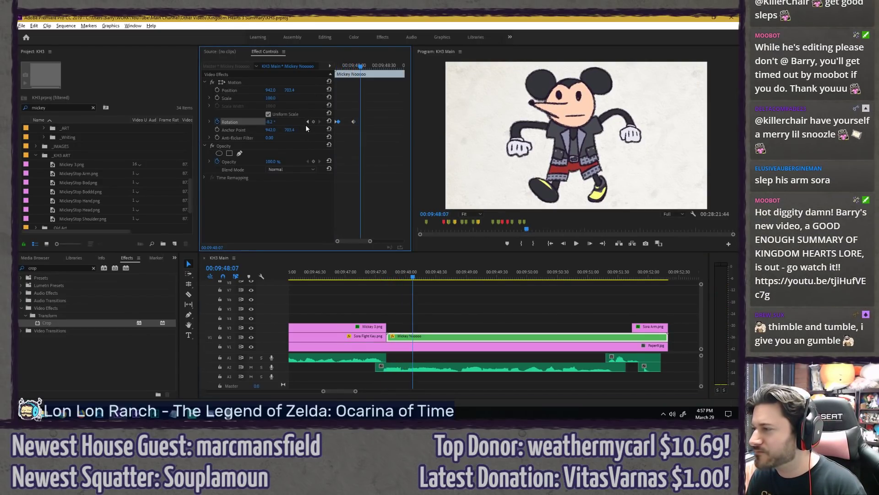
{"action": "key", "text": "Right"}
{"action": "left_click_drag", "start_coordinate": [278, 122], "coordinate": [286, 122]}
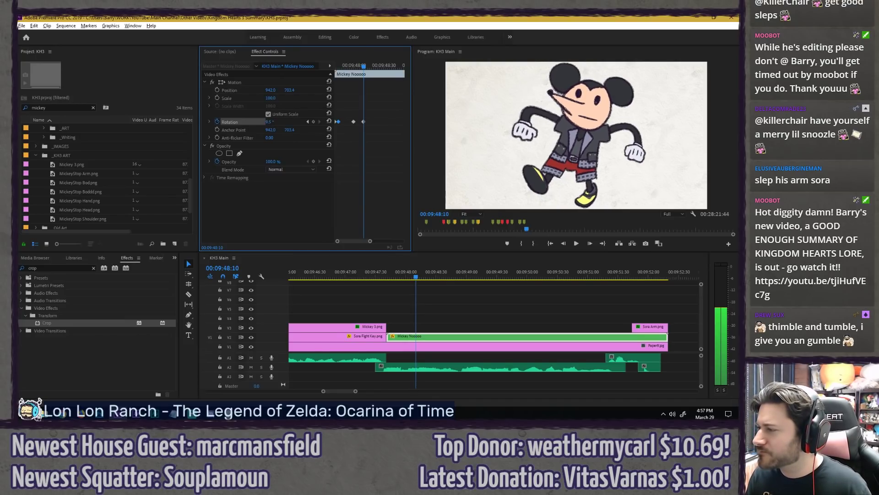
{"action": "left_click", "coordinate": [370, 277]}
{"action": "key", "text": "space"}
{"action": "key", "text": "space"}
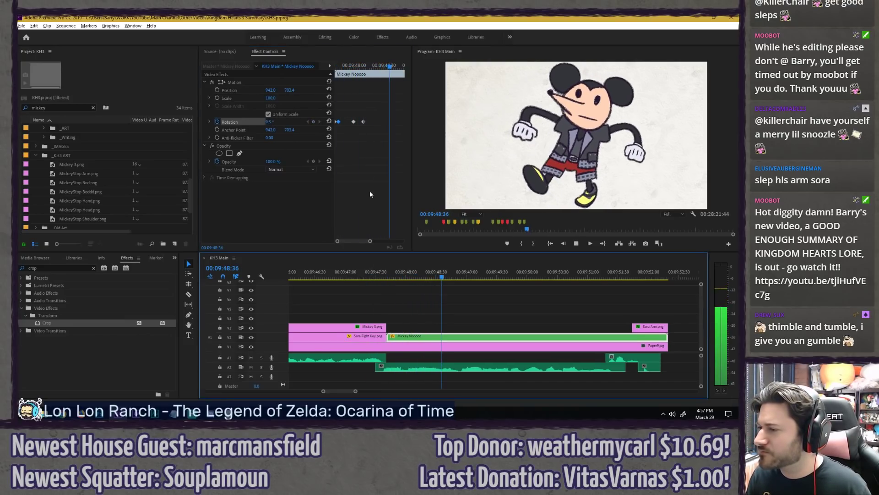
Step: Add another Rotation keyframe near 00:09:48:28 and retime a keyframe to 00:09:48:15
{"action": "left_click_drag", "start_coordinate": [347, 66], "coordinate": [383, 61]}
{"action": "key", "text": "Right"}
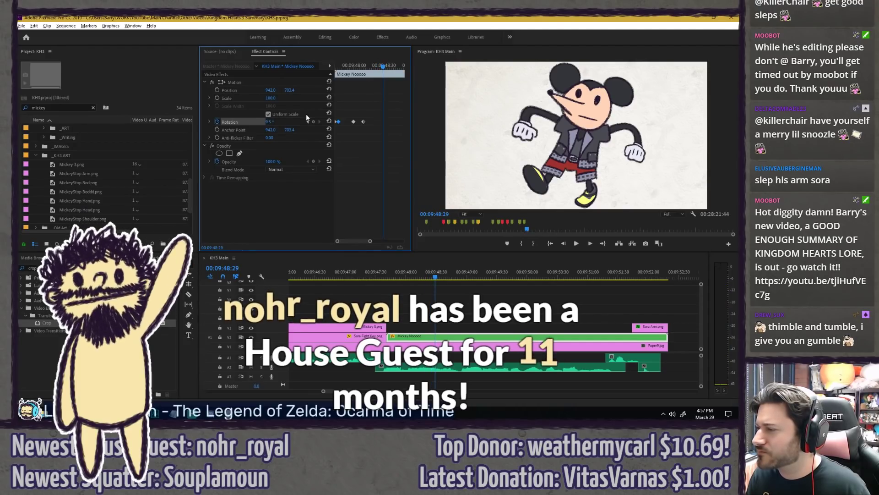
{"action": "left_click_drag", "start_coordinate": [270, 122], "coordinate": [263, 122]}
{"action": "left_click_drag", "start_coordinate": [363, 62], "coordinate": [369, 65]}
{"action": "left_click_drag", "start_coordinate": [364, 122], "coordinate": [369, 122]}
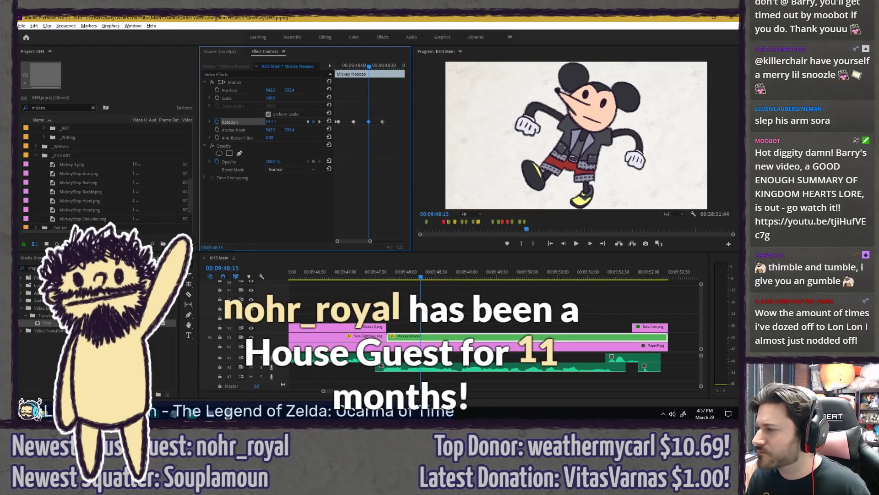
{"action": "left_click_drag", "start_coordinate": [371, 270], "coordinate": [395, 271]}
{"action": "left_click", "coordinate": [388, 111]}
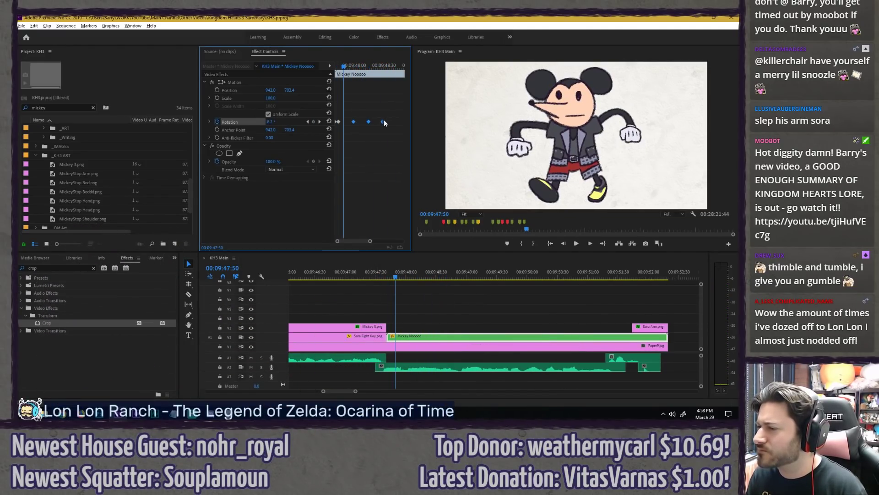
Step: Set the first Rotation keyframe's interpolation to Hold and play back the wobble
{"action": "right_click", "coordinate": [385, 123]}
{"action": "left_click", "coordinate": [403, 200]}
{"action": "left_click", "coordinate": [336, 66]}
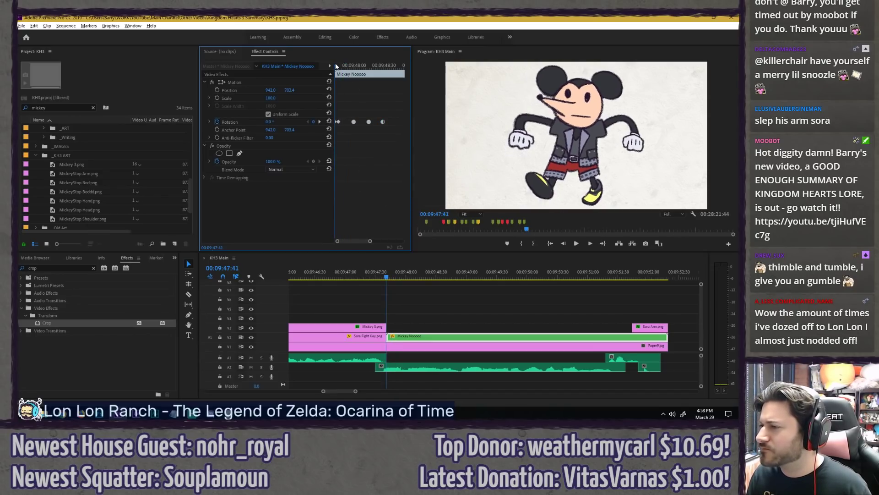
{"action": "left_click_drag", "start_coordinate": [336, 67], "coordinate": [342, 65]}
{"action": "right_click", "coordinate": [338, 122]}
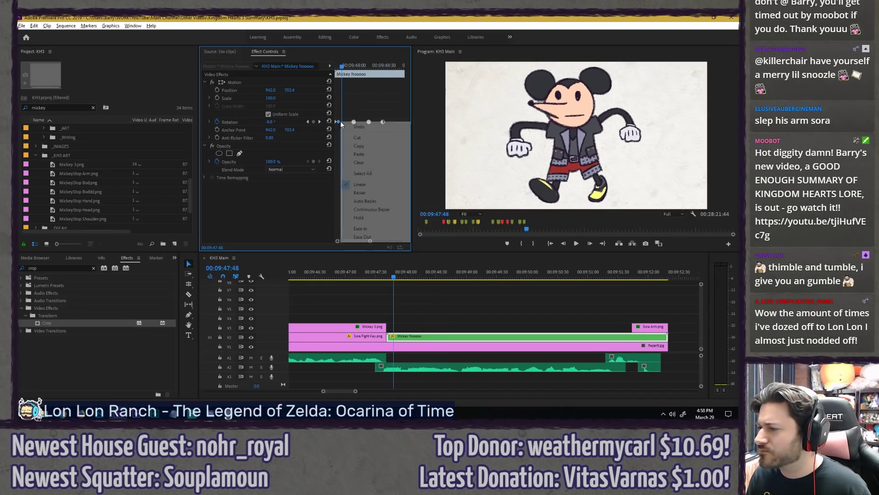
{"action": "left_click", "coordinate": [369, 220]}
{"action": "key", "text": "space"}
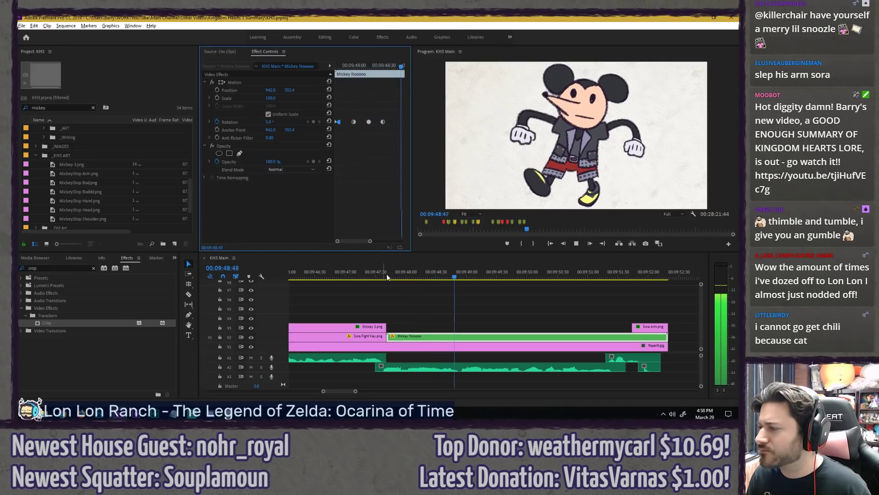
{"action": "key", "text": "space"}
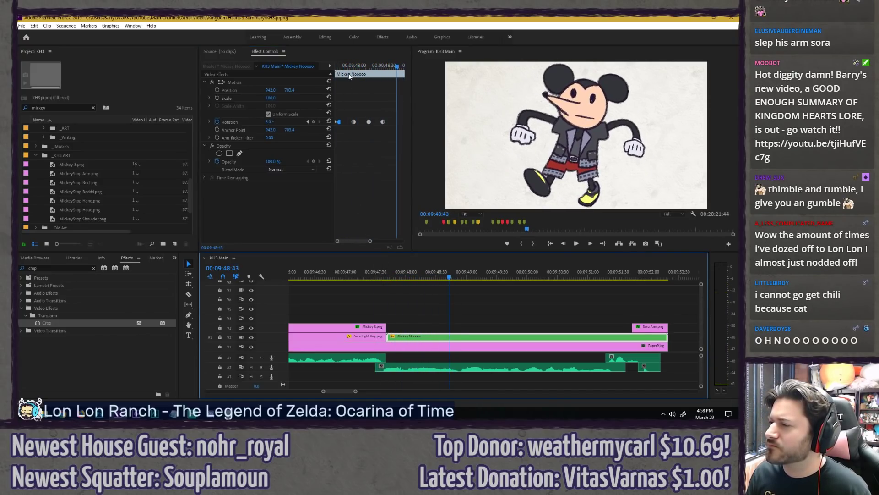
Step: Make the second Rotation keyframe Linear and the first one Ease In
{"action": "left_click", "coordinate": [340, 67]}
{"action": "key", "text": "Left"}
{"action": "key", "text": "Left"}
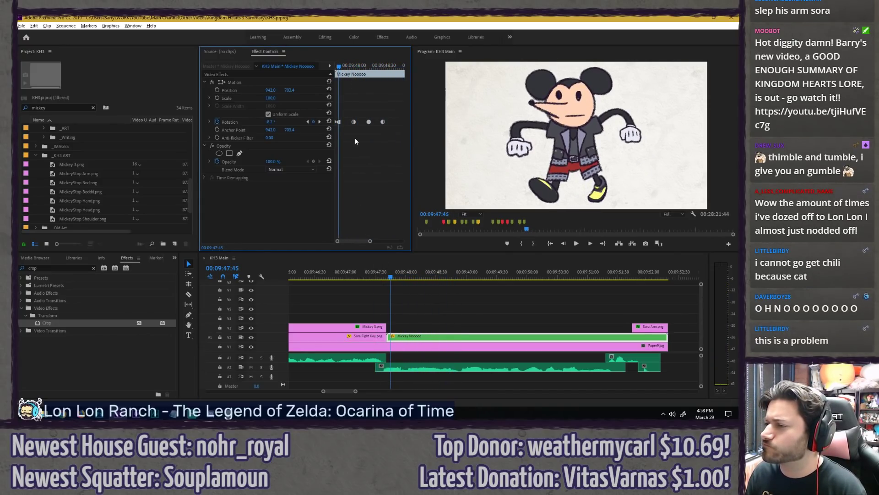
{"action": "right_click", "coordinate": [354, 122]}
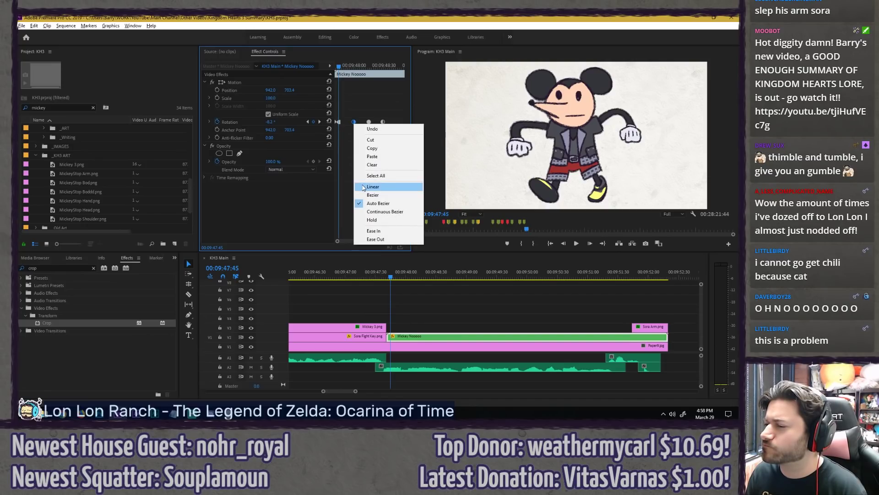
{"action": "left_click", "coordinate": [372, 187]}
{"action": "key", "text": "space"}
{"action": "key", "text": "space"}
{"action": "right_click", "coordinate": [340, 125]}
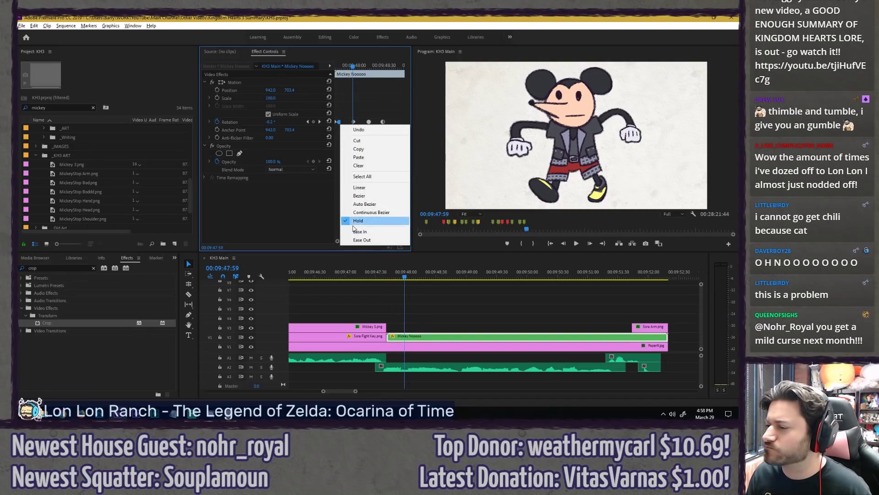
{"action": "left_click", "coordinate": [364, 224]}
{"action": "key", "text": "space"}
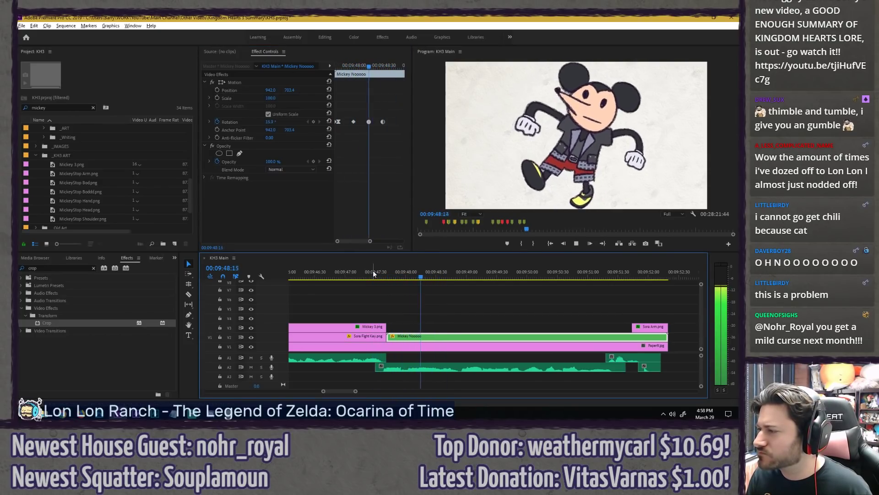
{"action": "left_click", "coordinate": [320, 271]}
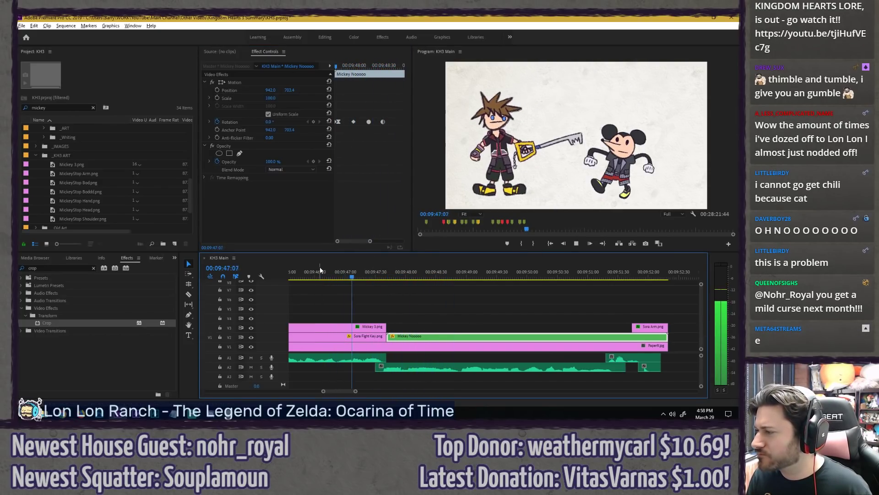
{"action": "key", "text": "space"}
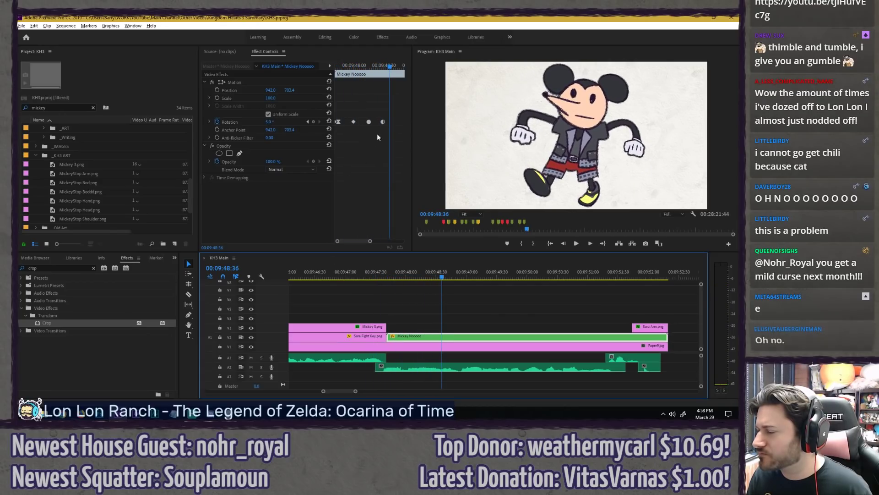
Step: Add a Linear Rotation keyframe at 48:55 and play back the wobble
{"action": "key", "text": "shift+Right"}
{"action": "key", "text": "shift+Right"}
{"action": "key", "text": "shift+Right"}
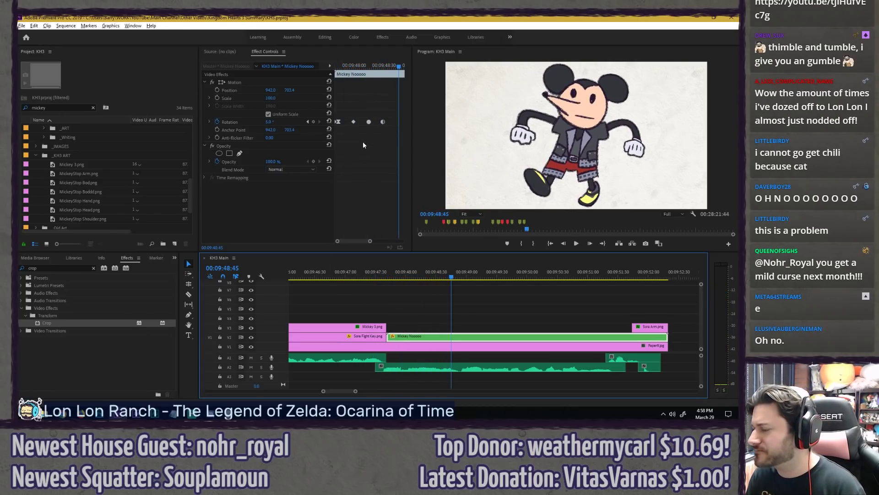
{"action": "key", "text": "Right"}
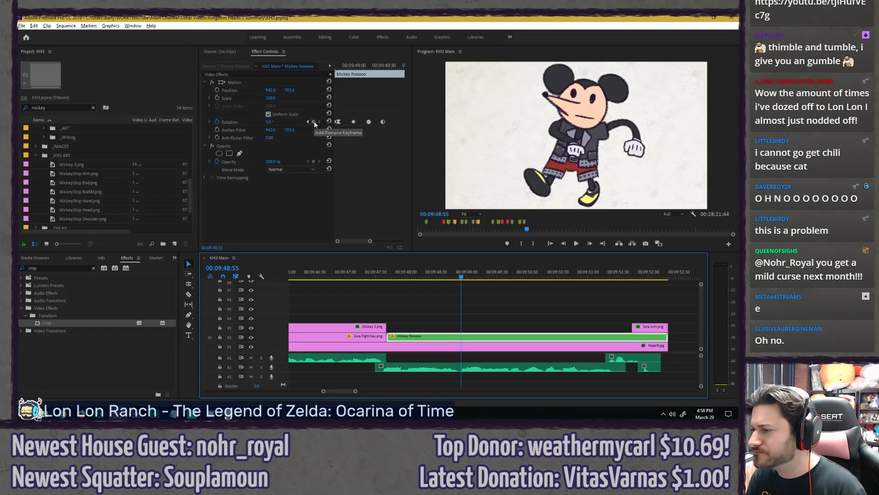
{"action": "left_click", "coordinate": [313, 121]}
{"action": "left_click_drag", "start_coordinate": [355, 241], "coordinate": [364, 238]}
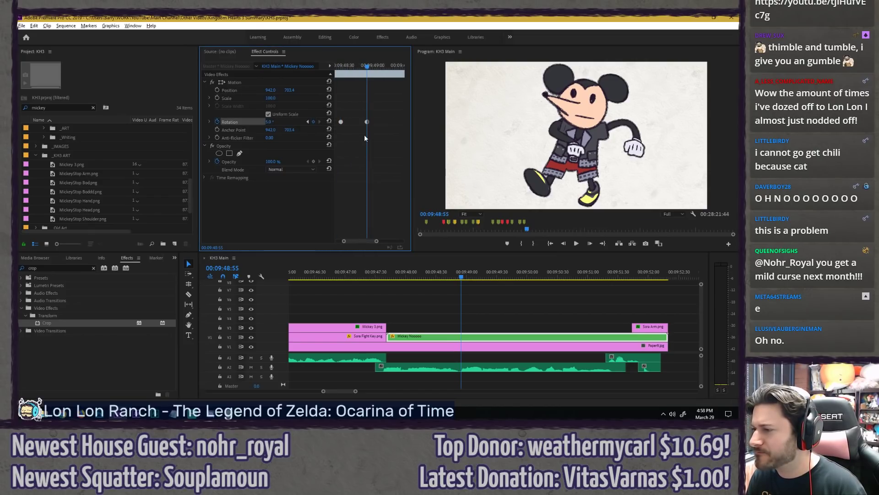
{"action": "right_click", "coordinate": [367, 121]}
{"action": "left_click", "coordinate": [406, 186]}
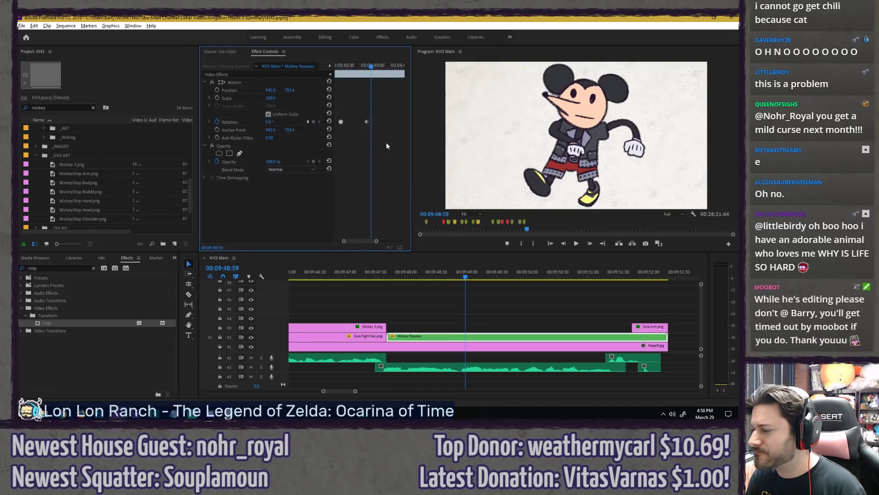
{"action": "key", "text": "shift+Right"}
{"action": "key", "text": "Right"}
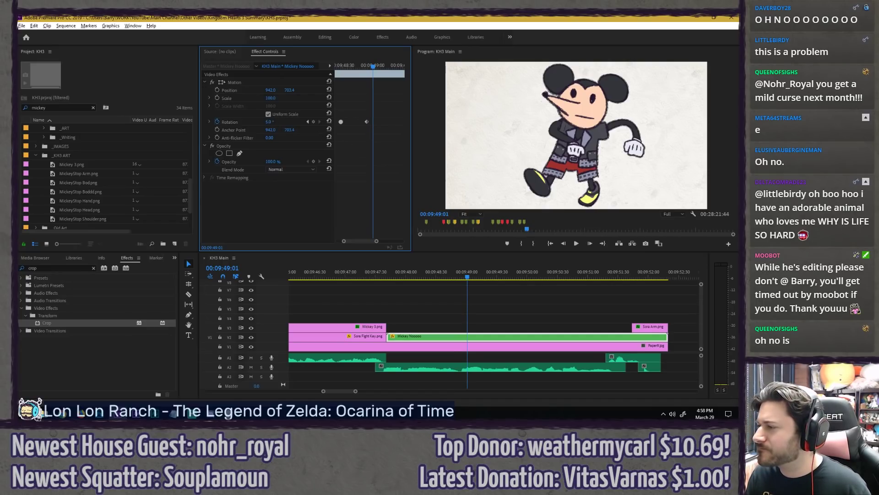
{"action": "key", "text": "space"}
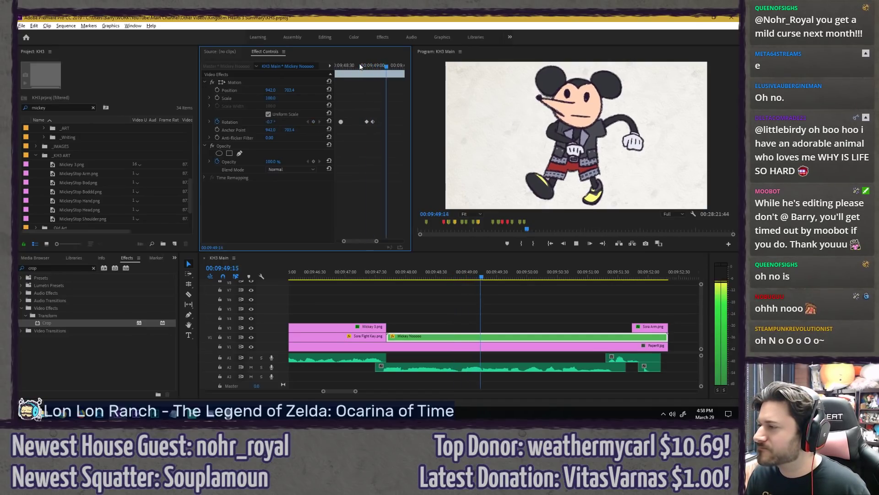
{"action": "left_click", "coordinate": [358, 66]}
Step: Change the interpolation of the keyframe near 00:09:48:30, then save the project
{"action": "left_click", "coordinate": [343, 67]}
{"action": "key", "text": "Right"}
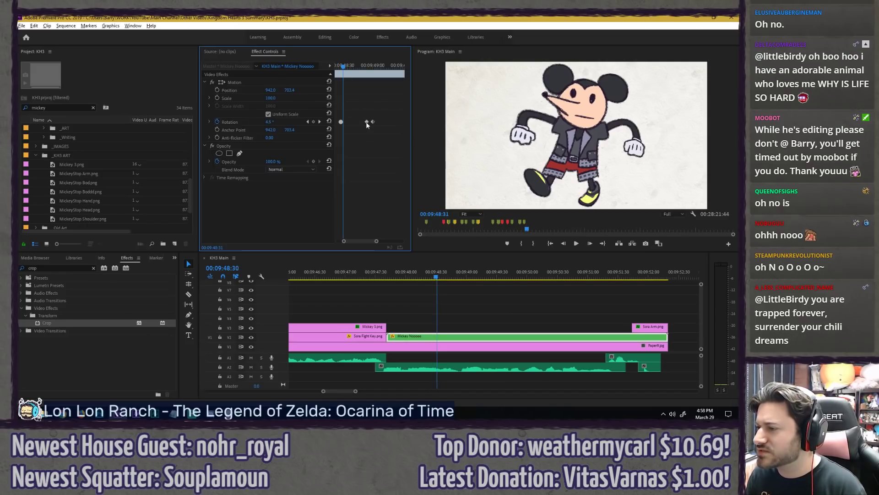
{"action": "key", "text": "Left"}
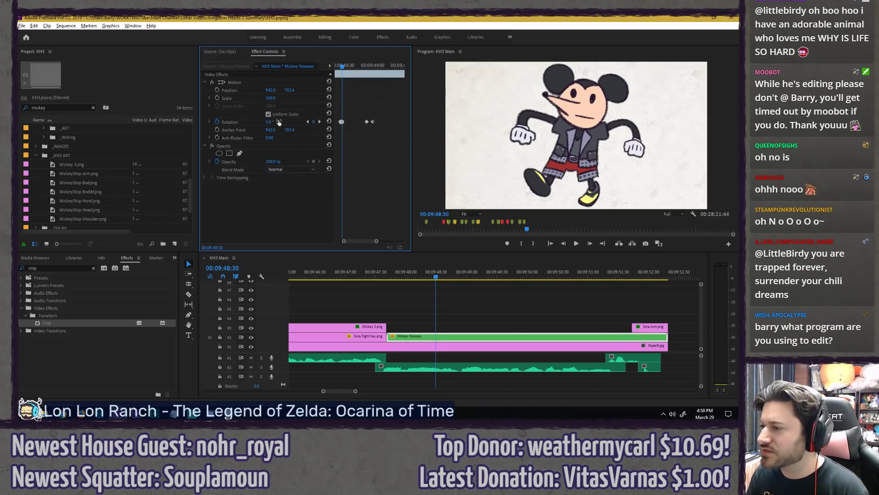
{"action": "key", "text": "="}
{"action": "right_click", "coordinate": [351, 122]}
{"action": "left_click", "coordinate": [379, 203]}
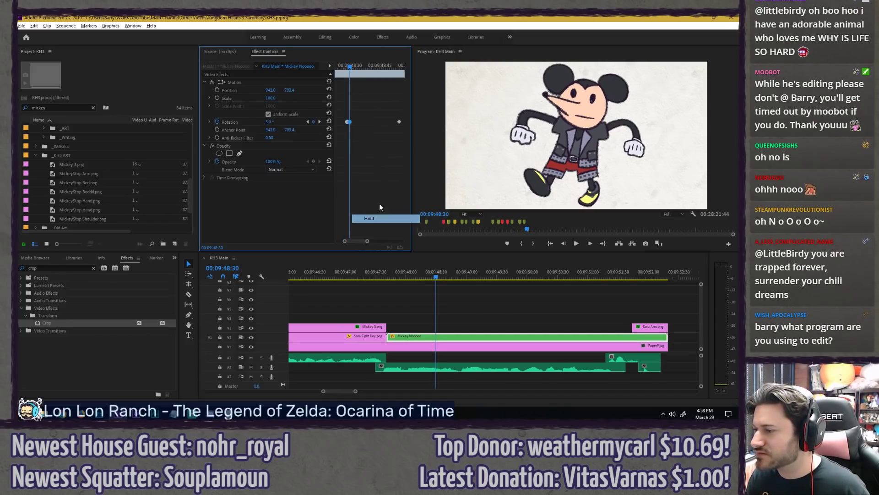
{"action": "key", "text": "minus"}
{"action": "key", "text": "minus"}
{"action": "key", "text": "ctrl+s"}
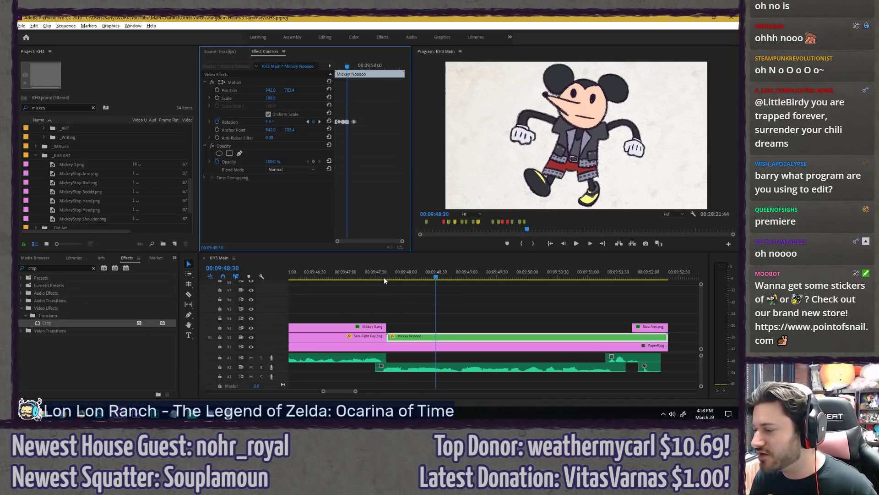
Step: Add a Rotation keyframe and tilt Mickey a few frames later
{"action": "key", "text": "space"}
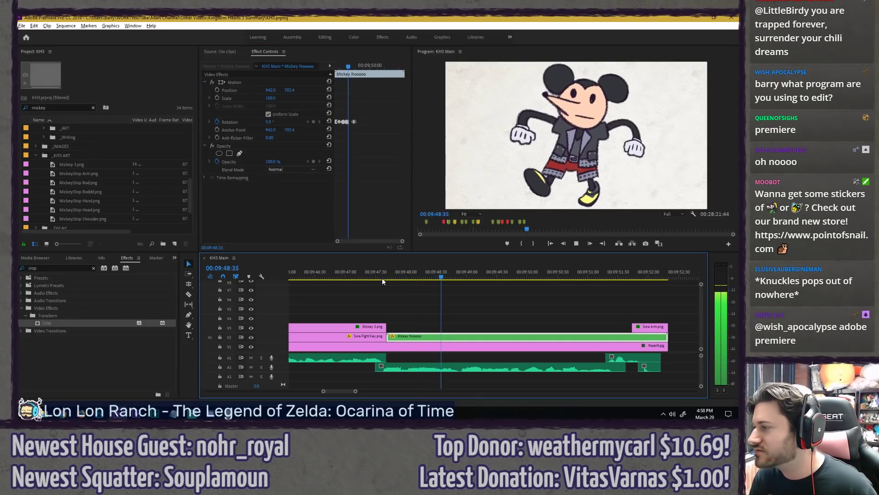
{"action": "left_click", "coordinate": [381, 278]}
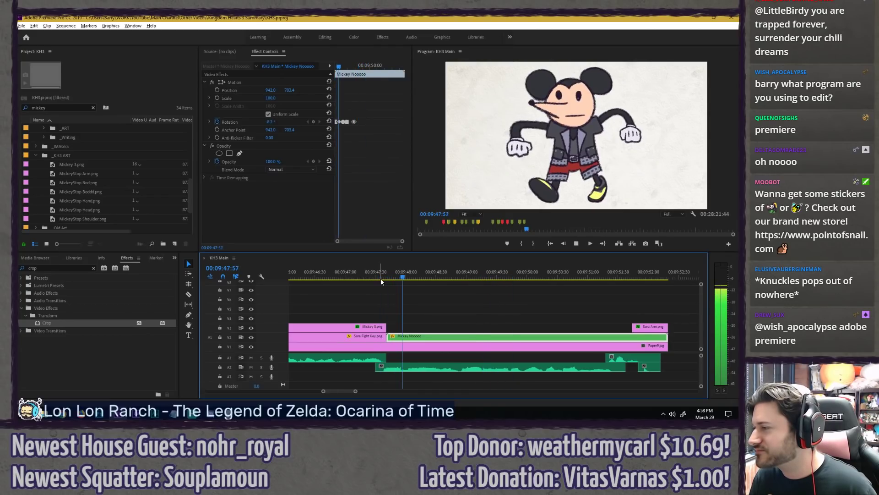
{"action": "key", "text": "space"}
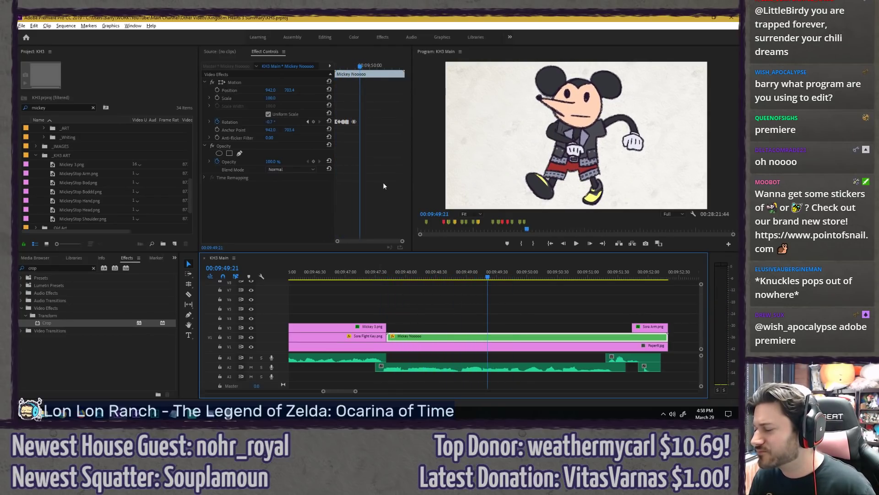
{"action": "key", "text": "Right"}
{"action": "key", "text": "Right"}
{"action": "key", "text": "Right"}
{"action": "key", "text": "Right"}
{"action": "key", "text": "Right"}
{"action": "key", "text": "Right"}
{"action": "key", "text": "Right"}
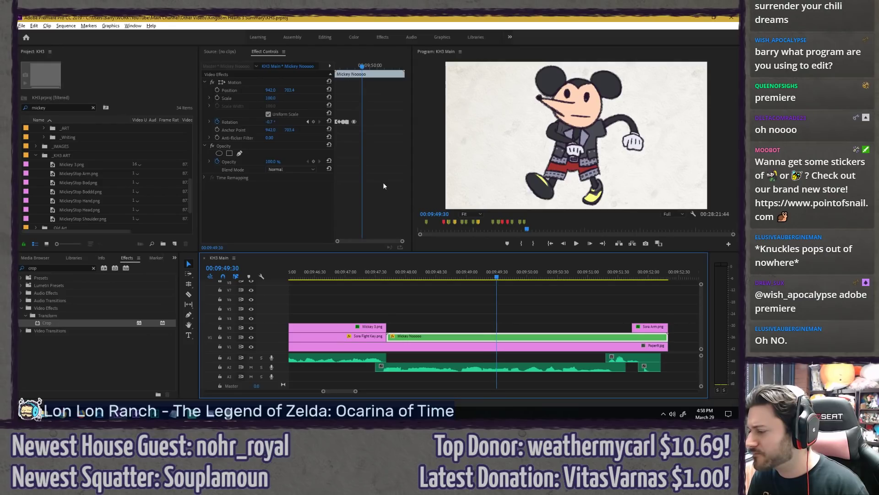
{"action": "key", "text": "Left"}
{"action": "key", "text": "Left"}
{"action": "left_click", "coordinate": [314, 120]}
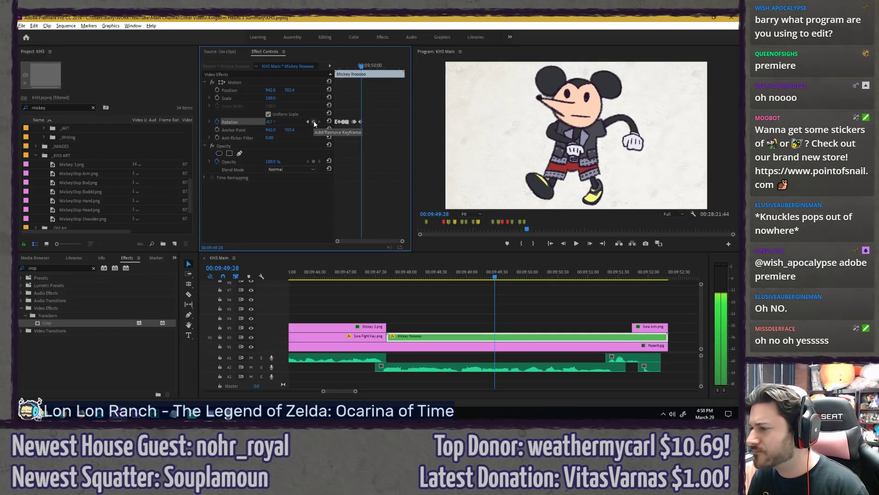
{"action": "key", "text": "Right"}
{"action": "key", "text": "Right"}
{"action": "key", "text": "Right"}
{"action": "left_click_drag", "start_coordinate": [270, 121], "coordinate": [275, 121]}
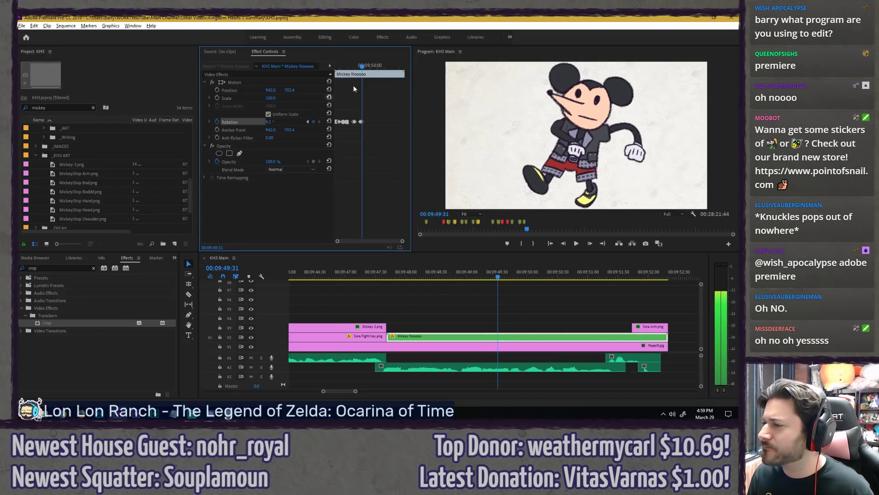
Step: Add another keyframe and tilt Mickey nearly upright to 1.2° rotation
{"action": "left_click", "coordinate": [349, 66]}
{"action": "key", "text": "space"}
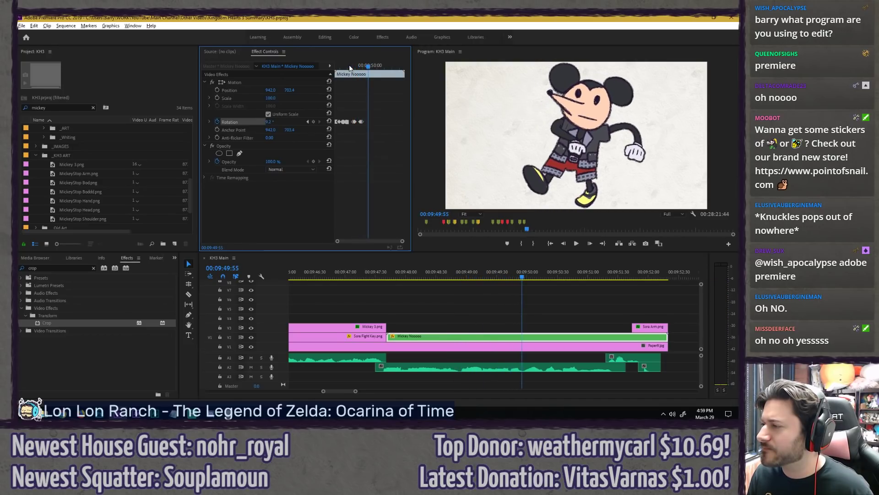
{"action": "key", "text": "space"}
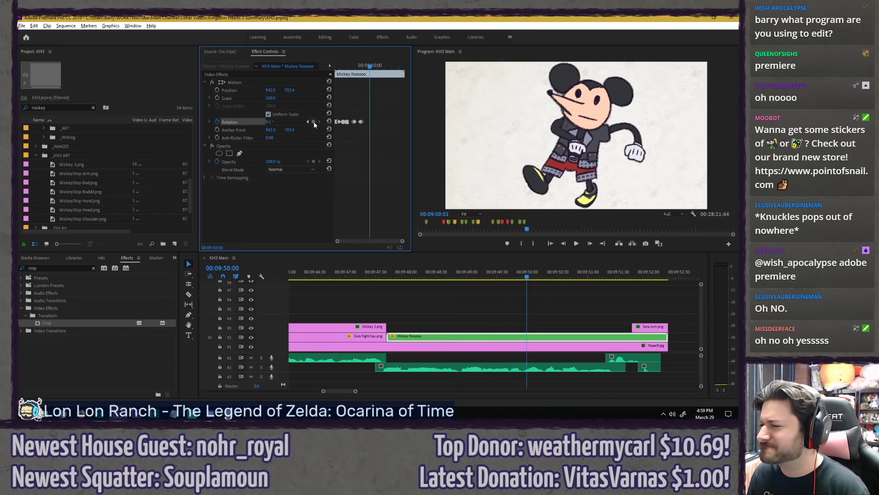
{"action": "key", "text": "Left"}
{"action": "key", "text": "Left"}
{"action": "key", "text": "Left"}
{"action": "left_click", "coordinate": [314, 122]}
{"action": "key", "text": "Right"}
{"action": "key", "text": "Right"}
{"action": "key", "text": "Right"}
{"action": "key", "text": "Right"}
{"action": "key", "text": "Right"}
{"action": "key", "text": "Right"}
{"action": "key", "text": "Right"}
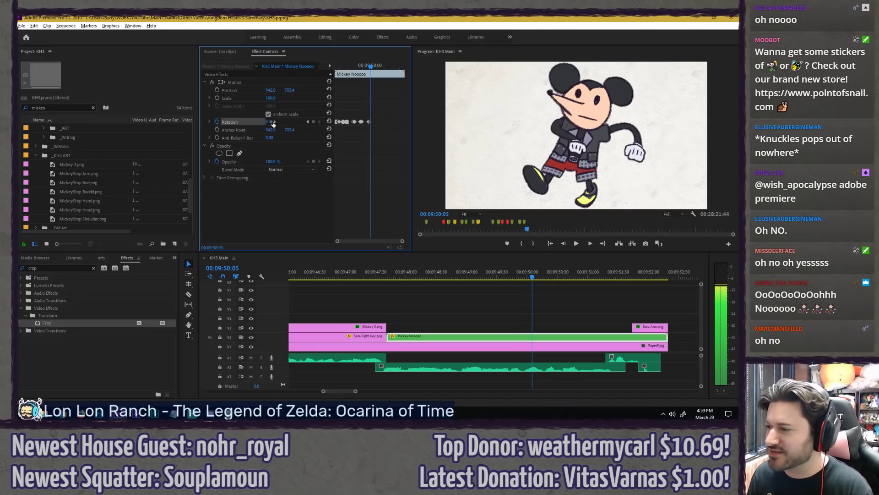
{"action": "left_click_drag", "start_coordinate": [270, 121], "coordinate": [267, 122]}
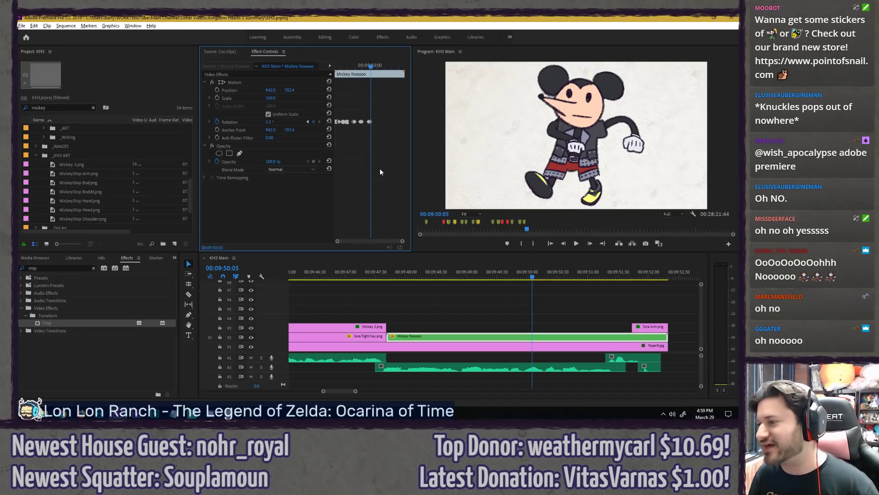
Step: Play back the wobble to review the 1.2° tilt
{"action": "left_click", "coordinate": [358, 67]}
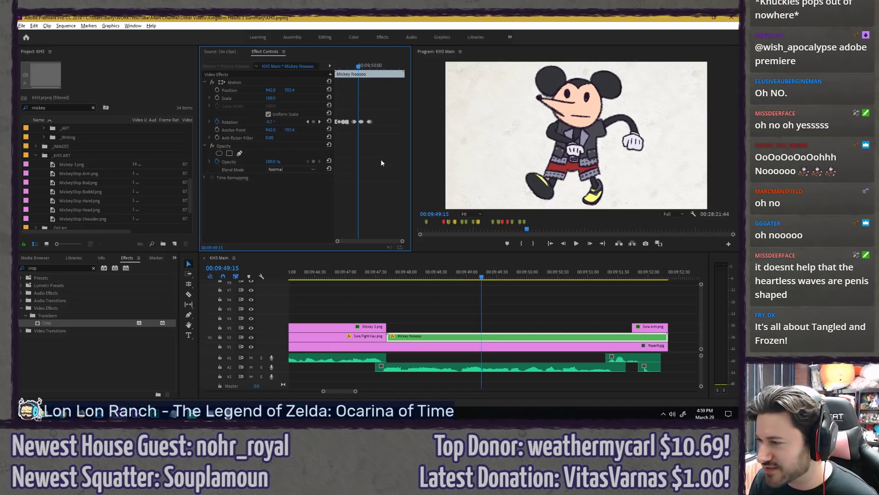
{"action": "key", "text": "space"}
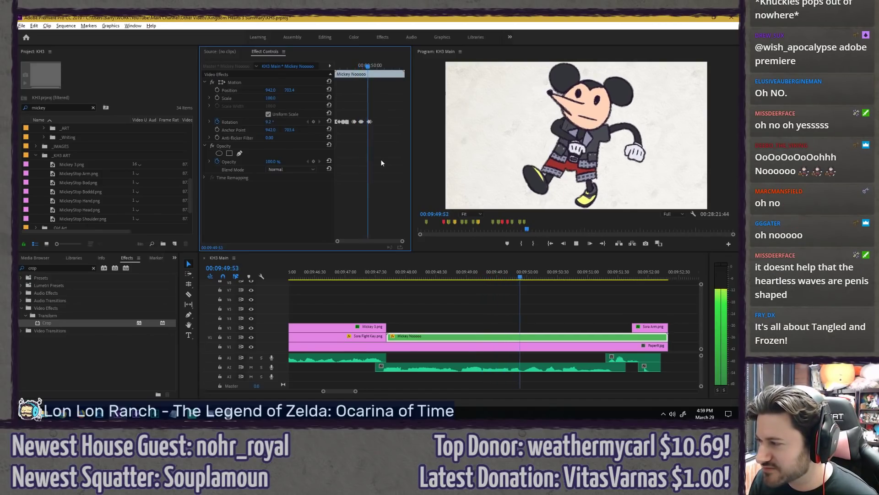
{"action": "left_click_drag", "start_coordinate": [368, 65], "coordinate": [349, 69]}
{"action": "key", "text": "space"}
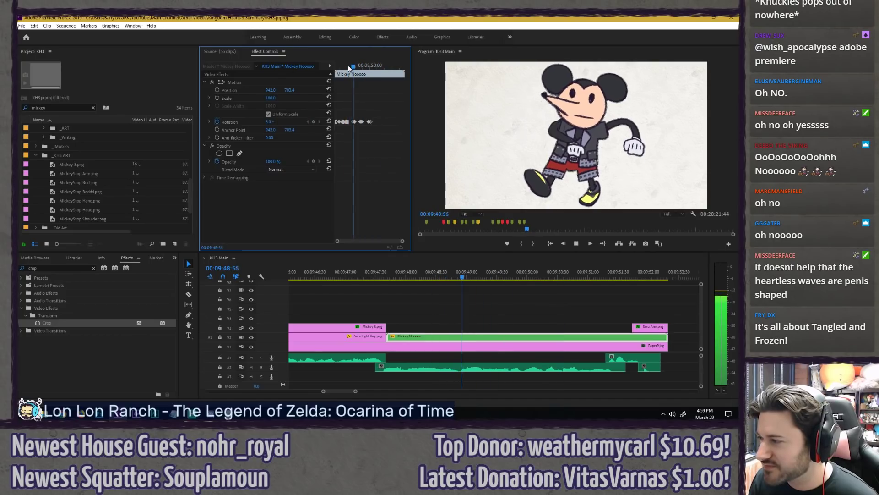
{"action": "key", "text": "space"}
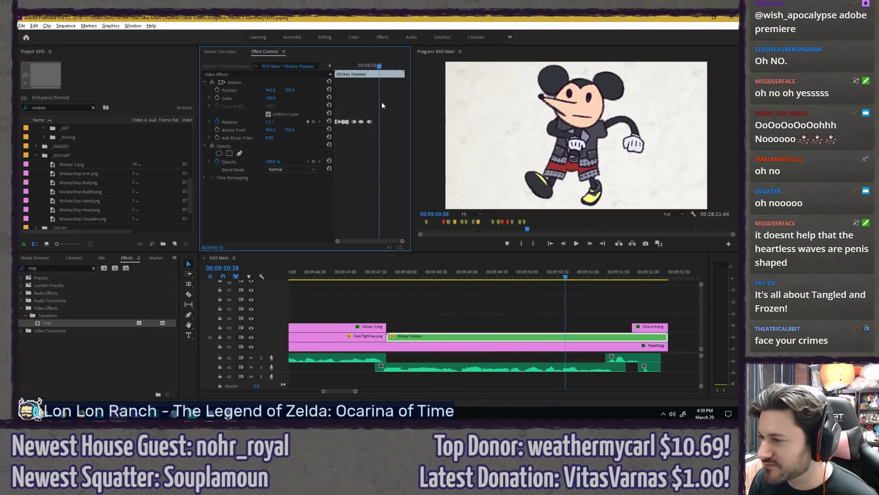
Step: Add a keyframe, tilt Mickey left to -6.2°, and save the project
{"action": "key", "text": "Left"}
{"action": "key", "text": "Left"}
{"action": "key", "text": "Left"}
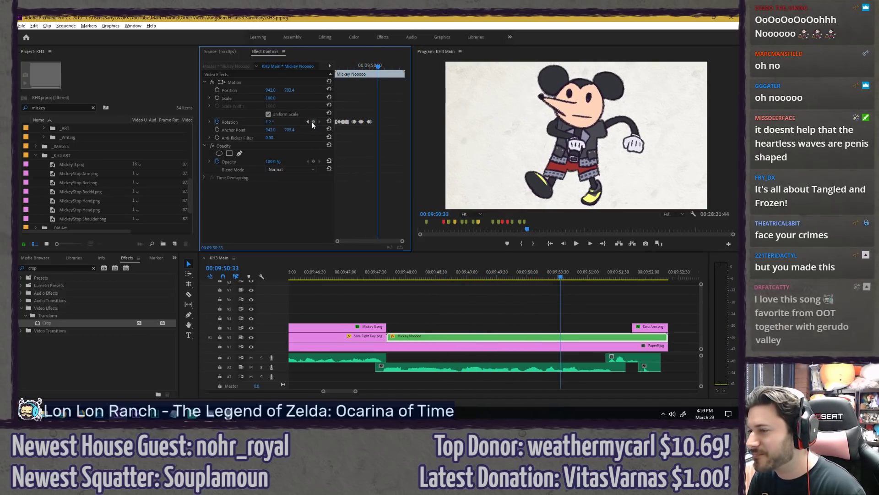
{"action": "left_click", "coordinate": [313, 122]}
{"action": "key", "text": "Right"}
{"action": "key", "text": "Right"}
{"action": "key", "text": "Right"}
{"action": "key", "text": "Right"}
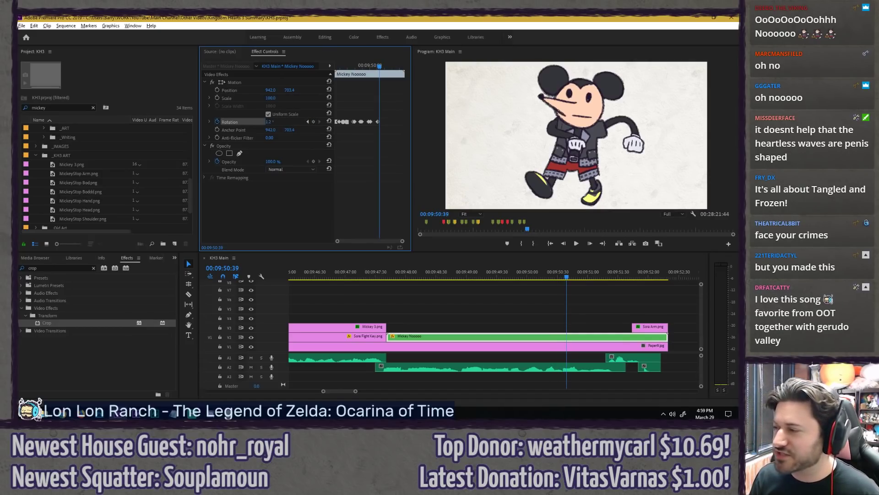
{"action": "left_click_drag", "start_coordinate": [270, 121], "coordinate": [236, 122]}
{"action": "key", "text": "ctrl+s"}
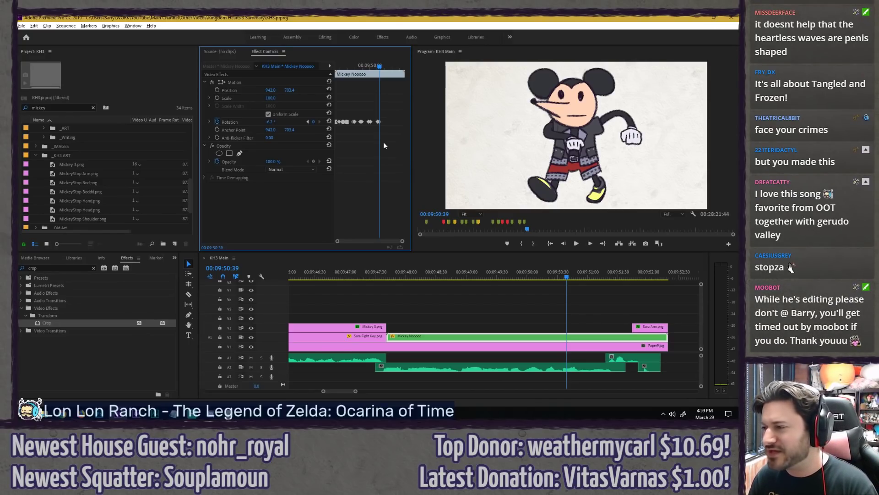
Step: Select the two later Rotation keyframes to compare tilts, then save the project
{"action": "scroll", "coordinate": [383, 143], "scroll_direction": "up", "scroll_amount": 2}
{"action": "scroll", "coordinate": [380, 148], "scroll_direction": "up", "scroll_amount": 2}
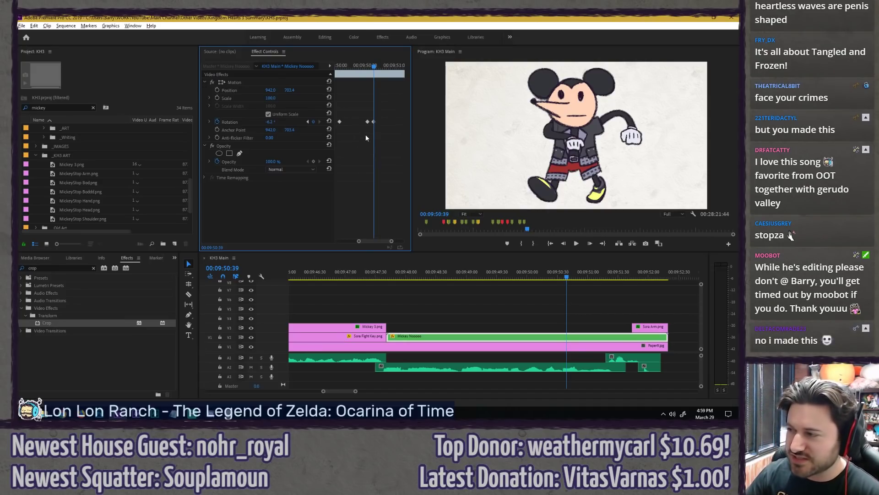
{"action": "key", "text": "Left"}
{"action": "left_click_drag", "start_coordinate": [366, 135], "coordinate": [372, 121]}
{"action": "key", "text": "Left"}
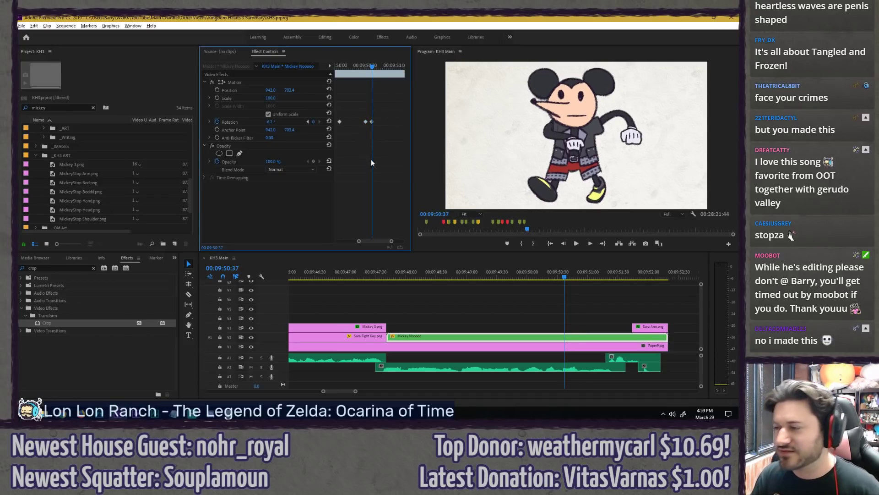
{"action": "key", "text": "ctrl+s"}
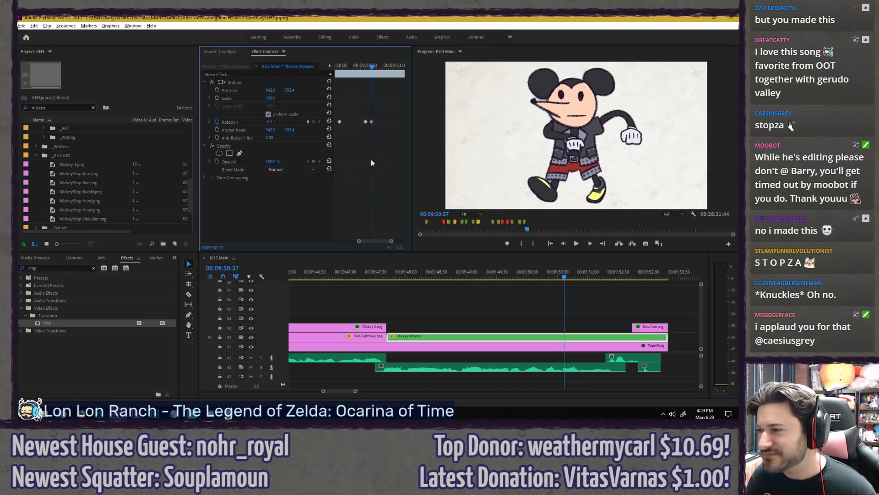
Step: Play the wobble from before it starts to just before 00:09:51:00
{"action": "key", "text": "shift+Left"}
{"action": "key", "text": "shift+Left"}
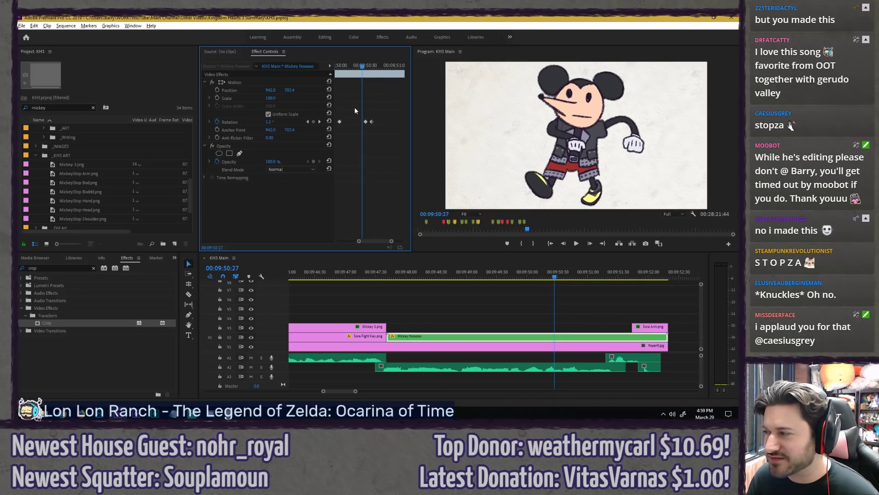
{"action": "key", "text": "space"}
{"action": "left_click_drag", "start_coordinate": [354, 67], "coordinate": [331, 66]}
{"action": "key", "text": "space"}
{"action": "key", "text": "space"}
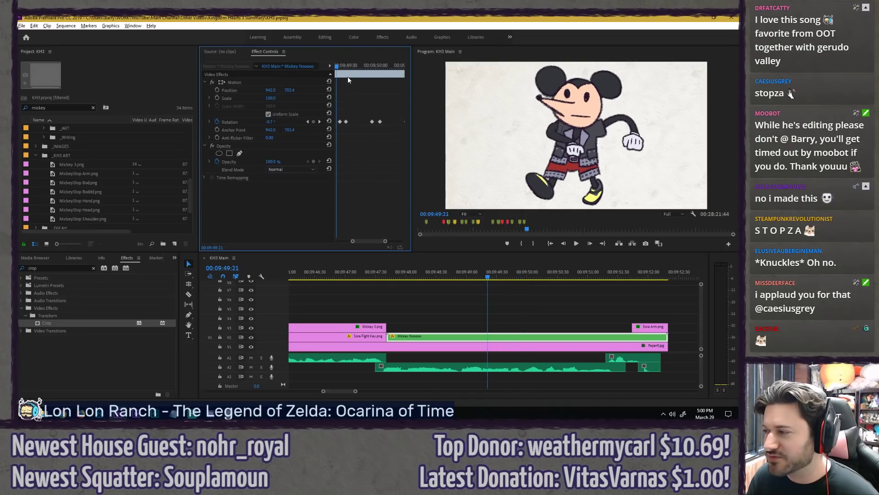
{"action": "key", "text": "space"}
{"action": "key", "text": "space"}
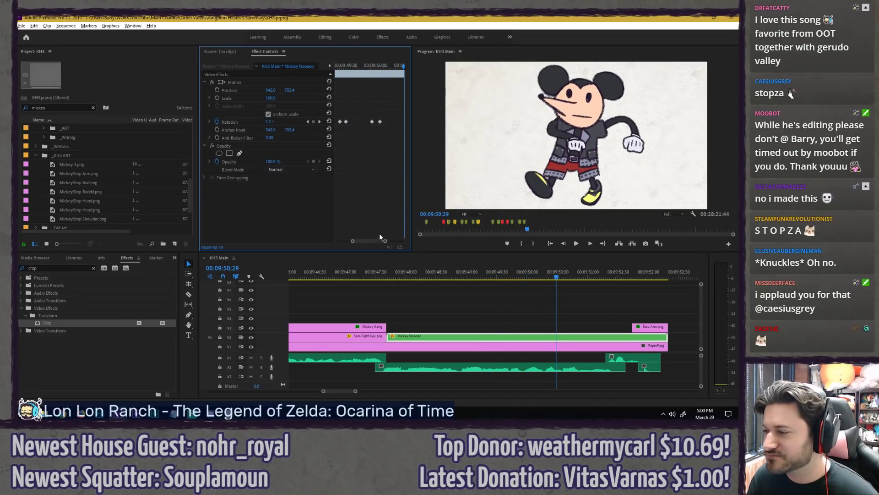
{"action": "left_click_drag", "start_coordinate": [373, 241], "coordinate": [380, 243]}
{"action": "left_click", "coordinate": [374, 65]}
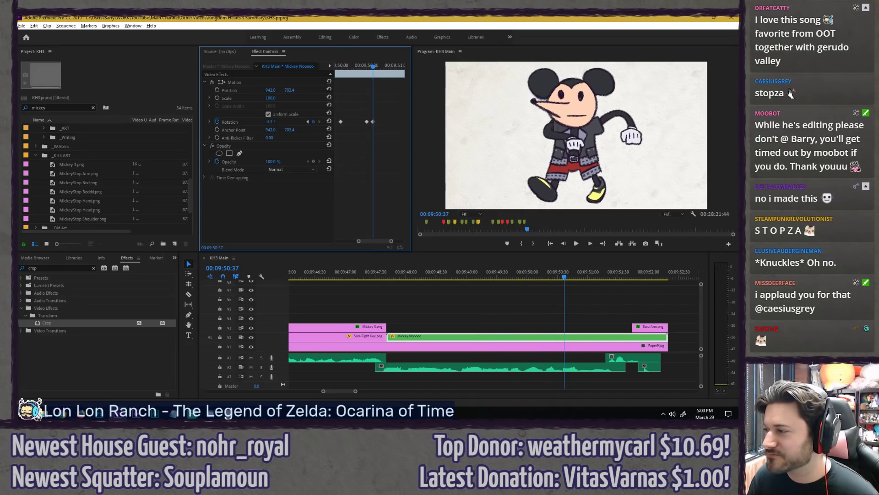
{"action": "key", "text": "space"}
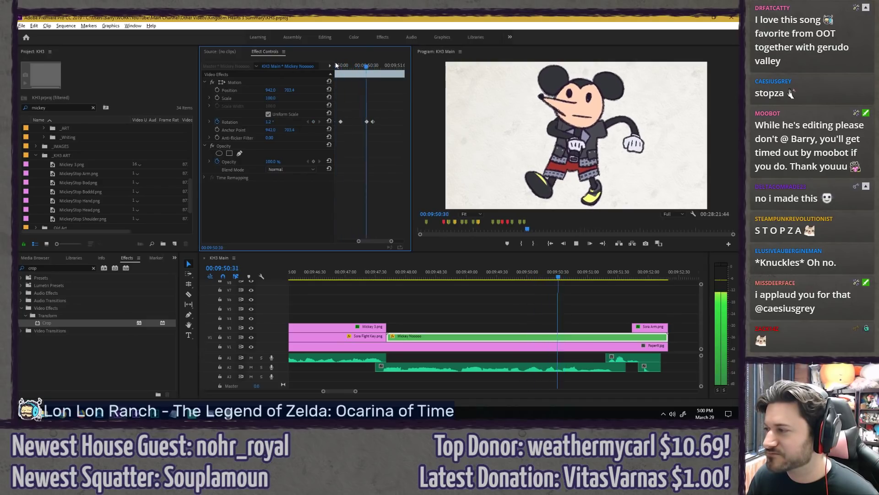
{"action": "key", "text": "space"}
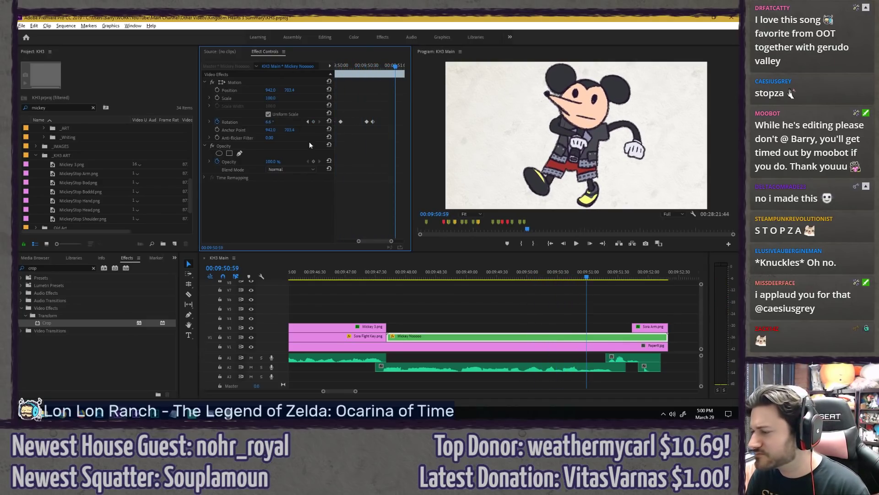
Step: Add a Rotation keyframe near 00:09:51:00 and tilt Mickey to -0.7° at 00:09:51:04
{"action": "key", "text": "Right"}
{"action": "key", "text": "Right"}
{"action": "key", "text": "Right"}
{"action": "key", "text": "Right"}
{"action": "key", "text": "Right"}
{"action": "key", "text": "Right"}
{"action": "key", "text": "Left"}
{"action": "key", "text": "Left"}
{"action": "key", "text": "Left"}
{"action": "key", "text": "Left"}
{"action": "key", "text": "Left"}
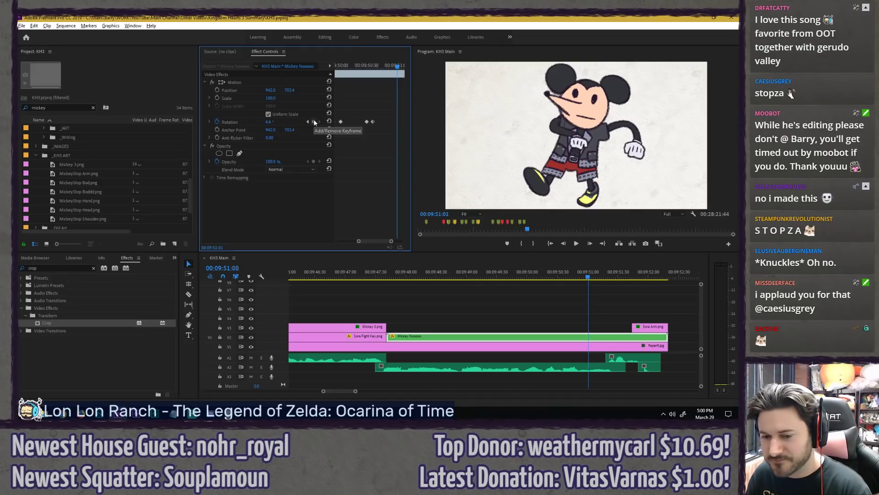
{"action": "key", "text": "Left"}
{"action": "key", "text": "Left"}
{"action": "key", "text": "Left"}
{"action": "key", "text": "Left"}
{"action": "left_click", "coordinate": [315, 121]}
{"action": "key", "text": "Right"}
{"action": "key", "text": "Right"}
{"action": "key", "text": "Right"}
{"action": "key", "text": "Right"}
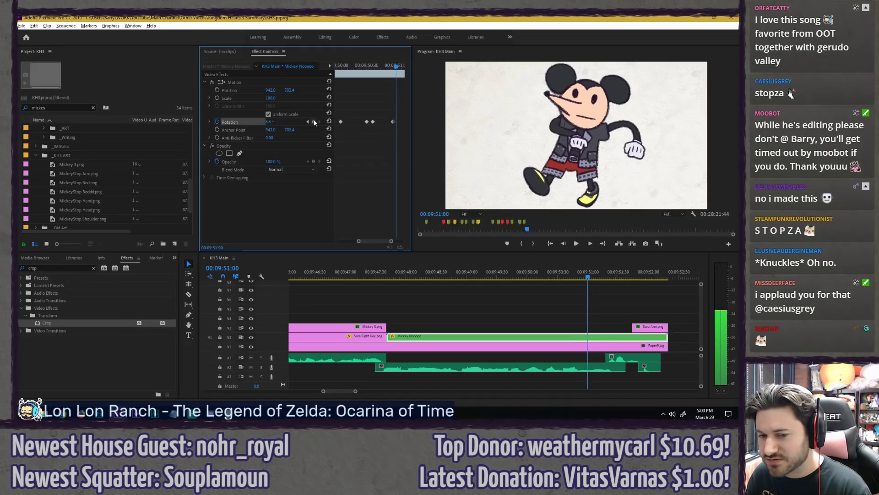
{"action": "key", "text": "Right"}
{"action": "key", "text": "Right"}
{"action": "key", "text": "Right"}
{"action": "key", "text": "Right"}
{"action": "left_click_drag", "start_coordinate": [271, 122], "coordinate": [238, 121]}
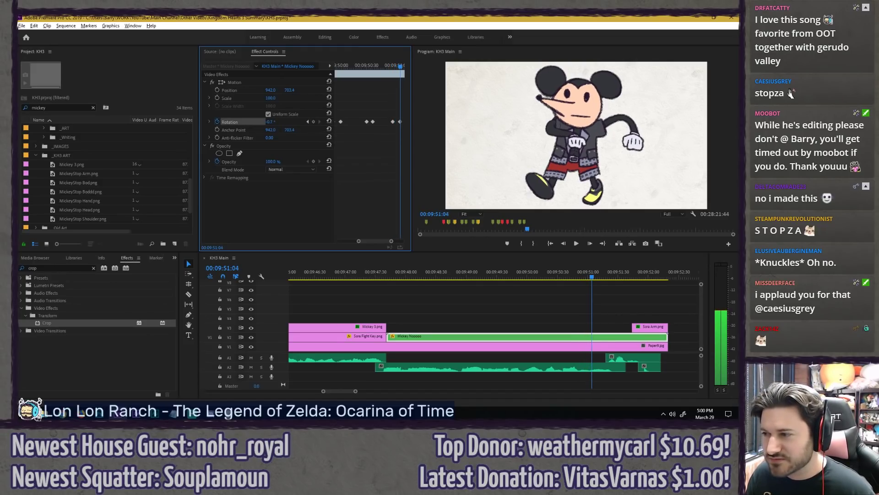
{"action": "left_click", "coordinate": [358, 63]}
{"action": "key", "text": "space"}
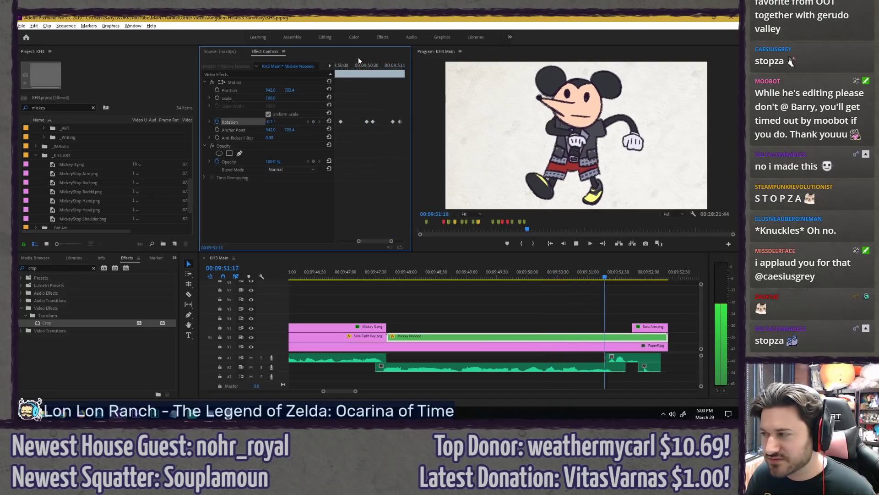
{"action": "key", "text": "space"}
Step: Play the sequence and scrub past 00:09:51:34 to watch Sora's arm reach in
{"action": "left_click", "coordinate": [377, 276]}
{"action": "key", "text": "space"}
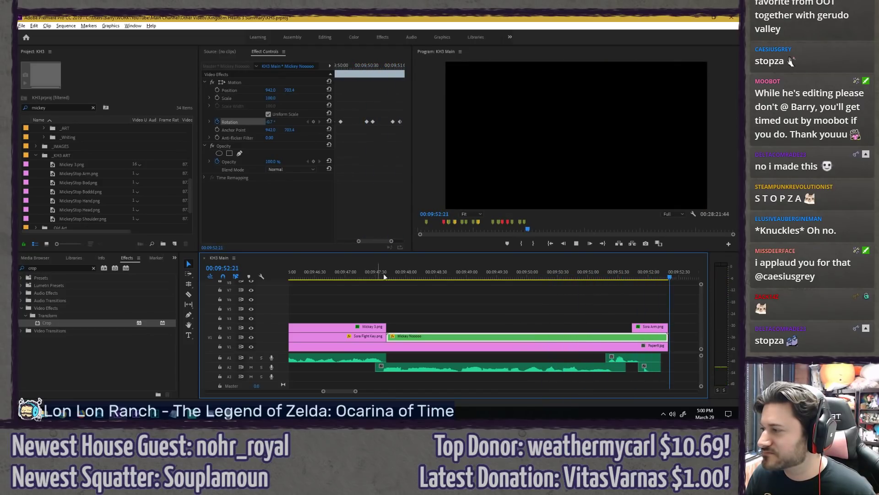
{"action": "scroll", "coordinate": [552, 304], "scroll_direction": "up", "scroll_amount": 2}
{"action": "left_click", "coordinate": [498, 275]}
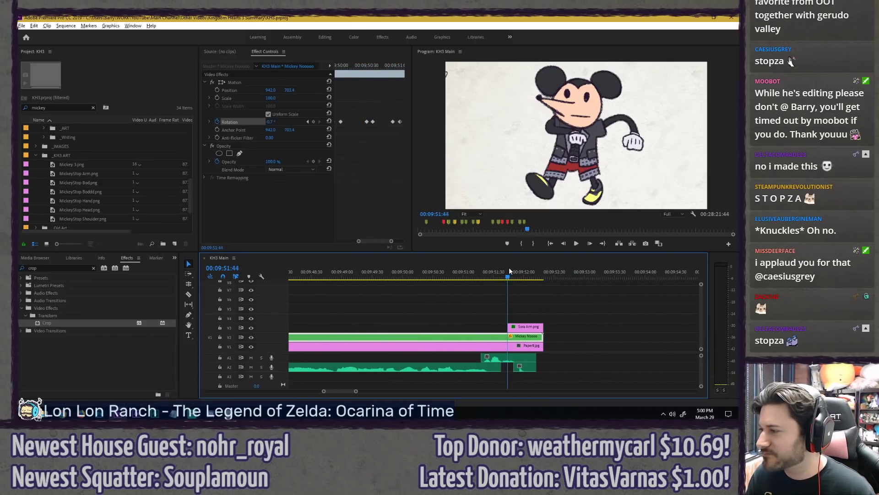
{"action": "left_click_drag", "start_coordinate": [509, 268], "coordinate": [520, 270]}
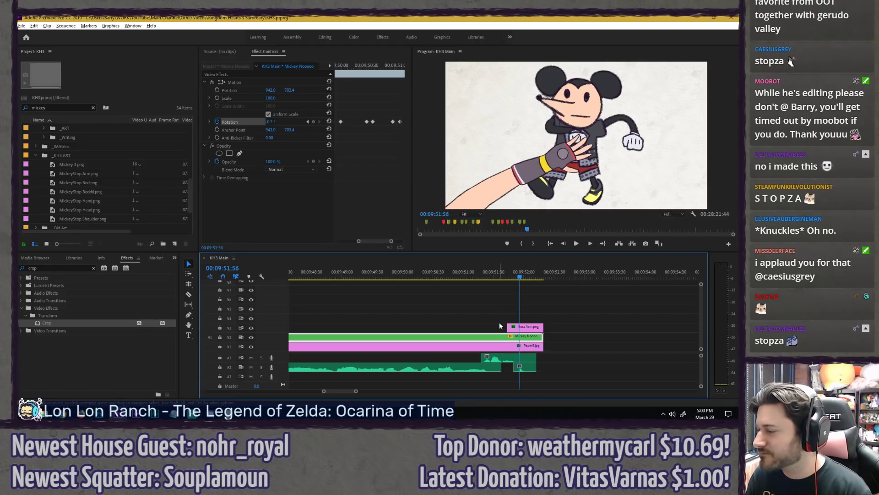
{"action": "key", "text": "Left"}
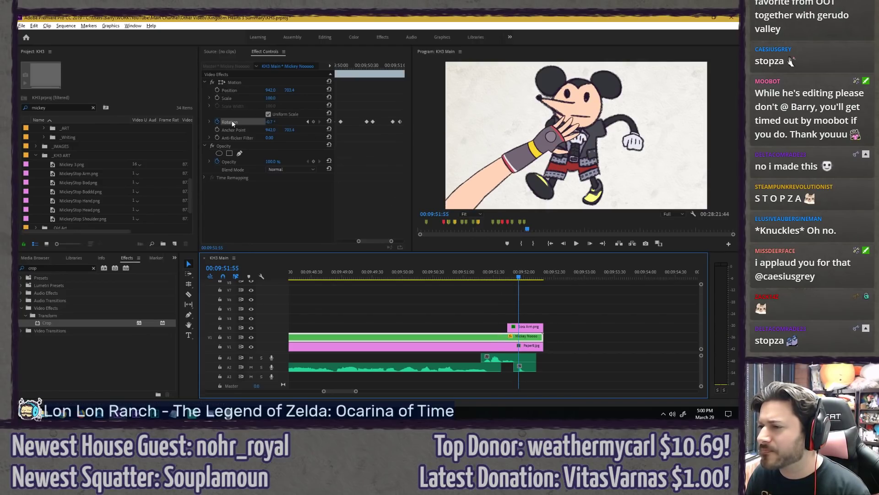
{"action": "left_click", "coordinate": [314, 122]}
{"action": "left_click_drag", "start_coordinate": [375, 242], "coordinate": [385, 242]}
{"action": "left_click", "coordinate": [388, 168]}
{"action": "key", "text": "Right"}
{"action": "key", "text": "Right"}
{"action": "key", "text": "Right"}
{"action": "key", "text": "Right"}
{"action": "key", "text": "Right"}
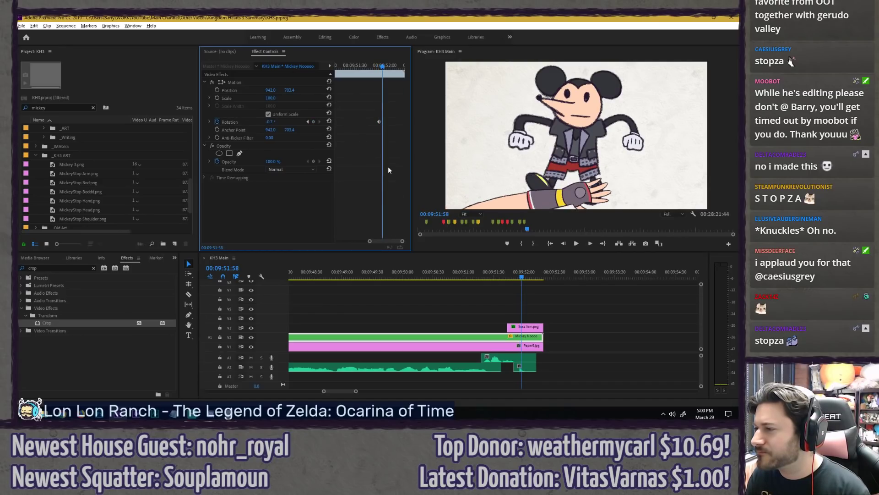